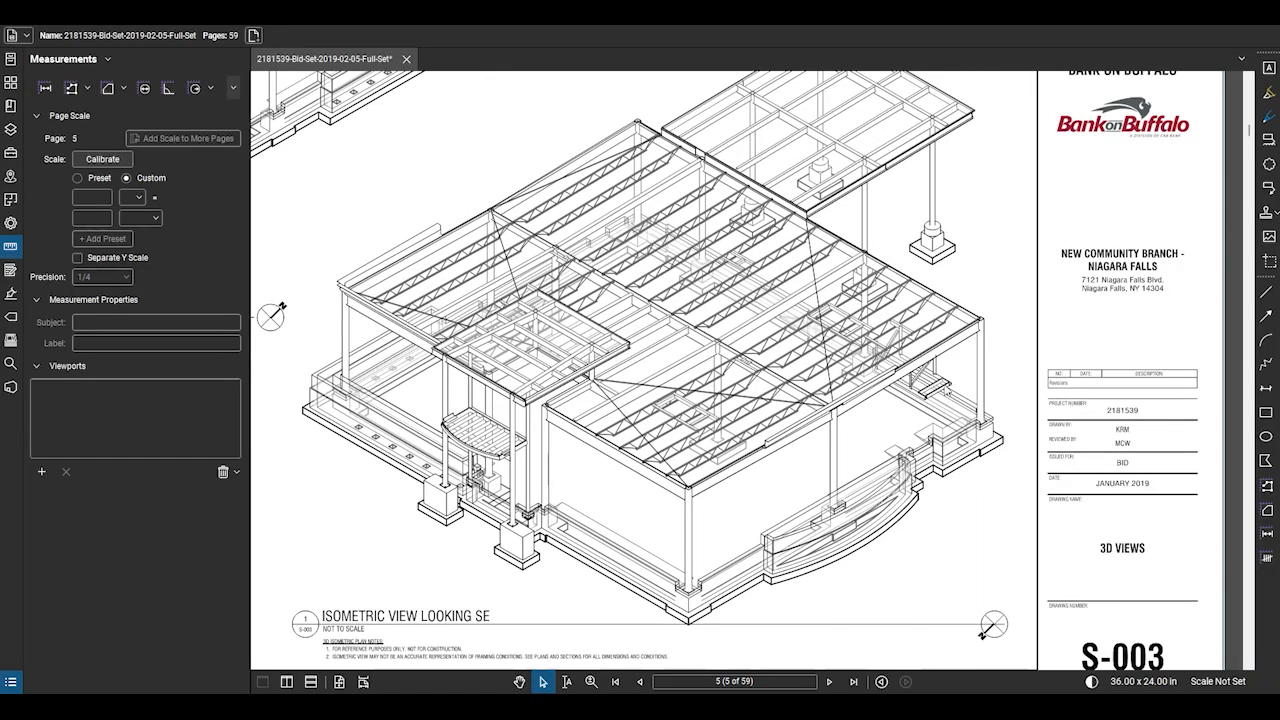
Examine the S-100 foundation plan's perimeter walls, wall footing tags, pier tags and foundation legend
scroll(979, 300, up, 2)
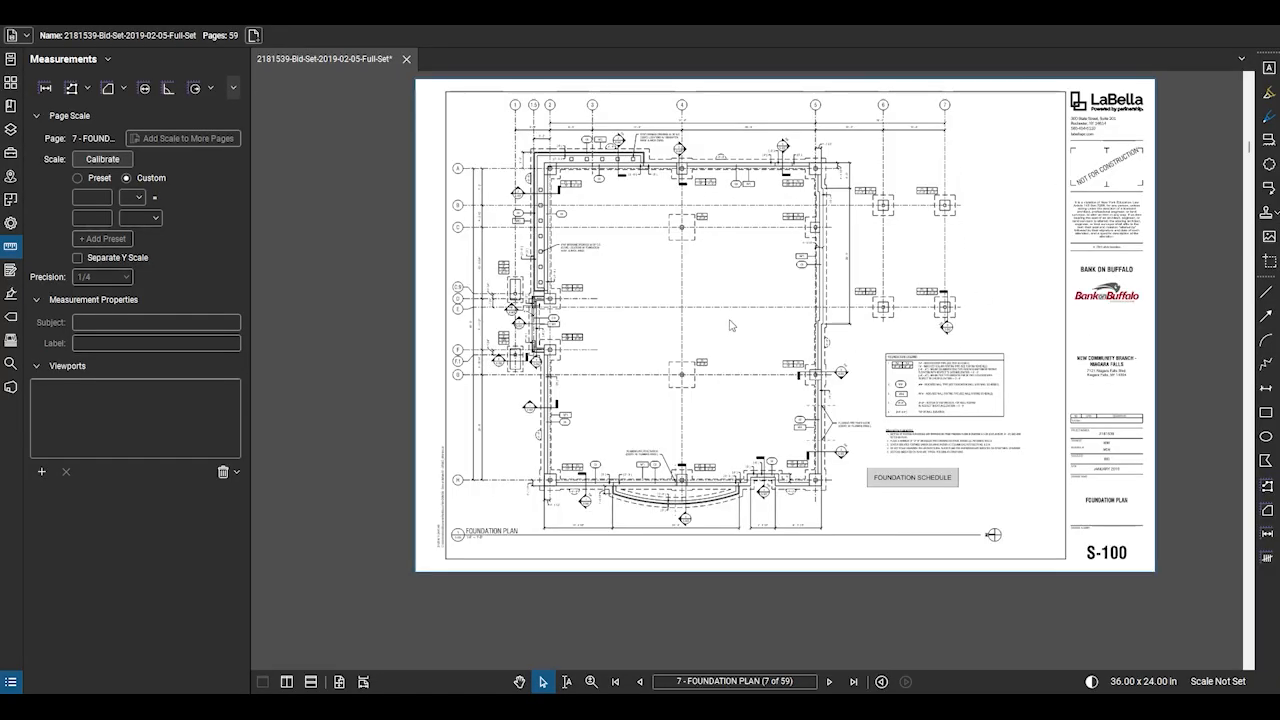
scroll(740, 207, up, 3)
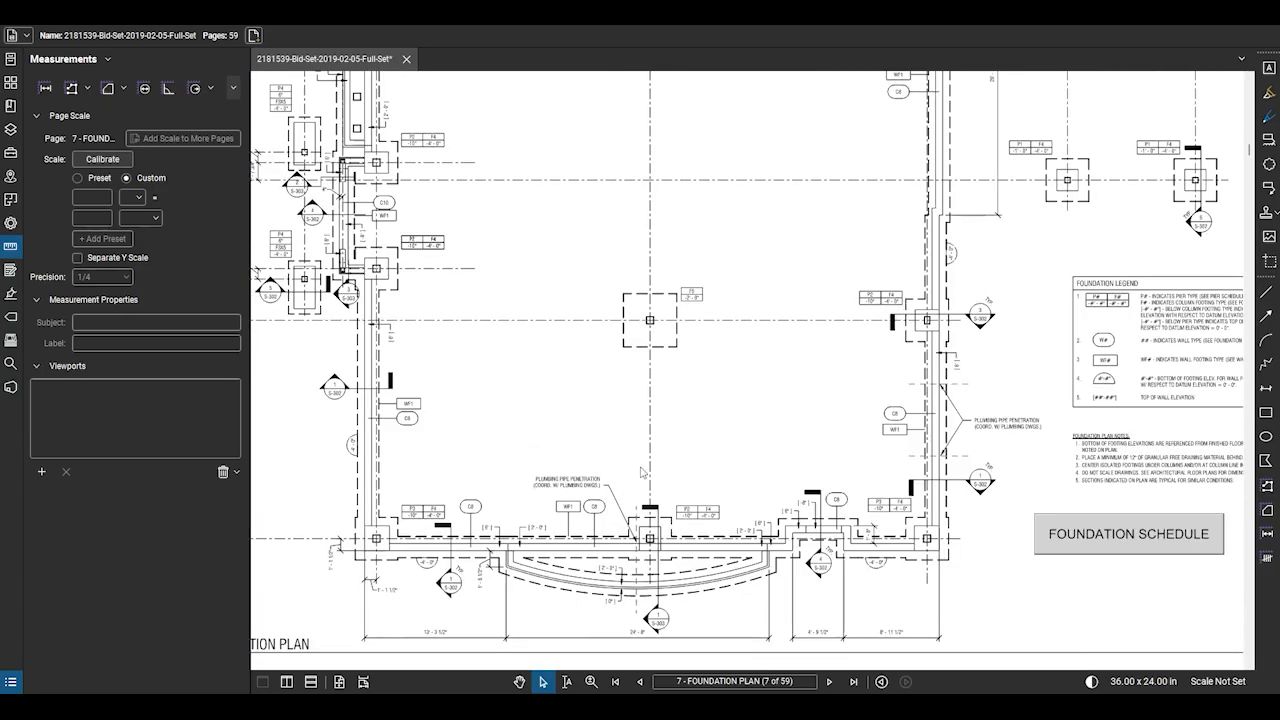
scroll(481, 486, down, 1)
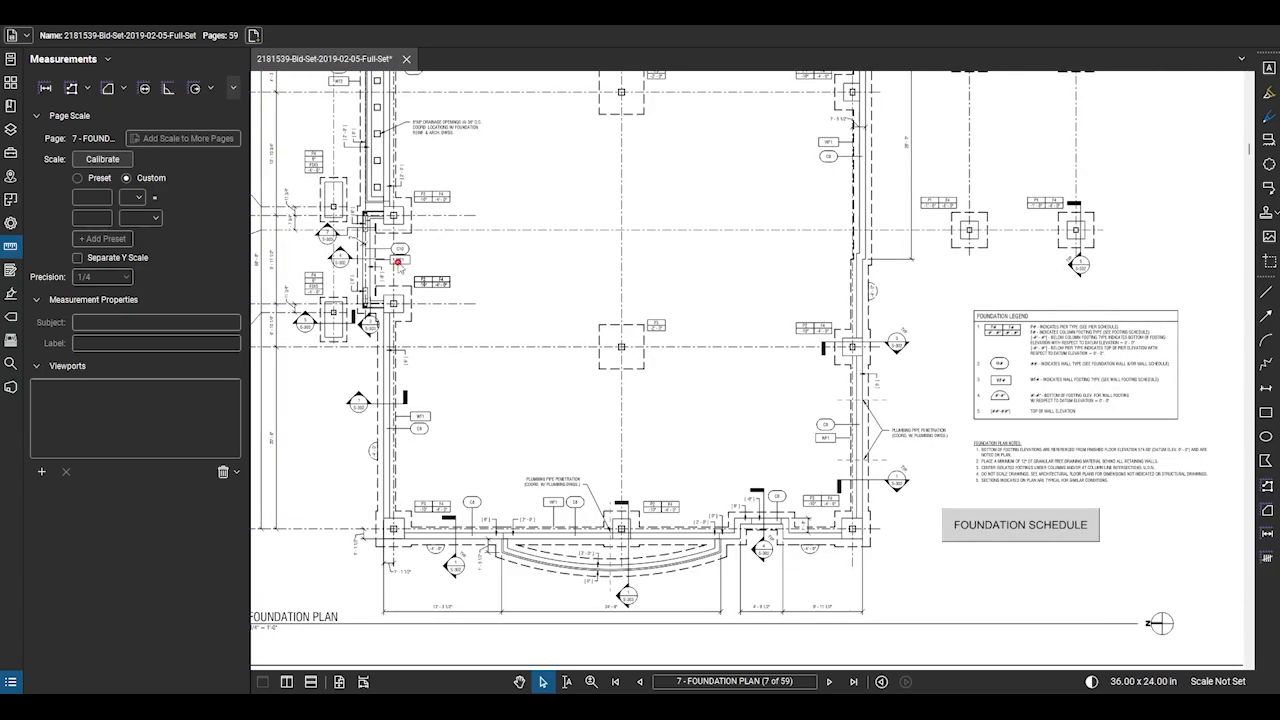
scroll(498, 483, down, 3)
scroll(382, 208, up, 5)
scroll(375, 425, down, 2)
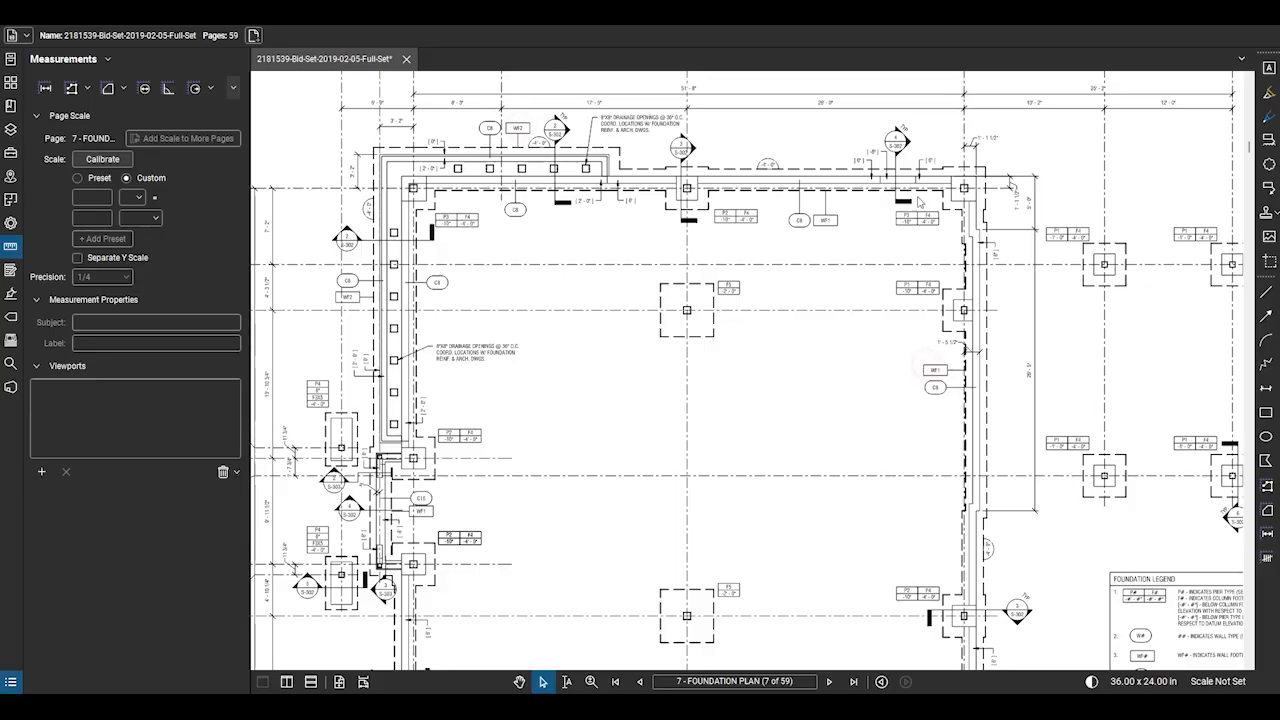
scroll(920, 203, down, 3)
scroll(993, 464, up, 2)
Follow the plan's link to the foundation schedules to check the wall footing sizes, and return to the foundation plan
click(1003, 498)
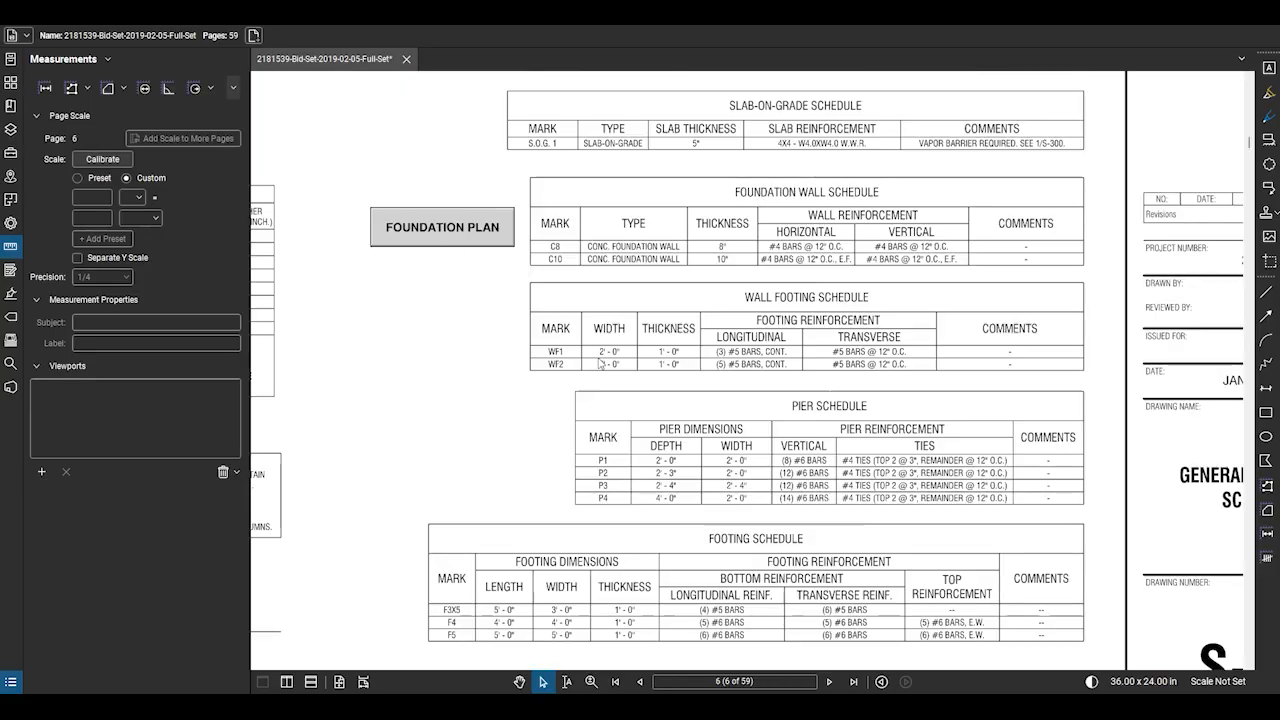
click(440, 235)
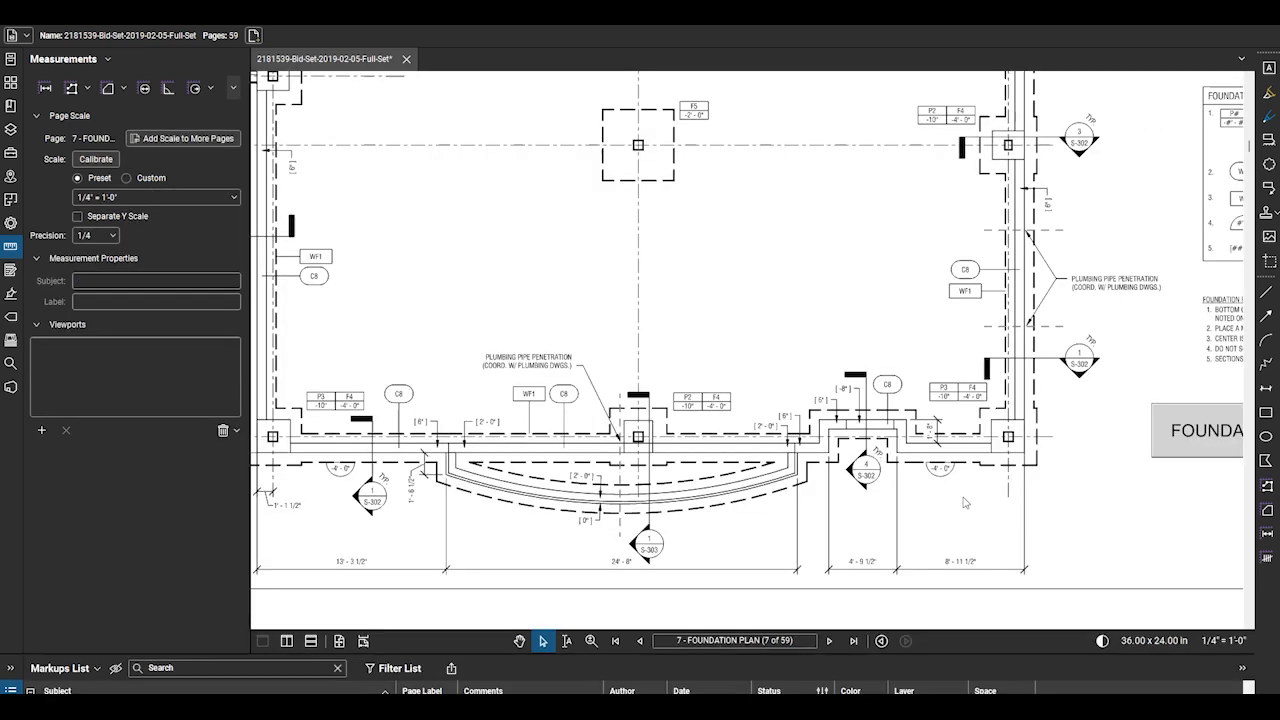
scroll(965, 502, down, 2)
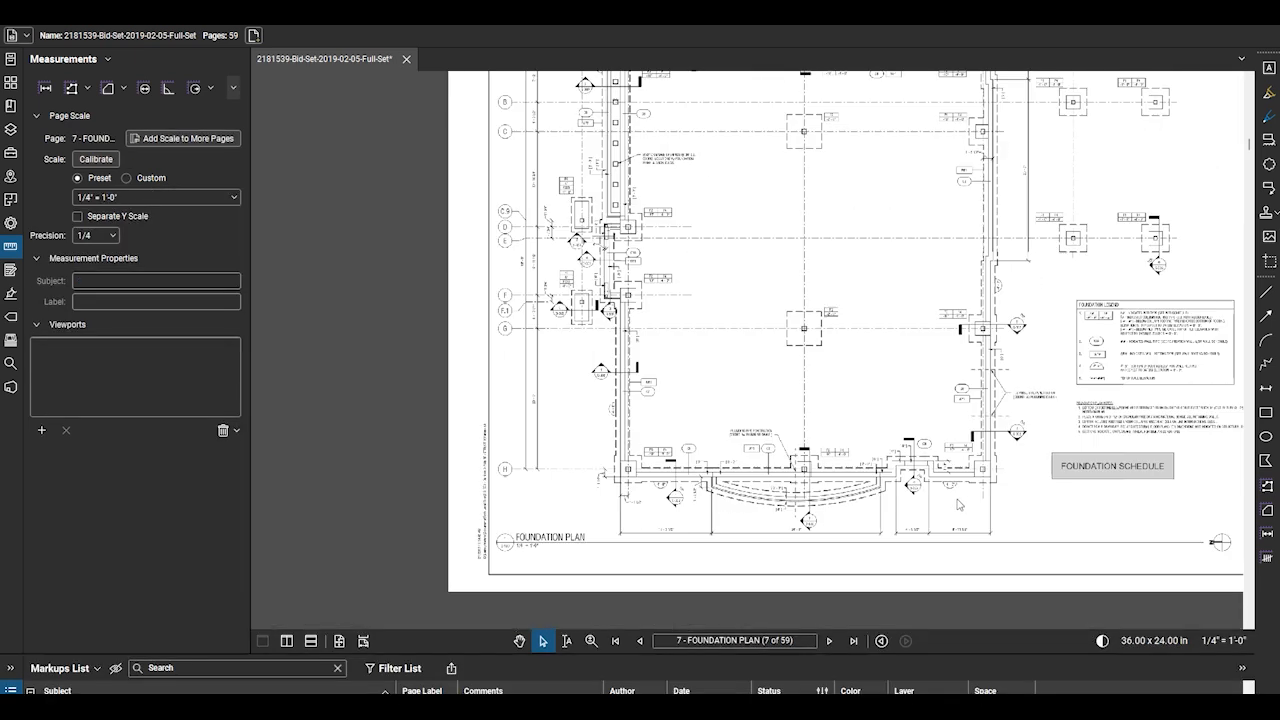
scroll(1000, 450, down, 2)
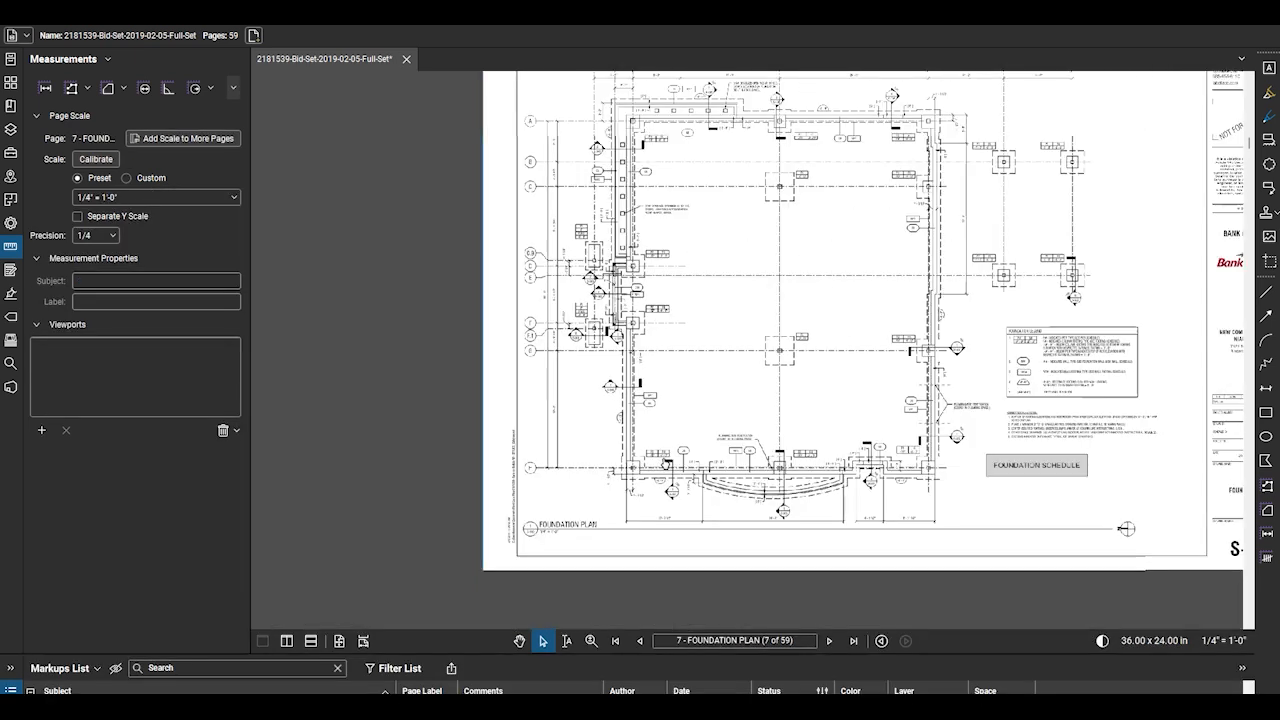
Open the linked foundation schedule page and take a snapshot of the area from the slab-on-grade schedule down to the footing schedule
click(1038, 466)
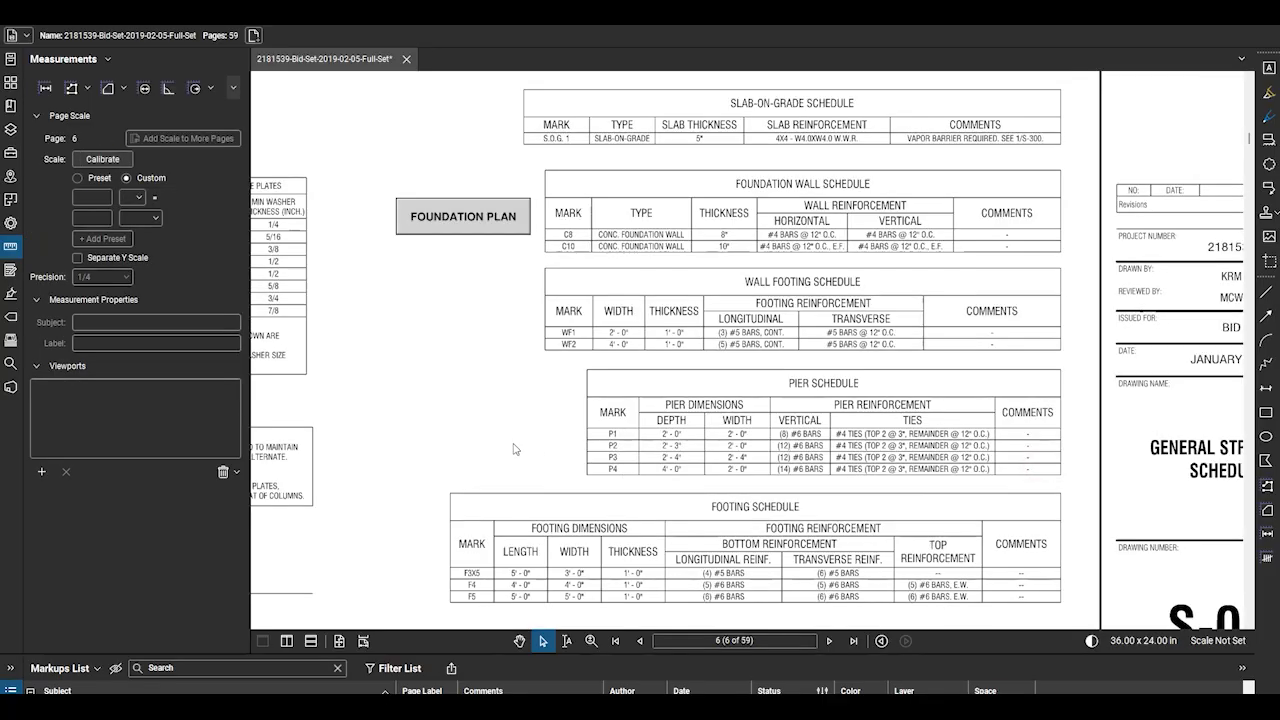
click(1270, 262)
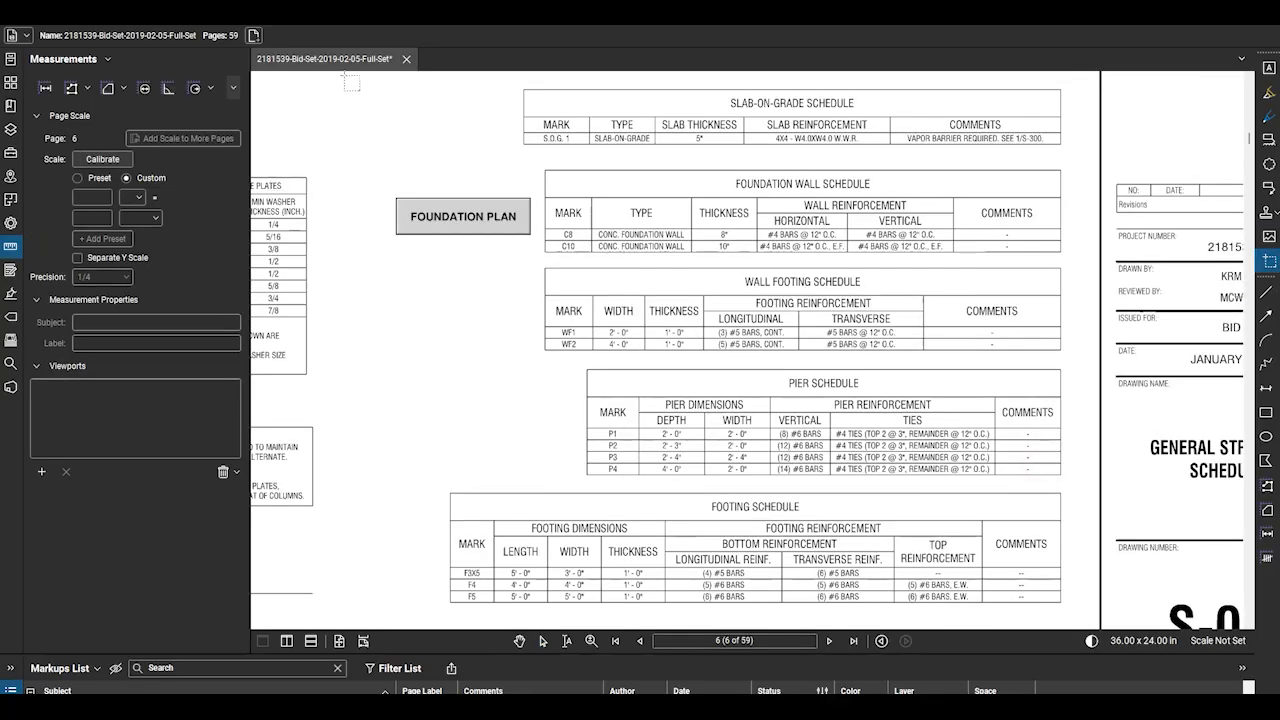
drag(344, 75, 1095, 565)
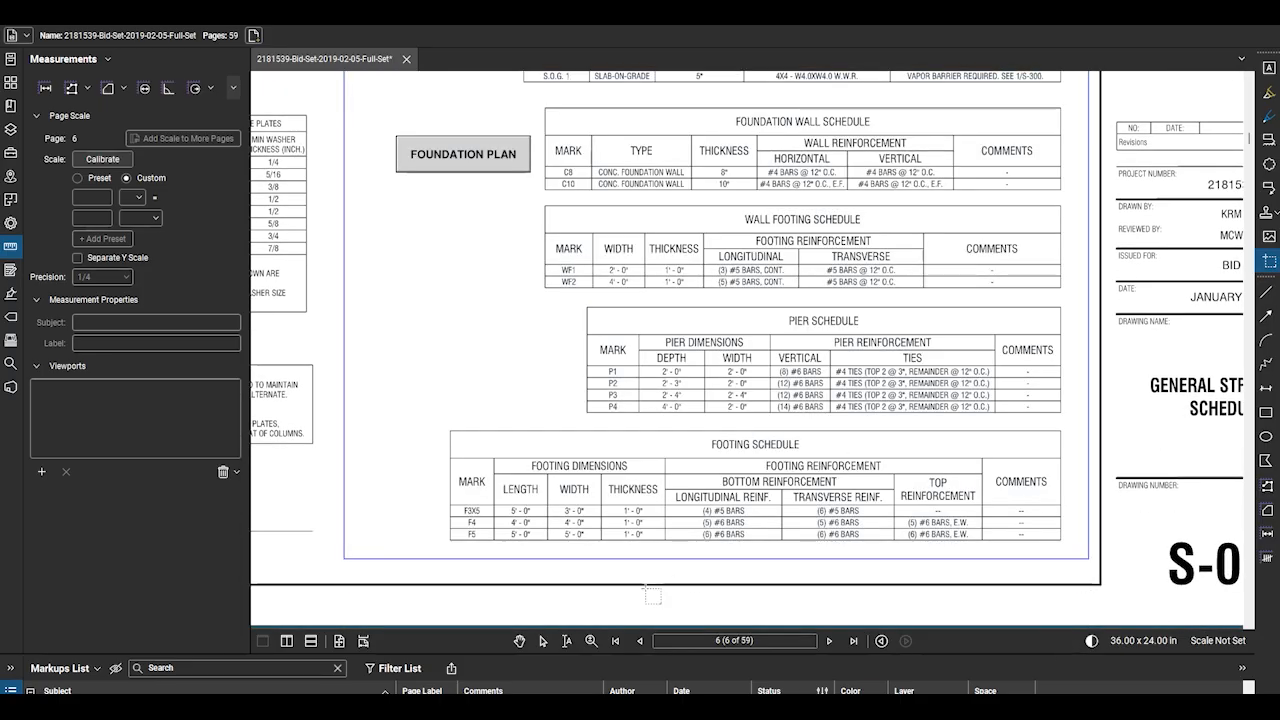
Paste the schedule snapshot onto the Foundation Plan sheet and place it in the sheet's upper right area, overlapping the title block
click(829, 640)
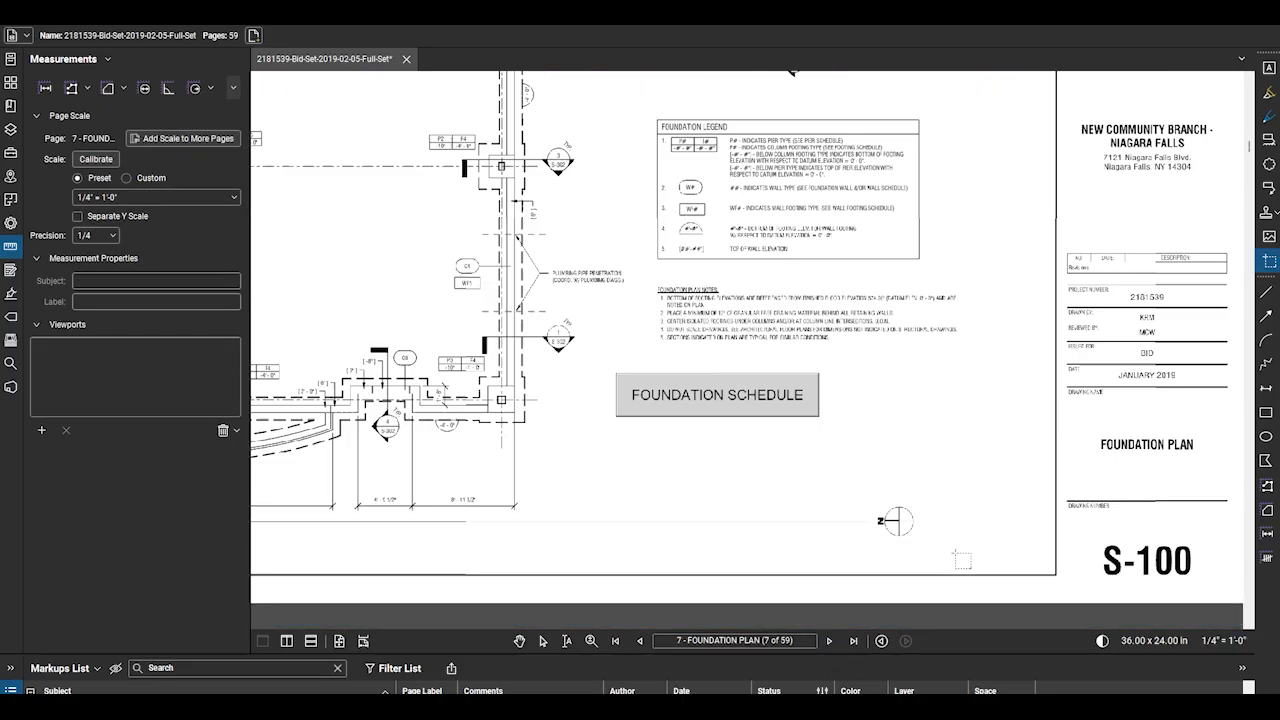
right_click(884, 258)
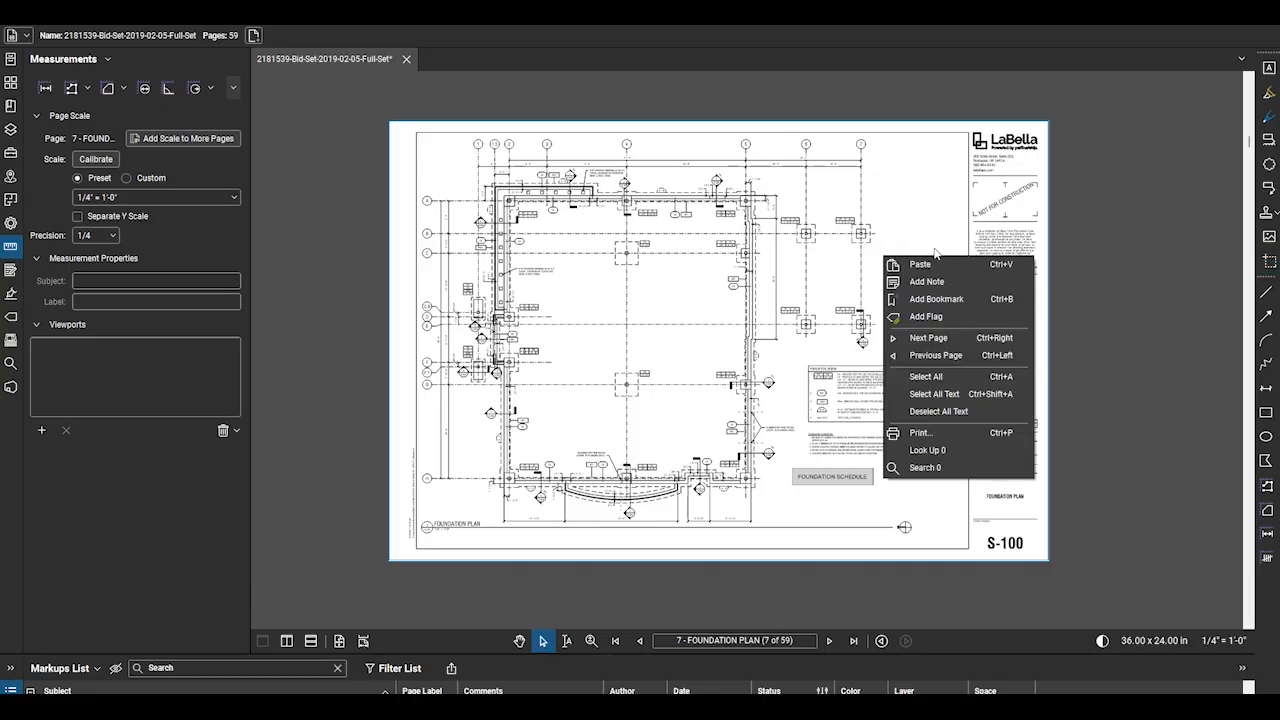
click(927, 265)
drag(989, 188, 934, 260)
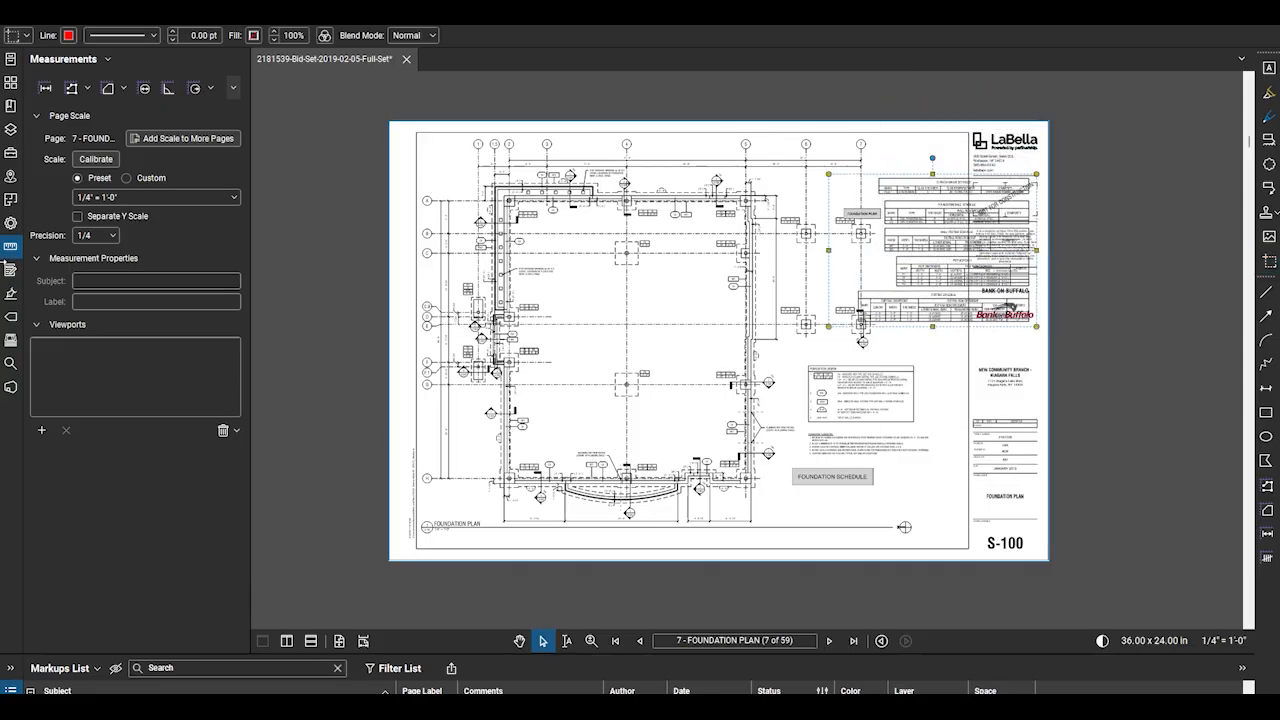
Set the pasted schedule snapshot's fill color to white
click(11, 224)
click(84, 265)
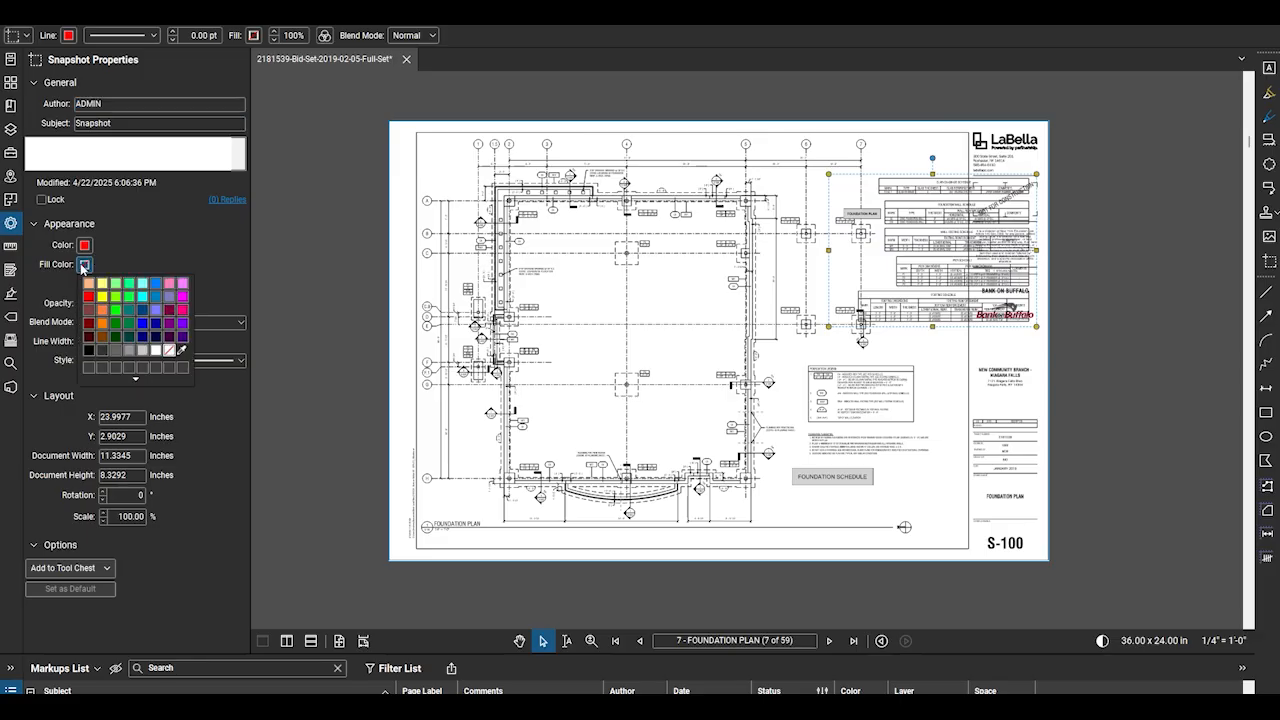
click(156, 351)
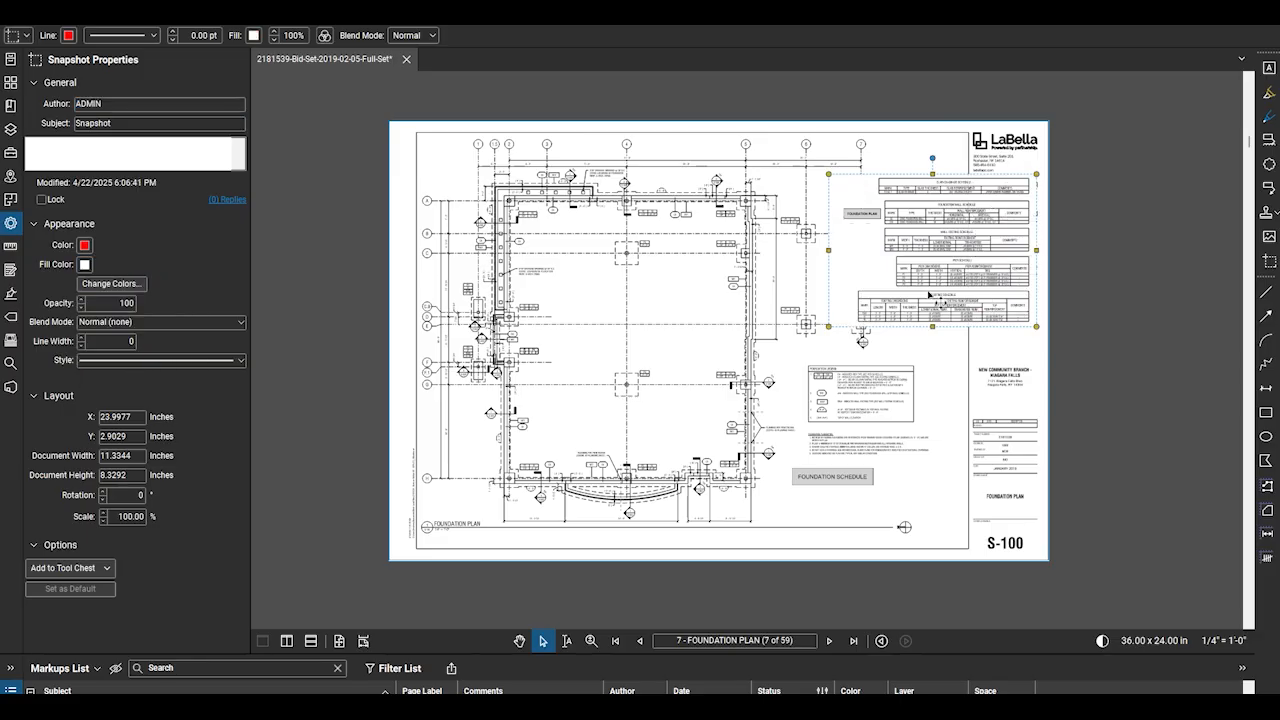
Enlarge the schedule snapshot to about 121% and move it over the title block, extending past the sheet's right edge
drag(828, 327, 783, 358)
drag(921, 312, 1078, 273)
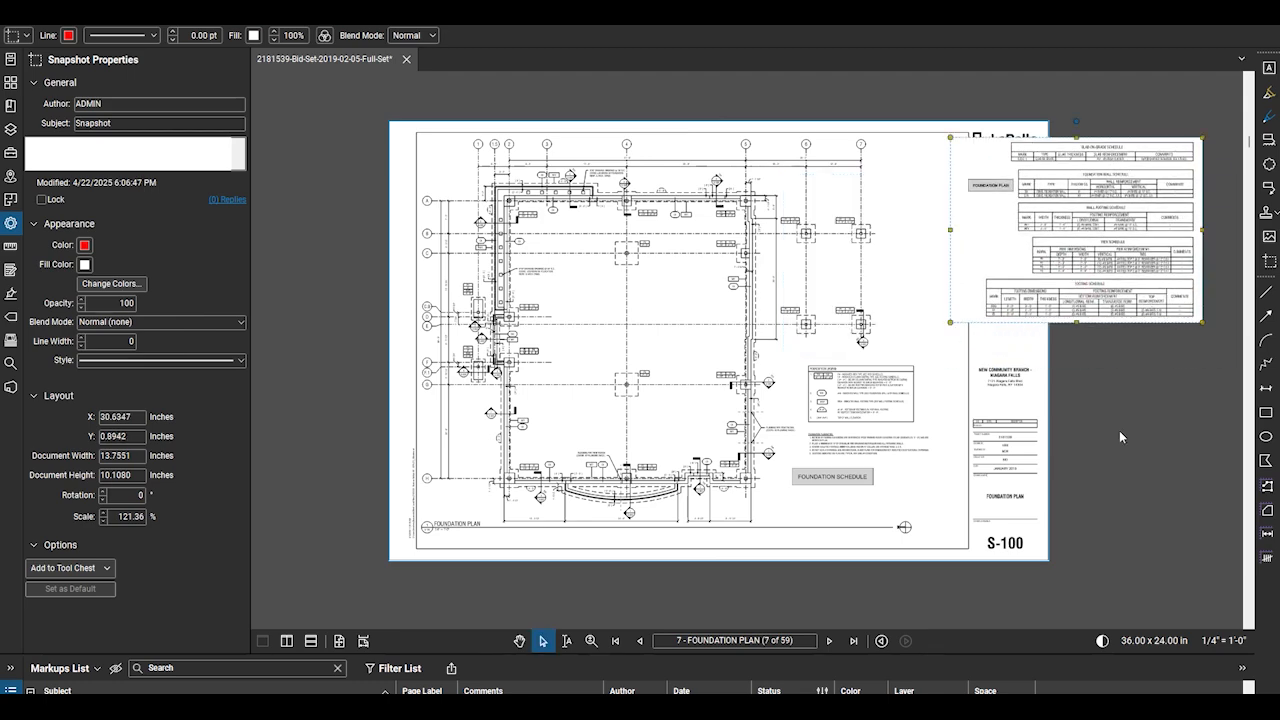
click(1118, 438)
Start an Area measurement with the subject "WF-1 - 2' WIDE X 12" THICK CONCRETE FOOTING, (3) #5 BARS CONT, #5 BAR @ 12" OC"
scroll(1125, 390, up, 2)
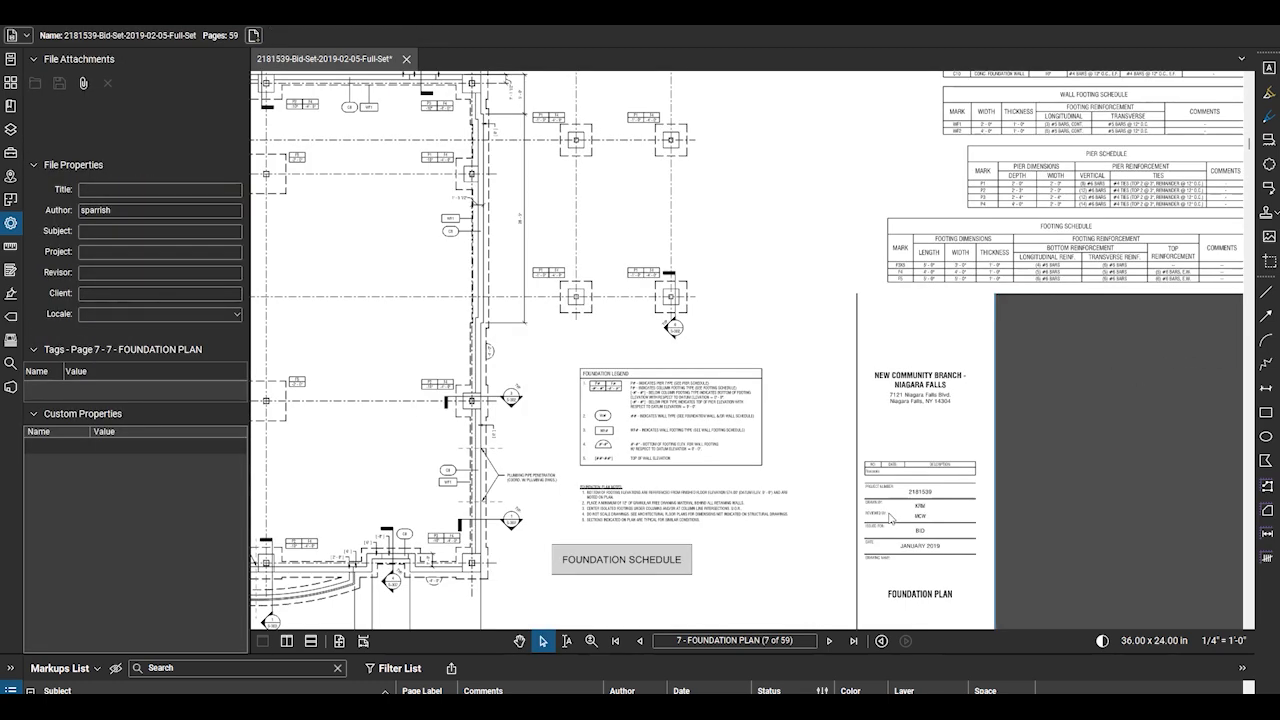
scroll(890, 517, down, 3)
scroll(965, 287, up, 4)
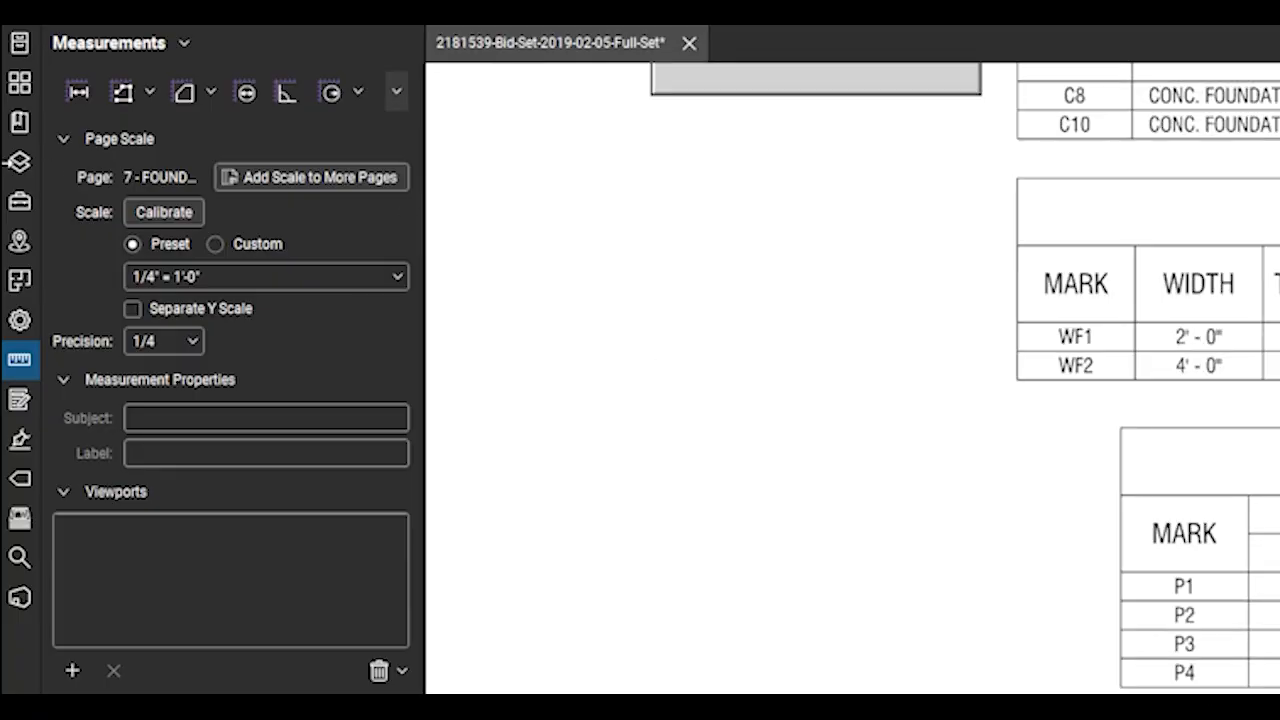
click(174, 86)
click(315, 419)
text(WF-)
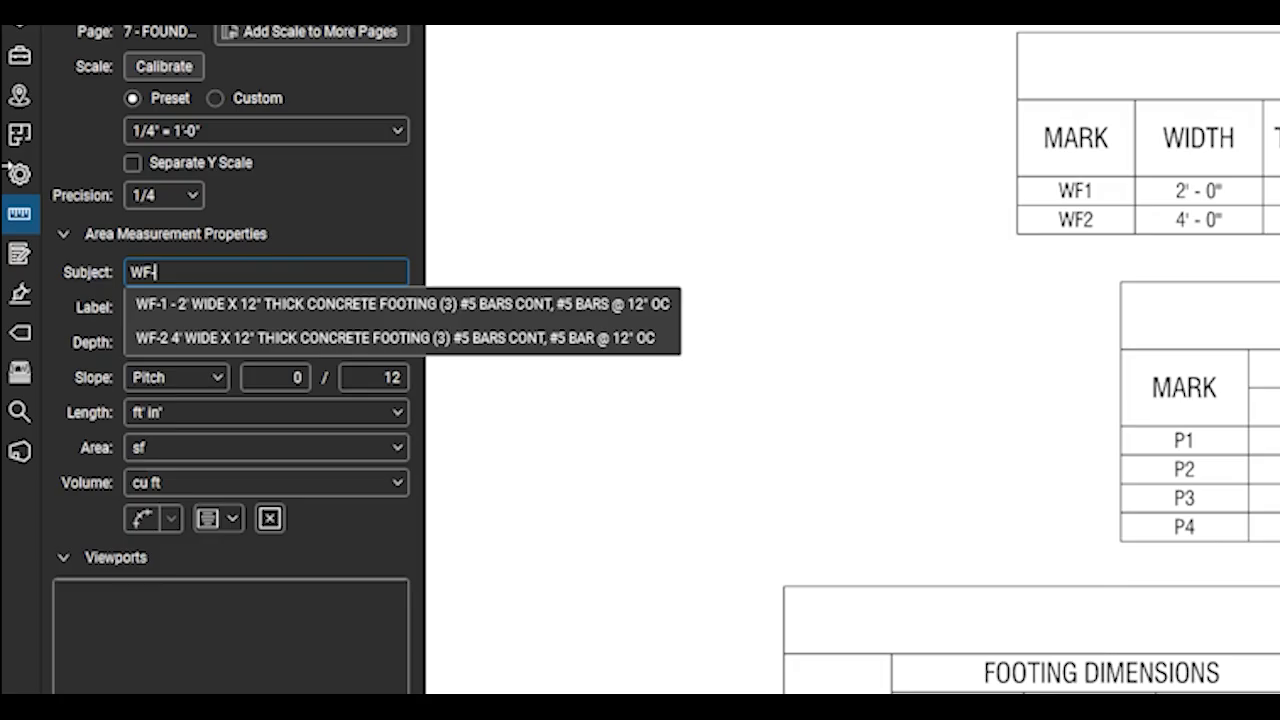
text(1 - 2' WIDE X 12" THICK C)
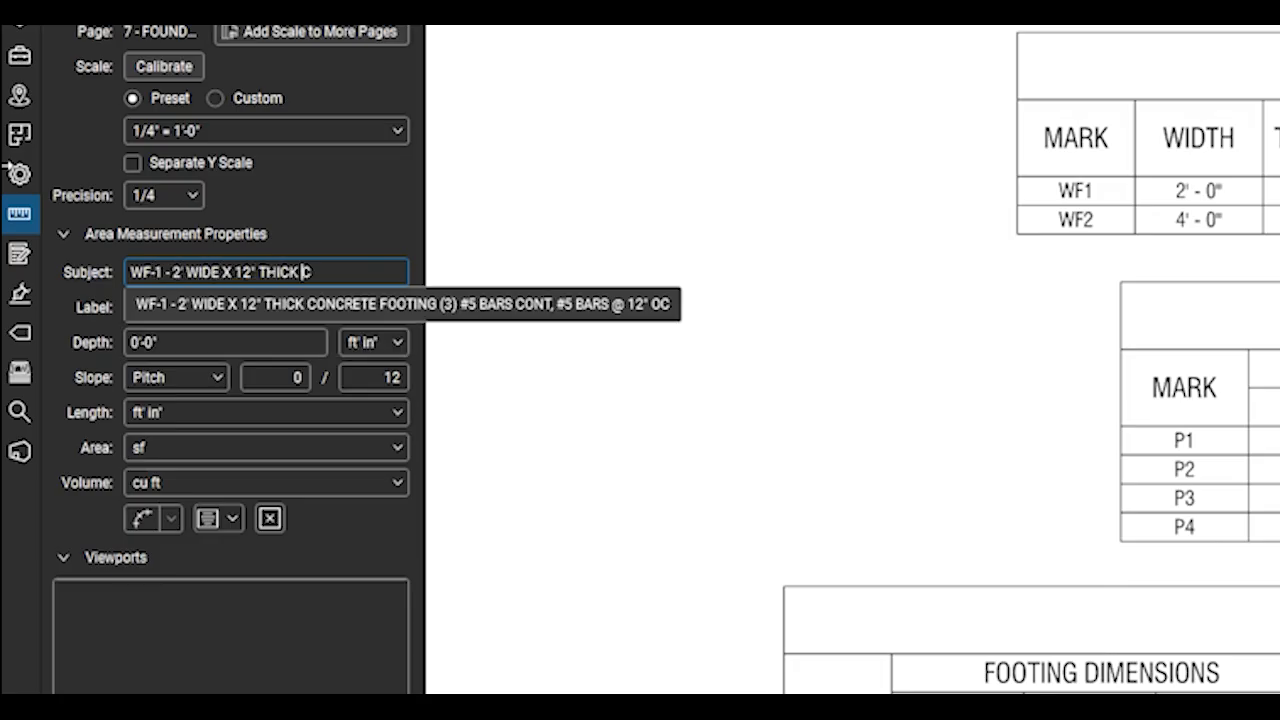
text(ONCRETE FOOTING, (3) #5 BAR)
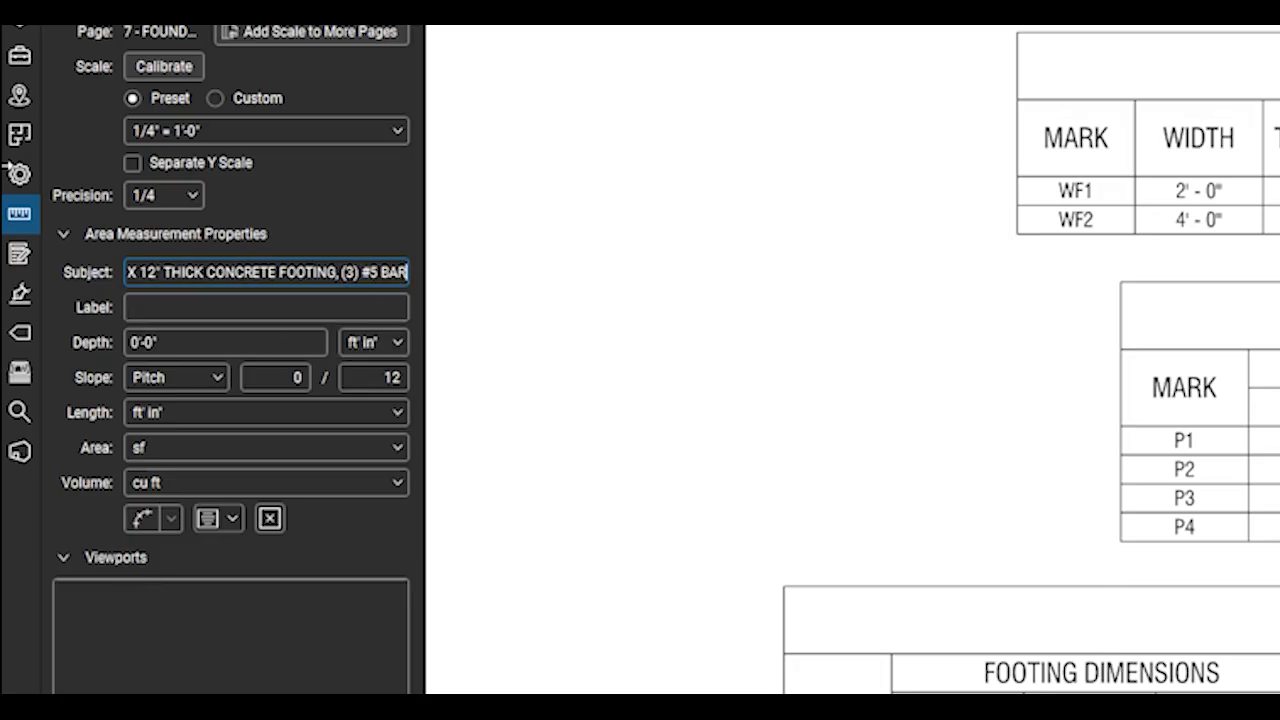
text(S CONT, #5 BAR @ 12")
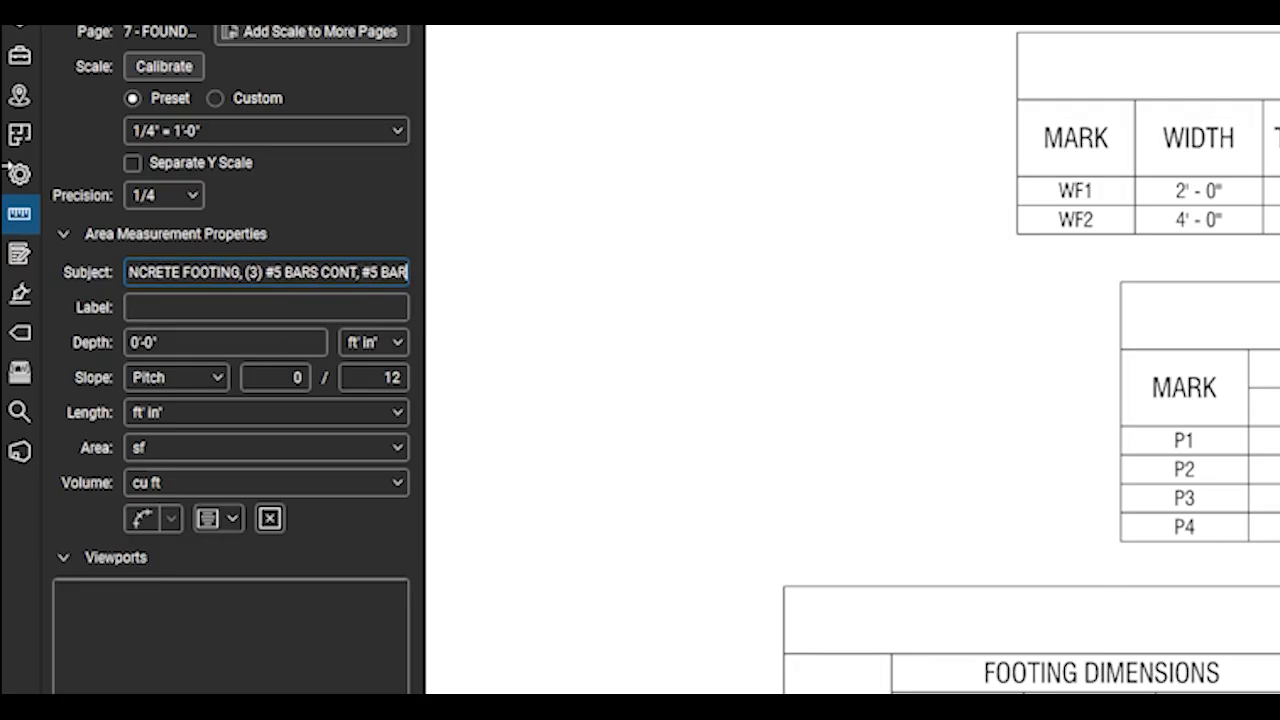
text( OC)
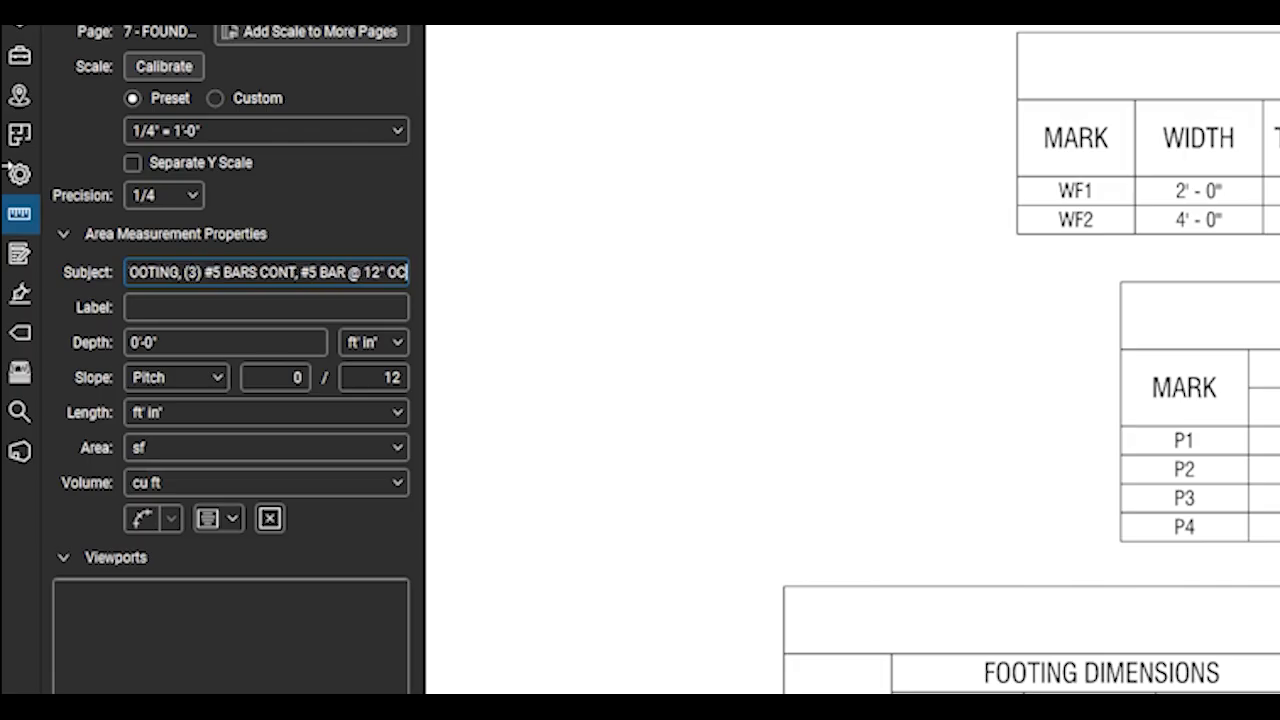
Label the area measurement "WF-1 2' WIDE X 12" THICK CONCRETE FOOTING"
click(379, 305)
text(WF-1 )
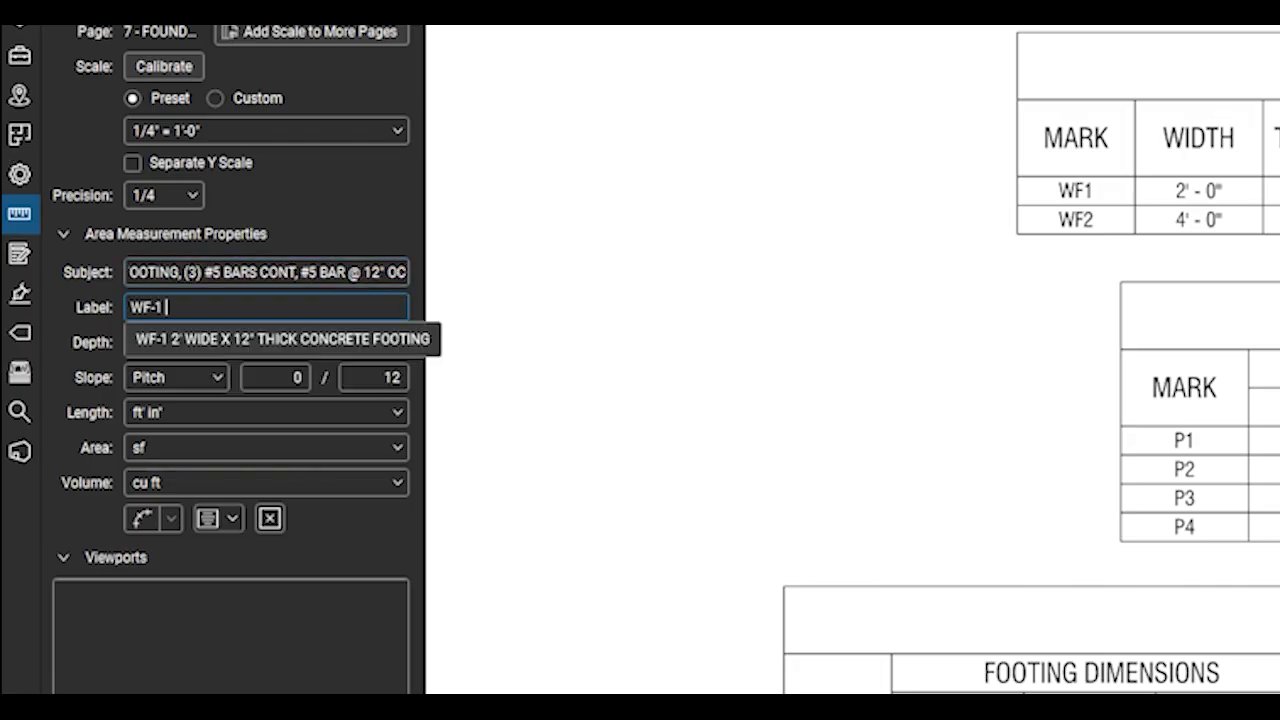
text(2' WIDE X 12" THICK CONCR)
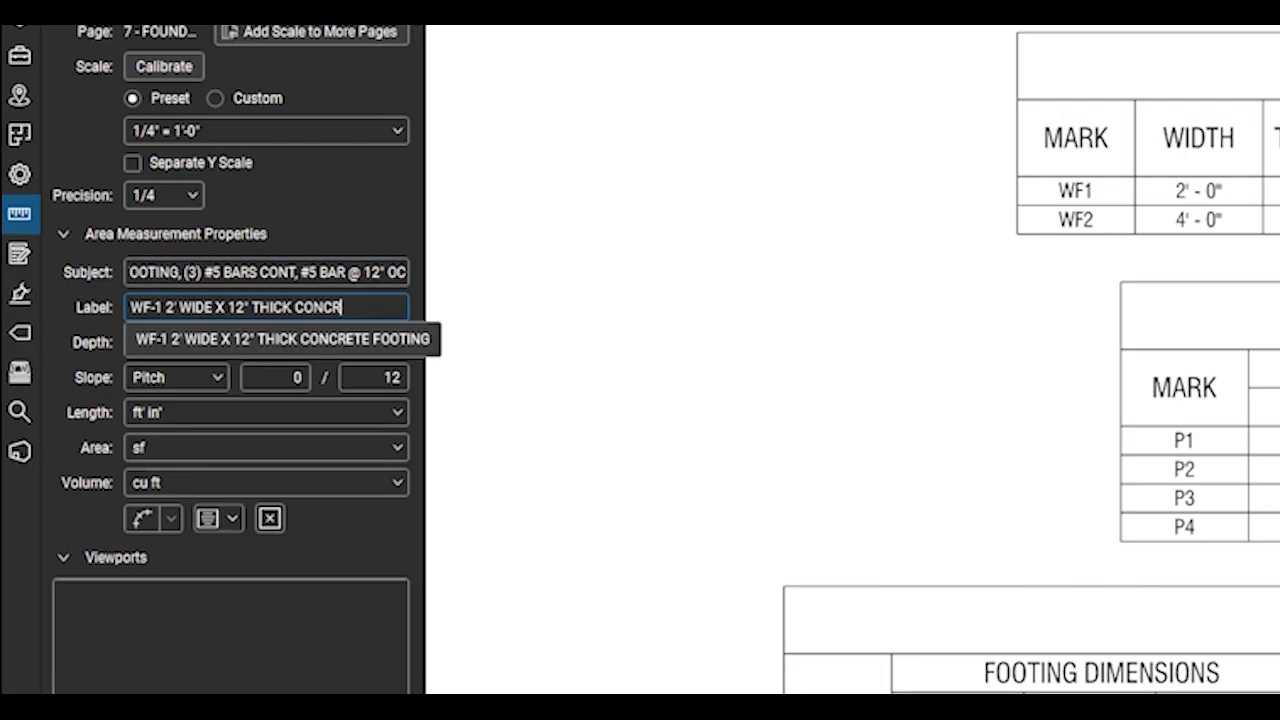
text(ETE FOOTING)
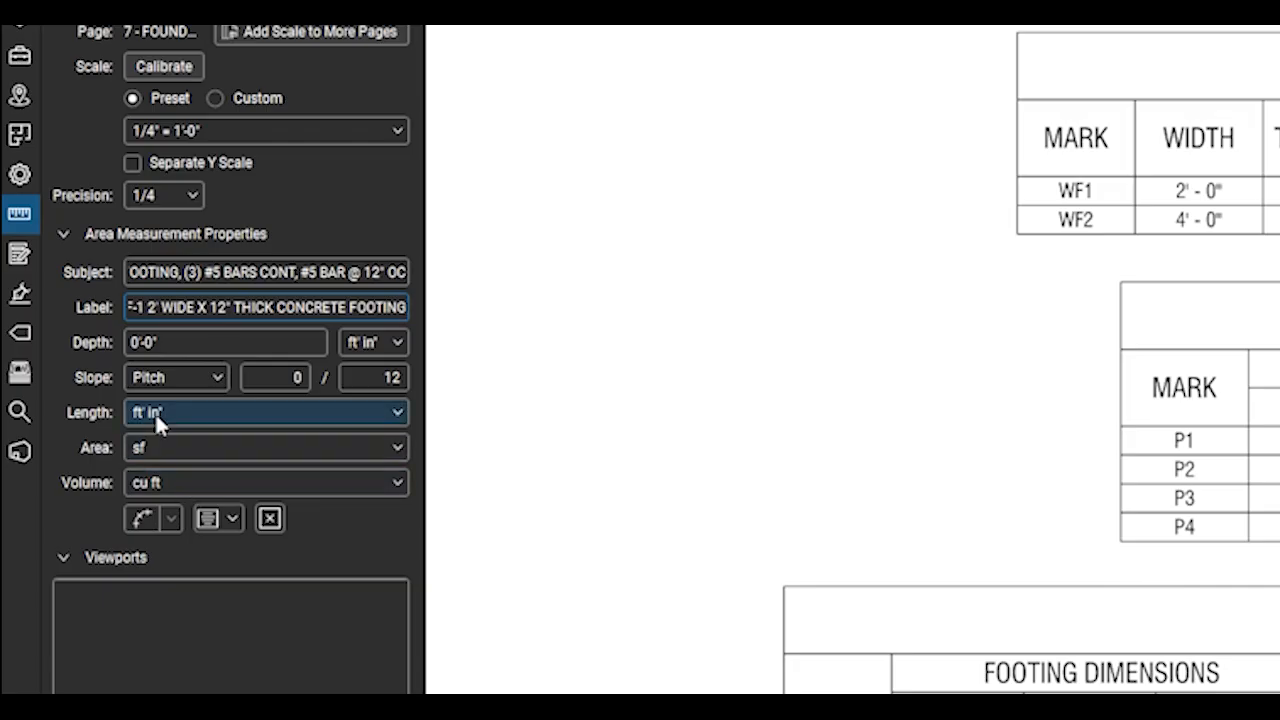
Include the volume in the area measurement's caption, and set its depth to 1'-0" and volume units to cu yd
click(236, 518)
click(255, 678)
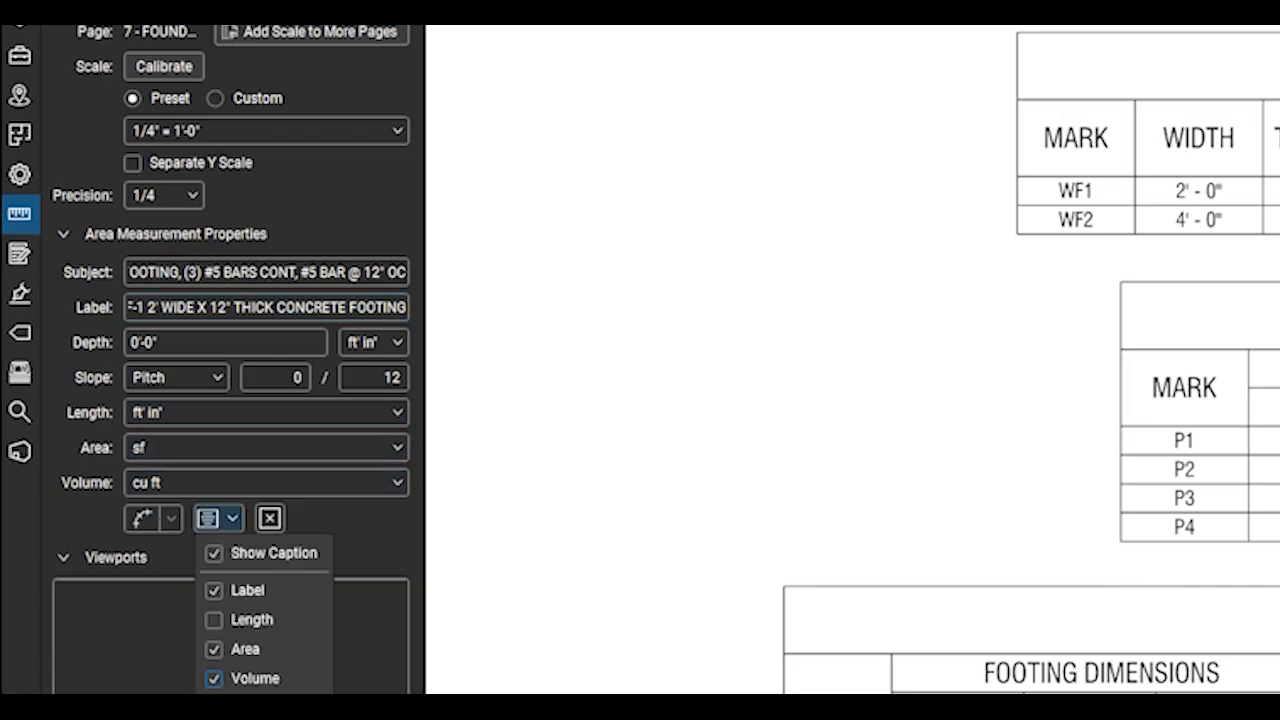
click(210, 342)
text(1)
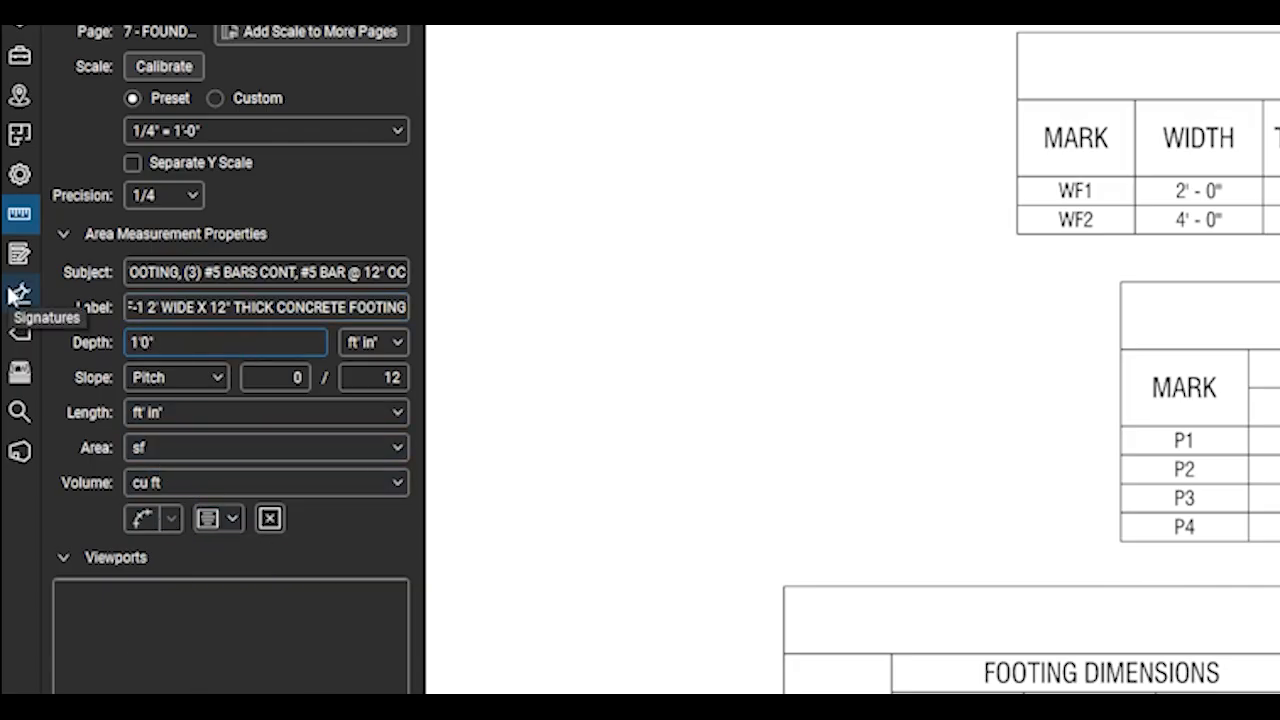
text('-0")
click(397, 483)
click(206, 573)
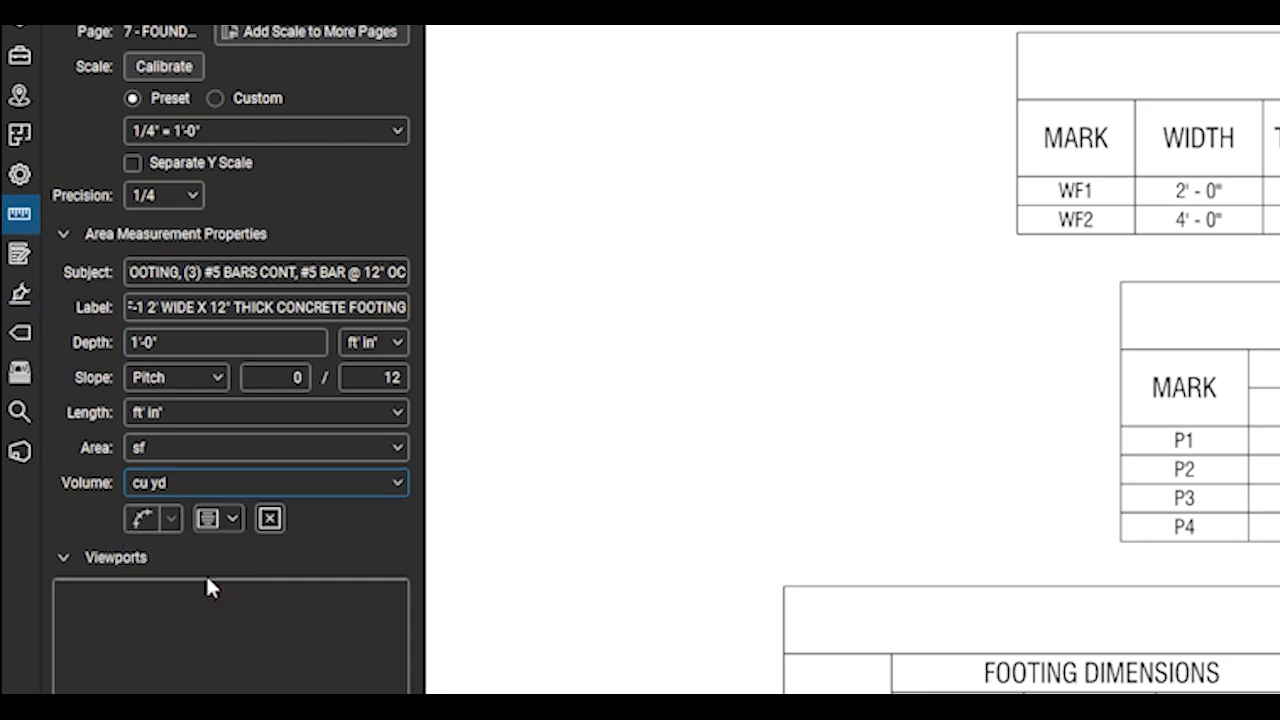
Give the area measurement a blue fill with 20% fill opacity
click(28, 184)
click(141, 308)
click(253, 372)
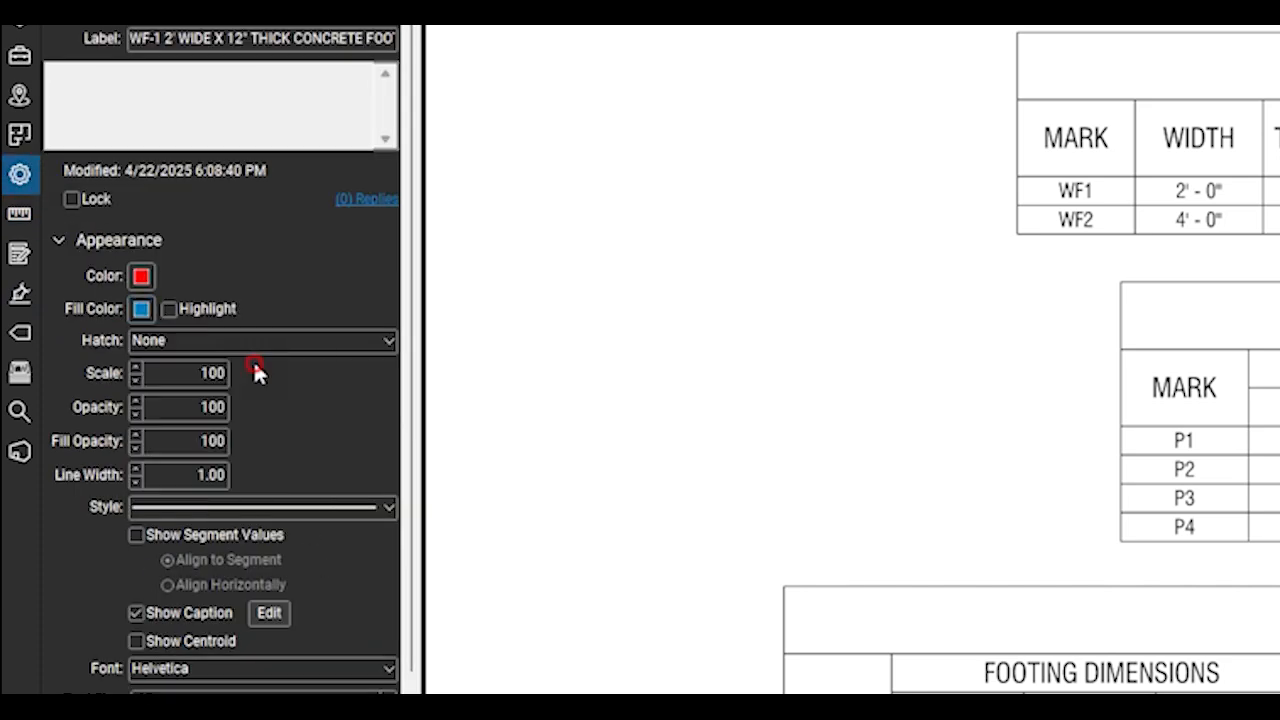
click(134, 447)
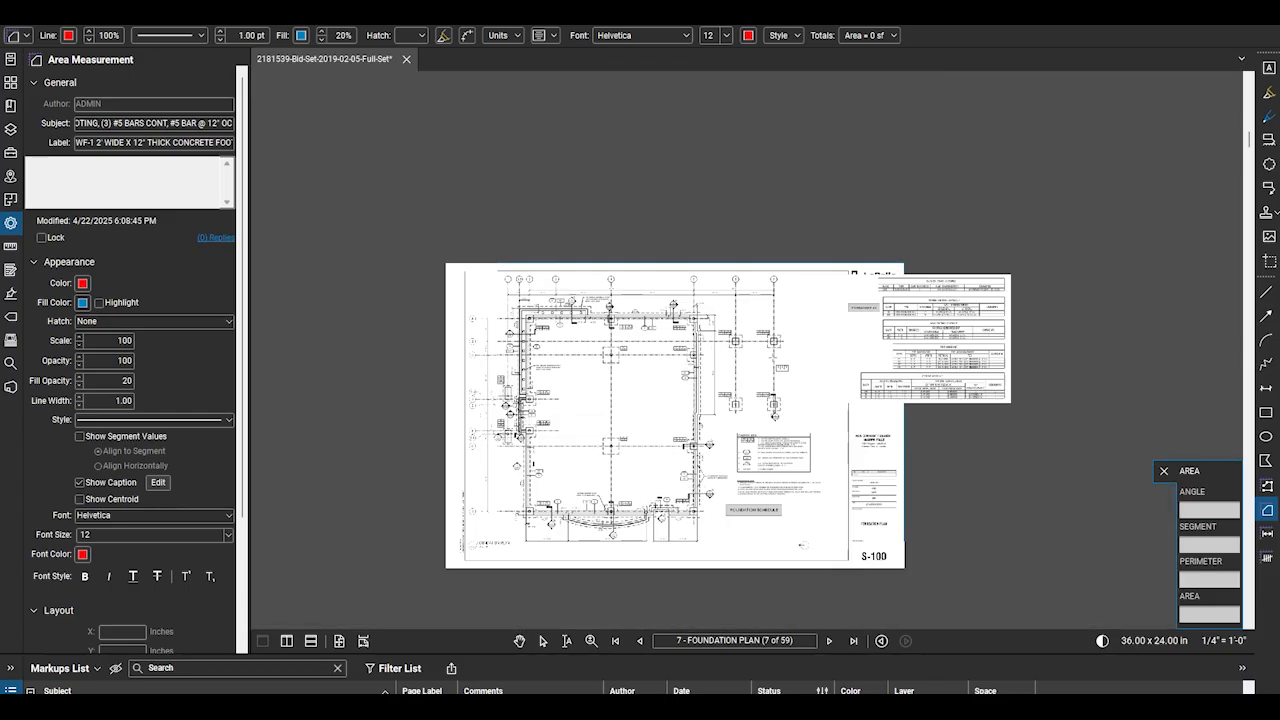
Measure the WF1 footing along the plan's upper wall between grid lines 4 and 5, about 45.8 sf
scroll(757, 300, up, 5)
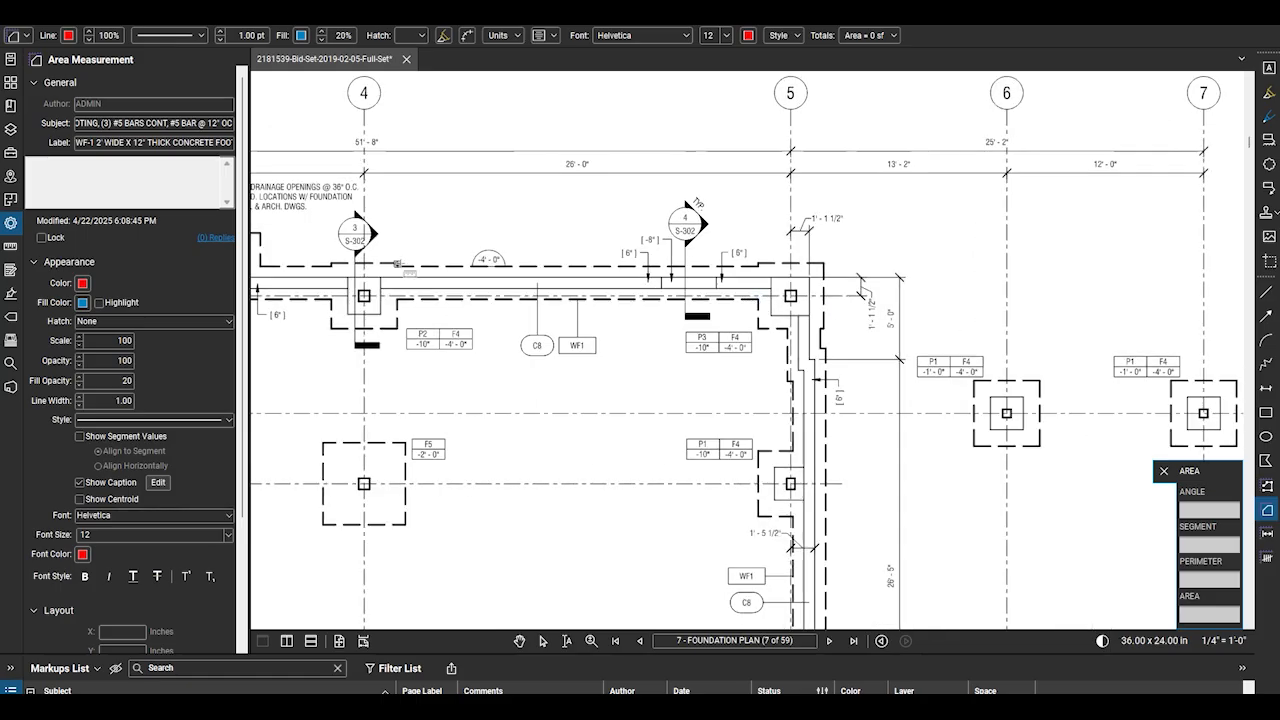
scroll(398, 263, up, 2)
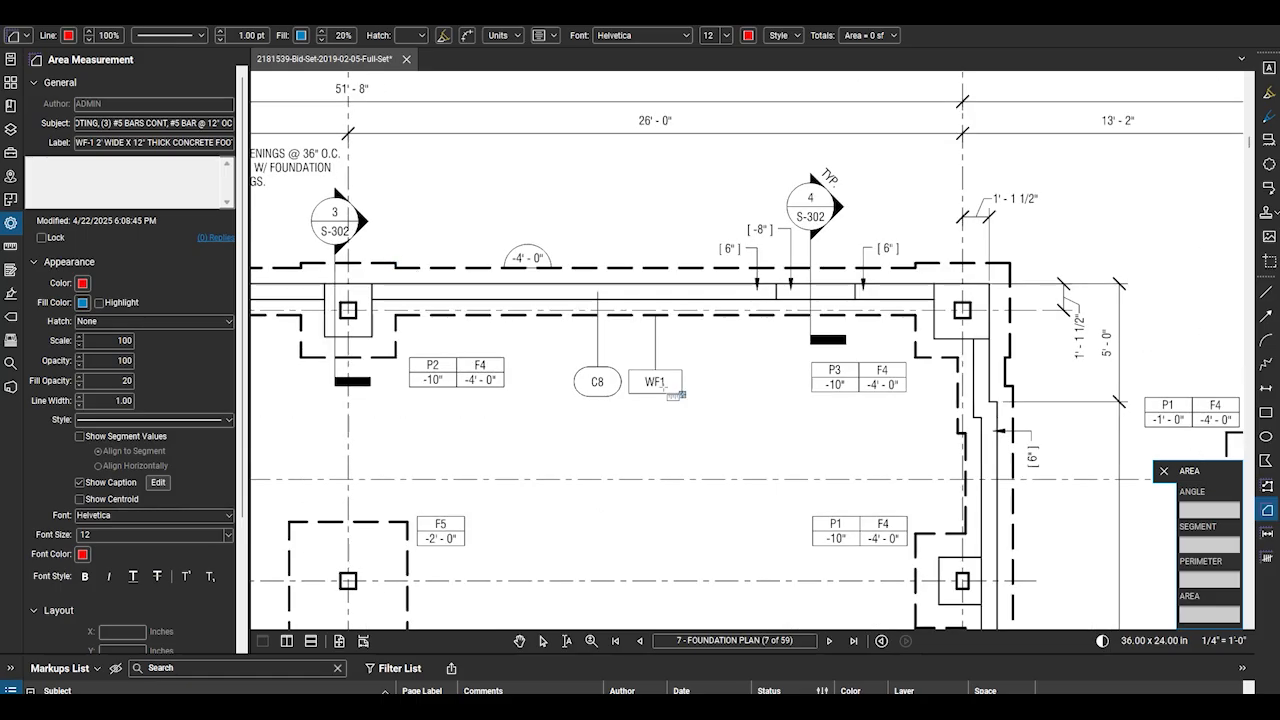
click(396, 267)
click(396, 315)
scroll(352, 311, down, 3)
scroll(684, 309, up, 4)
click(688, 320)
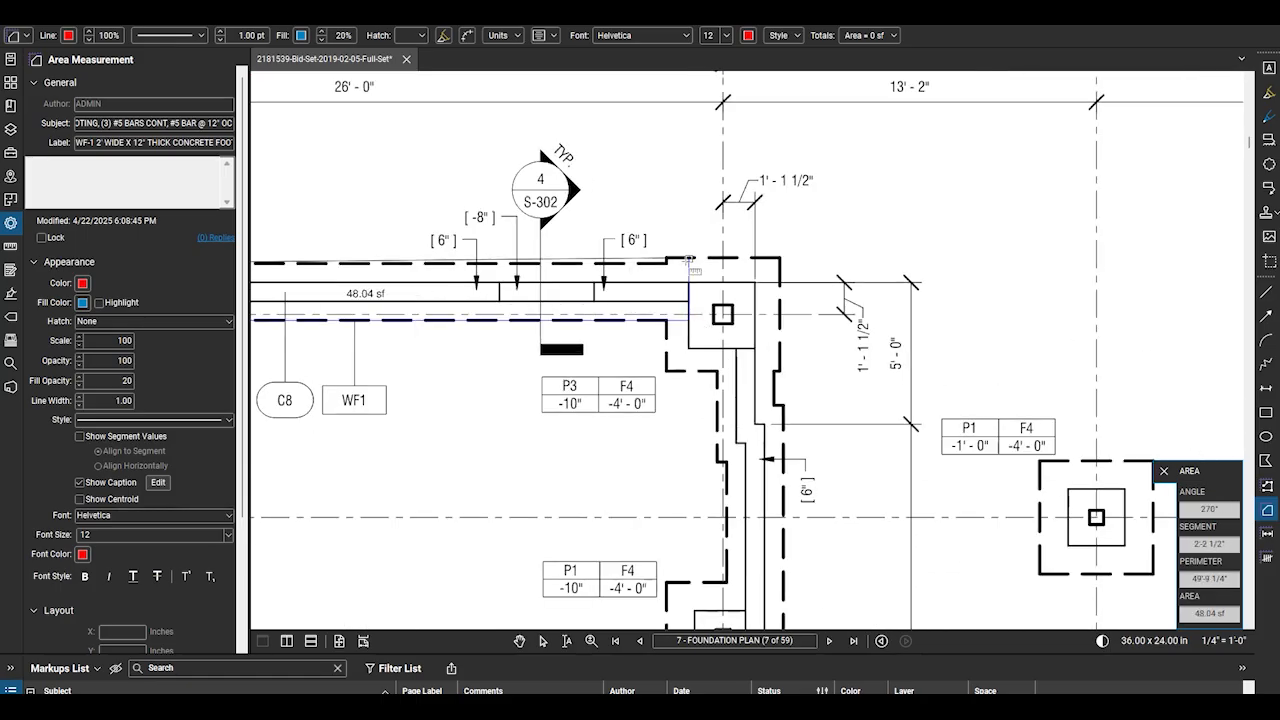
click(688, 262)
scroll(688, 262, down, 5)
click(464, 264)
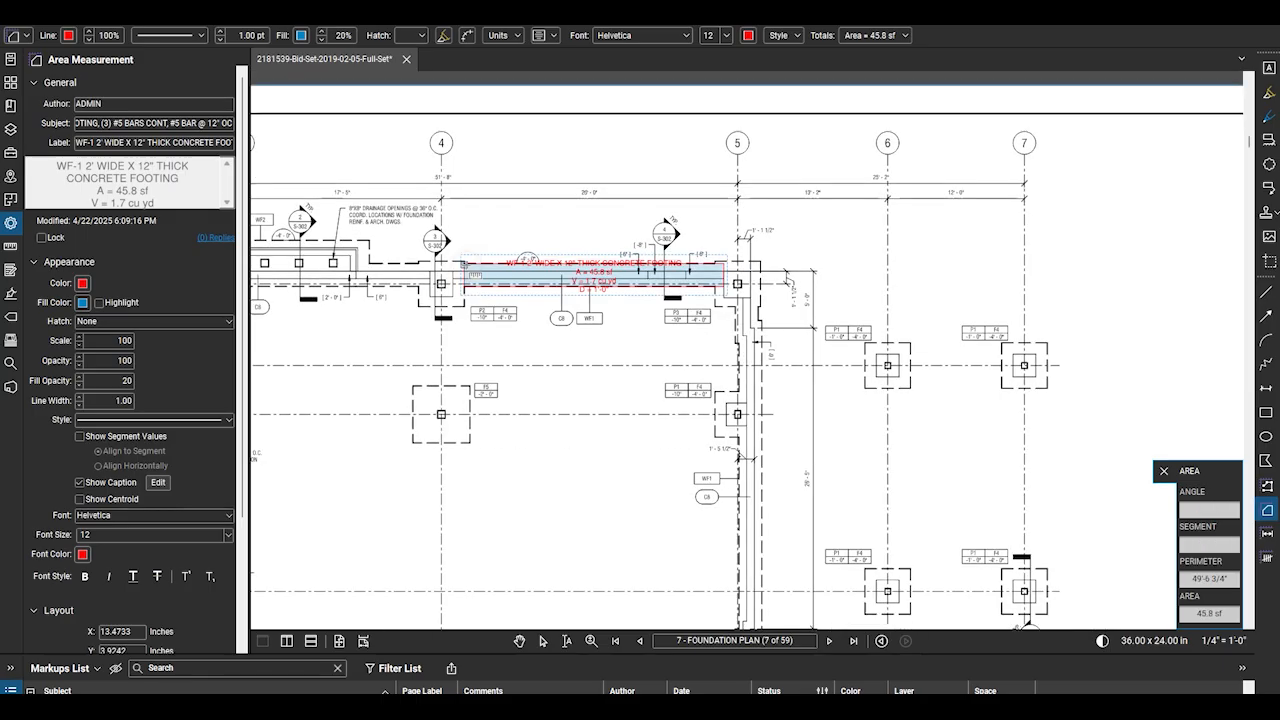
Start the WF1 footing area on the grid line 5 wall, tracing its stepped outer edge from the upper P3 corner pier to the P2 pier
scroll(732, 306, up, 8)
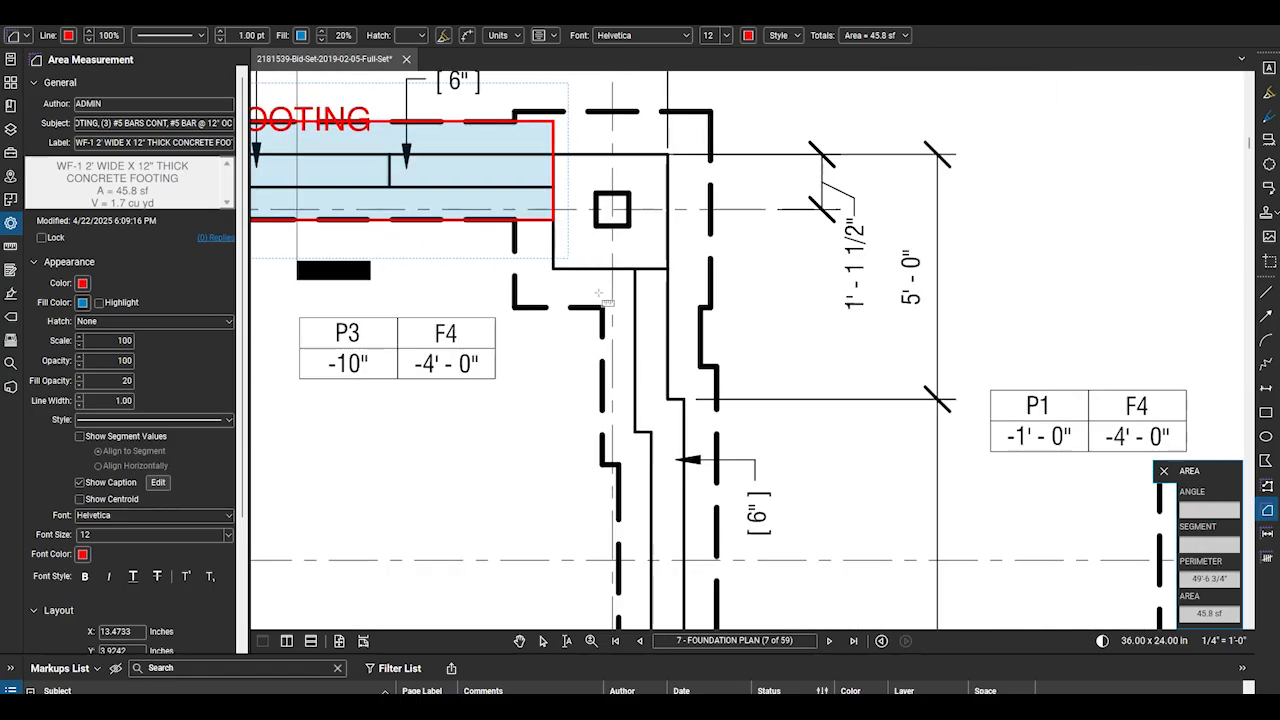
click(602, 275)
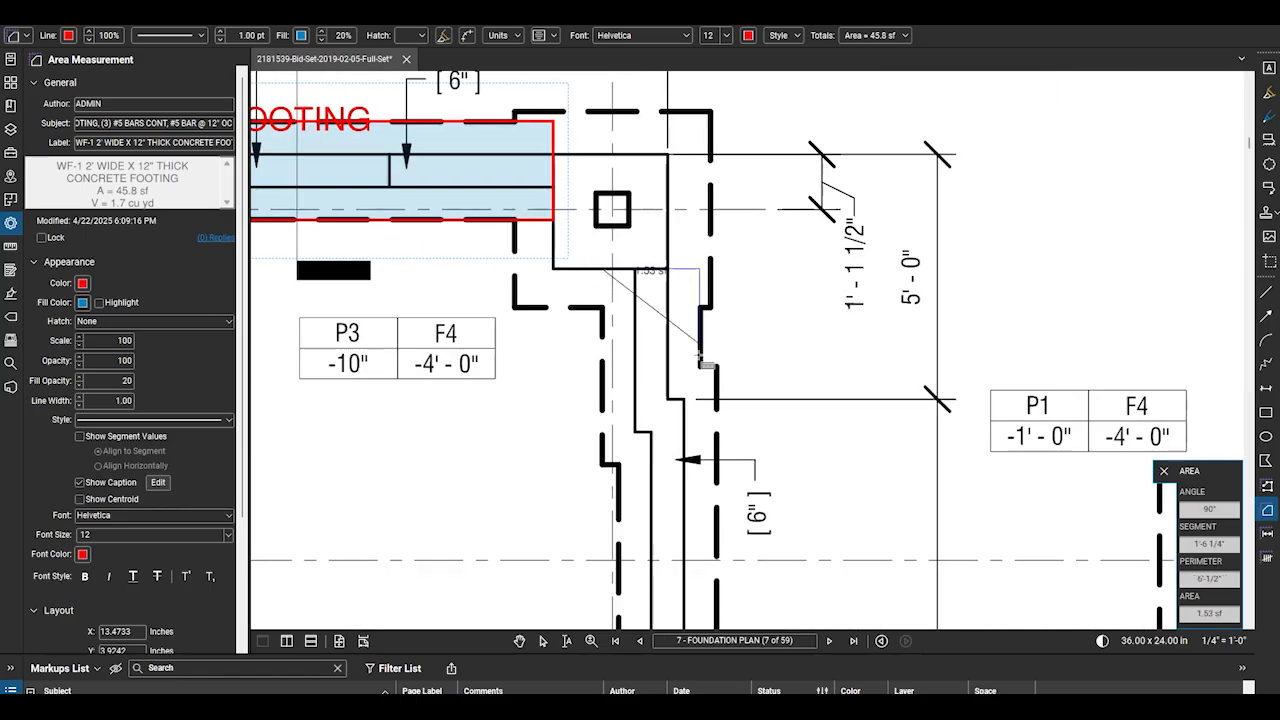
scroll(716, 370, down, 5)
scroll(737, 432, up, 6)
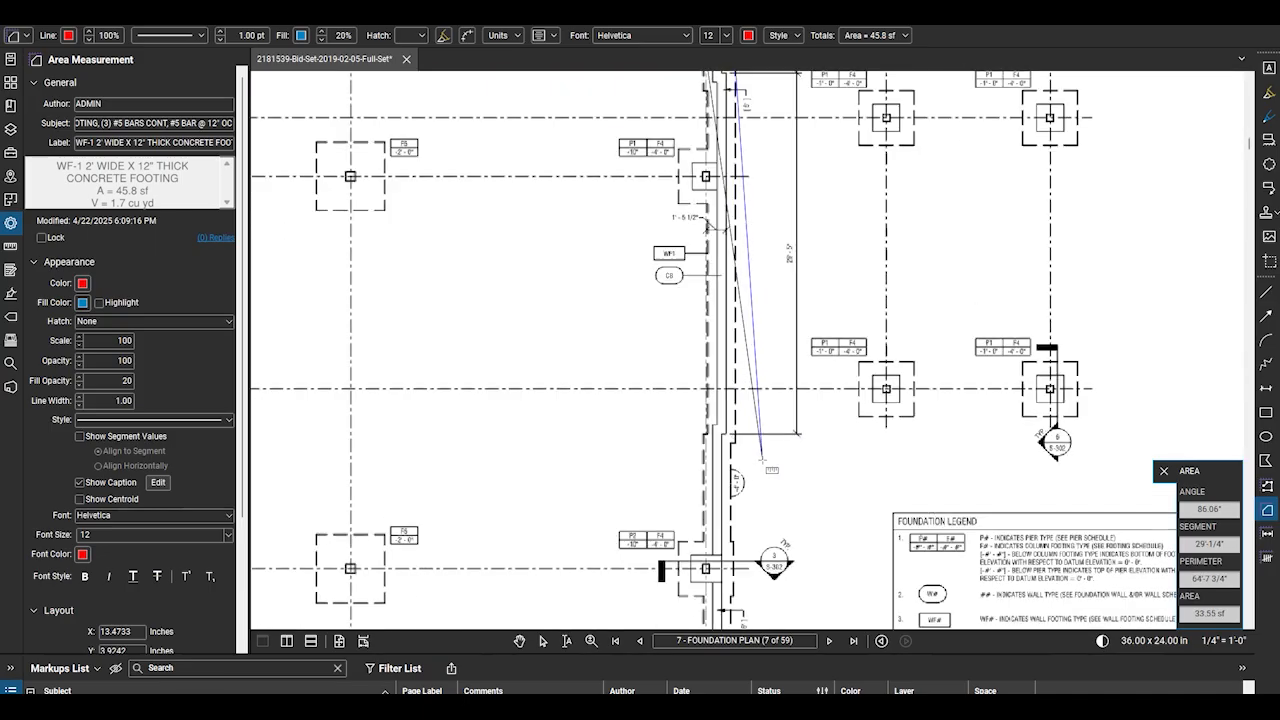
scroll(737, 432, down, 3)
scroll(690, 560, up, 4)
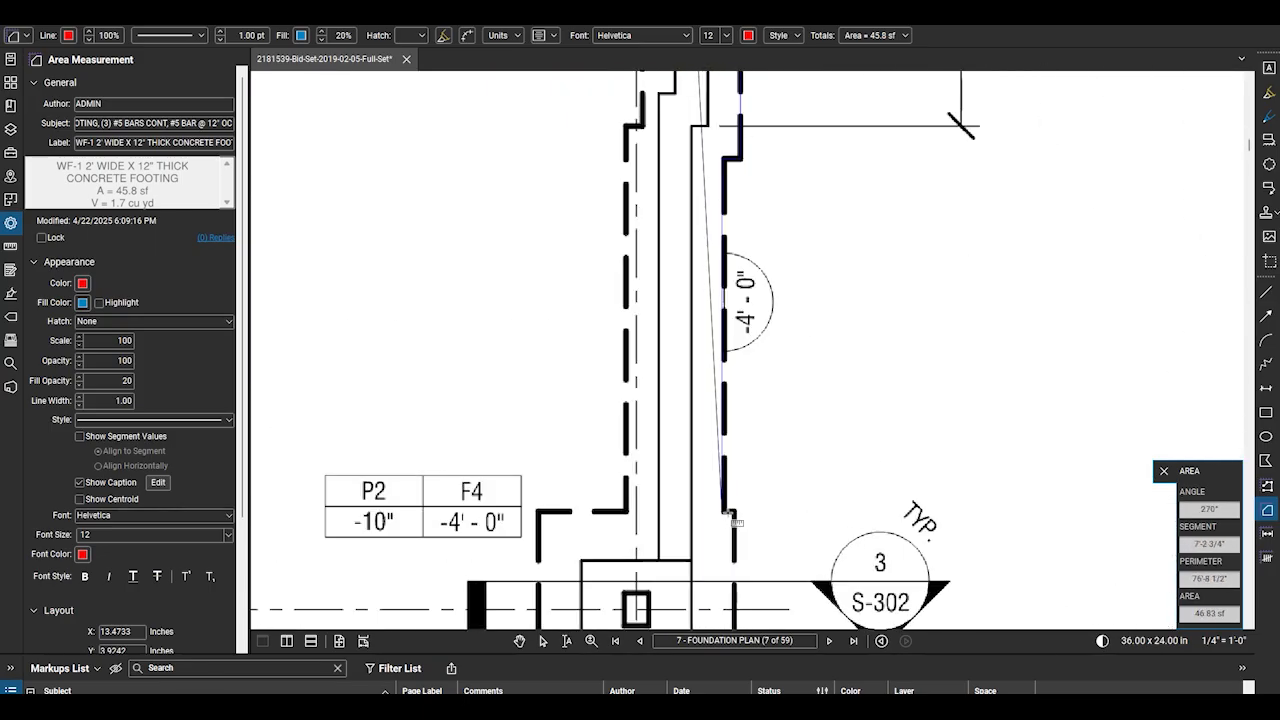
click(722, 560)
click(625, 560)
Trace back along the inner edge of the grid line 5 footing and close the area at about 76.4 sf
scroll(627, 559, down, 2)
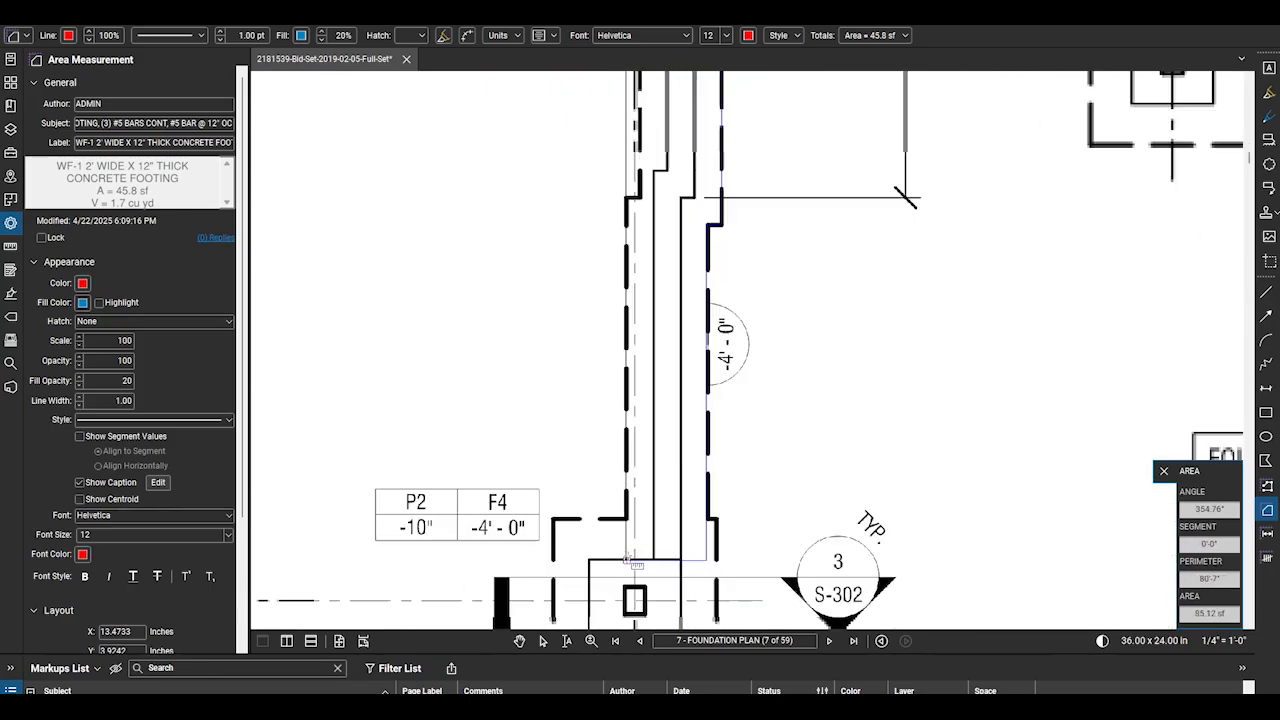
click(627, 258)
scroll(641, 258, up, 3)
click(636, 258)
scroll(638, 260, down, 8)
scroll(653, 112, up, 6)
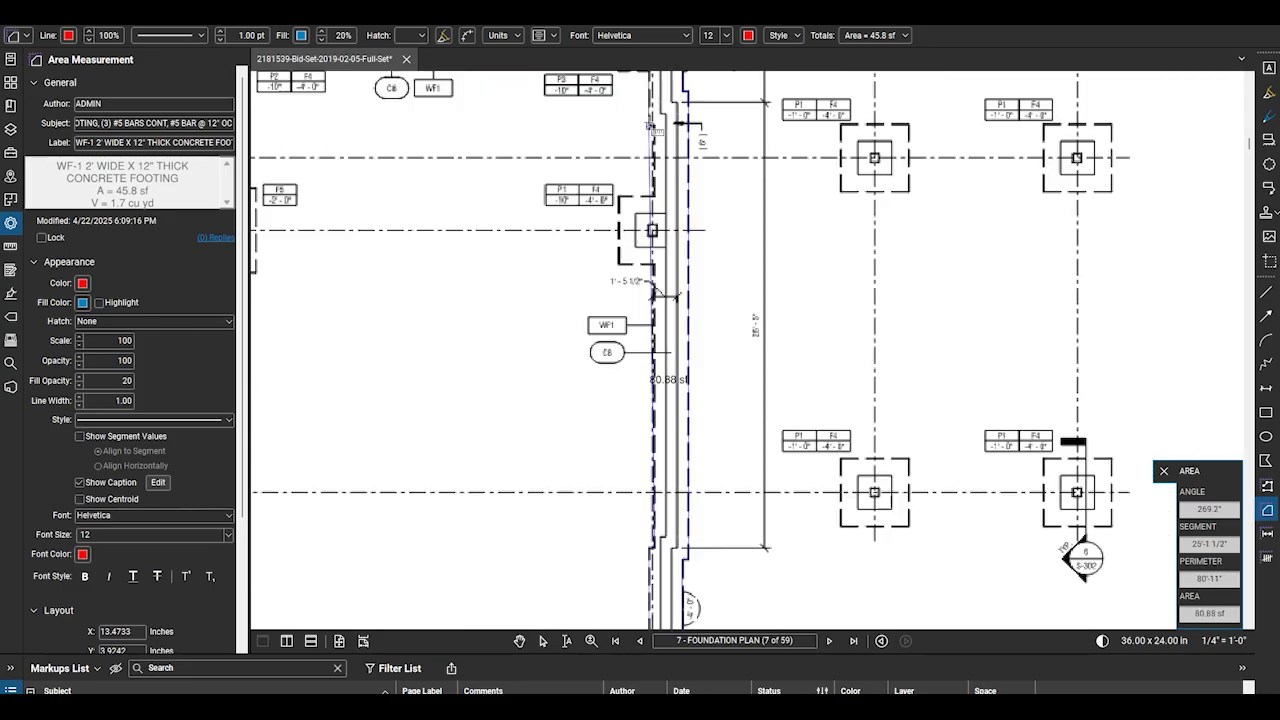
scroll(671, 286, down, 4)
double_click(658, 141)
Measure the lower WF1 footing section on the grid line 5 wall, from the P2 pier to the P3 corner pier, about 34.9 sf
scroll(735, 141, down, 6)
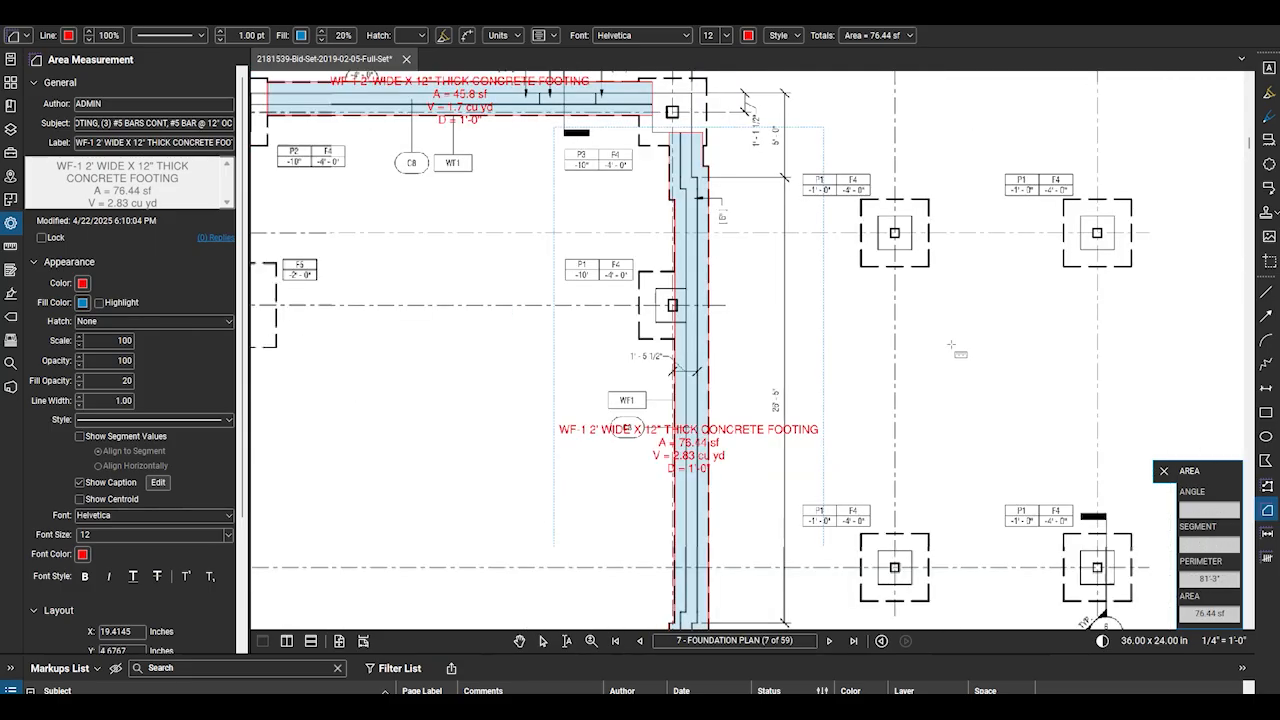
scroll(769, 424, up, 6)
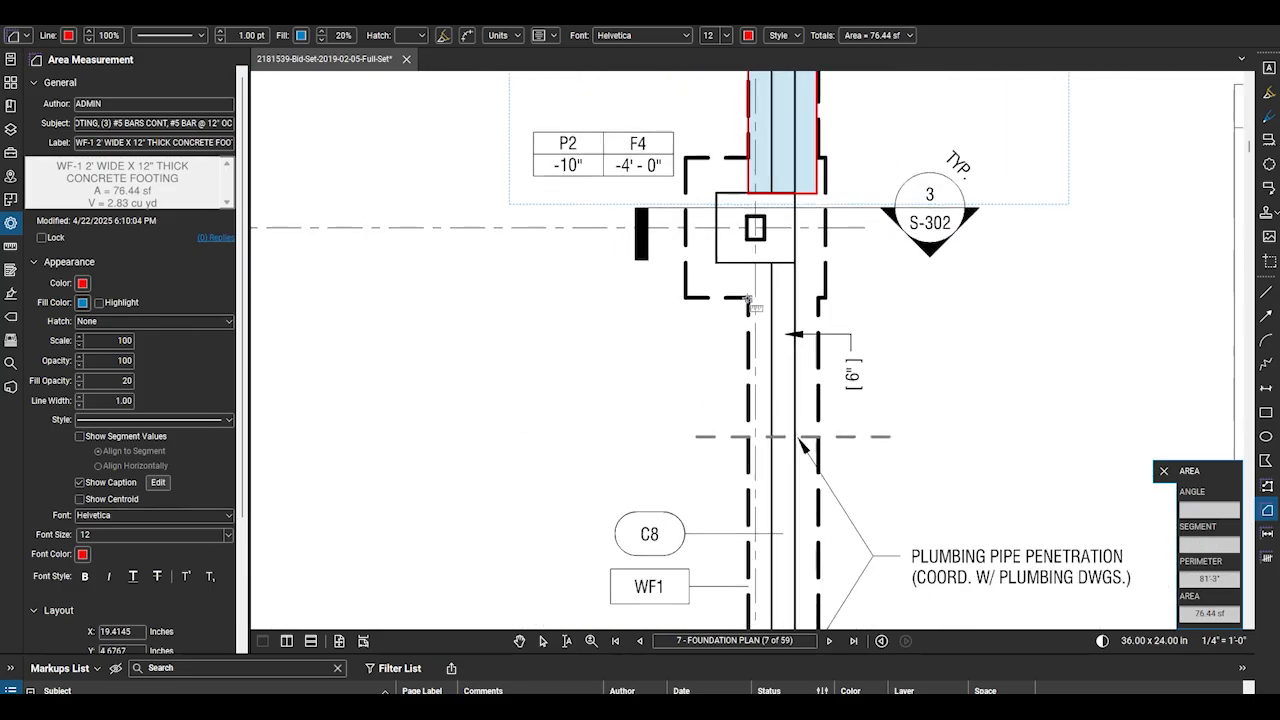
scroll(708, 237, down, 6)
scroll(772, 440, up, 6)
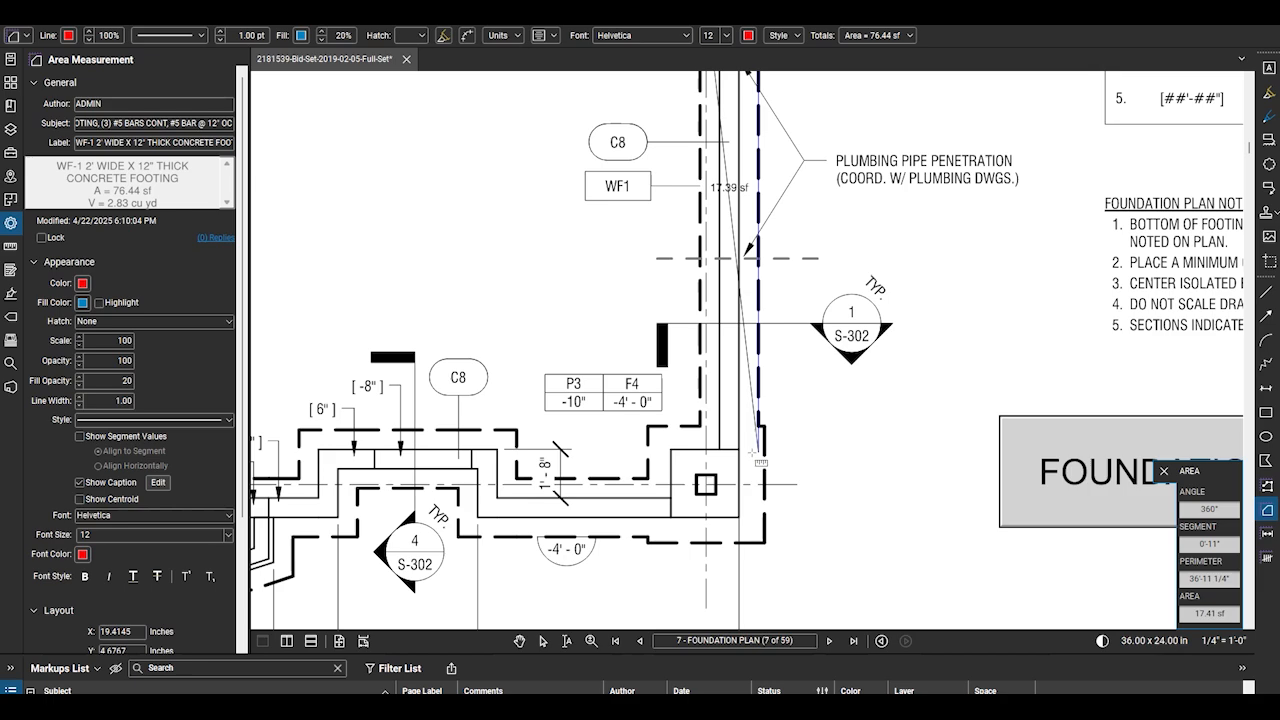
scroll(700, 450, up, 3)
click(703, 449)
scroll(706, 445, down, 6)
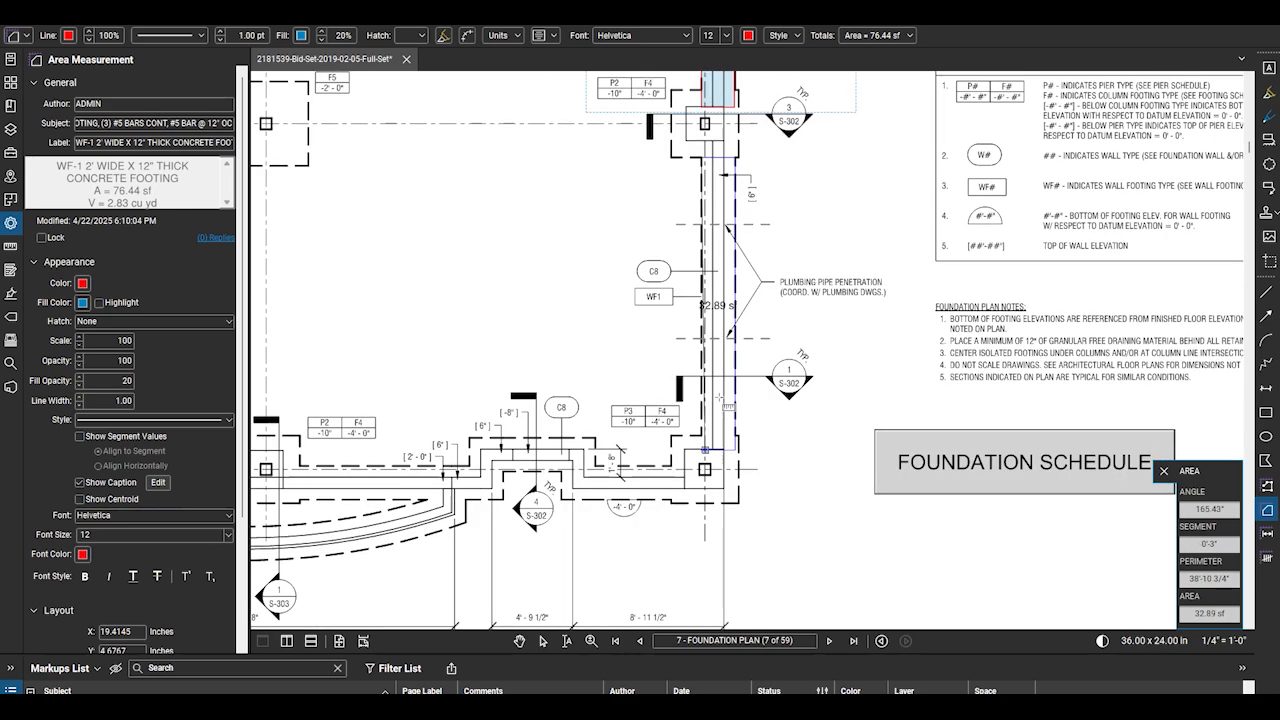
click(704, 157)
Start the WF1 footing area along grid line H, tracing its jogged outer edge between the two P3 corner piers
scroll(760, 370, down, 3)
scroll(741, 411, up, 4)
scroll(741, 411, up, 3)
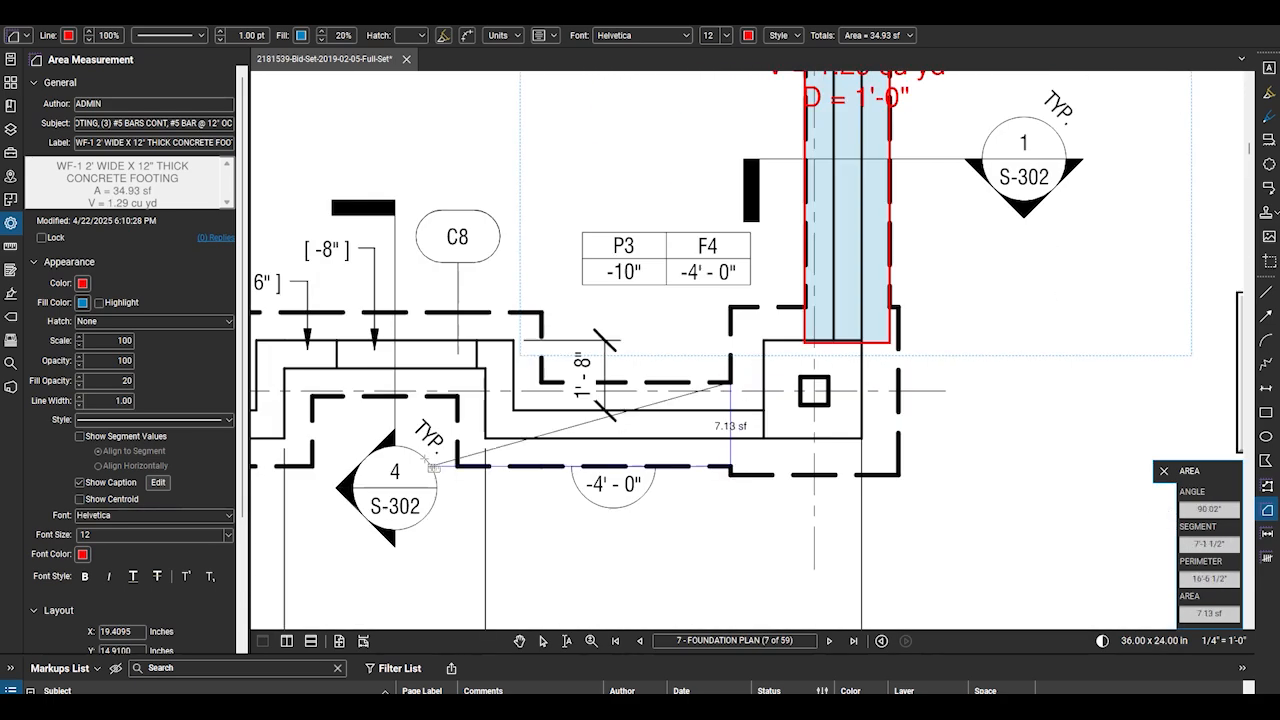
scroll(882, 404, down, 3)
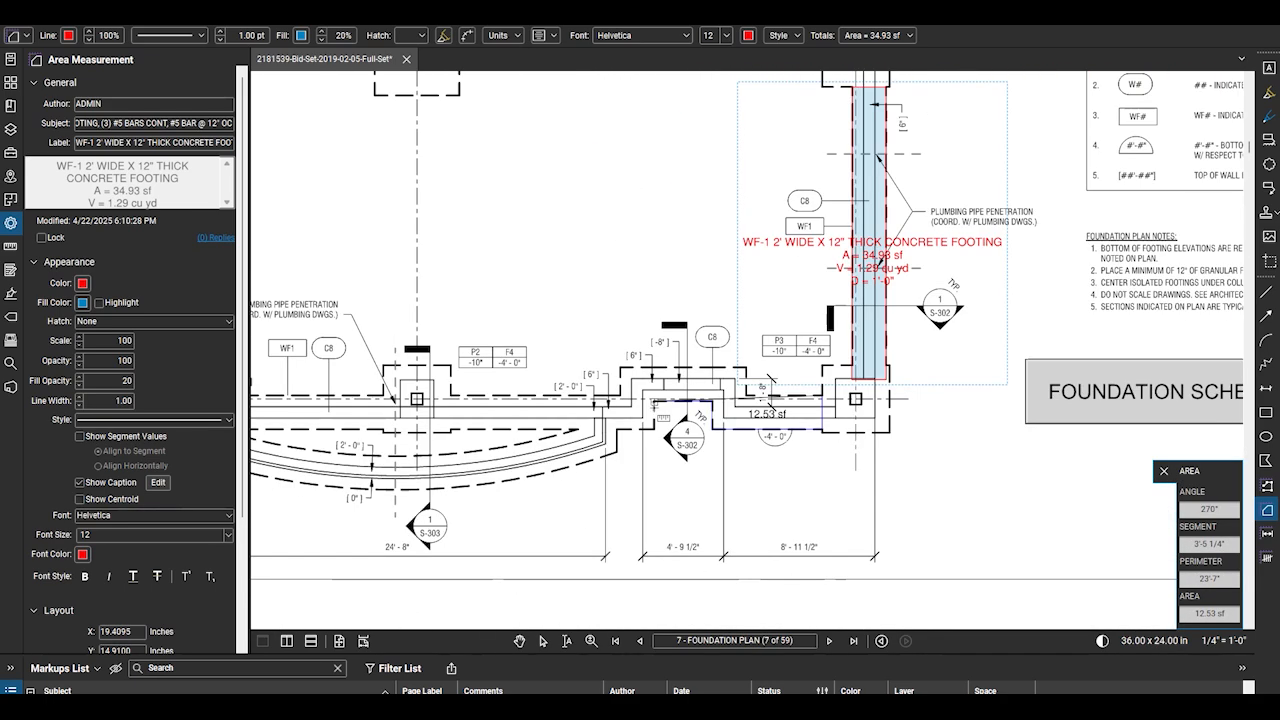
scroll(655, 430, up, 3)
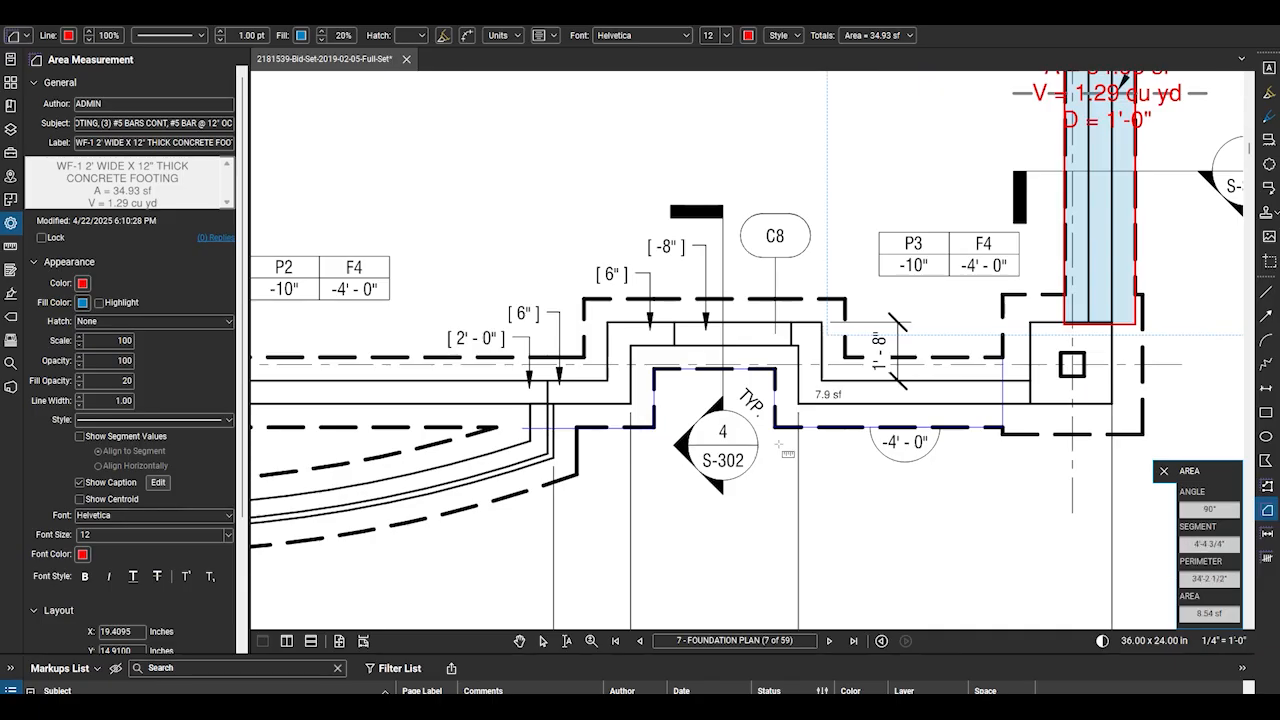
scroll(778, 444, down, 5)
scroll(408, 432, up, 5)
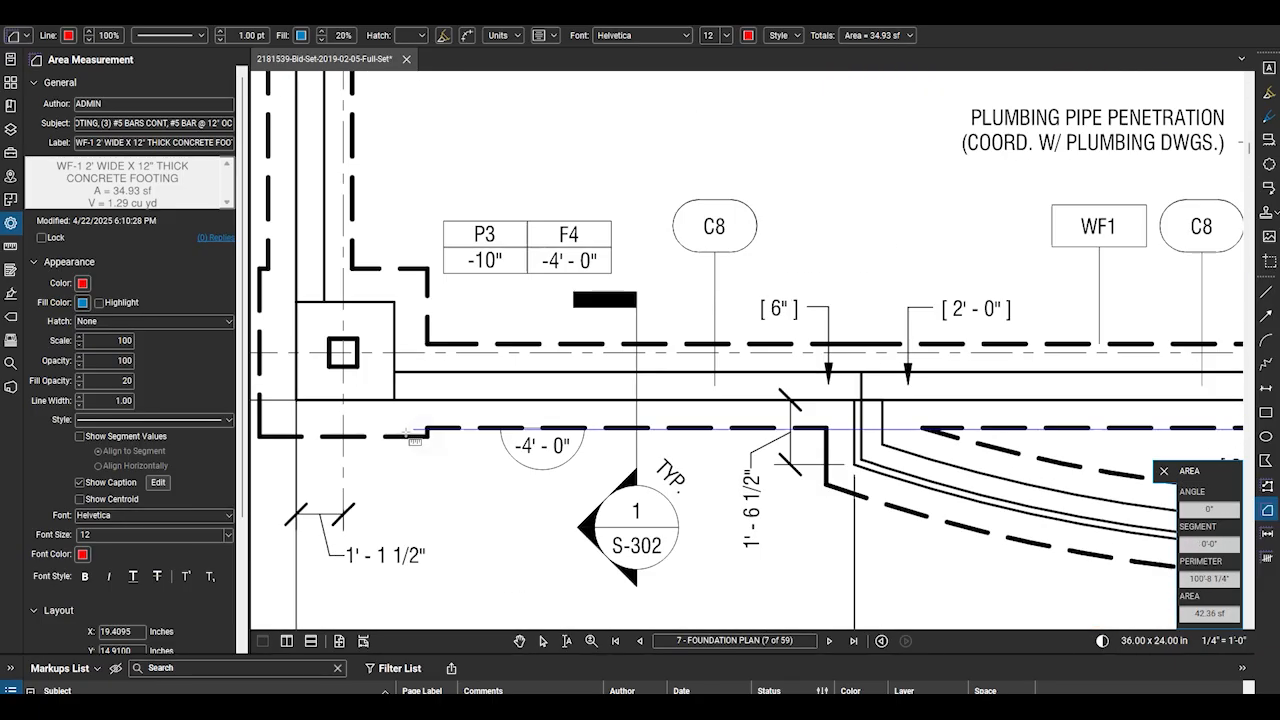
click(394, 430)
click(394, 345)
Trace the inner edge of the grid line H footing back around the jog and close the area at about 105.9 sf
scroll(503, 372, down, 5)
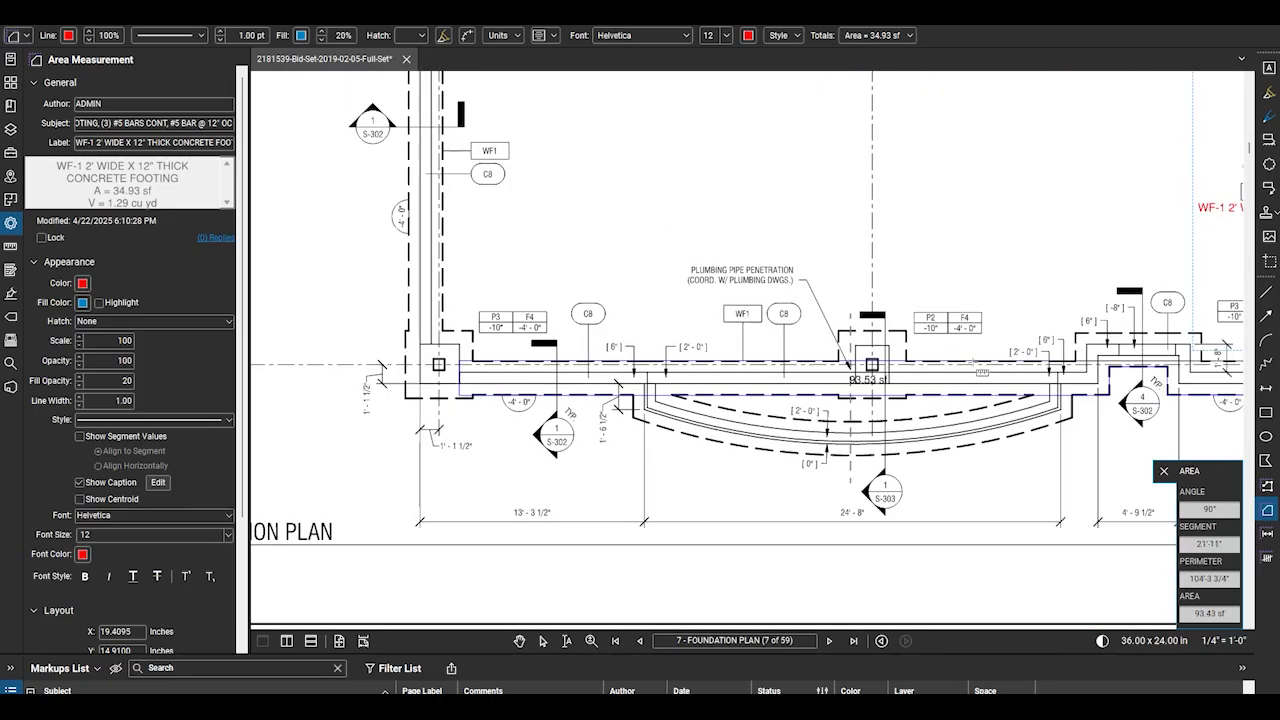
scroll(1088, 361, up, 4)
click(1062, 358)
click(1062, 300)
scroll(720, 325, down, 3)
scroll(1063, 313, up, 3)
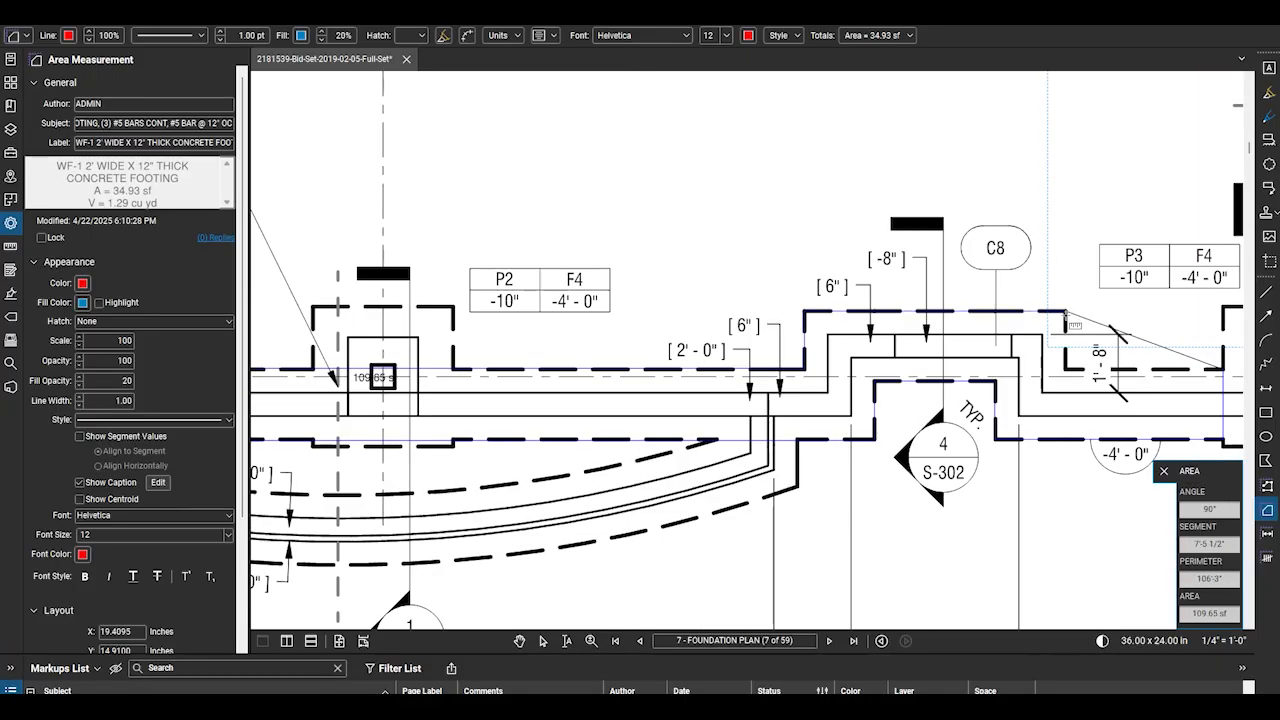
scroll(1065, 313, up, 2)
click(1065, 310)
click(1065, 394)
scroll(1065, 394, down, 3)
click(1013, 394)
Start an area for the curved footing outside grid line H, tracing its outer arc and both short ends
scroll(1040, 390, down, 4)
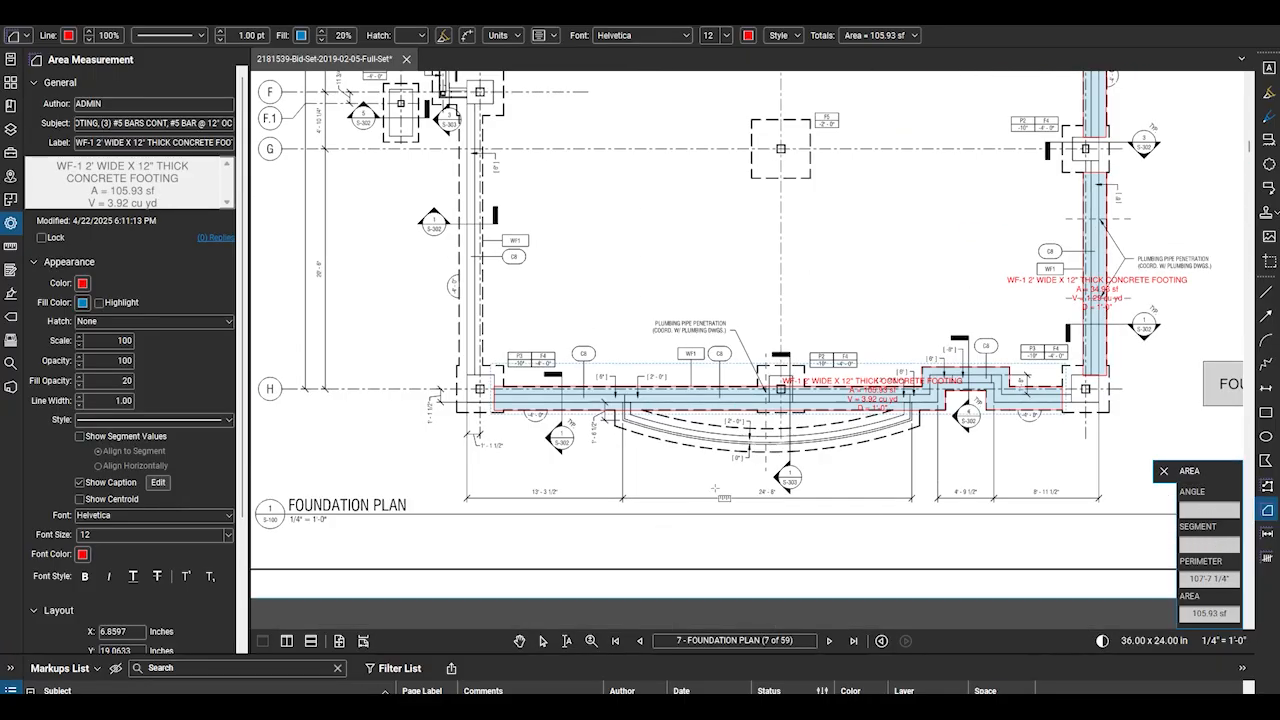
scroll(633, 438, up, 3)
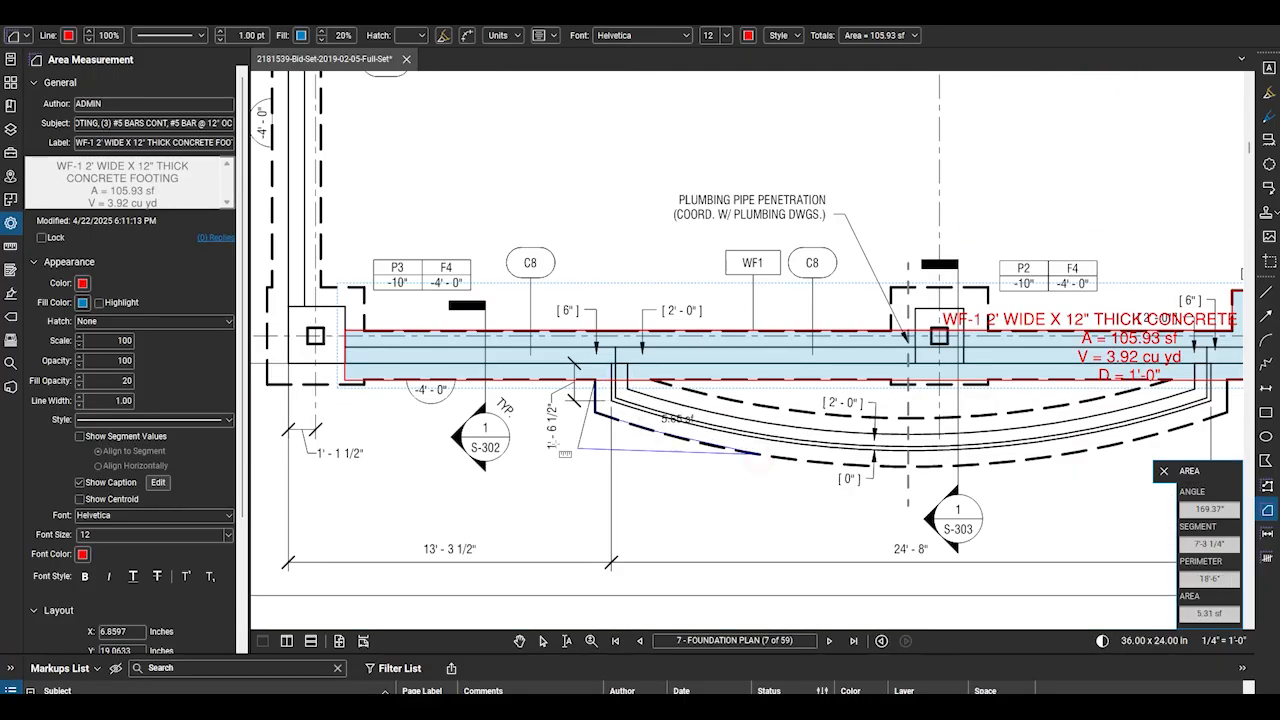
scroll(560, 446, down, 3)
scroll(768, 456, up, 5)
click(769, 446)
click(1027, 424)
scroll(790, 446, down, 3)
scroll(1003, 425, up, 4)
click(1085, 376)
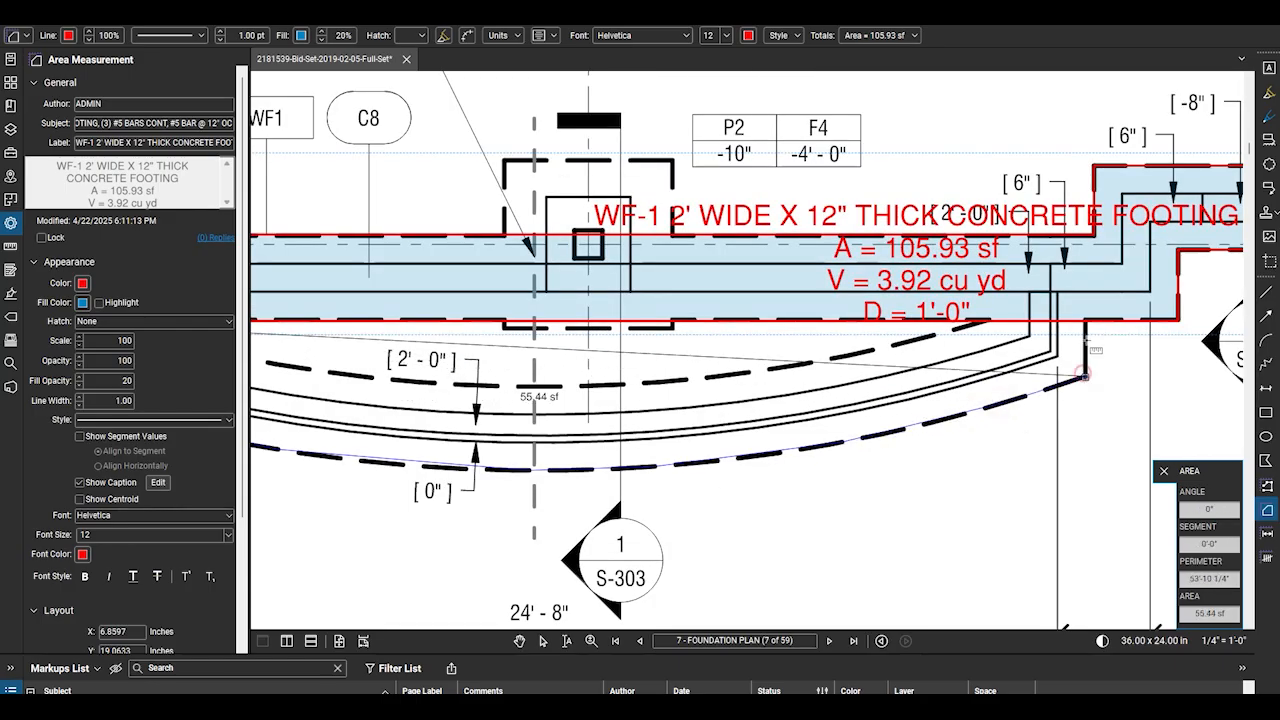
click(1085, 322)
Trace the inner arc of the curved footing and close the area at about 50.5 sf
scroll(710, 380, down, 3)
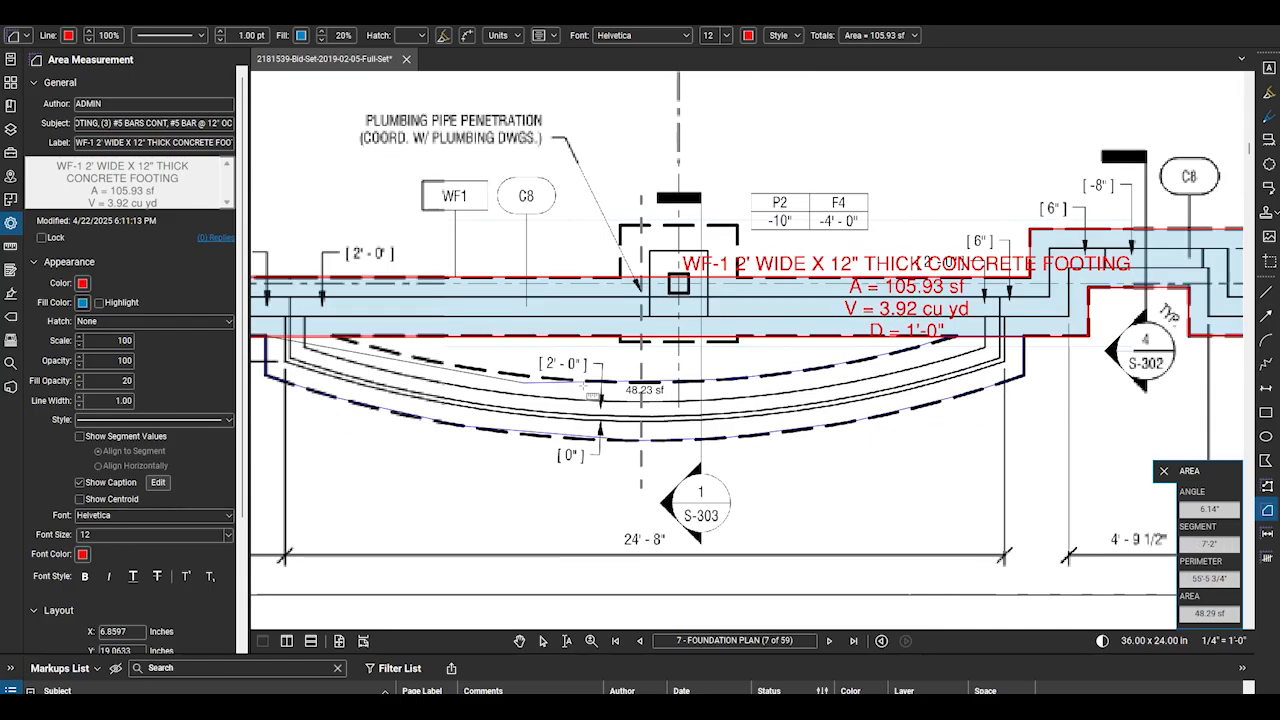
scroll(655, 380, up, 4)
scroll(843, 378, down, 2)
scroll(700, 380, up, 3)
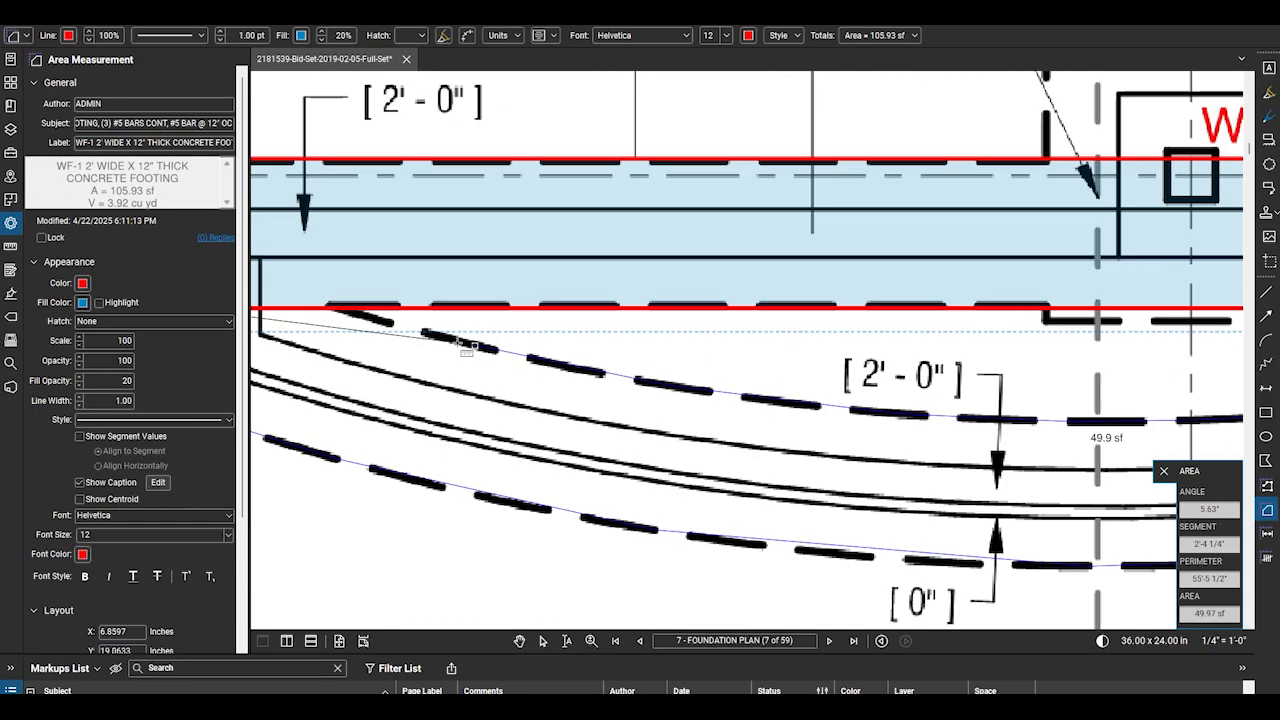
scroll(430, 345, down, 2)
double_click(431, 346)
Measure the WF1 footing on the plan's left wall from the P3 corner pier at grid line H to the pier at F, about 44.4 sf
scroll(431, 346, down, 2)
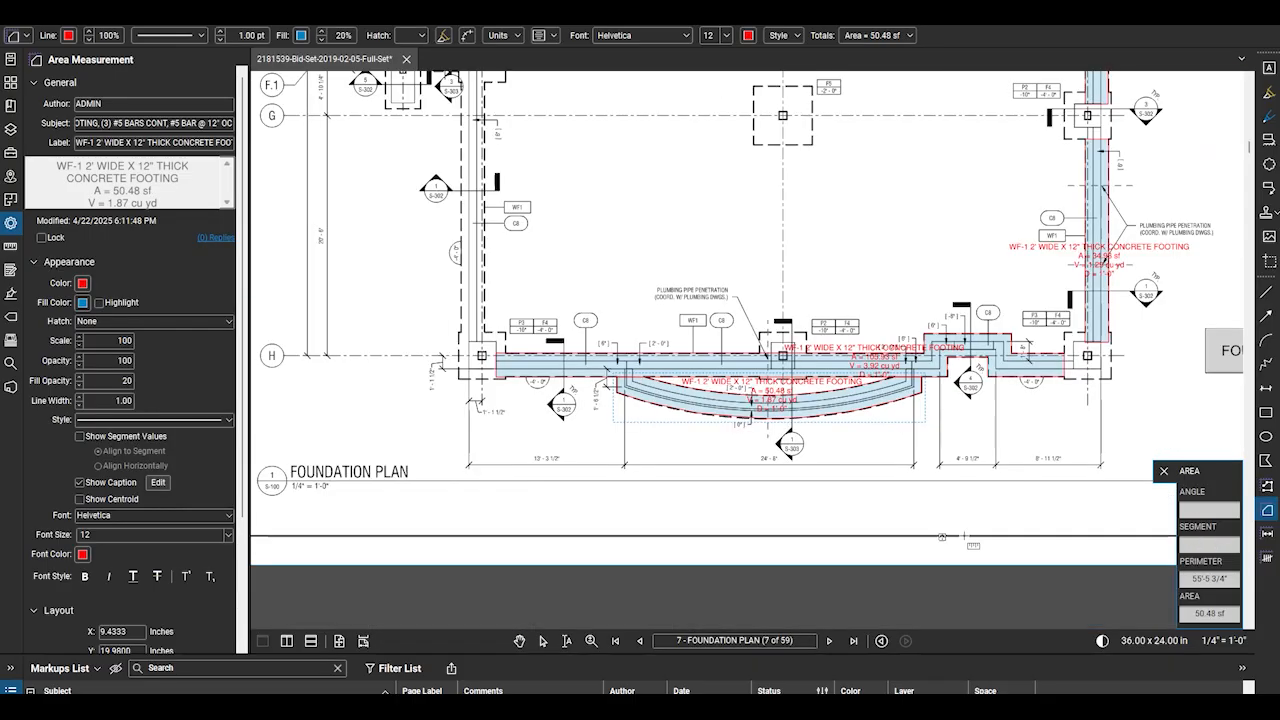
scroll(676, 374, up, 5)
scroll(570, 405, down, 3)
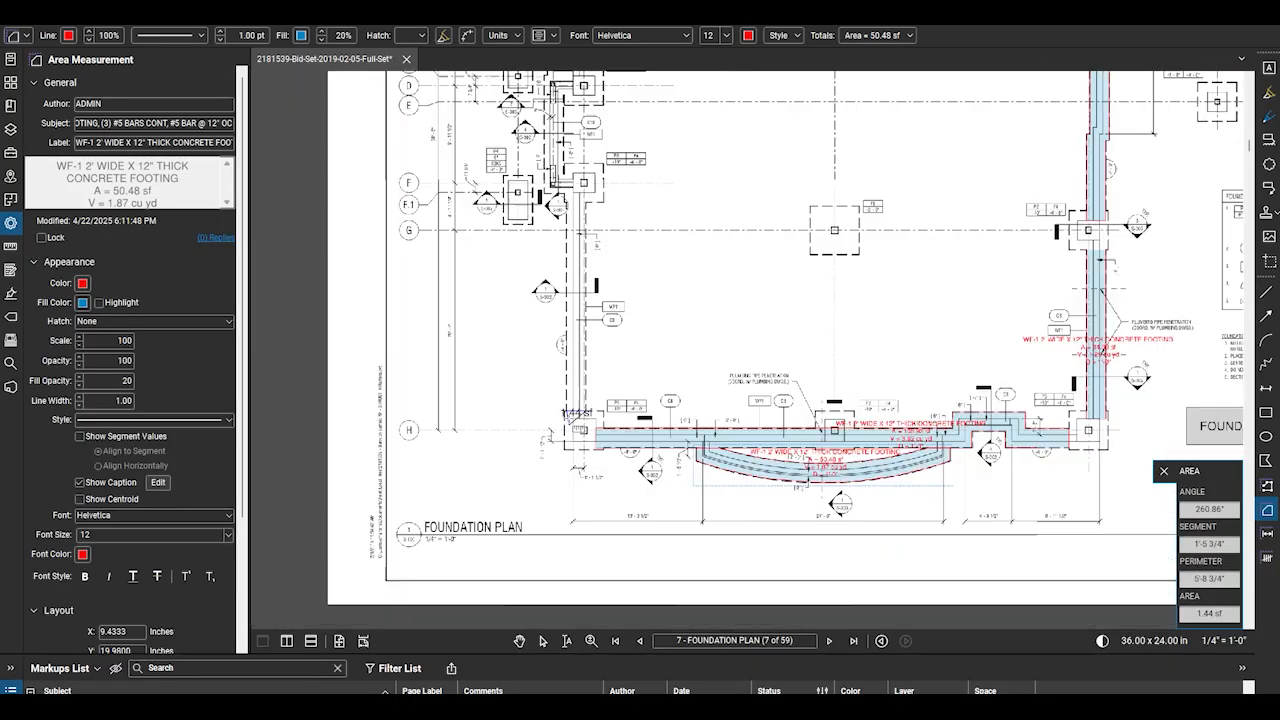
scroll(561, 175, up, 5)
click(557, 165)
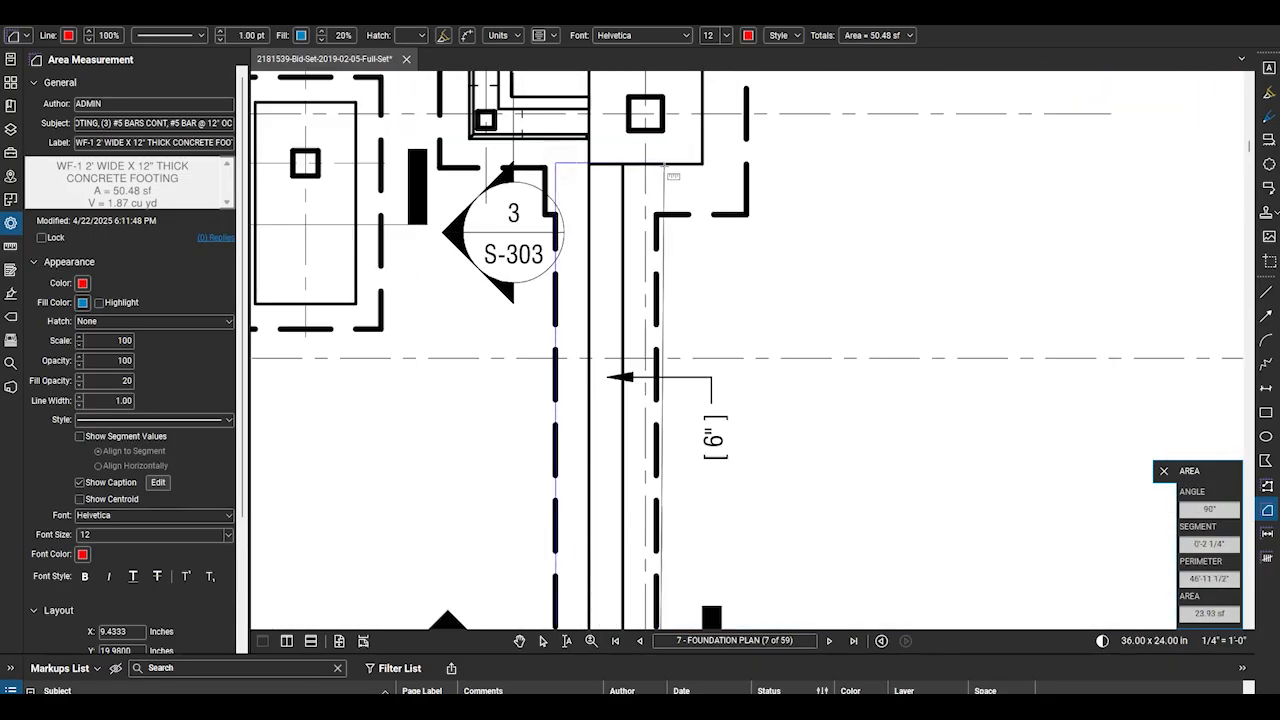
click(657, 165)
scroll(657, 166, down, 4)
scroll(660, 422, up, 3)
double_click(662, 420)
Measure the short WF1 footing under the C10 wall between the P2 piers at grid lines F and D, about 21 sf
scroll(662, 420, down, 3)
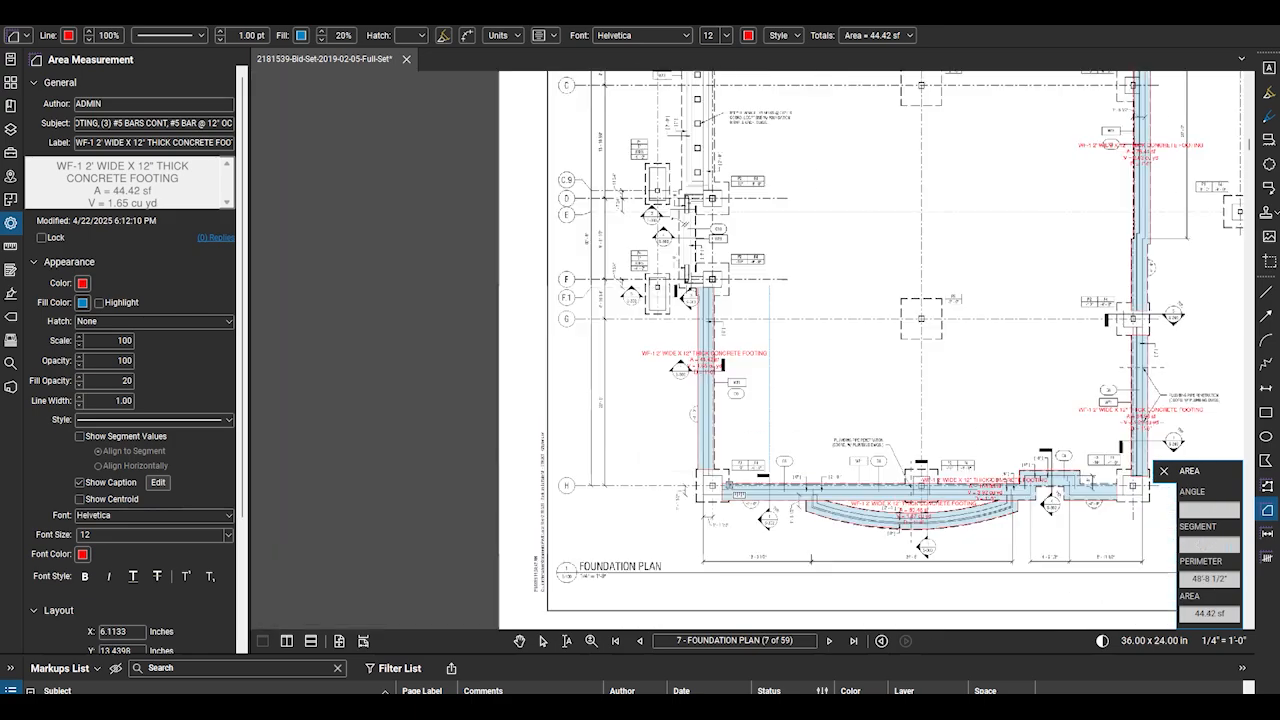
scroll(757, 125, up, 4)
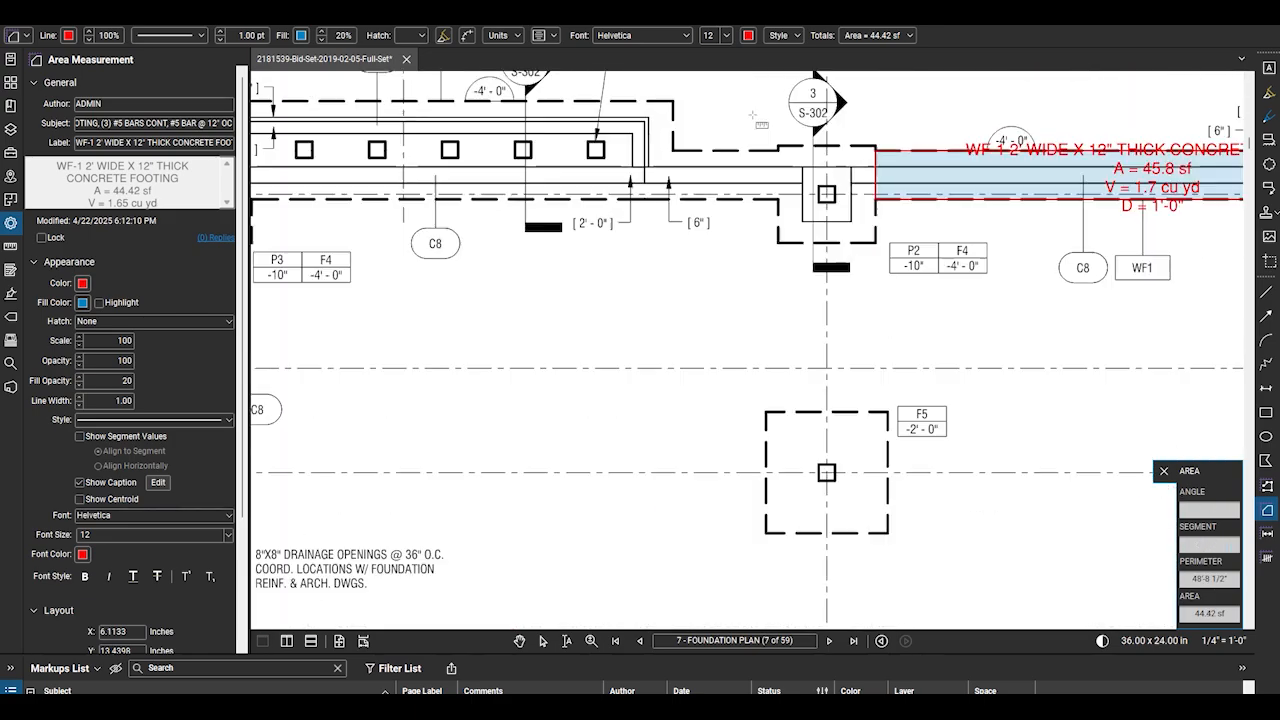
scroll(630, 215, down, 3)
scroll(480, 561, up, 4)
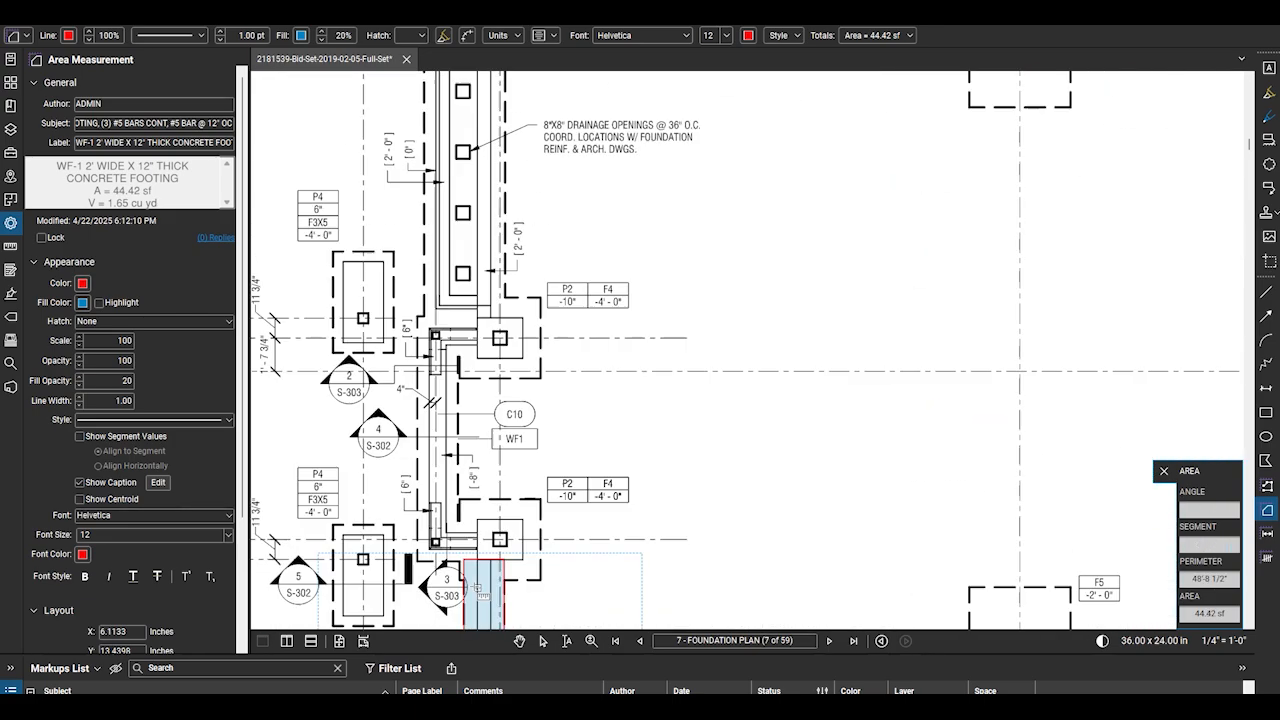
scroll(443, 410, down, 2)
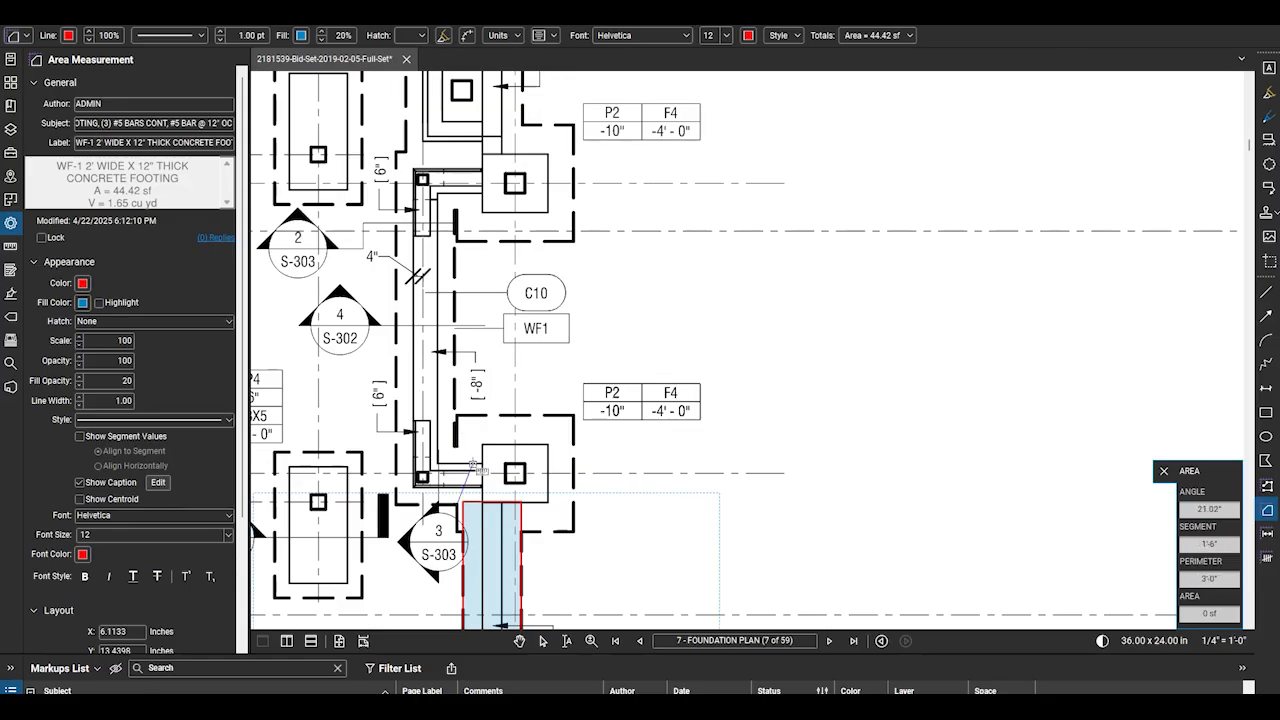
scroll(456, 330, up, 3)
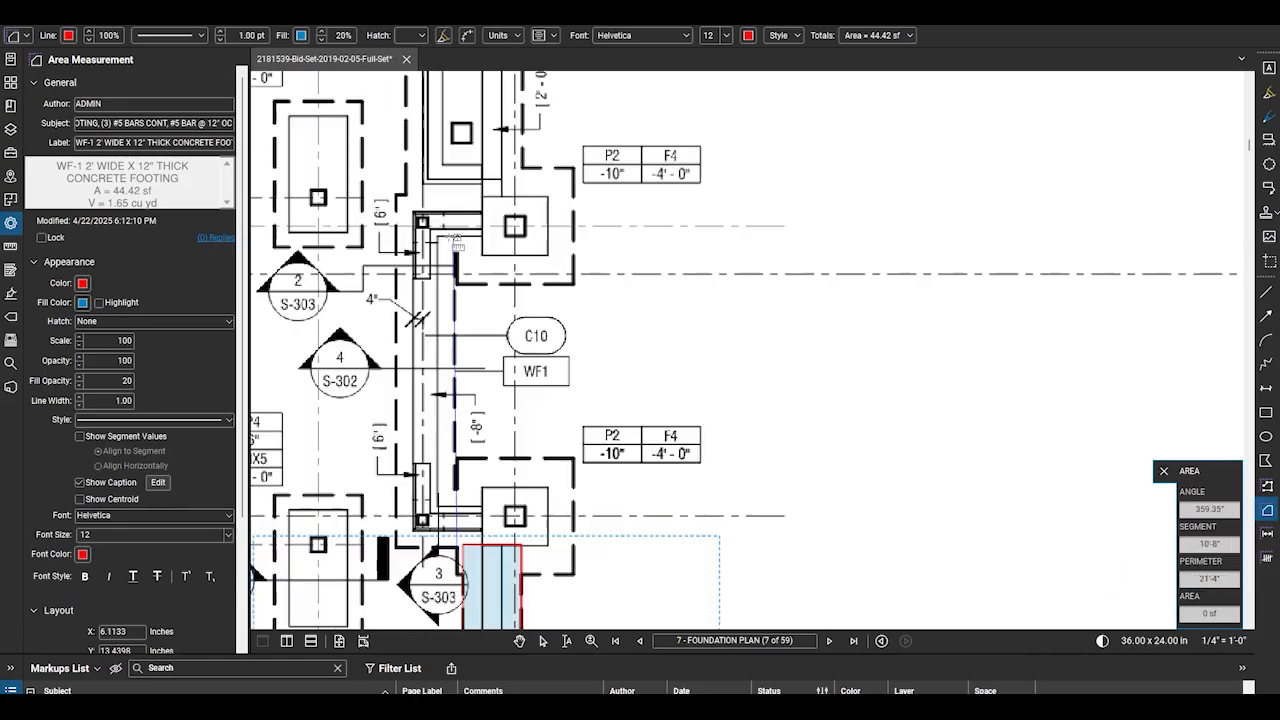
click(462, 266)
click(358, 265)
scroll(462, 252, down, 6)
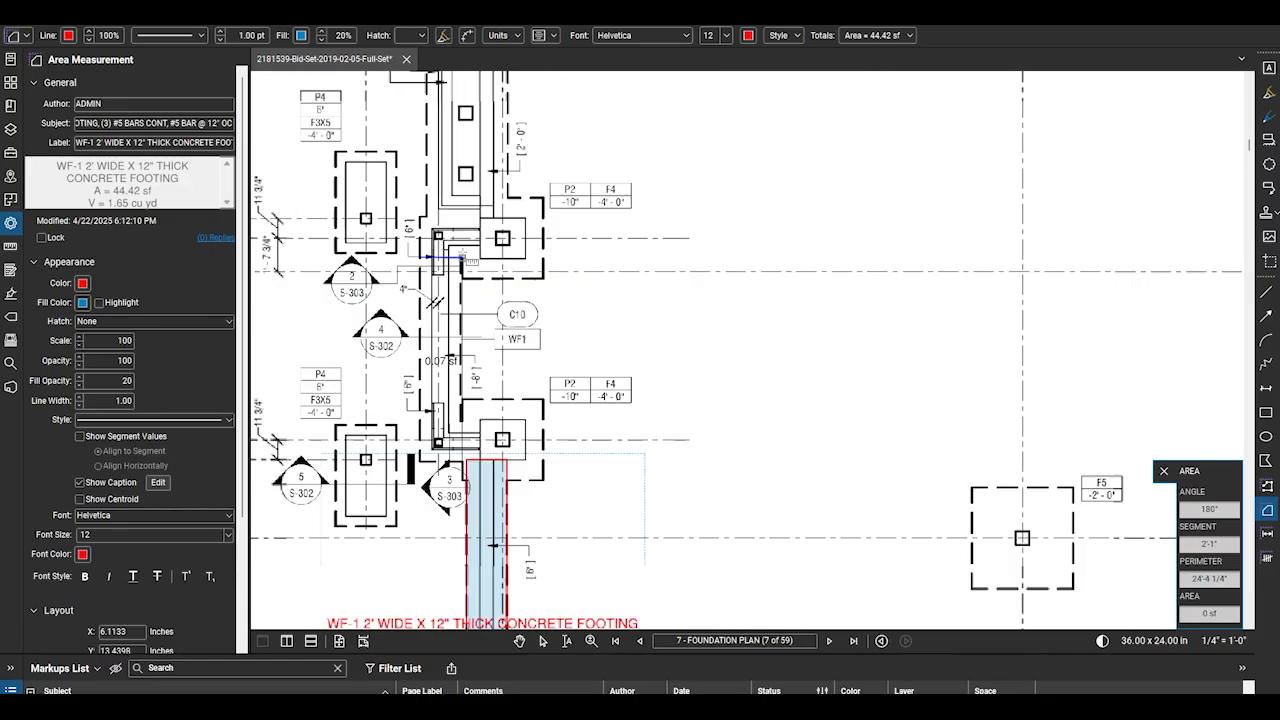
scroll(461, 336, up, 4)
click(445, 342)
click(515, 344)
scroll(588, 355, down, 4)
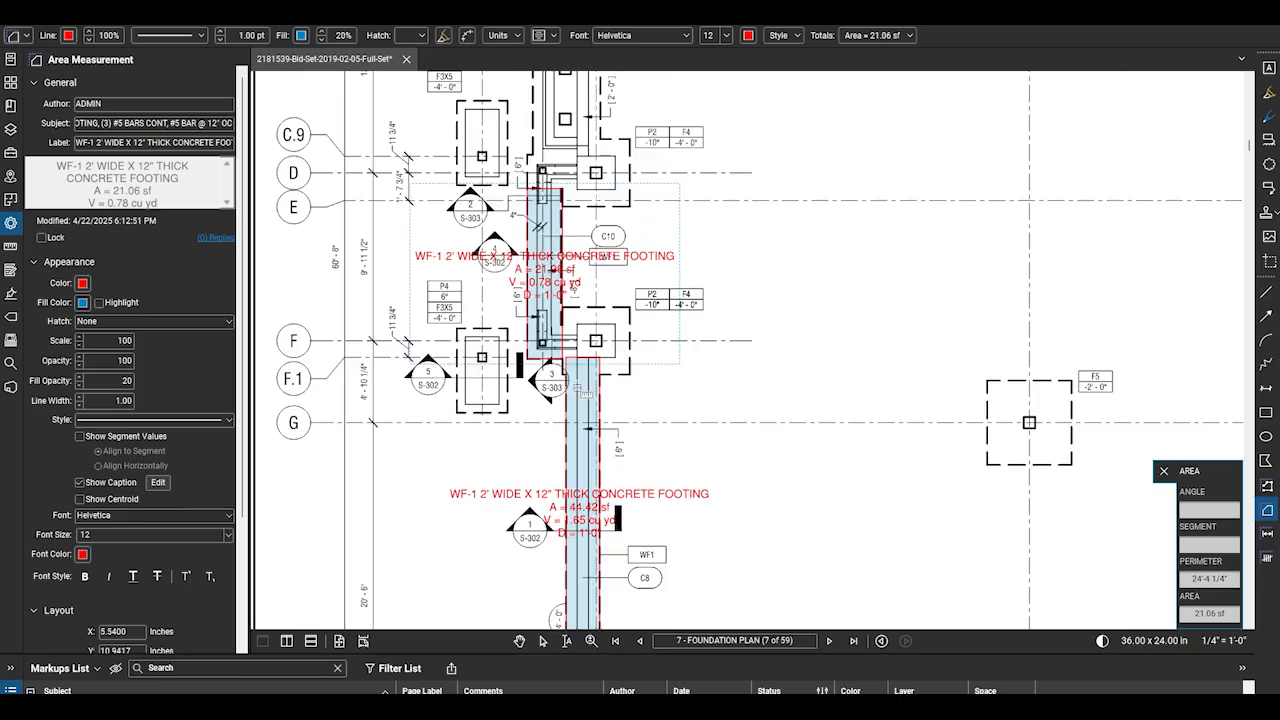
Extend the upper end of the short WF1 footing under the C10 wall to grid line C.9, about 25.2 sf
scroll(575, 345, up, 5)
scroll(515, 485, down, 2)
scroll(530, 497, down, 4)
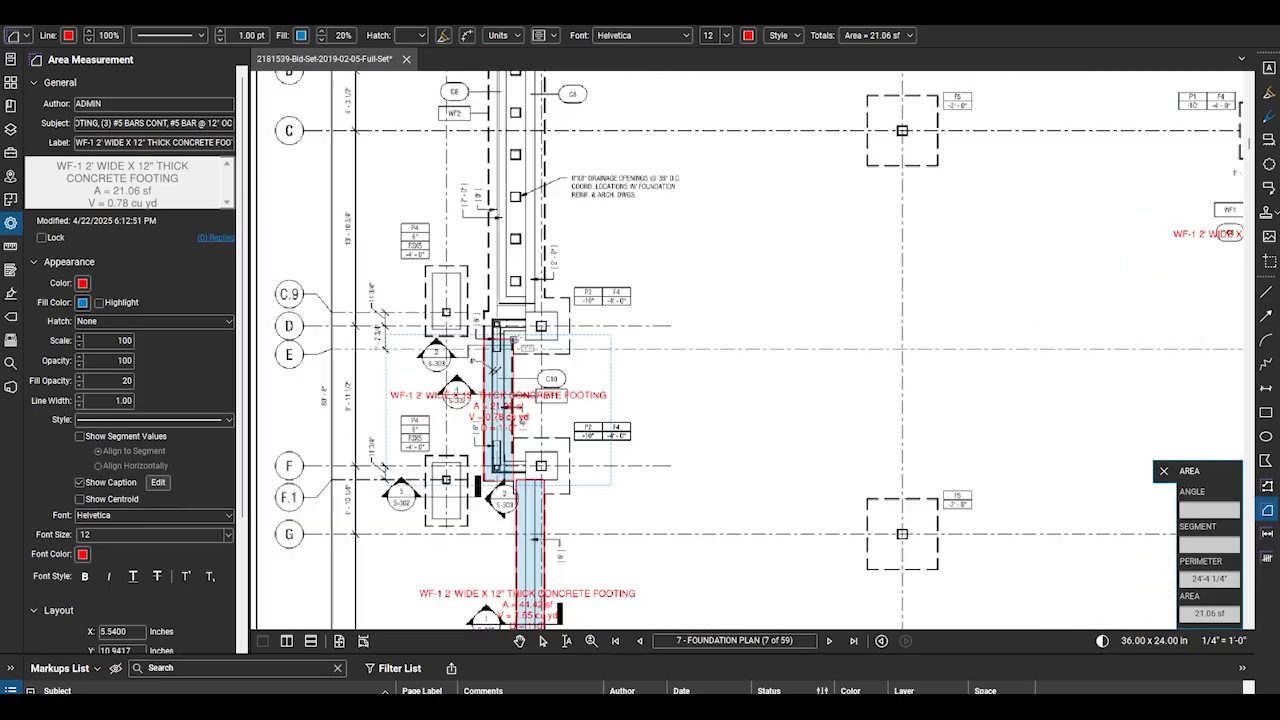
scroll(535, 310, up, 4)
key(Escape)
drag(445, 342, 447, 287)
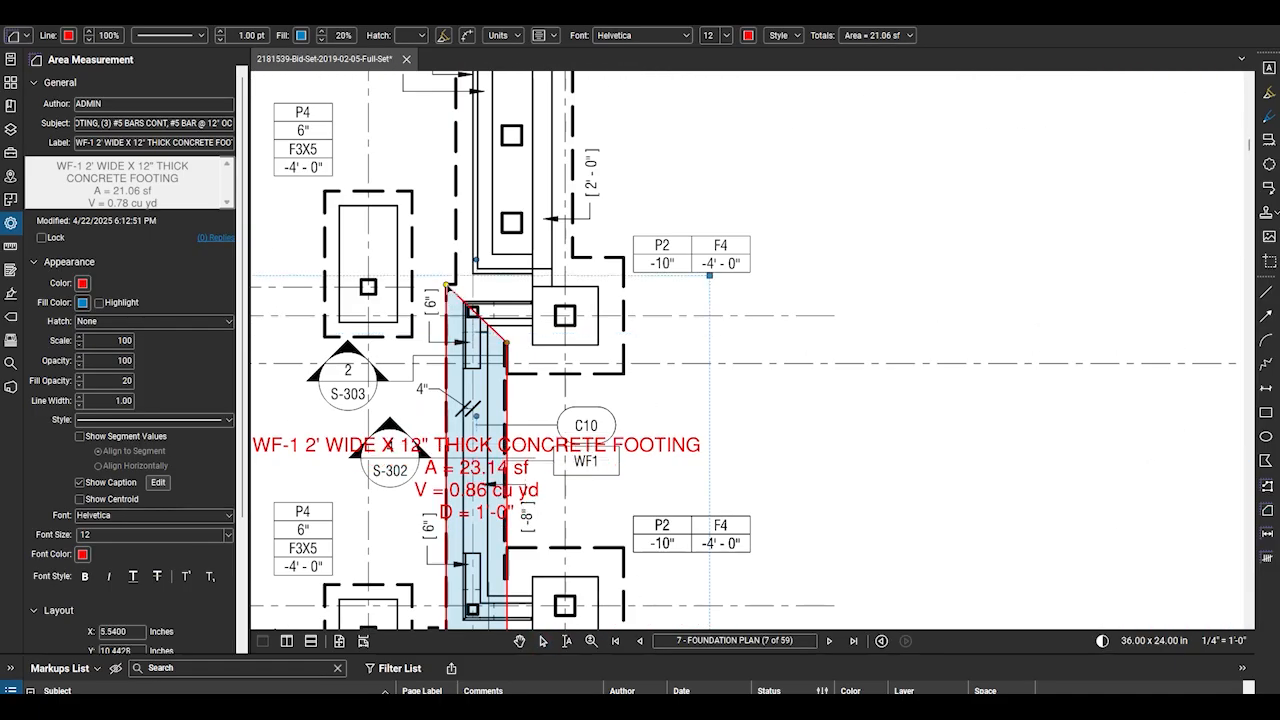
drag(507, 345, 507, 287)
scroll(515, 320, down, 3)
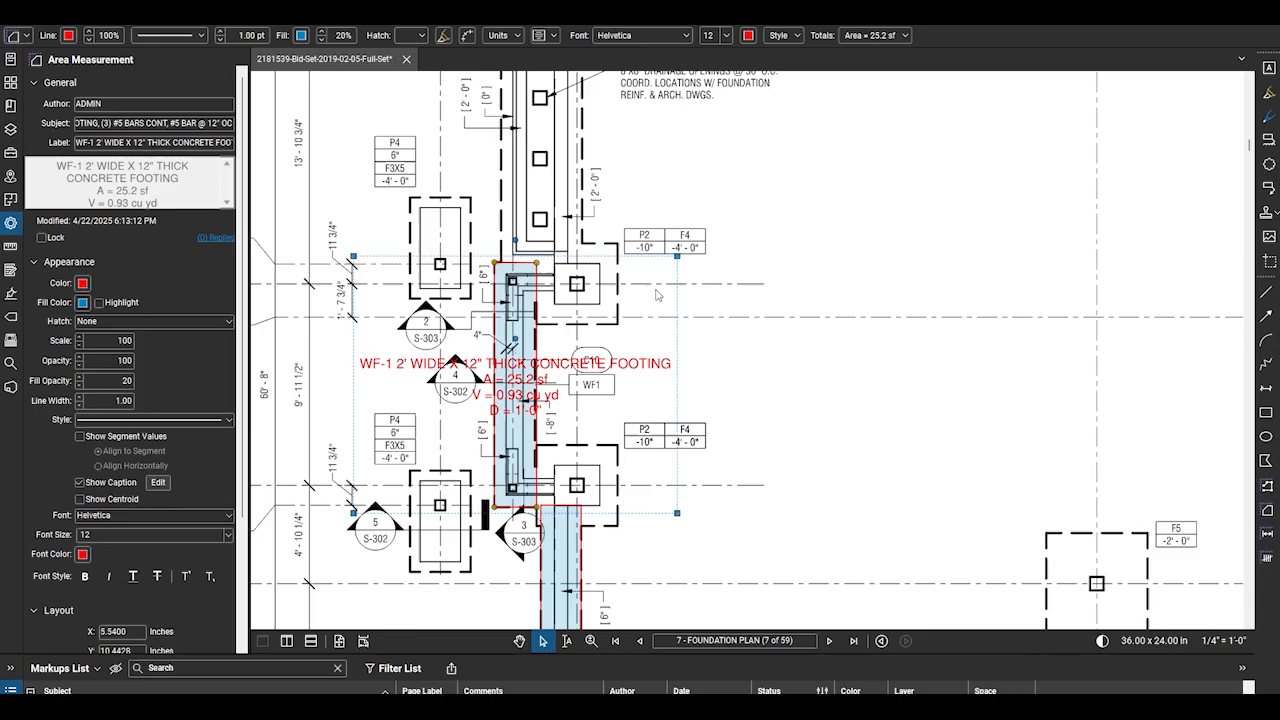
Extend the left wall's WF1 footing through the P2 pier at grid line F and down to the P3 corner pier at H, about 49.8 sf
scroll(531, 418, up, 2)
scroll(530, 420, up, 2)
click(500, 450)
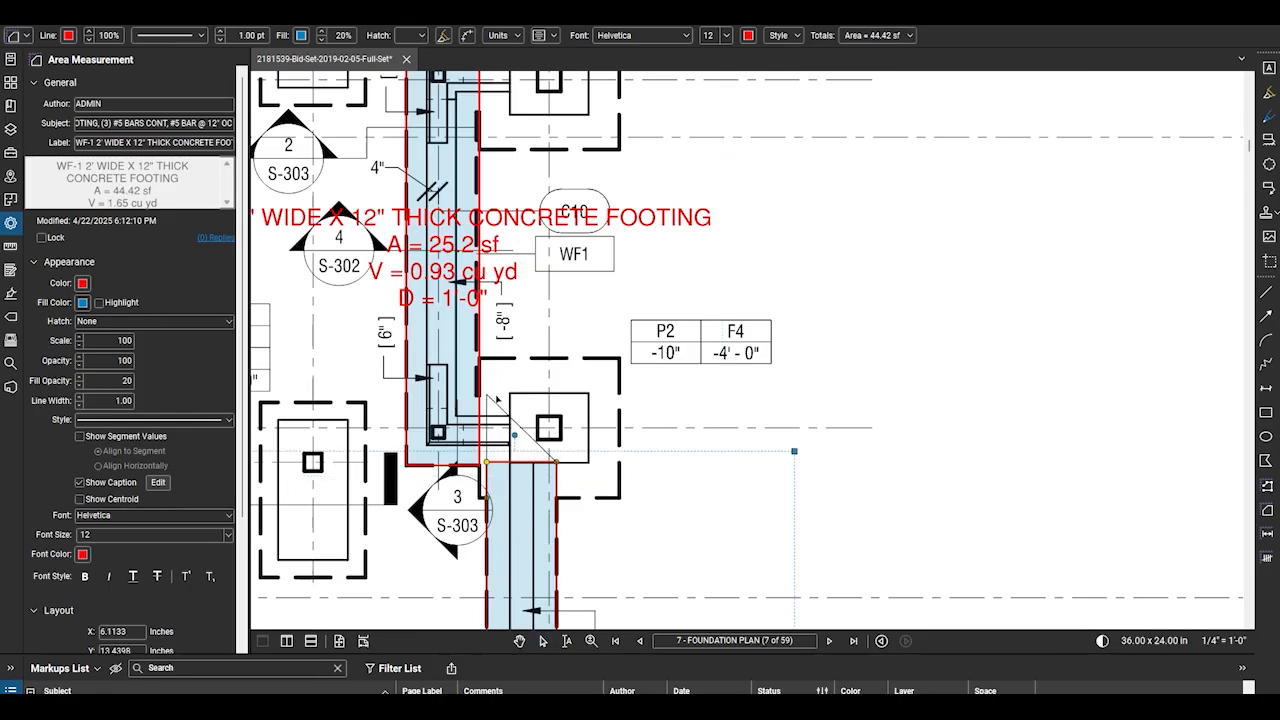
drag(491, 399, 557, 397)
scroll(550, 350, down, 5)
scroll(495, 590, up, 7)
drag(459, 479, 459, 519)
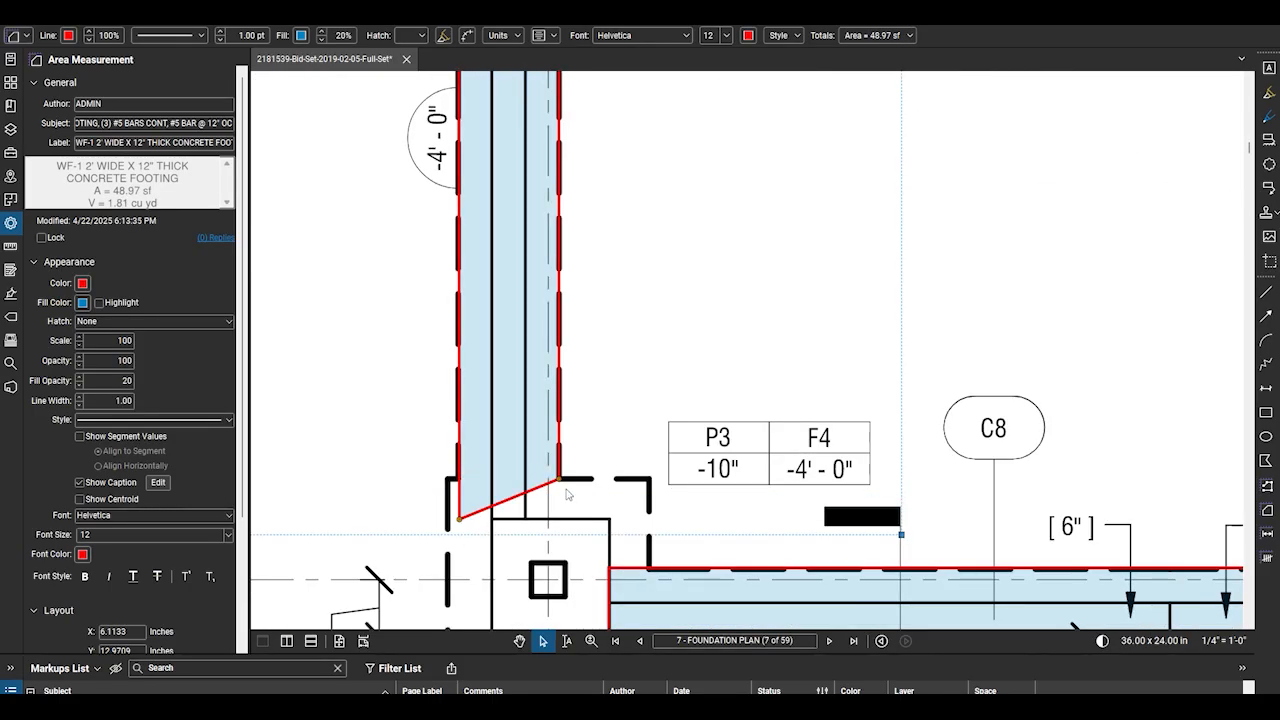
drag(558, 481, 558, 519)
scroll(550, 520, down, 5)
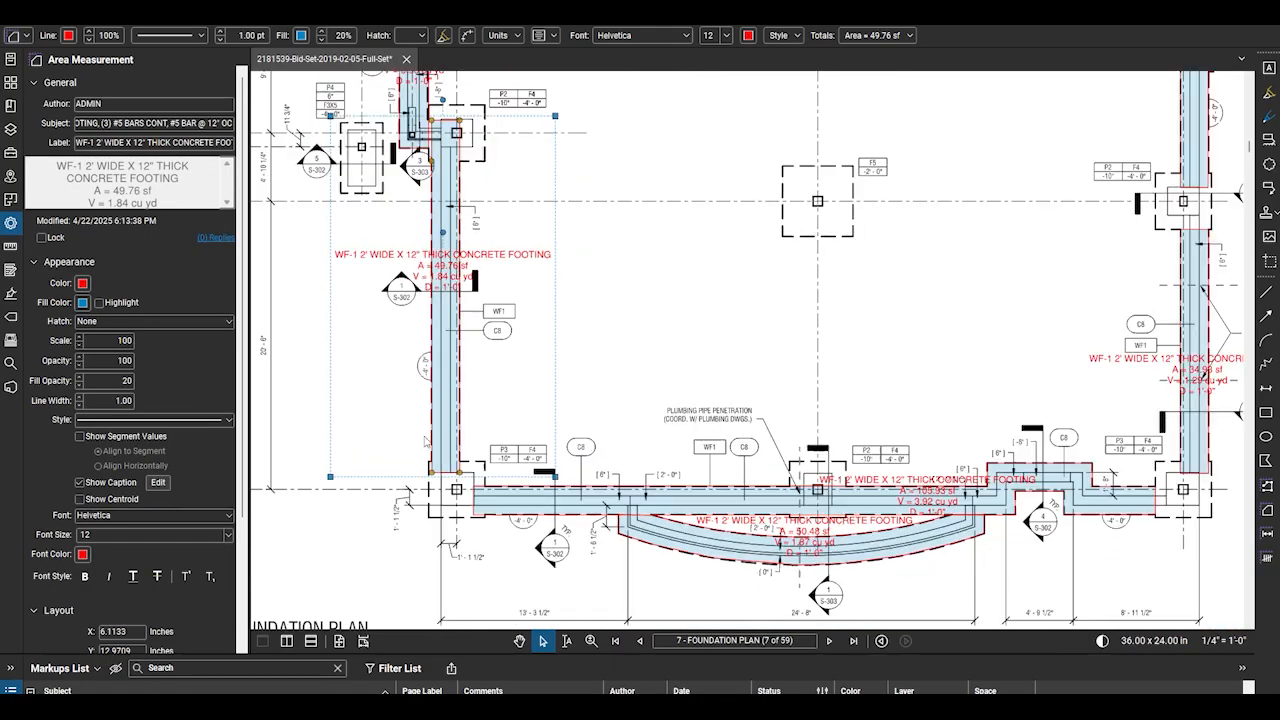
Extend the right end of the WF1 footing along grid line H to the face of the P3 corner pier, about 107.5 sf
scroll(1211, 515, up, 7)
click(963, 452)
drag(964, 388, 1011, 388)
drag(964, 509, 1012, 510)
scroll(1012, 510, down, 4)
Extend the upper end of the lower right-wall WF1 footing to the P2 pier at grid line G, about 37 sf
click(900, 425)
scroll(890, 430, down, 3)
scroll(829, 378, up, 6)
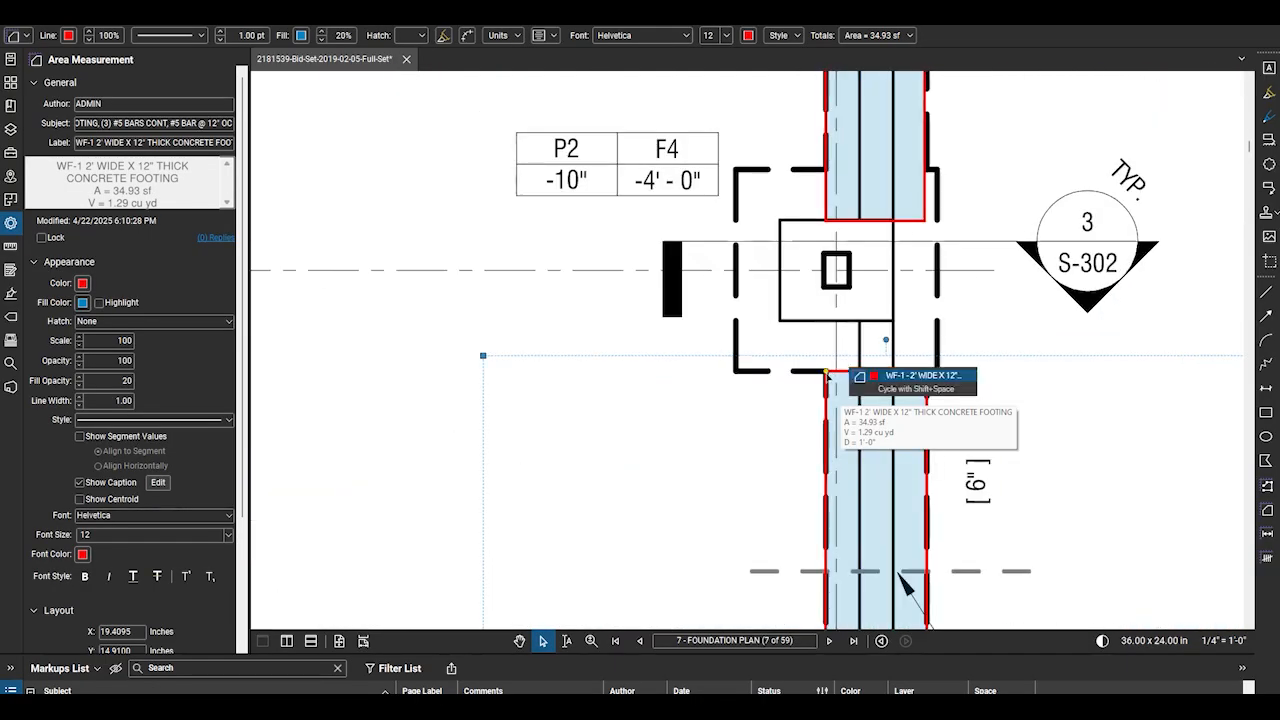
drag(827, 374, 828, 320)
scroll(850, 450, down, 5)
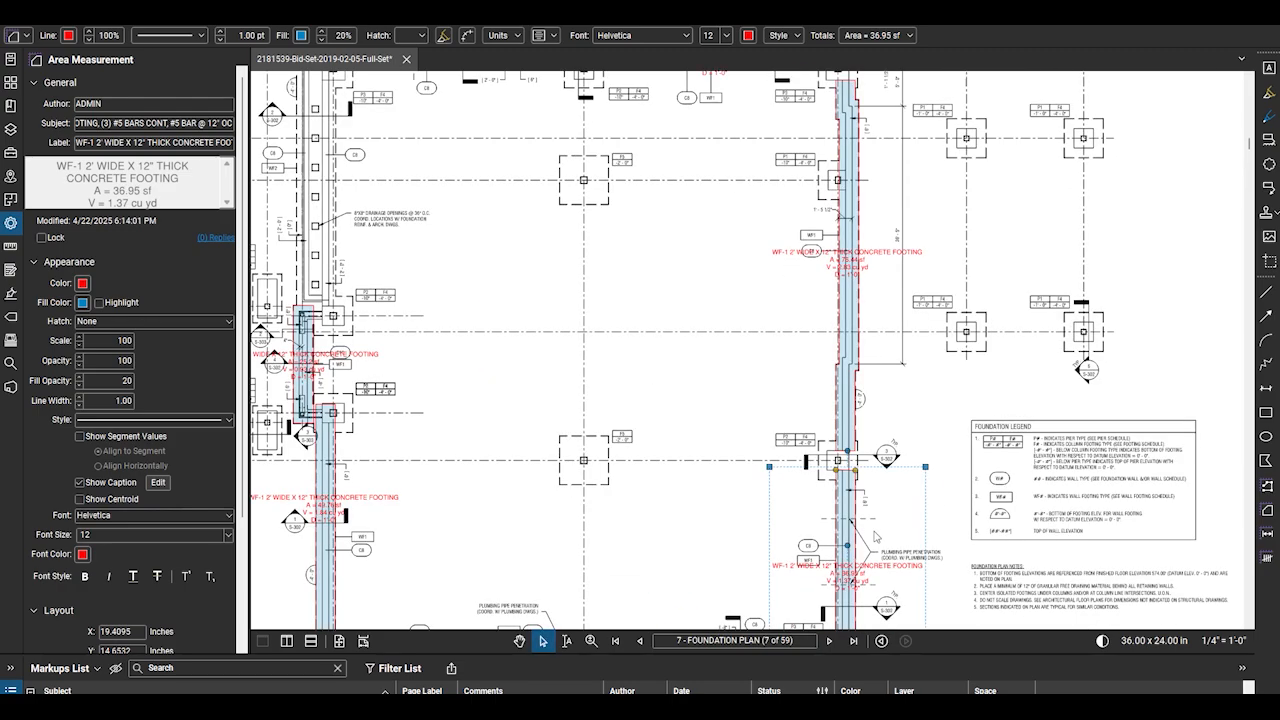
Extend the WF1 footing along grid line A past the P2 pier at grid line 4 to the WF2 footing's end, about 62.6 sf
scroll(876, 530, down, 3)
scroll(900, 294, up, 8)
scroll(1000, 290, down, 5)
click(700, 230)
scroll(604, 232, up, 6)
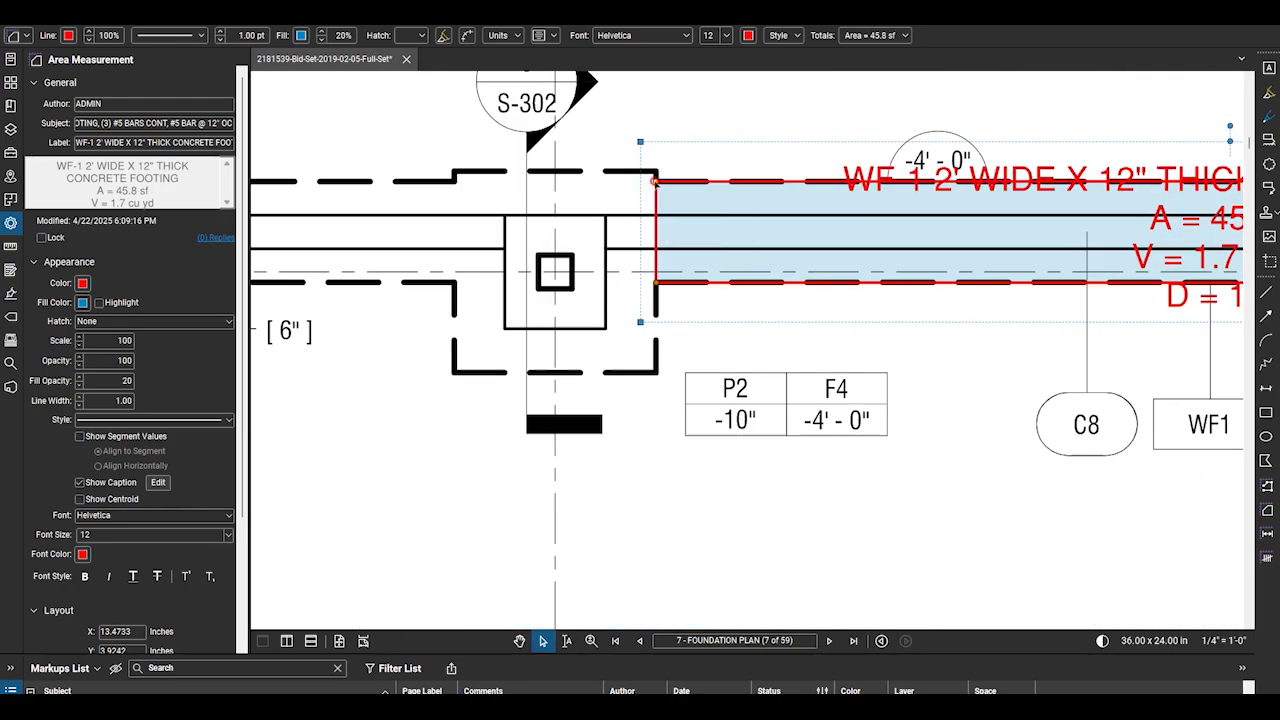
drag(656, 182, 606, 182)
drag(656, 283, 606, 283)
scroll(748, 246, down, 5)
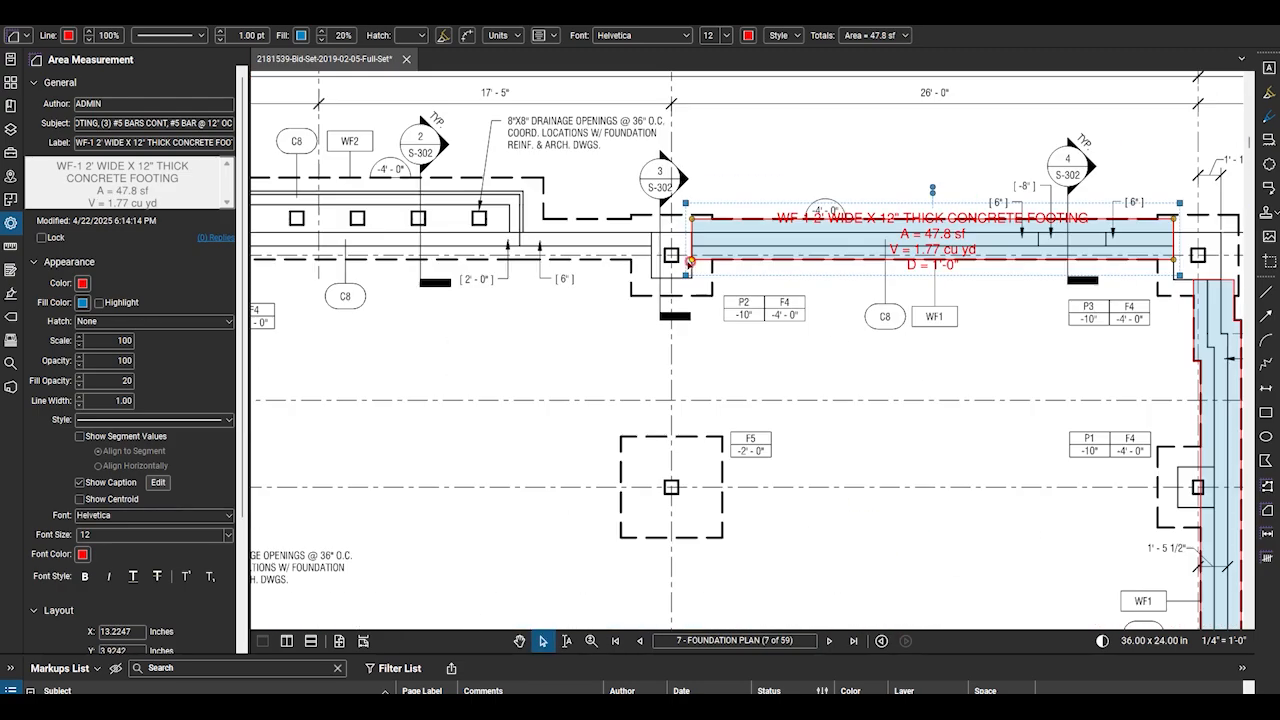
drag(690, 260, 541, 259)
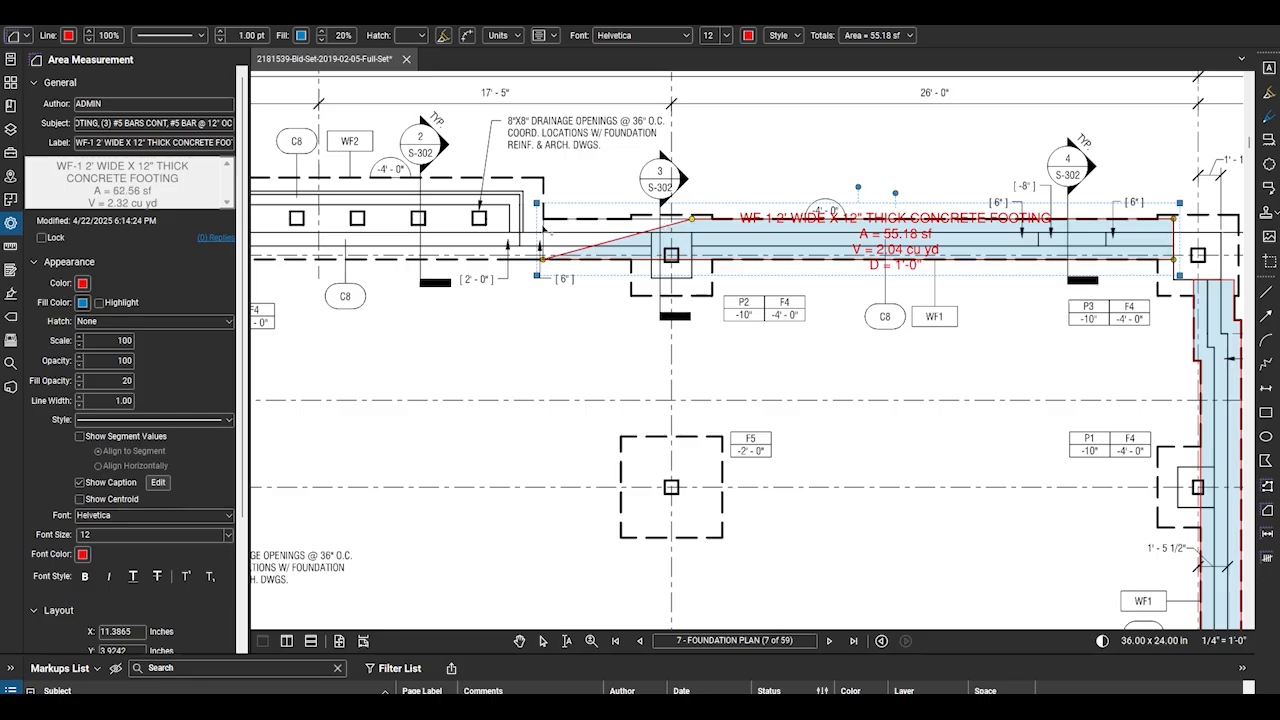
key(Escape)
Enlarge the markups list and check each WF-1 footing measurement against the foundation plan
scroll(825, 292, down, 10)
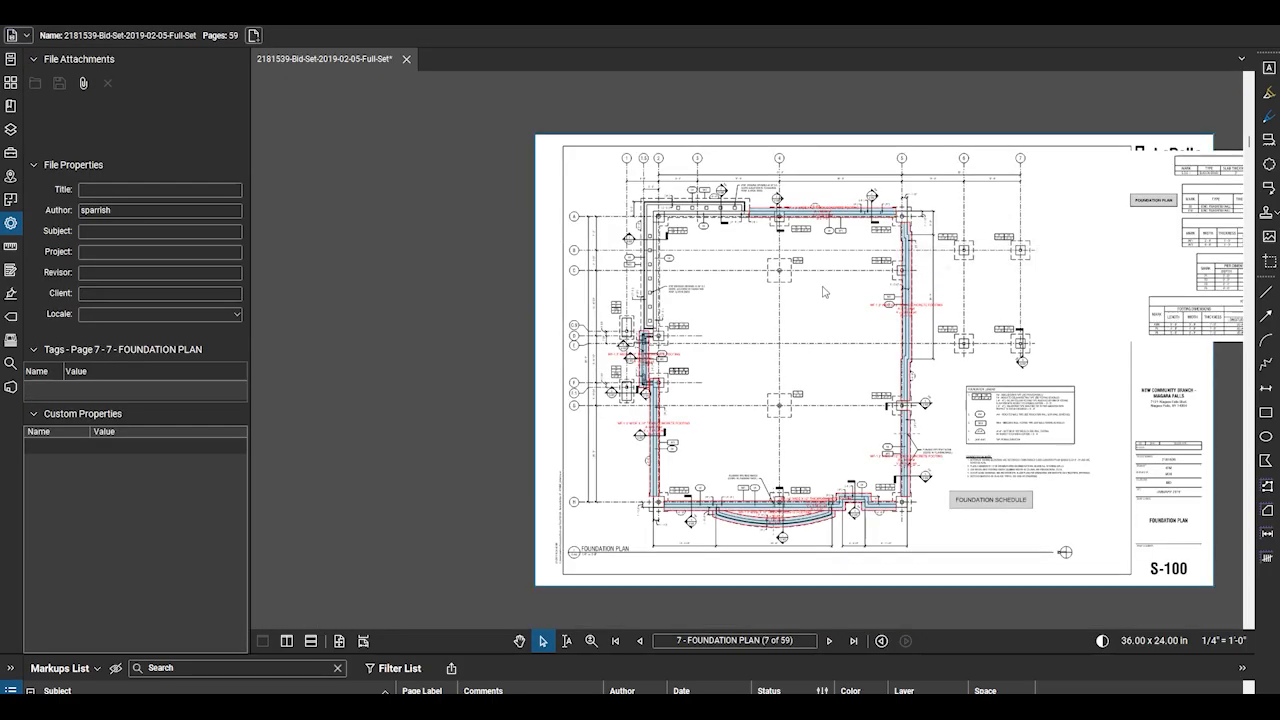
scroll(851, 545, up, 2)
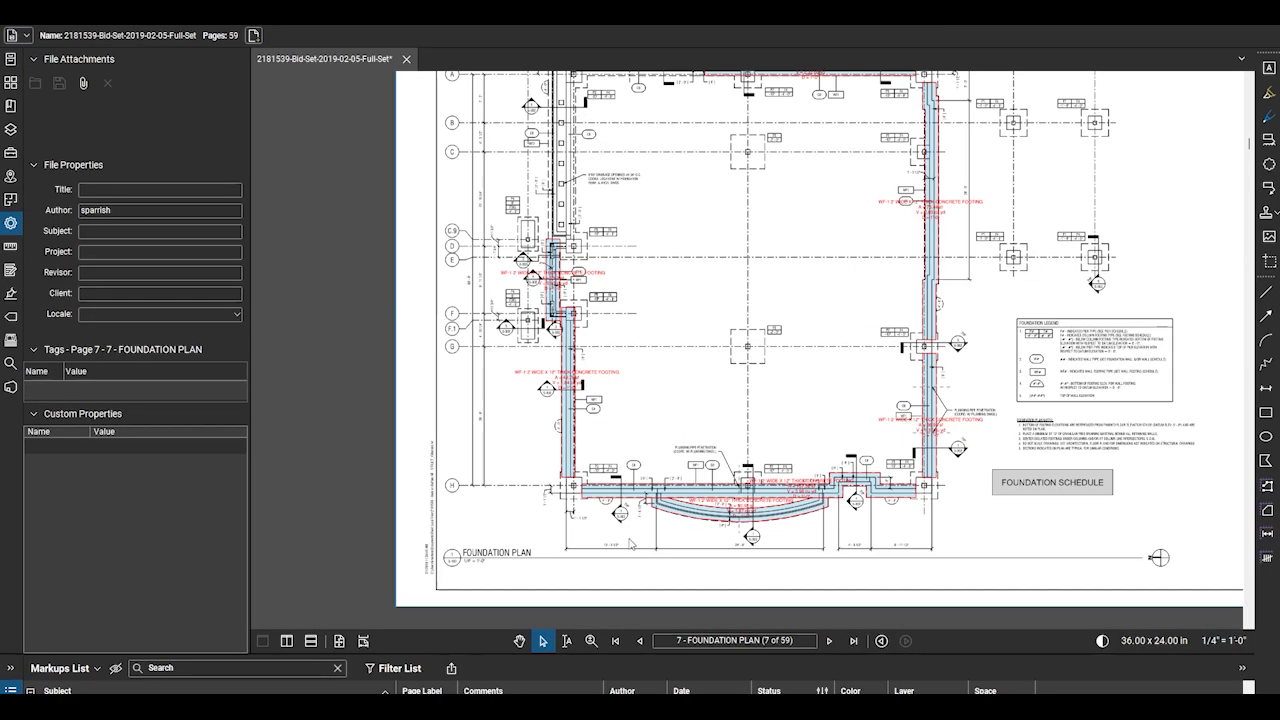
scroll(568, 390, up, 2)
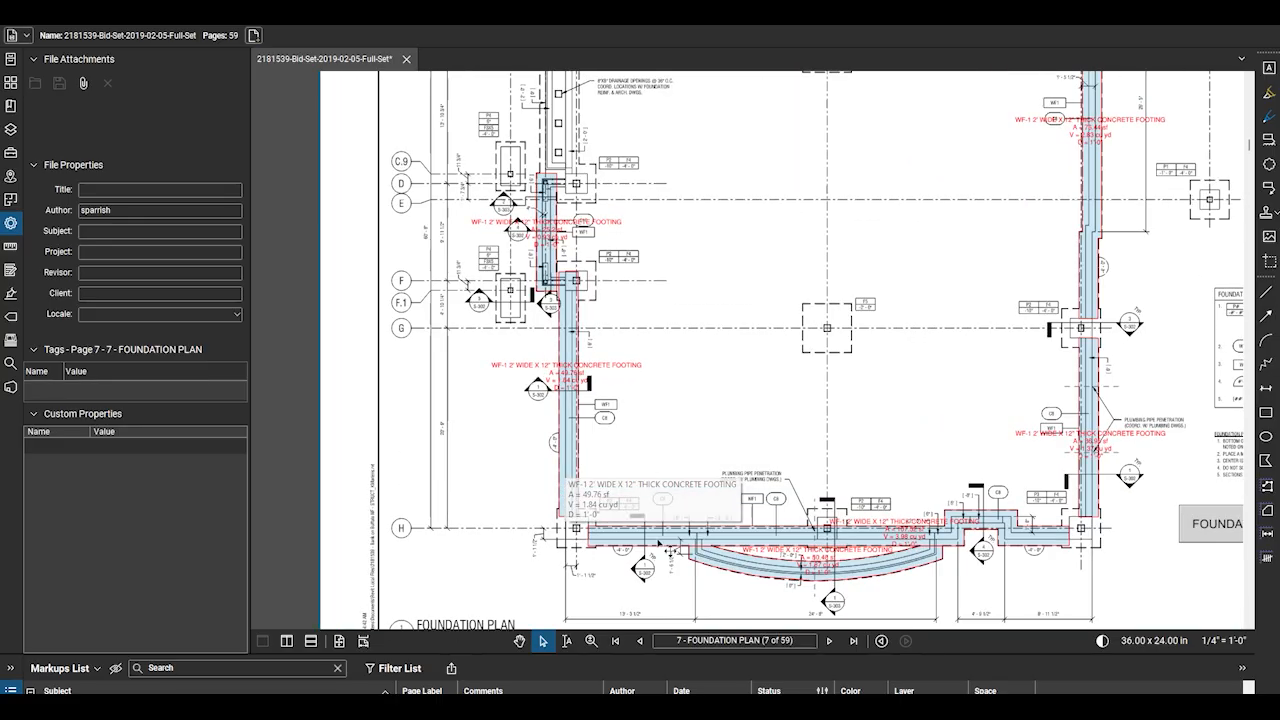
drag(720, 656, 753, 292)
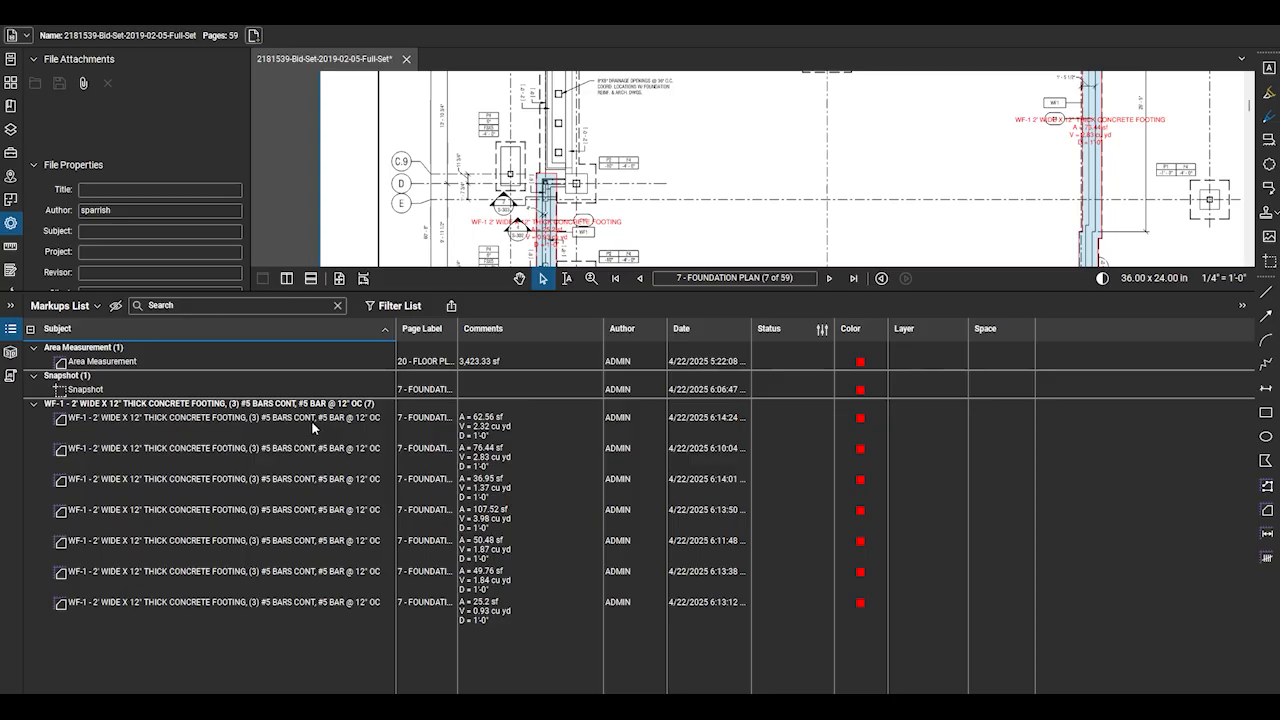
click(509, 432)
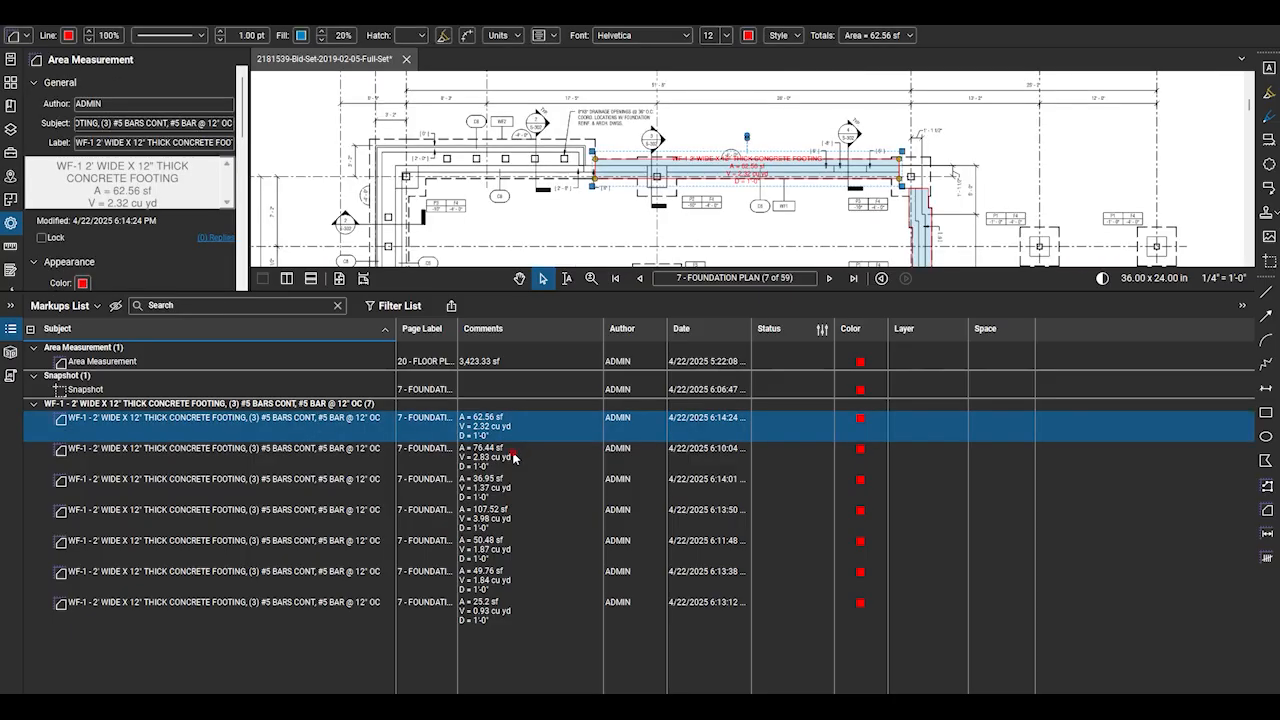
click(514, 457)
click(511, 487)
click(509, 519)
click(508, 550)
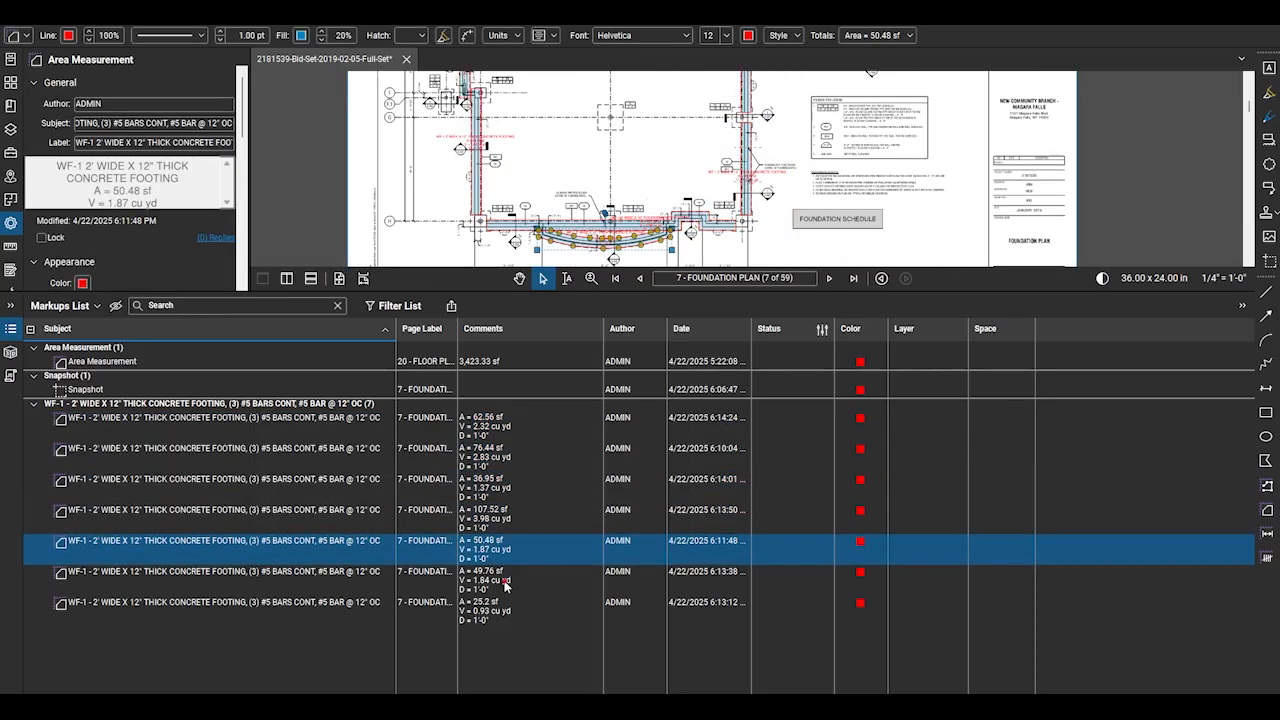
click(505, 580)
click(503, 608)
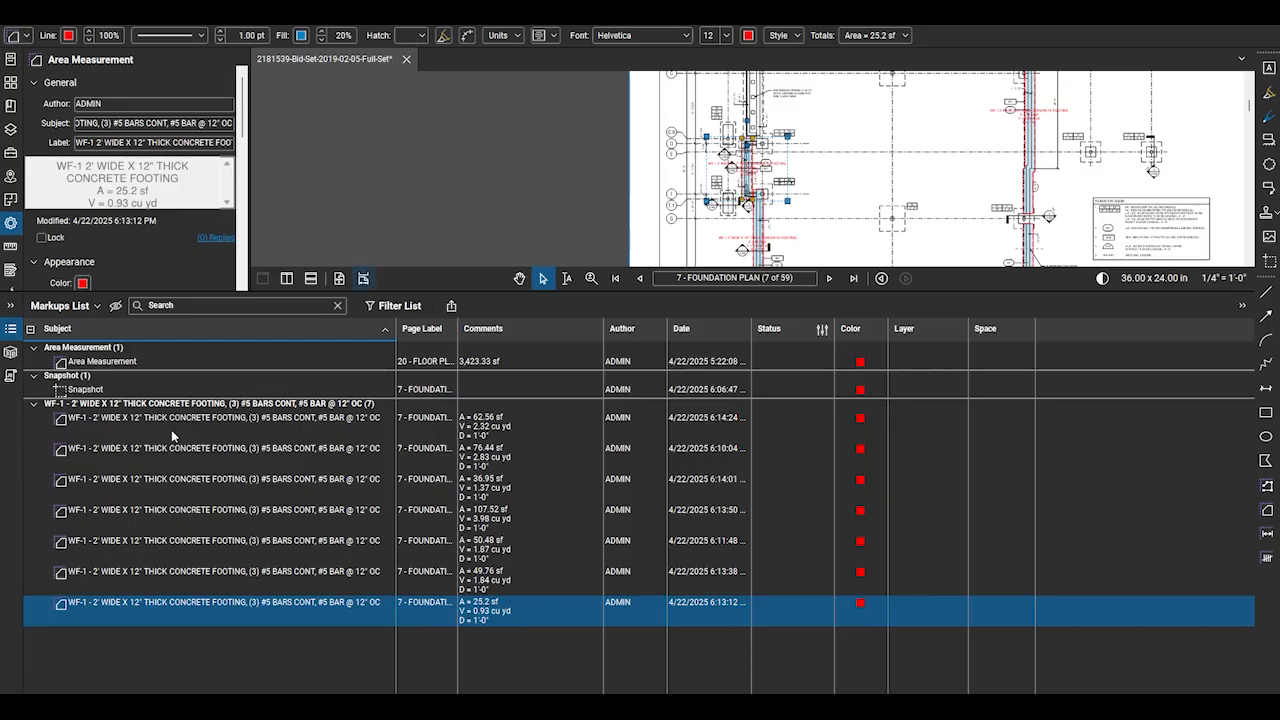
click(31, 405)
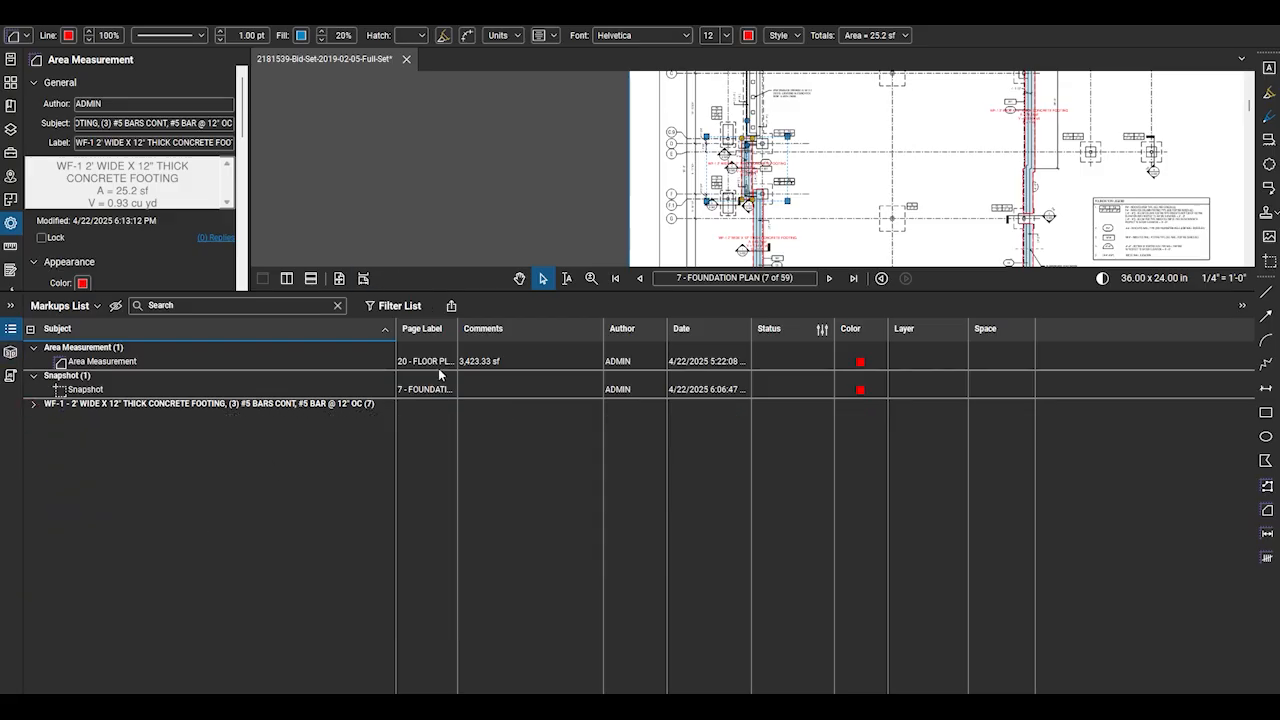
click(31, 405)
Assign all WF-1 footing measurements to a new layer named FOUNDATION CONCRETE - WALL FOOTINGS
click(157, 430)
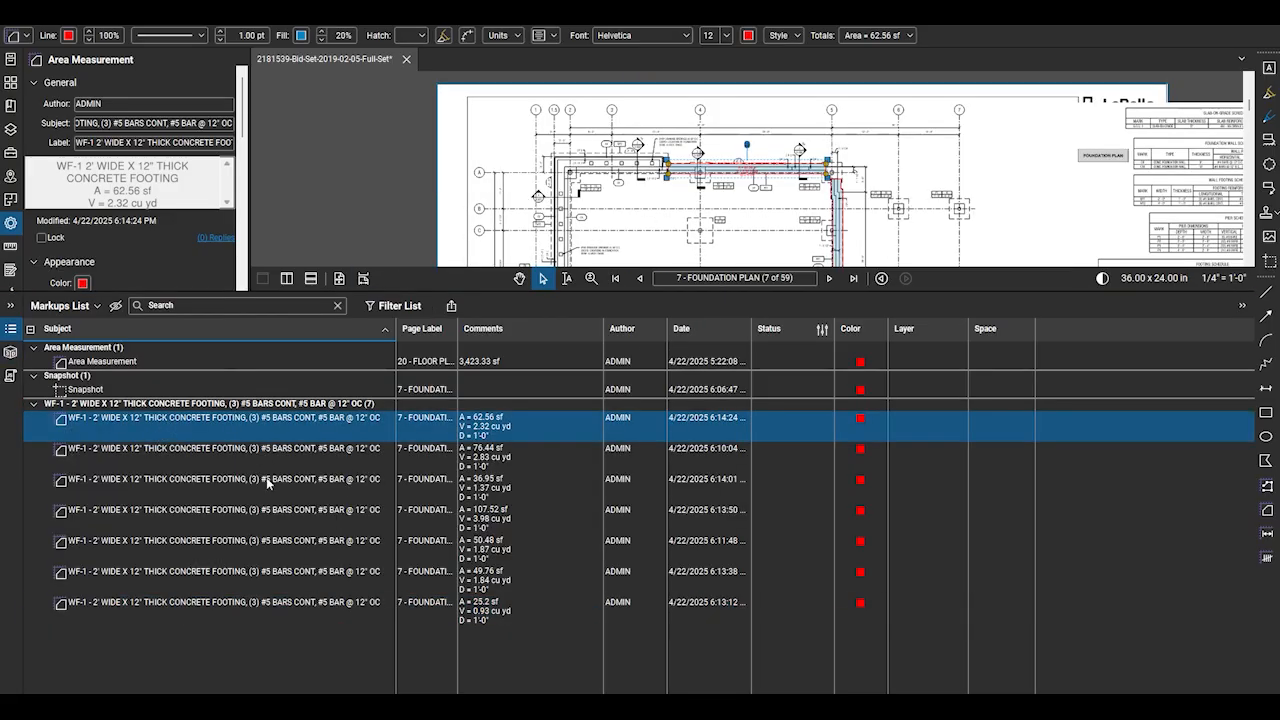
shift+click(271, 606)
right_click(275, 605)
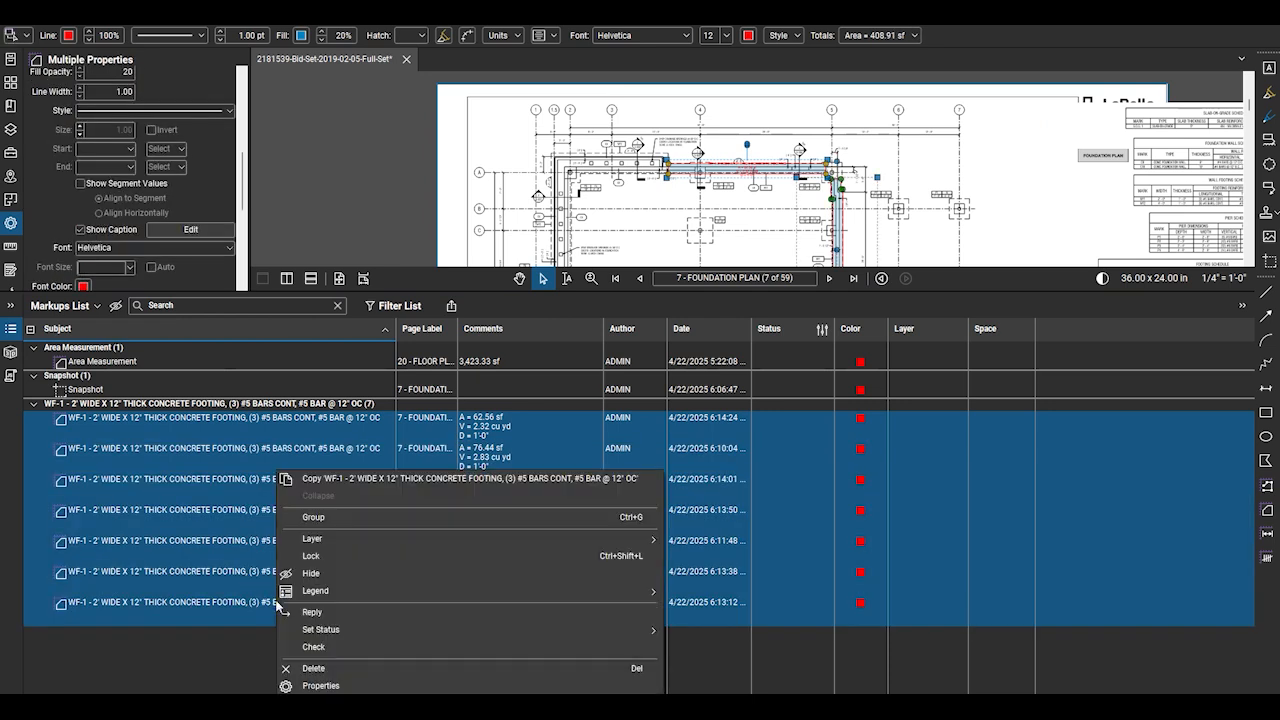
mouse_move(548, 544)
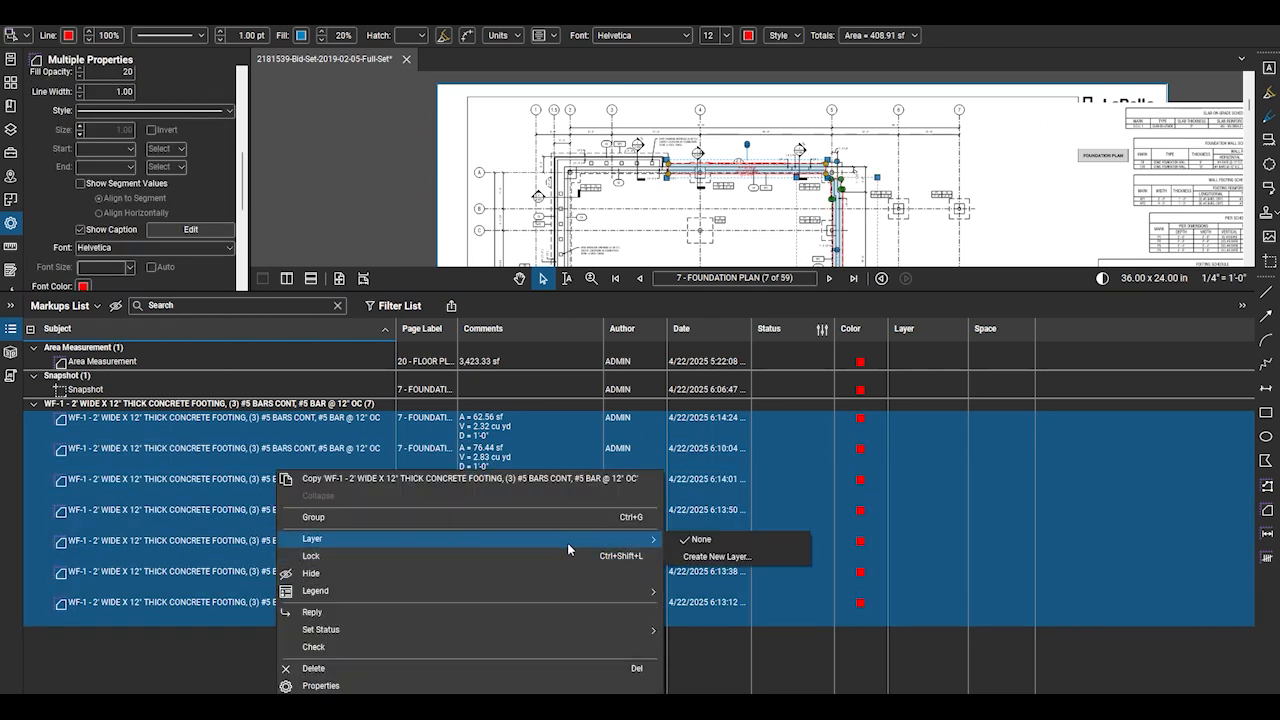
click(716, 557)
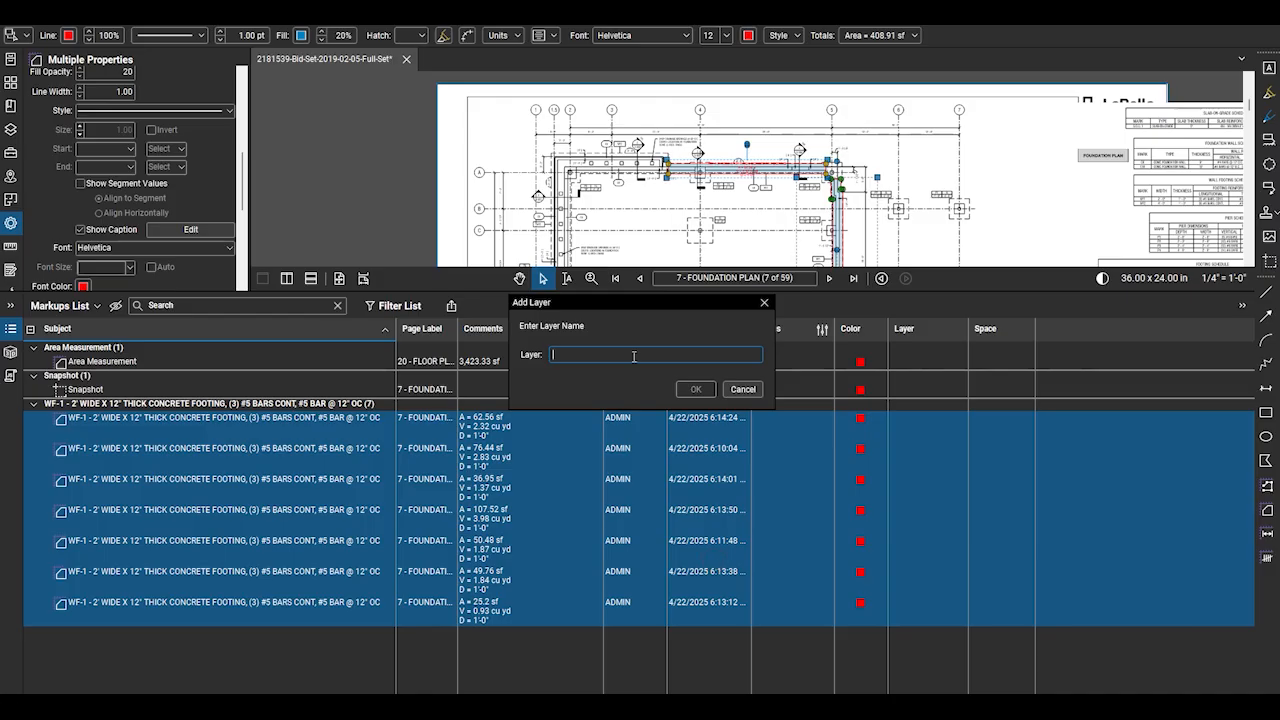
text(FOUNDATION)
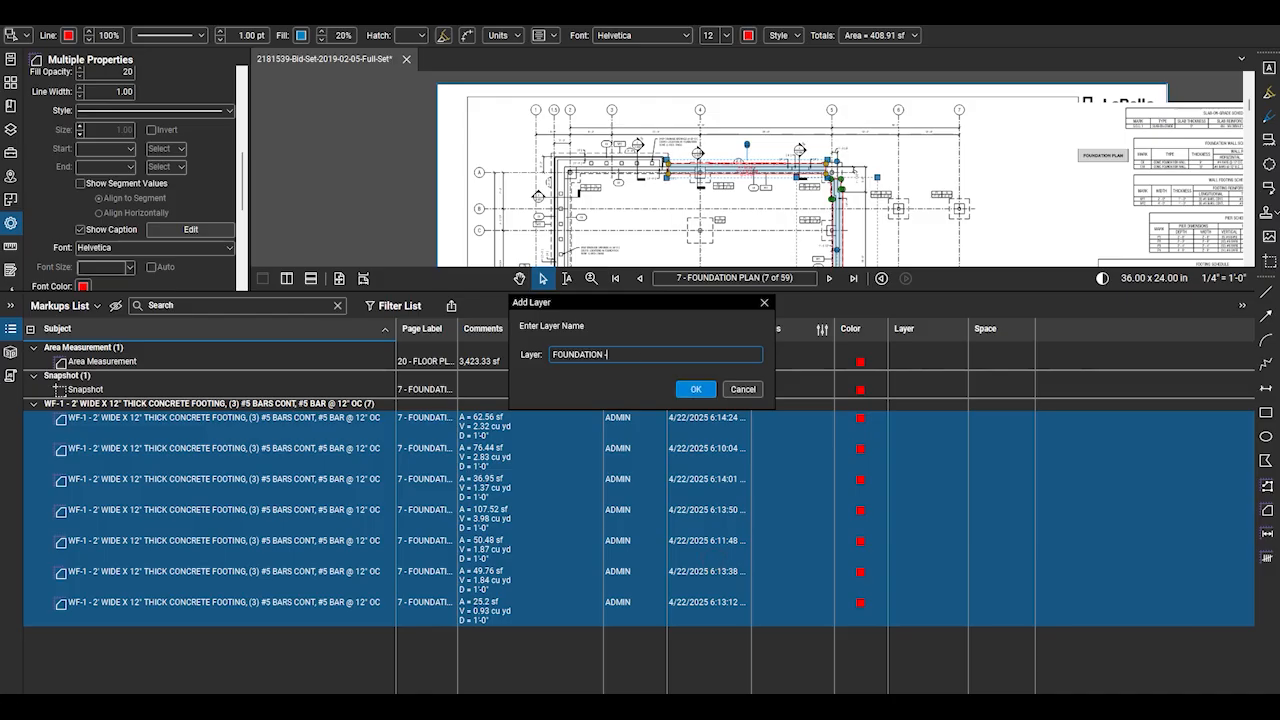
text( CONCRETE)
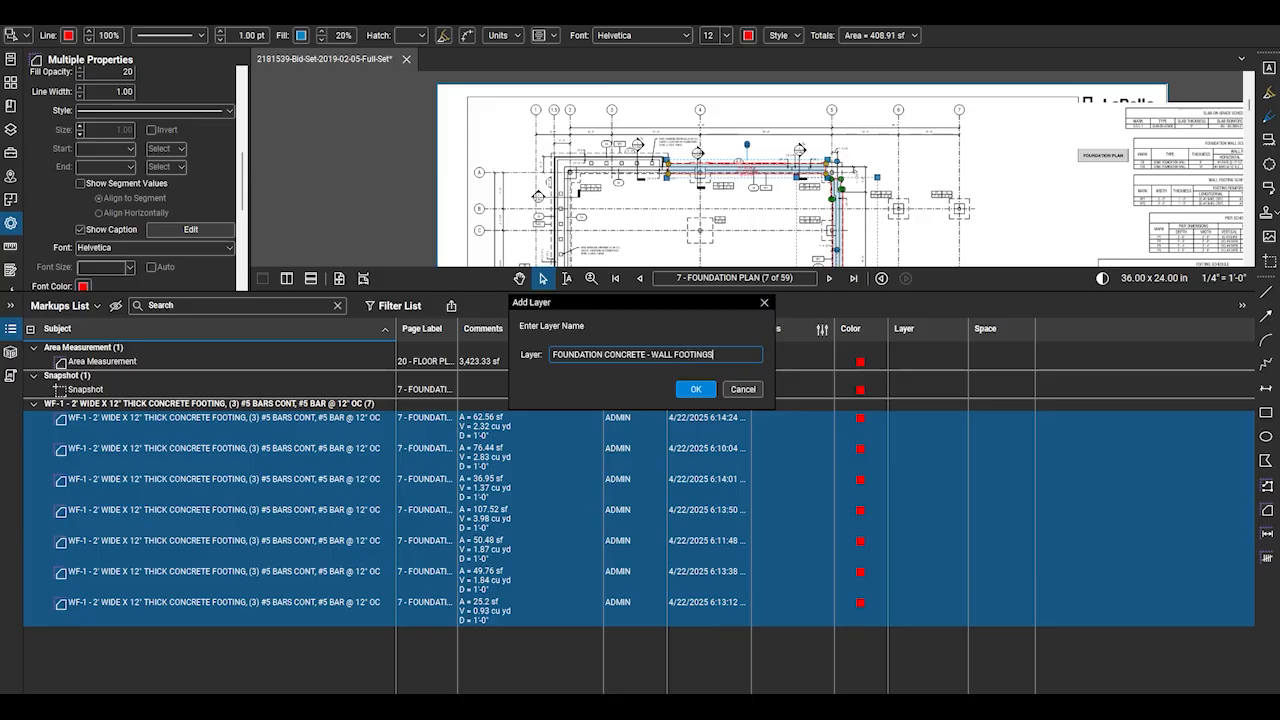
key(Return)
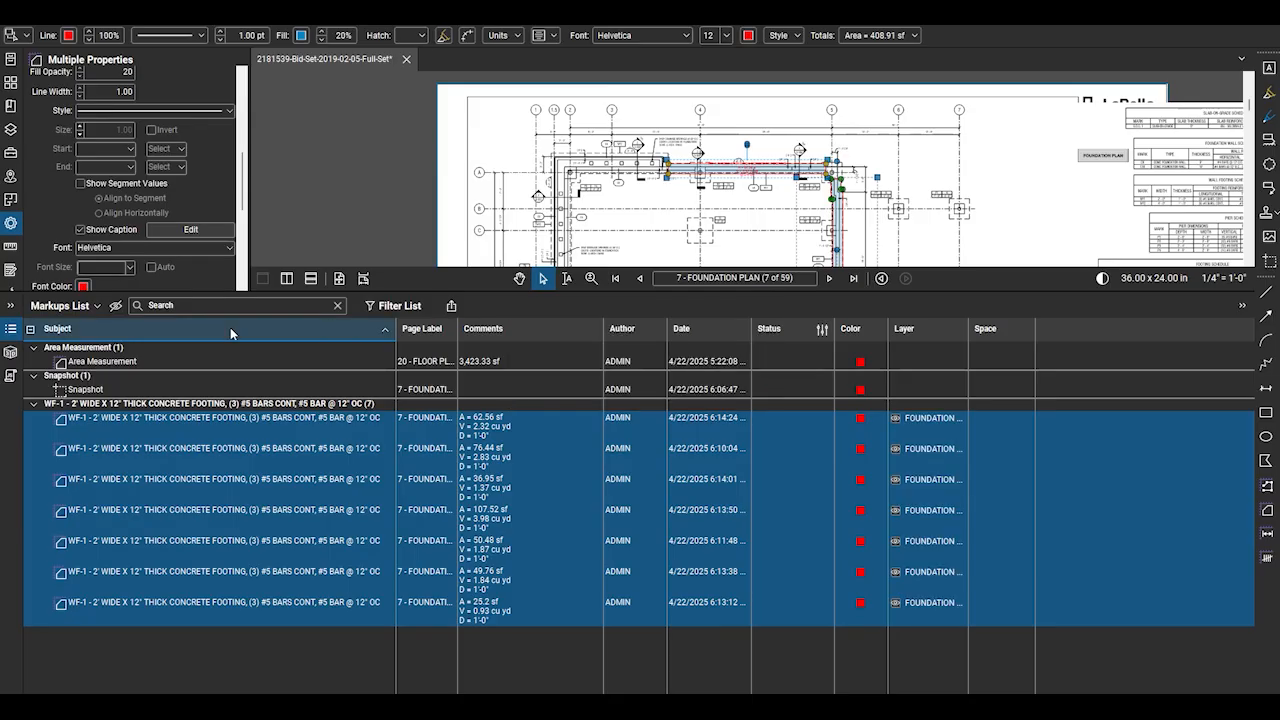
Collapse the WF-1 group and shrink the markups list to show the whole foundation plan
click(34, 405)
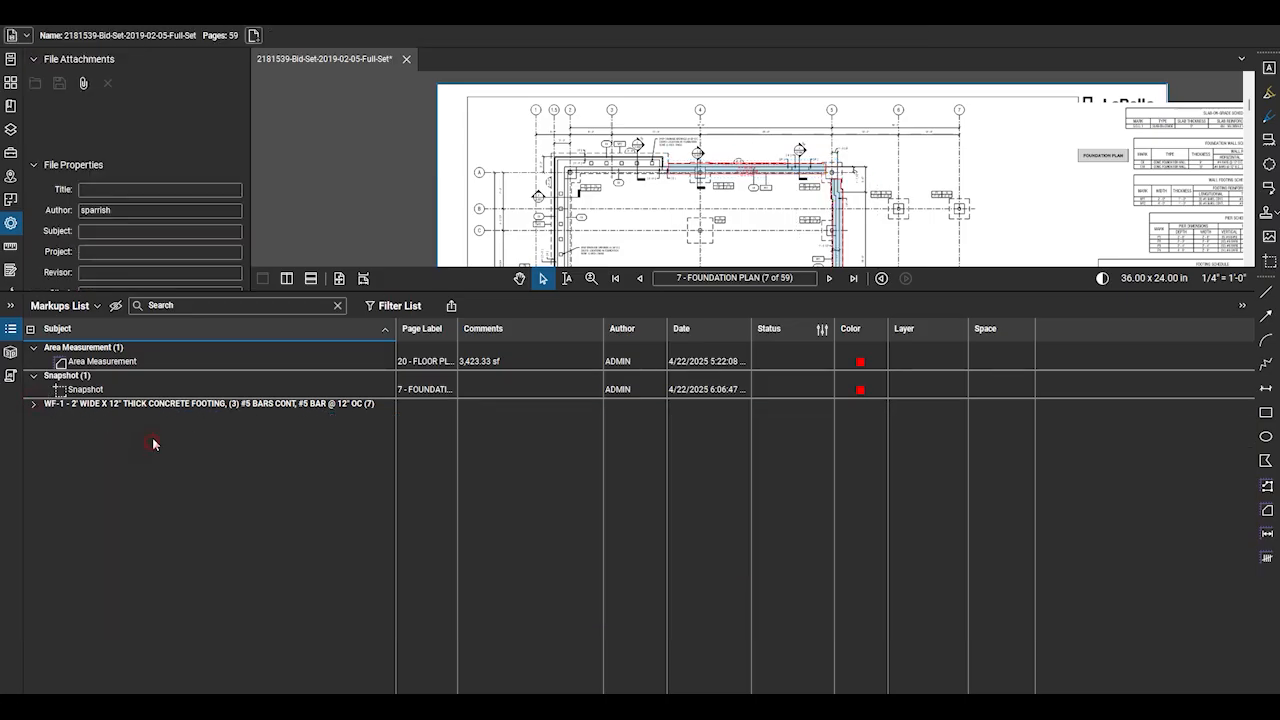
drag(497, 292, 470, 604)
scroll(309, 457, down, 2)
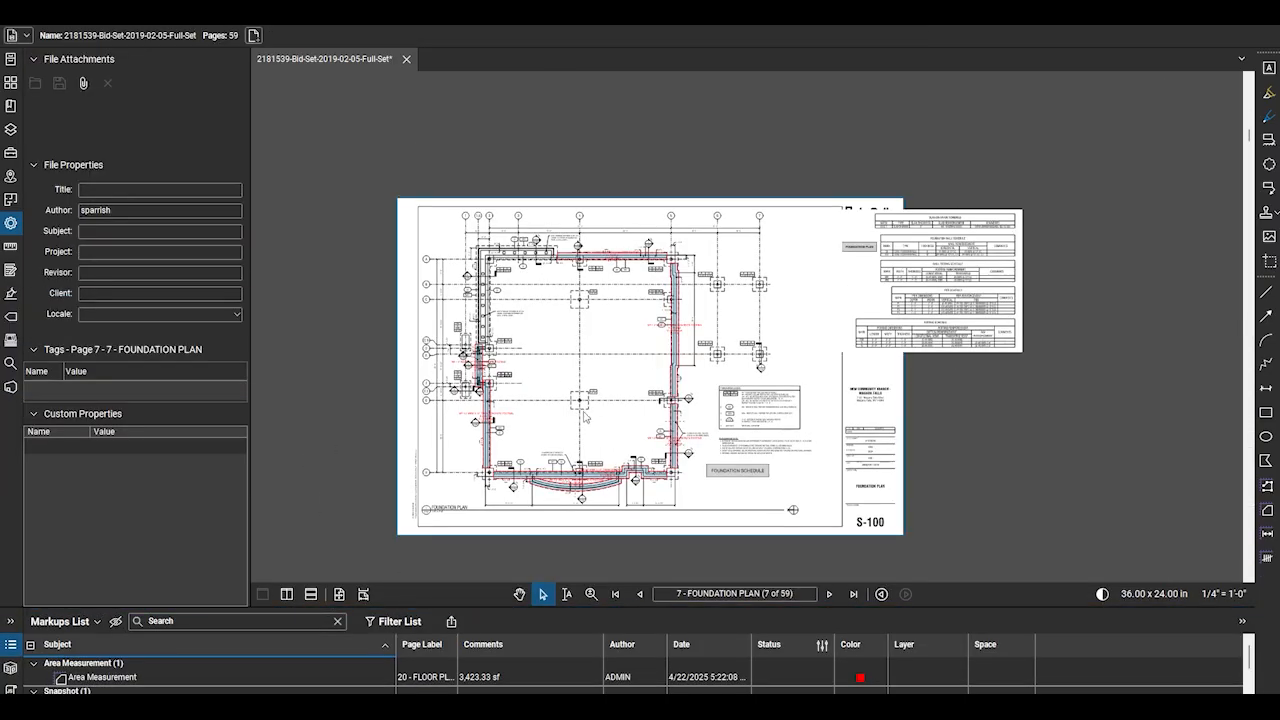
Start an area measurement with the subject "WF-2 4' WIDE X 12" THICK CONCRETE FOOTING (3) #5 BARS CONT, #5 BAR @ 12" OC"
scroll(583, 412, up, 2)
click(1090, 230)
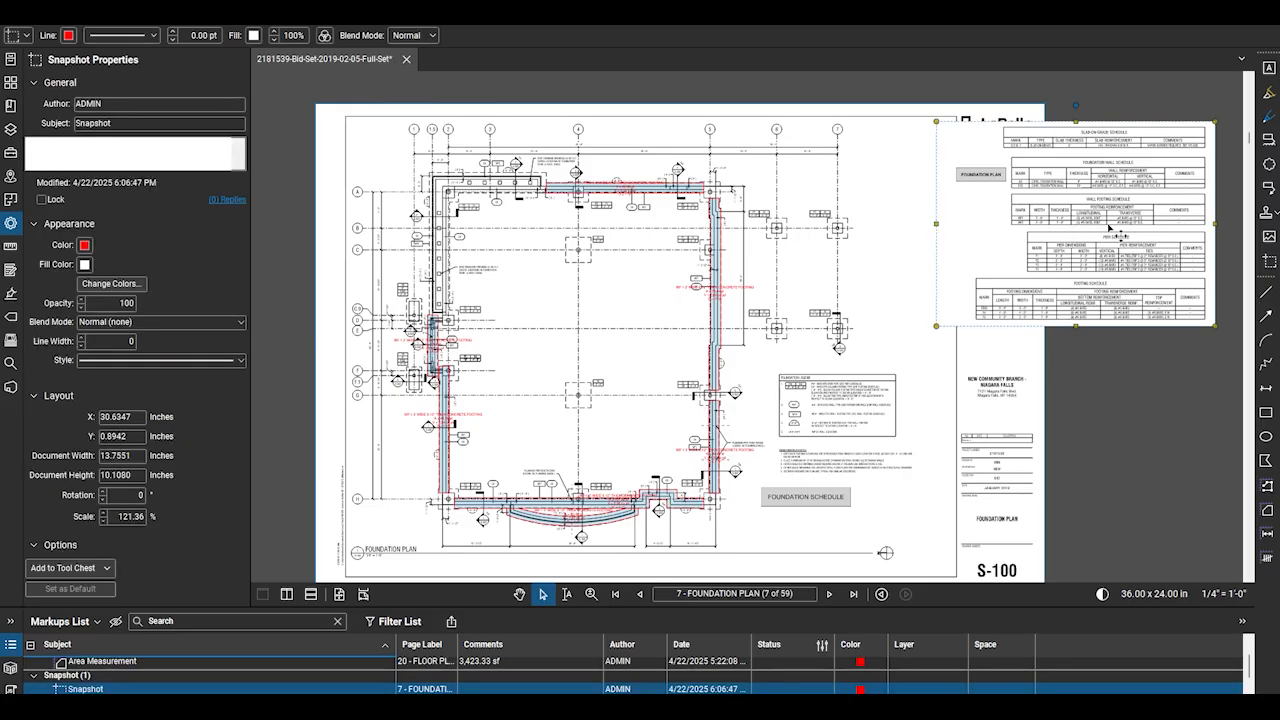
scroll(1100, 226, up, 4)
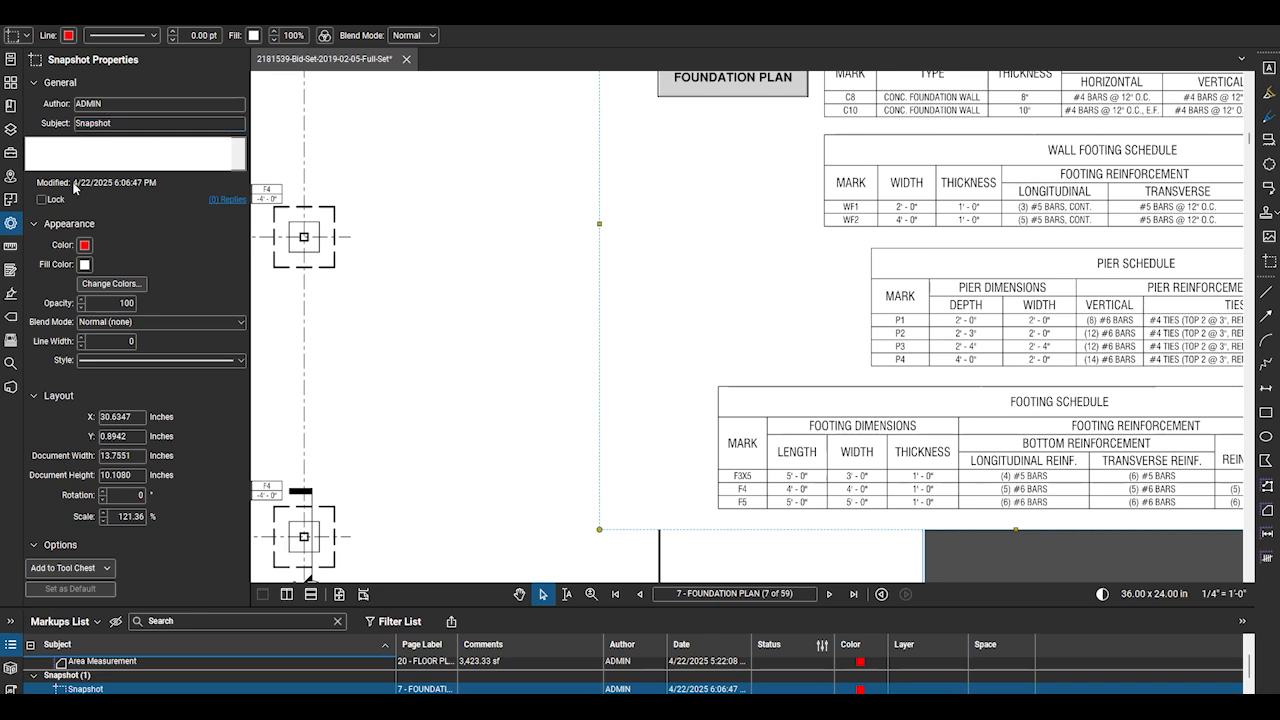
click(10, 246)
click(108, 88)
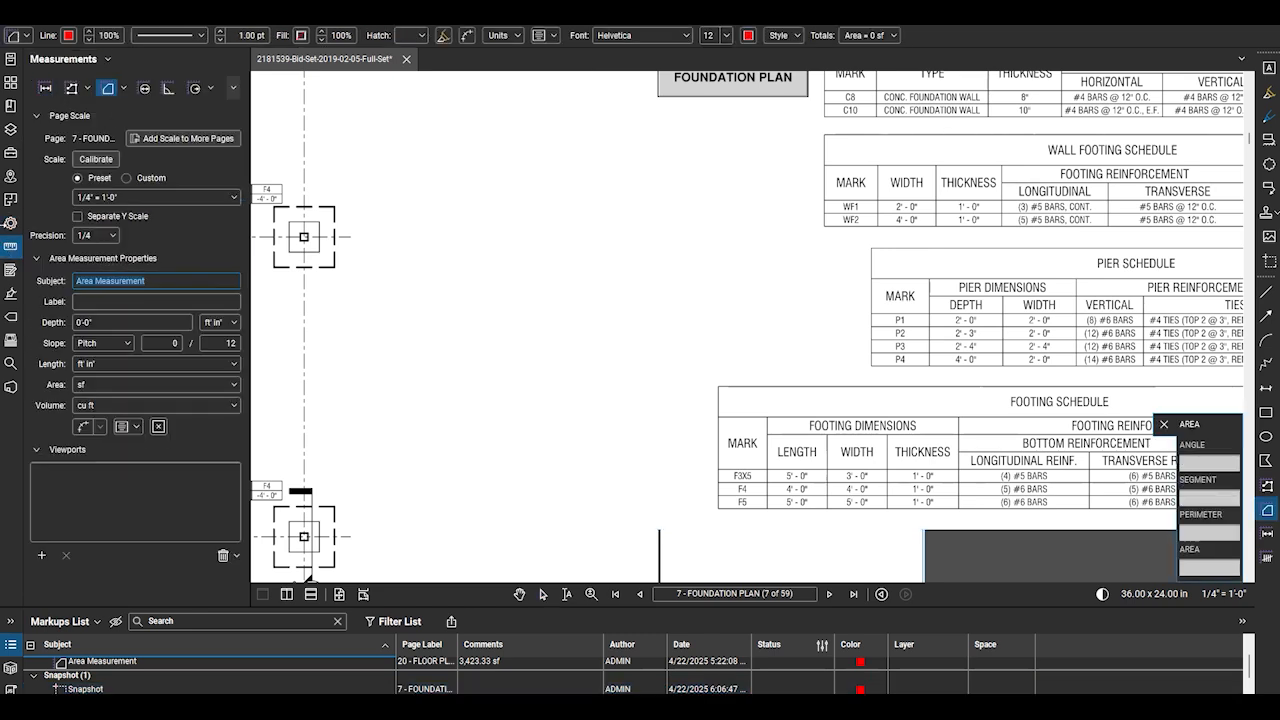
text(WF-2 4' WIDE X 12")
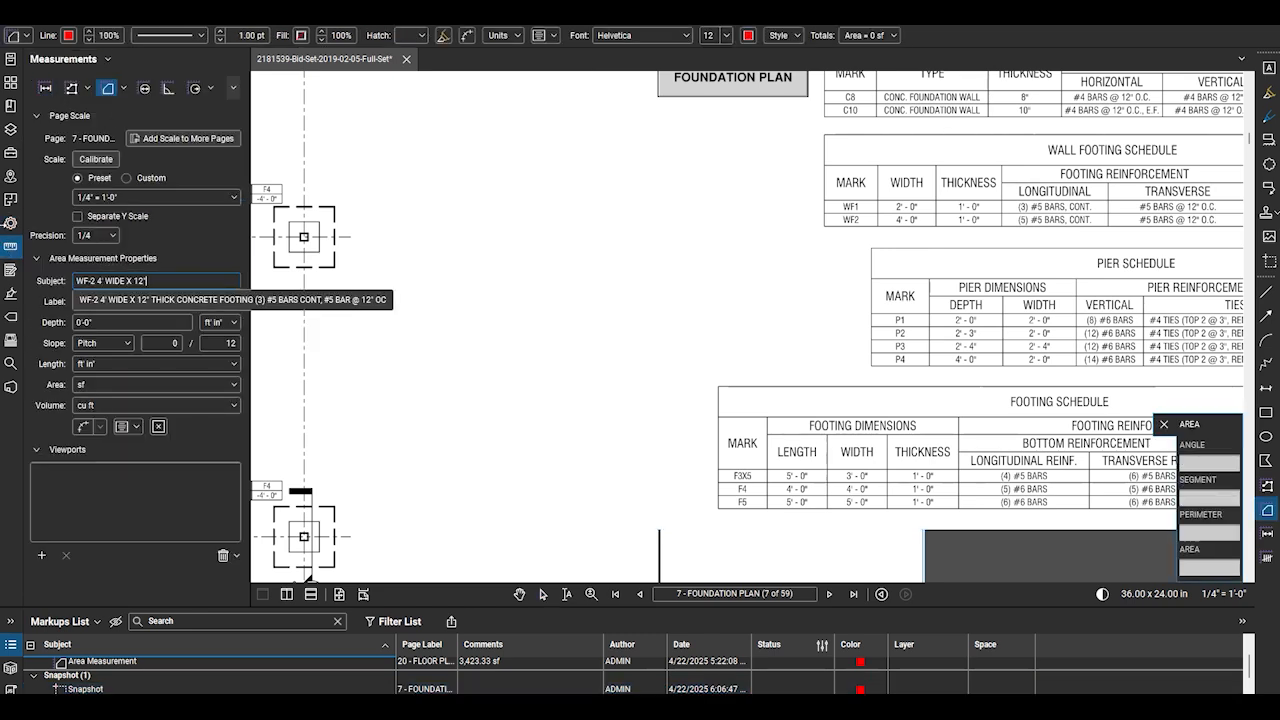
text( THICK CONCRETE FOOTING (3) #5)
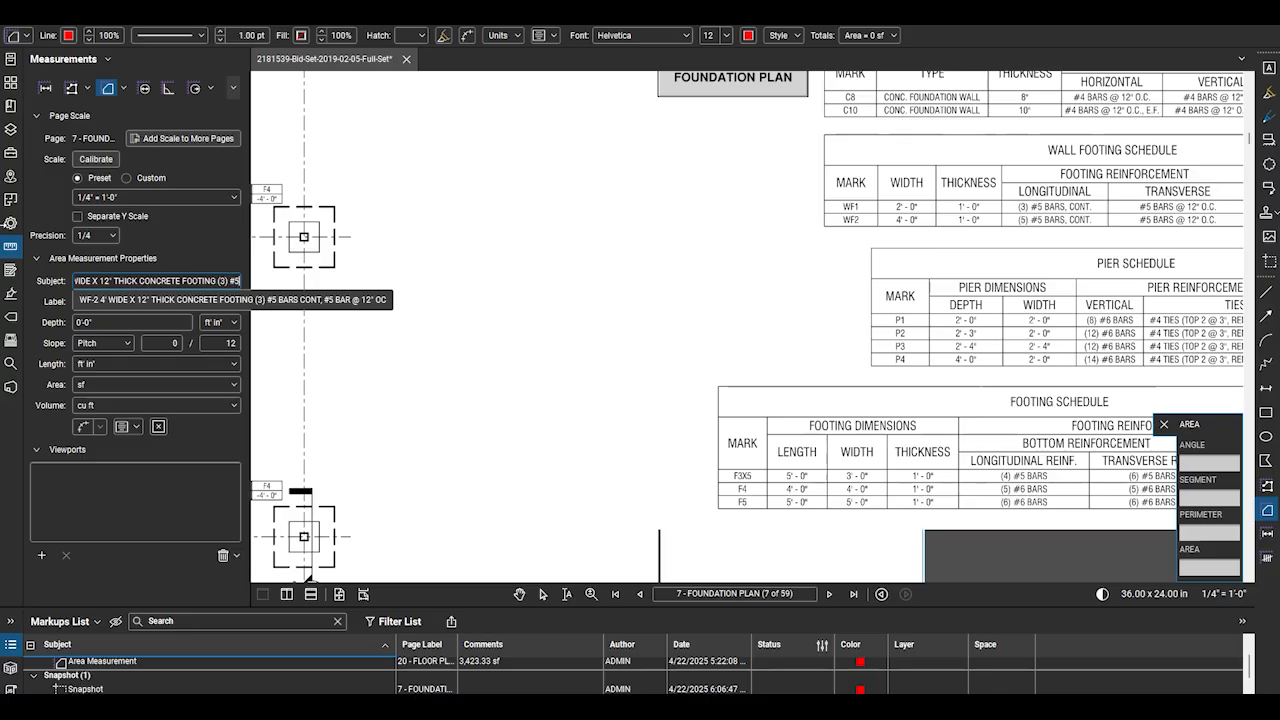
text( BARS CONT, #5 BAR @ 12)
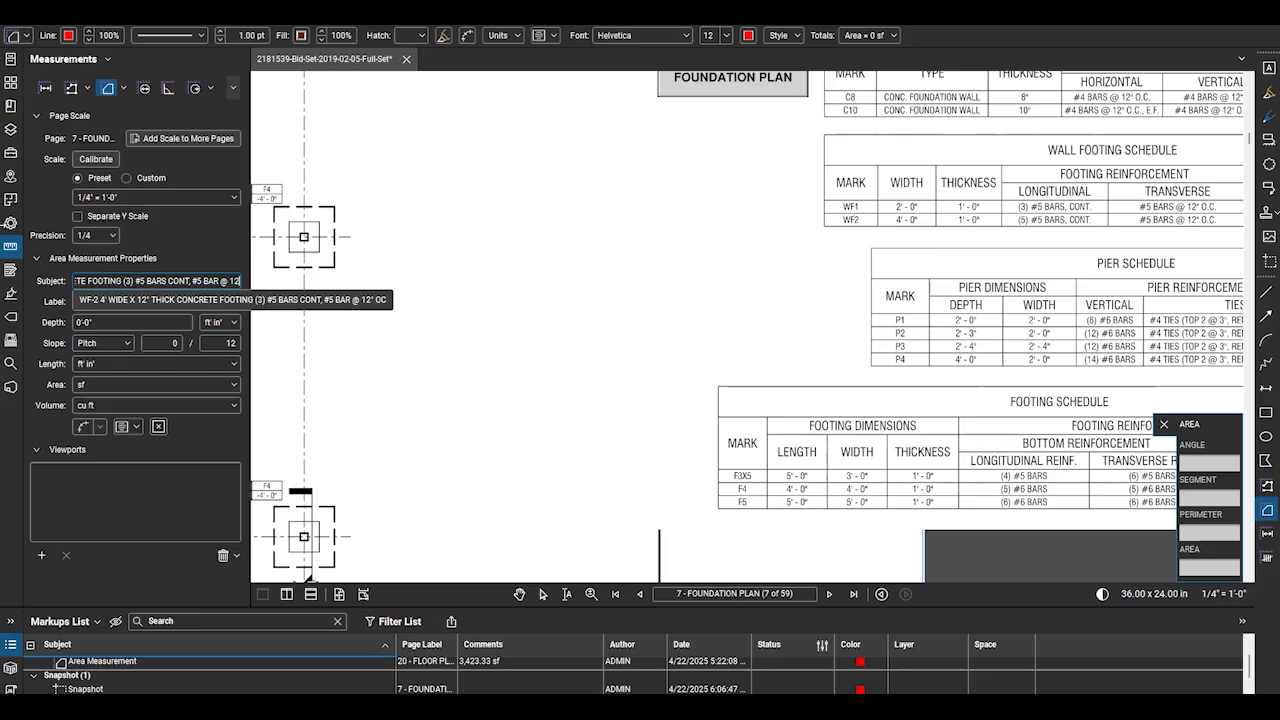
text(" OC)
Label the area measurement "WF-2 4' WIDE X 12" THICK CONCRETE FOOTING" and set its depth to 1'-0"
key(Tab)
text(WF-2)
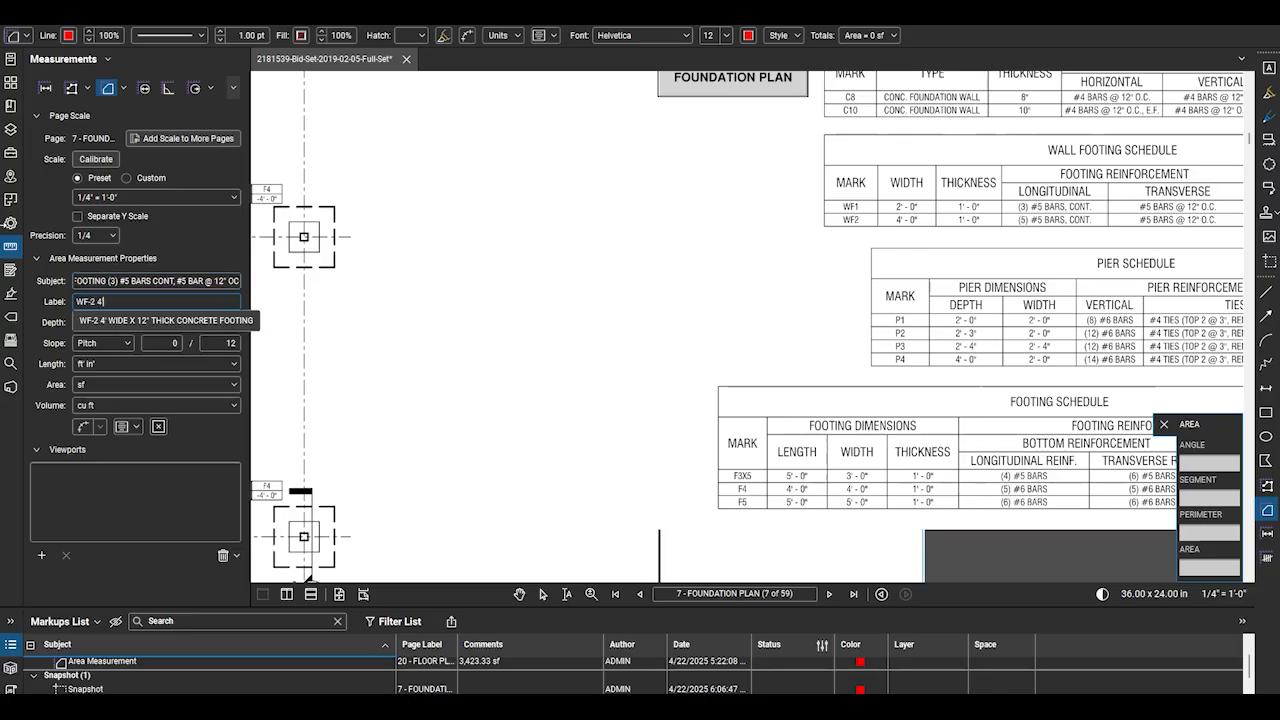
text( 4' WIDE X 12" THICK CONCRETE FOOTING)
key(Tab)
text(1'0")
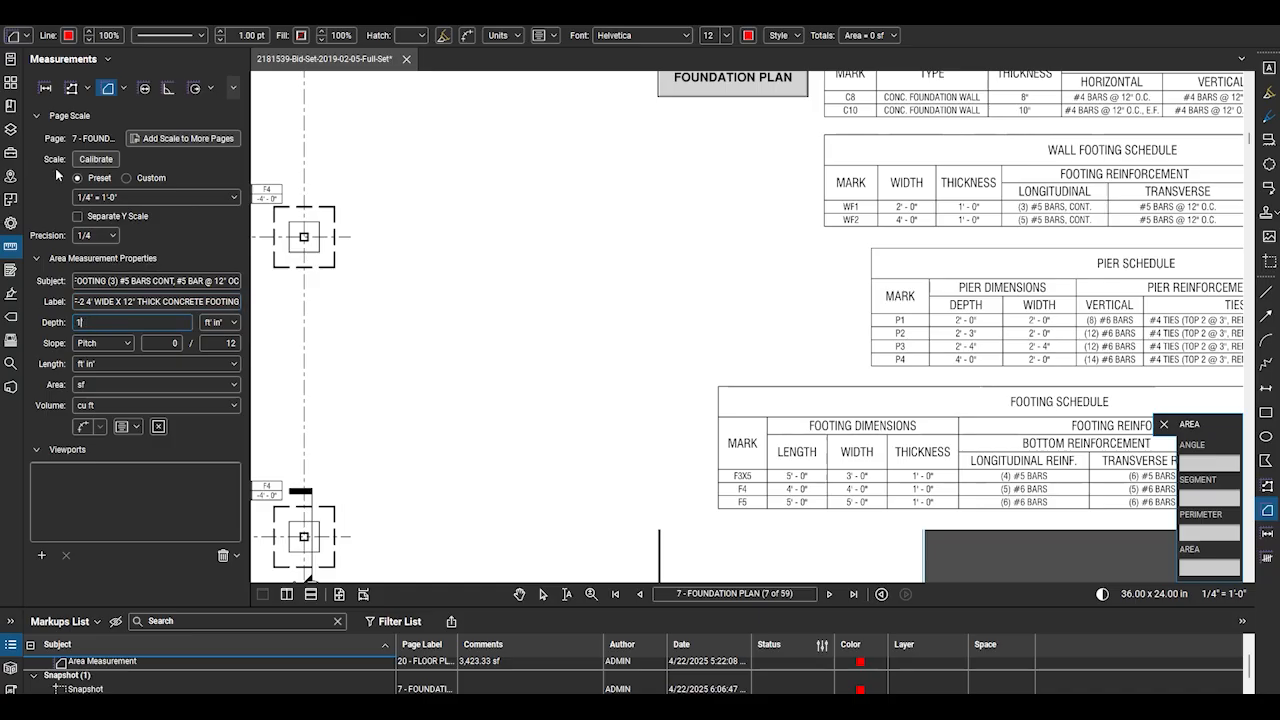
Set the WF-2 measurement's volume unit to cu yd and include volume and depth in its caption
click(121, 403)
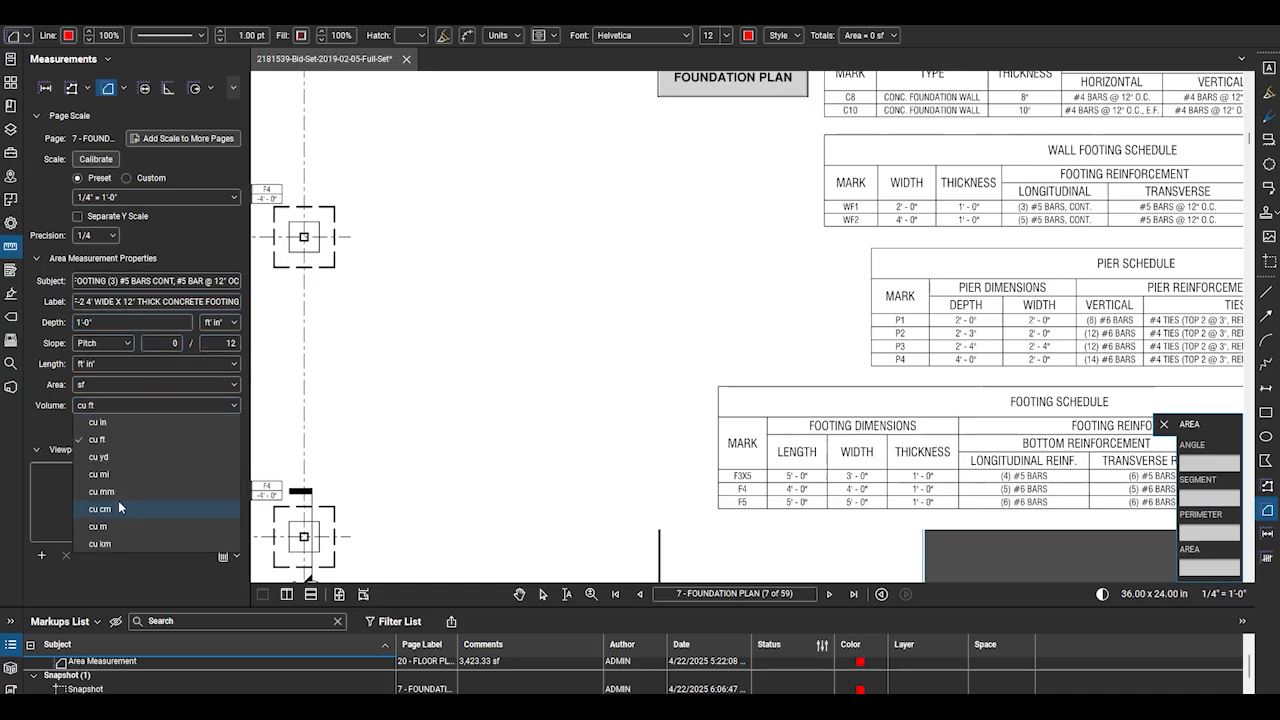
click(140, 432)
click(137, 427)
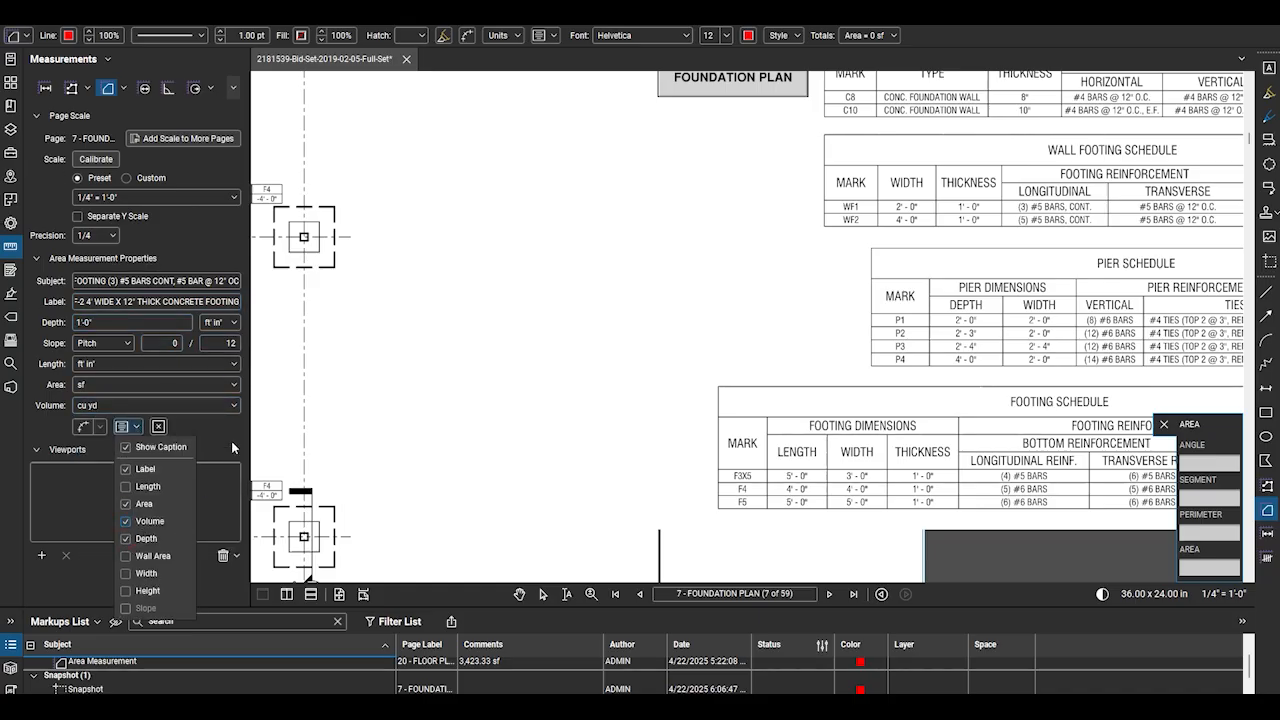
Give the WF-2 area measurement an orange fill with 20 fill opacity
click(10, 222)
click(83, 302)
click(101, 362)
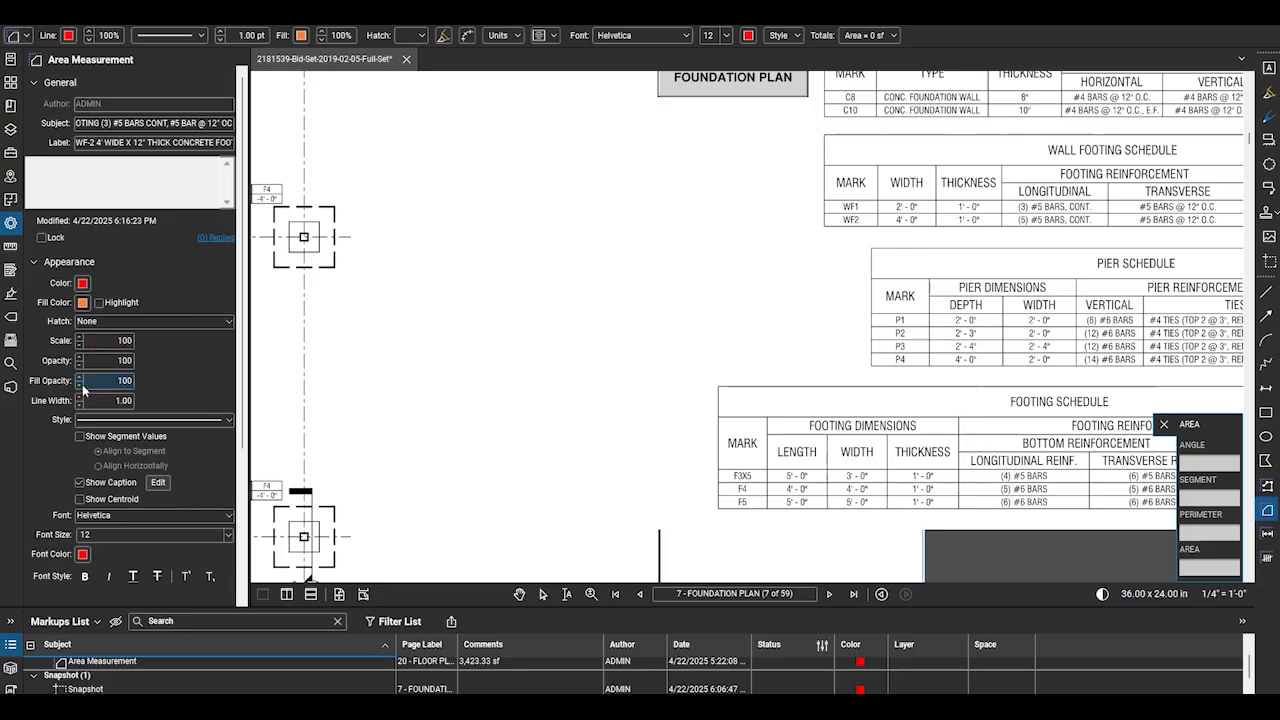
Trace the WF-2 footing's end near grid D and its inner edge around the corner to the WF-1 footing on grid A
scroll(1110, 326, down, 4)
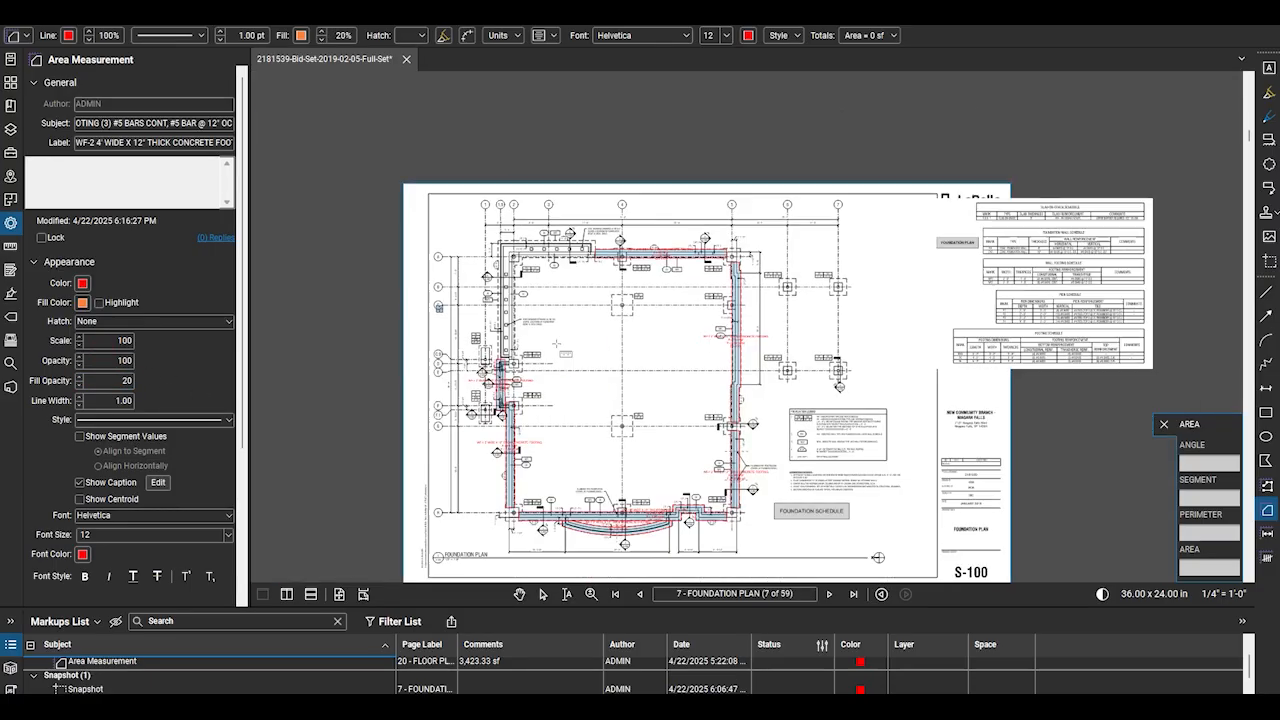
scroll(588, 320, up, 9)
click(455, 361)
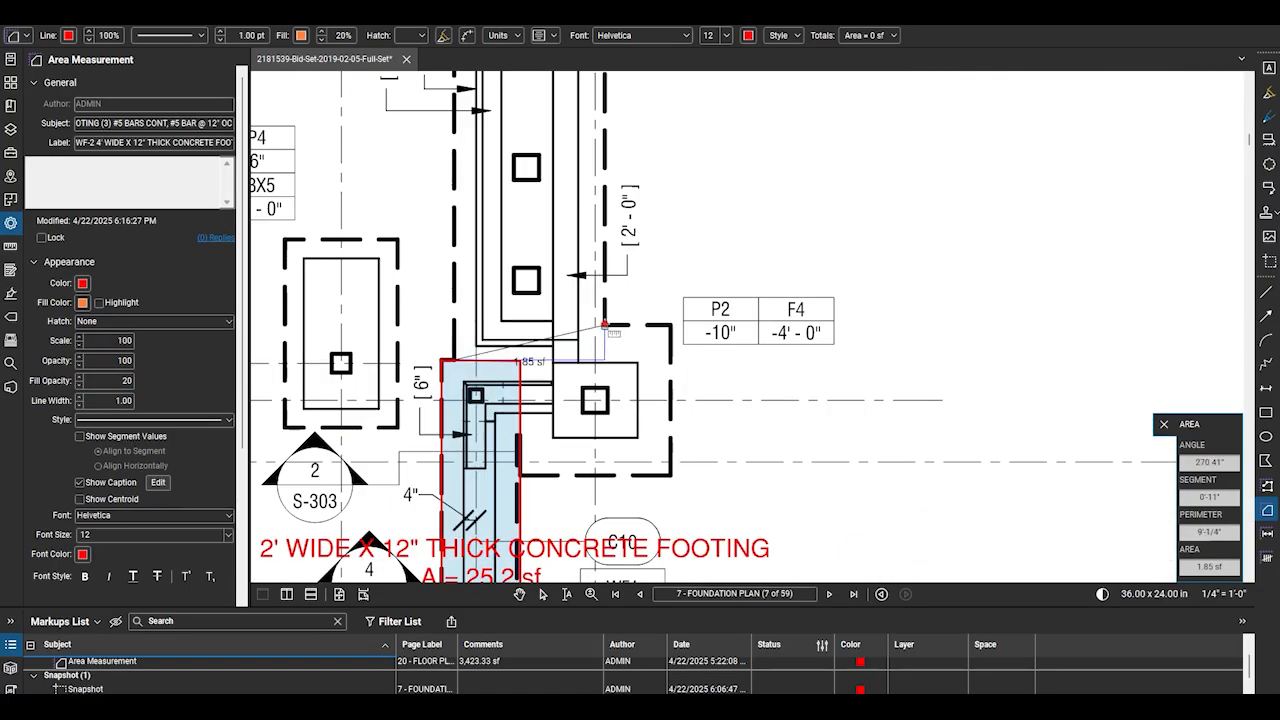
shift+click(604, 328)
scroll(562, 451, down, 7)
scroll(574, 173, up, 5)
scroll(578, 177, up, 2)
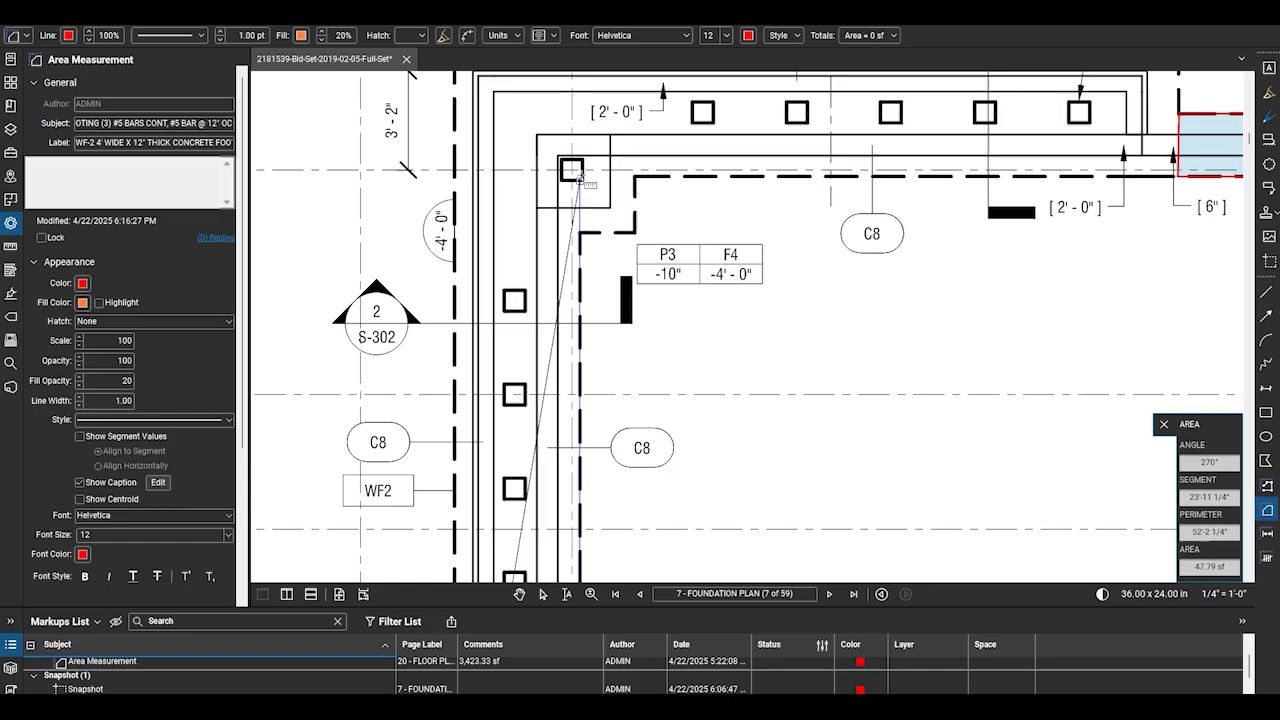
click(574, 174)
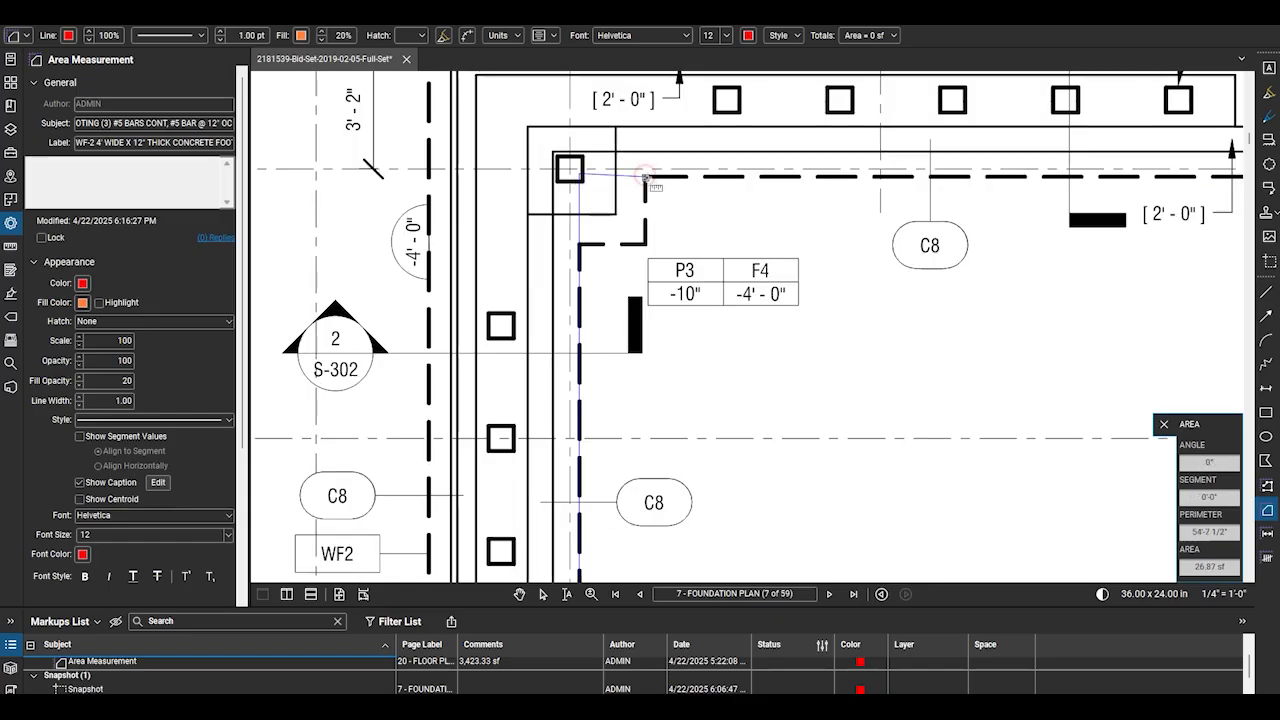
scroll(645, 178, down, 4)
scroll(880, 205, up, 6)
click(880, 204)
scroll(880, 204, down, 4)
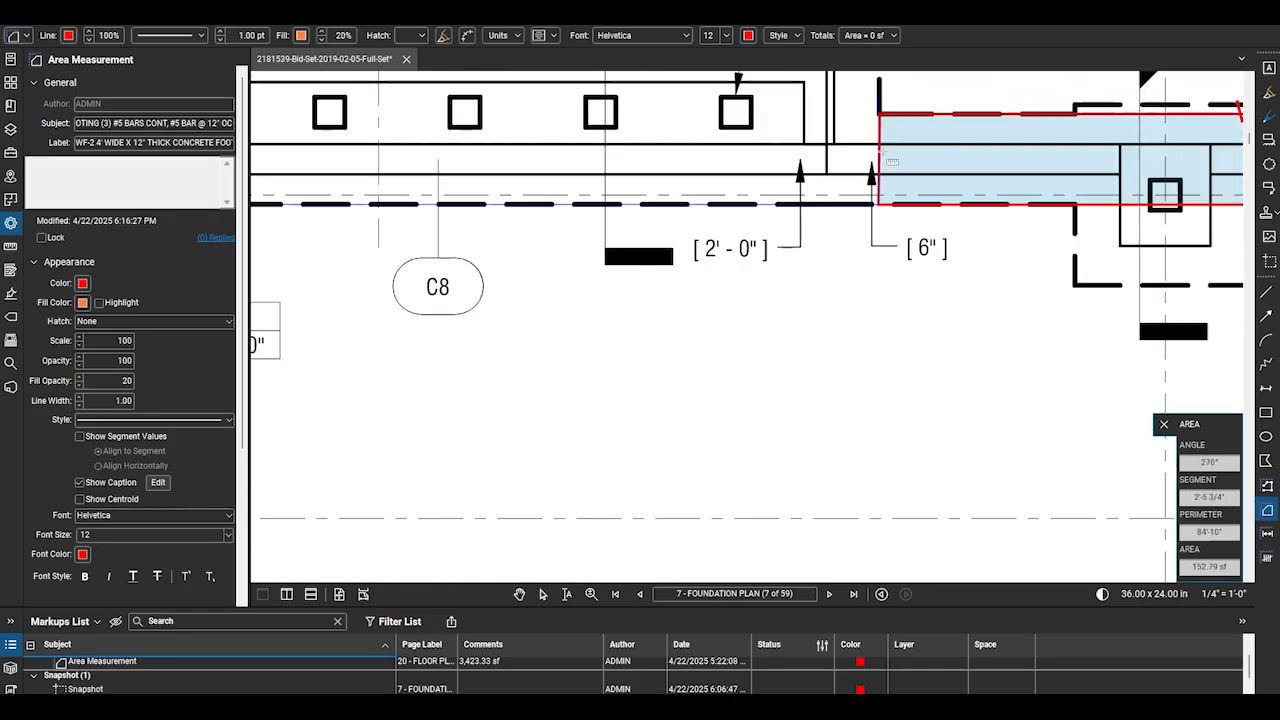
Trace the outer edge of the L-shaped WF-2 footing back to the starting point and close the area
click(880, 91)
scroll(882, 95, down, 4)
click(565, 128)
scroll(570, 128, down, 2)
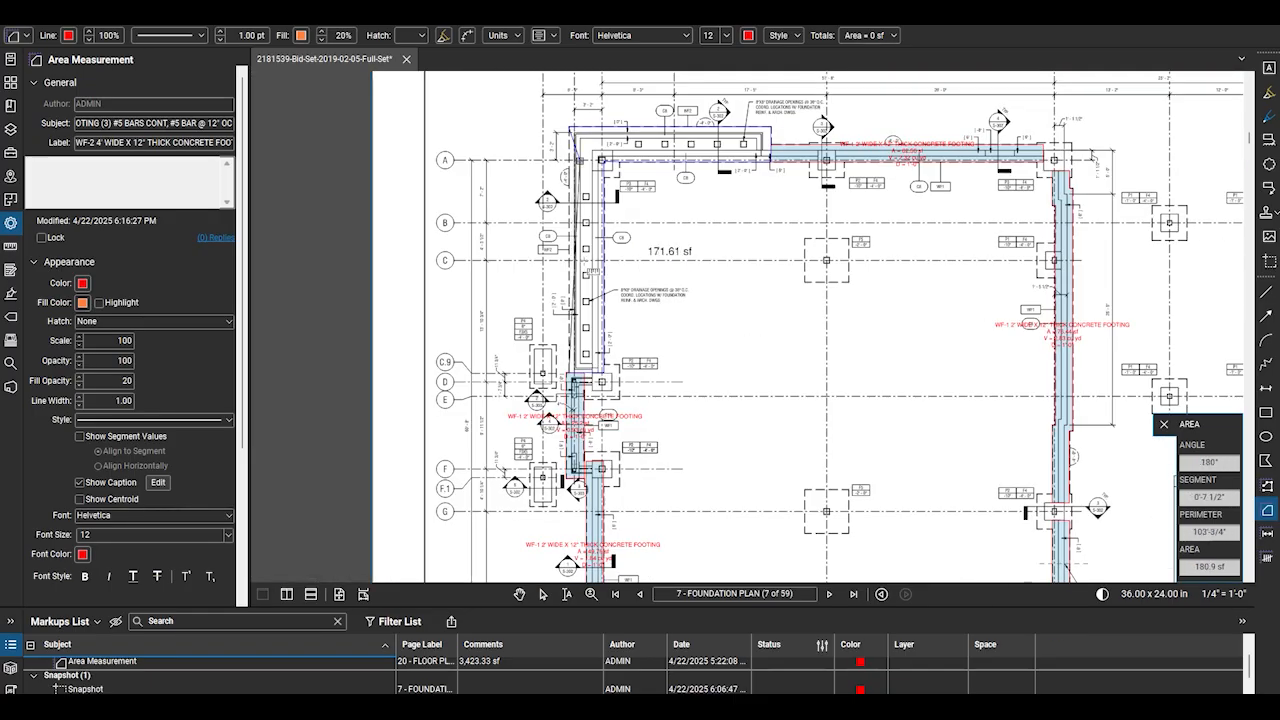
click(575, 372)
scroll(434, 222, down, 1)
Adjust the WF-2 area's control point at the inner corner by the P3 pier to straighten the outline
click(543, 598)
scroll(552, 170, up, 5)
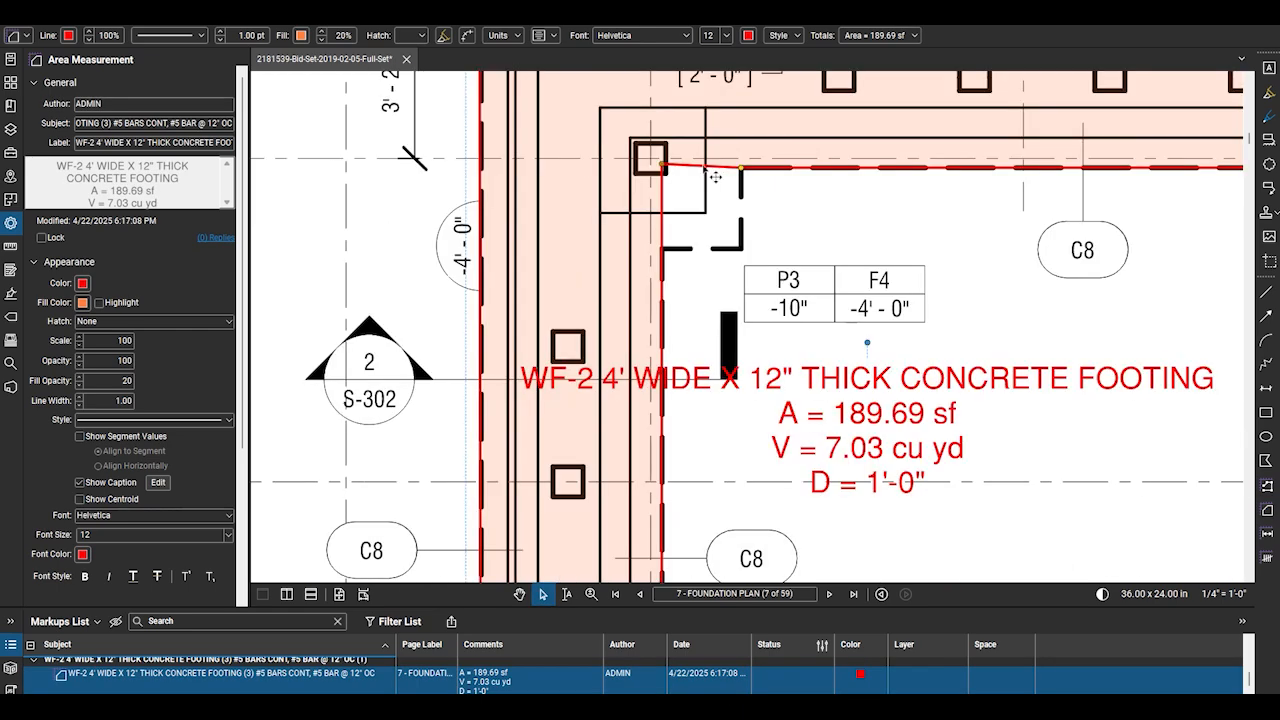
drag(703, 168, 663, 166)
key(Escape)
Assign the WF-2 footing measurement to the FOUNDATION CONCRETE - WALL FOOTINGS layer and deselect it
scroll(790, 200, down, 2)
right_click(722, 146)
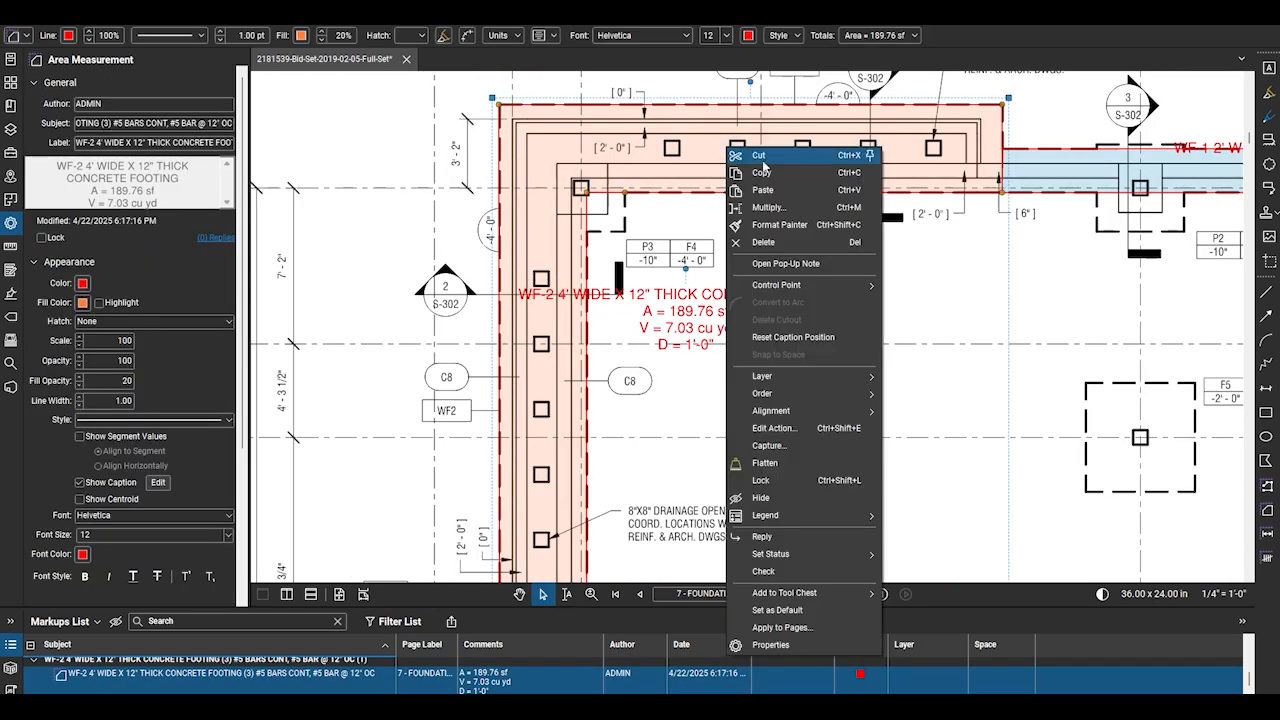
mouse_move(775, 371)
click(980, 377)
key(Escape)
scroll(750, 330, down, 2)
click(490, 243)
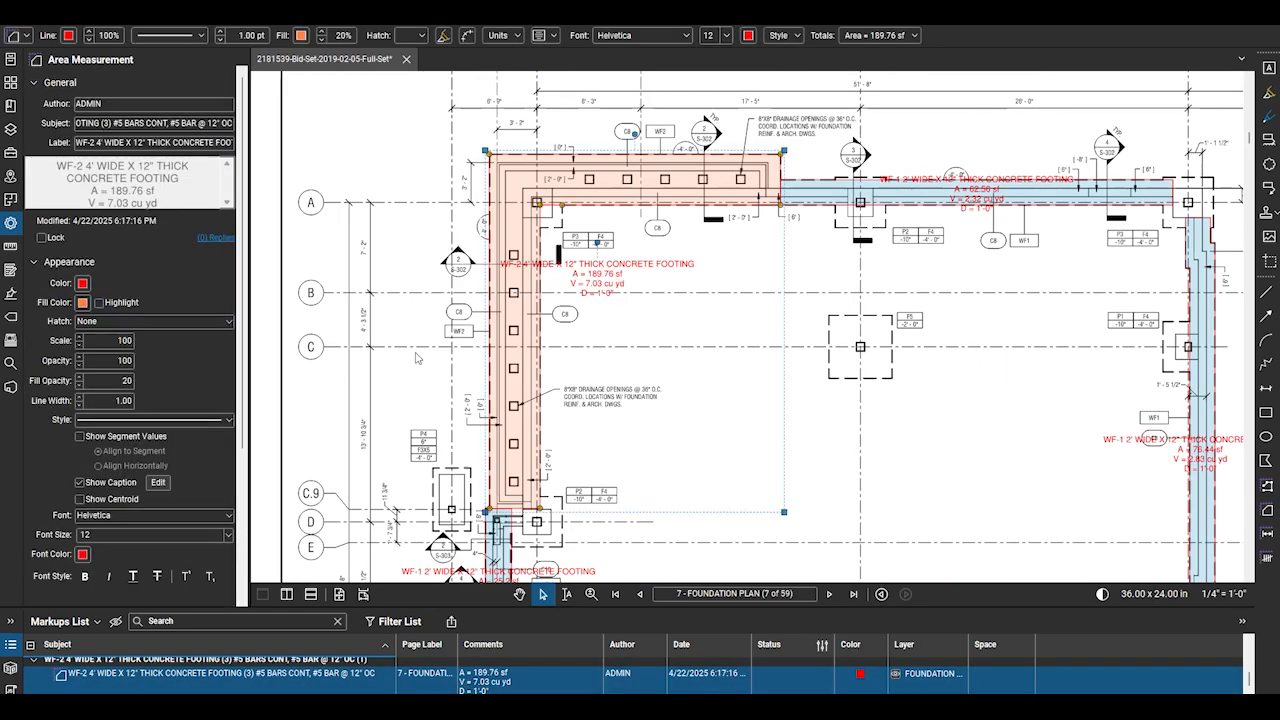
scroll(386, 232, down, 2)
key(Escape)
Examine the pier footings on the foundation plan and their dimensions and reinforcement in the footing schedule
scroll(643, 190, down, 2)
drag(715, 456, 701, 366)
scroll(522, 330, up, 1)
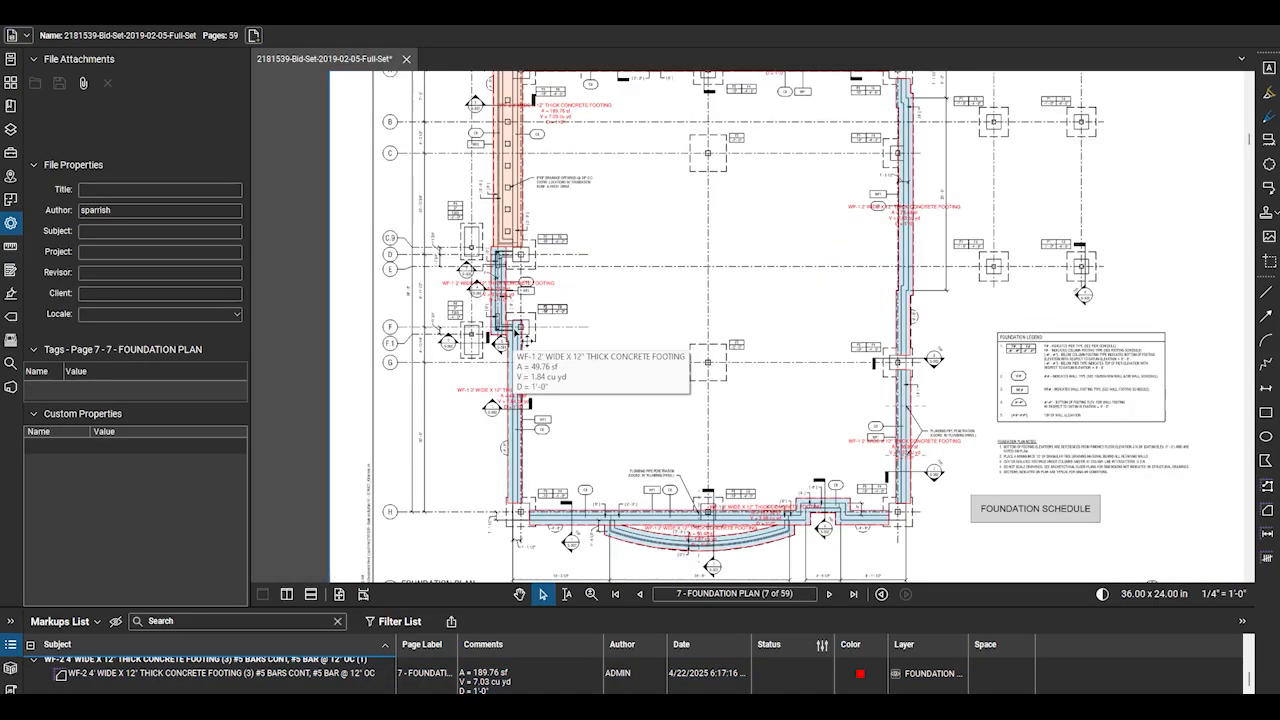
scroll(936, 238, down, 4)
scroll(1104, 284, up, 3)
scroll(720, 355, up, 3)
scroll(1096, 329, up, 3)
drag(1096, 329, 725, 358)
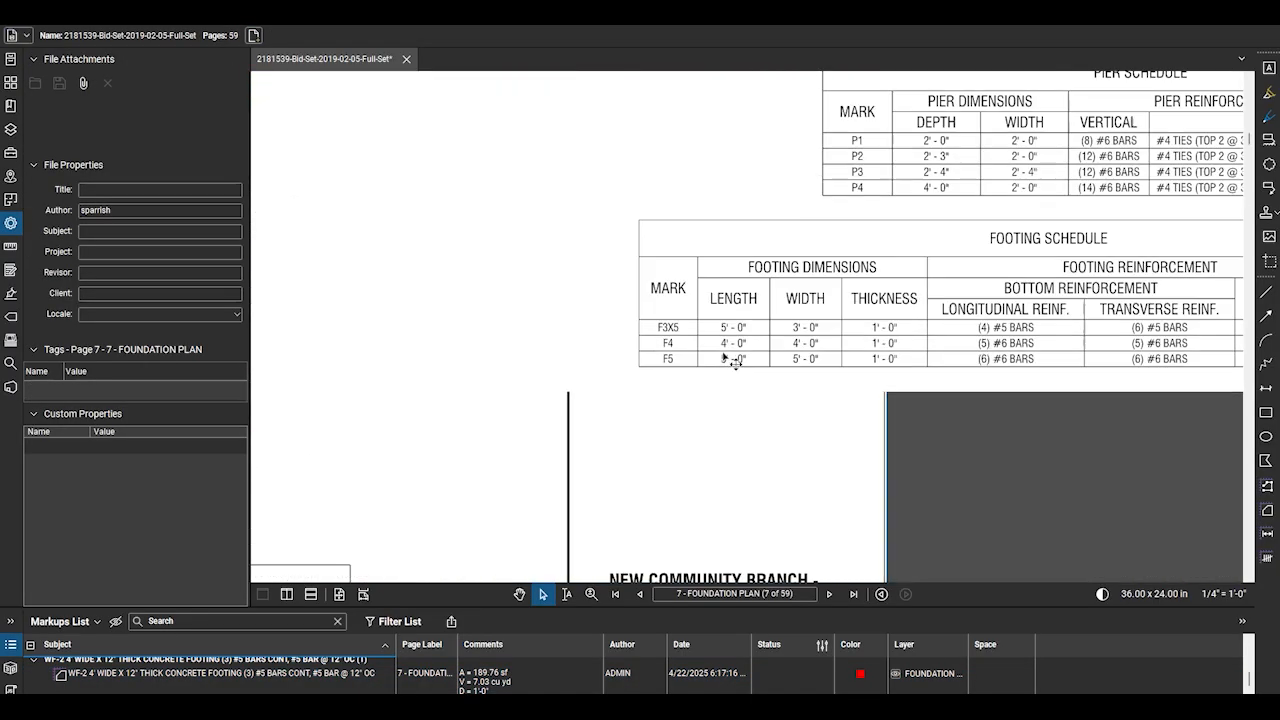
scroll(880, 362, down, 2)
scroll(1190, 360, up, 2)
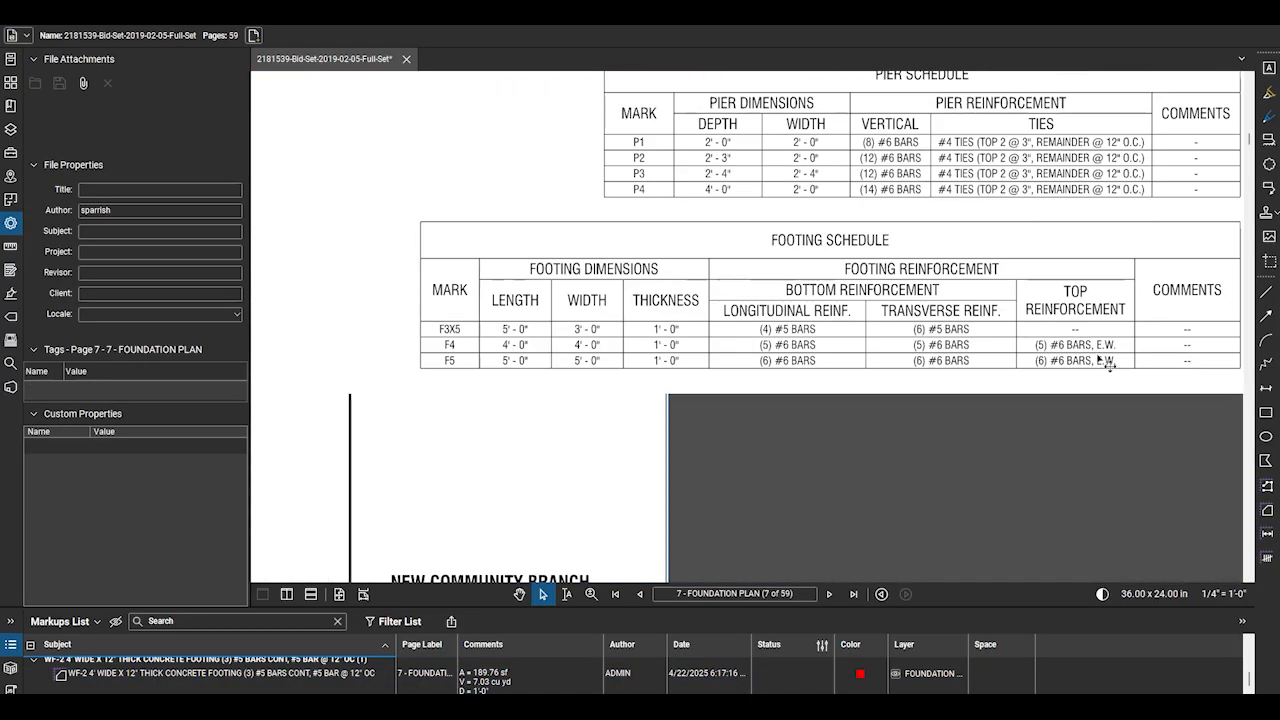
Start an area measurement with the subject "F4 - PIER FOOTING - 5' LONG X 3' WIDE X 12" THICK, (4) #5 BARS, (6) #5 BARS"
click(11, 246)
click(108, 88)
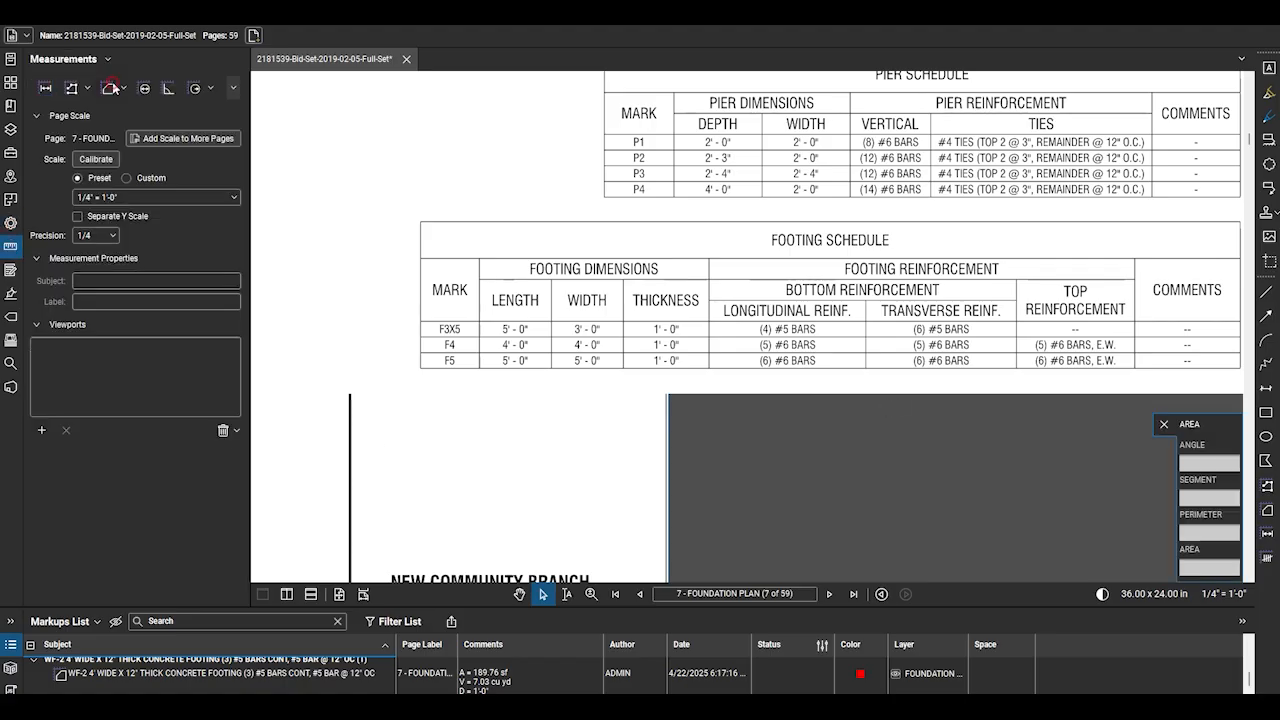
drag(197, 280, 4, 237)
text(F4 - PIER FO)
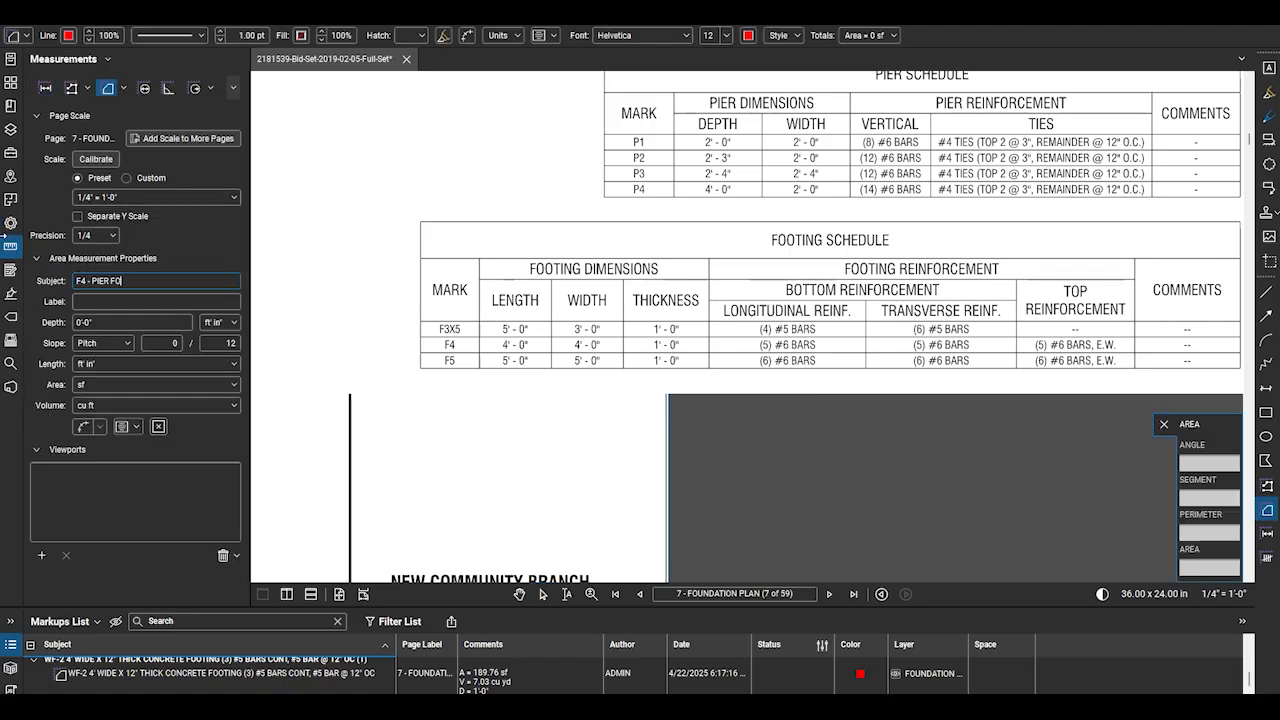
text(OTING - 5' WIDE)
text( X 12' THICK, (4)
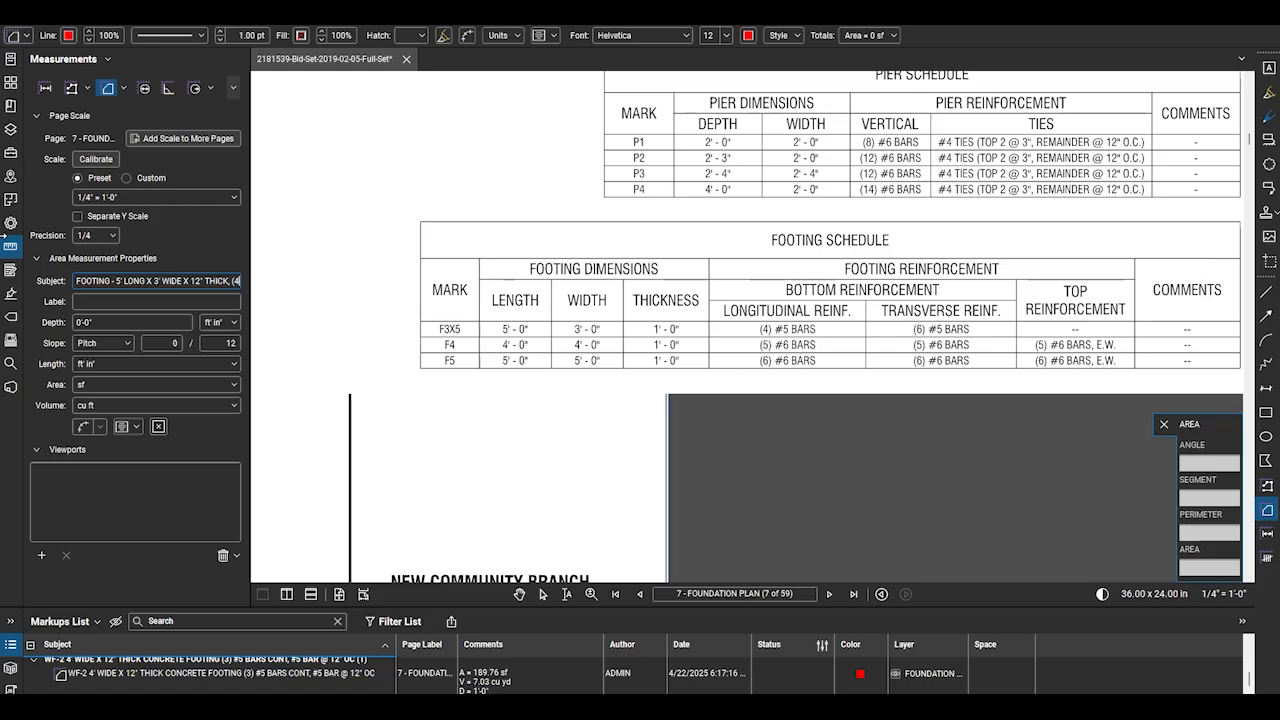
text() #)
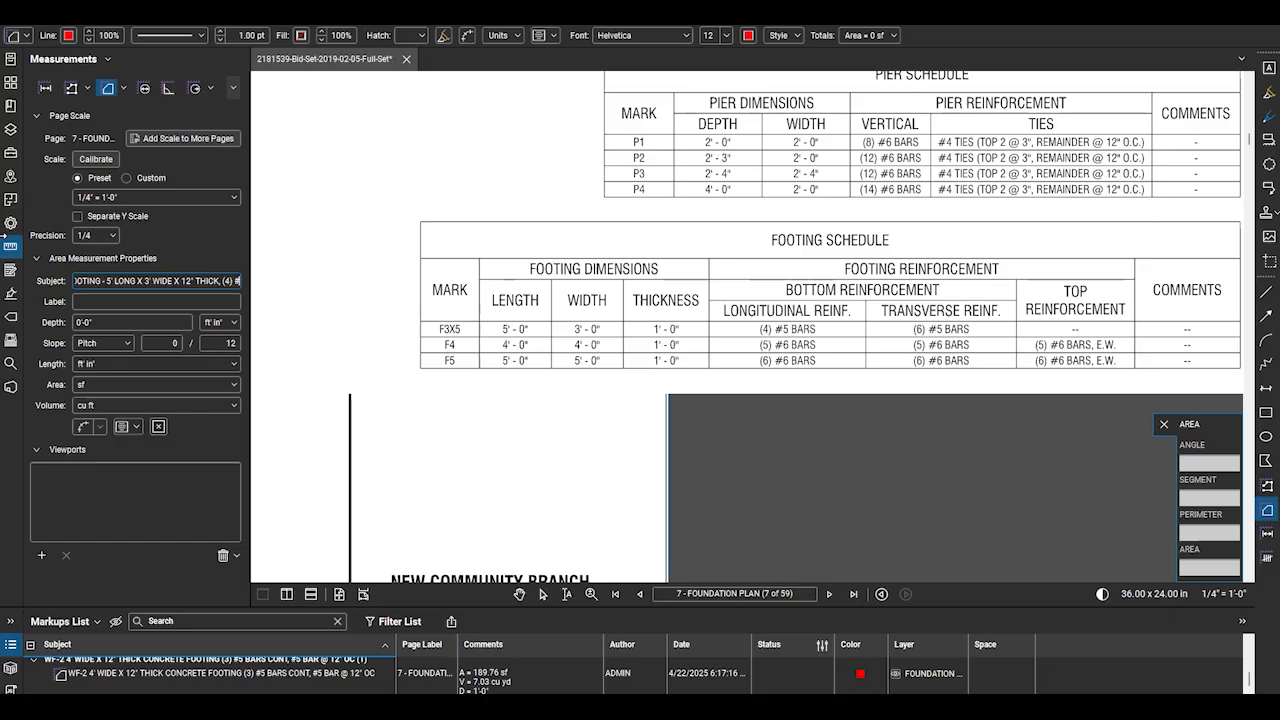
text(5 BARS, (6) #5 BARS)
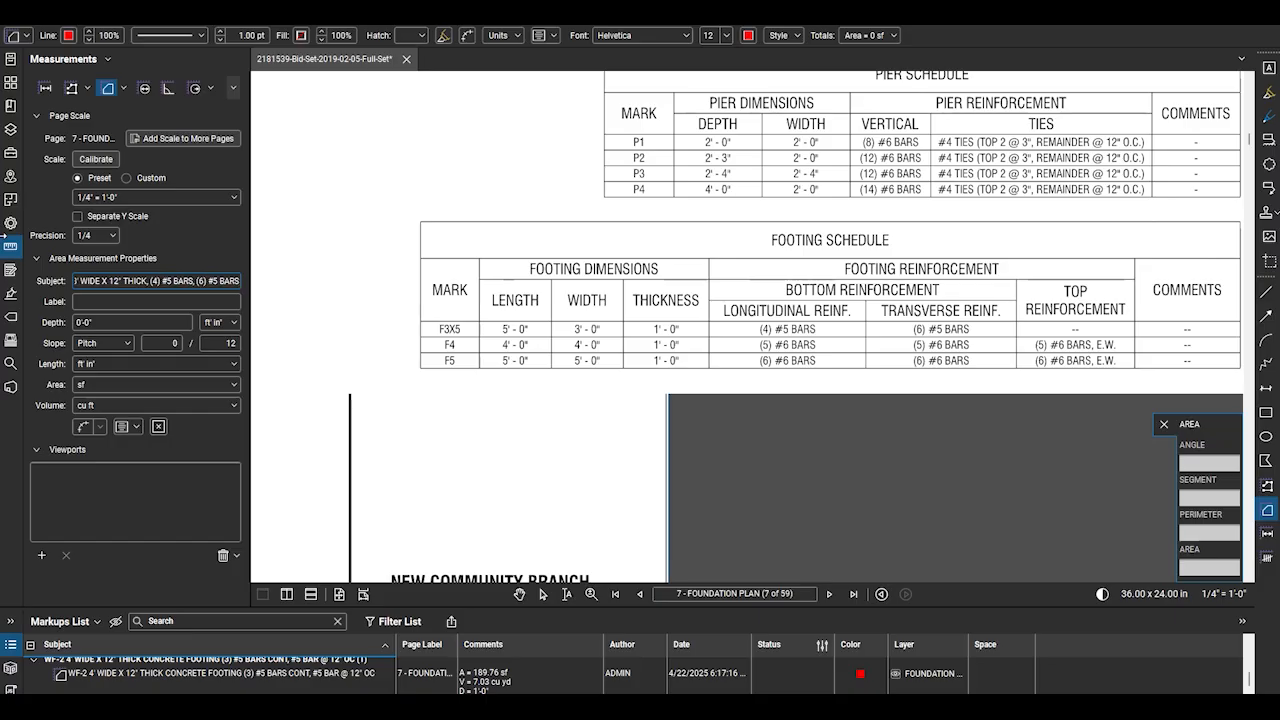
Change the reinforcement in the F4 subject to "(5) #6 BARS, (5) #6 BARS"
click(160, 281)
key(BackSpace)
text(5)
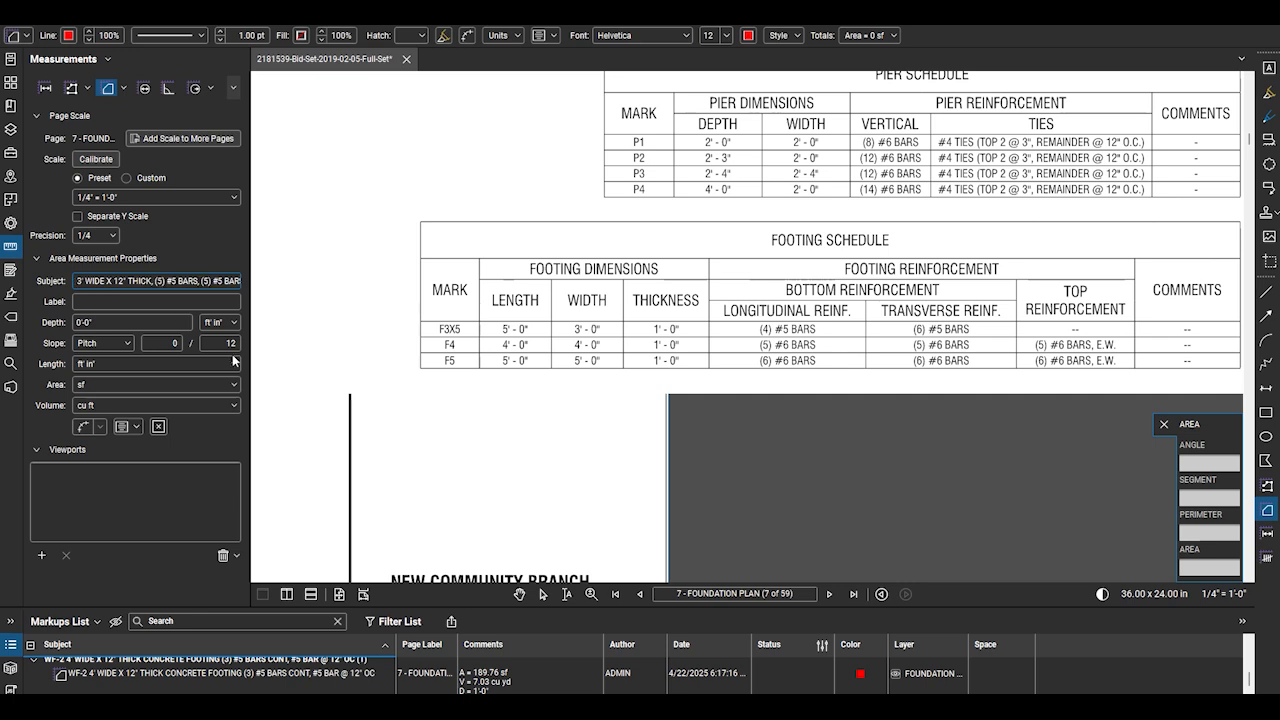
key(BackSpace)
text(6)
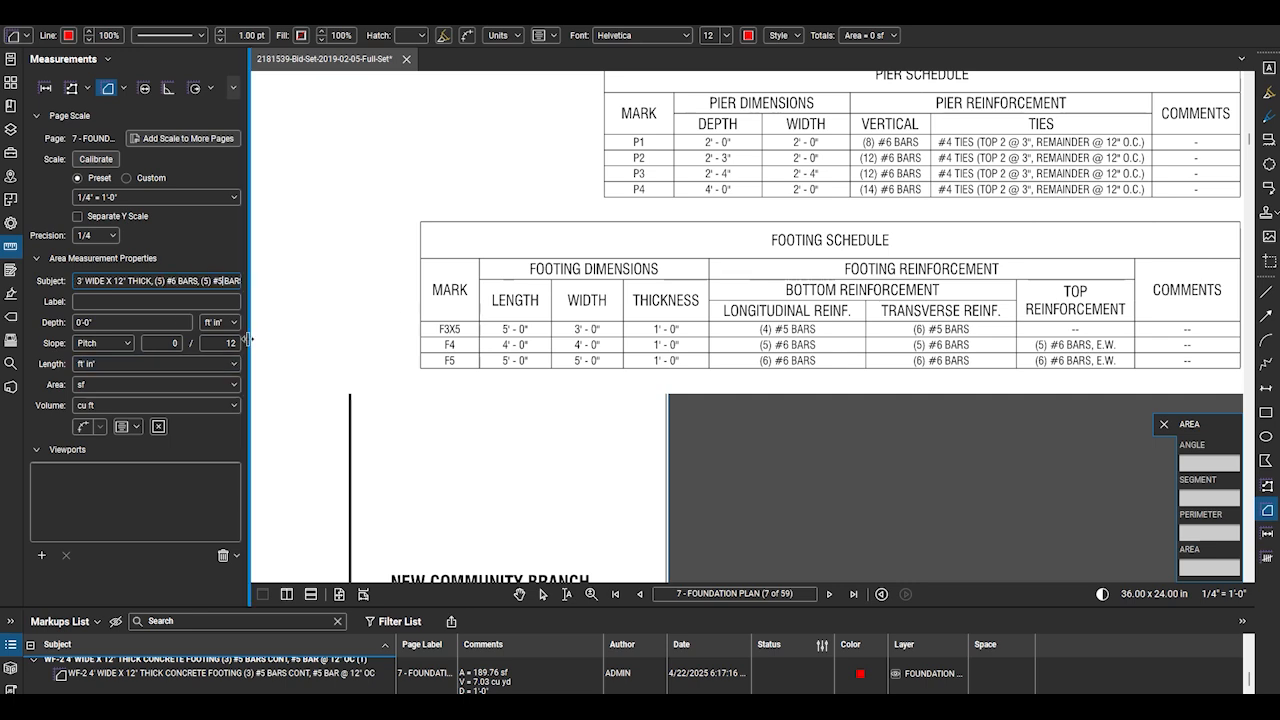
Change the subject's dimensions to "4' LONG X 4' WIDE" and label the measurement "F4 - PIER FOOTING 4' X 4' X 12""
drag(104, 282, 74, 294)
click(178, 285)
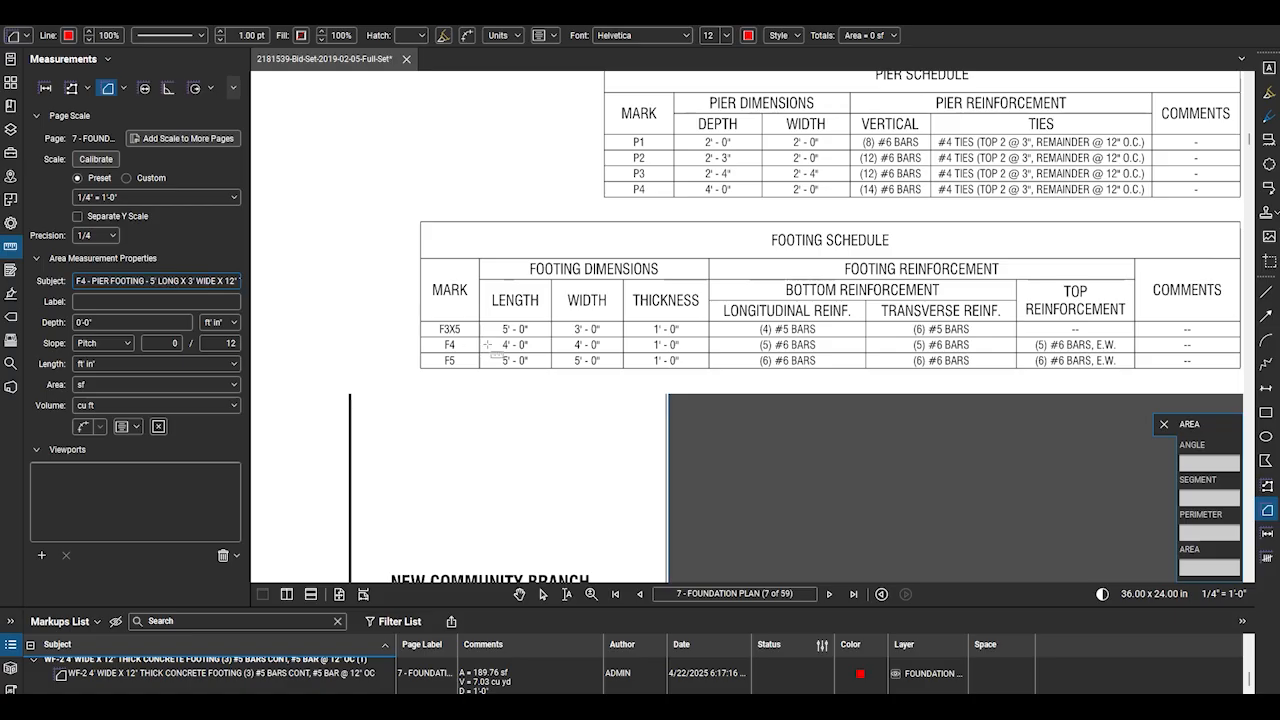
click(194, 281)
key(BackSpace)
text(4F4 - PIER FOOTING 4)
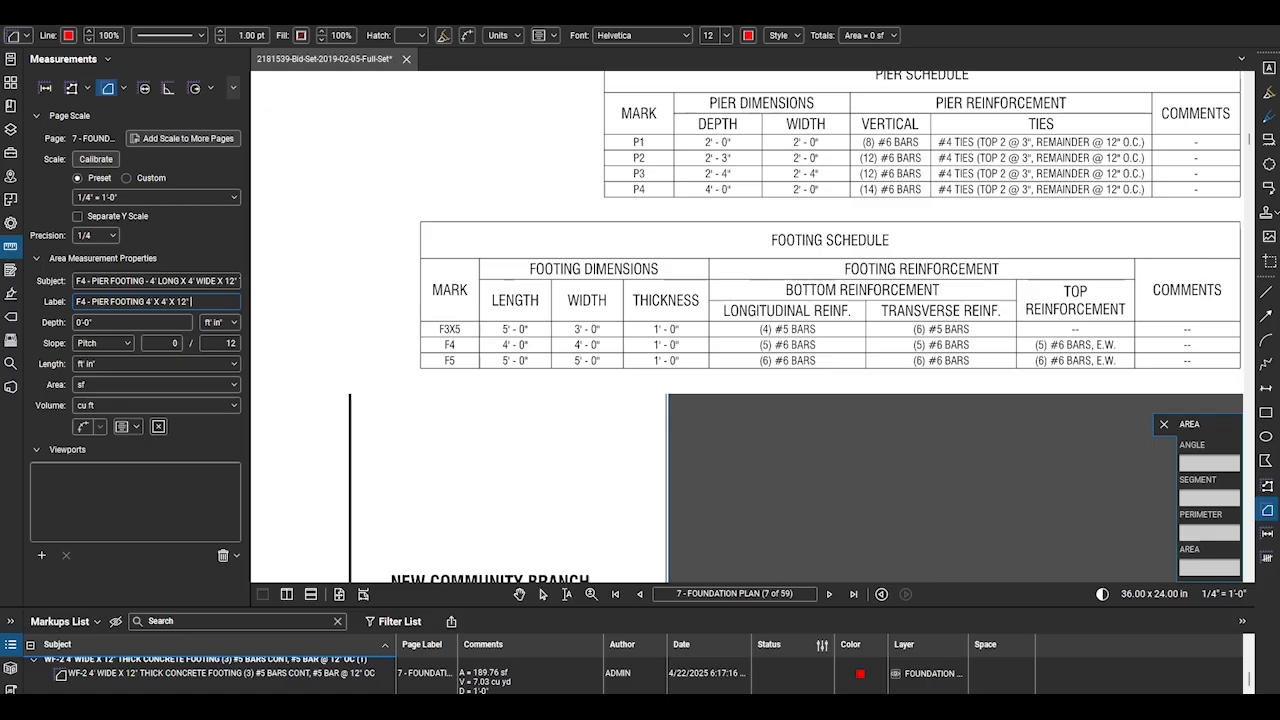
Set the F4 measurement's depth to 1'-0" and volume unit to cu yd, and add volume and depth to its caption
click(159, 322)
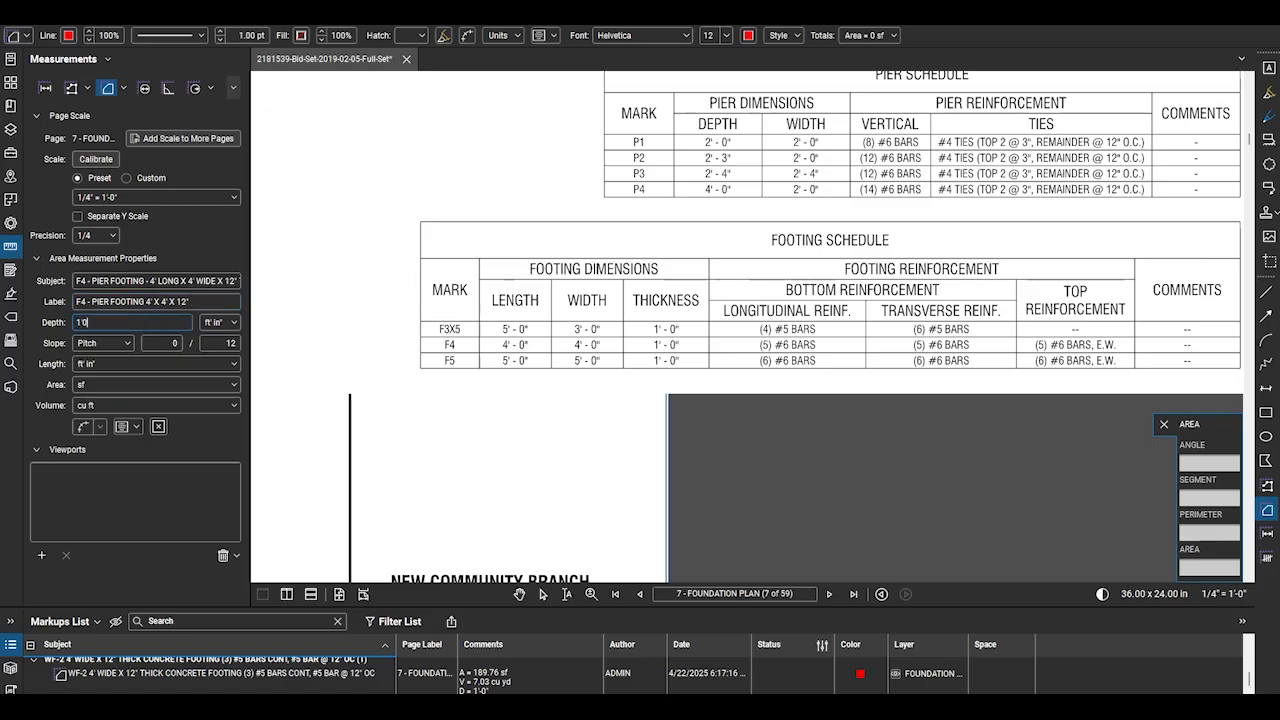
click(118, 410)
click(118, 452)
click(136, 426)
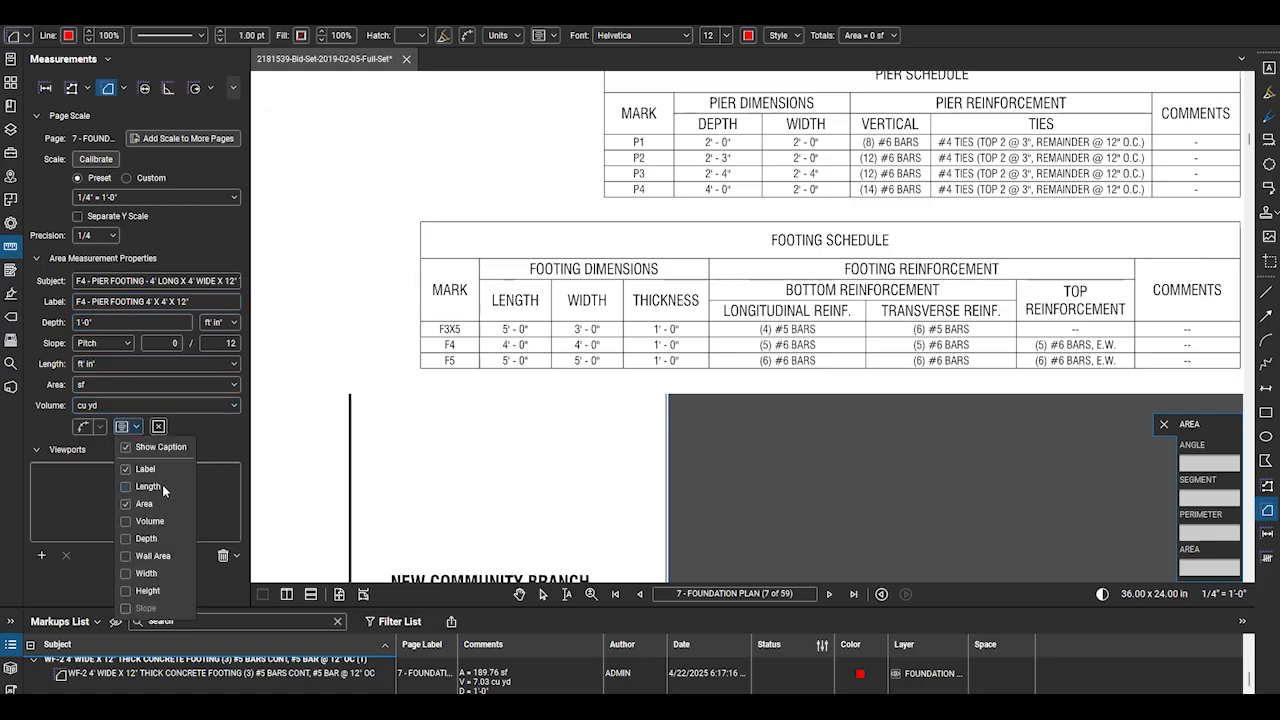
Give the F4 area measurement a green fill with 20 fill opacity
click(10, 222)
click(10, 222)
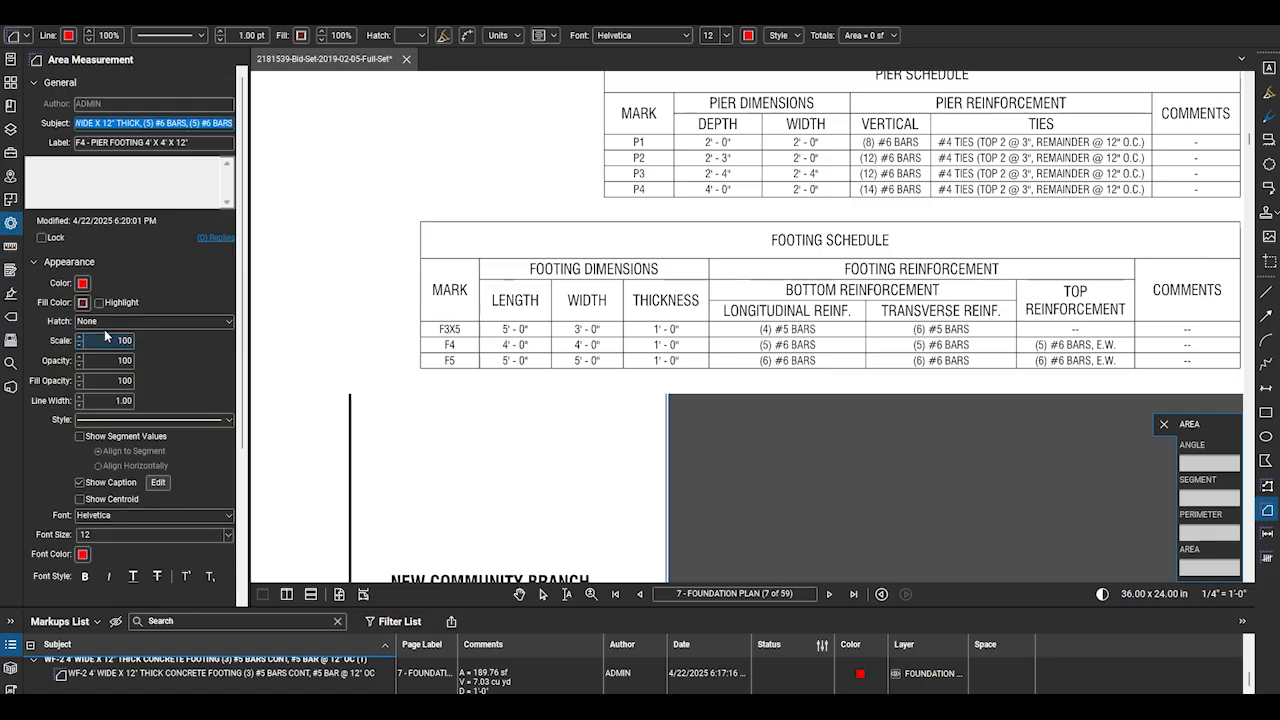
click(82, 302)
click(113, 362)
click(102, 379)
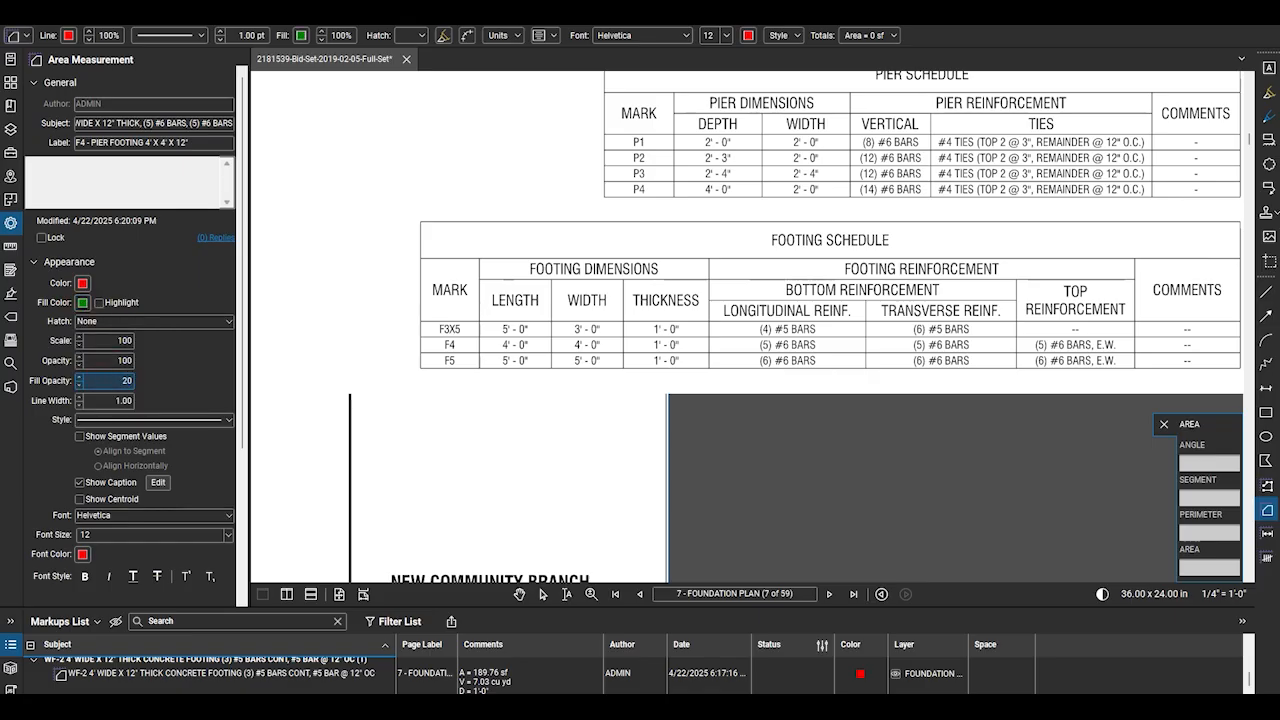
key(Return)
Measure the four isolated F4 pier footings outside the building as rectangular areas of about 4'-0" by 4'-0"
scroll(453, 380, down, 6)
scroll(463, 262, up, 6)
drag(490, 242, 596, 347)
scroll(311, 392, down, 2)
scroll(725, 383, up, 2)
mouse_move(618, 244)
mouse_down()
mouse_move(724, 343)
mouse_move(740, 408)
mouse_up()
scroll(722, 128, down, 5)
scroll(700, 445, up, 3)
drag(450, 335, 522, 408)
Trace the F4 footing at the P1 pier on the WF1 wall as a closed area about 3'-11" by 4'-0"
scroll(890, 340, down, 3)
scroll(526, 178, up, 4)
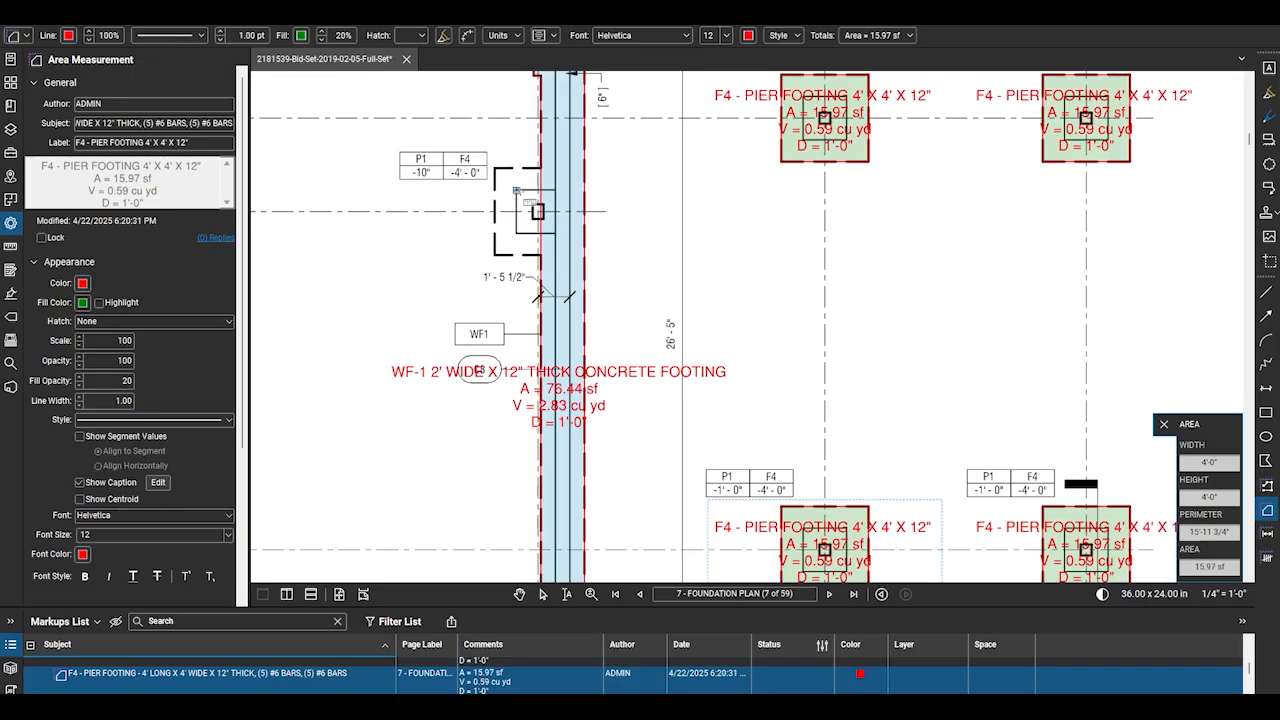
click(494, 168)
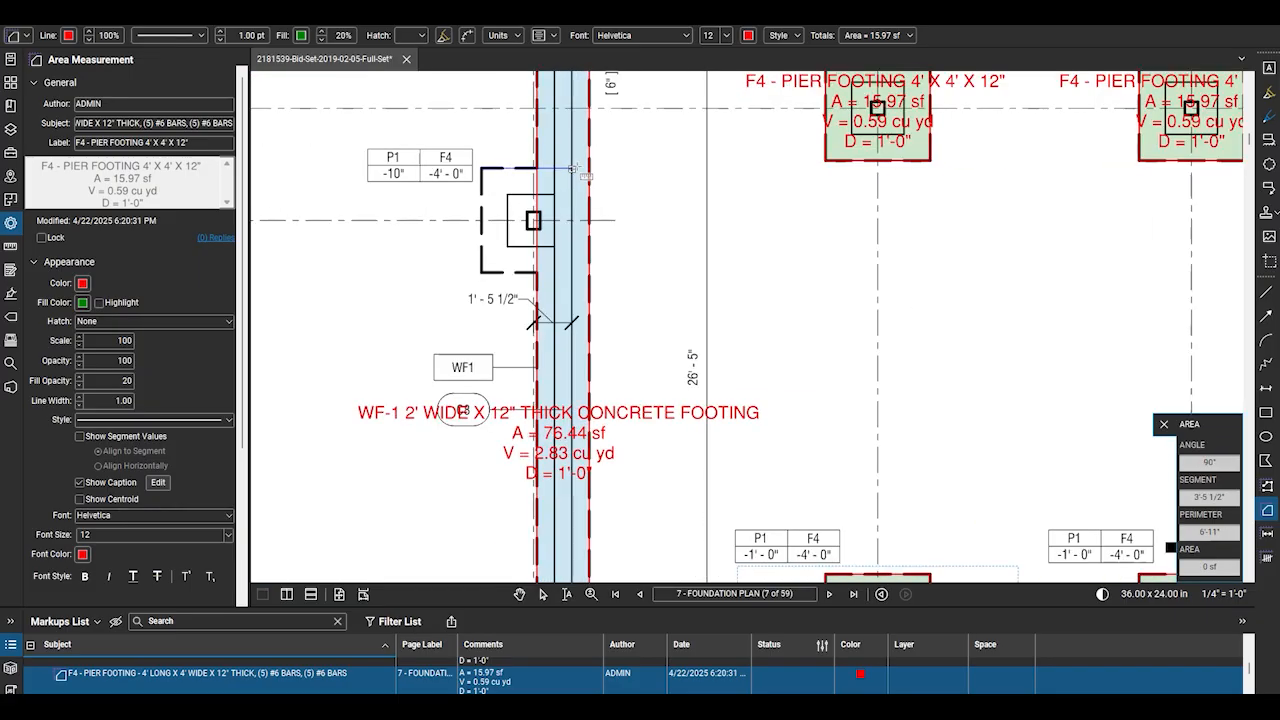
scroll(570, 172, up, 2)
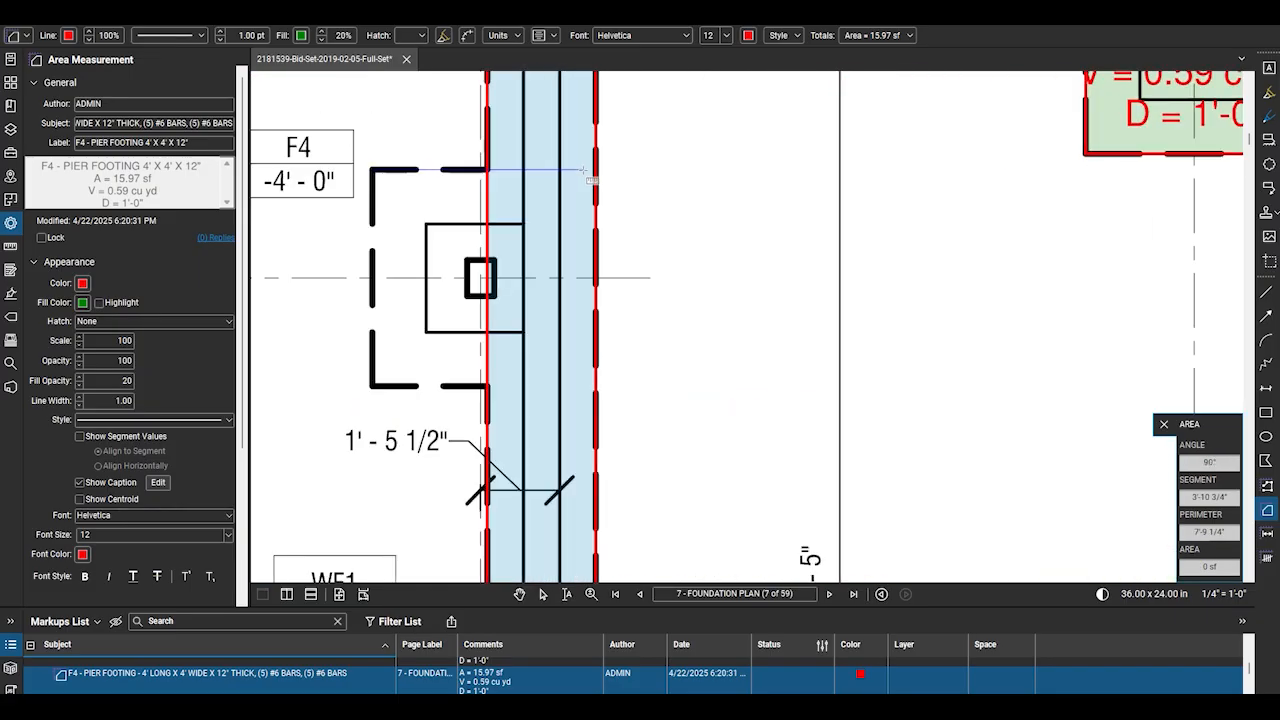
click(585, 172)
click(585, 387)
click(372, 387)
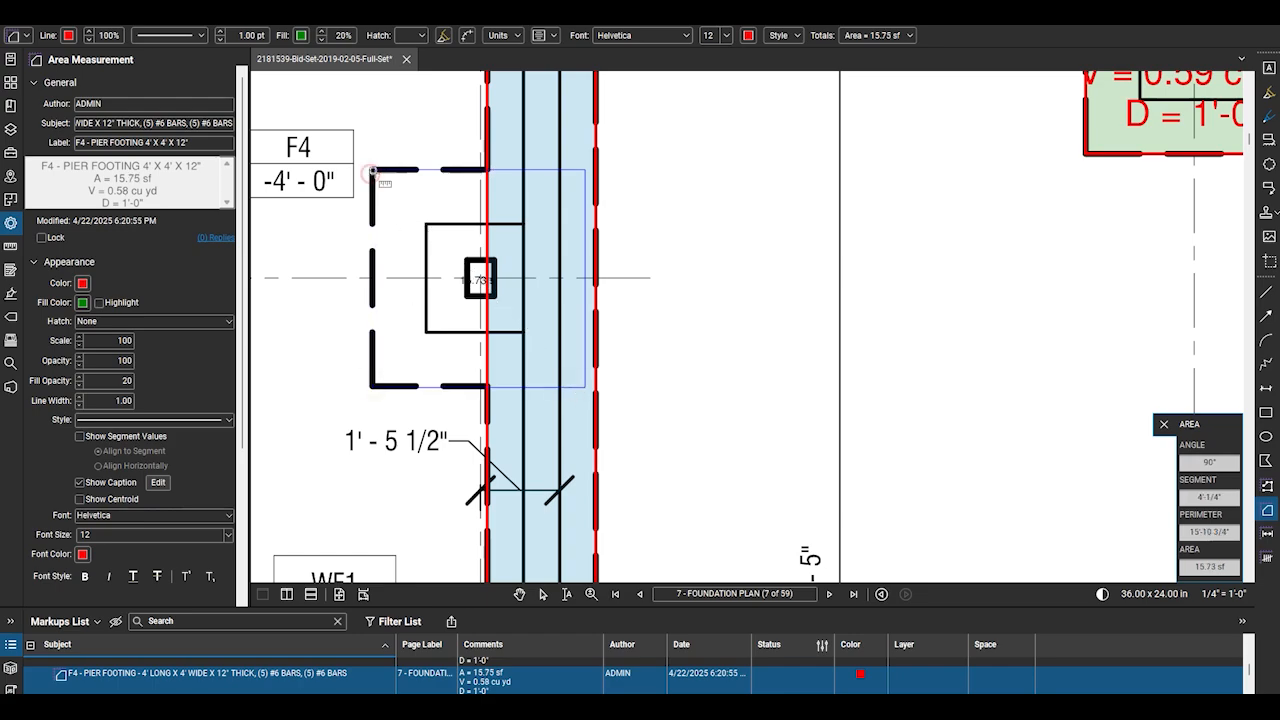
click(372, 172)
Measure the F4 footing at the P2 pier farther along the same wall as a rectangle about 4'-0" by 4'-0"
scroll(660, 190, down, 3)
scroll(660, 190, up, 2)
scroll(660, 190, down, 1)
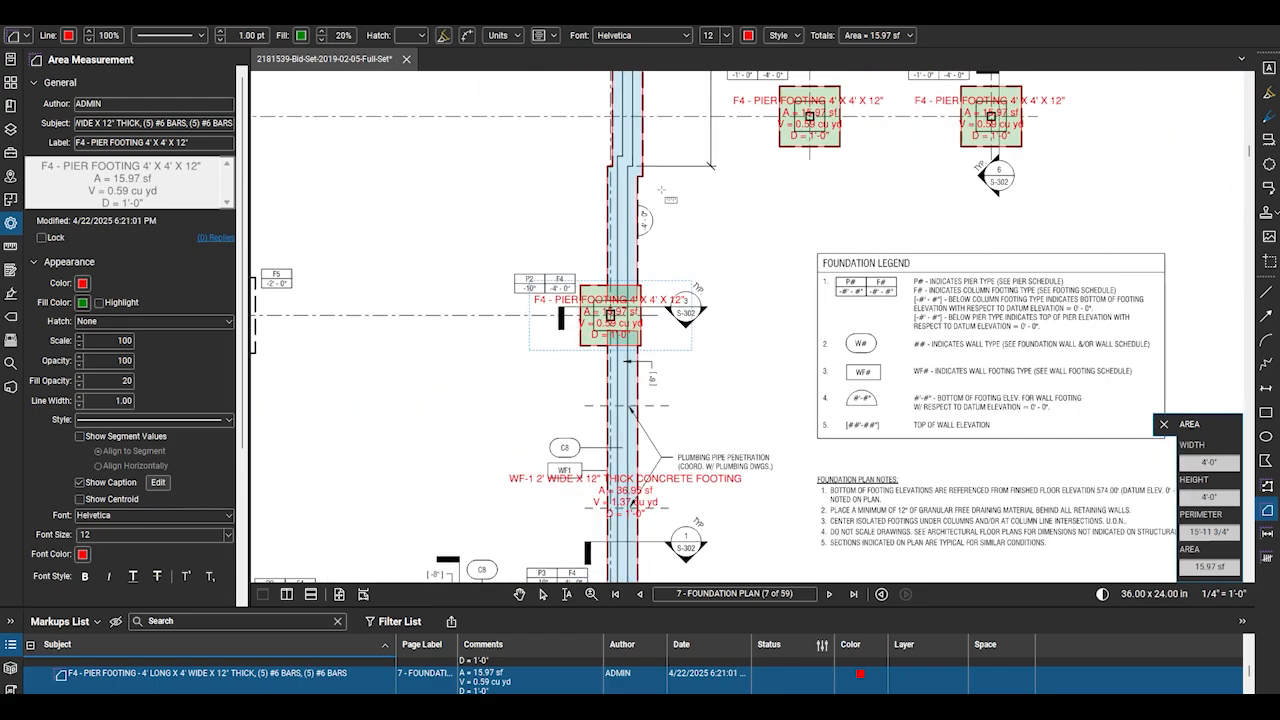
Measure the F4 footing at the P3 corner pier on grid H-5 as a rectangular area about 4'-0" by 4'-0"
scroll(661, 190, down, 1)
scroll(637, 444, up, 2)
drag(571, 391, 676, 496)
scroll(640, 445, down, 3)
scroll(640, 445, up, 1)
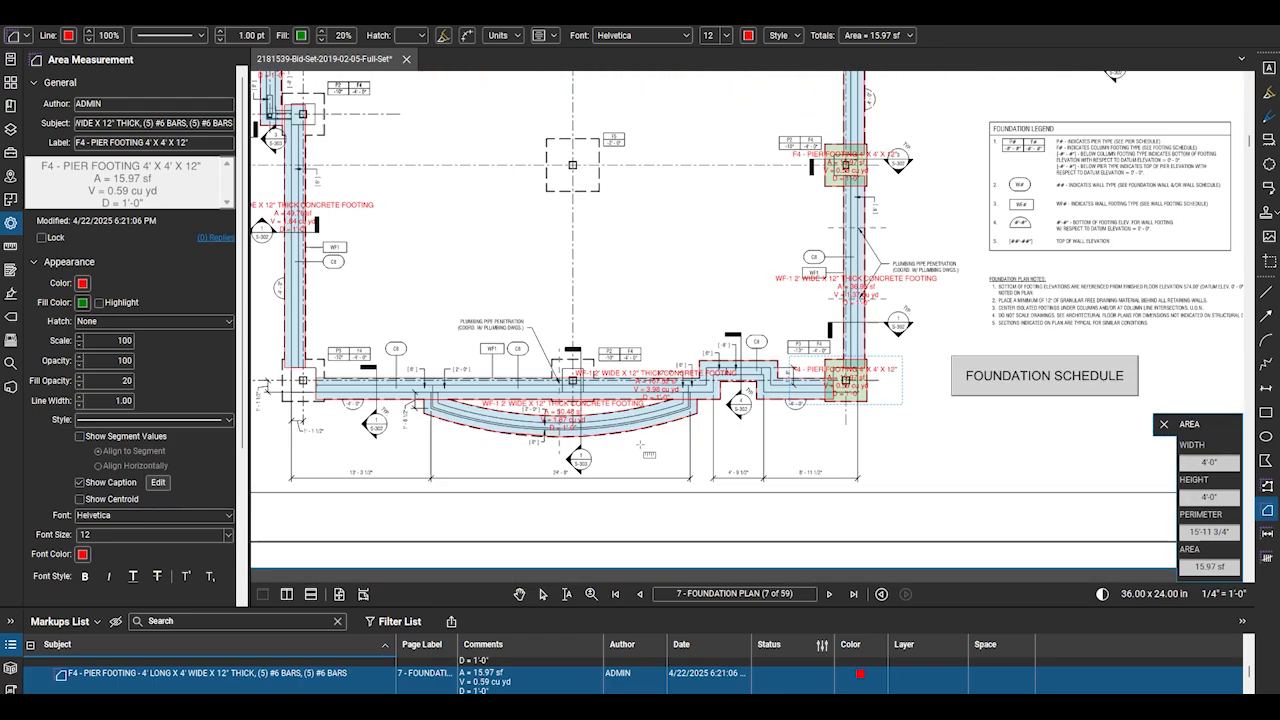
Measure the F4 footings along grid H: about 4'-1/2" square at grid 4 and 4'-0" square at the grid 2 corner
scroll(640, 444, up, 3)
click(567, 352)
scroll(567, 352, down, 3)
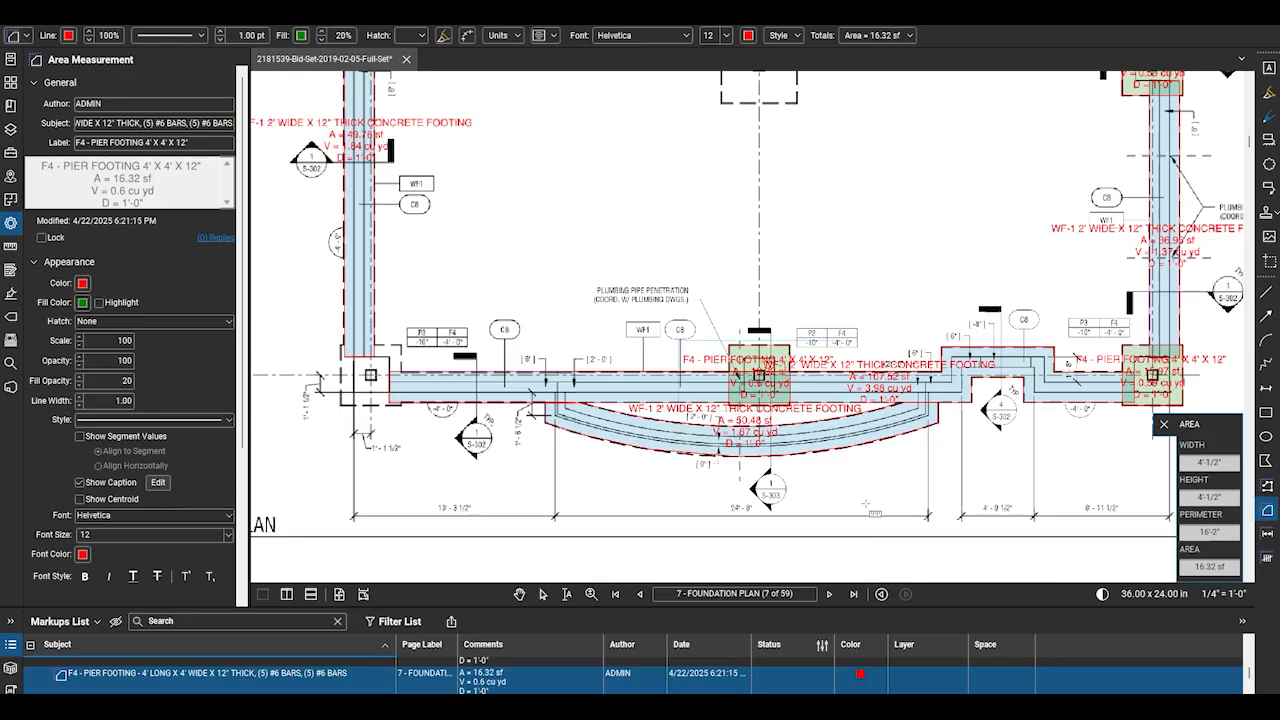
scroll(484, 363, up, 3)
drag(421, 427, 422, 426)
scroll(422, 427, down, 3)
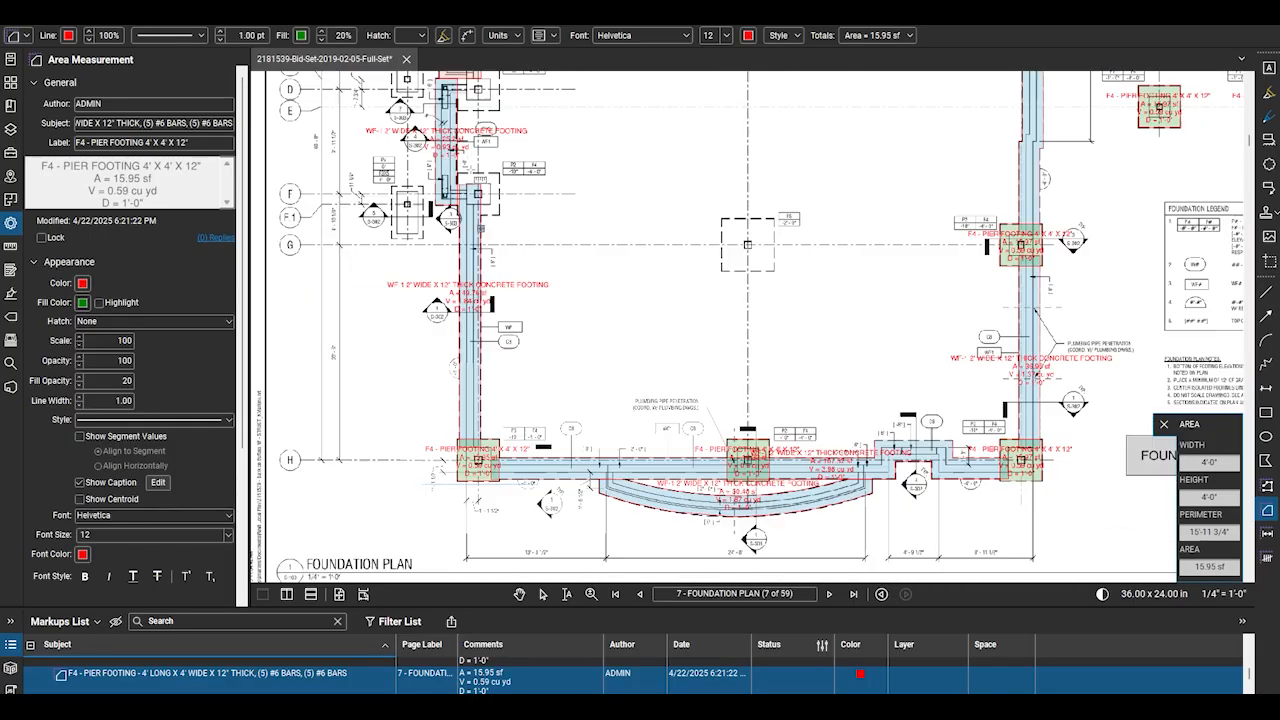
Measure the F4 footings at grids F-2 and D-2 as rectangular areas about 4'-0" by 4'-0"
scroll(449, 200, up, 2)
drag(463, 232, 557, 137)
scroll(558, 140, down, 2)
scroll(596, 212, up, 4)
drag(554, 298, 659, 192)
scroll(812, 448, down, 3)
scroll(532, 553, down, 2)
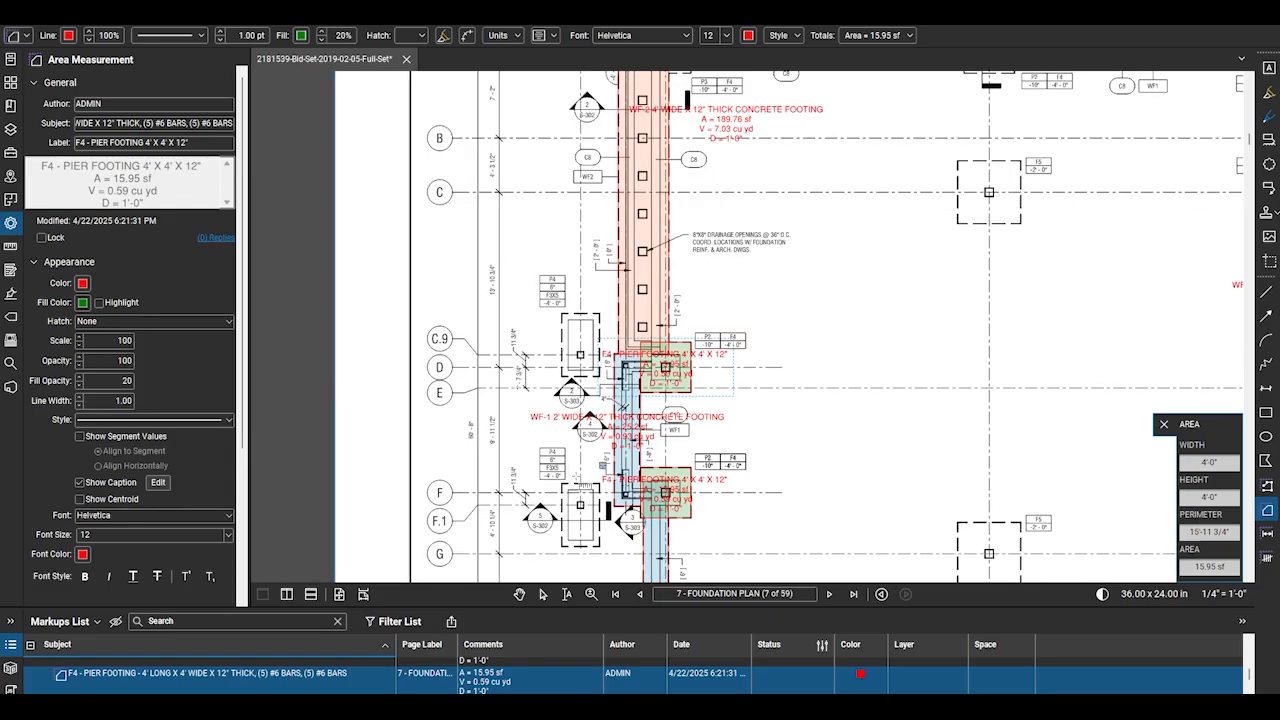
Measure the F4 corner footings on grid A: about 4'-1/4" square at grid 2 and 4'-0" square at grid 5
scroll(655, 108, up, 5)
drag(688, 188, 582, 84)
scroll(400, 240, down, 4)
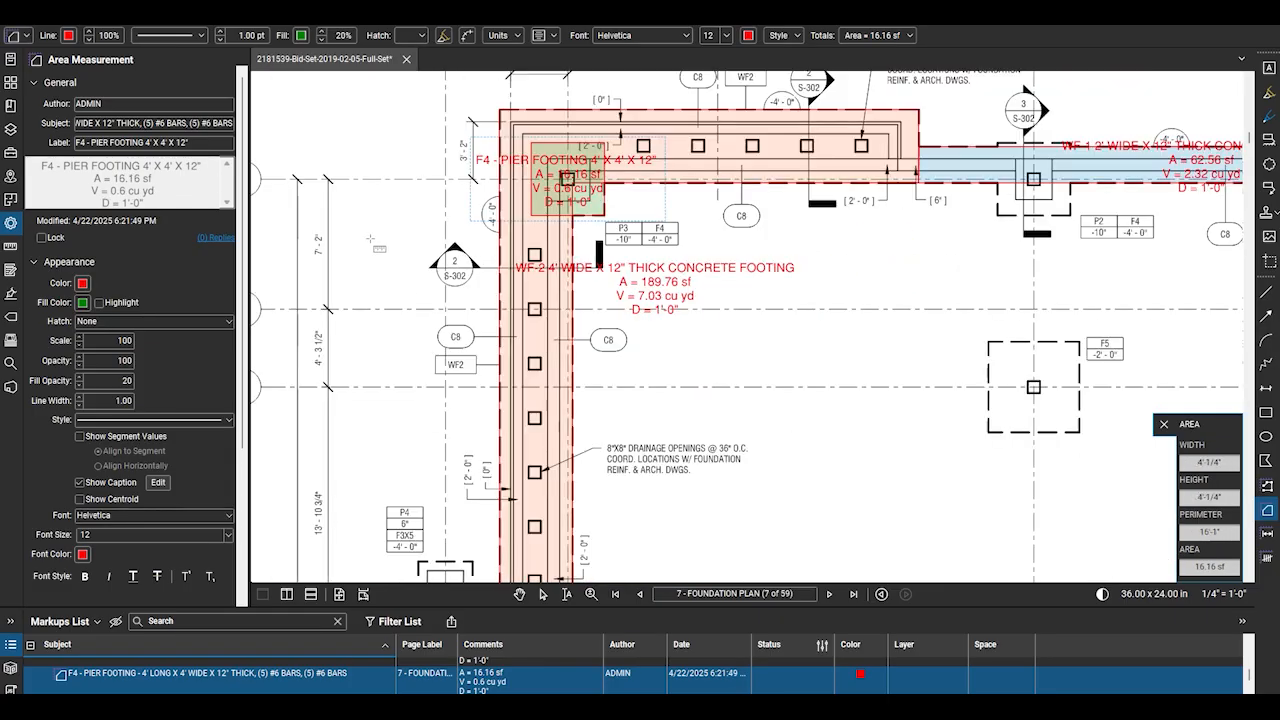
scroll(1078, 170, up, 2)
drag(1138, 162, 1066, 236)
scroll(608, 200, up, 1)
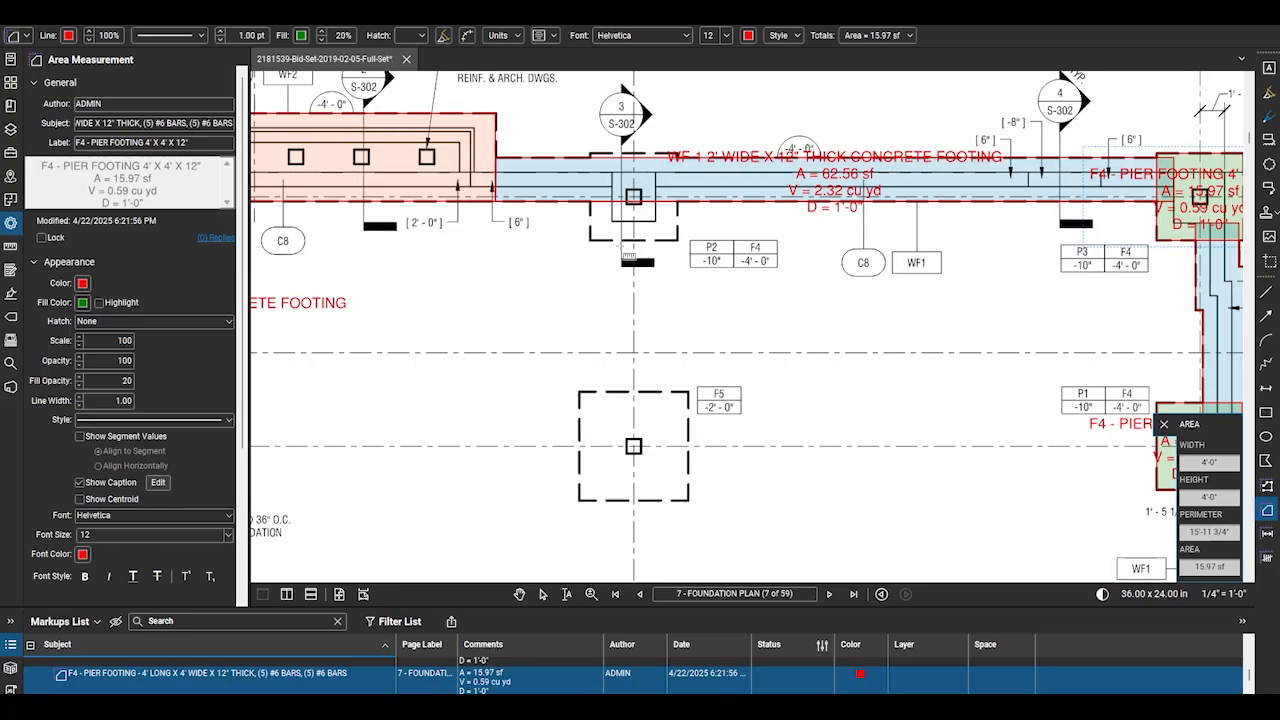
Measure the F4 footing at the P2 pier on grid A-4 as a rectangle about 4'-0" by 4'-0", and leave the Area tool
mouse_move(590, 154)
mouse_down()
mouse_move(676, 284)
mouse_move(678, 242)
mouse_up()
scroll(524, 151, down, 2)
scroll(828, 126, down, 2)
scroll(720, 155, down, 2)
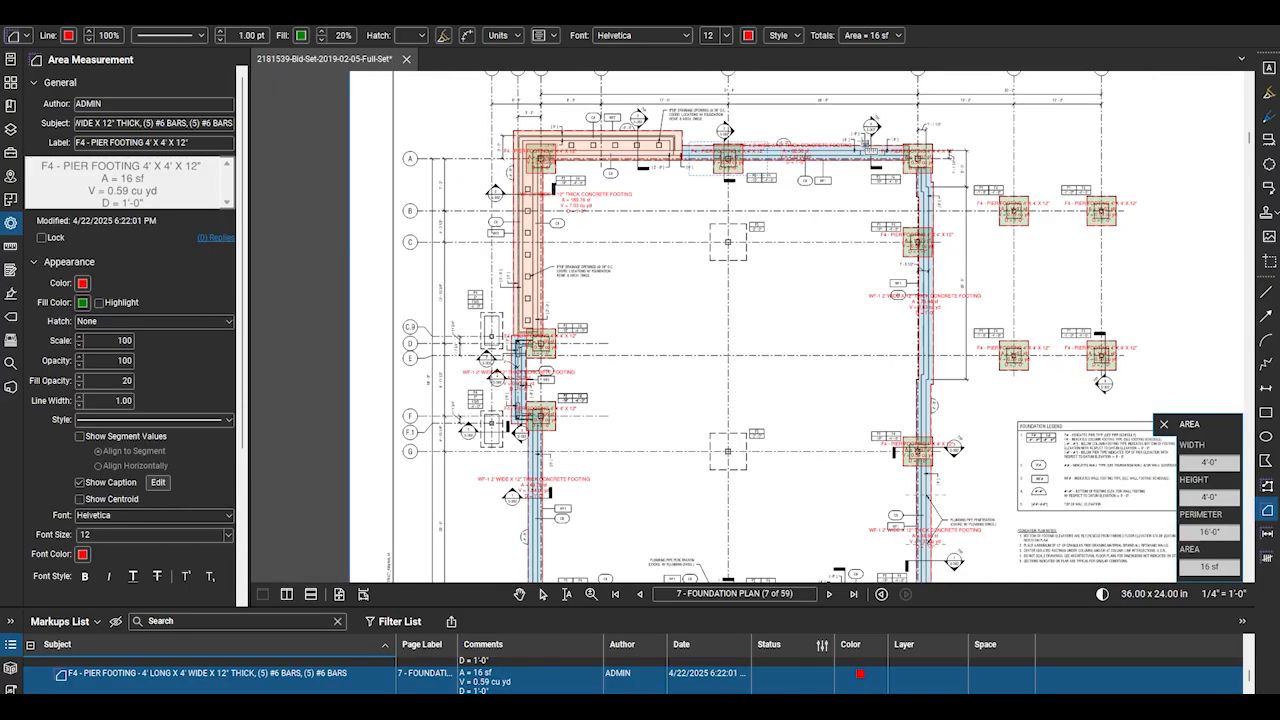
key(Escape)
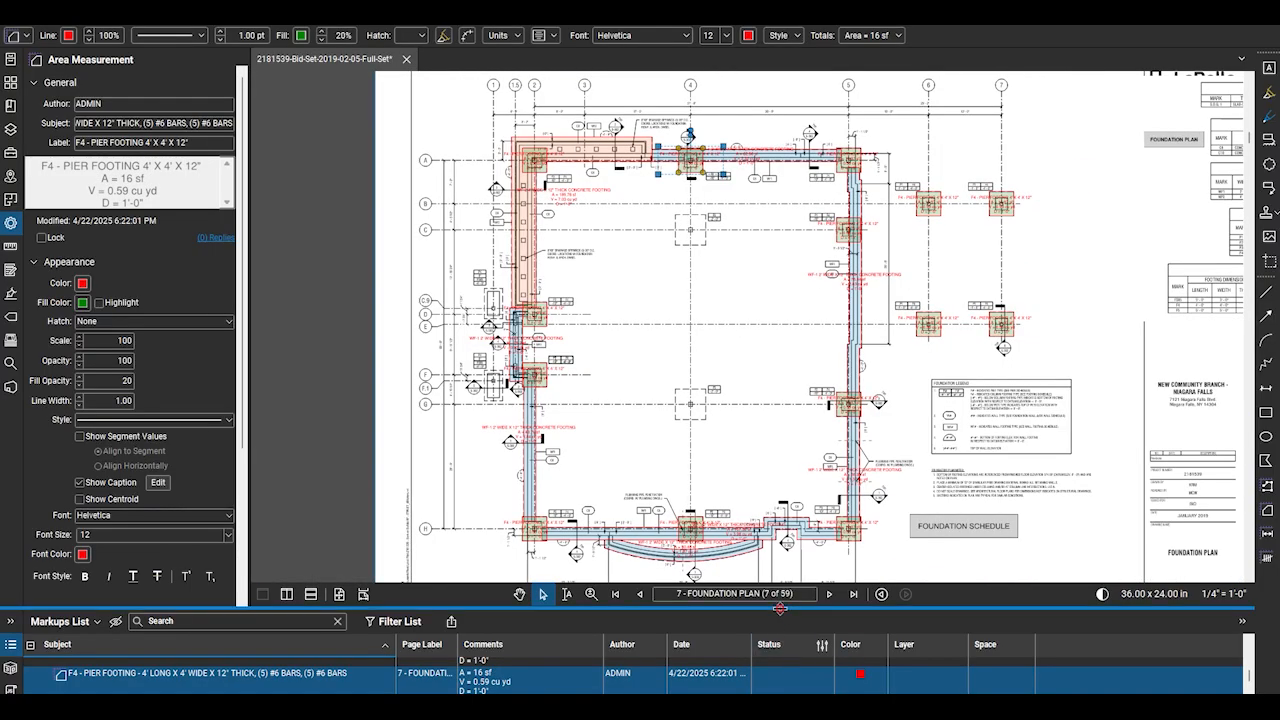
Assign all F4 pier footing measurements in the Markups List to a new layer named FOUNDATION CONCRETE - SPREAD FOOT
drag(776, 609, 800, 218)
scroll(430, 488, up, 2)
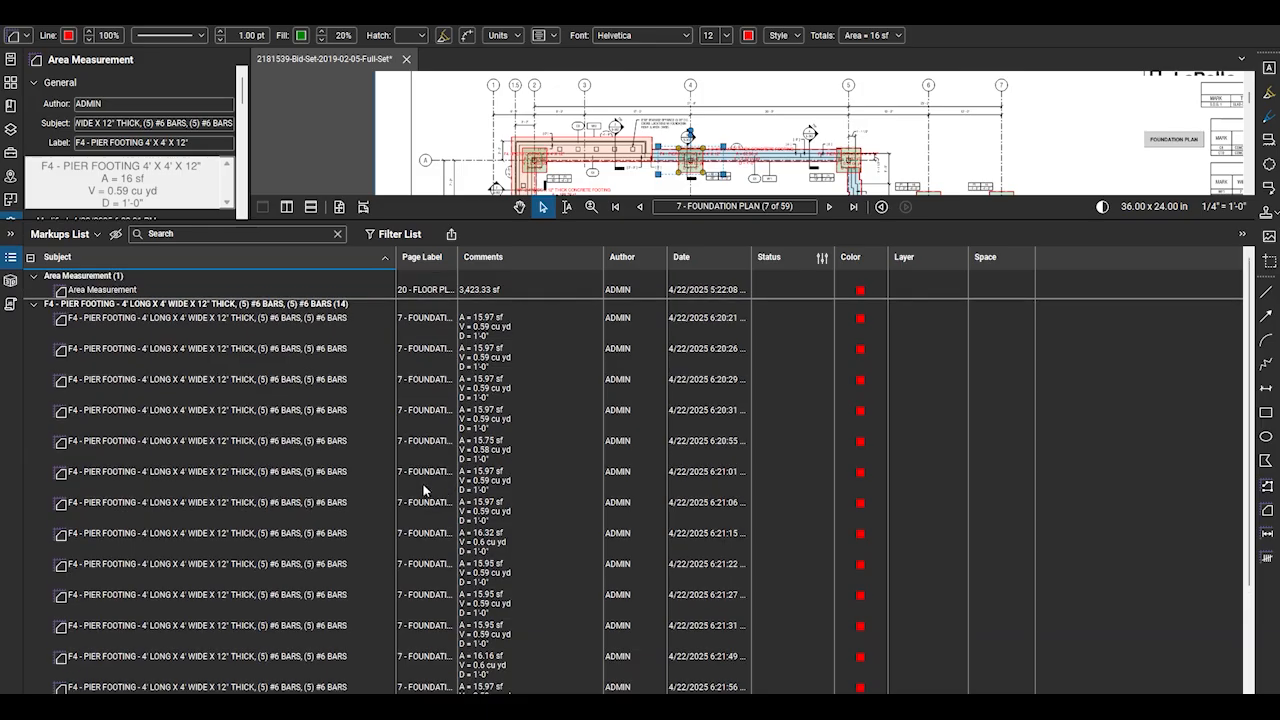
click(160, 321)
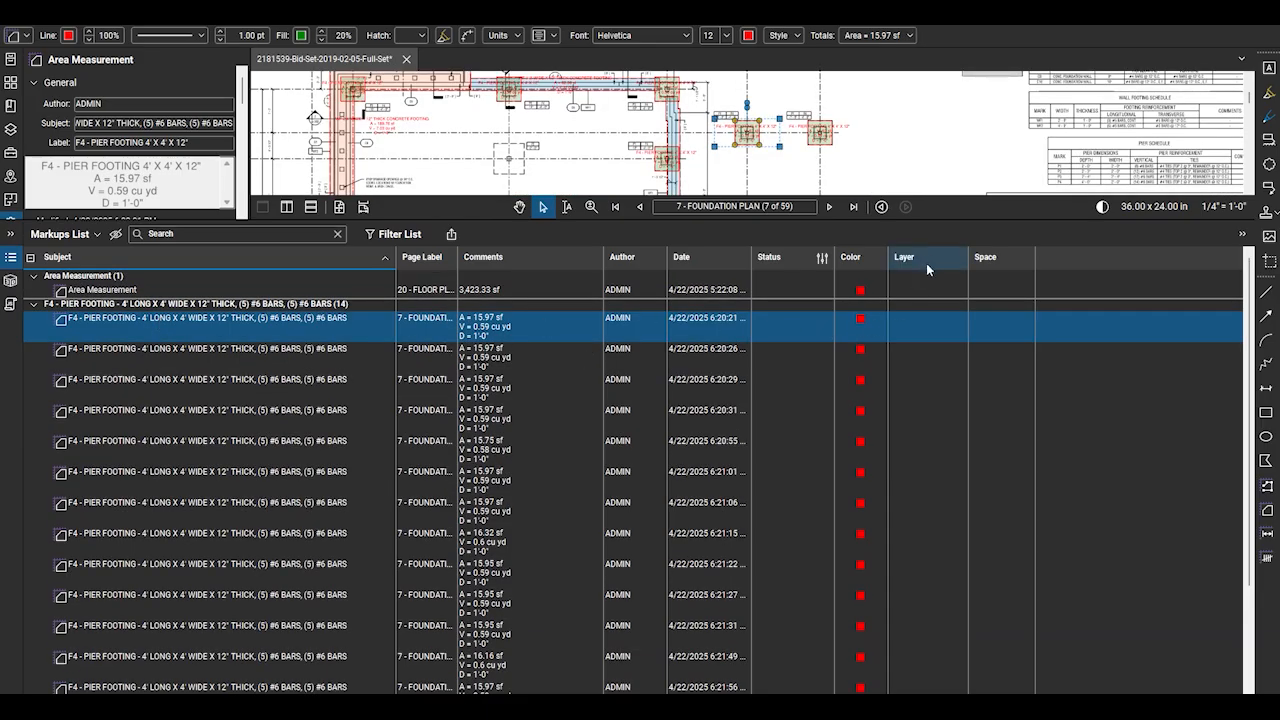
scroll(160, 585, down, 2)
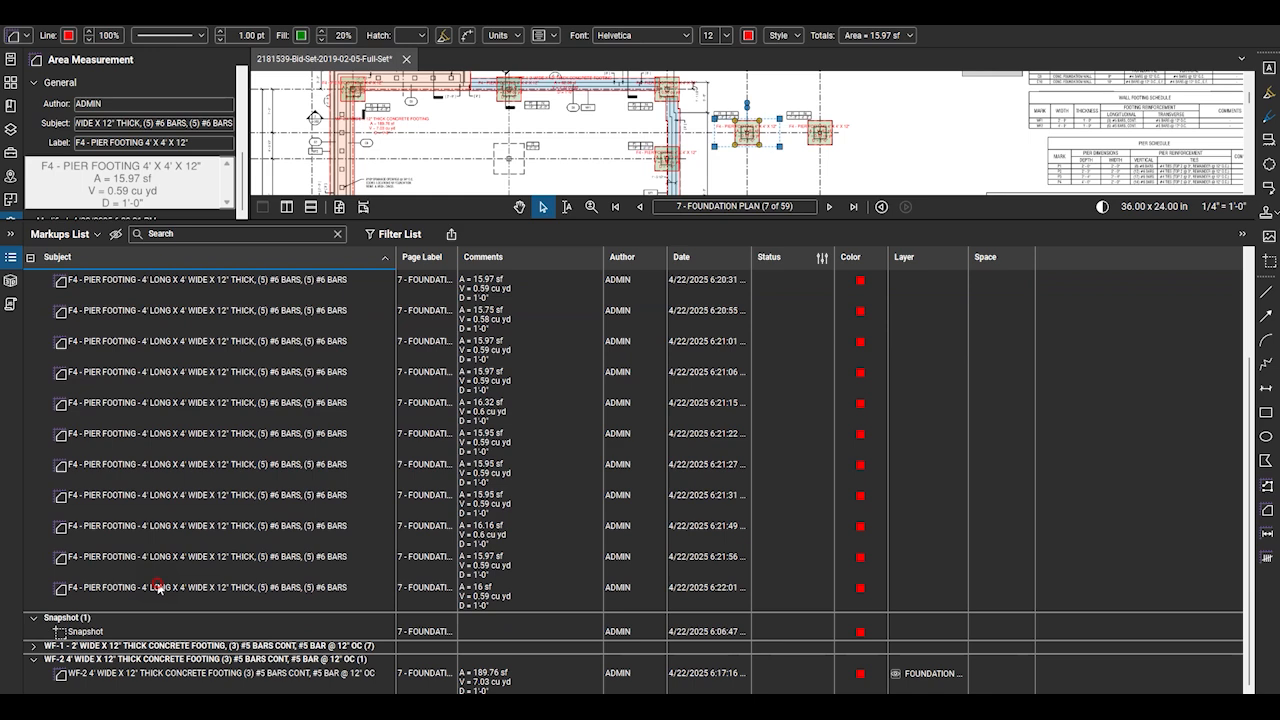
shift+click(409, 580)
scroll(315, 513, up, 2)
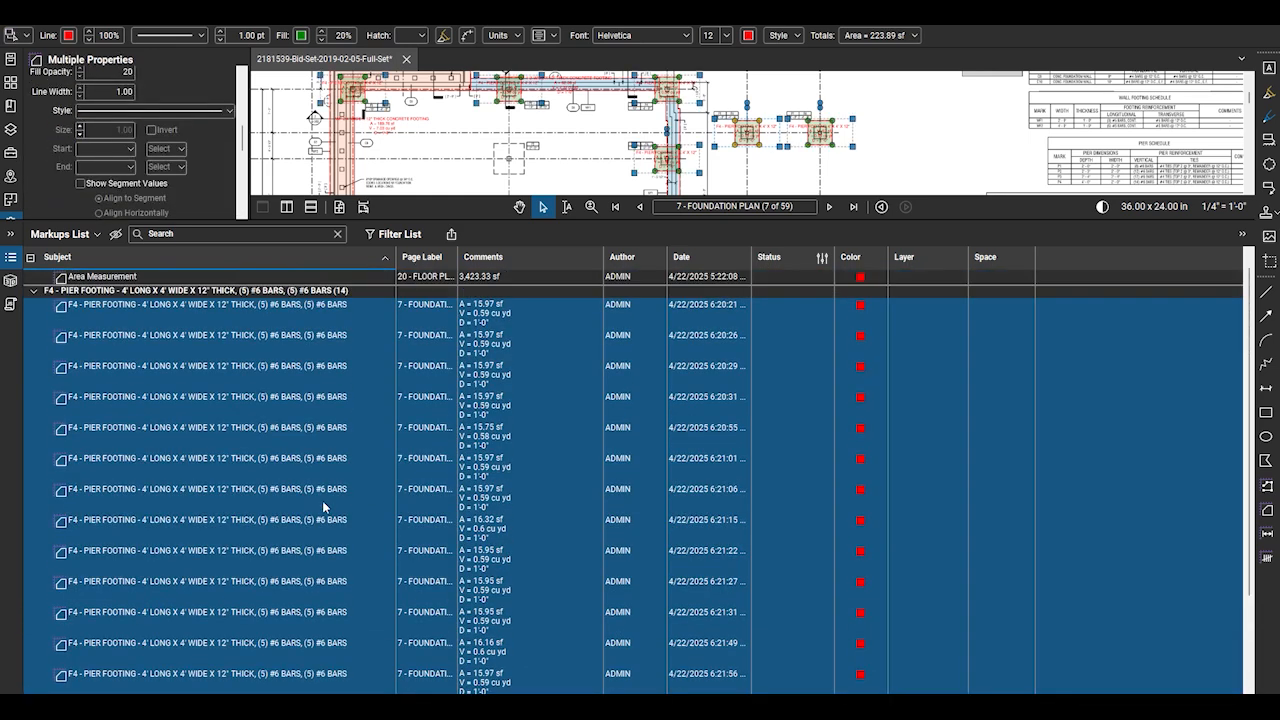
right_click(244, 327)
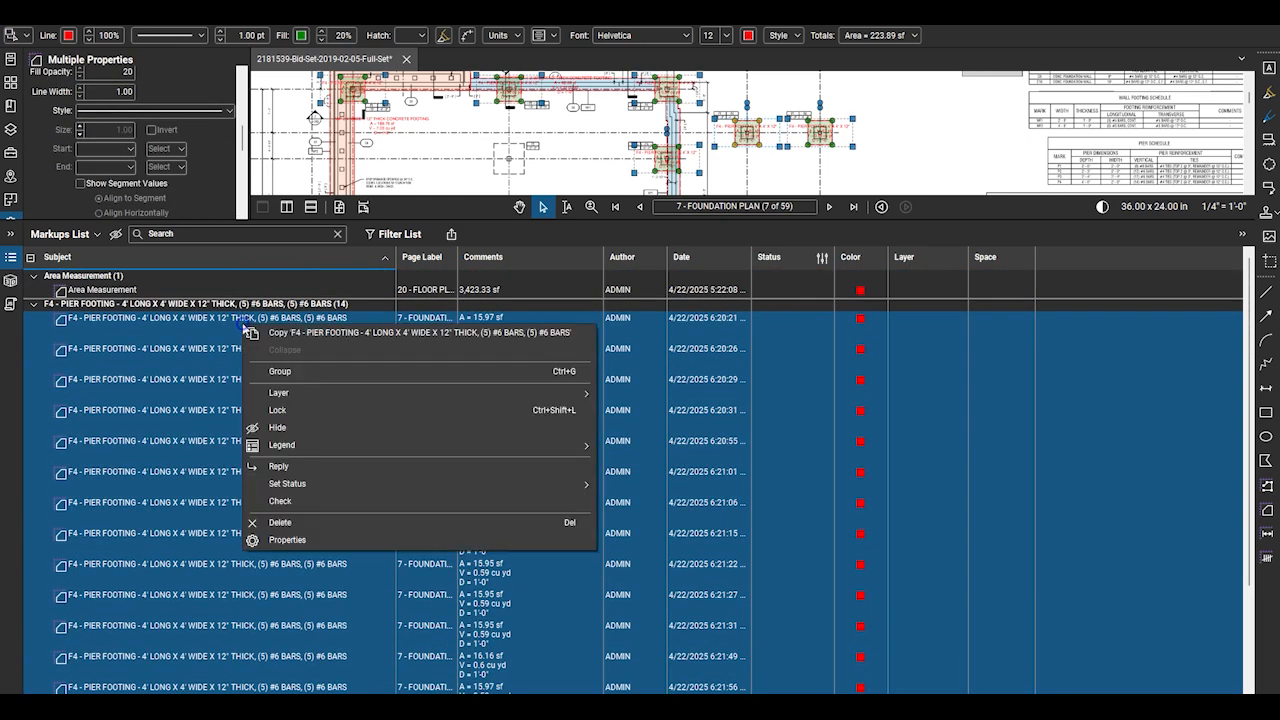
mouse_move(397, 393)
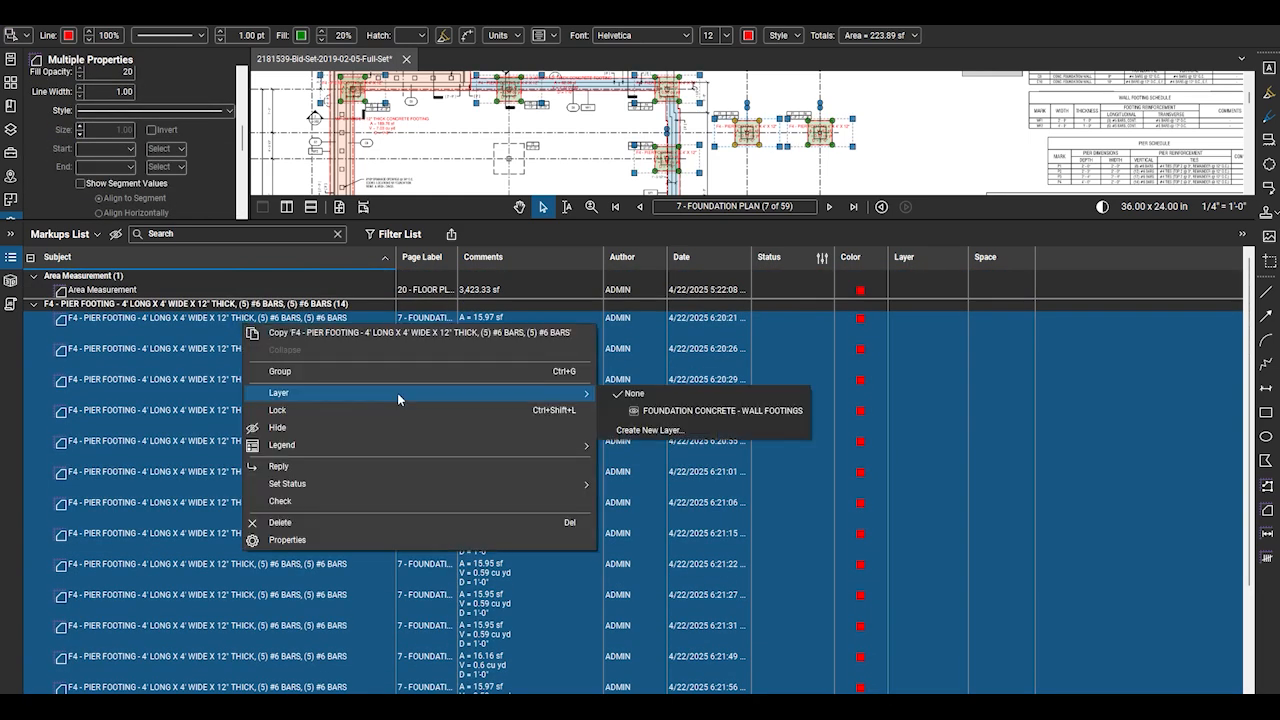
click(643, 431)
text(F)
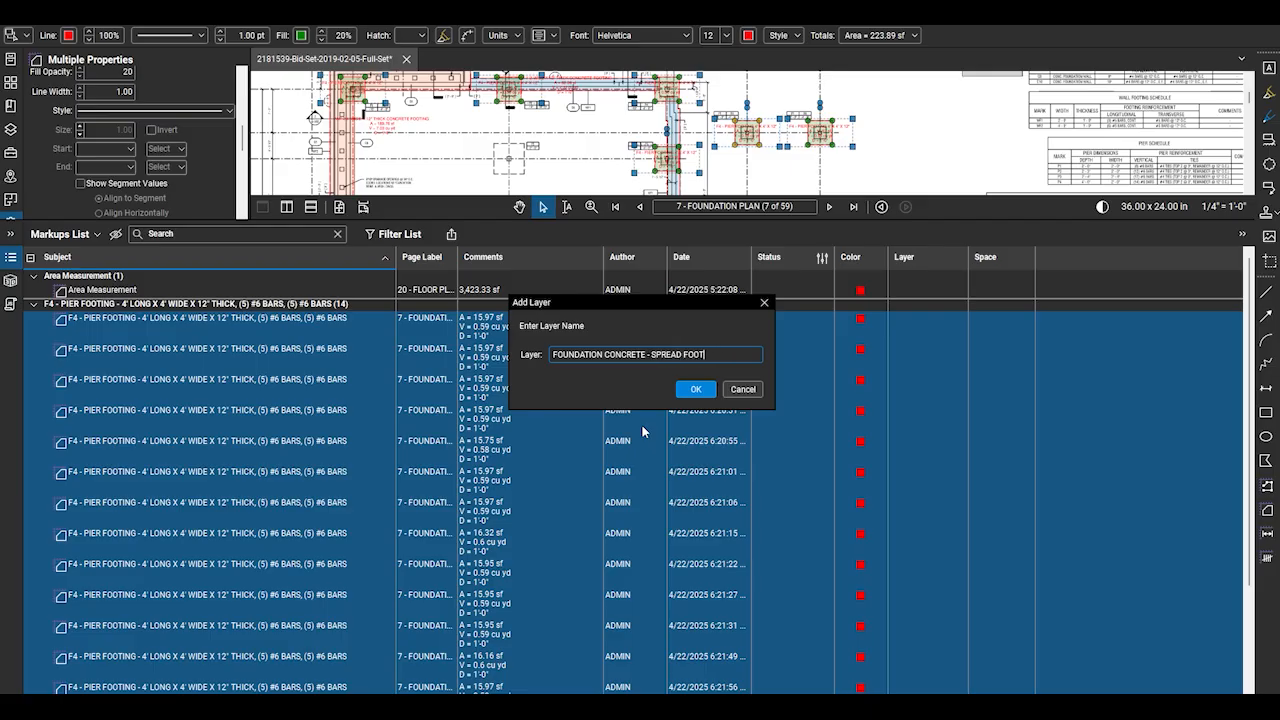
key(Return)
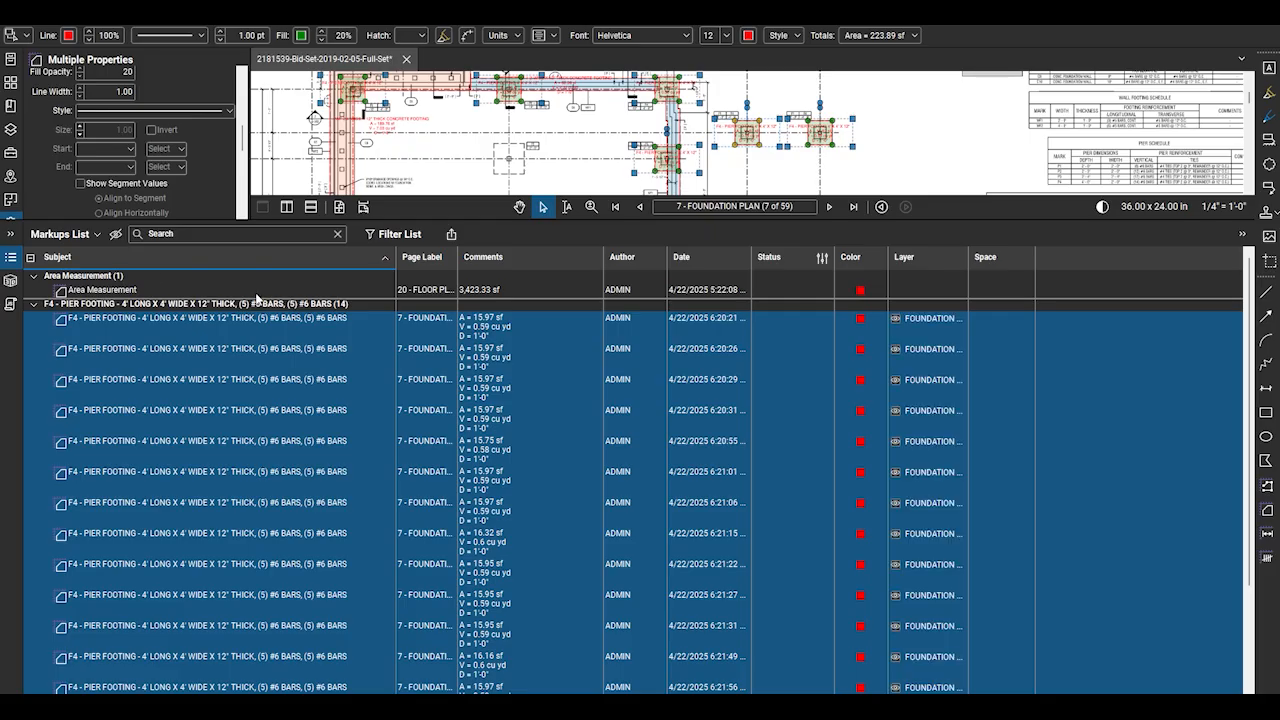
Collapse the F4, WF-2 and Snapshot groups in the Markups List, shrink the list and deselect the footing measurements
click(32, 305)
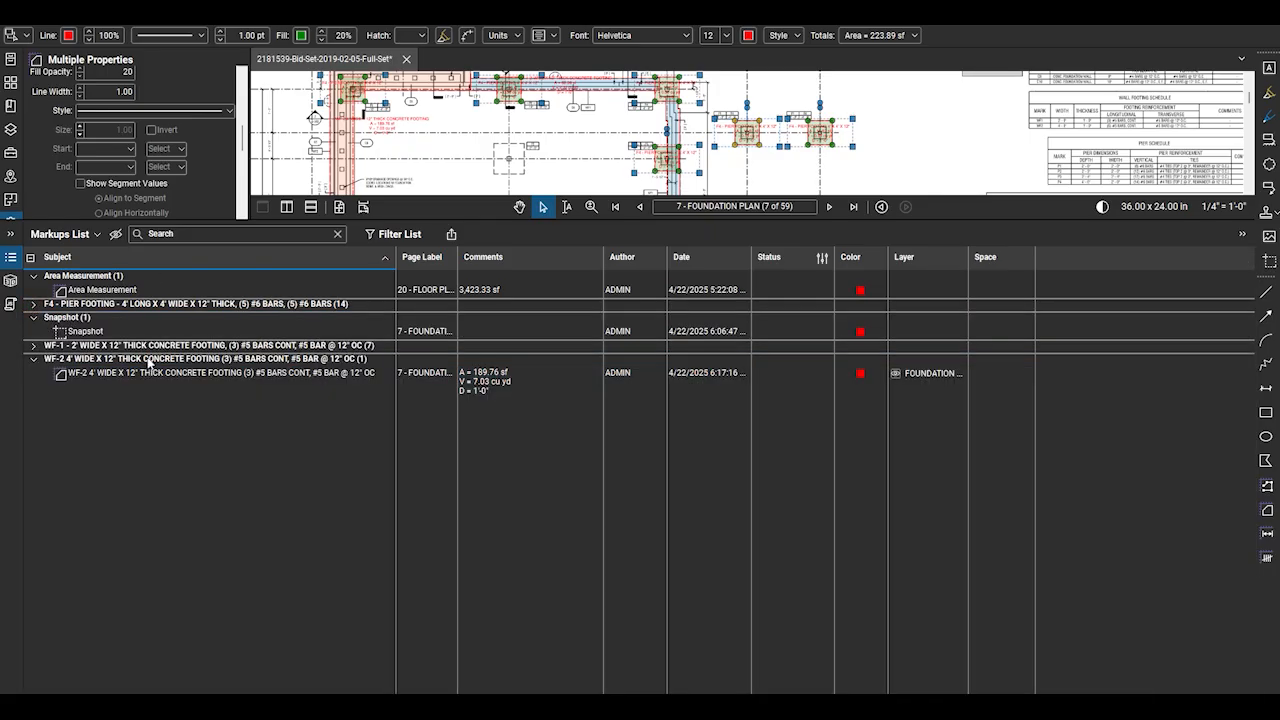
click(34, 359)
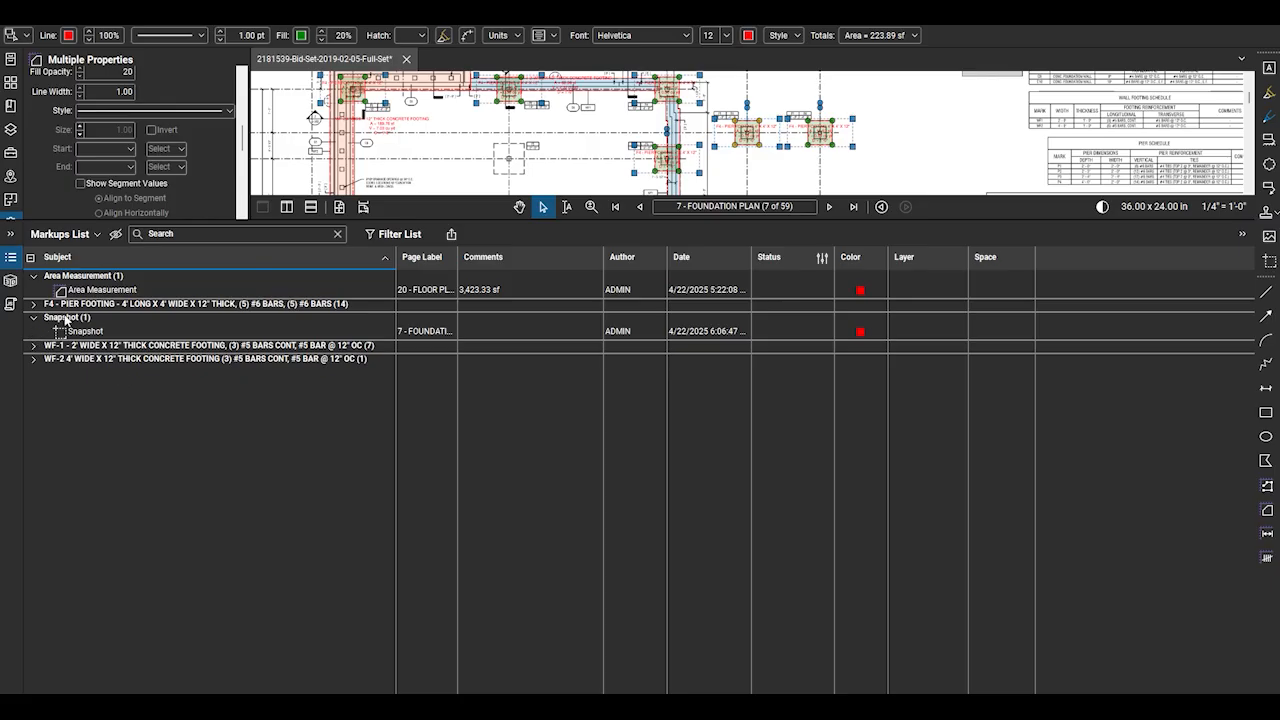
click(34, 318)
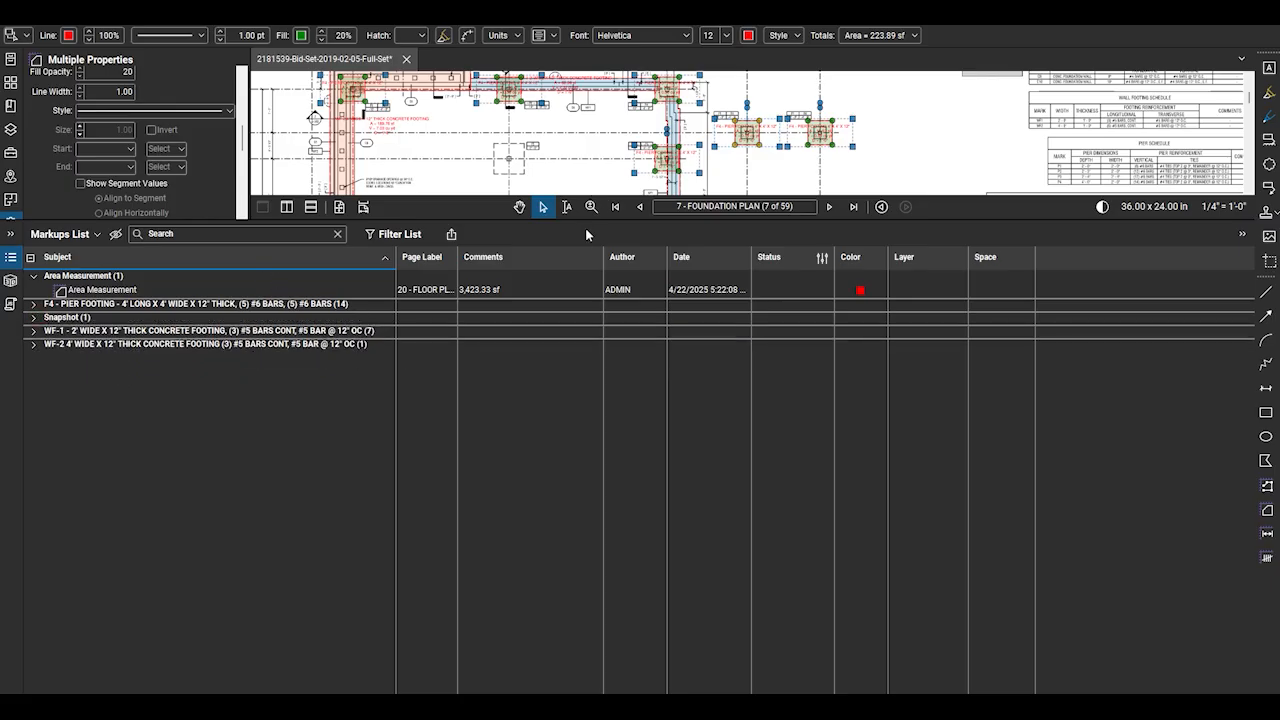
mouse_move(598, 221)
mouse_down()
mouse_move(570, 540)
mouse_move(548, 637)
mouse_up()
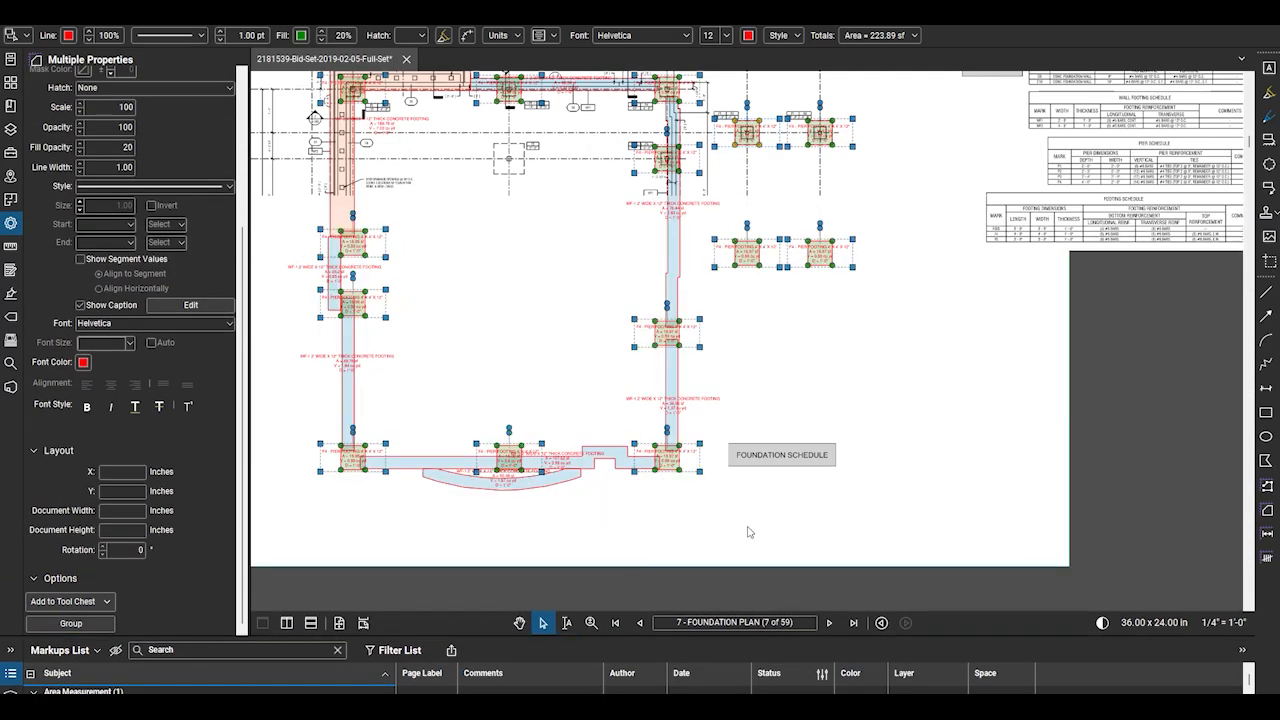
scroll(750, 533, down, 3)
key(Escape)
Start a new area measurement with the subject "W5 - PIER FOOTING - 5' X 5' X 12" THICK, (6)#6 BARS EACH WAY" per the footing schedule
scroll(755, 415, up, 6)
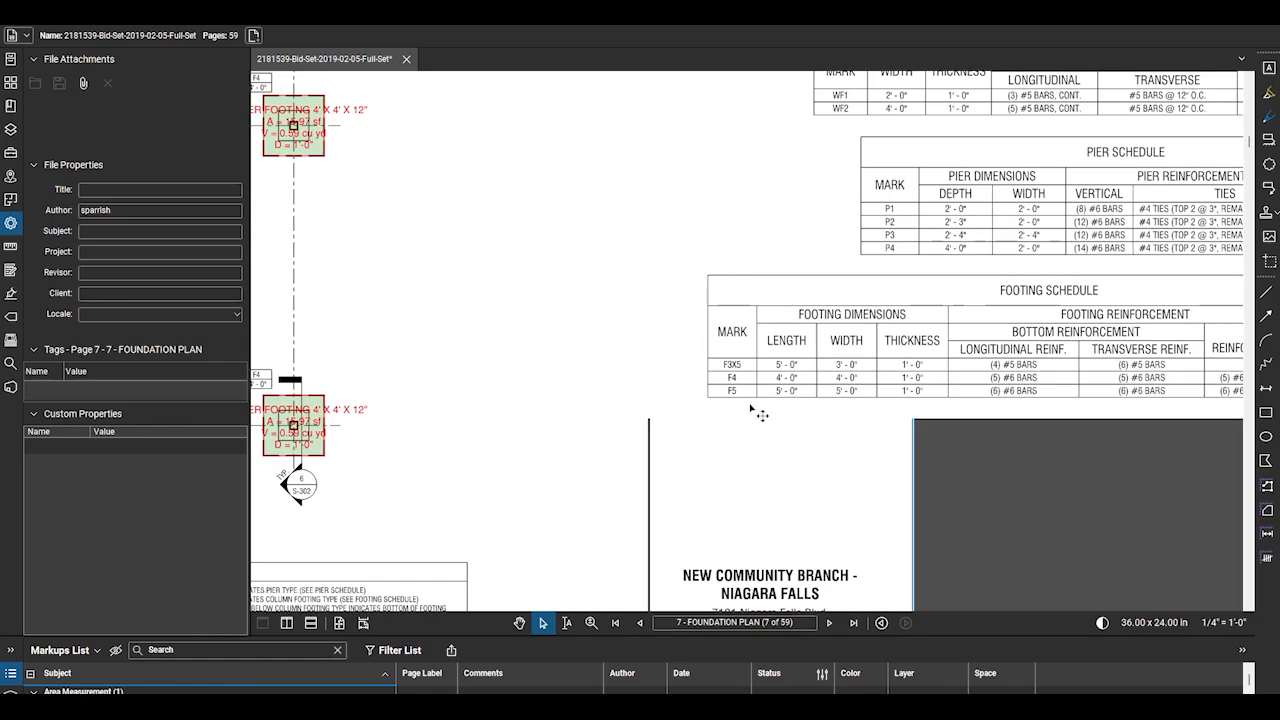
scroll(1088, 376, down, 4)
scroll(335, 290, up, 3)
scroll(350, 345, down, 4)
scroll(900, 305, up, 7)
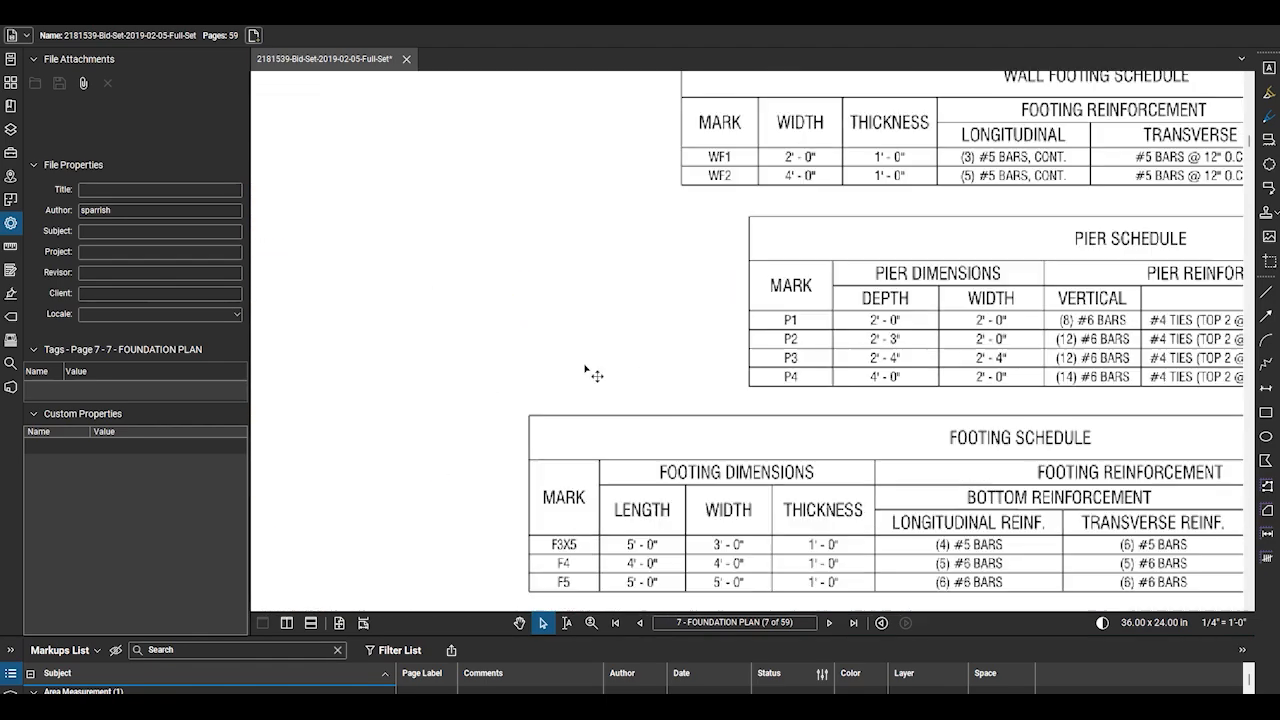
click(10, 246)
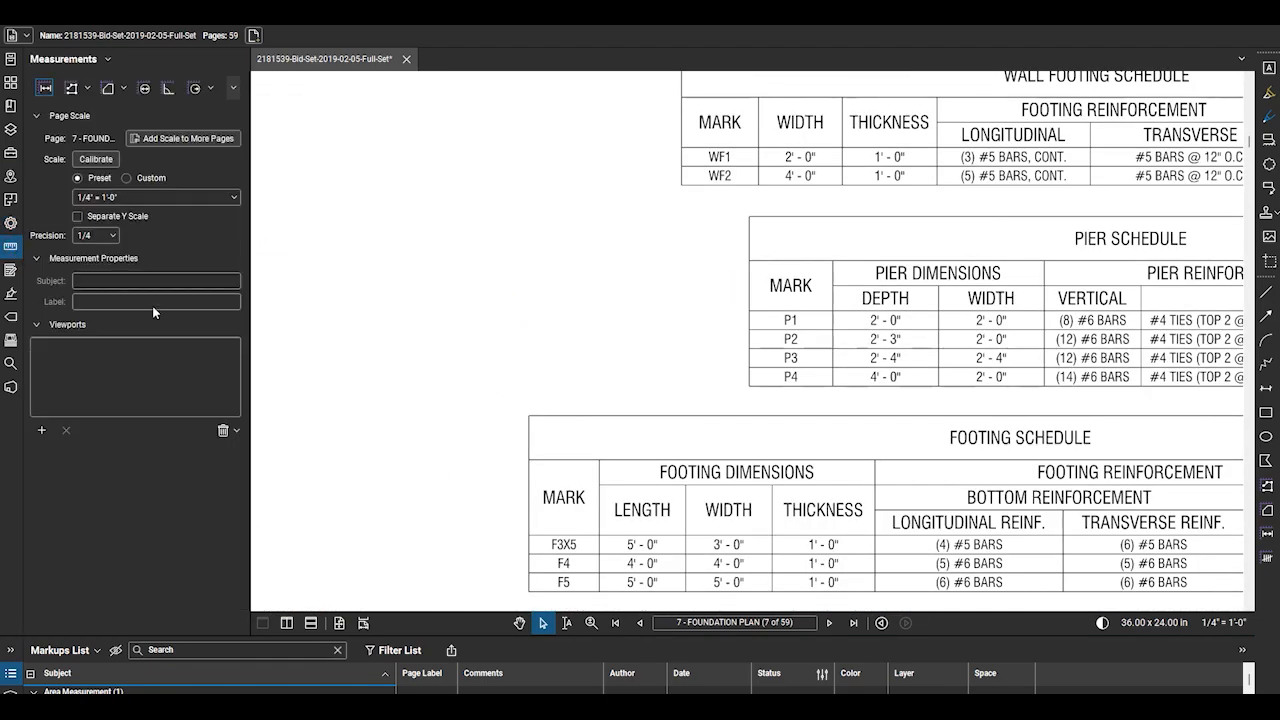
click(107, 88)
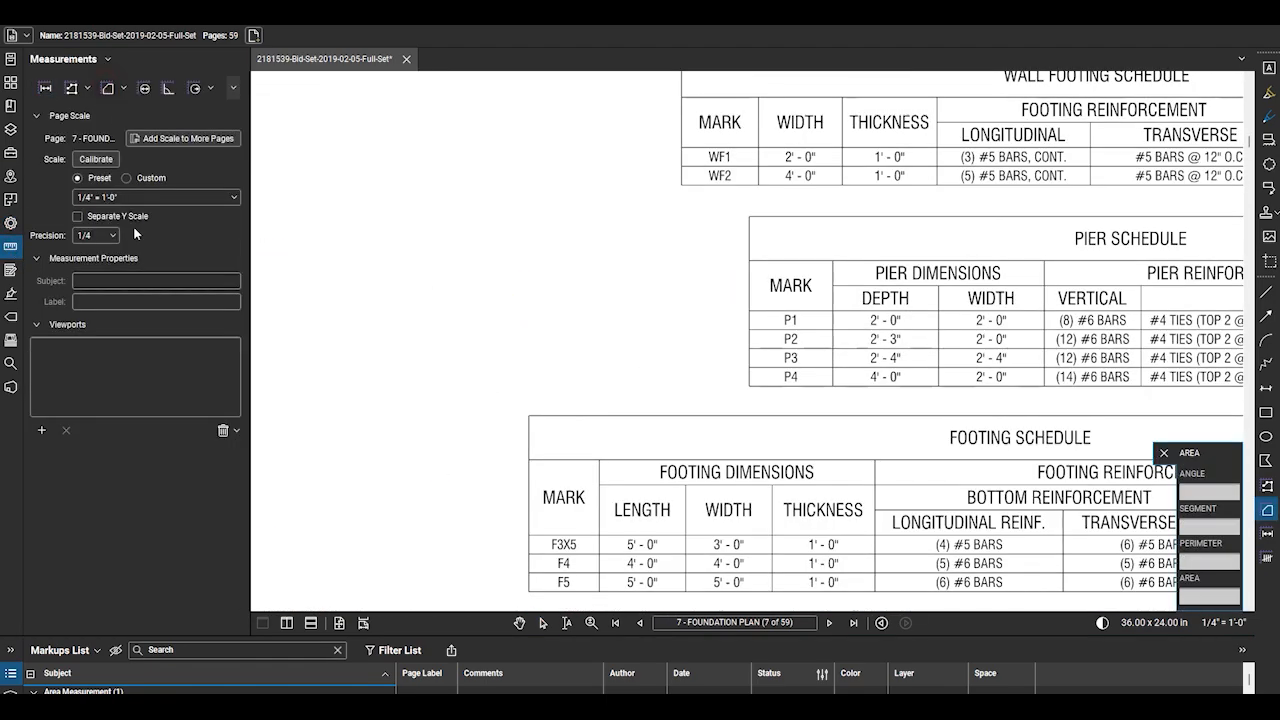
click(210, 285)
key(ctrl+a)
text(W5 -)
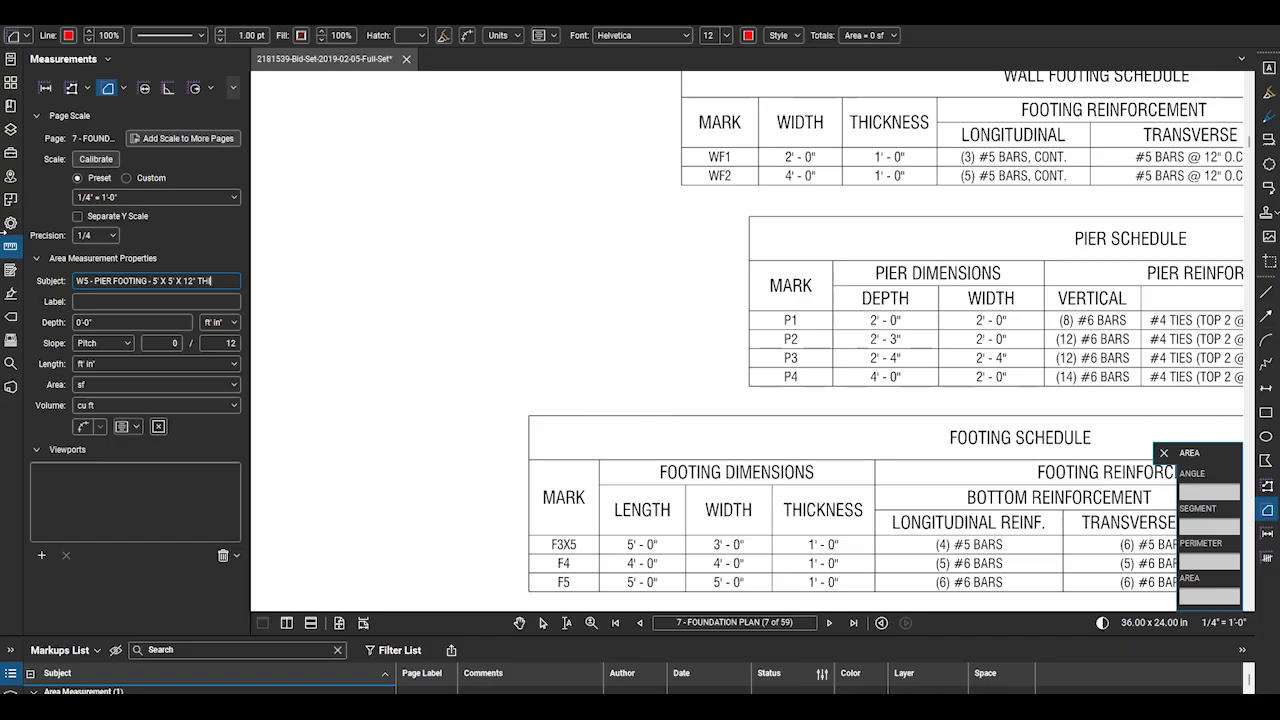
text(PIER FOOTING - 5' X 5' X 12" THICK, (6)#6 BARS)
text( EACH WAY)
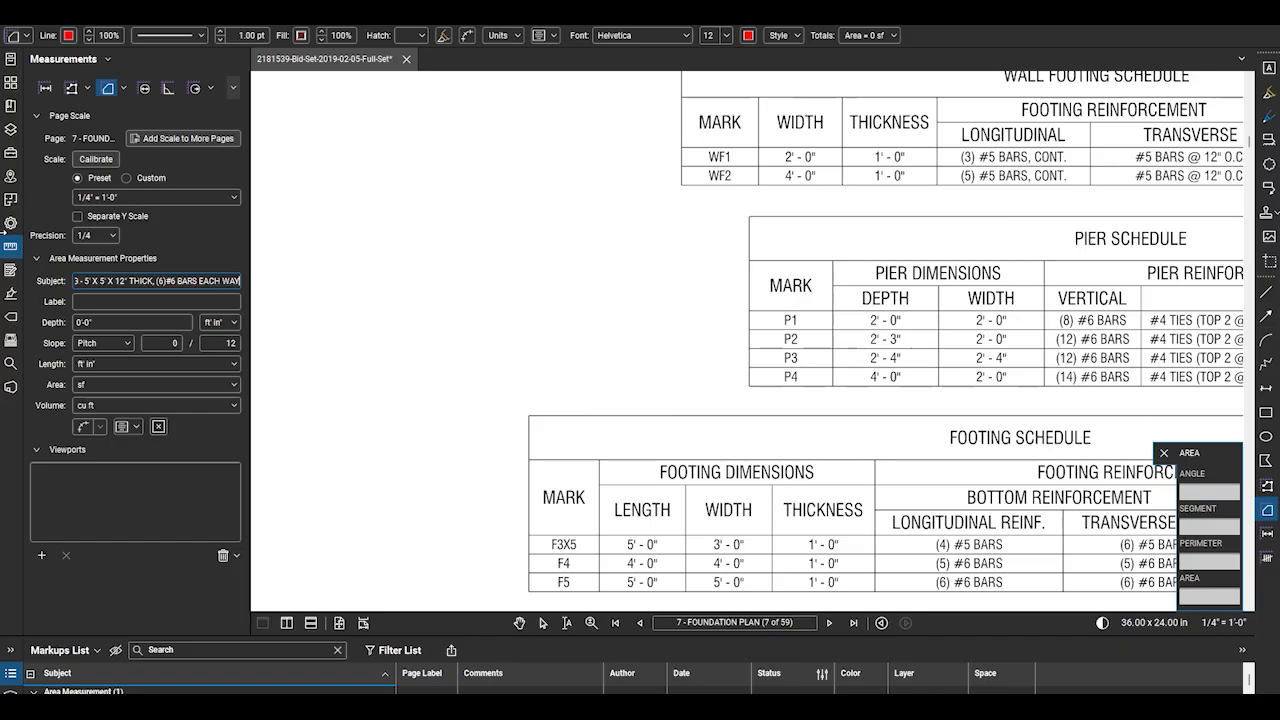
Label the new area measurement "F5 - PIER FOOTING 5' X 5' X 12""
scroll(487, 303, down, 2)
click(159, 307)
text(F5 -)
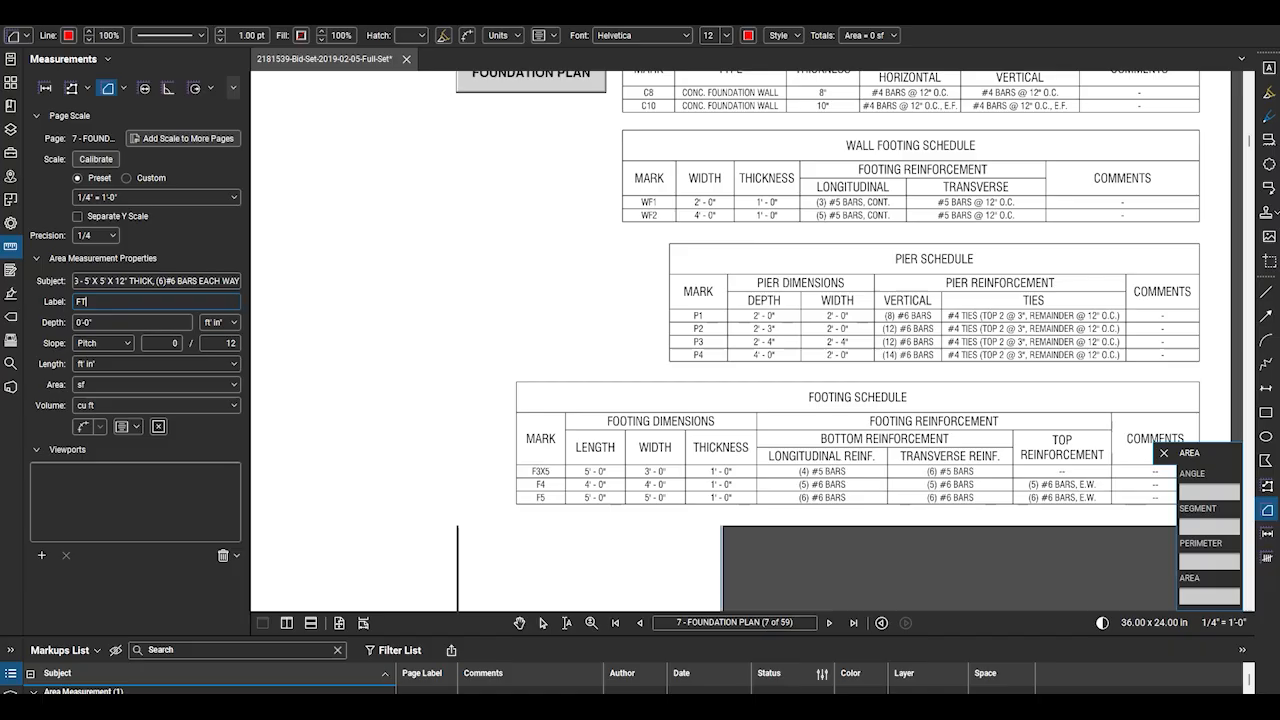
text( PIER FOOTING 5' X 5' X 12")
Set the F5 measurement's depth to 1'-0" and volume unit to cu yd, and include volume and depth in its caption
drag(150, 323, 4, 332)
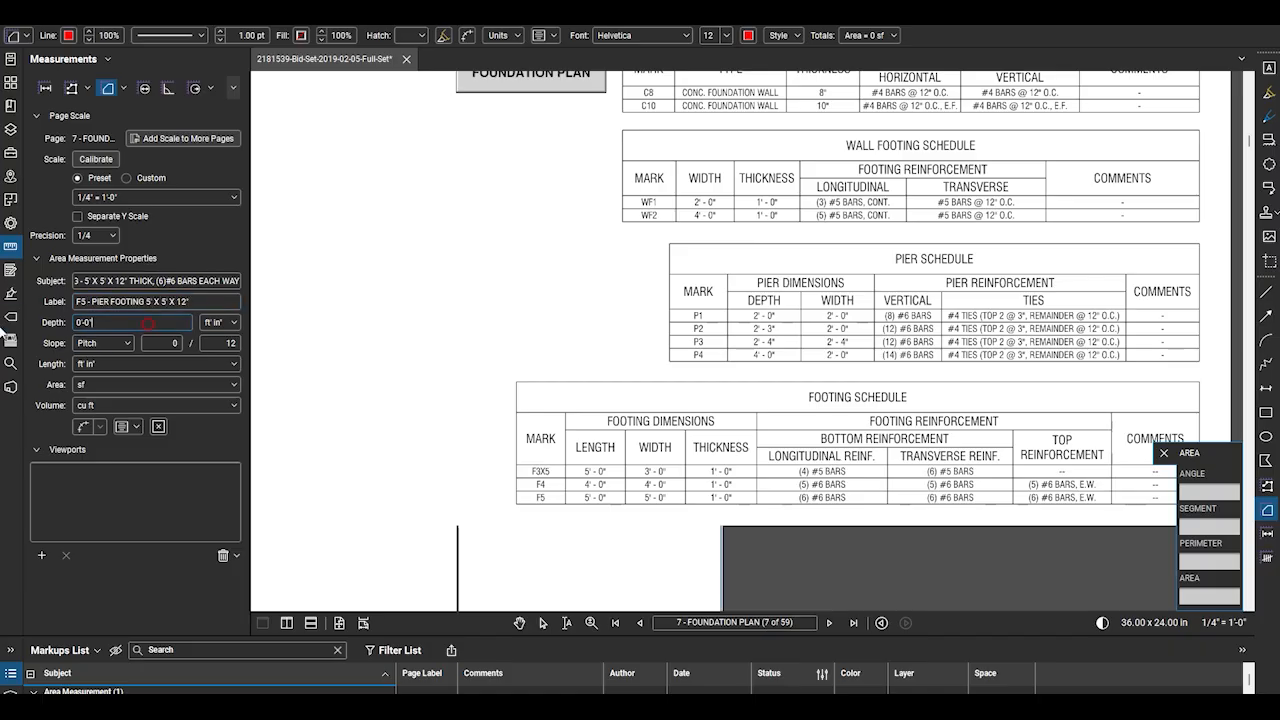
text(1')
click(114, 408)
click(117, 461)
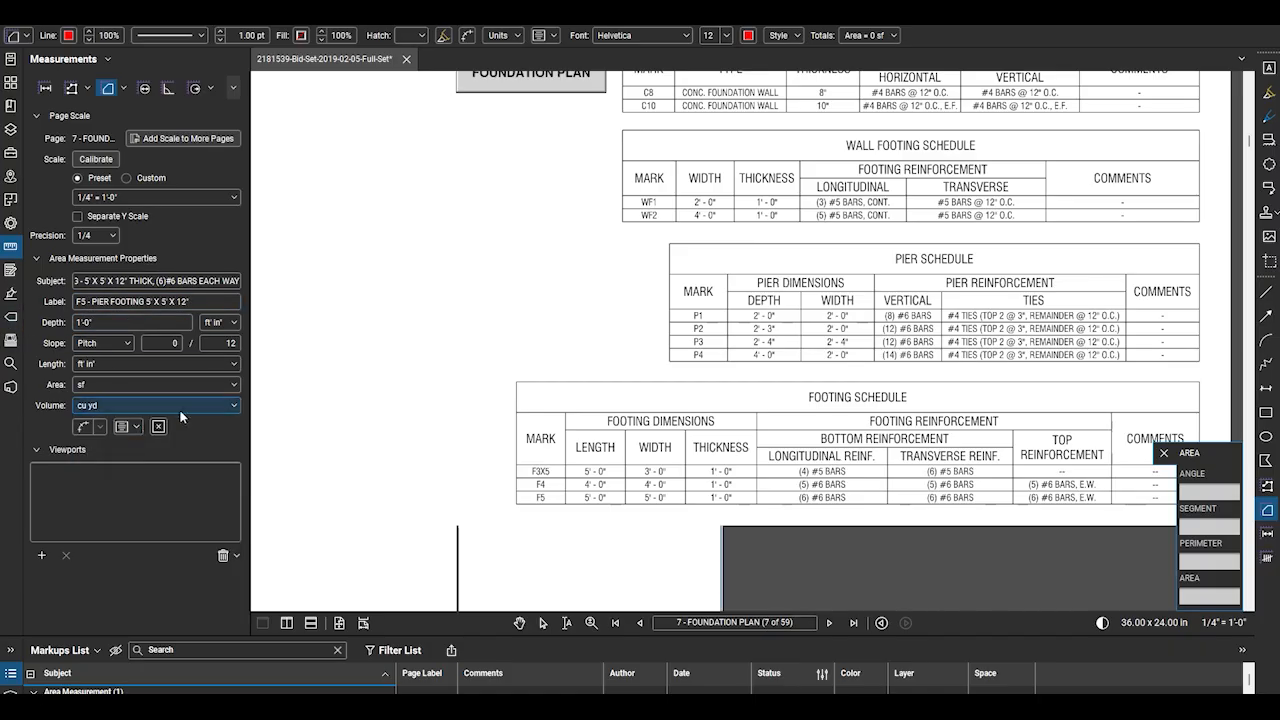
click(137, 427)
Give the F5 area measurement a purple fill with 20 fill opacity
click(11, 223)
click(82, 303)
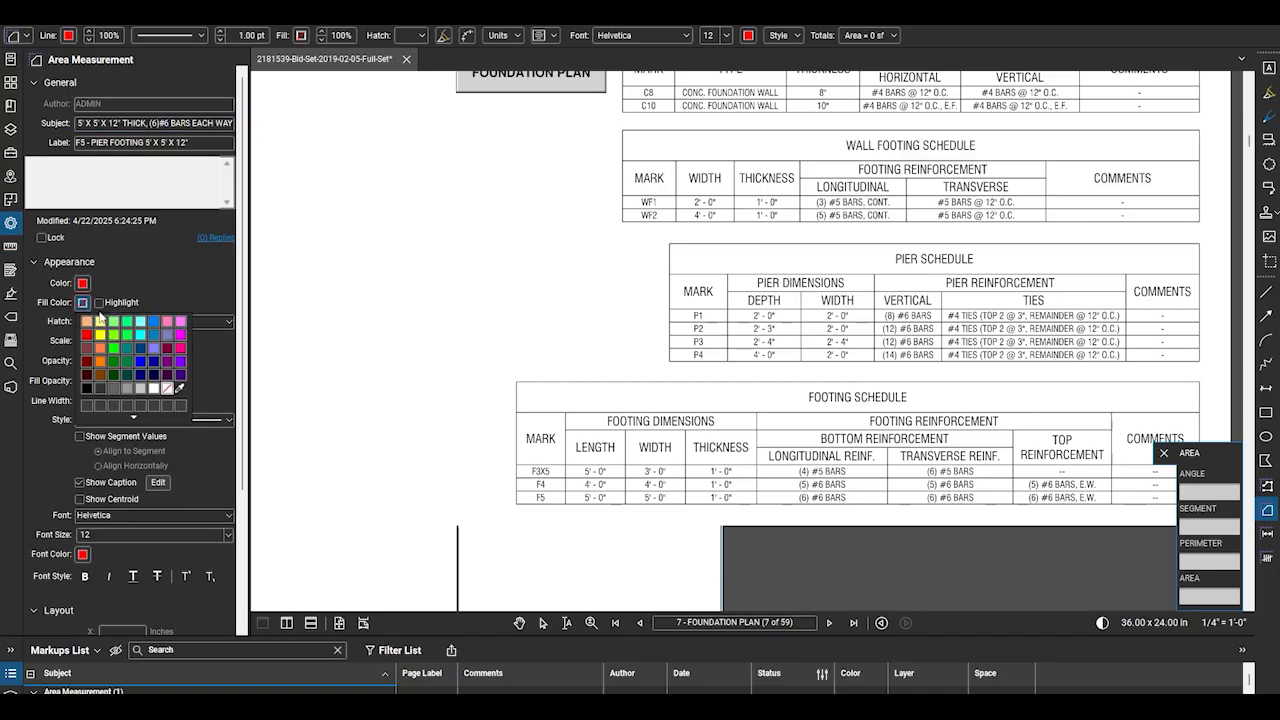
click(168, 363)
drag(114, 381, 187, 386)
text(20)
key(Return)
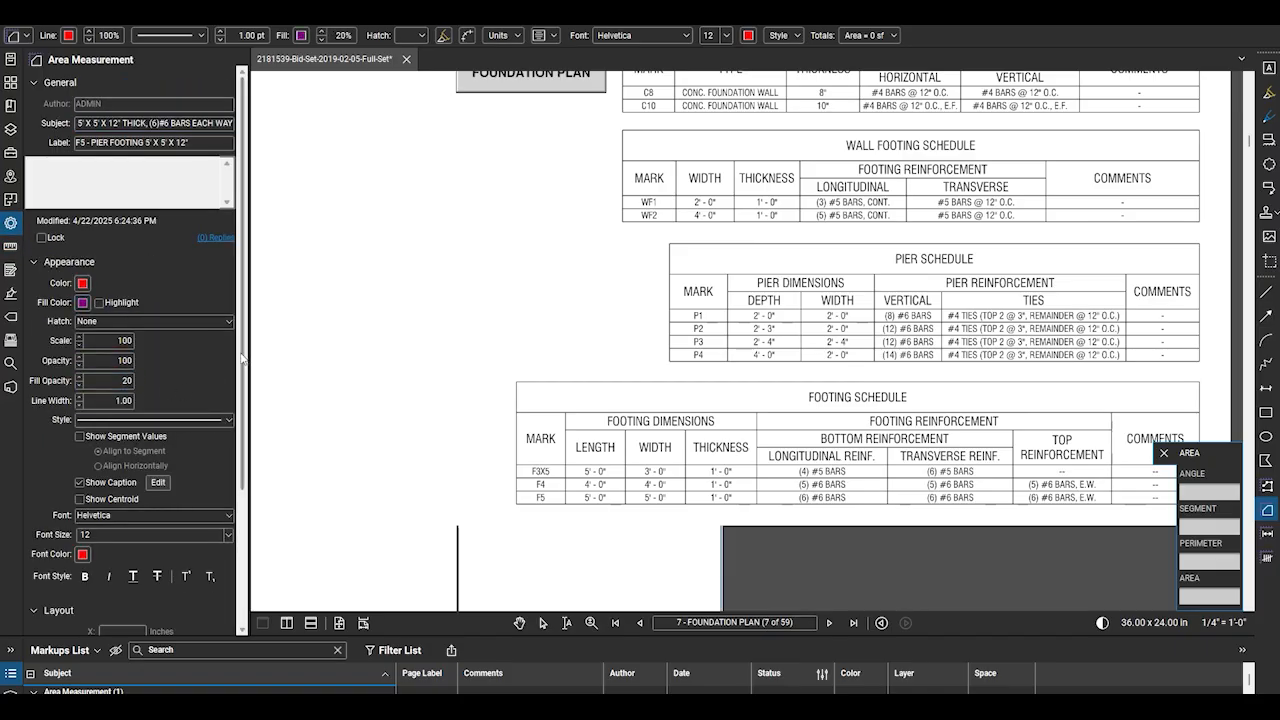
Measure the two isolated F5 footings at grids C-4 and G-4 as rectangular areas about 5'-0" by 5'-0"
scroll(882, 386, down, 7)
scroll(495, 345, up, 6)
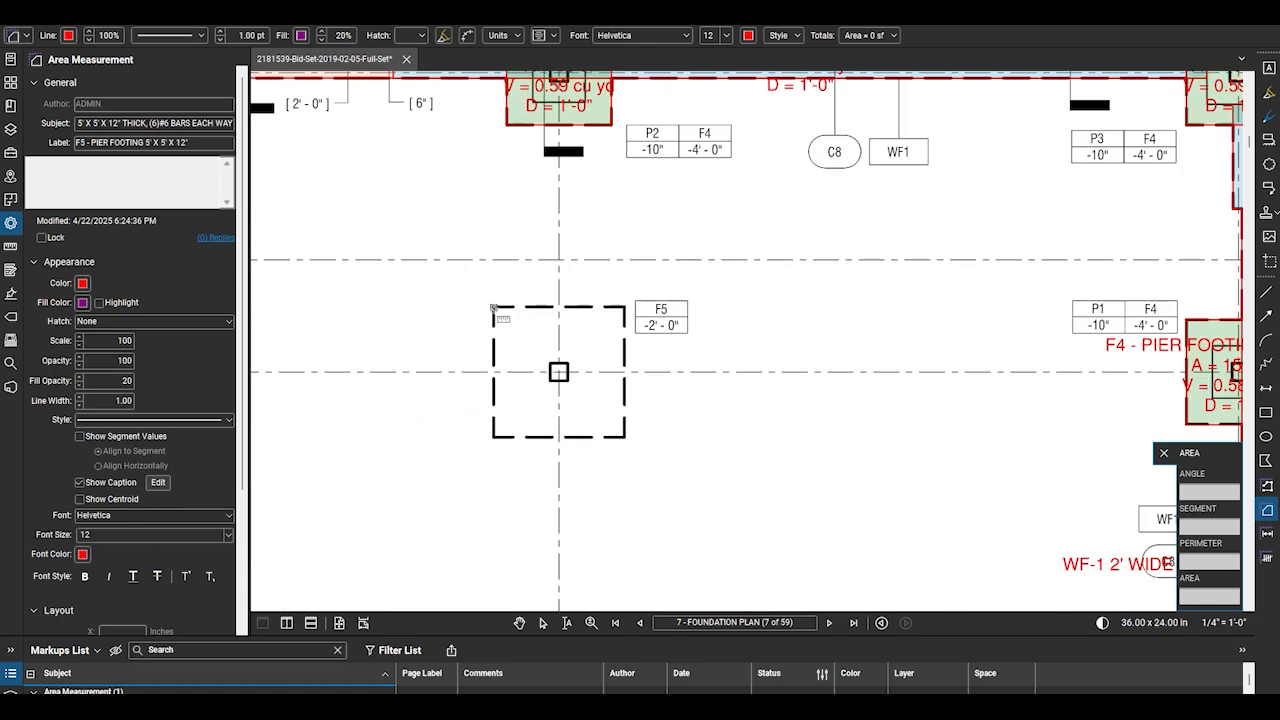
mouse_move(493, 307)
mouse_down()
mouse_move(647, 453)
mouse_move(625, 437)
mouse_up()
scroll(625, 437, down, 5)
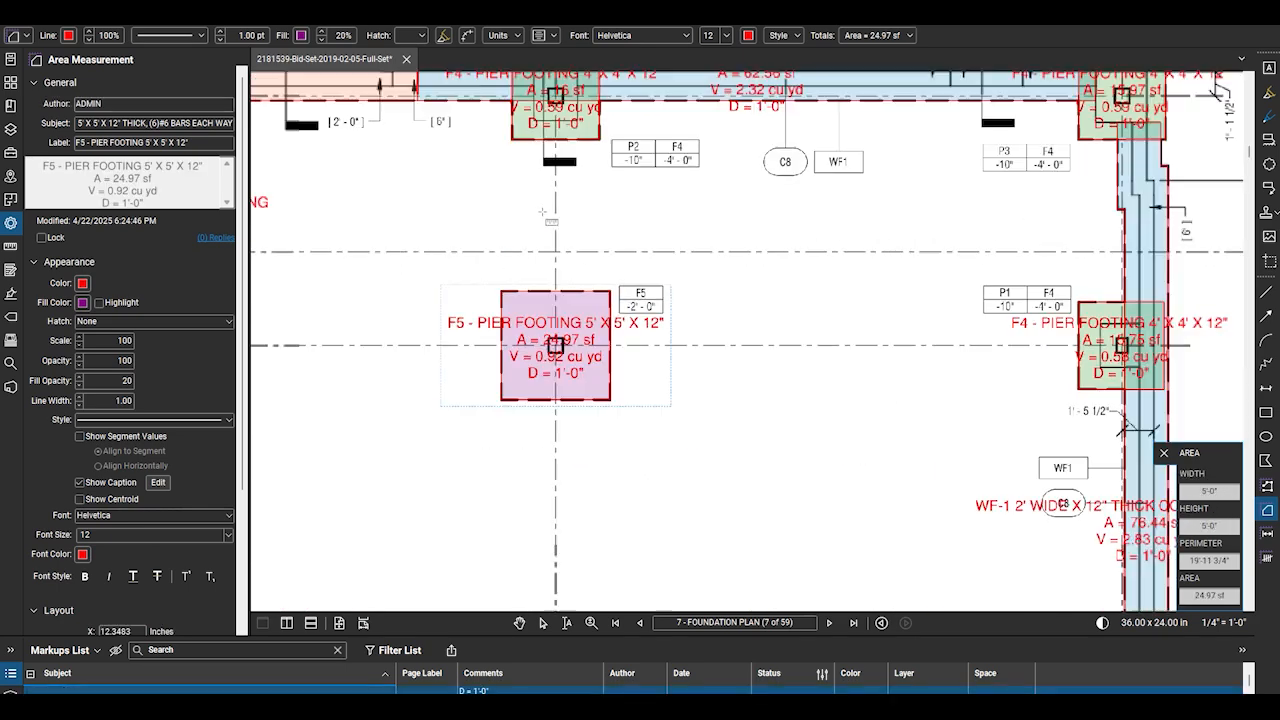
scroll(860, 115, down, 3)
scroll(617, 382, up, 4)
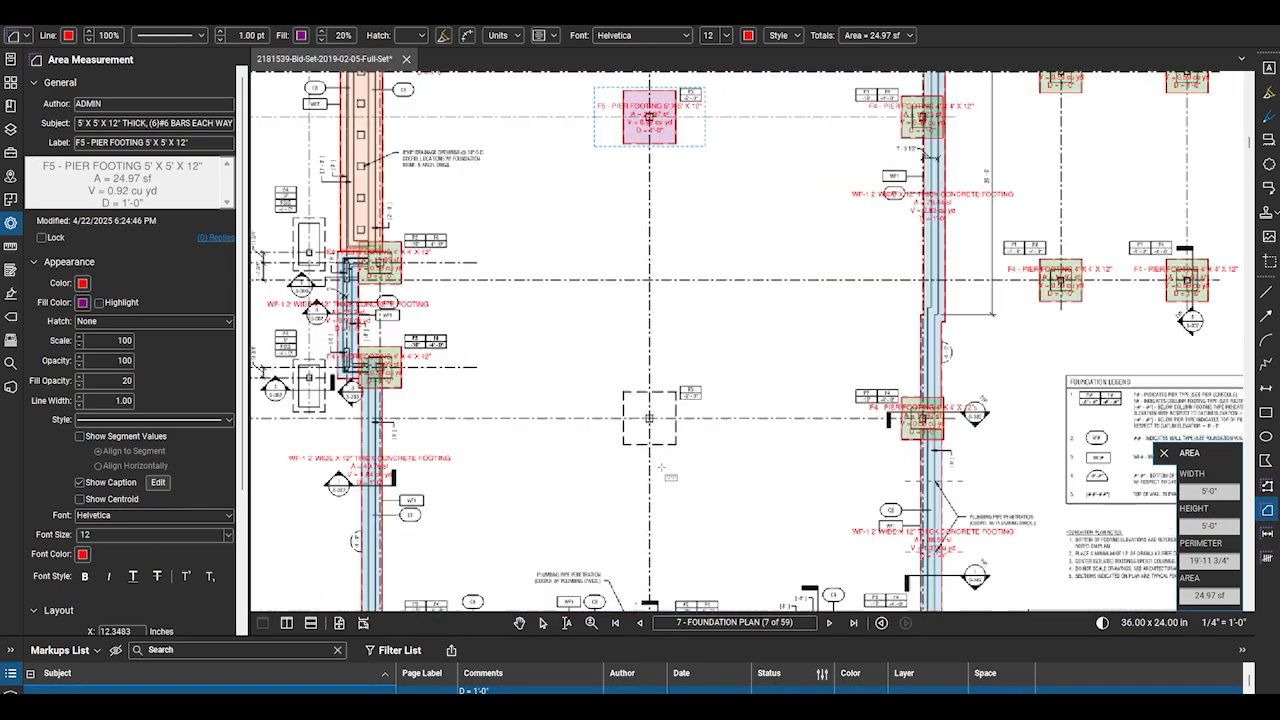
drag(617, 382, 683, 444)
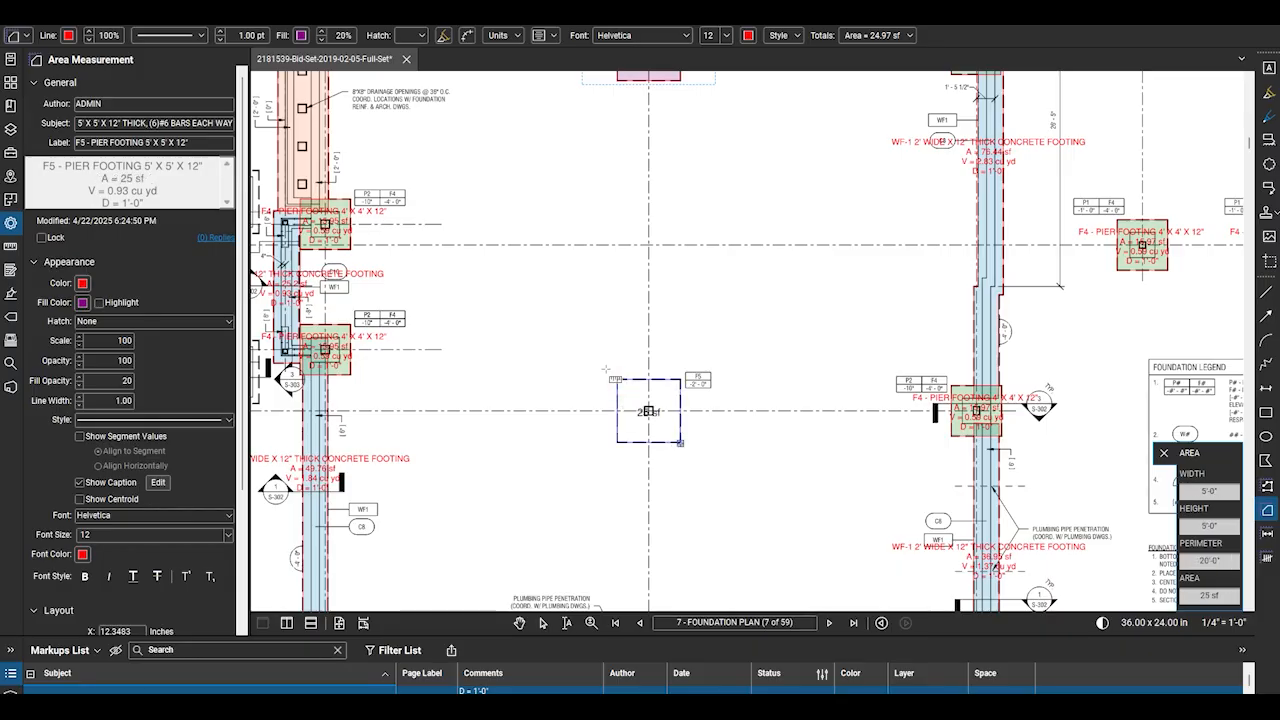
Assign both F5 pier footing measurements to the FOUNDATION CONCRETE - SPREAD FOOTINGS layer
scroll(683, 444, down, 3)
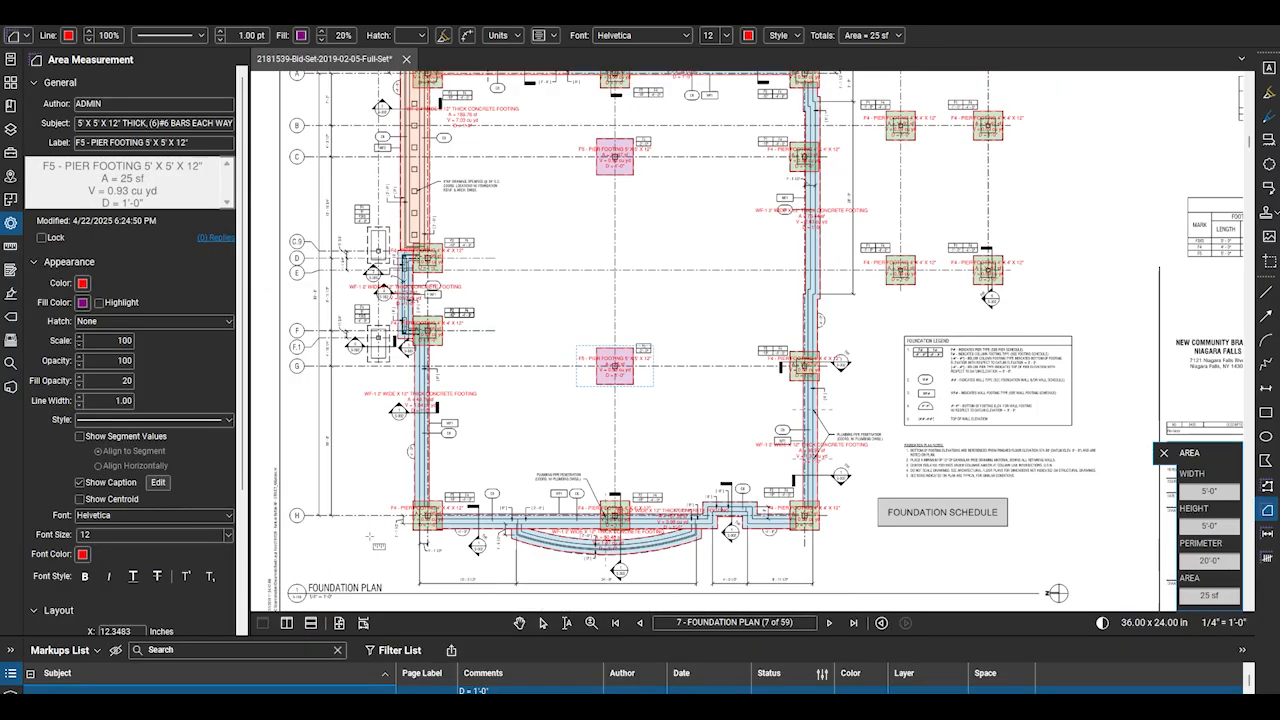
scroll(353, 487, up, 3)
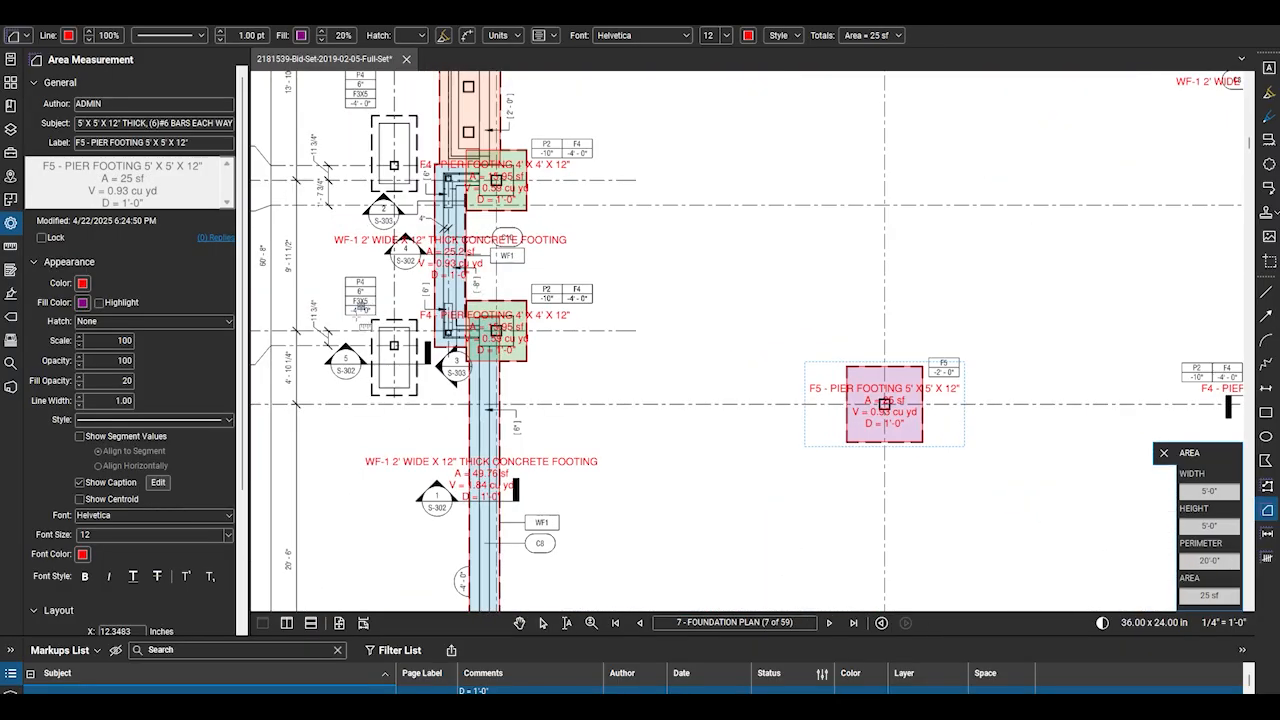
scroll(318, 459, down, 4)
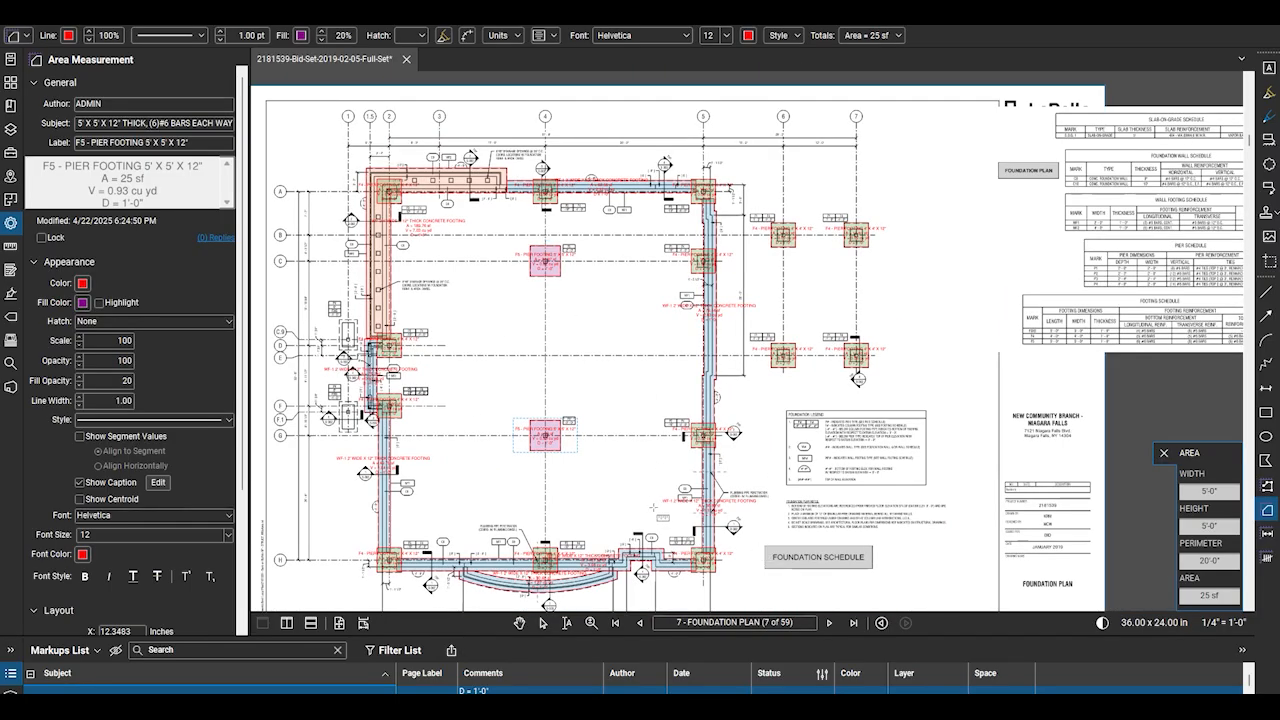
click(543, 622)
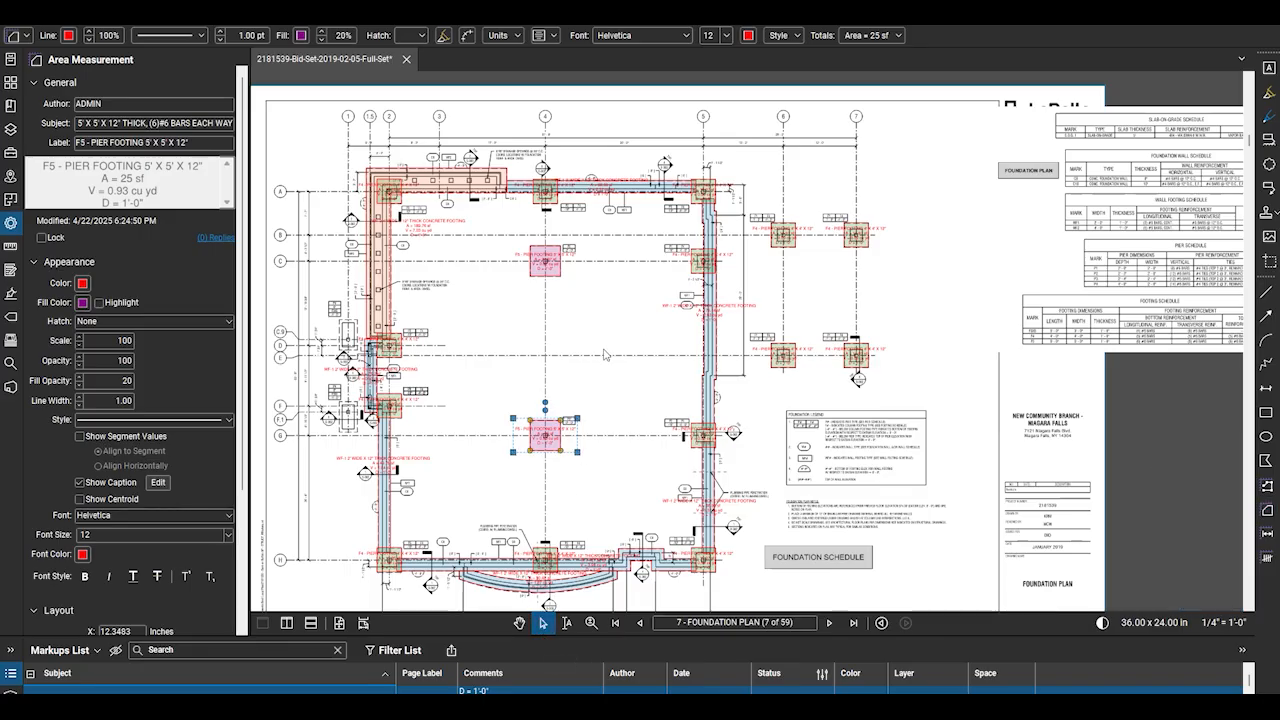
click(541, 259)
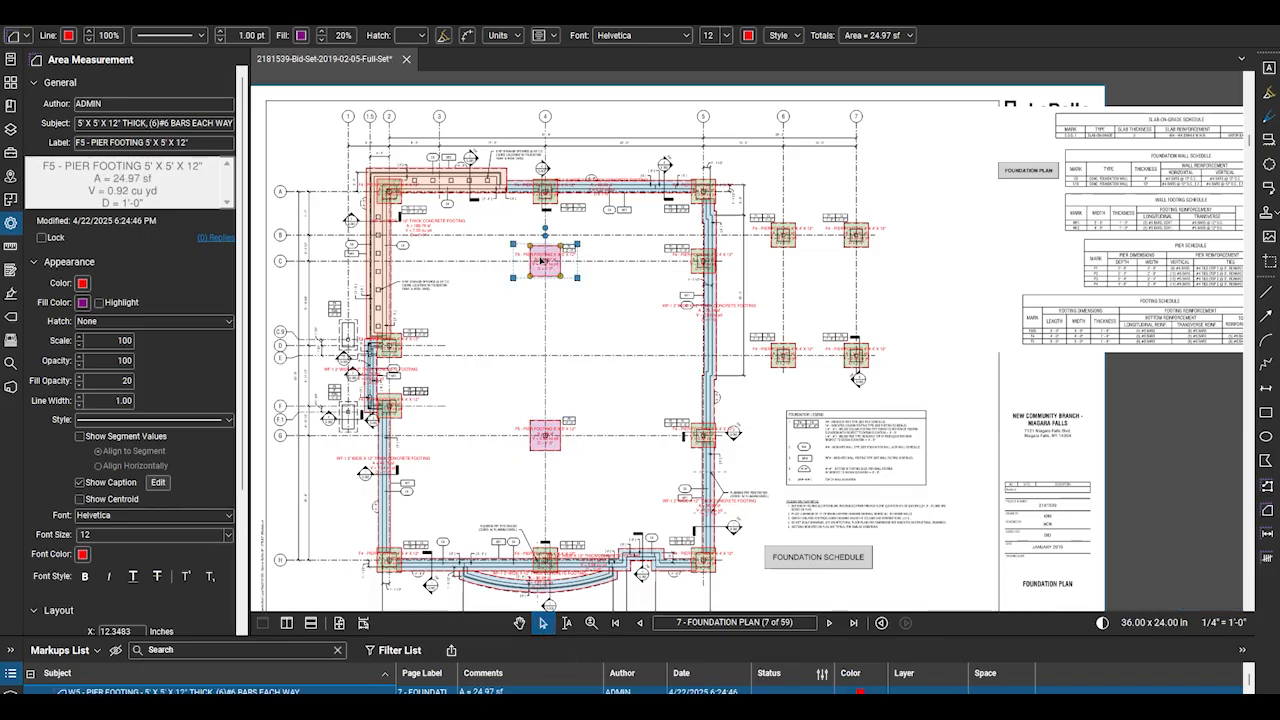
shift+click(539, 448)
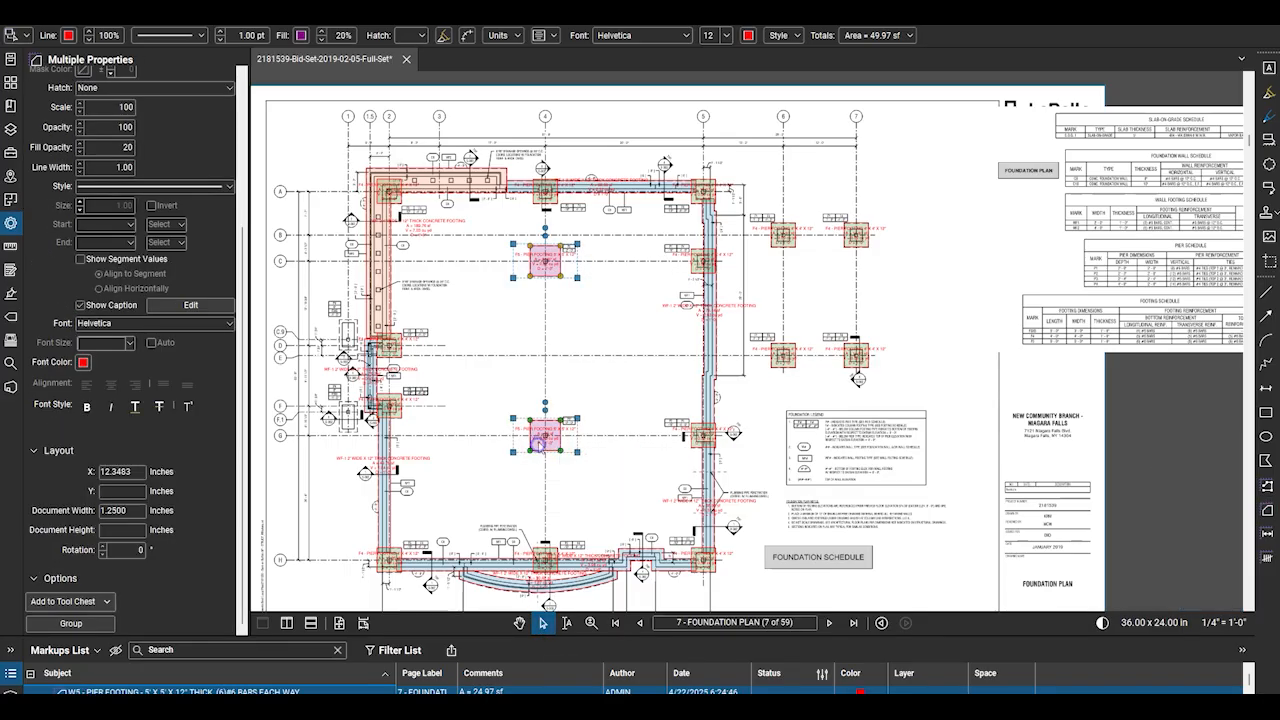
right_click(539, 446)
mouse_move(659, 420)
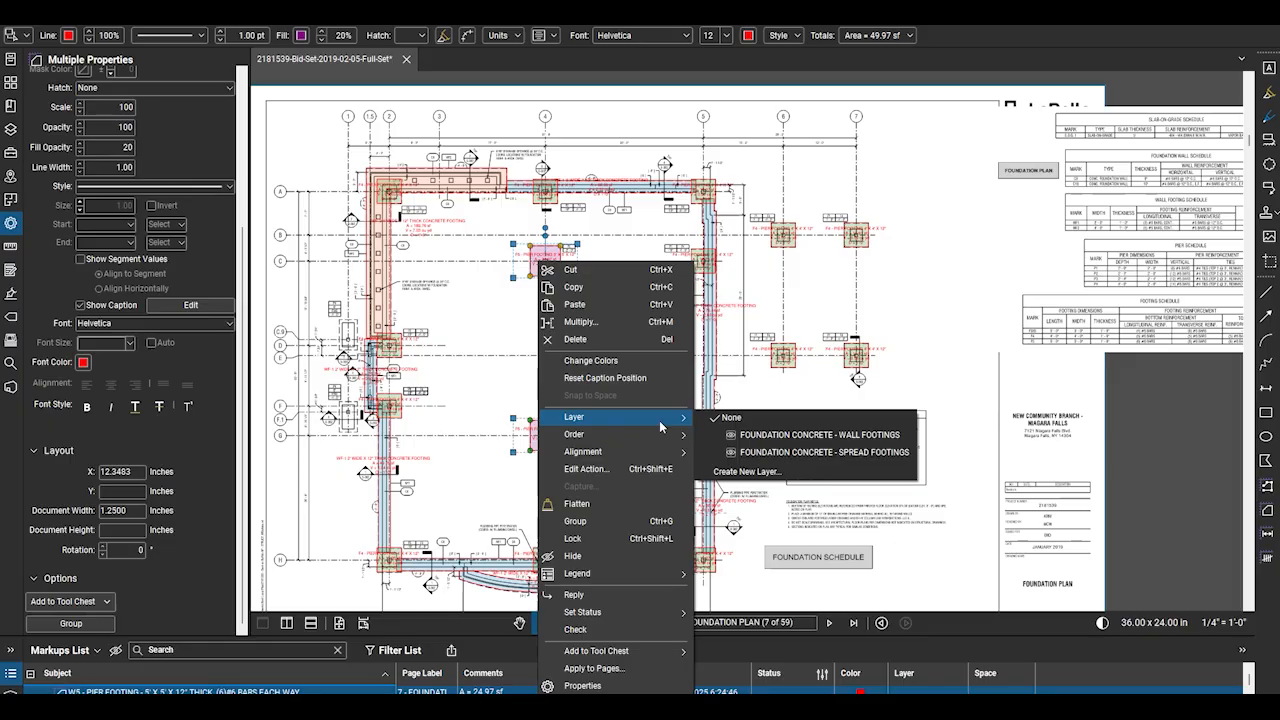
click(770, 452)
click(620, 355)
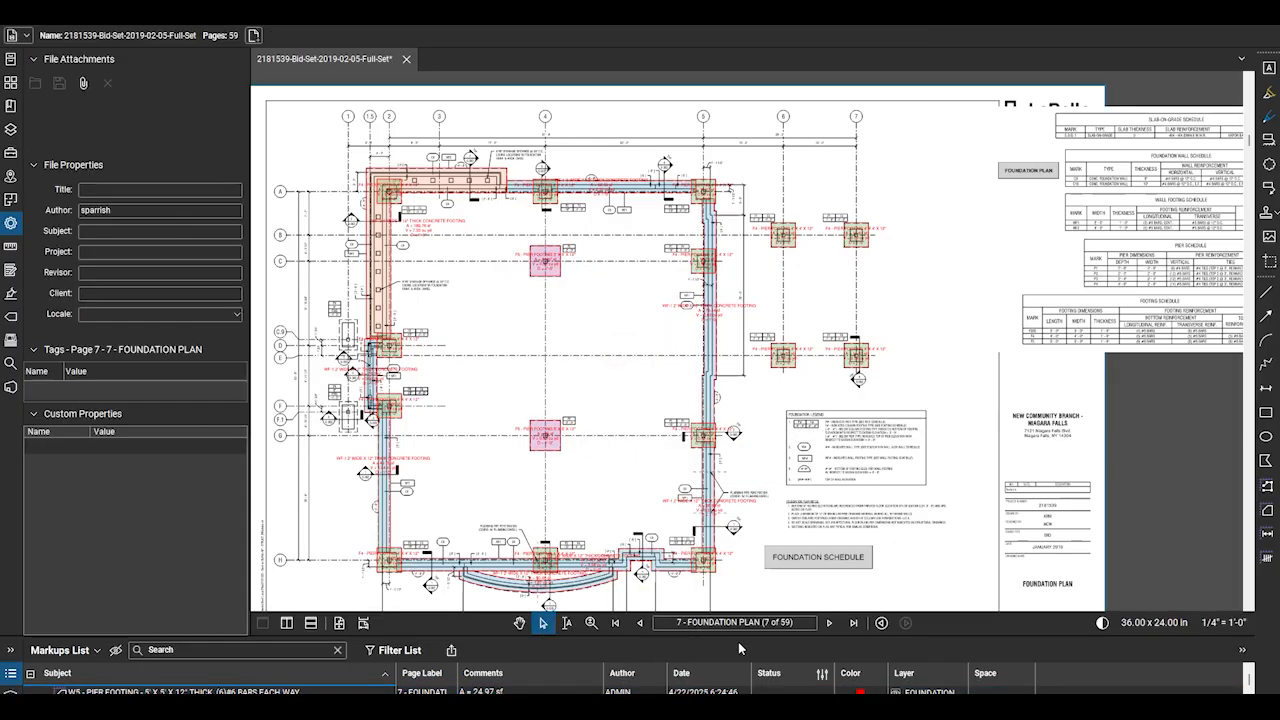
Enlarge the markups list and correct both W5 markups' subject to "F5 - PIER FOOTING - 5' X 5' X 12" THICK, (6)#6 BARS EACH WAY"
drag(740, 637, 775, 373)
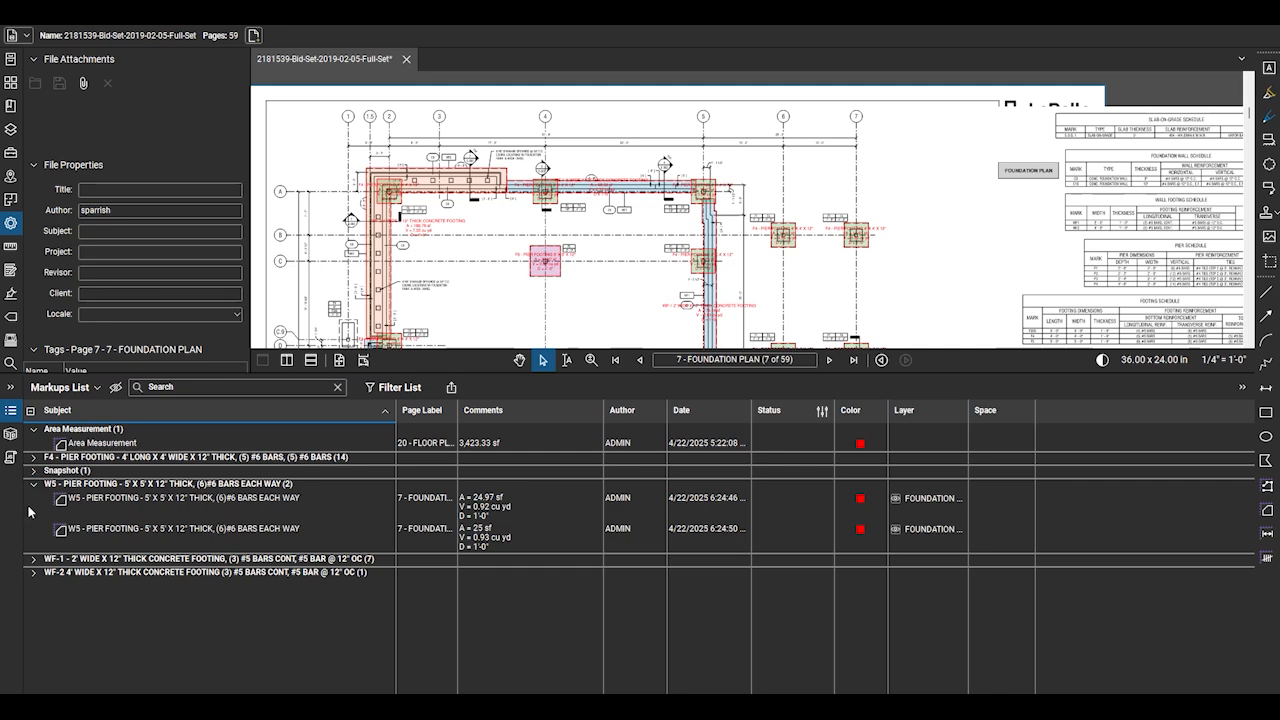
click(97, 505)
shift+click(113, 533)
scroll(148, 236, up, 4)
text(F5 - PIER FOOTING 5' X 5' X 12')
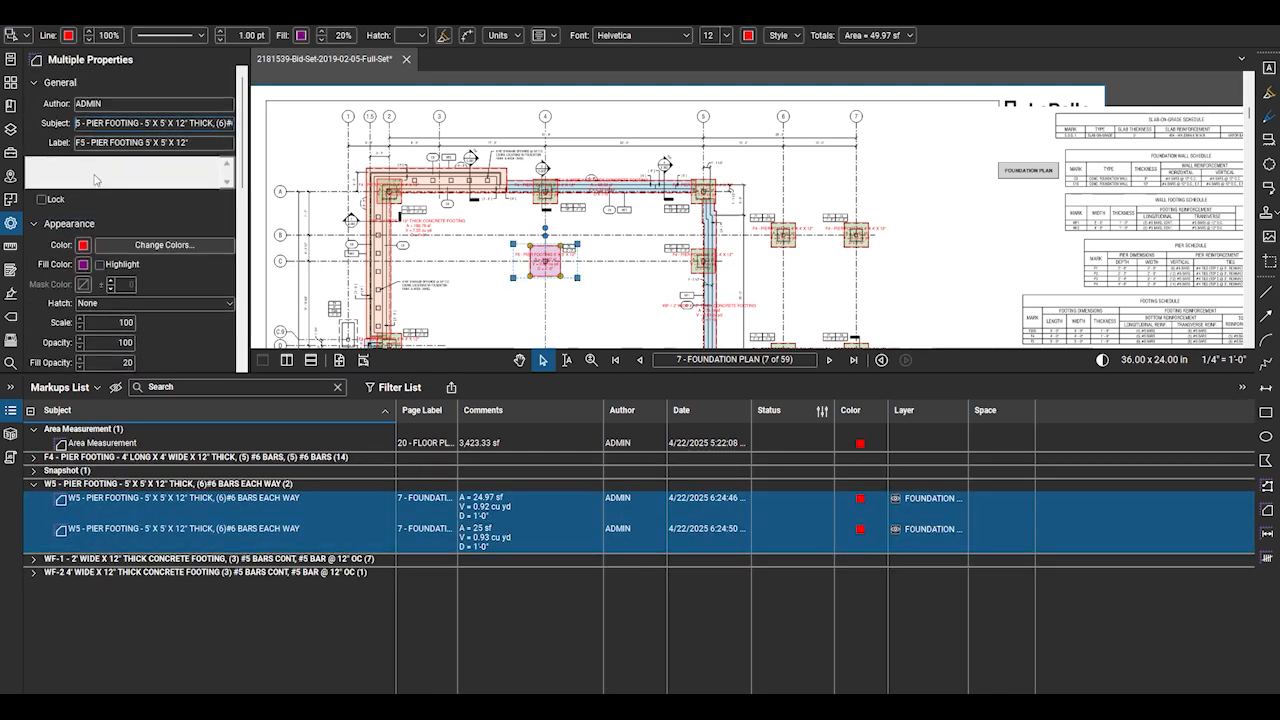
key(Tab)
click(333, 121)
click(35, 471)
click(35, 471)
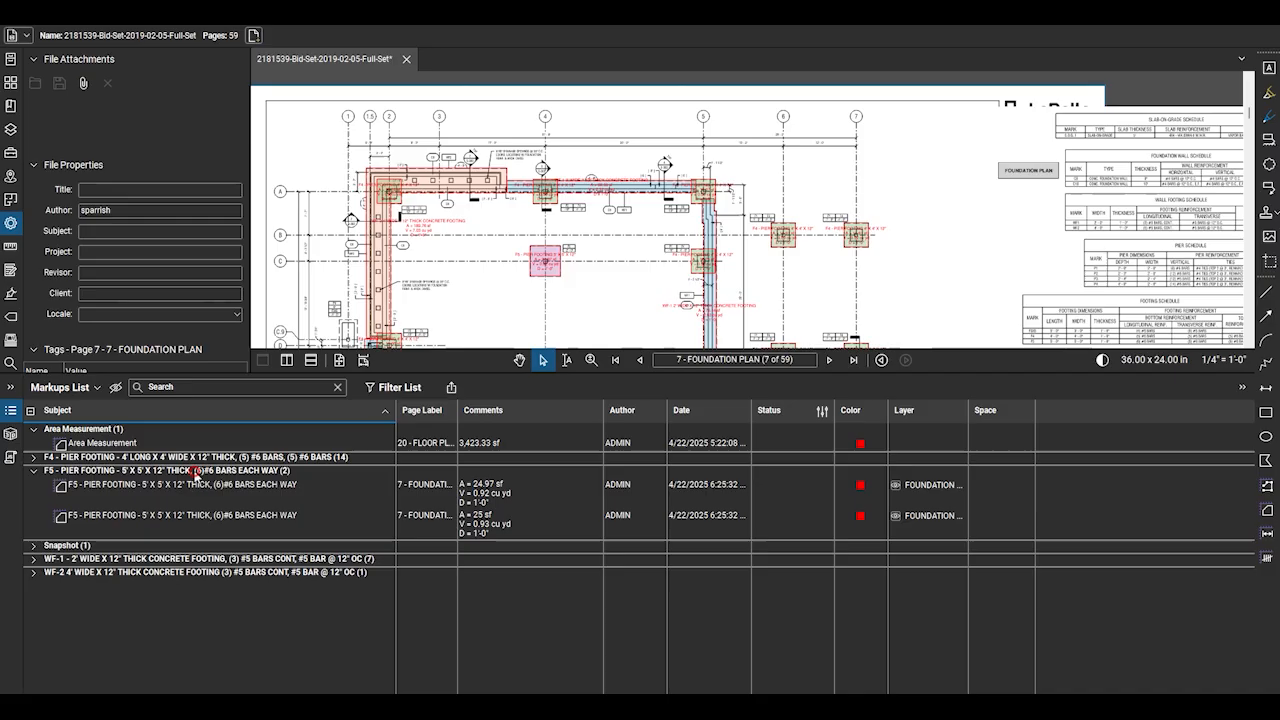
Change the subject of all F4 pier footing markups so its reinforcement reads "(5) #6 BARS EACH WAY"
click(35, 457)
click(127, 477)
scroll(145, 495, down, 3)
shift+click(226, 591)
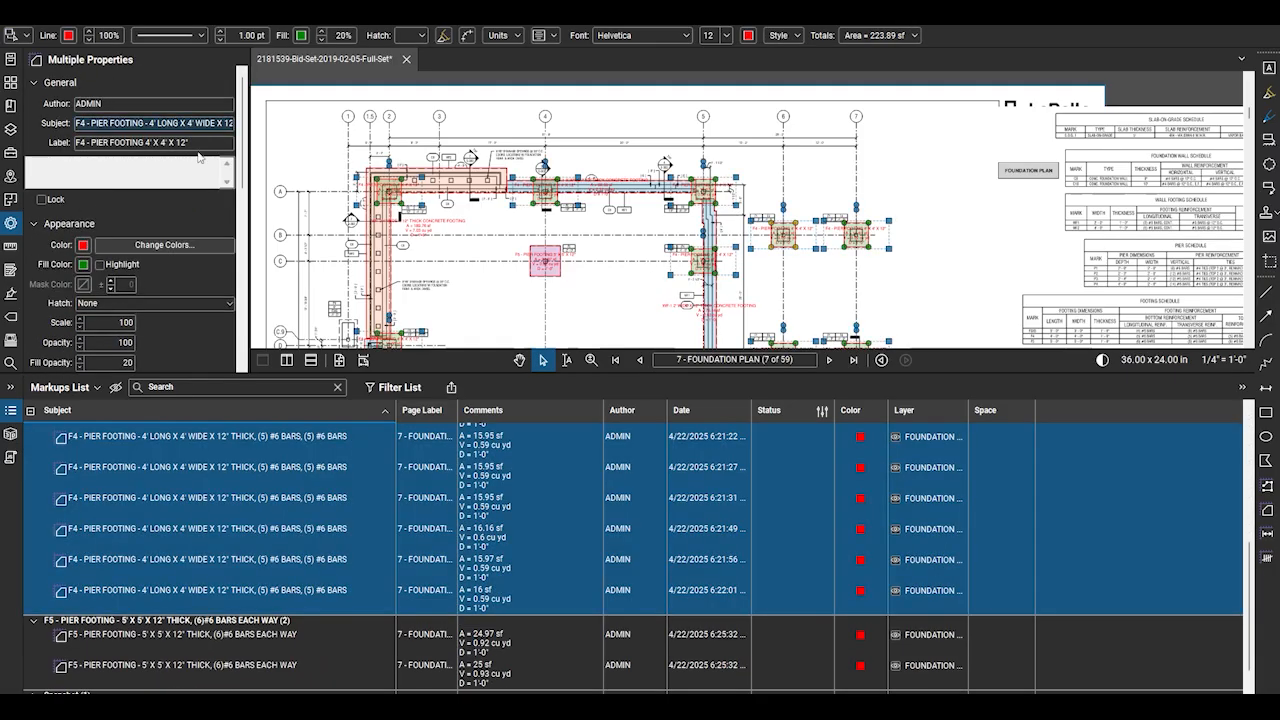
drag(208, 123, 311, 132)
click(168, 123)
text(EACH WAY)
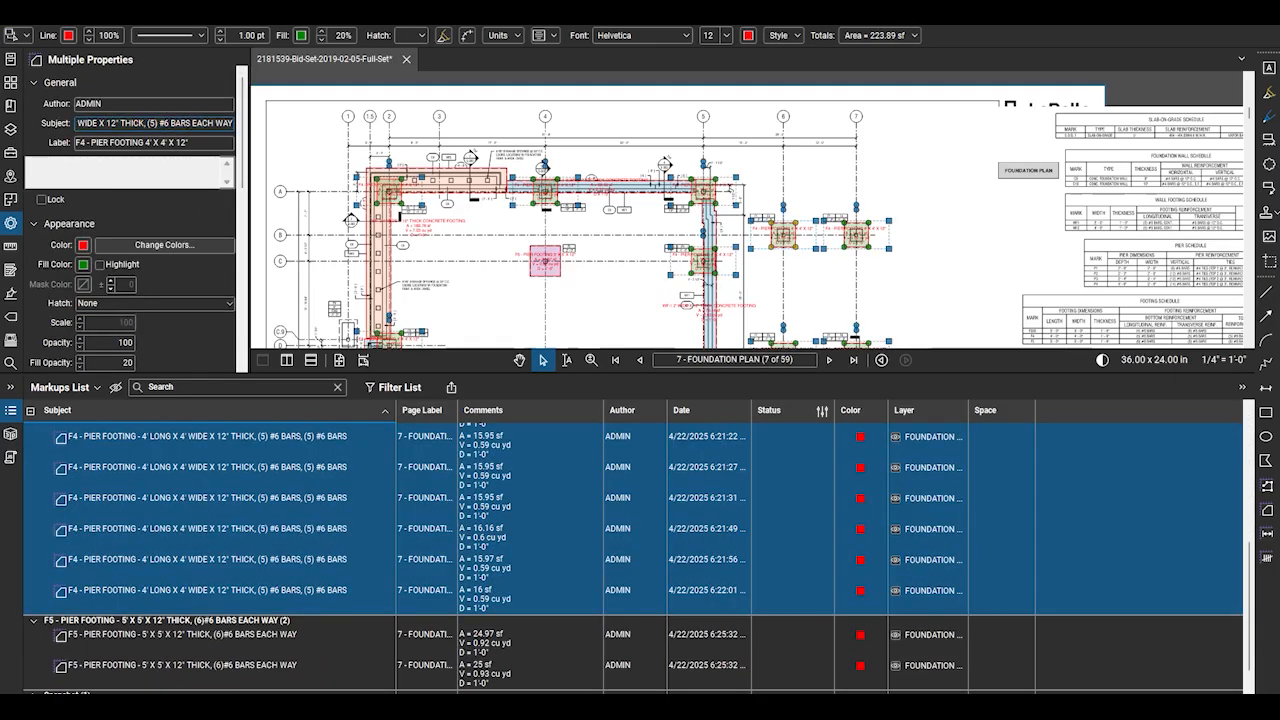
key(Tab)
click(160, 537)
scroll(239, 588, up, 3)
click(34, 457)
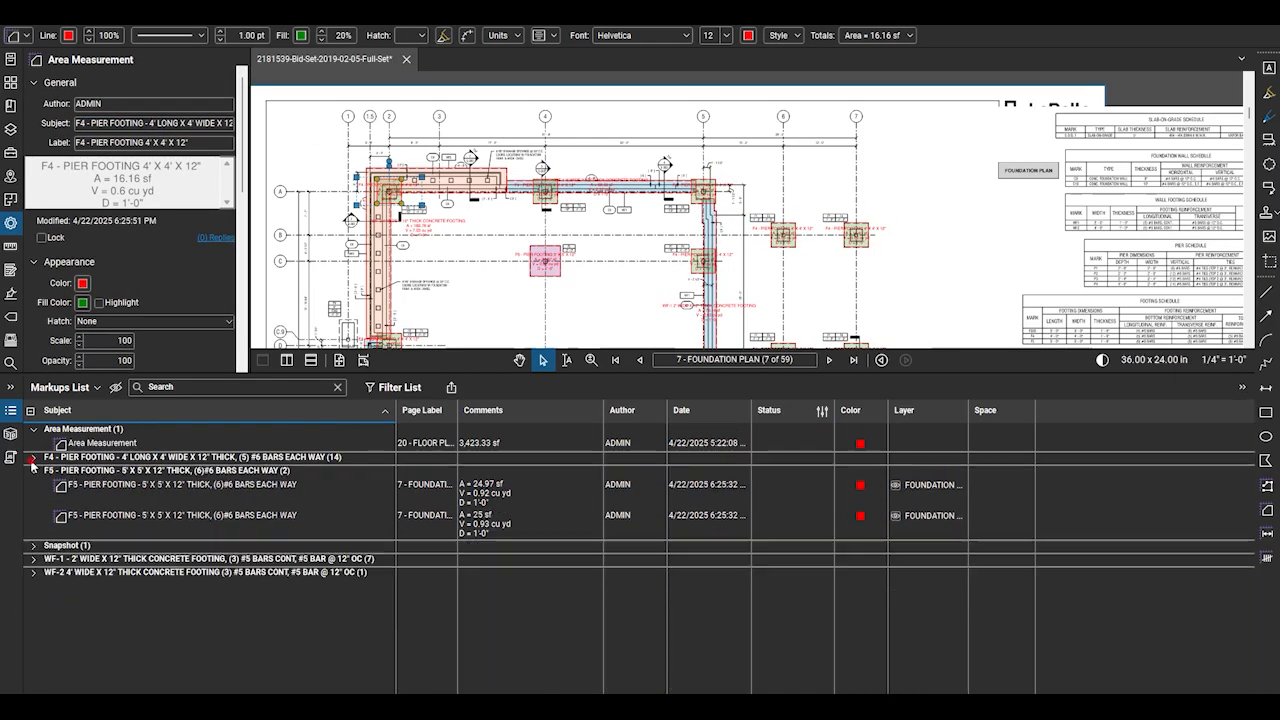
Collapse the F5 group in the markups list and shrink the list to give the plan more room
click(506, 524)
click(34, 471)
click(834, 254)
scroll(834, 254, down, 2)
drag(563, 374, 563, 598)
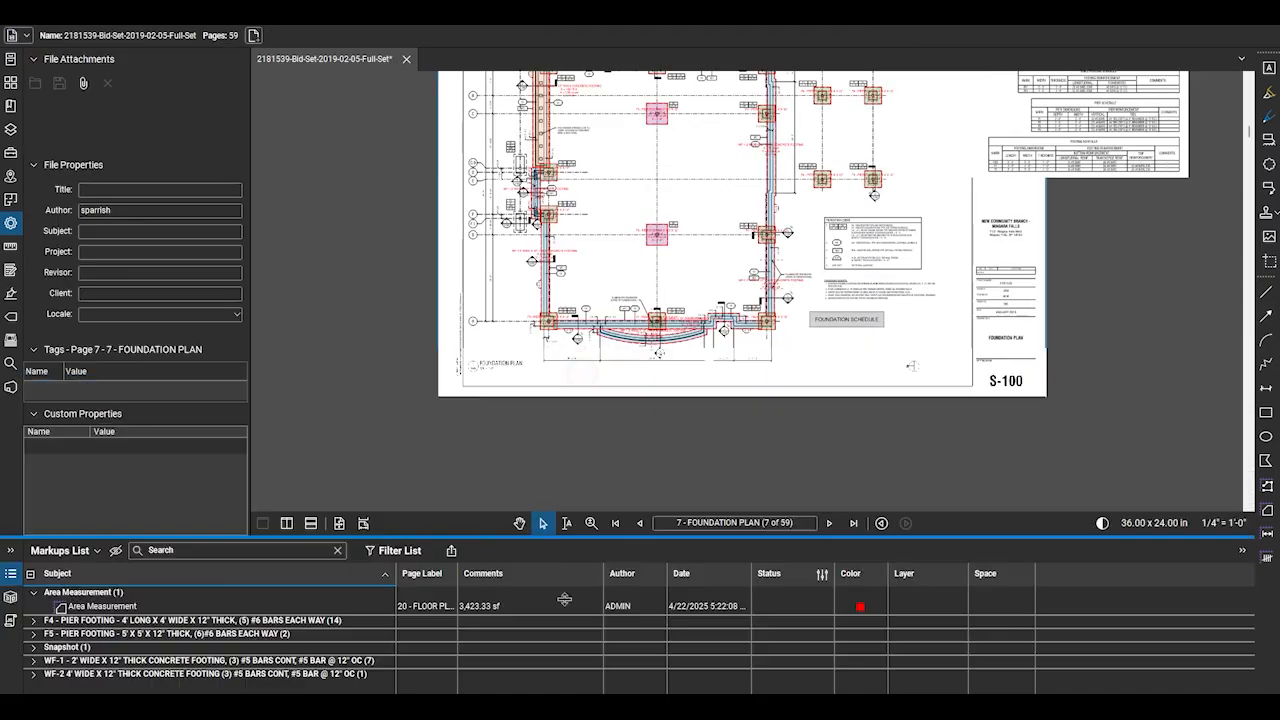
Start an area measurement with the subject "F3X5 - PIER FOOTING - 5' LONG X 3' WIDE X 12" THICK, (4) #5 BARS, (6) #5 BARS"
scroll(834, 327, down, 3)
scroll(911, 302, up, 3)
scroll(615, 250, up, 6)
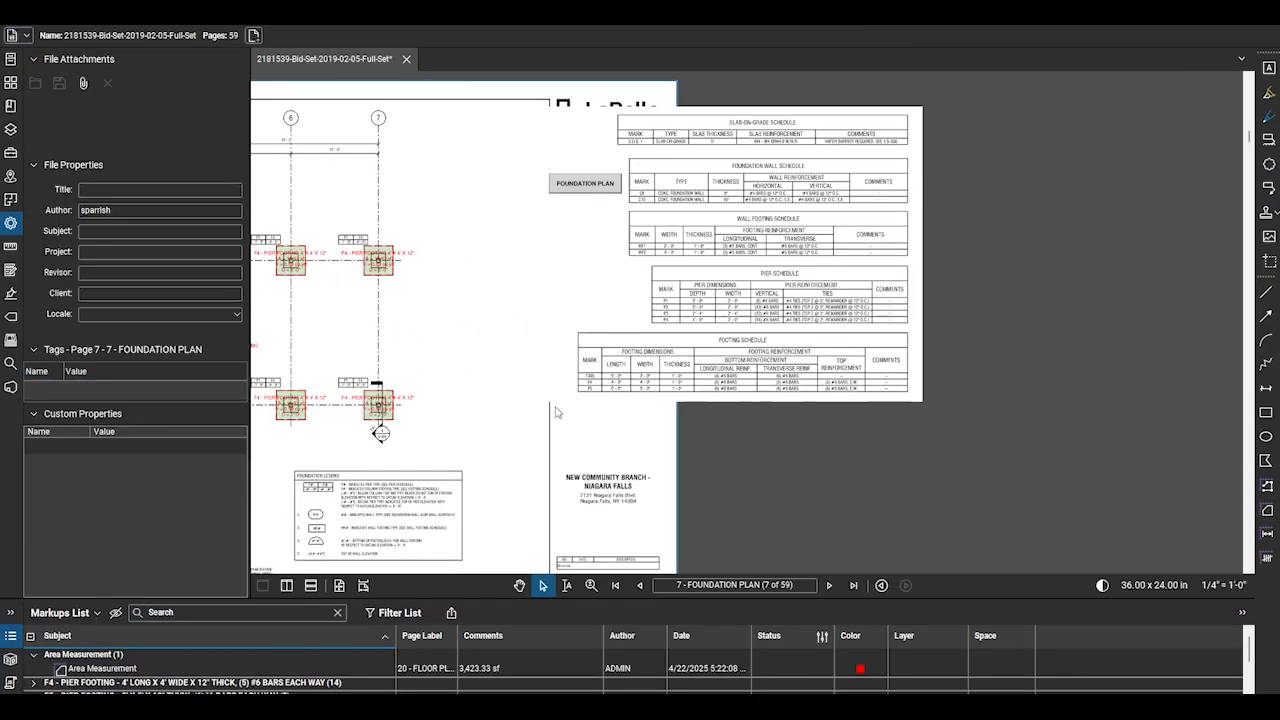
click(10, 245)
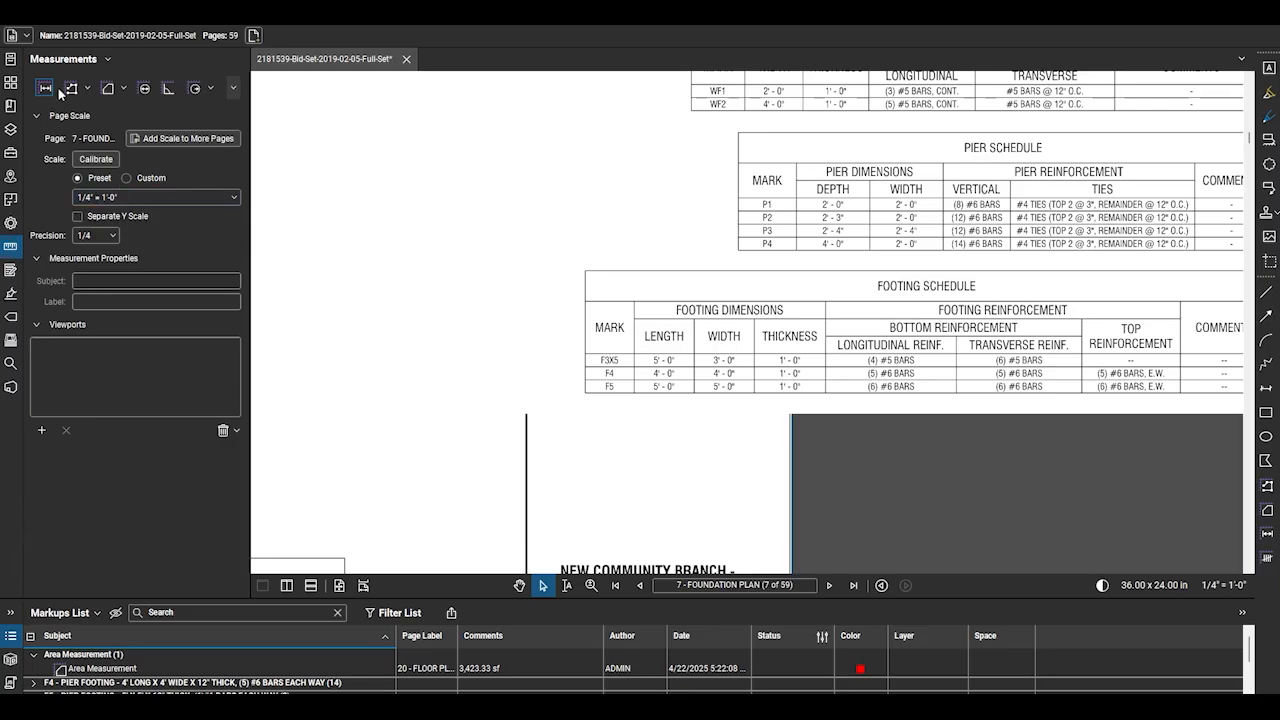
click(107, 88)
triple_click(197, 285)
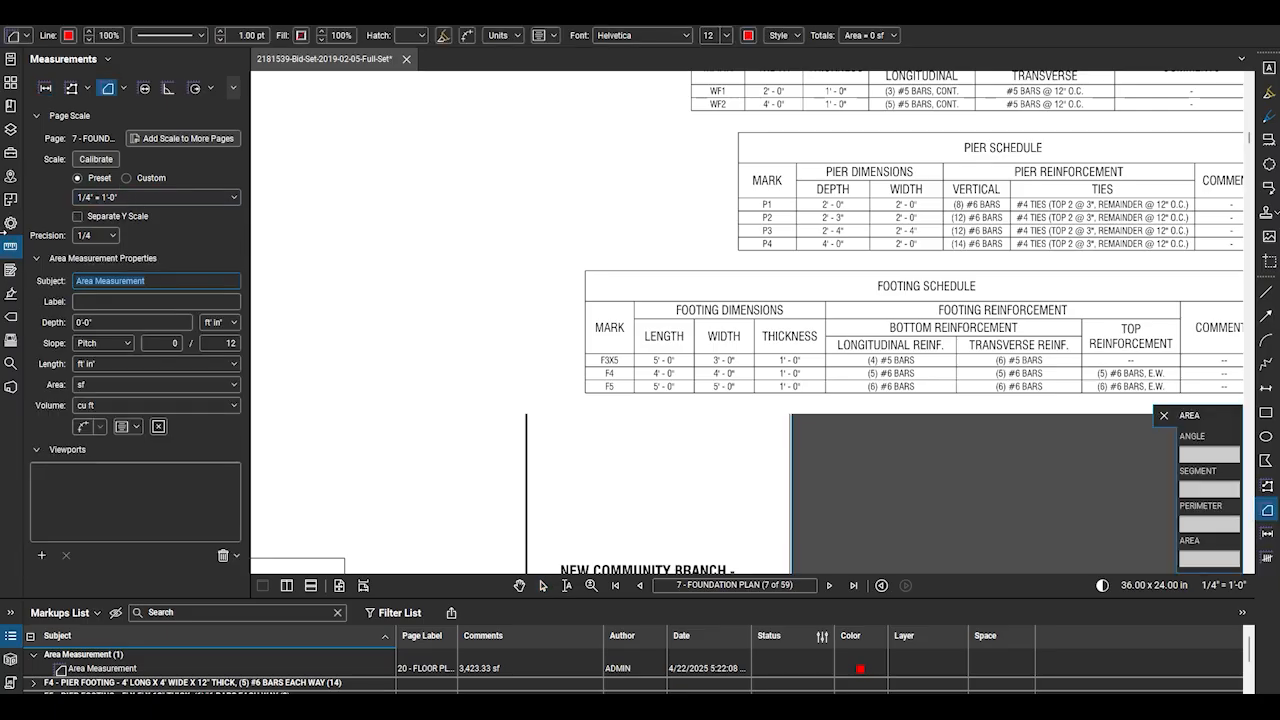
text(F3X)
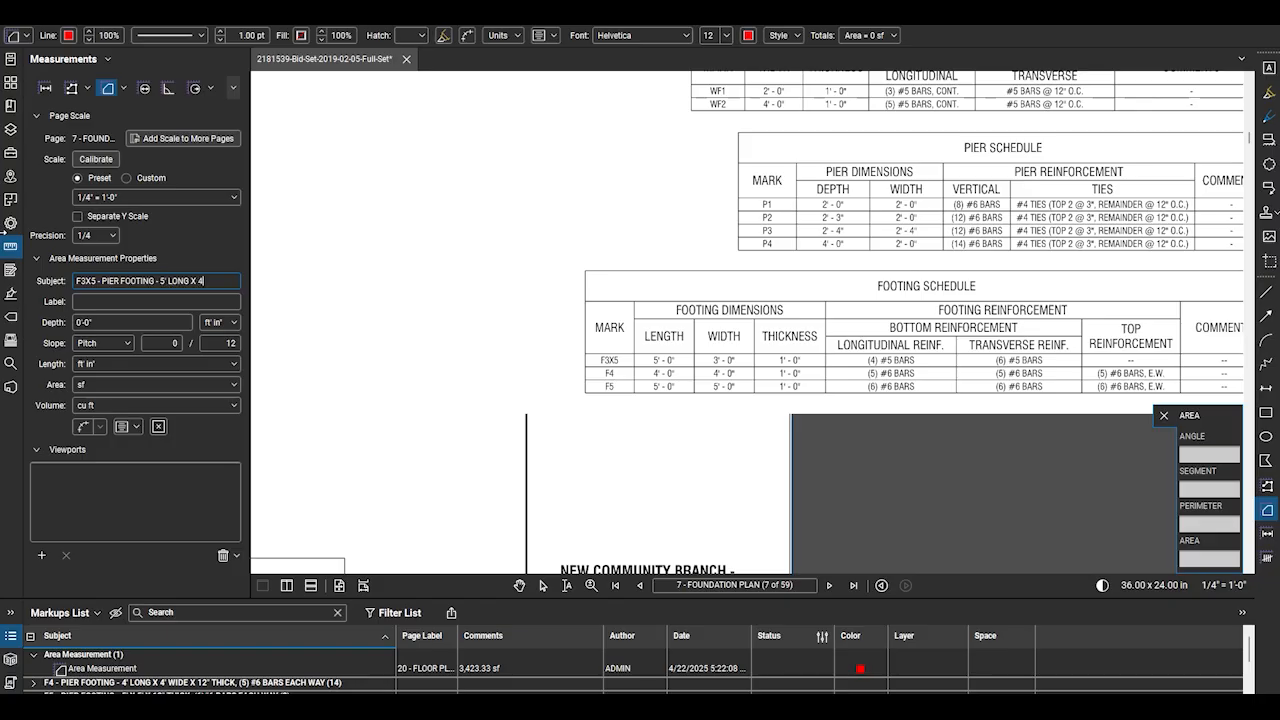
text(5 - PIER FOOTING - 5' LONG X 3' WIDE X 12" THICK, ()
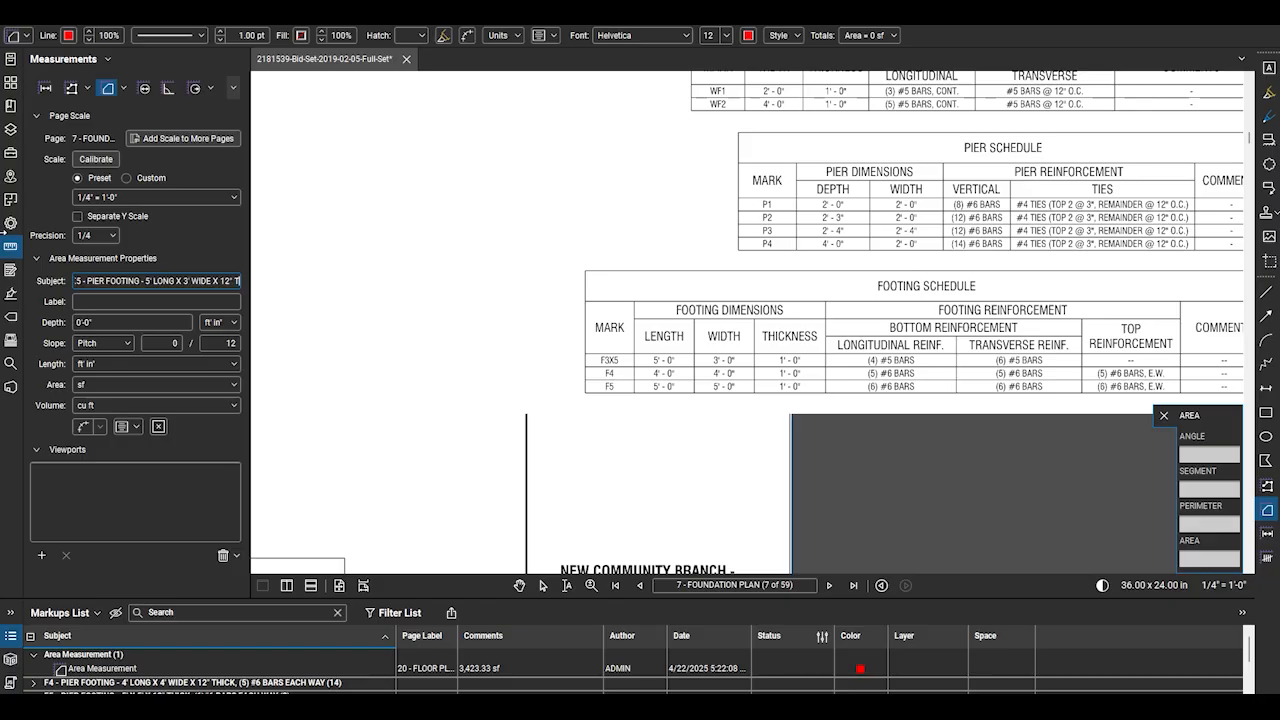
text(4))
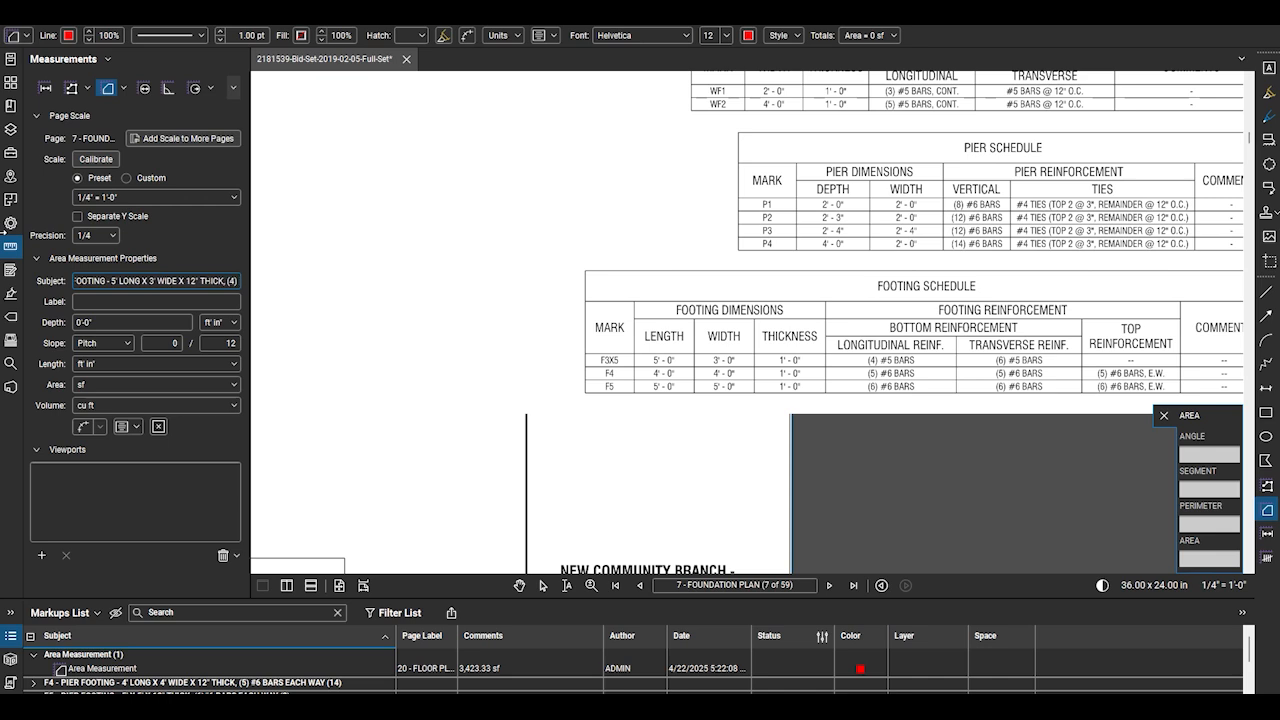
text( #5 BARS,)
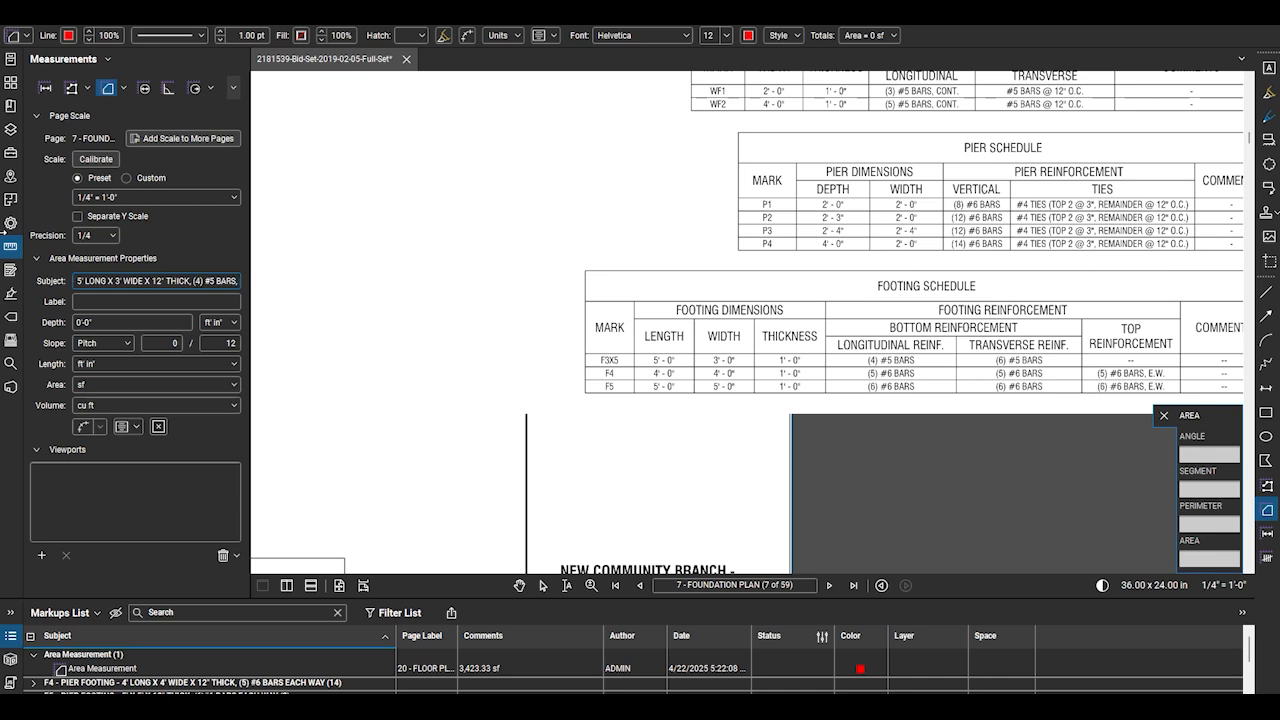
text( (6))
text( #5 BARS)
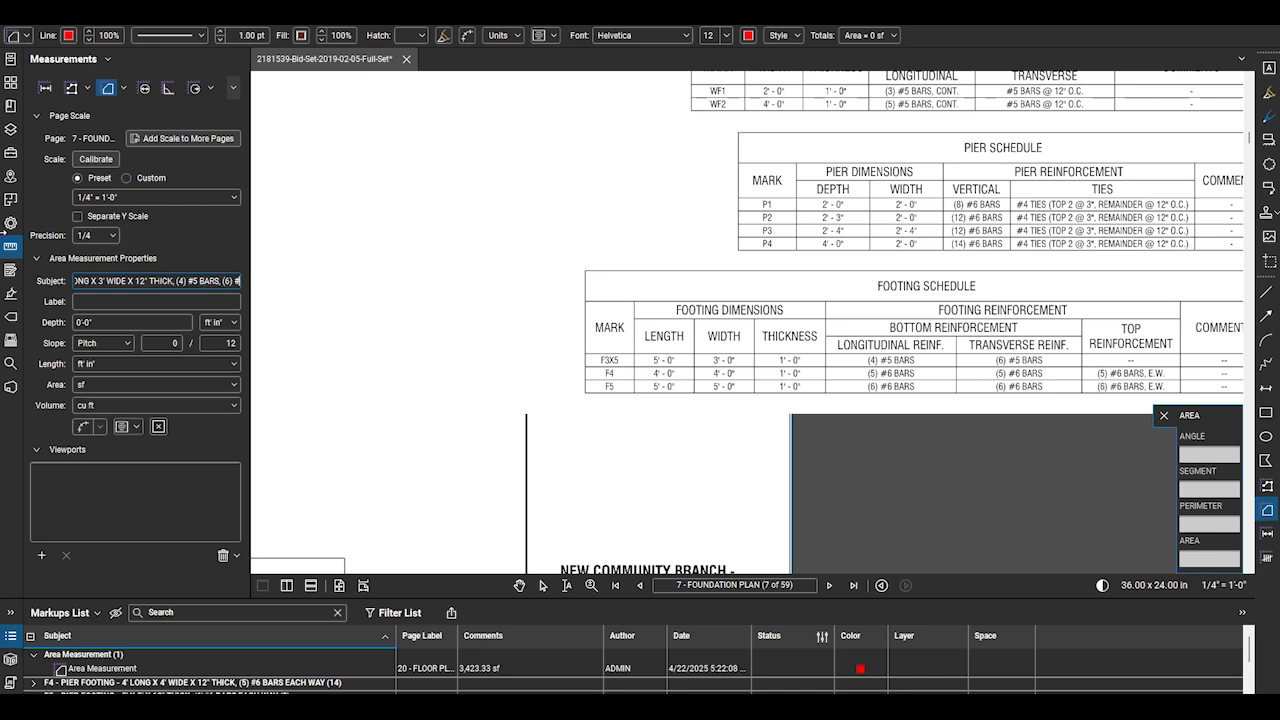
Label the measurement "F3X5 - PIER FOOTING - 3' X 5' X 12"", with 1'-0" depth, cu yd volume, and volume and depth in the caption
key(Tab)
text(F3)
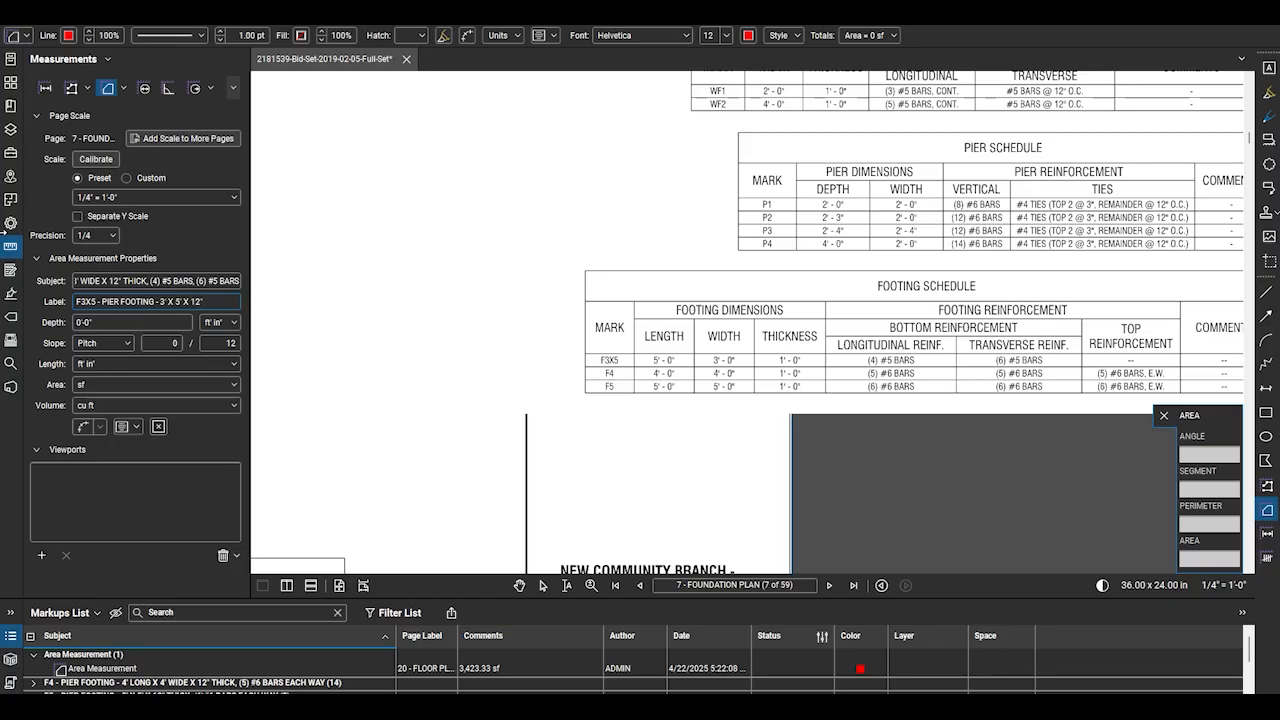
click(166, 323)
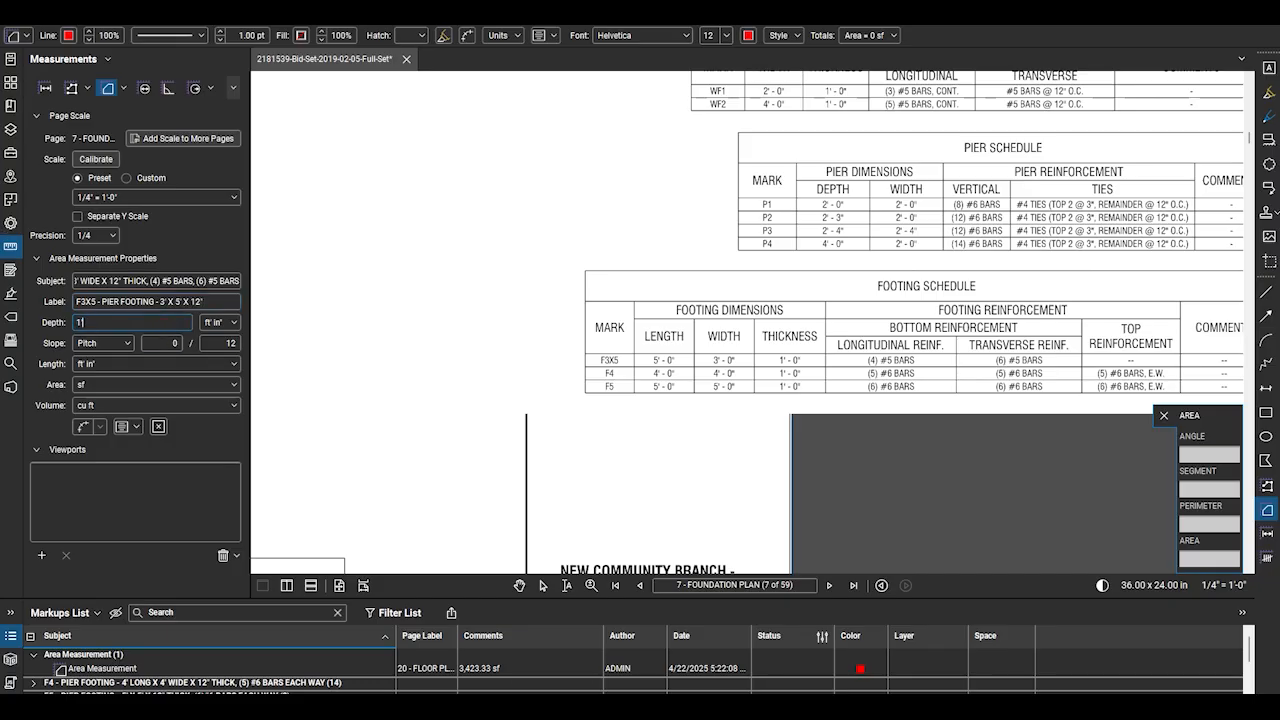
click(155, 405)
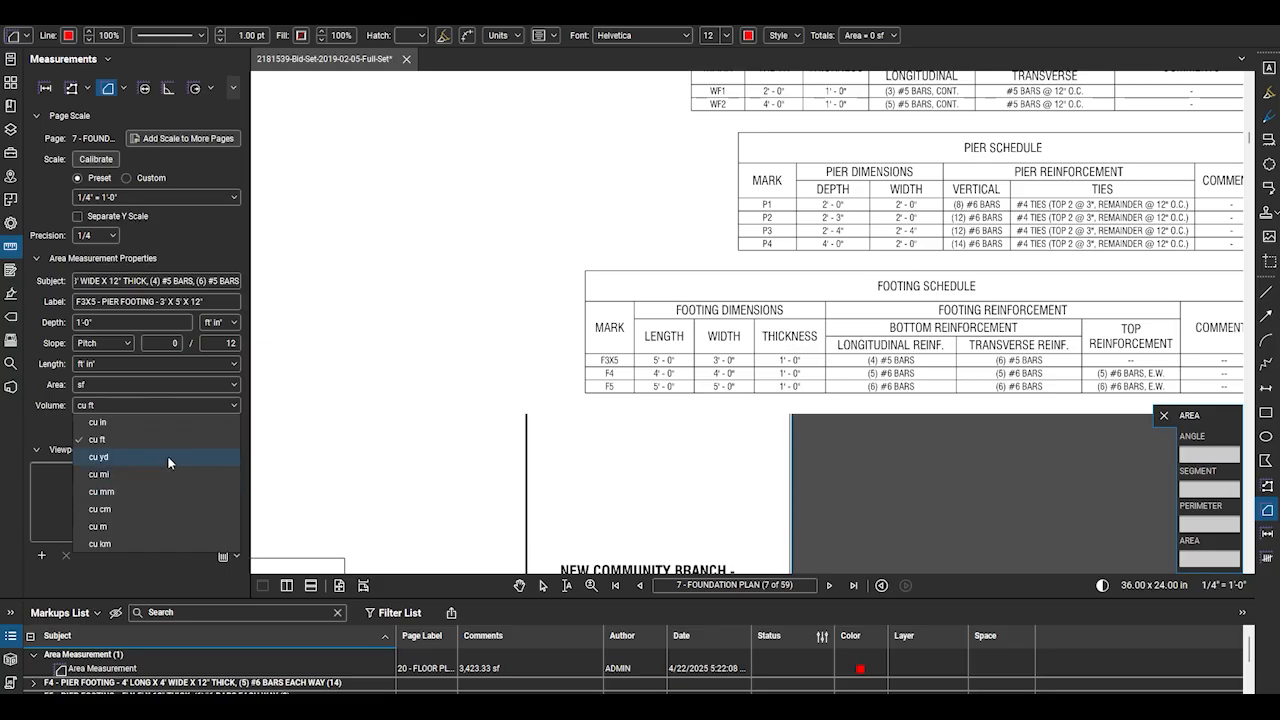
click(167, 457)
click(137, 427)
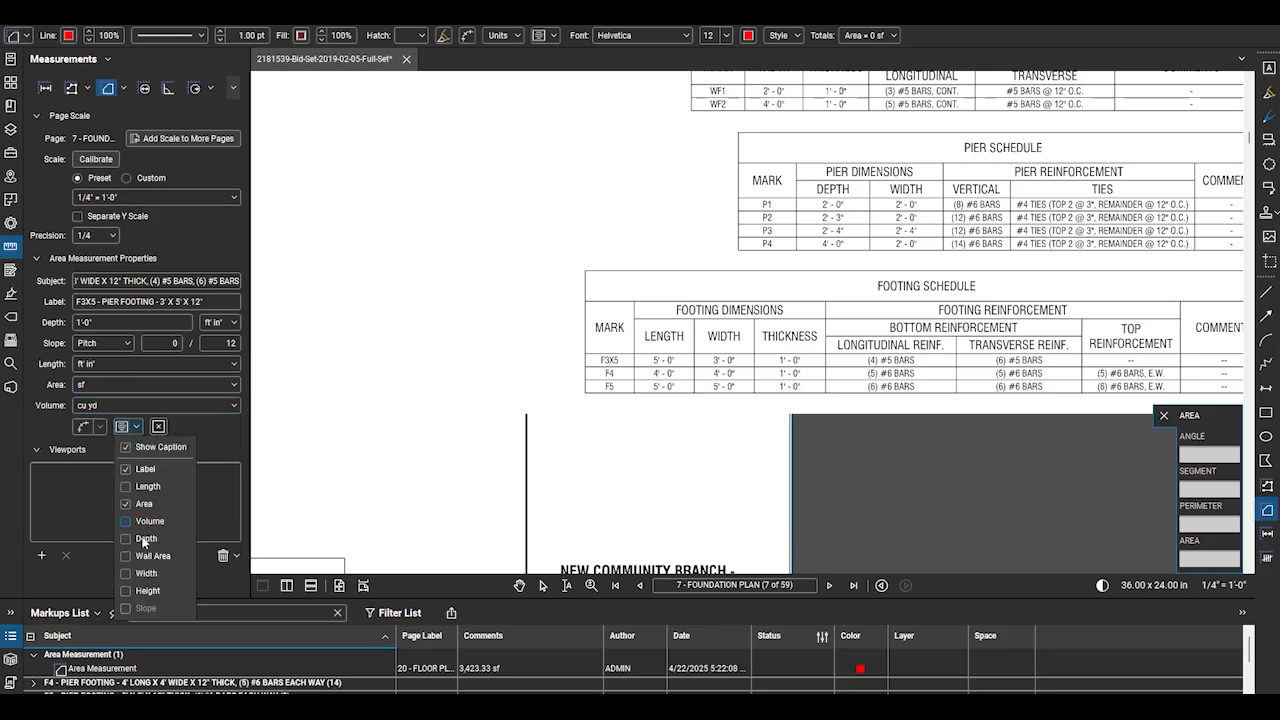
click(44, 433)
Give the F3X5 area measurement a pink fill with 20 fill opacity, keeping the overall opacity at 100
click(10, 223)
click(83, 304)
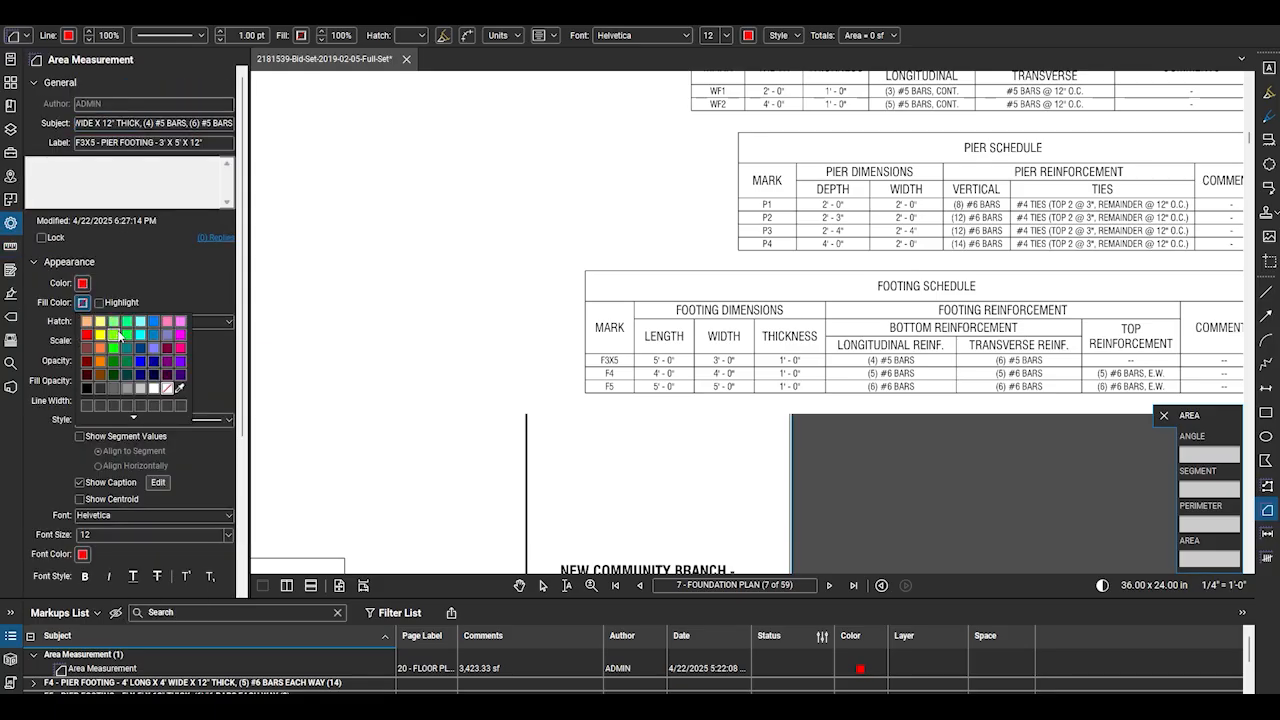
click(174, 328)
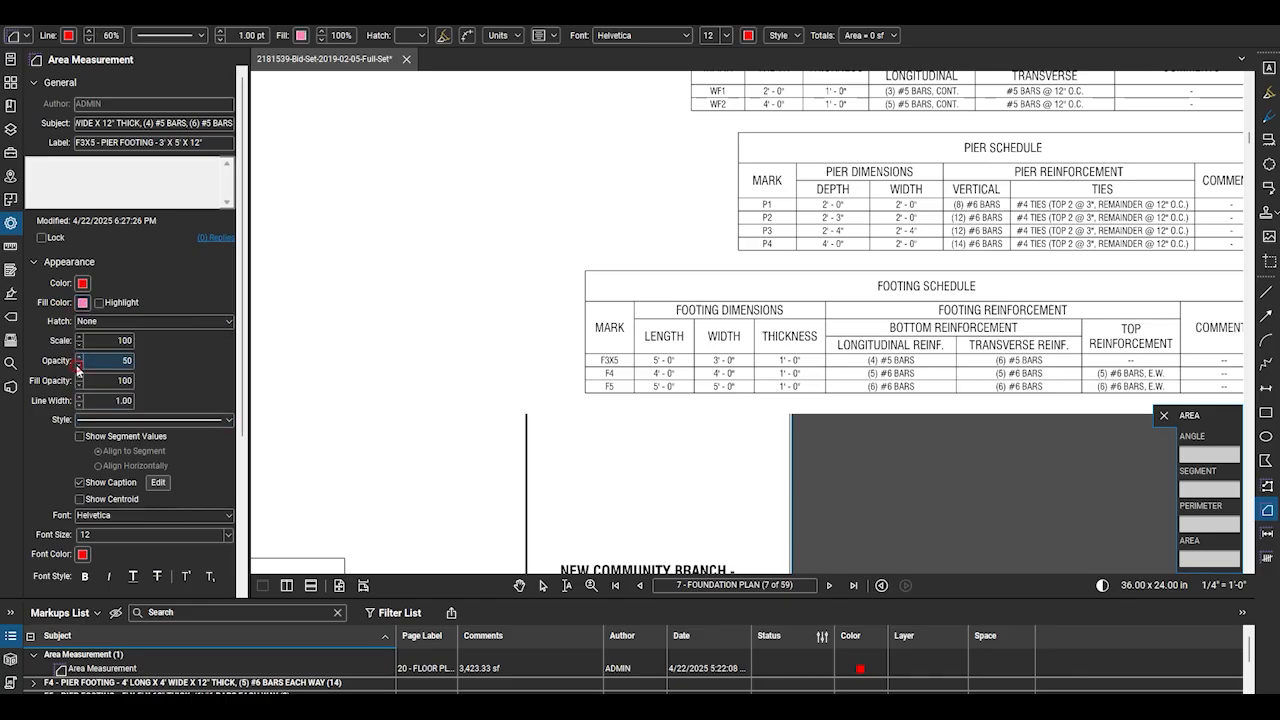
click(79, 386)
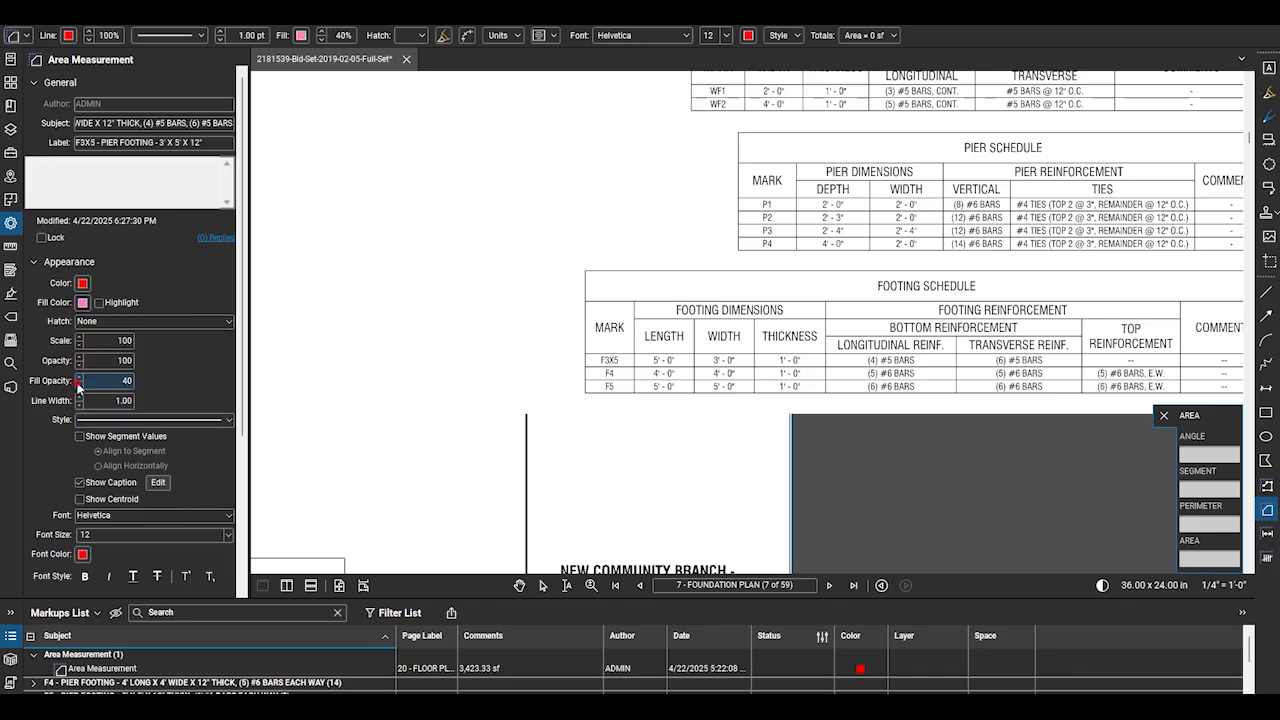
click(79, 385)
Measure the two F3X5 footings on grid line 1, near grids D and F, as rectangular areas about 3'-0" by 5'-0"
scroll(472, 386, down, 5)
scroll(445, 386, up, 3)
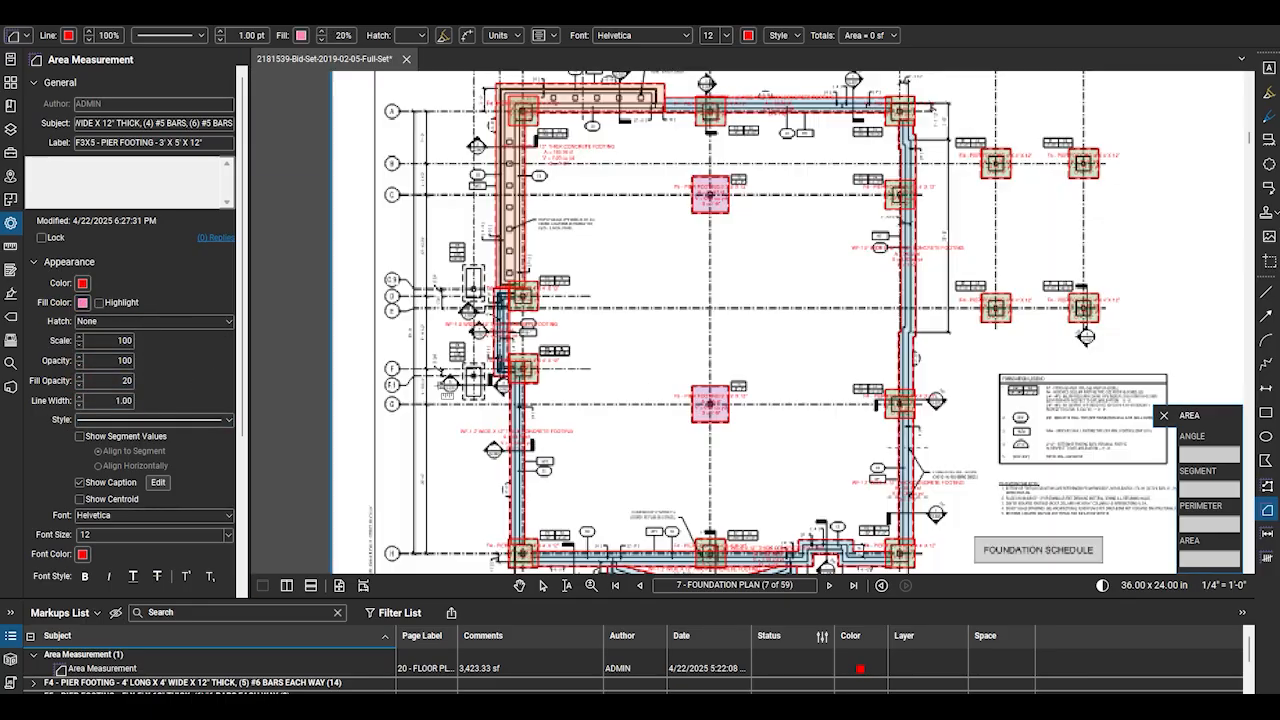
scroll(463, 282, up, 5)
drag(462, 236, 517, 329)
scroll(440, 430, down, 2)
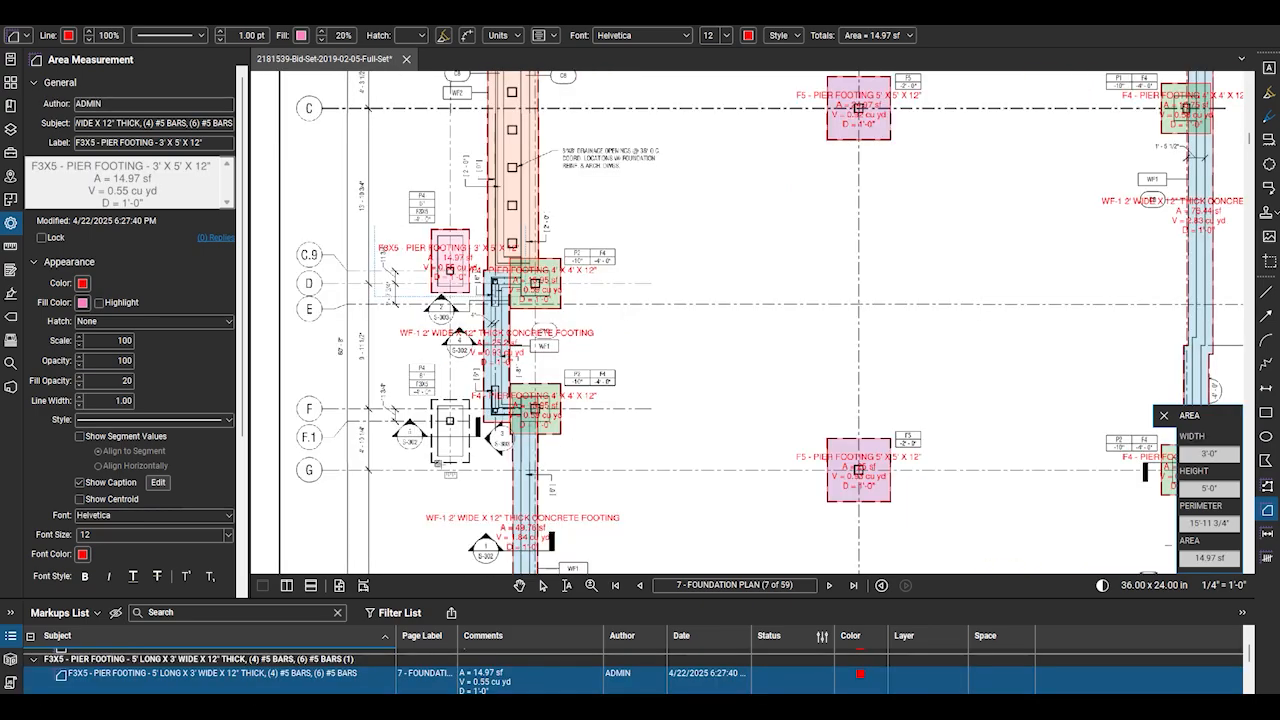
scroll(437, 463, up, 2)
drag(428, 371, 484, 463)
scroll(483, 460, down, 6)
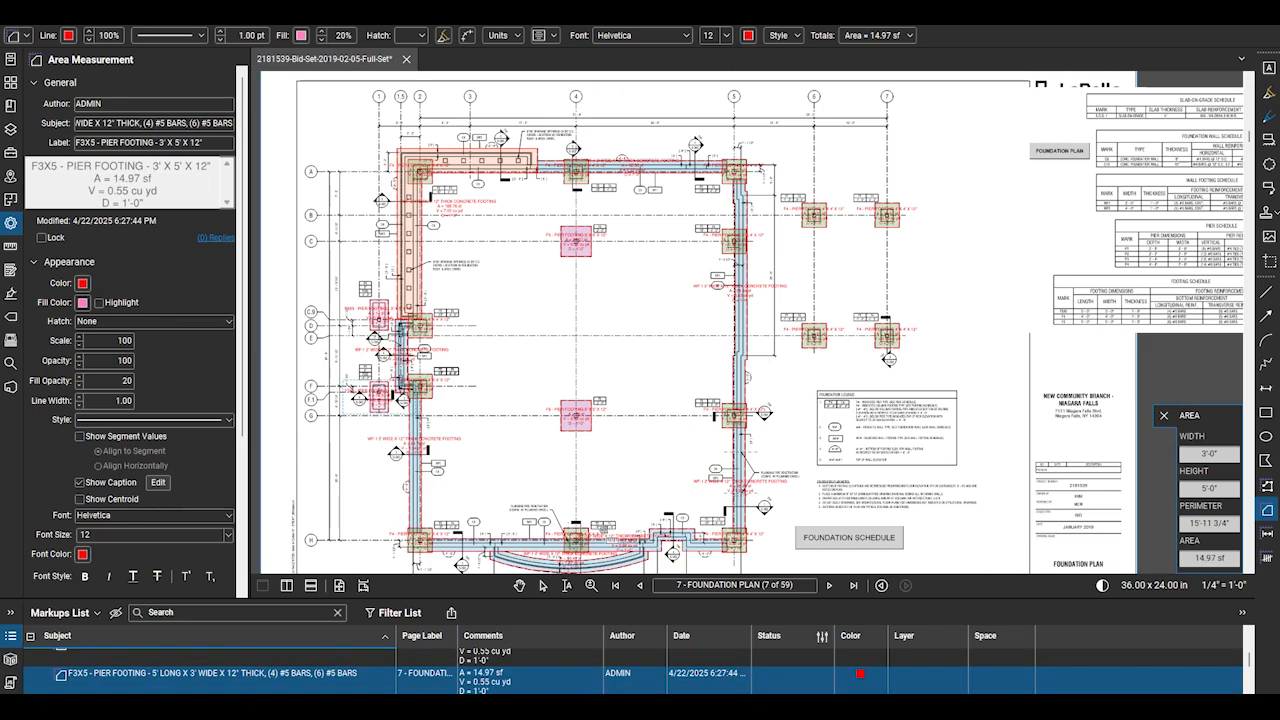
Change the fill color of both F3X5 footing measurements to light blue-violet
scroll(475, 440, down, 2)
scroll(576, 528, up, 2)
scroll(745, 131, up, 1)
scroll(862, 392, down, 1)
key(Escape)
click(362, 307)
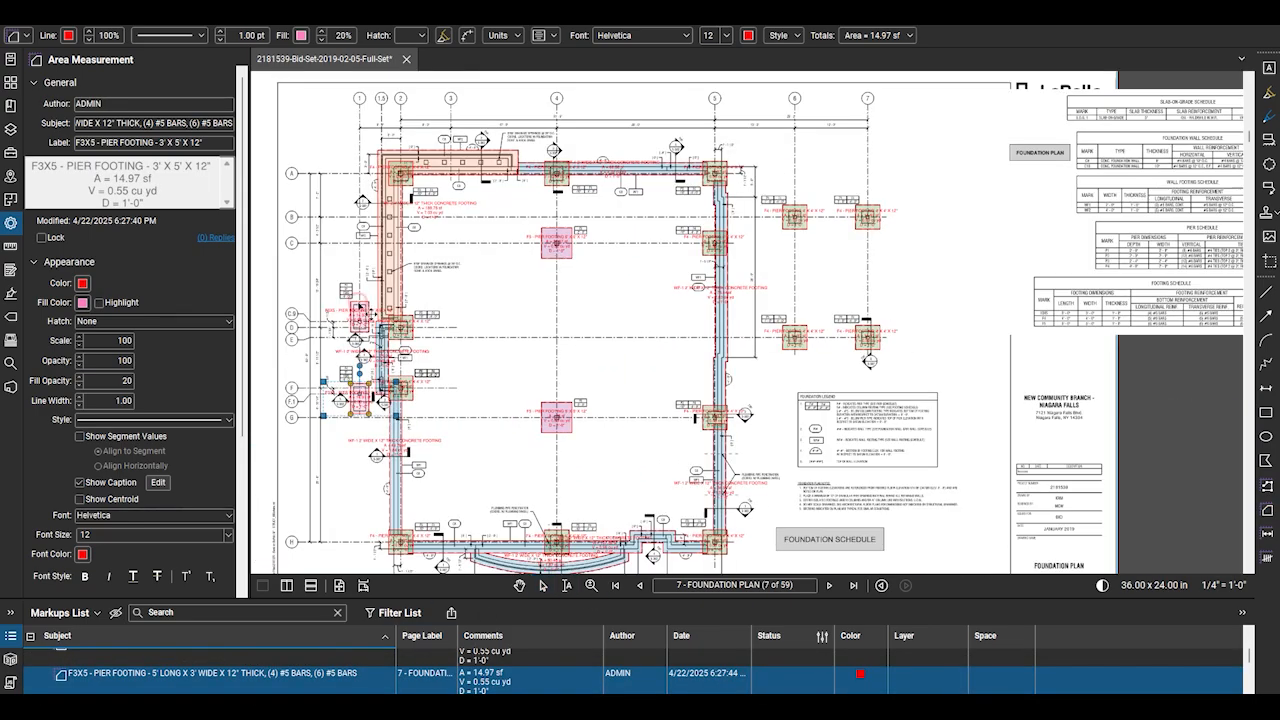
shift+click(361, 308)
click(83, 265)
click(153, 311)
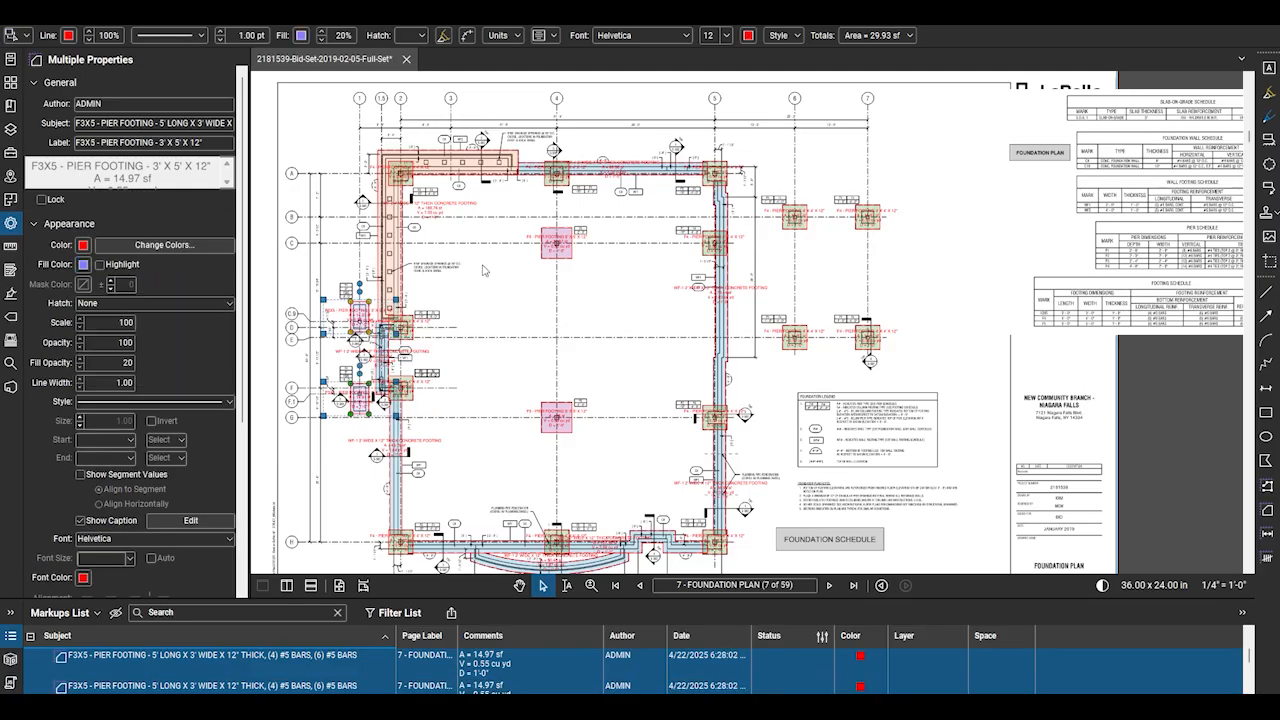
Assign both F3X5 footing measurements on grid line 1 to a foundation layer, then deselect them
click(582, 489)
click(362, 306)
shift+click(363, 403)
right_click(363, 405)
mouse_move(476, 417)
click(632, 454)
click(376, 470)
scroll(716, 340, down, 1)
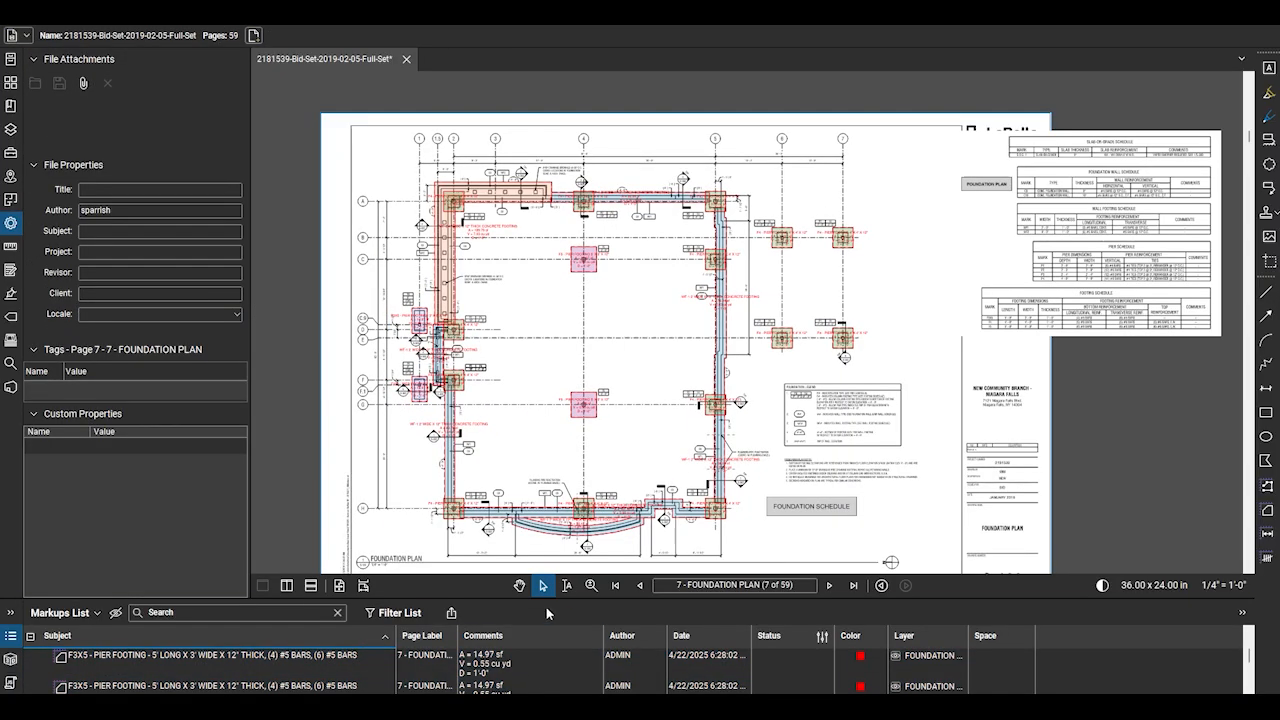
Collapse the F3X5 group in the markups list and return the list to a compact height
drag(572, 599, 570, 450)
click(32, 536)
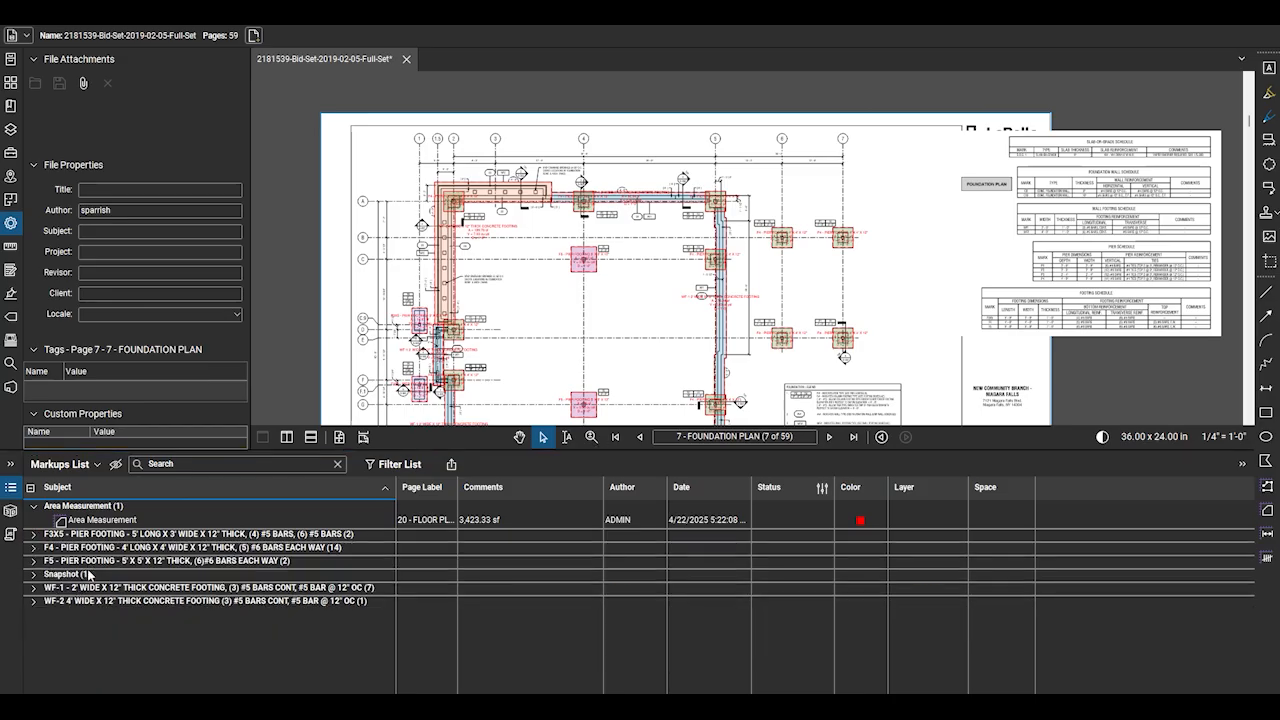
drag(829, 450, 832, 588)
Start an area measurement with subject "P1 - CONCRETE PIER - 2' WIDE X 24" DEEP" and label "P1 - CONCRETE PIER 2' WIDE X 24" DEEP"
scroll(1140, 224, up, 5)
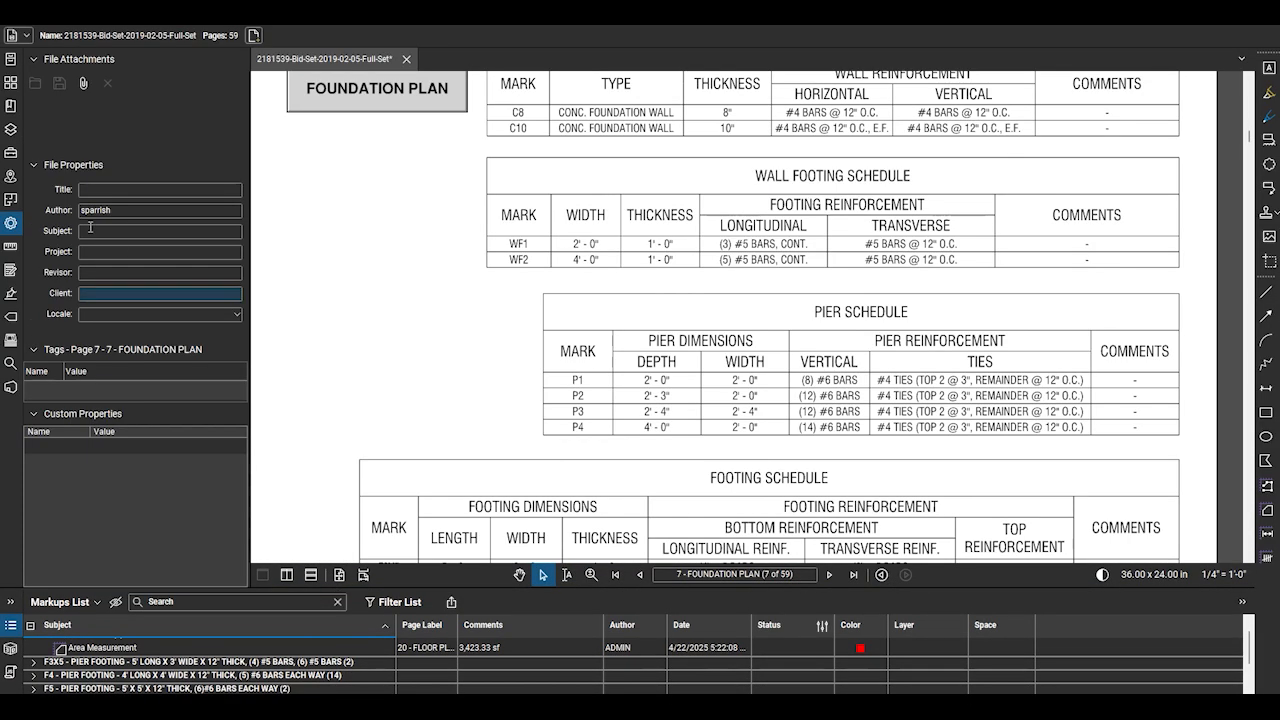
click(11, 246)
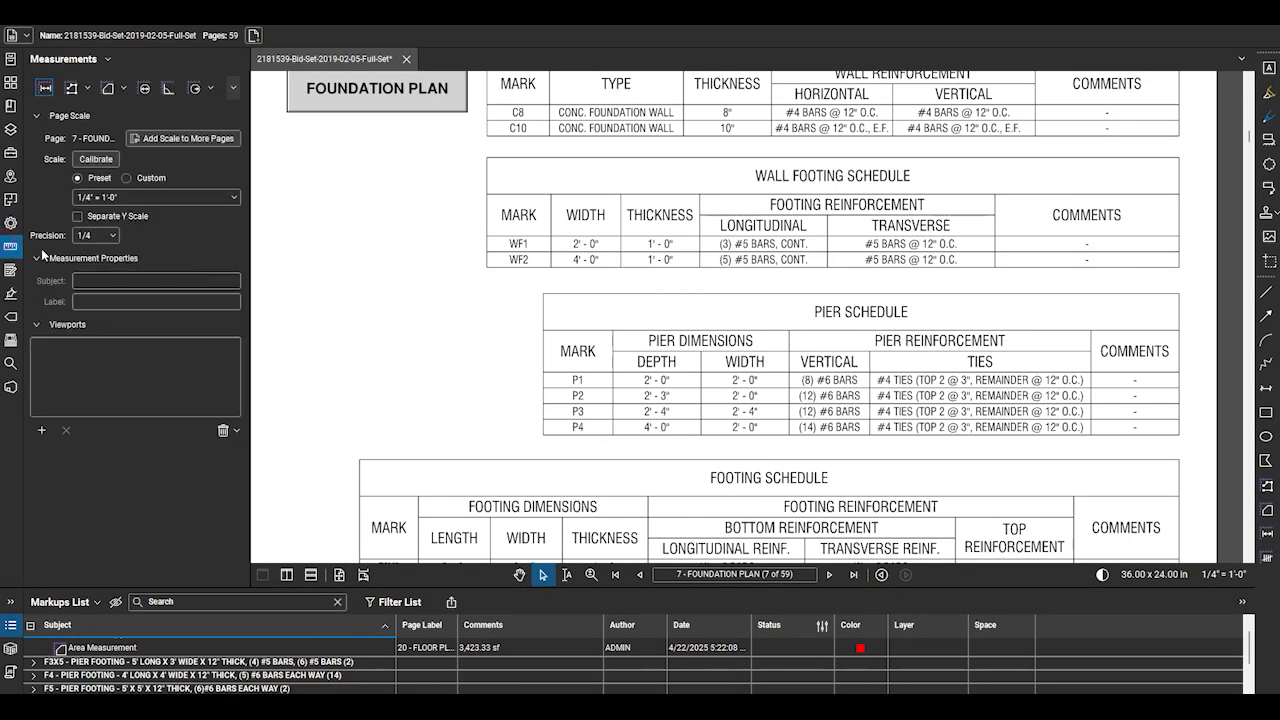
click(110, 91)
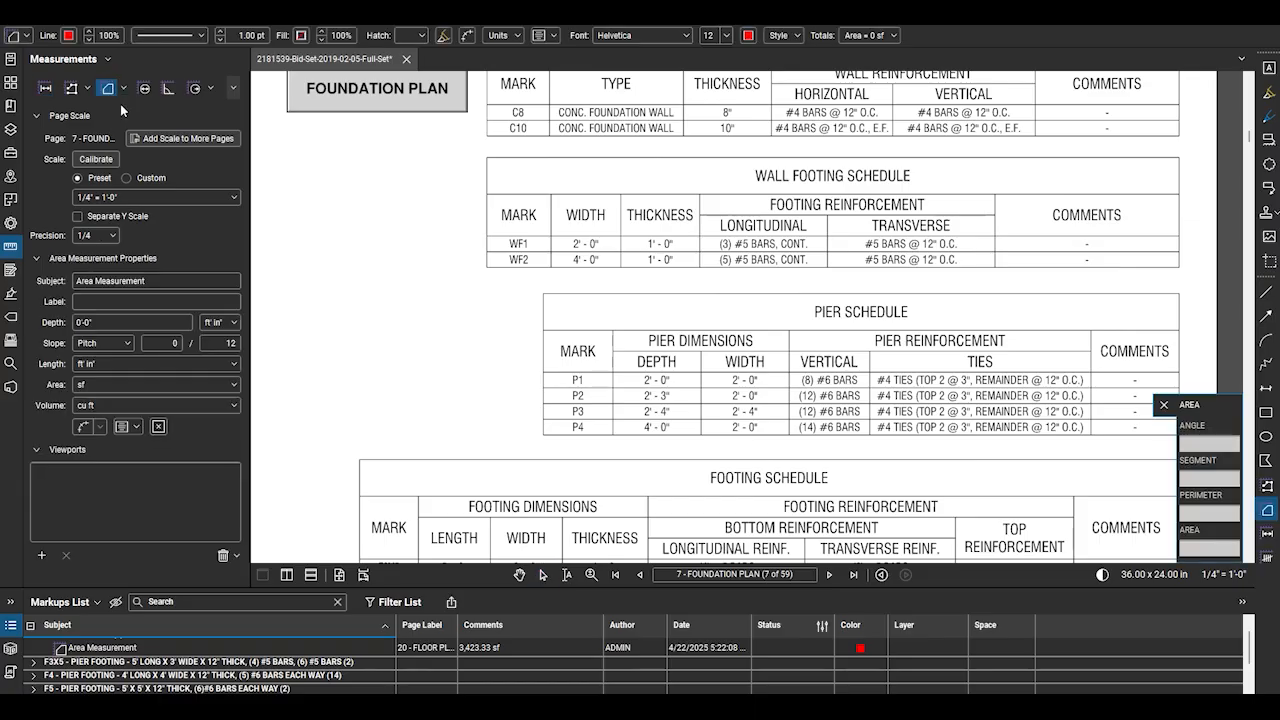
click(185, 281)
text(P1 - CONCRETE PIER - 2' DEPTH)
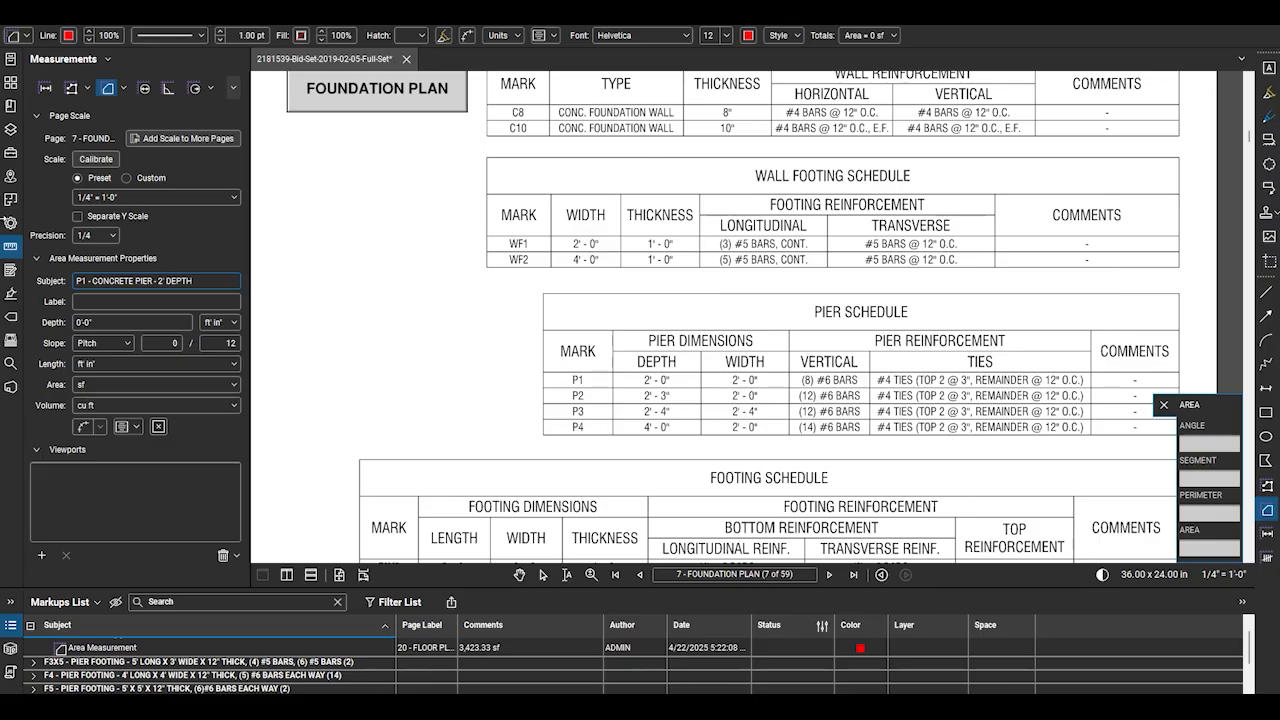
text(E)
key(Tab)
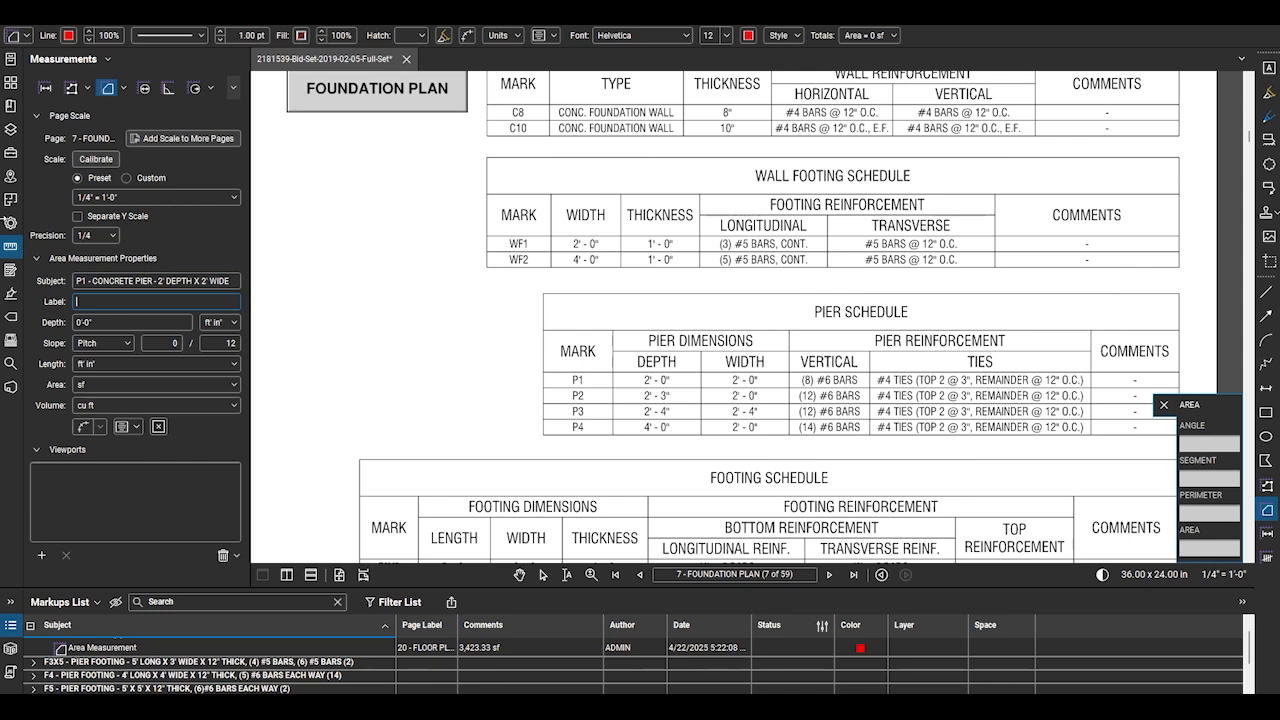
drag(155, 281, 246, 285)
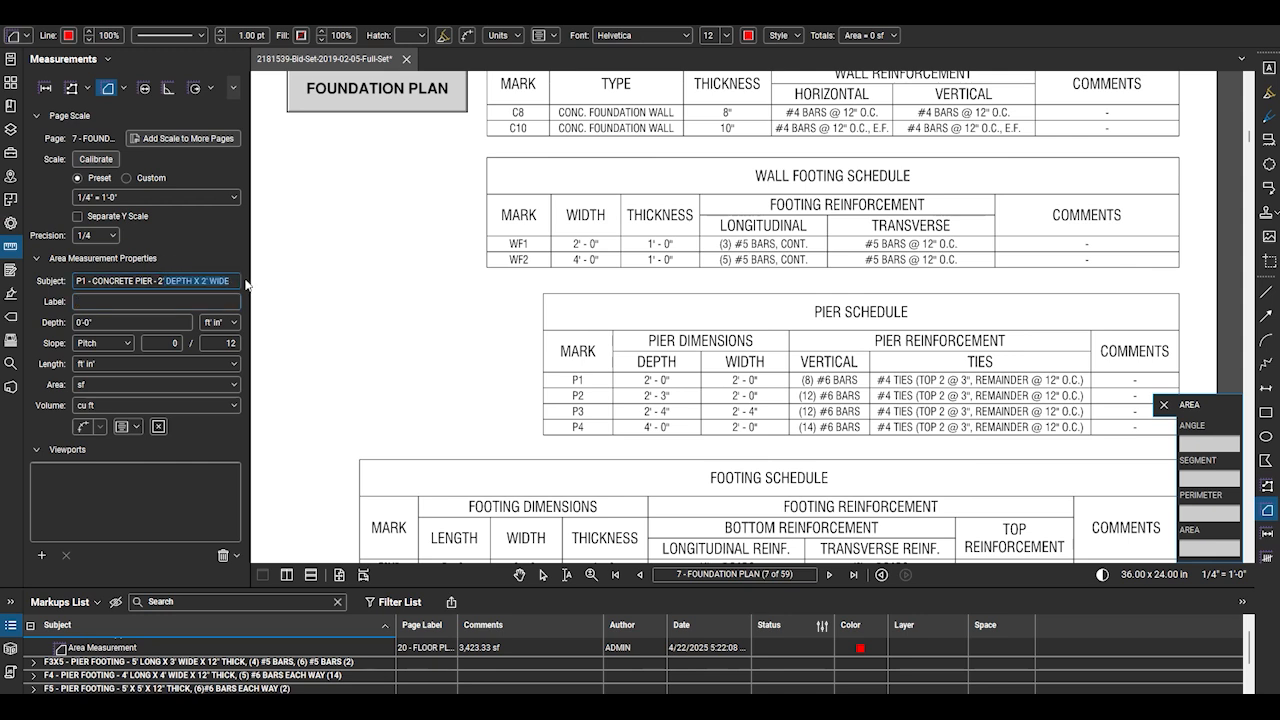
text(WID)
key(Tab)
text(P1 -)
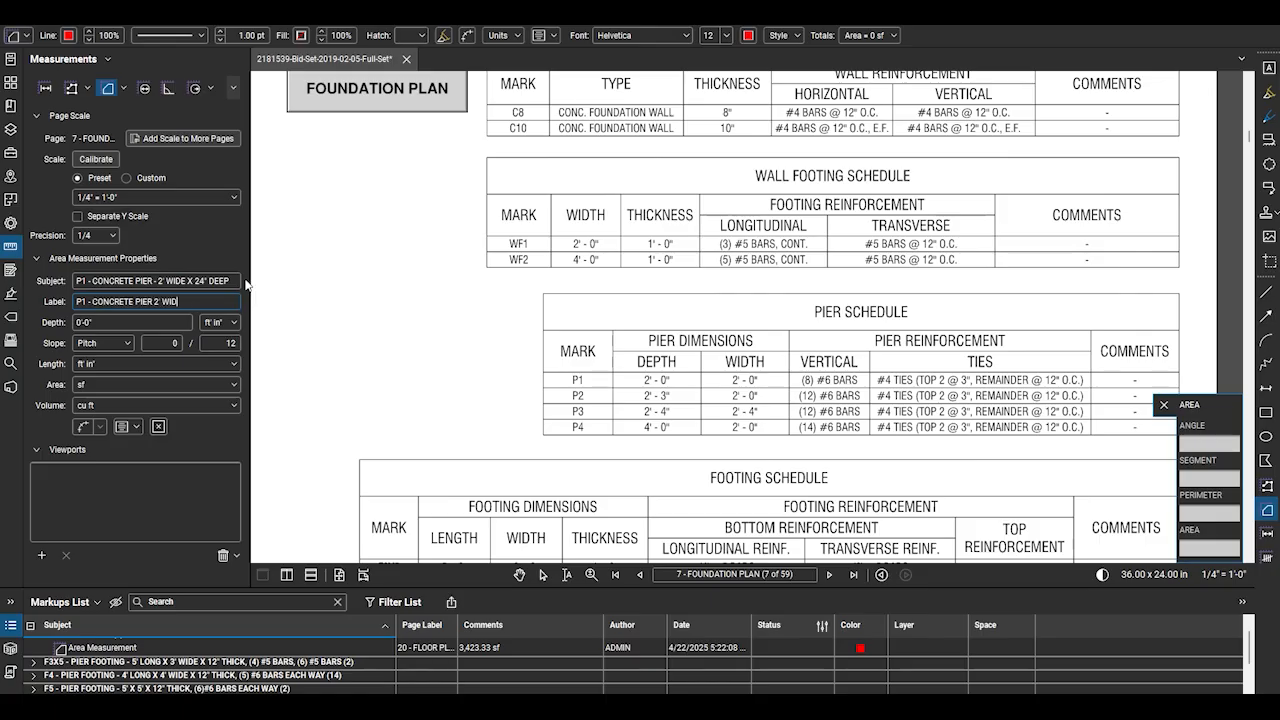
Give the P1 measurement a 2'-0" depth and cu yd volume, and include volume and depth in its caption
click(142, 321)
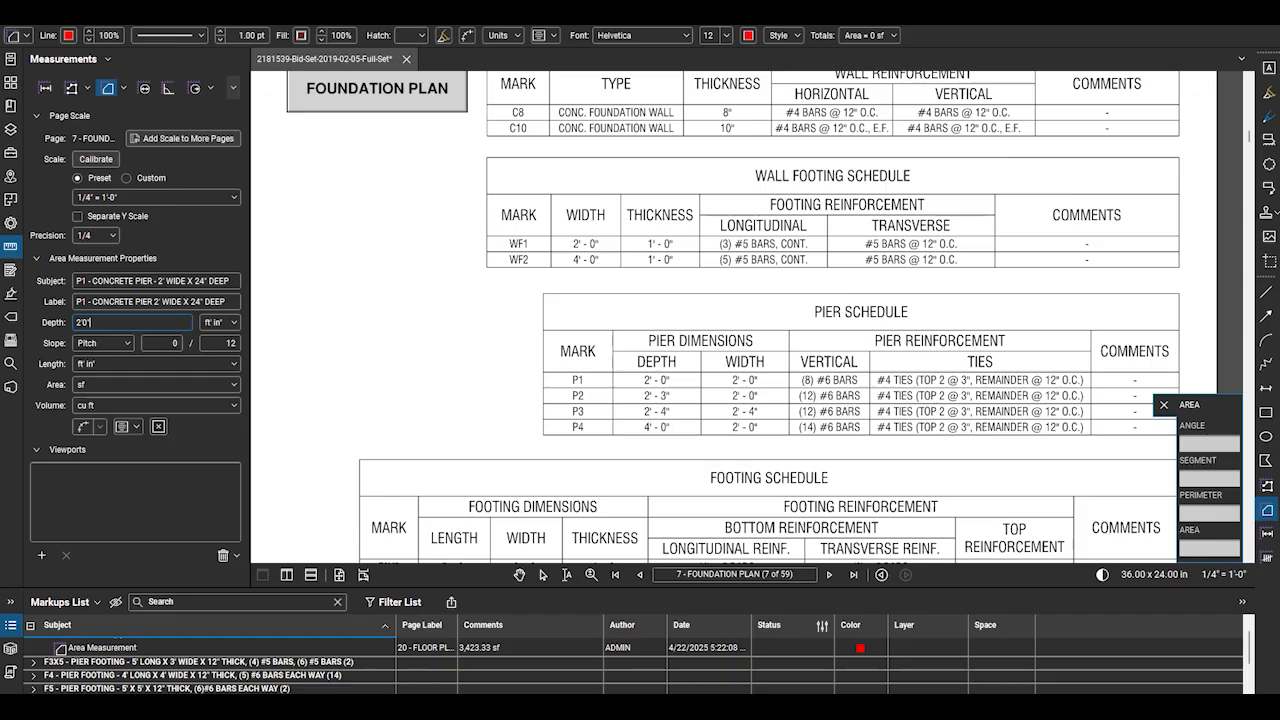
text(2'0)
click(155, 405)
click(160, 461)
click(128, 427)
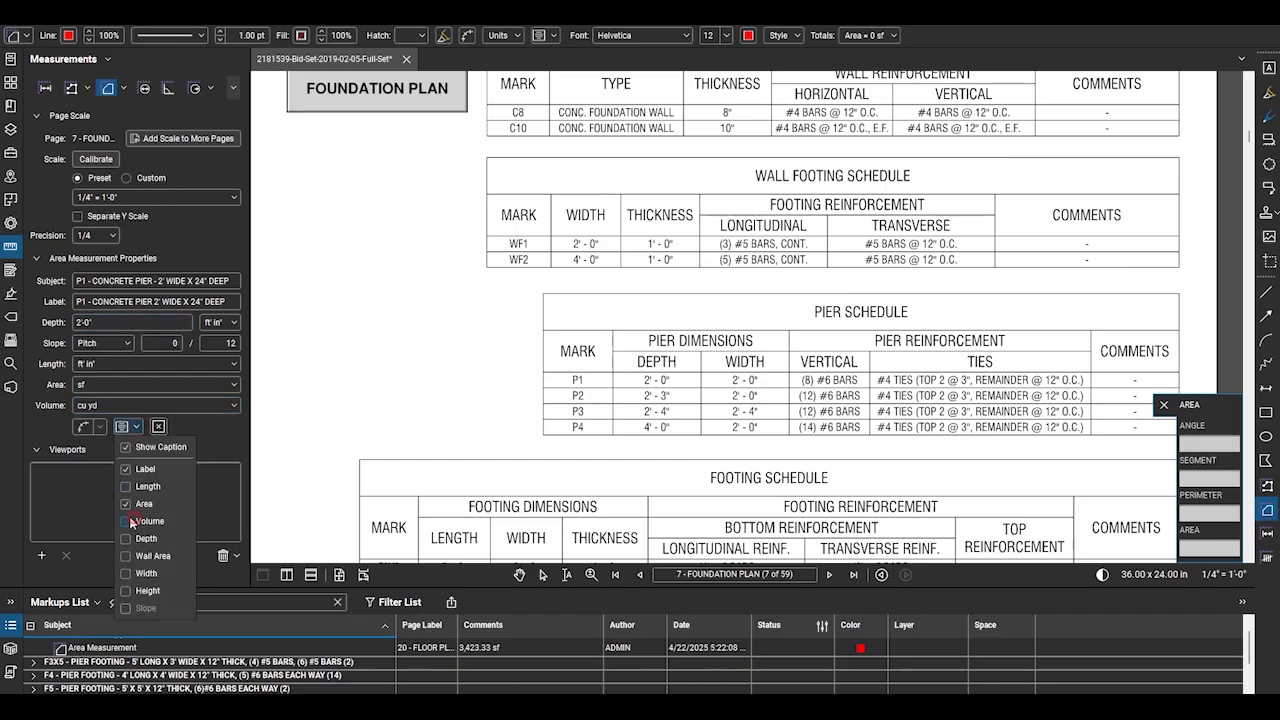
click(20, 226)
Give the P1 area measurement a blue fill with 20 fill opacity
click(10, 222)
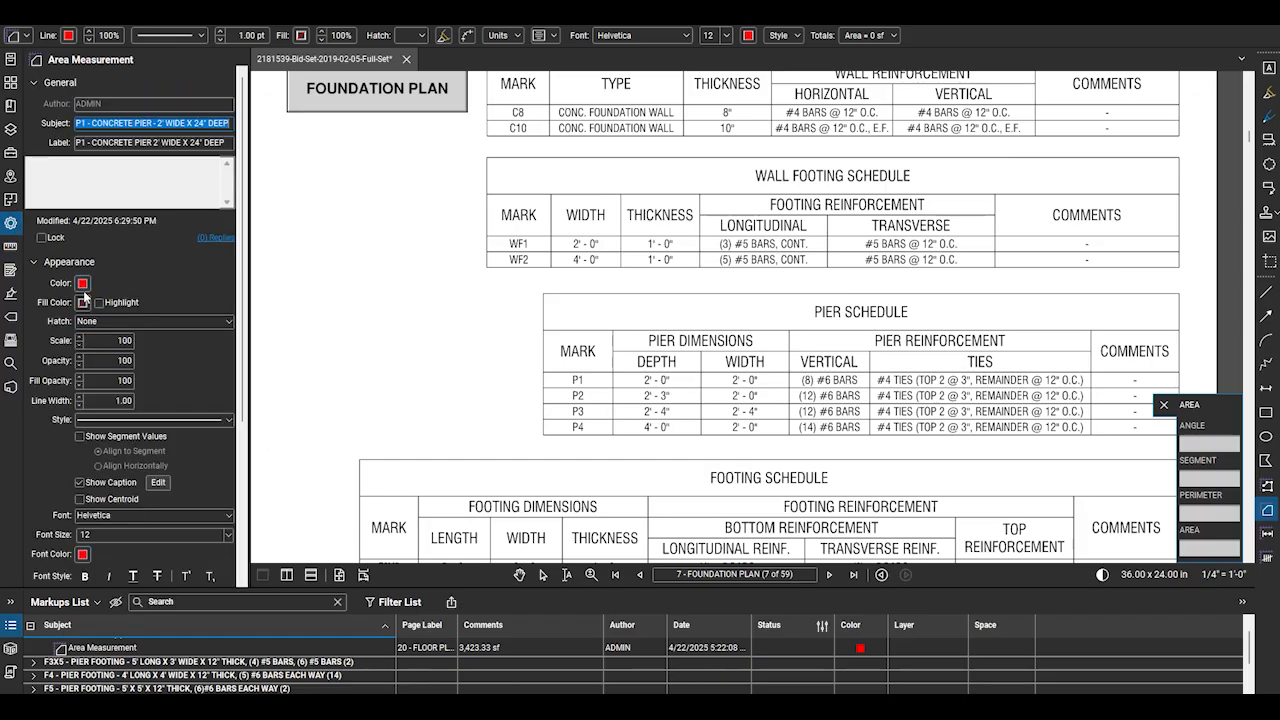
click(82, 302)
click(150, 362)
click(114, 380)
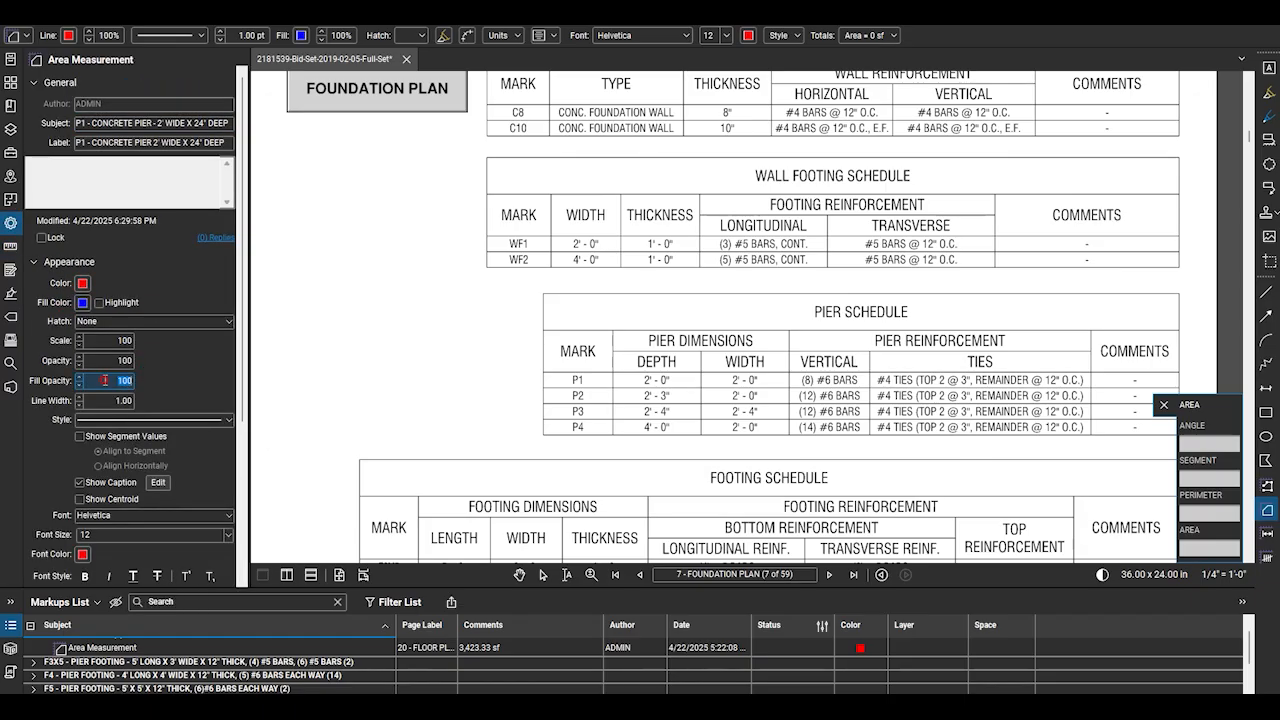
text(20)
Measure the P1 piers at B/7, B/6 and C/5 as rectangular areas about 2'-0" by 2'-0"
scroll(830, 266, down, 5)
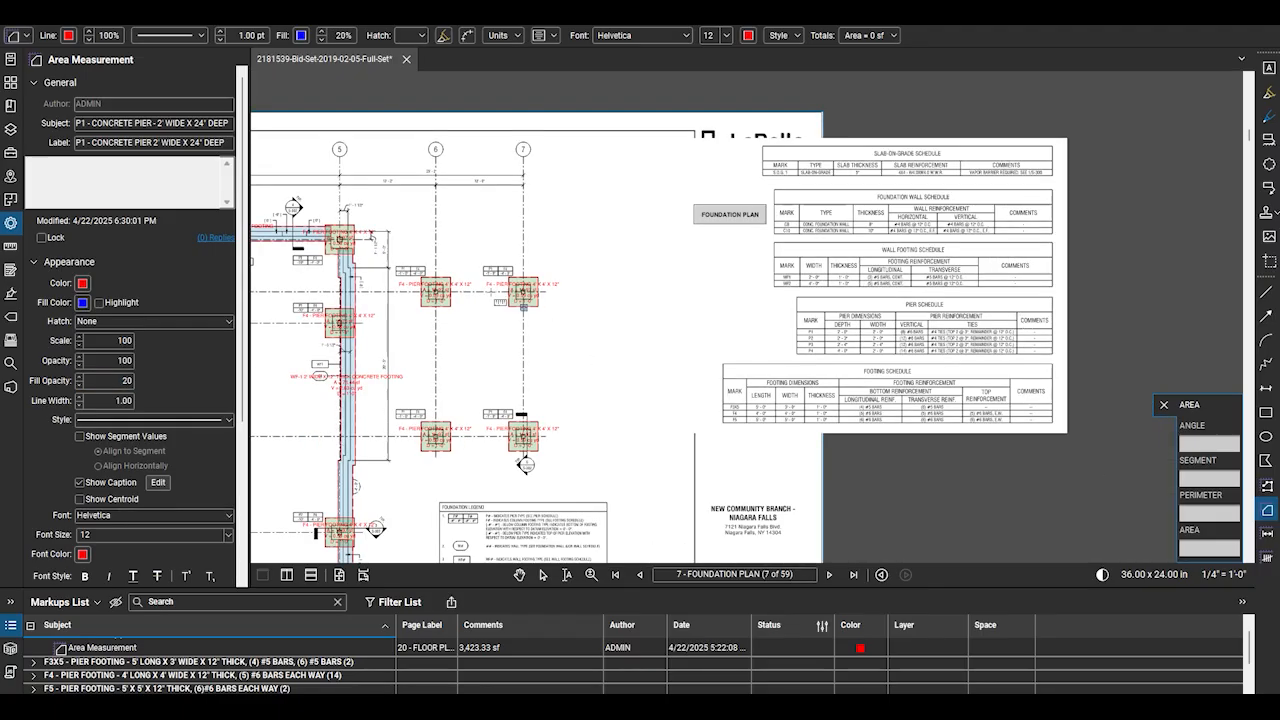
scroll(500, 285, up, 7)
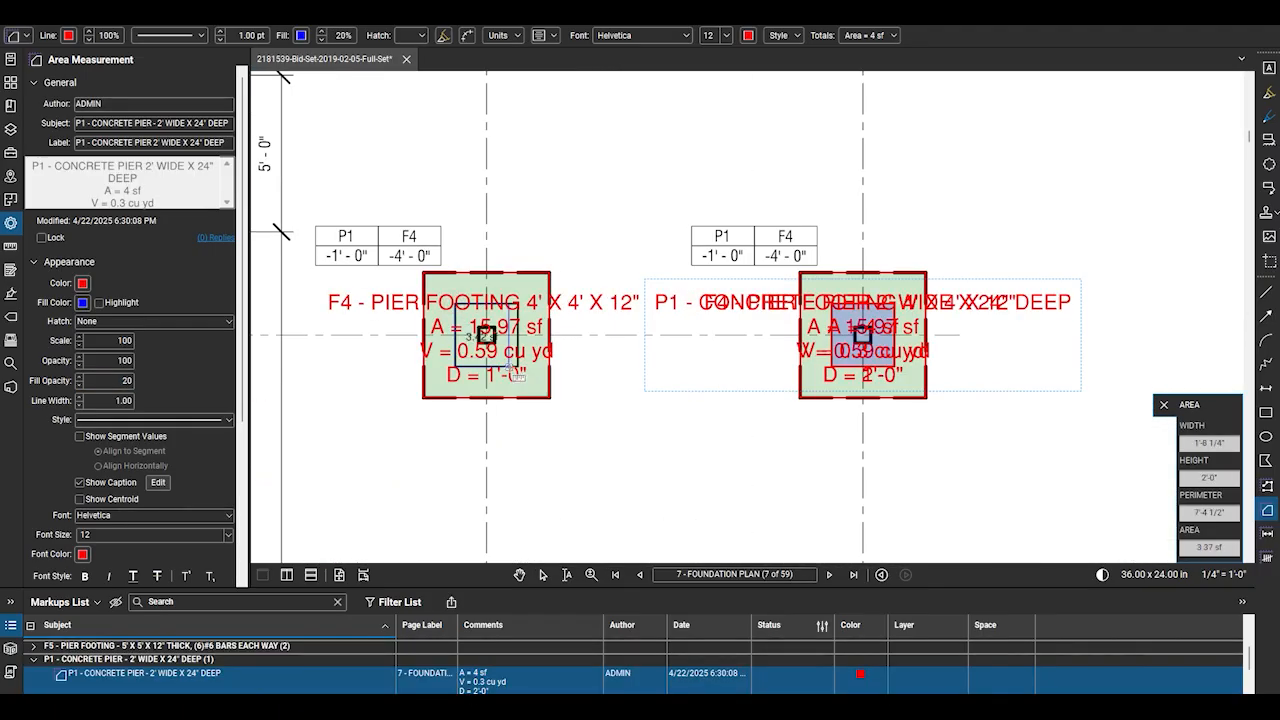
scroll(881, 224, down, 2)
scroll(881, 224, down, 2)
scroll(406, 324, up, 2)
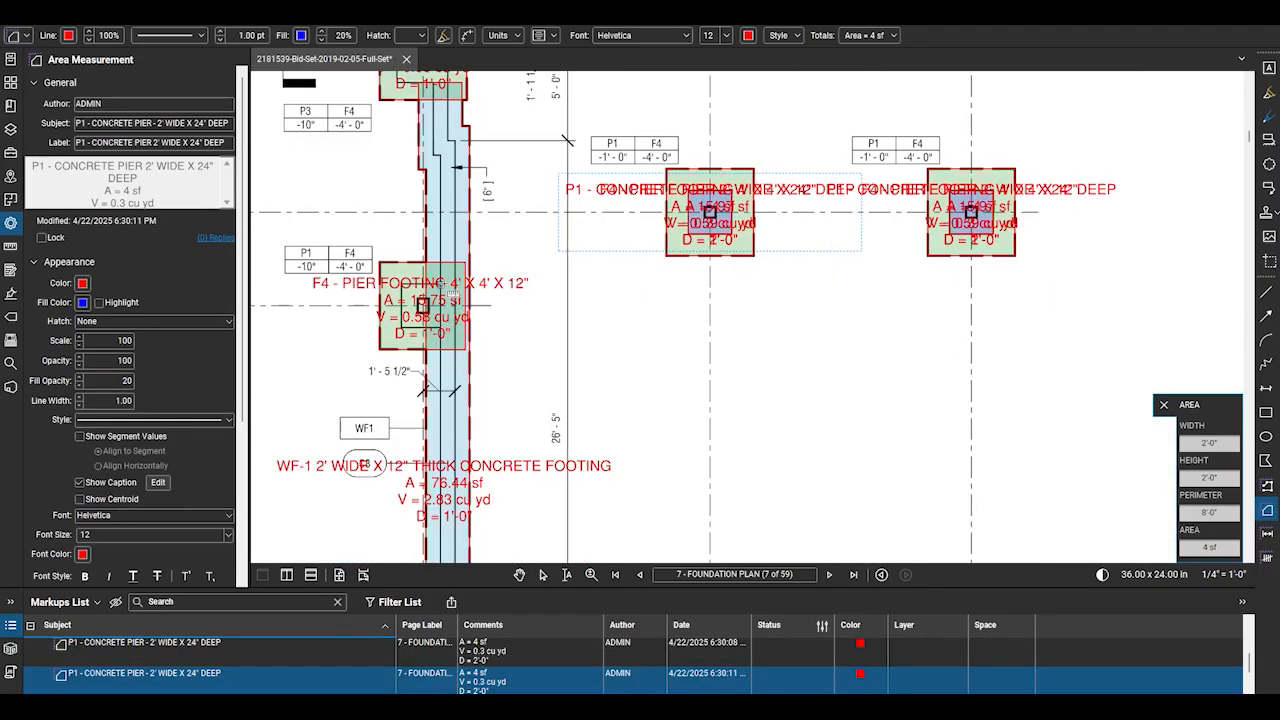
drag(401, 327, 439, 284)
Measure the two P1 piers on grid E at lines 6 and 7 as 2'-0" by 2'-0" rectangular areas
scroll(633, 147, down, 2)
scroll(445, 177, down, 1)
scroll(672, 450, up, 1)
drag(617, 413, 653, 449)
drag(836, 413, 872, 449)
Check the pier tags across the foundation plan for any P1 piers still unmeasured
scroll(1050, 243, down, 2)
scroll(773, 473, up, 2)
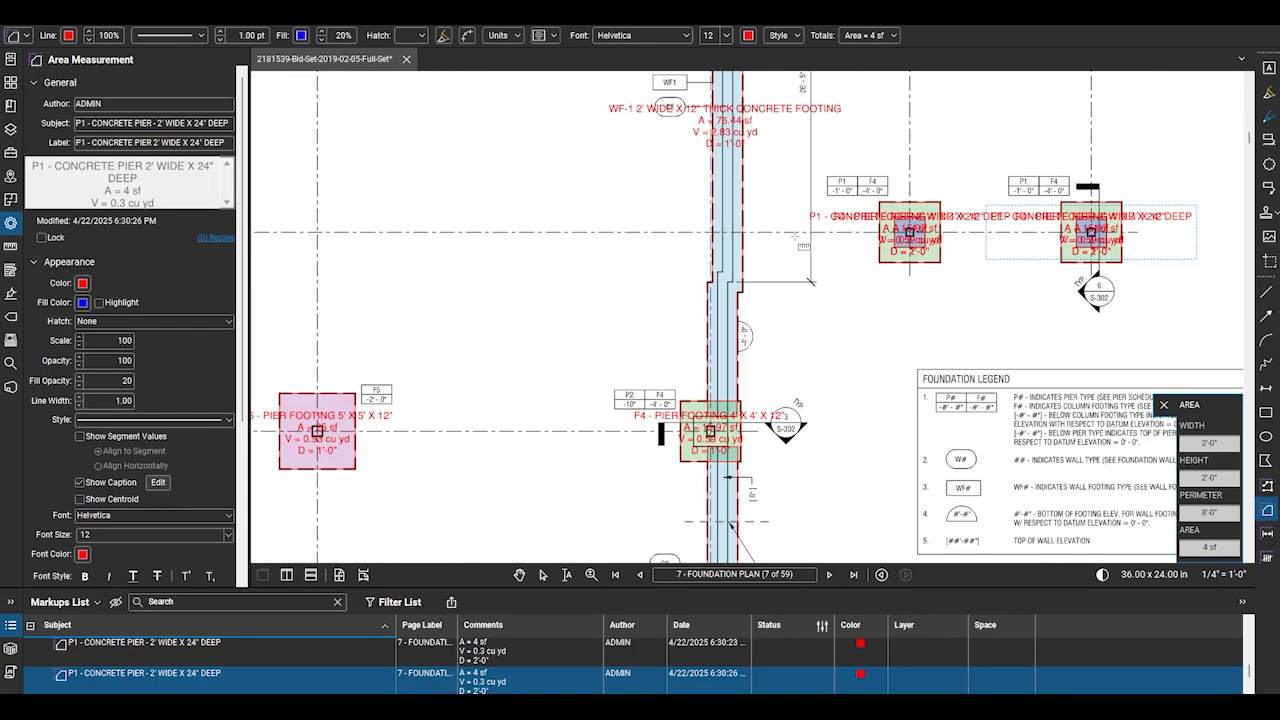
scroll(766, 204, down, 2)
scroll(757, 525, up, 3)
scroll(762, 254, down, 1)
scroll(762, 255, down, 4)
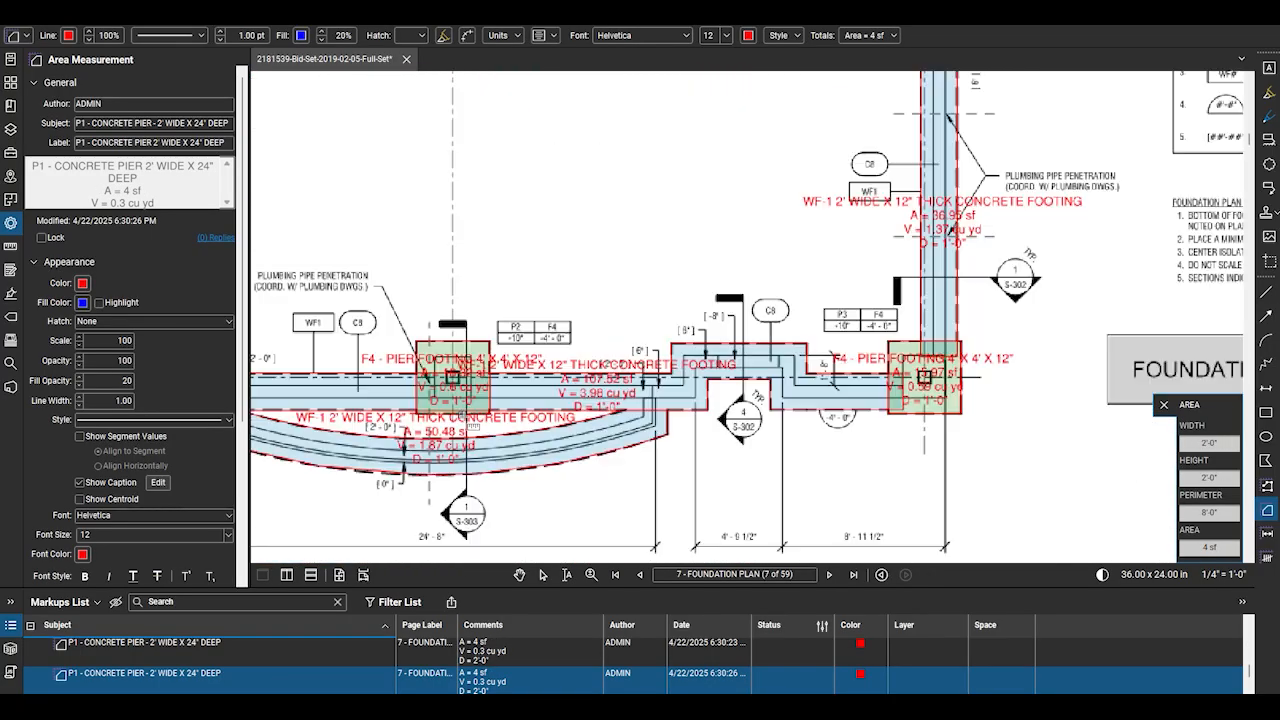
scroll(641, 293, up, 5)
scroll(641, 293, down, 4)
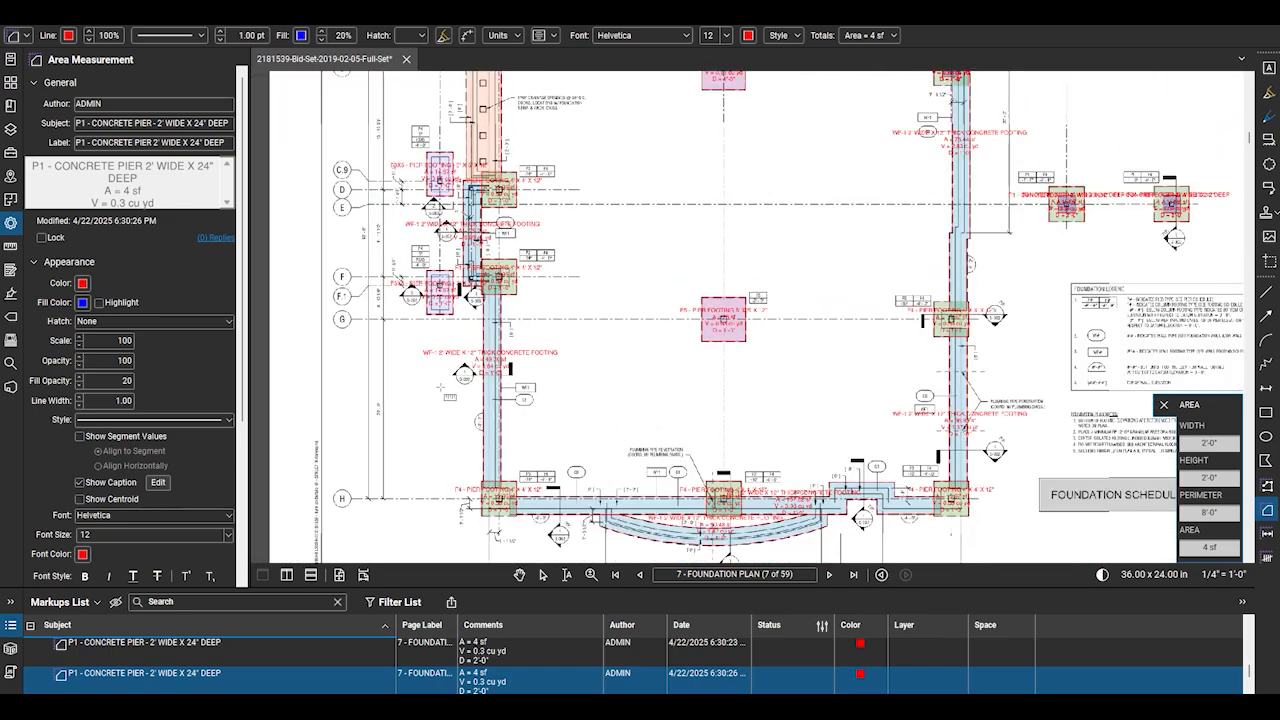
scroll(641, 293, up, 3)
scroll(530, 305, down, 1)
scroll(530, 305, up, 3)
scroll(410, 452, down, 2)
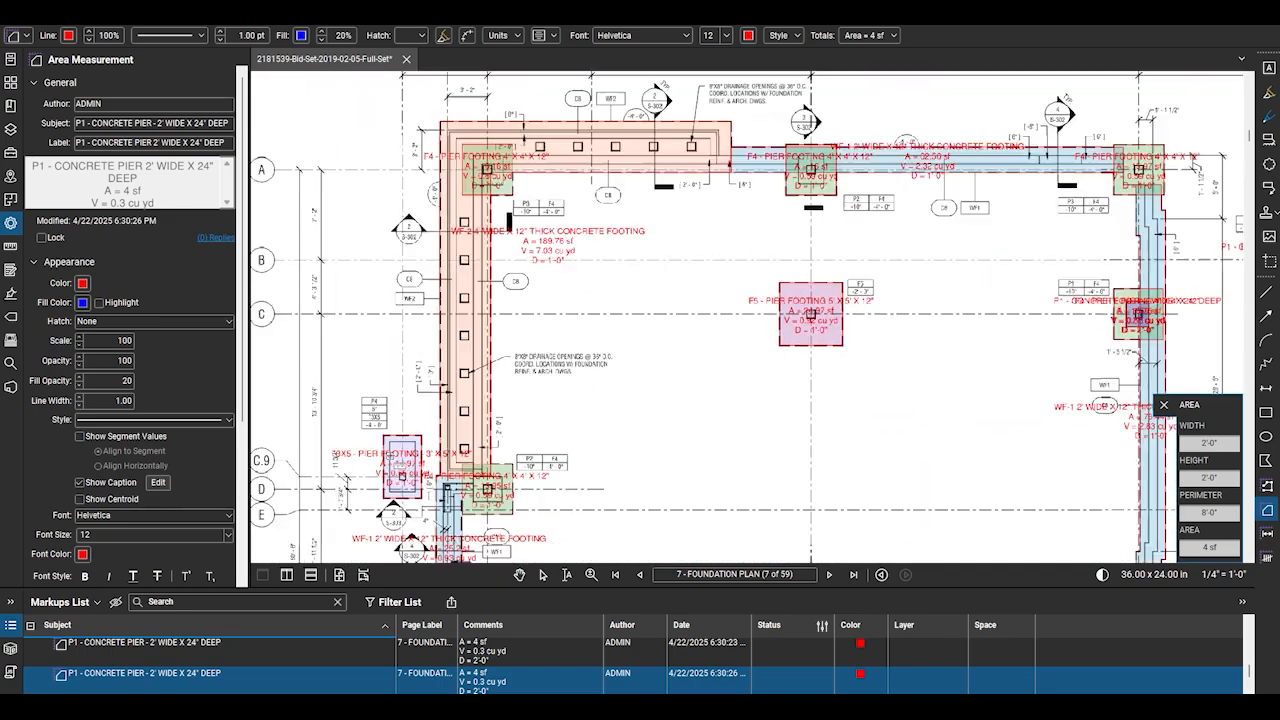
scroll(820, 215, up, 2)
scroll(582, 263, down, 1)
scroll(1053, 264, up, 2)
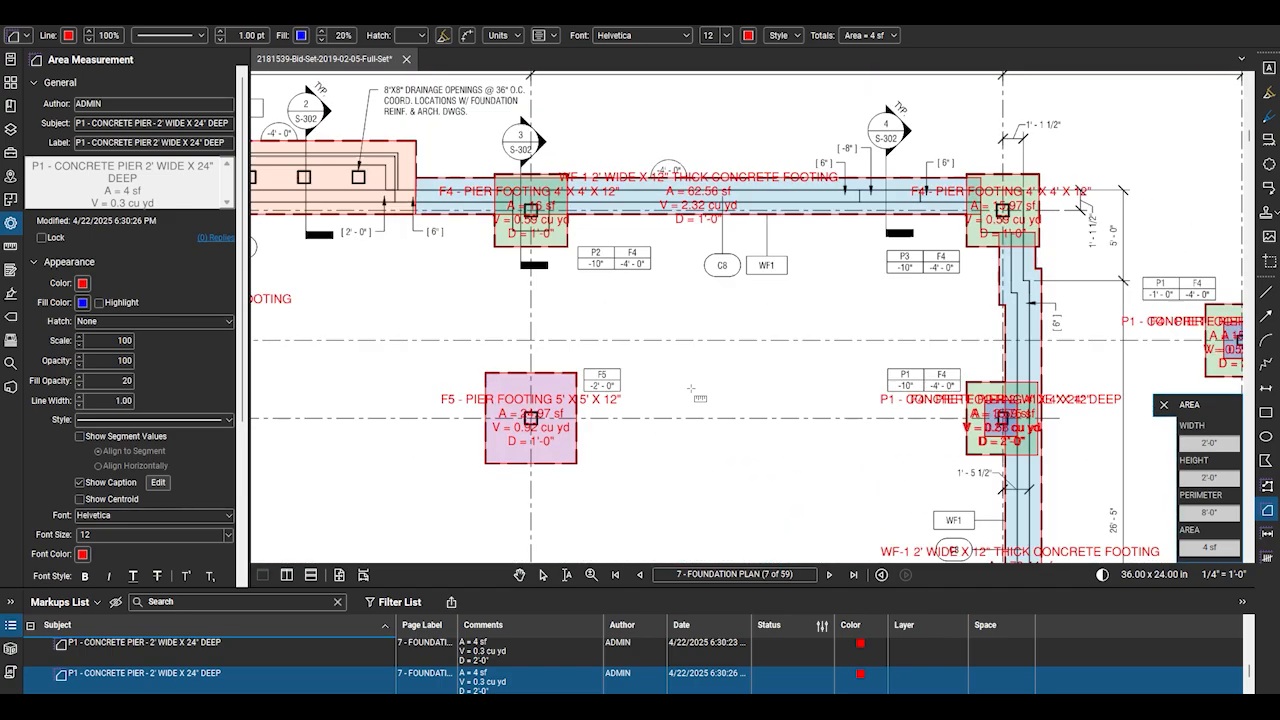
scroll(418, 361, down, 2)
scroll(838, 219, down, 3)
scroll(672, 264, up, 2)
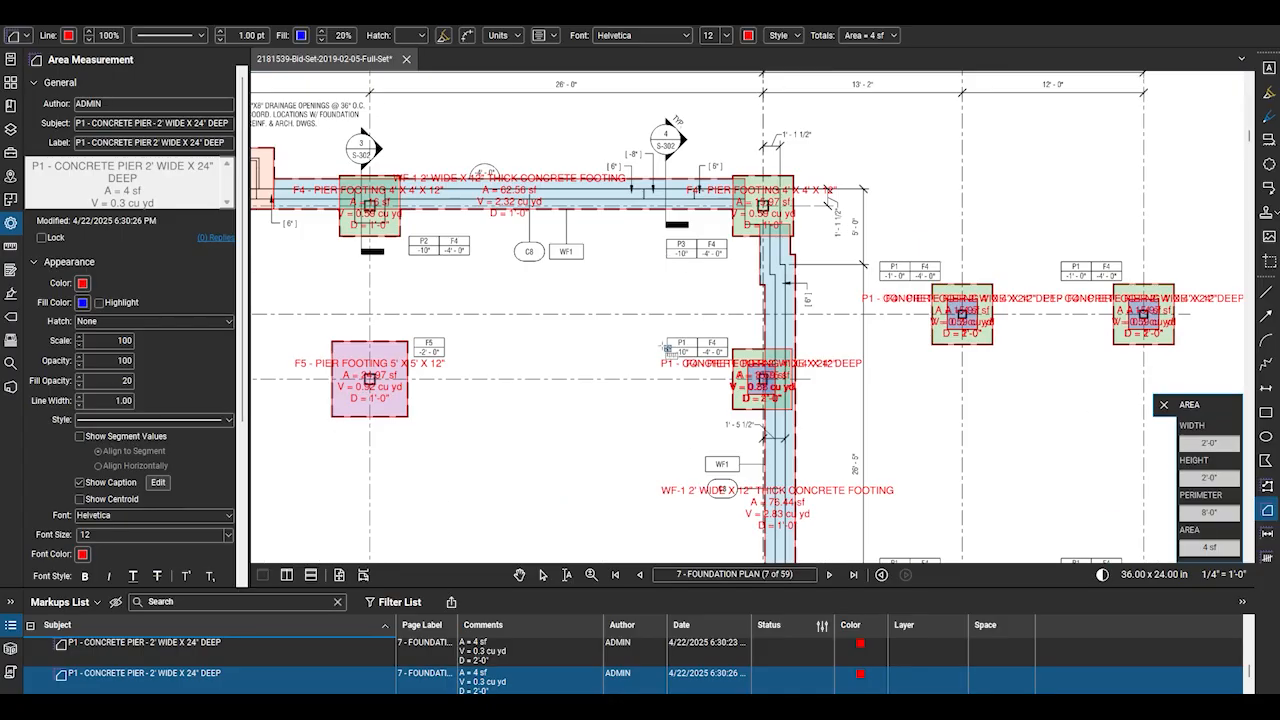
scroll(668, 350, down, 1)
scroll(668, 350, down, 2)
scroll(745, 476, up, 3)
scroll(671, 460, down, 1)
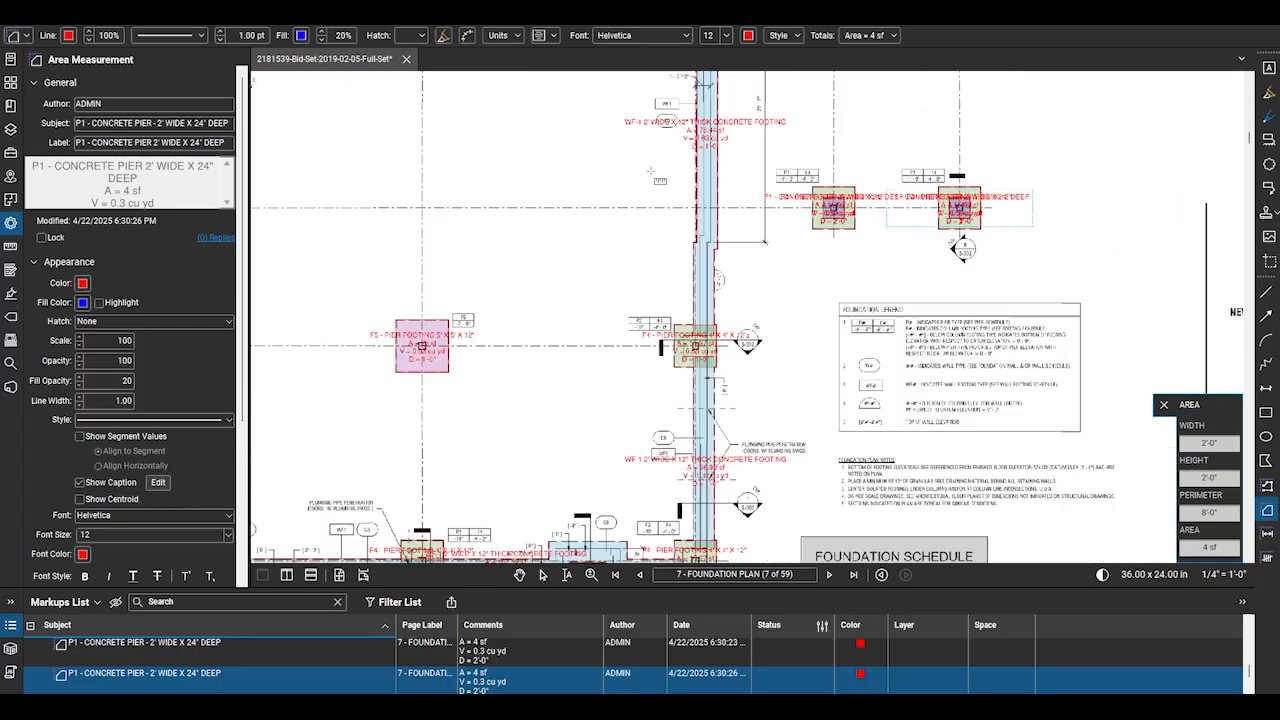
scroll(682, 530, up, 2)
scroll(960, 270, down, 3)
Assign all the P1 concrete pier measurements to a new layer named "FOUNDATION CONCRETE - P"
click(543, 575)
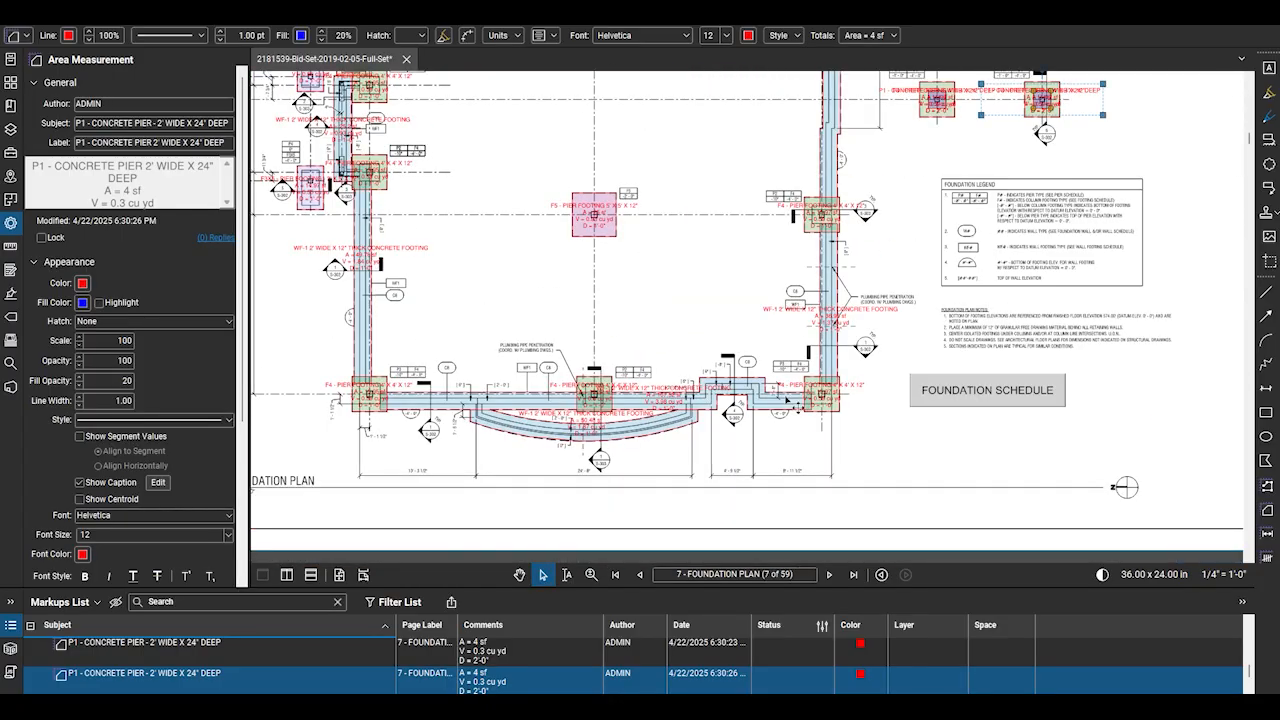
scroll(882, 307, down, 3)
click(1160, 140)
click(797, 489)
drag(604, 597, 604, 317)
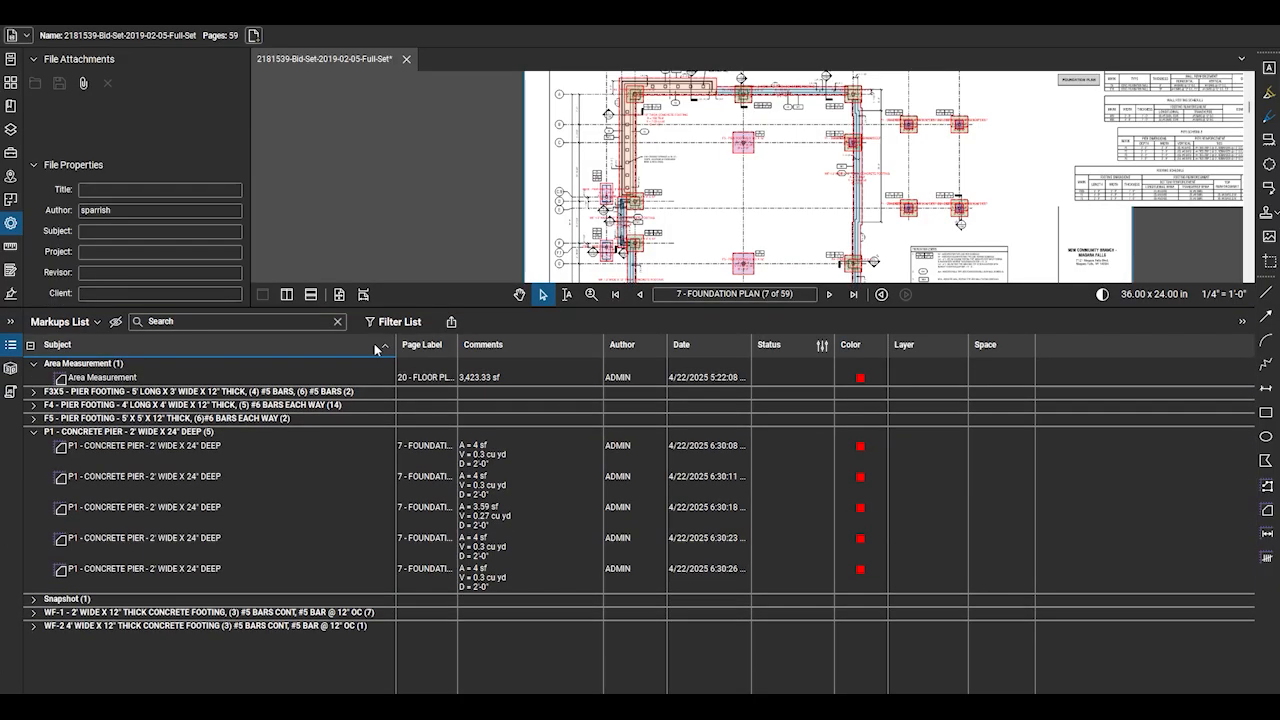
click(894, 431)
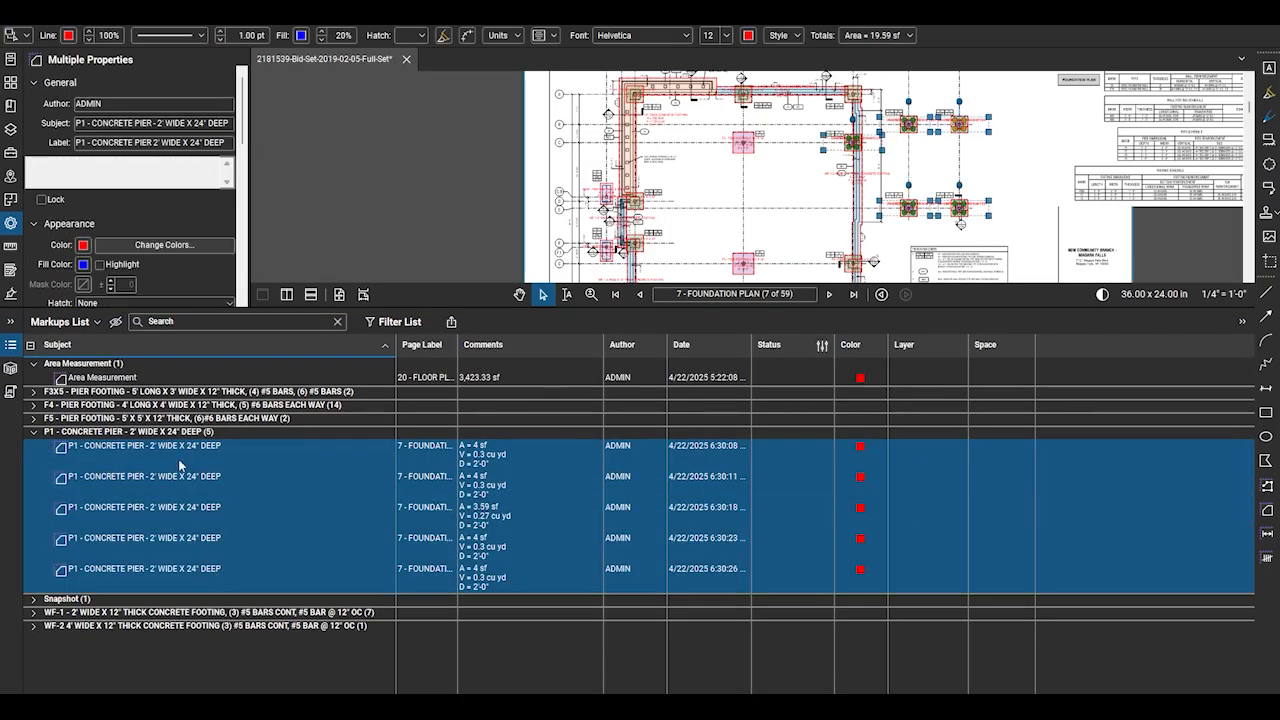
right_click(178, 459)
mouse_move(300, 523)
click(509, 581)
text(FOUNDATION CONCRETE)
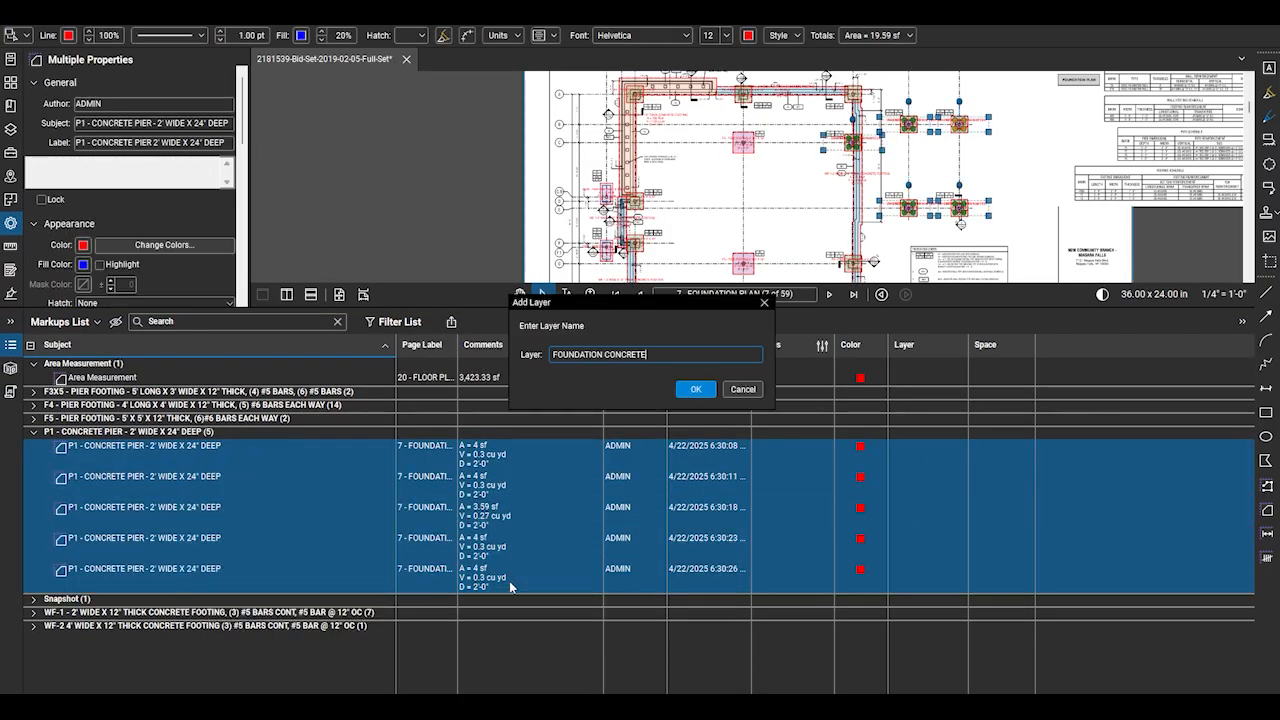
text( - P)
key(Return)
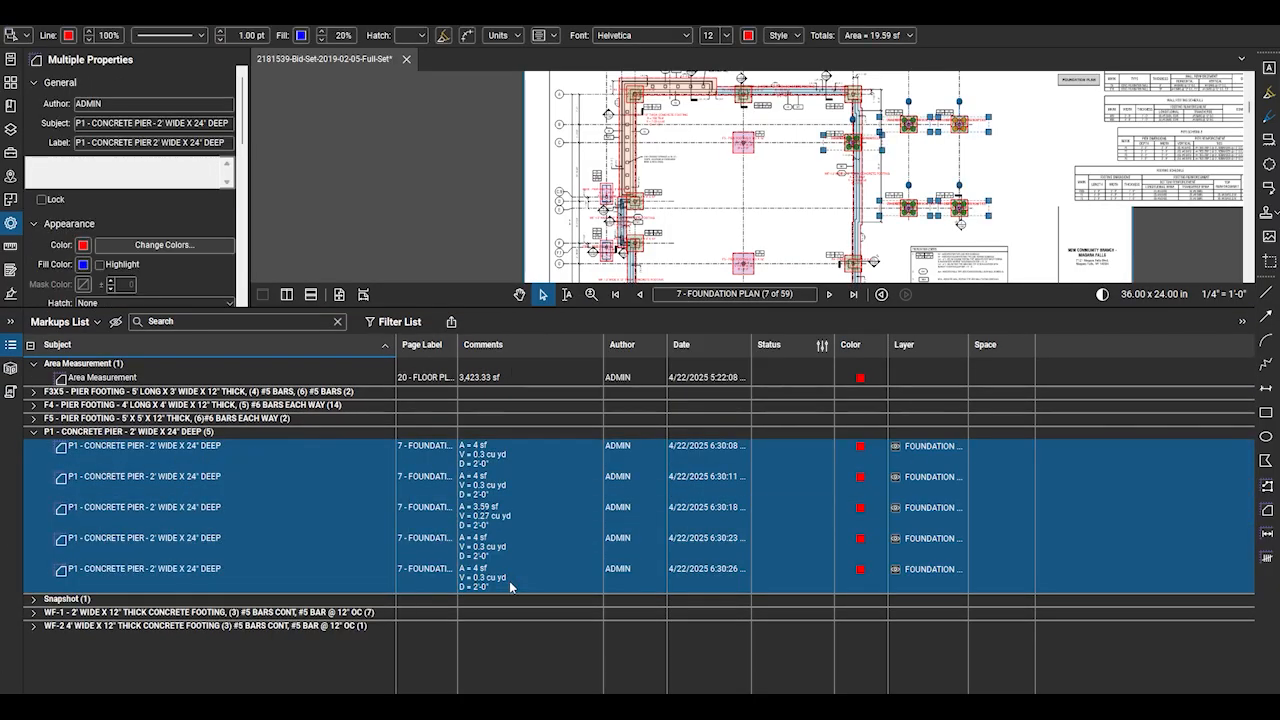
Collapse the P1 group in the markups list, shrink the list and clear the markup selection
click(35, 433)
drag(480, 308, 480, 481)
click(34, 605)
click(463, 638)
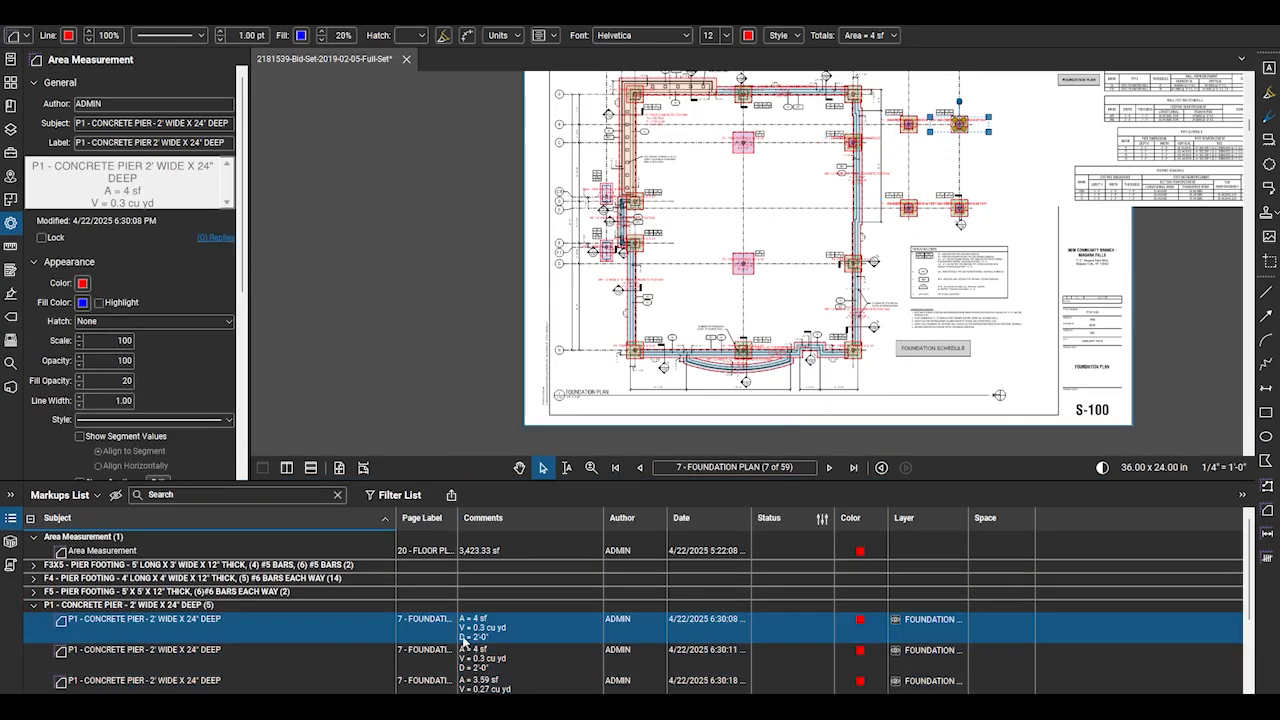
scroll(518, 668, down, 2)
click(34, 536)
click(420, 389)
scroll(420, 389, down, 1)
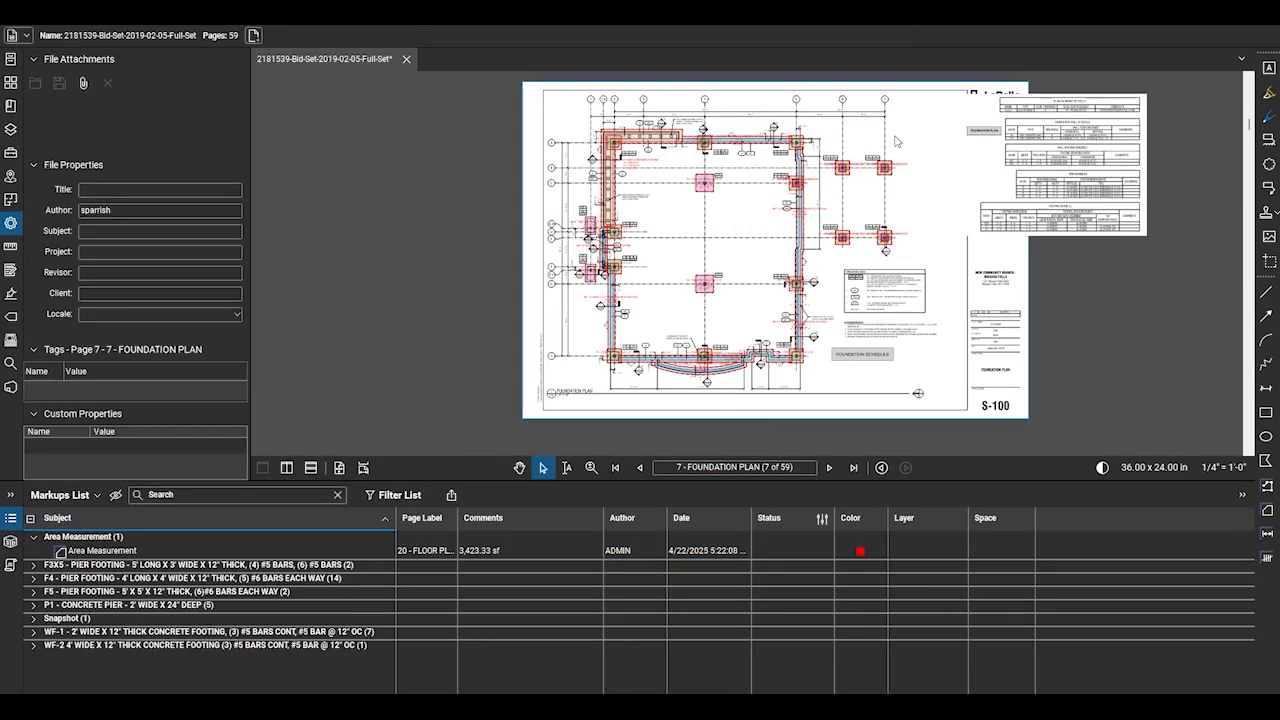
Start an area measurement with subject "P2 - CONCRETE PIER - 2' WIDE X 27" DEEP" and label "P2 - CONCRETE PIER 2' WIDE X 27" DEEP"
scroll(908, 150, up, 3)
scroll(1210, 240, up, 5)
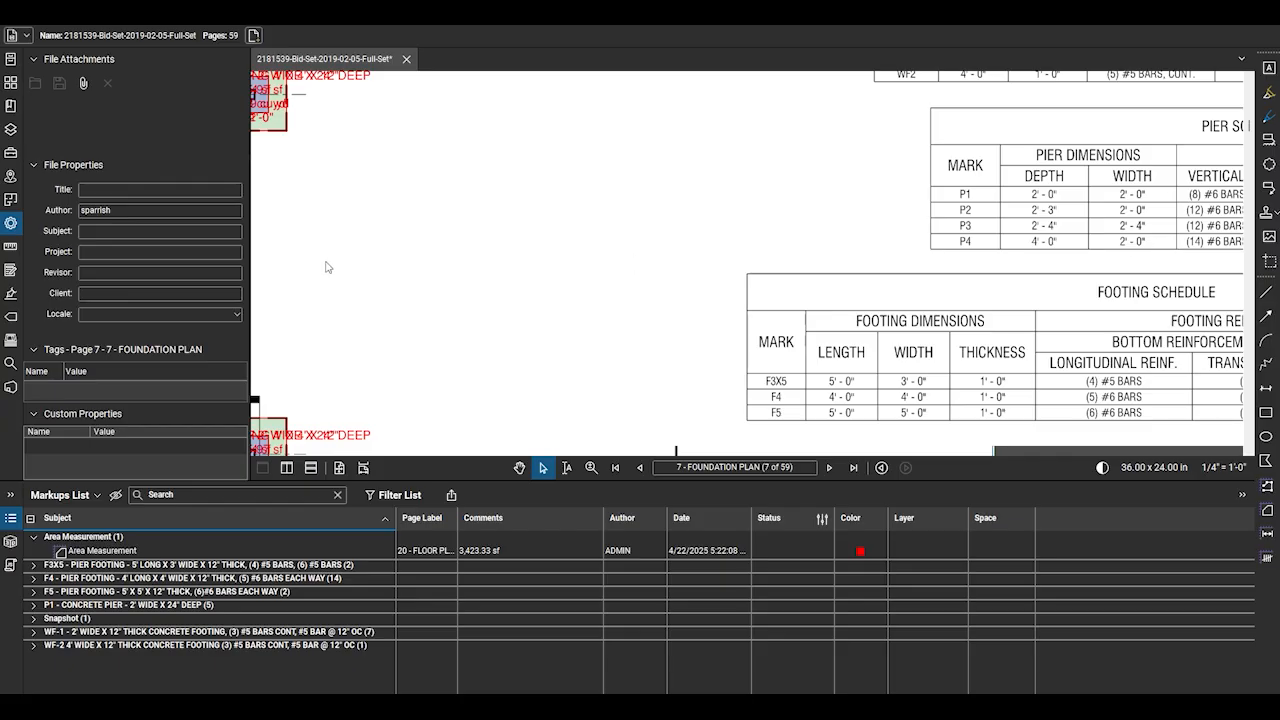
click(10, 246)
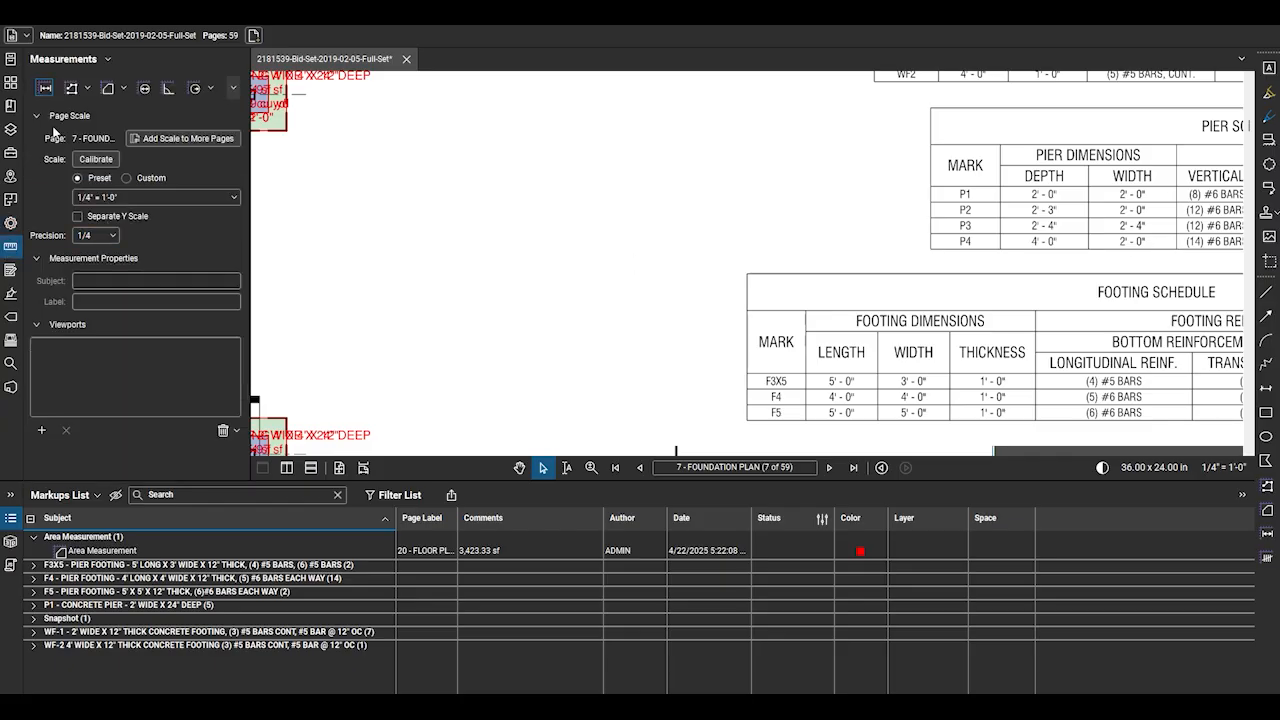
click(107, 88)
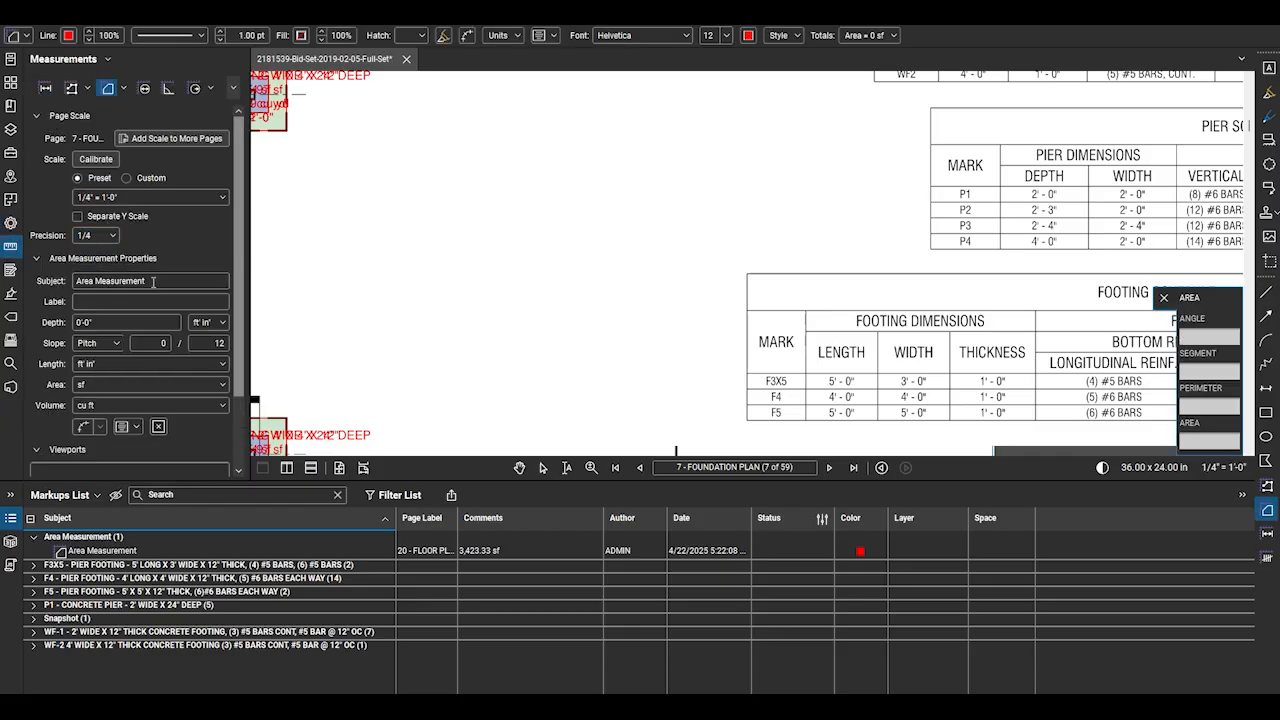
click(205, 276)
text(P2 -)
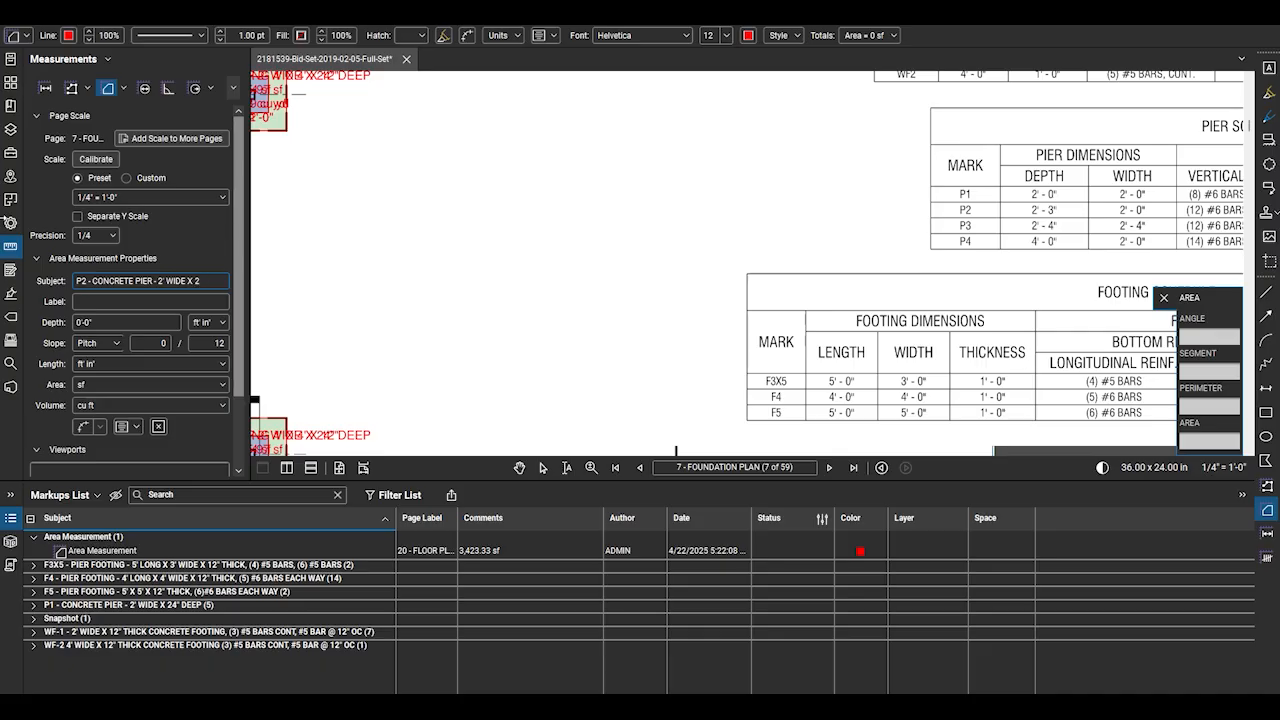
text(TH)
text(DEEP)
key(Tab)
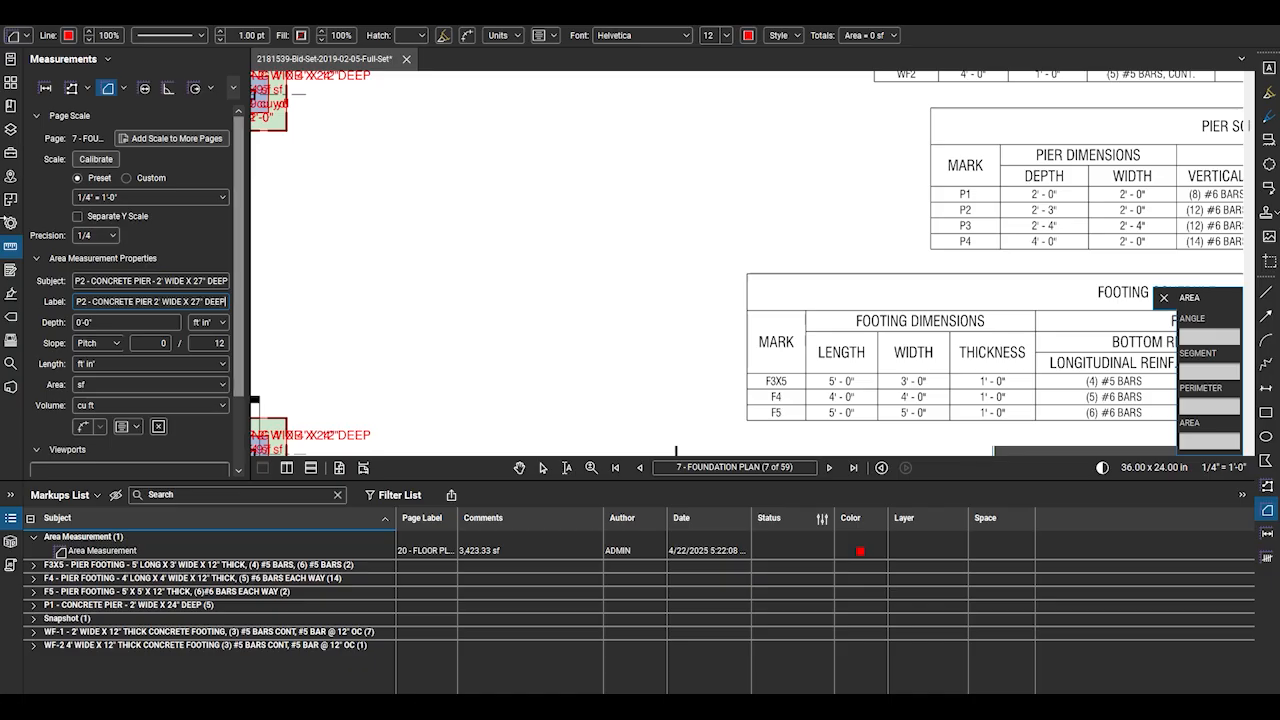
Set the P2 pier measurement's depth to 2'-3" and volume unit to cu yd, with volume and depth shown in its caption
key(Tab)
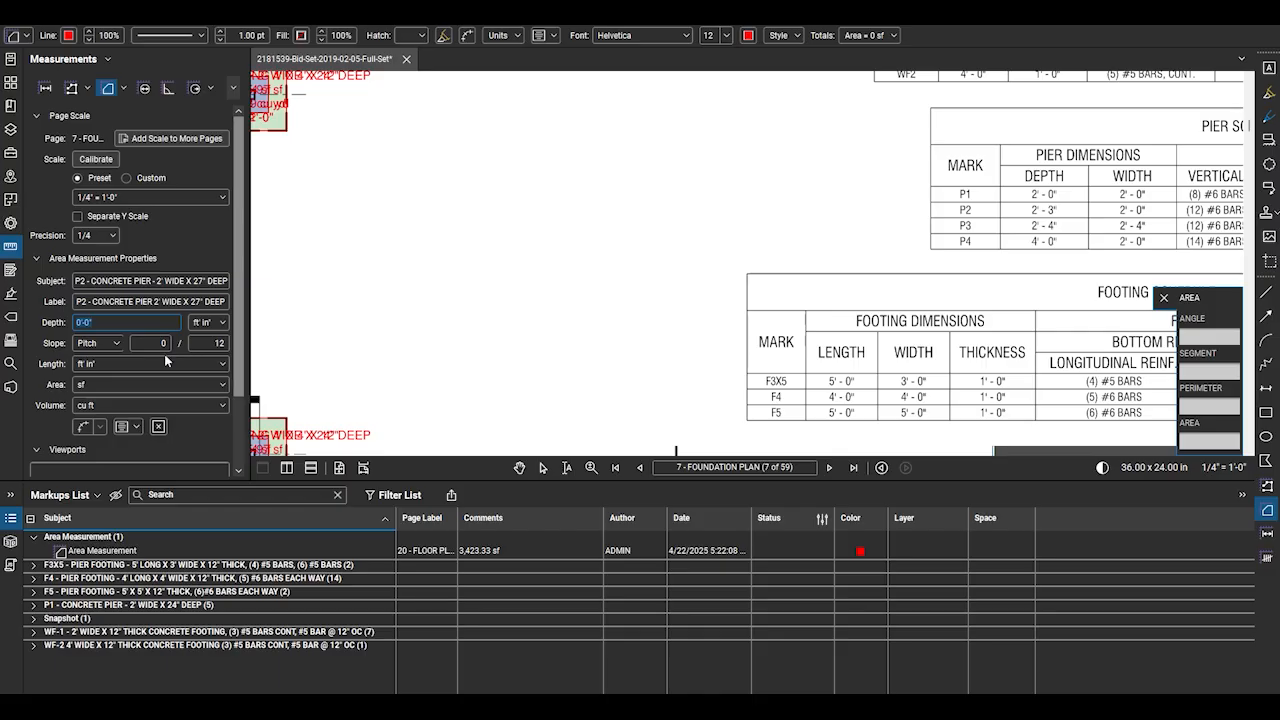
text(2'-3)
key(Tab)
click(150, 405)
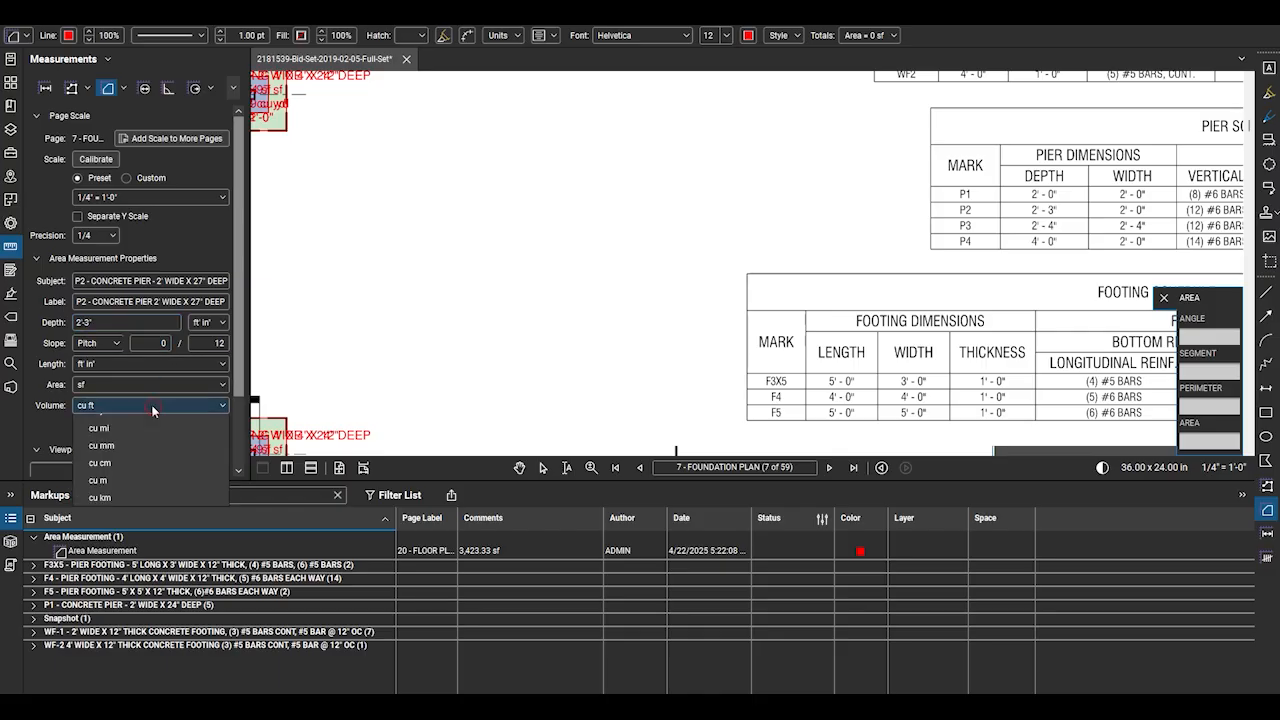
click(150, 474)
click(128, 426)
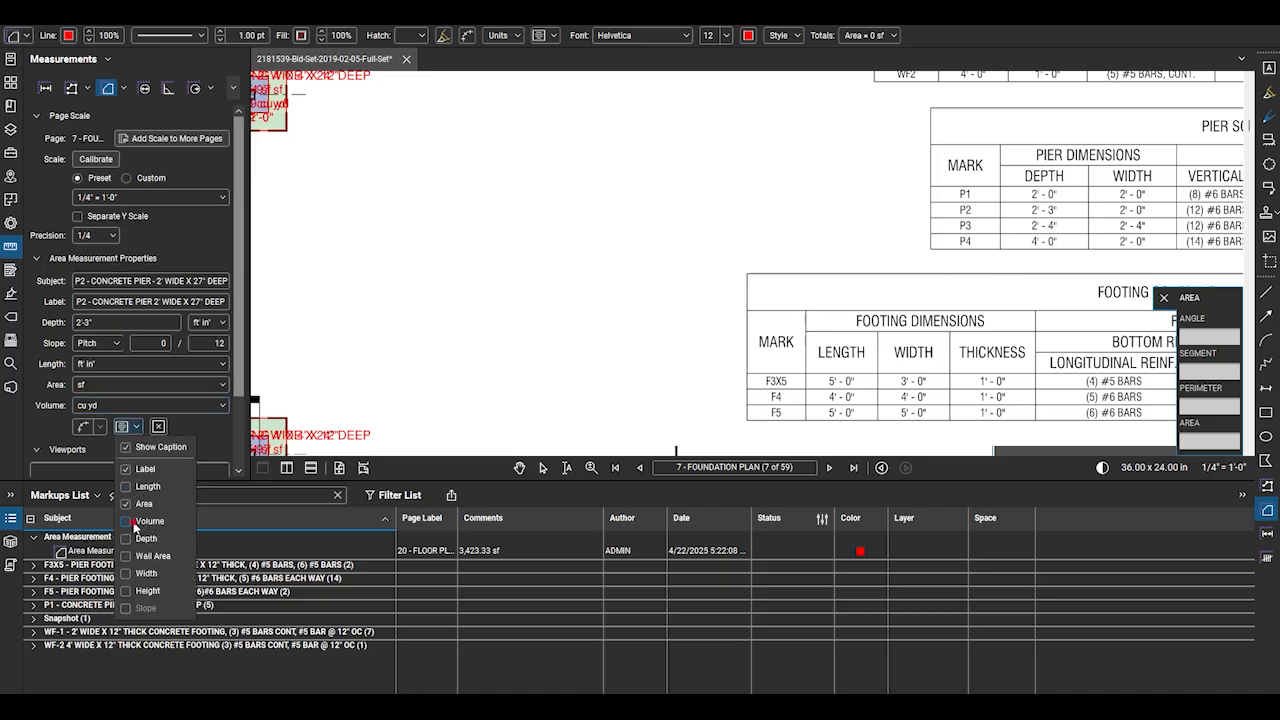
Give the P2 pier measurement a dark navy fill with 20% fill opacity
click(10, 222)
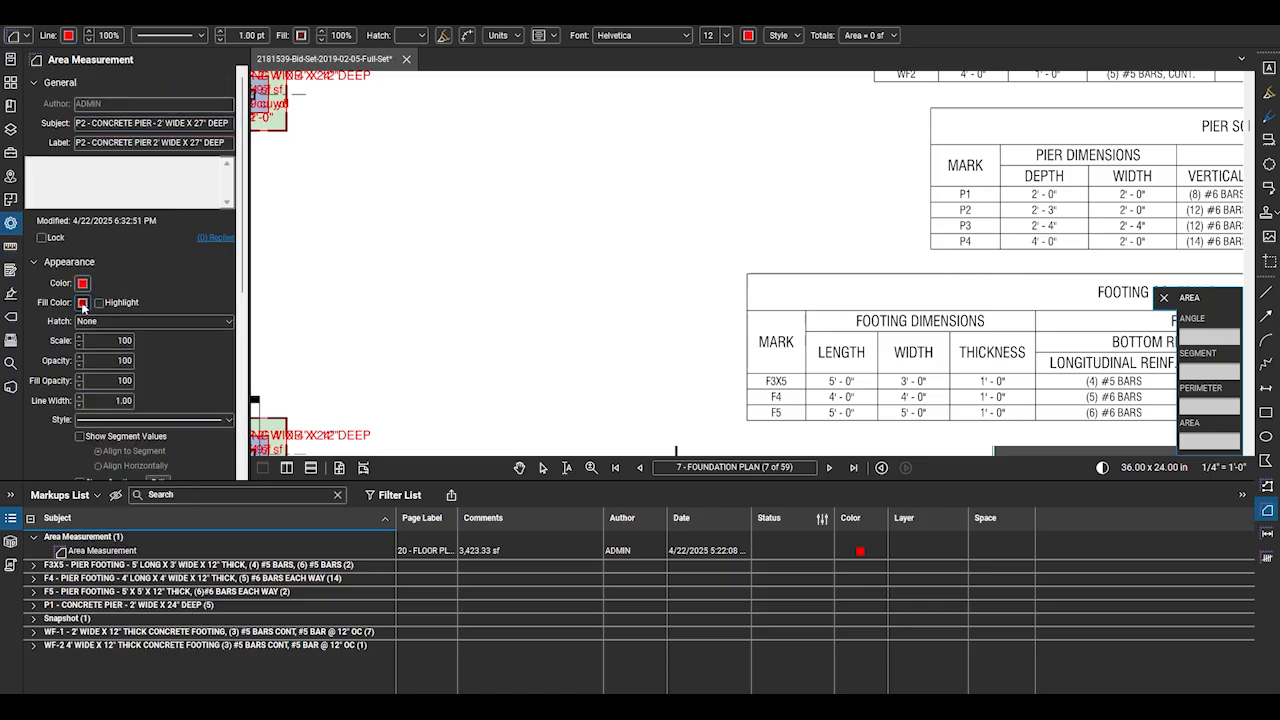
click(83, 302)
click(167, 375)
drag(96, 380, 146, 380)
text(20)
key(Return)
Measure the P2 pier midway along the grid A wall as a rectangle about 2'-0" by 2'-3"
scroll(345, 365, down, 2)
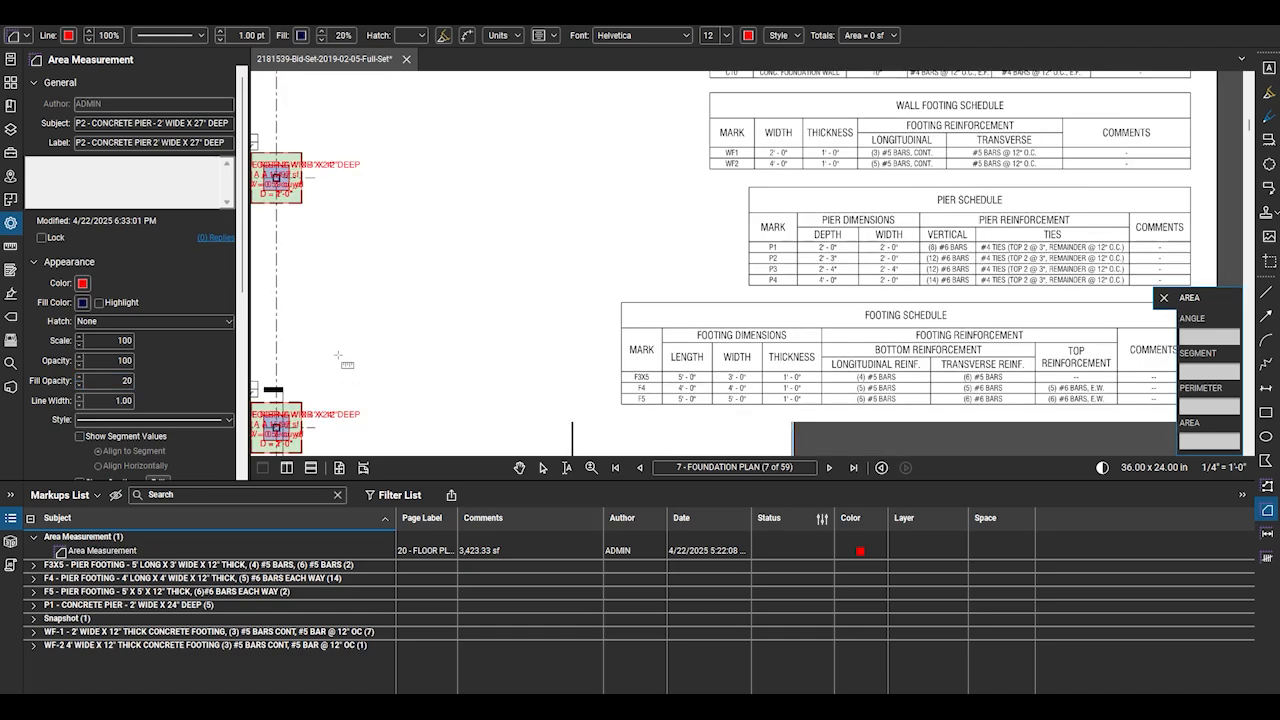
scroll(499, 413, down, 2)
scroll(304, 245, up, 2)
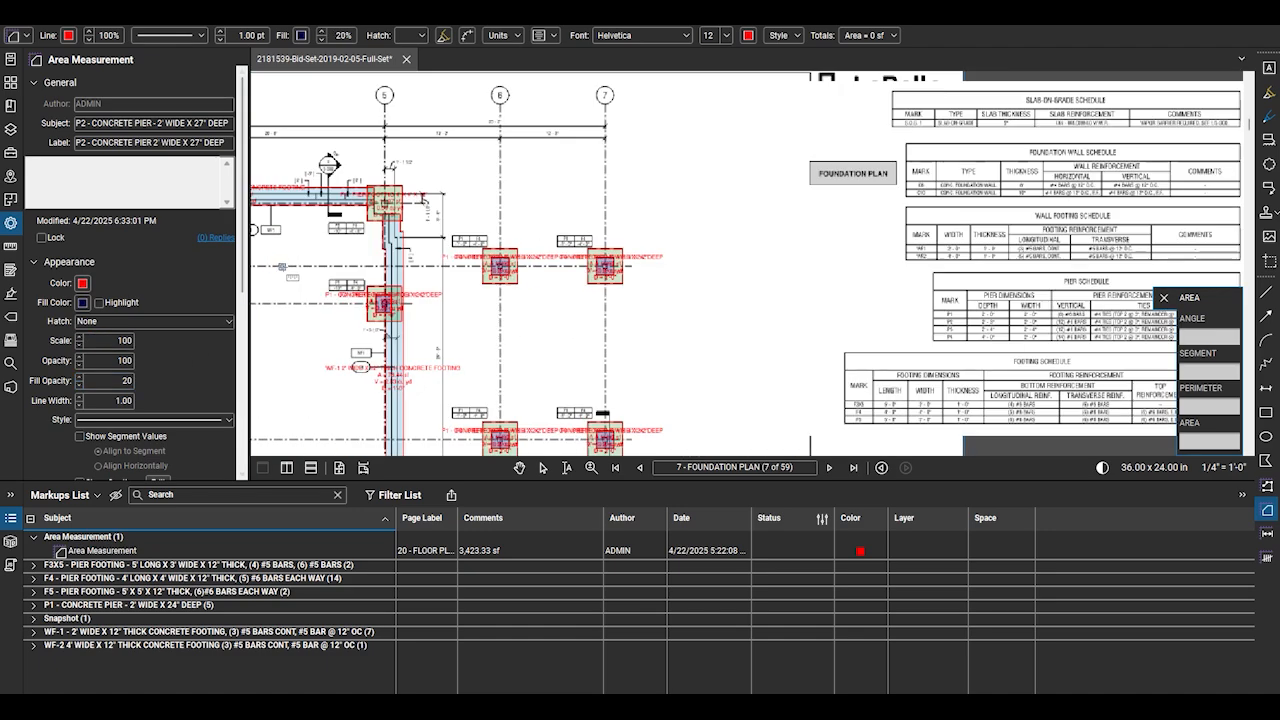
scroll(938, 252, down, 2)
scroll(301, 175, up, 4)
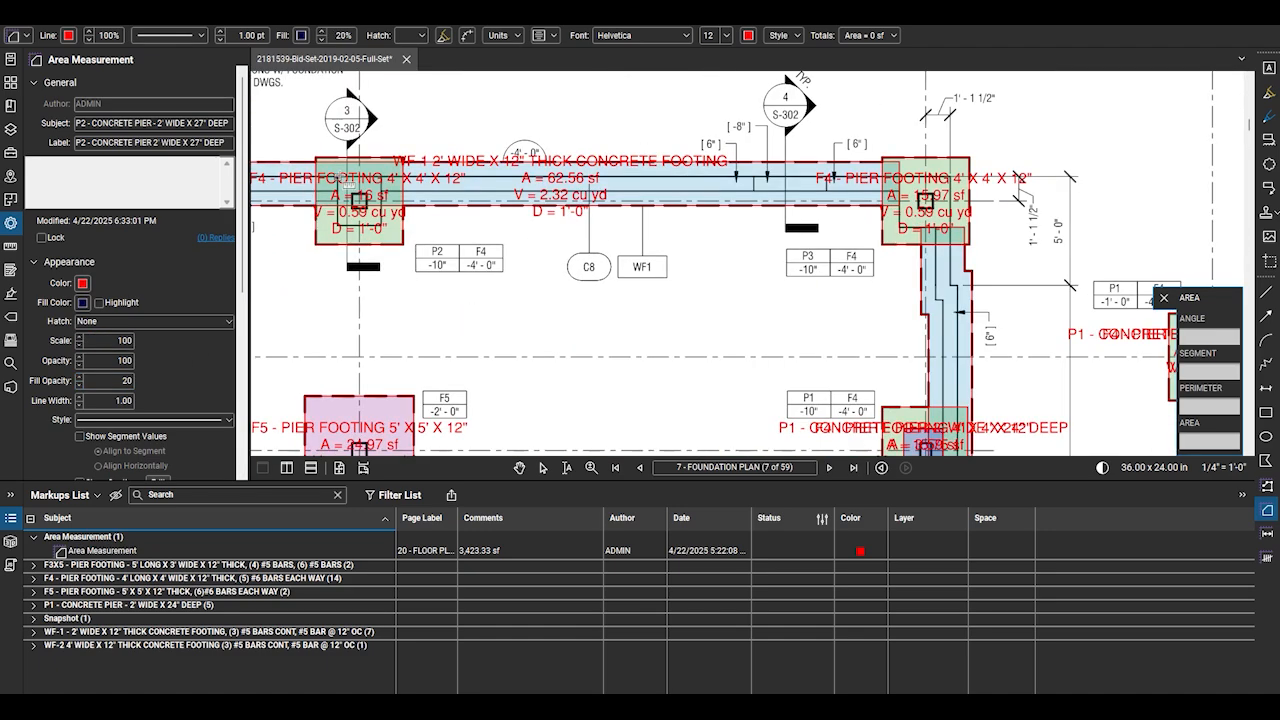
drag(338, 178, 382, 228)
Measure the P2 pier at grid D on the WF2 wall's end as a rectangle about 2'-3" by 2'-0"
scroll(795, 167, down, 4)
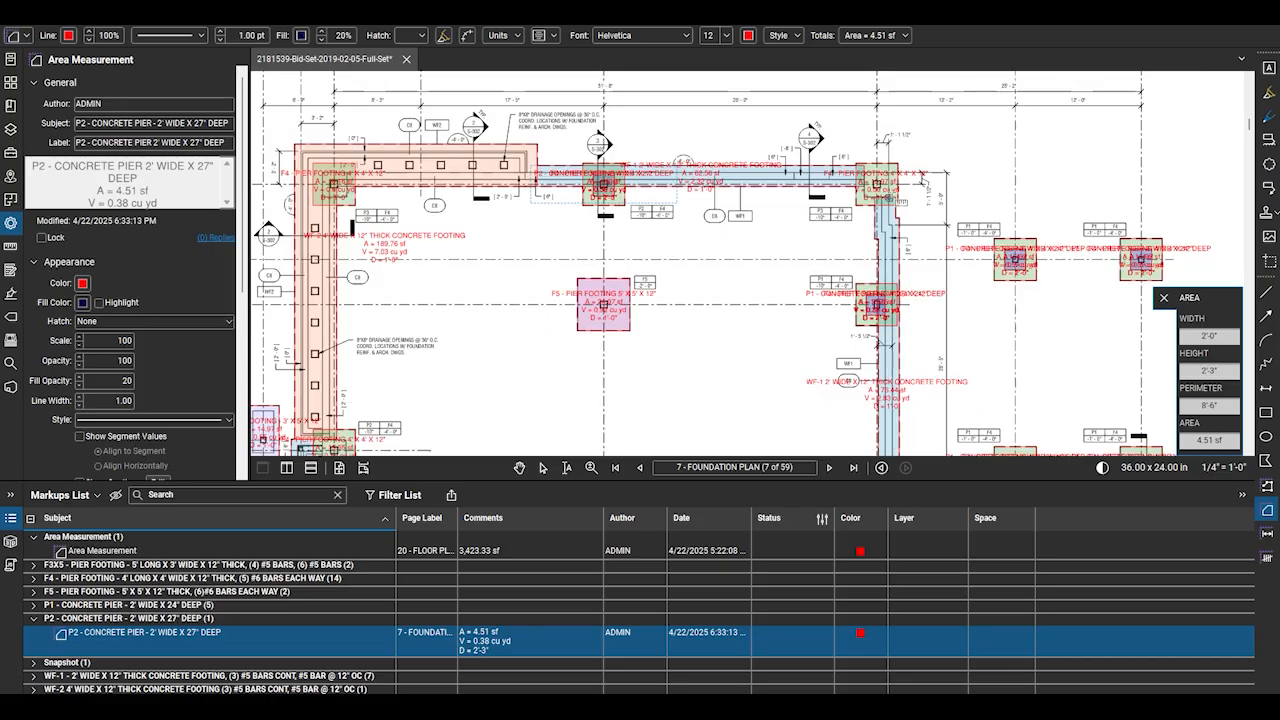
scroll(514, 126, down, 2)
scroll(384, 350, up, 6)
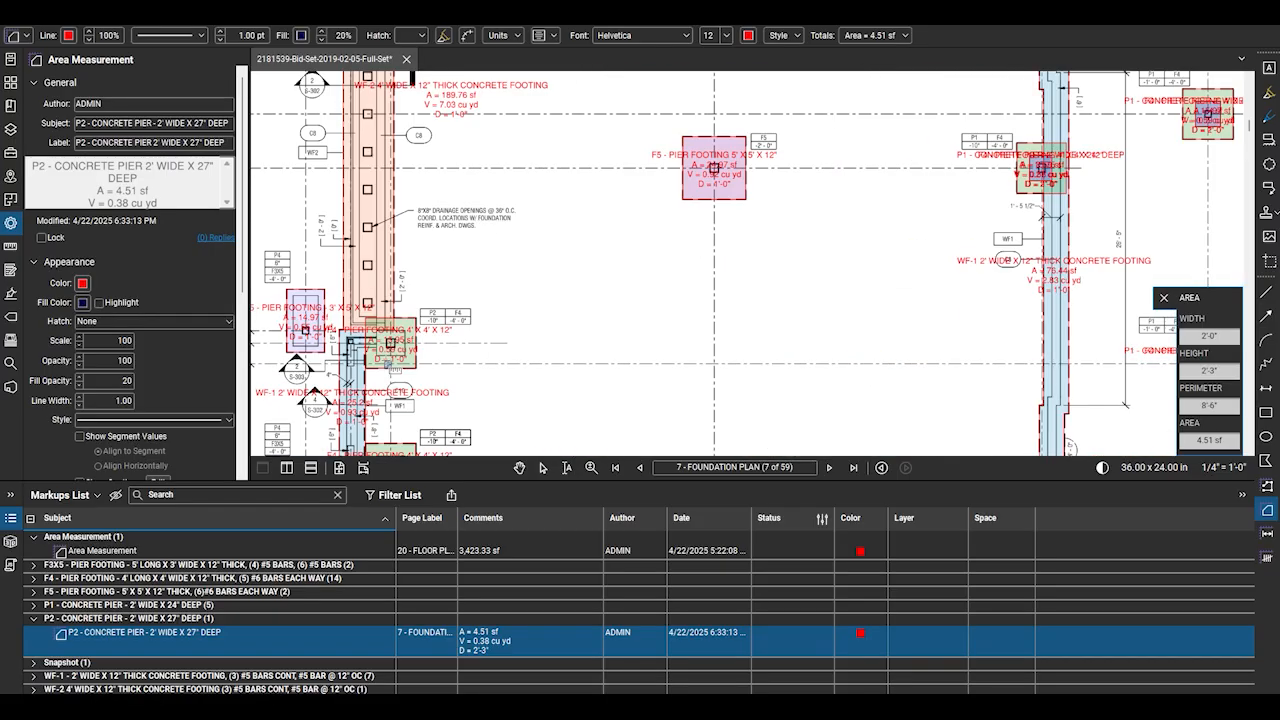
drag(370, 309, 420, 353)
Measure the P2 pier at grid F as a rectangle about 2'-3" by 2'-0"
scroll(840, 316, down, 3)
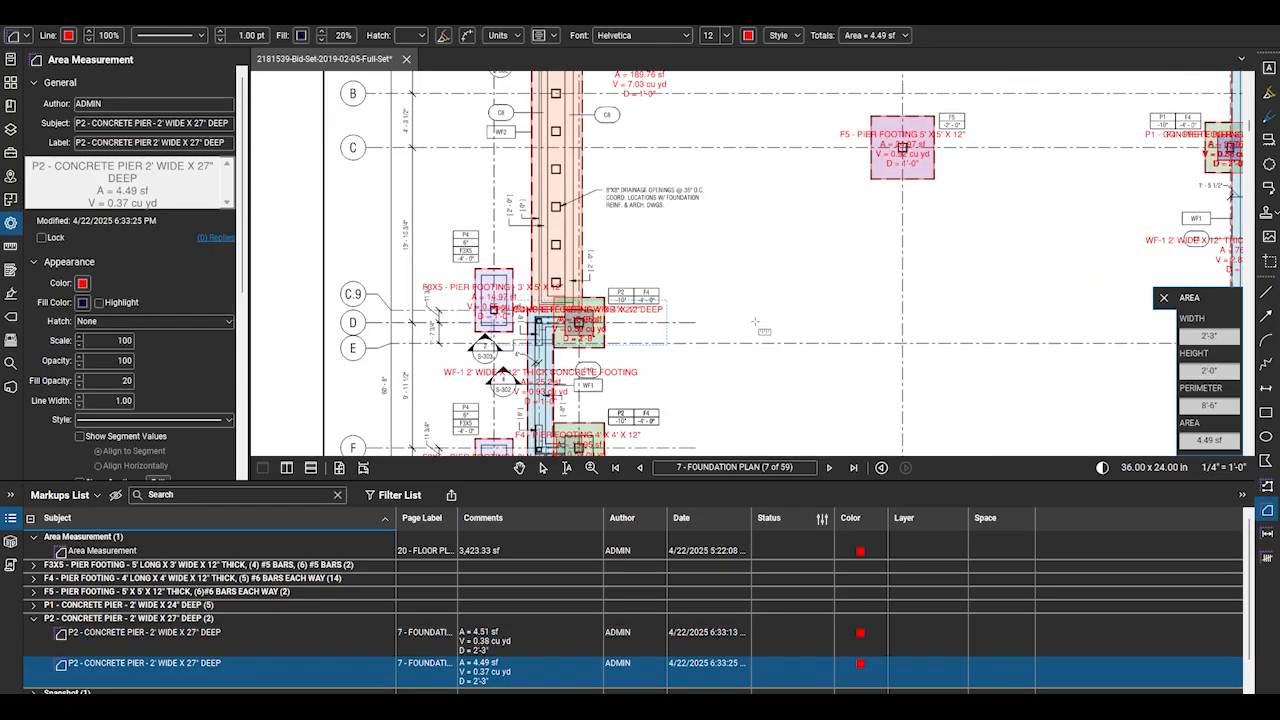
scroll(361, 194, down, 2)
scroll(502, 385, up, 4)
scroll(501, 384, up, 3)
drag(485, 266, 554, 329)
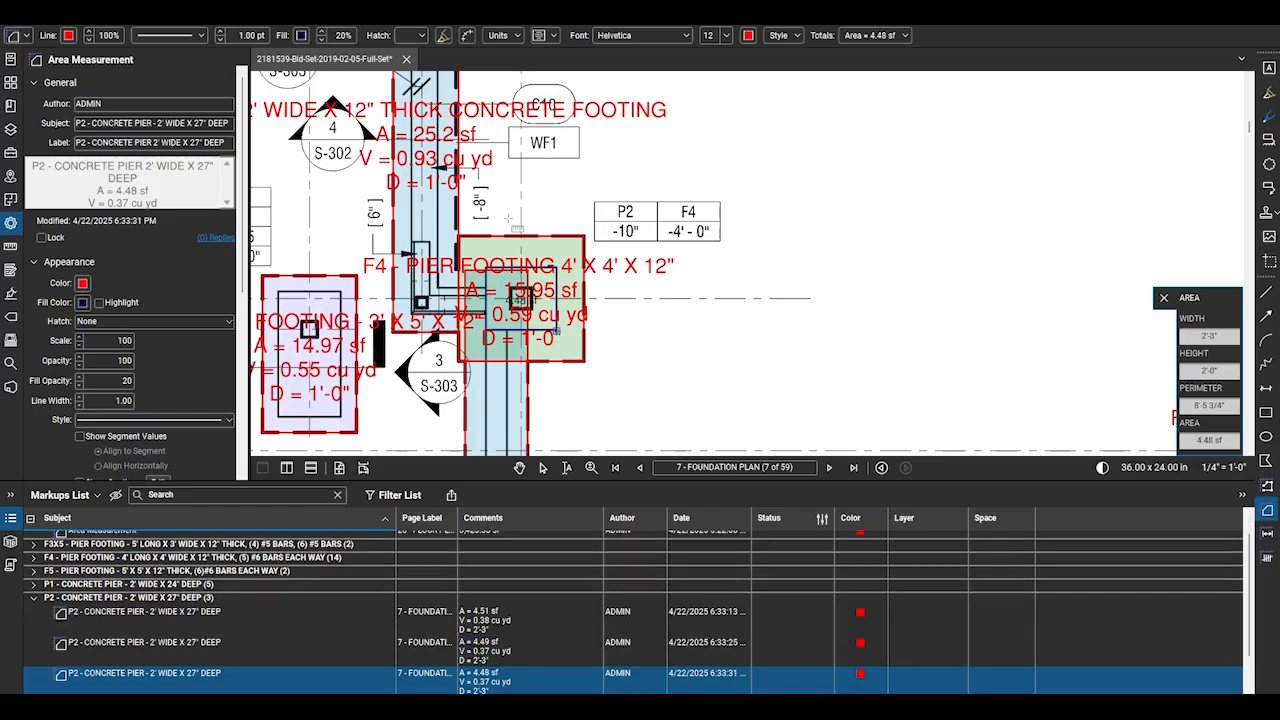
Measure the P2 pier midway along the grid H wall, above the curved footing, as a rectangle about 2'-0" by 2'-3"
scroll(428, 155, down, 7)
scroll(464, 440, up, 2)
scroll(758, 391, down, 3)
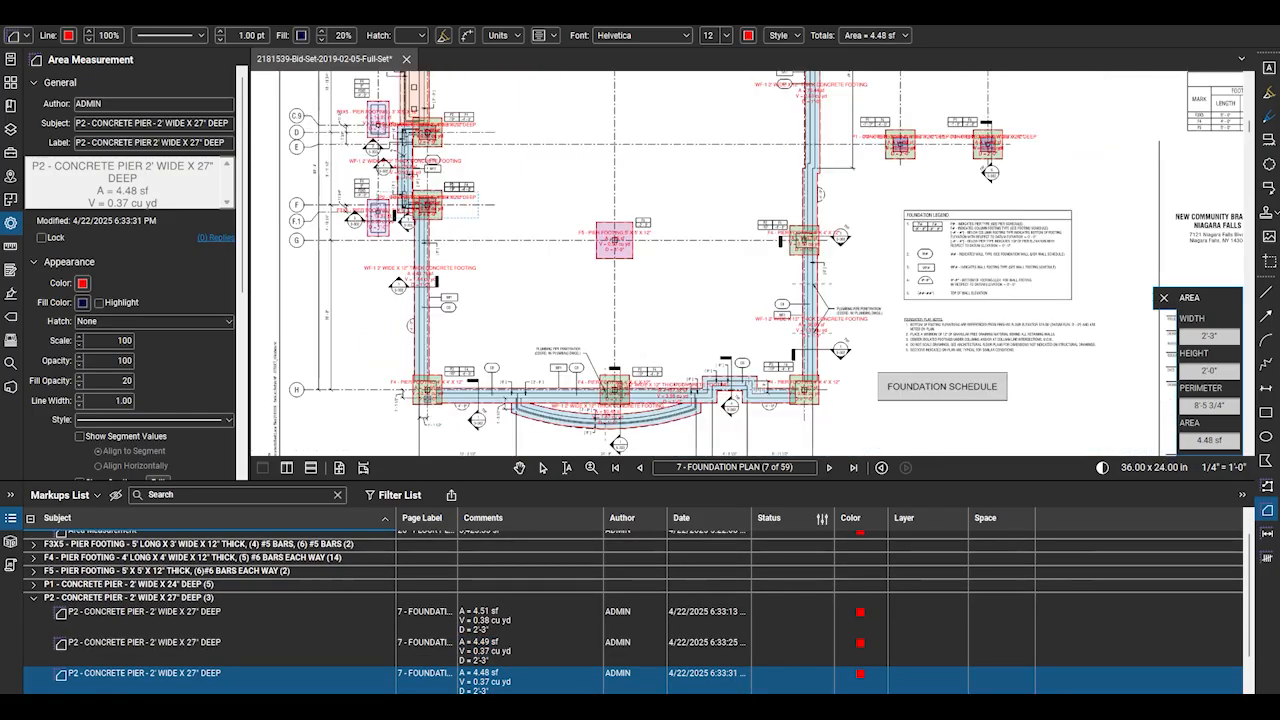
scroll(758, 391, up, 5)
drag(520, 368, 521, 369)
Measure the P2 pier on the WF1 wall at grid G as a rectangle about 2'-3" by 2'-0"
scroll(493, 313, down, 3)
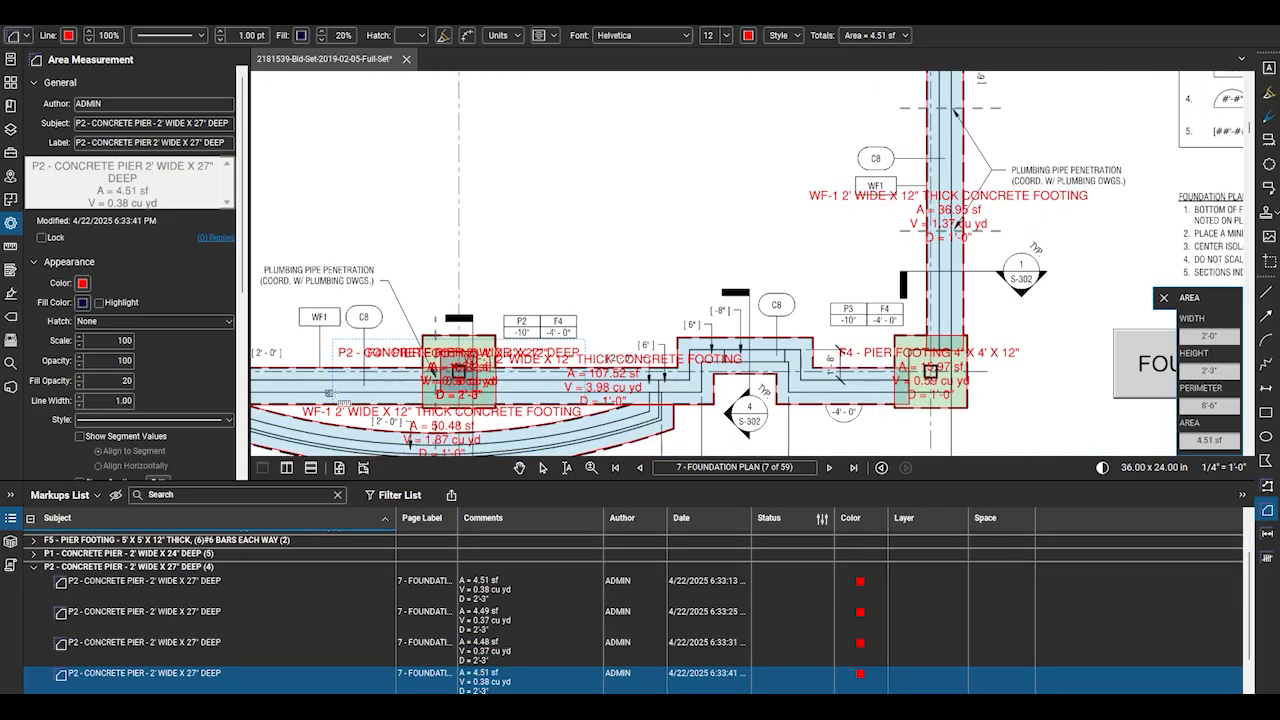
scroll(693, 152, up, 6)
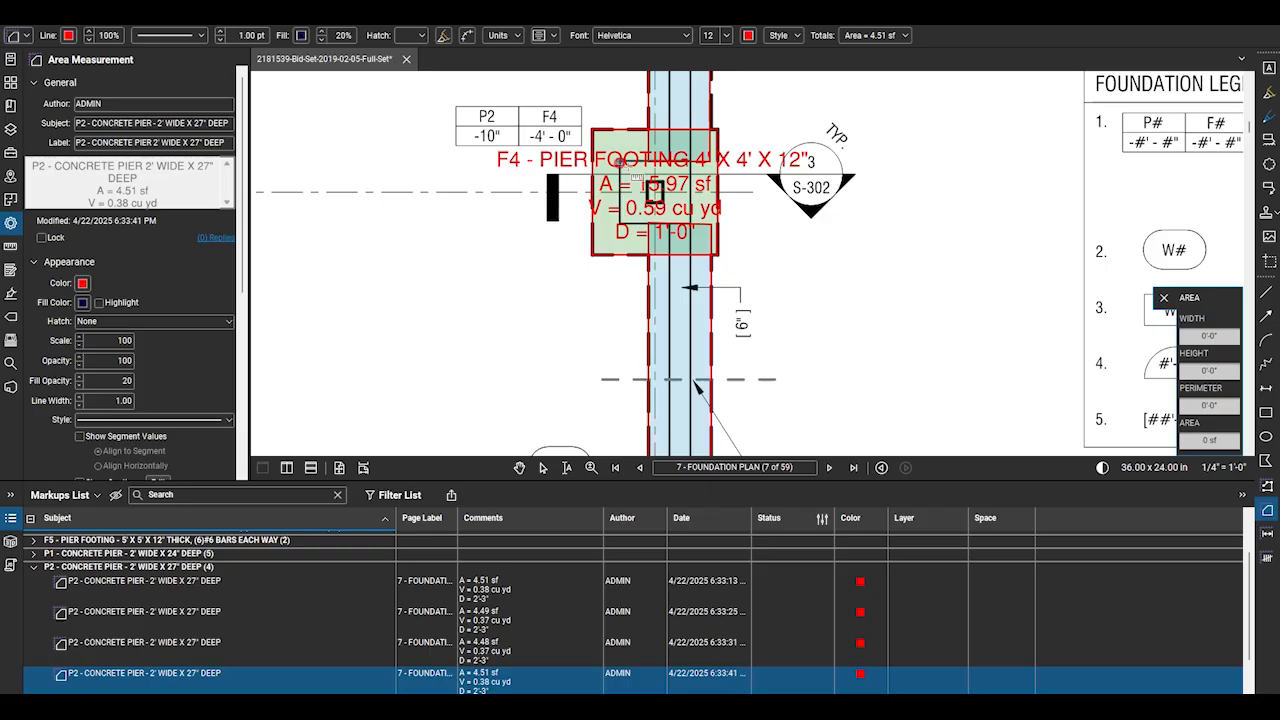
drag(619, 160, 690, 223)
Check the pier tags across the foundation plan for any P2 piers still unmeasured
scroll(561, 369, down, 4)
scroll(567, 366, down, 4)
scroll(591, 95, up, 5)
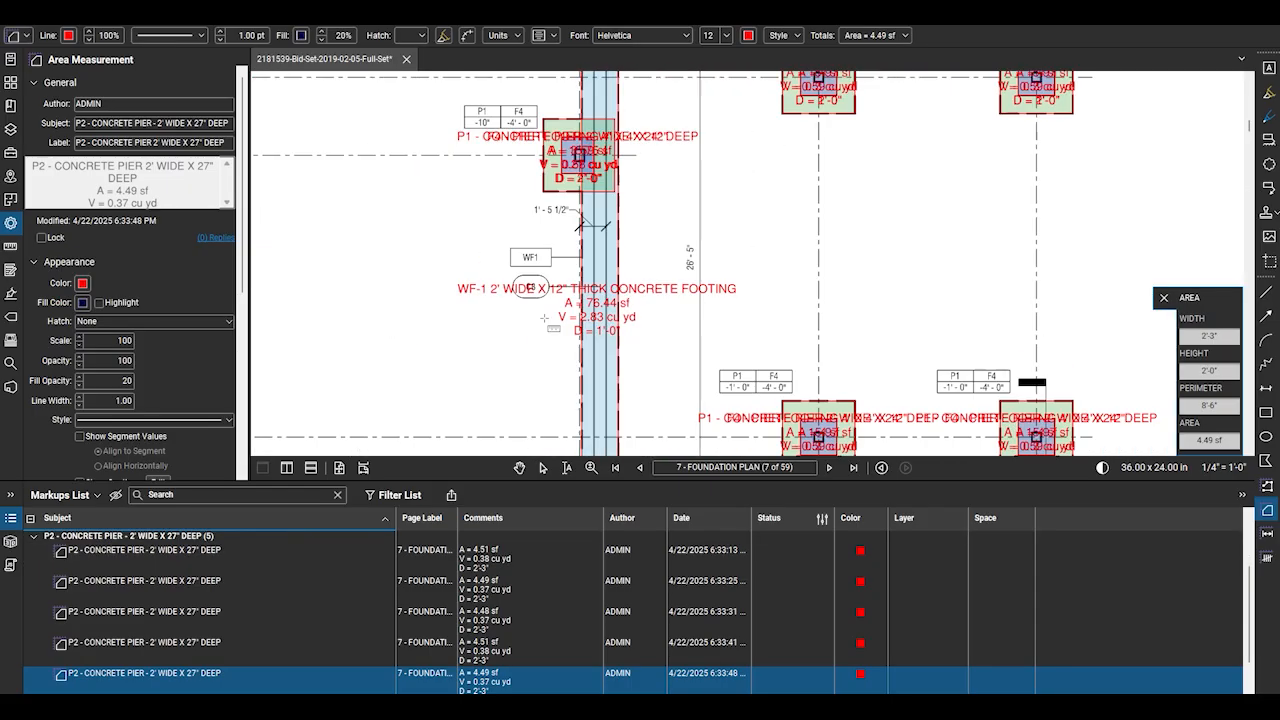
scroll(800, 328, down, 3)
scroll(855, 343, down, 5)
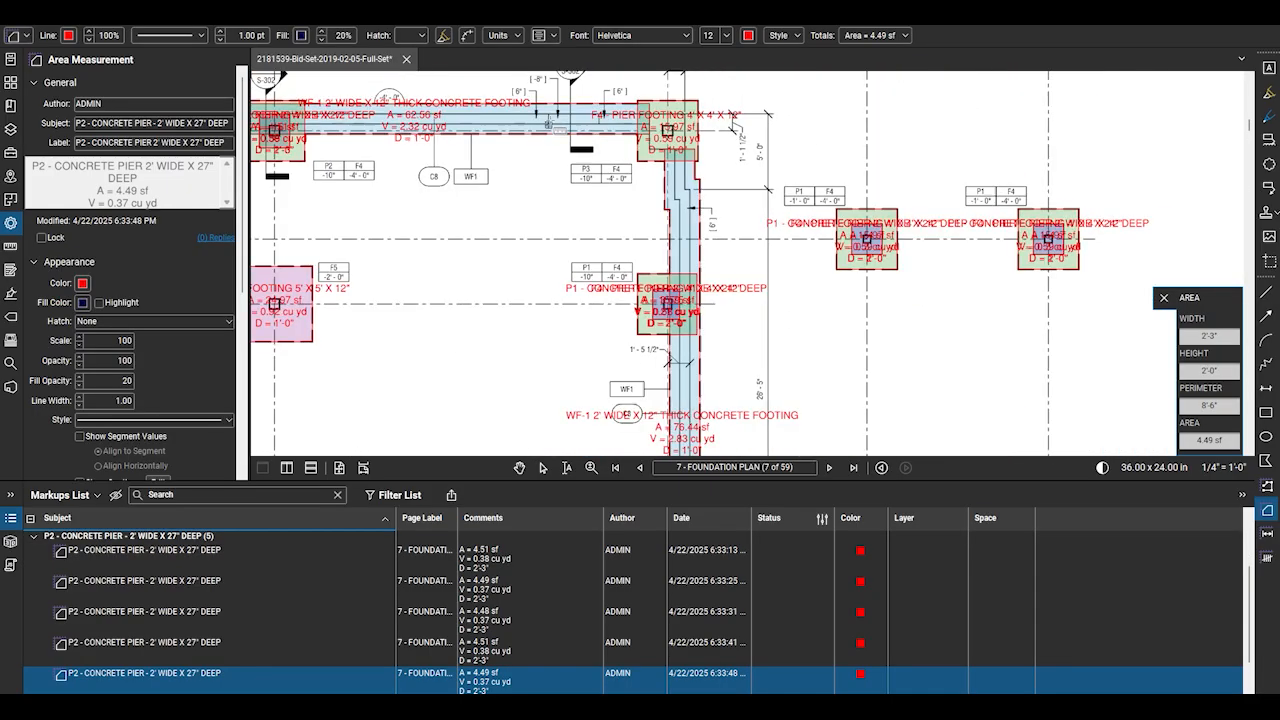
scroll(446, 433, up, 3)
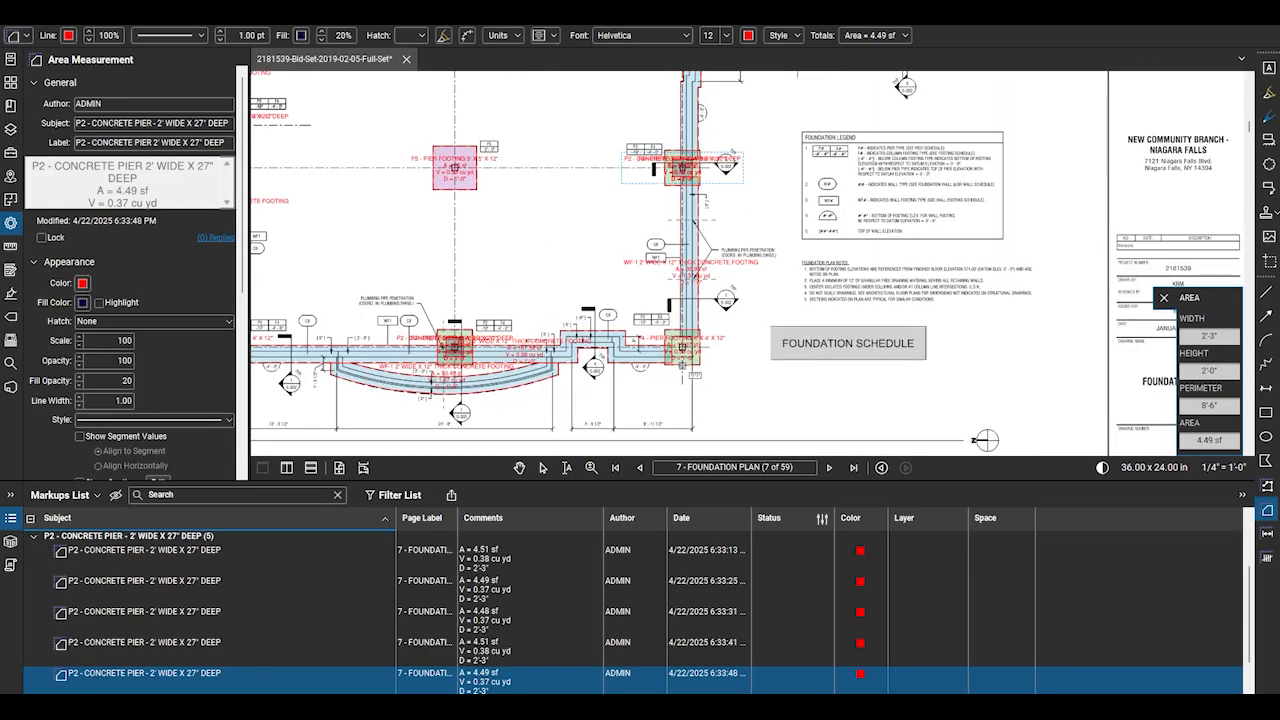
scroll(286, 346, up, 3)
scroll(470, 390, down, 3)
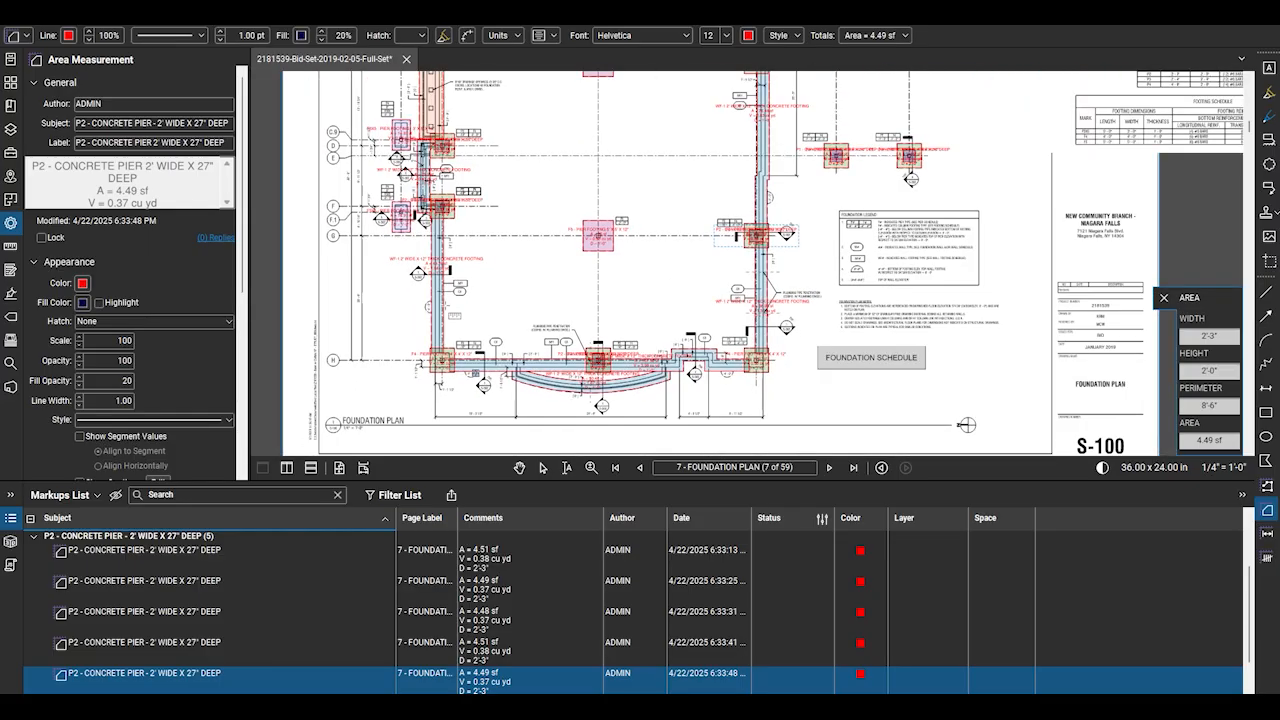
scroll(375, 105, up, 4)
scroll(506, 354, down, 2)
scroll(508, 353, down, 3)
scroll(390, 200, up, 4)
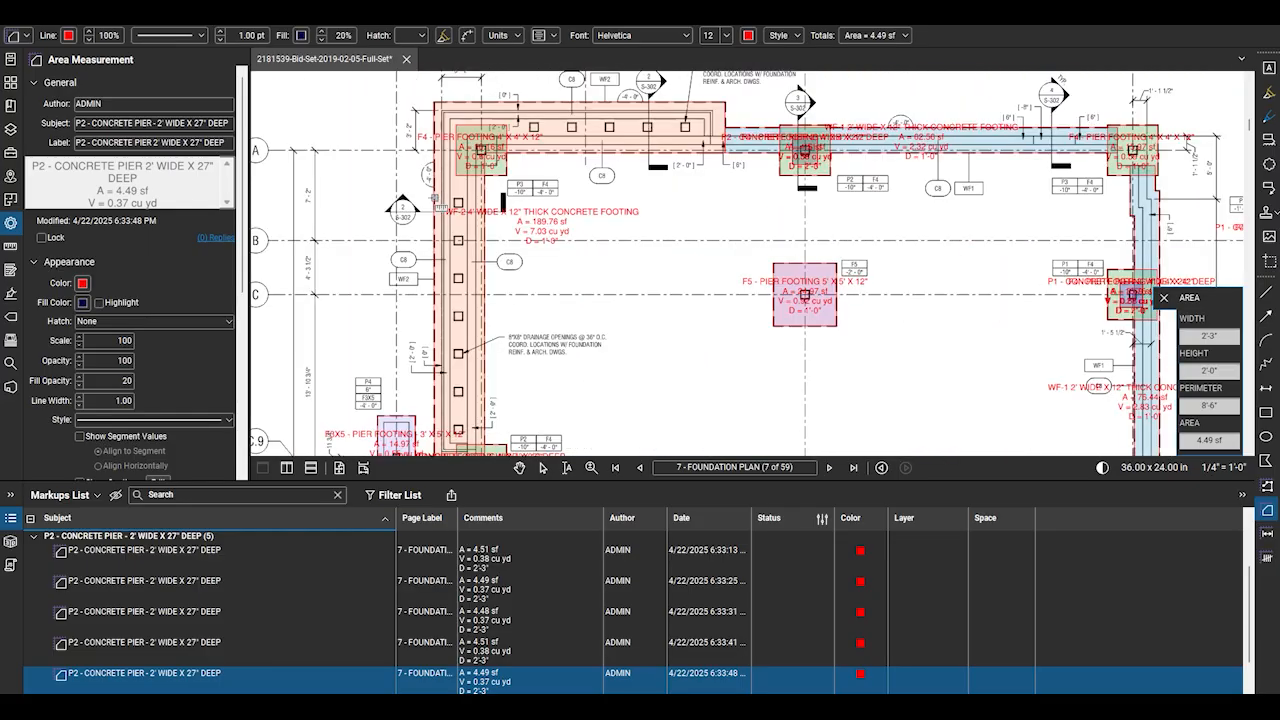
scroll(444, 242, down, 1)
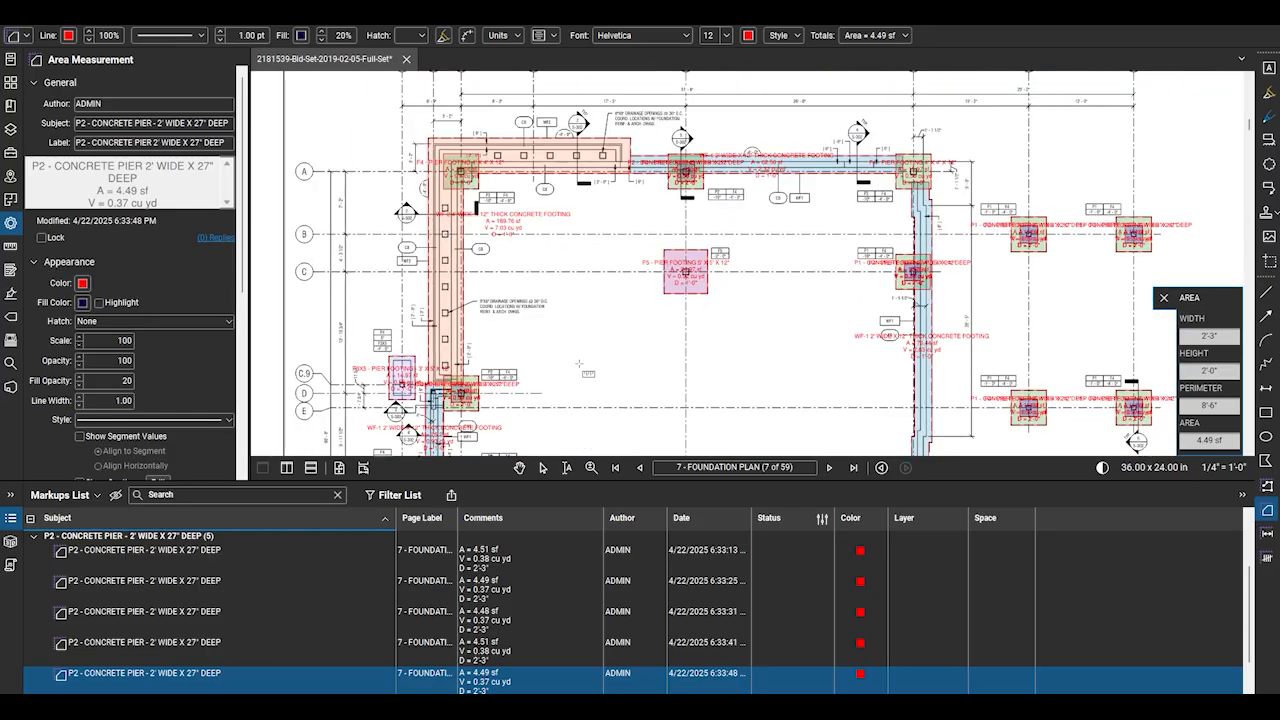
Assign all the P2 pier measurements to the "FOUNDATION CONCRETE - PIERS" layer and collapse their group in the markups list with nothing selected
click(542, 467)
click(130, 583)
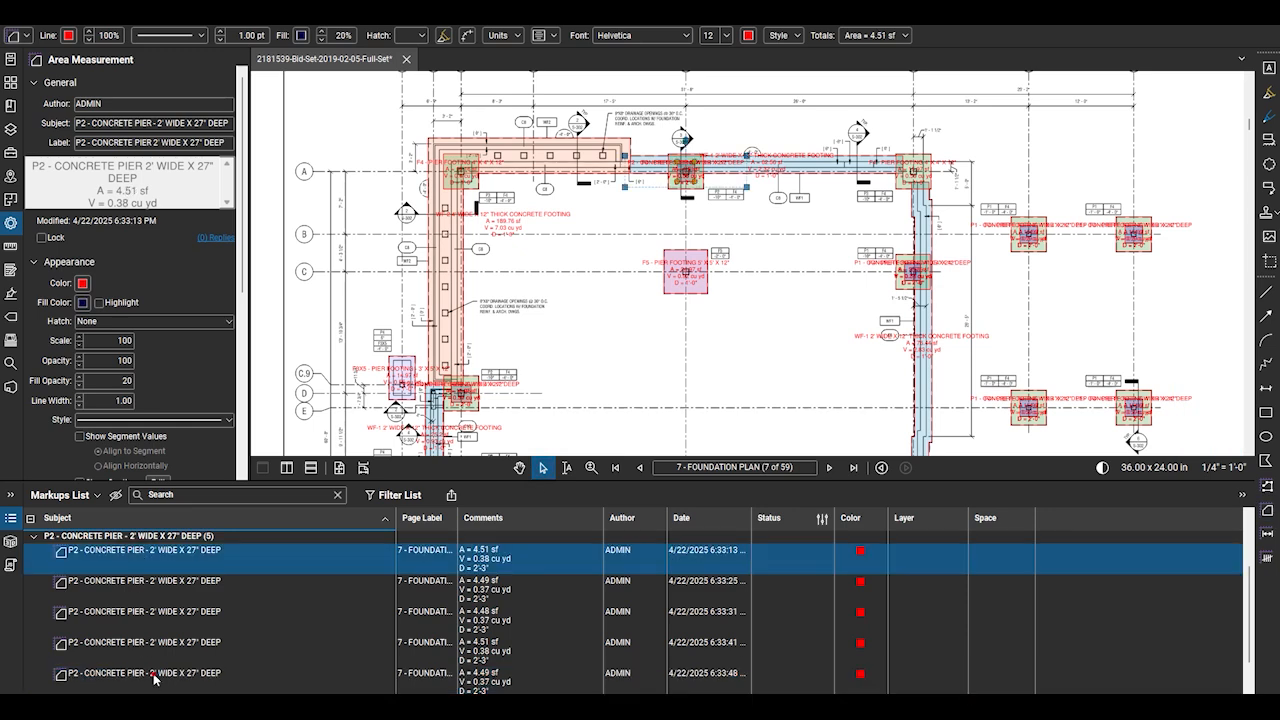
shift+click(153, 678)
right_click(182, 566)
mouse_move(220, 545)
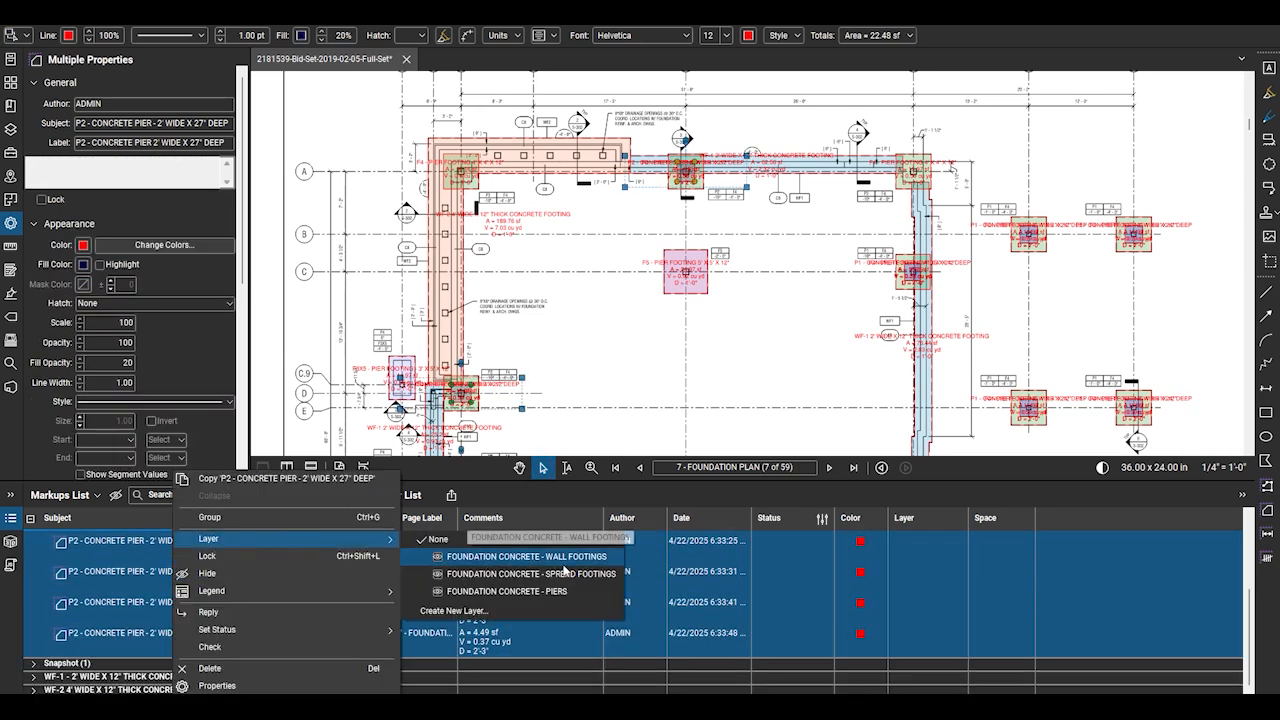
click(500, 572)
click(125, 603)
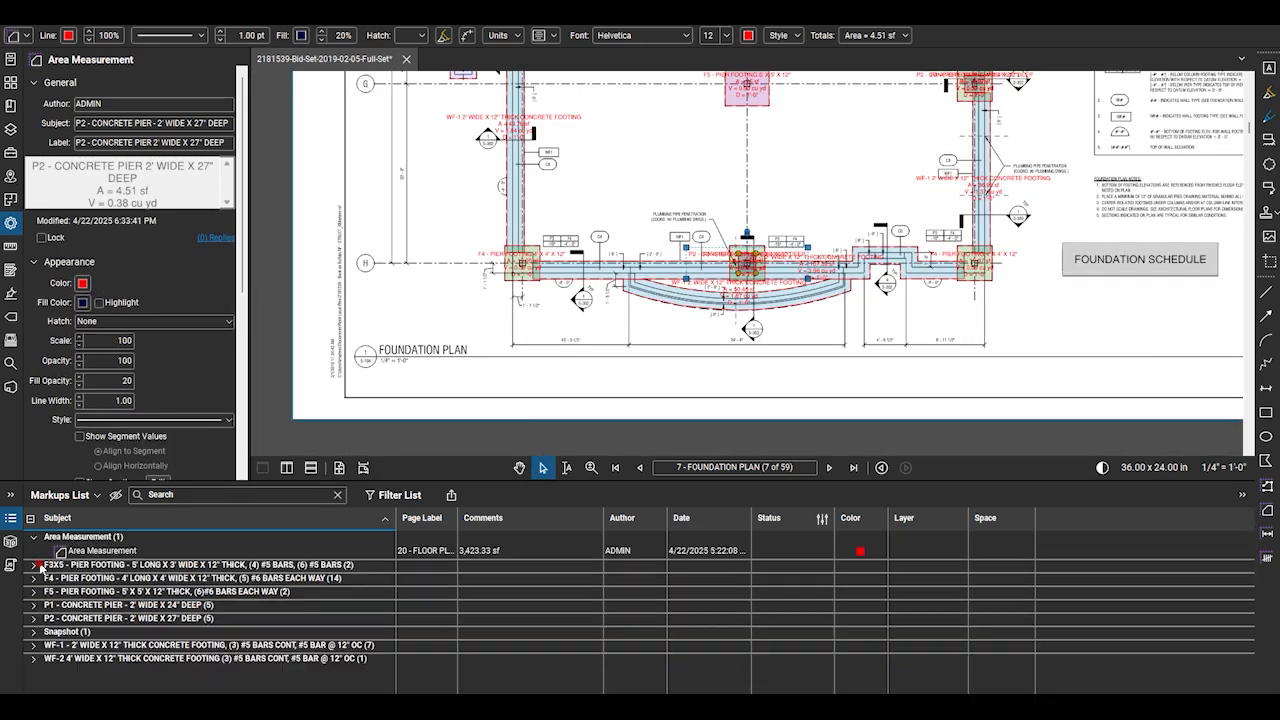
click(643, 380)
Start an area measurement with subject "P3 - CONCRETE PIER - 28" WIDE X 28" DEEP" and label "P3 - CONCRETE PIER 28" WIDE X 28" DEEP"
scroll(494, 369, down, 5)
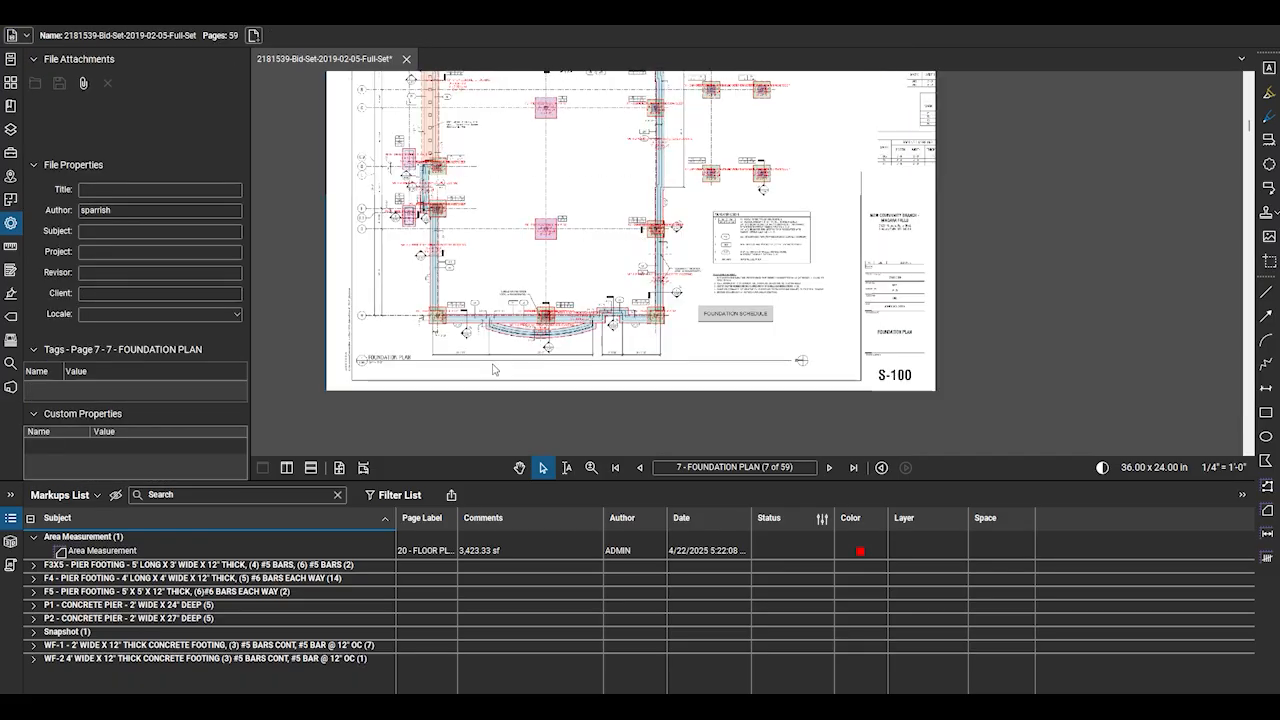
scroll(687, 330, up, 2)
scroll(915, 280, up, 5)
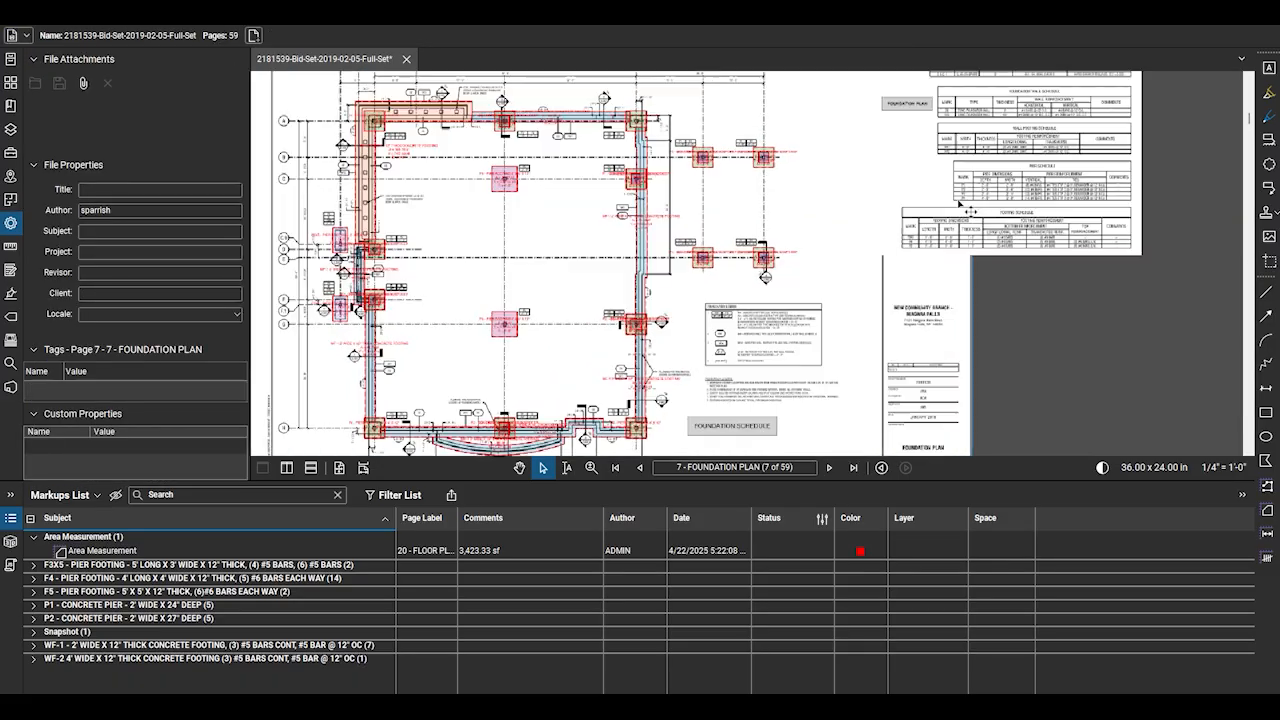
click(11, 246)
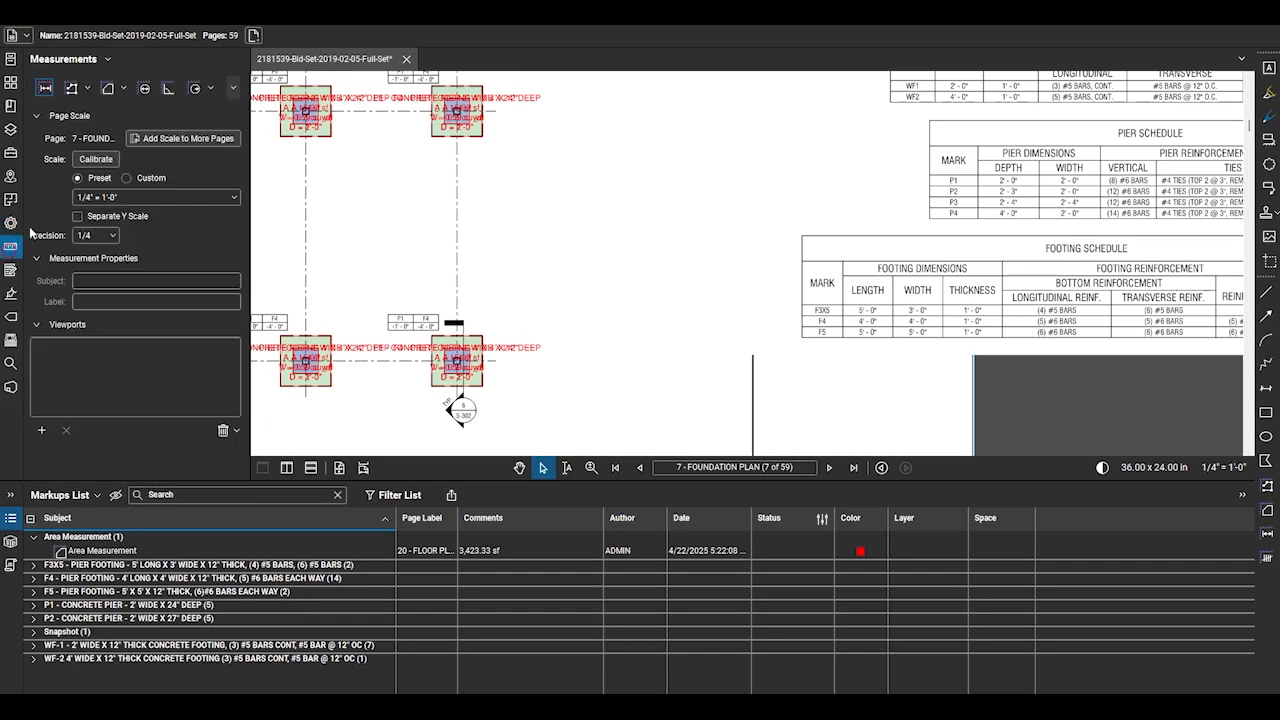
click(107, 88)
drag(214, 284, 8, 247)
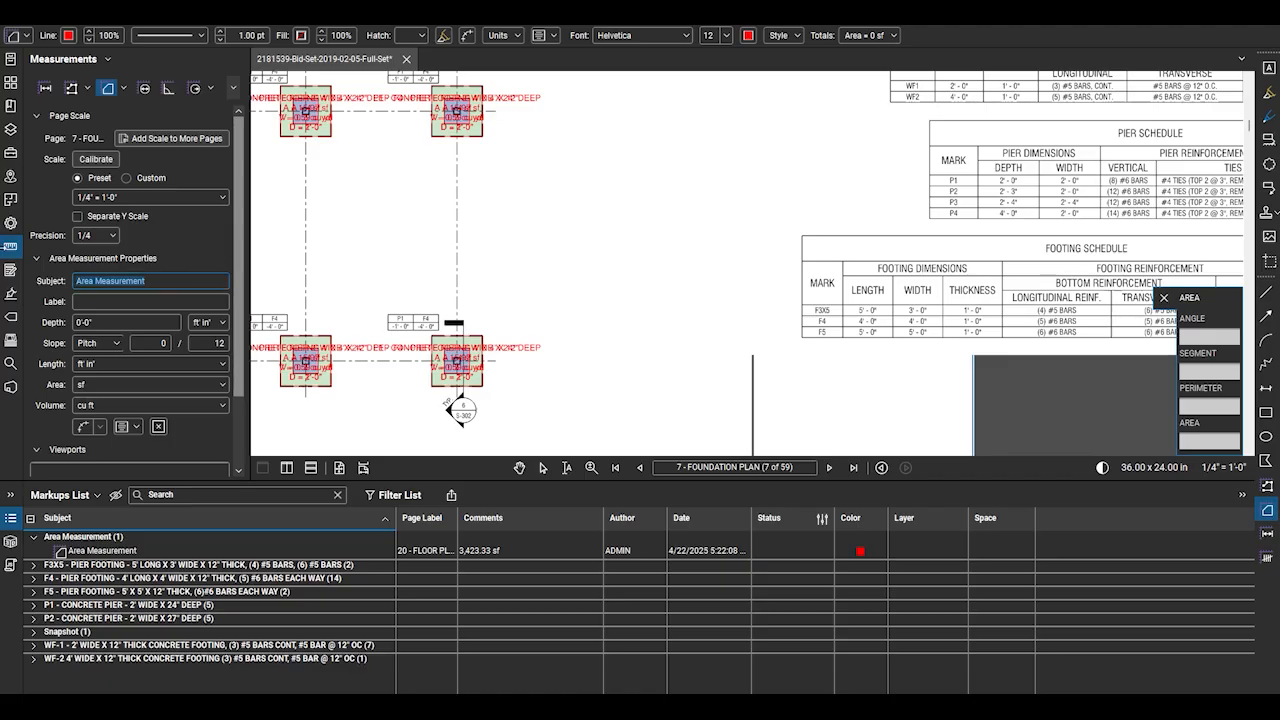
text(P3 - CONCRETE PIER - 28" WID)
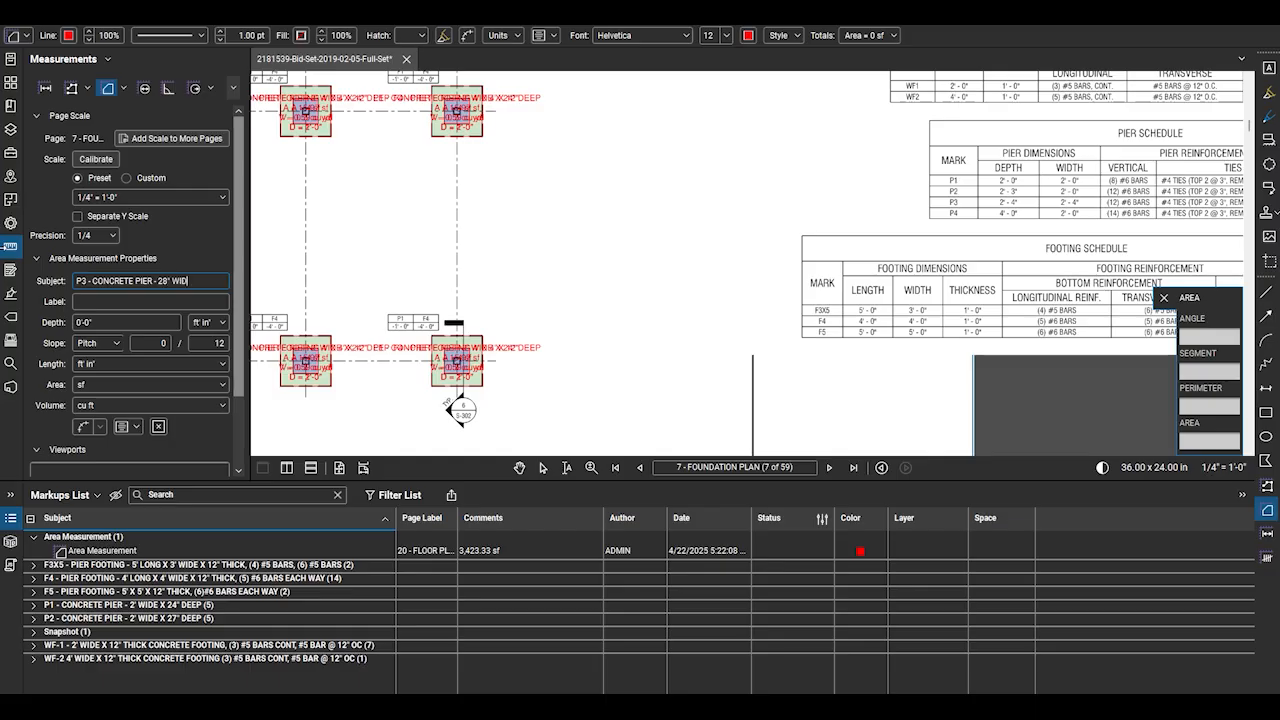
text(E X 28" DEEP)
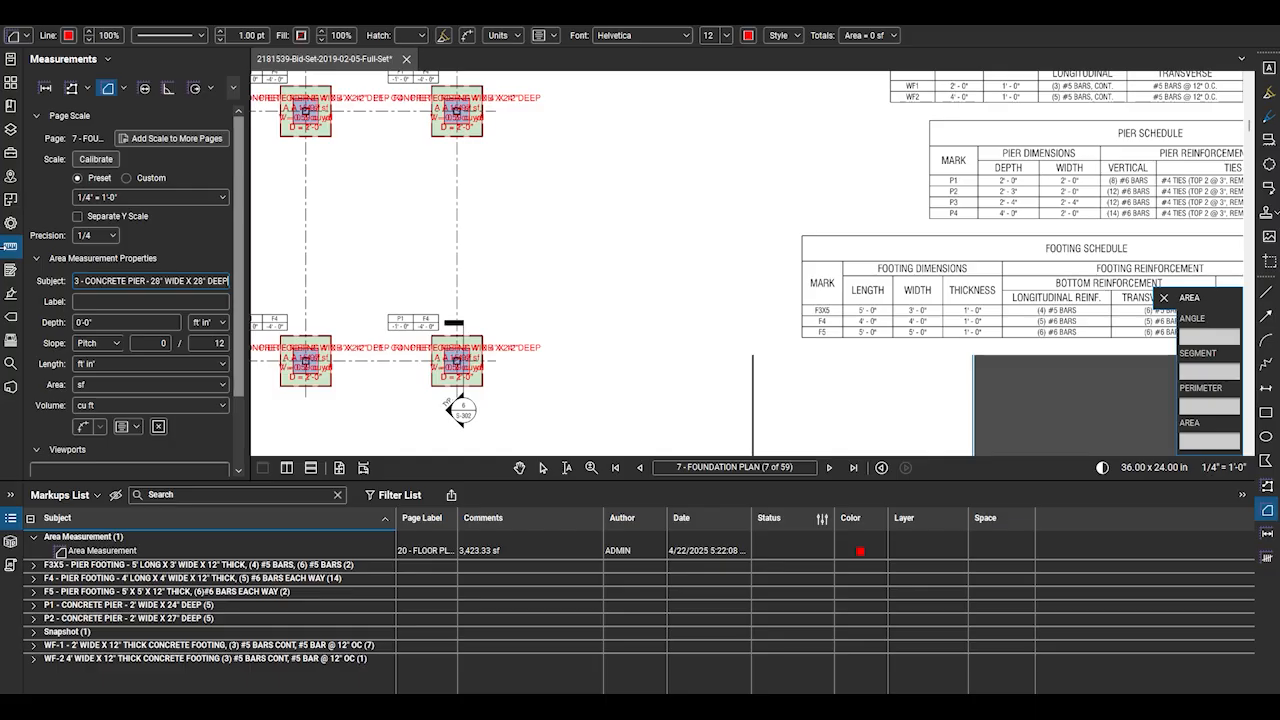
key(Tab)
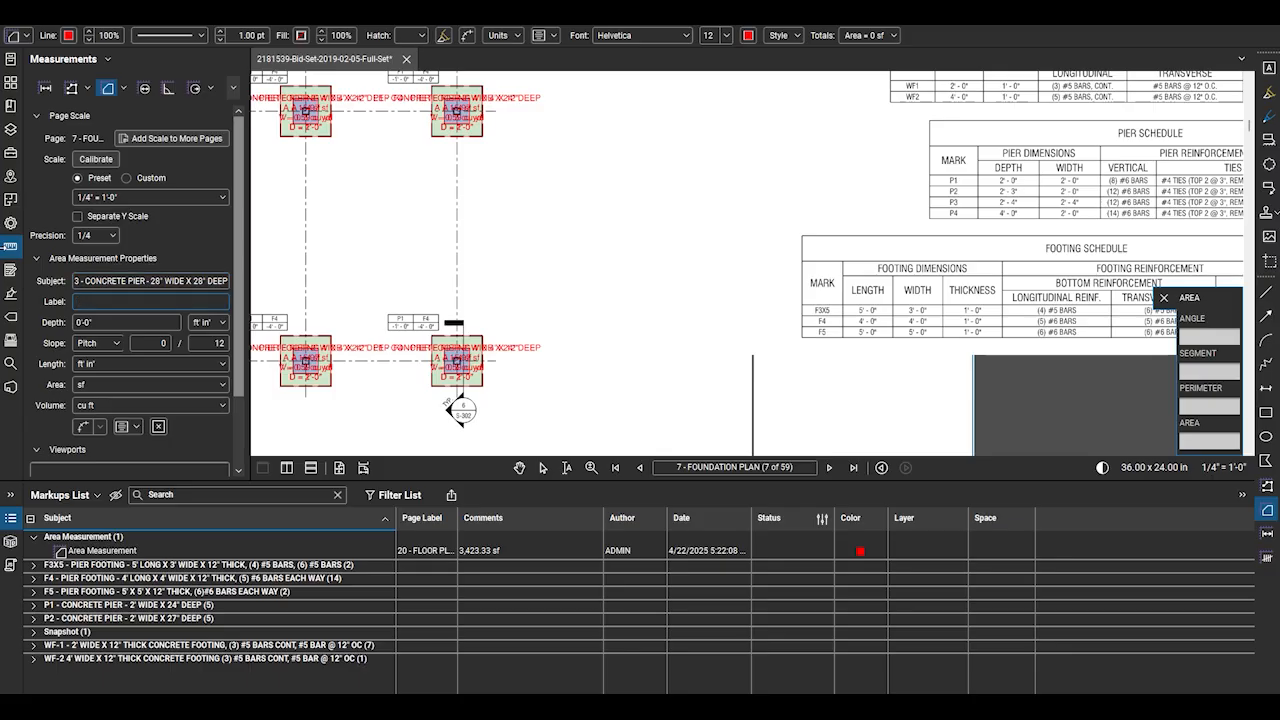
text(P3 - CONCRETE PIER 28' WIDE X)
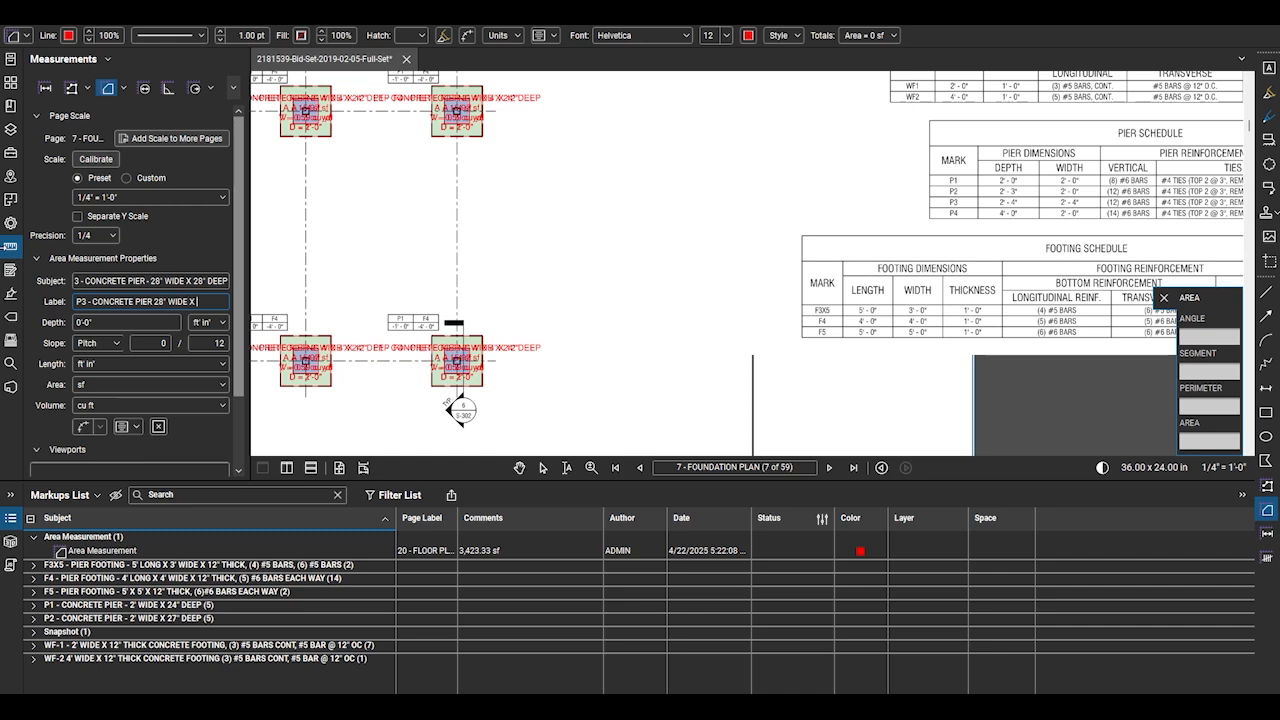
text( 28' DEEP)
Set the P3 pier measurement's depth to 2'-4" and volume unit to cu yd, with volume and depth shown in its caption
key(Tab)
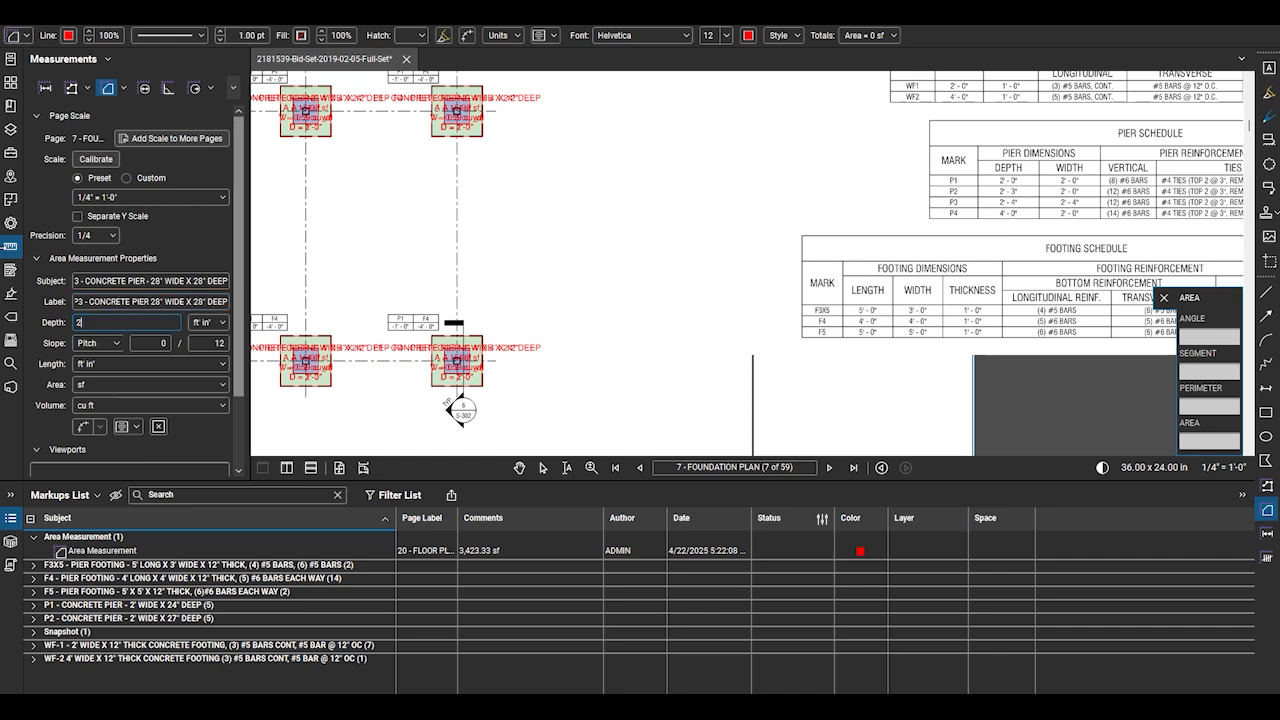
click(137, 405)
click(100, 449)
click(130, 426)
click(130, 521)
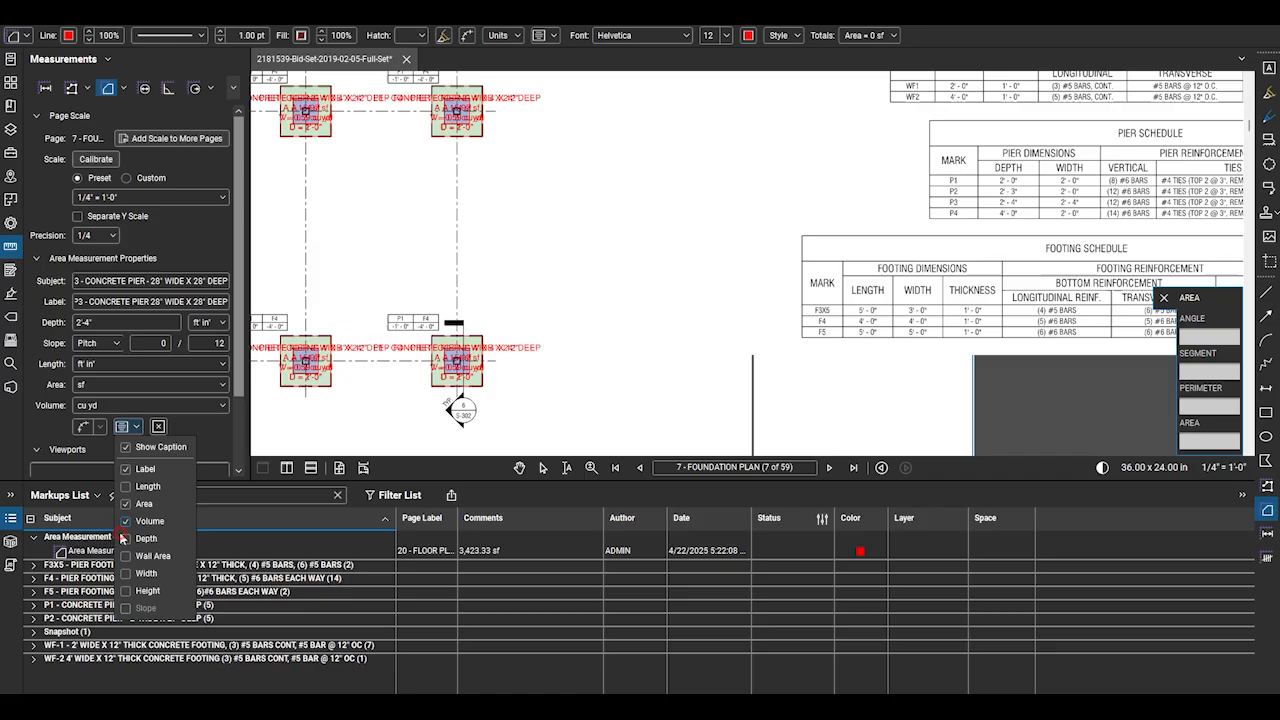
click(128, 538)
Give the P3 pier area measurement a yellow fill with 20% fill opacity
click(11, 223)
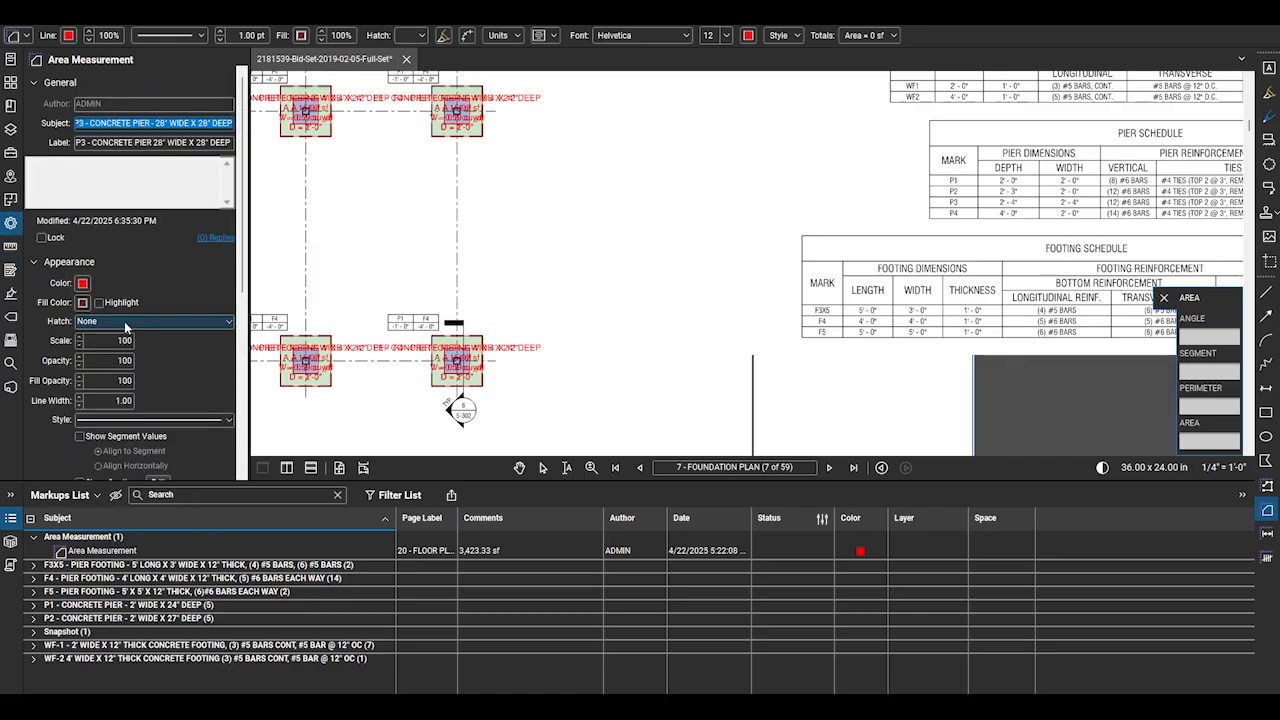
click(83, 303)
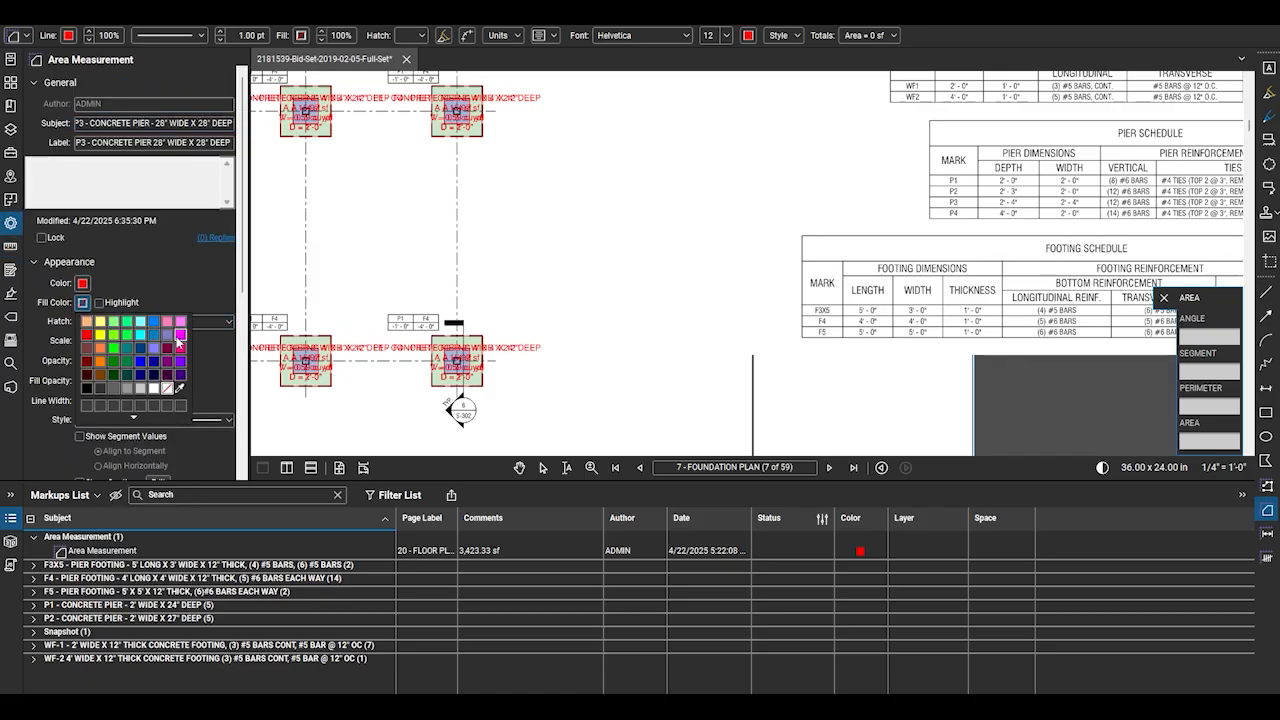
click(100, 334)
double_click(101, 381)
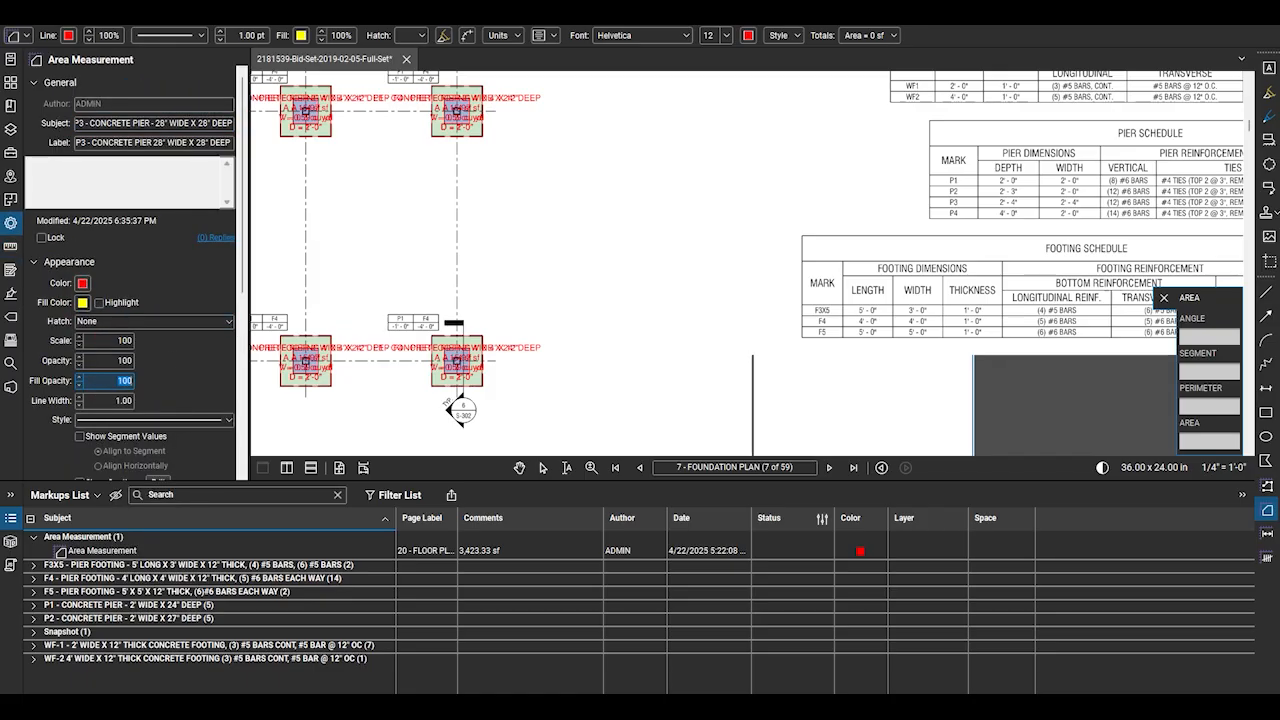
text(20)
key(Return)
Measure the P3 pier as a 2'-4" by 2'-4" area on the F4 footing at the building's upper-right corner
scroll(540, 250, down, 5)
scroll(540, 250, up, 8)
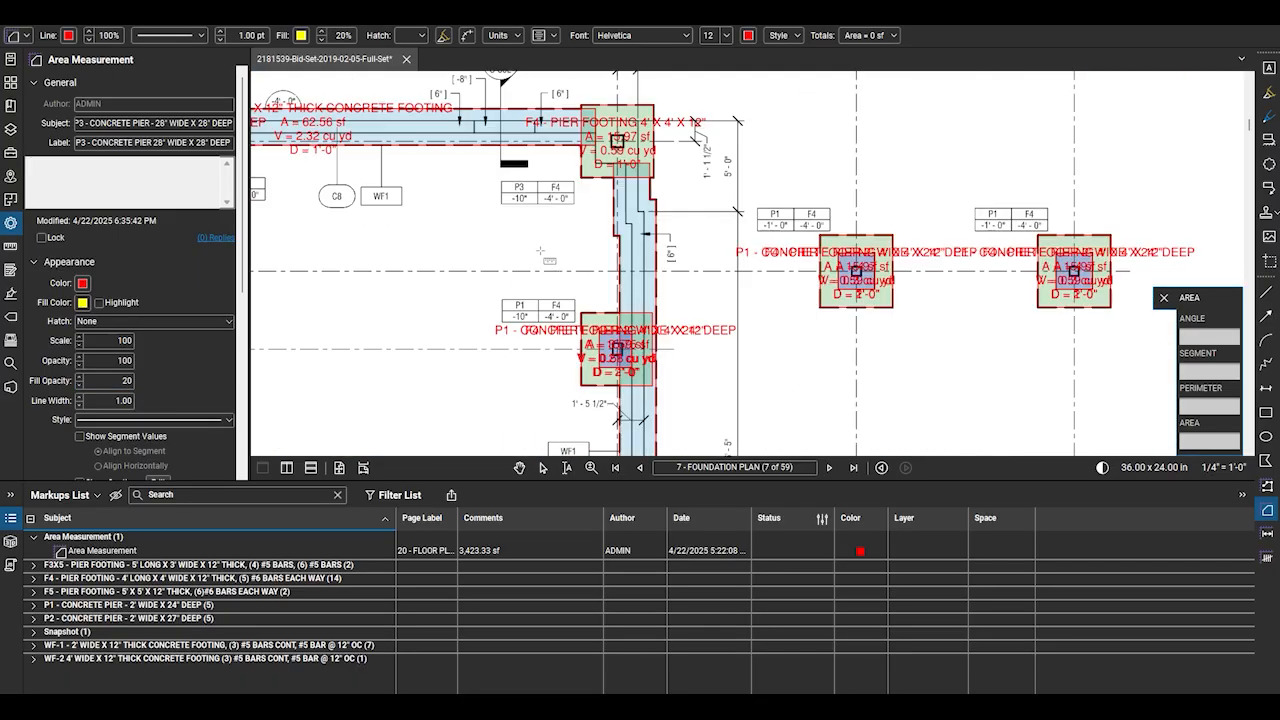
scroll(540, 250, up, 2)
drag(540, 250, 560, 344)
drag(642, 157, 703, 219)
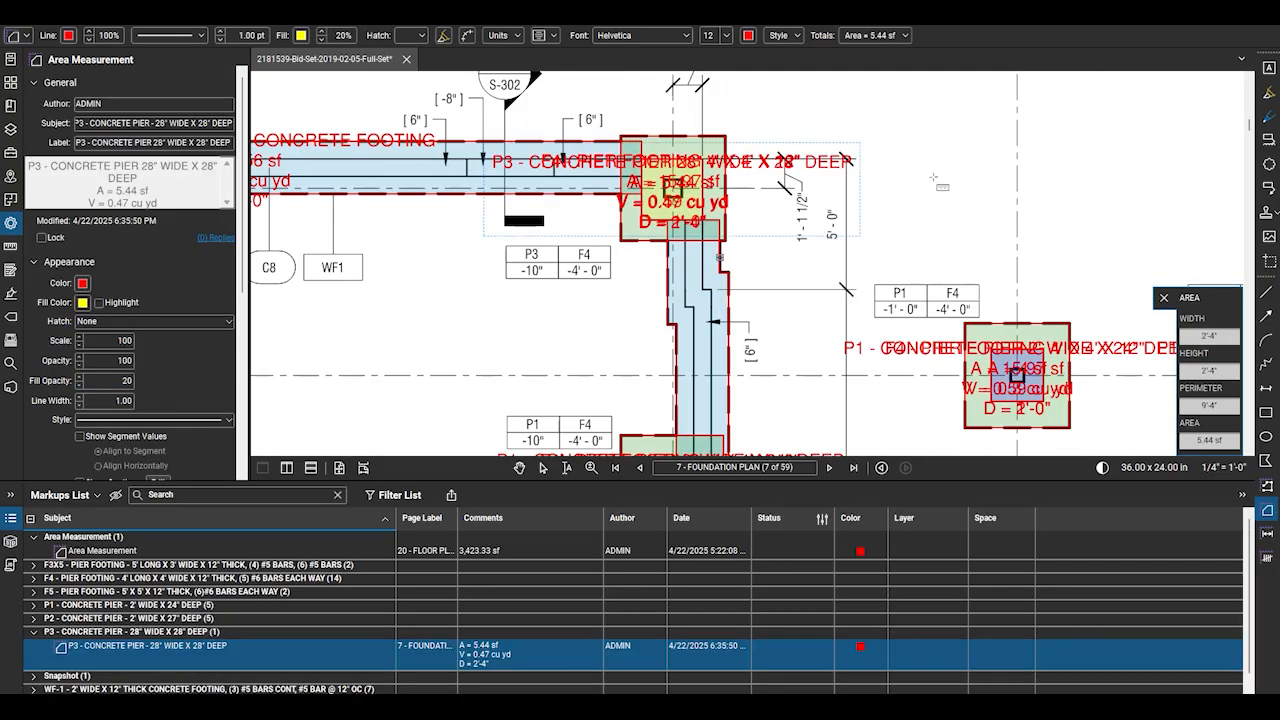
Measure the P3 pier as a 2'-4" by 2'-4" area on the F4 footing at the building's upper-left corner
scroll(825, 150, down, 6)
scroll(378, 134, up, 4)
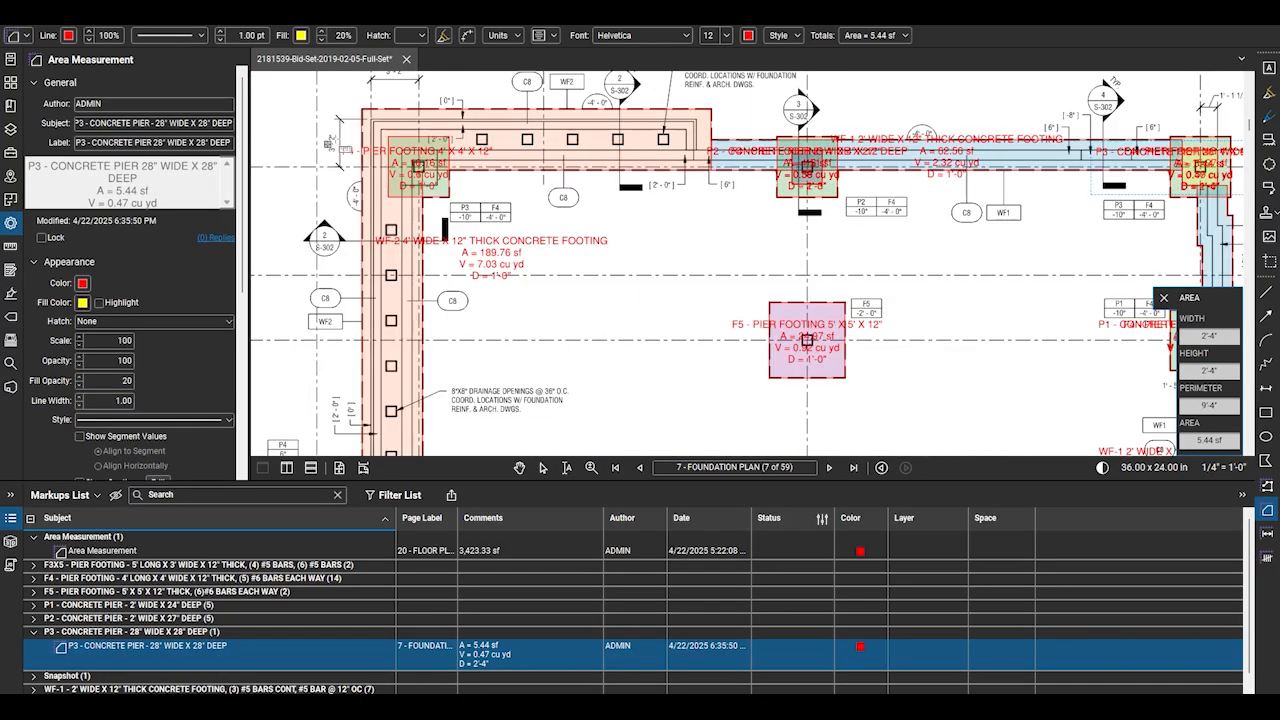
scroll(378, 144, up, 3)
drag(420, 149, 483, 212)
Measure the P3 pier as a 2'-4" by 2'-4" area on the F4 footing at the building's lower-left corner
scroll(447, 163, down, 6)
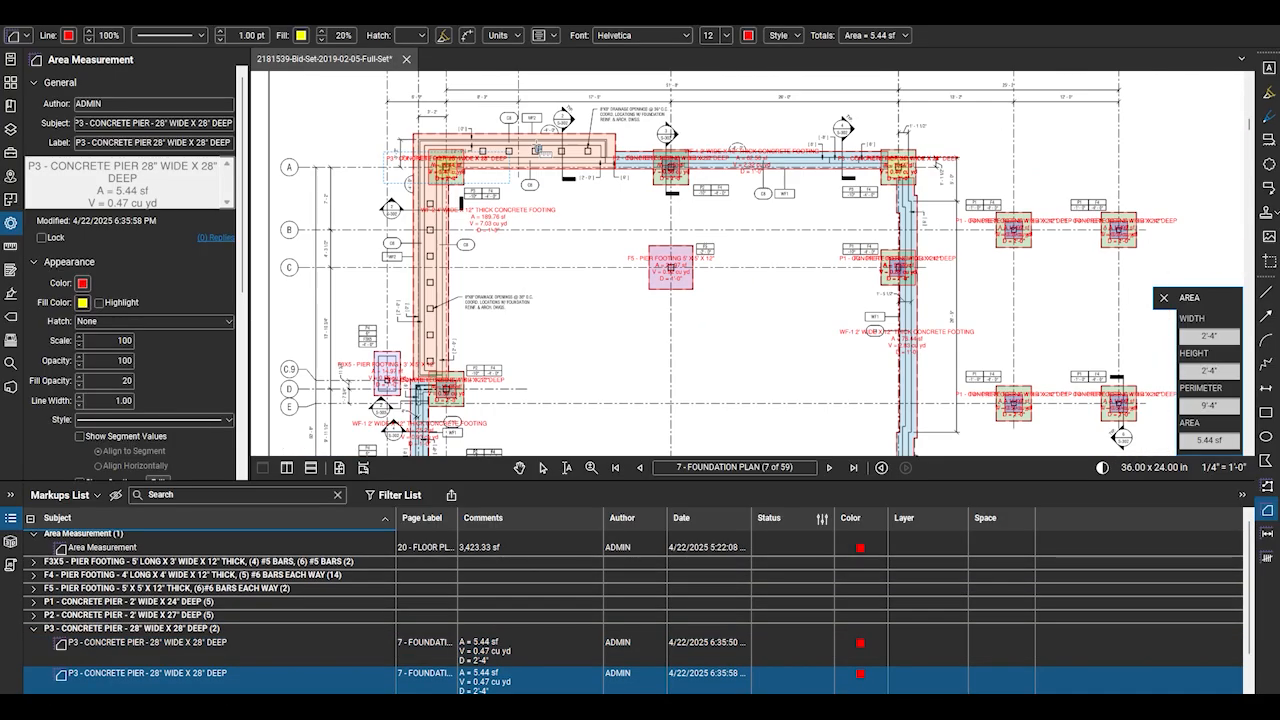
scroll(538, 148, down, 1)
scroll(474, 364, up, 3)
scroll(402, 188, down, 5)
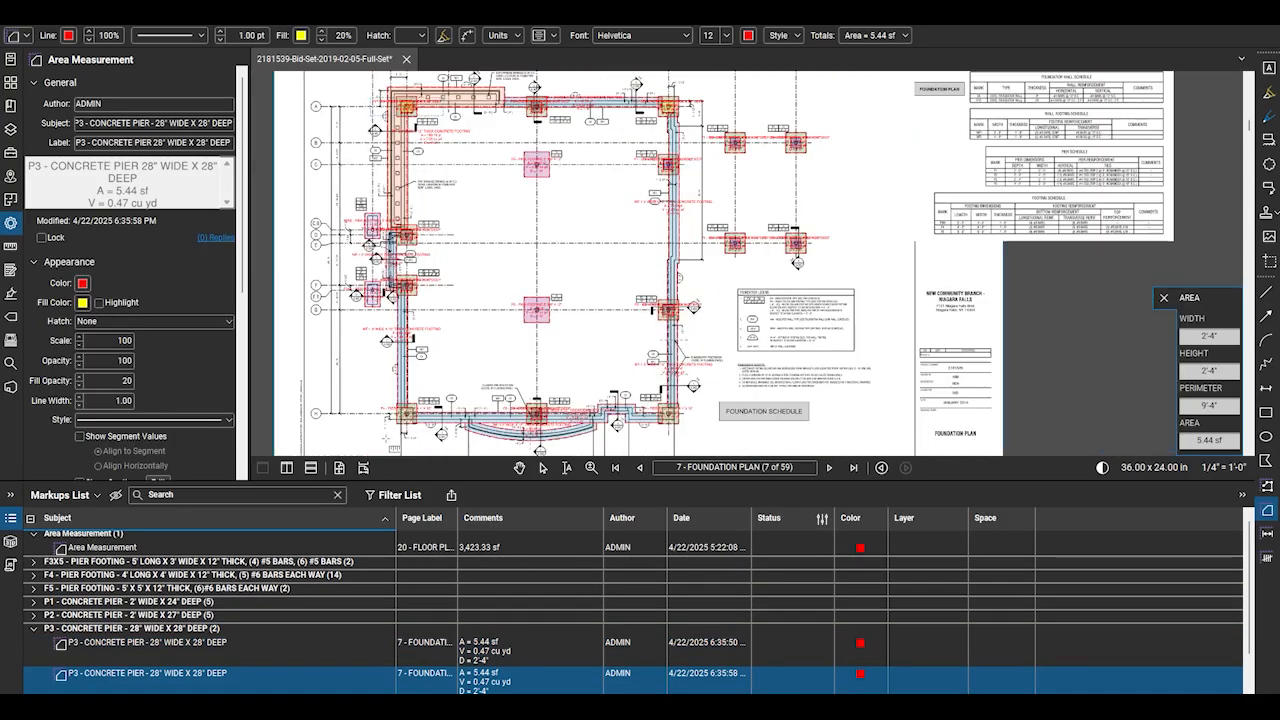
scroll(402, 421, up, 5)
drag(401, 341, 475, 414)
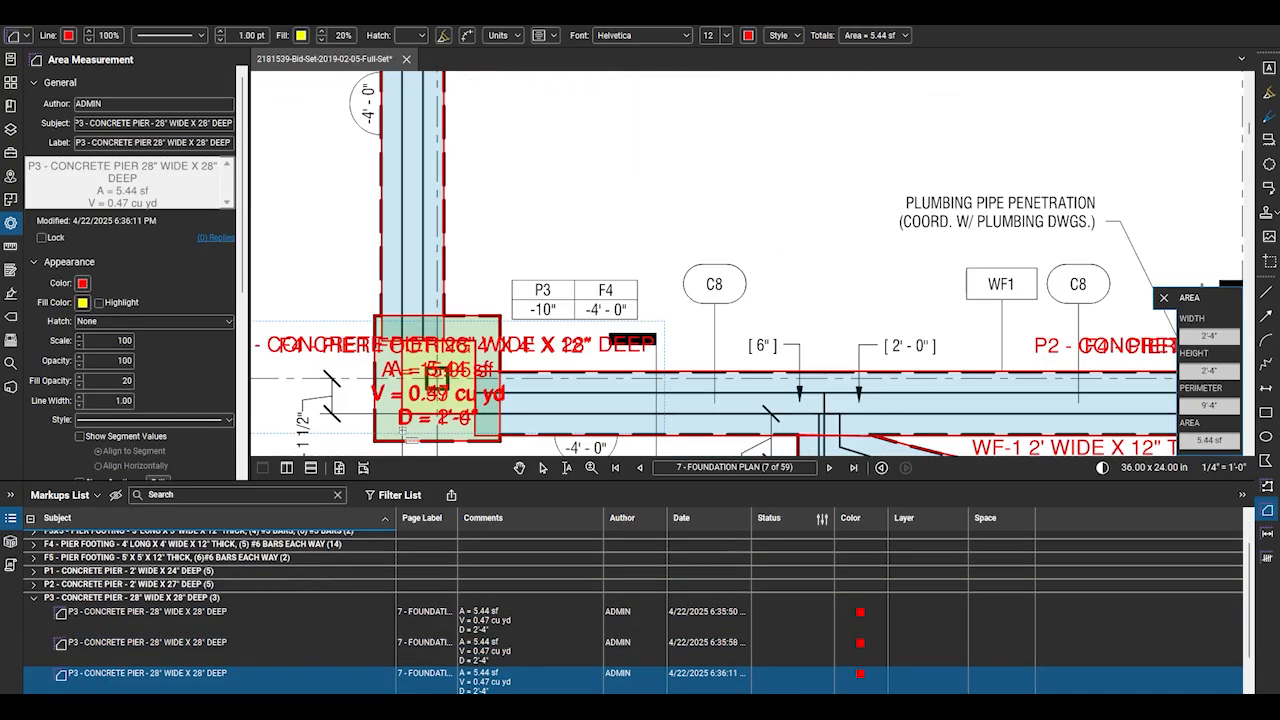
Measure the P3 pier as a 2'-4" by 2'-4" area on the F4 footing at the building's lower-right corner
scroll(401, 430, down, 5)
scroll(338, 178, up, 3)
scroll(338, 180, down, 4)
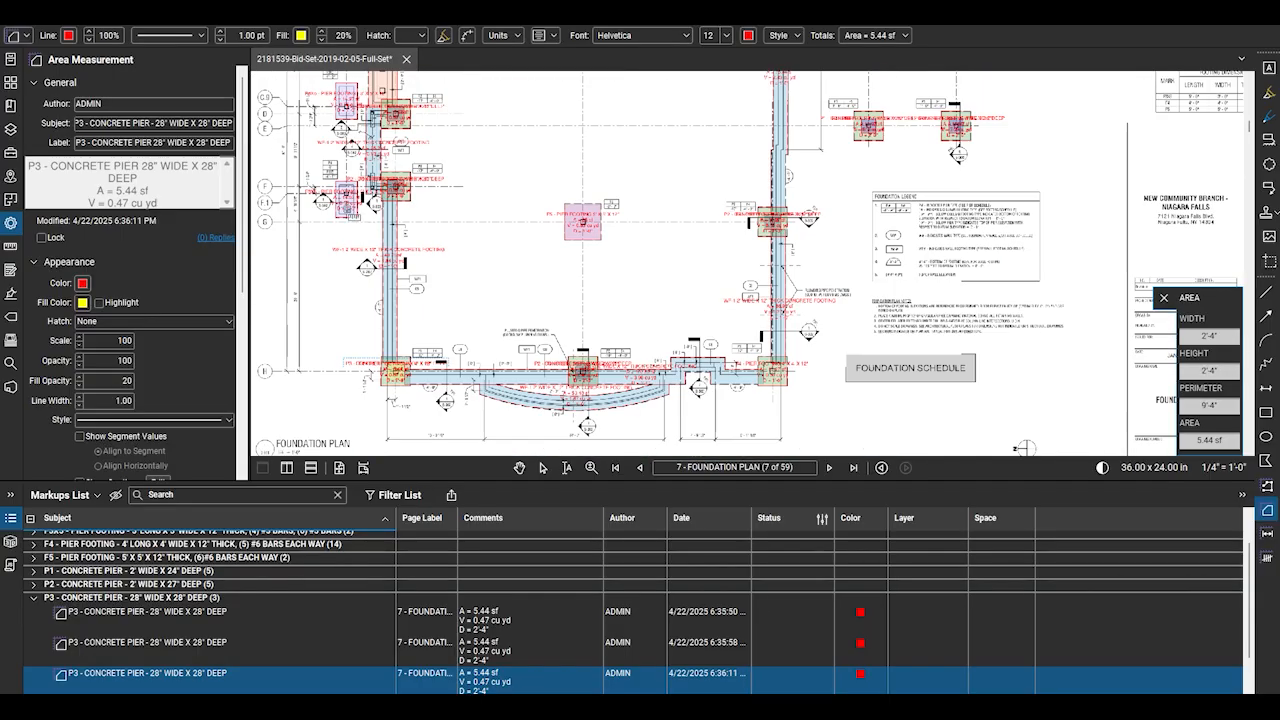
scroll(354, 187, up, 2)
scroll(370, 195, down, 3)
scroll(538, 326, up, 3)
scroll(805, 358, up, 6)
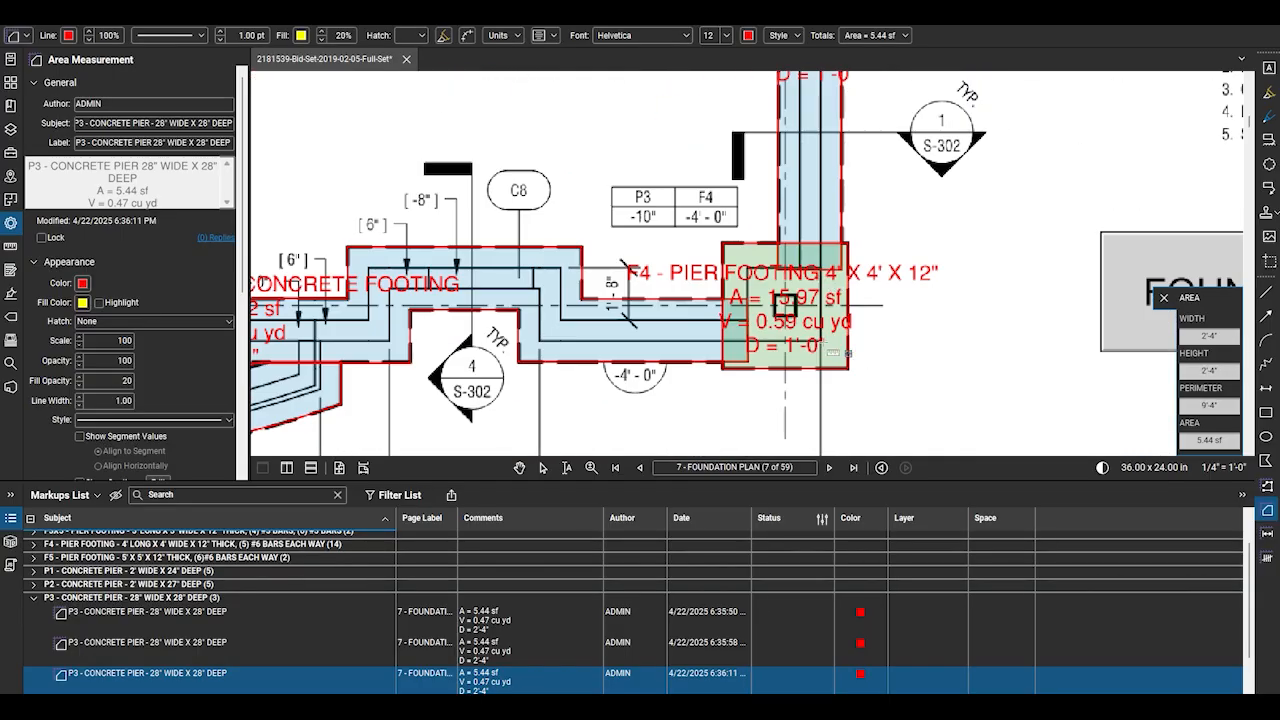
drag(822, 269, 748, 343)
Assign all four P3 pier measurements to the foundation concrete piers layer and collapse their group in the markups list
scroll(630, 438, down, 1)
scroll(630, 438, down, 4)
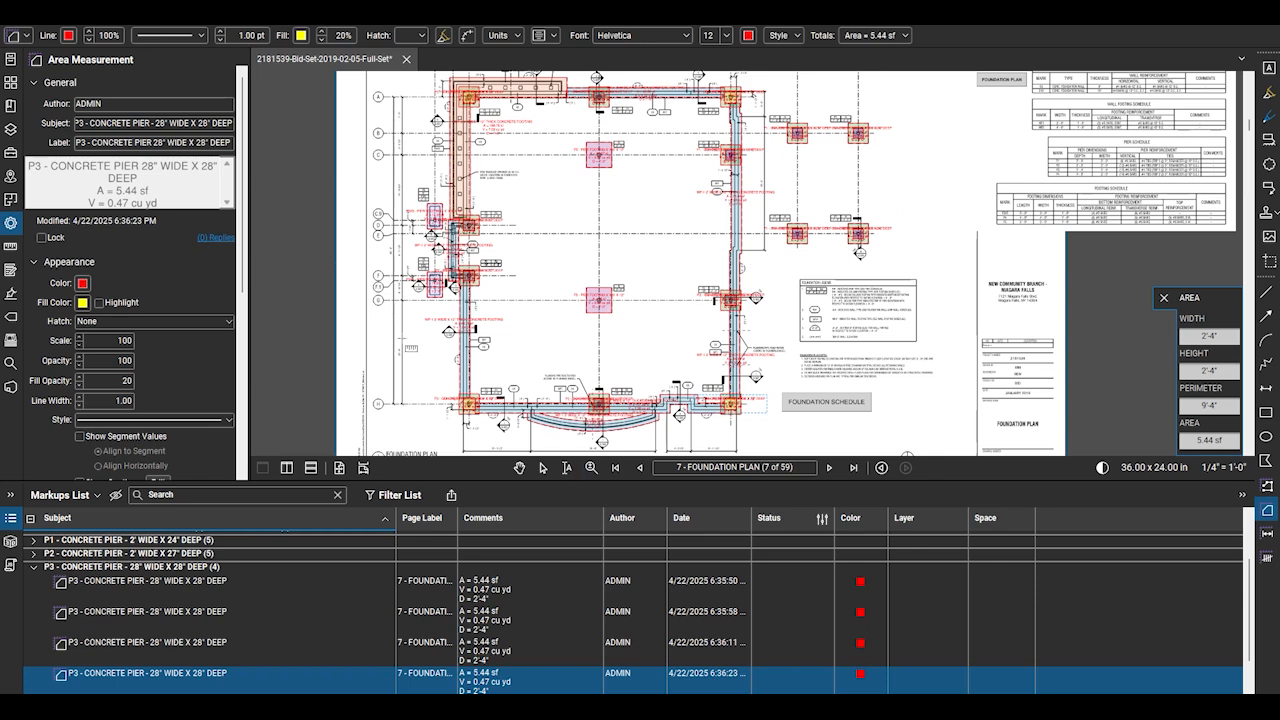
click(543, 467)
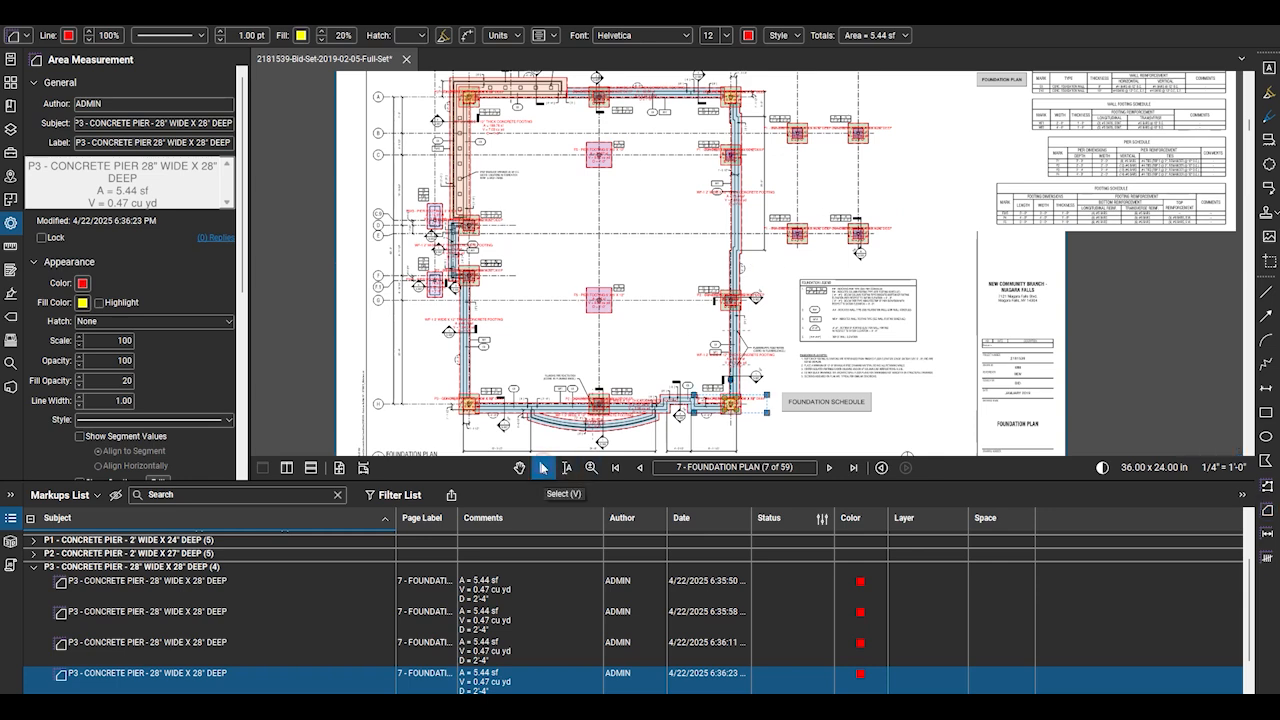
click(287, 579)
shift+click(272, 665)
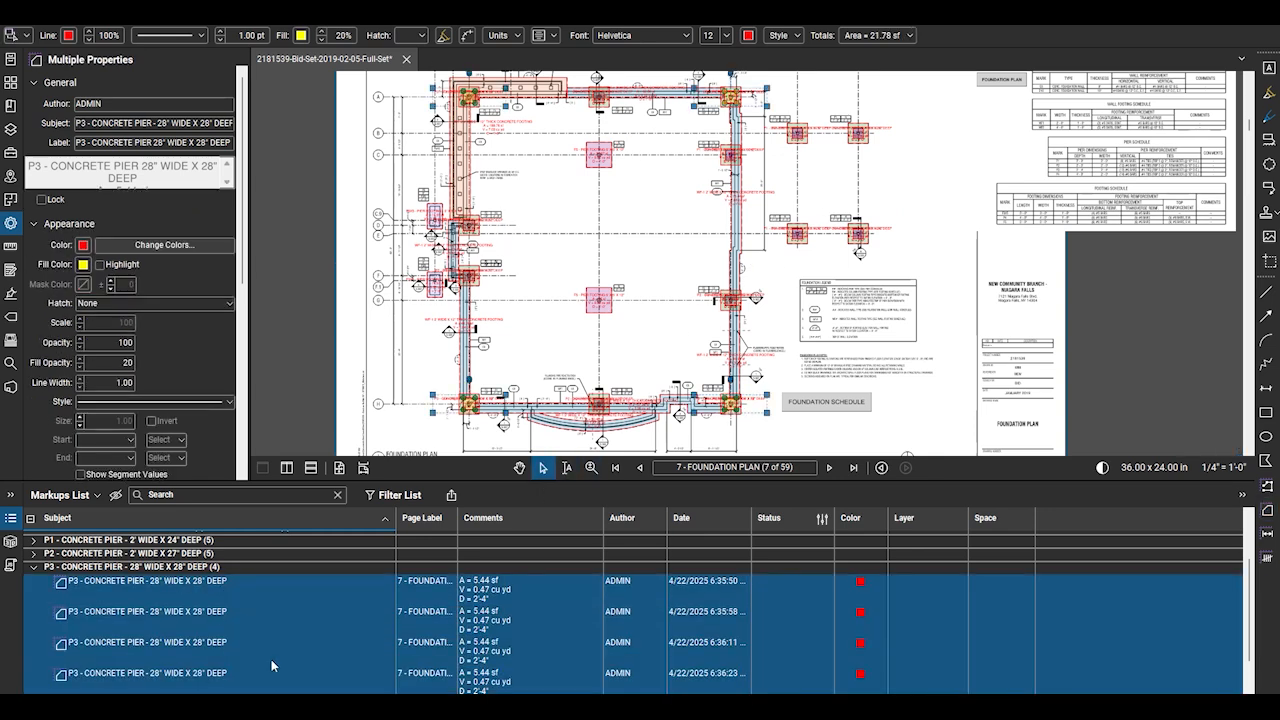
right_click(170, 586)
mouse_move(280, 538)
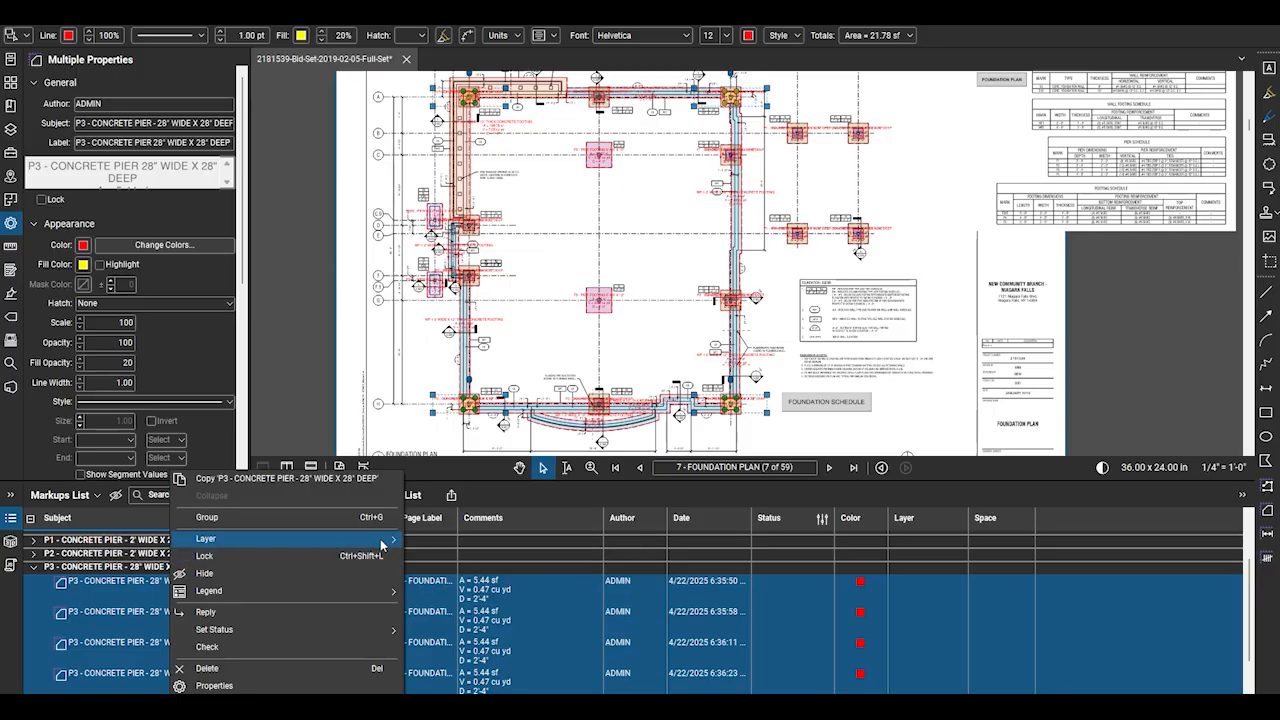
click(499, 591)
click(57, 585)
click(34, 568)
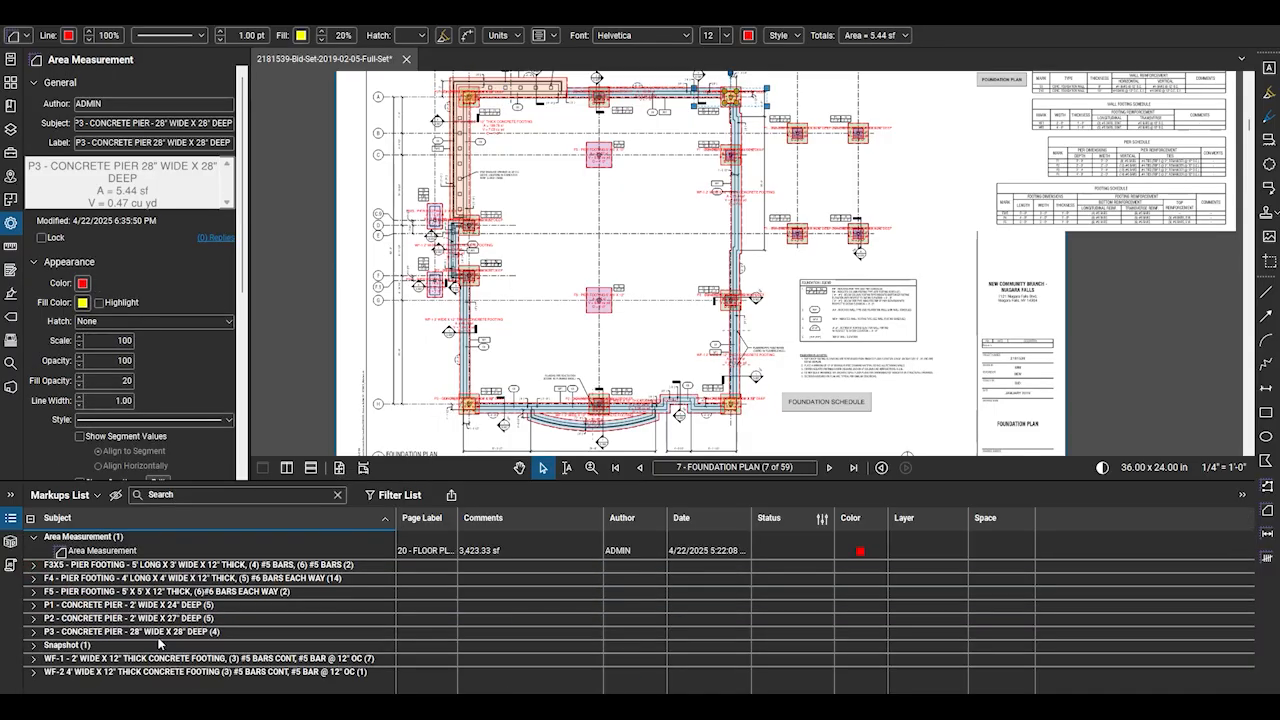
Widen the Subject column of the markups list, reduce the list's height and clear the markup selection
click(35, 632)
click(34, 632)
click(388, 513)
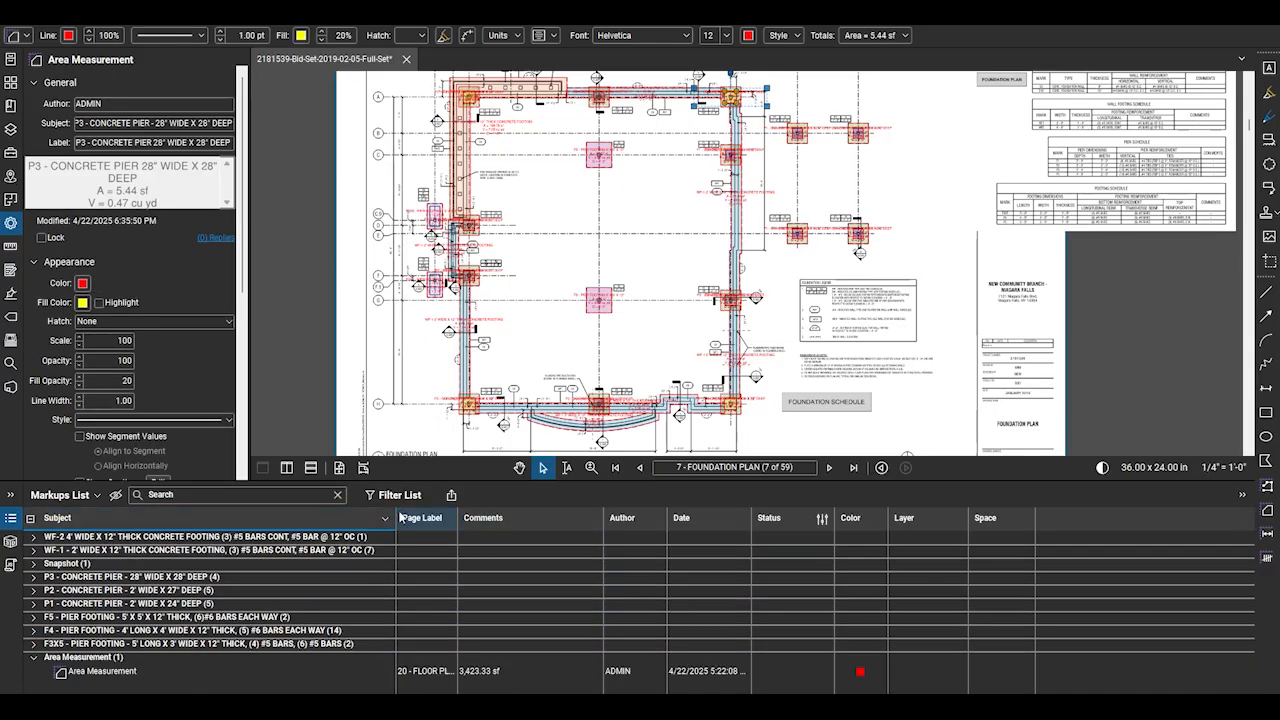
click(388, 513)
drag(396, 514, 450, 514)
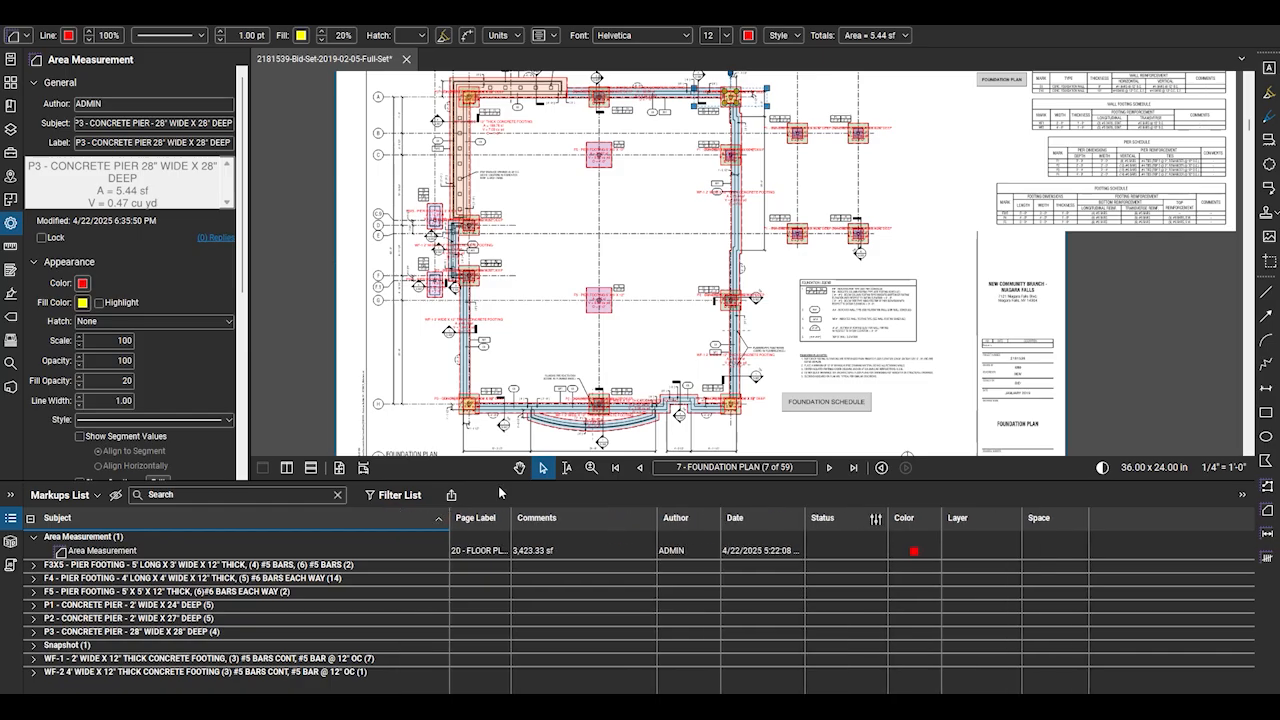
drag(505, 481, 492, 586)
click(660, 260)
Start an area measurement with subject and label "P4 - CONCRETE PIERS - 2' WIDE X 4' DEEP"
scroll(750, 220, up, 2)
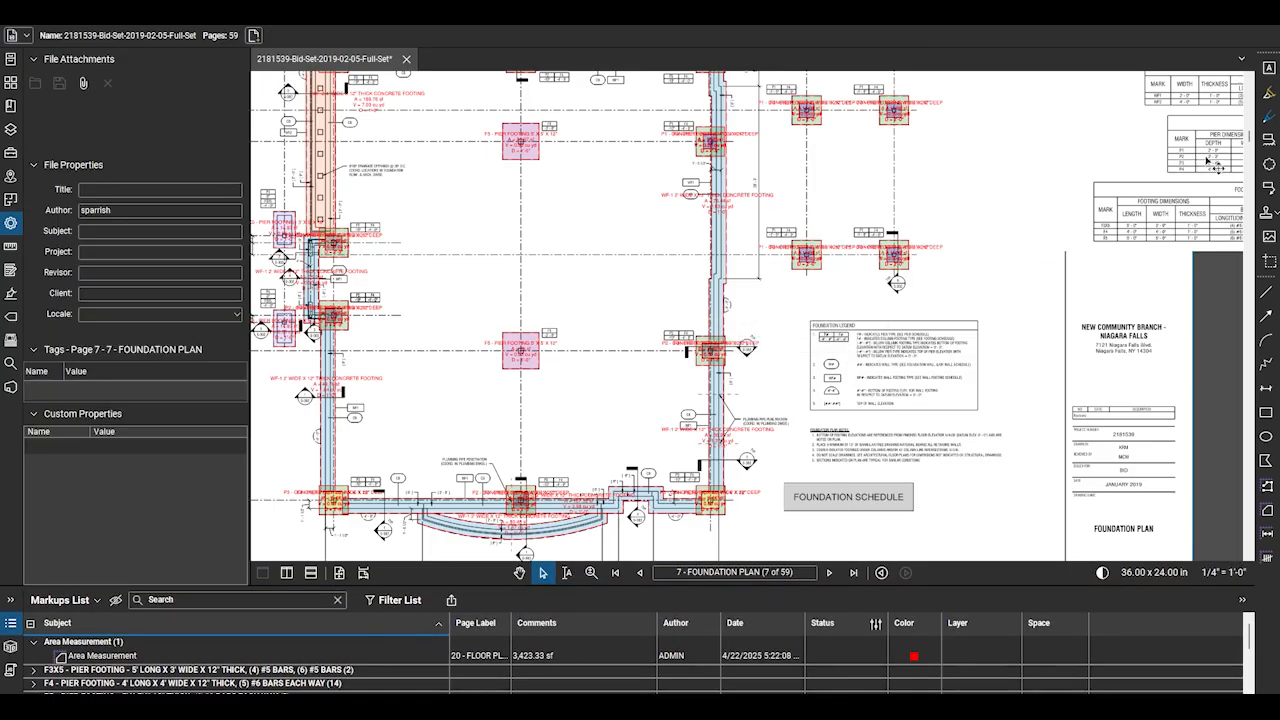
scroll(1214, 165, up, 3)
drag(1214, 165, 1018, 193)
click(10, 246)
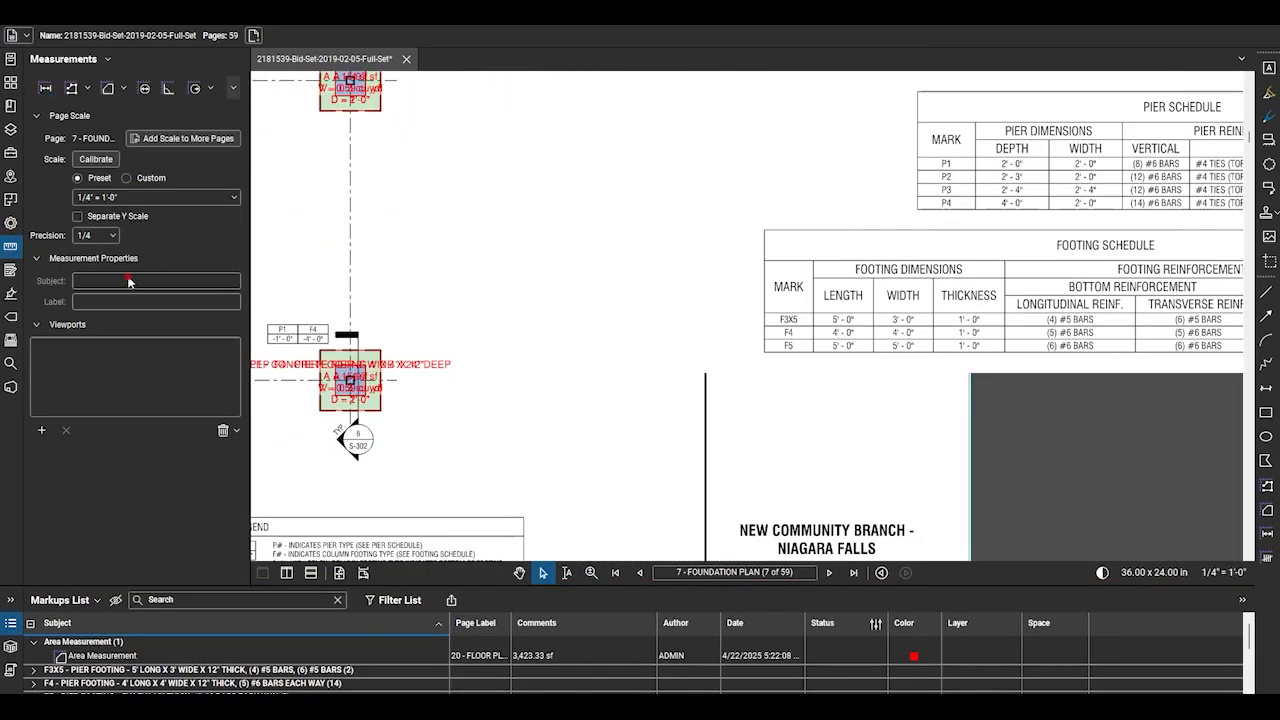
click(108, 88)
drag(152, 281, 12, 225)
text(P4 =)
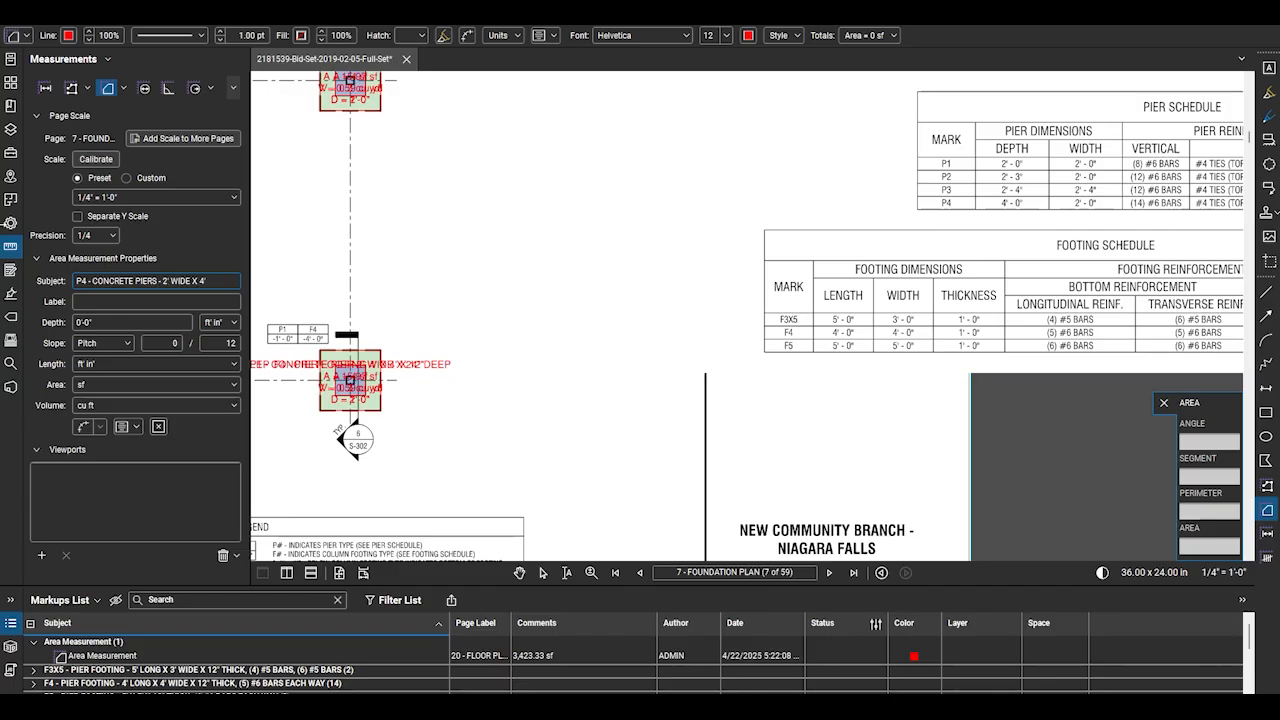
key(Tab)
text(P4 - CONC)
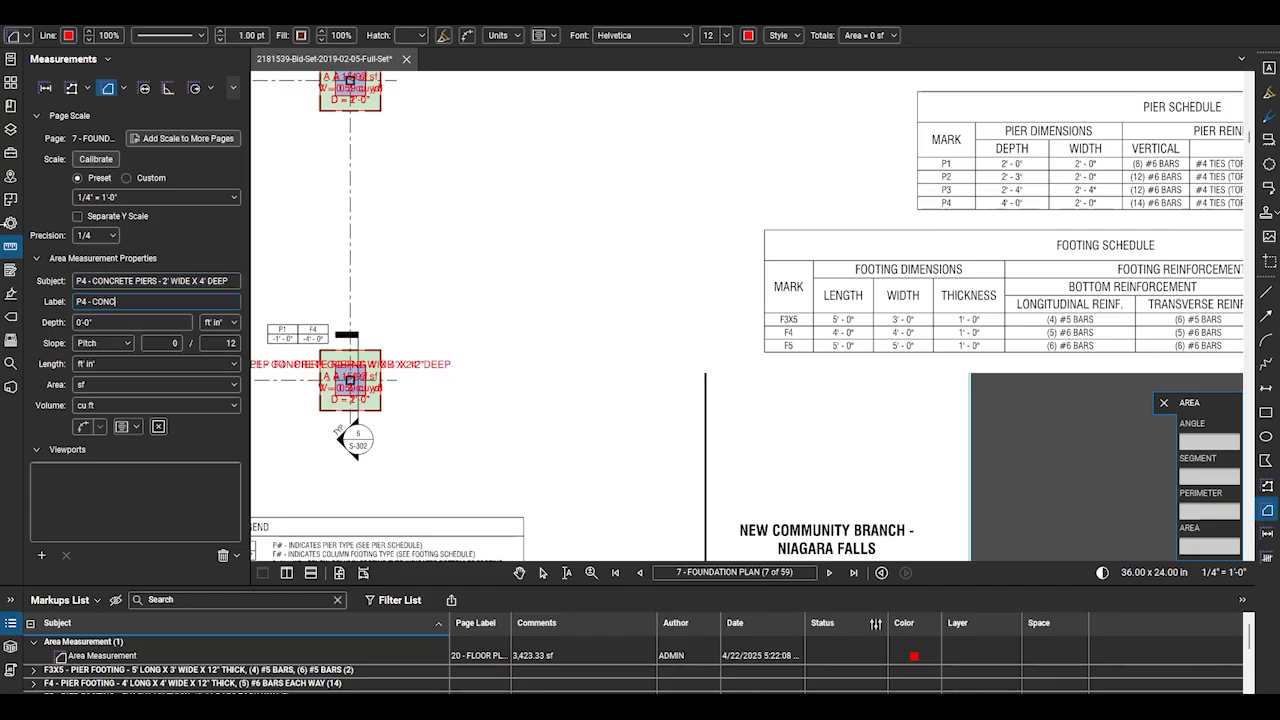
text(RETE PIERS - 2' WIDE X 4' DEEP)
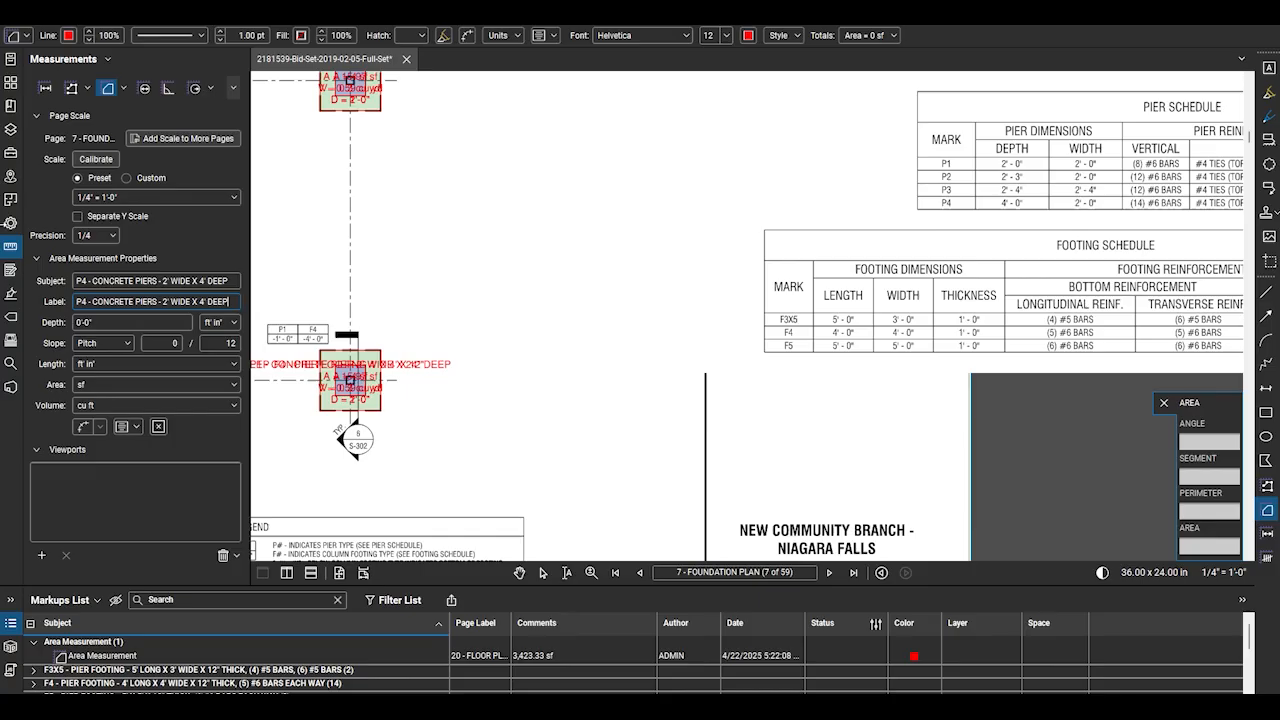
Set the P4 pier measurement's depth to 4'-0" and volume unit to cu yd, and choose its caption values
key(Tab)
text(4'0")
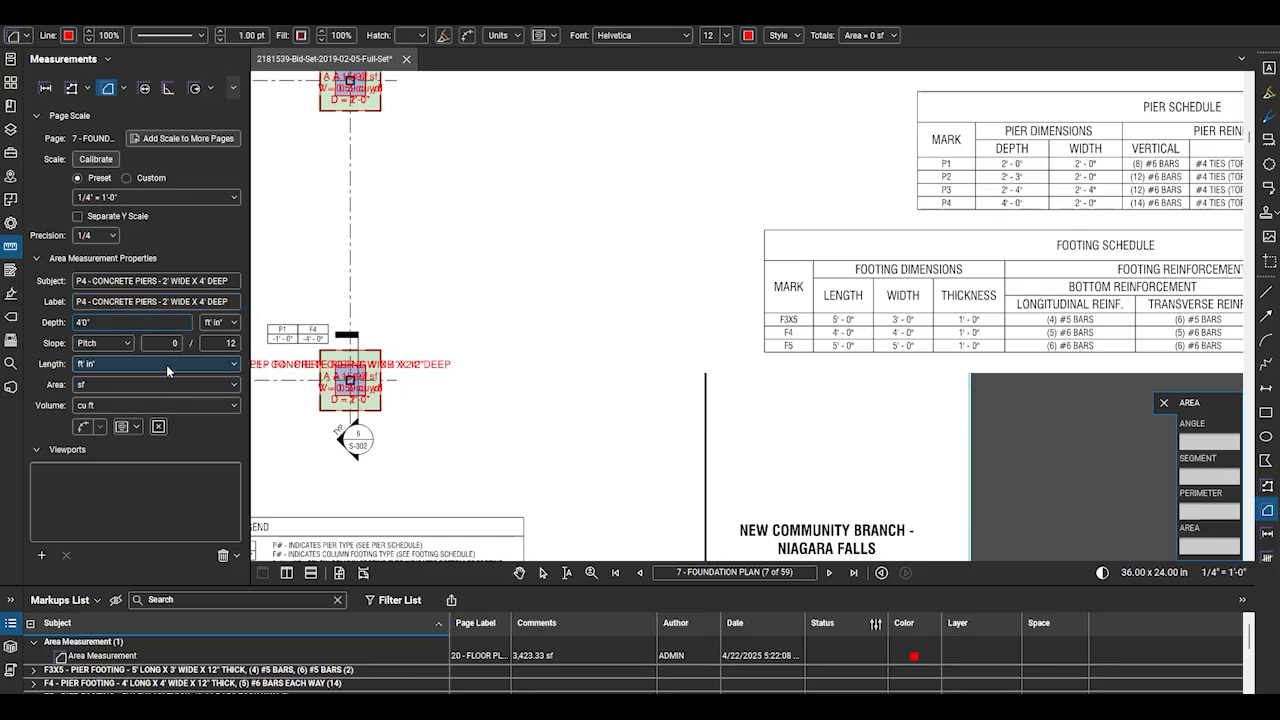
click(155, 405)
click(150, 463)
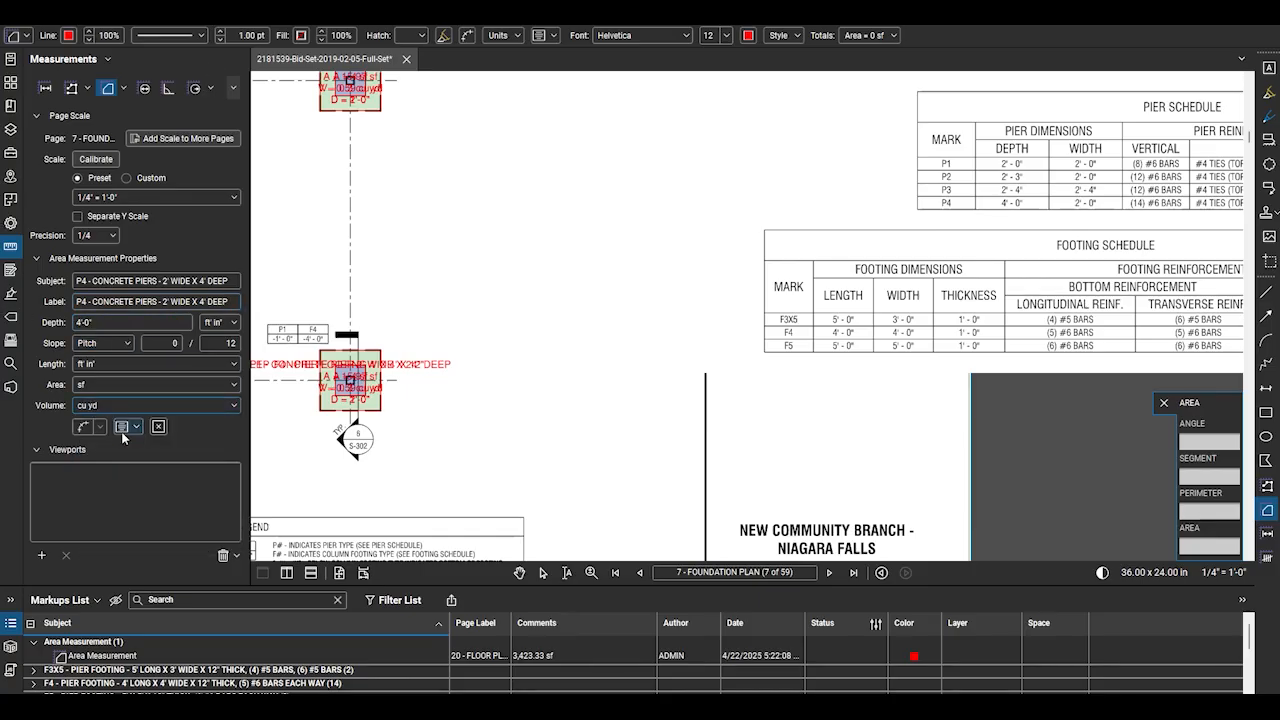
click(128, 426)
click(62, 478)
Give the P4 pier area measurement a dark red fill with 20% fill opacity
click(10, 222)
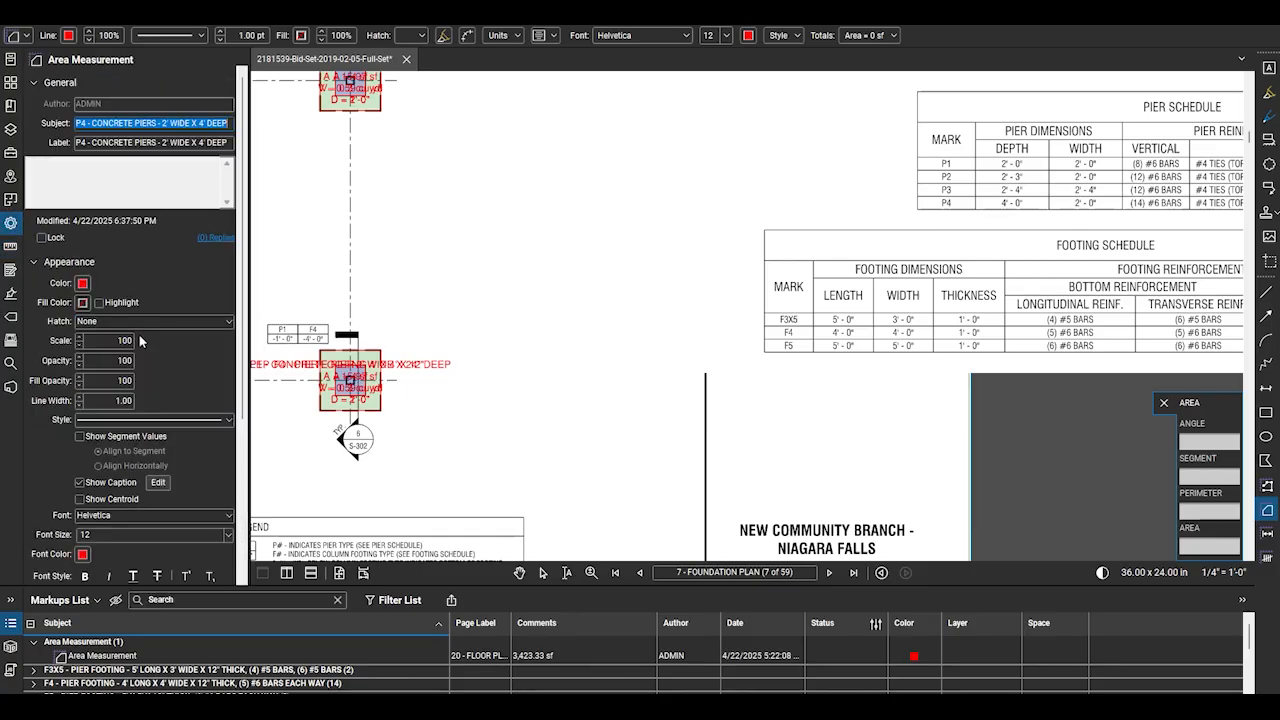
click(82, 302)
click(88, 362)
click(113, 380)
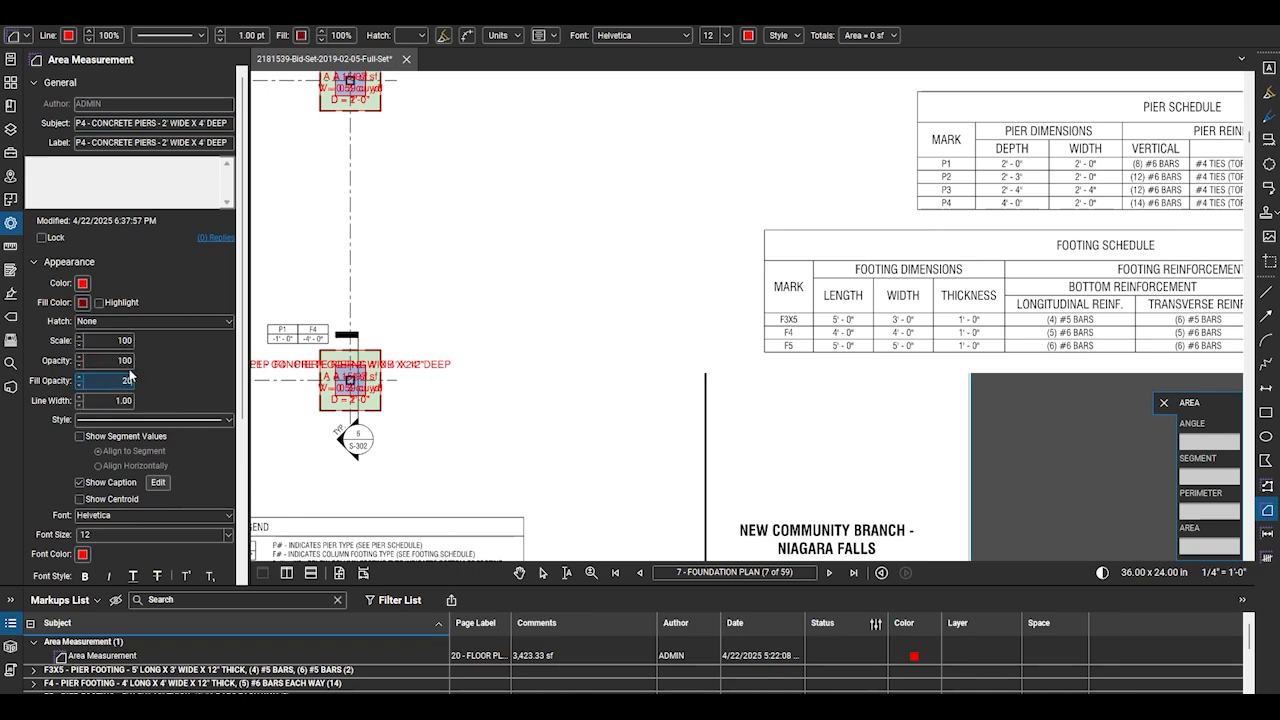
text(20)
key(Return)
scroll(900, 300, down, 5)
scroll(395, 328, up, 2)
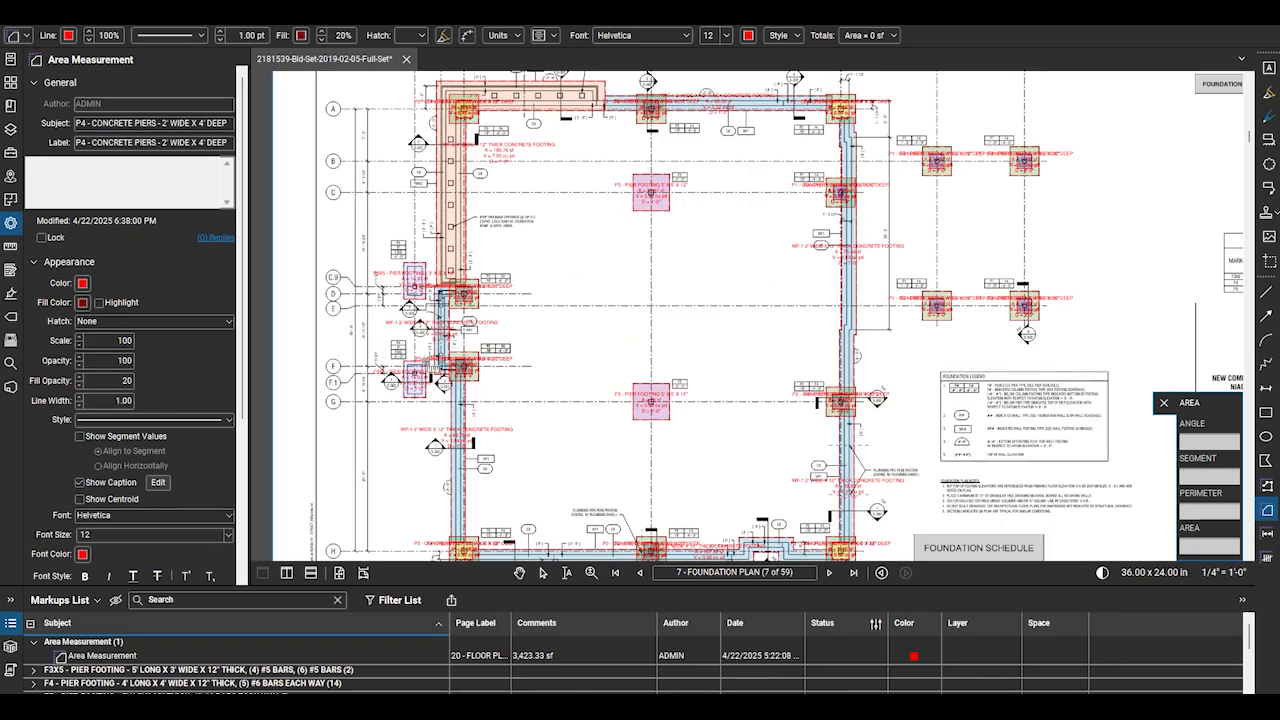
Draw P4 concrete pier area measurements of 2'-0" by 4'-0" inside the two F3X5 footings beside the C.9 and F.1 gridlines
scroll(418, 282, up, 3)
scroll(369, 240, up, 3)
scroll(441, 373, up, 1)
mouse_move(408, 356)
mouse_down()
mouse_move(488, 365)
mouse_move(460, 249)
mouse_up()
scroll(462, 200, down, 2)
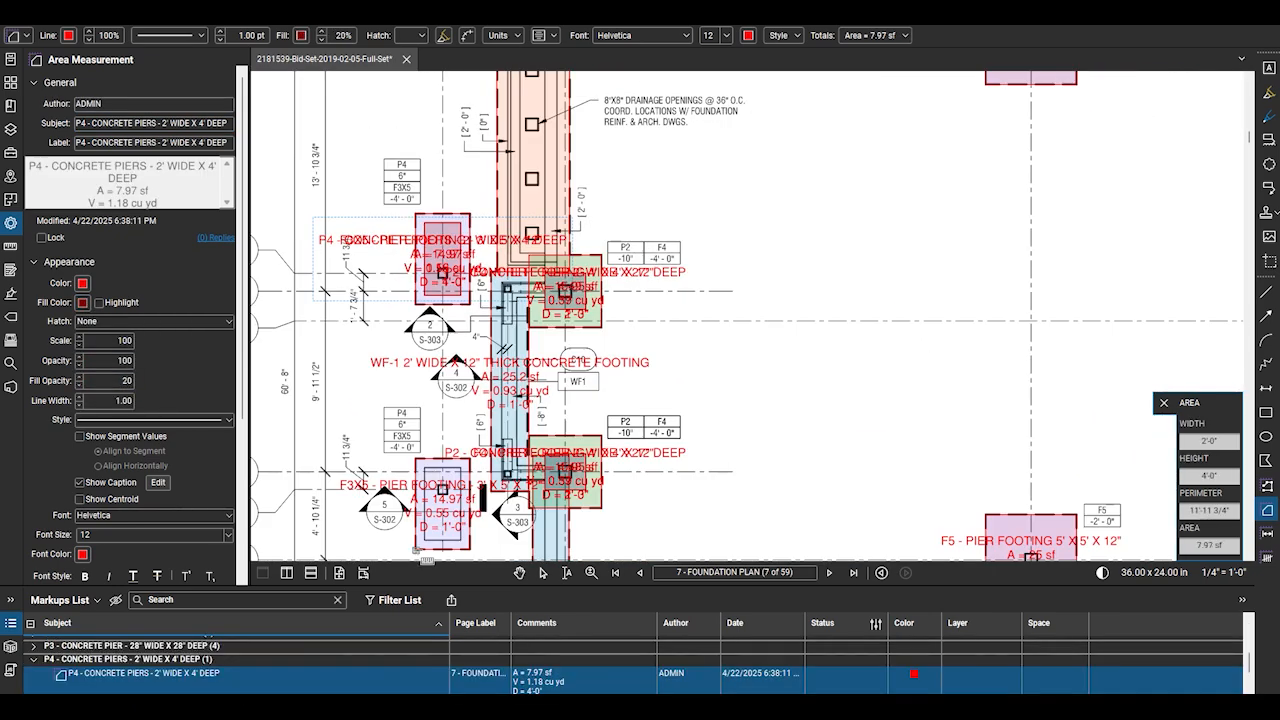
drag(424, 467, 461, 541)
scroll(374, 275, down, 4)
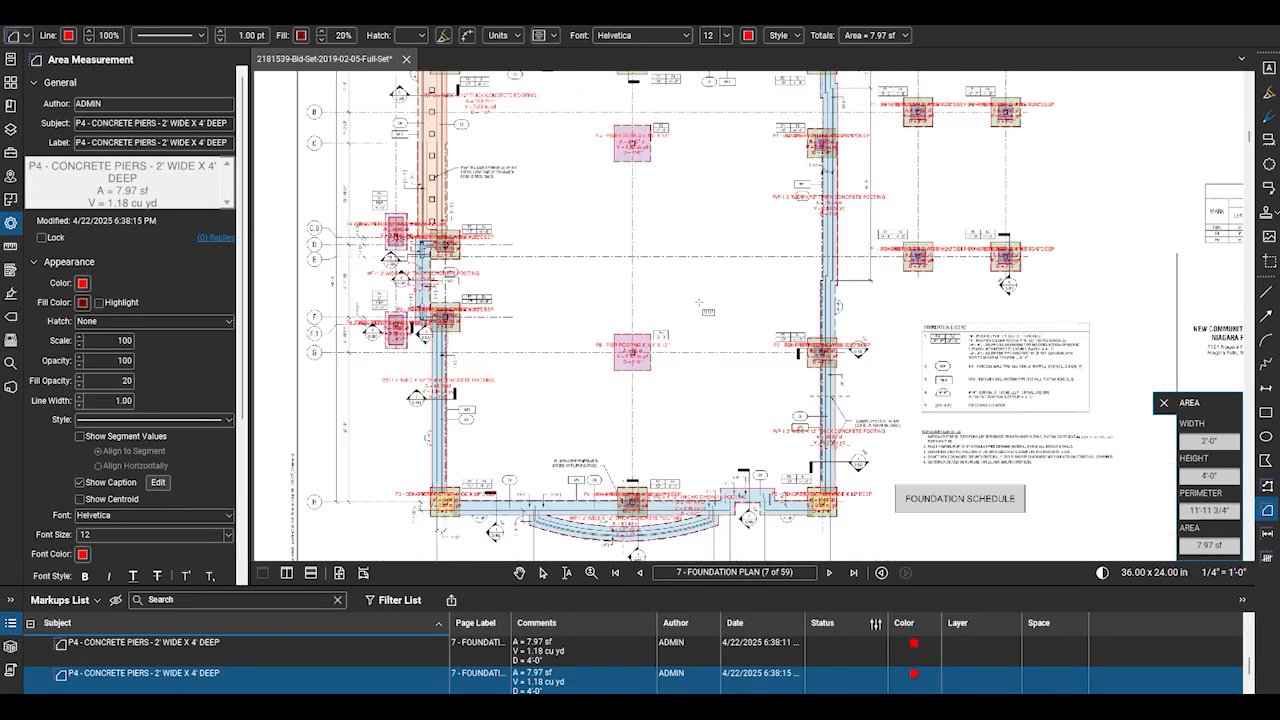
scroll(410, 530, down, 2)
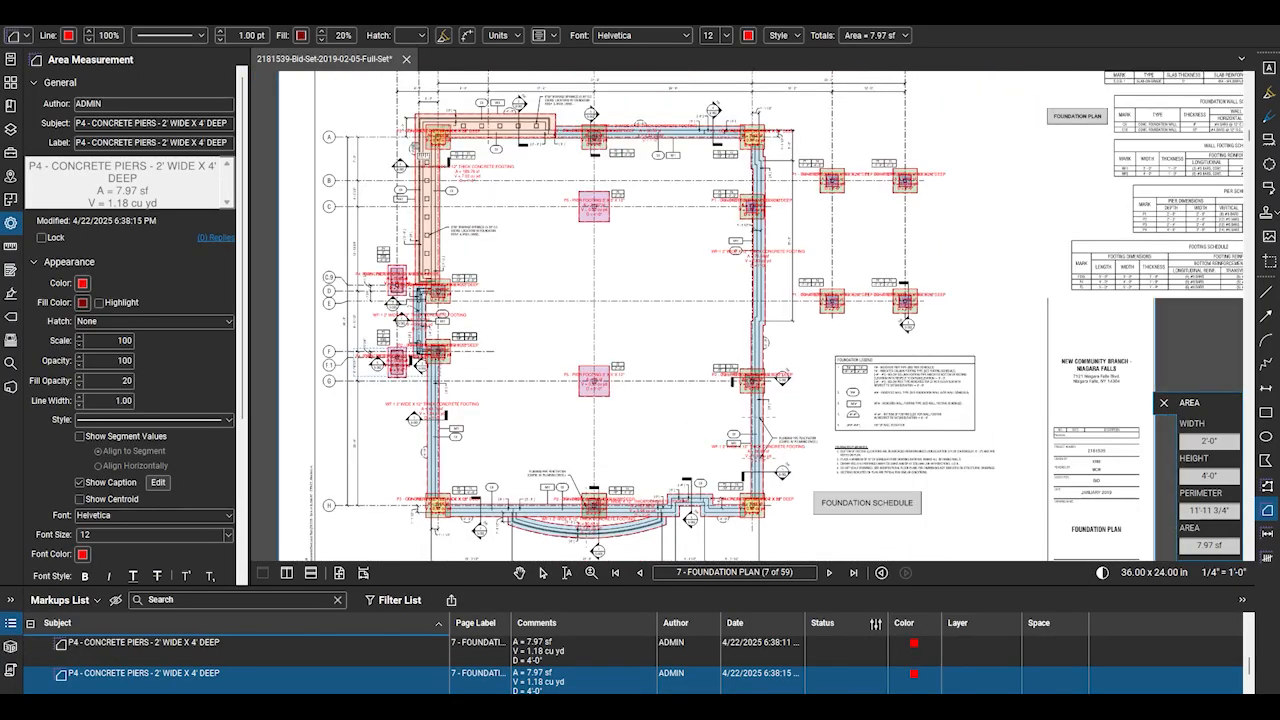
scroll(717, 522, up, 3)
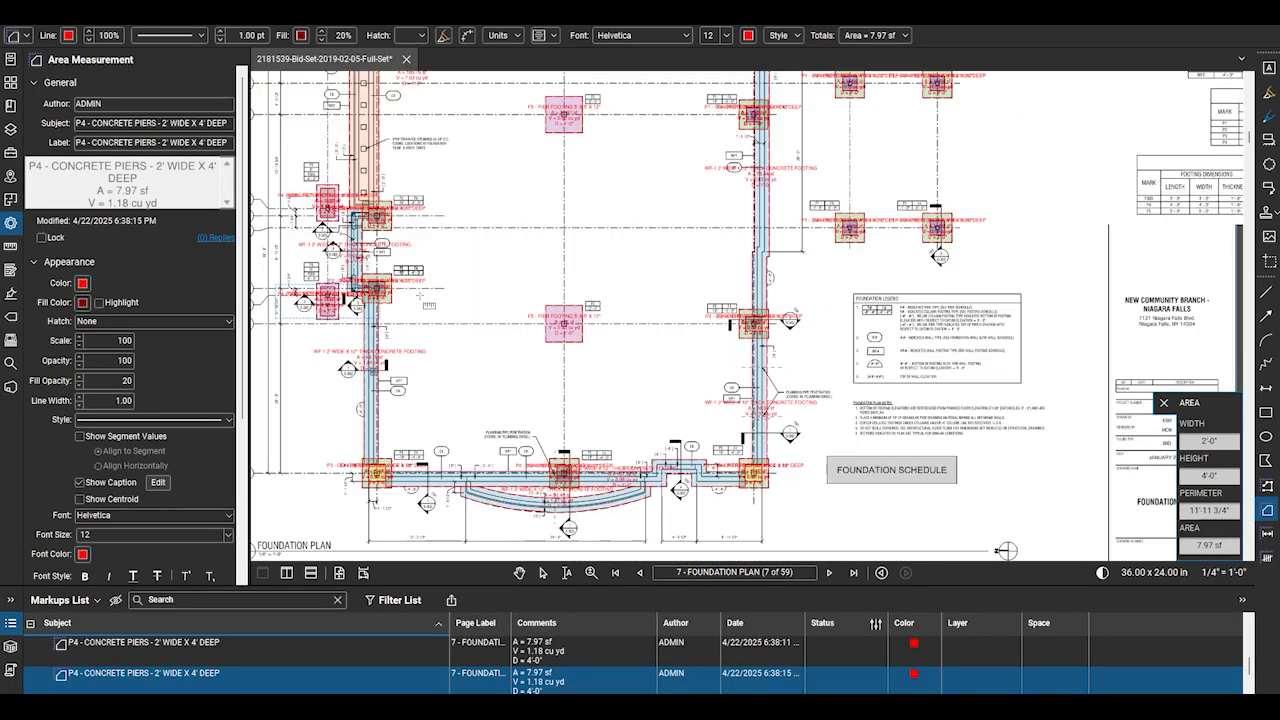
scroll(436, 241, down, 3)
scroll(743, 334, up, 3)
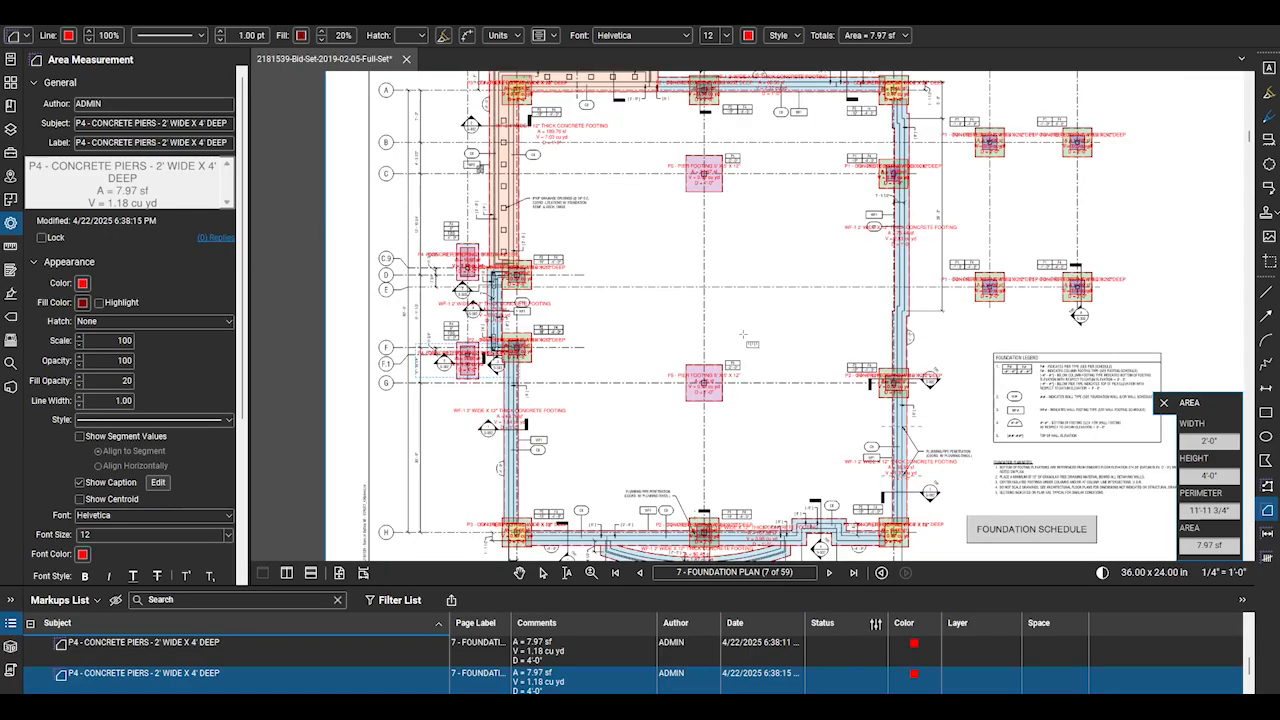
Assign both P4 concrete pier markups in the markups list to FOUNDATION CONCRETE - PIERS and collapse their group
click(544, 573)
scroll(459, 449, down, 1)
drag(444, 587, 444, 468)
click(261, 603)
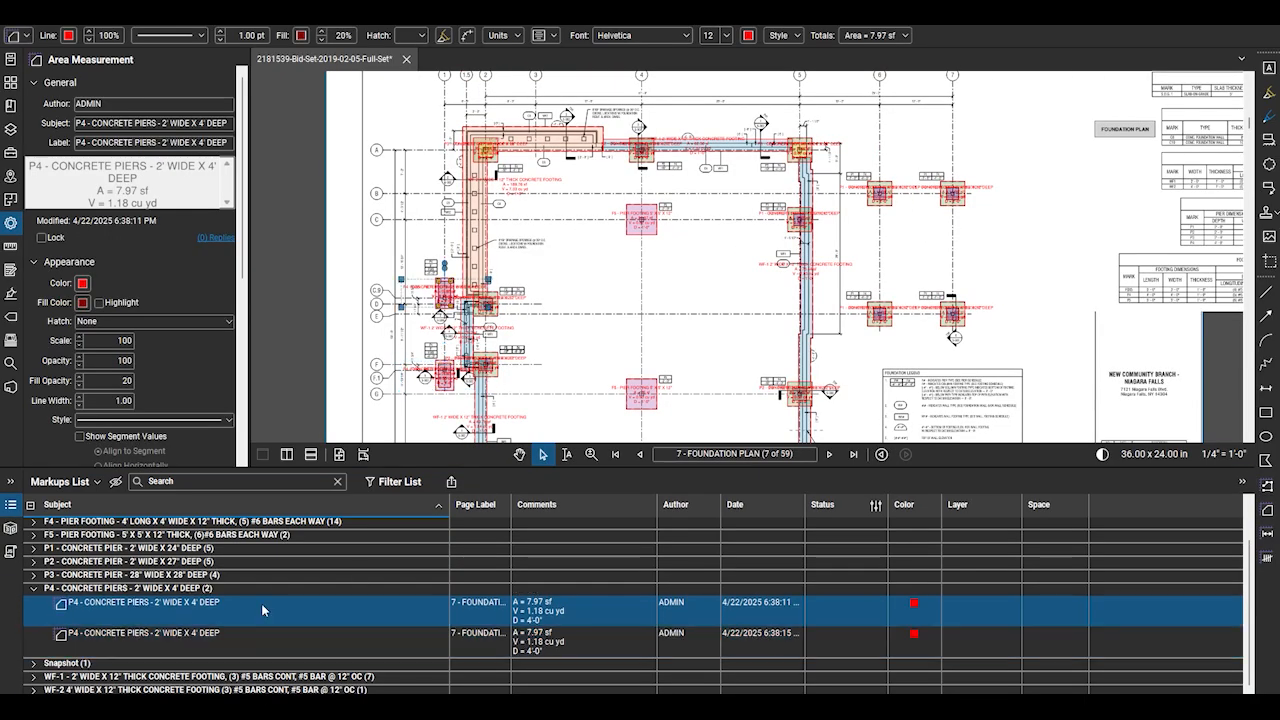
shift+click(261, 633)
right_click(224, 633)
mouse_move(415, 540)
click(509, 590)
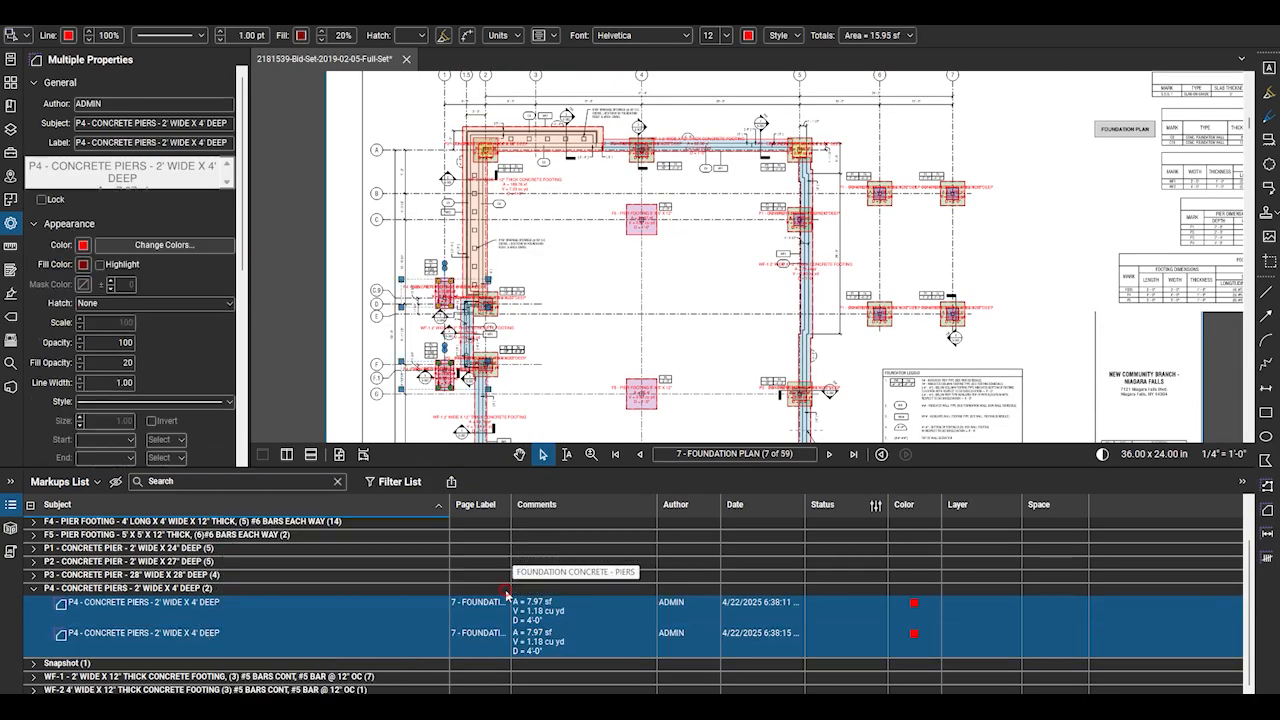
click(67, 611)
click(34, 589)
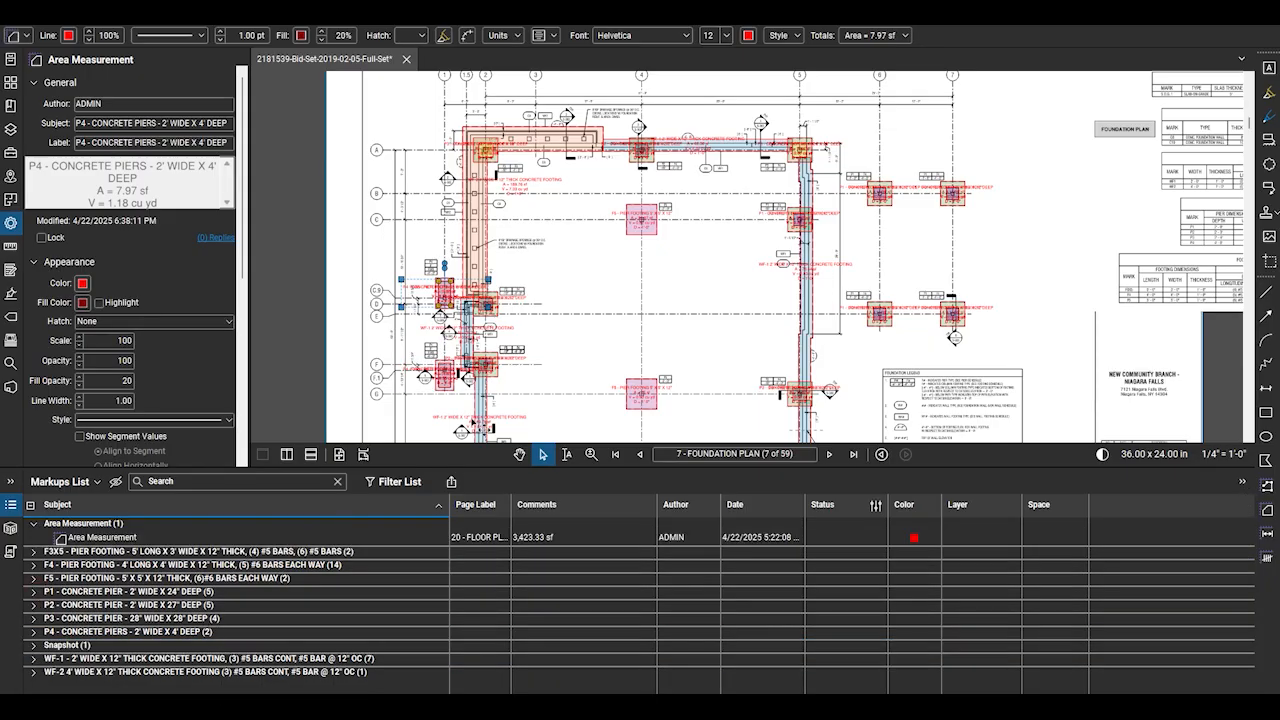
Set up a polylength measurement with the subject 'C8 - CONCRETE WALL 8" THICK X 42" HEIGHT, #4 BARS AT 12" ON CENTER'
key(Escape)
scroll(482, 290, down, 2)
scroll(1010, 244, up, 4)
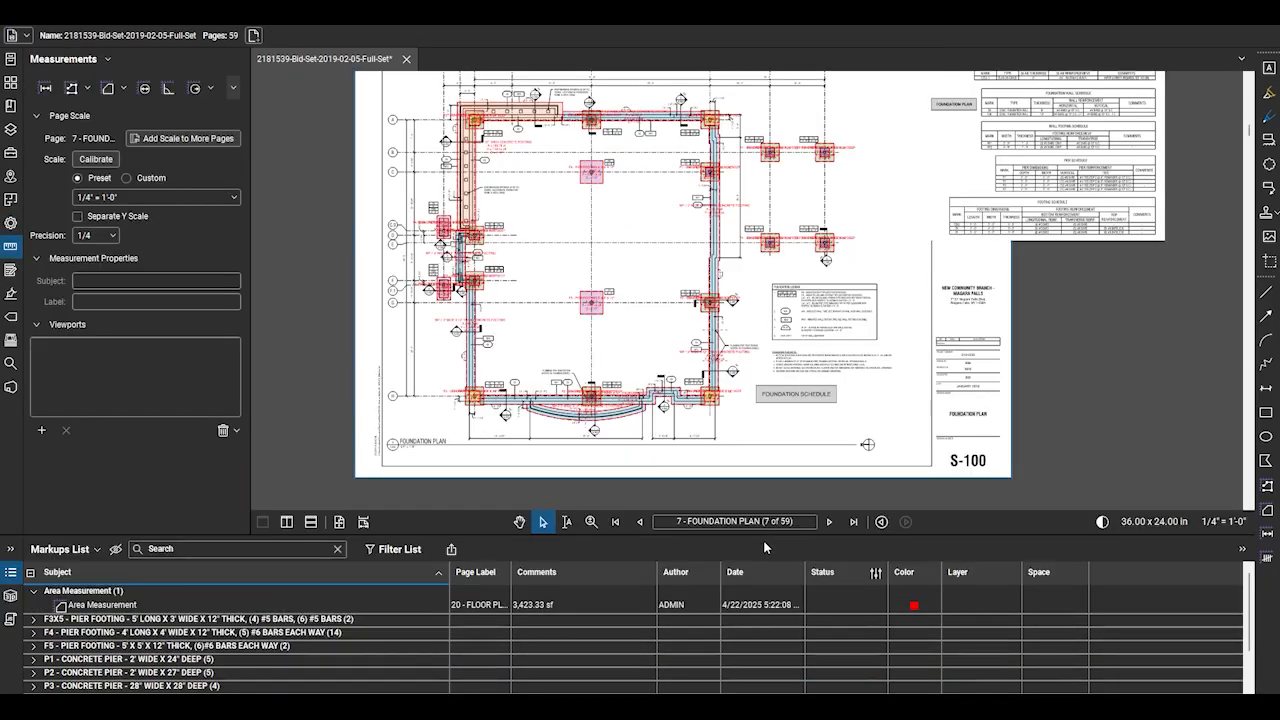
scroll(700, 393, up, 4)
scroll(700, 393, down, 2)
scroll(1014, 282, up, 6)
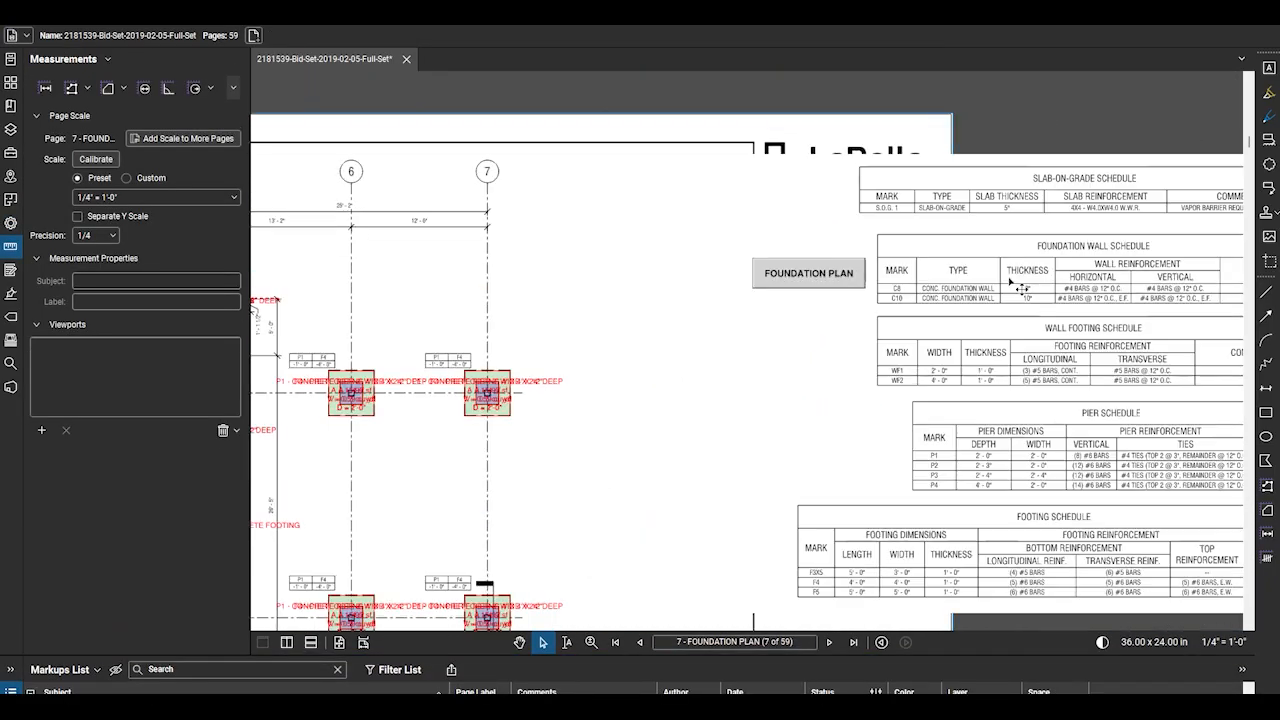
scroll(870, 320, down, 2)
scroll(803, 366, up, 4)
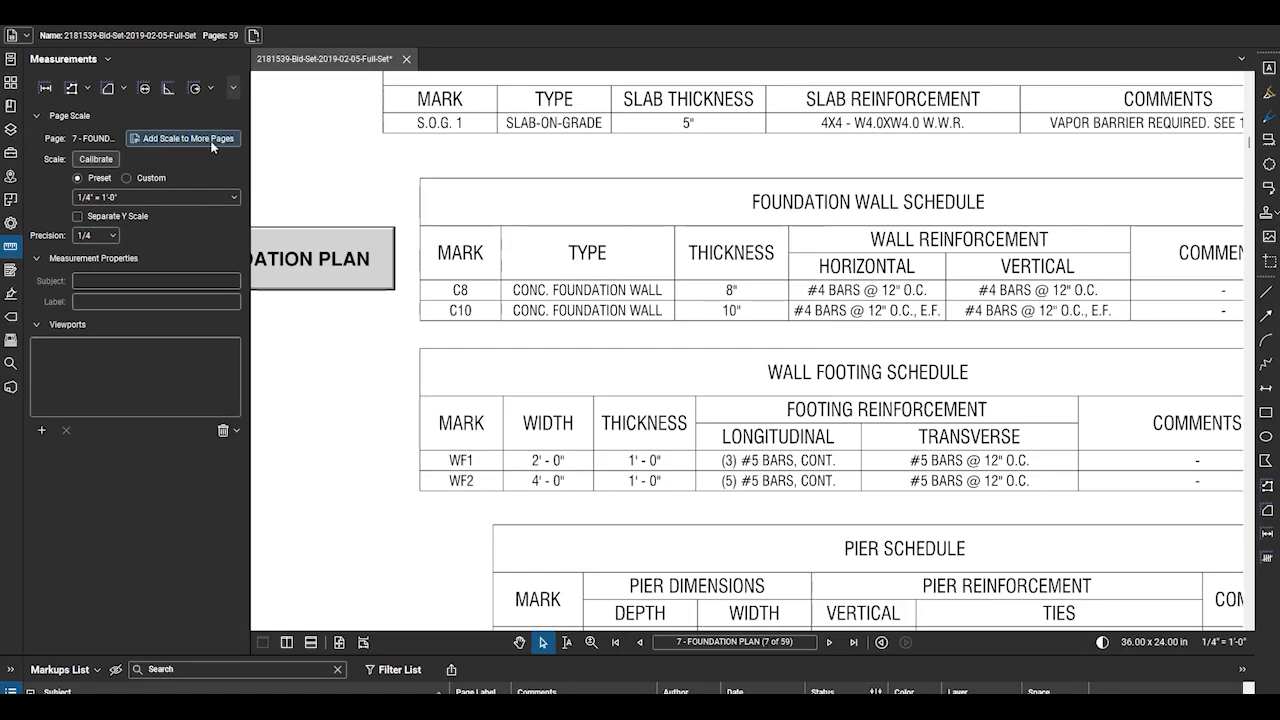
click(71, 89)
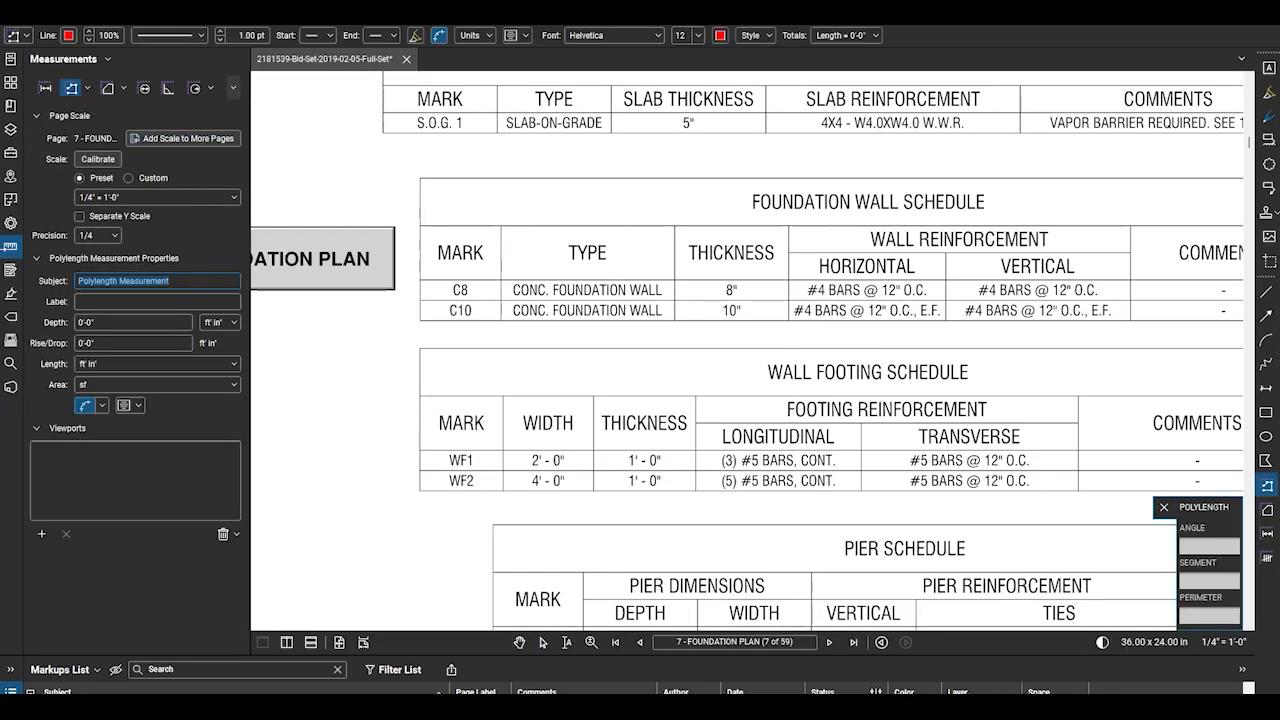
text(C8 - CONCRTE)
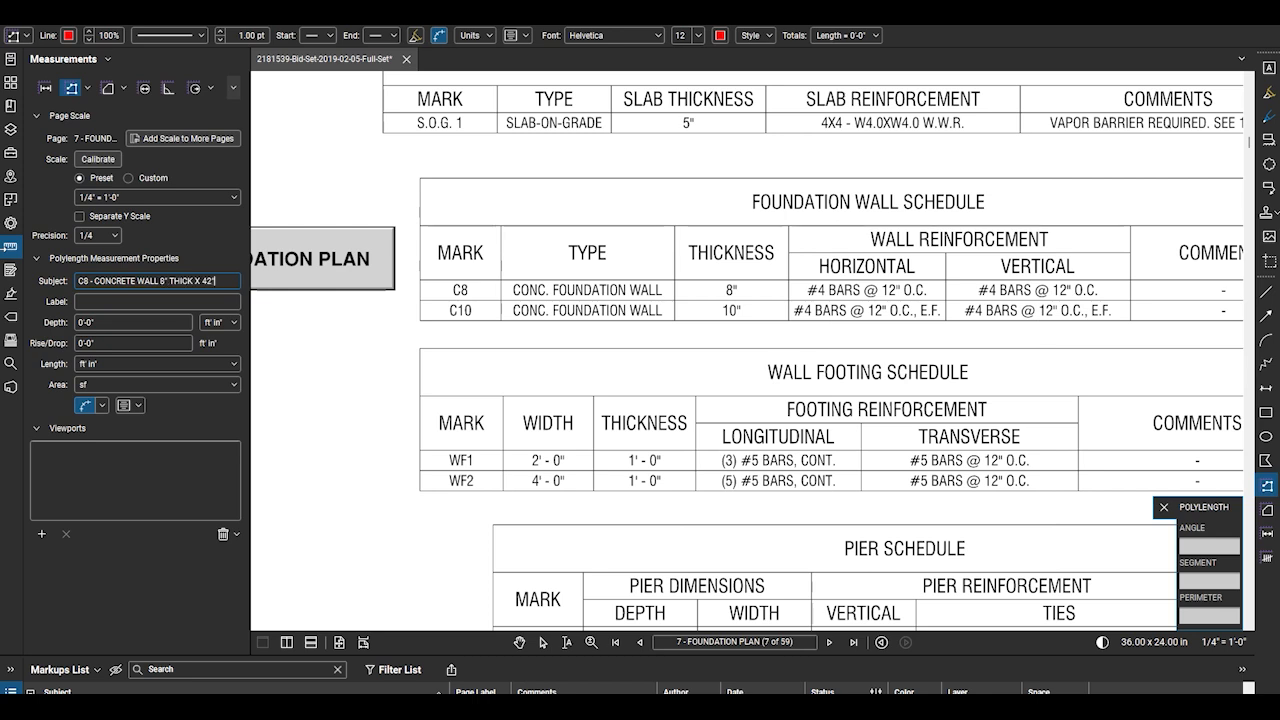
text(GHT,)
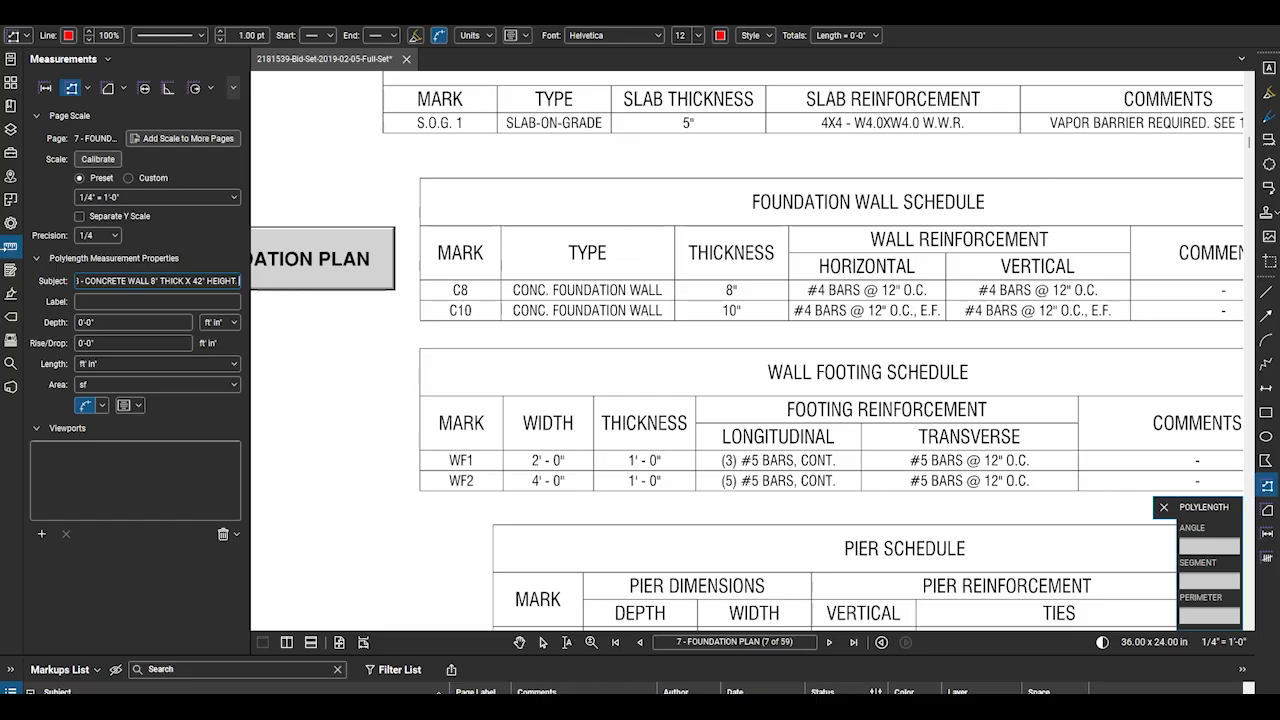
text( #)
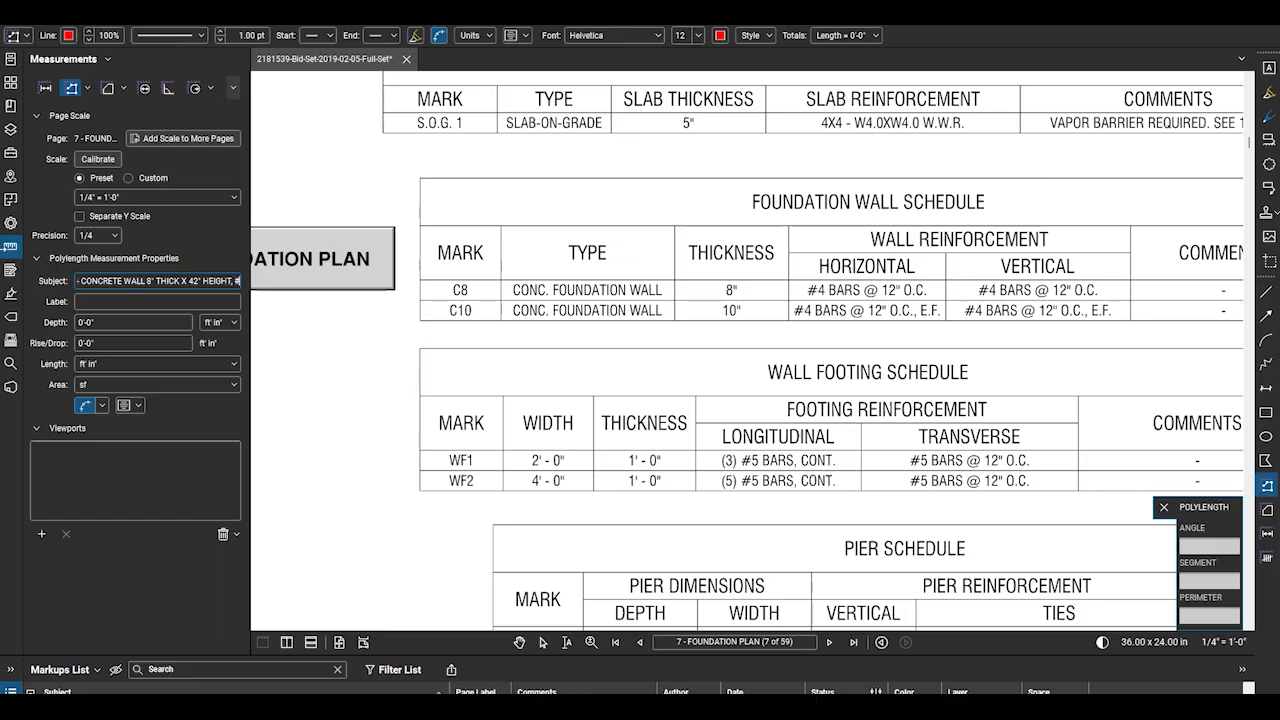
text(4 BARS AT 12")
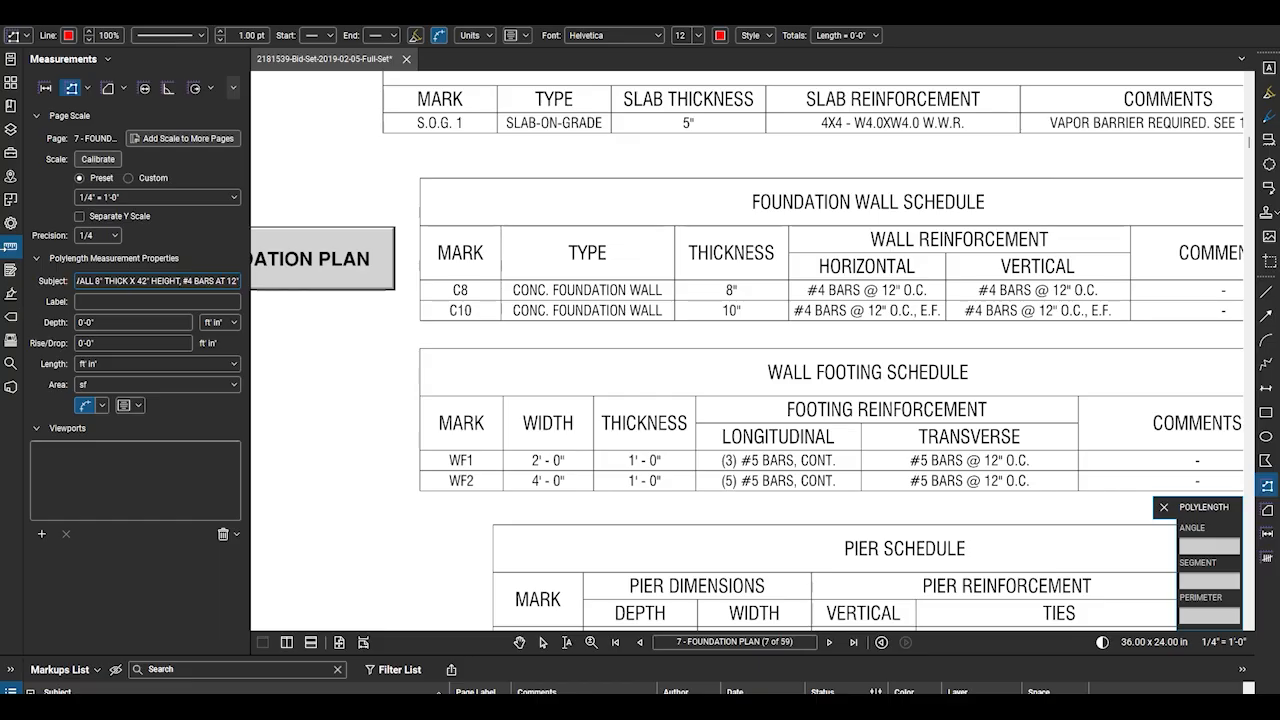
text( ON CENTER BOTH WAY)
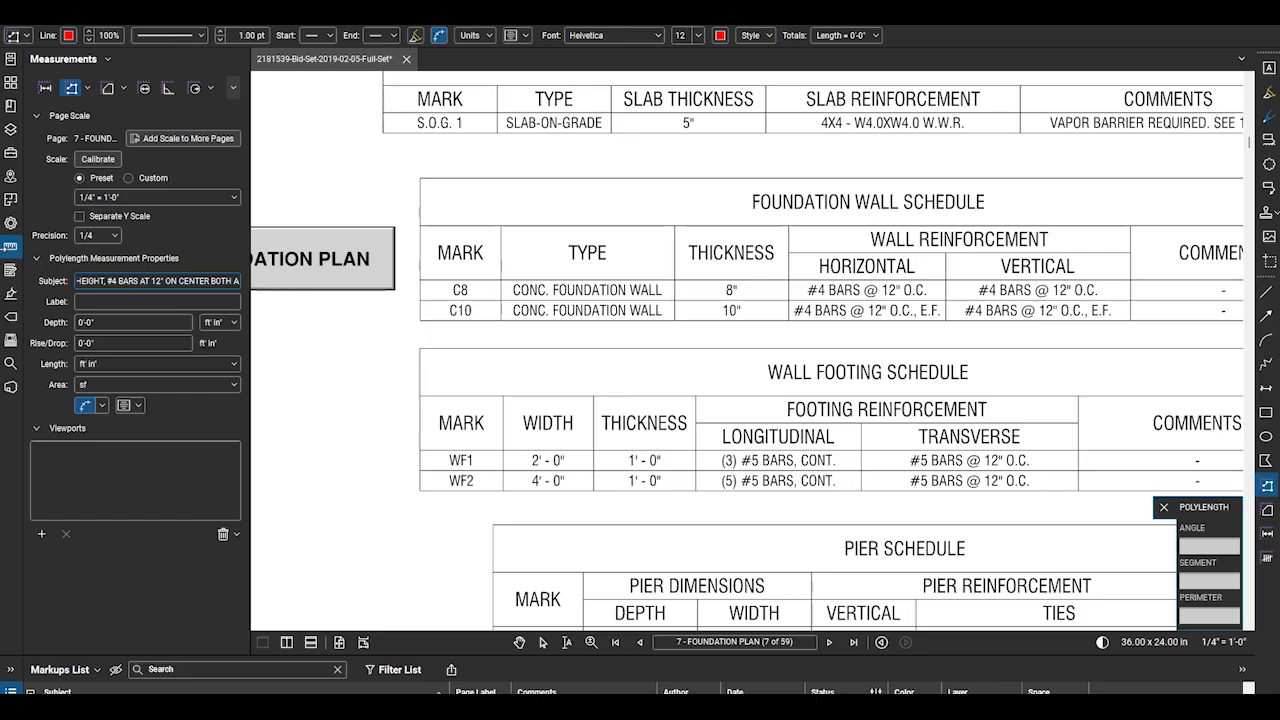
Replace the bar spacing wording after 12" at the end of the subject with "OC EACH WAY"
key(BackSpace)
key(BackSpace)
key(BackSpace)
key(BackSpace)
key(BackSpace)
key(BackSpace)
key(BackSpace)
key(BackSpace)
text(R)
key(BackSpace)
key(BackSpace)
key(BackSpace)
key(BackSpace)
key(BackSpace)
key(BackSpace)
key(BackSpace)
key(BackSpace)
key(BackSpace)
key(BackSpace)
key(BackSpace)
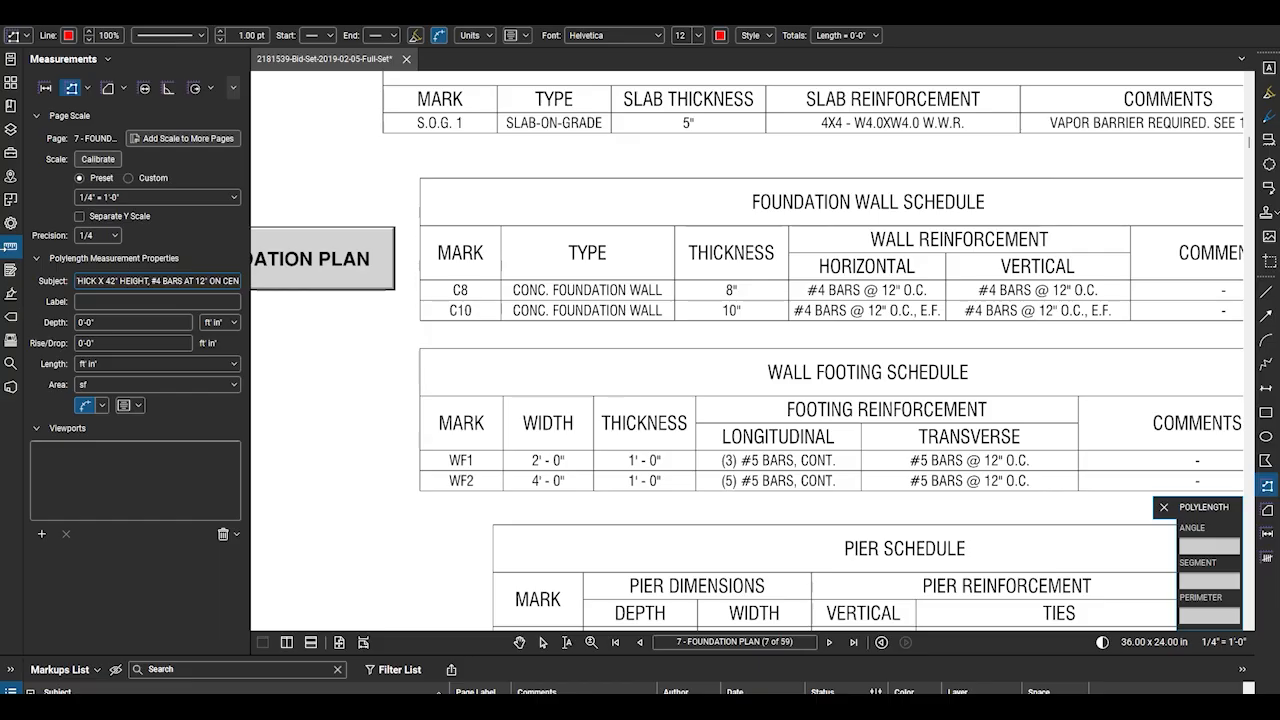
text(OC EACH WAY)
key(Tab)
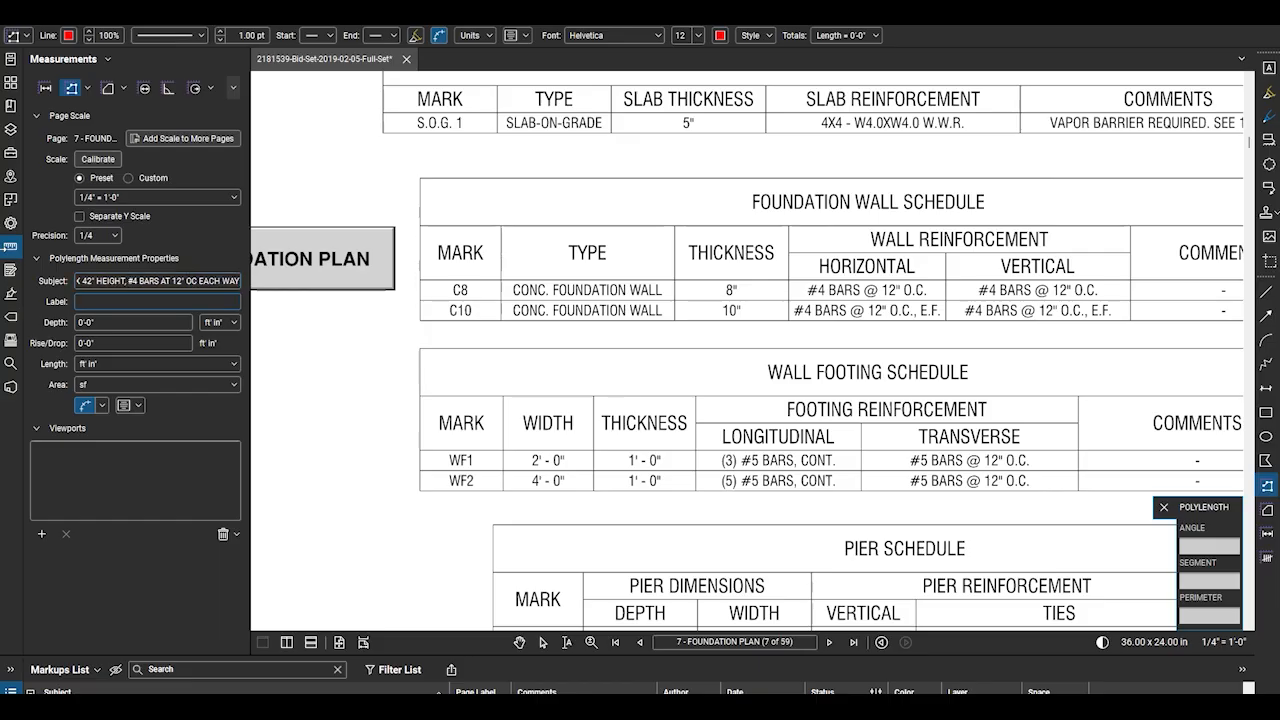
Label the measurement 'C8 CONCRETE FOUNDATION WALL 42" HEIGHT', with a depth of 3'-6" and the wall area included in its caption
text(C8 CONCRETE FOUNDA)
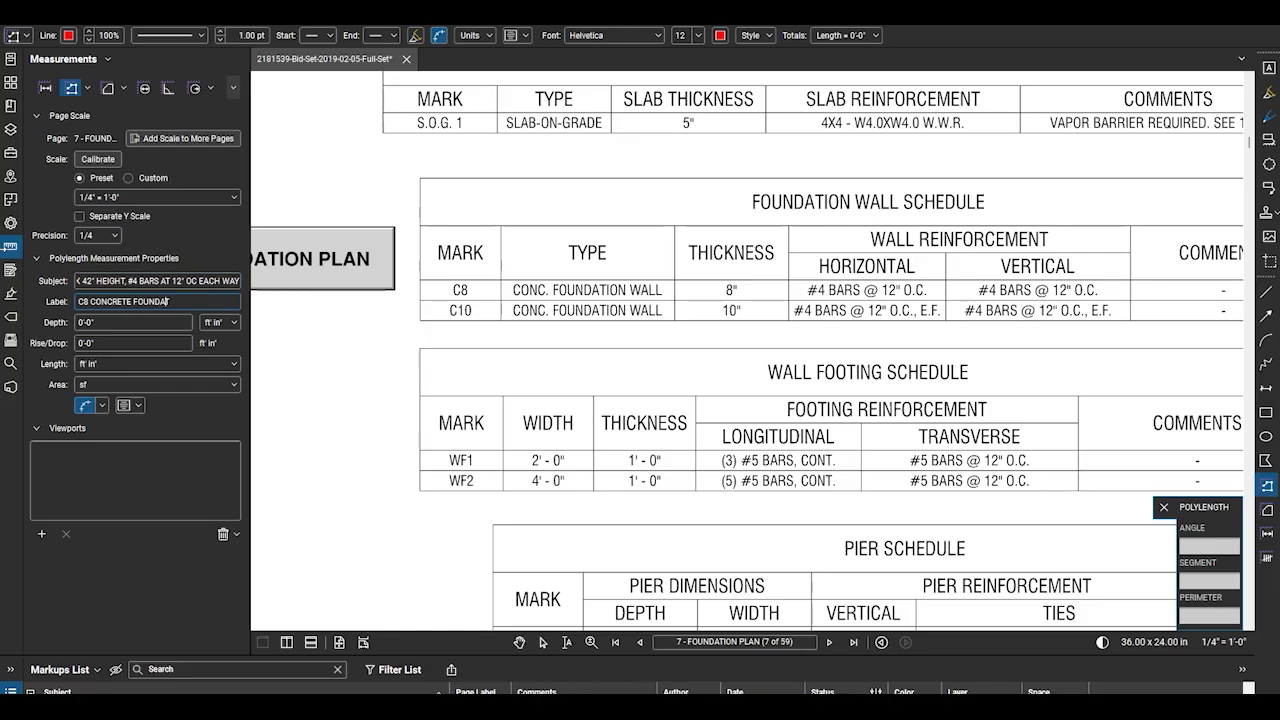
text(TION WALL 42' HEIGHT)
key(Tab)
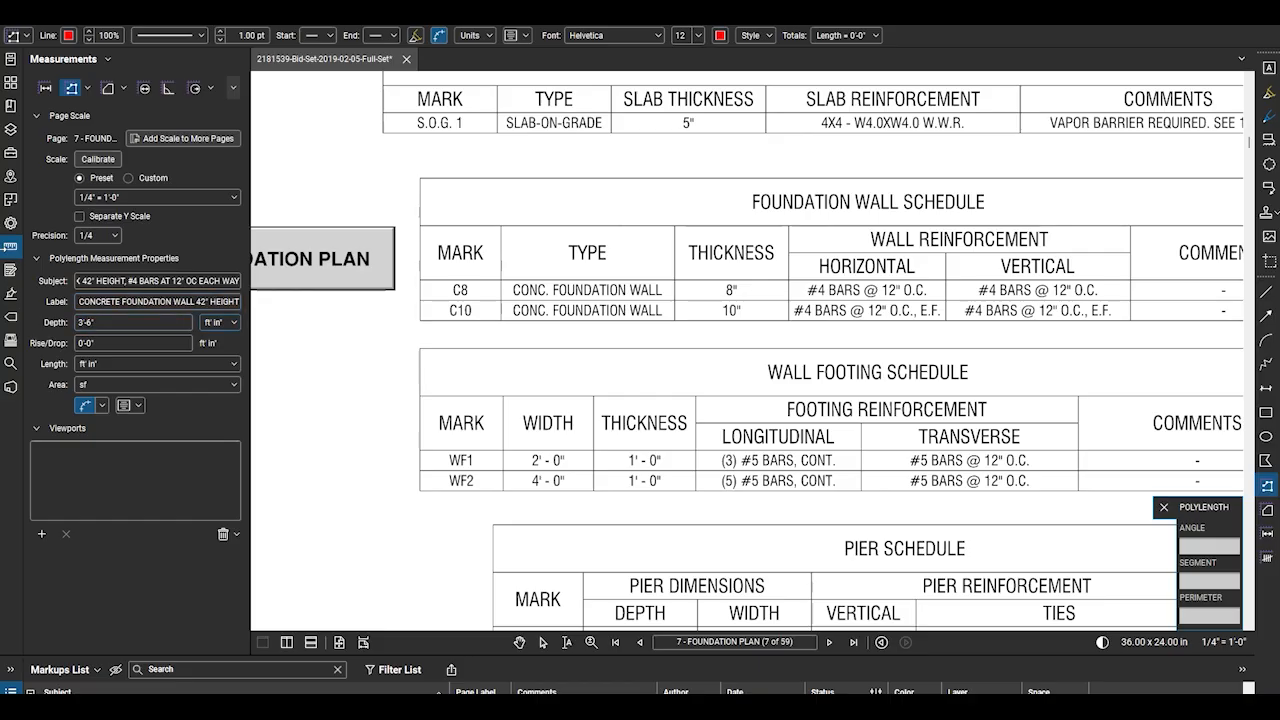
click(140, 406)
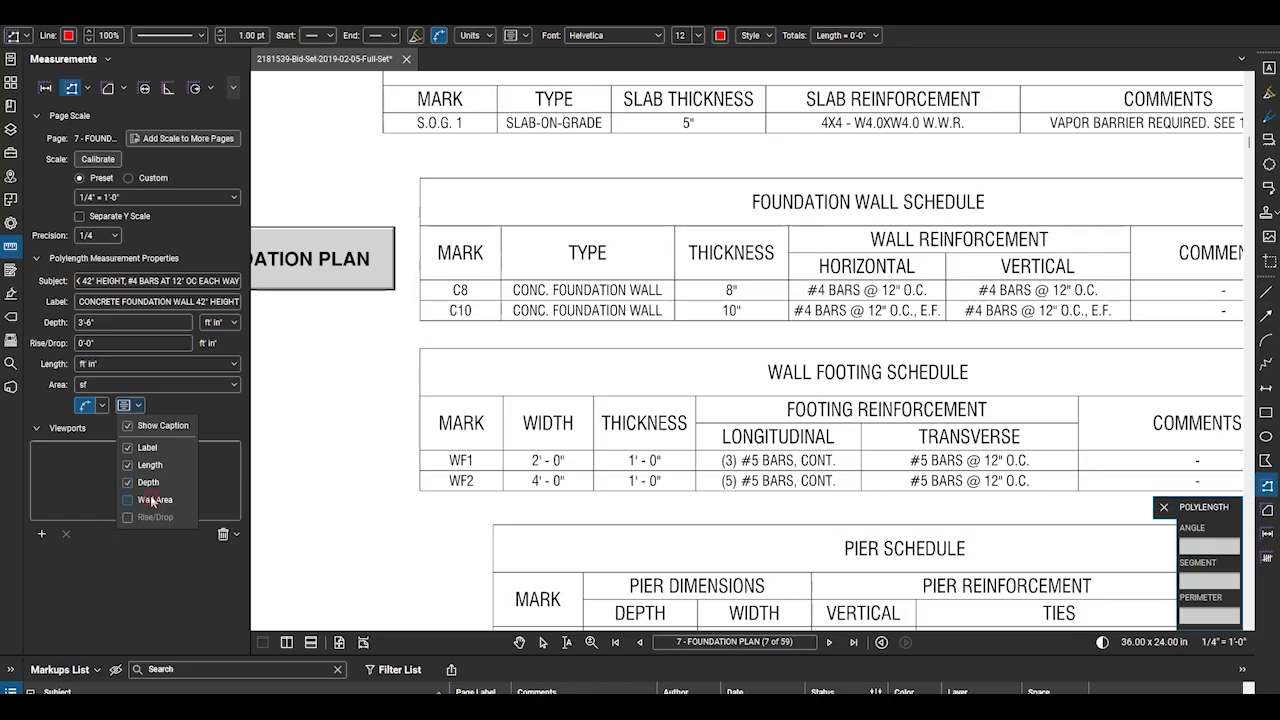
click(201, 403)
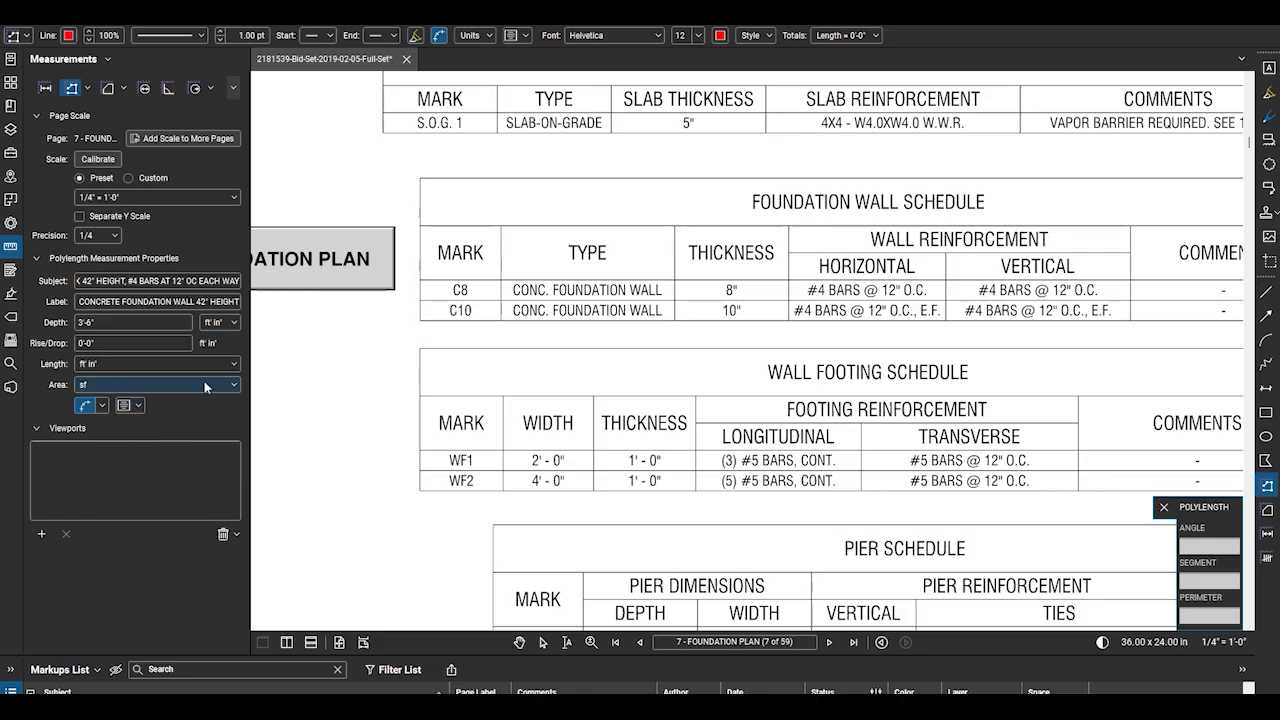
Draw a C8 wall polylength about 25'-7" long over the WF1 footing on gridline A, from the drainage-opening wall to the wall step near section 4
scroll(408, 390, down, 5)
scroll(408, 390, up, 4)
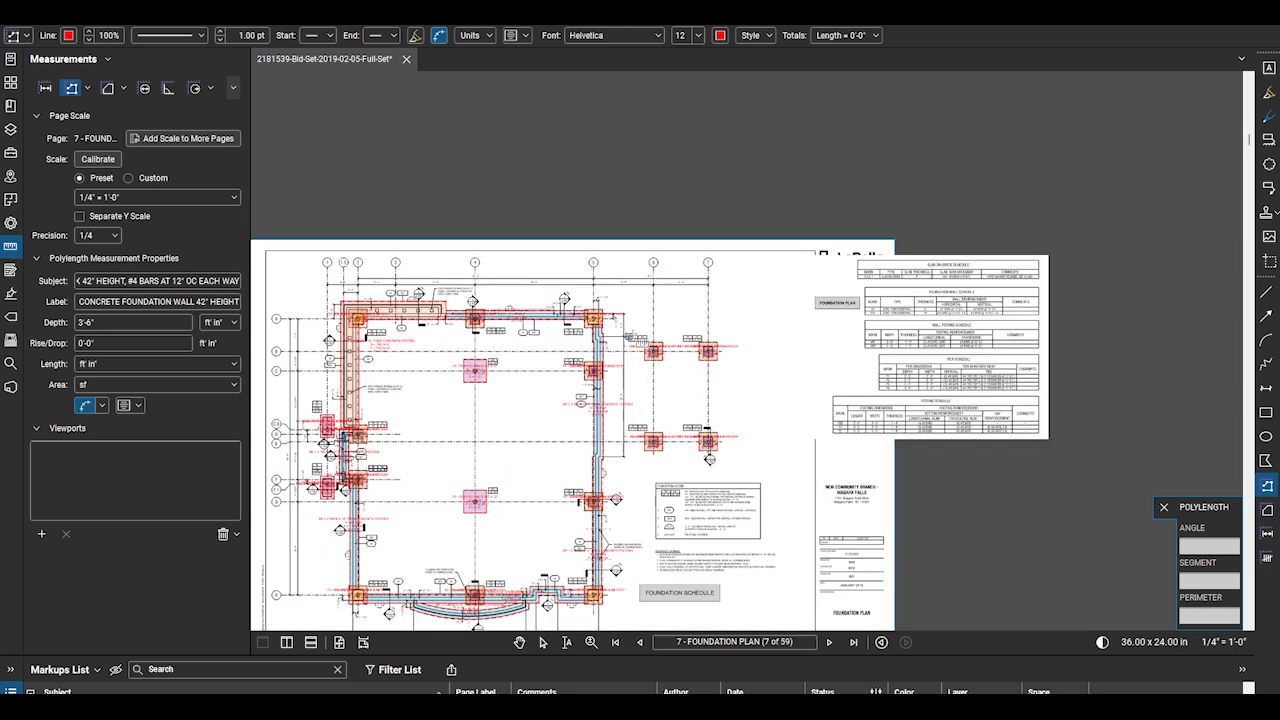
scroll(330, 300, up, 3)
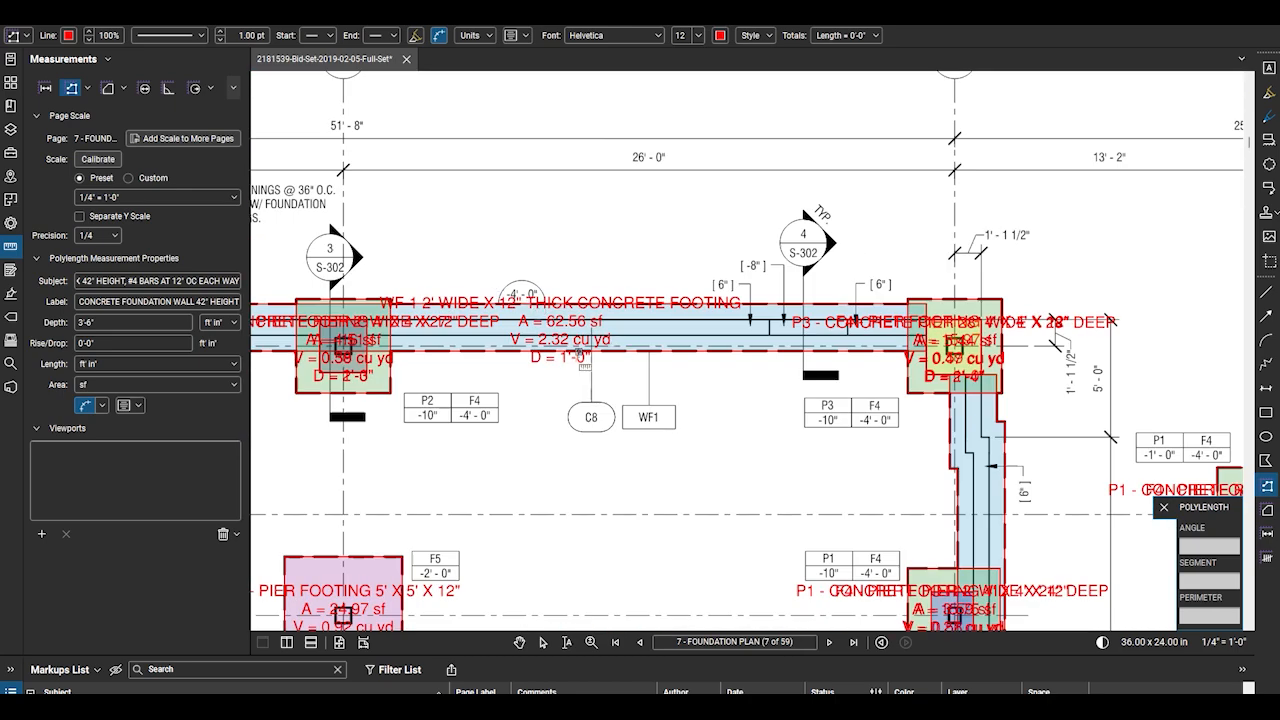
scroll(372, 298, down, 2)
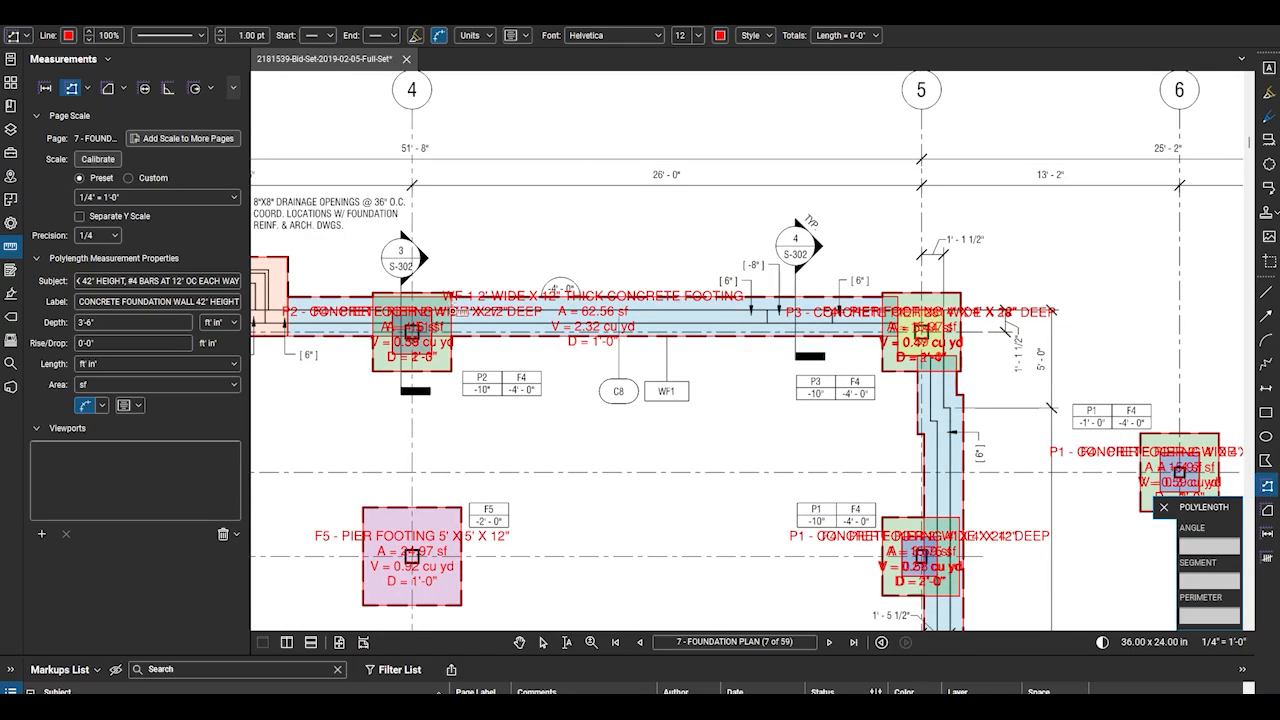
scroll(372, 298, down, 2)
scroll(372, 295, up, 5)
click(372, 284)
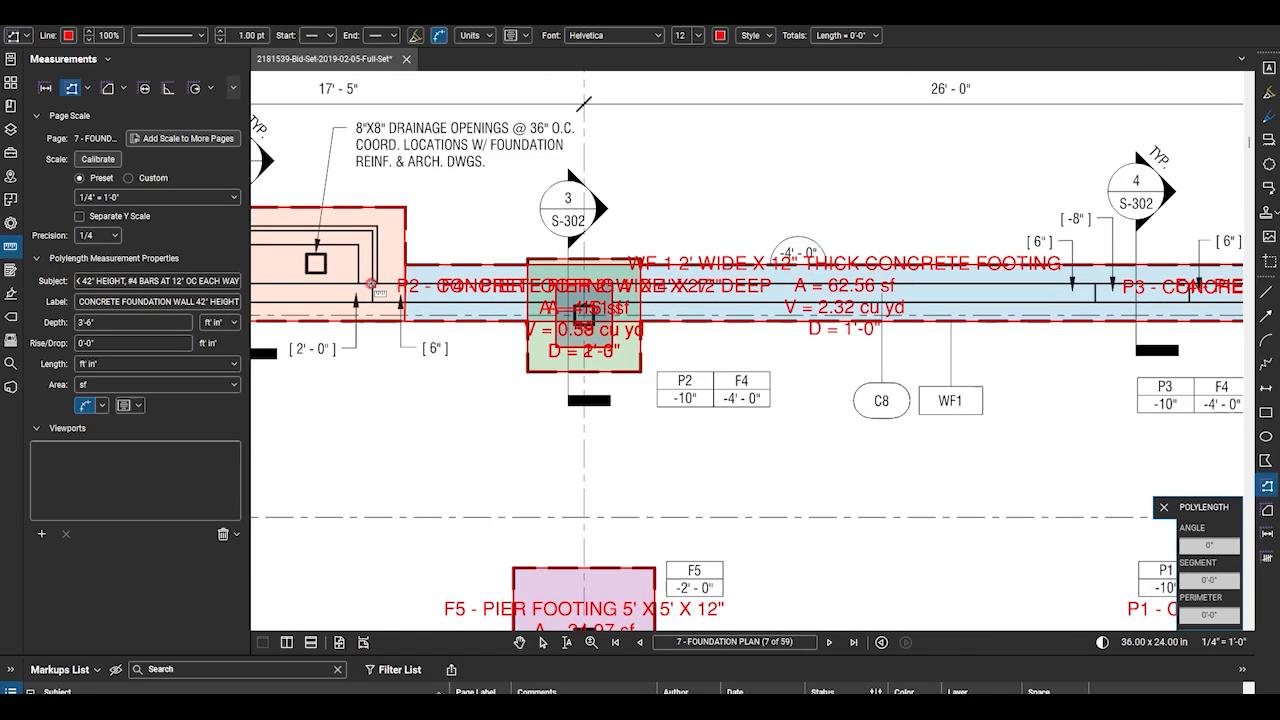
scroll(382, 284, down, 3)
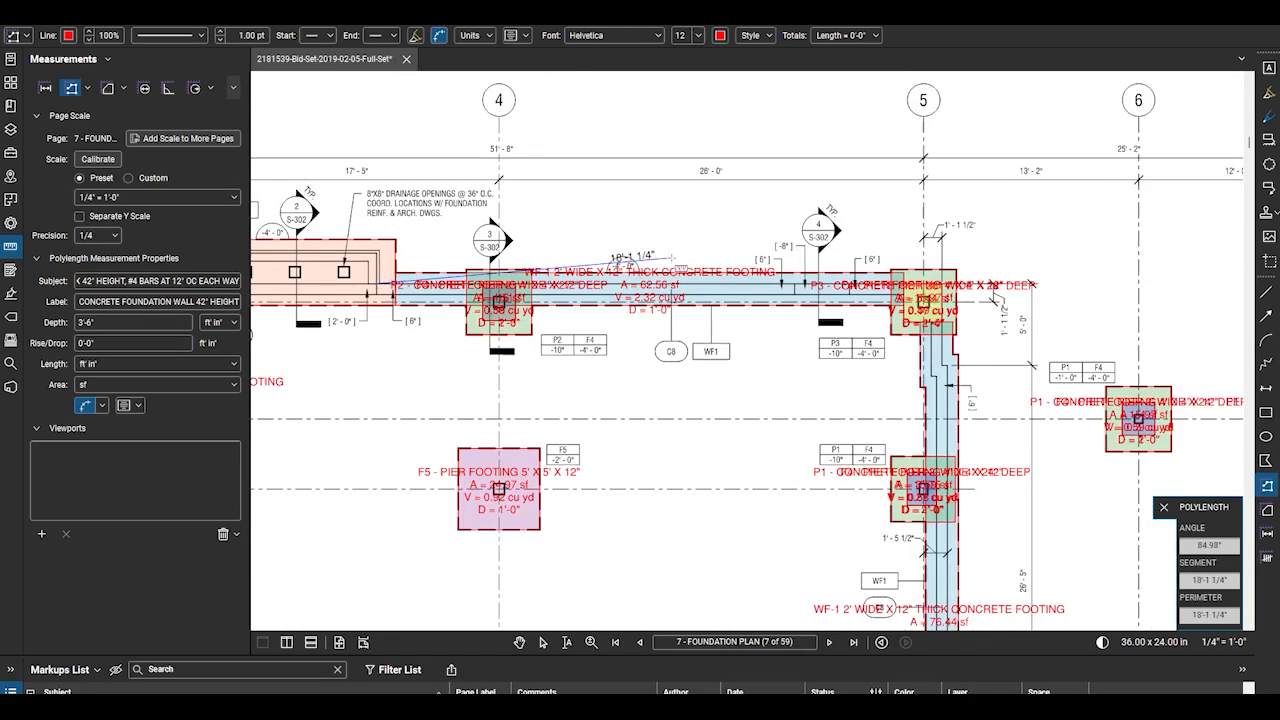
scroll(798, 288, up, 3)
scroll(797, 286, up, 1)
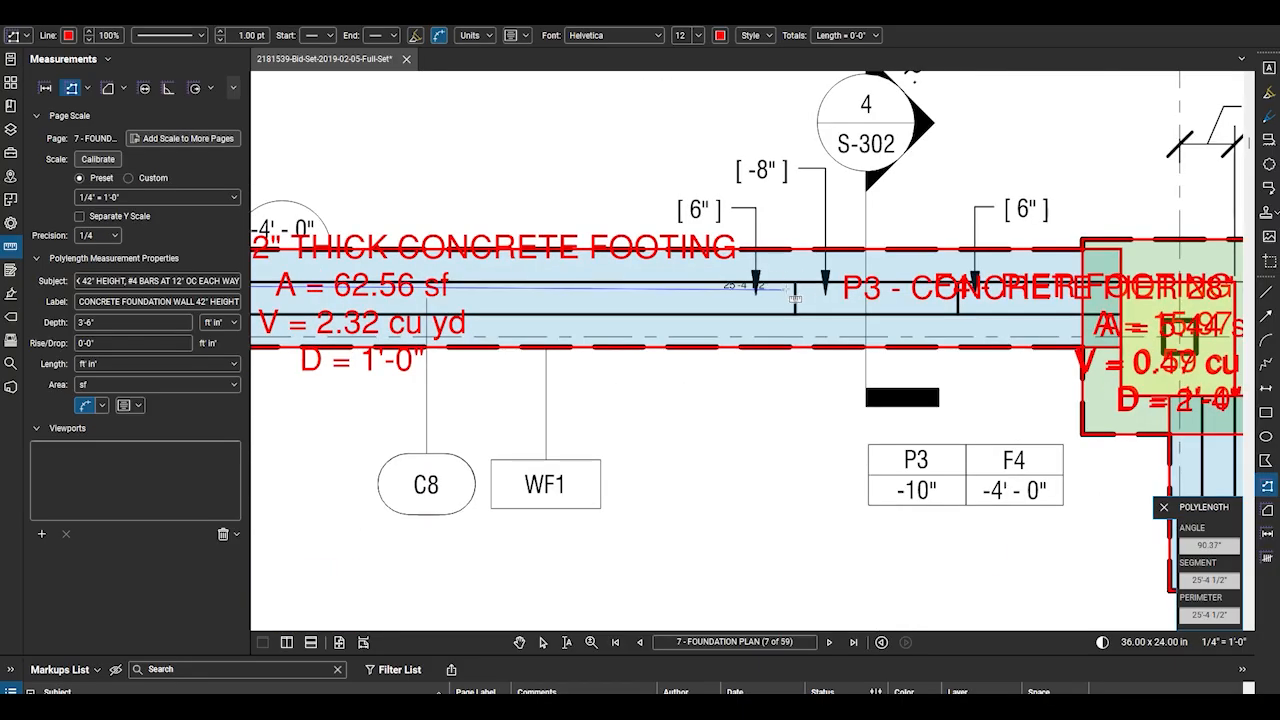
double_click(797, 286)
scroll(646, 316, down, 3)
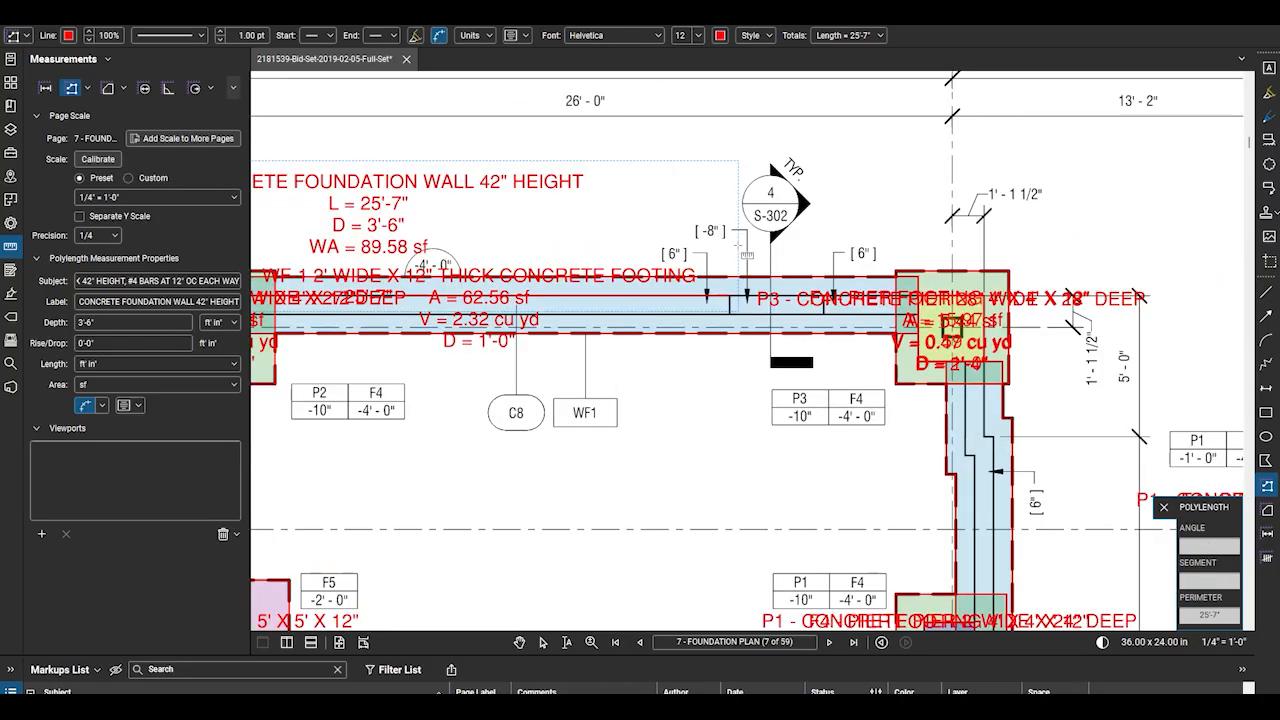
Draw a C8 wall polylength about 3'-4" long over the WF1 footing, from the wall step near section 4 to the near face of corner pier P3
scroll(870, 302, up, 3)
click(789, 291)
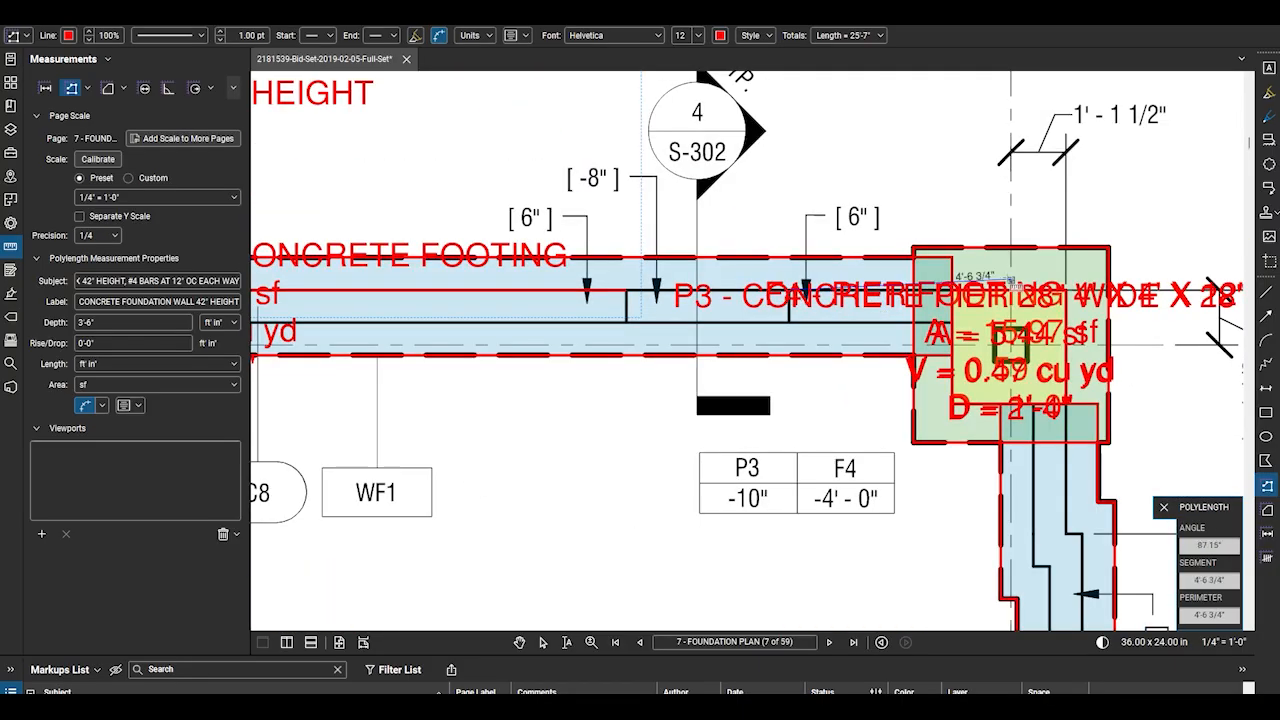
scroll(878, 292, down, 3)
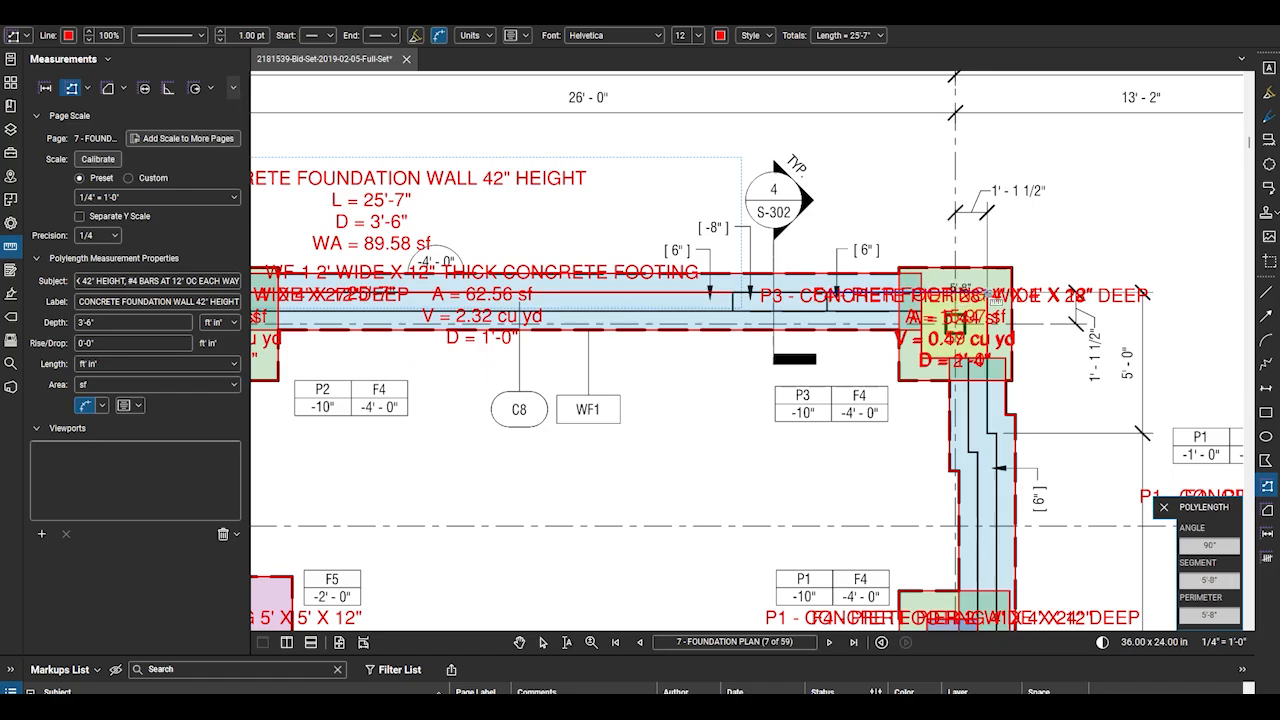
scroll(995, 298, up, 4)
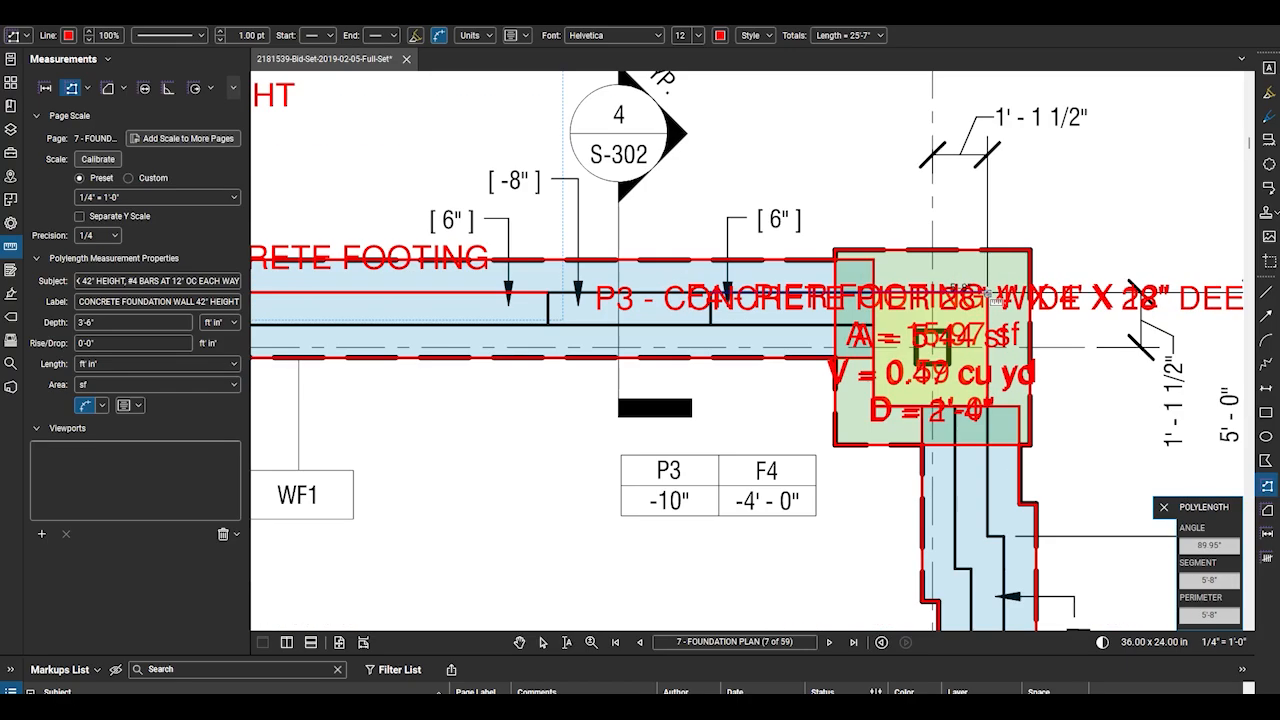
click(984, 295)
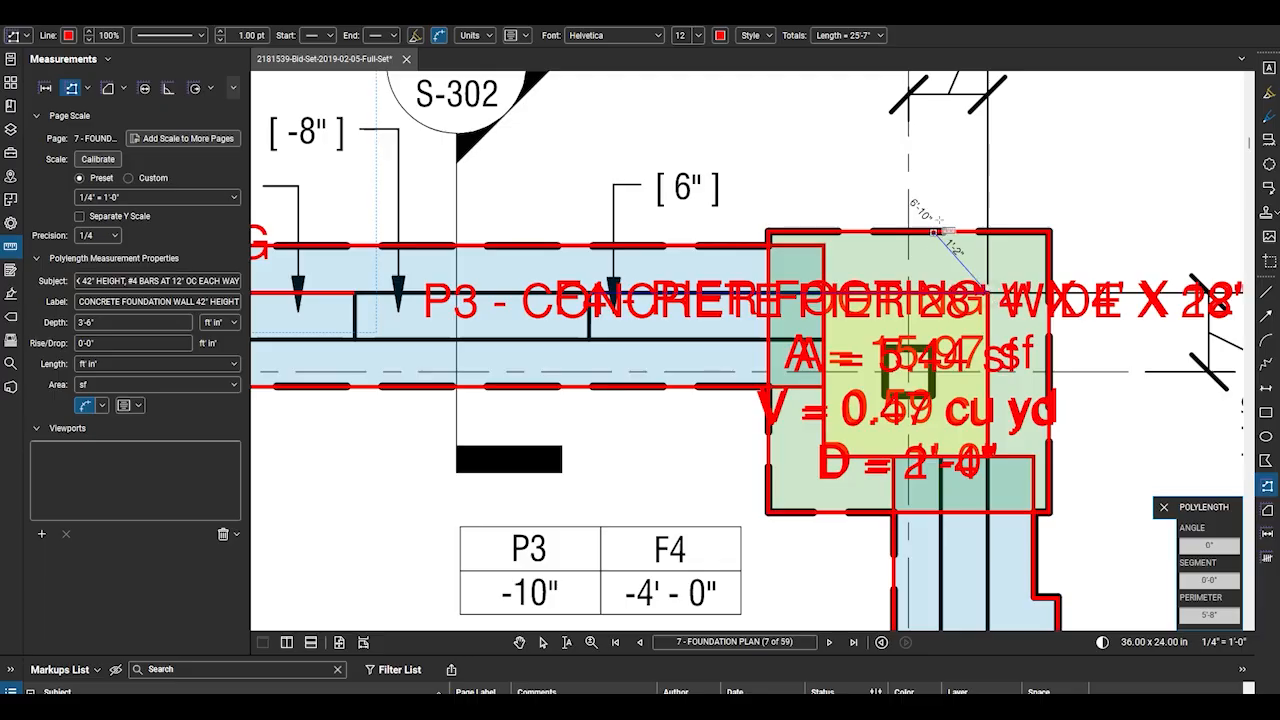
scroll(930, 210, down, 4)
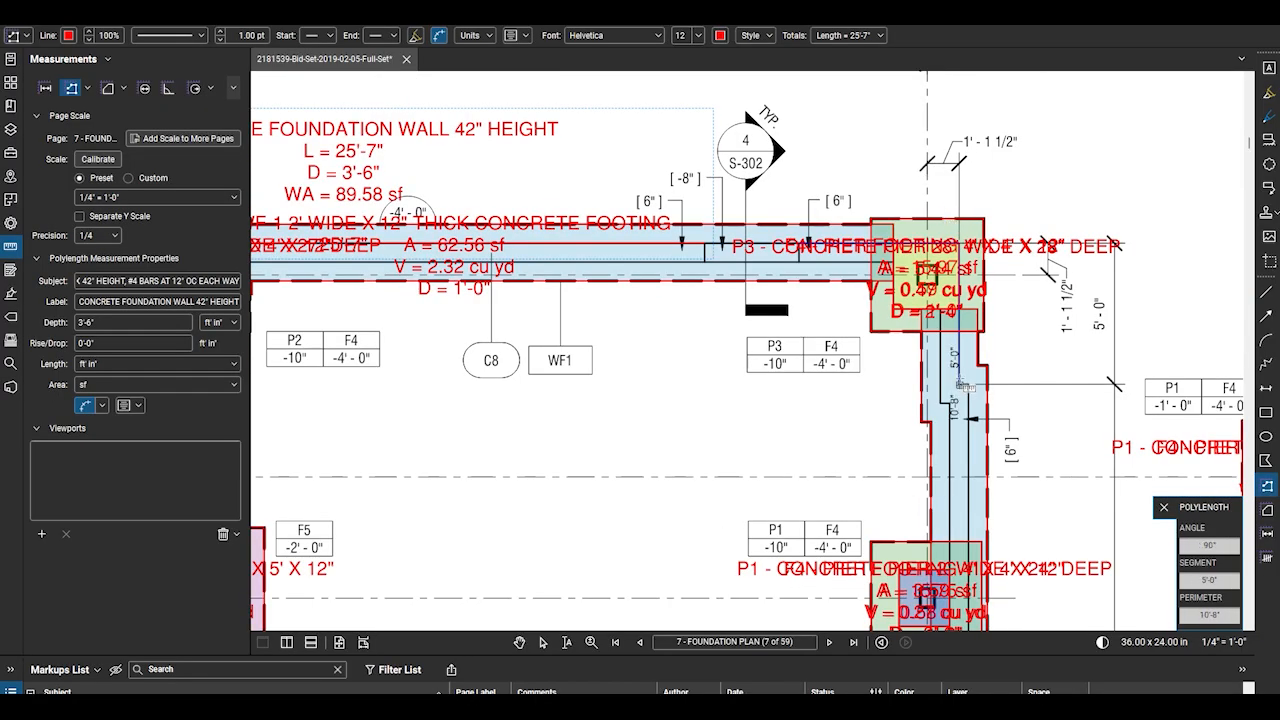
key(BackSpace)
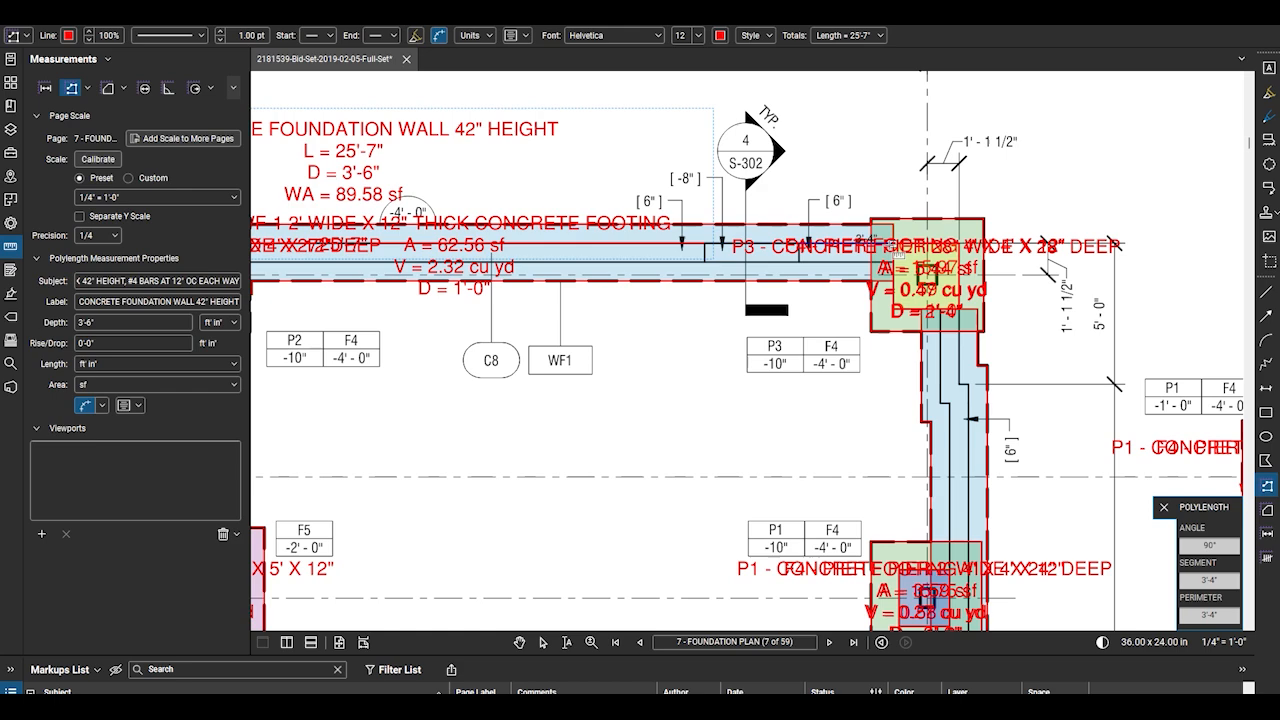
double_click(902, 252)
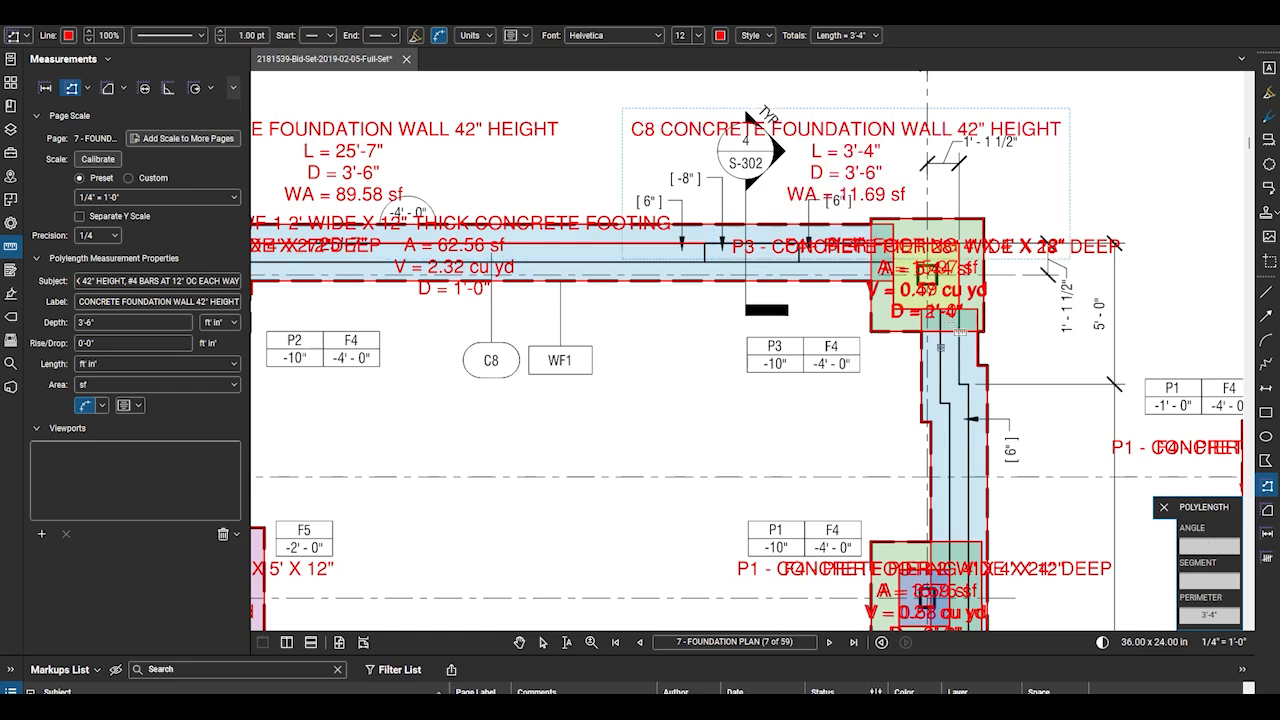
Draw a C8 wall polylength about 38'-7 1/4" long down the east wall, following its offsets from corner pier P3 to pier P2
scroll(950, 340, up, 2)
click(963, 307)
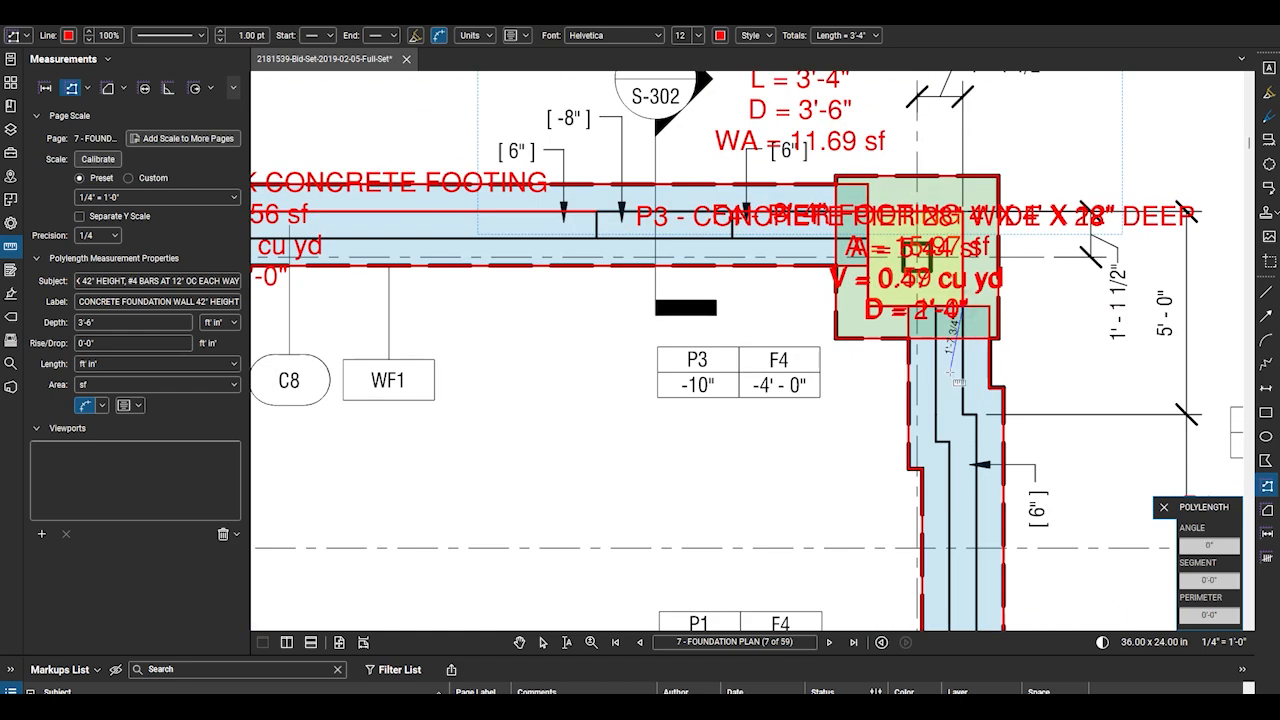
click(963, 413)
scroll(978, 414, down, 5)
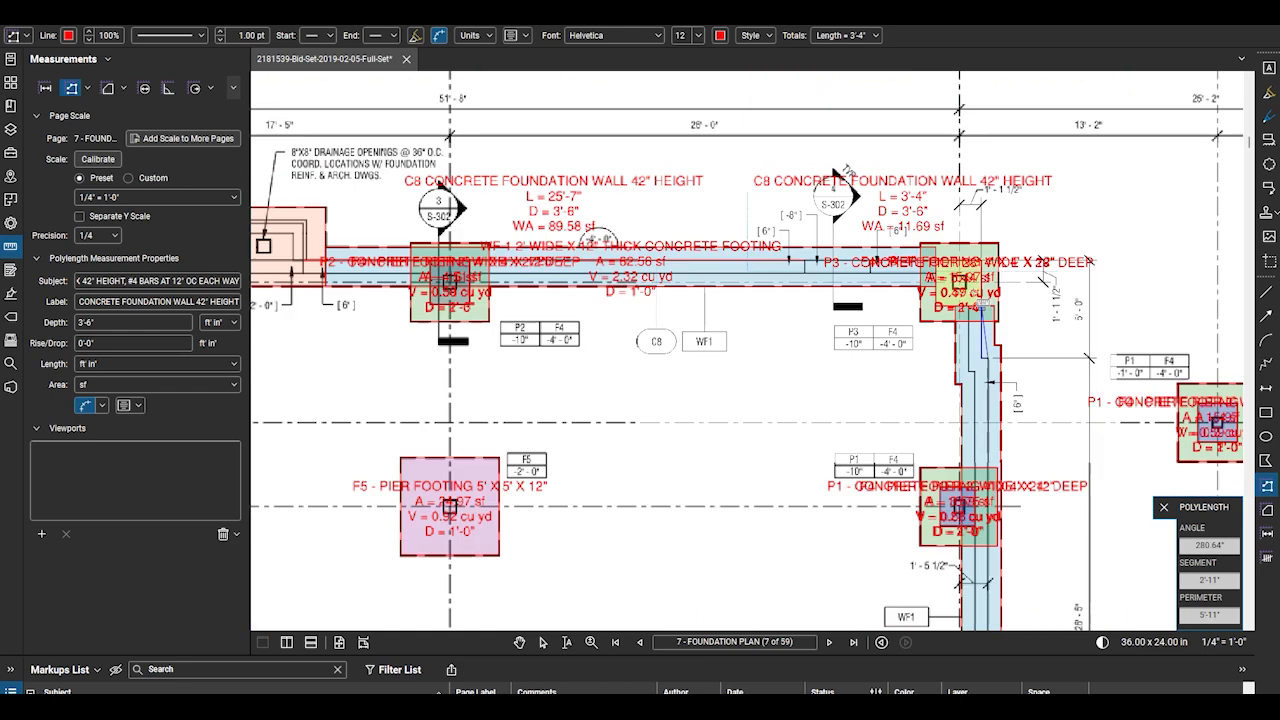
scroll(978, 440, up, 2)
scroll(978, 457, down, 2)
scroll(978, 457, up, 2)
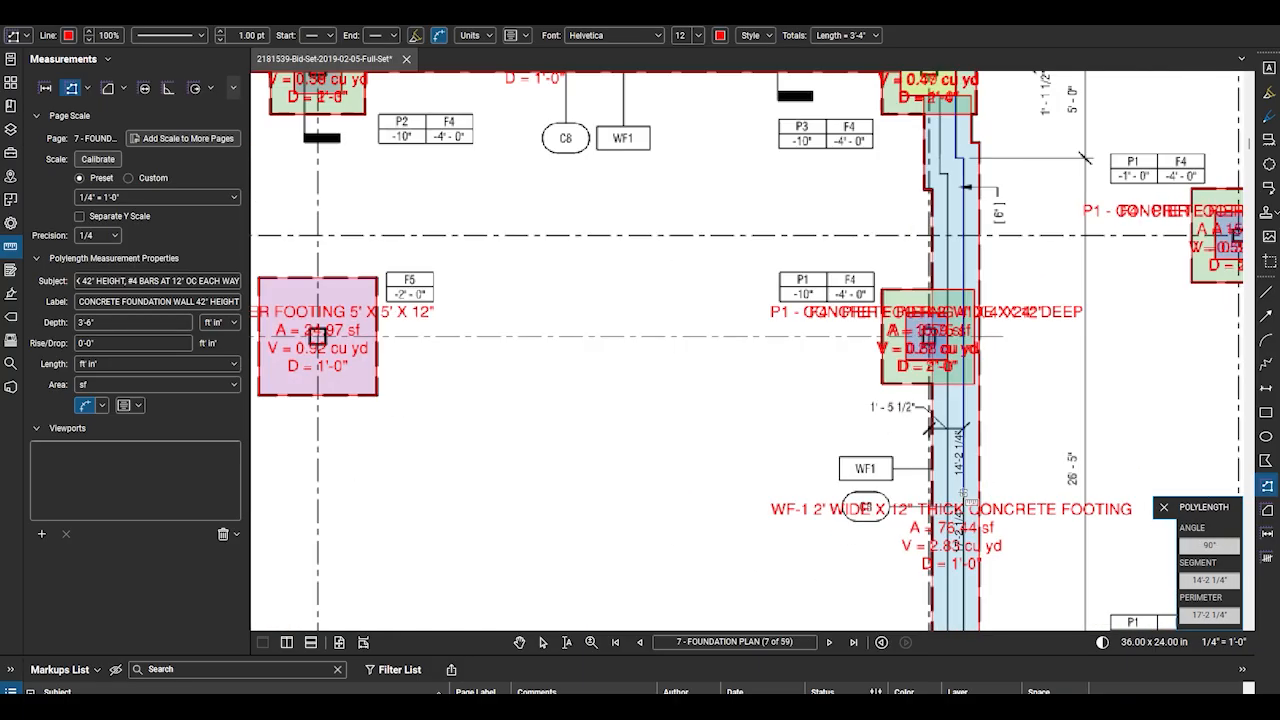
scroll(900, 445, down, 4)
scroll(862, 443, up, 2)
scroll(856, 438, up, 4)
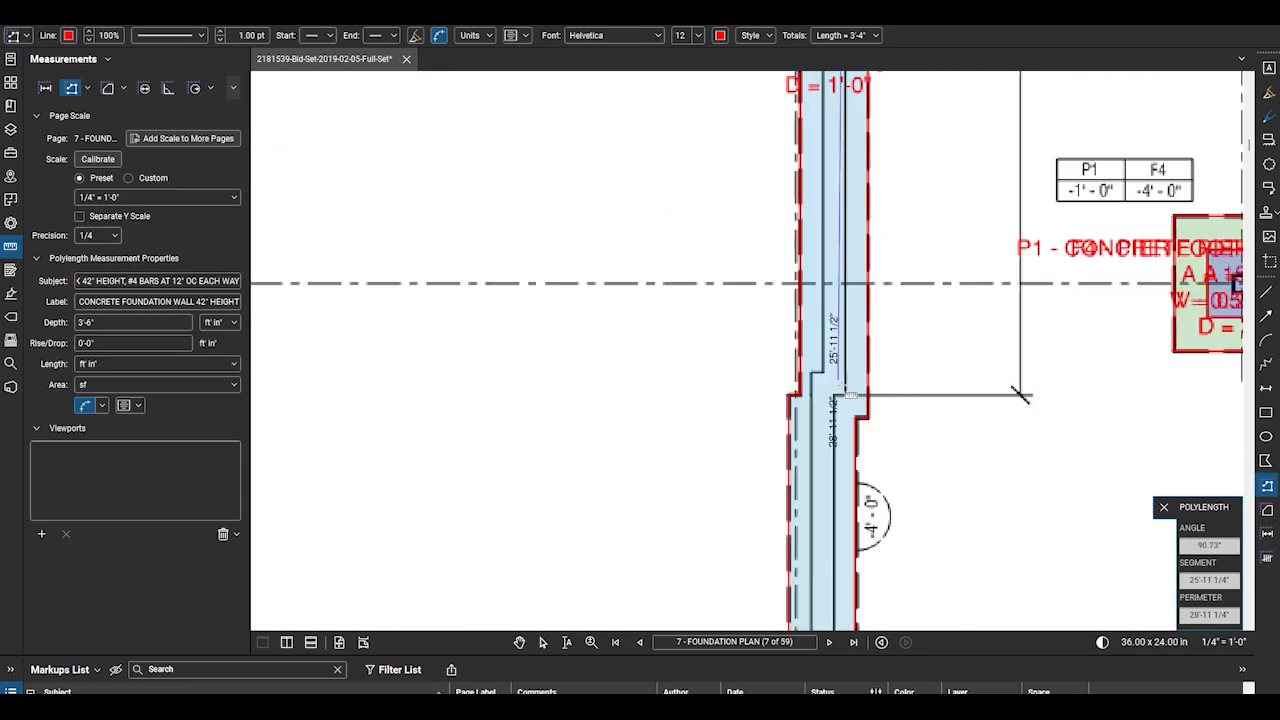
click(843, 396)
scroll(836, 433, down, 4)
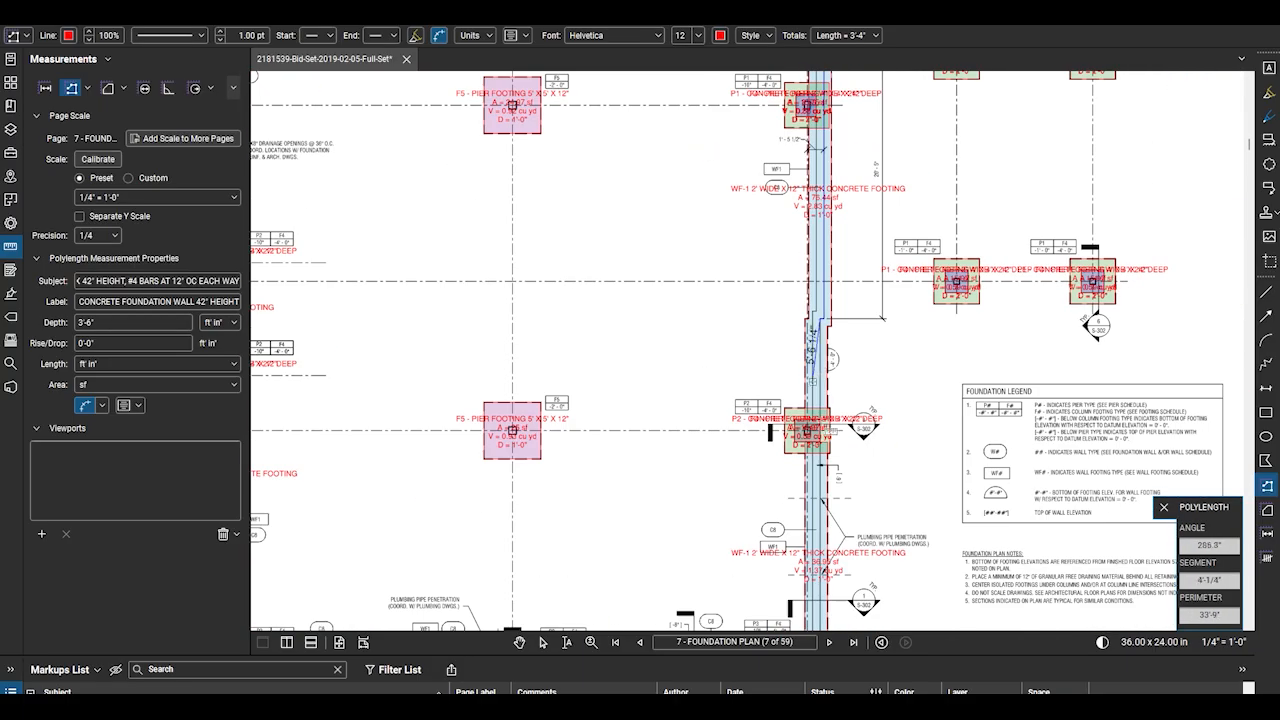
scroll(816, 412, up, 4)
double_click(814, 430)
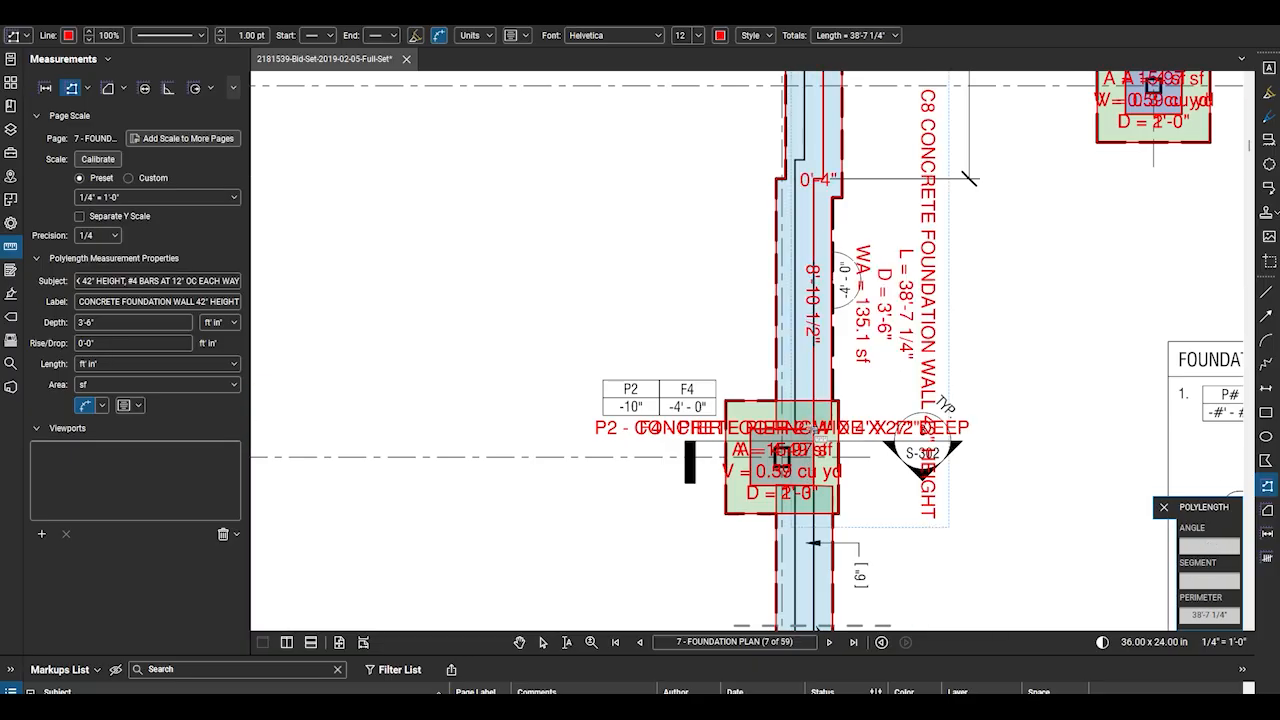
Draw a C8 wall polylength about 18'-3 1/4" long down the east wall, from pier P2 to the southeast corner pier P3
scroll(788, 228, down, 3)
scroll(804, 415, up, 3)
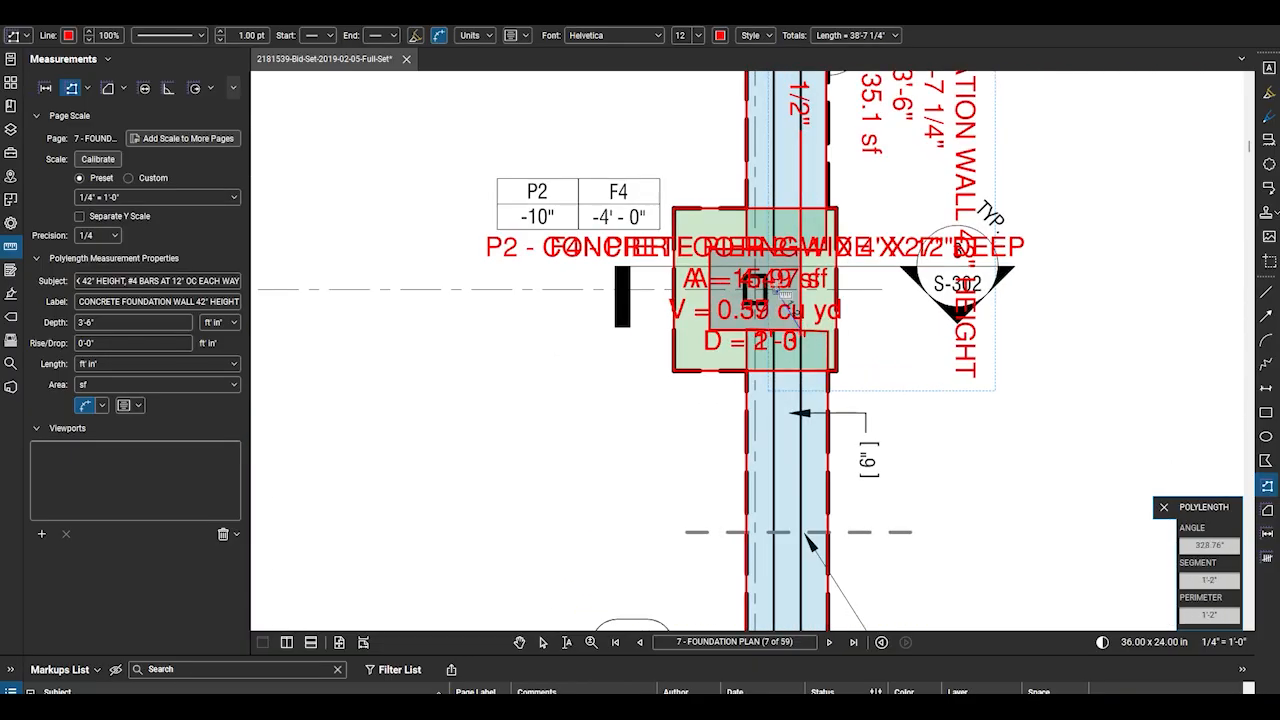
scroll(796, 376, down, 4)
scroll(796, 376, up, 4)
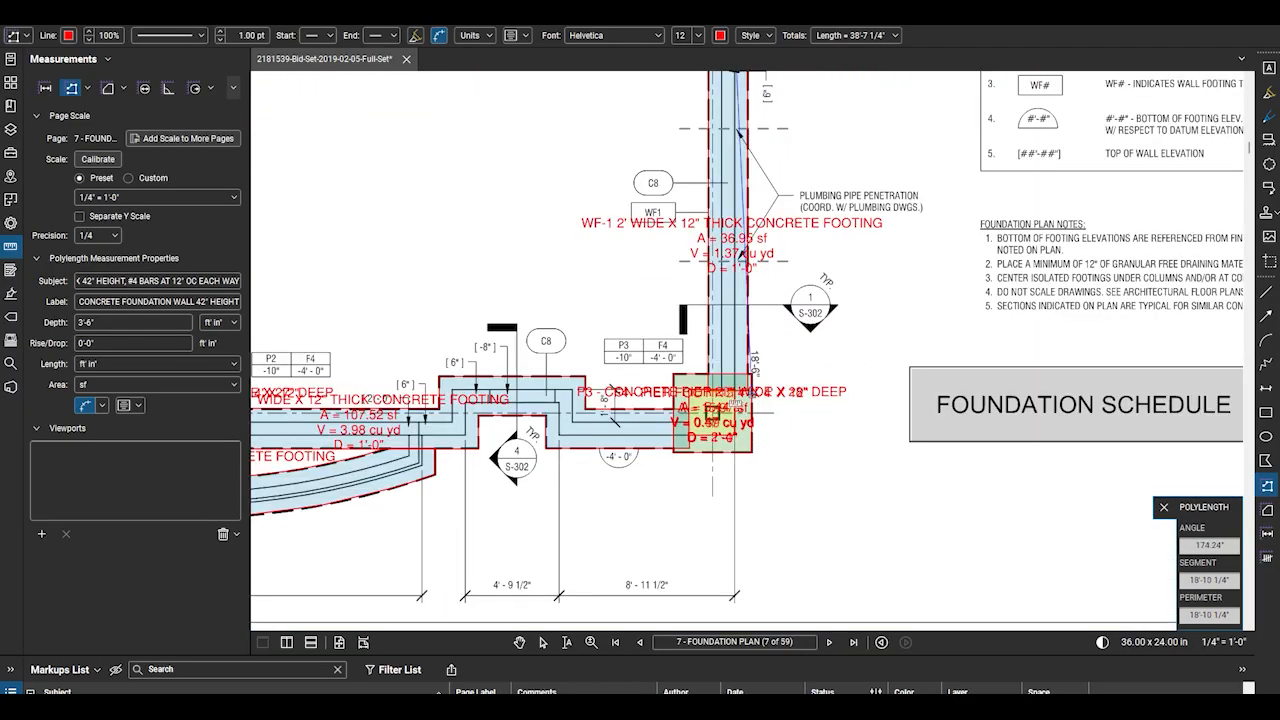
double_click(724, 391)
Draw a C8 wall polylength about 8'-6" long from the southeast corner pier P3 around the wall jog to the top-of-wall step near section 4
scroll(898, 374, down, 2)
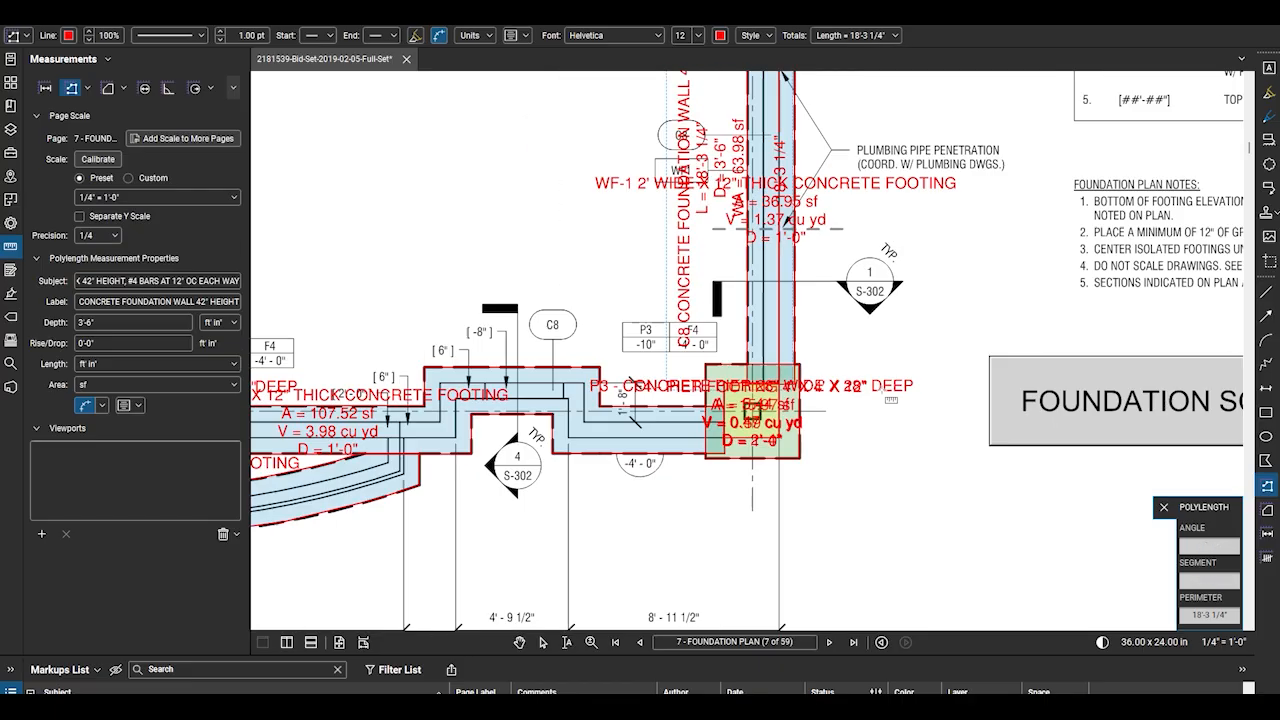
scroll(820, 431, up, 3)
scroll(790, 438, down, 2)
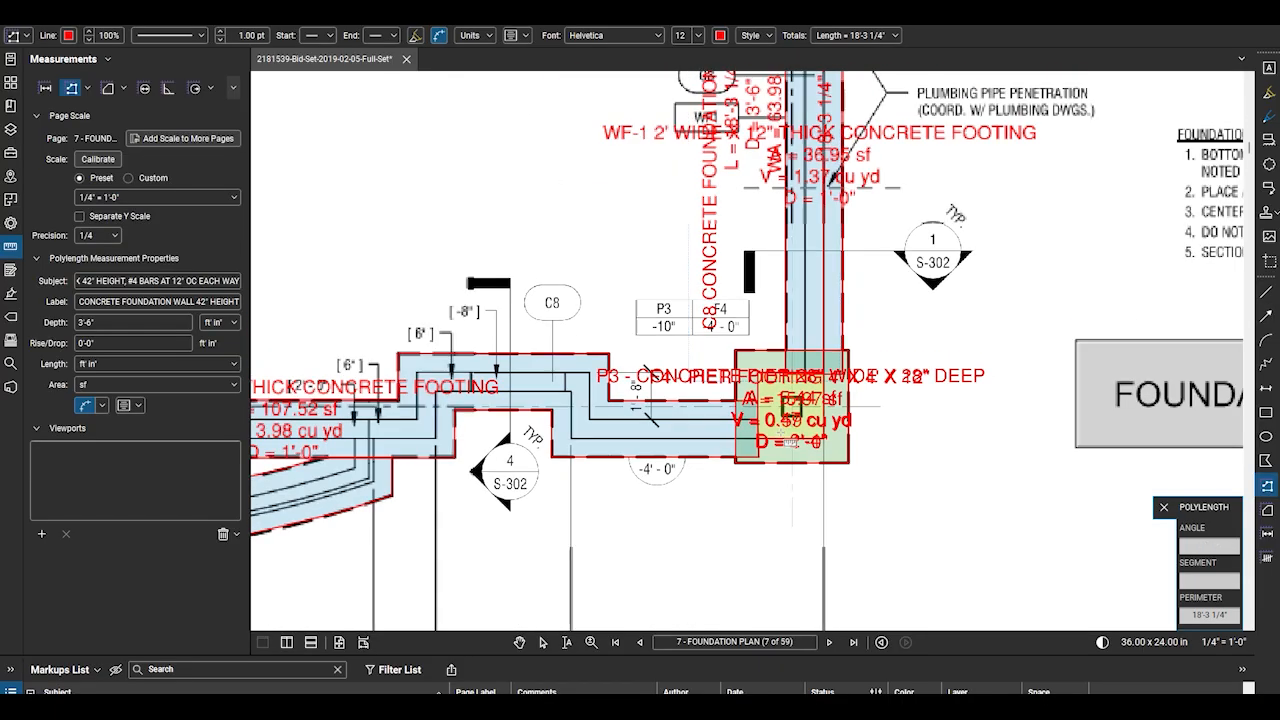
click(757, 437)
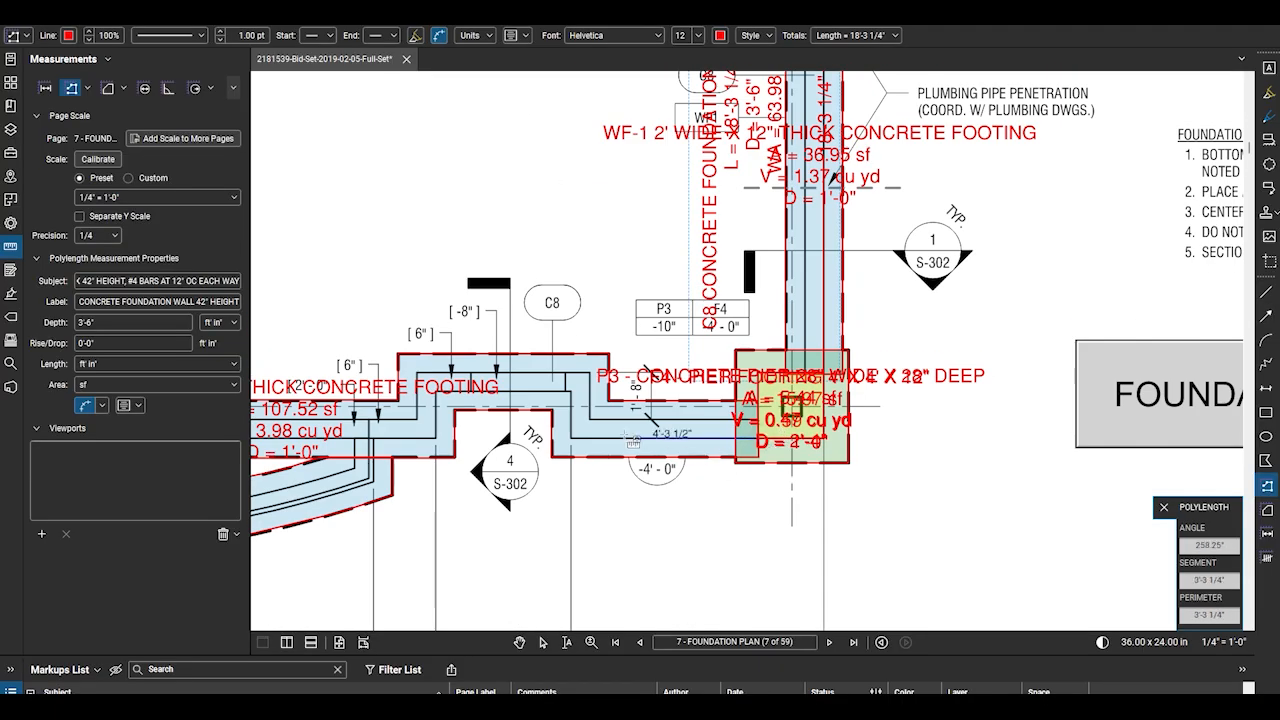
click(570, 437)
scroll(572, 393, up, 4)
click(567, 394)
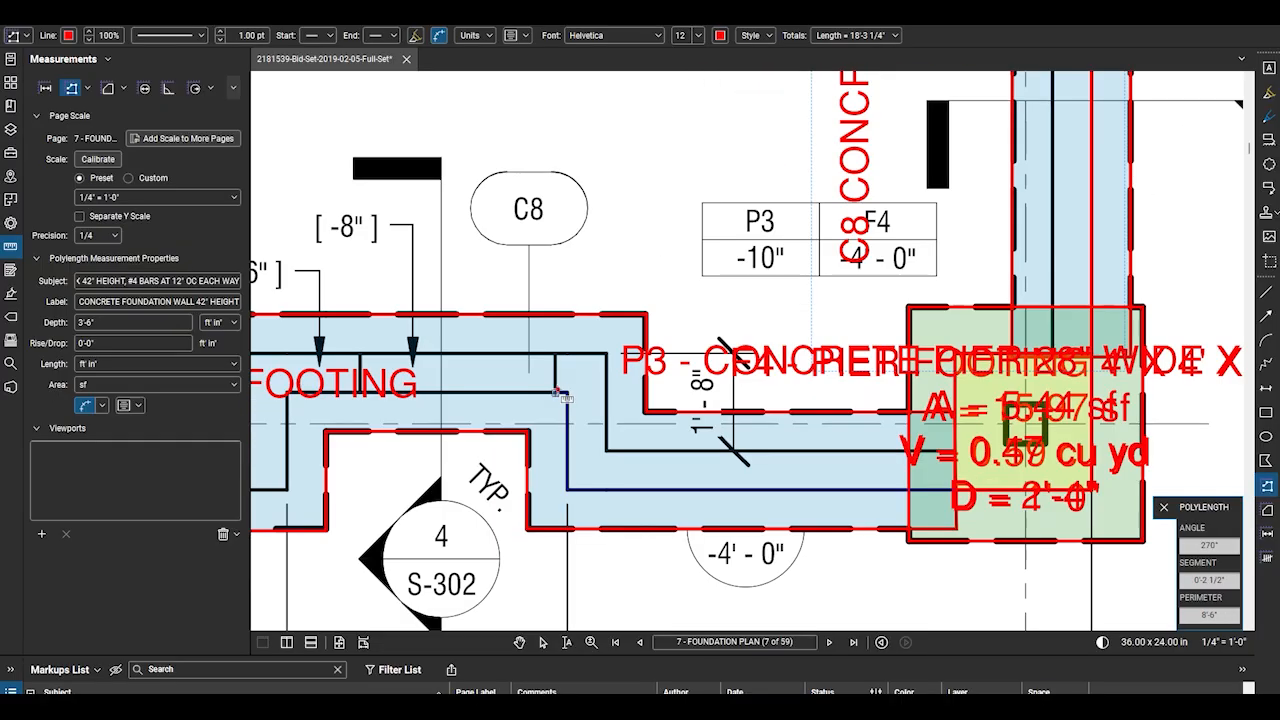
double_click(555, 393)
Draw a C8 wall polylength about 5'-3 1/2" long from the other wall step near section 4 around the jog to the curved wall's east end
scroll(795, 399, down, 3)
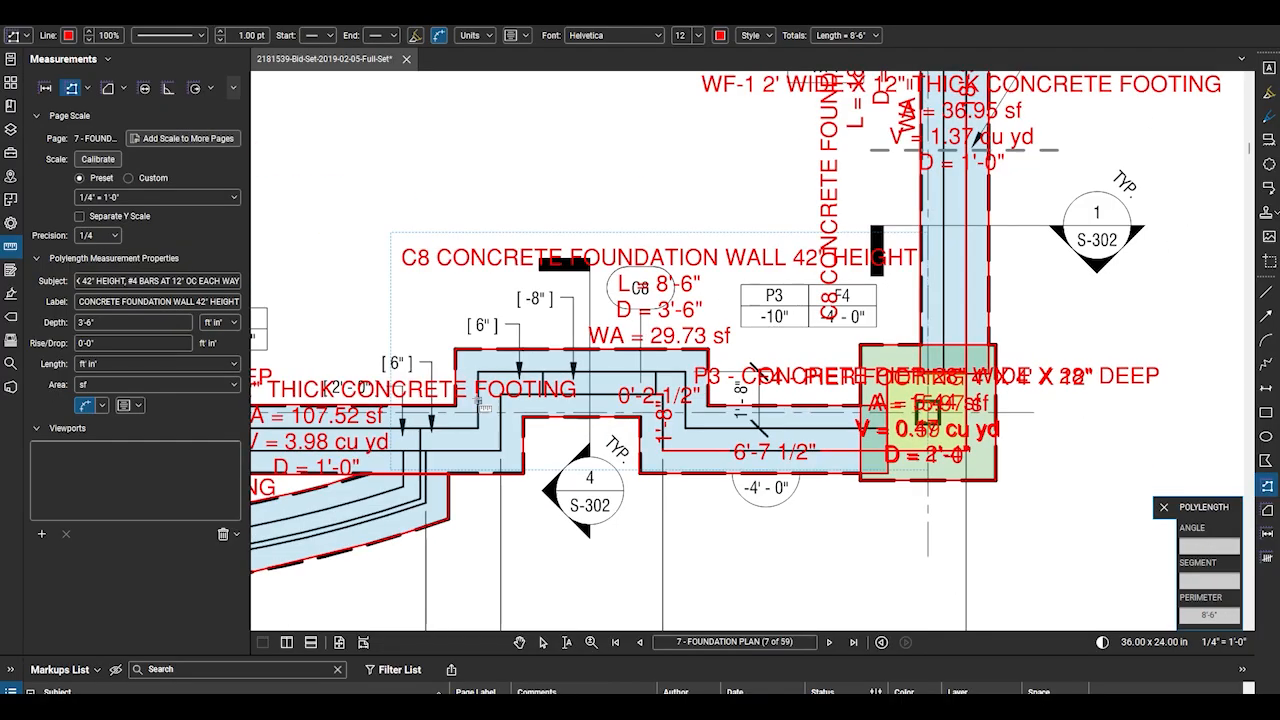
scroll(497, 393, up, 3)
click(575, 396)
click(502, 396)
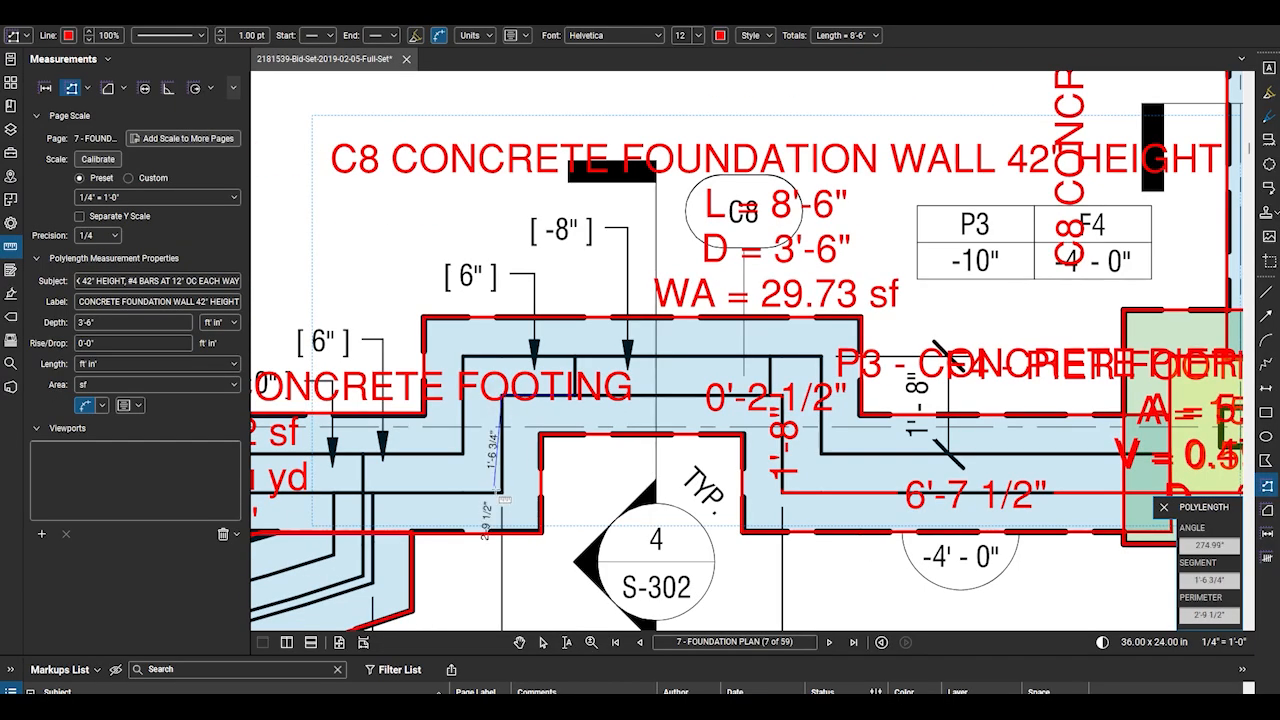
click(502, 493)
scroll(500, 488, down, 3)
scroll(495, 478, up, 4)
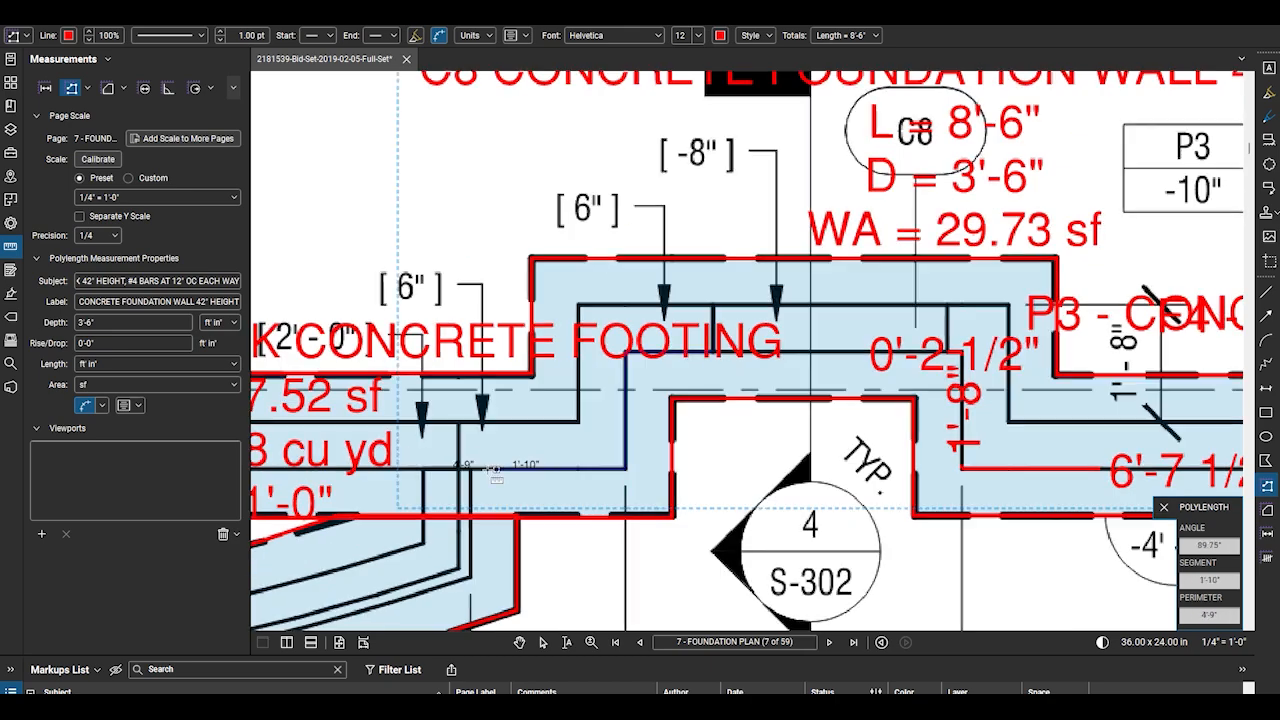
double_click(459, 469)
Draw a C8 wall polylength about 11'-1 1/4" long along the south wall, from the curved wall's west end to the southwest corner pier P3
scroll(762, 370, down, 5)
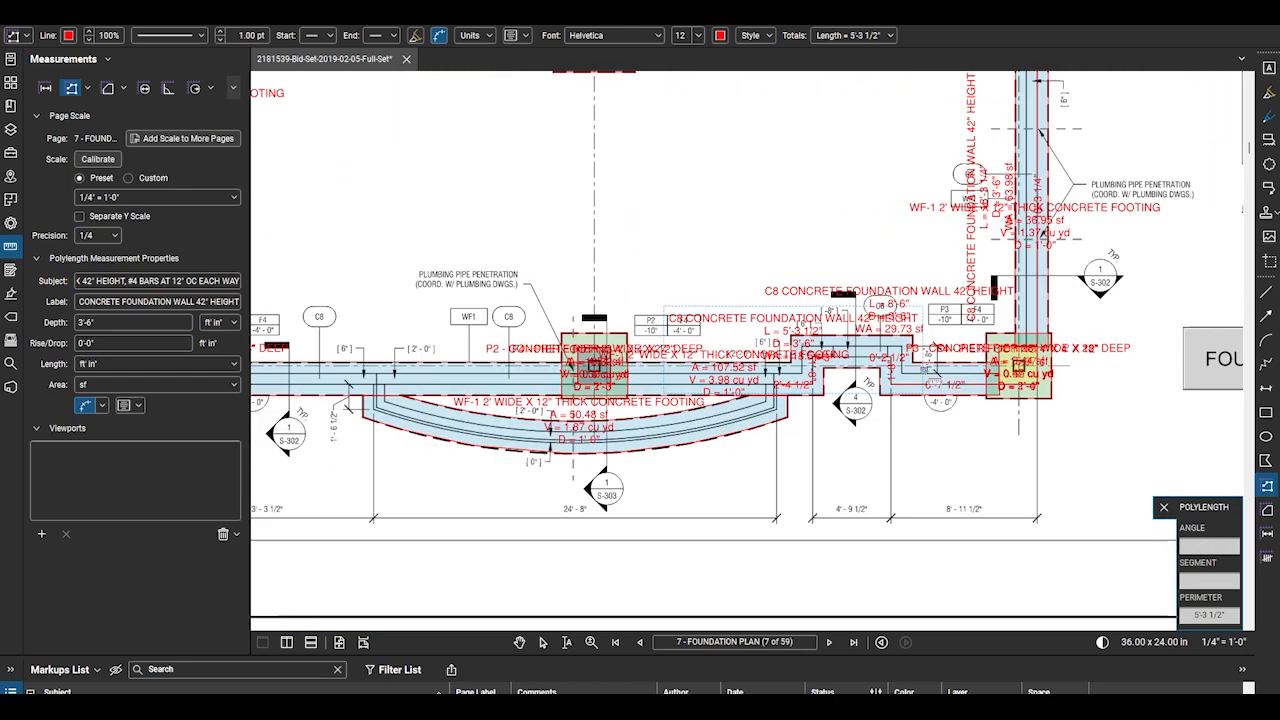
scroll(594, 366, down, 3)
scroll(838, 326, up, 5)
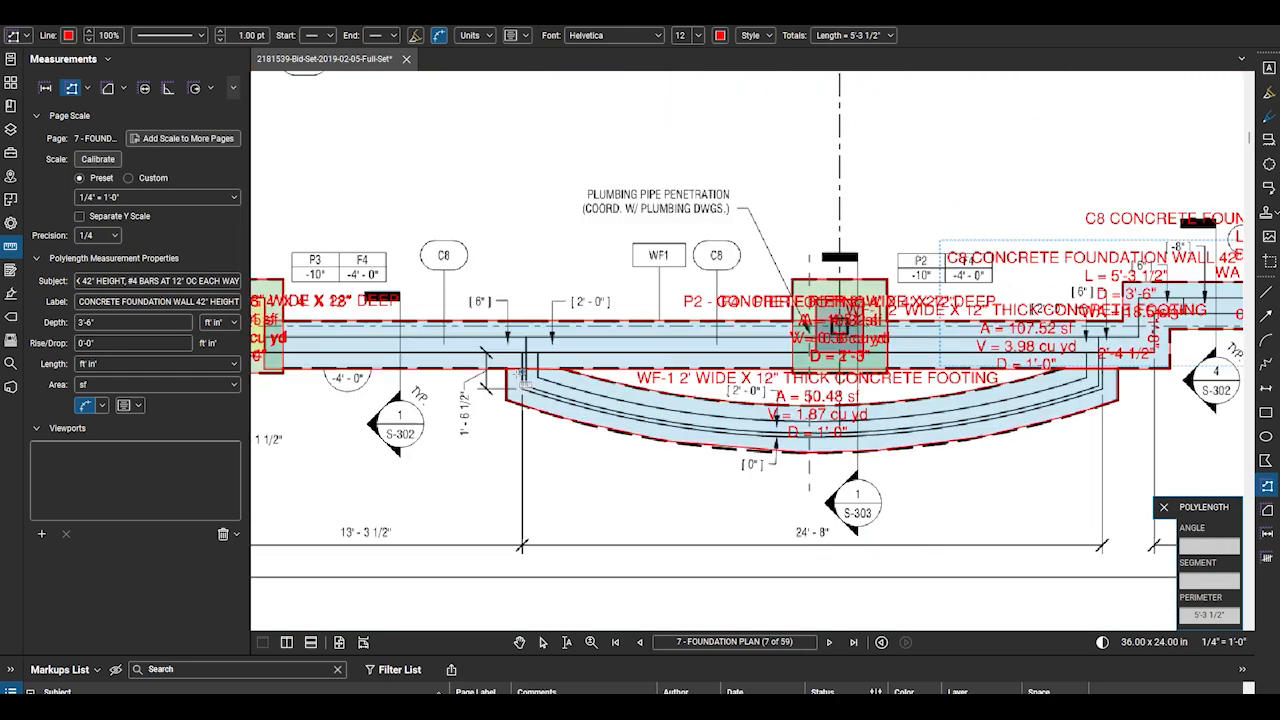
scroll(520, 375, up, 1)
scroll(568, 318, up, 3)
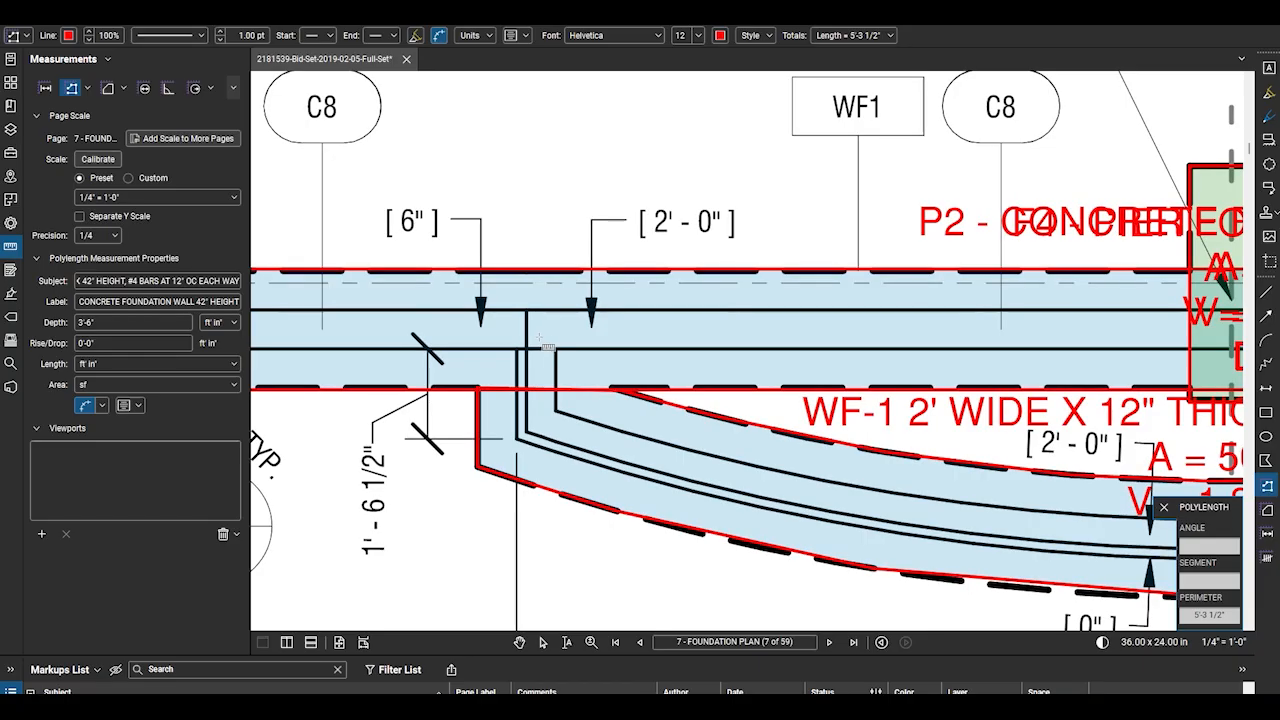
scroll(527, 347, down, 3)
scroll(385, 340, up, 5)
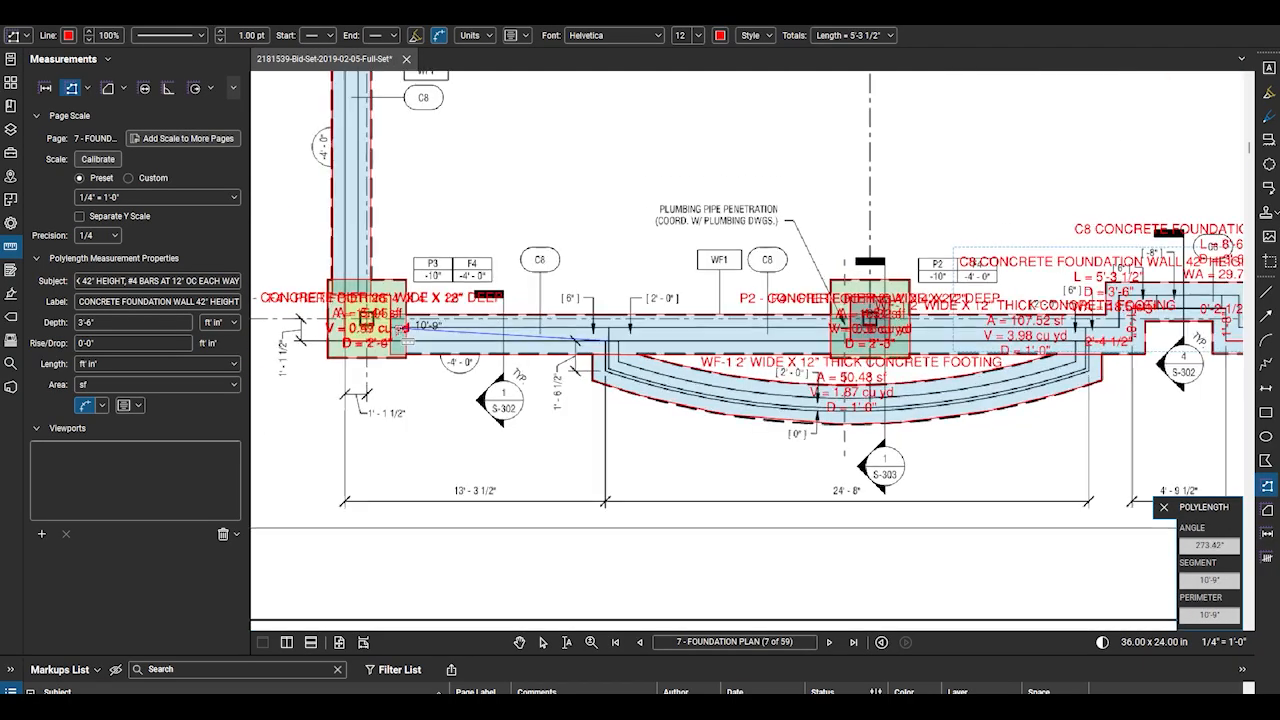
scroll(383, 344, up, 3)
double_click(427, 329)
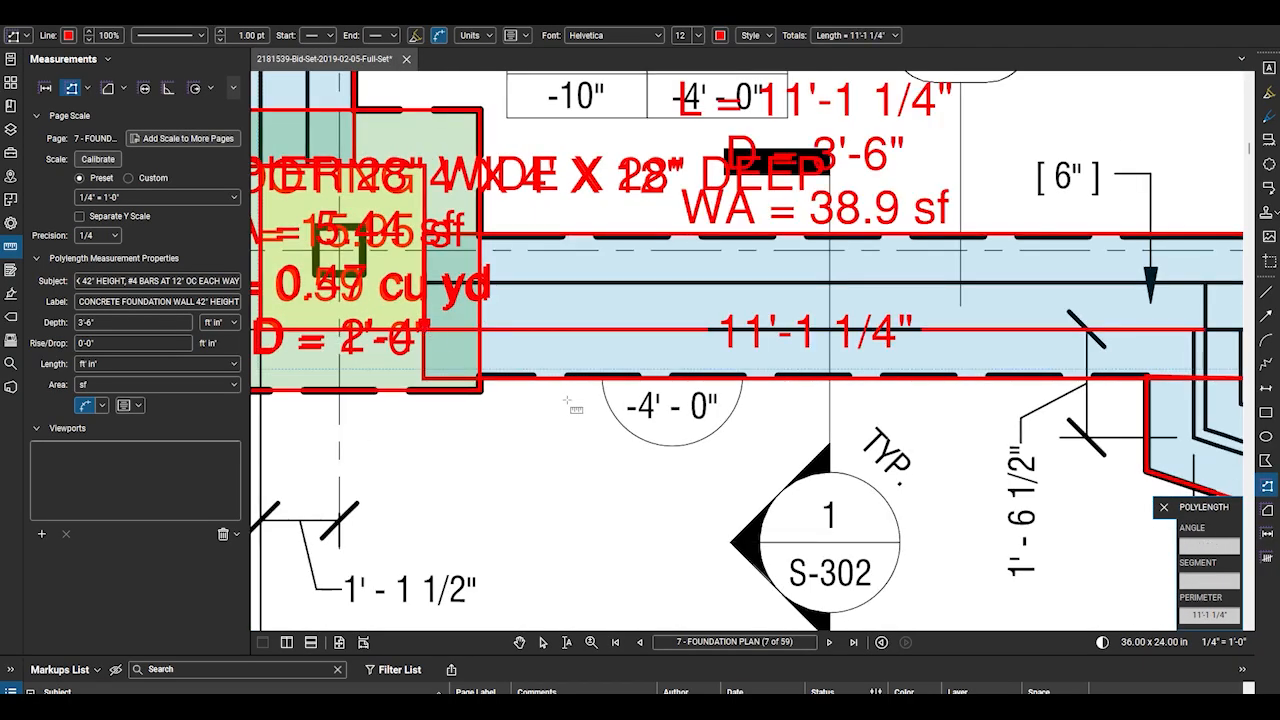
Draw a C8 wall polylength about 23'-1 1/2" long up the west wall, from the southwest corner pier P3 to pier P2 near section 3
scroll(564, 398, down, 6)
scroll(507, 342, up, 7)
click(477, 411)
scroll(553, 465, down, 6)
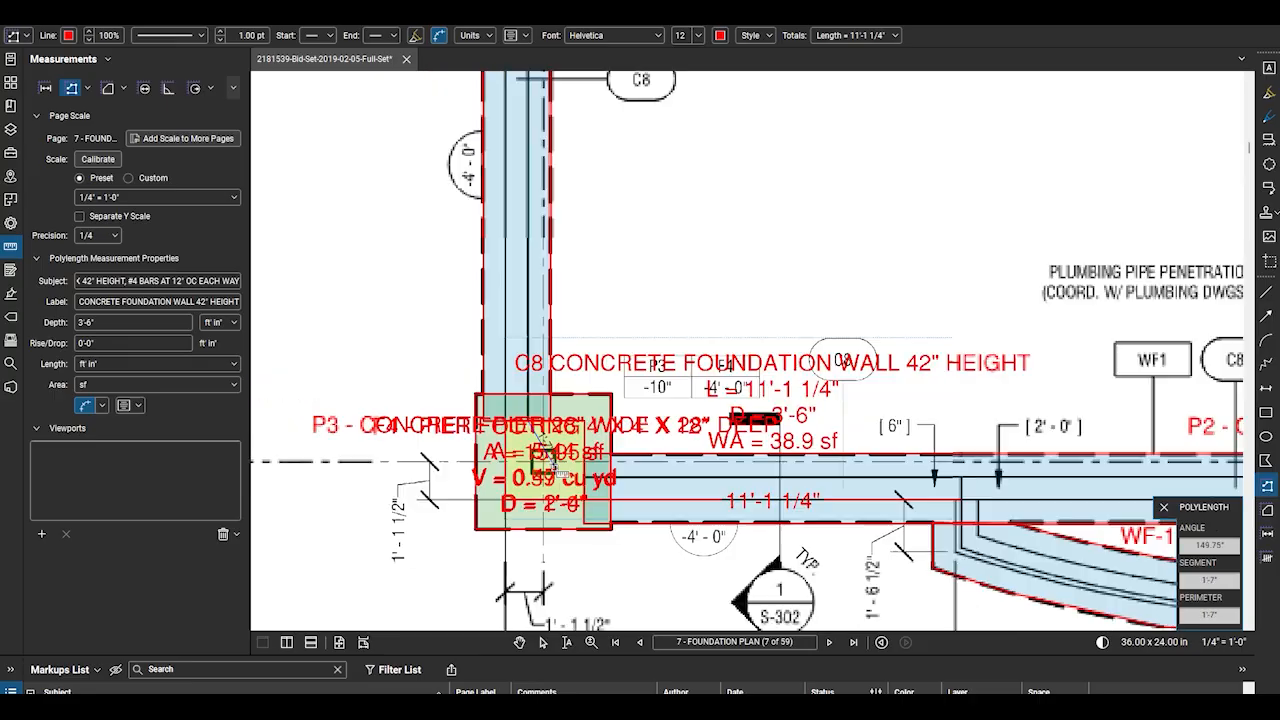
scroll(537, 366, down, 3)
scroll(541, 140, up, 7)
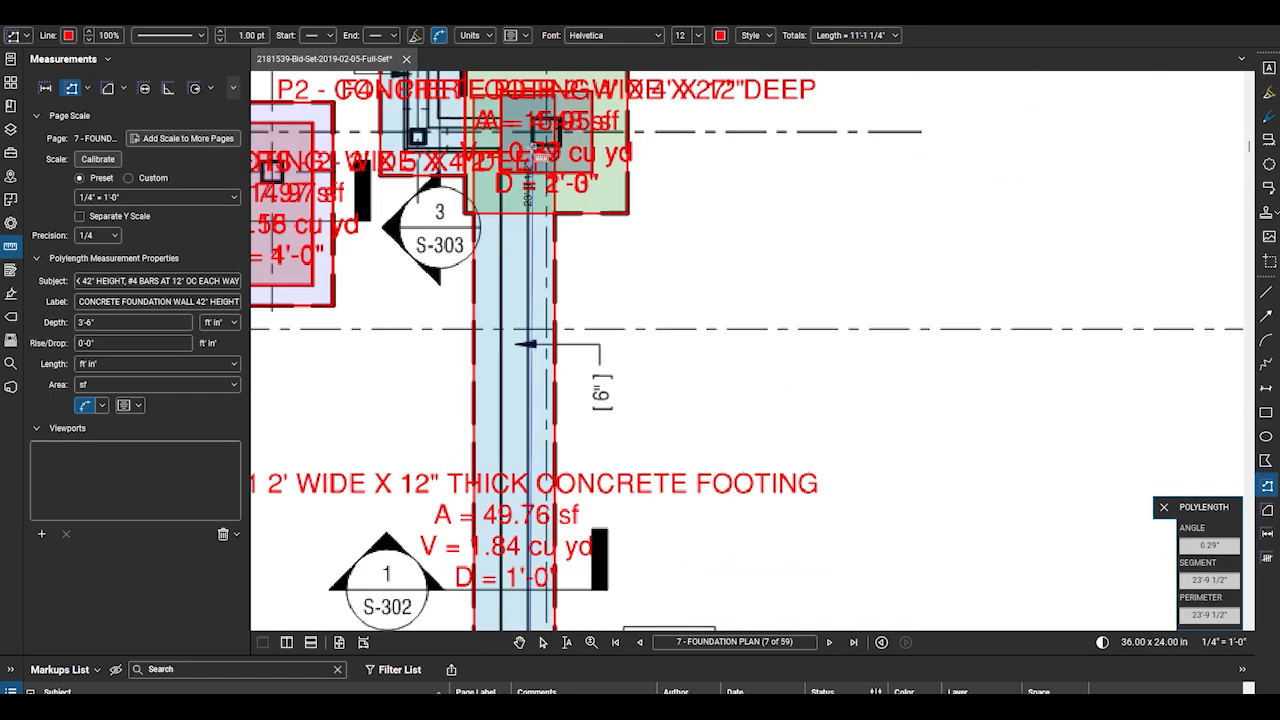
click(527, 174)
double_click(533, 183)
Examine the west wall between the two P2 piers, around the P4 piers and the C10 tag, for its wall type and extents
scroll(706, 370, down, 2)
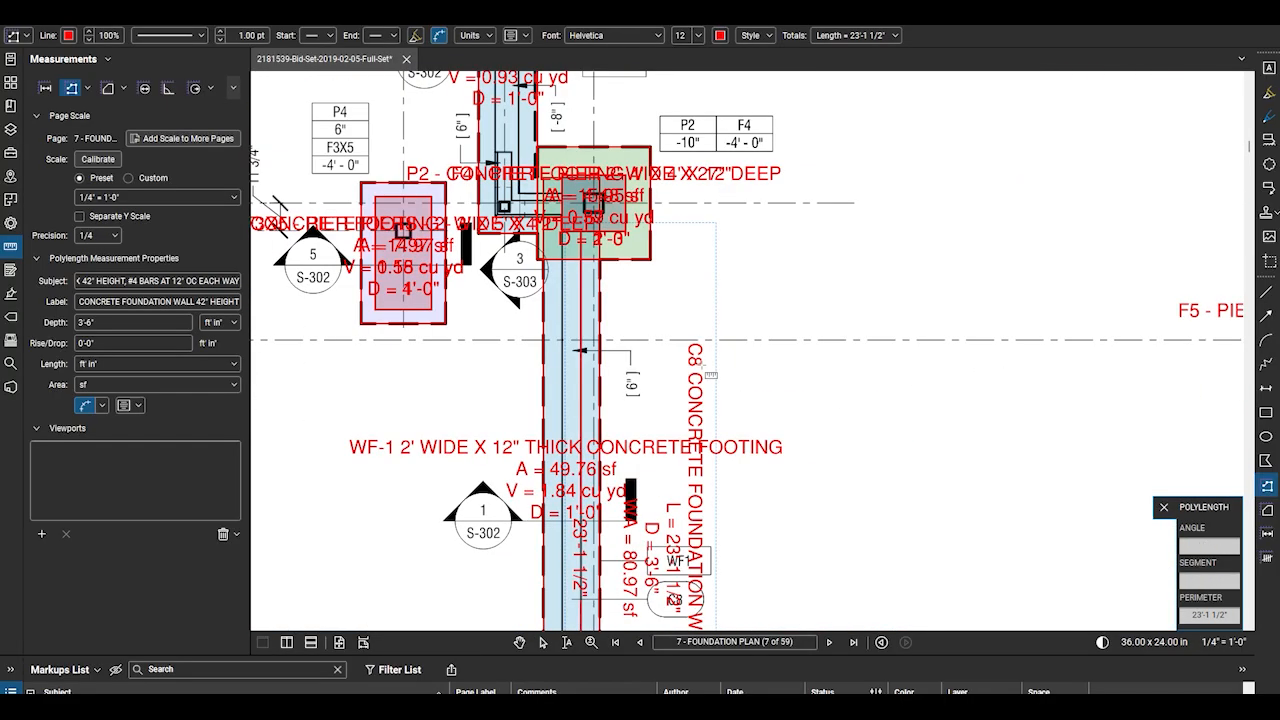
scroll(688, 372, down, 2)
scroll(597, 333, up, 5)
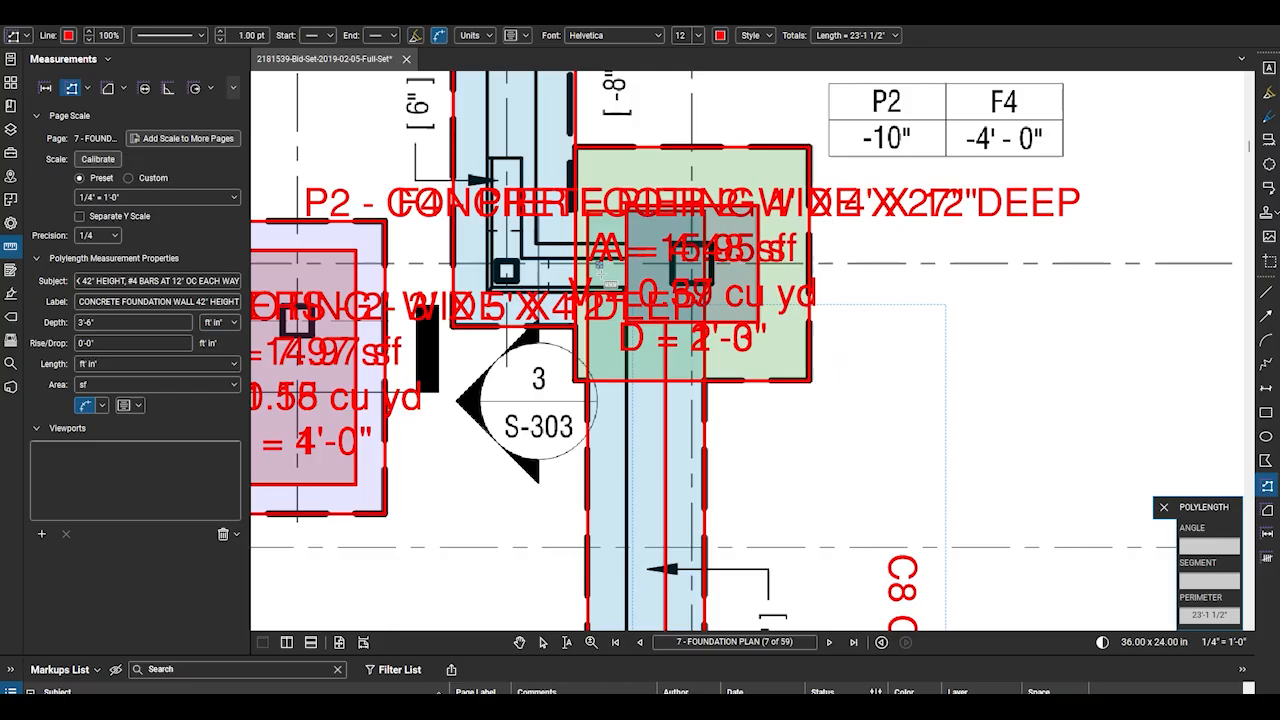
scroll(575, 338, down, 2)
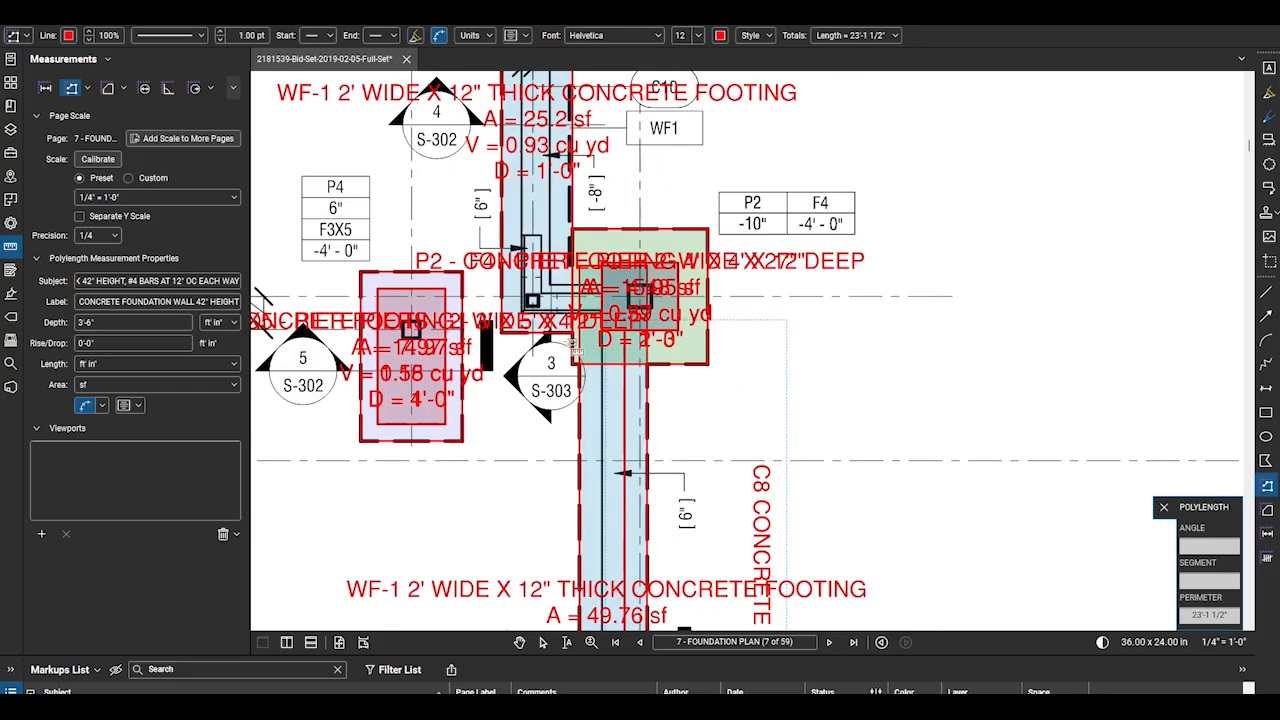
scroll(574, 346, down, 3)
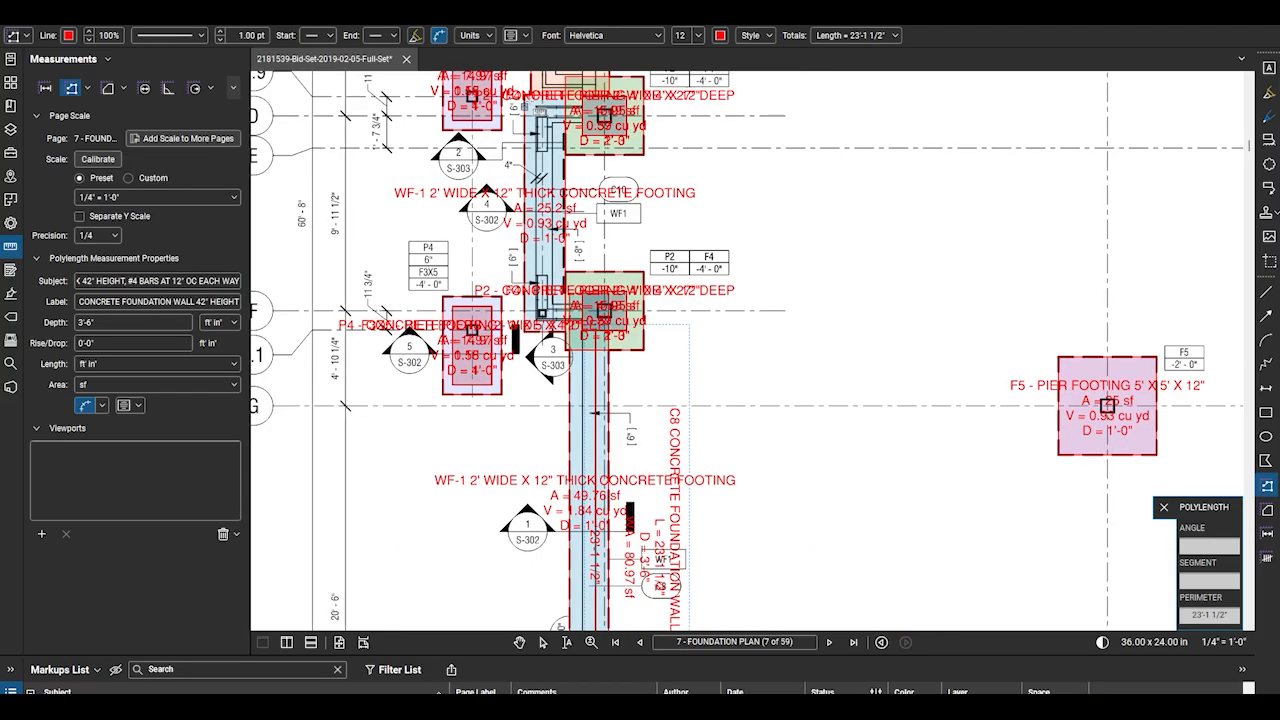
scroll(547, 162, up, 3)
scroll(556, 240, down, 2)
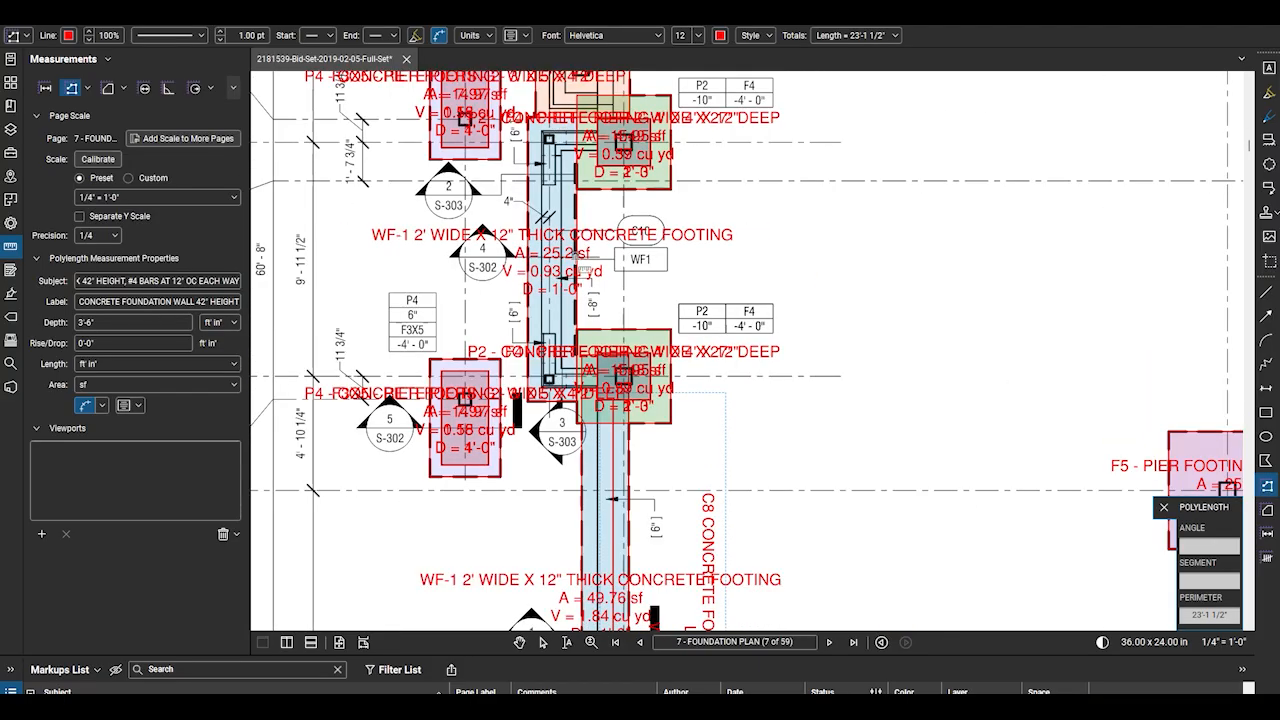
scroll(576, 289, down, 2)
scroll(565, 309, down, 3)
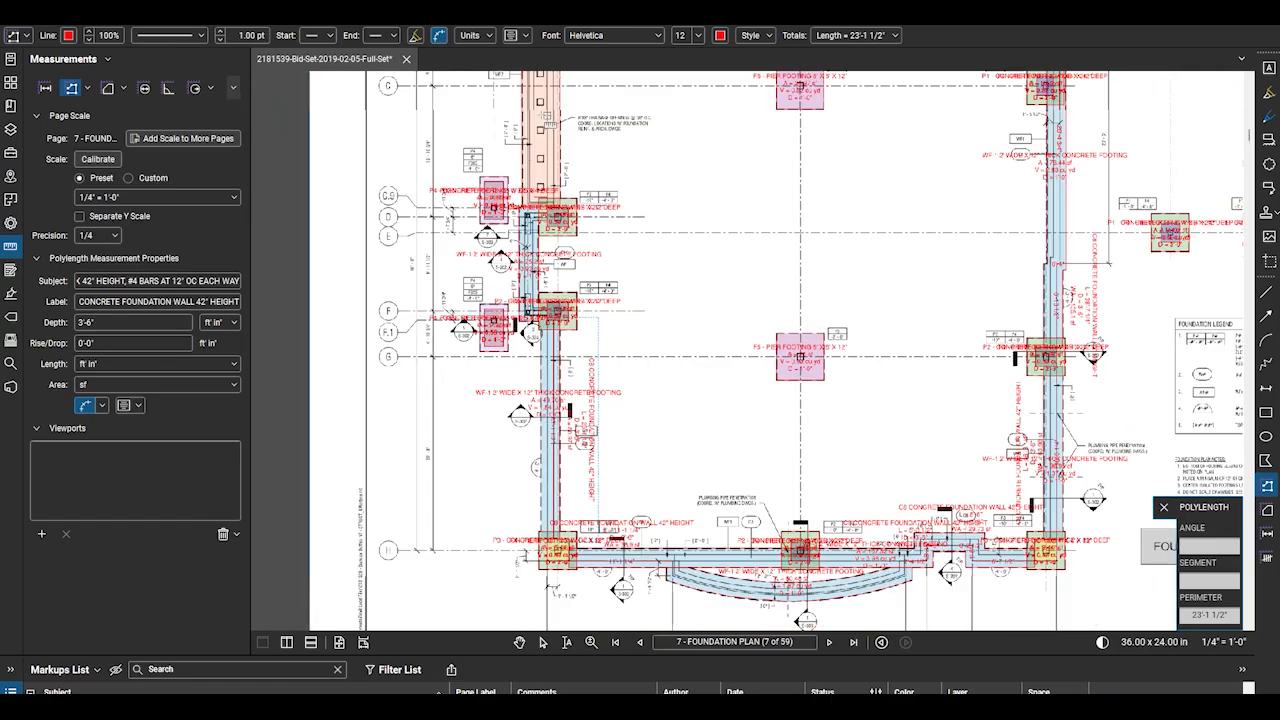
Examine the west and north walls over the WF-2 footing for their C8 wall tags, elevations and extents
scroll(550, 120, up, 4)
scroll(553, 312, down, 4)
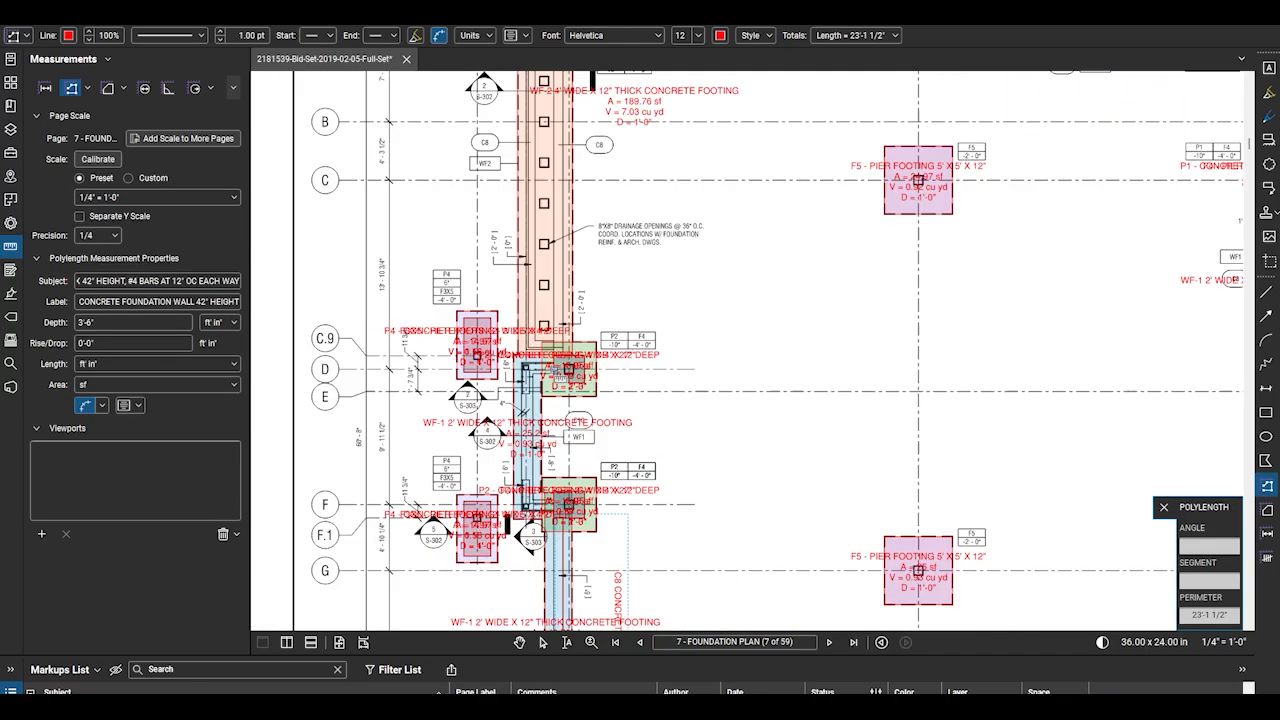
scroll(600, 74, up, 3)
scroll(630, 120, down, 2)
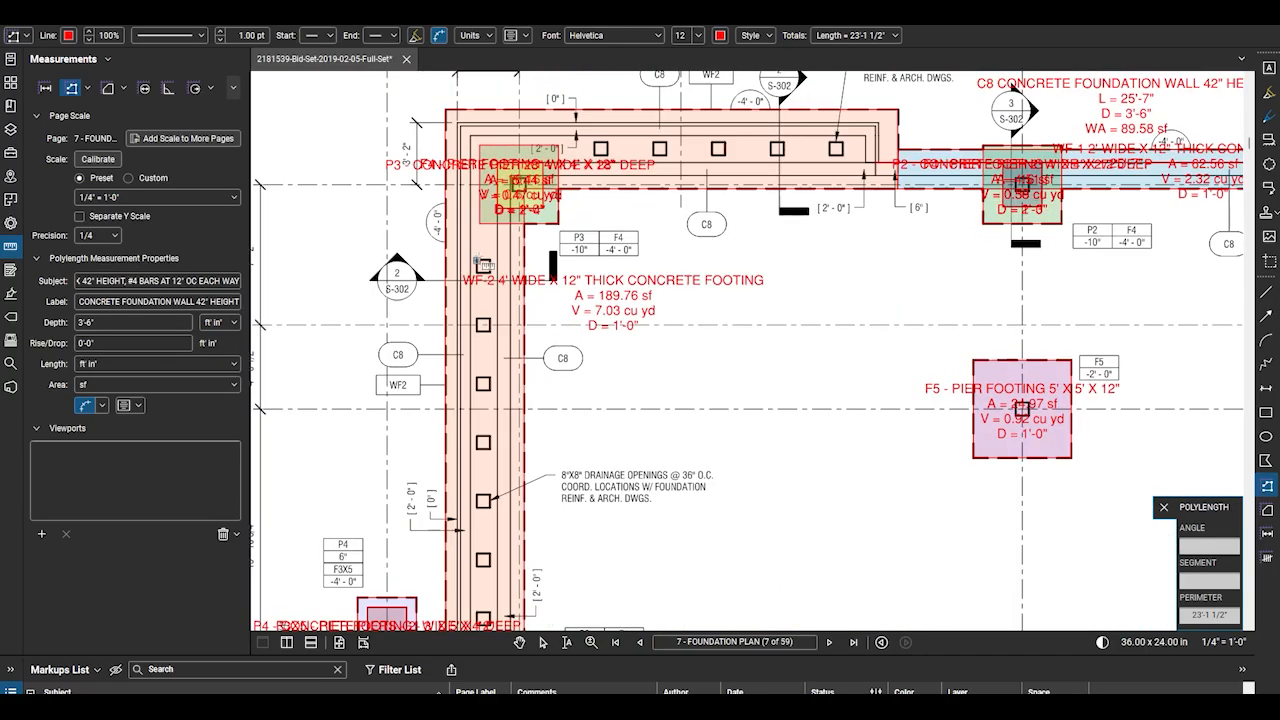
scroll(950, 182, up, 2)
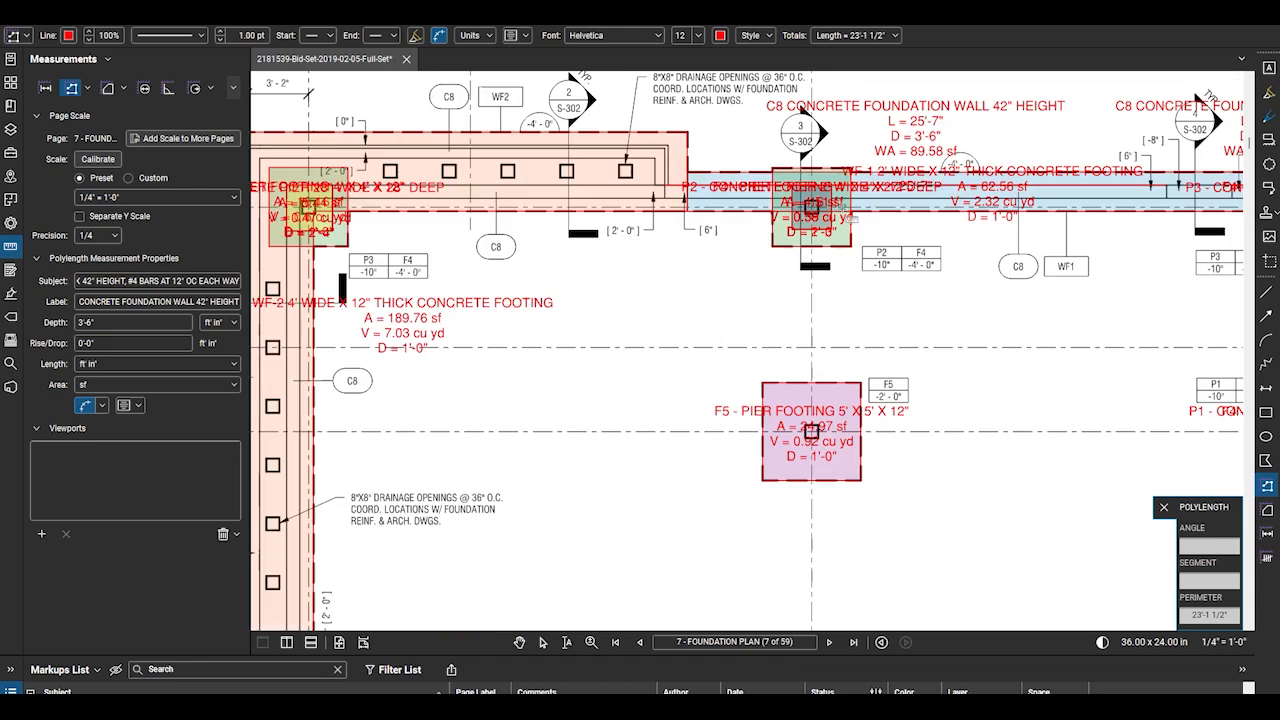
scroll(721, 129, down, 2)
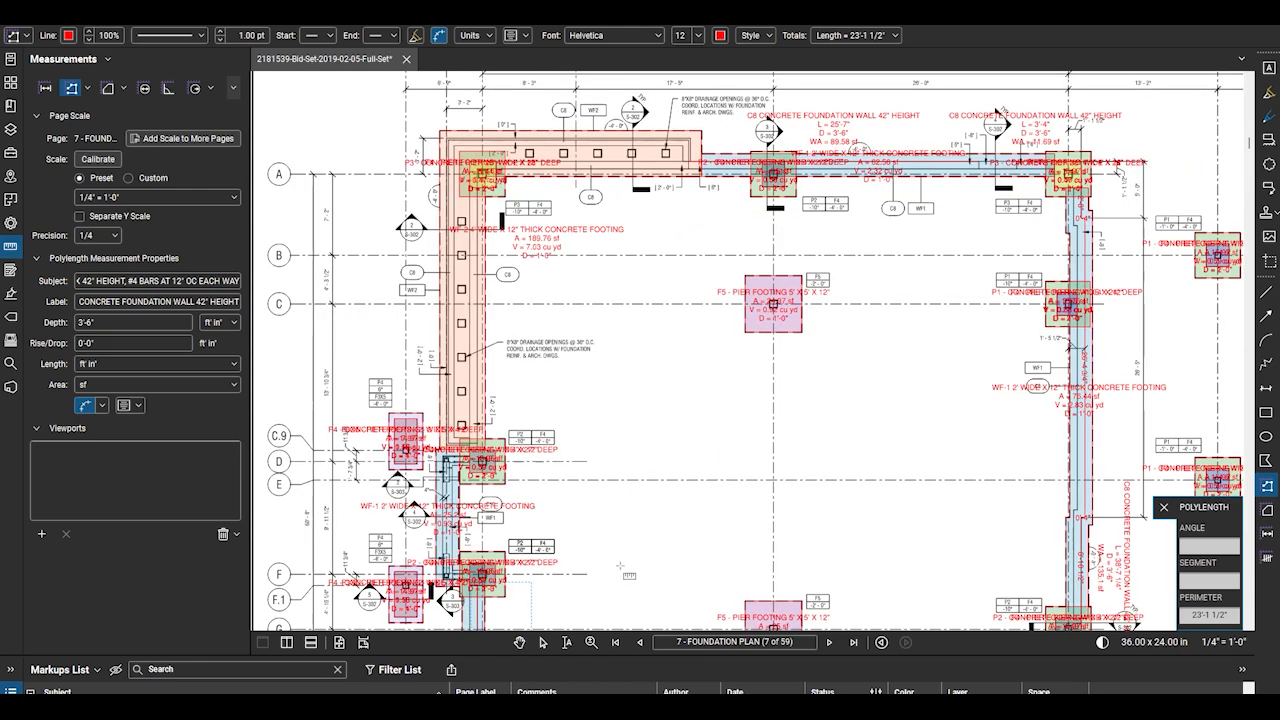
Assign all C8 wall measurements in the markups list to a new layer whose name begins with CONCRETE FOUNDATION
click(541, 643)
drag(660, 655, 684, 321)
scroll(391, 543, up, 1)
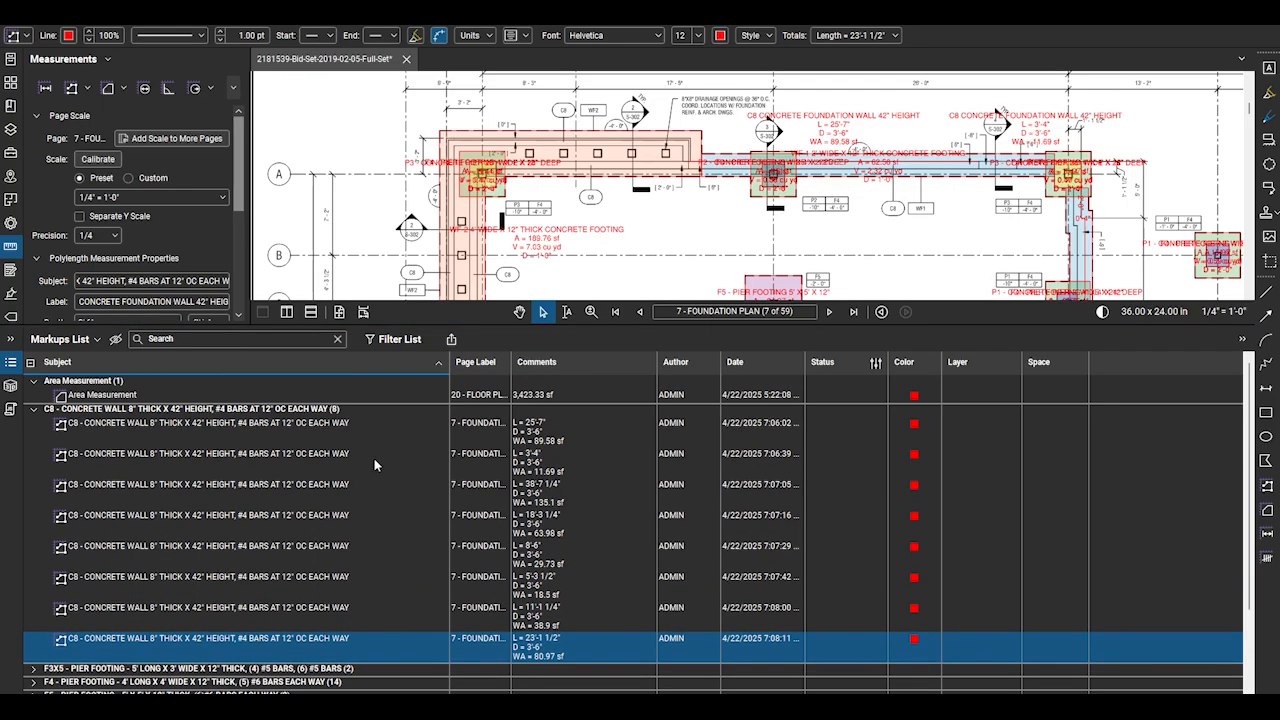
click(327, 426)
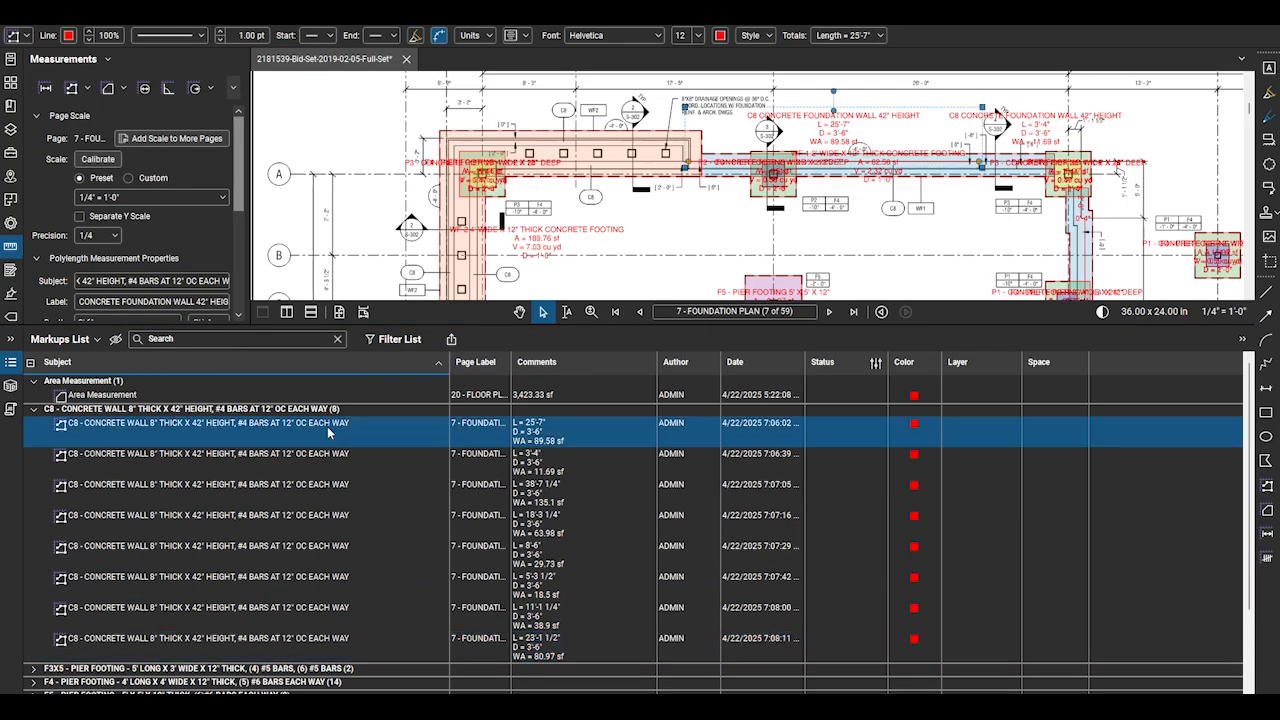
shift+click(318, 640)
right_click(318, 640)
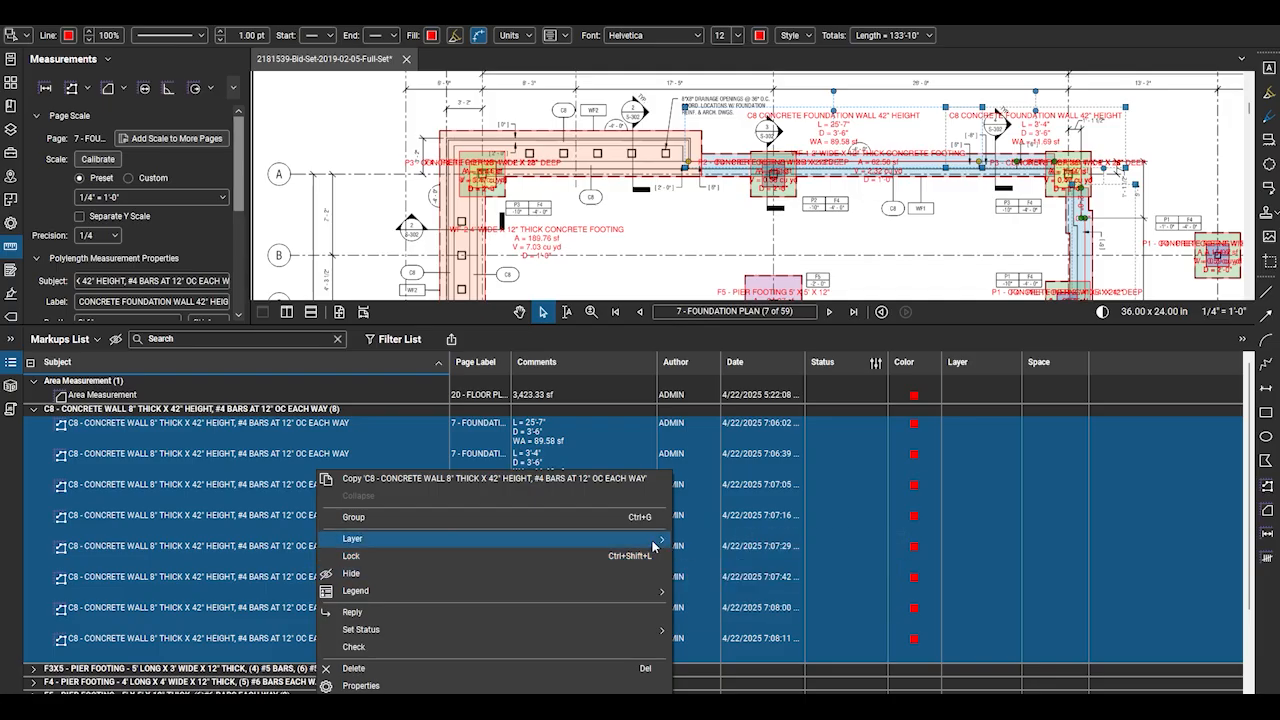
mouse_move(650, 538)
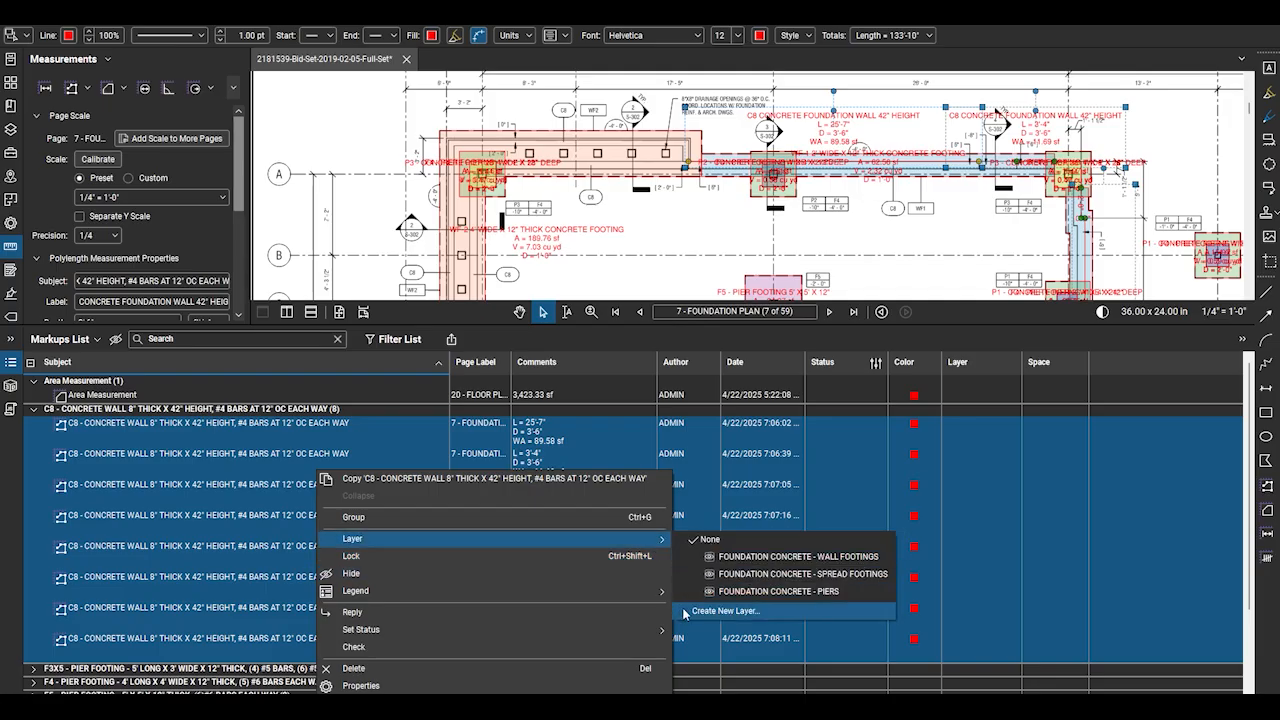
click(686, 612)
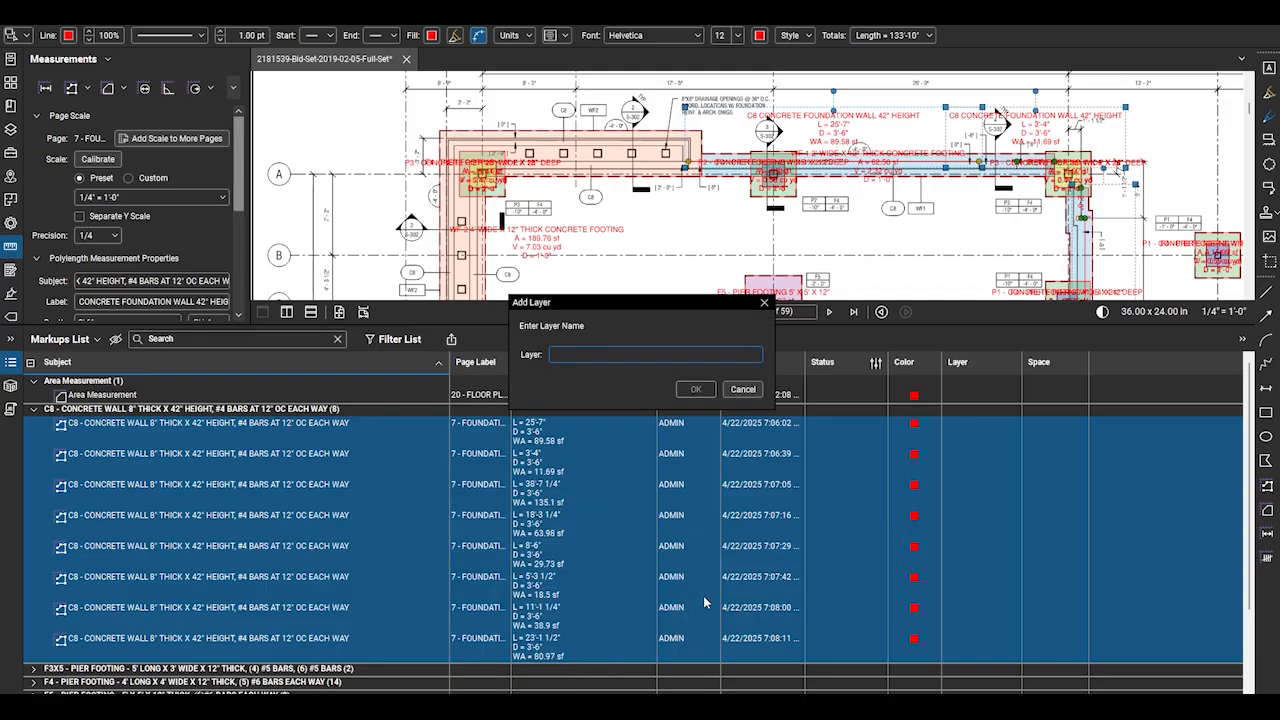
text(FOU)
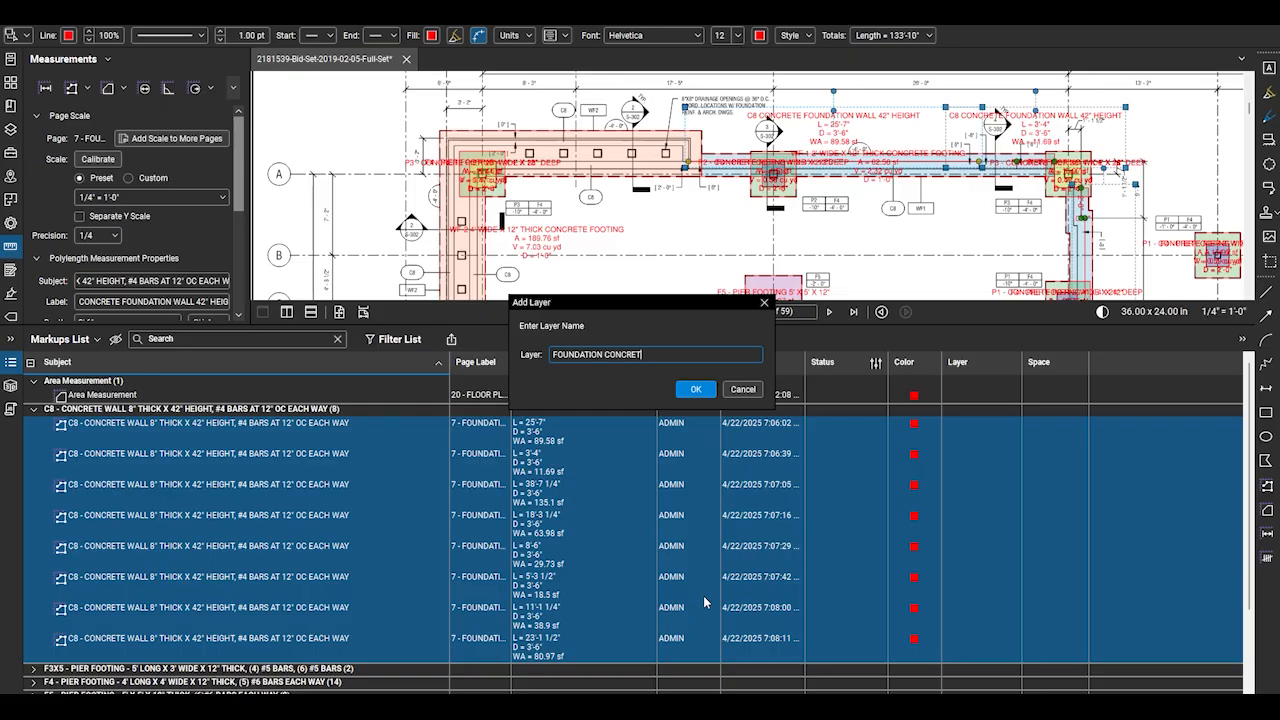
text(NDATION CONCRE)
key(BackSpace)
key(BackSpace)
key(BackSpace)
key(BackSpace)
key(BackSpace)
key(BackSpace)
key(BackSpace)
key(BackSpace)
key(BackSpace)
key(BackSpace)
key(BackSpace)
key(BackSpace)
key(BackSpace)
key(BackSpace)
key(BackSpace)
key(BackSpace)
key(BackSpace)
key(BackSpace)
text(CO)
key(Return)
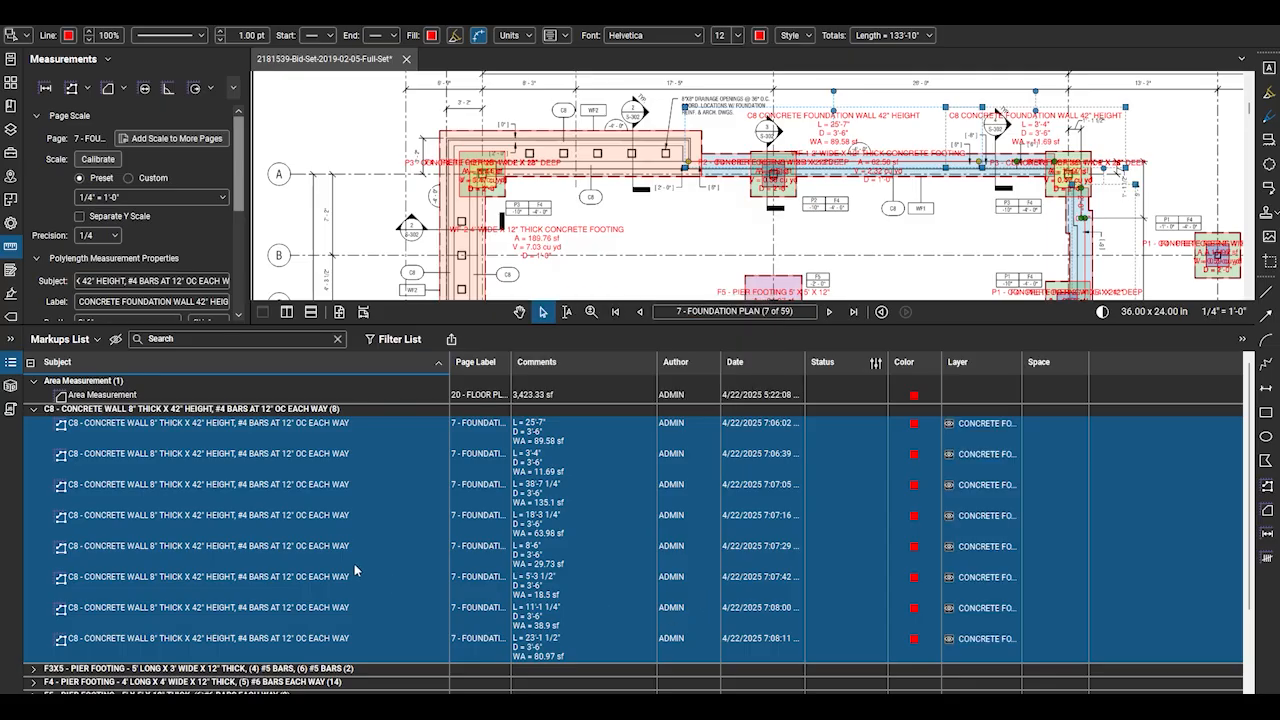
click(34, 410)
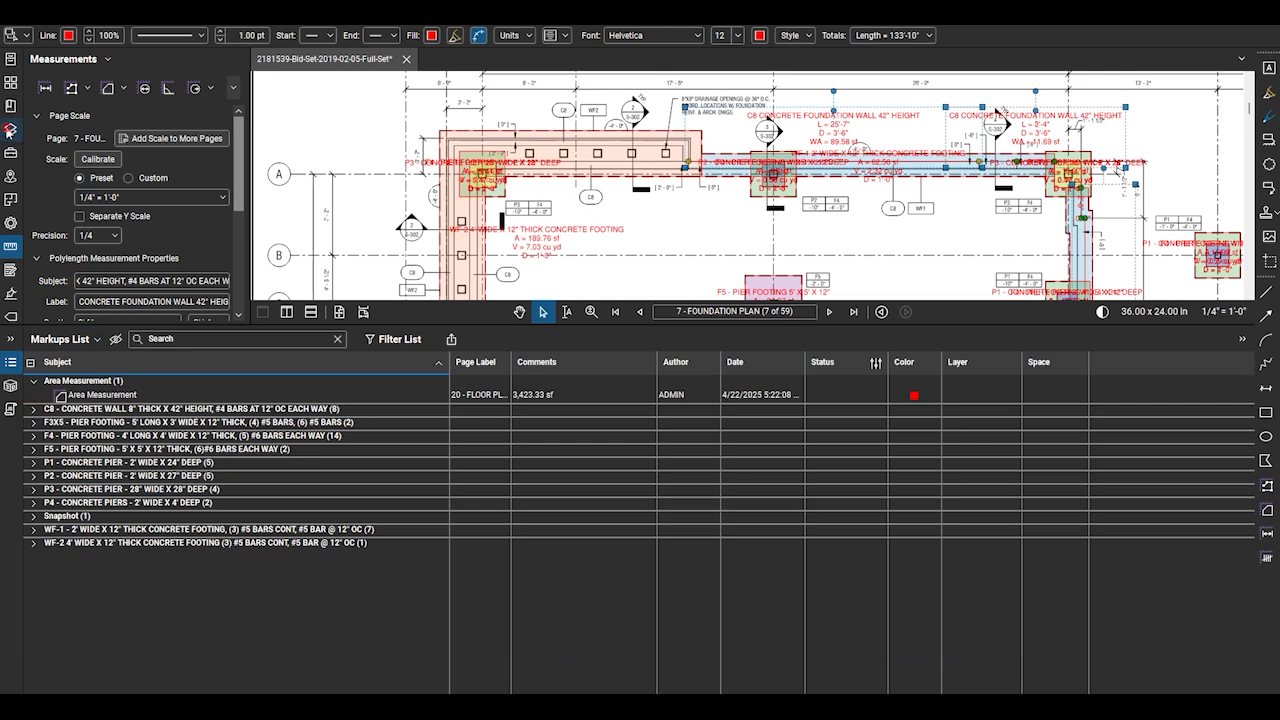
Turn off printing for the three FOUNDATION CONCRETE layers: wall footings, spread footings and piers
click(10, 129)
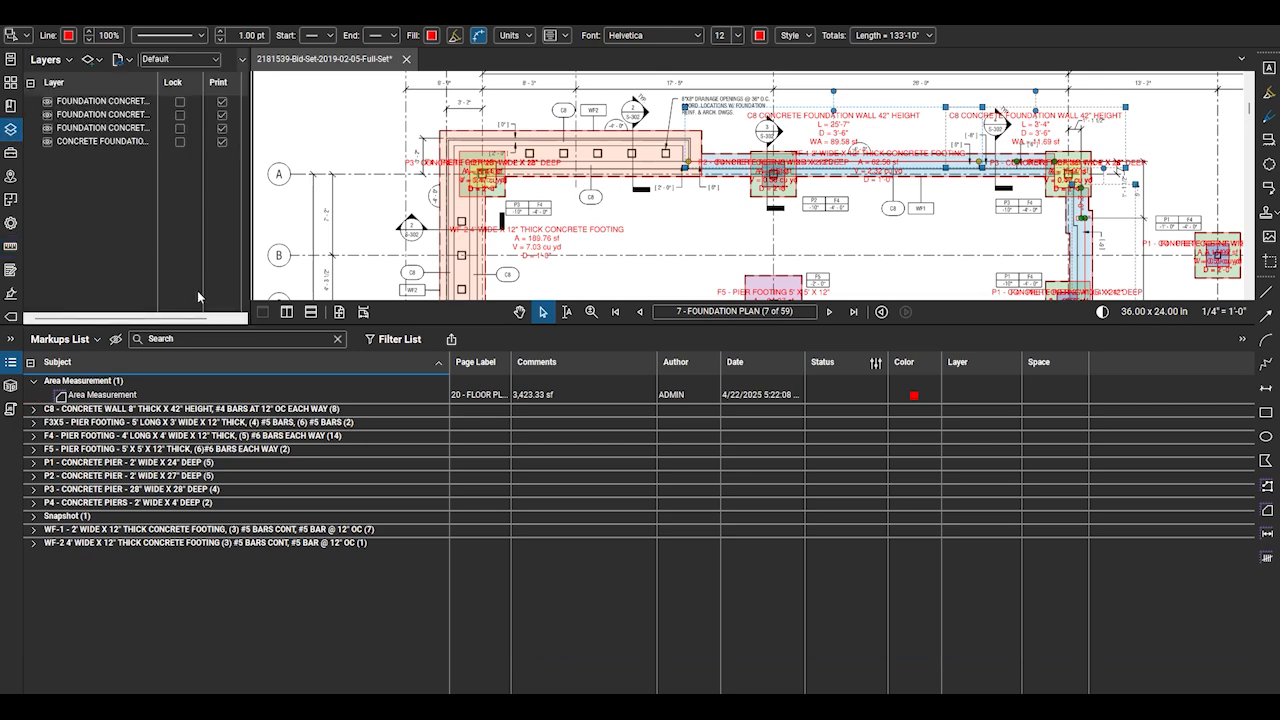
mouse_move(177, 317)
mouse_down()
mouse_move(222, 309)
mouse_move(181, 316)
mouse_up()
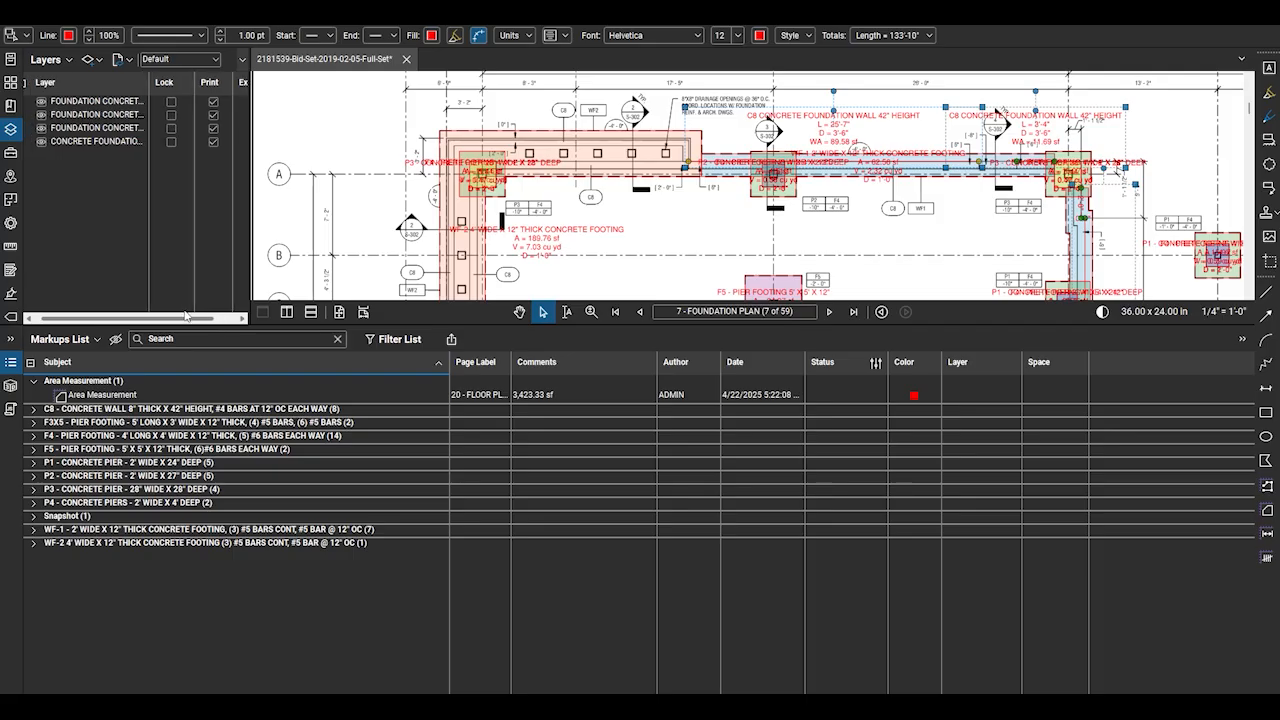
click(110, 129)
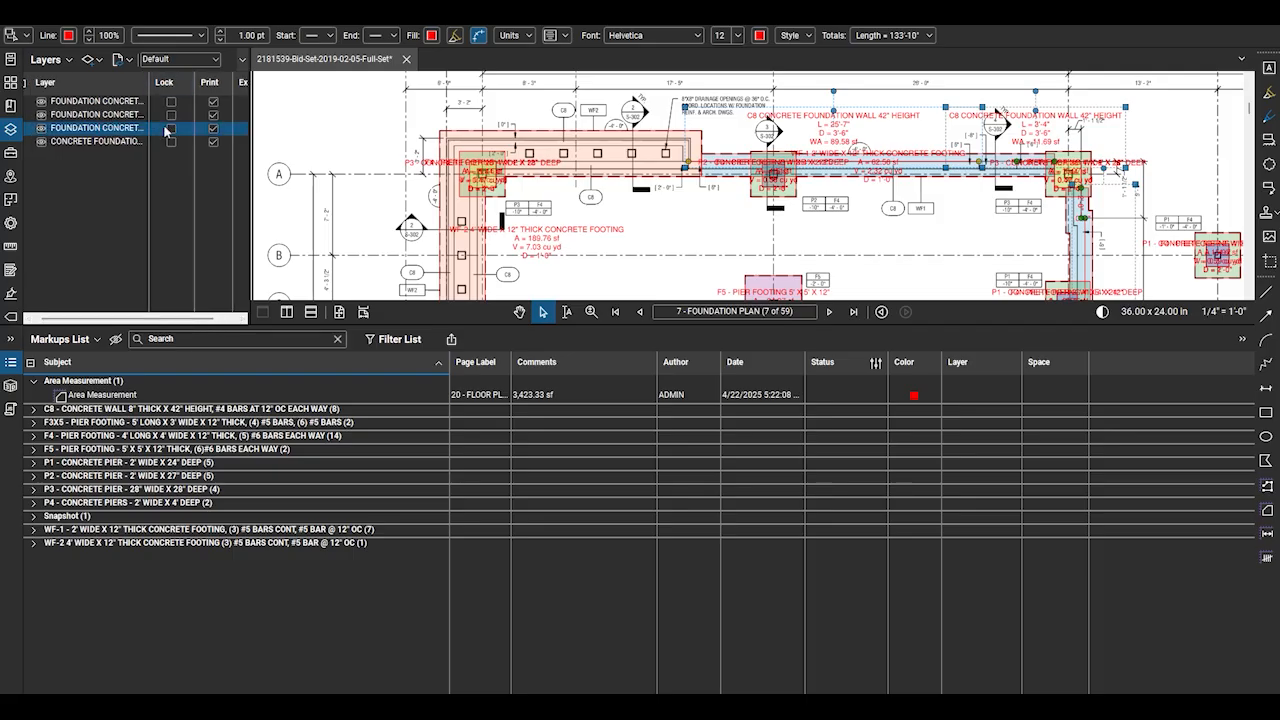
click(213, 115)
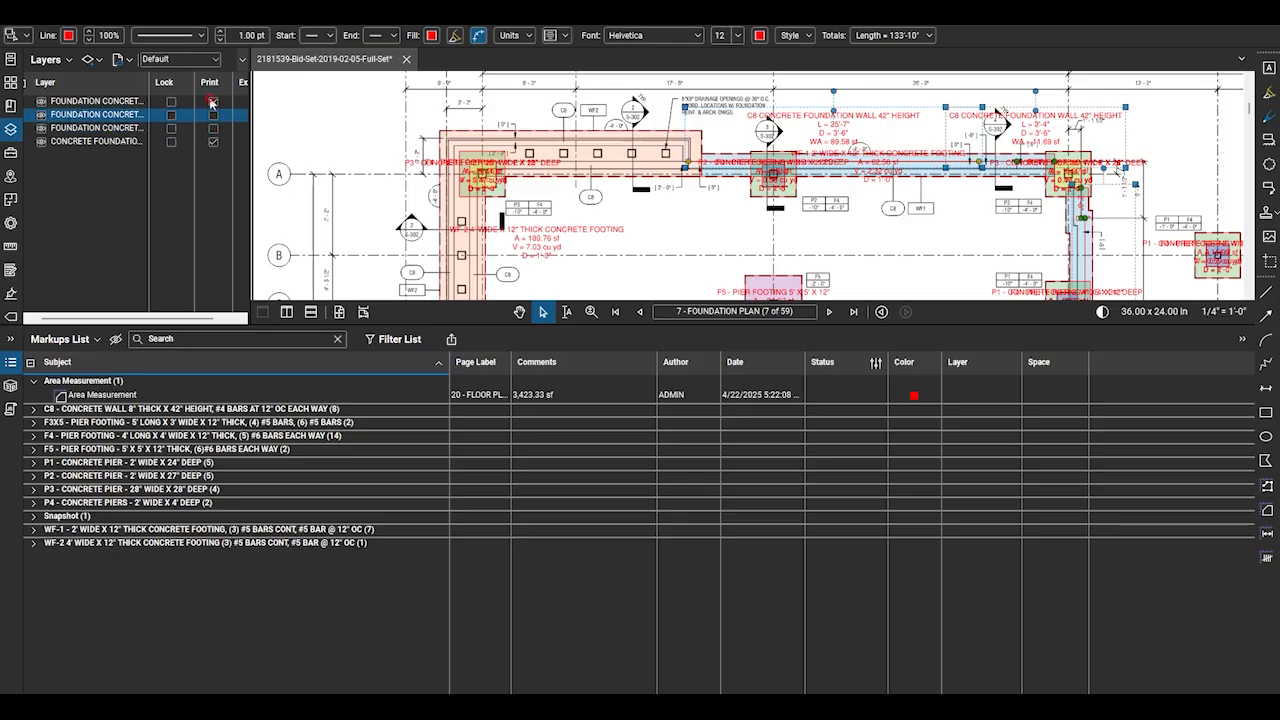
click(212, 102)
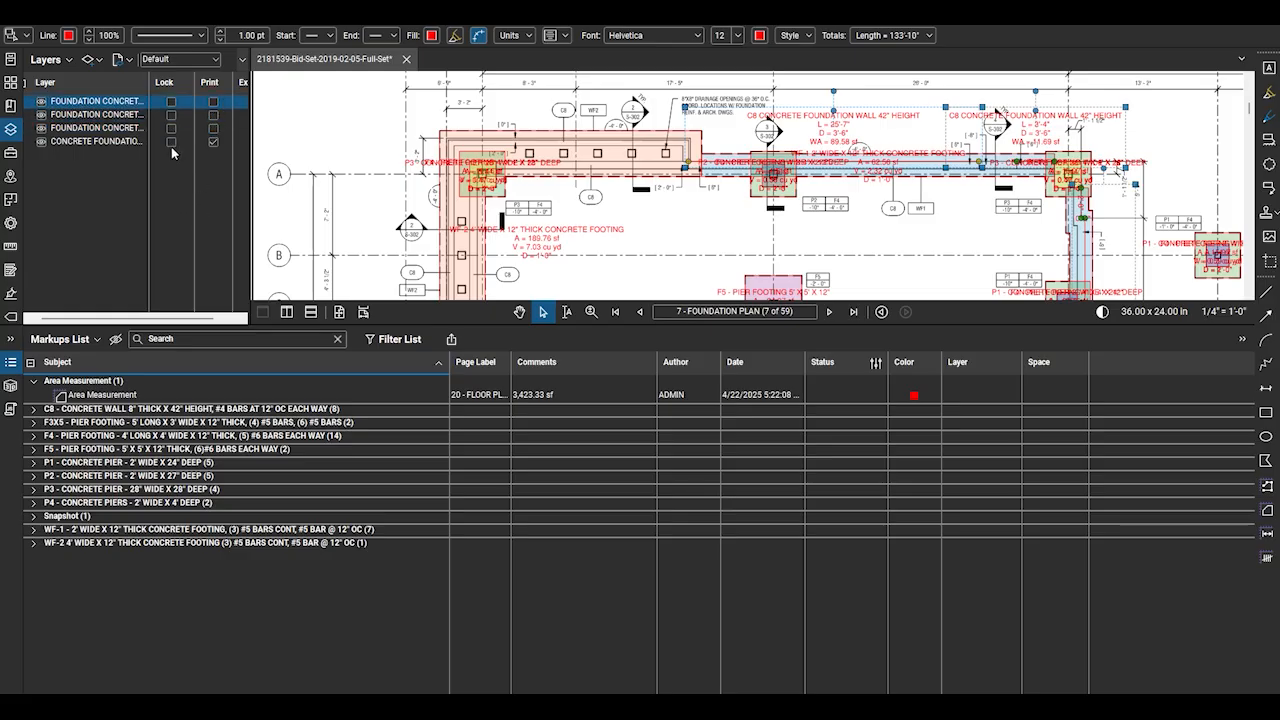
right_click(86, 104)
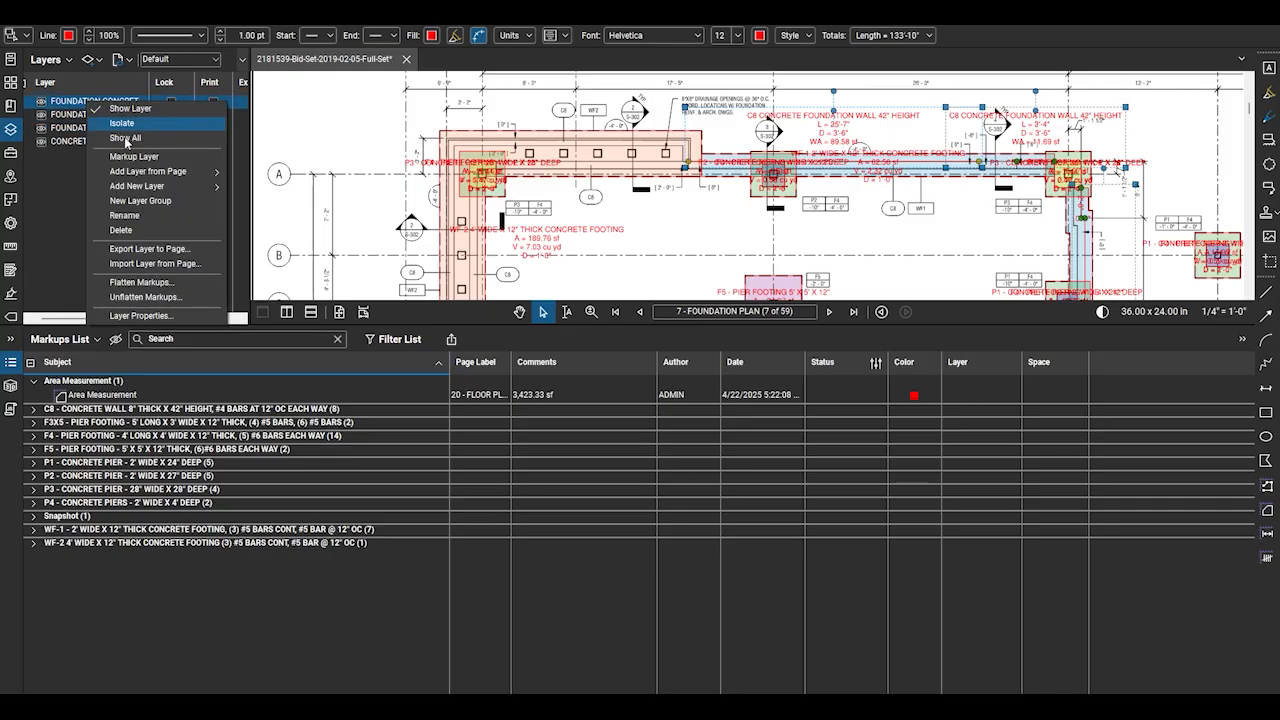
mouse_move(146, 171)
click(57, 131)
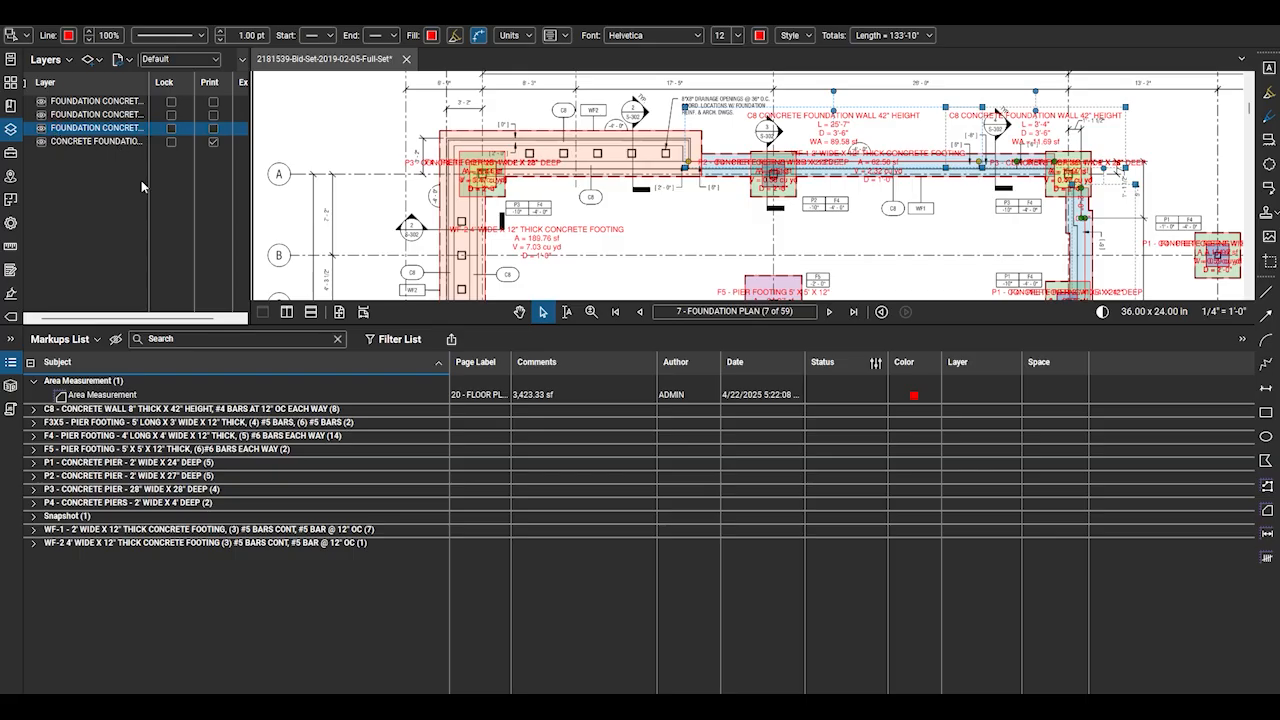
Set the default state of the FOUNDATION CONCRETE - WALL FOOTINGS layer to Off in its layer properties
right_click(62, 101)
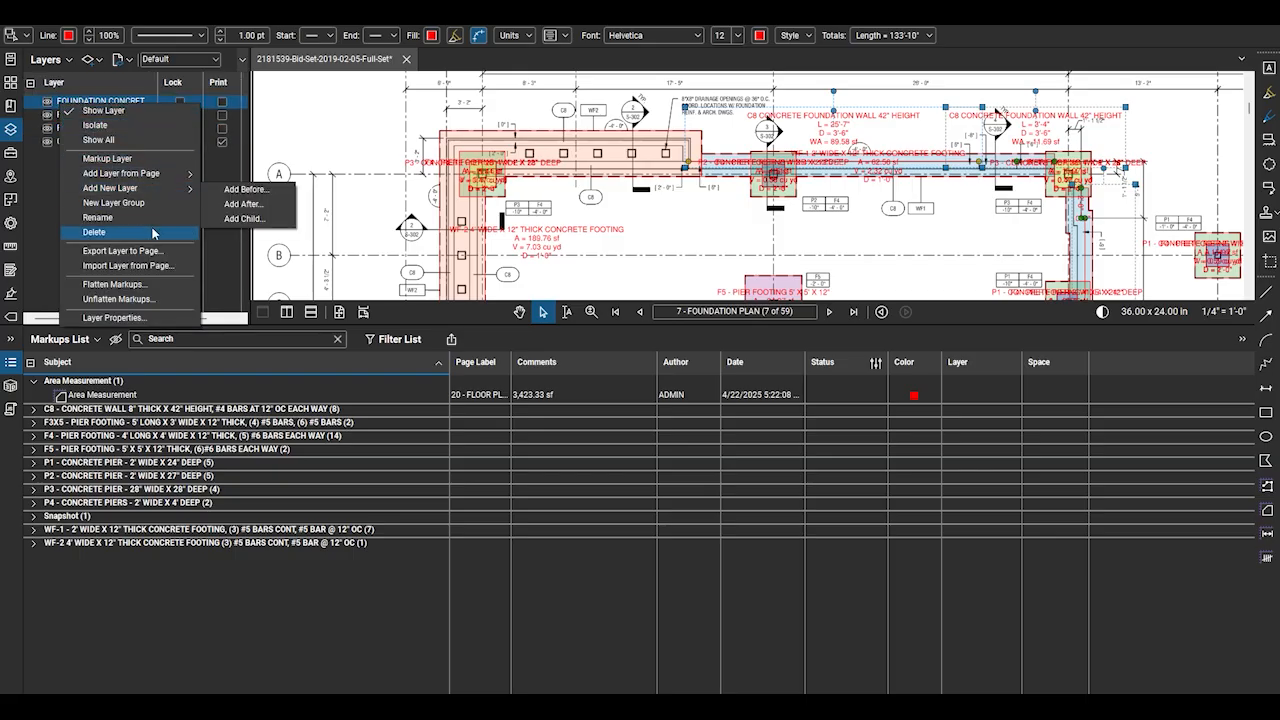
click(112, 317)
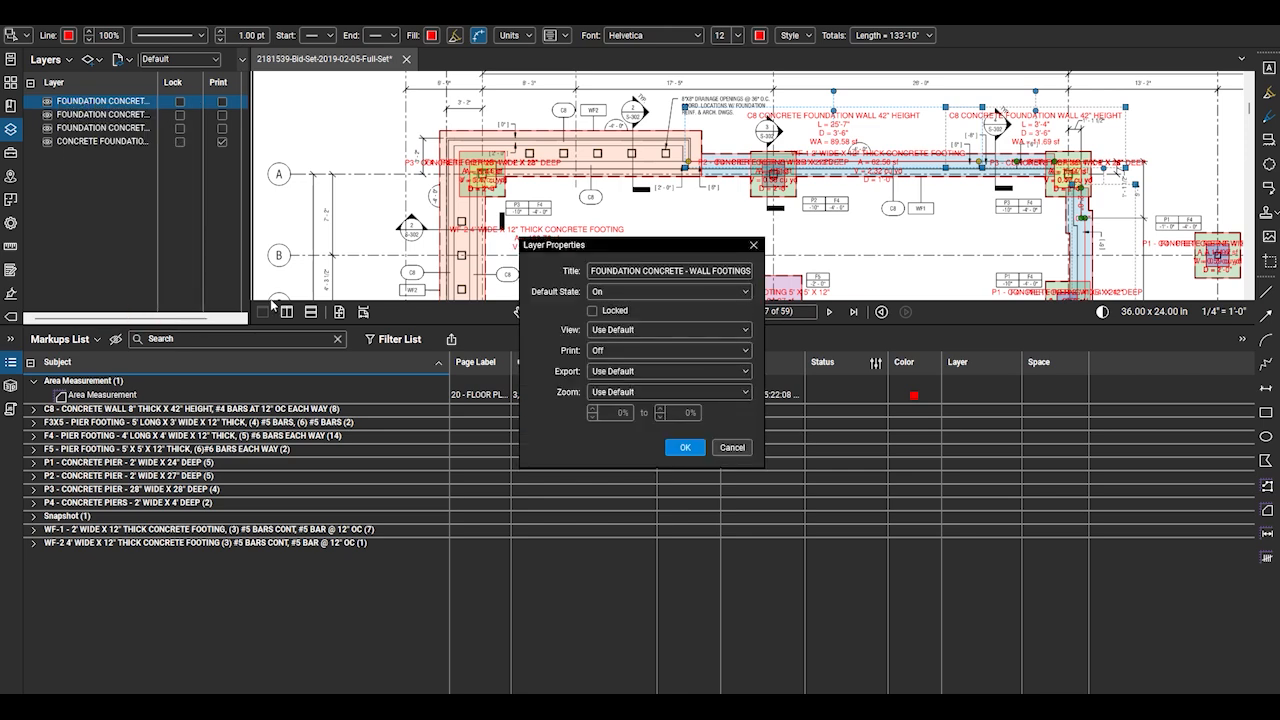
click(677, 296)
click(670, 321)
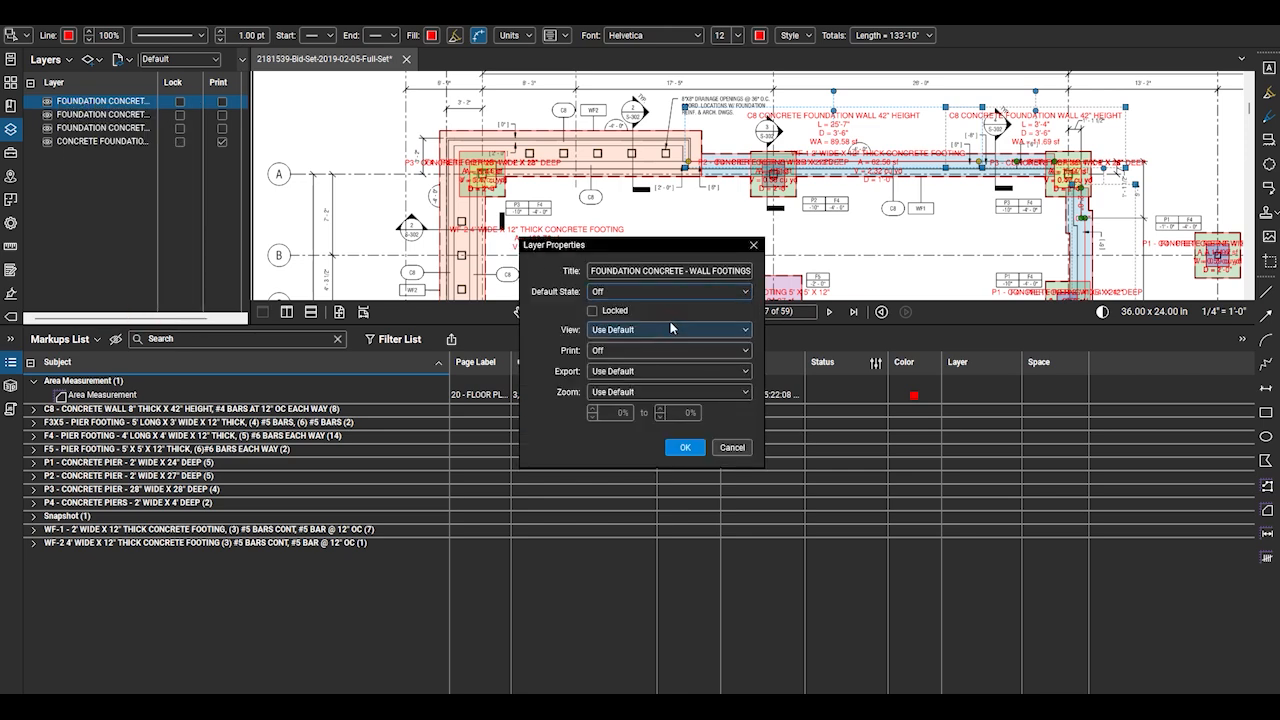
click(671, 448)
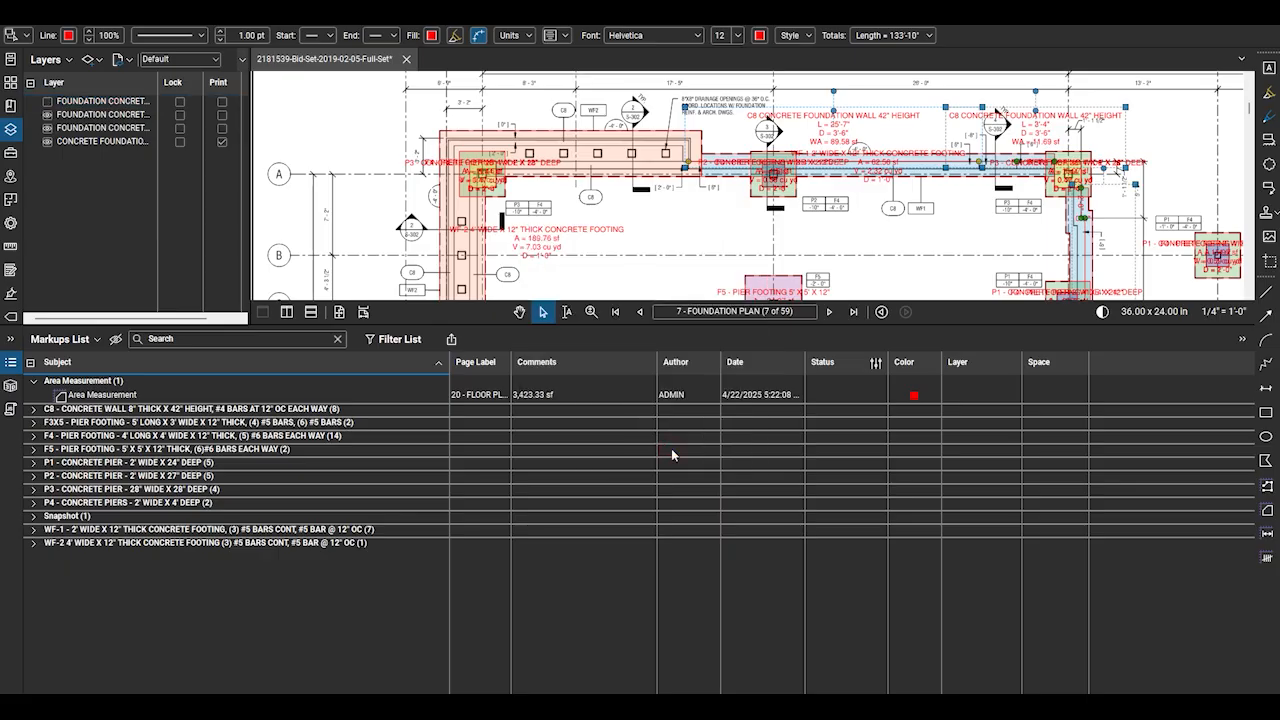
Hide the FOUNDATION CONCRETE spread footings and piers layers on the foundation plan
click(47, 115)
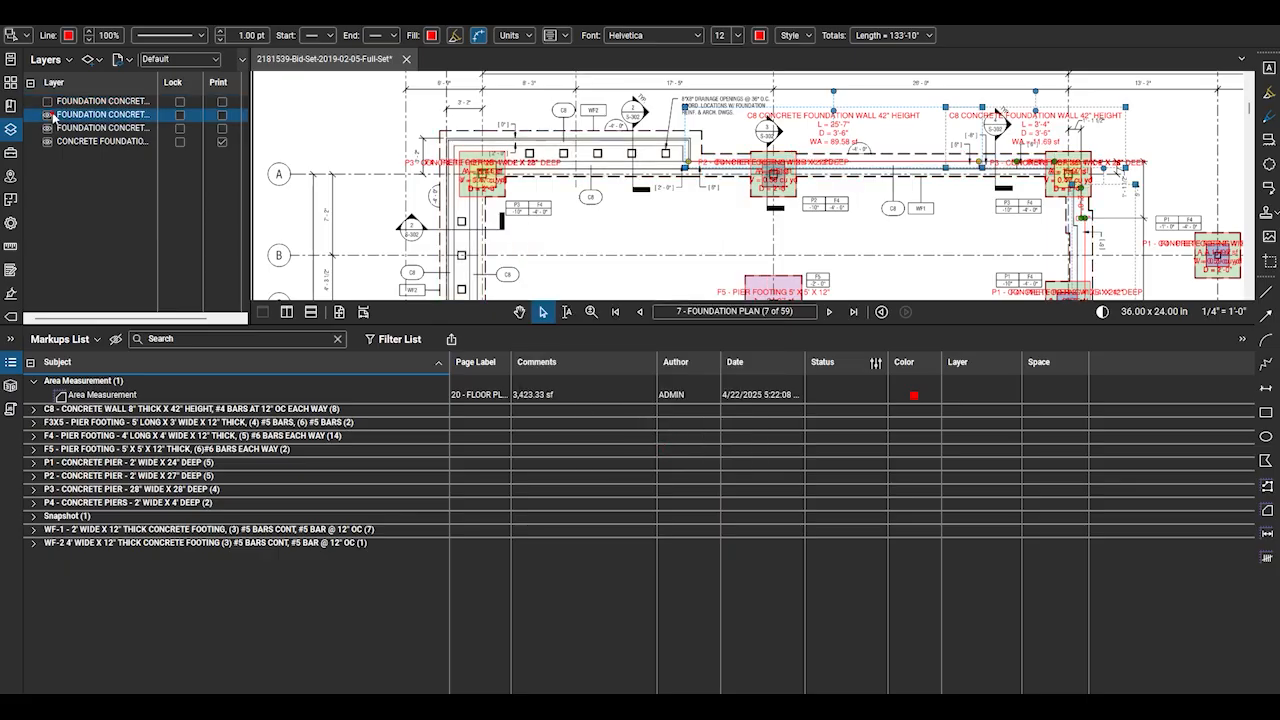
click(47, 128)
scroll(418, 195, down, 2)
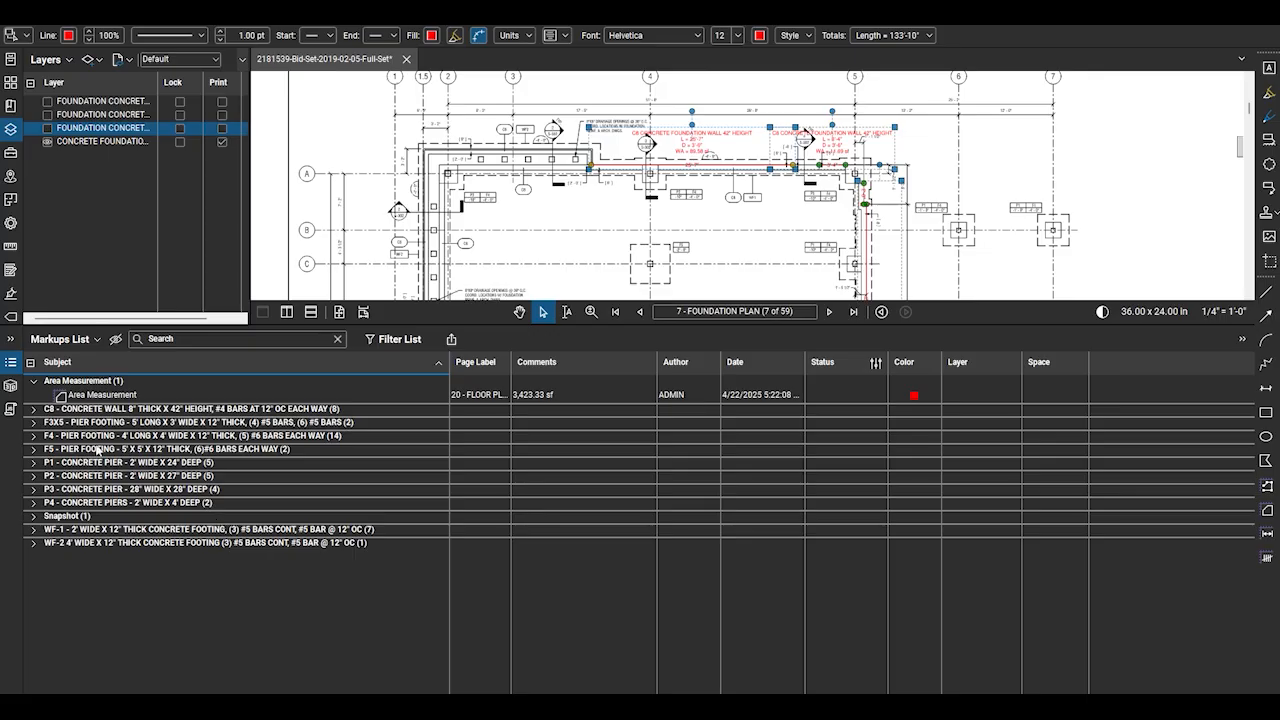
Set the line width of all C8 wall measurements to 5.00
click(33, 409)
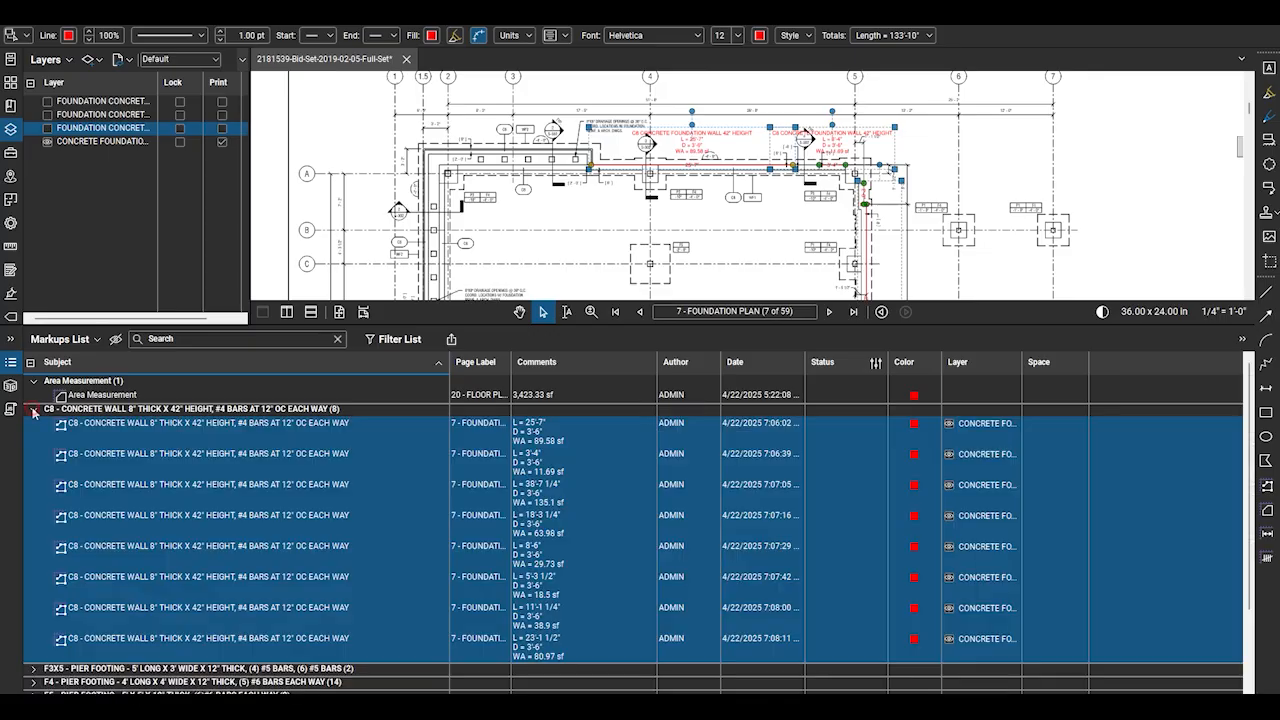
click(21, 225)
click(83, 244)
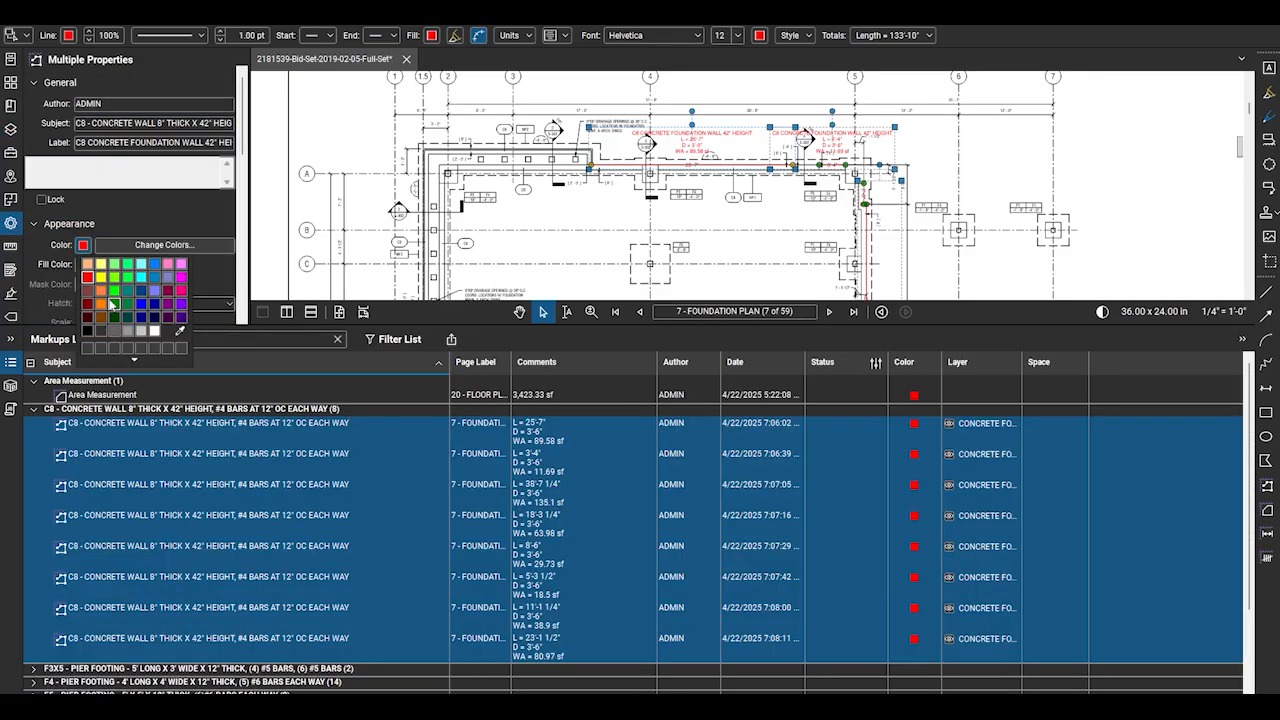
click(65, 273)
scroll(129, 277, down, 2)
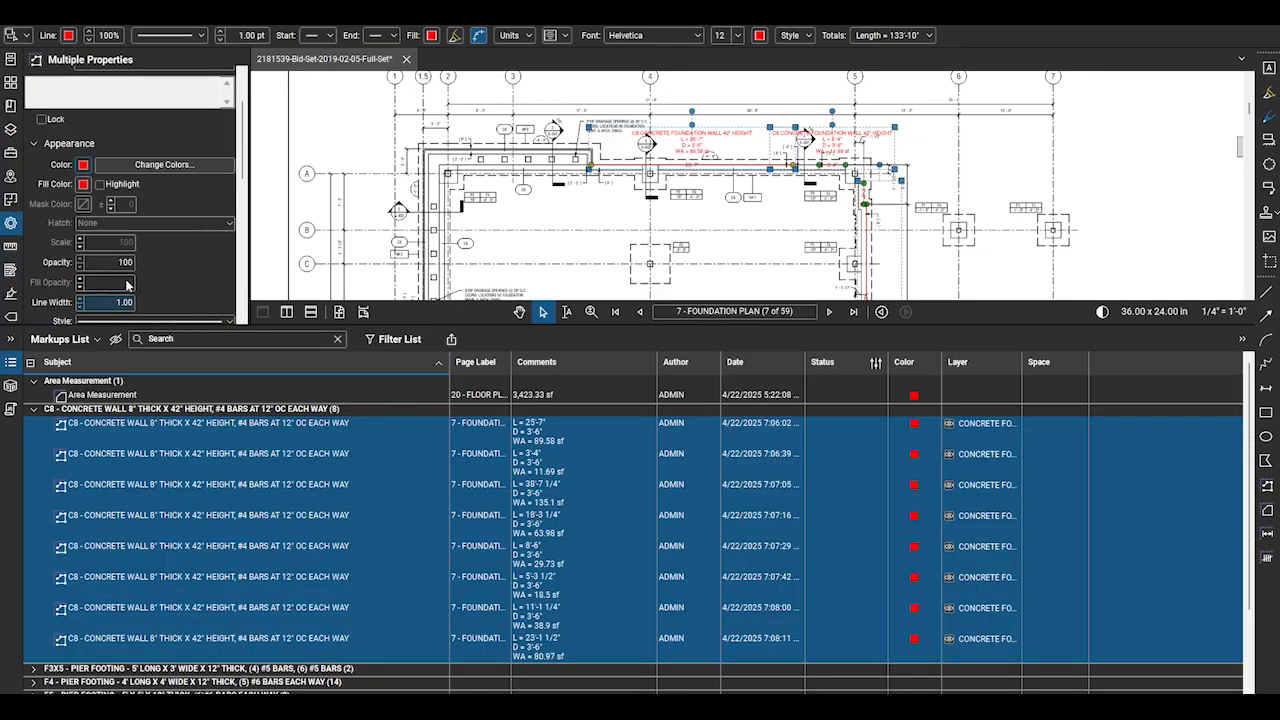
click(79, 300)
click(79, 300)
click(79, 300)
click(79, 300)
Review the measured C8 walls around the foundation perimeter for stretches that still need measuring
scroll(427, 169, down, 1)
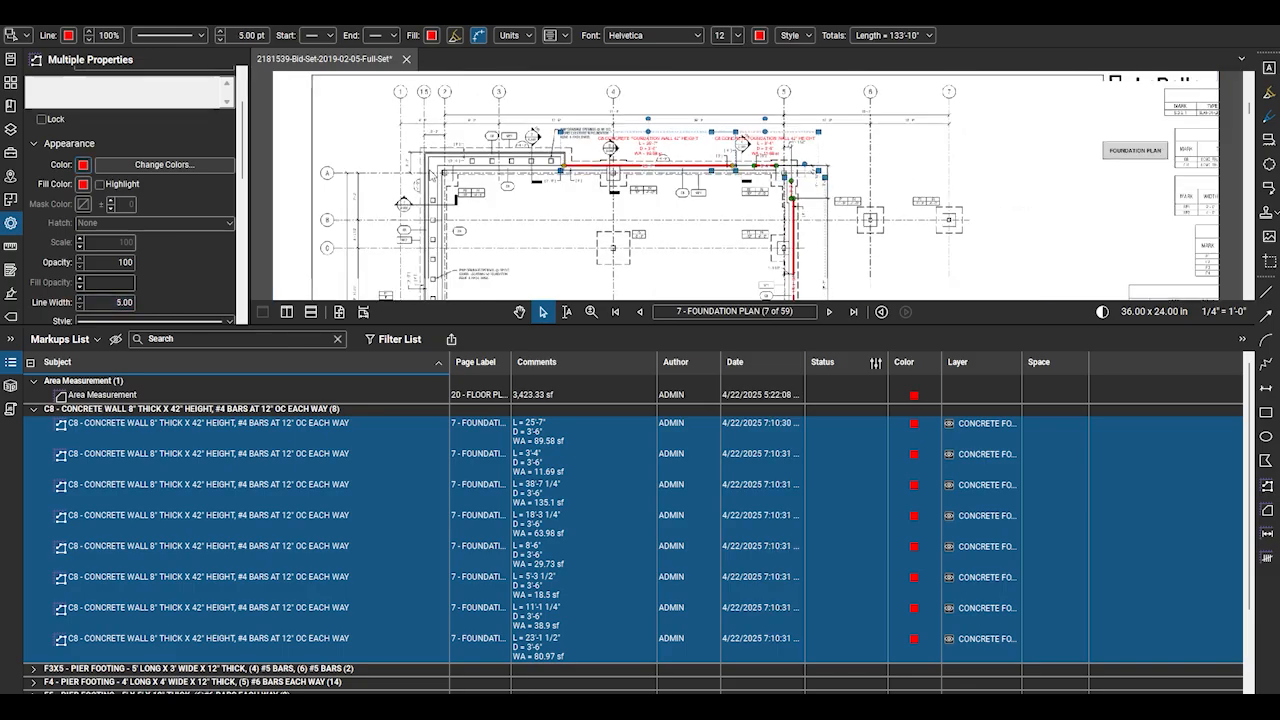
scroll(582, 282, down, 2)
scroll(582, 282, up, 4)
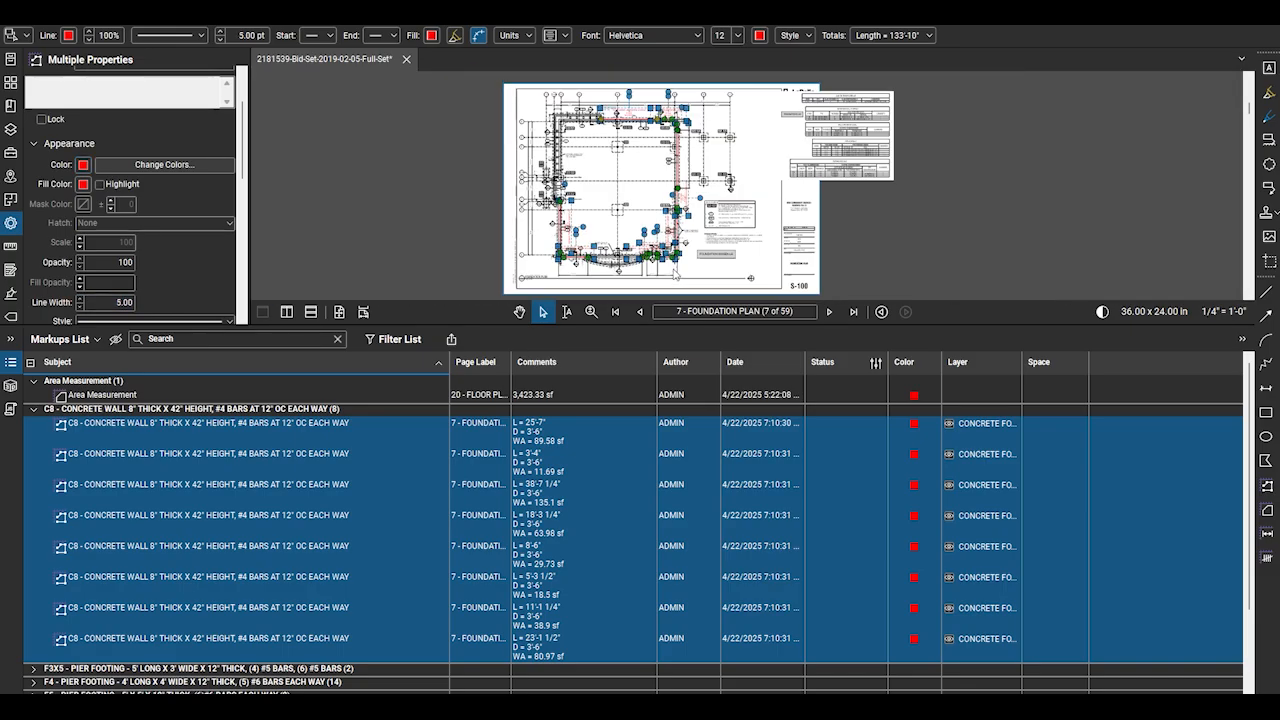
scroll(582, 281, up, 2)
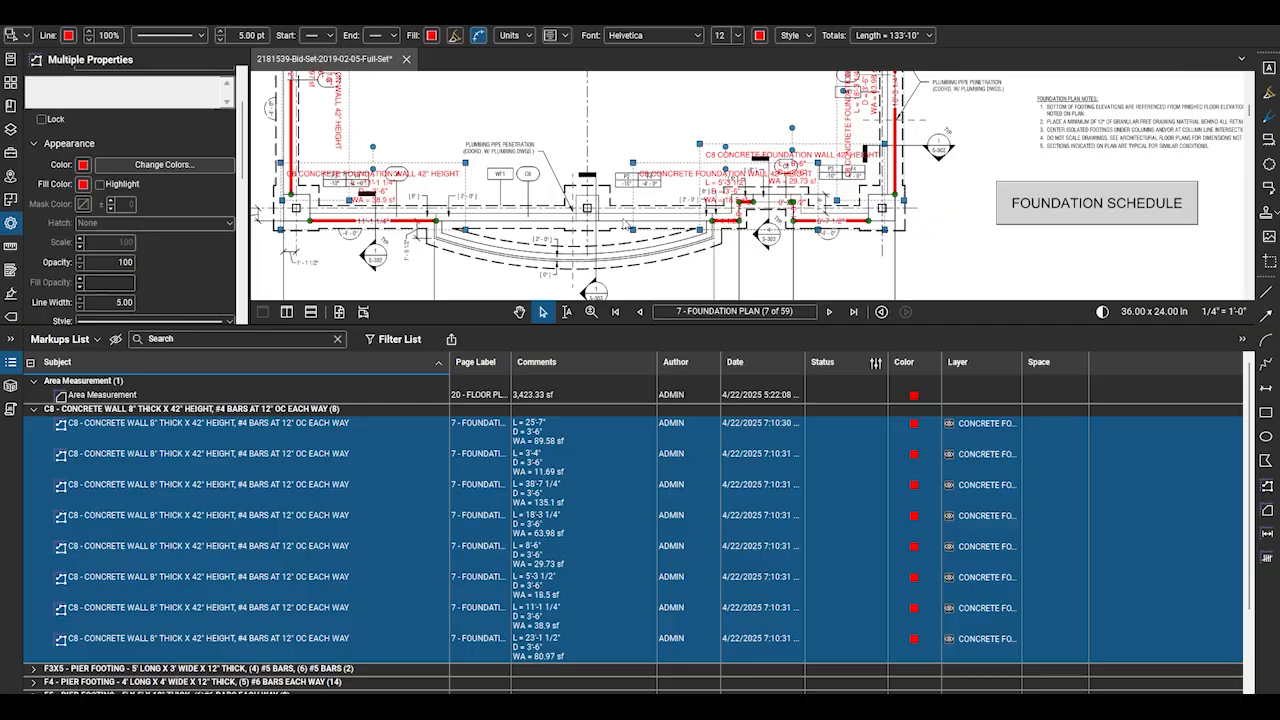
scroll(640, 252, down, 3)
click(779, 124)
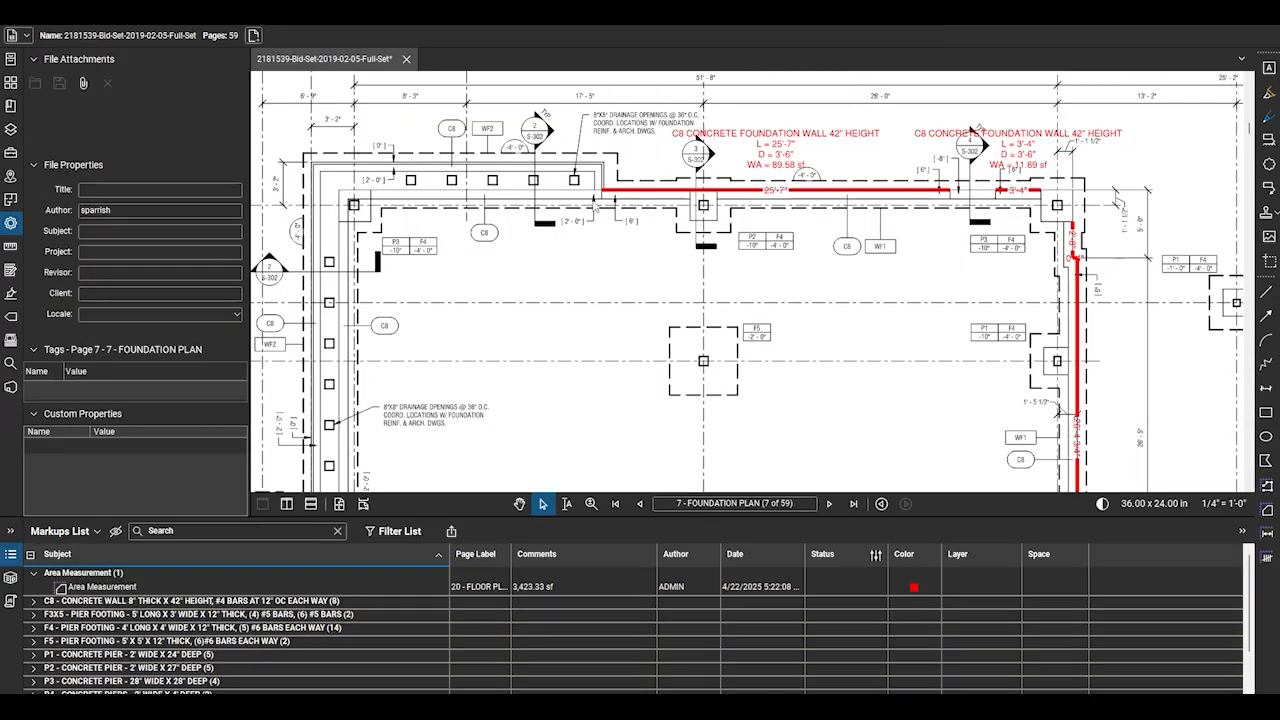
scroll(597, 202, up, 2)
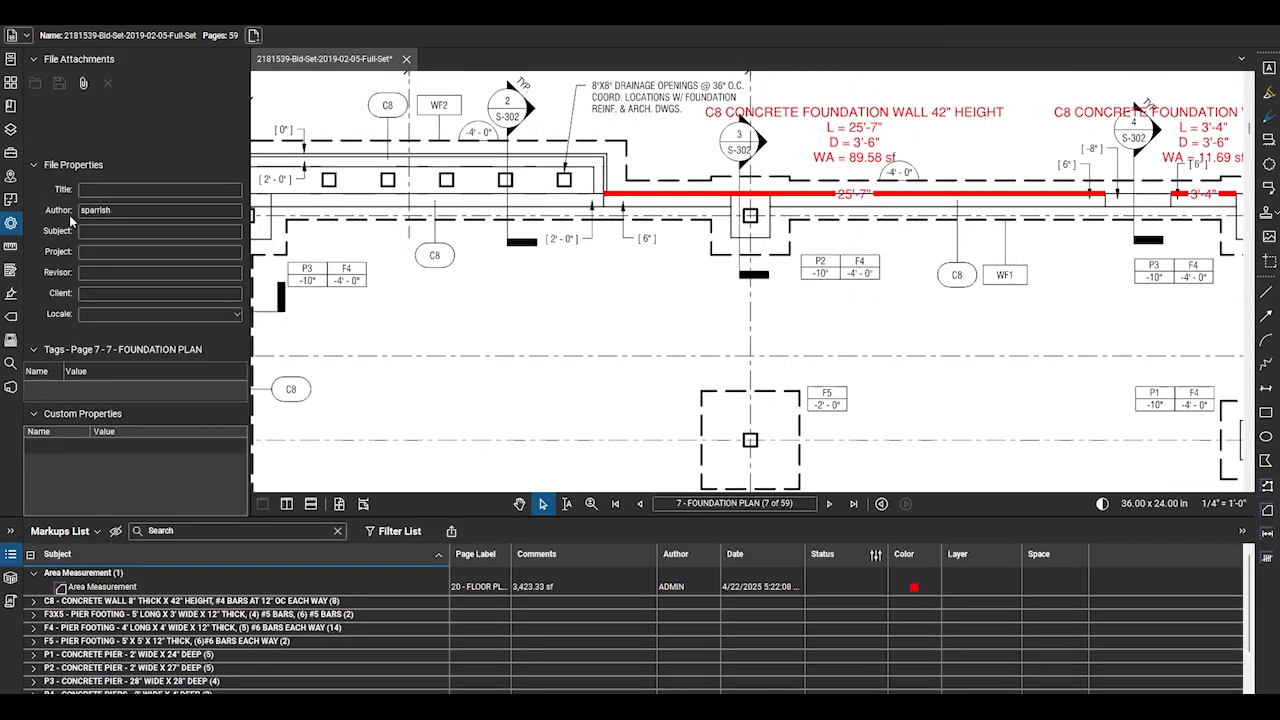
Start a Polylength measurement with the subject "C8 - CONCRETE WALL 8" THICK X 5' HEIGHT, #4 BARS AT 12" OC EACH WAY"
click(11, 246)
click(71, 89)
drag(180, 282, 4, 231)
text(C8 - CONCRETE WALL 8" THICK X 6)
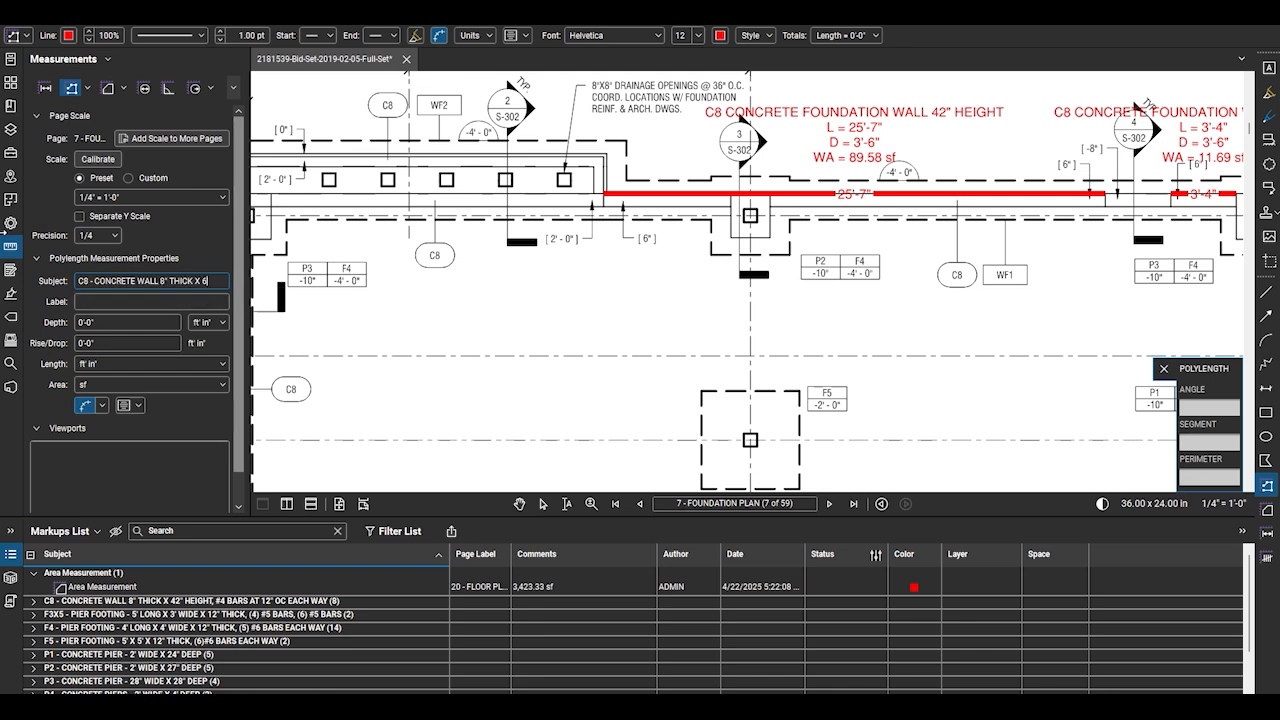
text(5' HEIGHT)
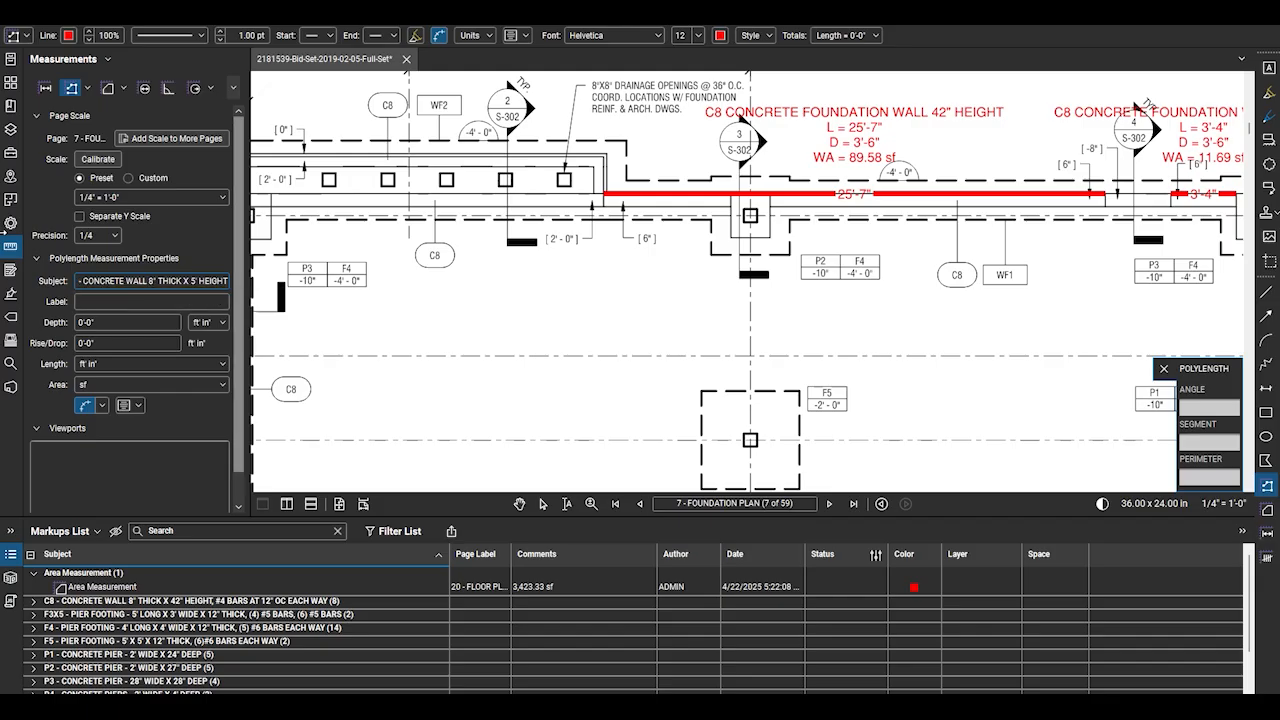
text(, #4 B)
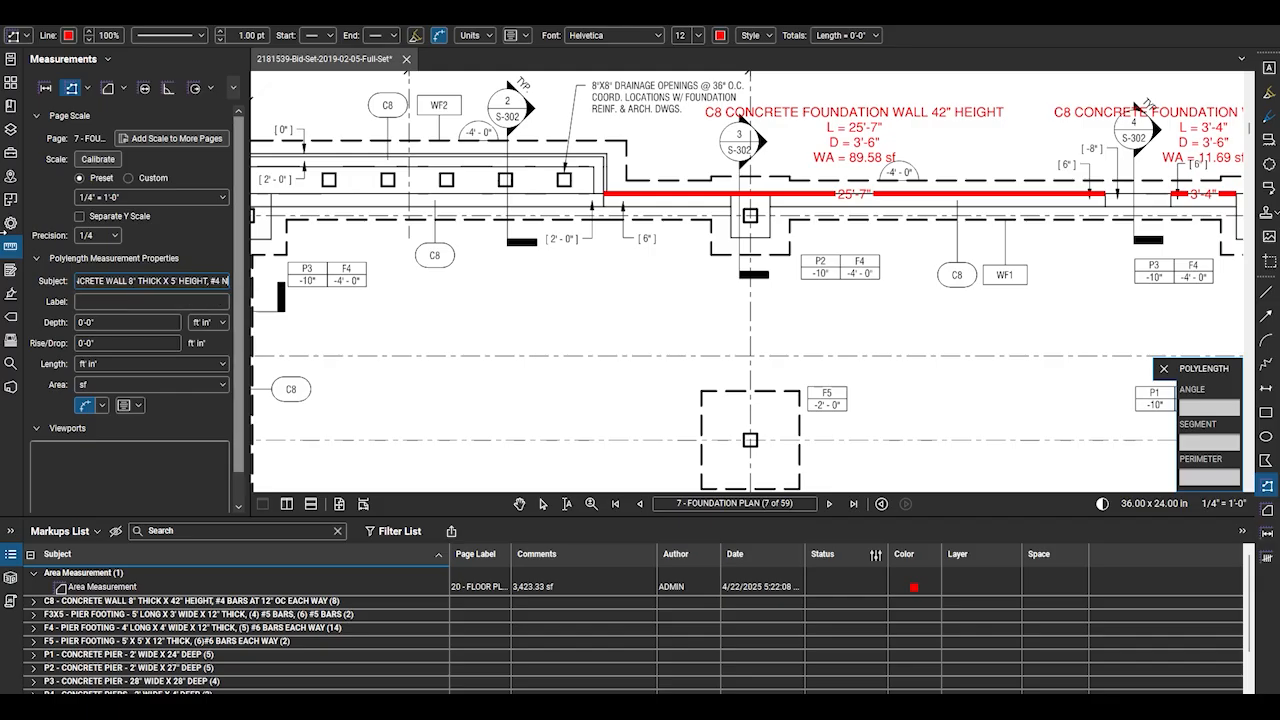
text(ARS AT 23)
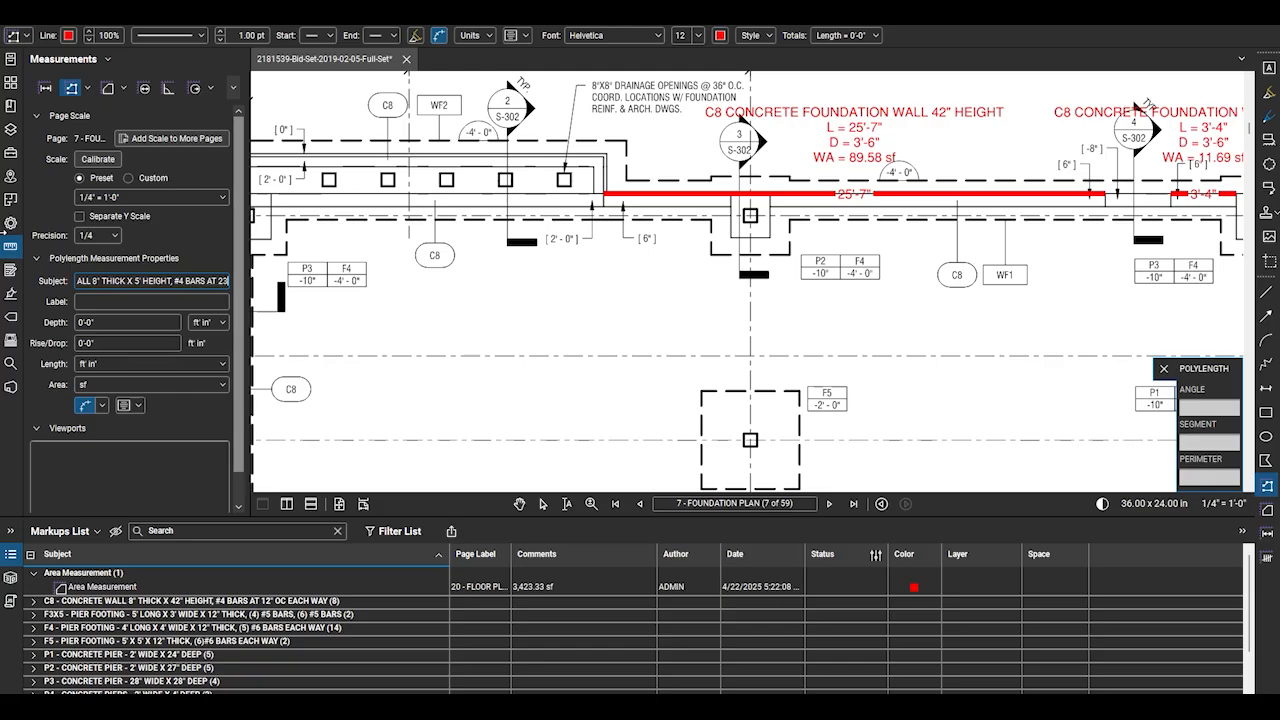
text(' OC EACH WAY)
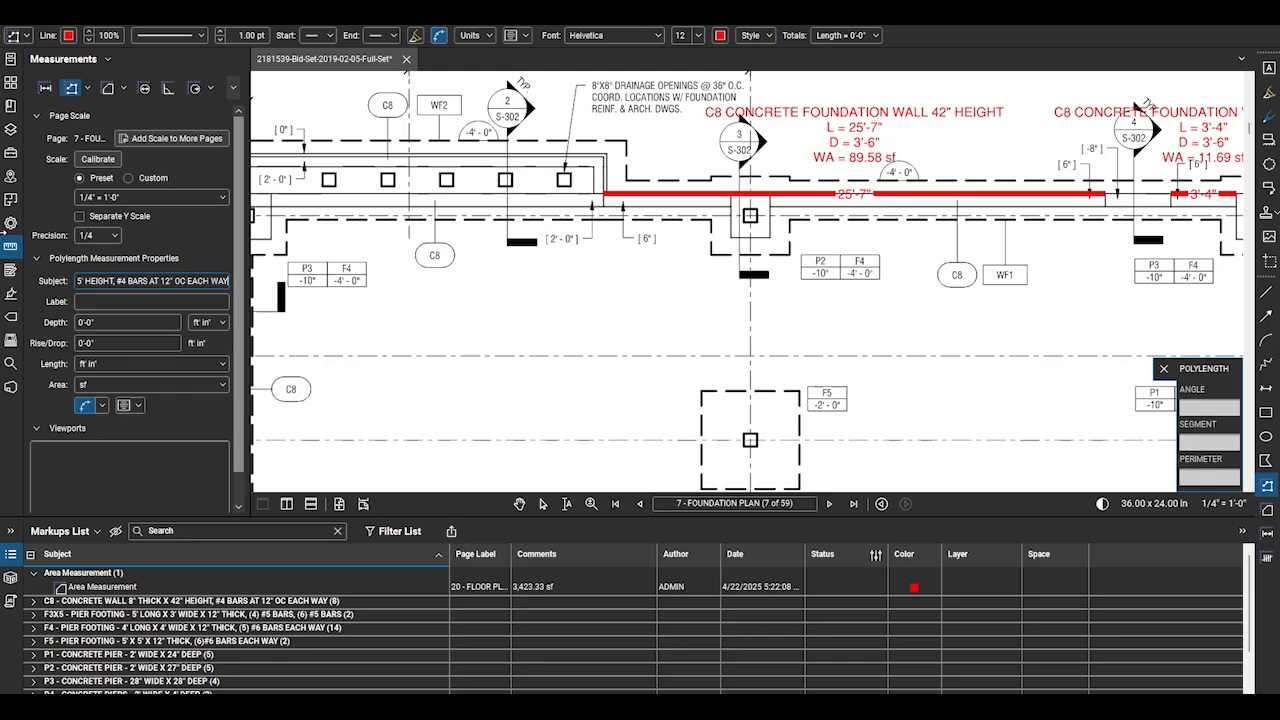
Label the polylength measurement "C8 CONCRETE FOUNDATION WALL 60" HEIGHT"
key(Tab)
text(C8)
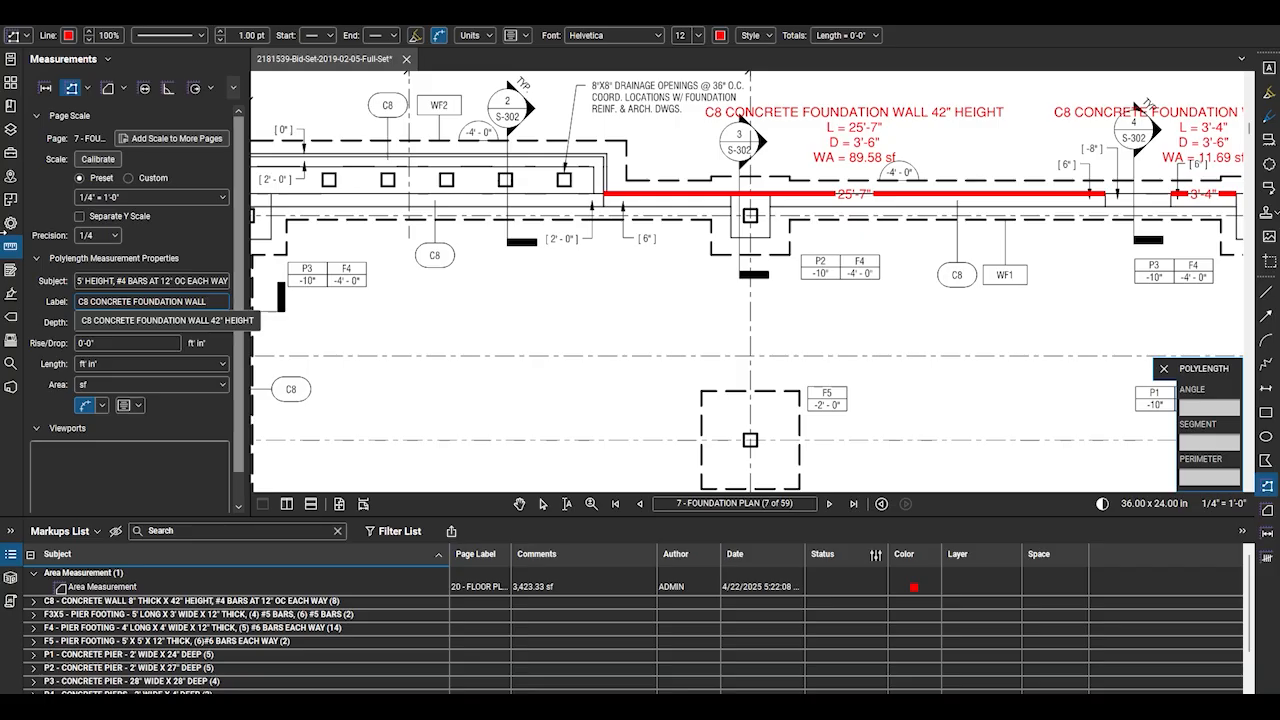
text(CONCRETE FOUNDATION WALL 60)
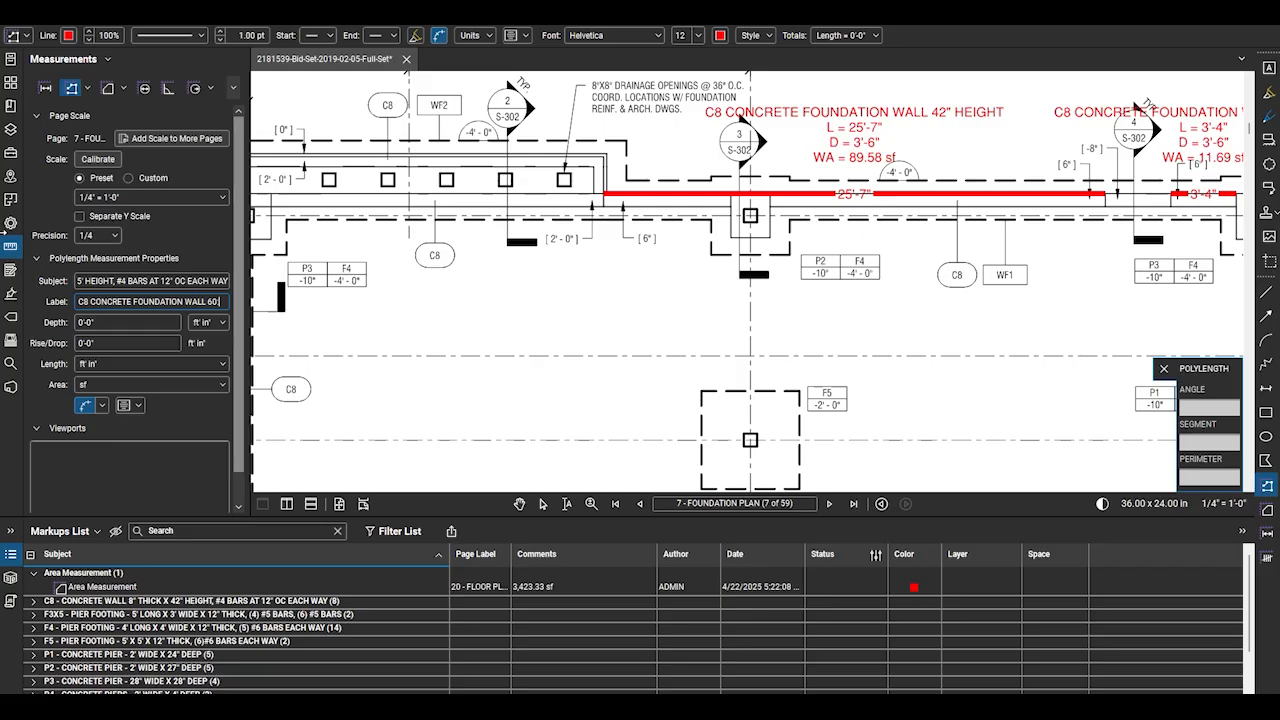
text(" HEIGHT)
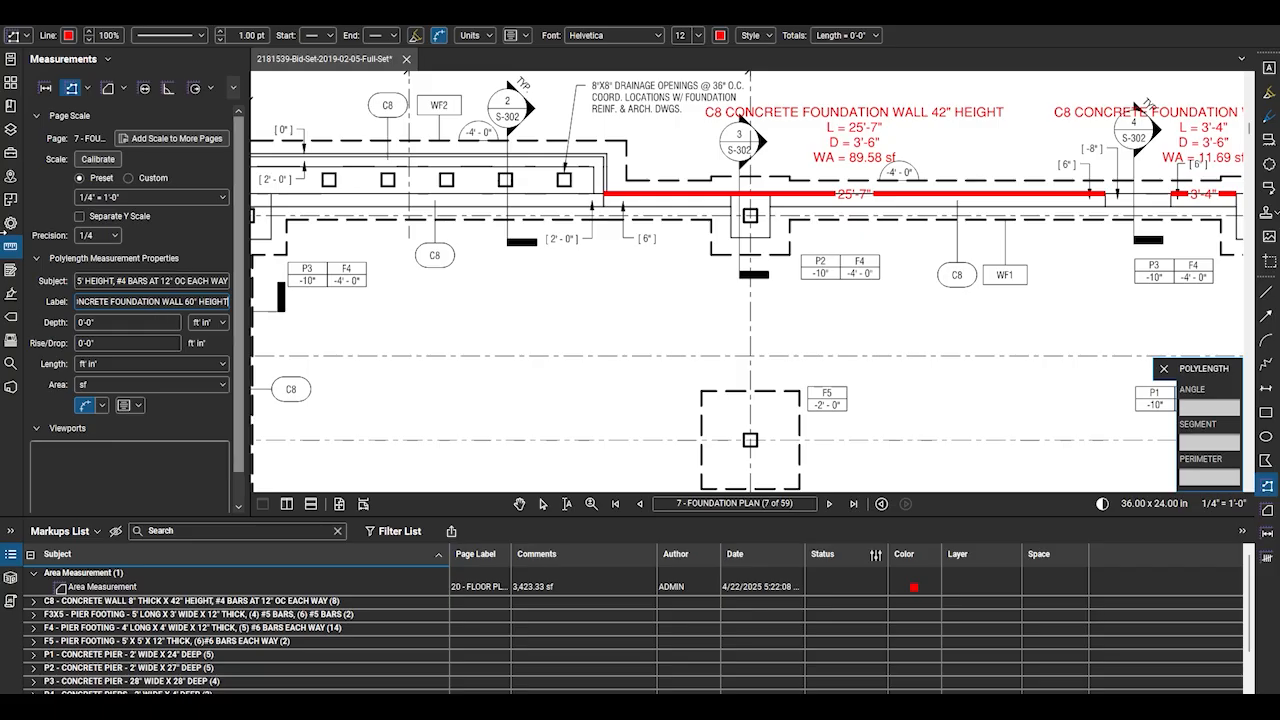
Set the measurement's depth to 5'-0" and add depth and wall area to its caption
click(88, 322)
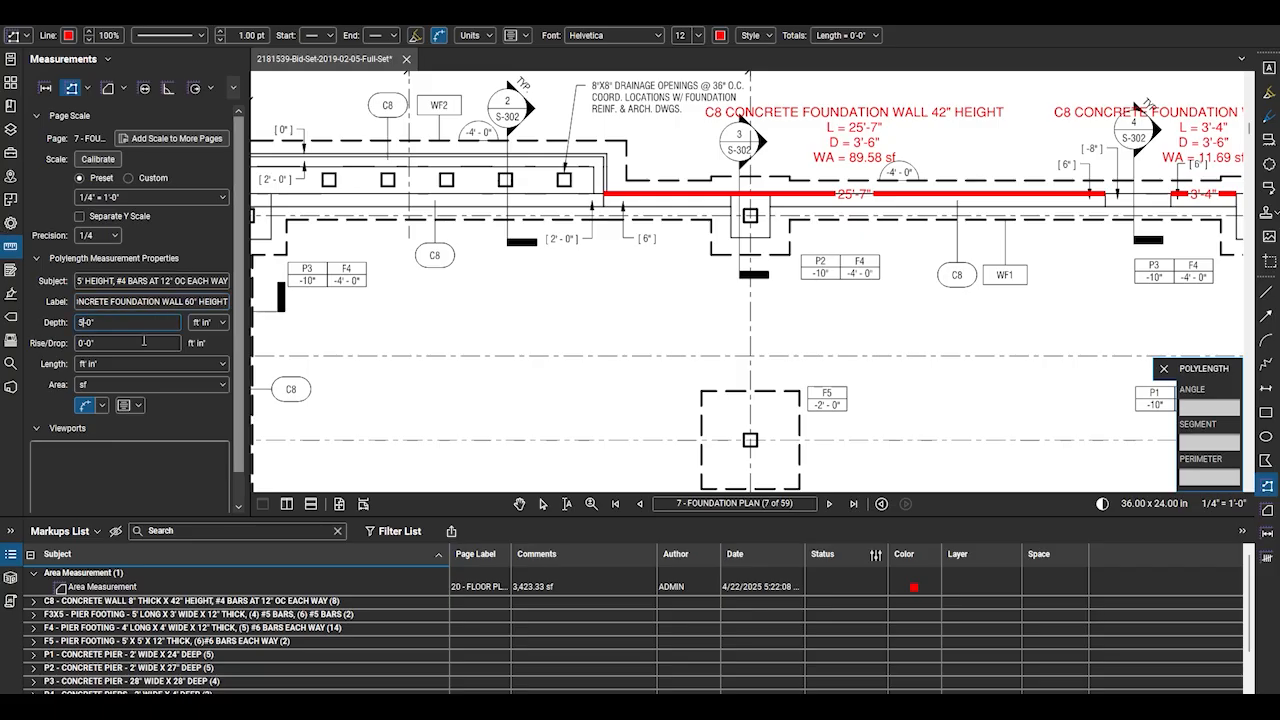
click(144, 343)
click(144, 365)
click(66, 383)
click(131, 405)
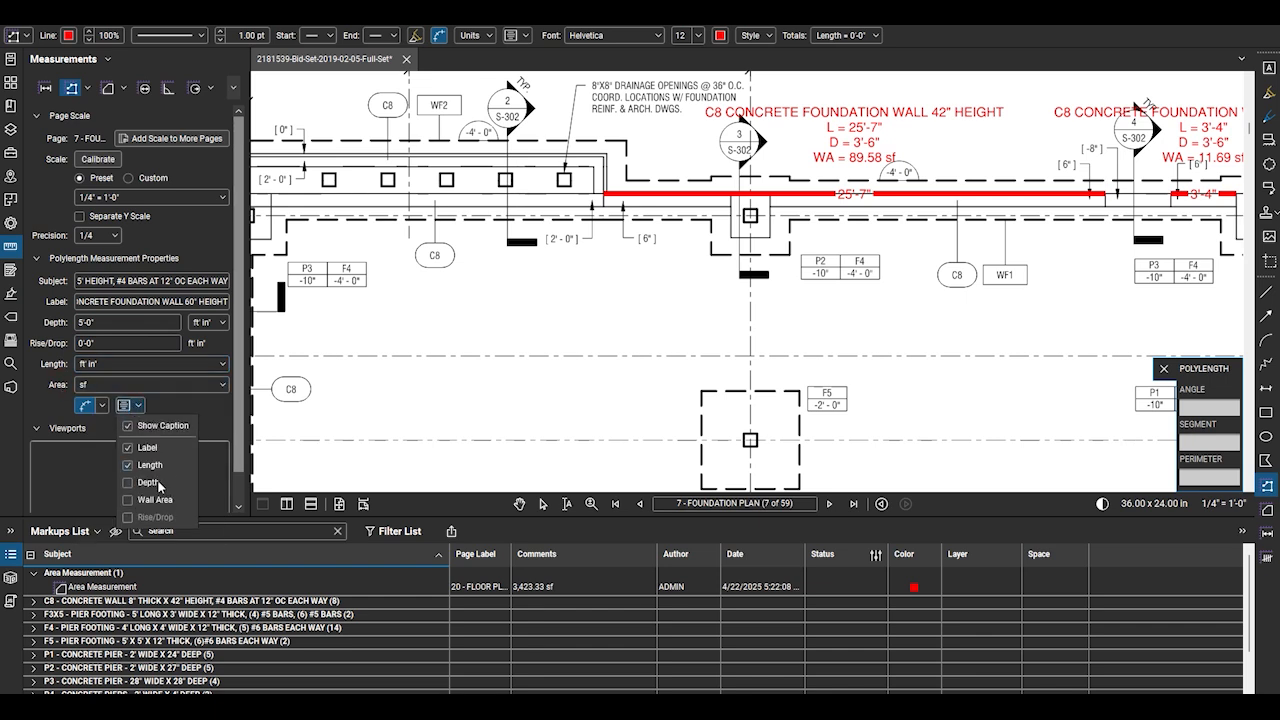
click(207, 413)
Set the polylength measurement's line and fill colours to orange and its line width to 5.00
click(11, 222)
click(80, 283)
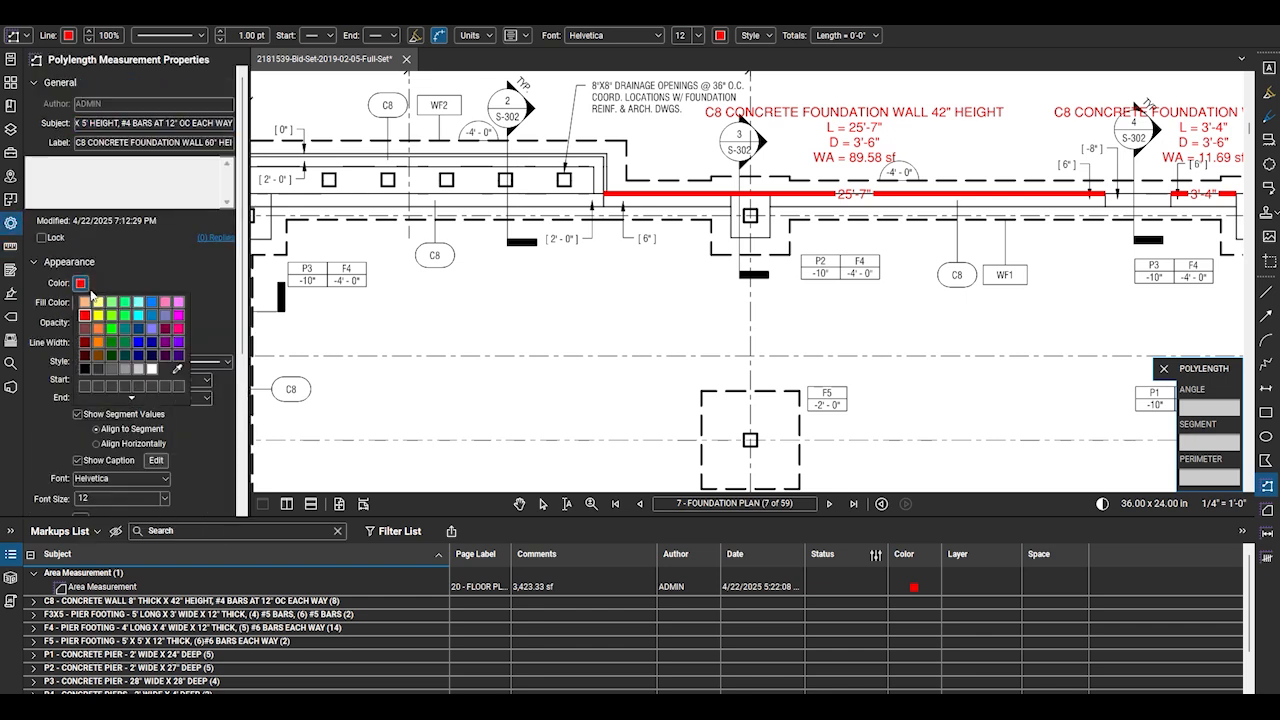
click(97, 328)
click(80, 302)
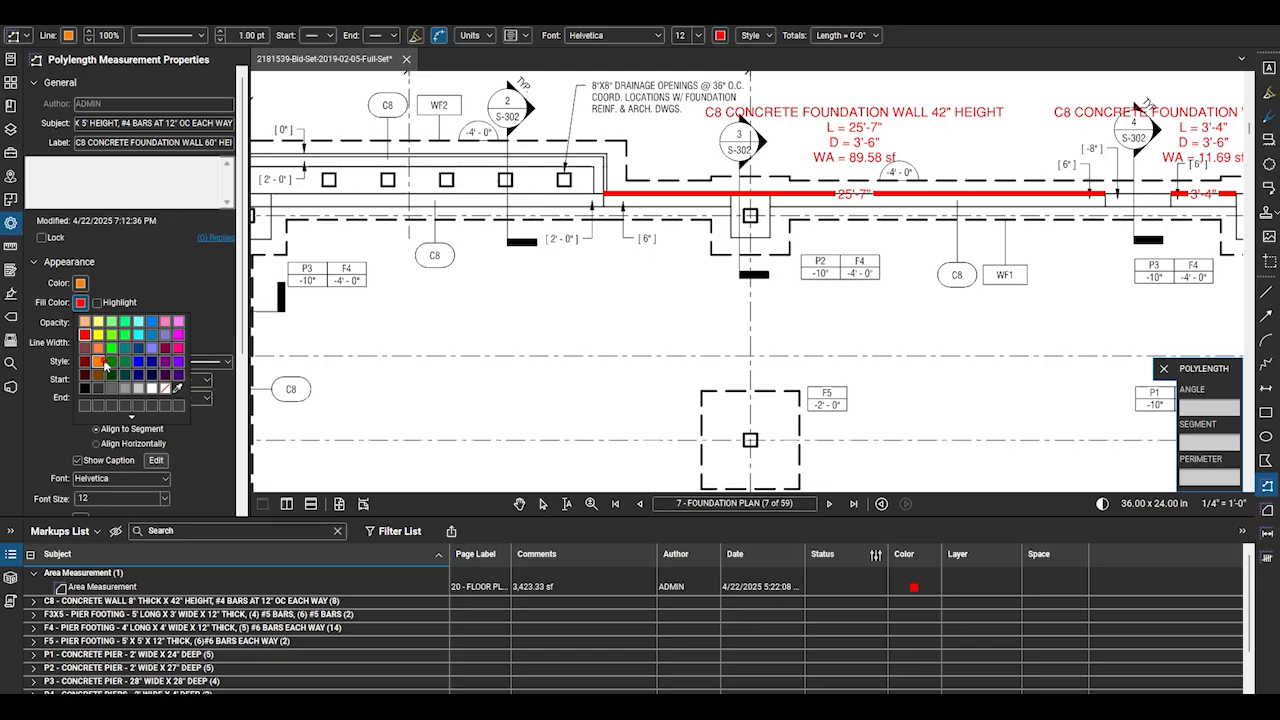
click(97, 346)
click(77, 340)
click(77, 340)
click(77, 340)
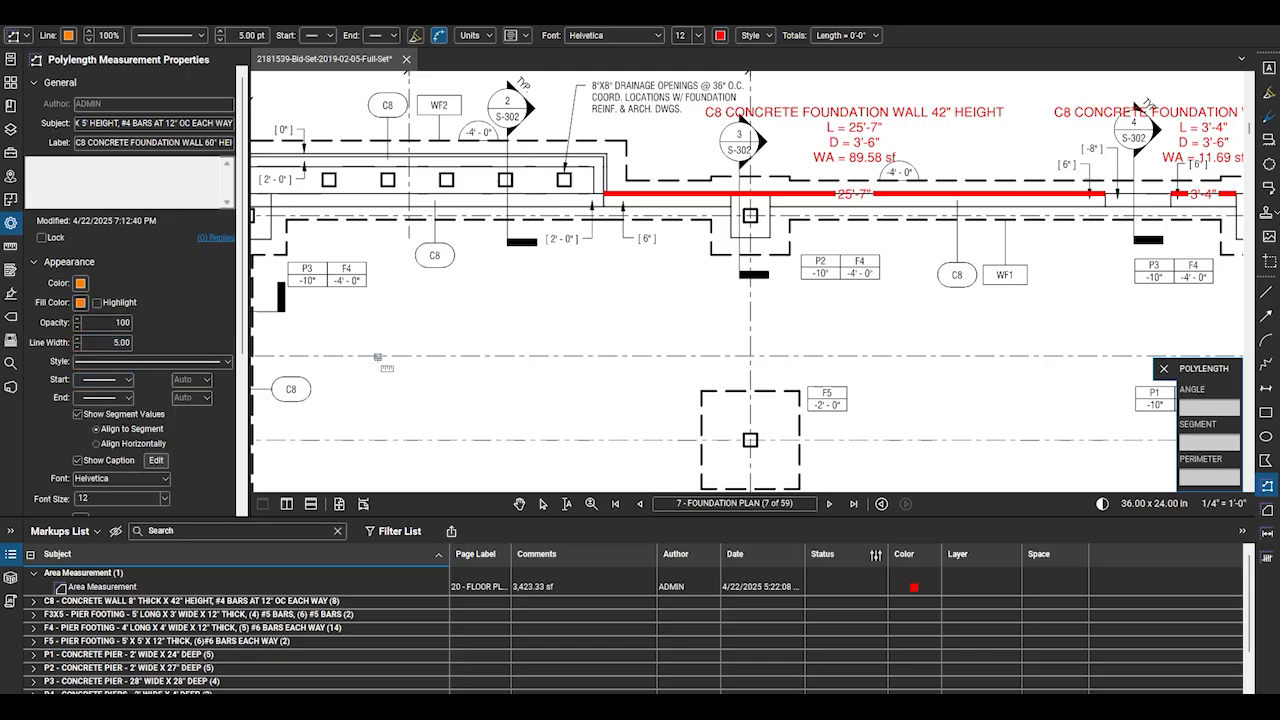
Measure the inner L-shaped 5' high C8 wall beside the drainage openings at the plan's upper-left corner, ending near grid D
scroll(548, 141, up, 3)
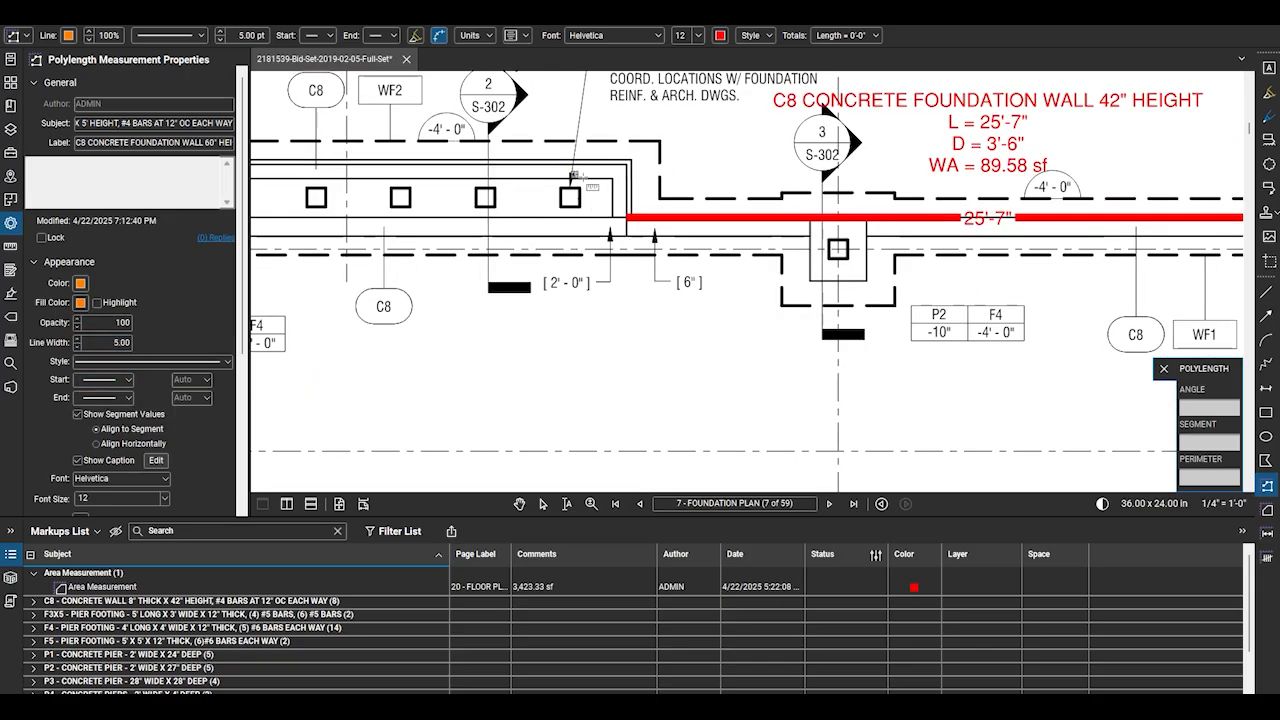
click(627, 215)
scroll(713, 173, down, 4)
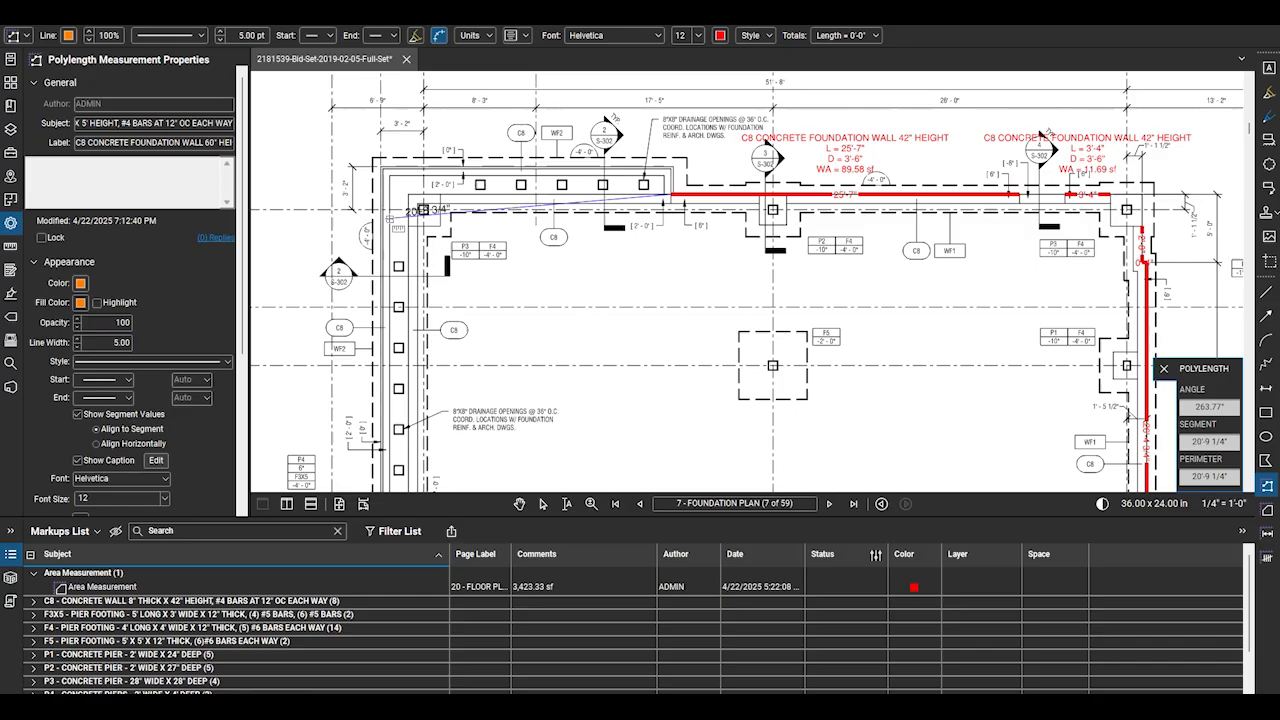
scroll(427, 212, up, 3)
click(401, 179)
scroll(408, 170, down, 5)
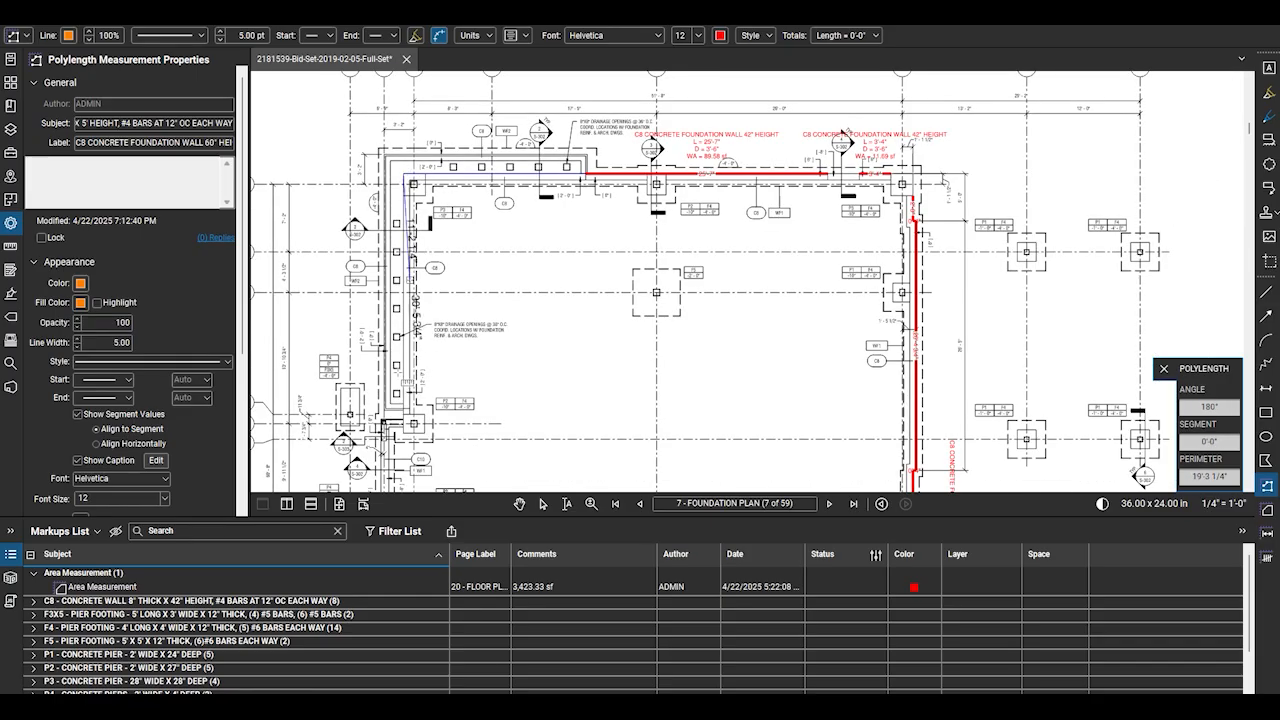
scroll(411, 401, up, 5)
scroll(406, 405, up, 2)
scroll(415, 400, down, 1)
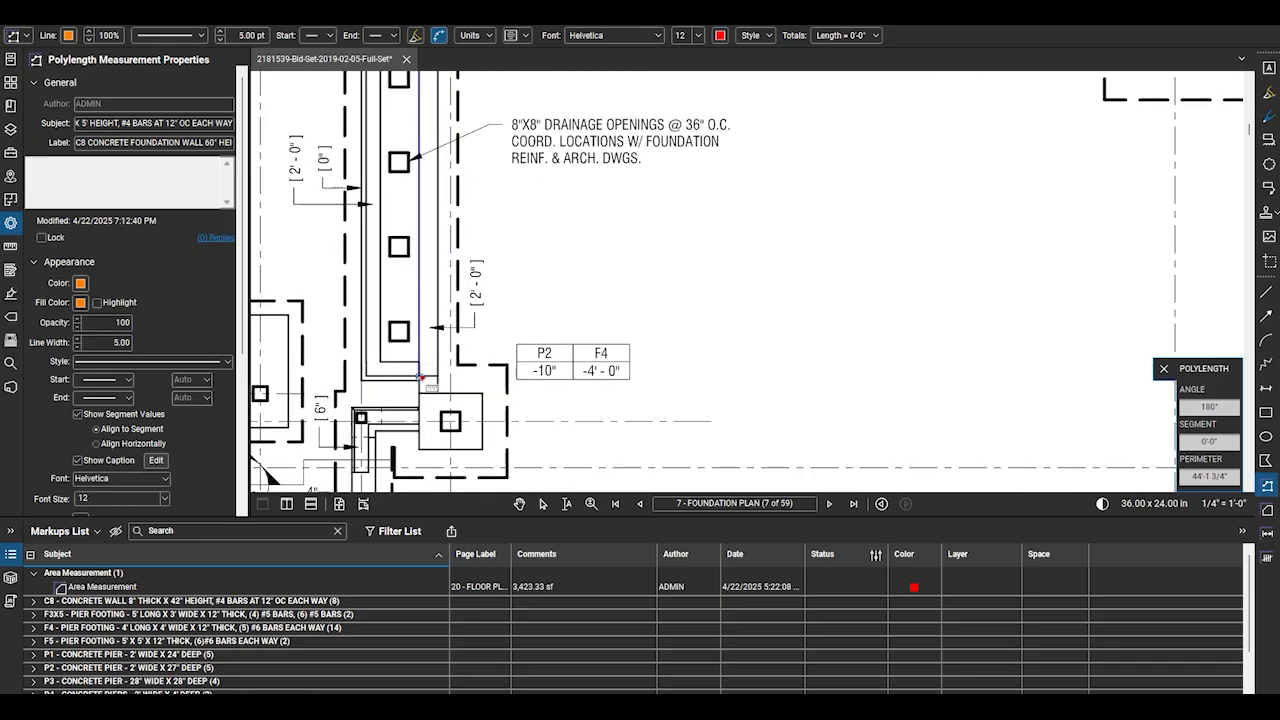
double_click(419, 371)
Measure the outer 5' high C8 wall around the drainage openings, including both short end returns to the inner wall
click(419, 376)
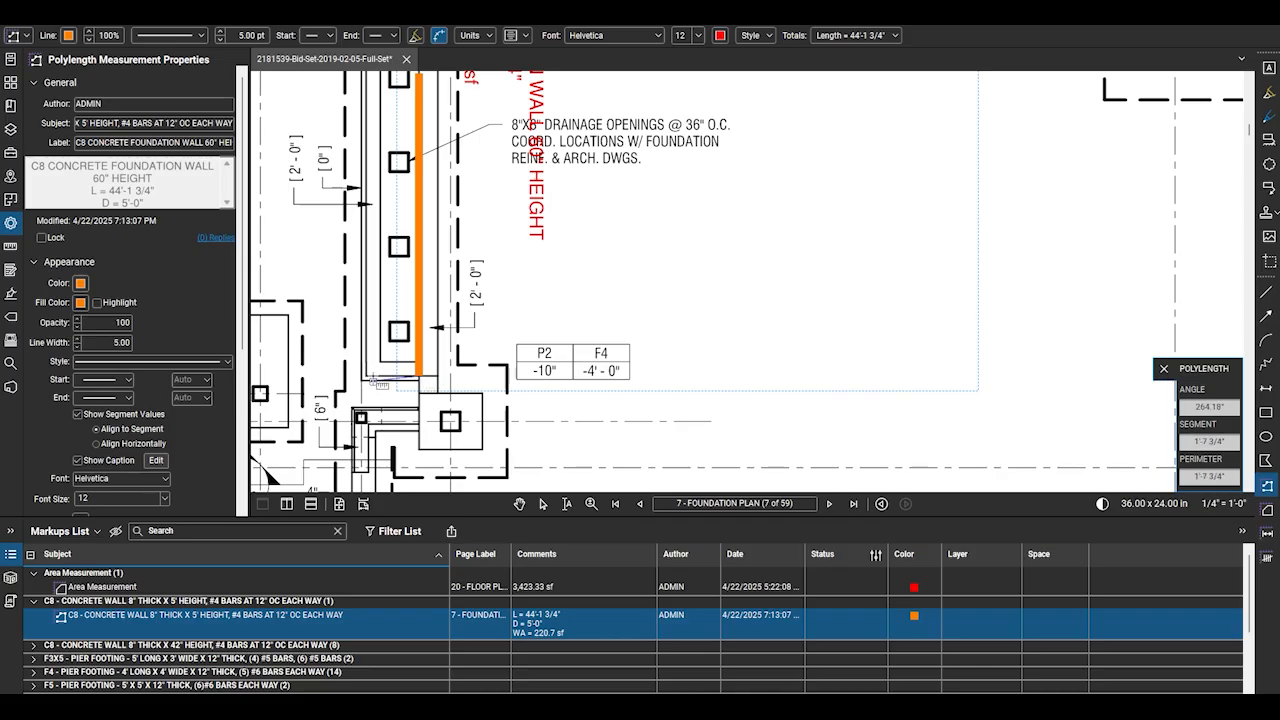
scroll(368, 378, up, 3)
scroll(390, 405, down, 5)
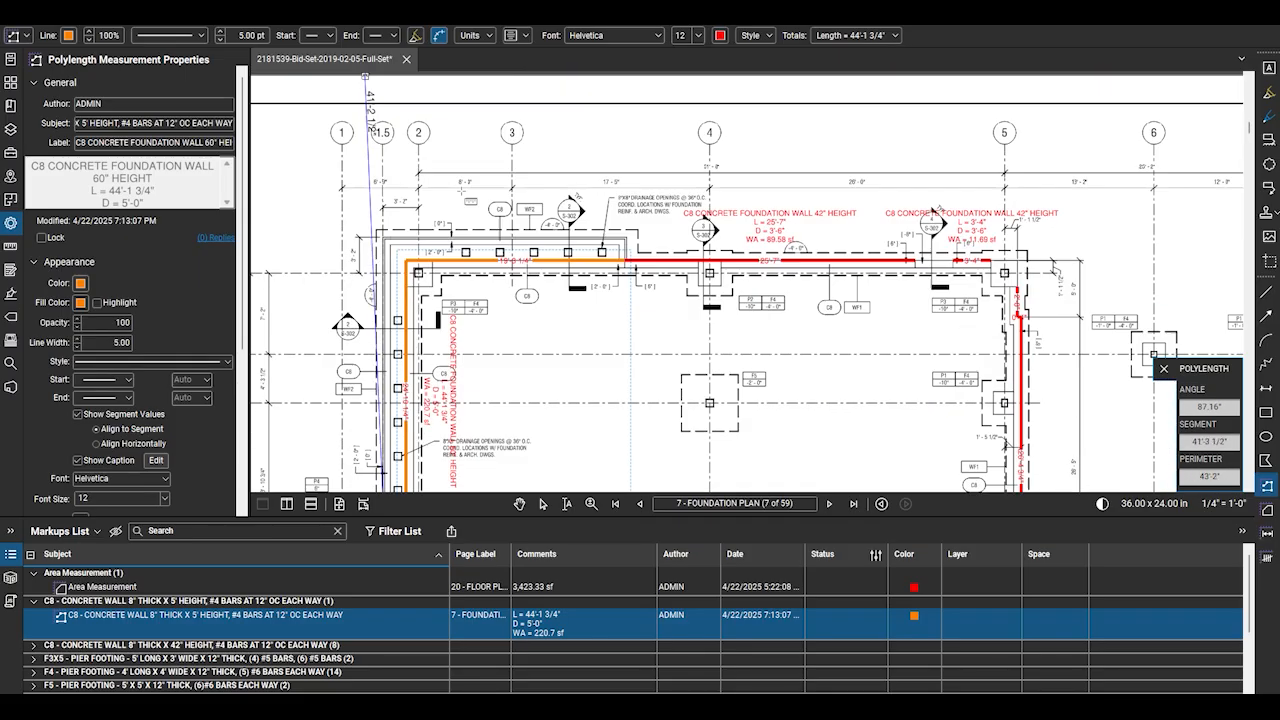
scroll(398, 277, up, 5)
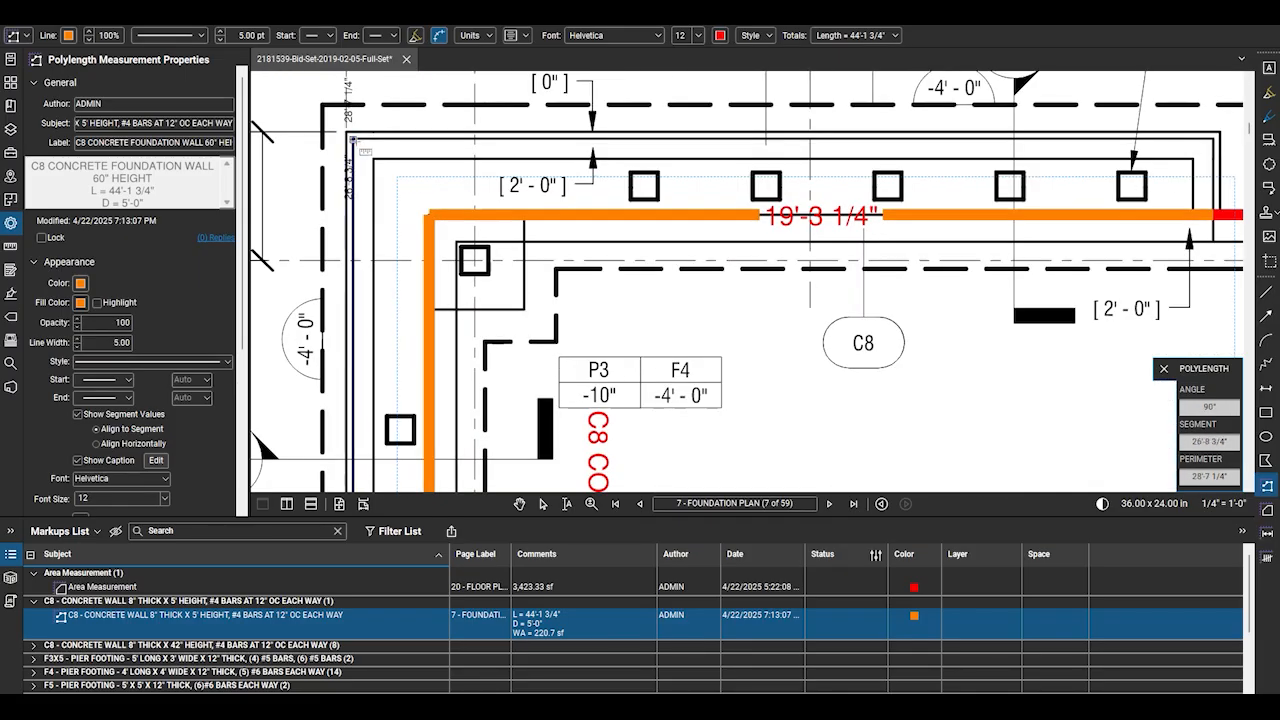
click(352, 138)
scroll(335, 175, down, 4)
scroll(650, 190, up, 4)
click(719, 160)
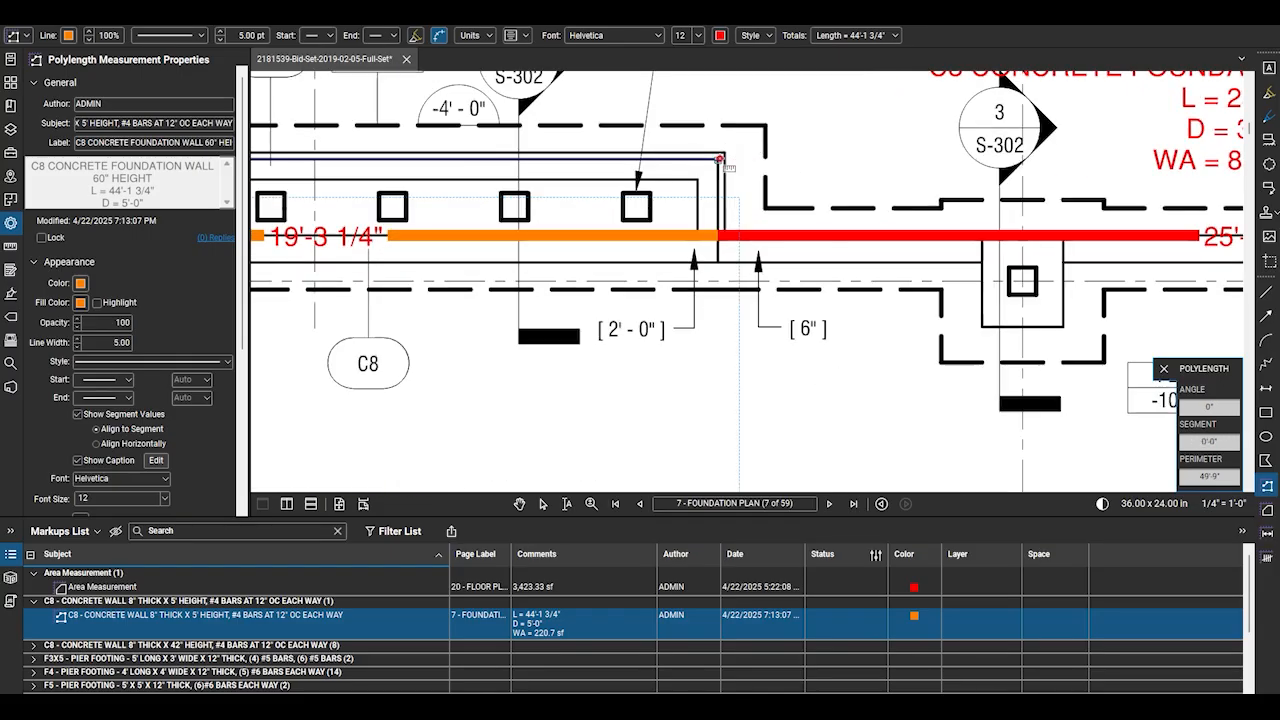
double_click(718, 240)
Measure the straight 5' high C8 wall behind the curved wall on the lower side of the foundation
scroll(716, 190, down, 5)
scroll(650, 407, down, 5)
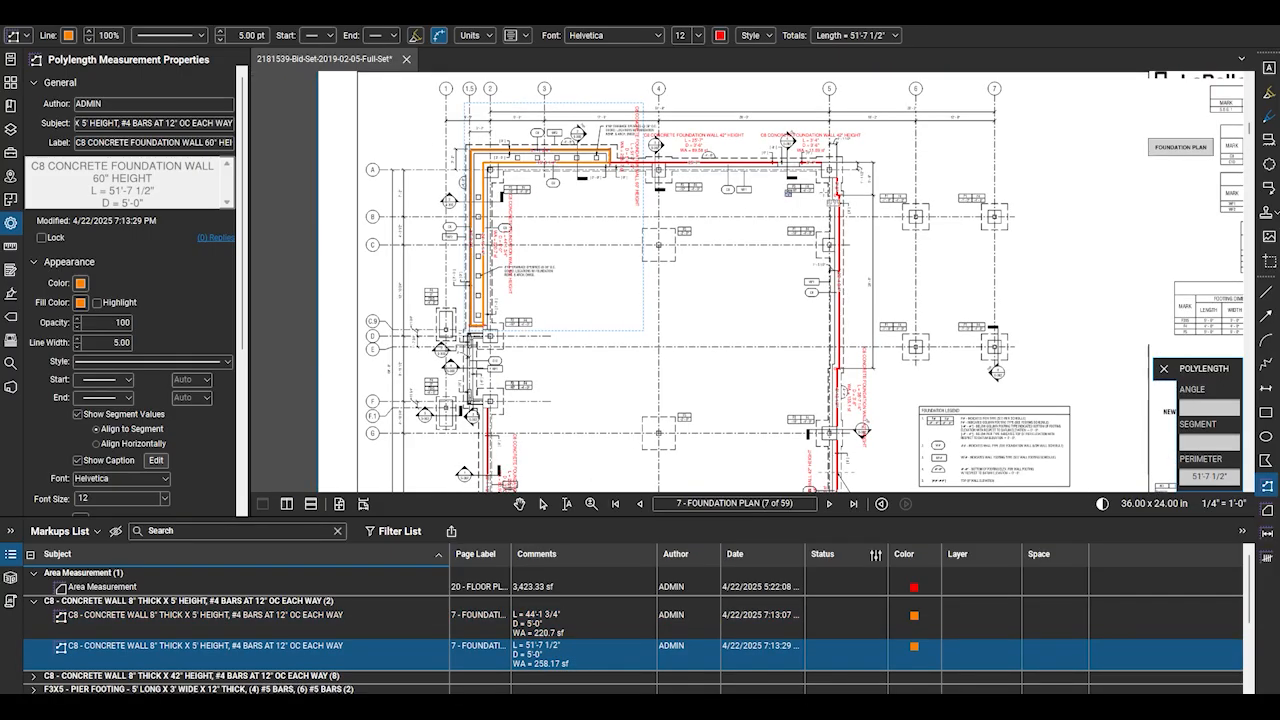
scroll(650, 407, up, 4)
scroll(650, 407, up, 3)
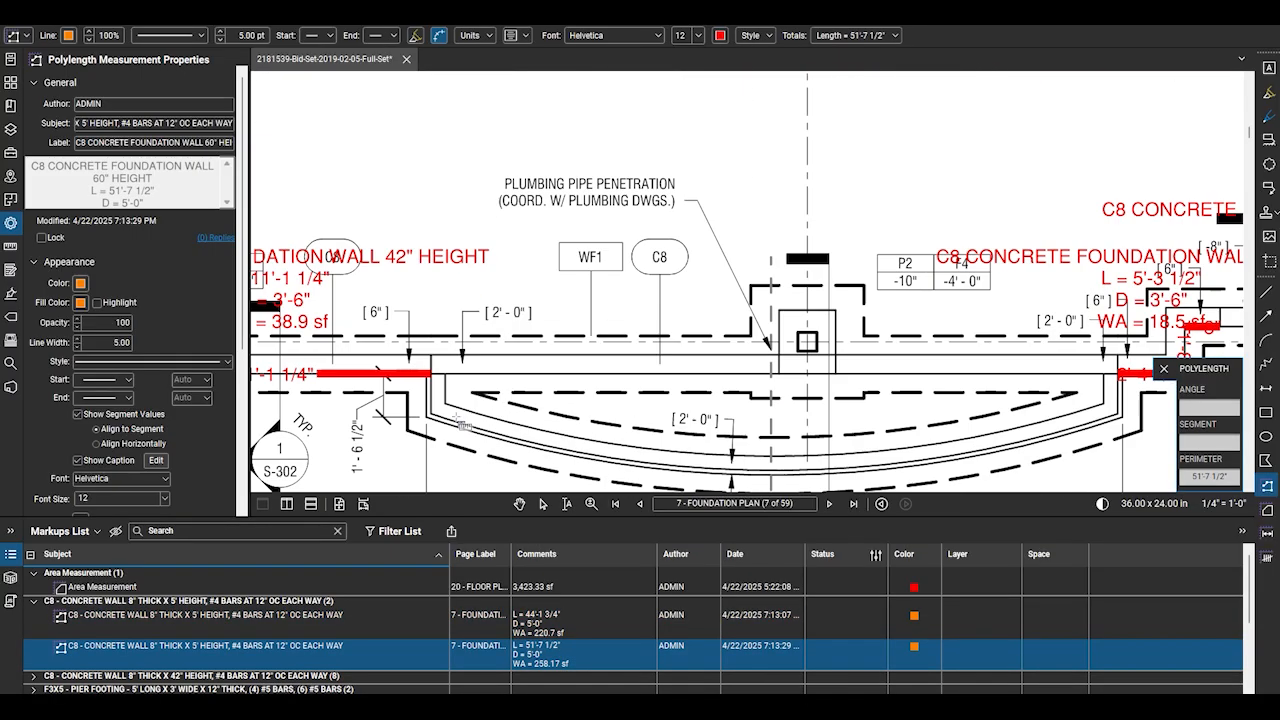
click(431, 357)
scroll(431, 357, down, 3)
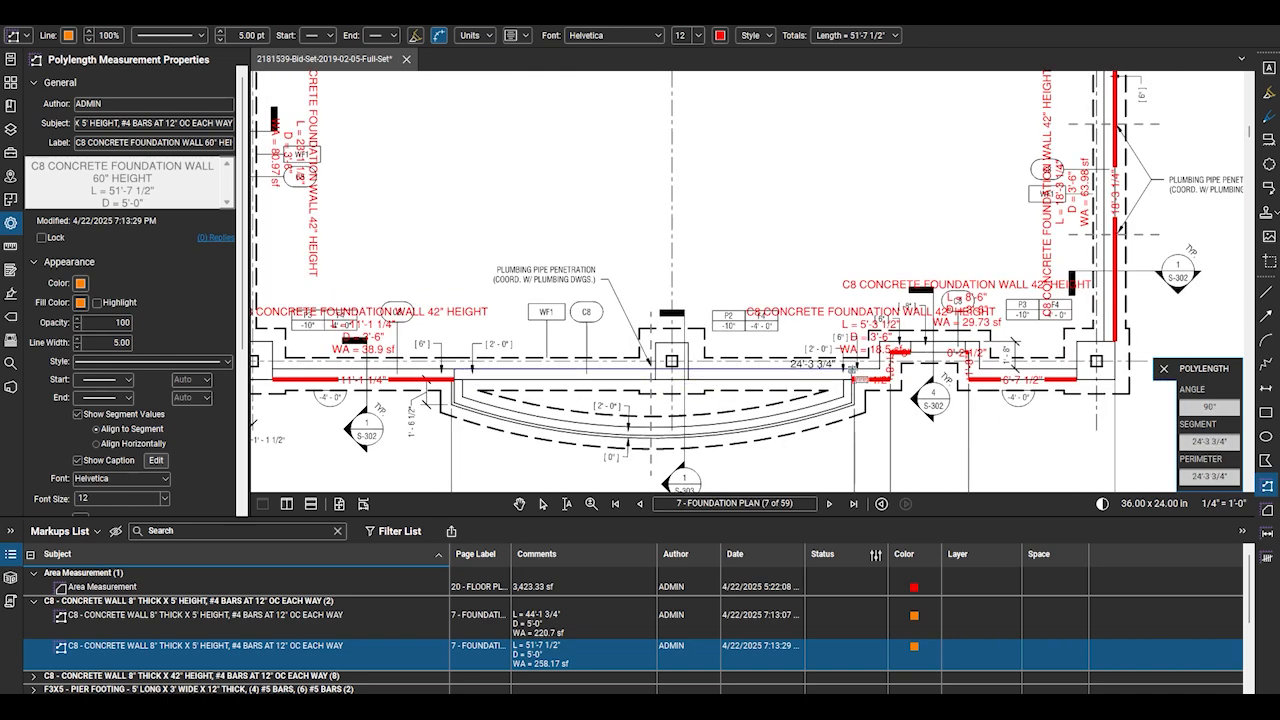
double_click(853, 370)
Trace the curved 5' high C8 wall on the lower side with a segmented polylength, including its short return at each end
scroll(548, 405, up, 3)
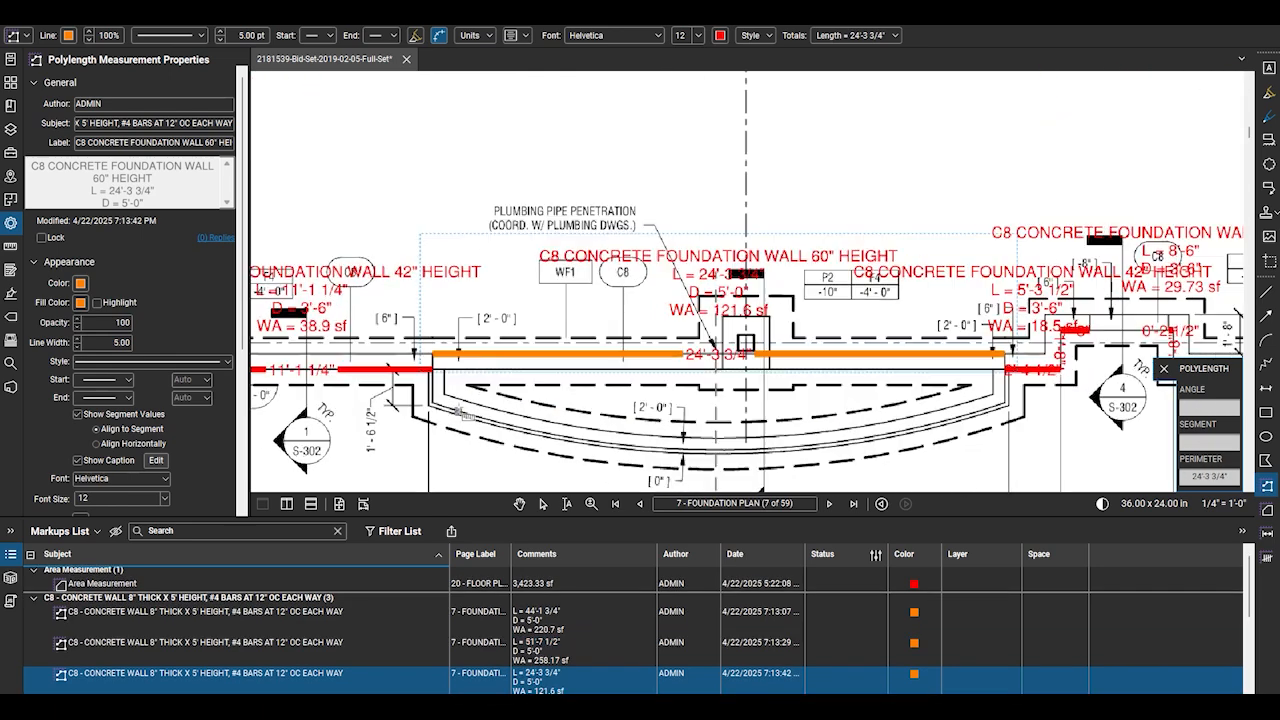
click(428, 363)
scroll(428, 404, up, 2)
click(428, 404)
scroll(340, 275, down, 2)
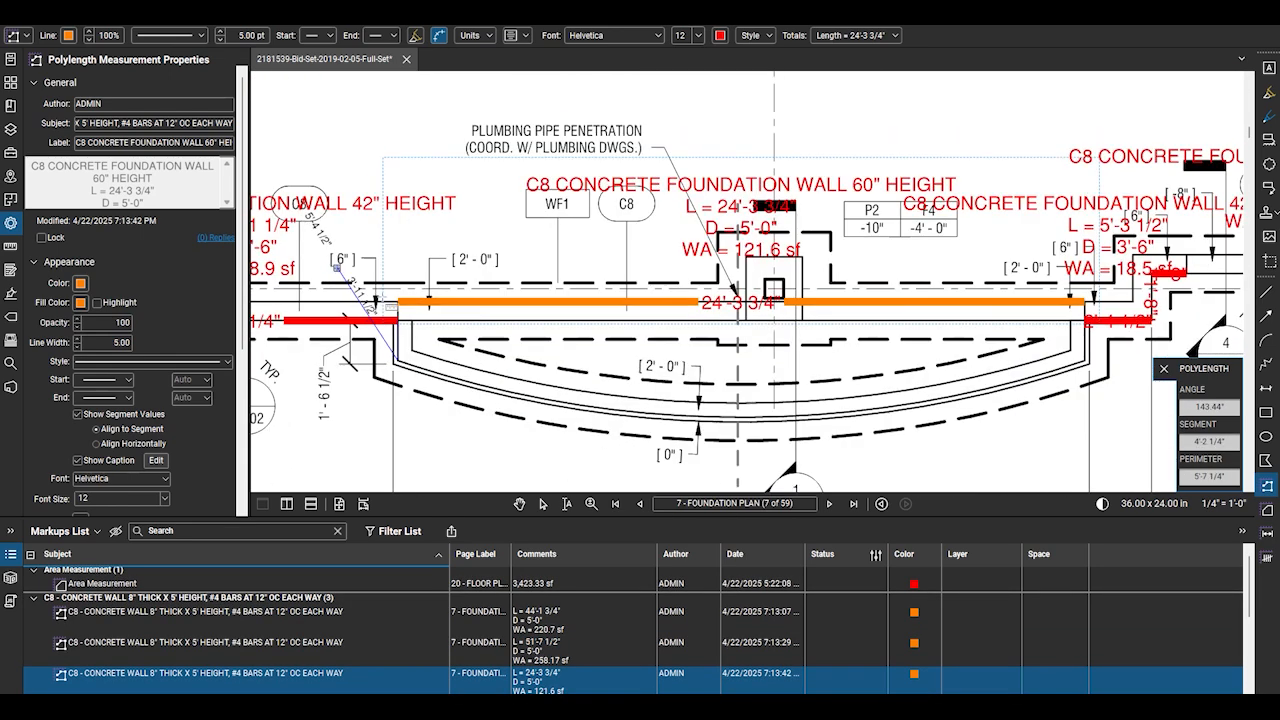
click(479, 385)
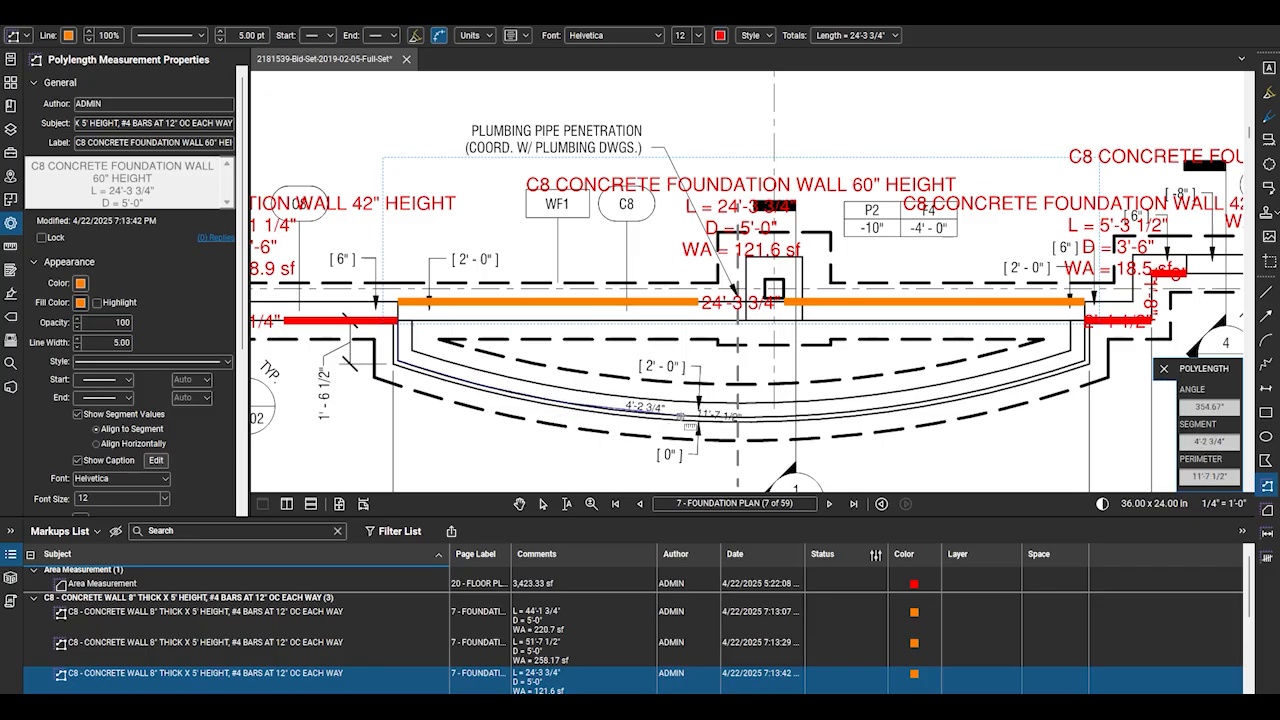
click(645, 413)
click(788, 418)
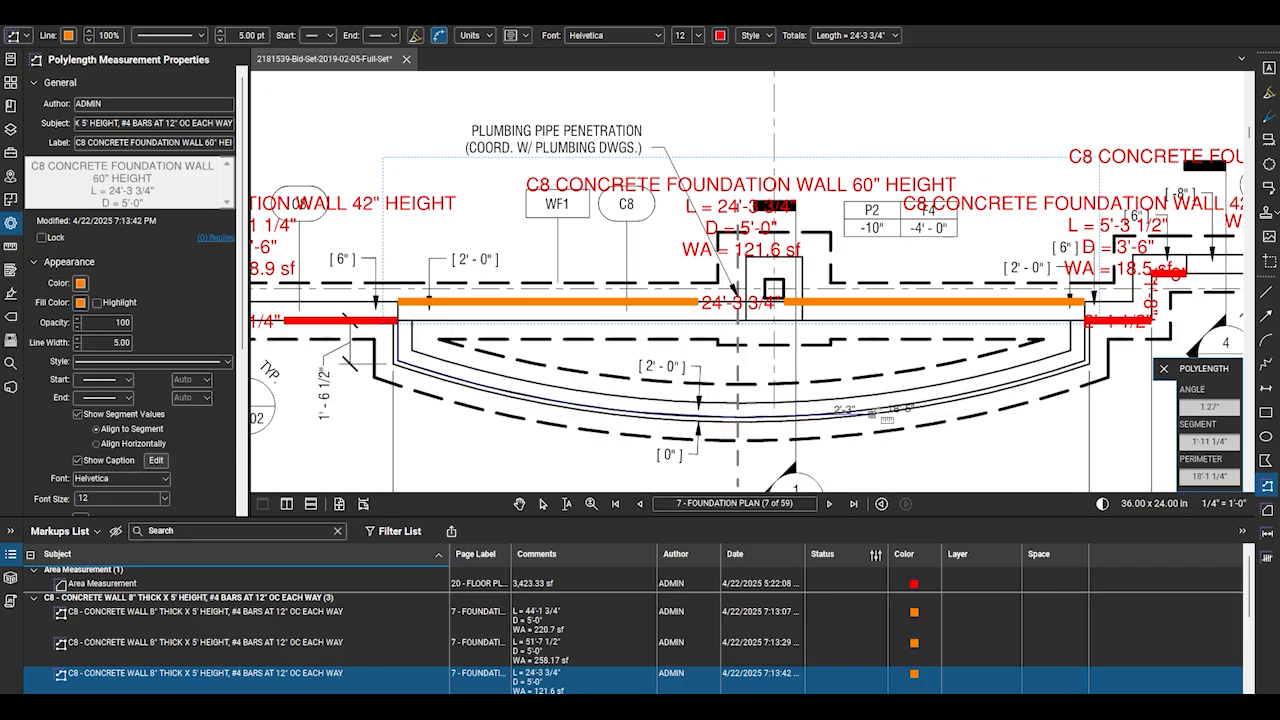
click(904, 407)
scroll(905, 406, down, 1)
scroll(975, 415, up, 3)
click(943, 373)
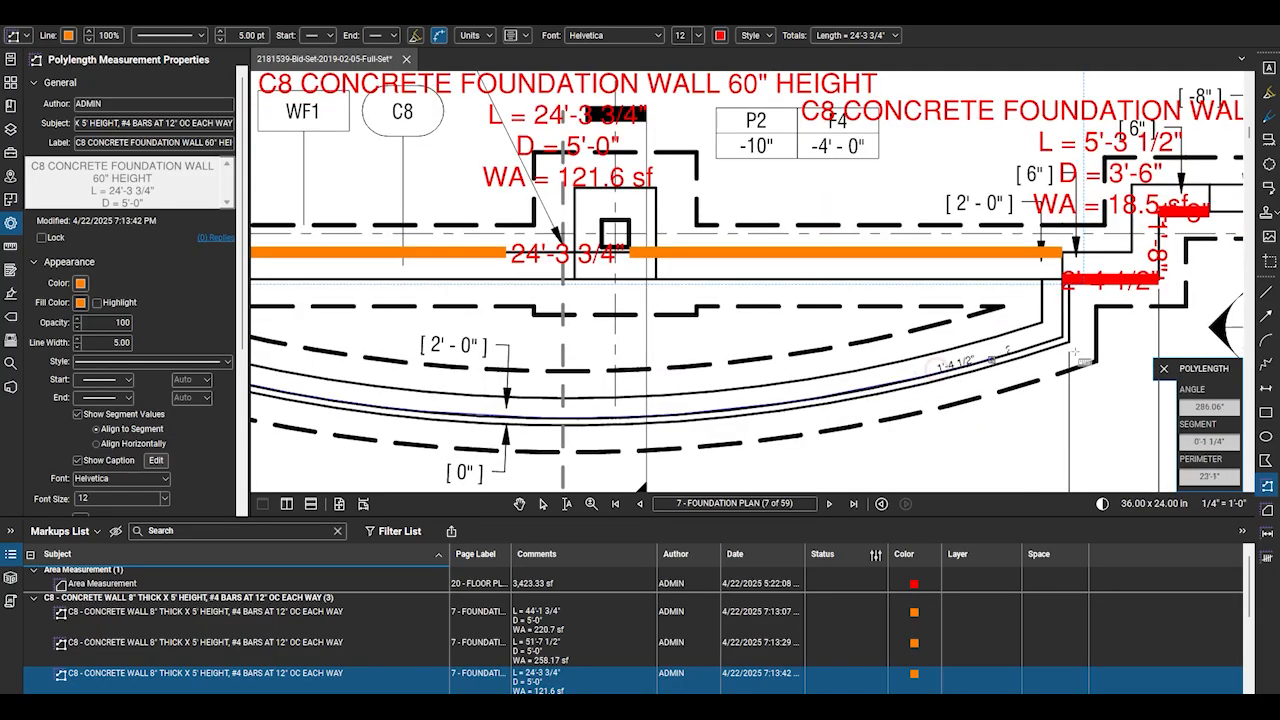
click(1064, 338)
double_click(1067, 286)
Start a new polylength measurement with the subject "C10 CONCRETE FOUNDATION WALL 10" THICK X 28" DEEP"
scroll(1067, 286, down, 5)
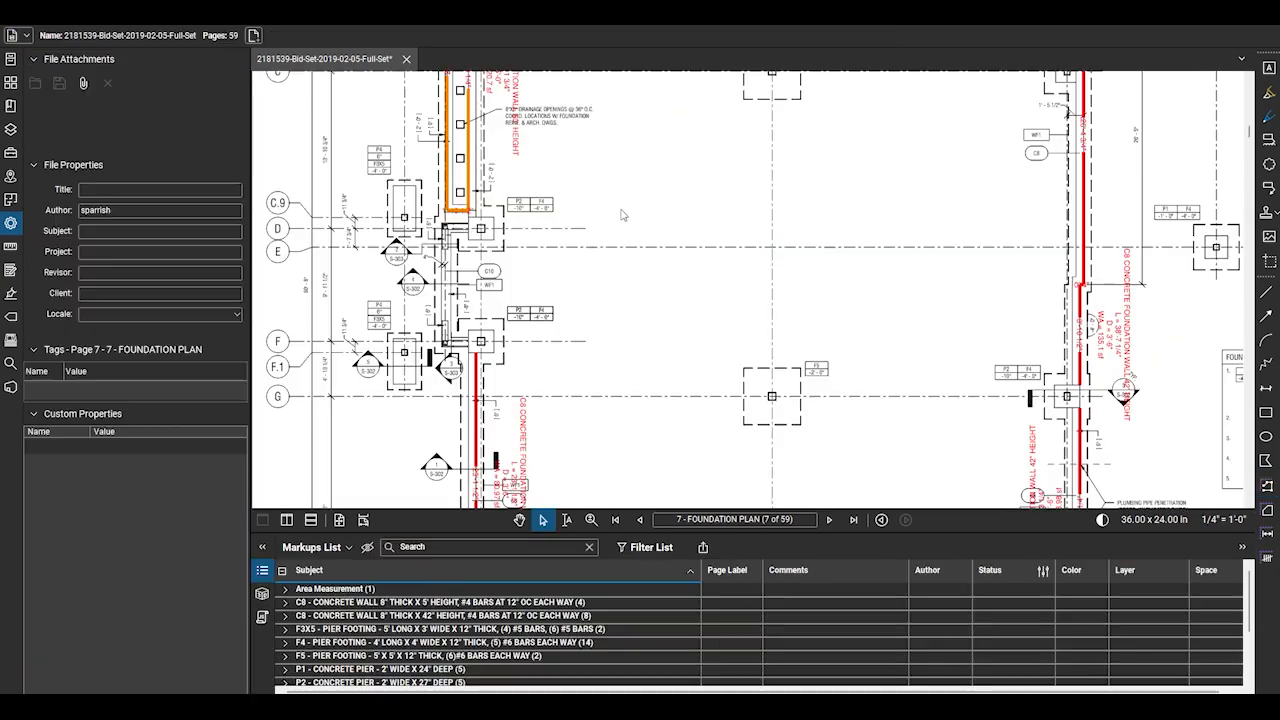
click(10, 246)
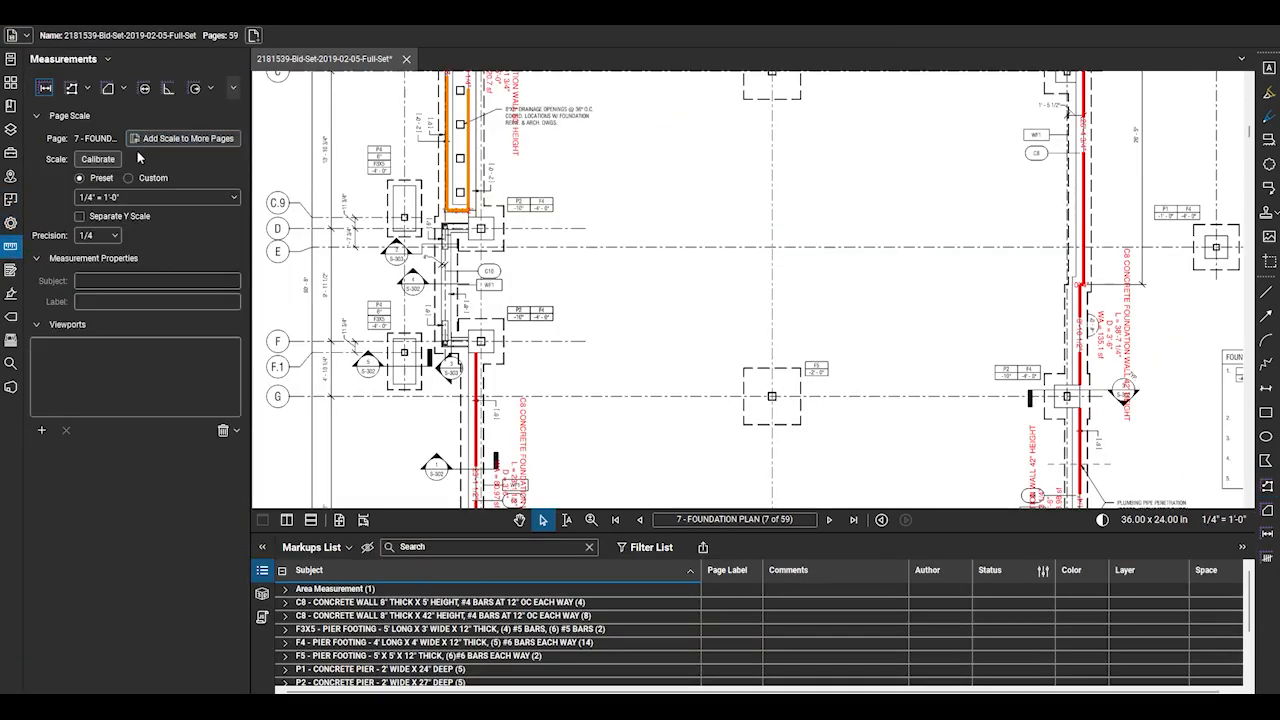
click(107, 88)
click(71, 88)
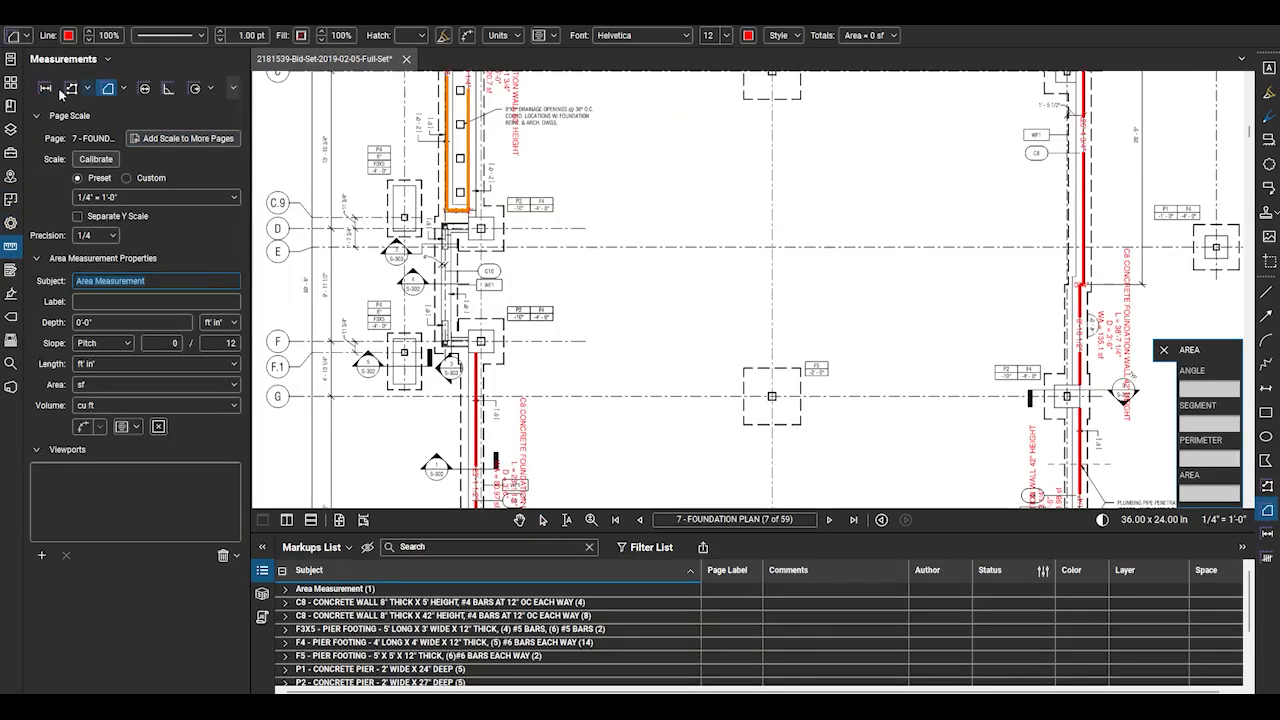
triple_click(188, 284)
text(C10)
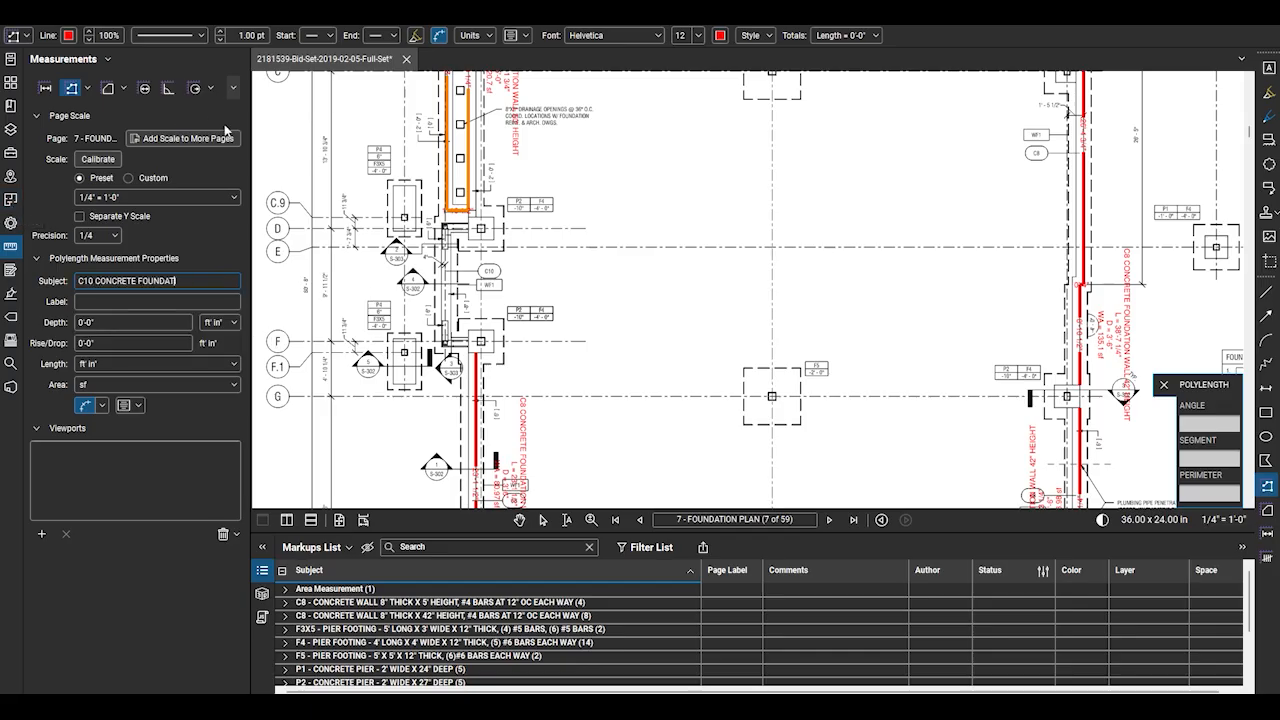
text(CONCRETE FOUNDATION WALL 10' THICK X)
scroll(425, 298, up, 1)
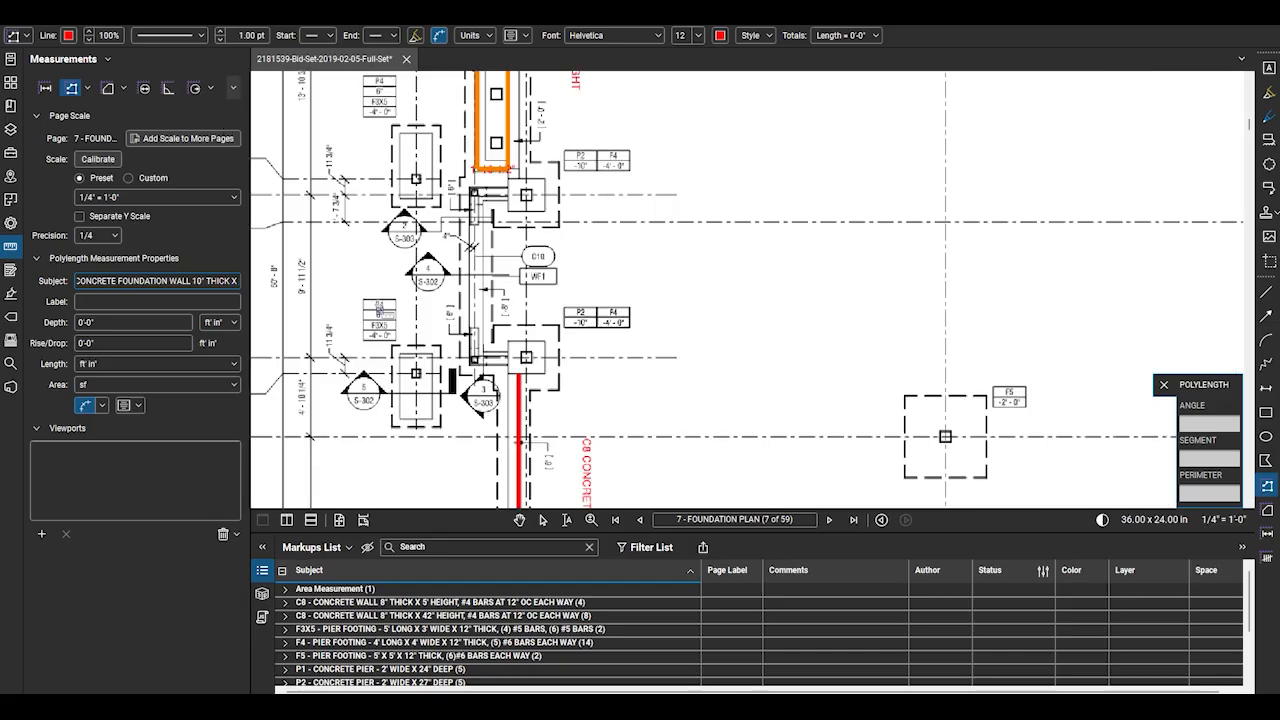
scroll(425, 298, up, 1)
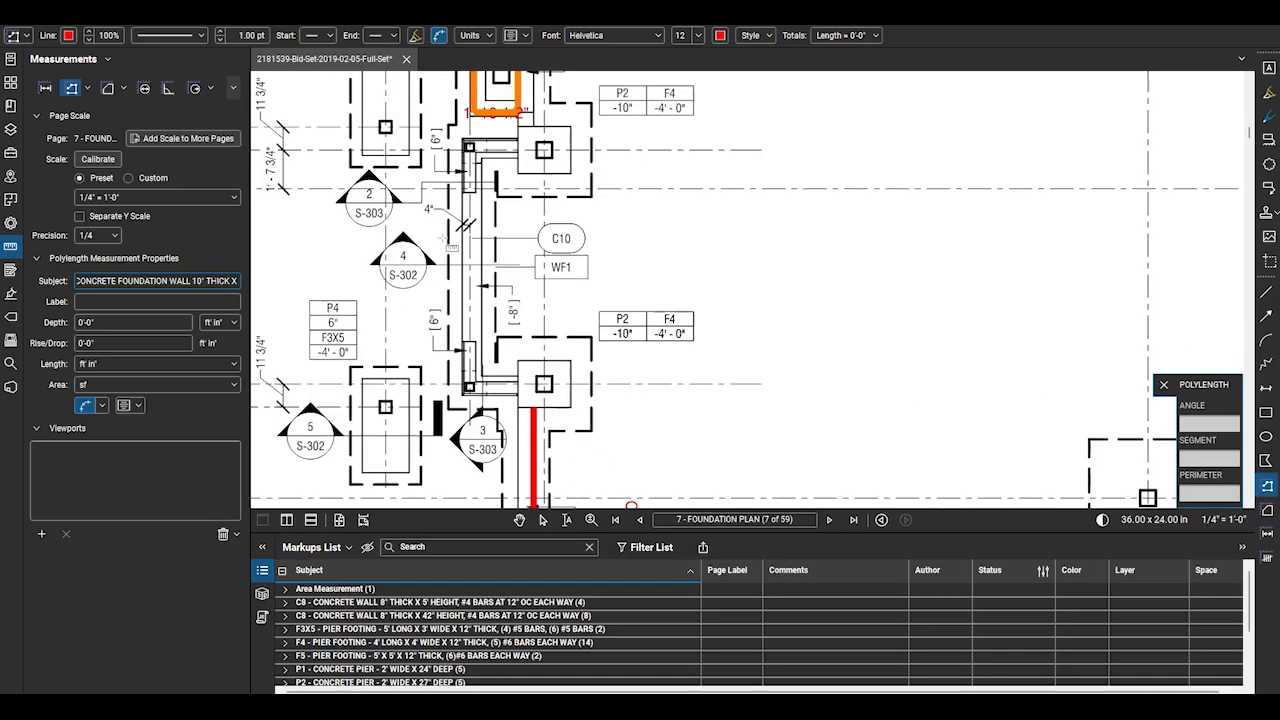
text(28' DEEP)
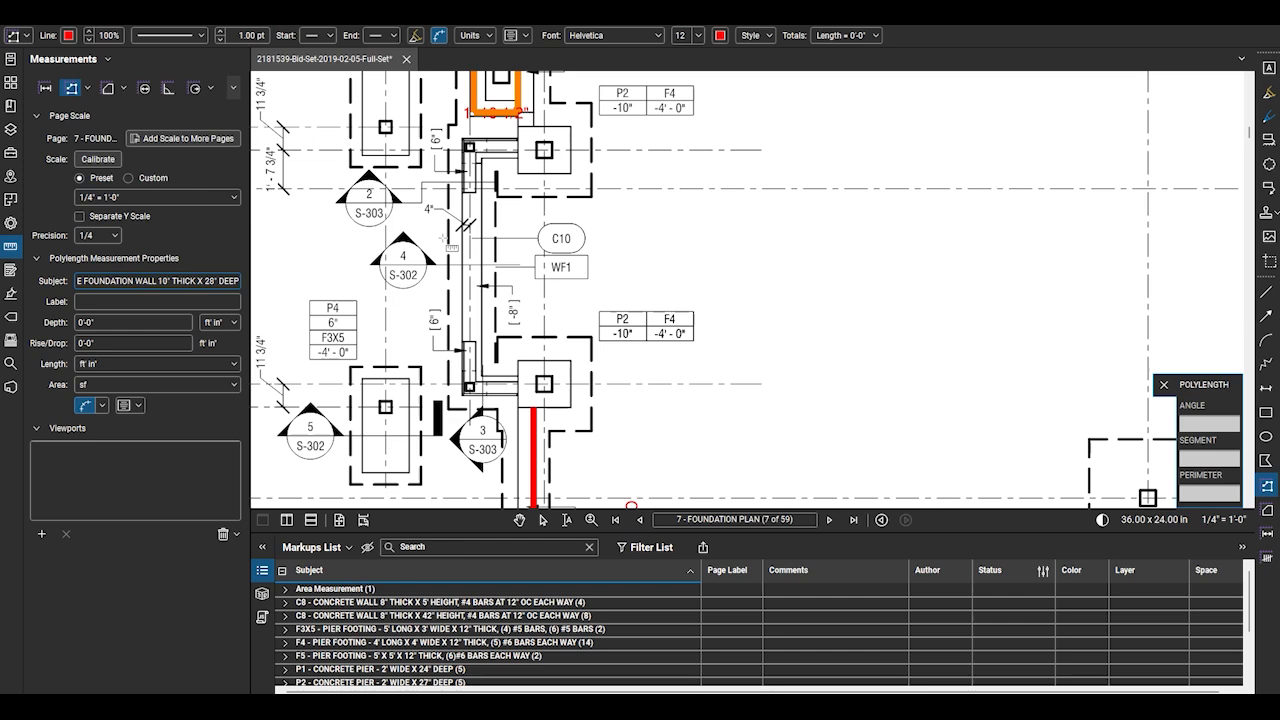
Label the measurement "C10 CONCRETE FOUNDATION WALL 10" THICK X 28" DEEP", set its depth to 2'-4", and open its caption options
key(Tab)
text(C10)
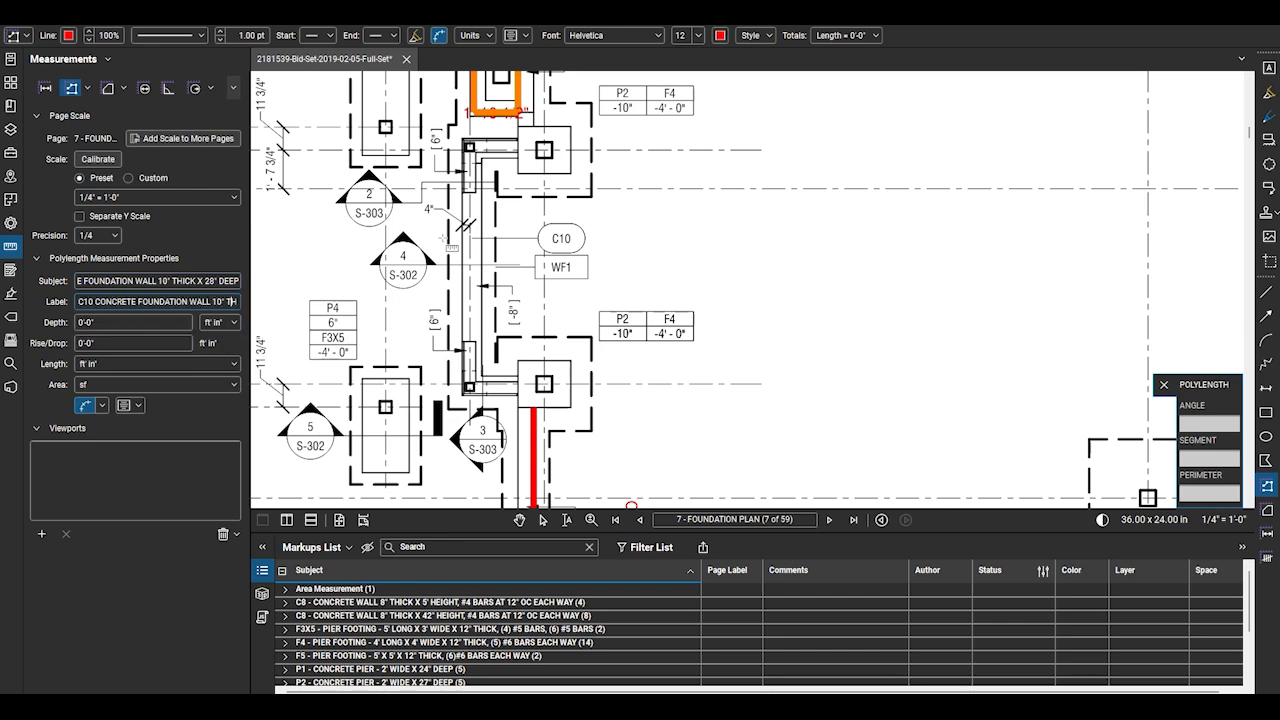
text(ICK X 28' DEEP)
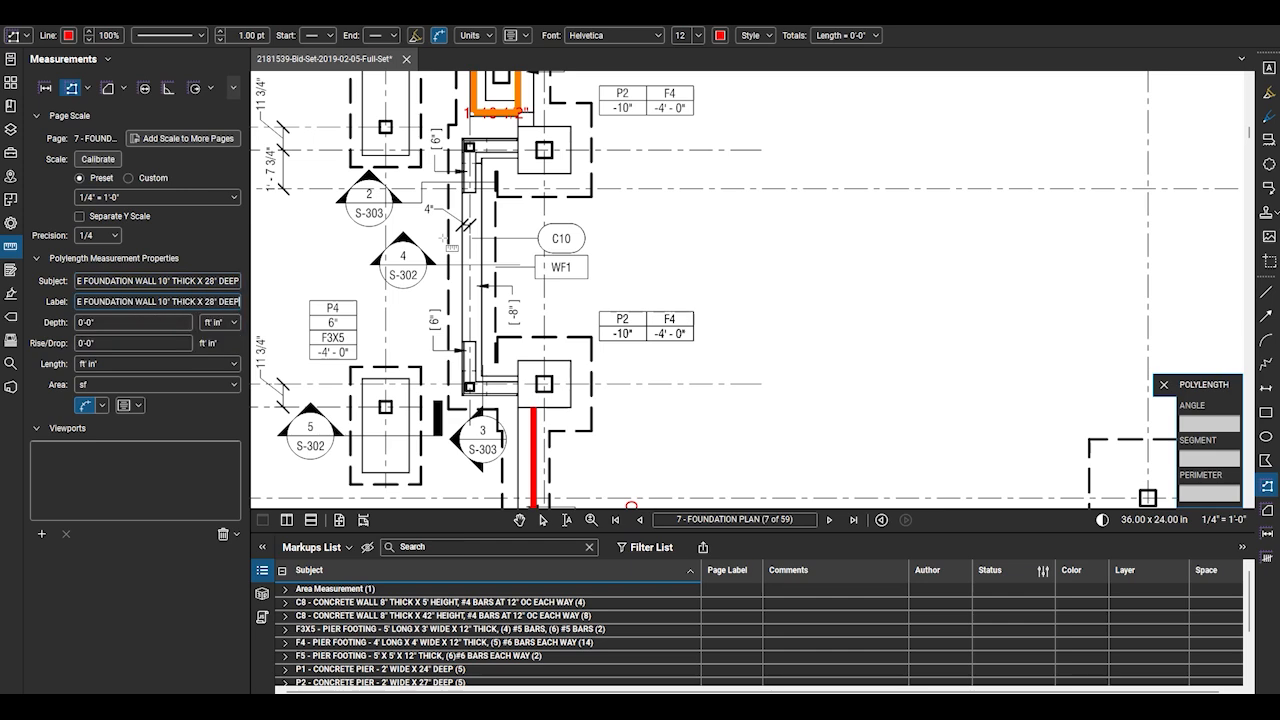
key(Tab)
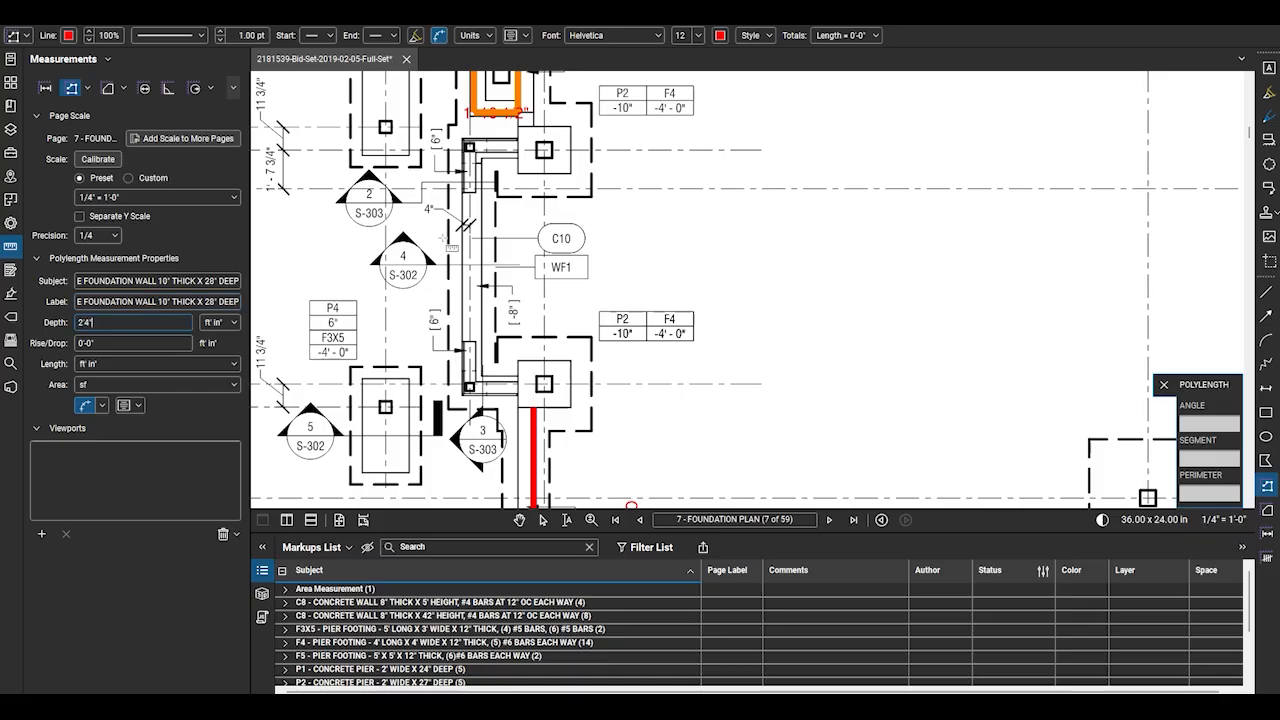
key(Tab)
click(138, 405)
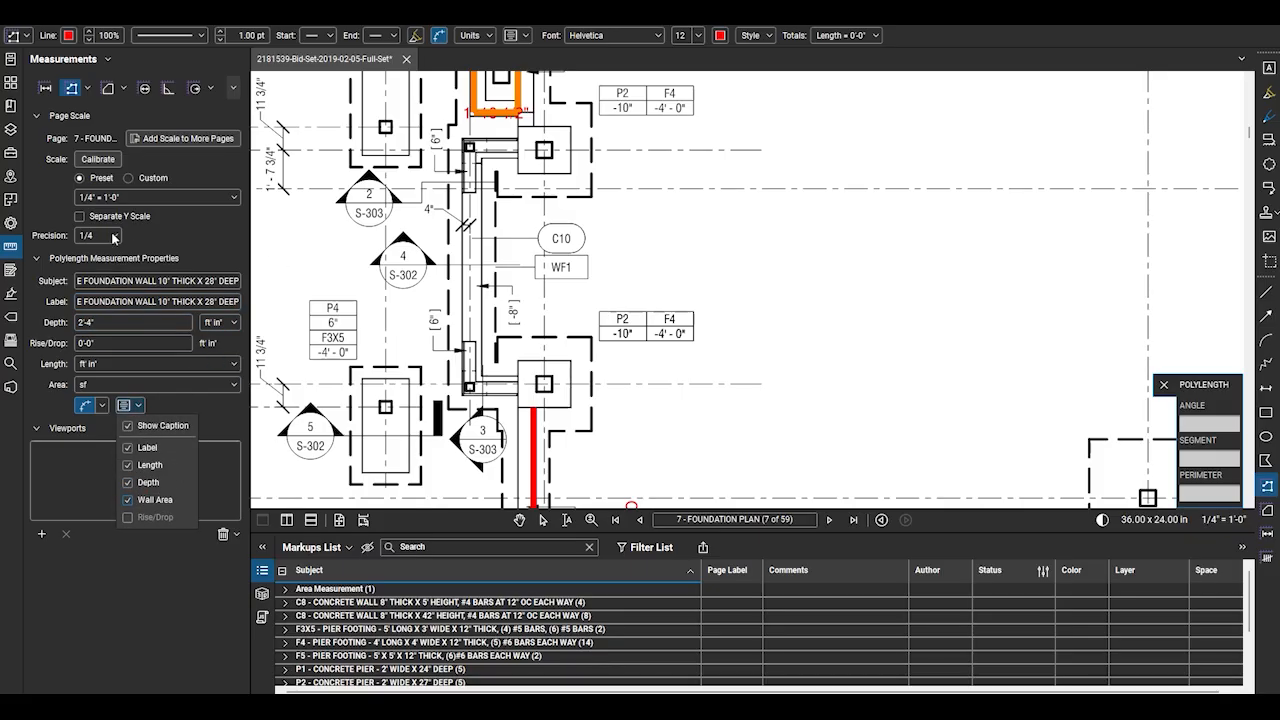
Set both the line colour and the fill colour of the C10 wall measurement to teal
click(11, 222)
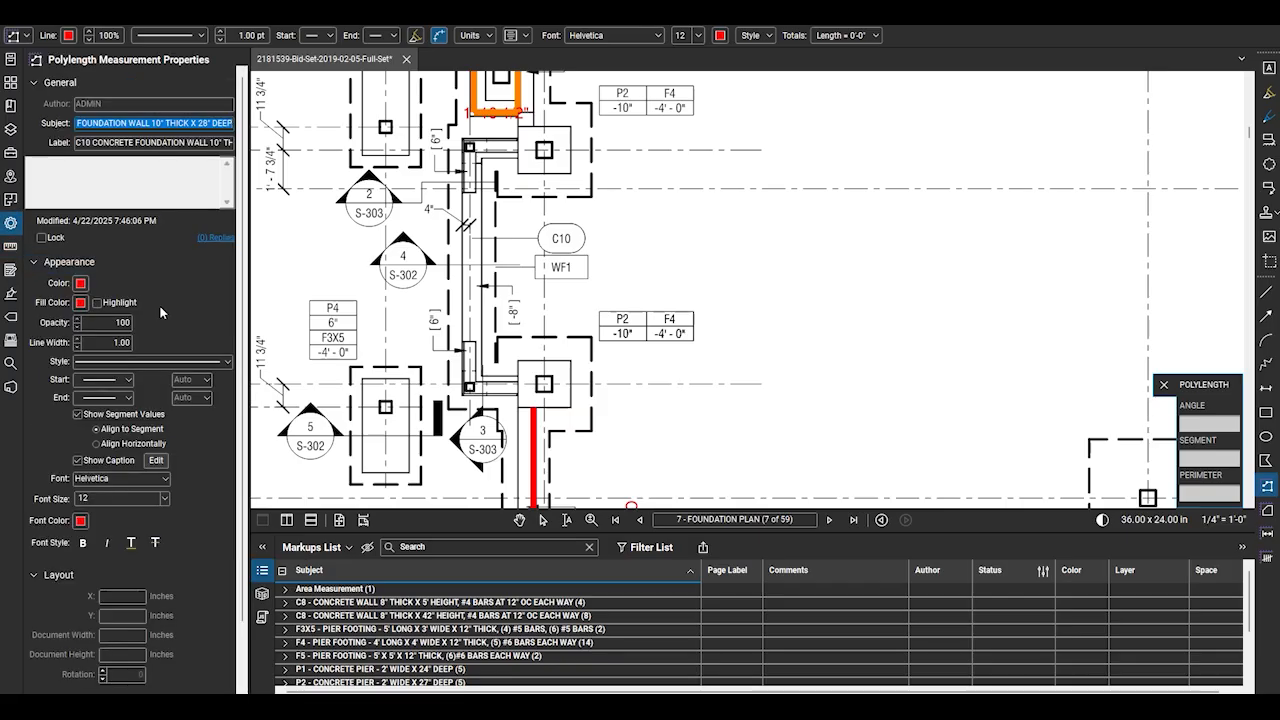
click(80, 287)
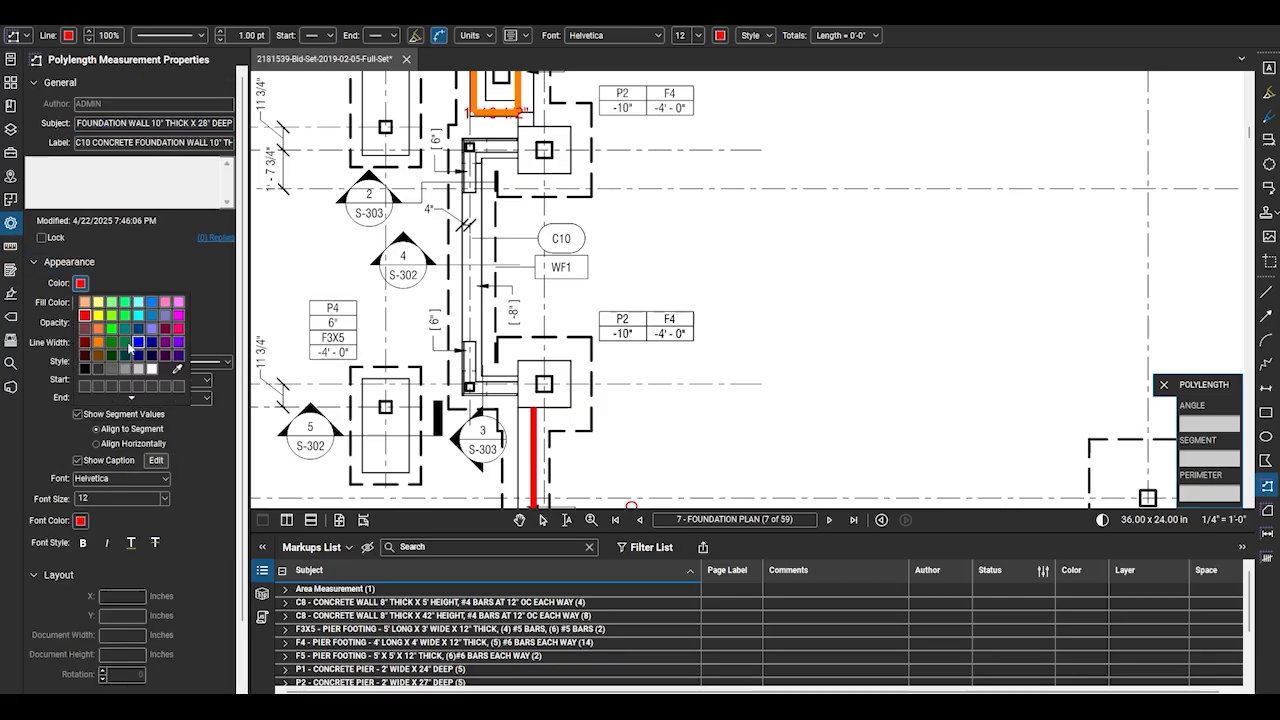
click(129, 330)
click(82, 304)
click(82, 287)
click(81, 285)
click(78, 310)
click(81, 302)
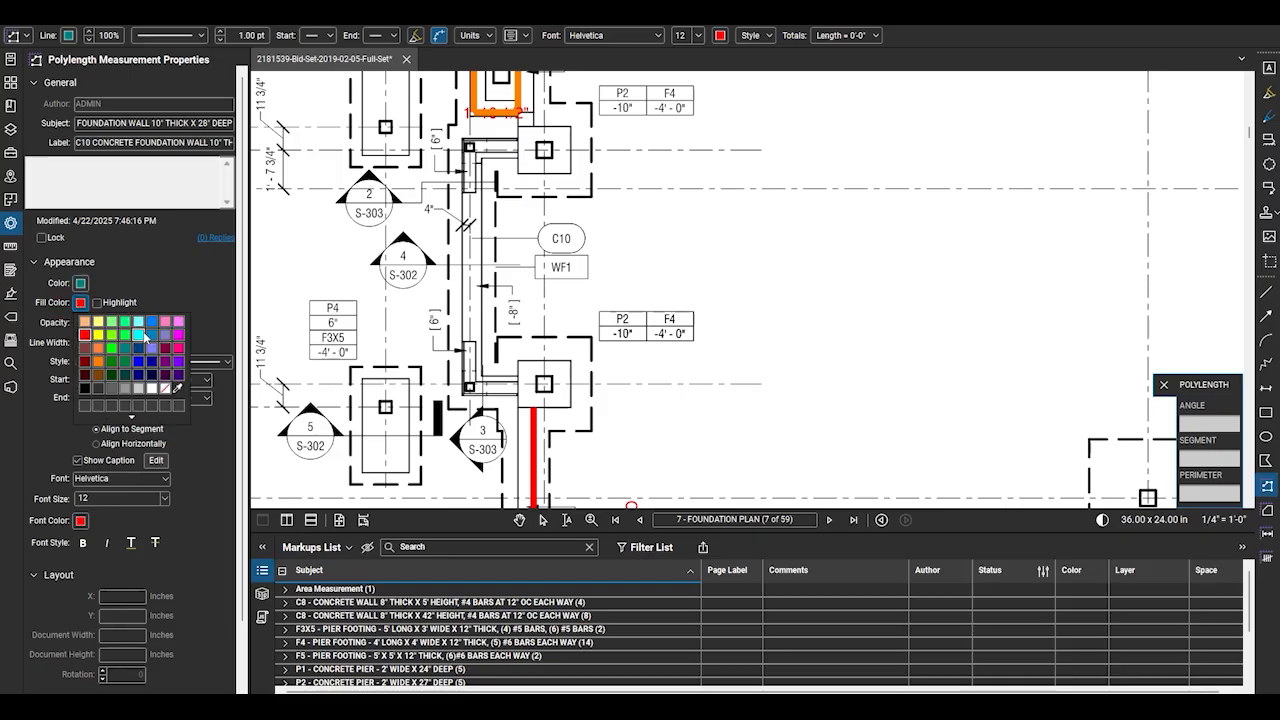
click(152, 336)
click(82, 303)
click(125, 348)
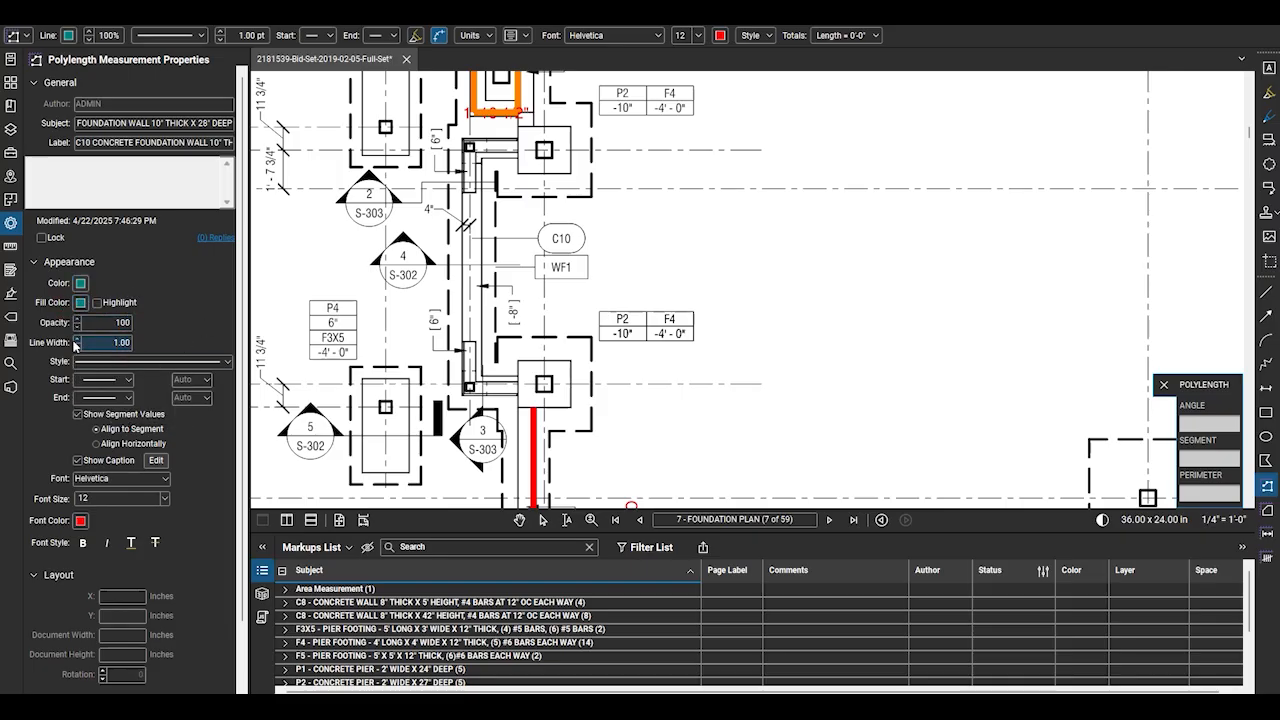
Raise the line width of the C10 wall measurement to 5.00
click(77, 340)
click(77, 340)
click(77, 340)
click(77, 340)
Measure the C10 wall along its inner face between the two P2 piers, including the short return at each end
scroll(400, 378, down, 1)
scroll(500, 190, up, 5)
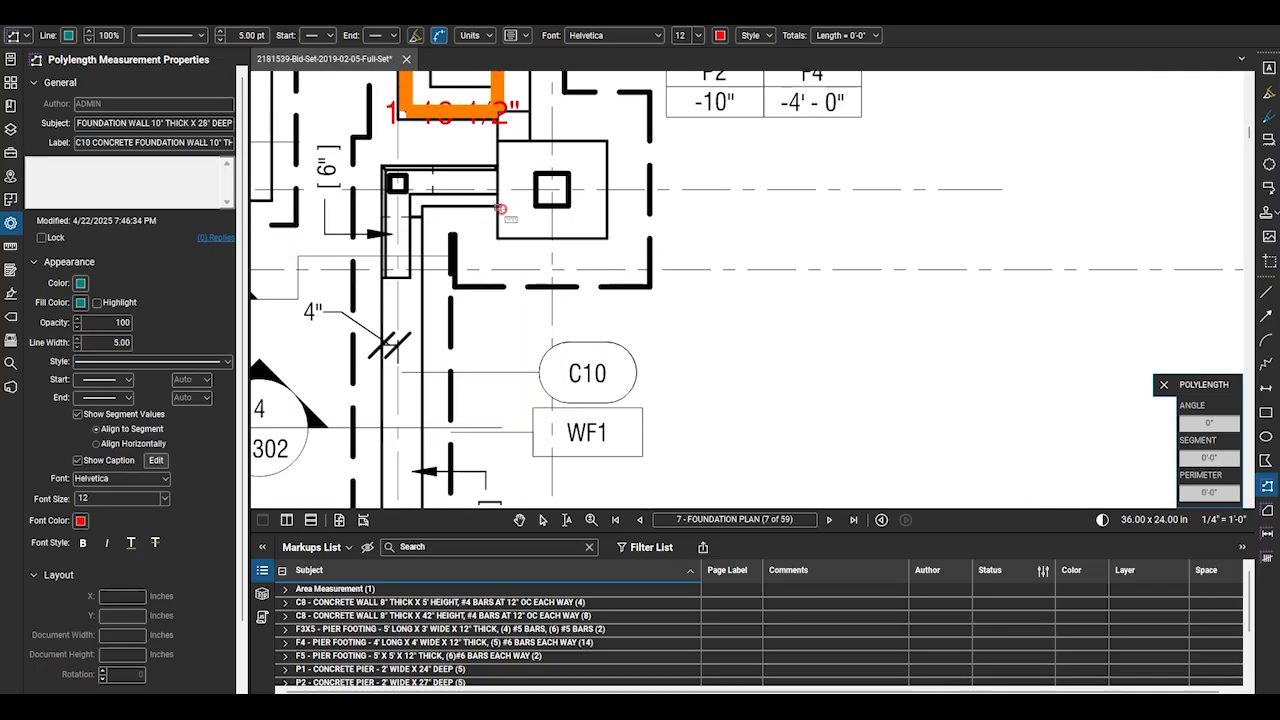
click(498, 207)
click(422, 207)
scroll(419, 185, down, 5)
scroll(417, 376, up, 4)
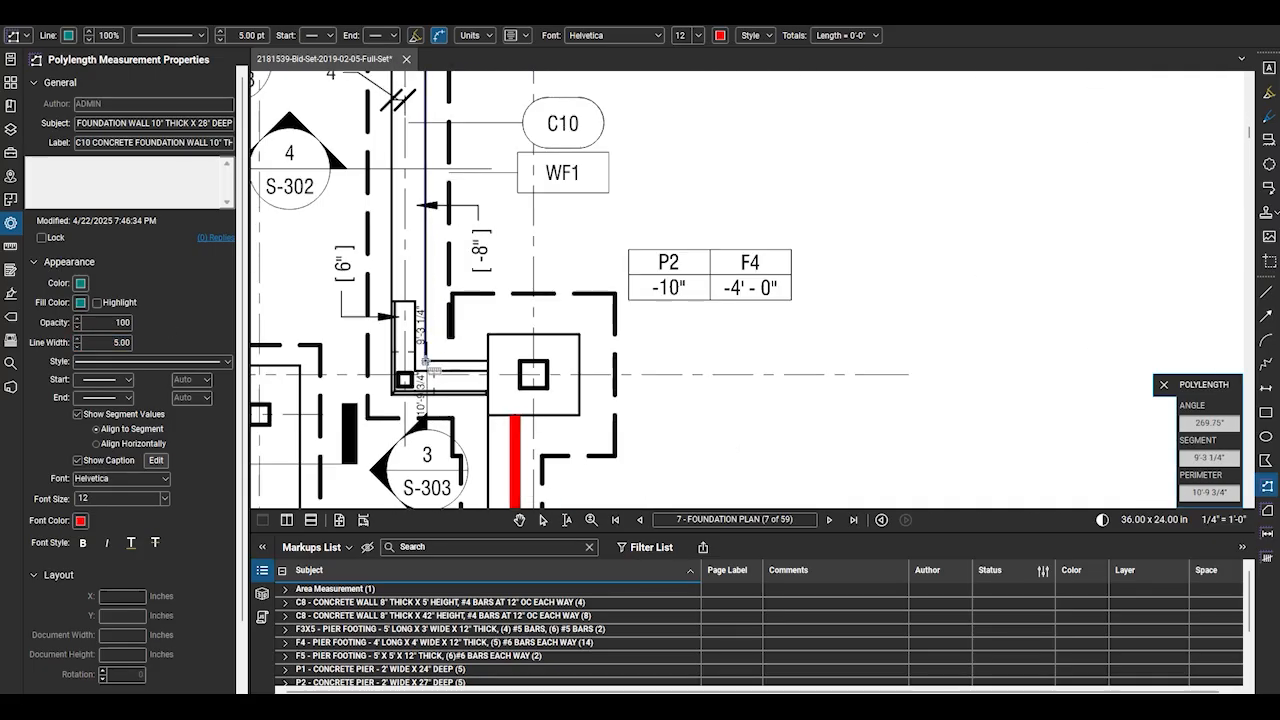
click(424, 362)
double_click(488, 361)
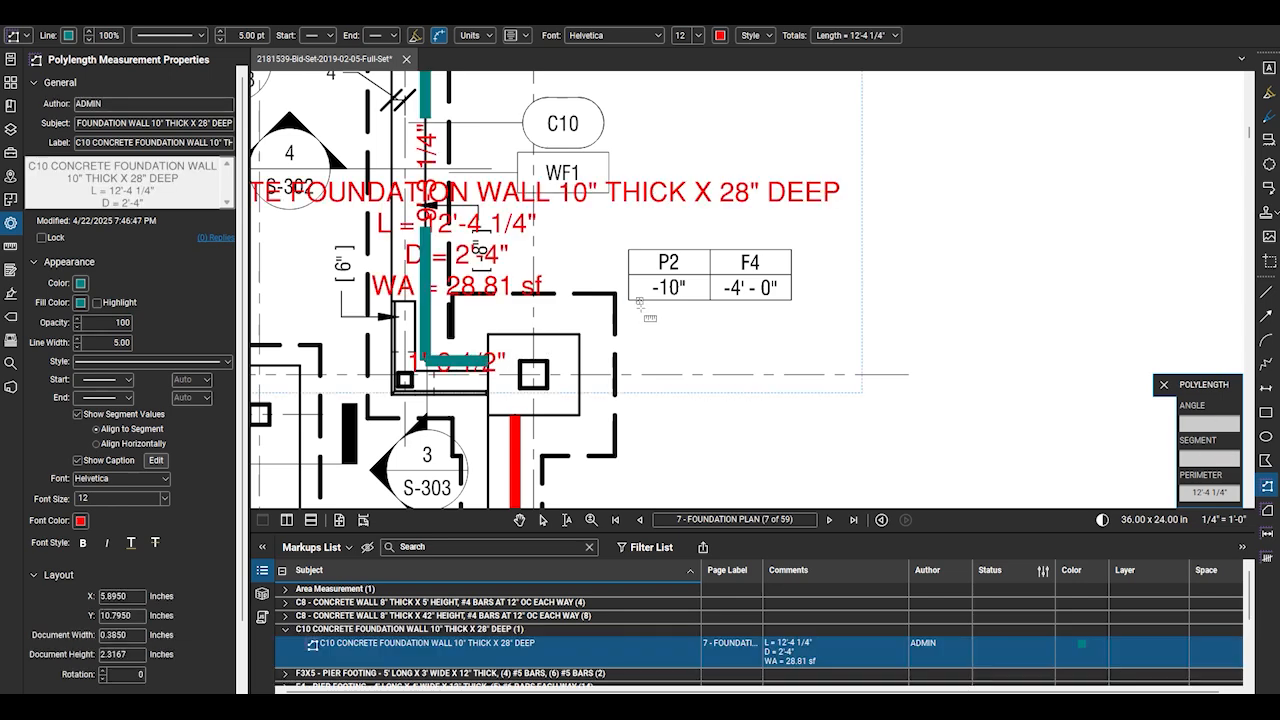
scroll(640, 305, down, 3)
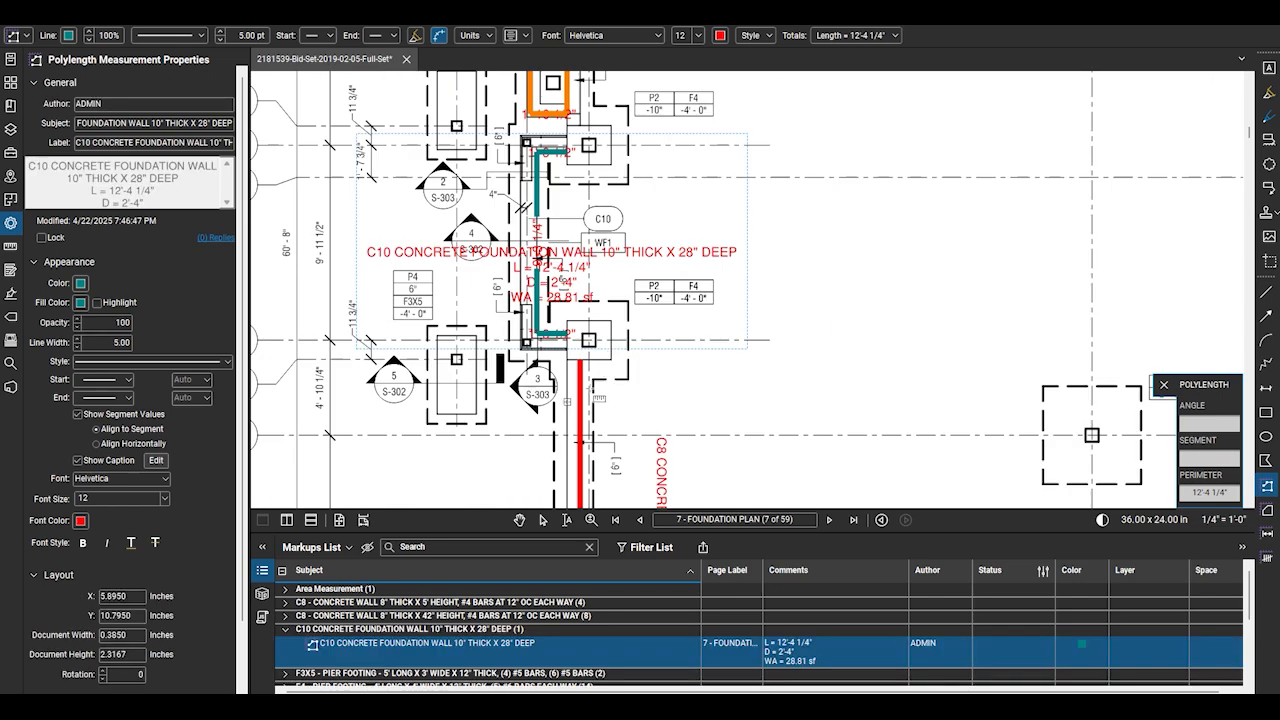
scroll(640, 305, down, 5)
scroll(1000, 300, up, 4)
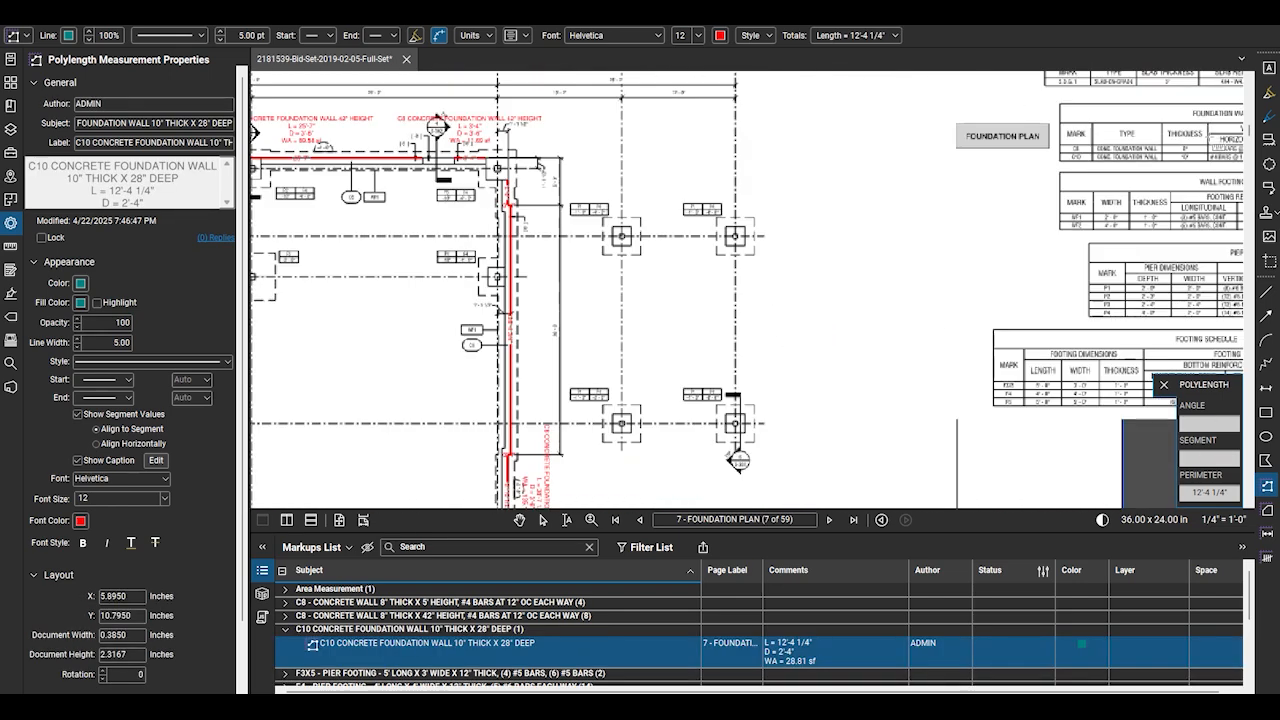
scroll(1203, 148, up, 3)
scroll(450, 279, down, 2)
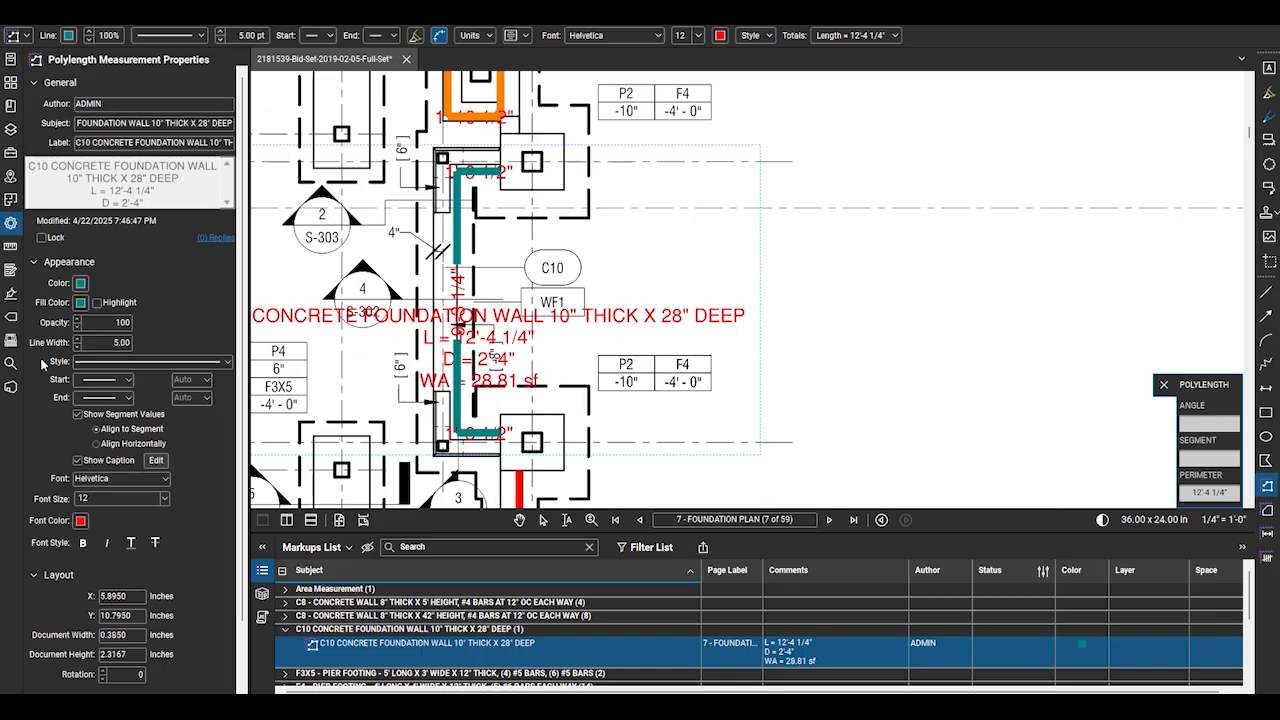
Start a new polylength measurement with the subject "C8 - CONCRETE WALL 8" THICK X 14" HEIGHT"
click(10, 246)
click(45, 88)
click(71, 88)
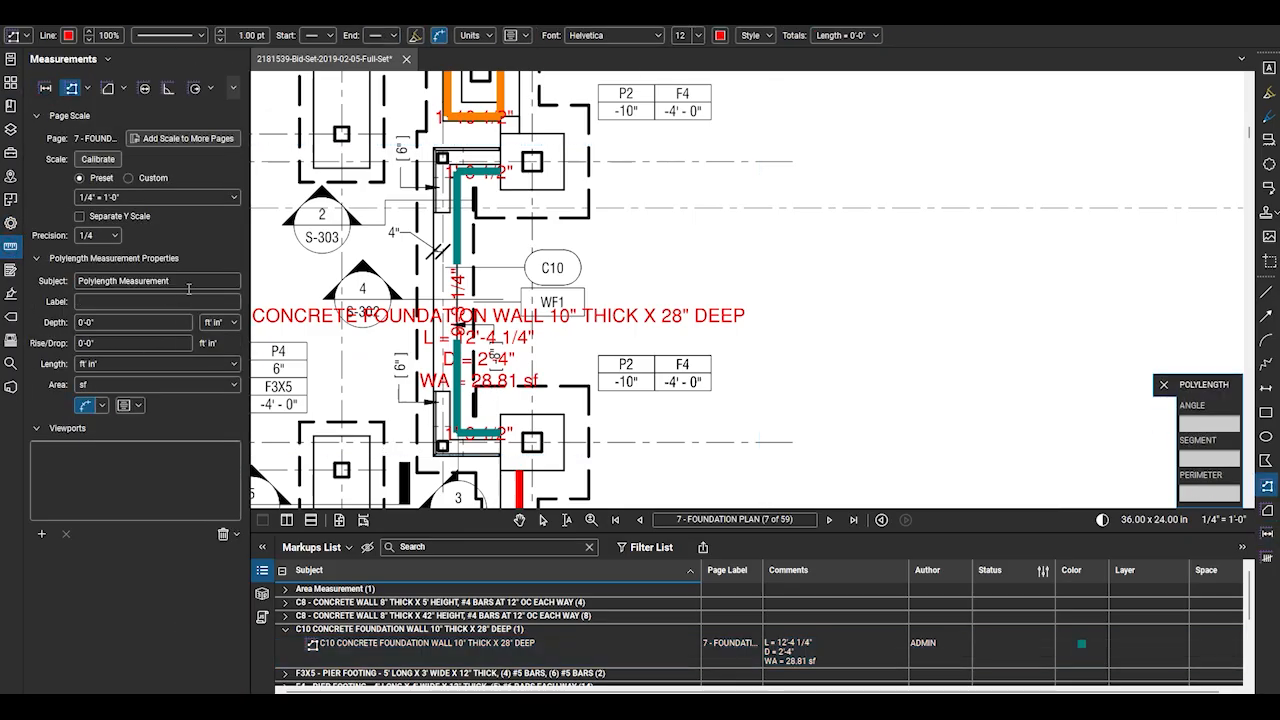
drag(189, 282, 10, 252)
text(C8 - CONCR)
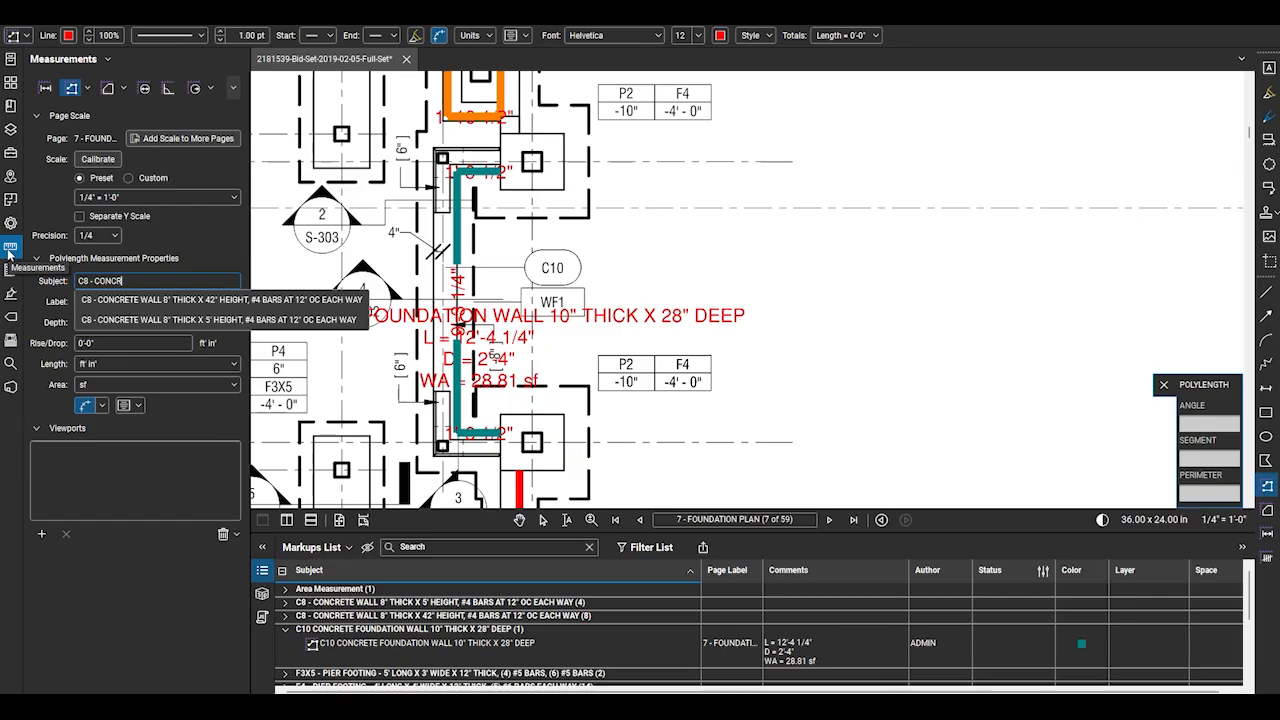
text(ETE WALL 8)
text(')
text( THICK X 1)
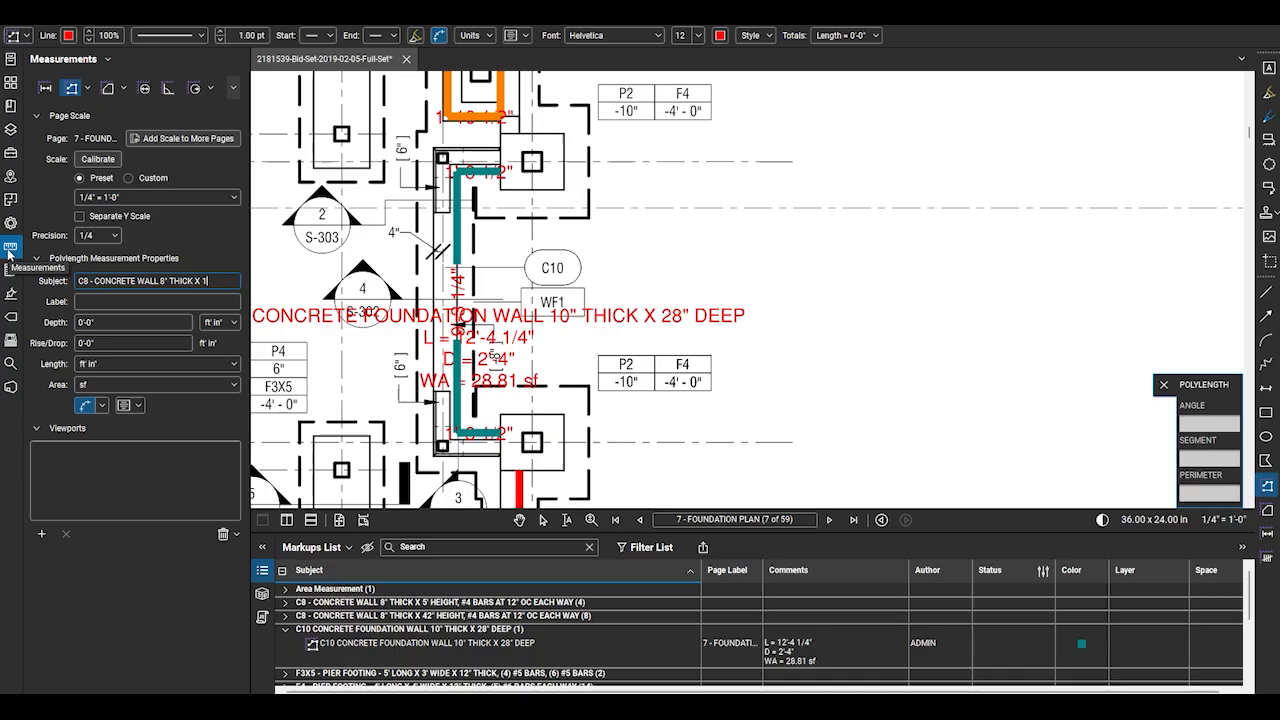
text(4' HEIGHT)
Label the measurement "C8 CONCRETE FOUNDATION WALL 14" HIEGHT", set its depth to 1'-2", and open its caption options
key(Tab)
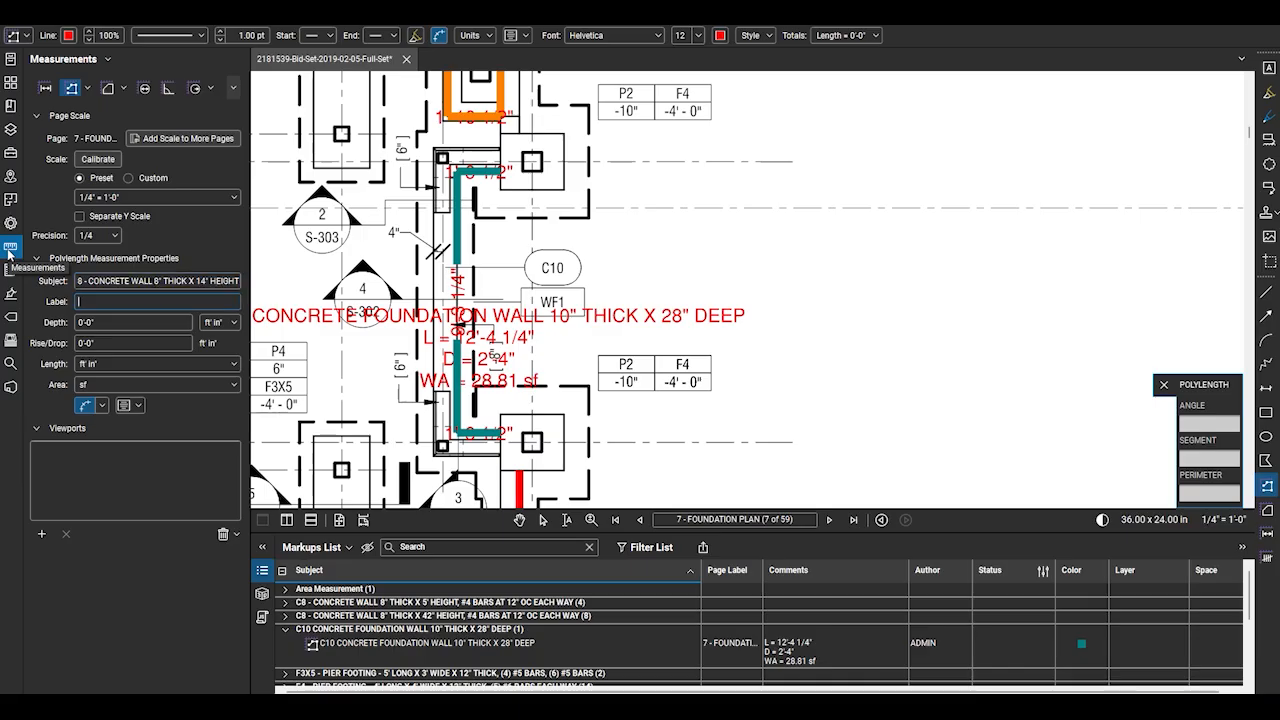
text(C8 CONCRETE FO)
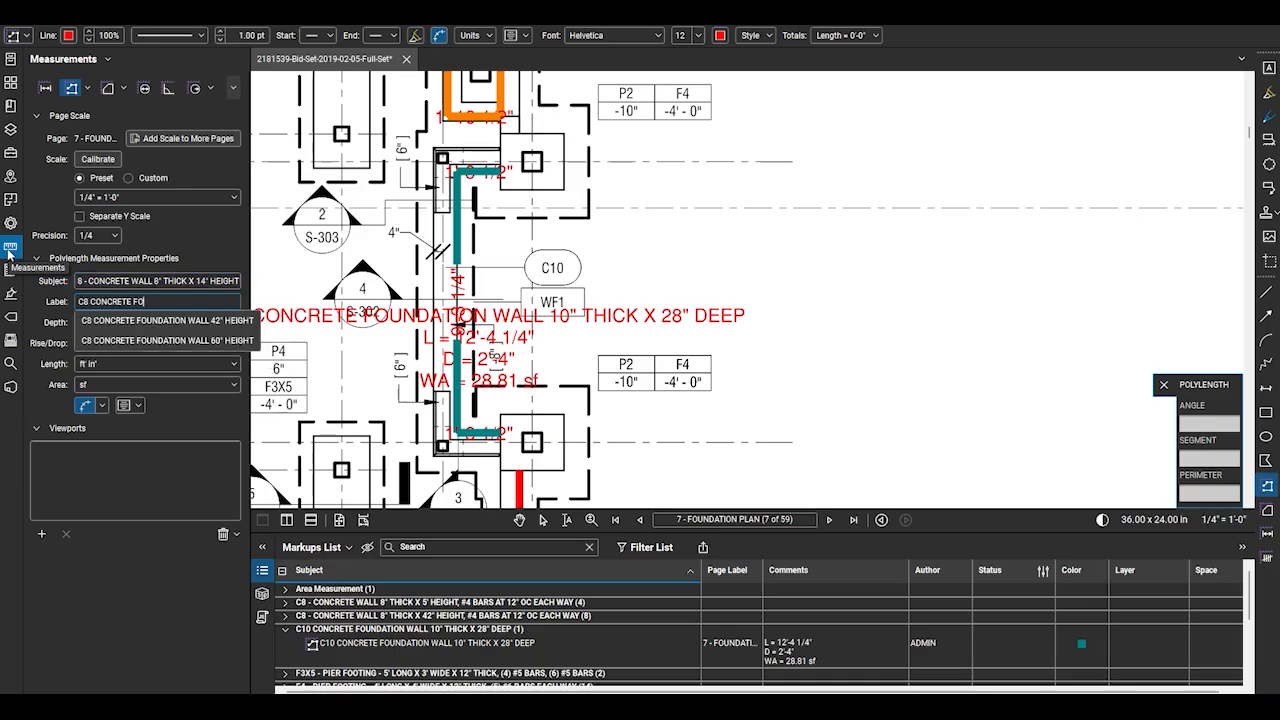
text(UNDATION WALL 14' HEIGHT)
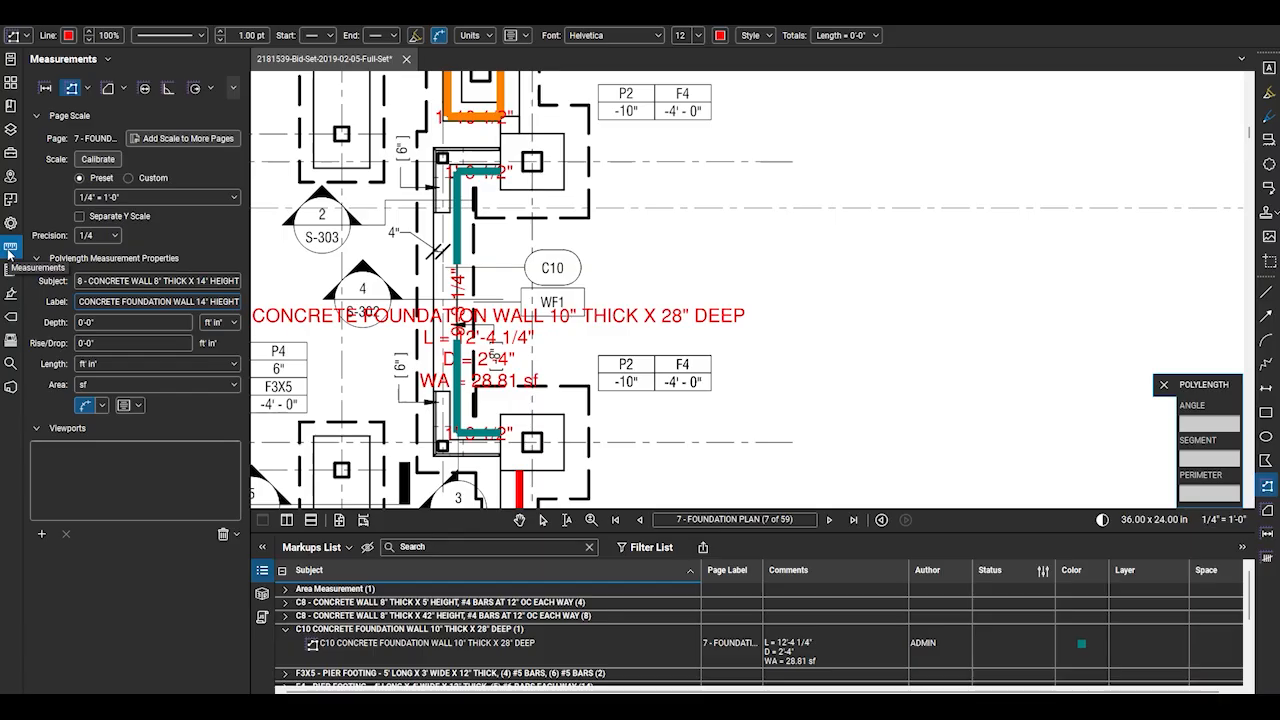
key(Tab)
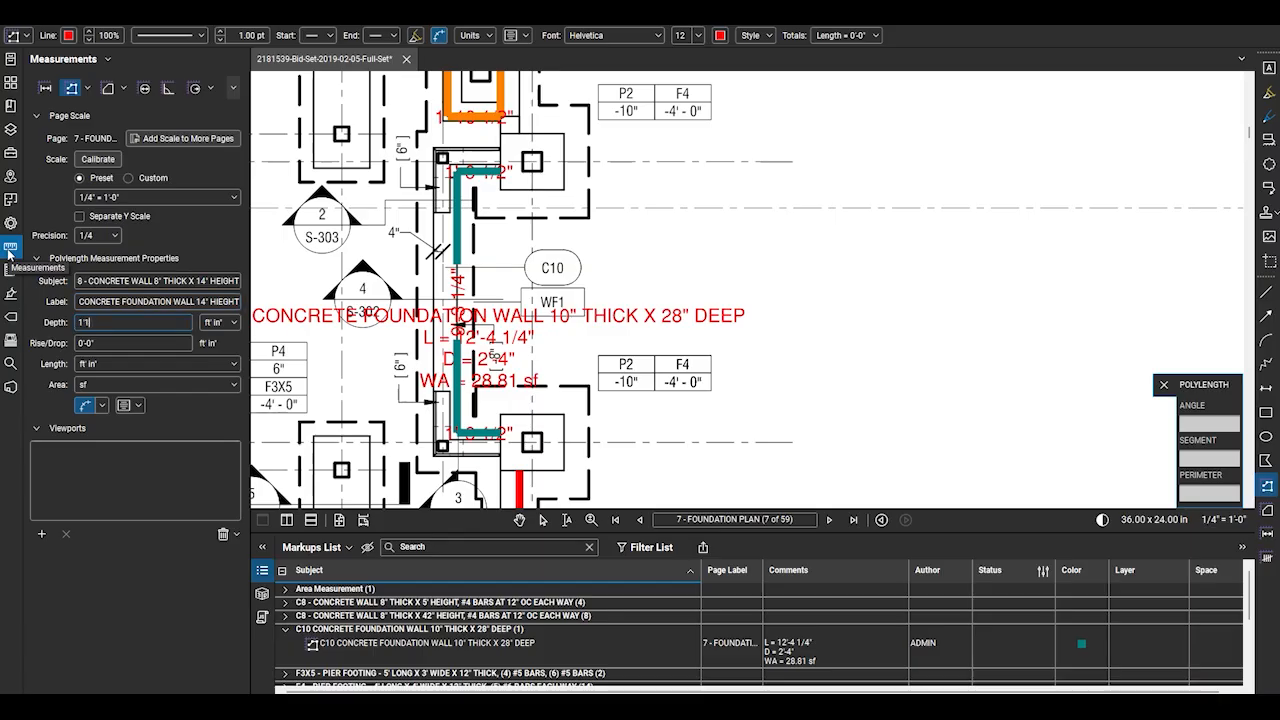
text(1'2")
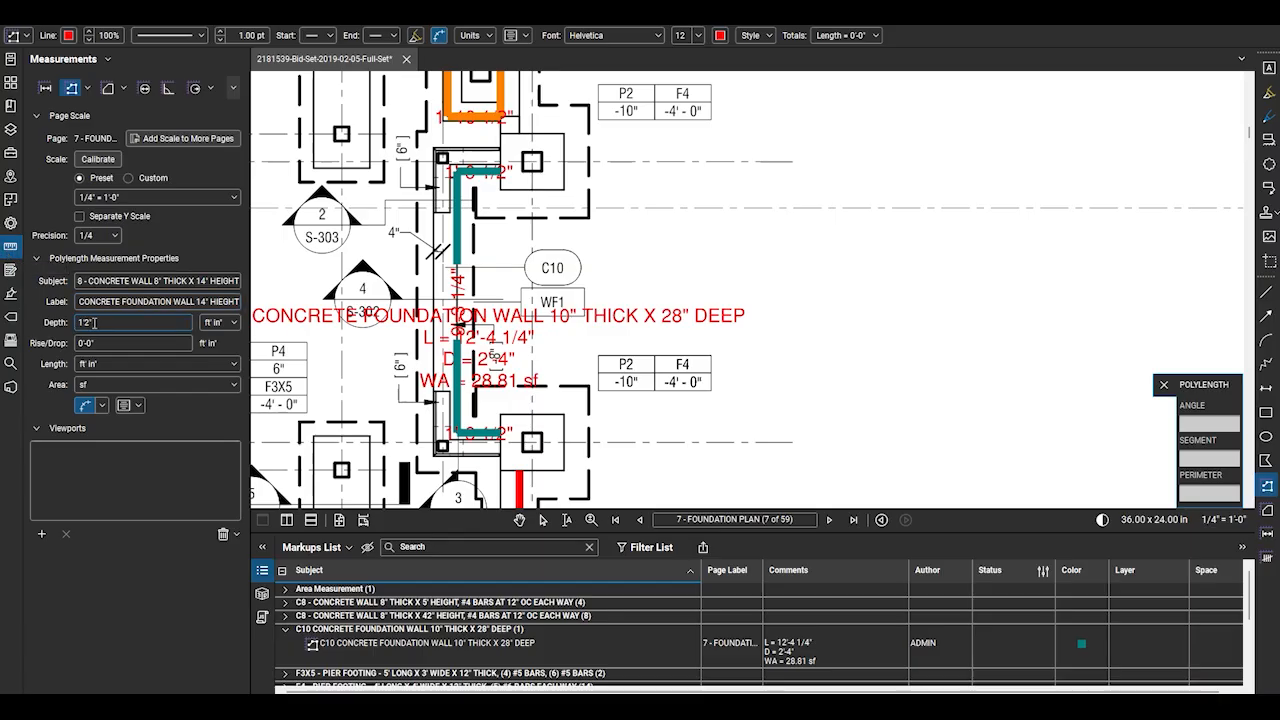
click(126, 405)
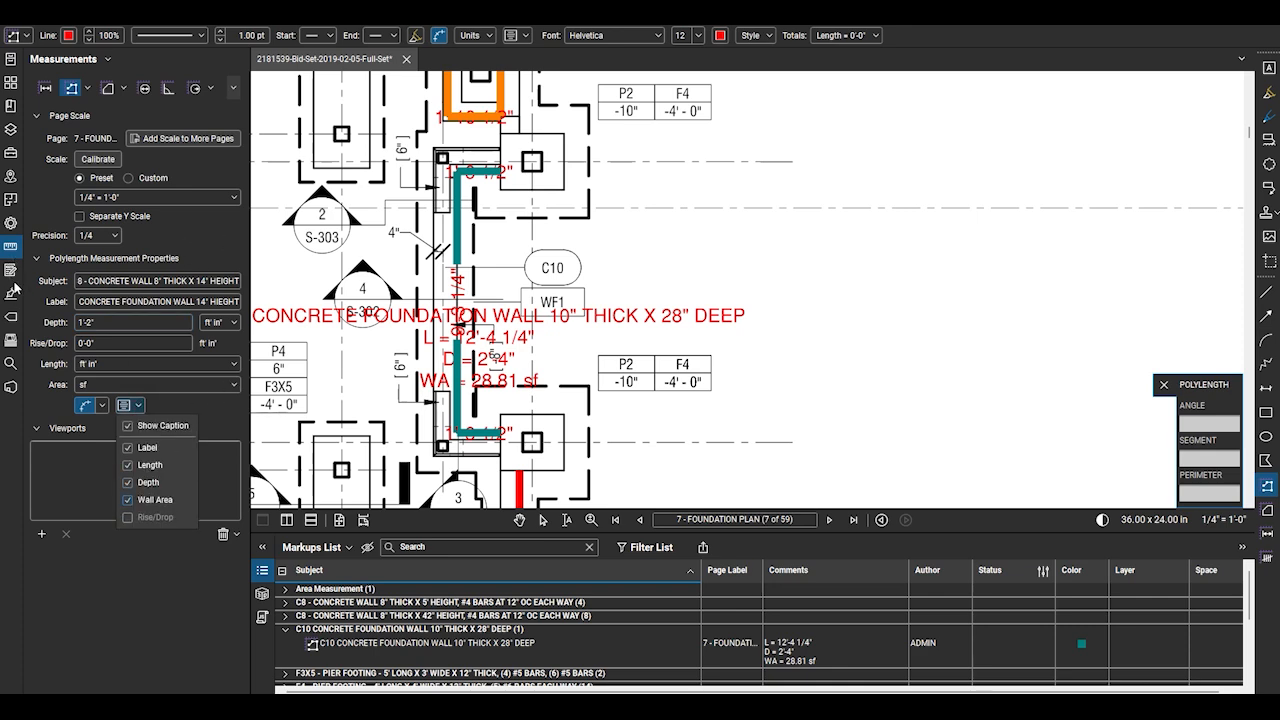
Set the line and fill colours of the 14" high C8 wall measurement to blue and its line width to 5.00
click(18, 222)
click(10, 222)
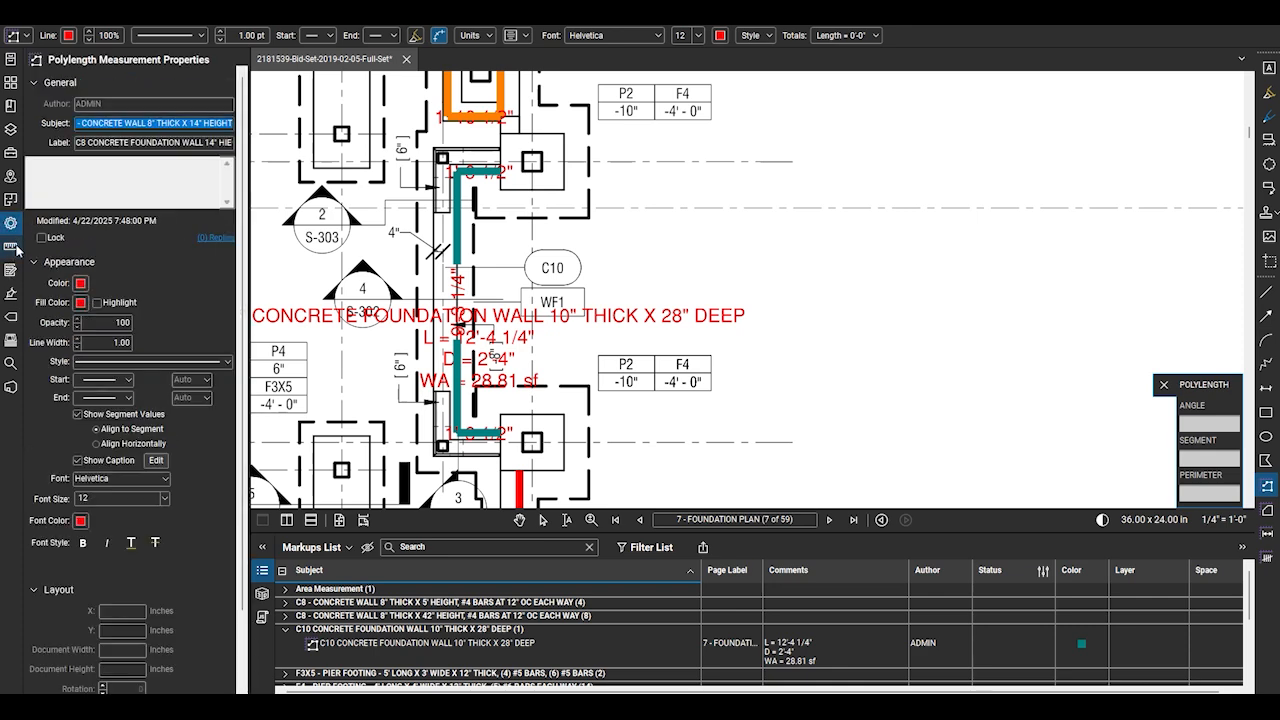
click(79, 284)
click(150, 314)
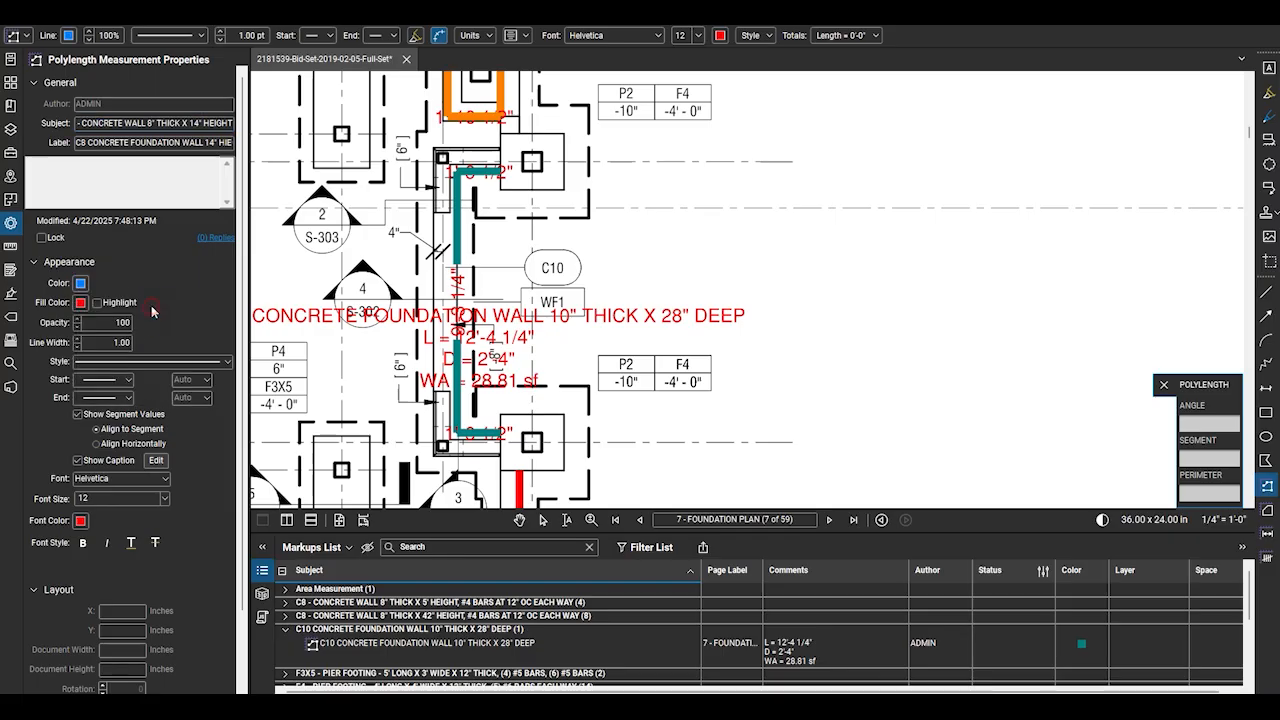
click(81, 303)
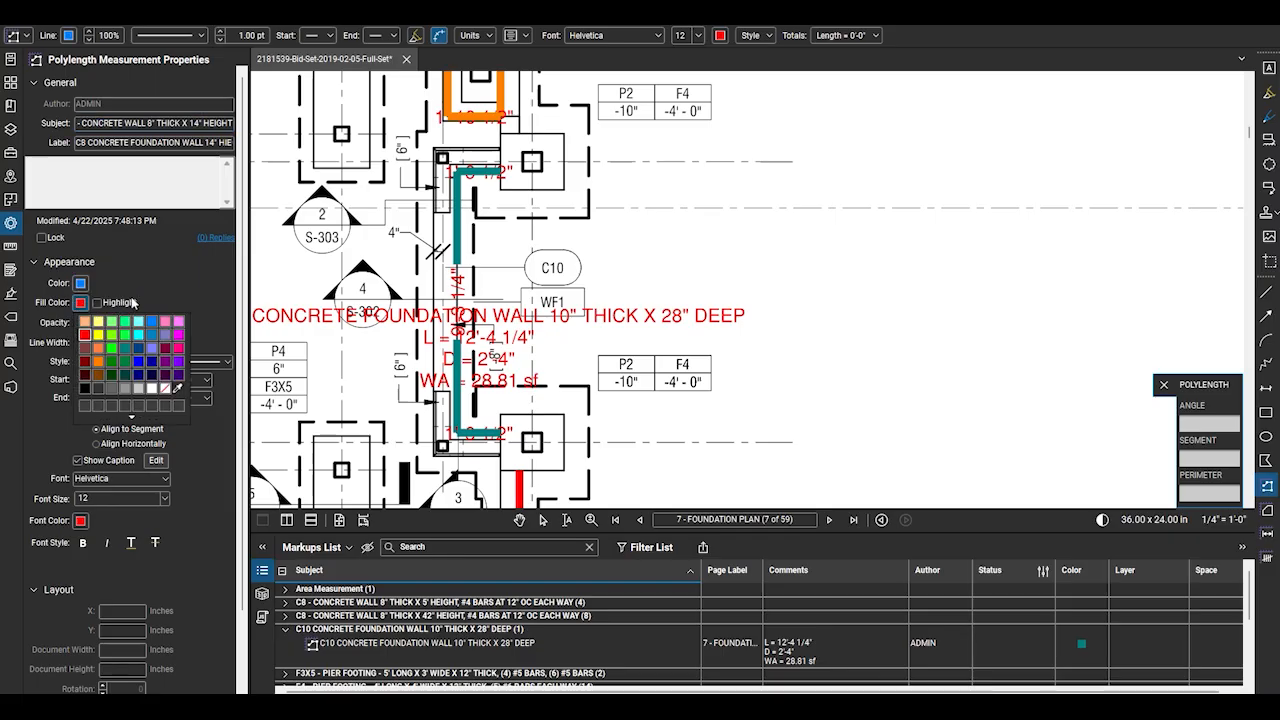
click(148, 320)
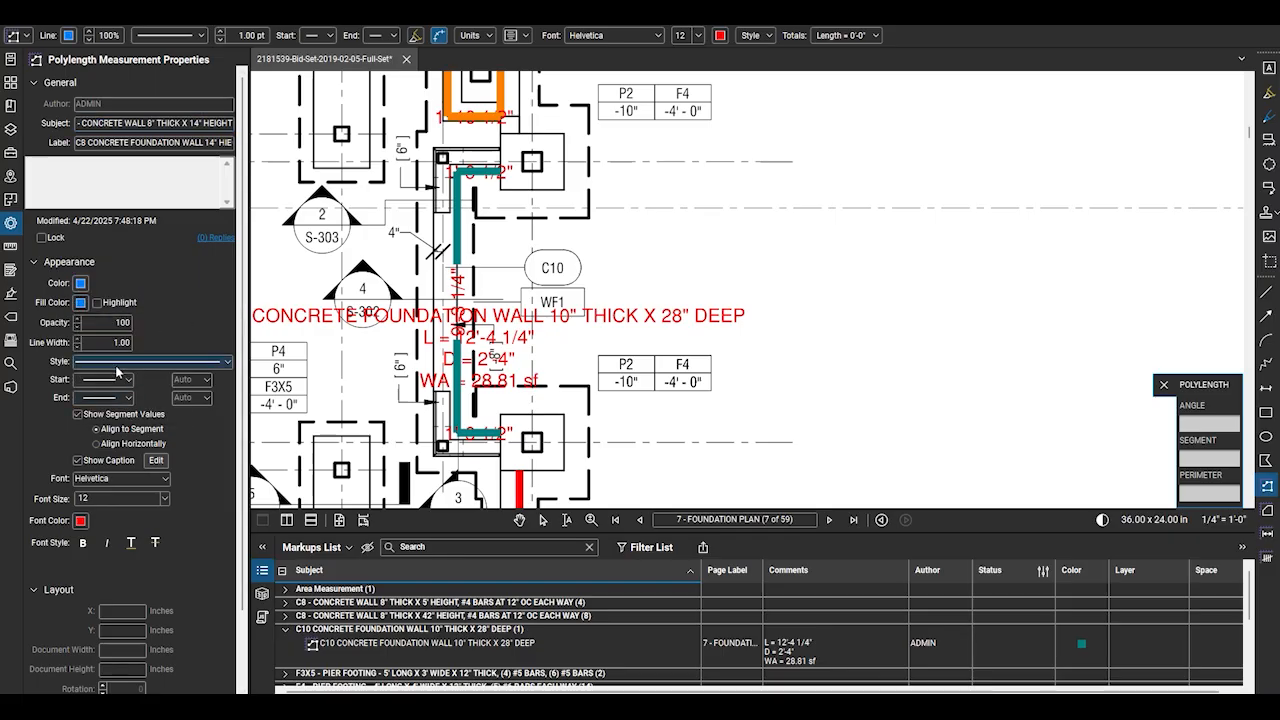
text(5)
key(Return)
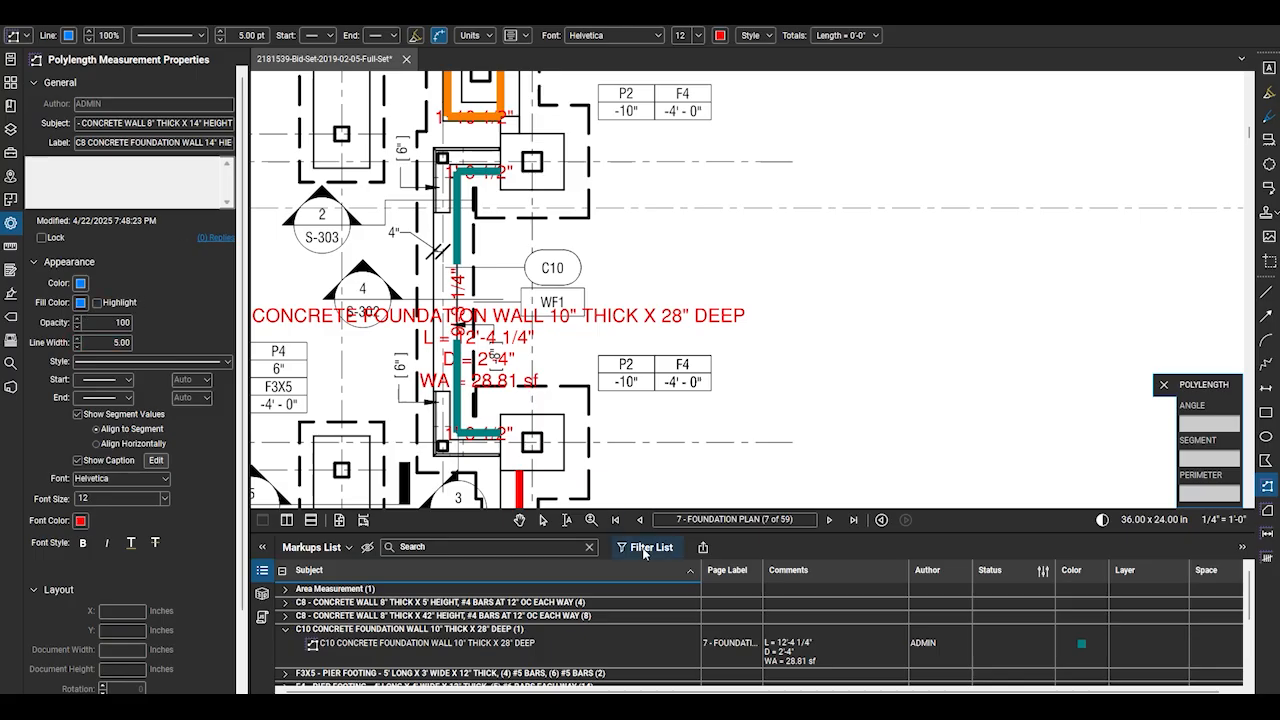
Measure the L-shaped 14" high C8 wall at the lower P2 pier beside the C10 wall, about 4'-5 1/2" long
click(500, 454)
scroll(433, 470, up, 2)
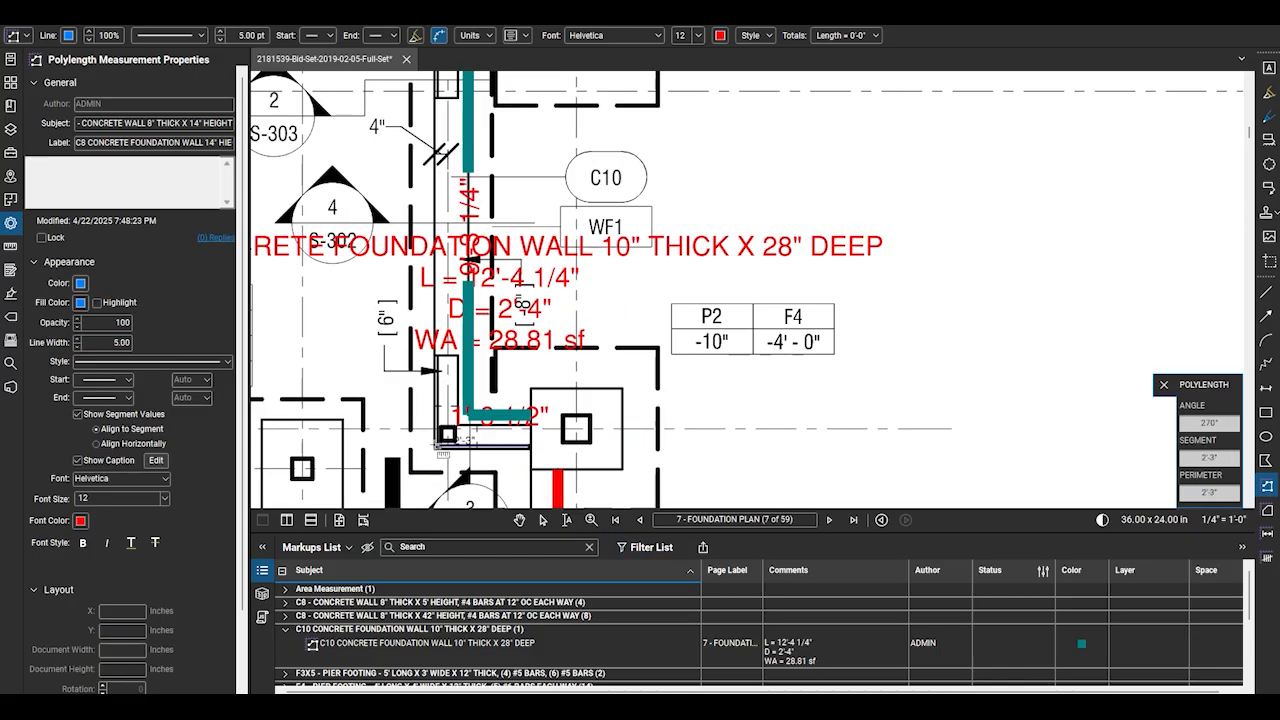
click(436, 446)
double_click(437, 358)
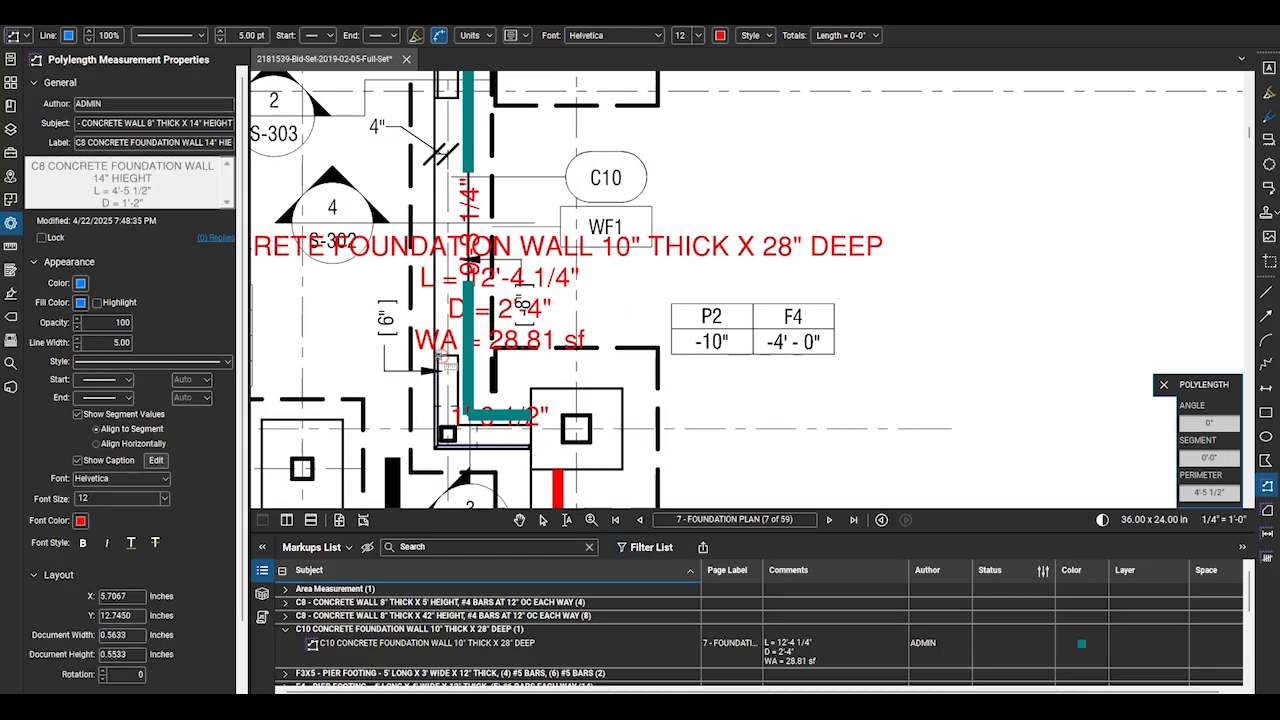
double_click(486, 363)
key(ctrl+z)
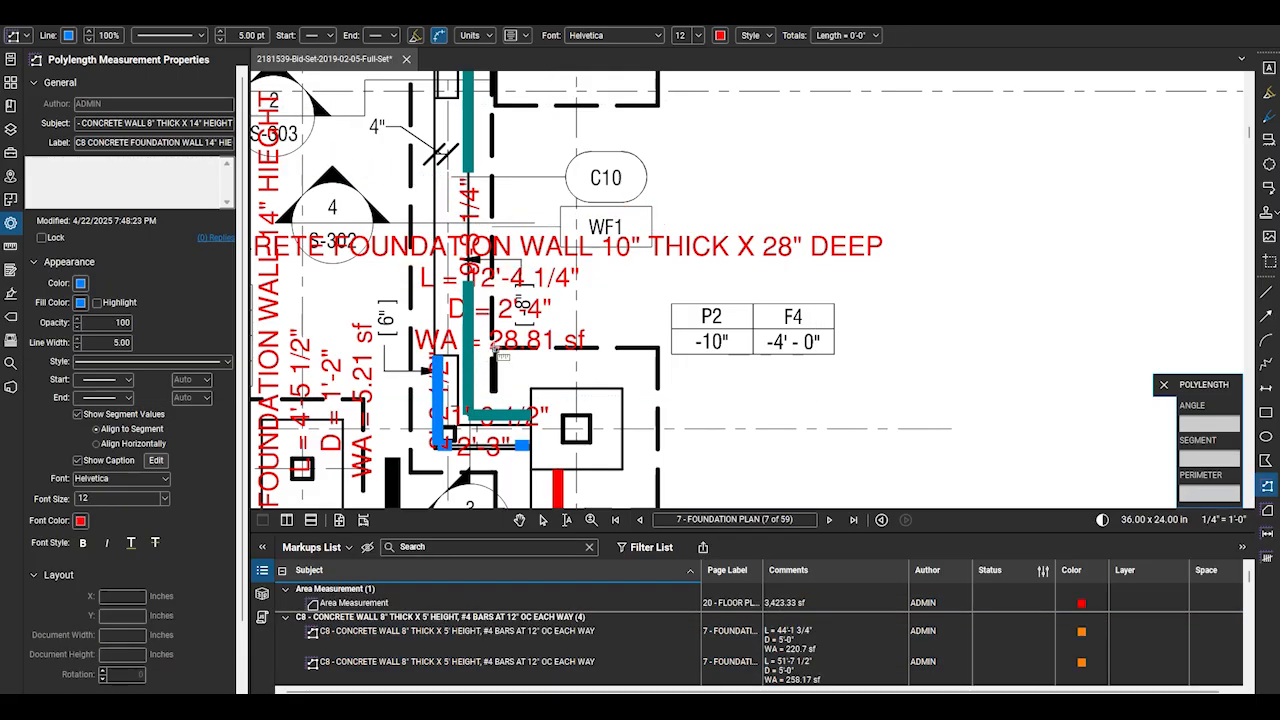
Measure the matching L-shaped 14" high C8 wall at the upper P2 pier, about 4'-5 1/2" long
scroll(445, 425, down, 2)
scroll(493, 176, up, 3)
click(404, 280)
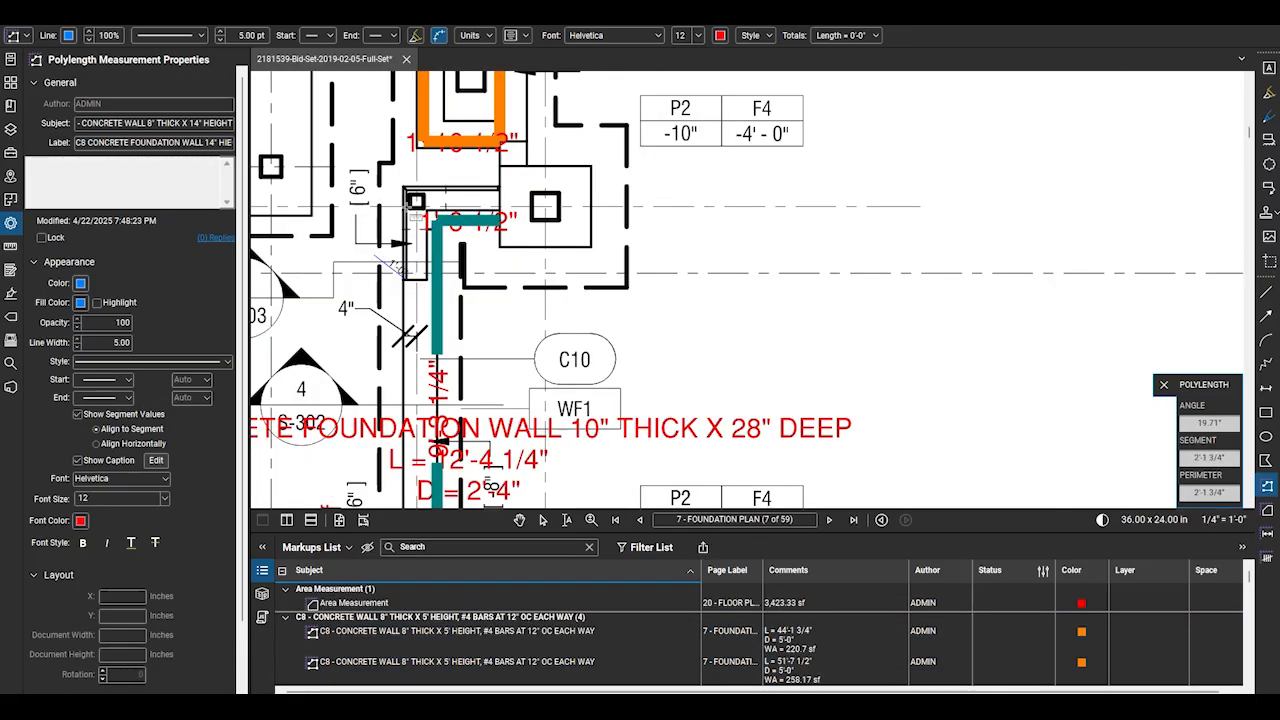
scroll(399, 199, up, 3)
click(406, 181)
double_click(566, 181)
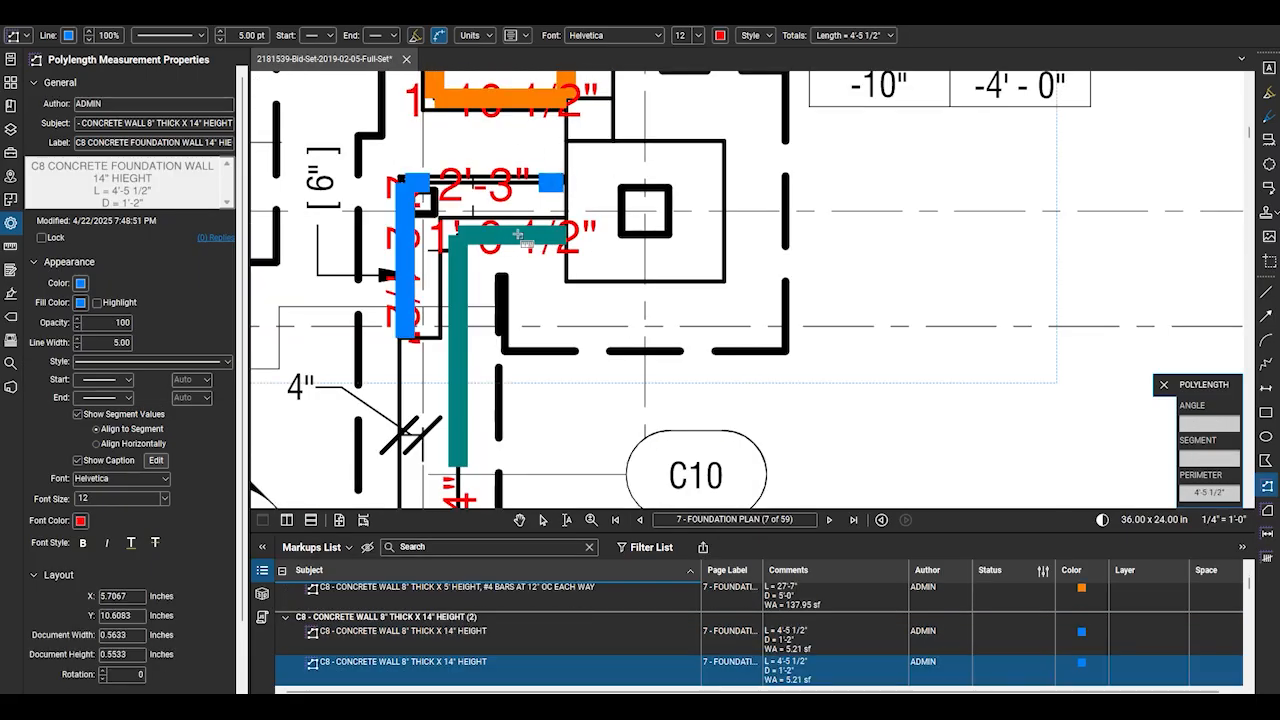
Start a new polylength measurement with the subject "C8 CONCRETE FOUNDATION WALL 8" THICK X 28" HEIGHT"
scroll(474, 258, down, 5)
scroll(420, 310, down, 2)
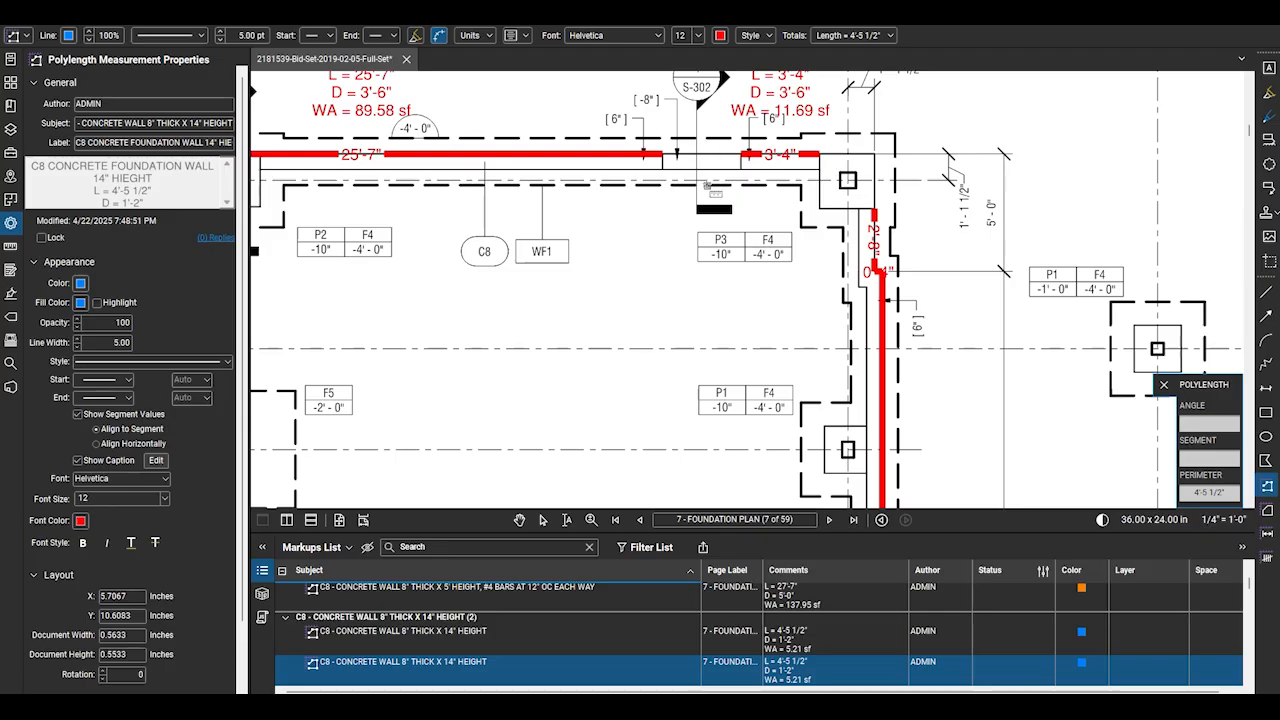
scroll(710, 190, down, 5)
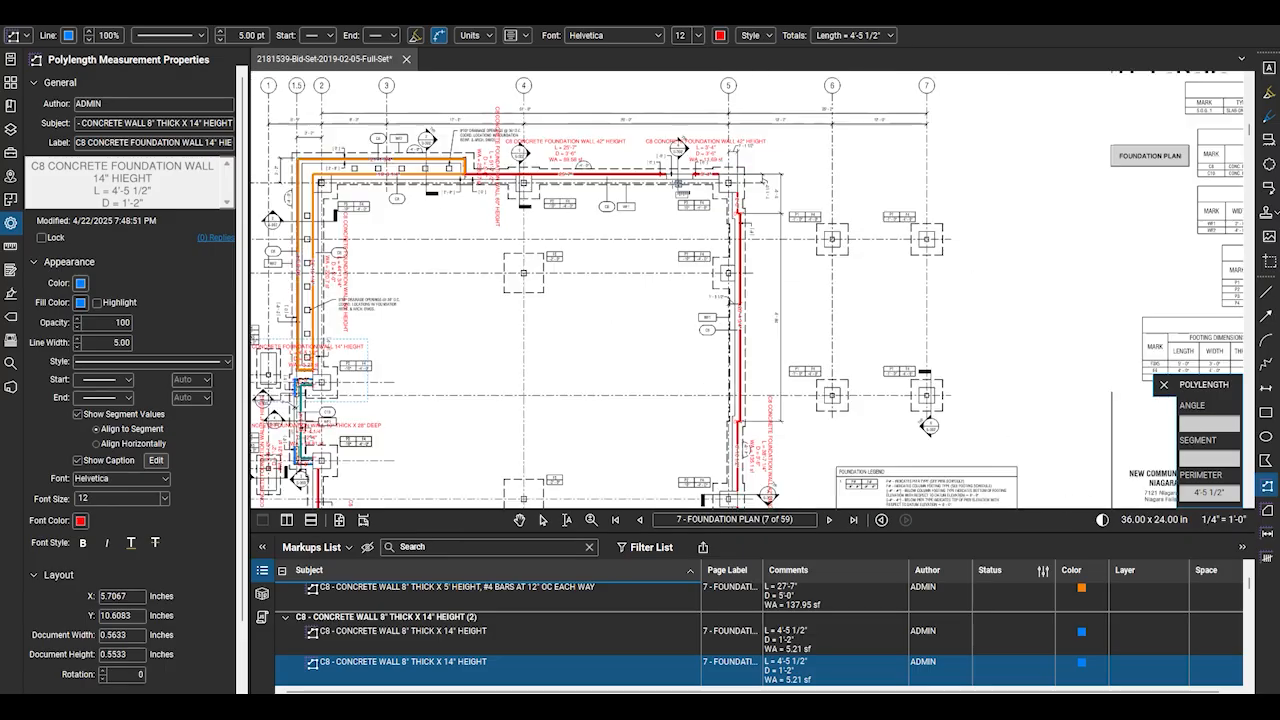
scroll(678, 182, down, 2)
scroll(692, 370, up, 7)
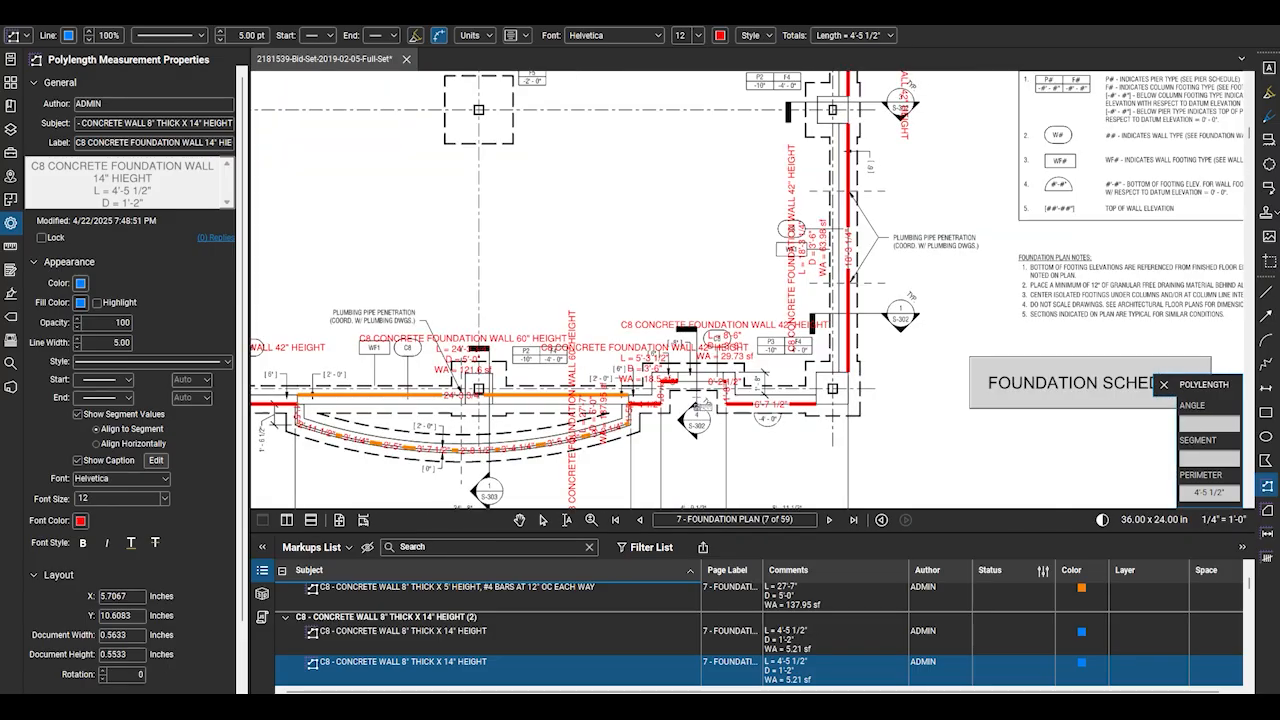
scroll(698, 372, down, 2)
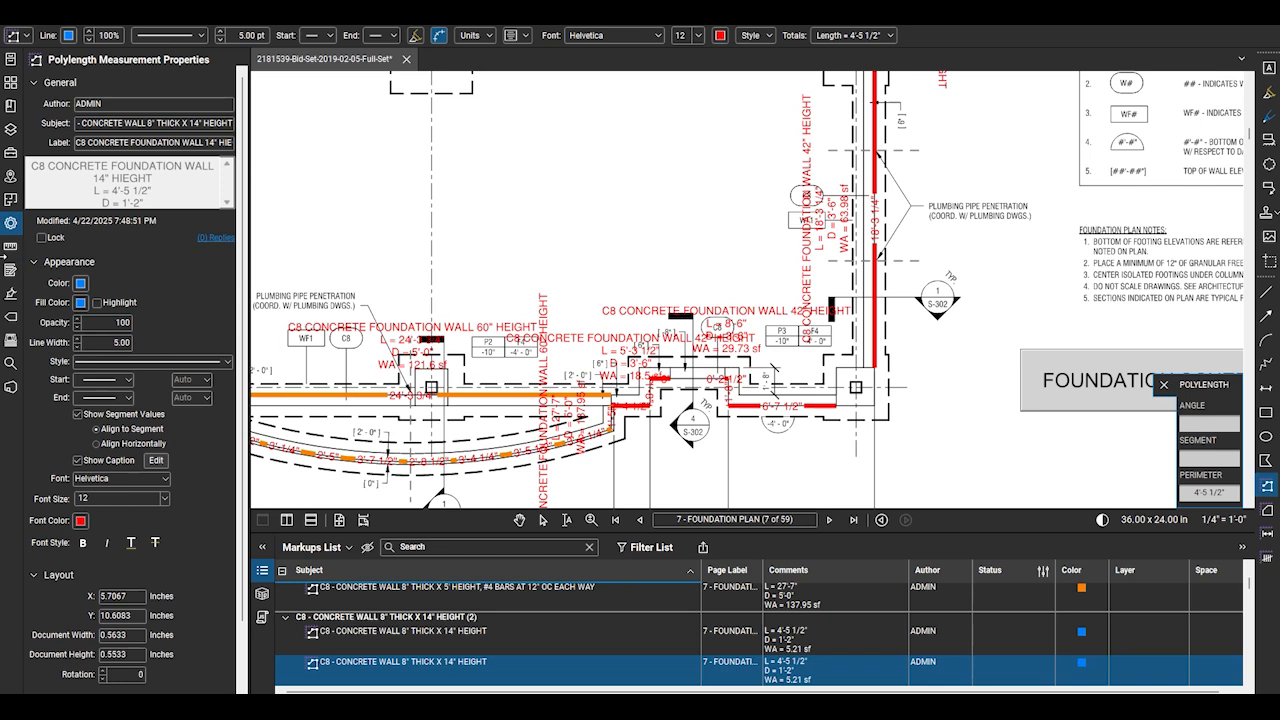
click(10, 245)
click(69, 88)
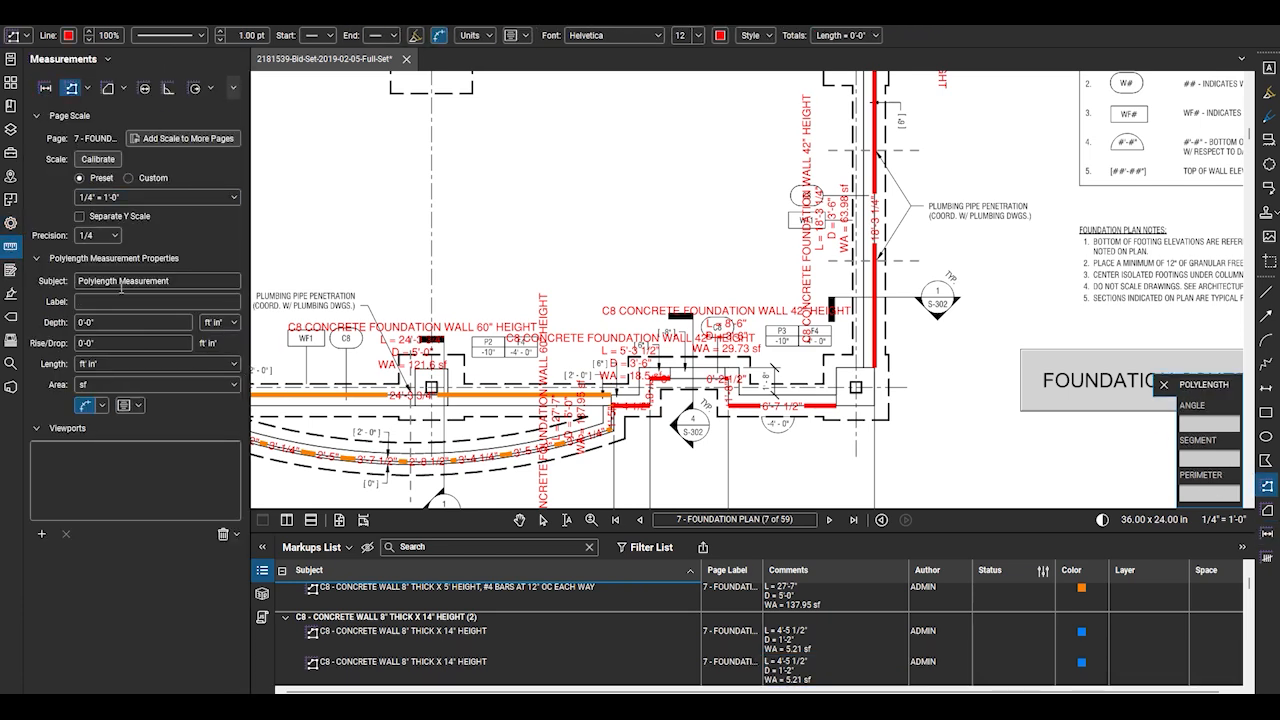
click(191, 281)
key(ctrl+a)
text(C8 CON)
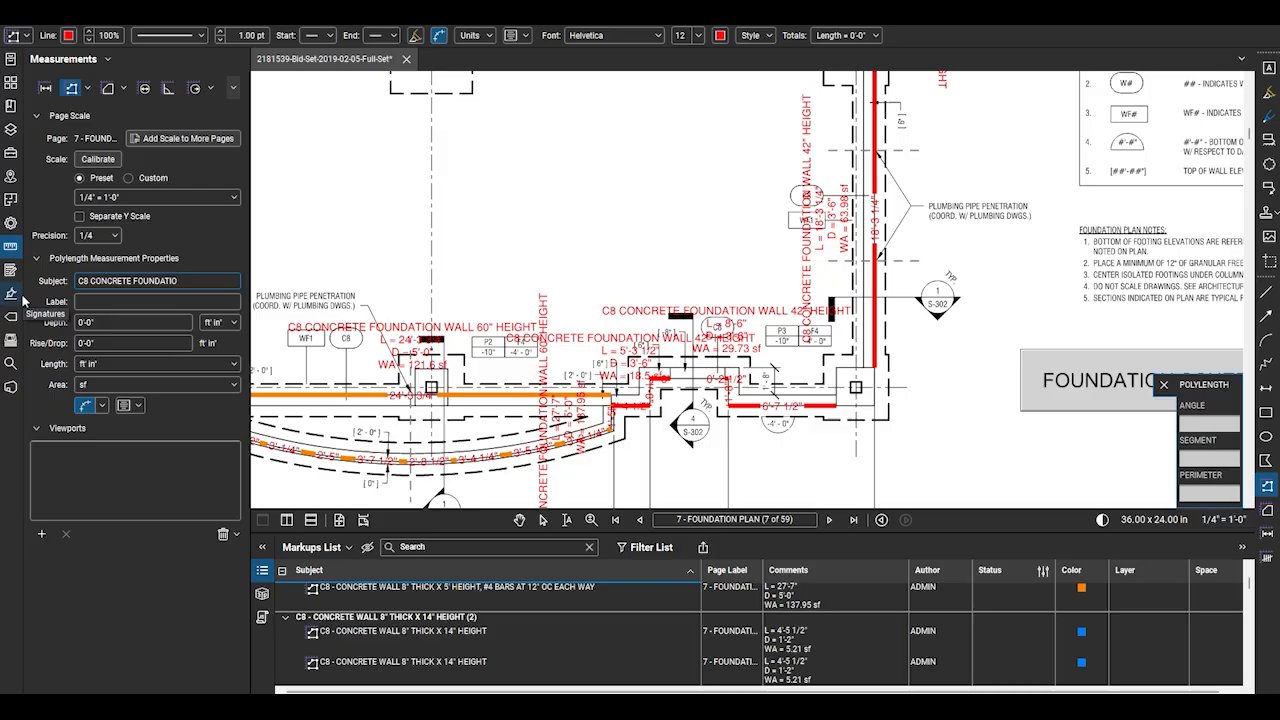
text(CRETE FOUNDATION WALL 8" THICK X)
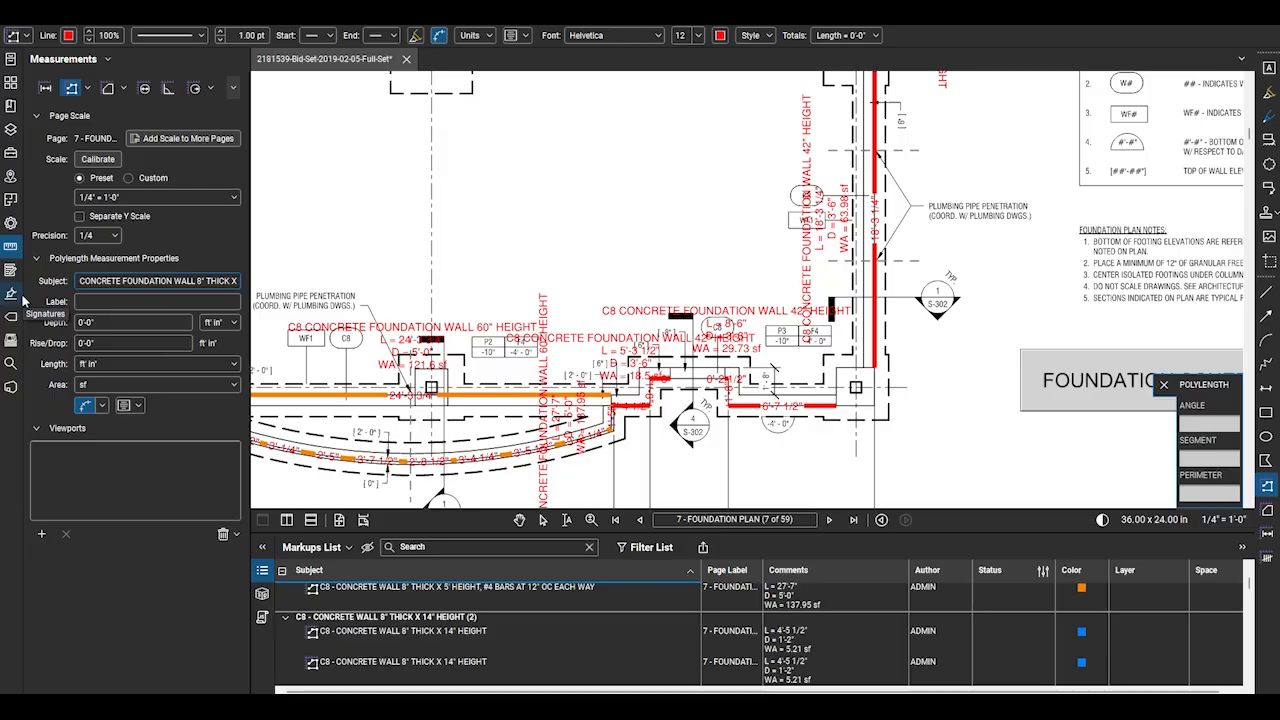
text( 40)
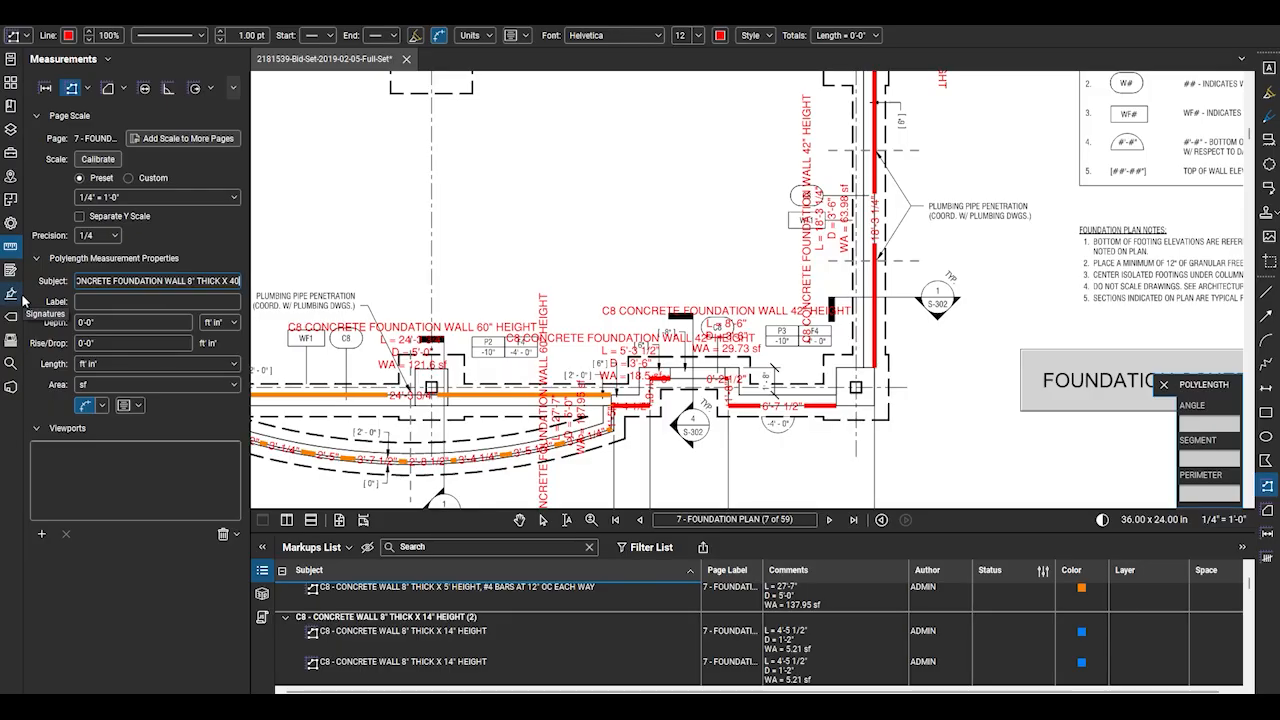
key(BackSpace)
key(BackSpace)
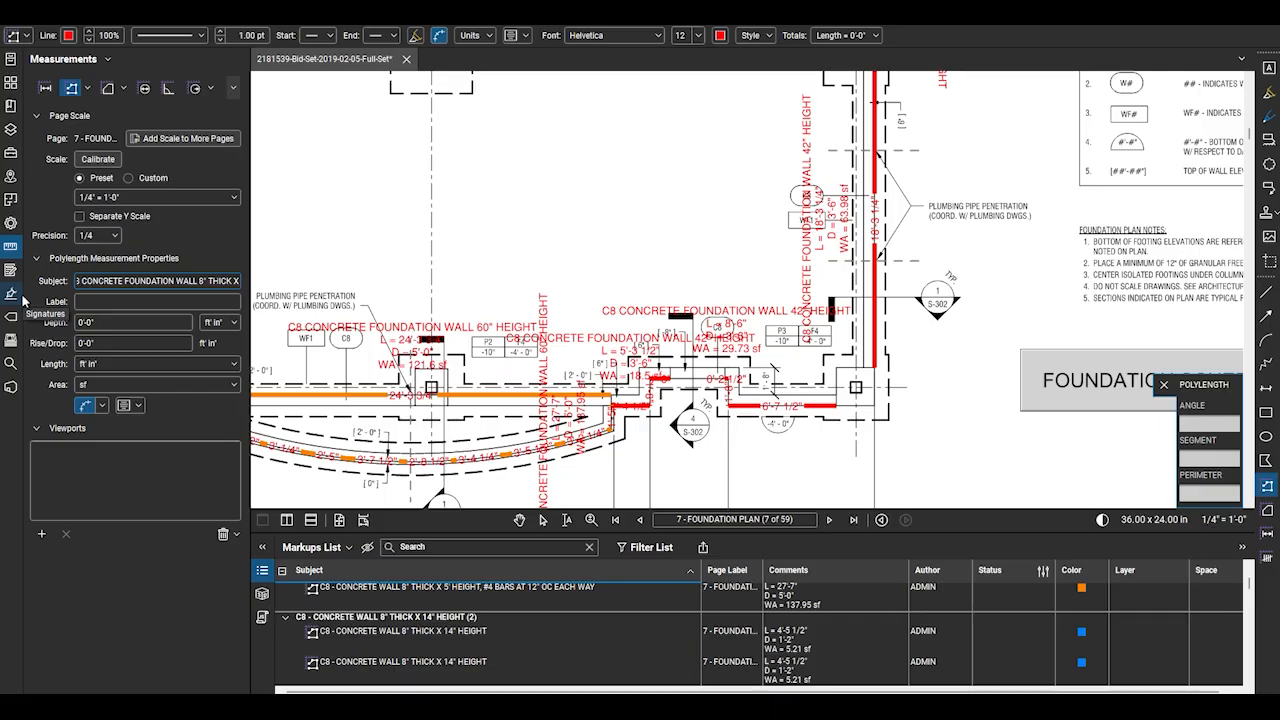
key(BackSpace)
text(20)
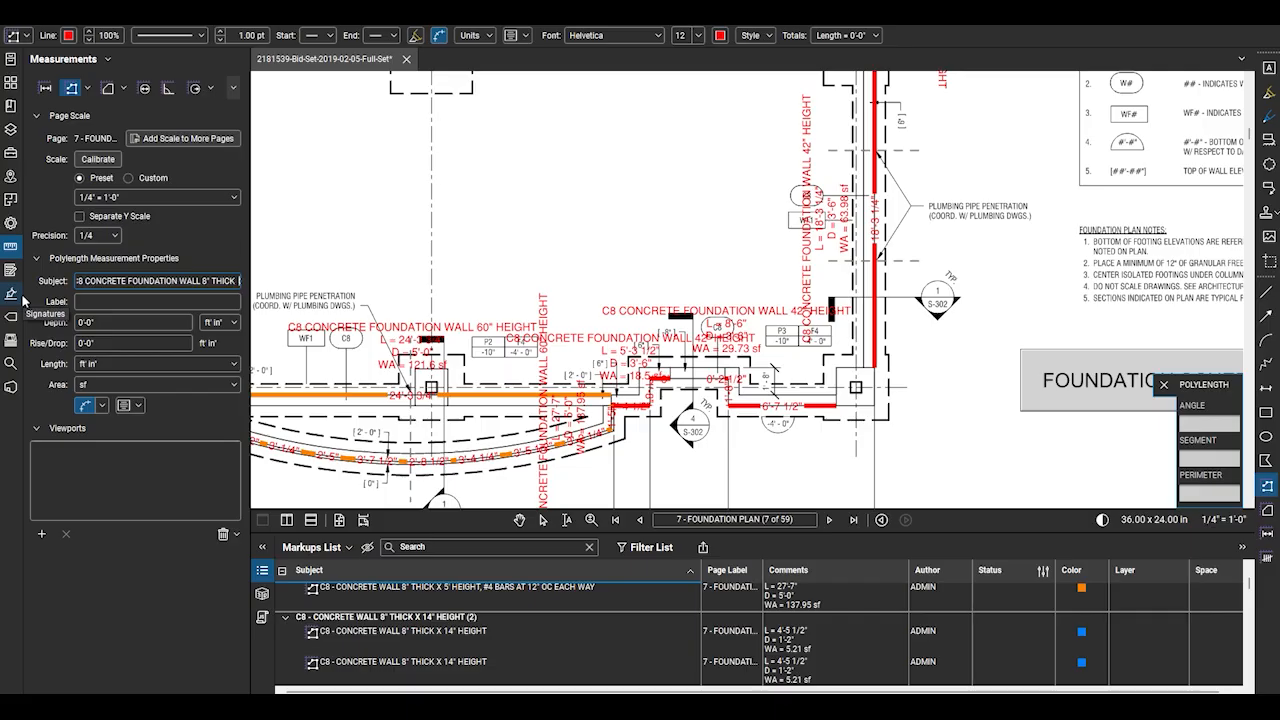
key(BackSpace)
key(BackSpace)
text(28" HEIGHT)
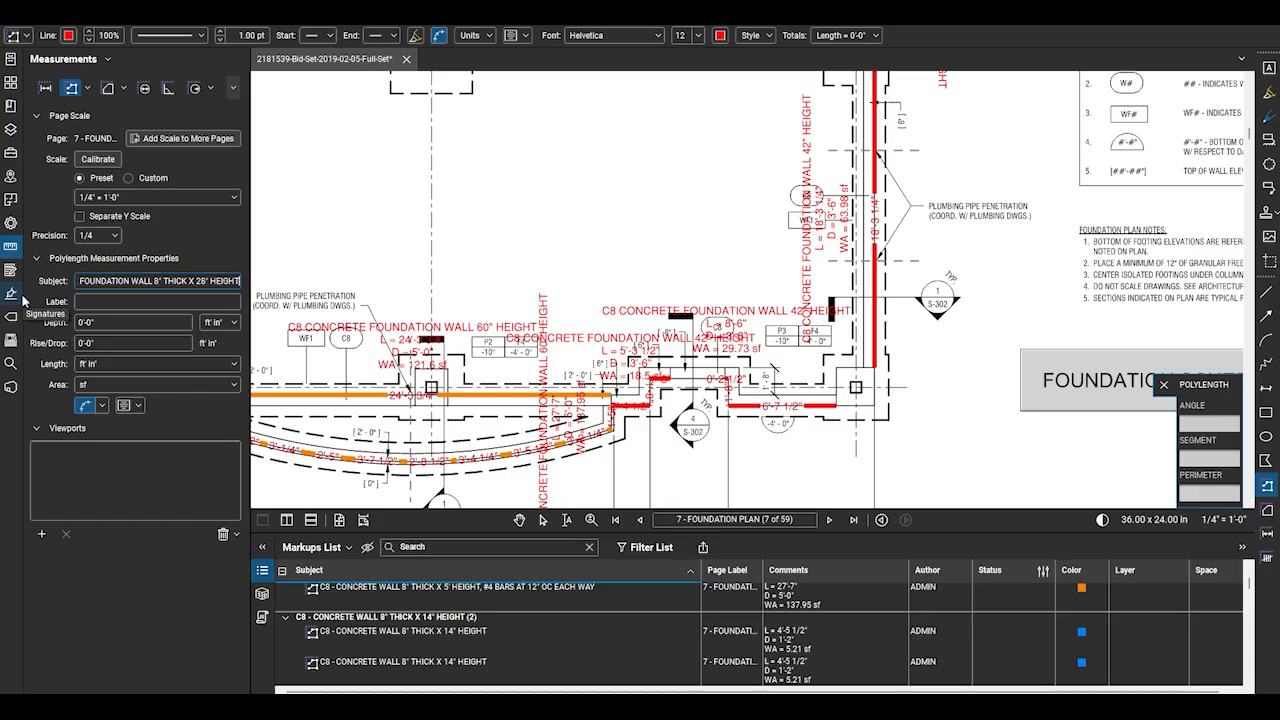
Label the measurement "C8 CONCRETE FOUNDATION WALL 28" HEIGHT", set its depth to 2'-4", and open its caption options
key(Tab)
text(C7)
key(BackSpace)
text(8" HEIGHT)
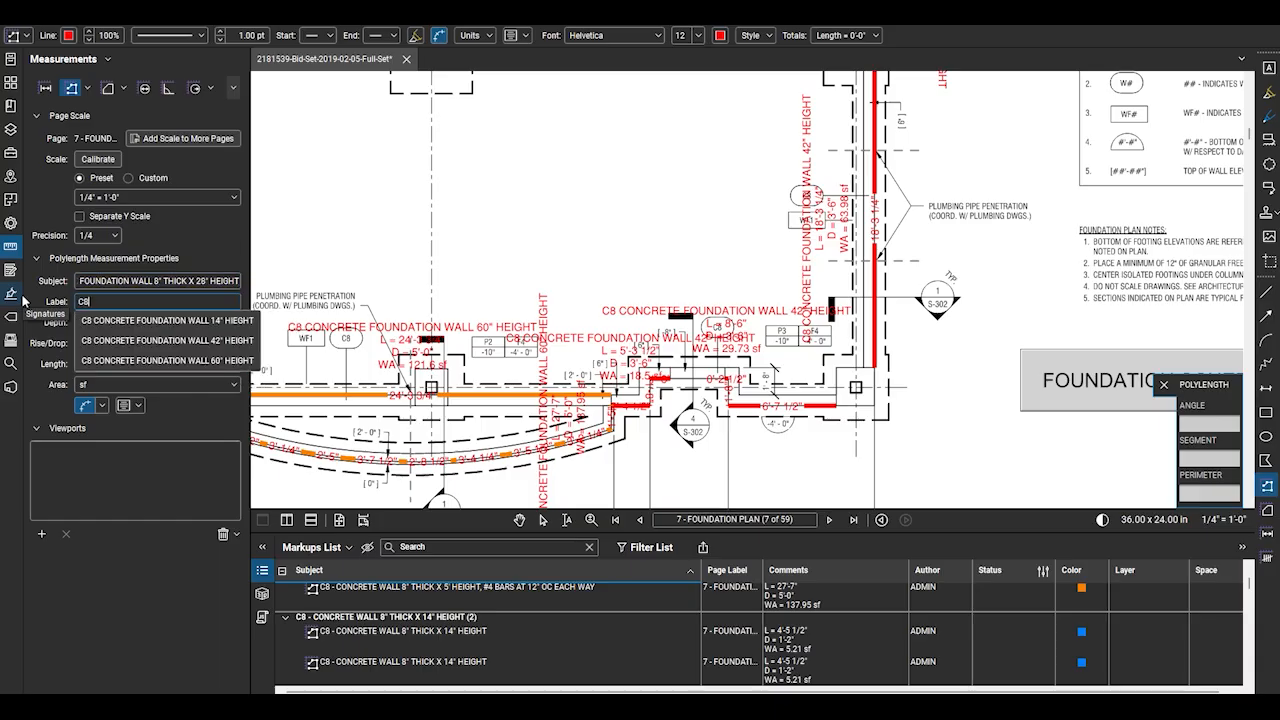
text( CONCRETE FOUNDATION WALL 20)
key(BackSpace)
key(BackSpace)
key(BackSpace)
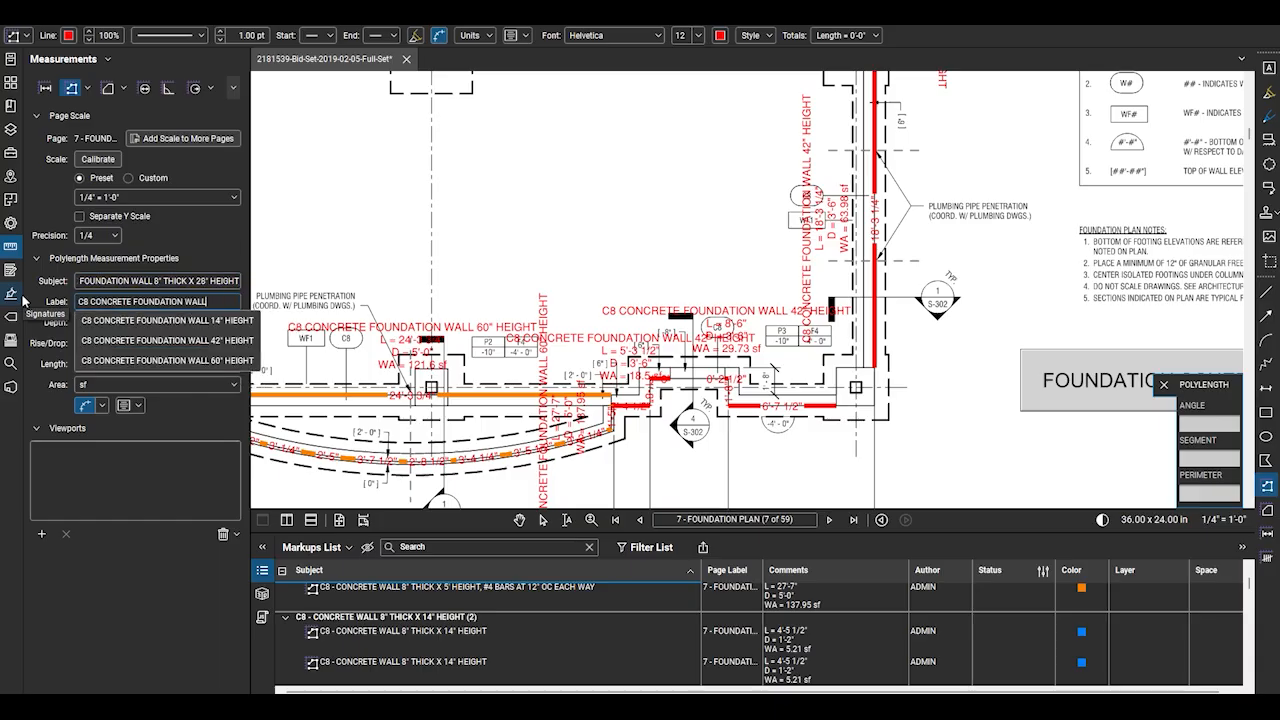
text(28" HEIGHT)
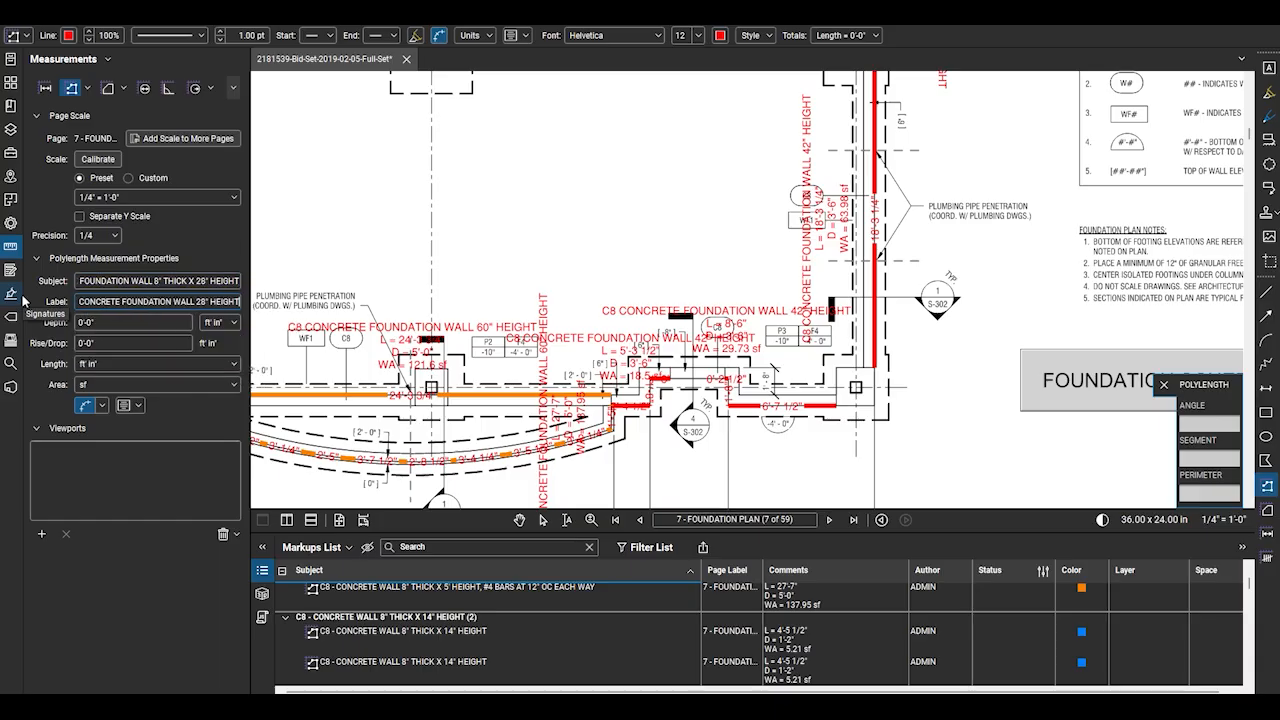
click(107, 322)
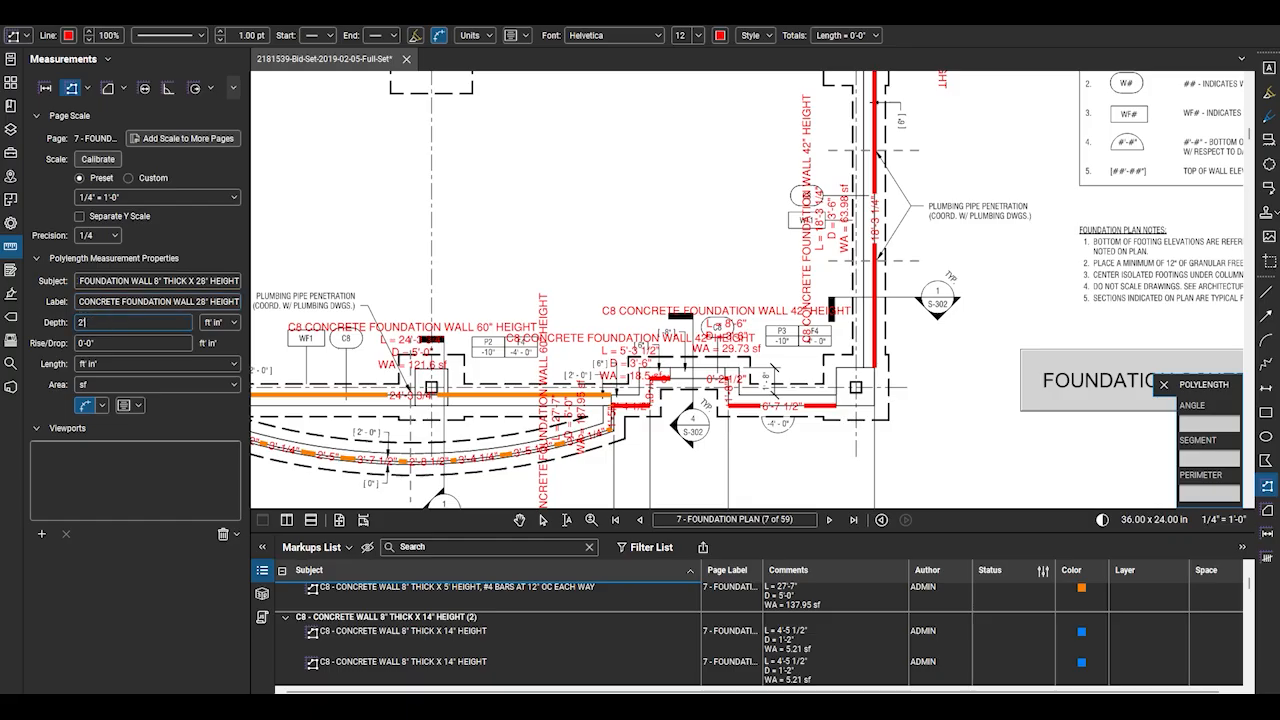
click(130, 405)
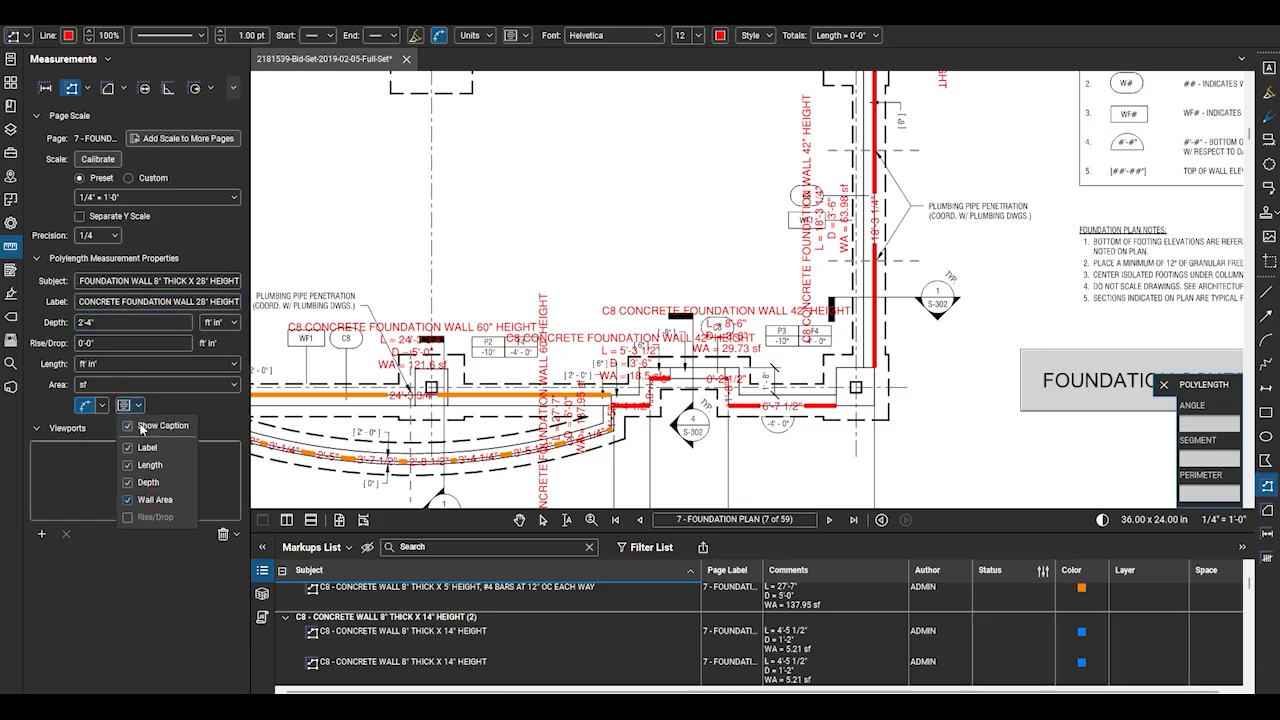
Set the line colour of the 28" high C8 wall measurement to magenta and its line width to 5.00
click(9, 229)
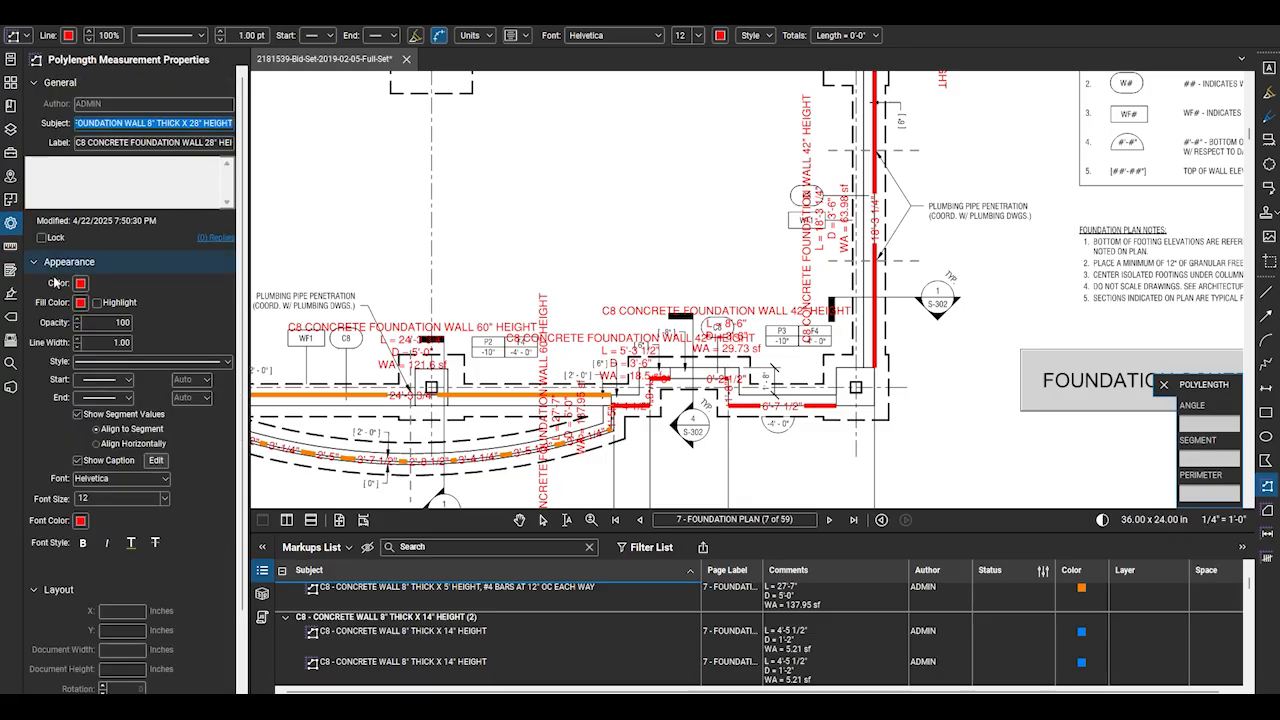
click(81, 284)
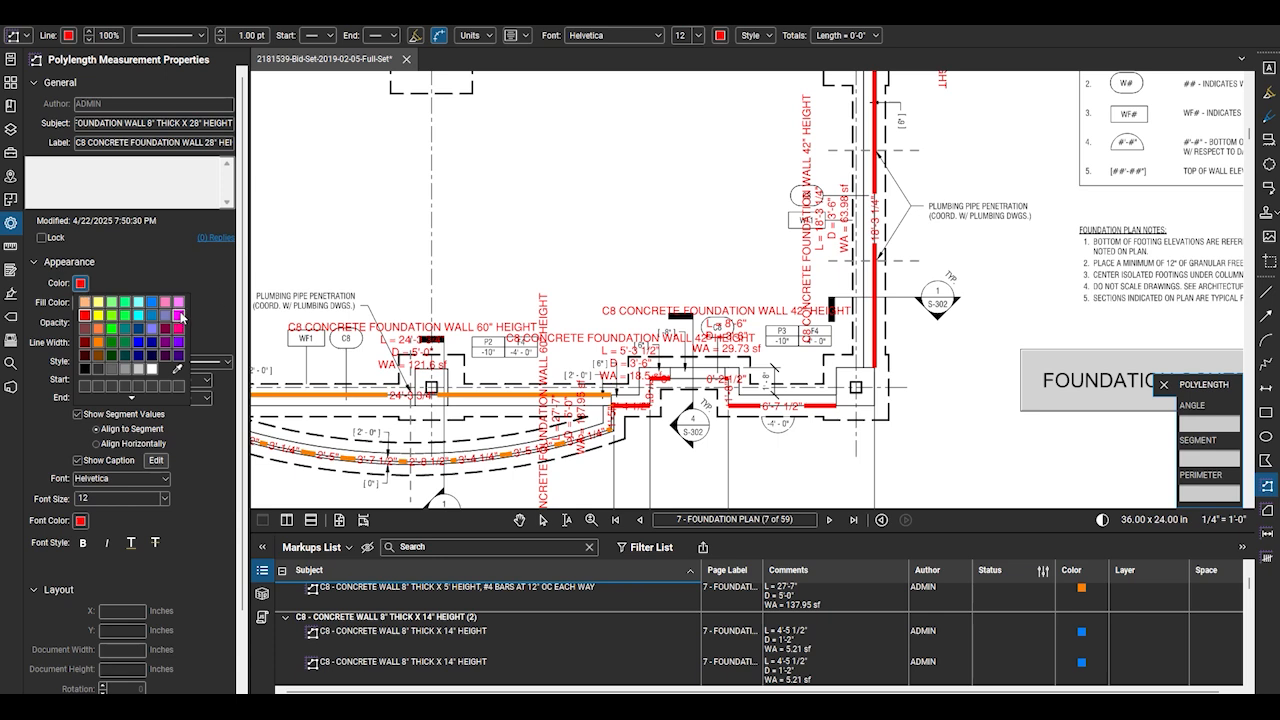
click(180, 316)
text(5)
key(Return)
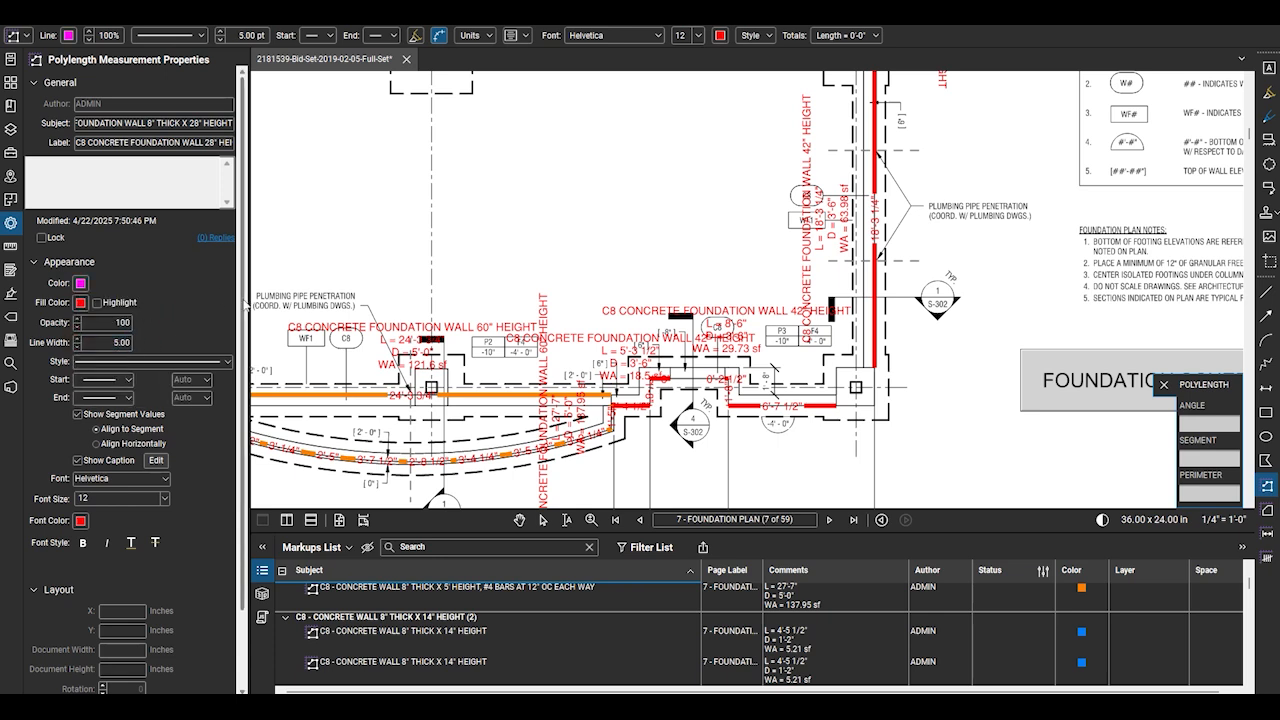
Measure the two 28" high C8 wall segments marked [-8"] in the bottom and top foundation walls, each about 3'-4" long
scroll(775, 378, up, 2)
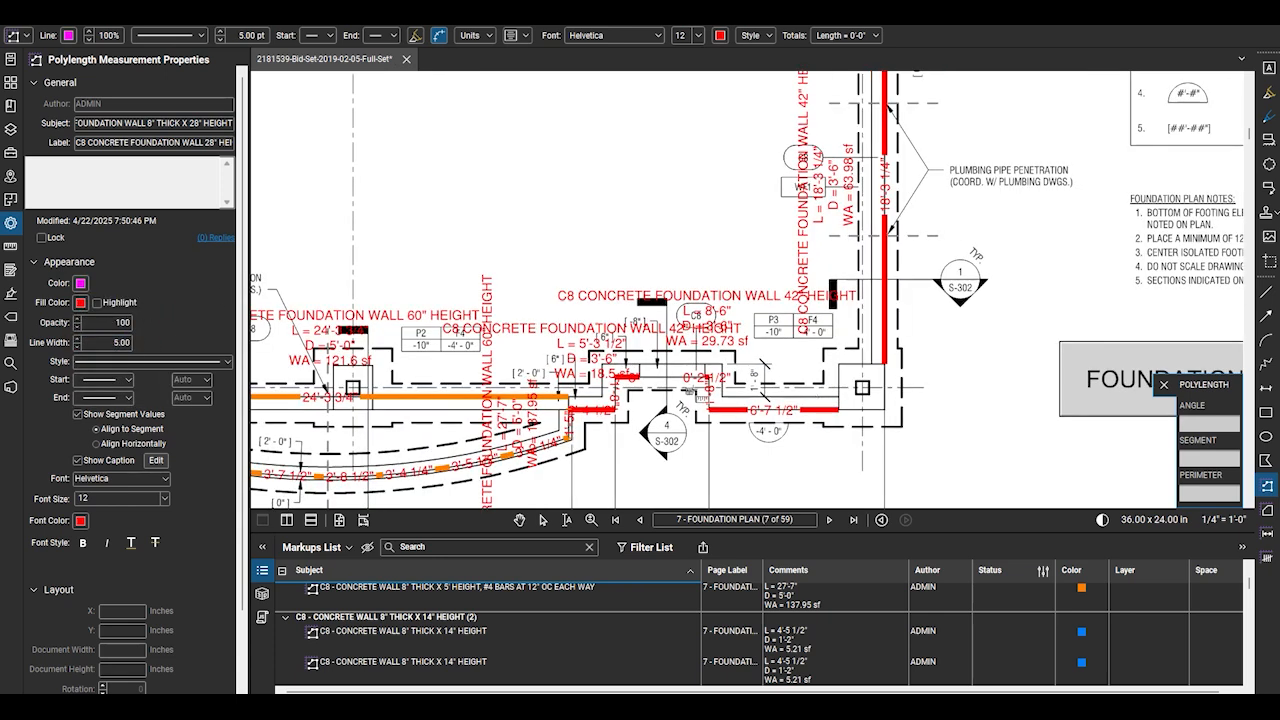
click(618, 360)
double_click(731, 360)
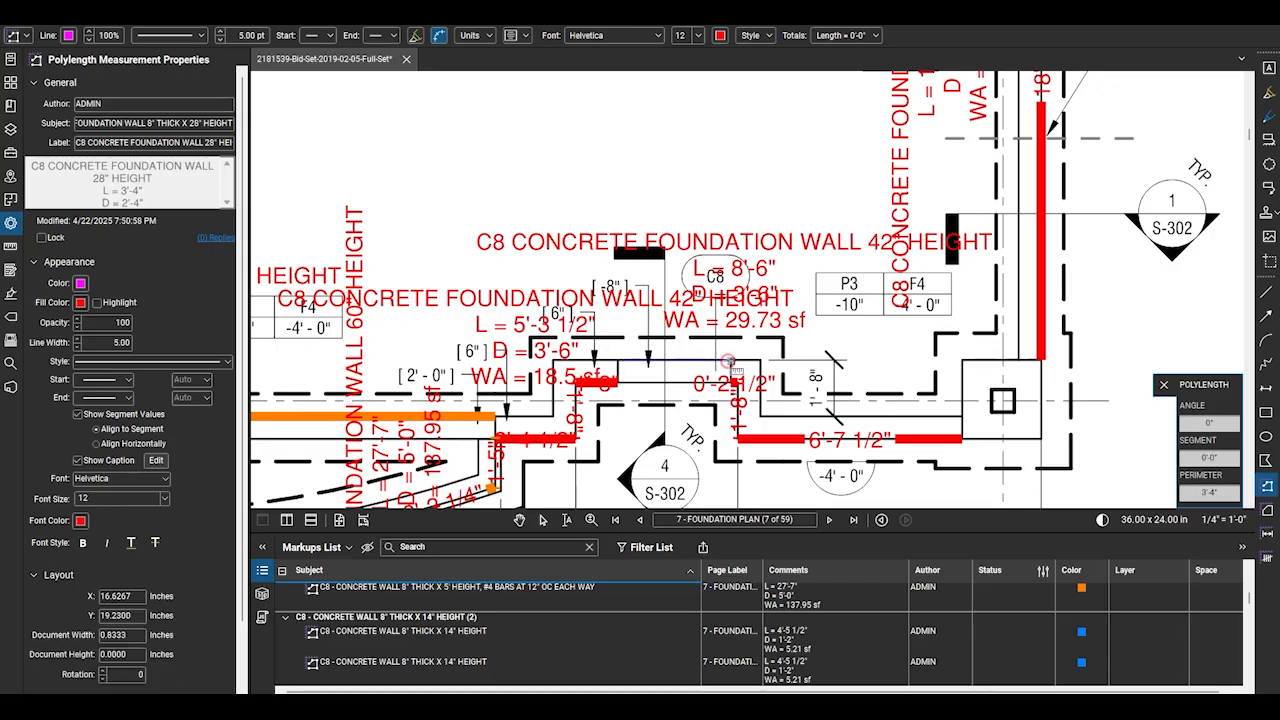
scroll(640, 446, down, 5)
scroll(657, 97, up, 6)
click(643, 132)
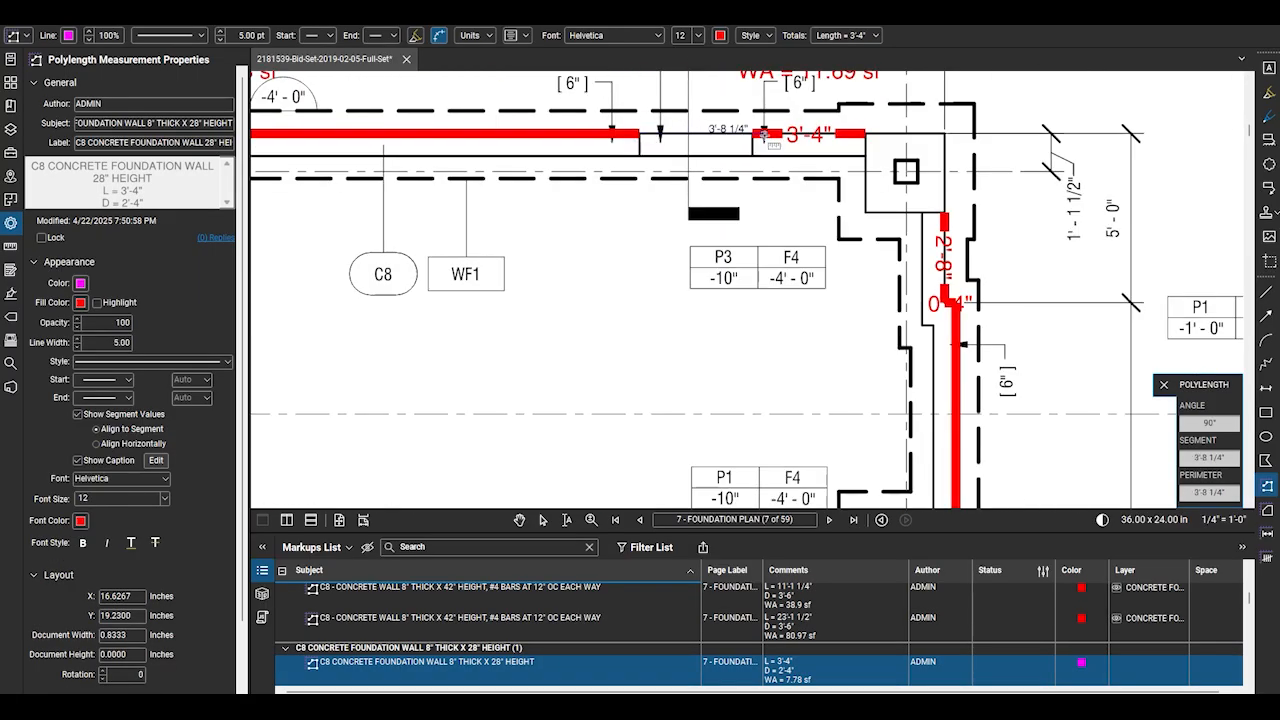
double_click(756, 132)
Look over the whole foundation plan for wall segments still without a measurement, and leave the measuring tool
scroll(855, 166, down, 3)
scroll(873, 168, down, 4)
scroll(457, 360, up, 5)
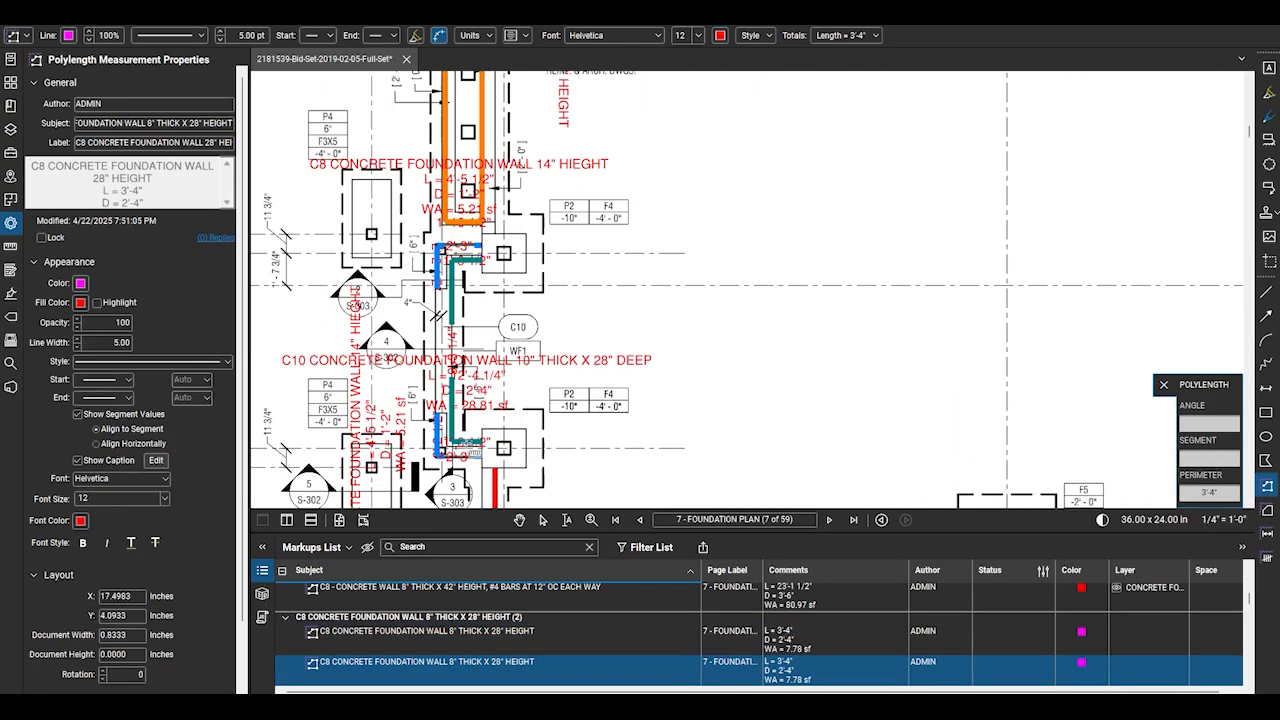
scroll(392, 268, down, 5)
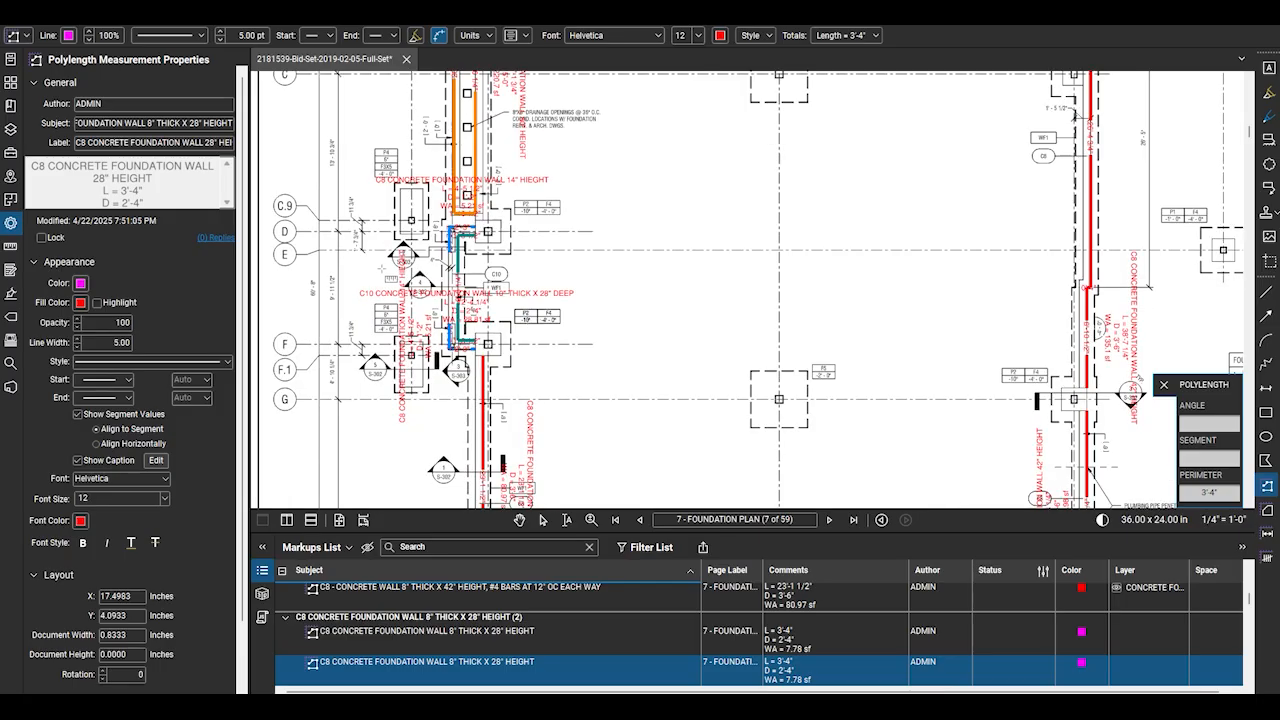
scroll(645, 426, down, 2)
scroll(765, 178, up, 4)
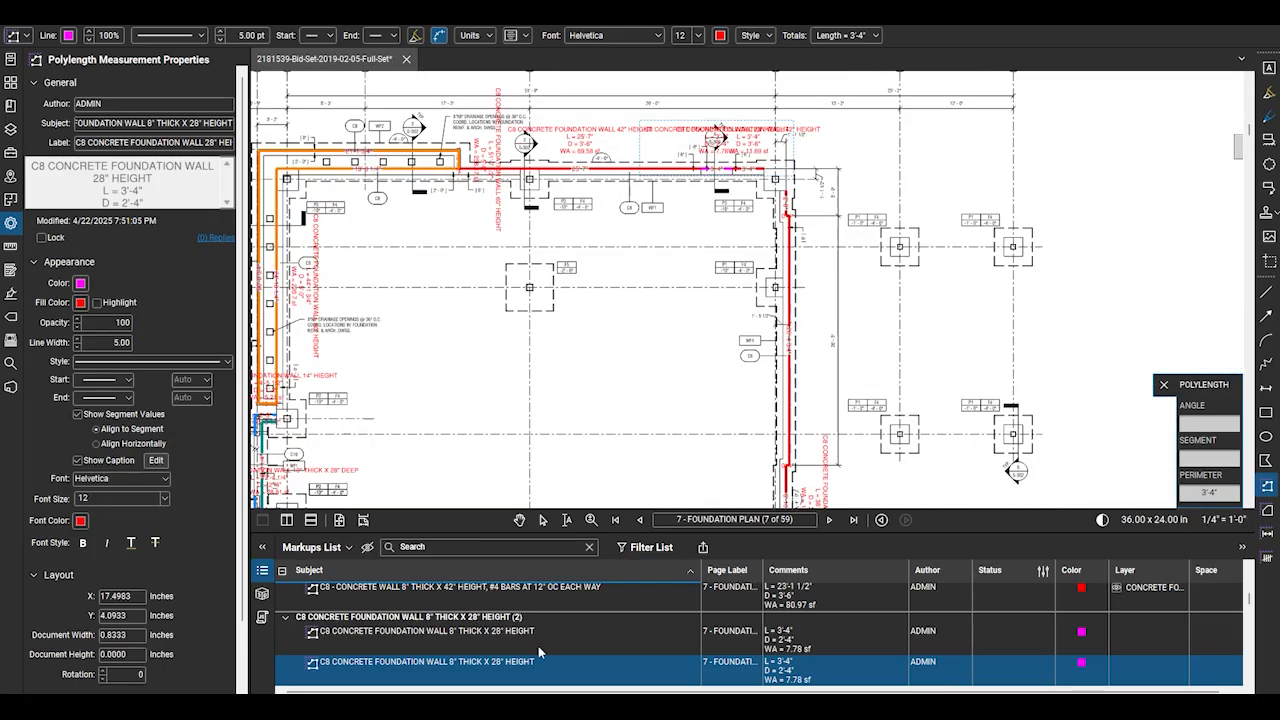
click(543, 520)
click(857, 259)
scroll(857, 259, down, 3)
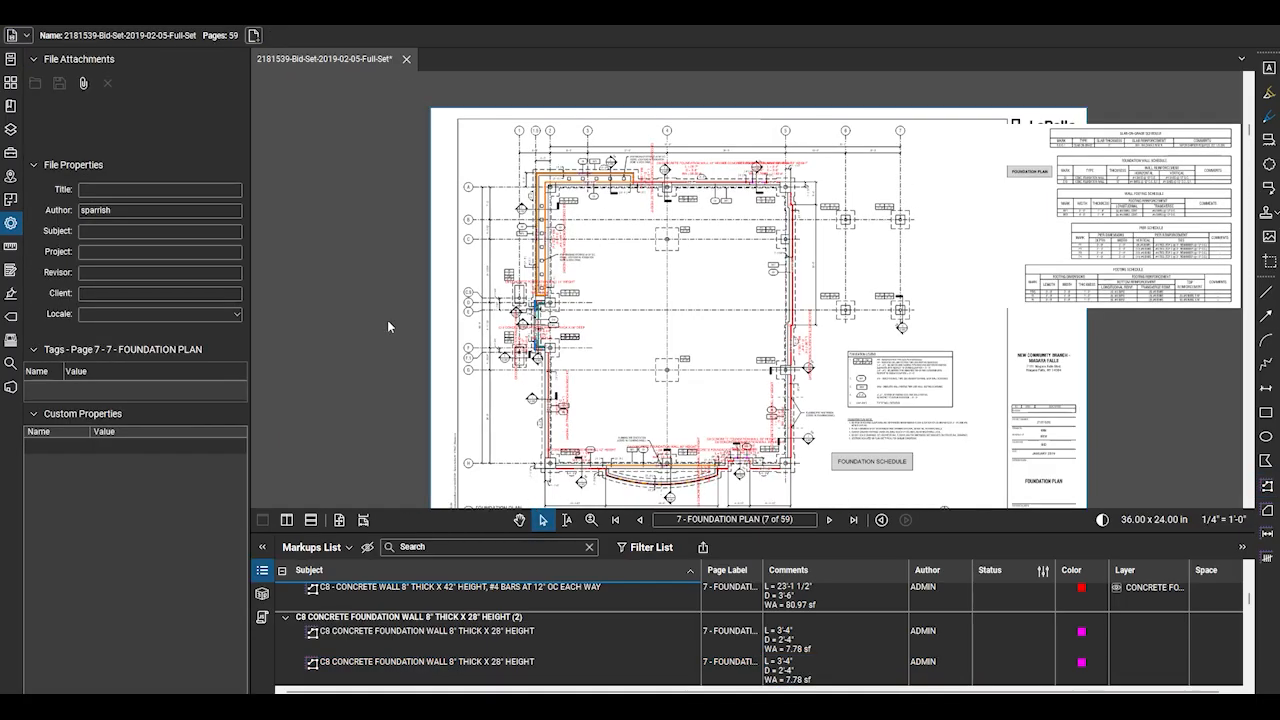
Assign both 28" high C8 wall measurements to the visible concrete foundation layer
click(11, 130)
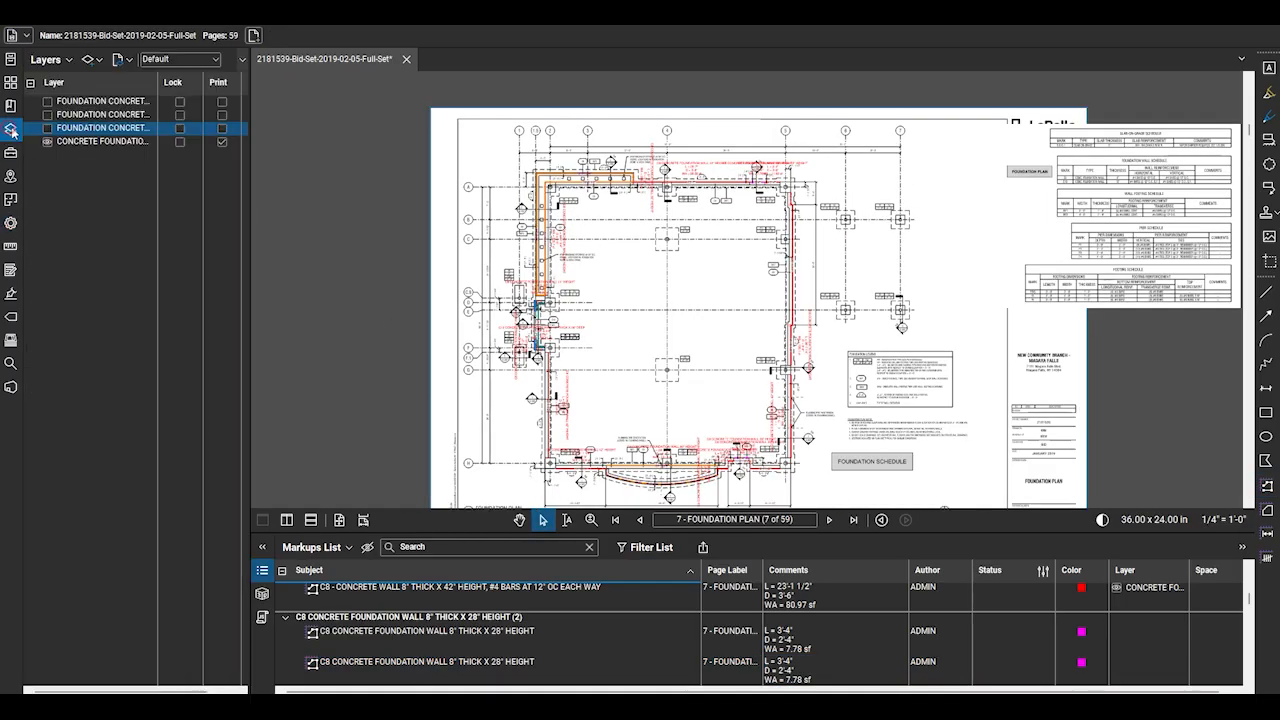
click(501, 640)
ctrl+click(500, 662)
right_click(498, 642)
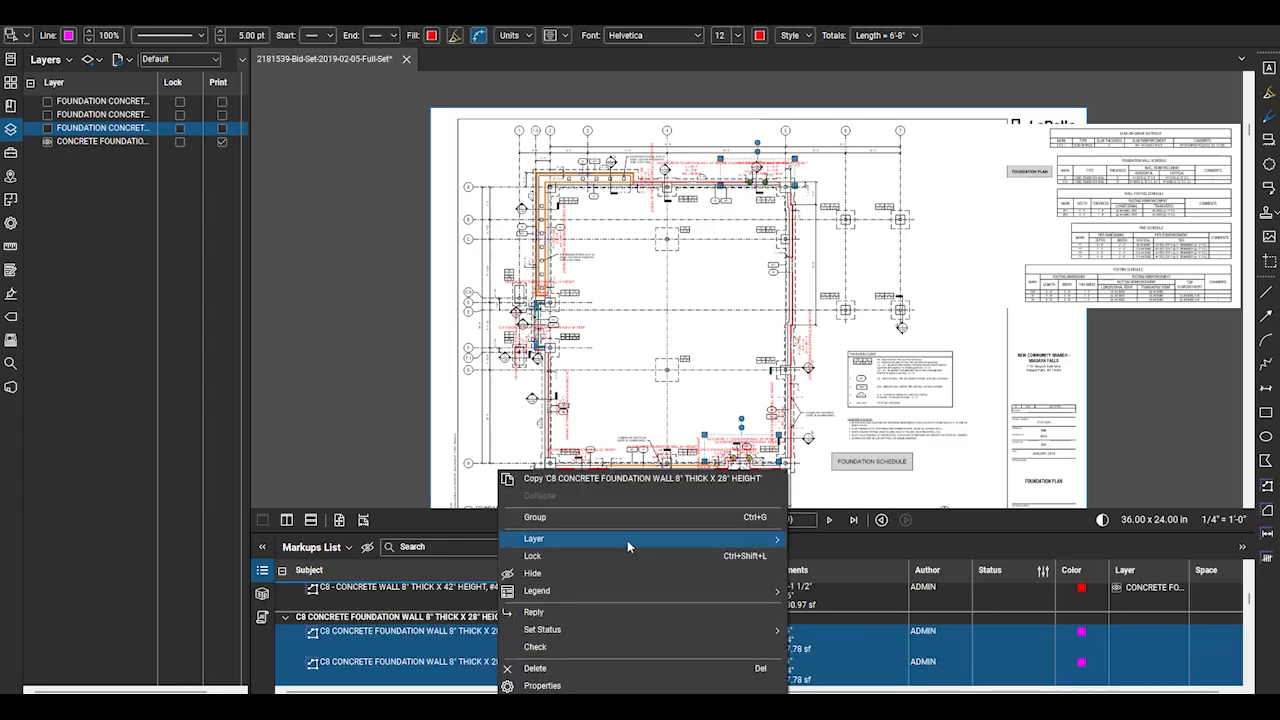
mouse_move(627, 540)
click(880, 595)
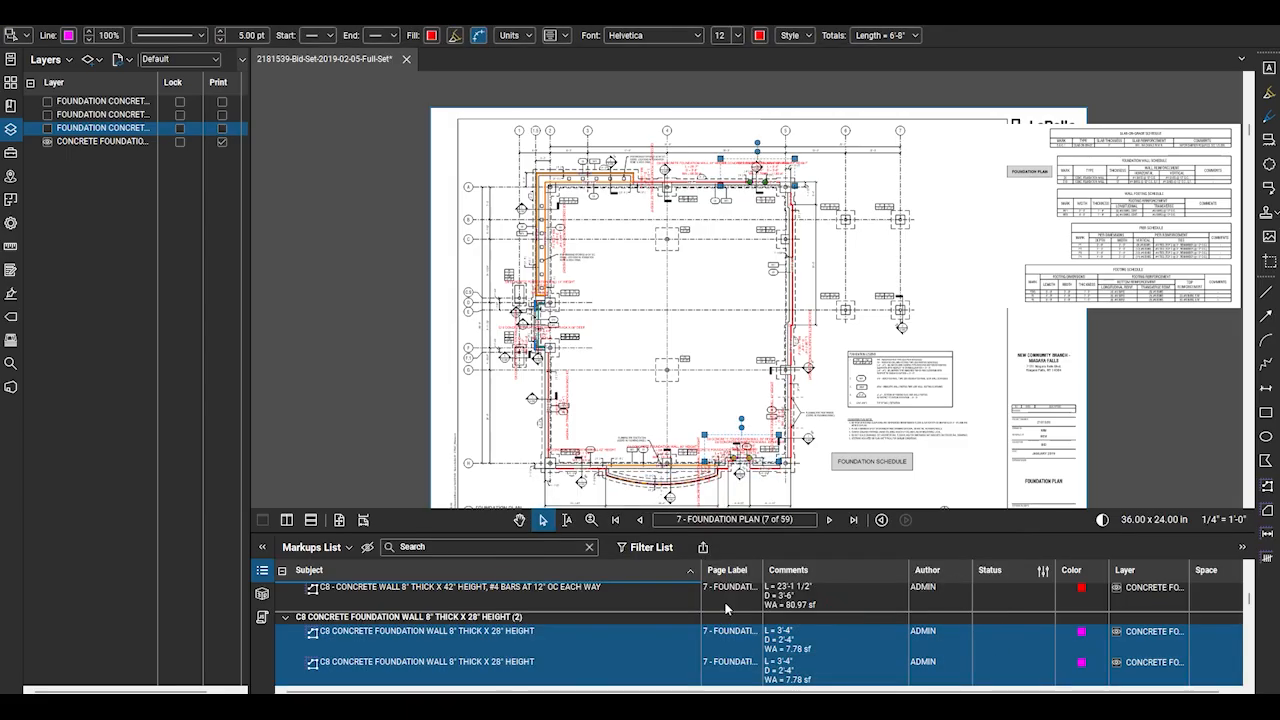
Assign both 14" high C8 wall measurements to the CONCRETE FOUNDATION WALLS layer
scroll(727, 608, up, 2)
click(587, 647)
ctrl+click(505, 676)
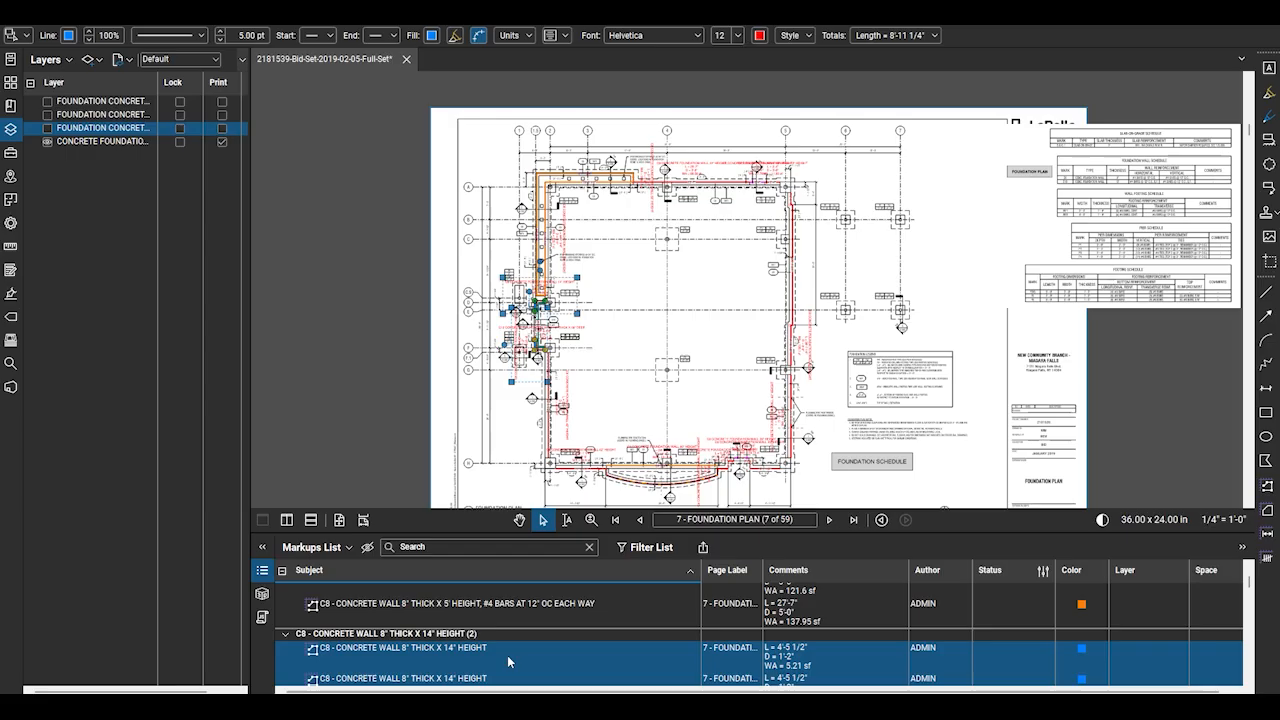
right_click(508, 662)
mouse_move(652, 531)
click(858, 607)
Assign all of the 5' high C8 wall measurements to the CONCRETE FOUNDATION WALLS layer
click(469, 620)
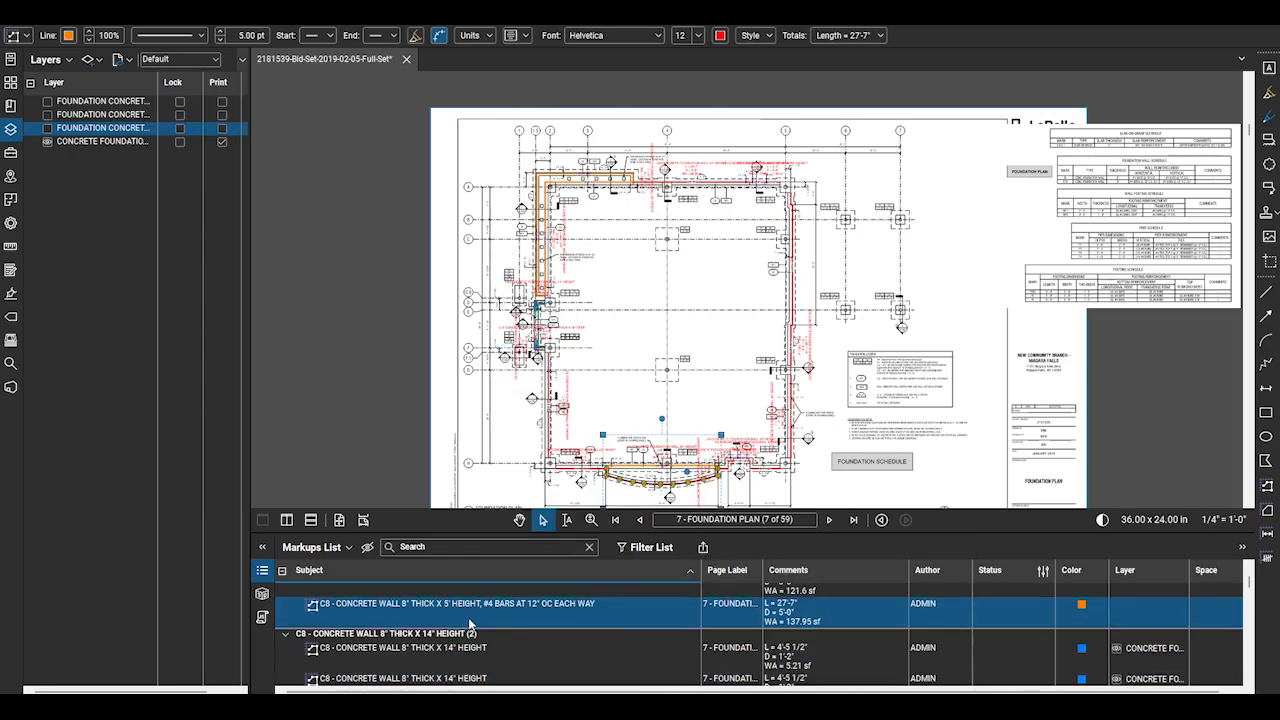
scroll(469, 620, up, 2)
ctrl+click(452, 661)
right_click(460, 662)
mouse_move(700, 538)
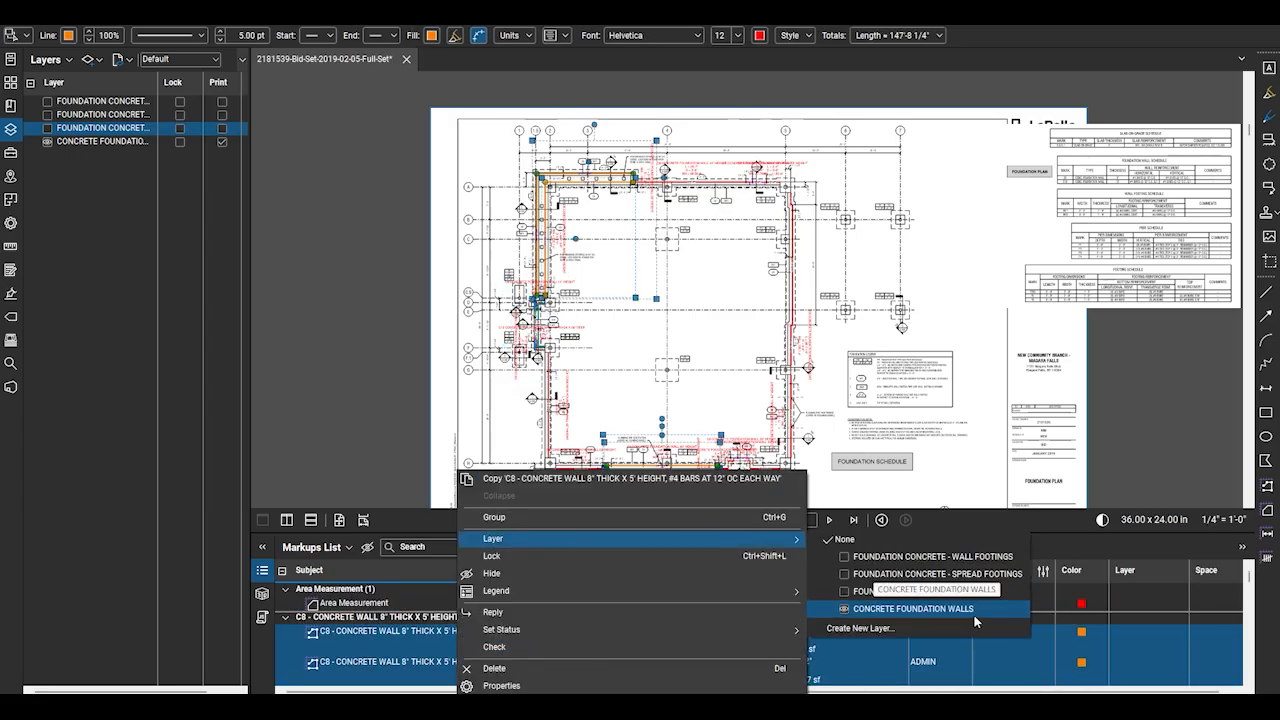
click(973, 618)
Collapse the C8 and C10 wall groups and the F3X5 and F4 pier footing groups in the markups list
click(285, 619)
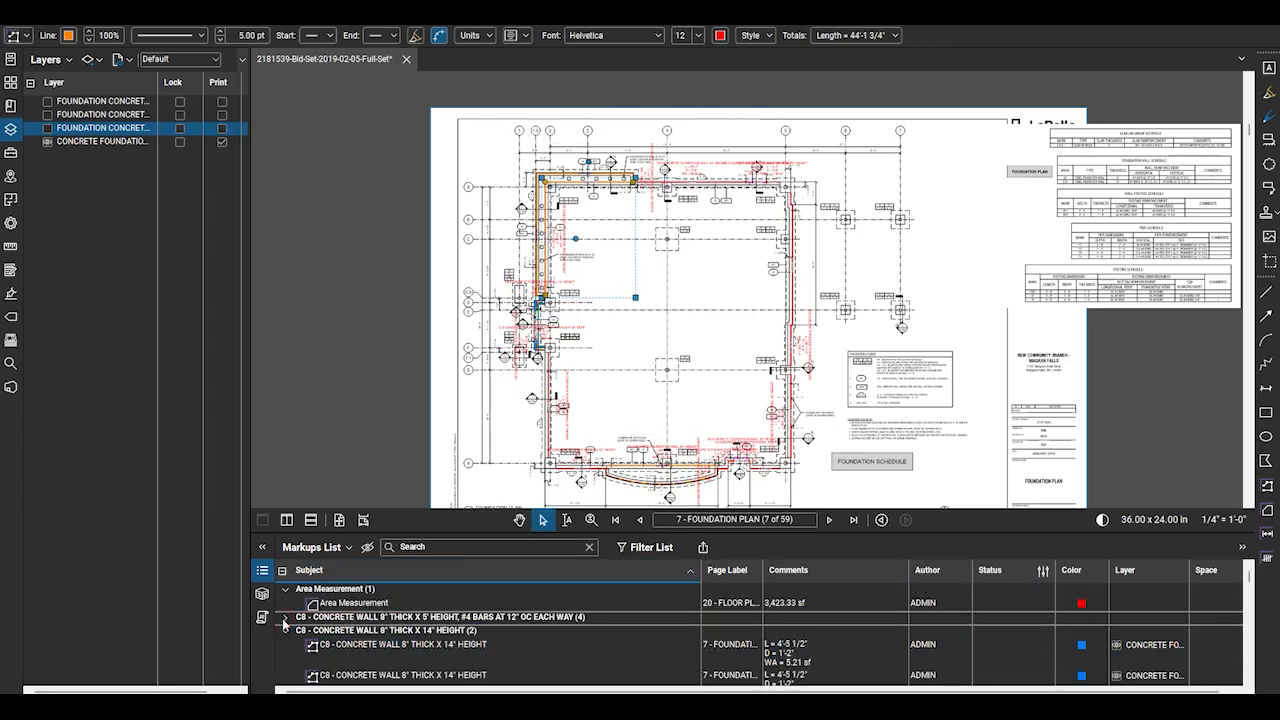
click(285, 631)
click(285, 644)
click(285, 658)
scroll(285, 664, down, 2)
click(285, 601)
click(285, 615)
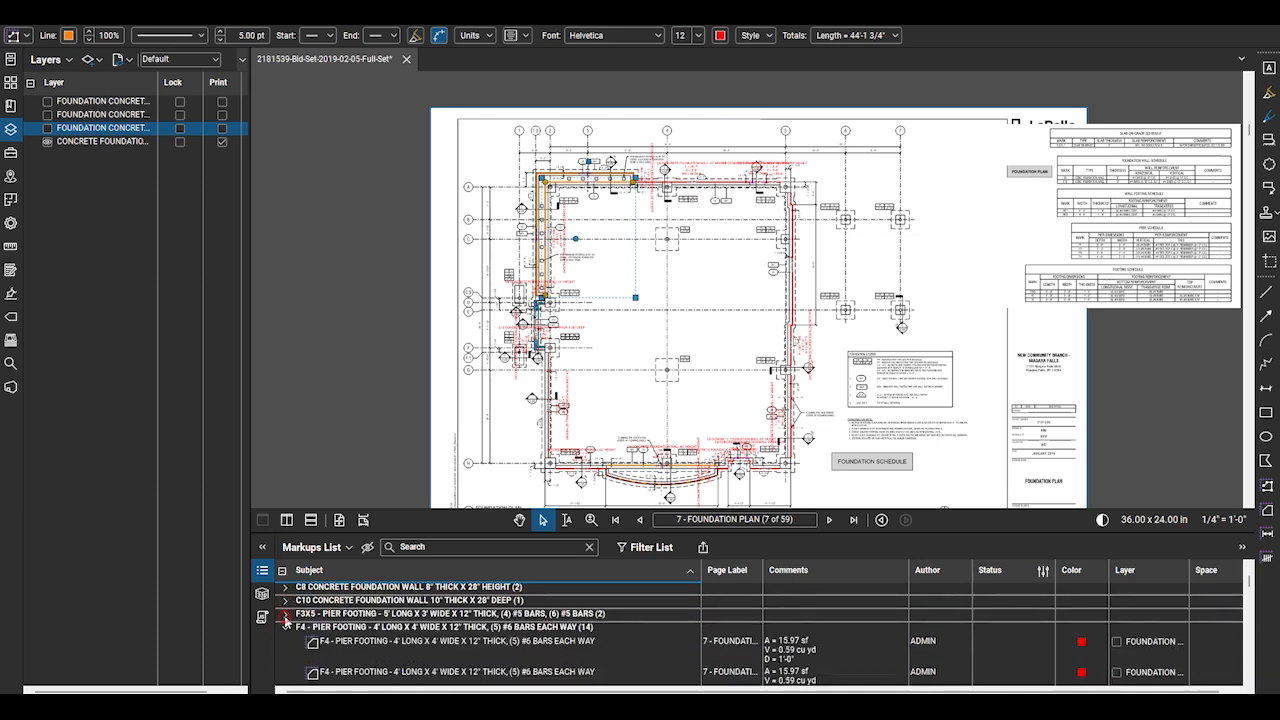
click(285, 627)
scroll(300, 650, up, 3)
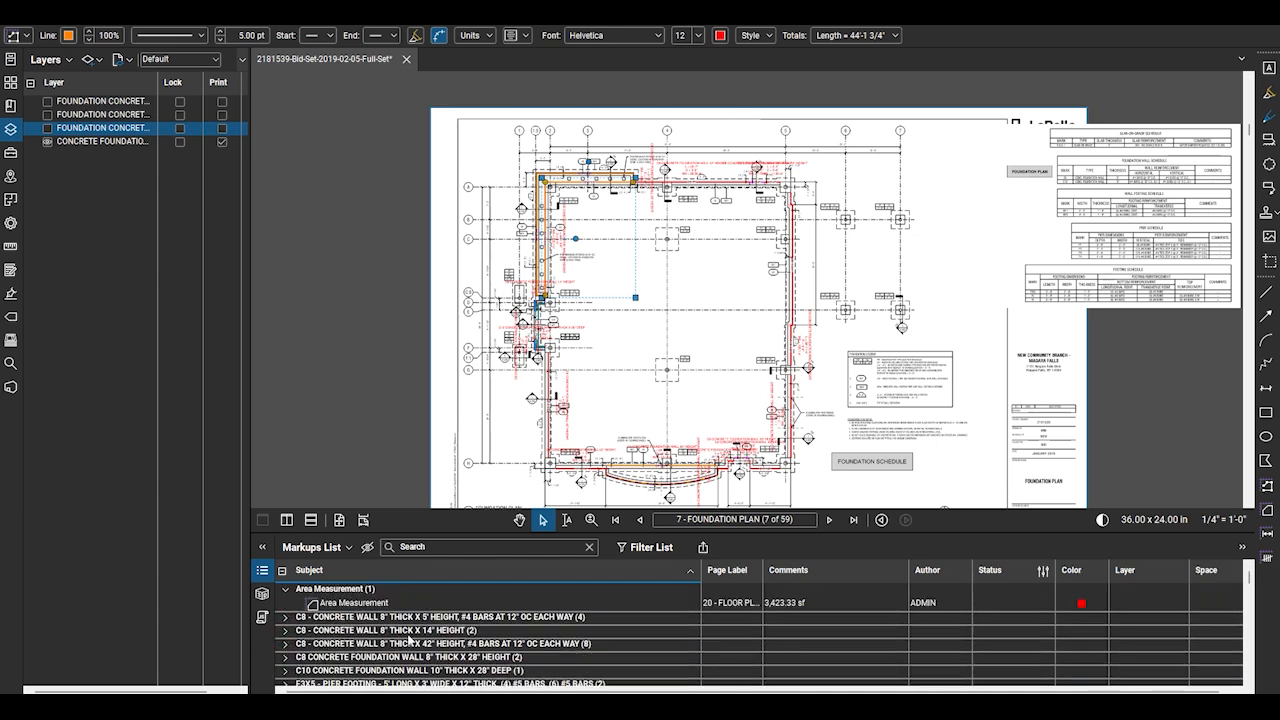
Expand the 14" high C8 wall group and check the measurement properties of its first entry
click(406, 631)
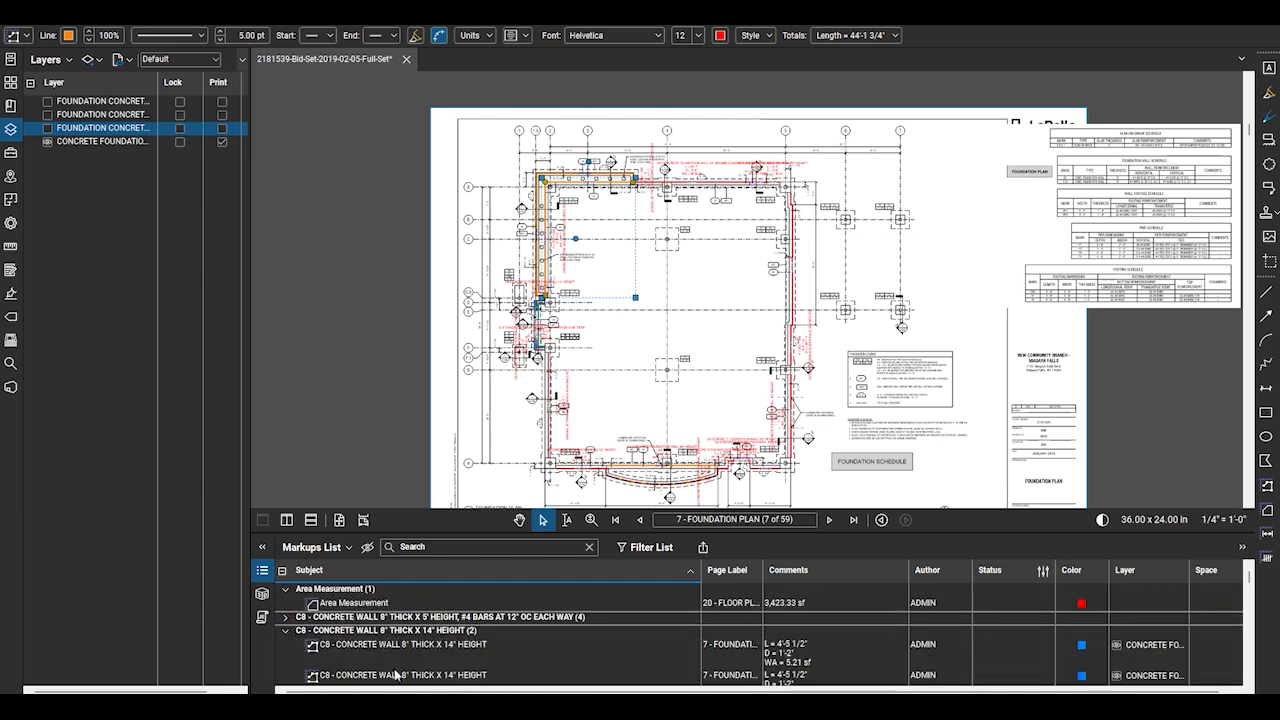
click(420, 650)
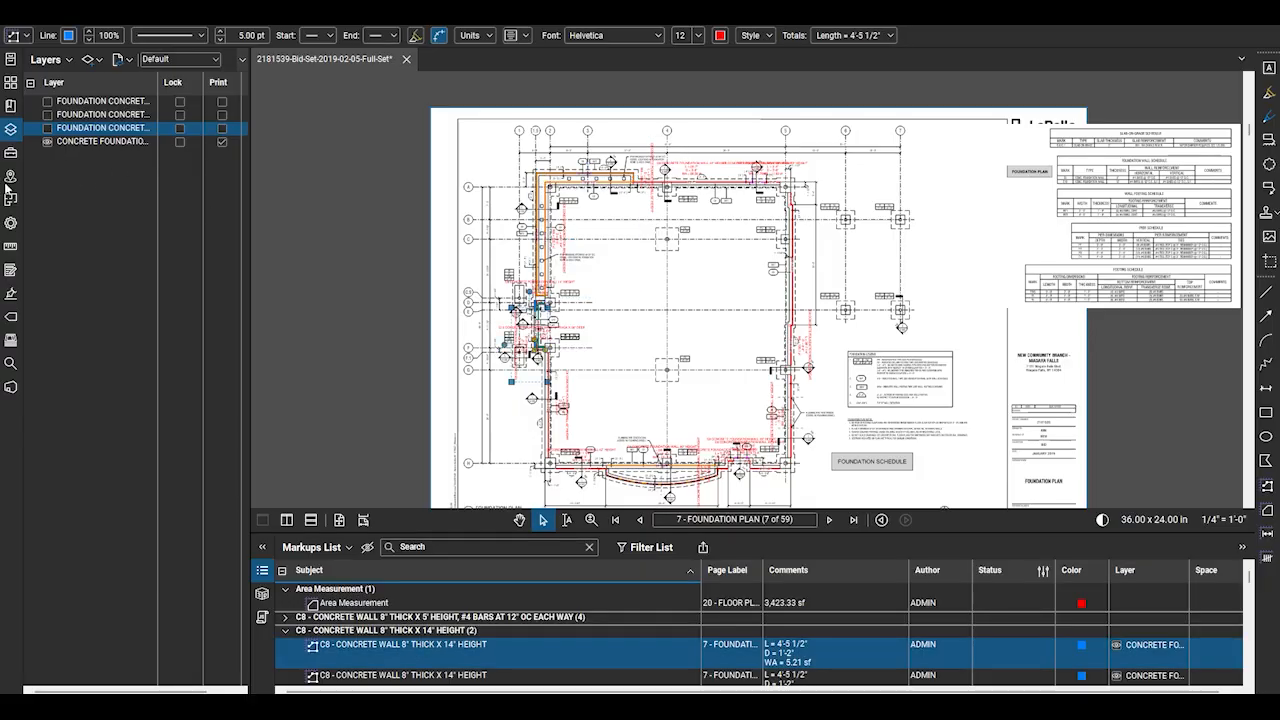
click(11, 247)
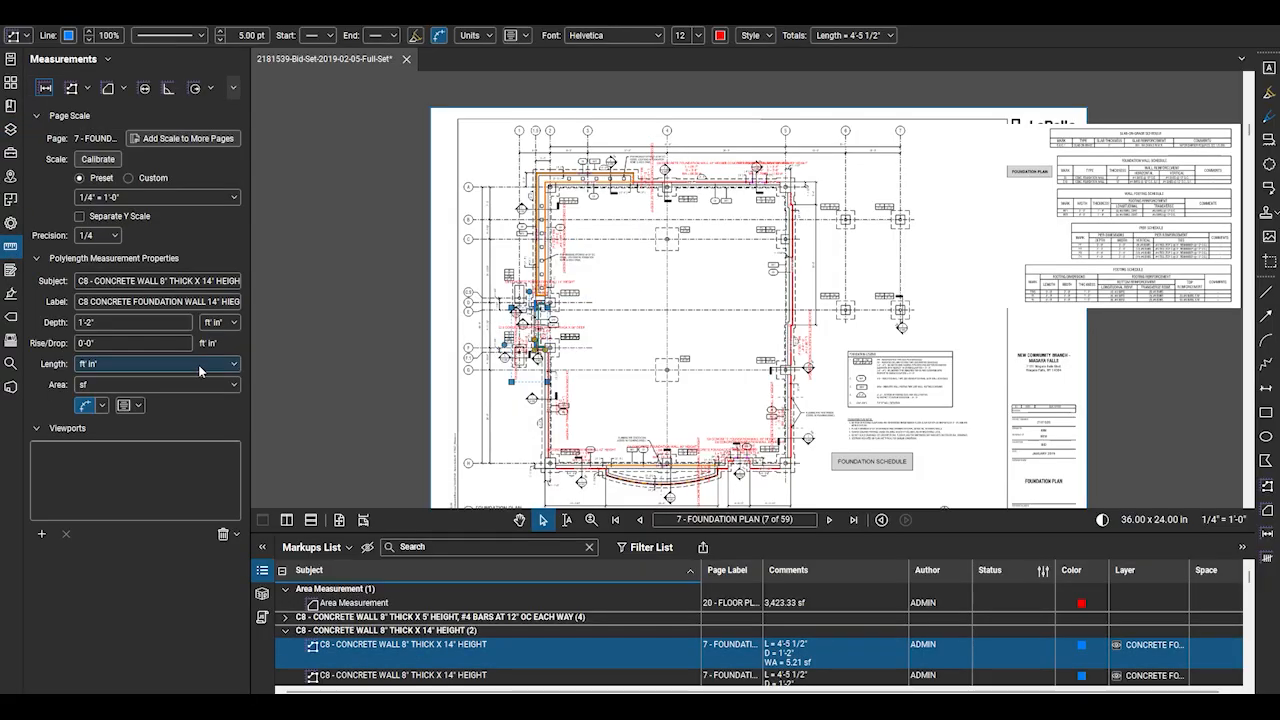
click(11, 223)
Show the three hidden FOUNDATION CONCRETE layers on the foundation plan and clear the selection
click(11, 129)
click(48, 116)
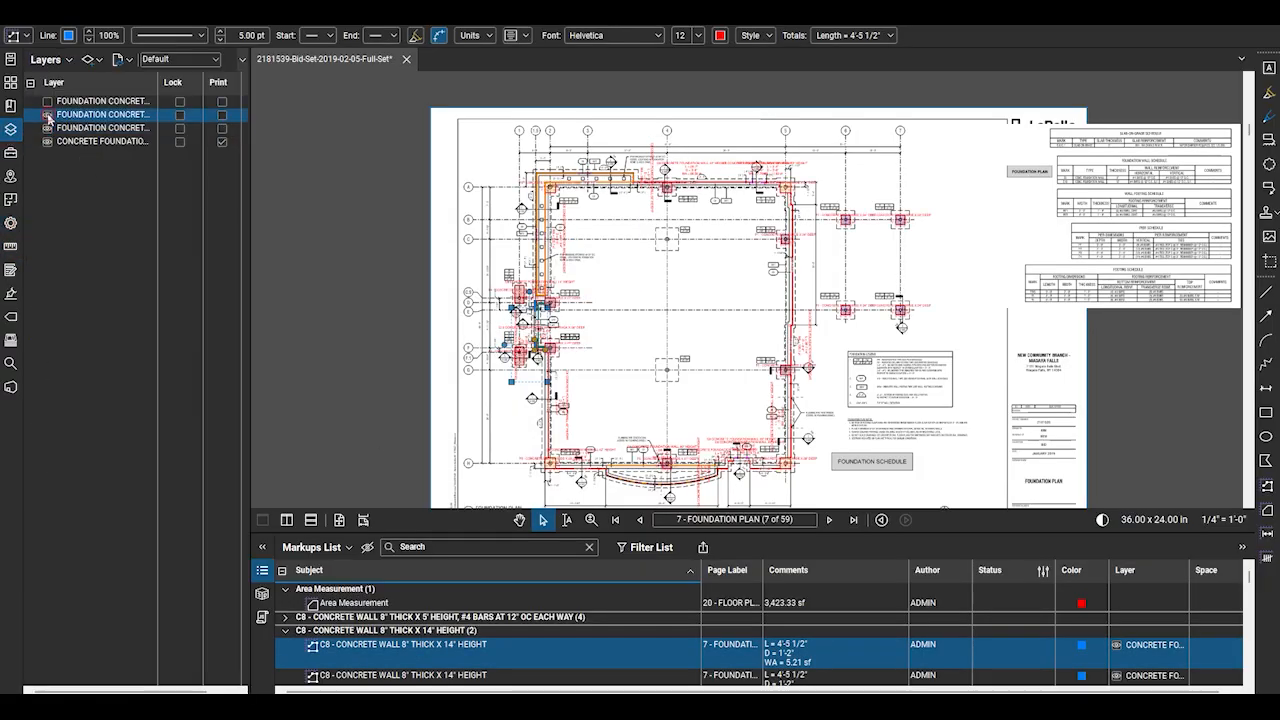
click(48, 101)
click(660, 380)
scroll(660, 380, up, 3)
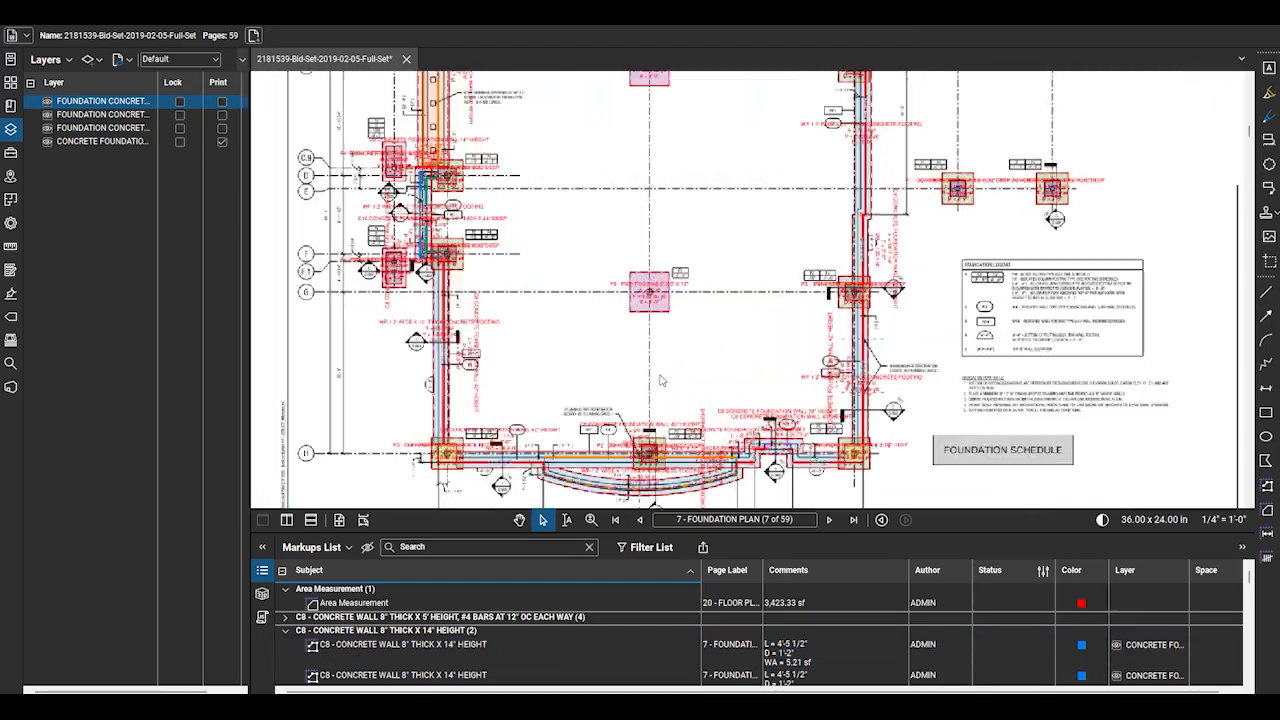
scroll(621, 483, up, 2)
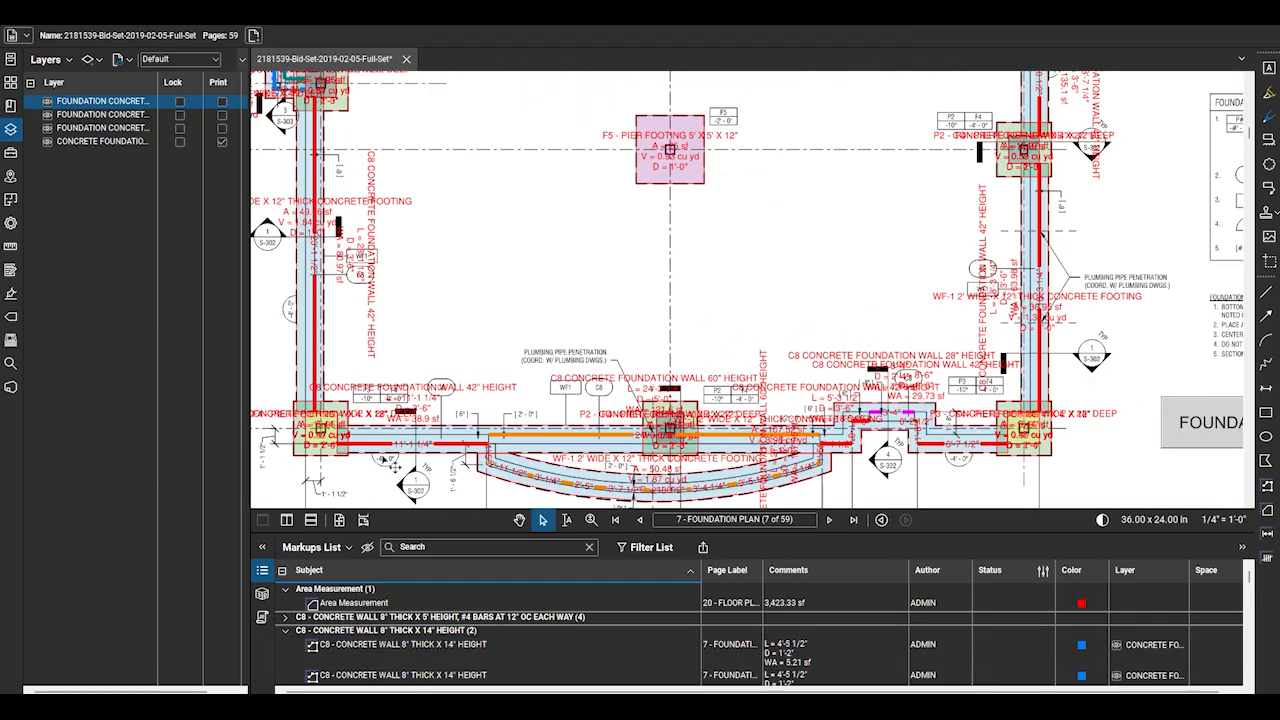
Review the foundation plan and the slab, wall, pier and footing schedules in the snapshot beside it
scroll(613, 434, down, 6)
scroll(1050, 166, up, 4)
click(1029, 158)
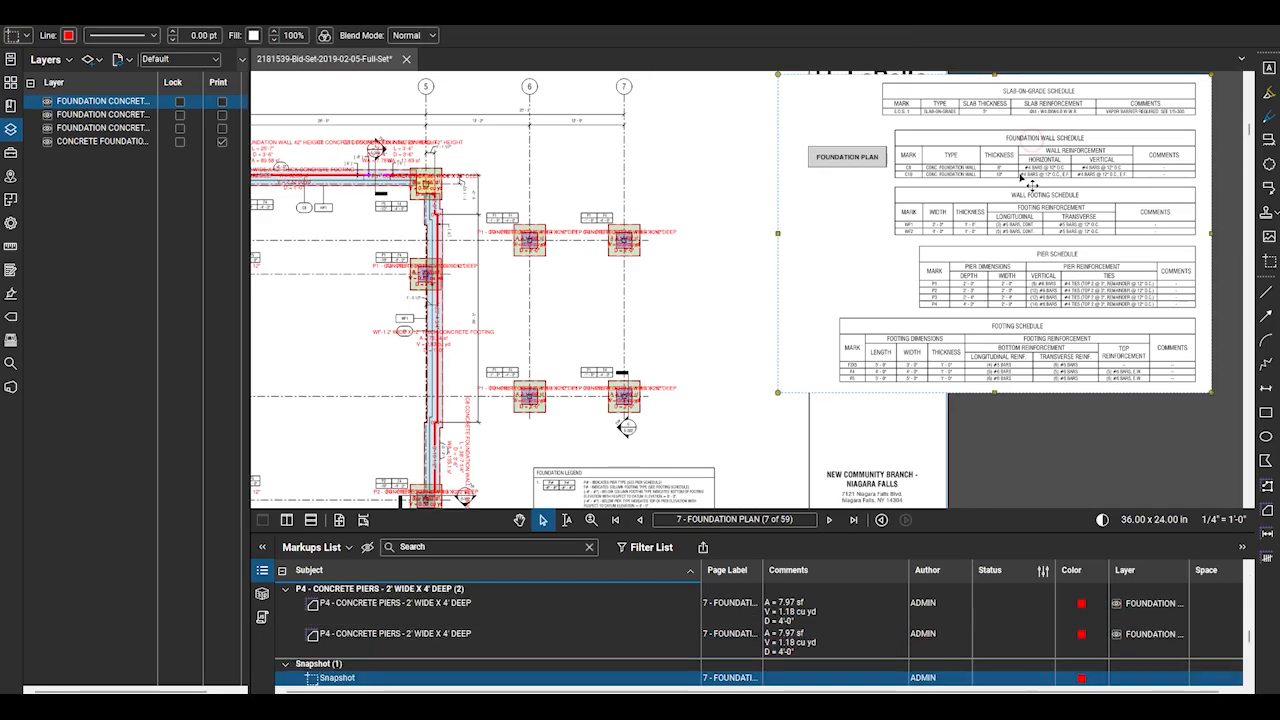
click(997, 257)
drag(970, 101, 951, 135)
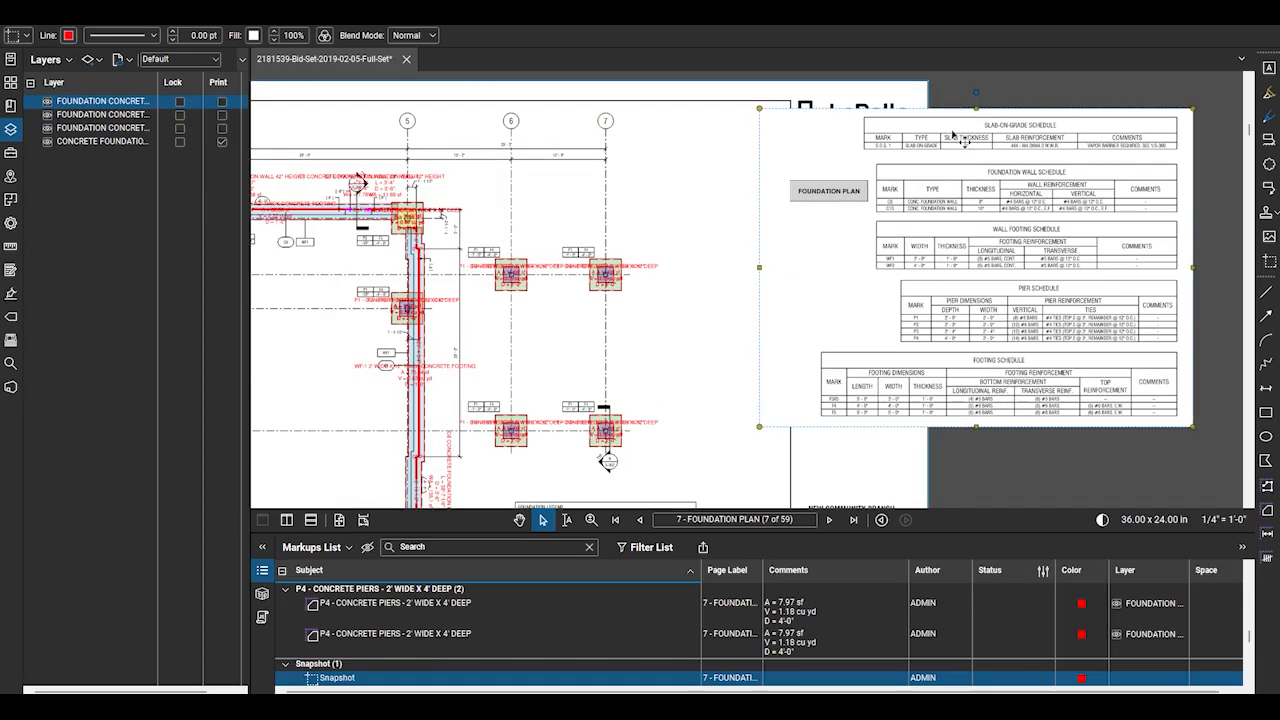
scroll(955, 135, up, 1)
click(981, 153)
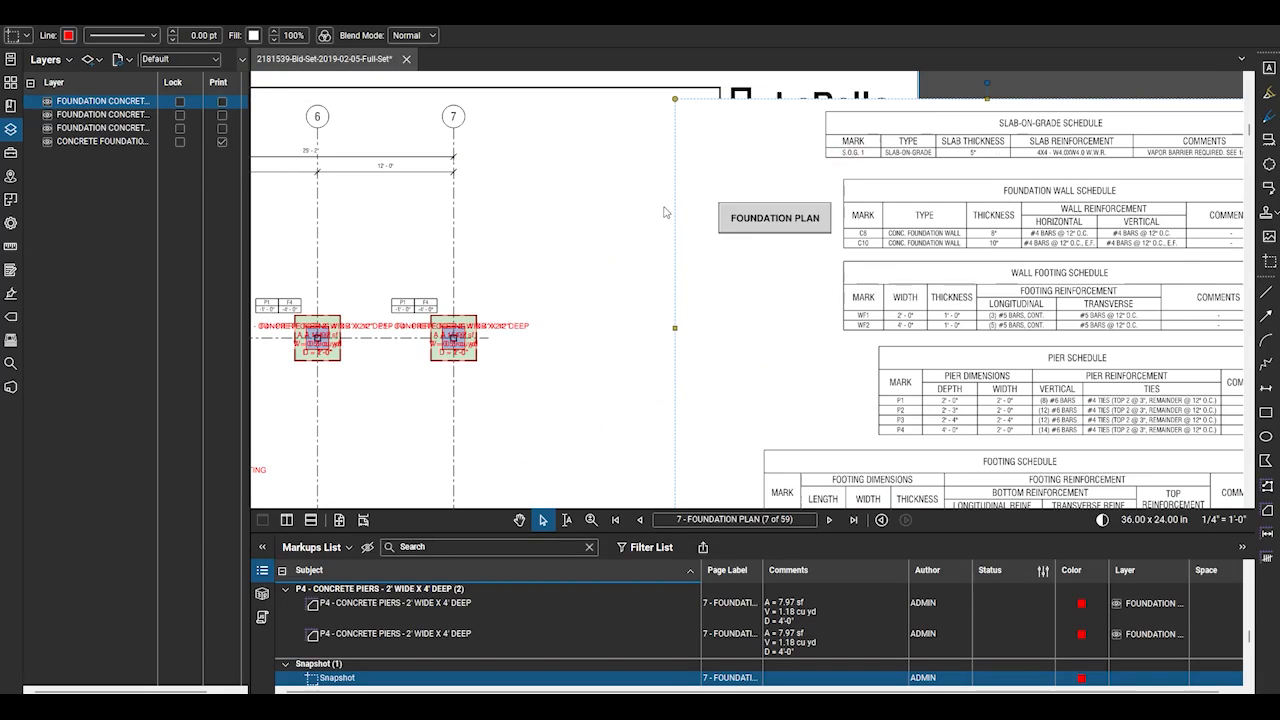
scroll(667, 208, down, 3)
click(823, 389)
scroll(790, 322, down, 1)
Copy the schedule snapshot from the foundation plan to the first floor structural plan on page 8 and place it over the title block's upper part
click(829, 519)
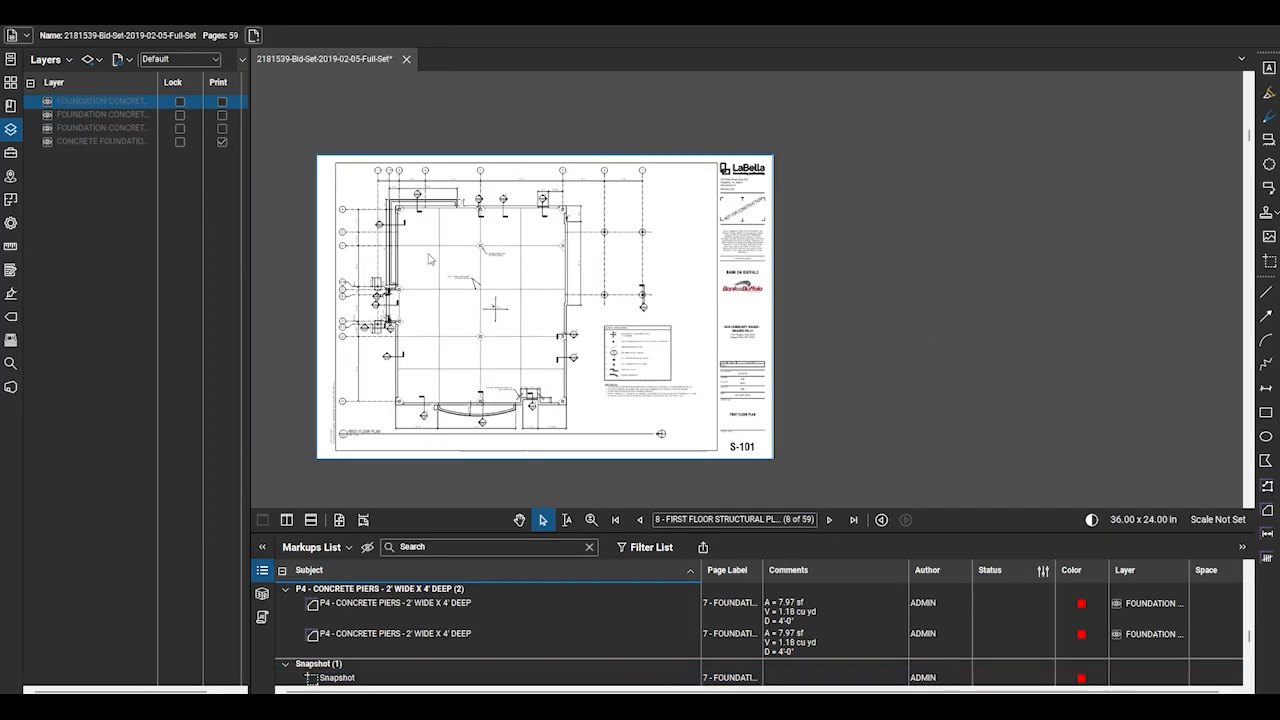
click(640, 519)
click(1000, 130)
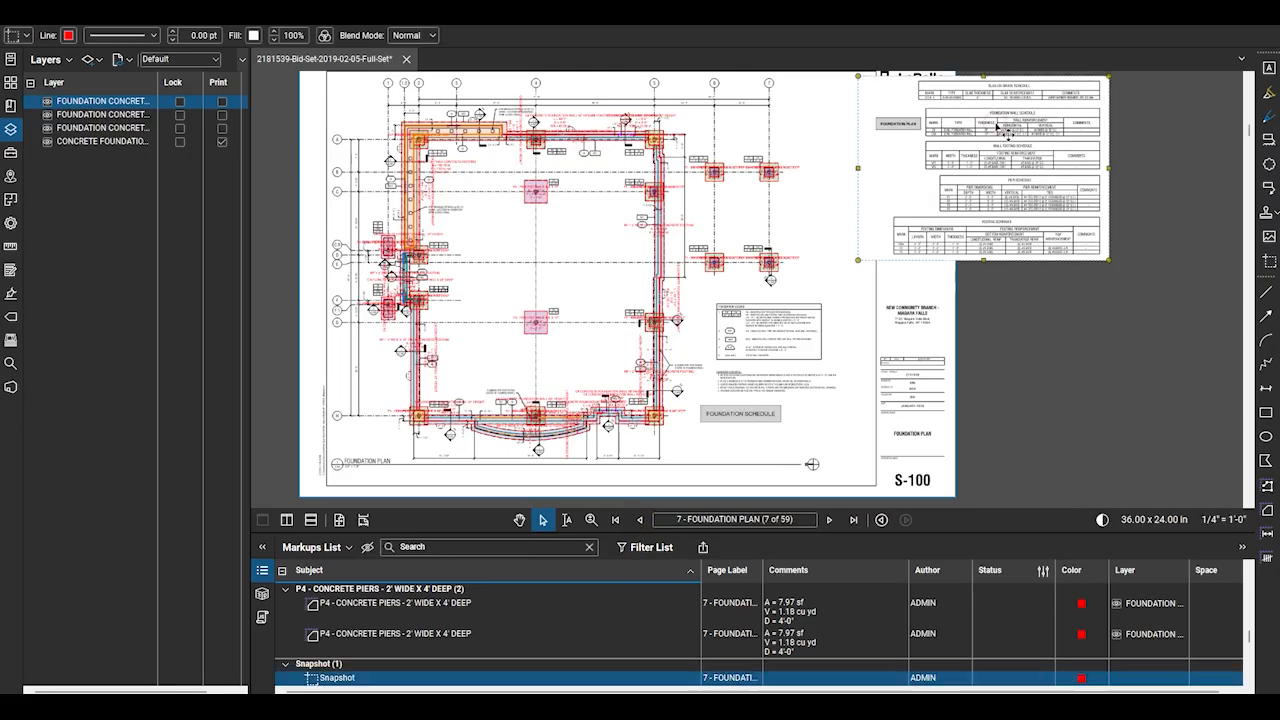
click(829, 519)
key(ctrl+v)
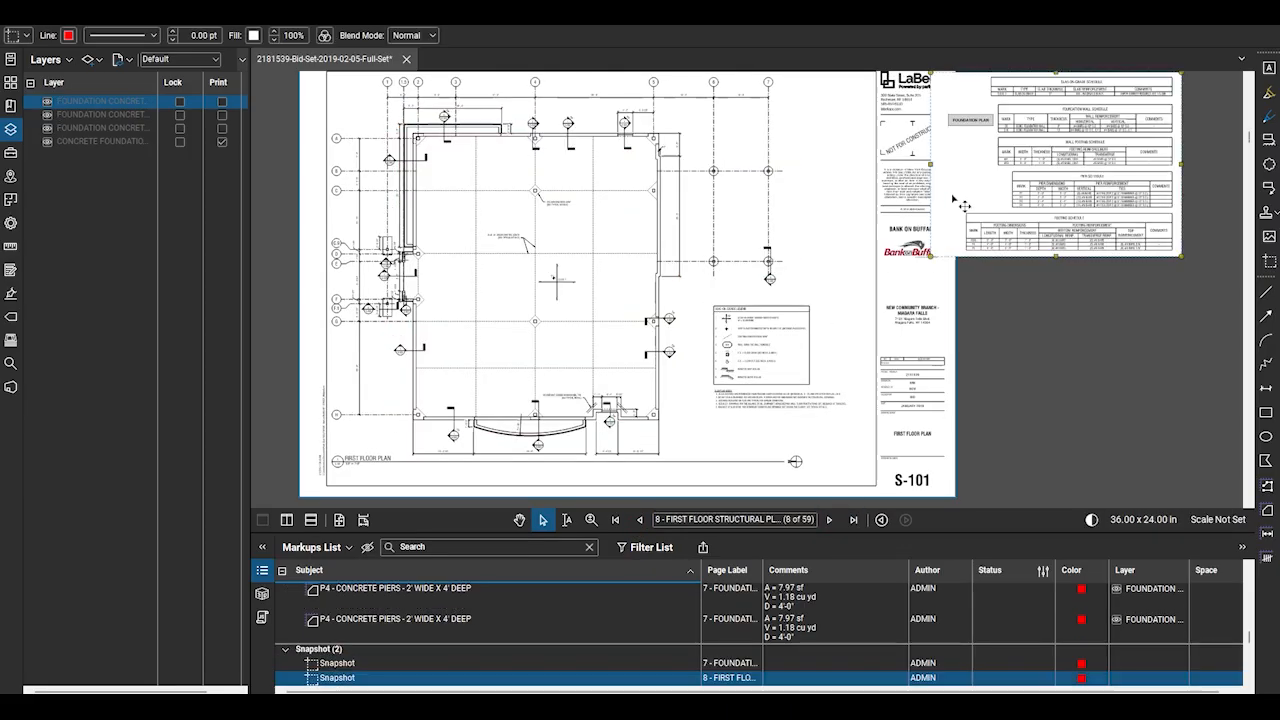
click(898, 330)
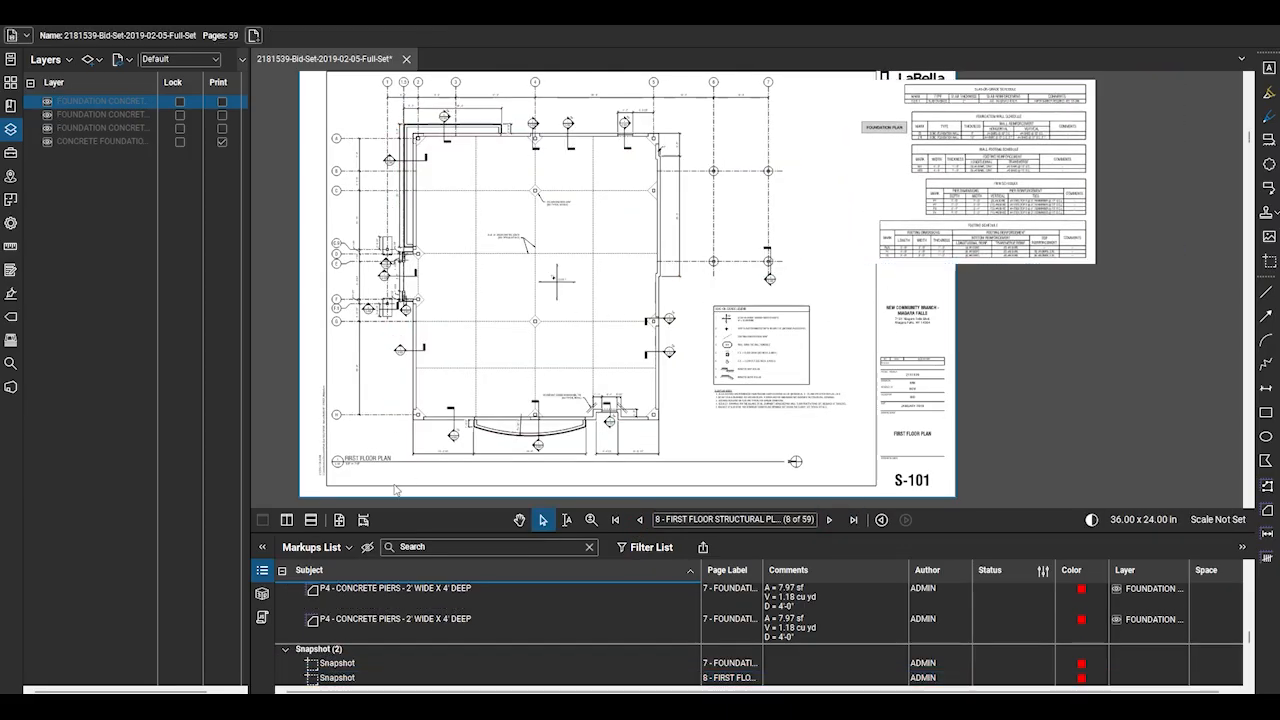
Set the page scale of the first floor structural plan to the preset 1/4" = 1'-0"
scroll(395, 489, up, 2)
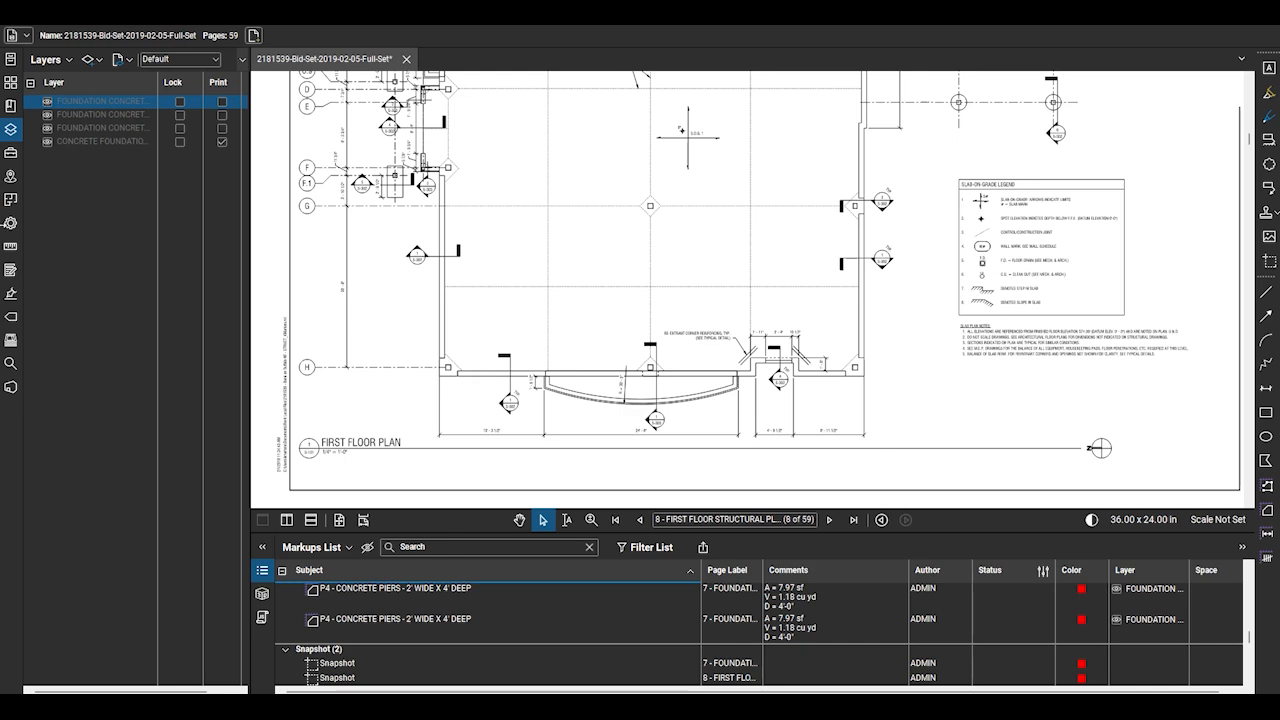
click(10, 246)
click(101, 178)
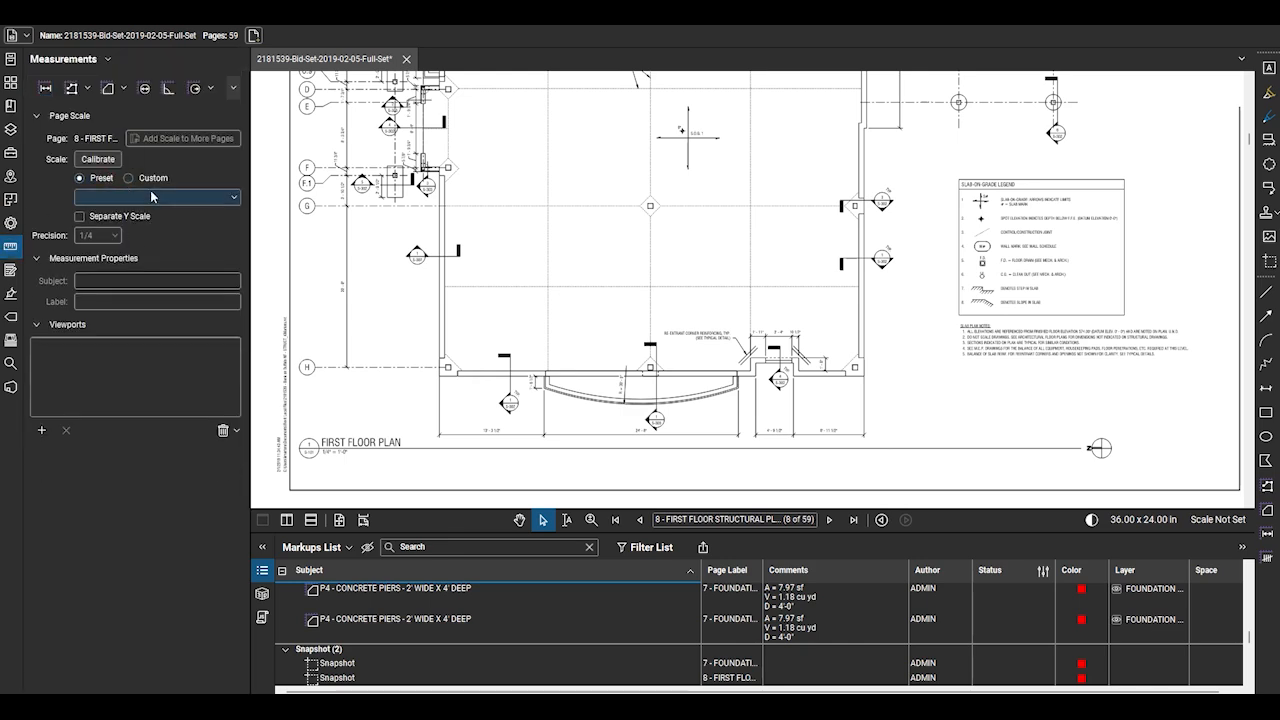
click(151, 197)
click(143, 222)
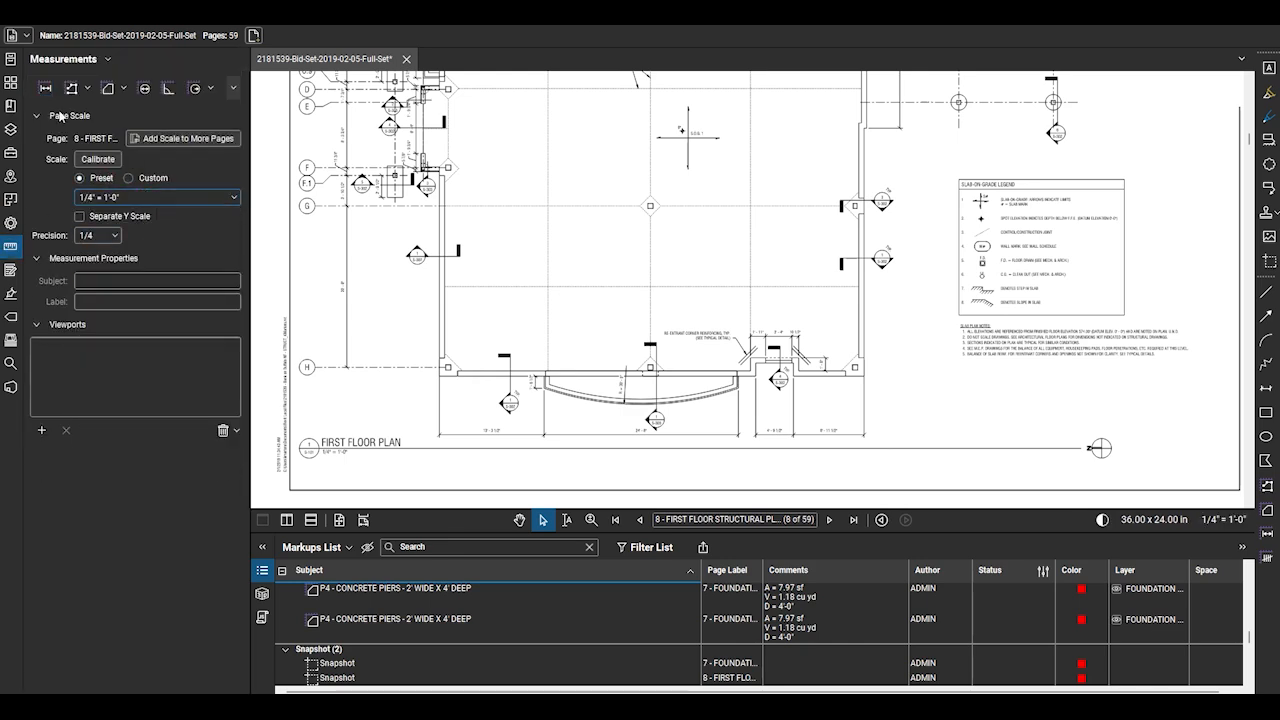
Start an area measurement with the subject "5" CONCRETE SLAB ON GRADE W4XW4 WWR, 6 MIL VAPOR BARRIER, 8" STONE BASE"
click(110, 89)
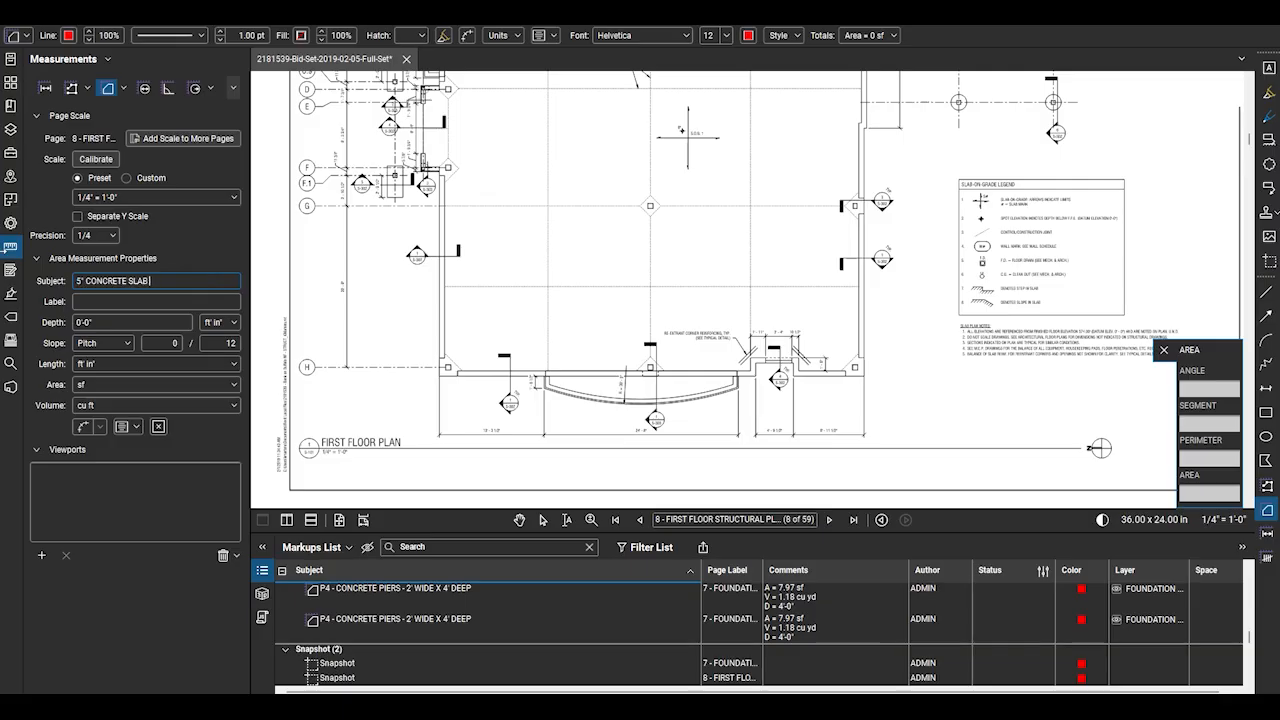
scroll(546, 300, down, 4)
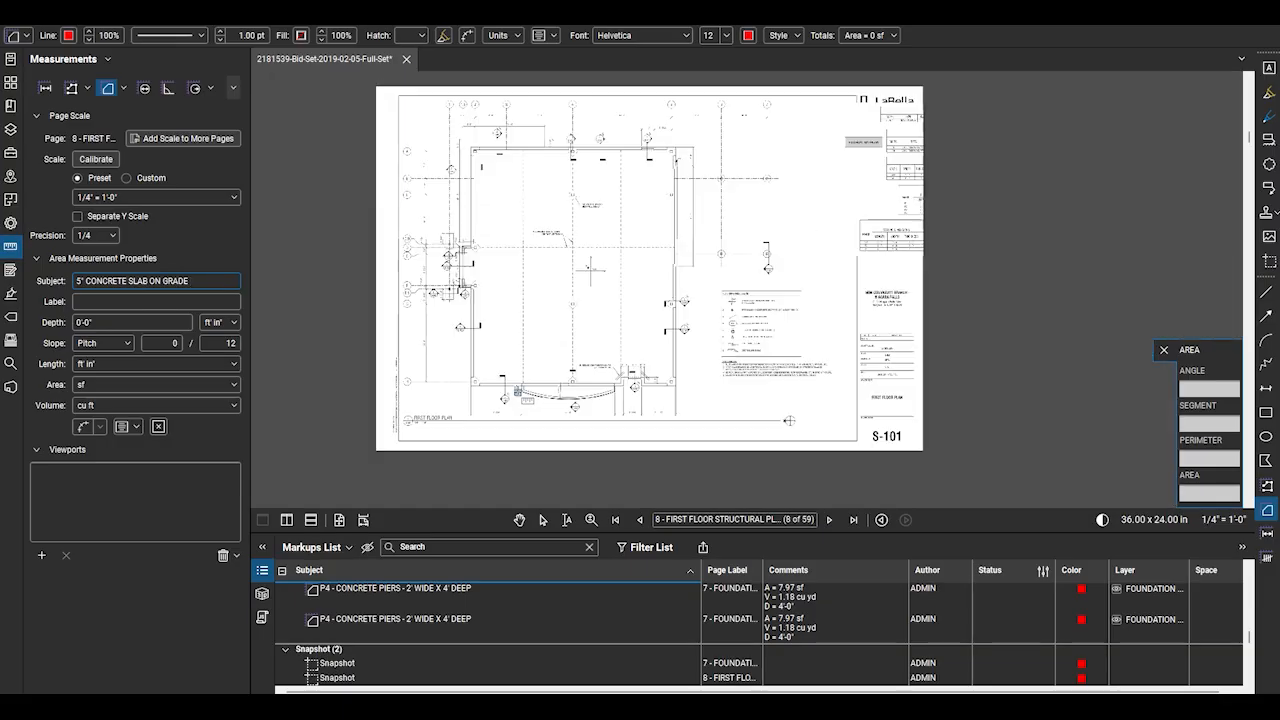
scroll(880, 132, up, 7)
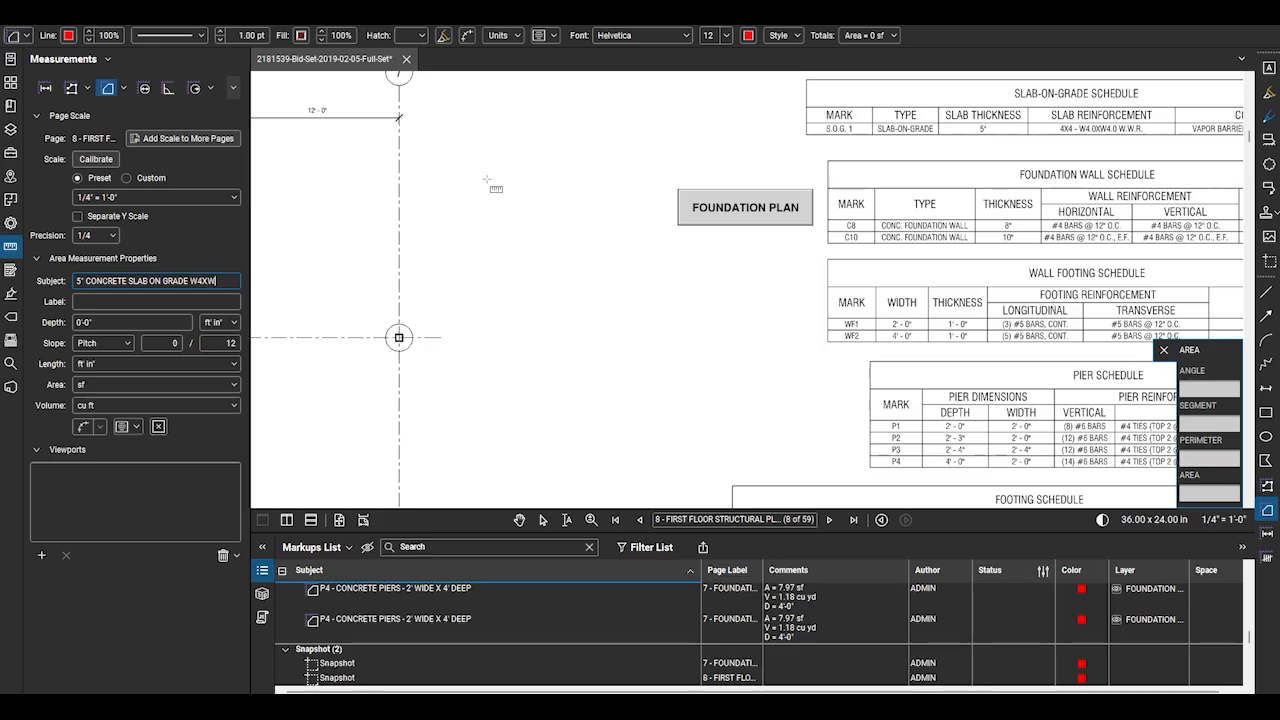
text(R)
text(, 6 MIL VAPOR)
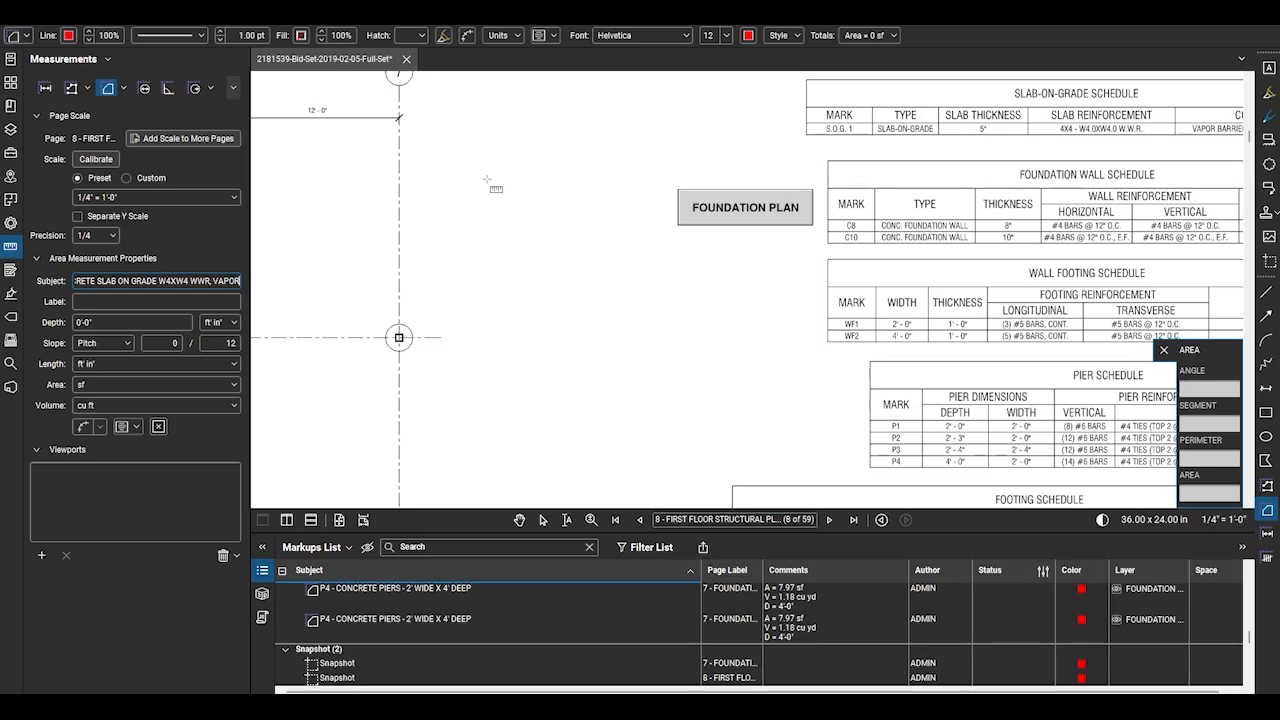
text( BARRIER)
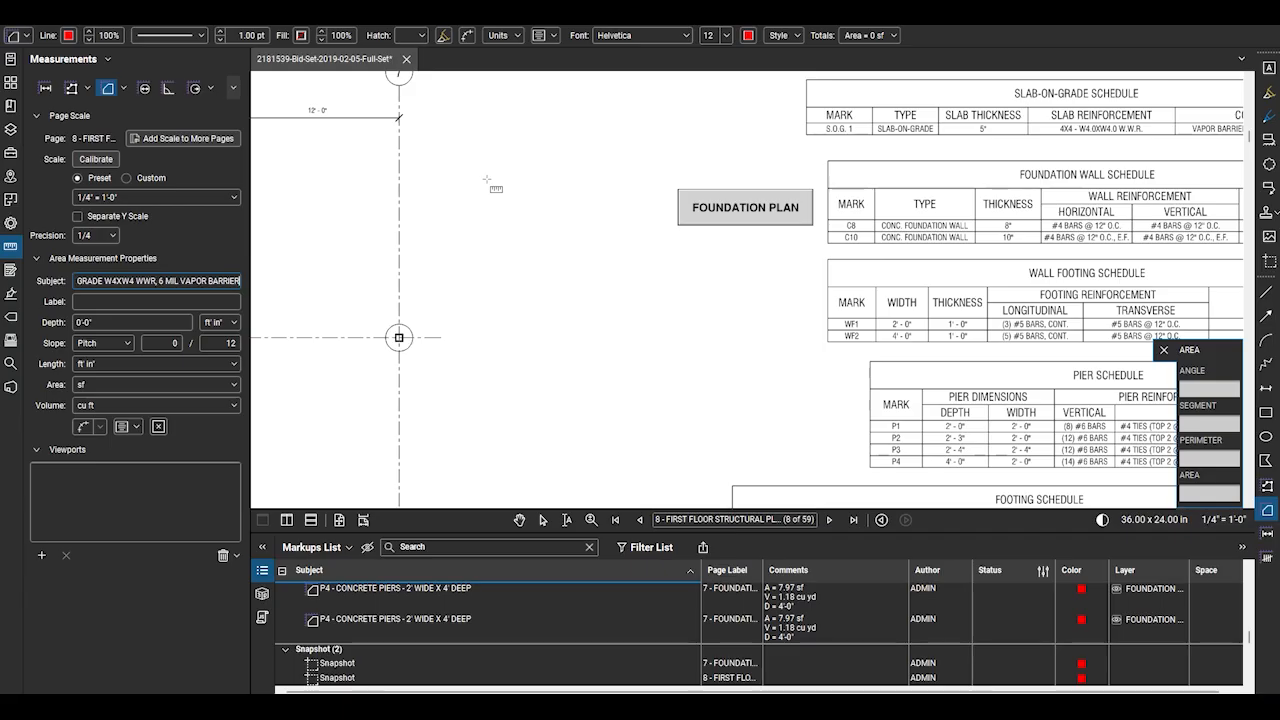
text(, 8")
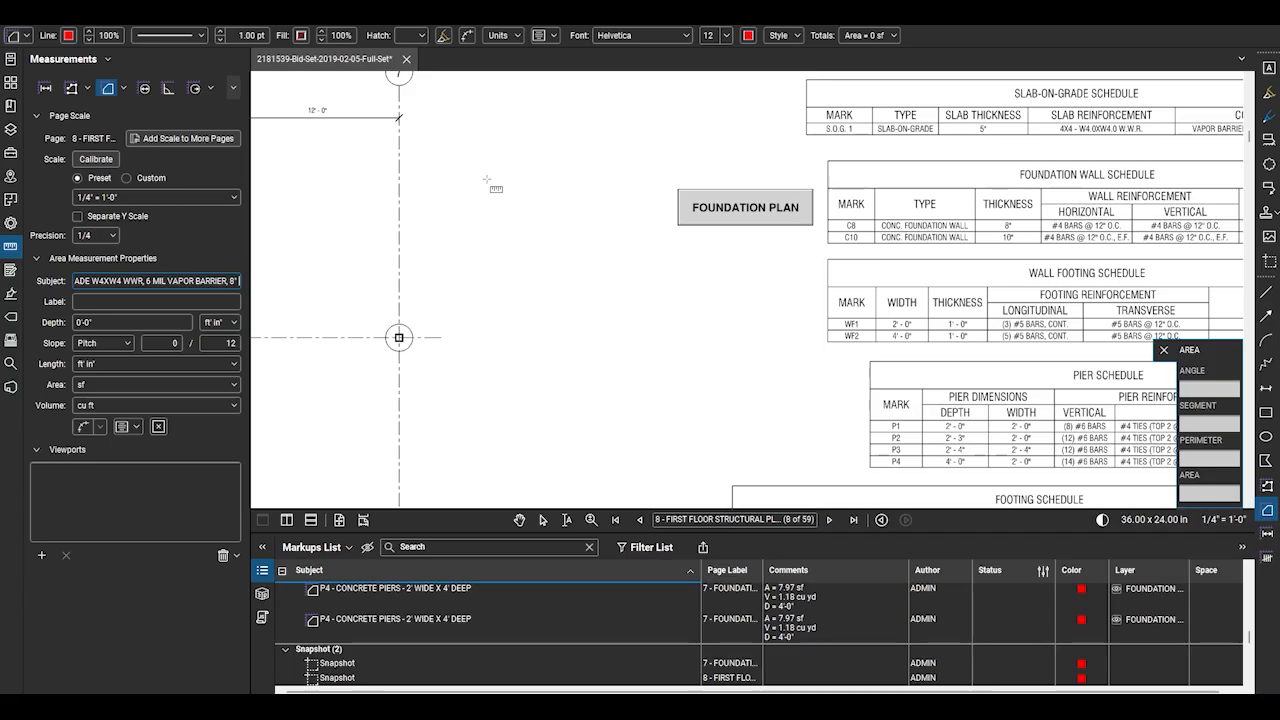
text( STONE BASE)
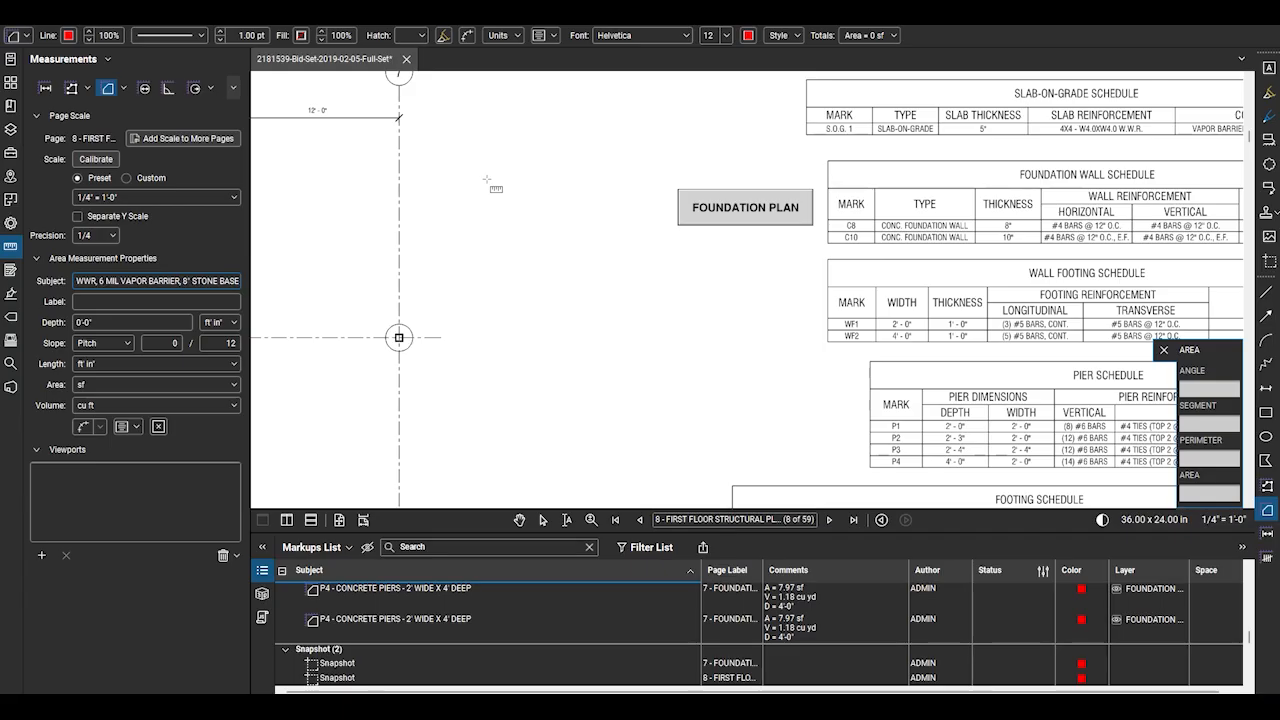
Label the area measurement "5" CONCRETE SLAB ON GRADE, 8" STONE BASE, 6 MIL VAPOR BARRIER" and set its depth to 0'-5"
click(203, 301)
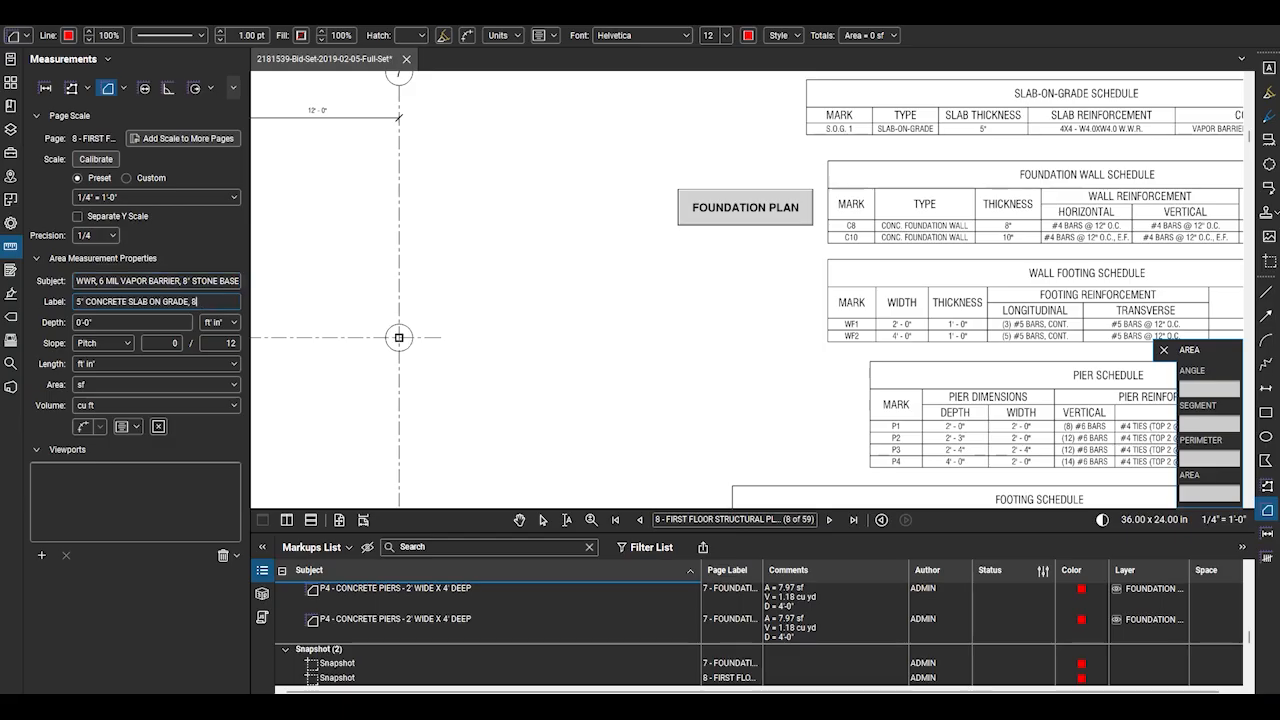
text(5" CONCRETE SLAB ON GRADE, 8" STONE BASE, 6 MIL VAPOR BARRIER)
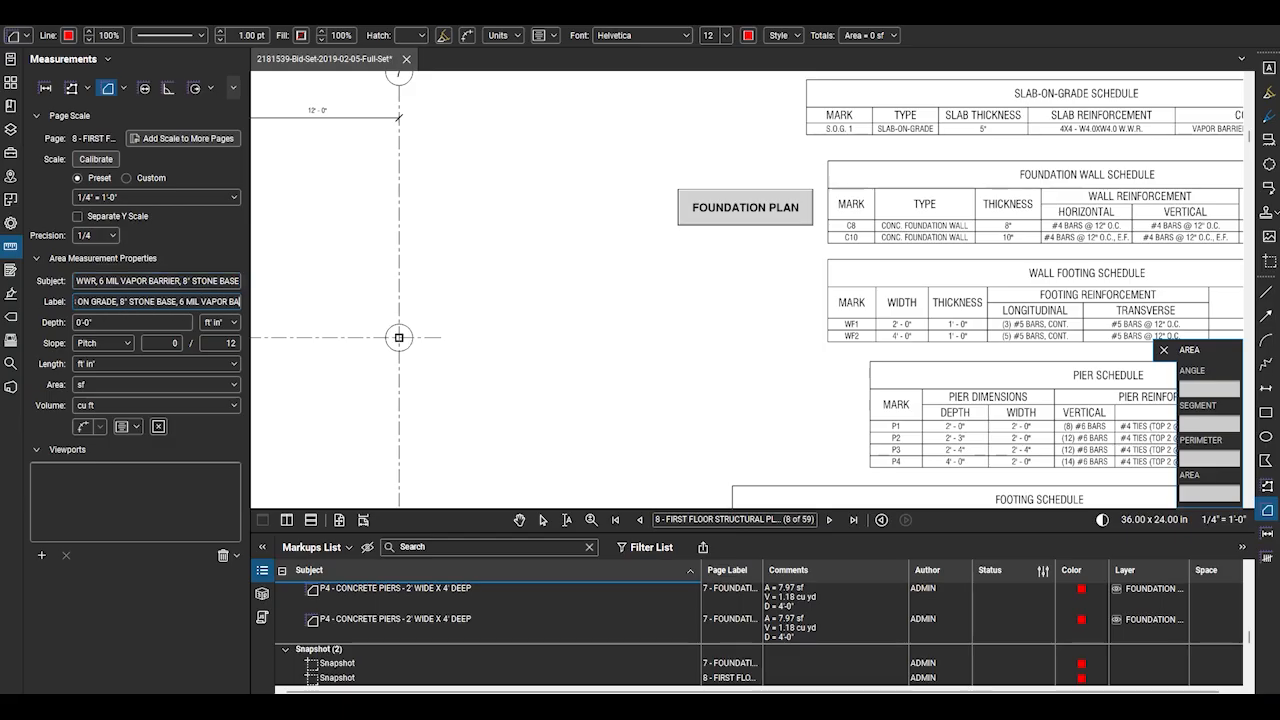
key(Tab)
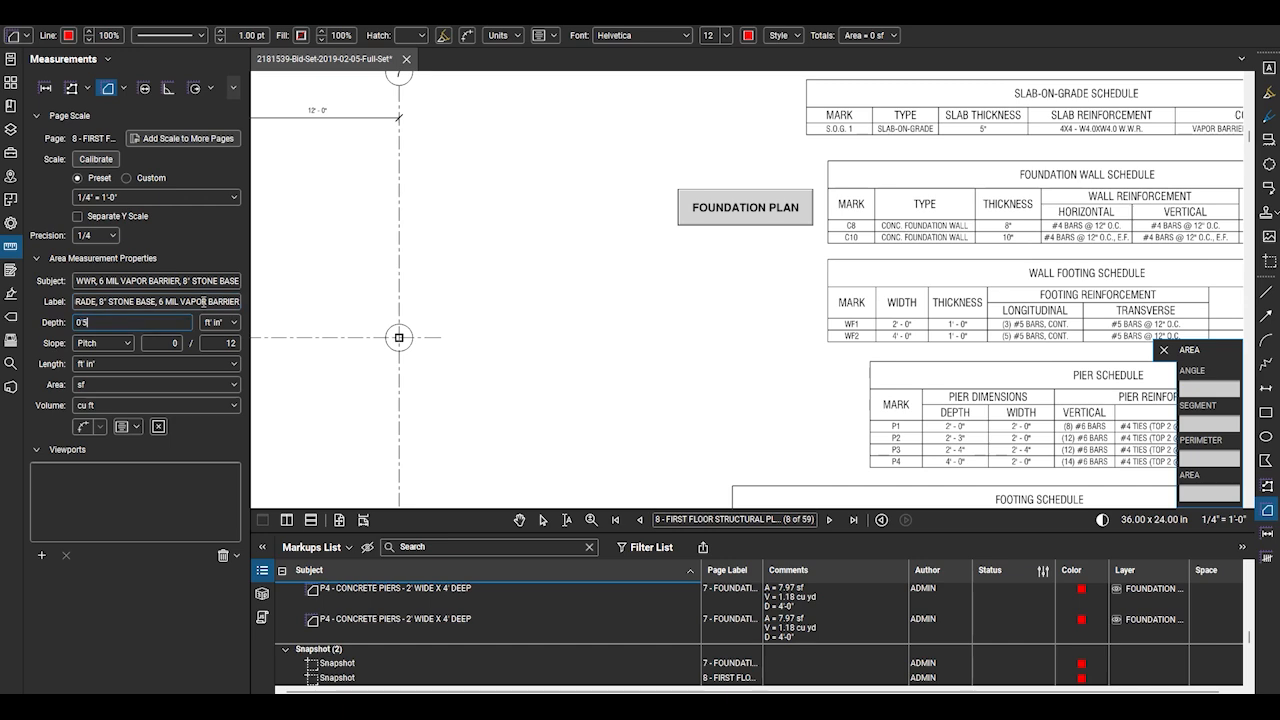
text(0'5")
Set the slab measurement's volume unit to cu yd and have its caption show label, area and volume
click(181, 402)
click(166, 452)
click(127, 427)
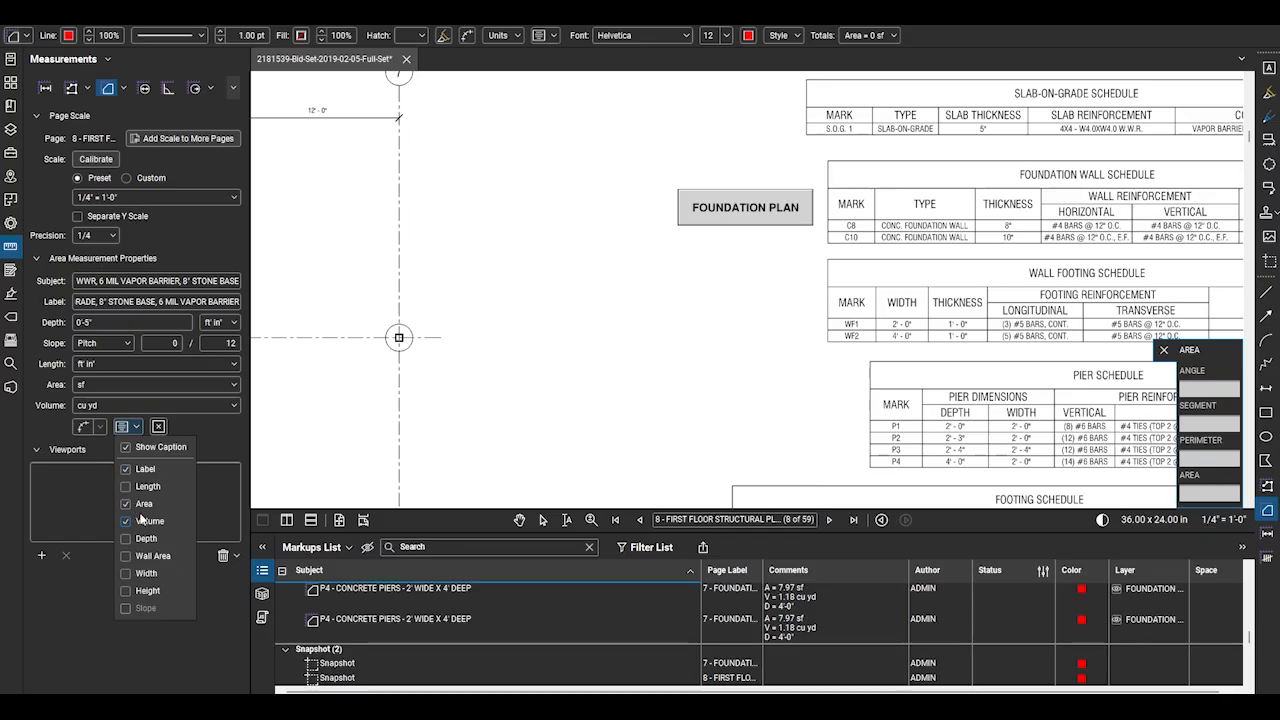
click(41, 256)
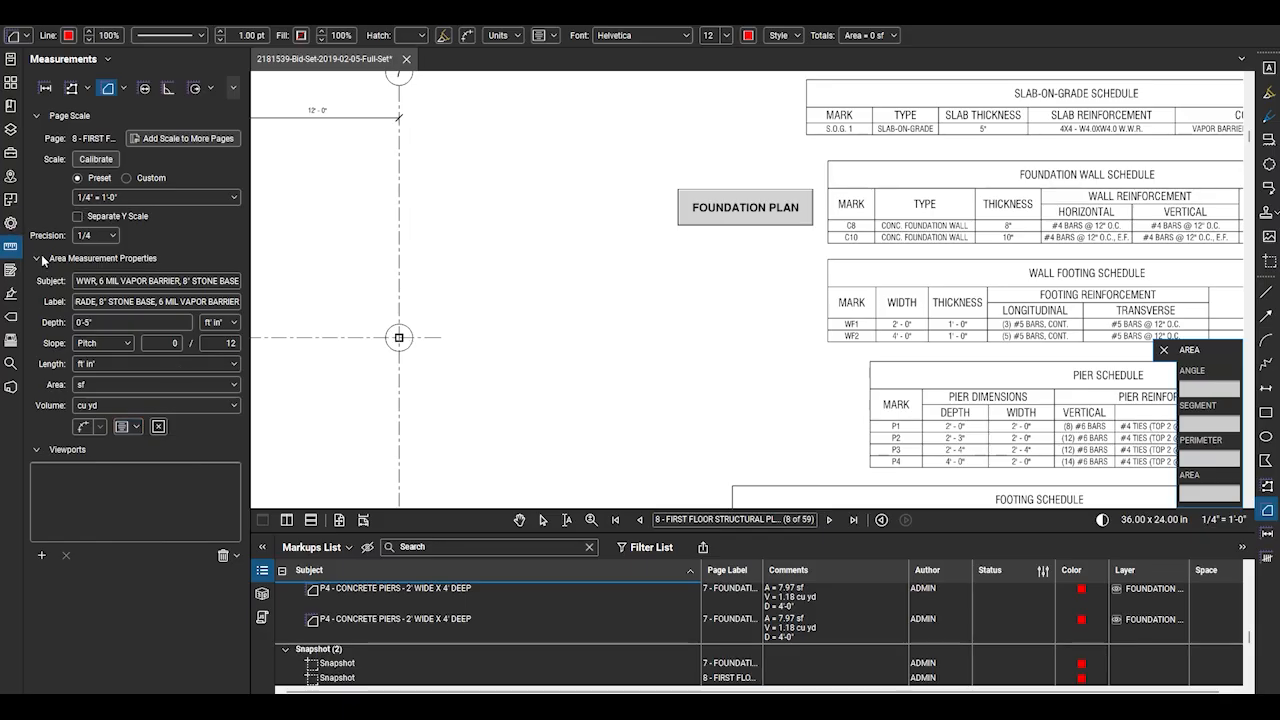
Give the slab area measurement a blue fill, the 10% Dots hatch and a fill opacity of 20
click(10, 224)
click(83, 303)
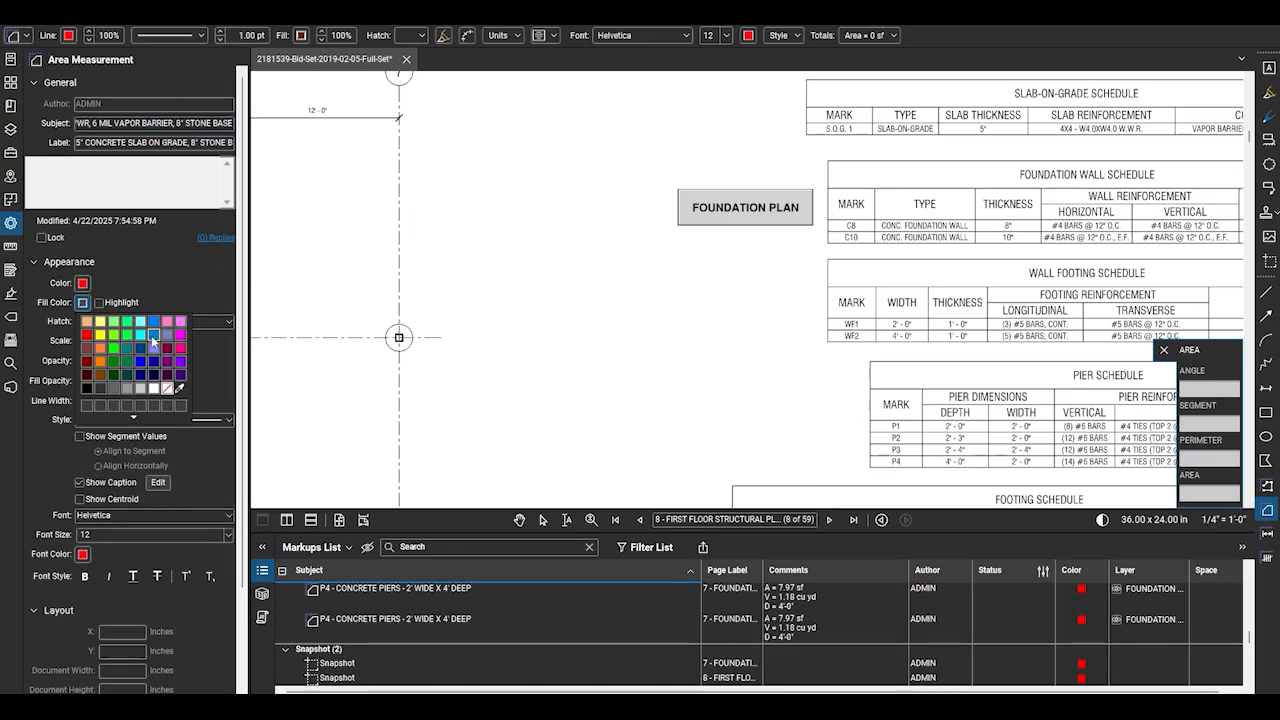
click(151, 335)
click(128, 320)
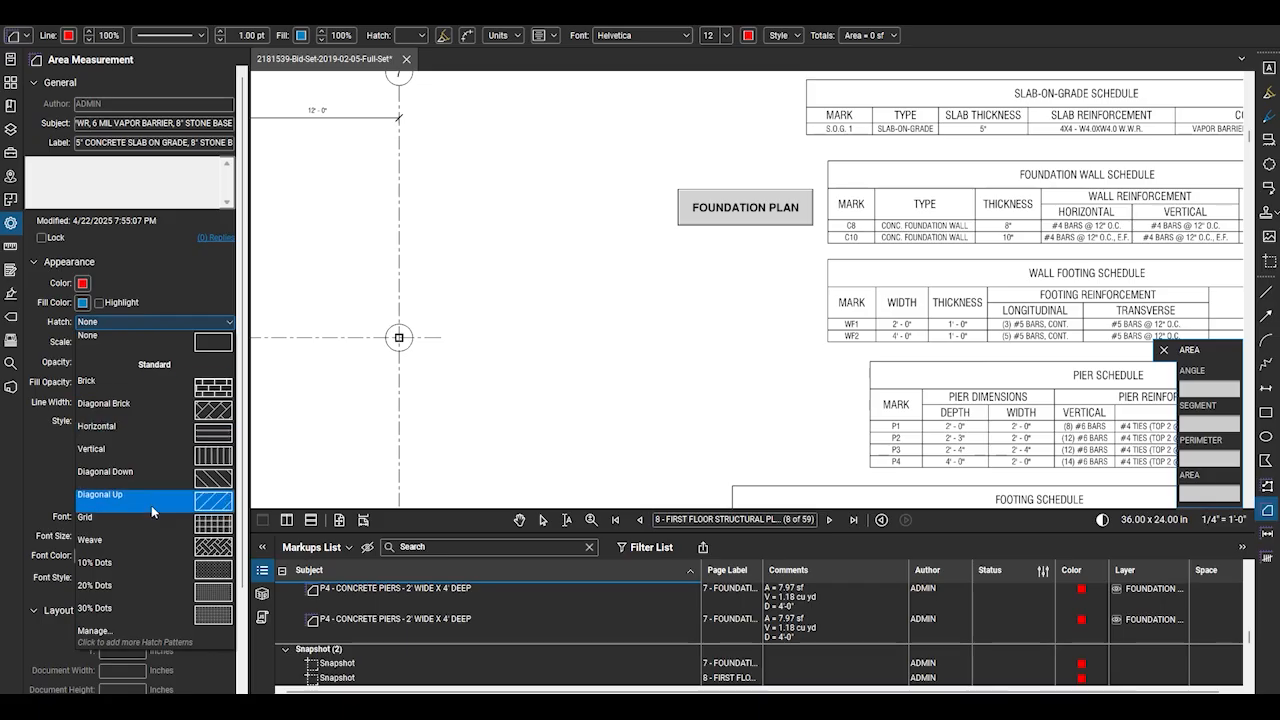
click(120, 563)
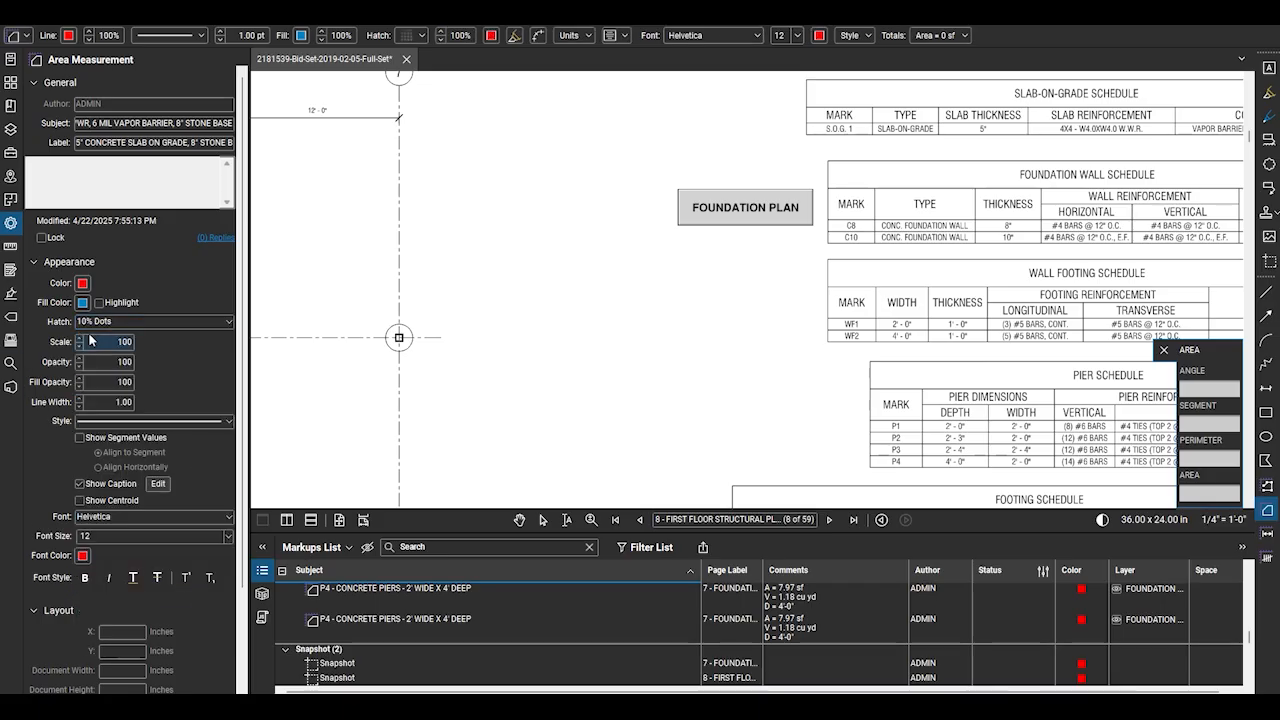
click(80, 388)
Trace the slab outline from the northwest inside corner along the north wall and down to the jog in the east wall
scroll(508, 364, down, 7)
scroll(267, 282, up, 6)
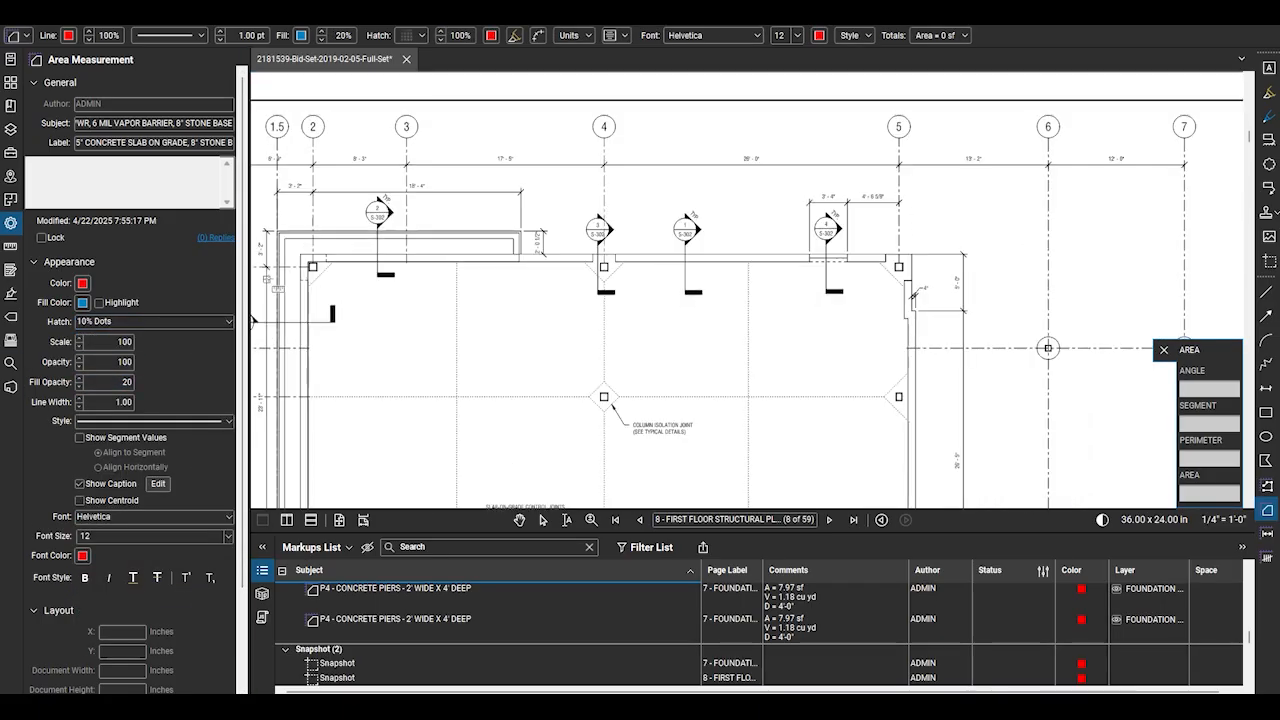
scroll(291, 291, up, 4)
click(322, 230)
scroll(317, 230, down, 5)
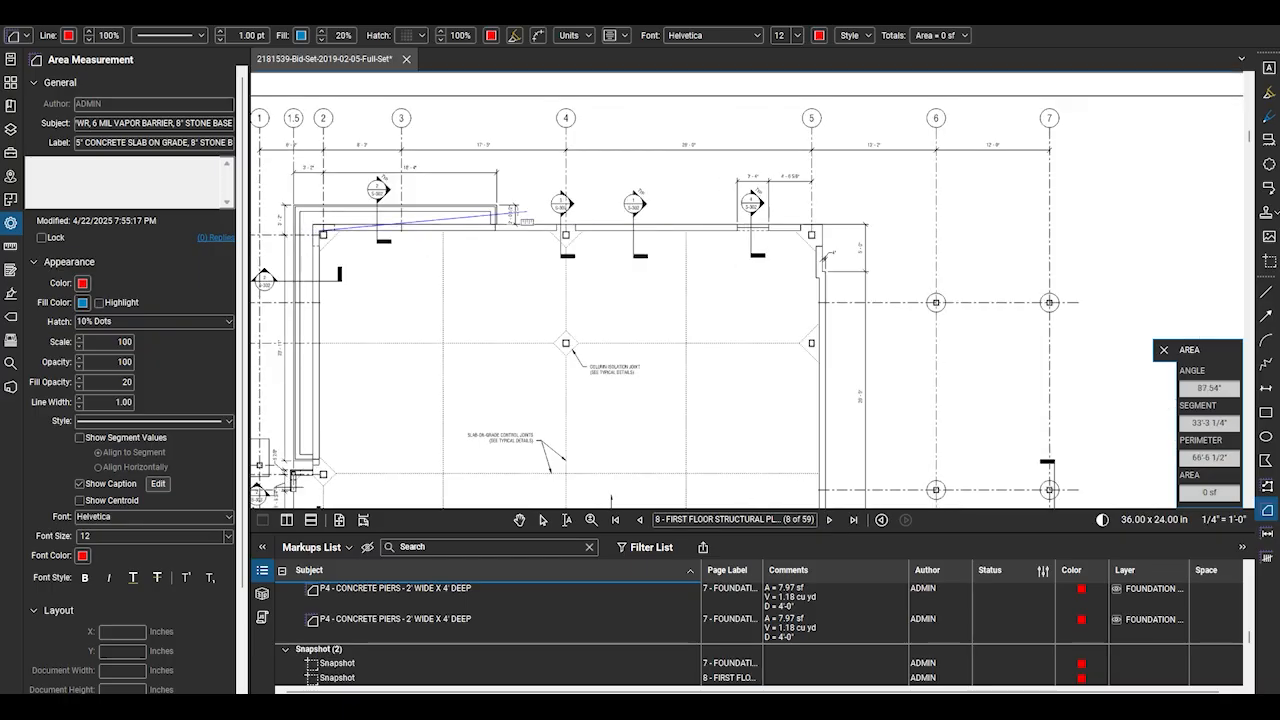
scroll(811, 226, up, 3)
click(810, 225)
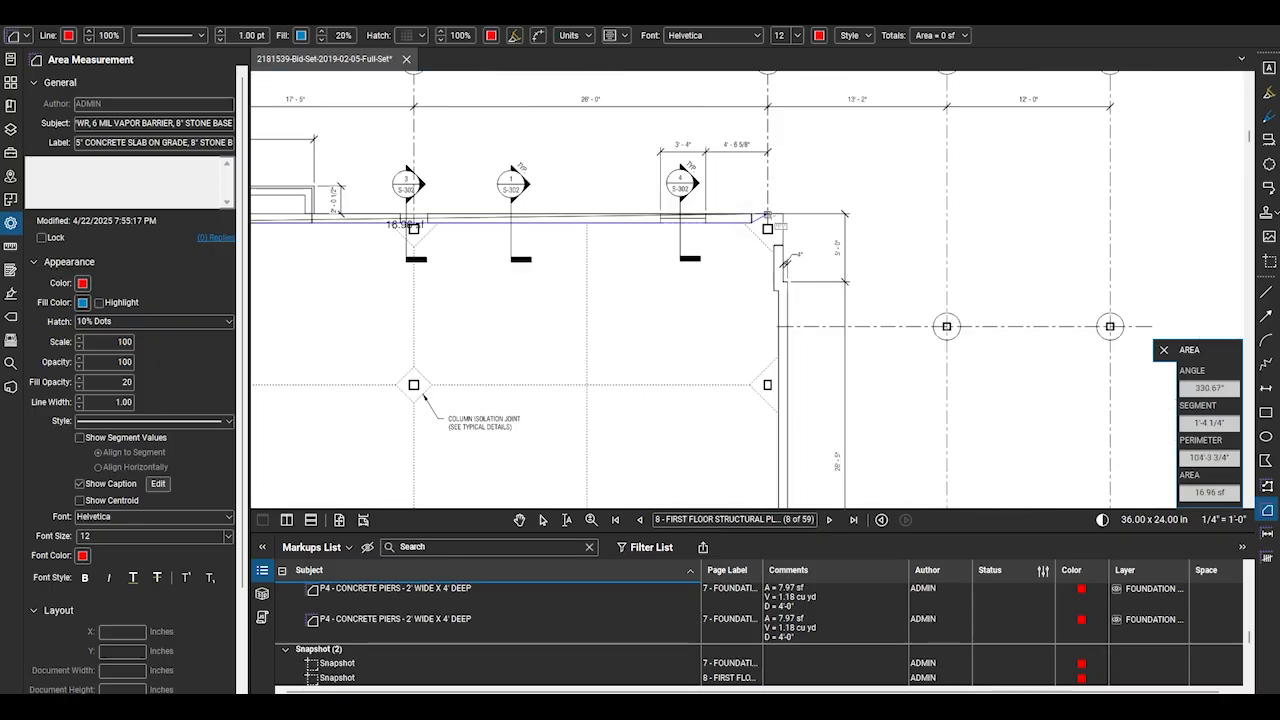
scroll(767, 215, up, 3)
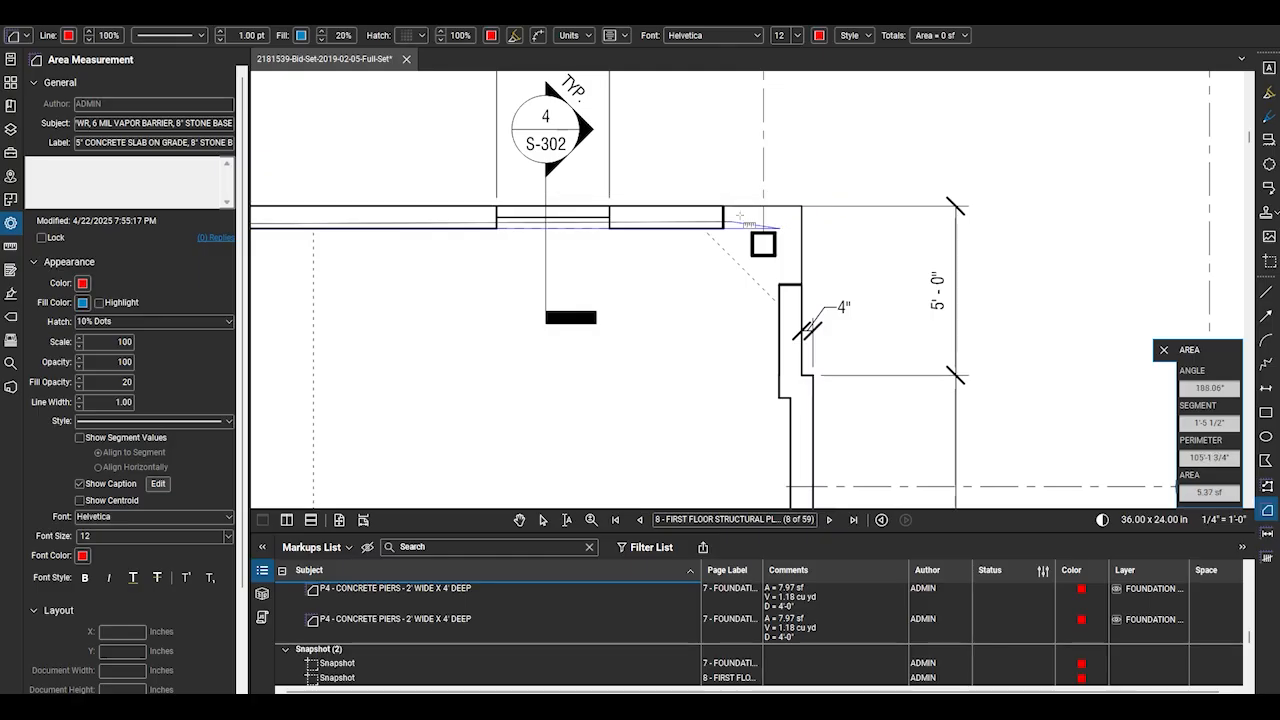
scroll(779, 287, down, 3)
scroll(787, 279, up, 4)
click(796, 267)
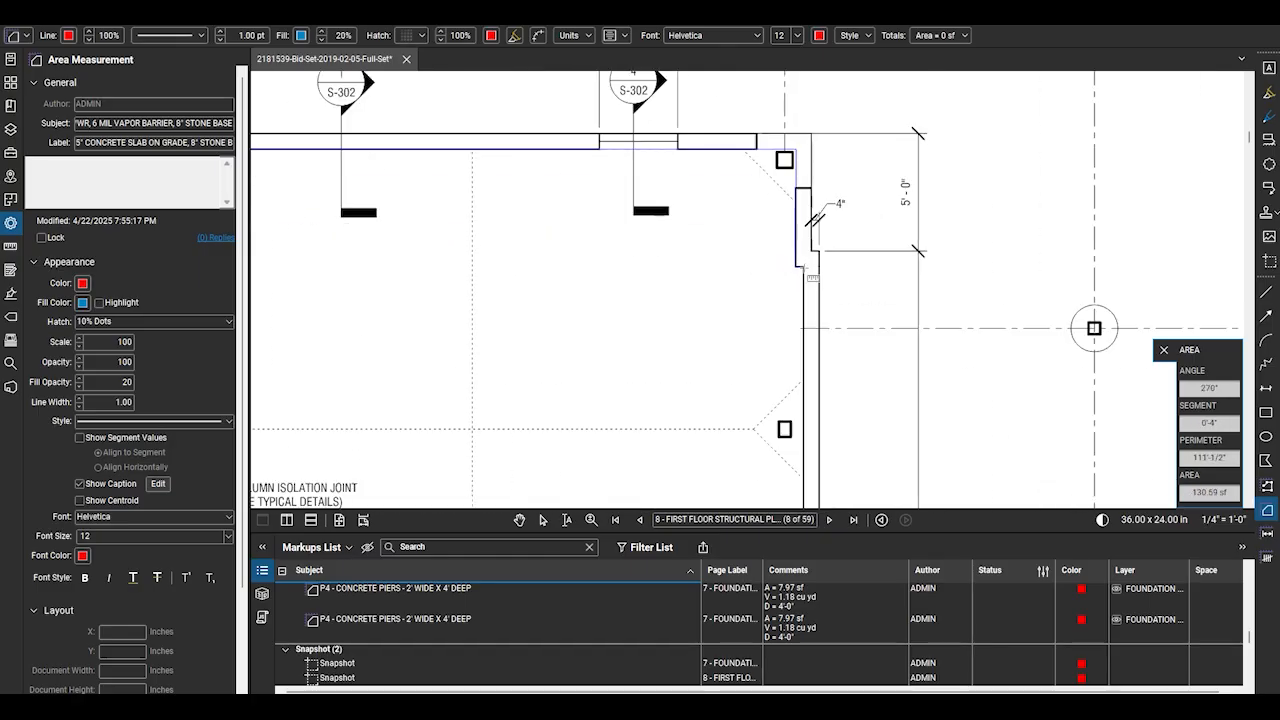
Continue the slab outline down the east wall, following its jogs, and around the southeast inside corner
click(803, 267)
scroll(807, 312, down, 5)
scroll(817, 374, up, 5)
click(819, 355)
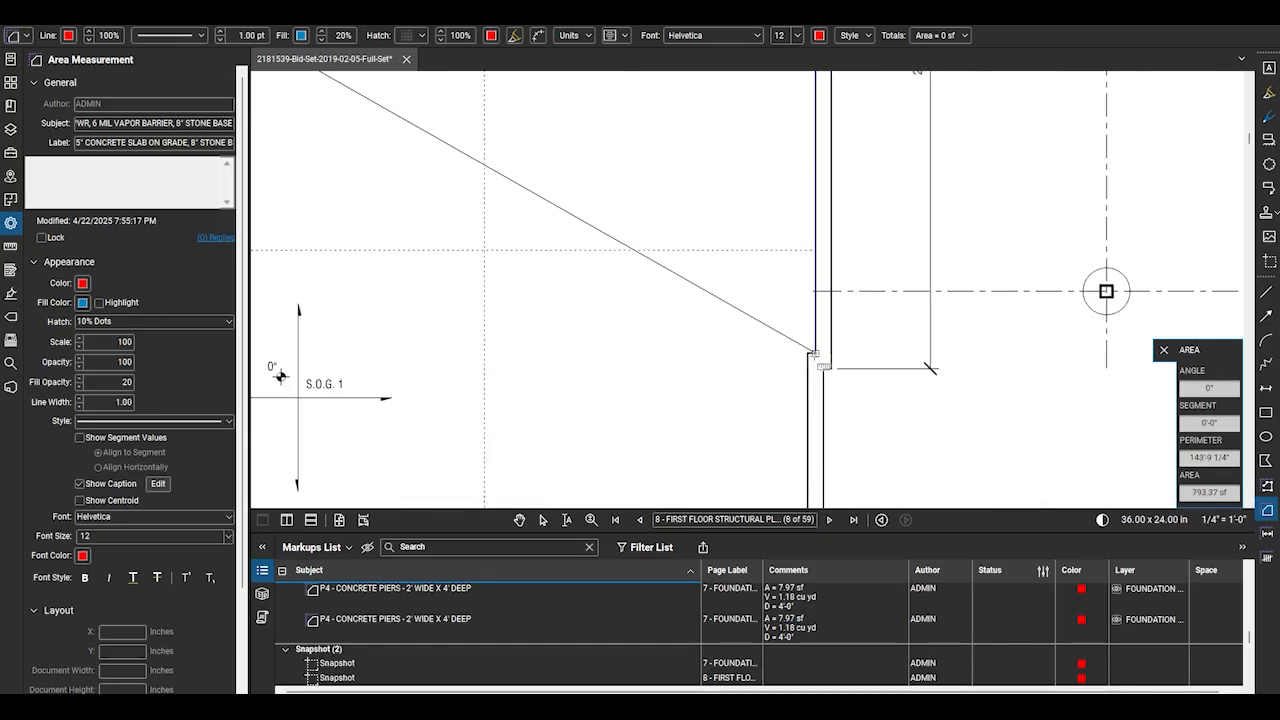
click(812, 355)
scroll(769, 224, down, 2)
scroll(769, 222, down, 4)
scroll(770, 445, up, 8)
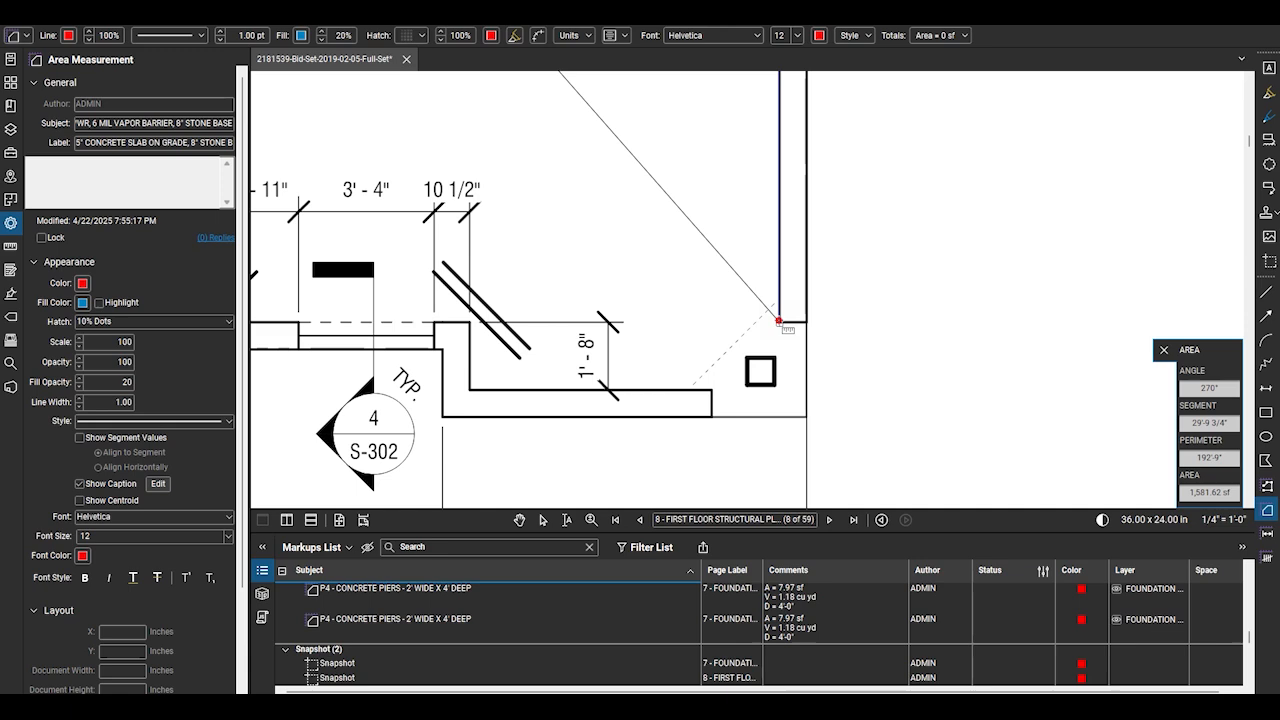
click(779, 322)
click(779, 389)
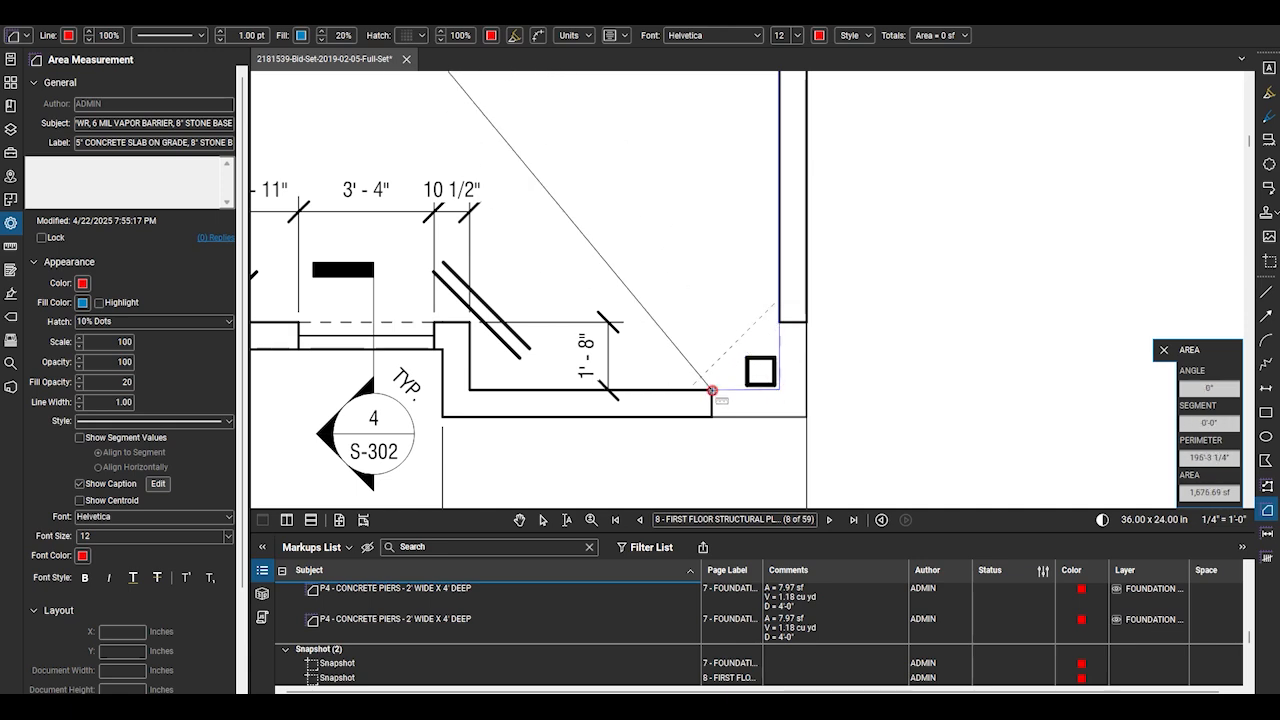
Trace the slab outline around the 1'-8" door recess in the south wall and on towards the southwest corner
scroll(580, 398, up, 2)
click(486, 379)
click(486, 282)
scroll(520, 300, down, 5)
scroll(365, 309, up, 4)
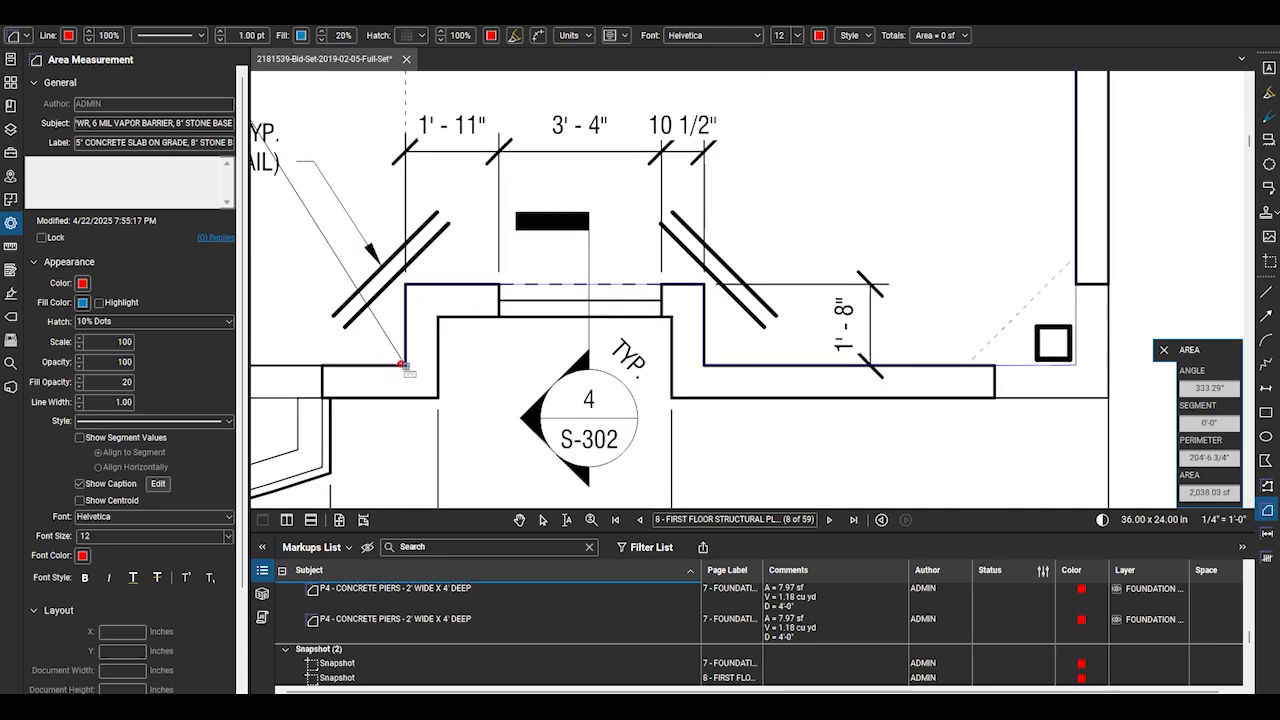
click(405, 365)
scroll(633, 331, down, 5)
scroll(633, 331, down, 2)
scroll(346, 361, up, 6)
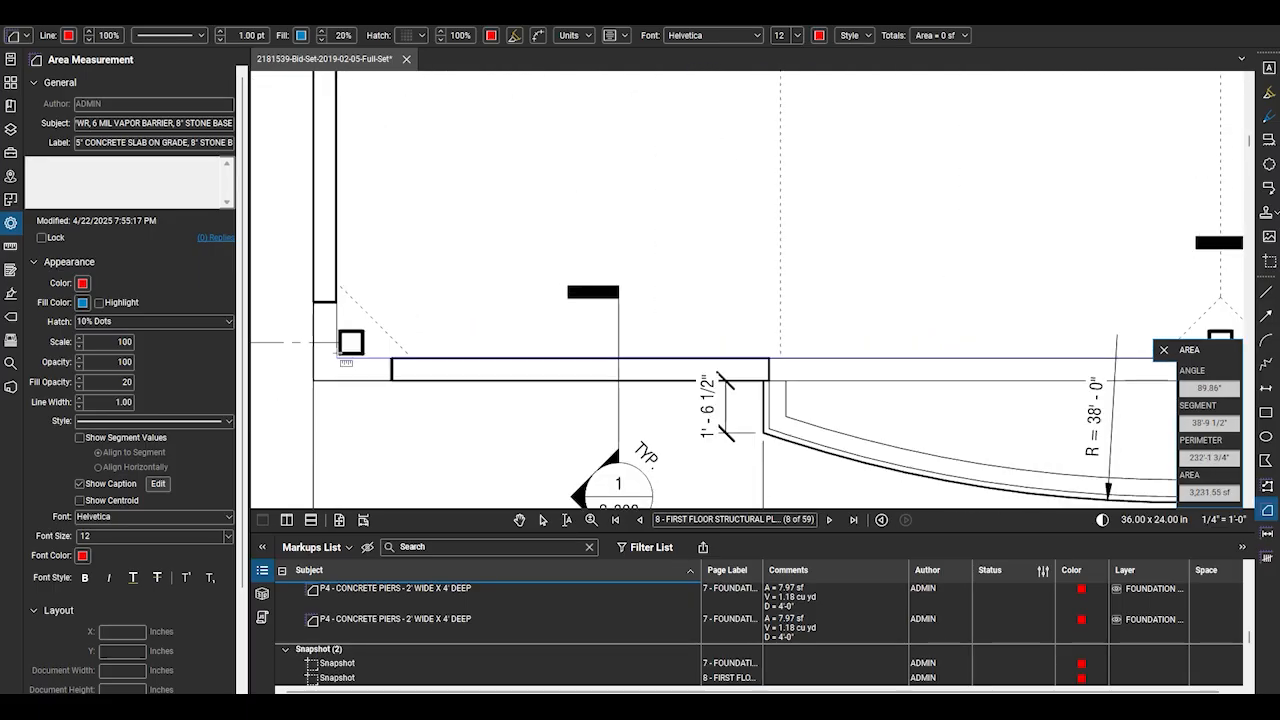
Continue the slab outline up the west wall and around the inside of the projecting west entrance
scroll(340, 296, down, 3)
scroll(350, 300, up, 5)
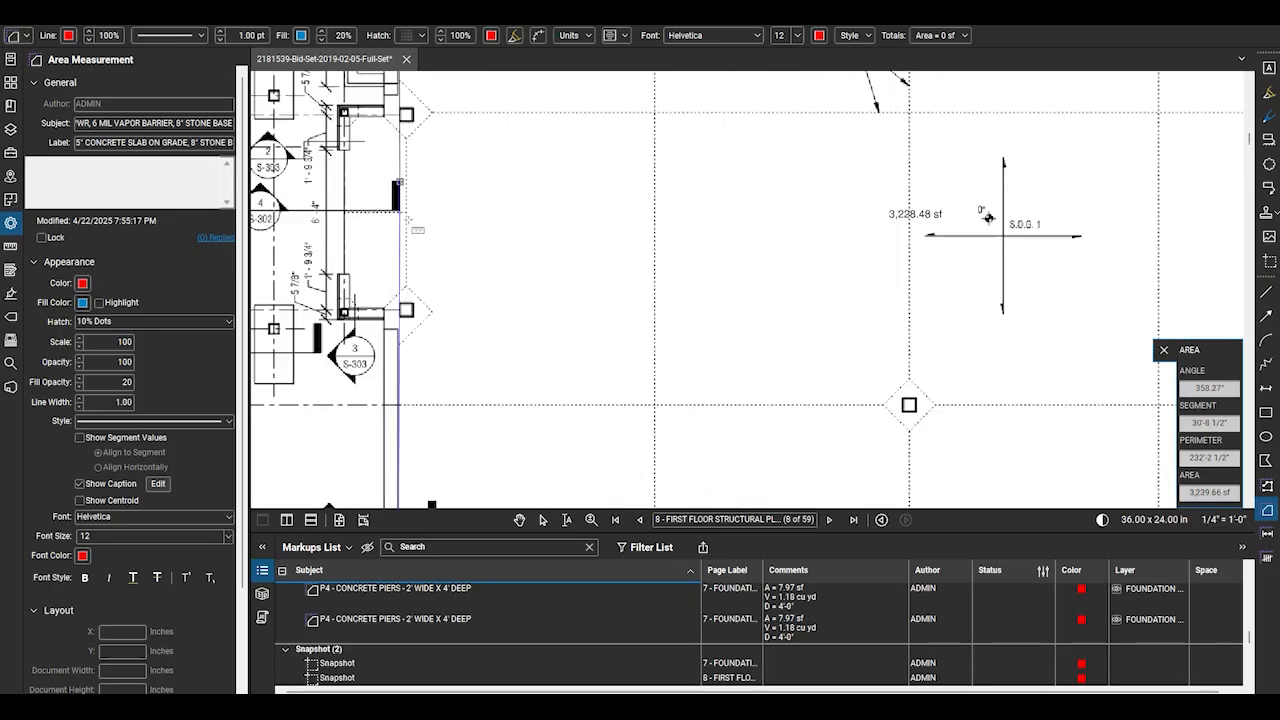
click(443, 350)
click(420, 350)
click(420, 313)
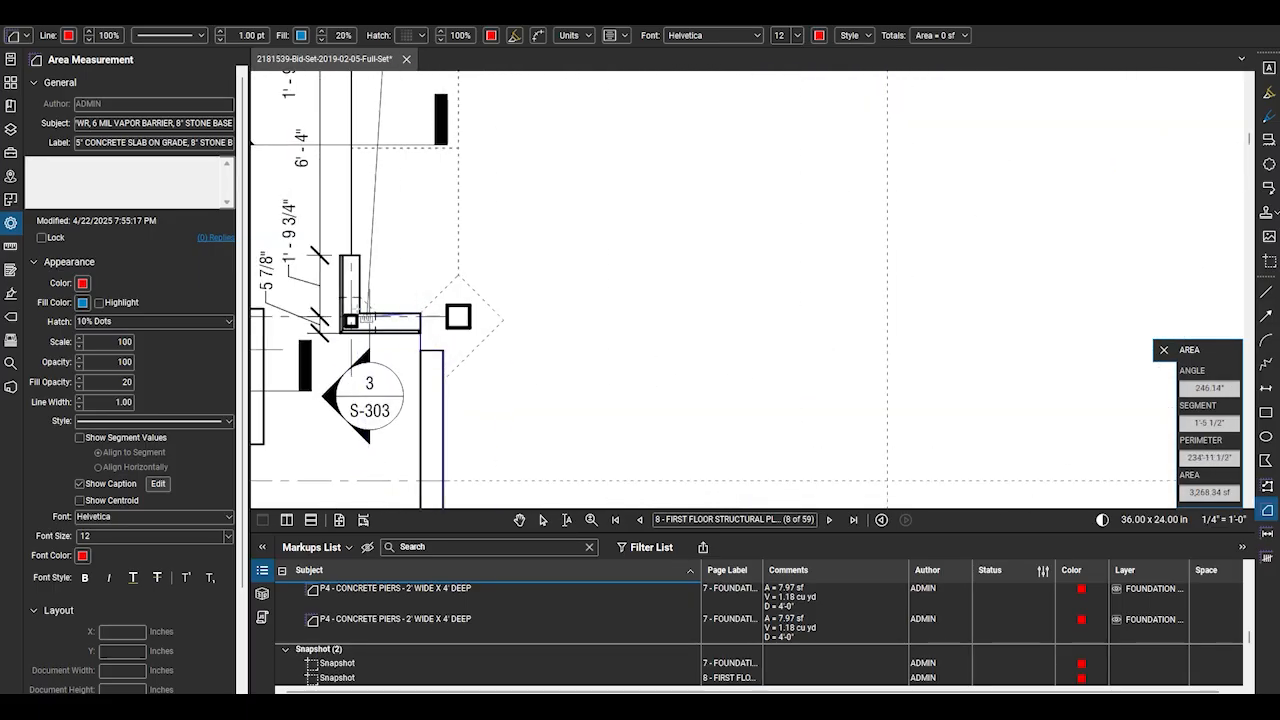
click(360, 313)
scroll(378, 319, down, 2)
click(367, 125)
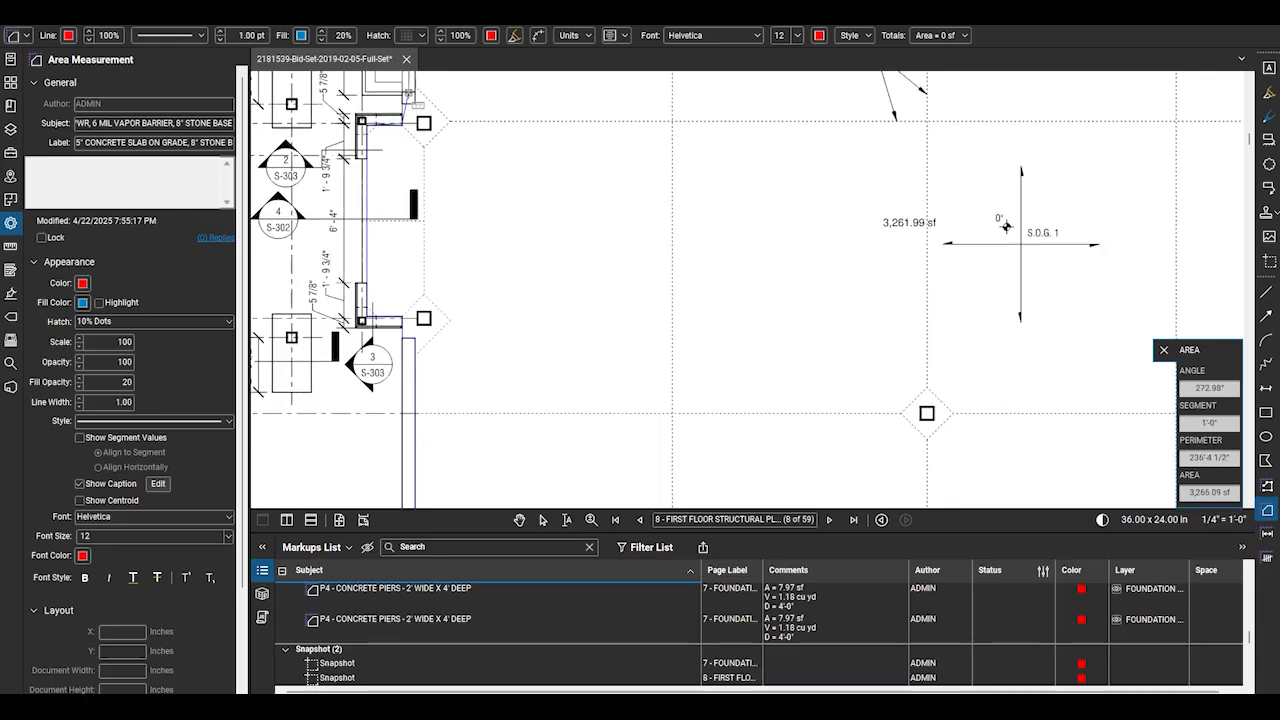
Close the slab outline along the upper west wall at its northwest starting corner and deselect the finished measurement
click(416, 104)
scroll(416, 105, down, 5)
scroll(407, 110, up, 4)
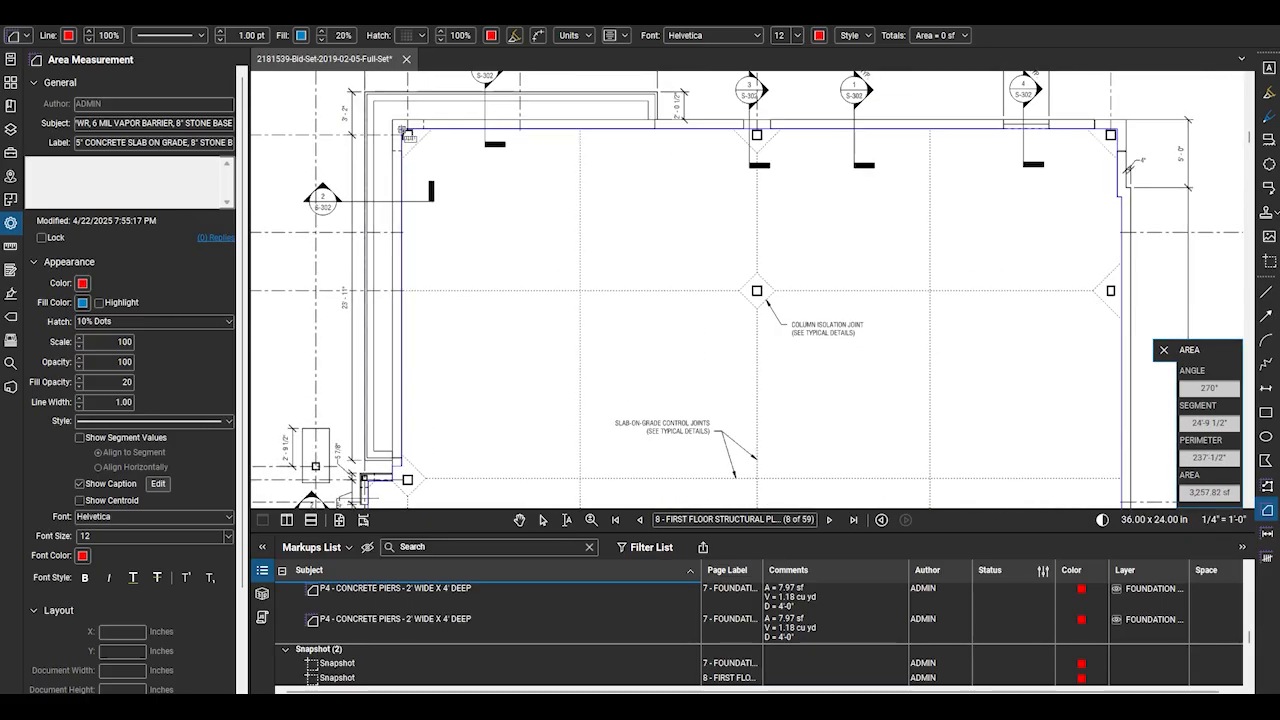
click(404, 124)
scroll(407, 126, down, 2)
scroll(499, 140, down, 2)
scroll(646, 435, up, 6)
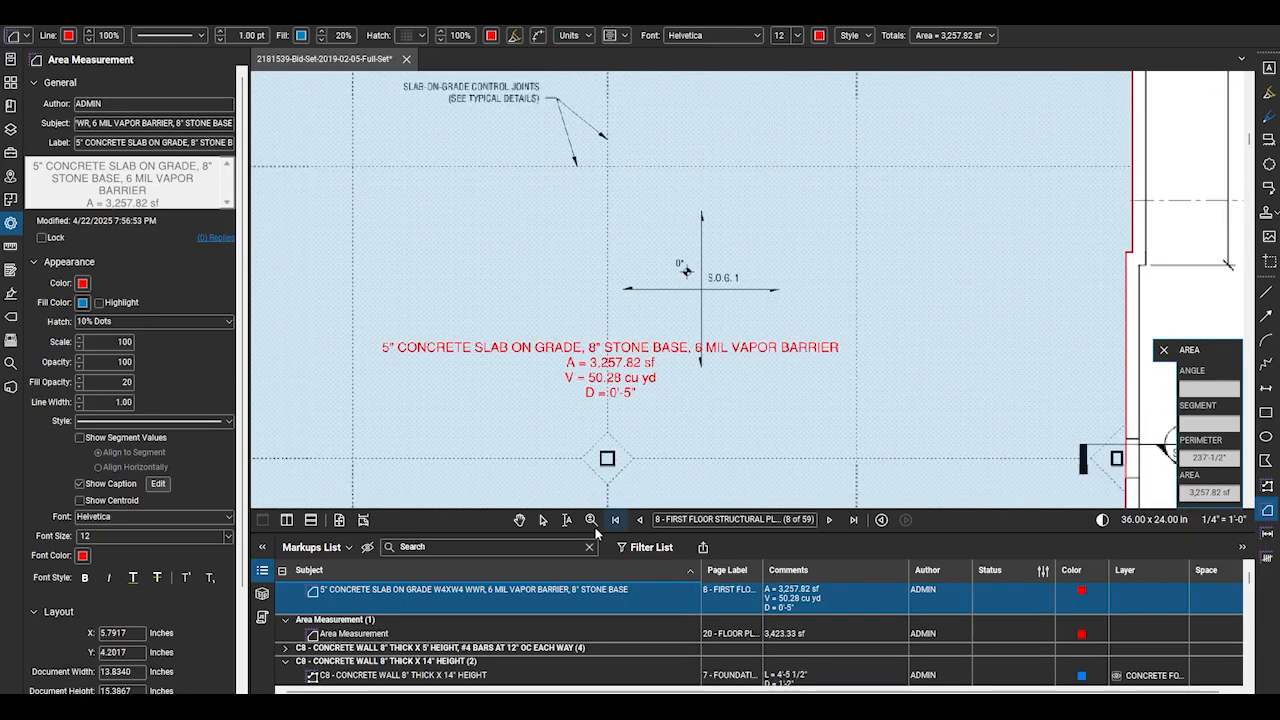
click(543, 520)
scroll(815, 330, down, 7)
click(925, 294)
scroll(790, 262, up, 5)
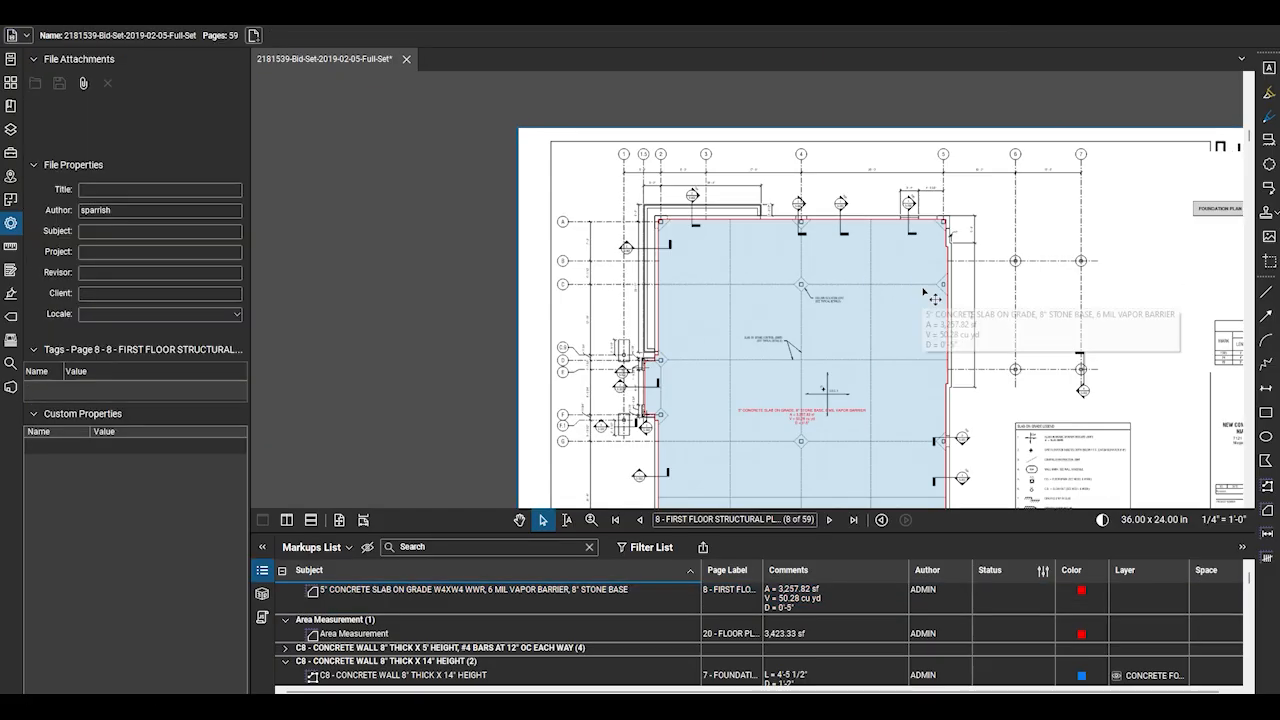
scroll(540, 180, down, 4)
scroll(277, 163, up, 3)
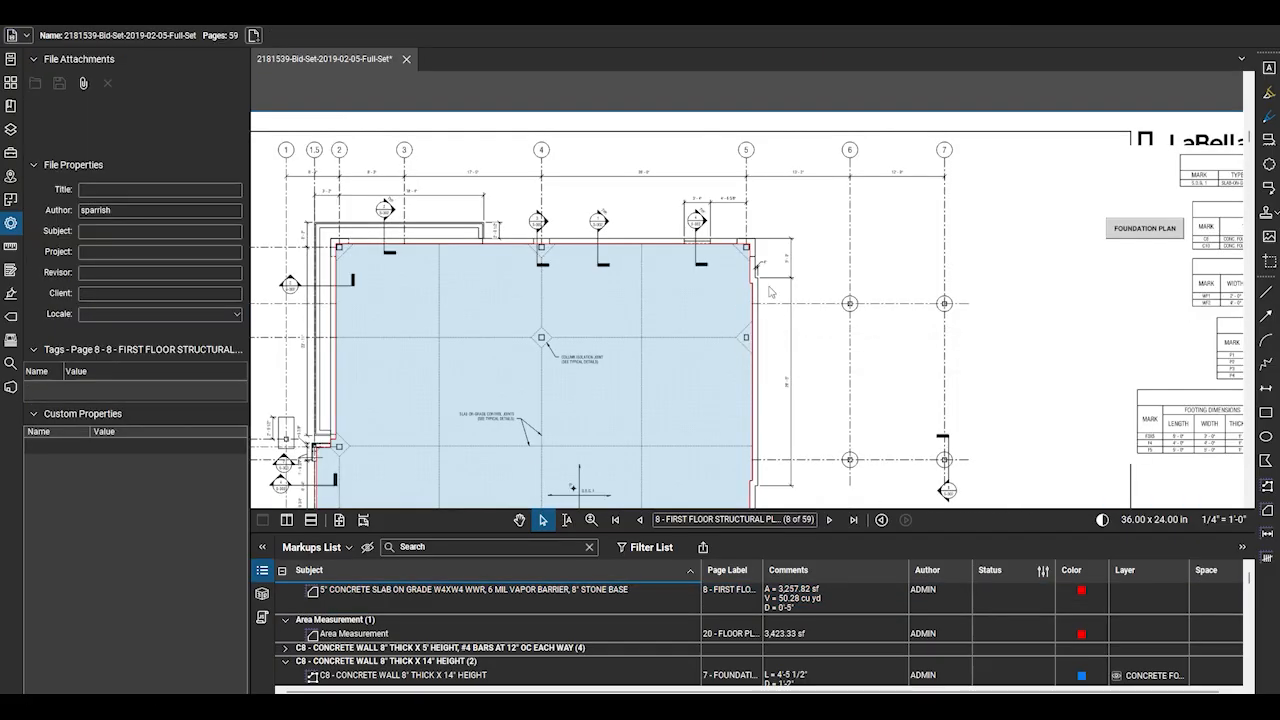
Start a polylength measurement with the subject "TURN DOWN SLAB AT PERIMETER - 12" WIDE X 8" THICK"
click(10, 246)
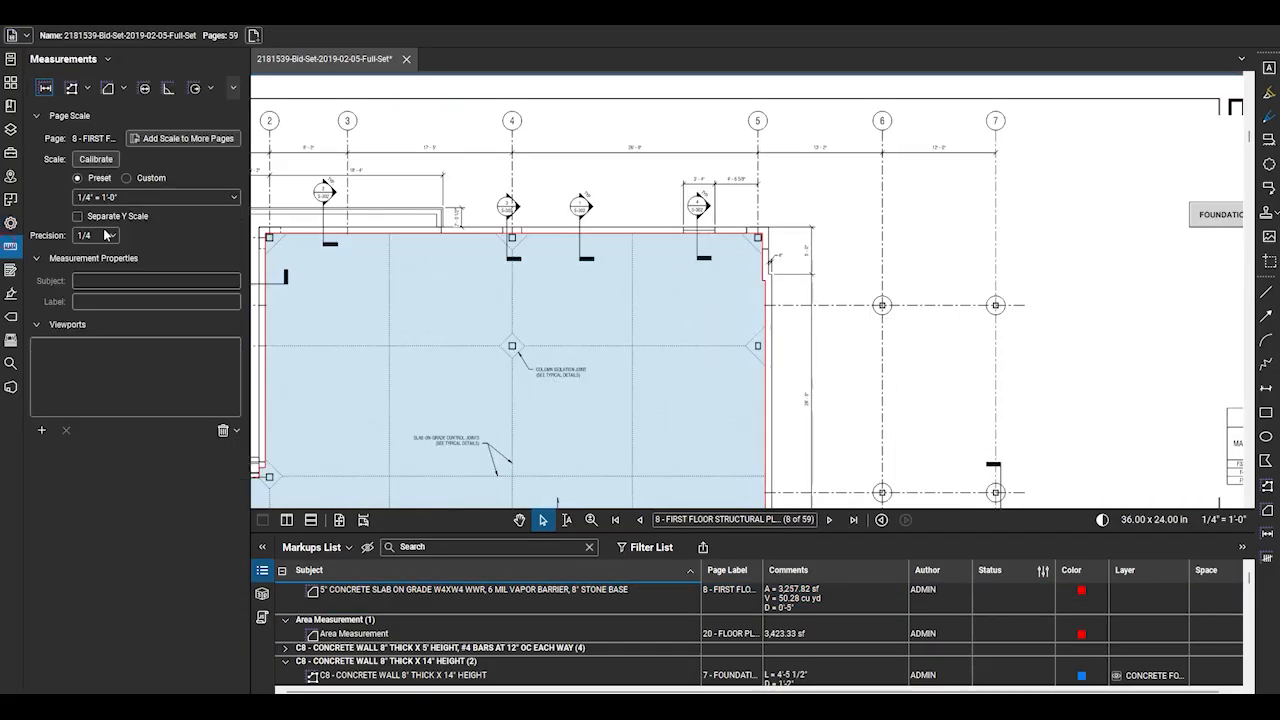
click(71, 88)
triple_click(157, 281)
text(TIR)
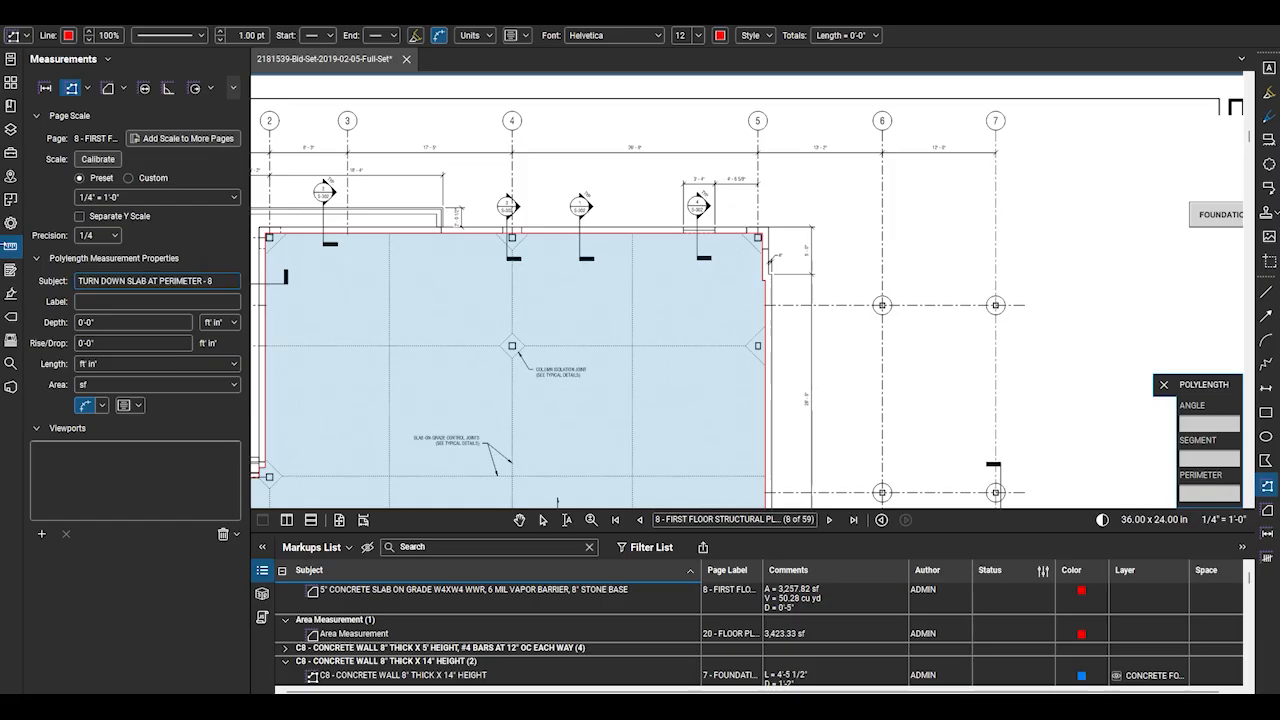
text(N DOWN SLAB AT PERIMETER - 12" WIDE X 8" THICK)
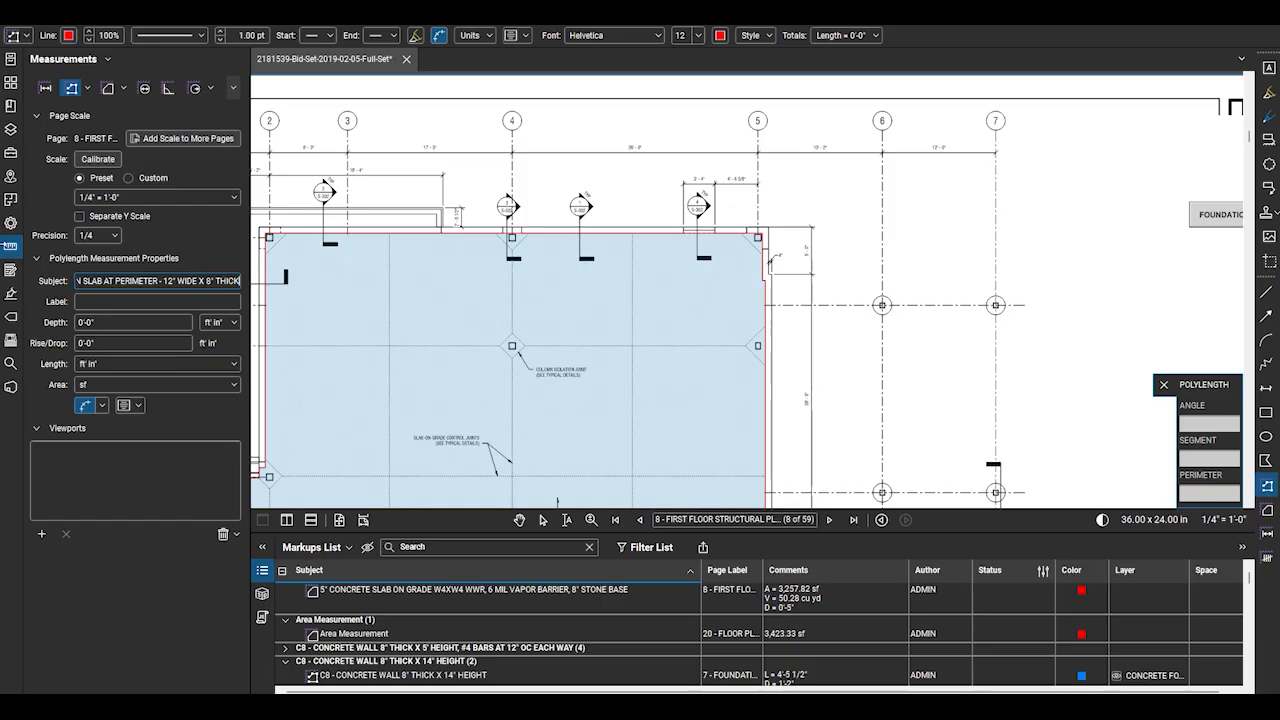
Label the polylength "TURN DOWN SLAB 12" WIDE X 8" THICK", set depth to 0'-8", and show label, length, depth and wall area in its caption
key(Tab)
text(TURN DOWN SLAB)
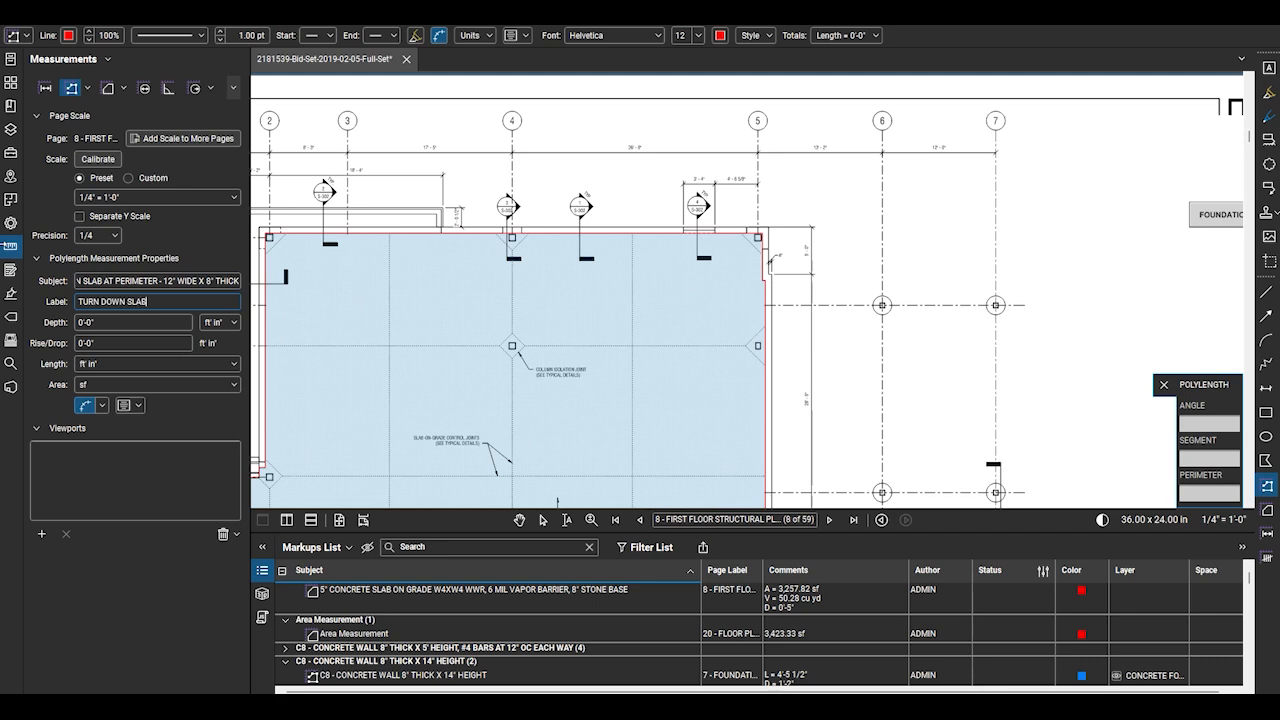
text( 12')
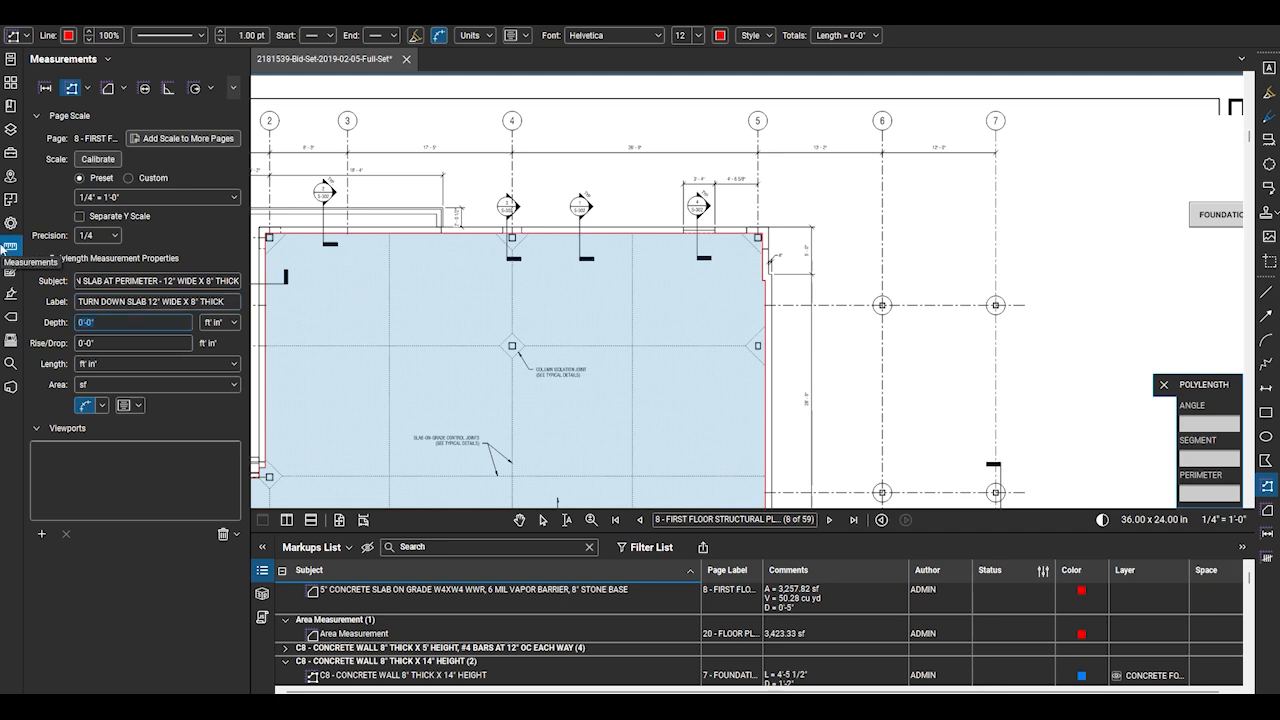
click(137, 408)
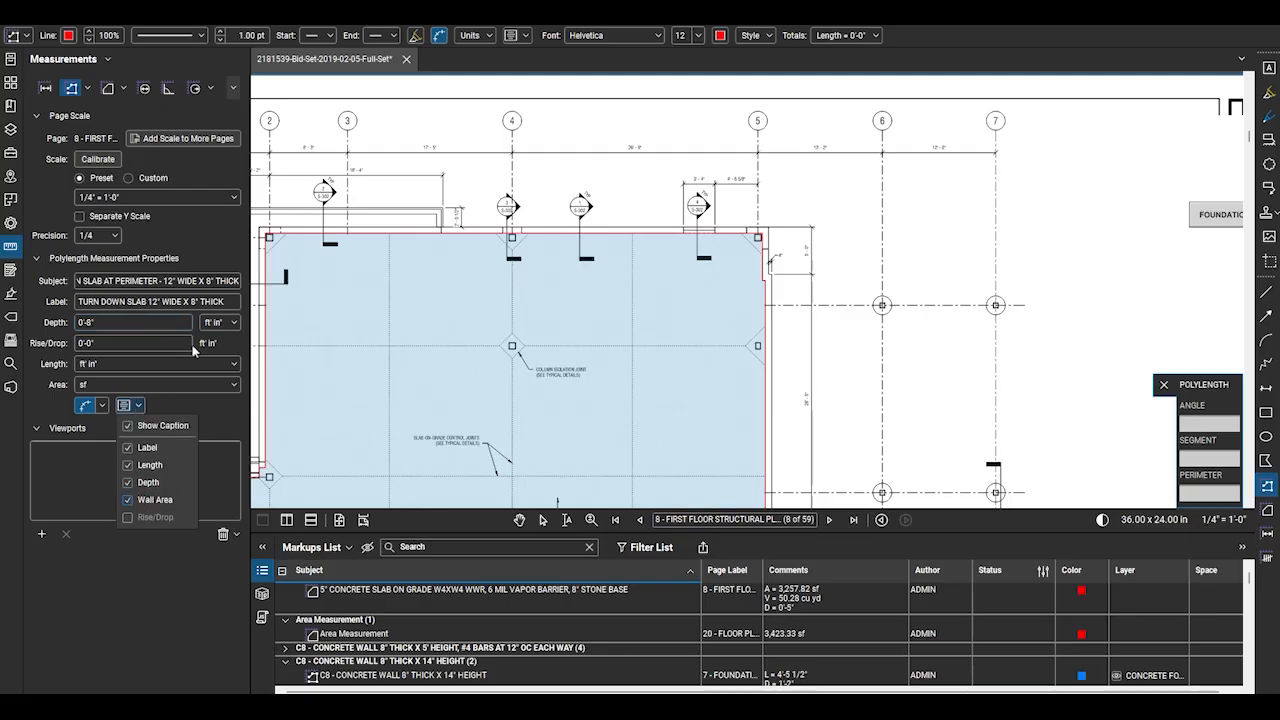
click(172, 406)
Set the turn-down slab measurement's line color to green and its line width to 4.00
click(11, 222)
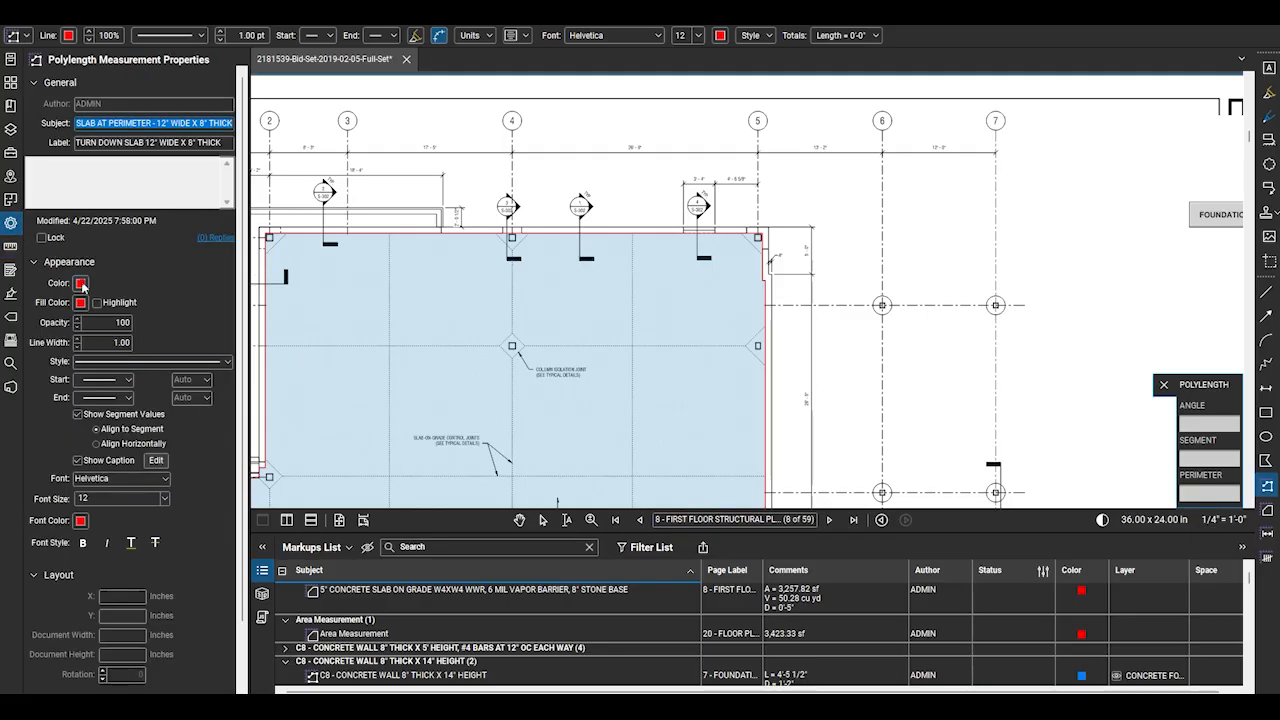
click(80, 283)
click(110, 330)
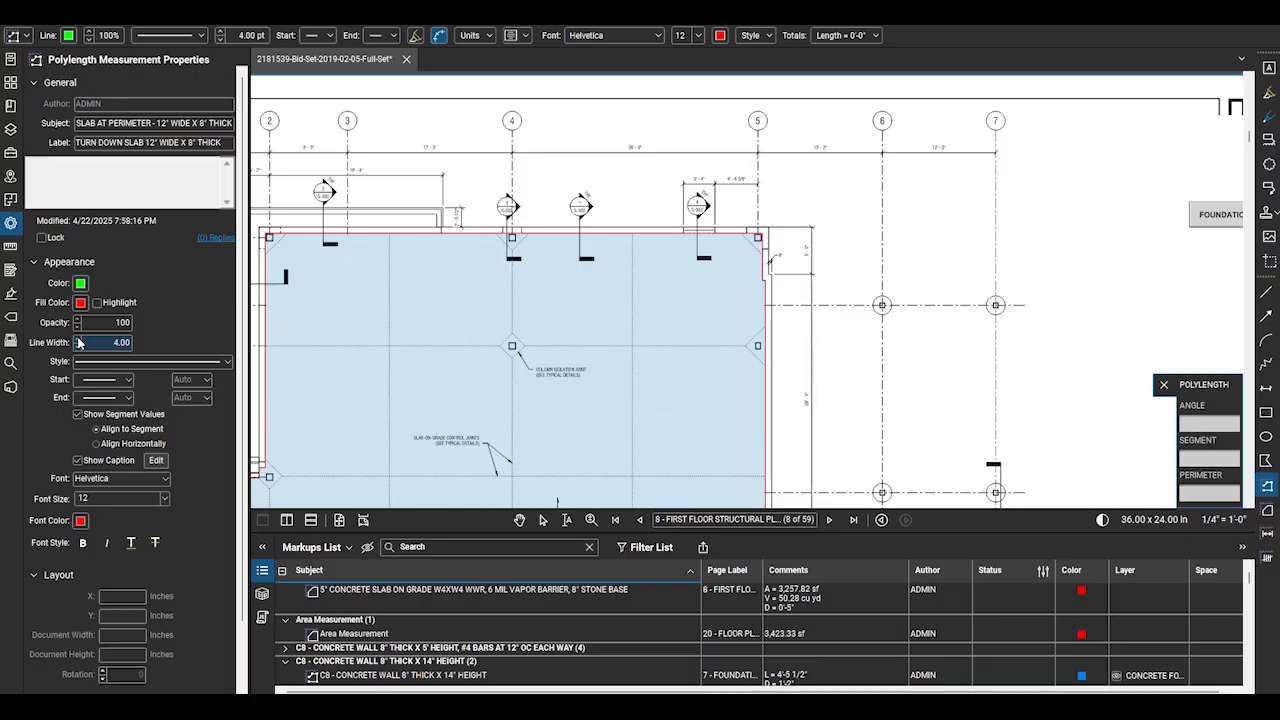
Trace the turn-down slab from the northwest slab corner along the north edge and down around the east edge's first jog
scroll(520, 300, down, 2)
scroll(383, 268, up, 7)
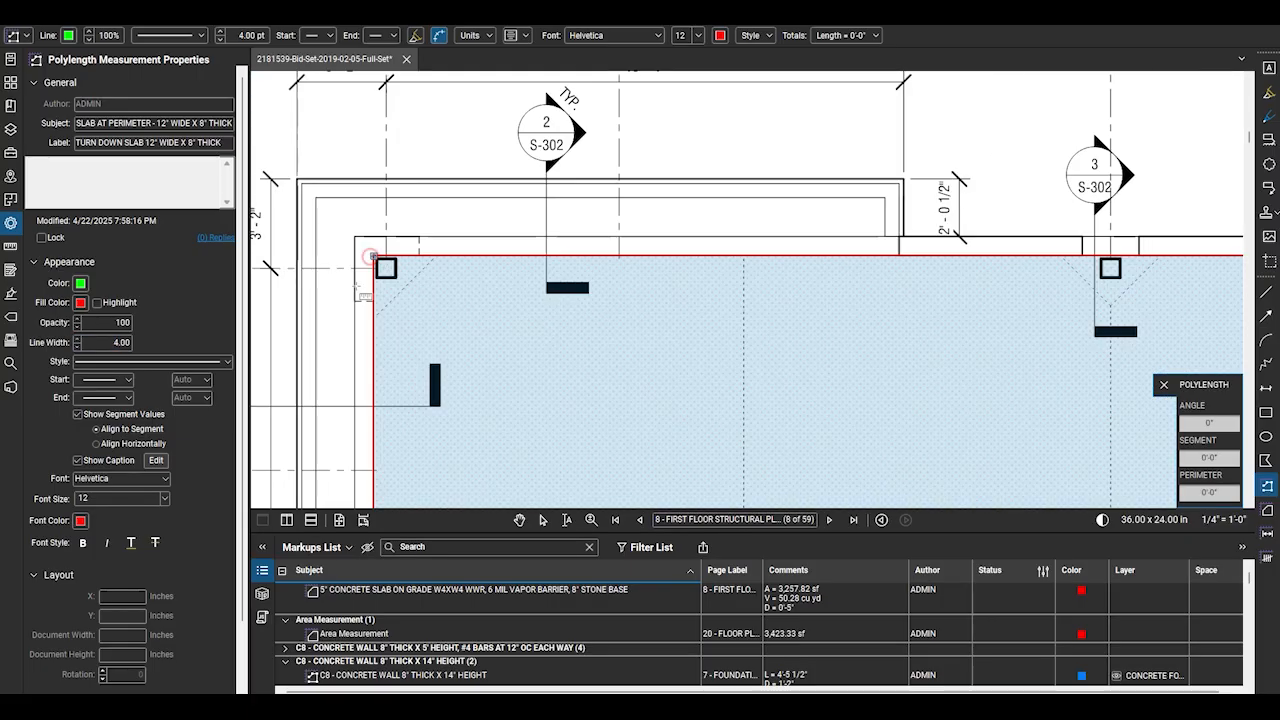
scroll(385, 268, down, 3)
scroll(750, 260, up, 5)
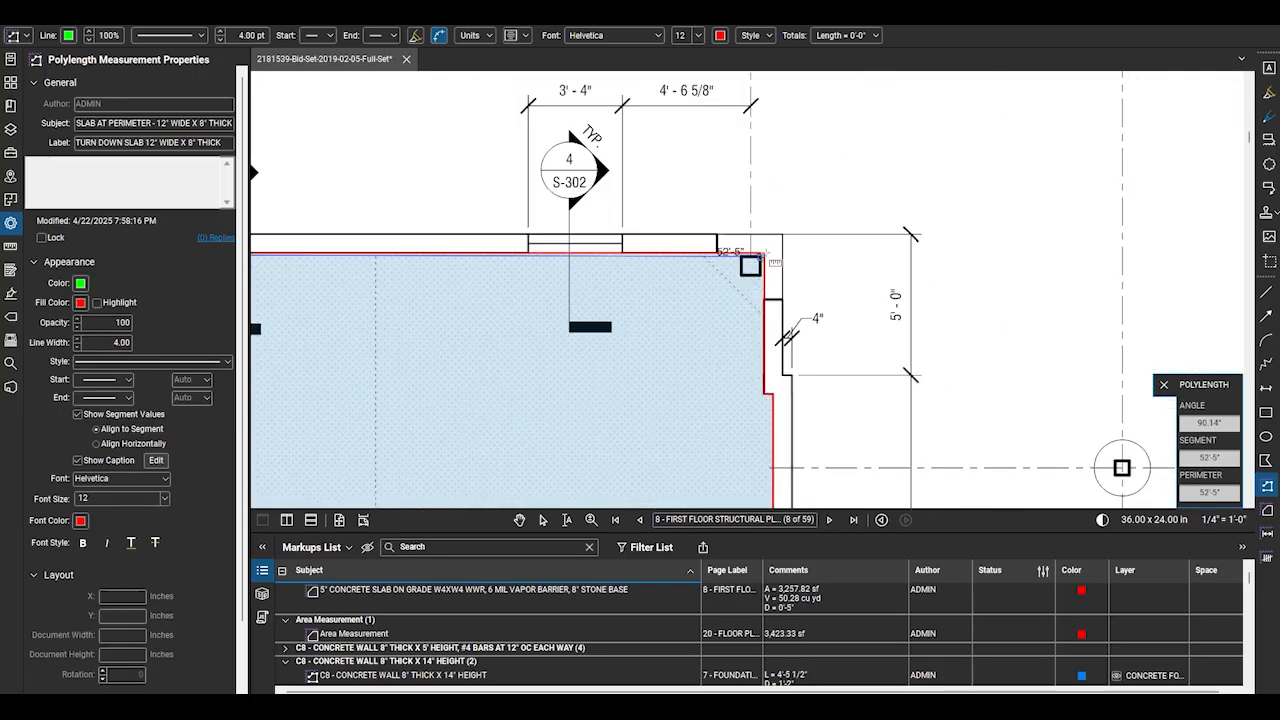
scroll(764, 257, up, 2)
scroll(757, 290, down, 3)
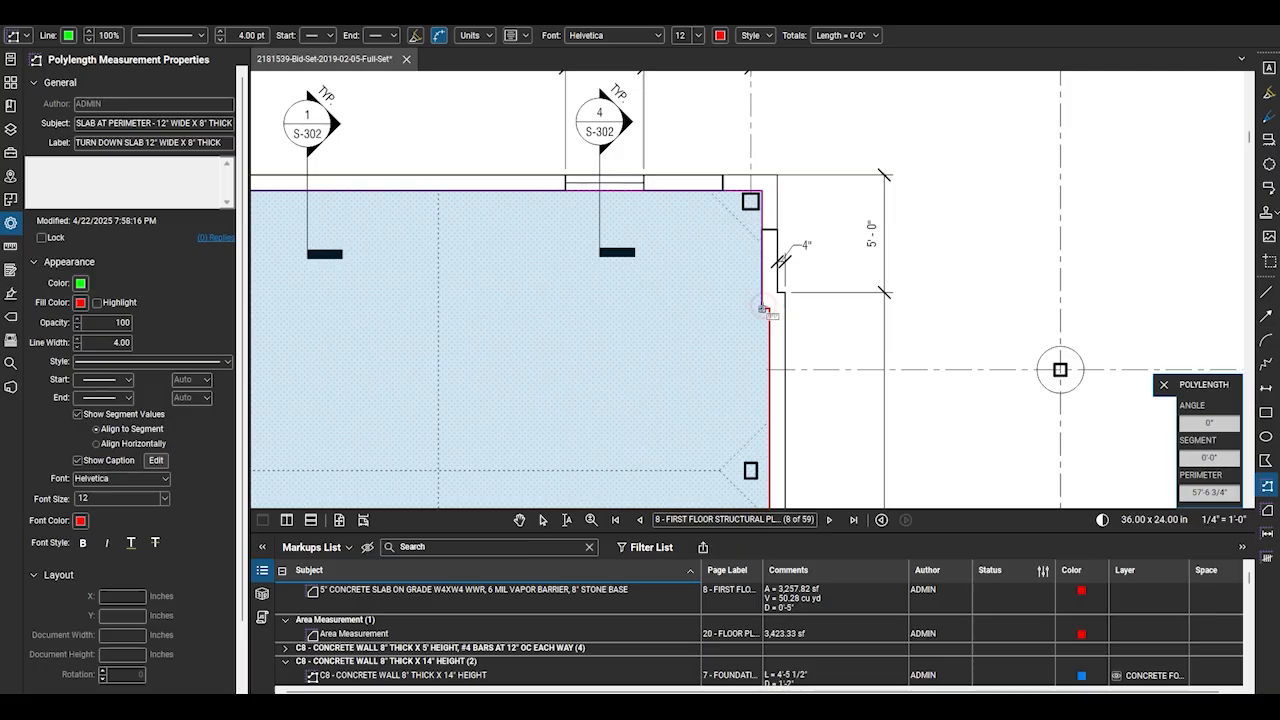
scroll(763, 305, up, 4)
click(734, 291)
scroll(757, 291, down, 4)
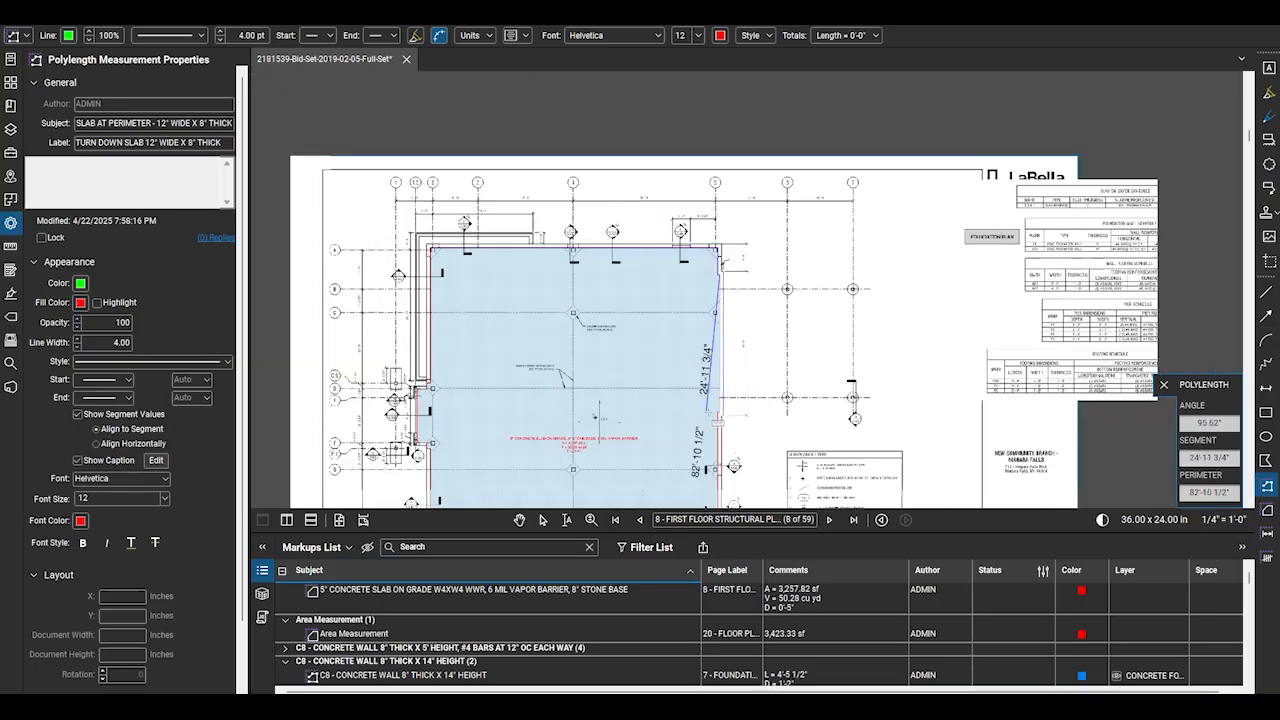
Continue the turn-down slab trace down the east edge, past the lower jog, to the southeast slab corner
scroll(745, 410, up, 4)
click(738, 405)
scroll(738, 405, down, 4)
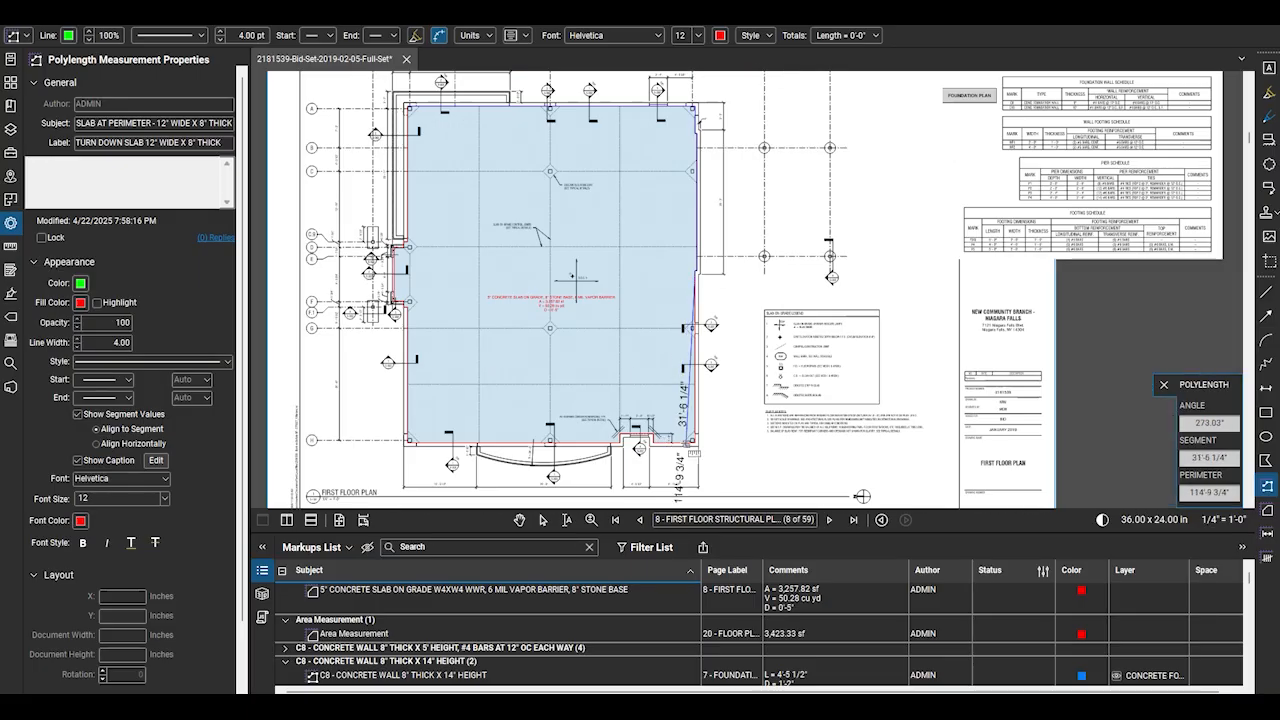
scroll(728, 432, up, 5)
click(726, 431)
scroll(726, 431, down, 5)
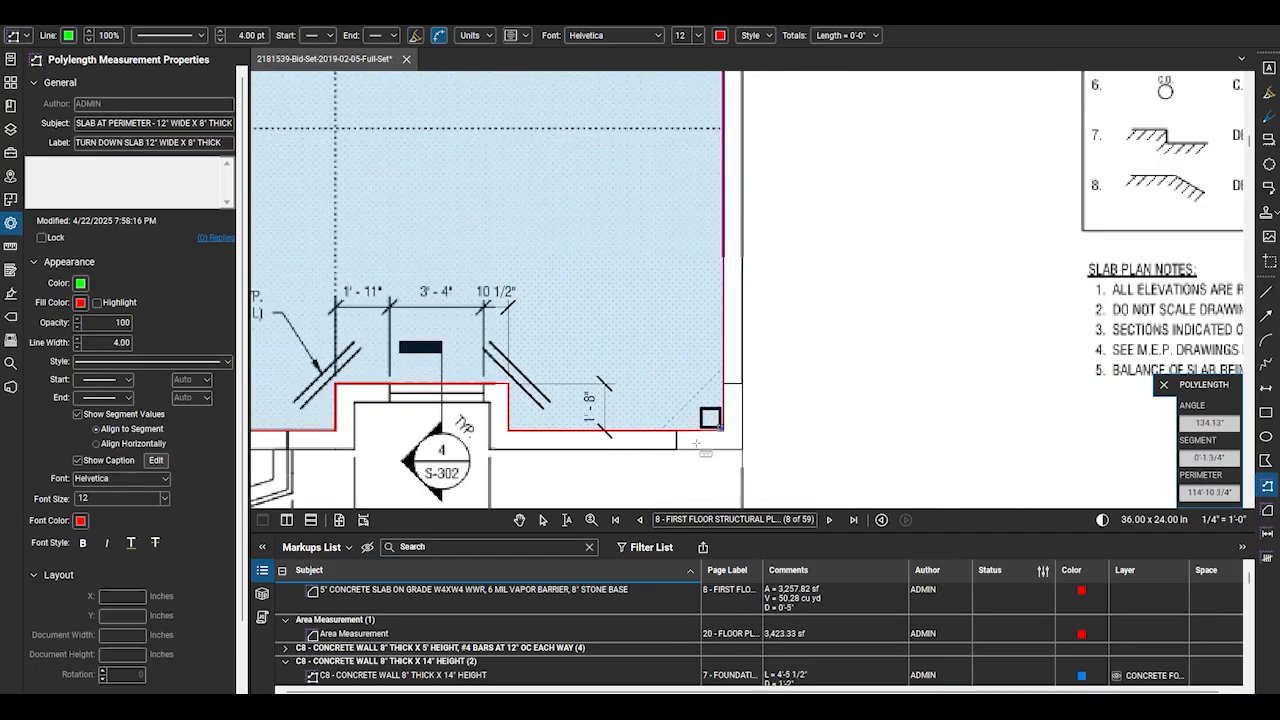
Continue the turn-down slab trace around the south door recess and along the south edge to the southwest corner
scroll(466, 424, up, 4)
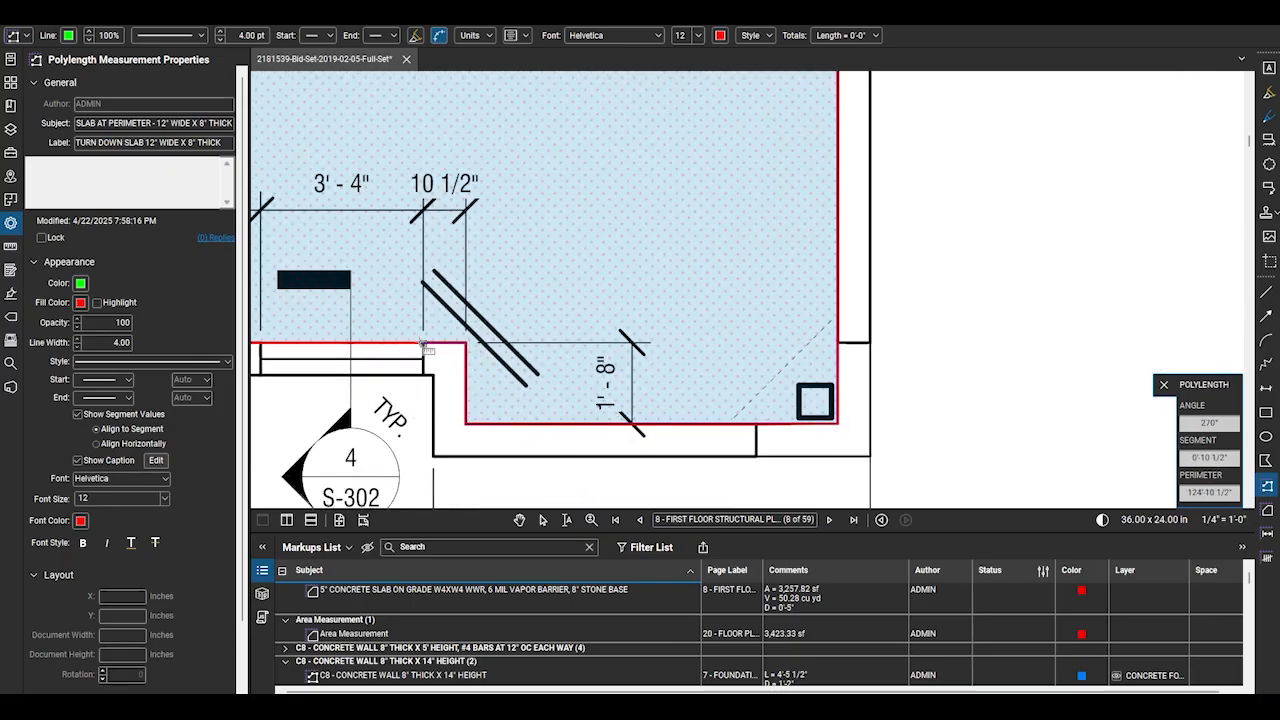
scroll(456, 317, down, 2)
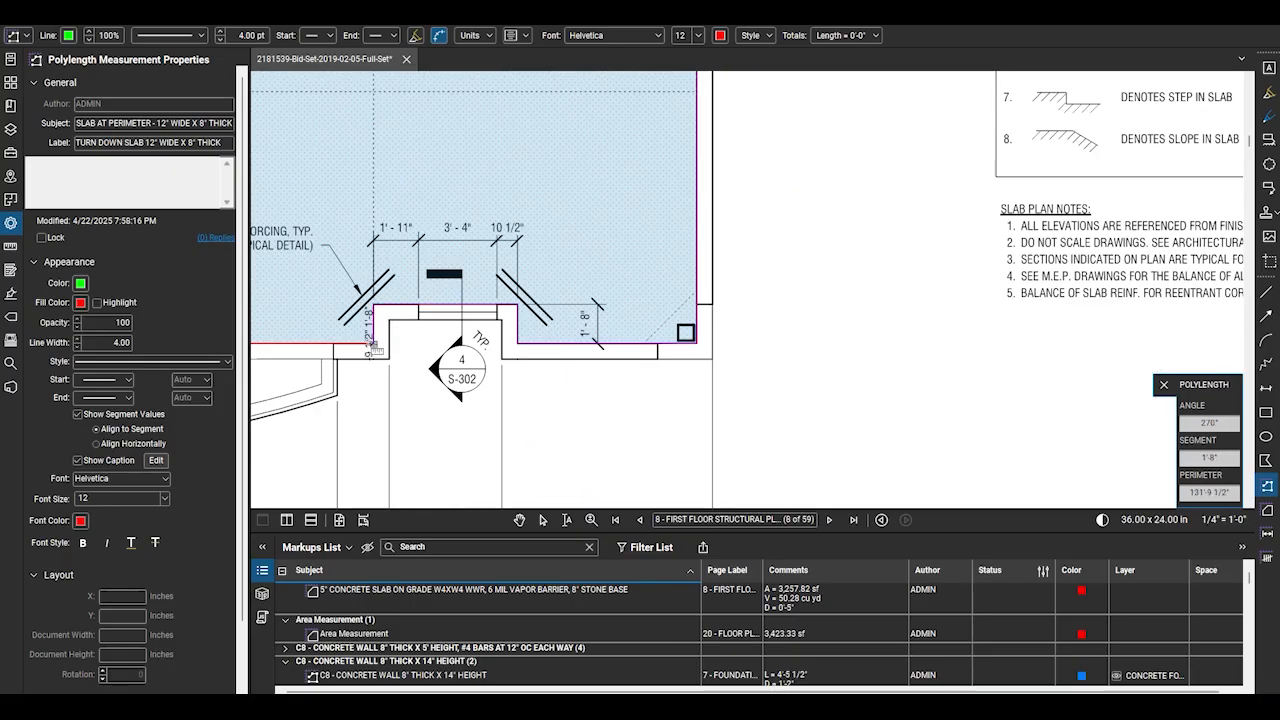
scroll(378, 345, down, 3)
scroll(344, 333, up, 4)
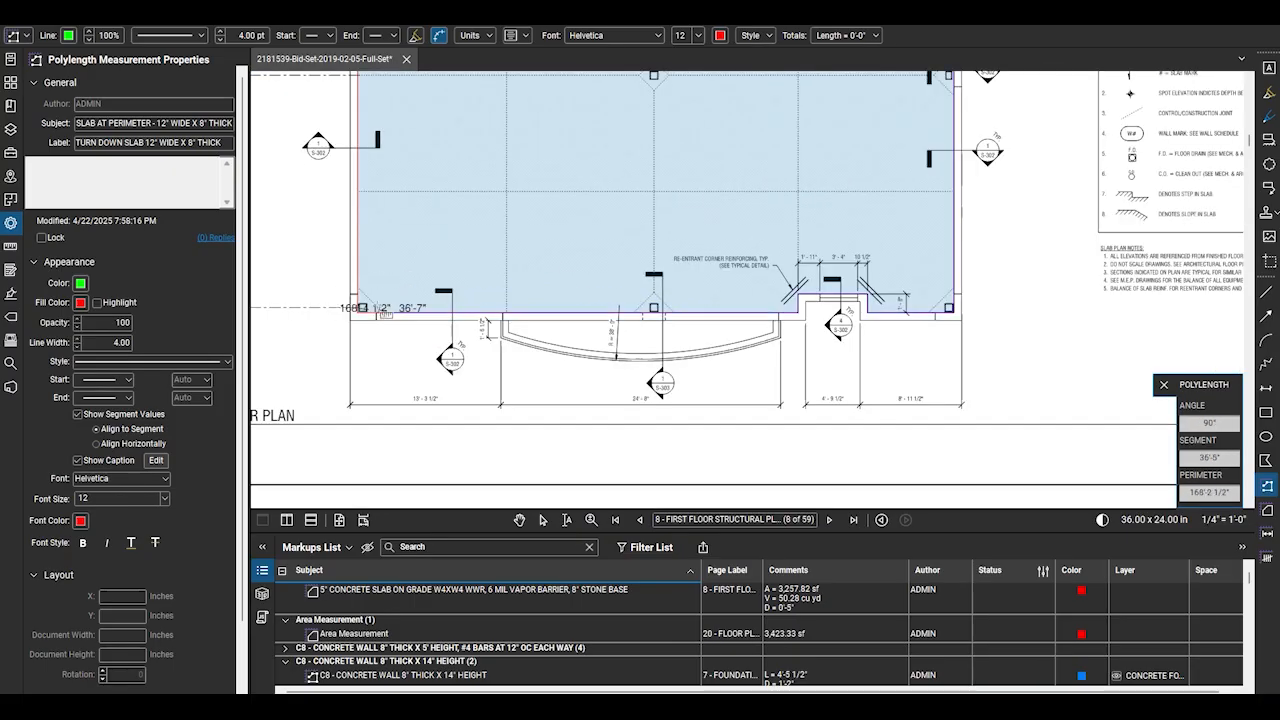
scroll(385, 252, down, 4)
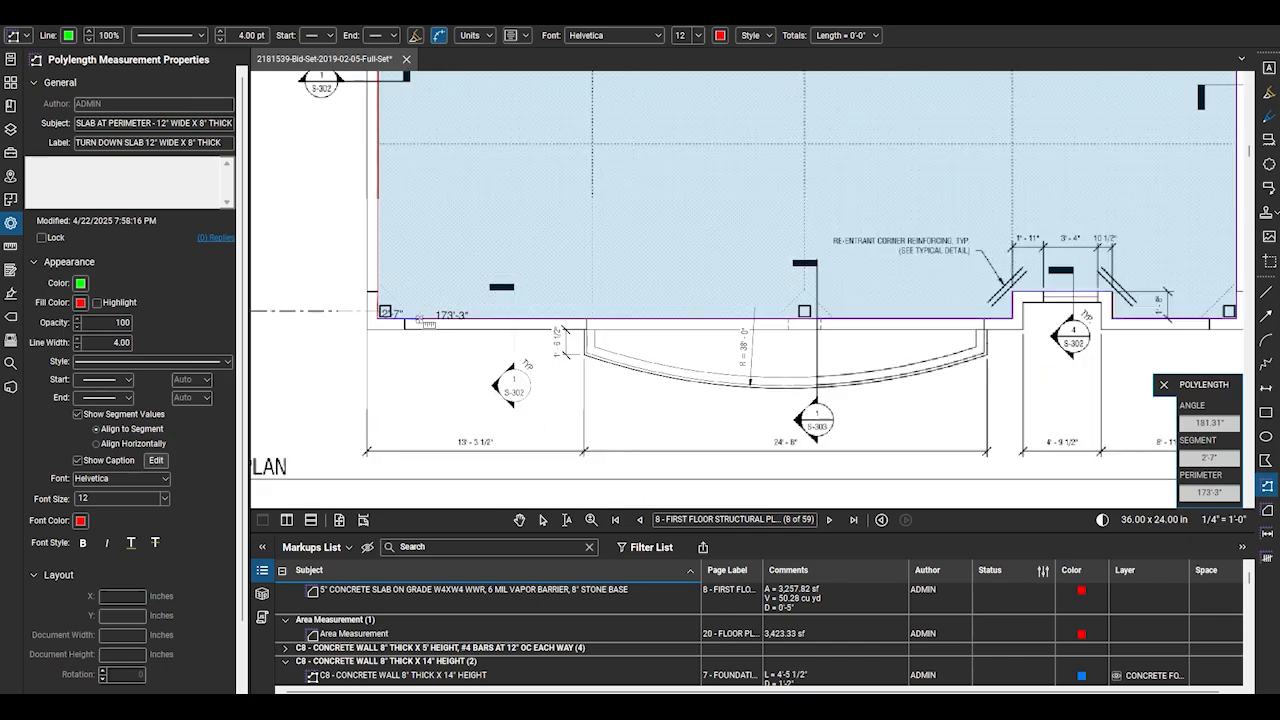
Continue the turn-down slab trace up the west edge and around the outer face of the west entrance projection
scroll(388, 236, up, 5)
click(357, 188)
scroll(440, 226, down, 3)
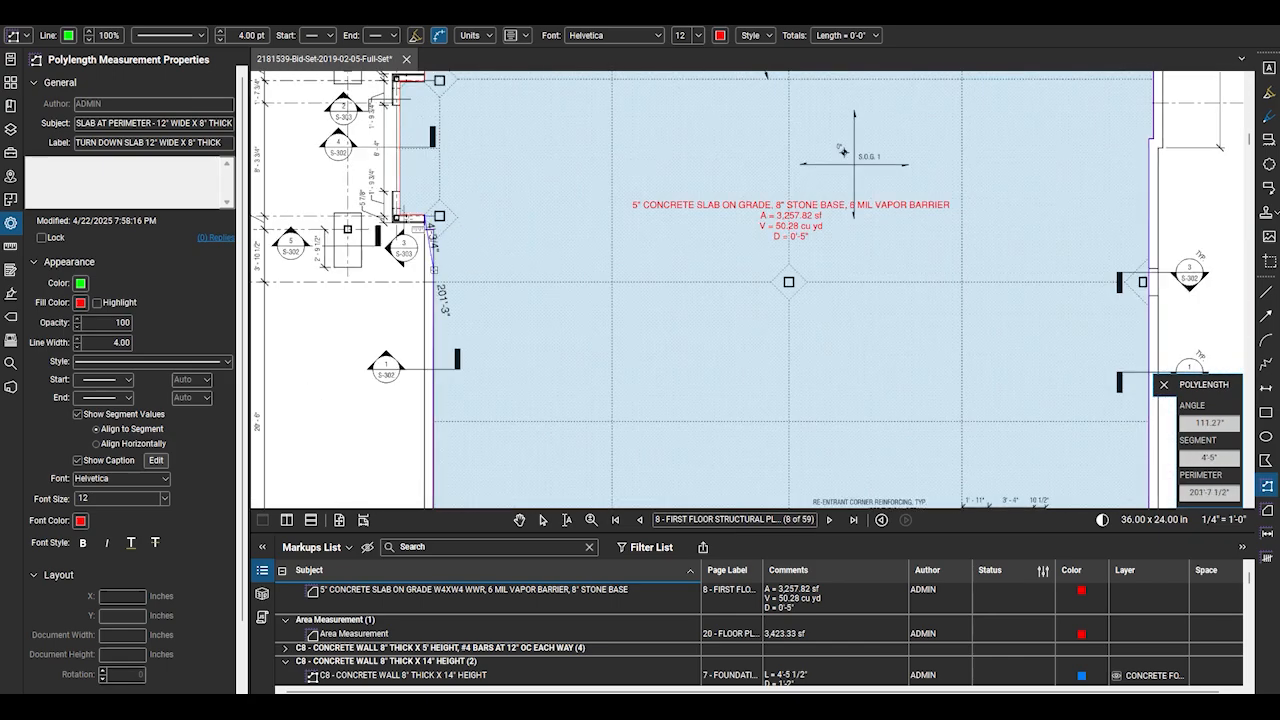
scroll(380, 212, up, 5)
click(375, 230)
scroll(398, 350, down, 3)
scroll(396, 112, up, 4)
scroll(416, 120, up, 3)
click(418, 117)
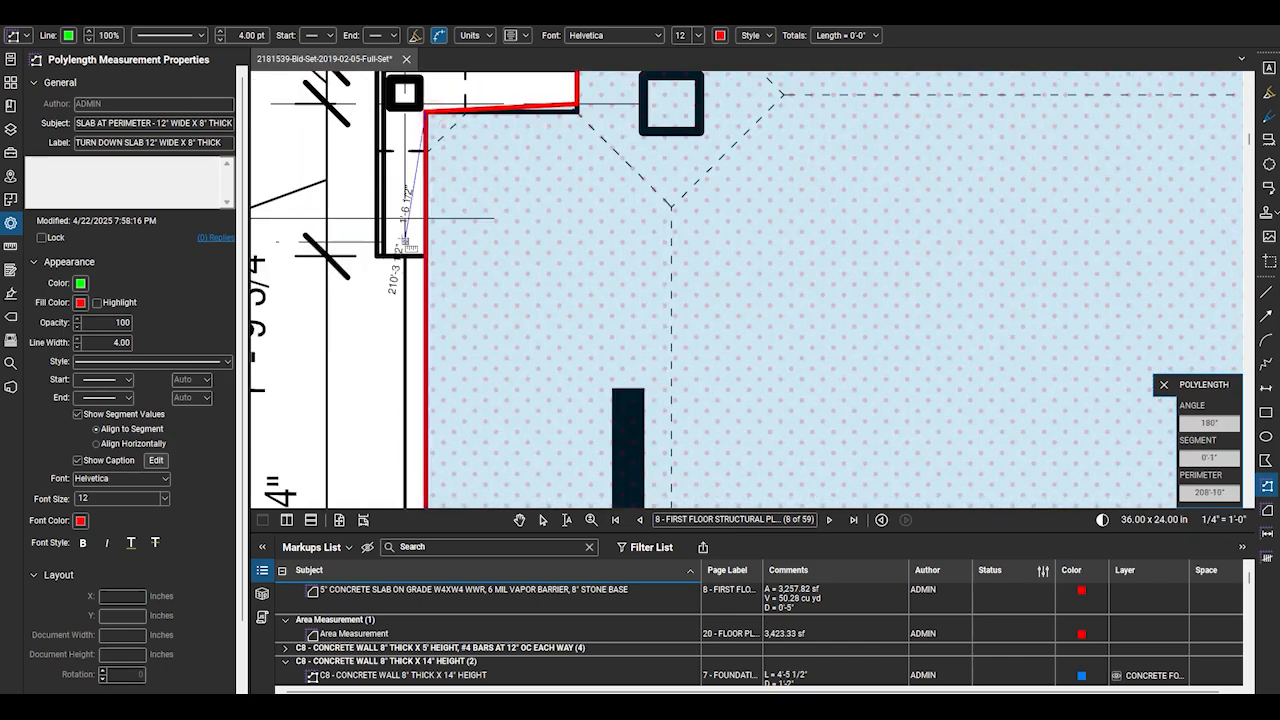
Trace the jogs north of the west entrance and finish the turn-down slab polylength at the northwest slab corner
scroll(418, 200, down, 2)
click(521, 150)
scroll(521, 148, down, 2)
scroll(530, 120, up, 5)
click(487, 97)
scroll(584, 101, down, 5)
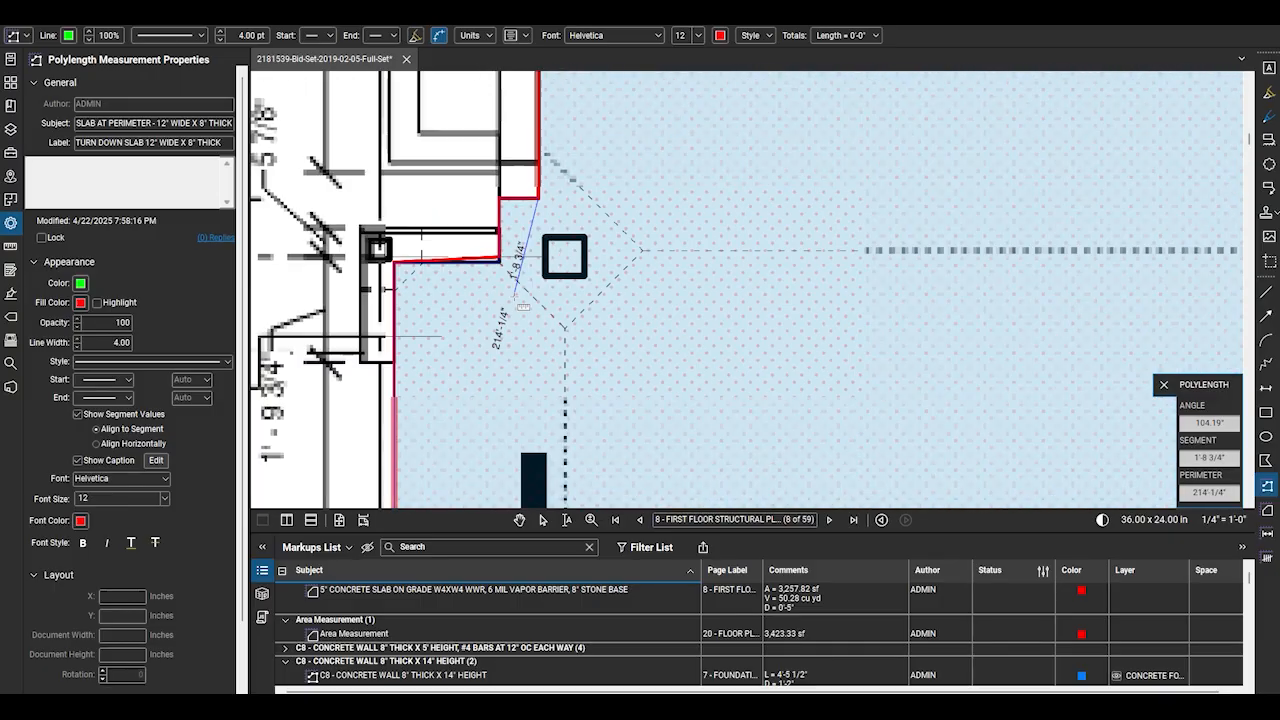
scroll(537, 107, up, 4)
scroll(537, 108, up, 2)
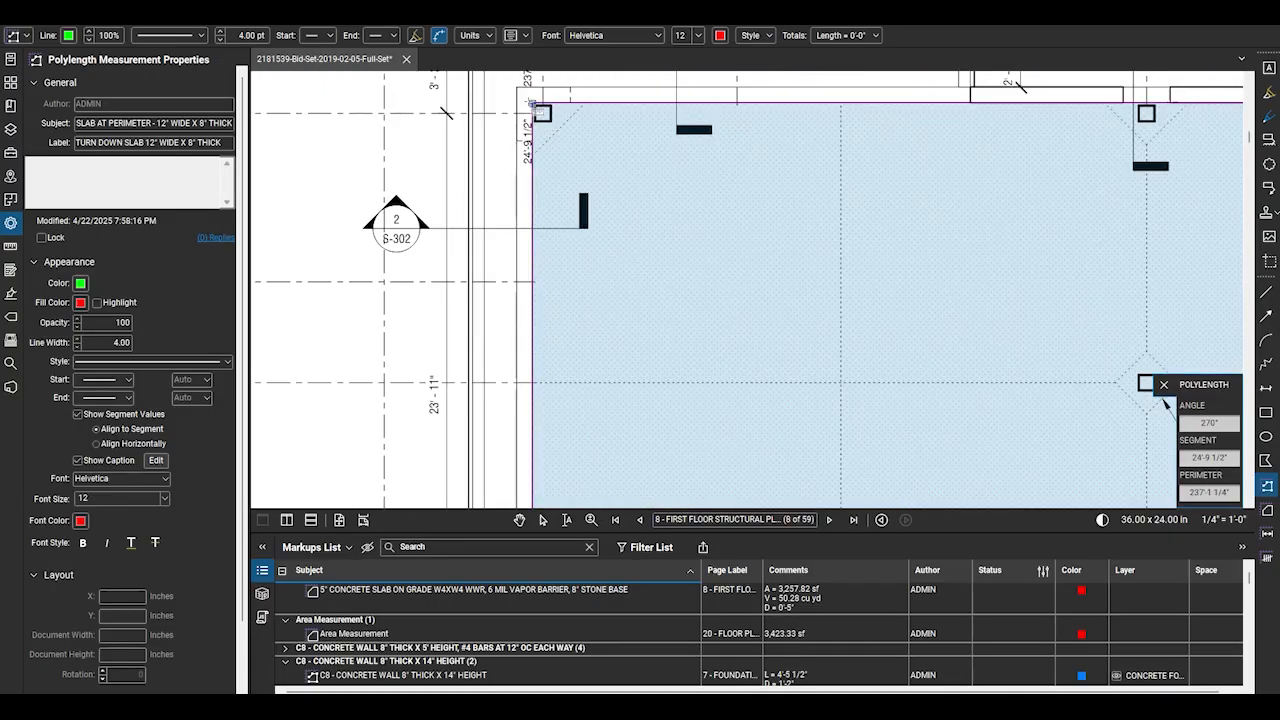
double_click(537, 108)
scroll(517, 228, down, 1)
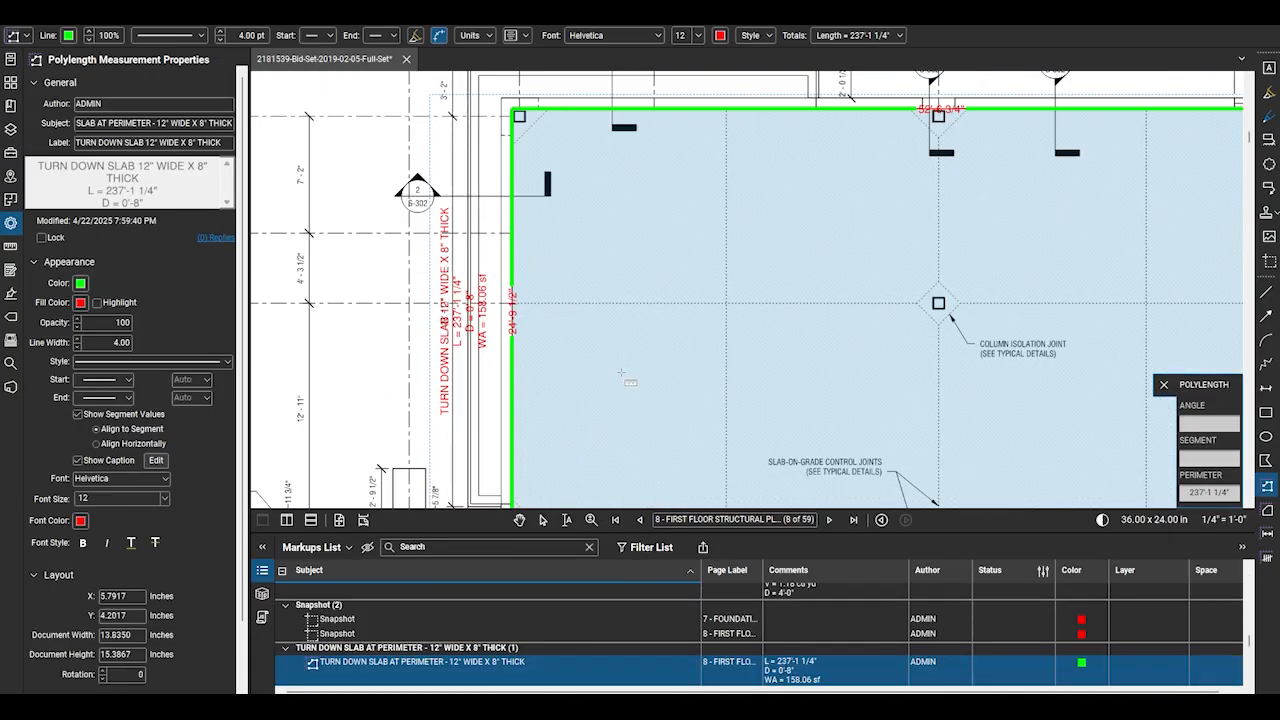
scroll(522, 280, down, 3)
scroll(632, 632, down, 2)
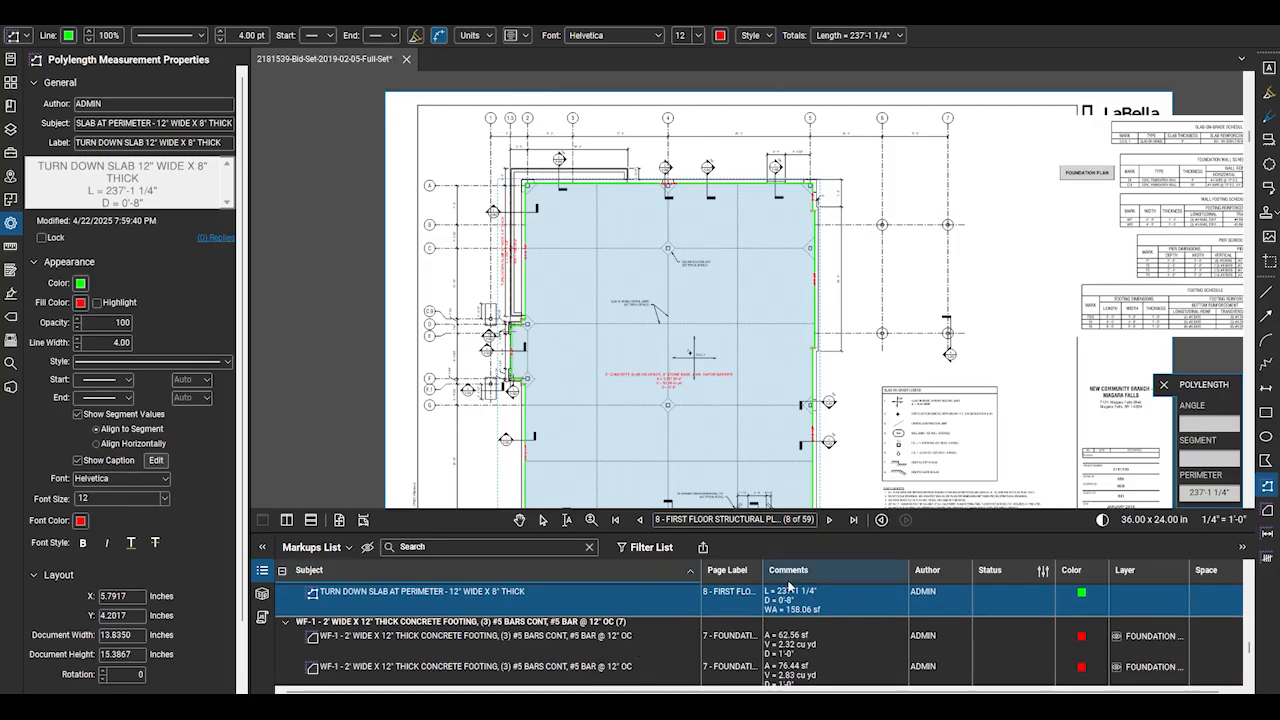
Create a new layer named "CONCRETE SLAB ON GRADE" for the turn-down slab measurement
right_click(541, 600)
mouse_move(763, 536)
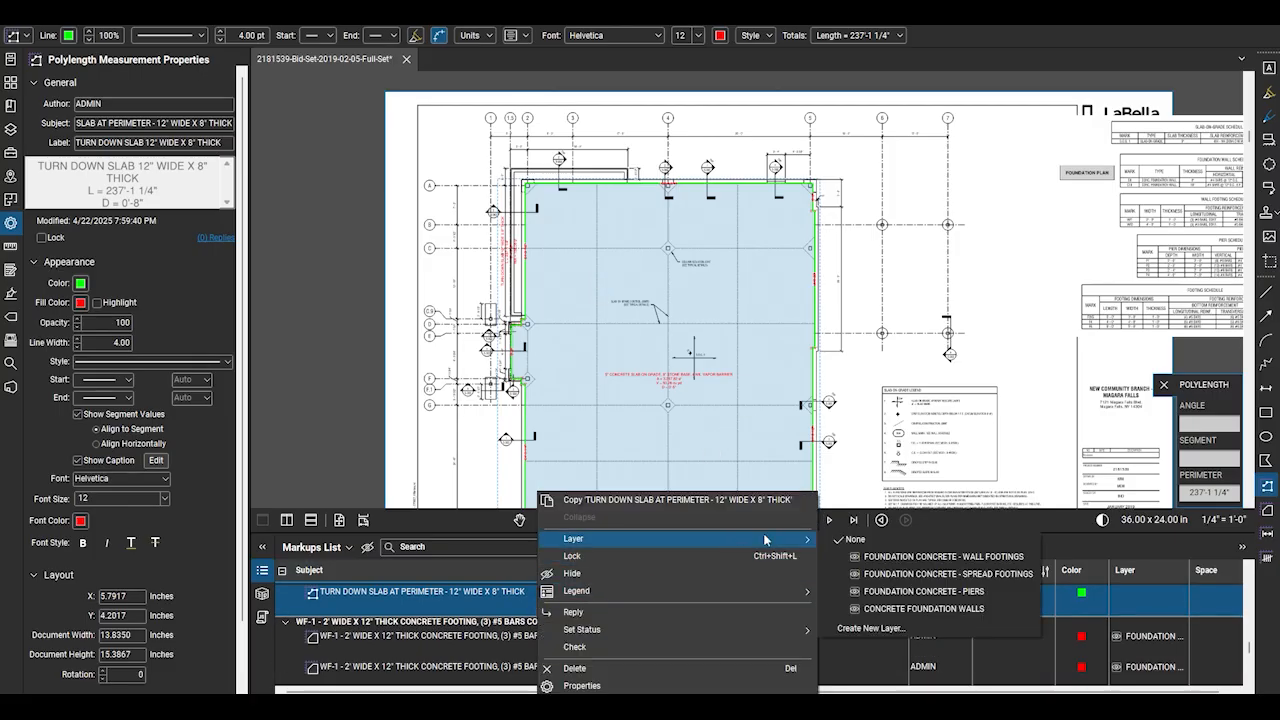
click(858, 629)
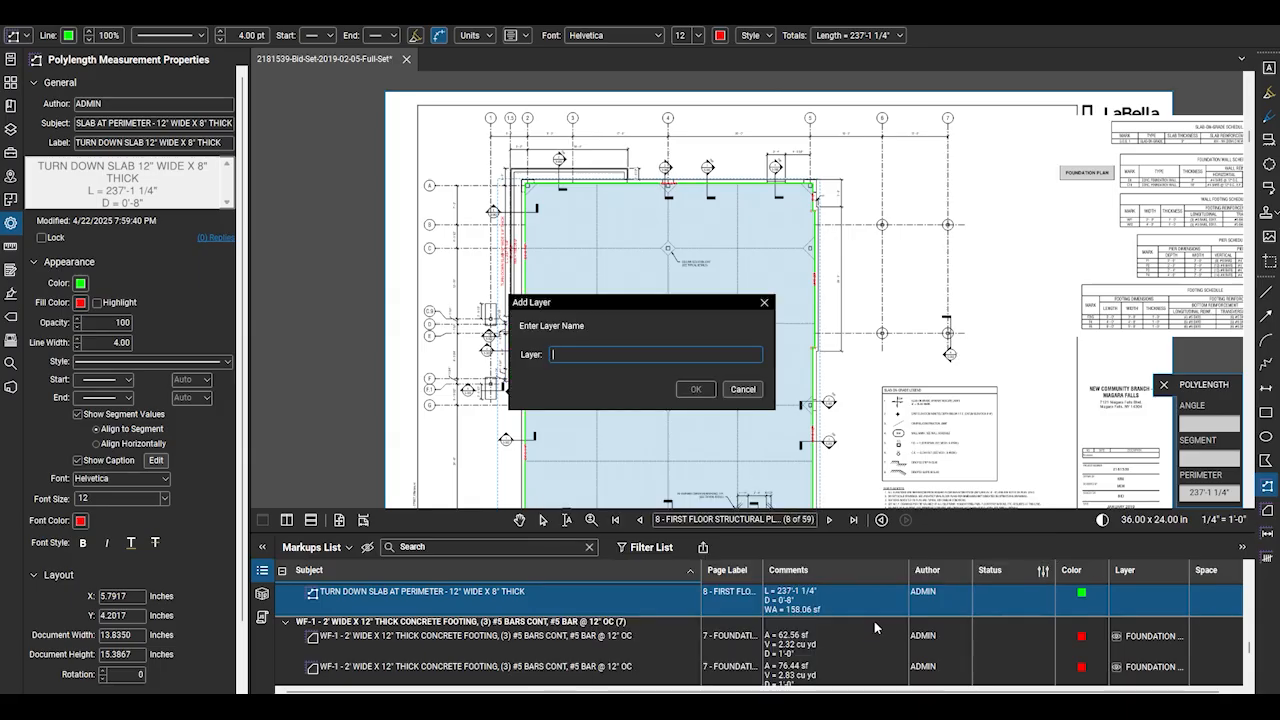
key(Return)
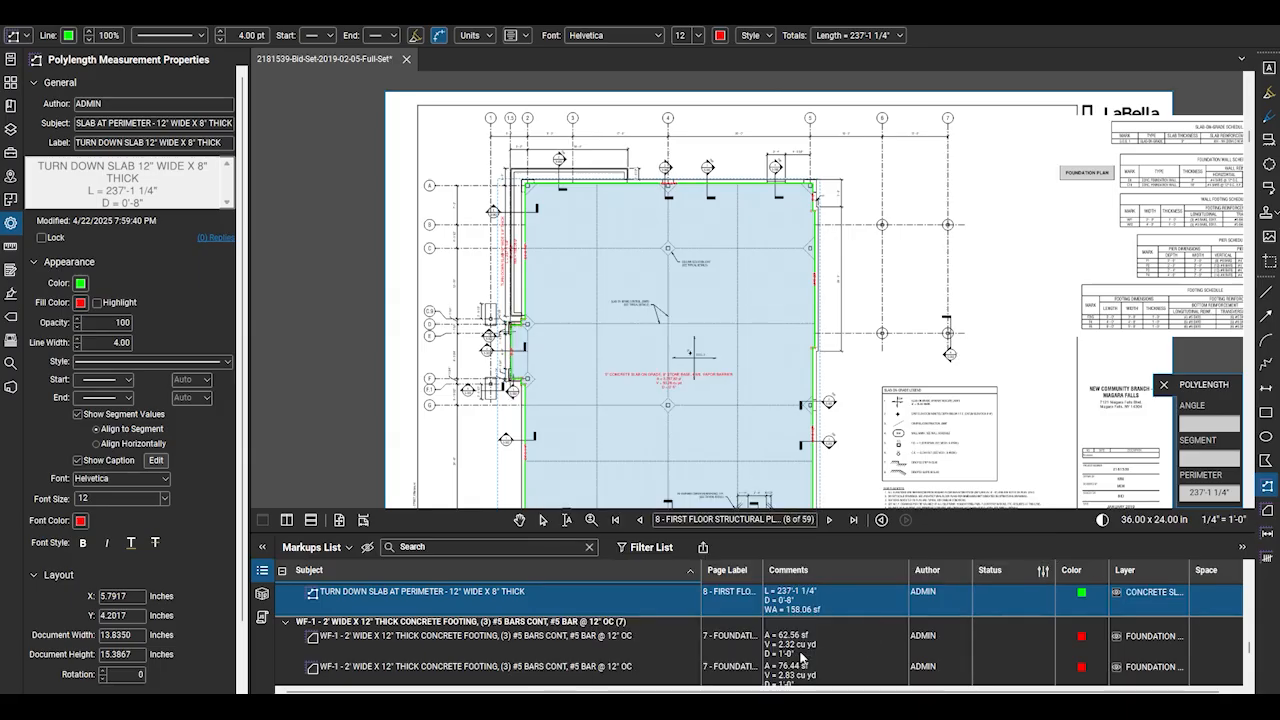
Assign the 5" concrete slab on grade area measurement to the CONCRETE SLAB ON GRADE layer
scroll(441, 625, up, 10)
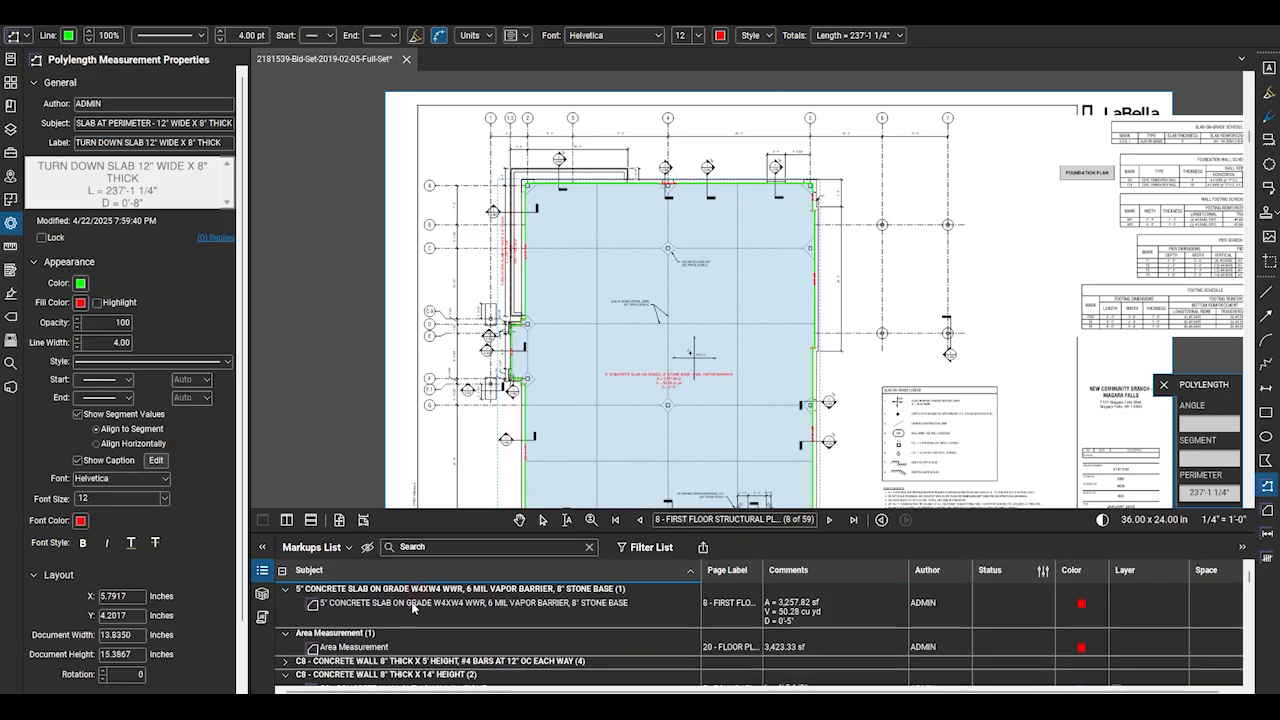
right_click(452, 603)
mouse_move(803, 531)
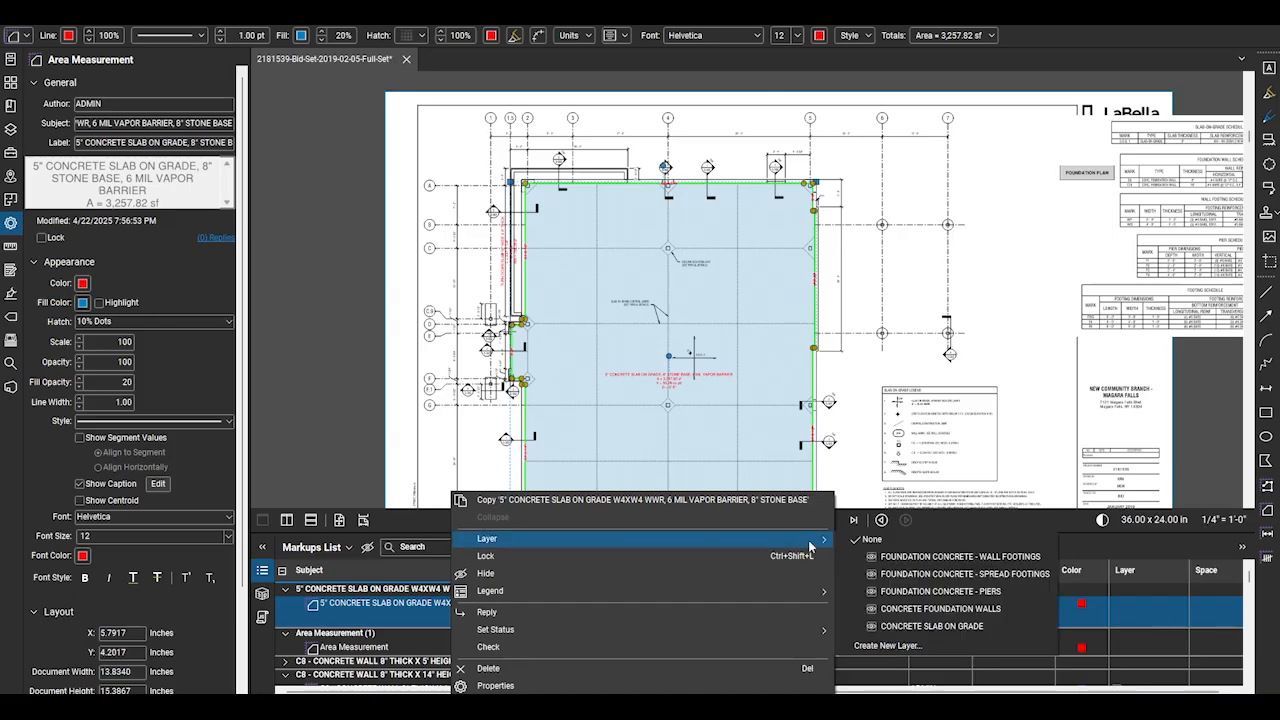
click(896, 626)
Examine the slab area and its perimeter turn-down trace across the first floor structural plan
scroll(957, 366, up, 5)
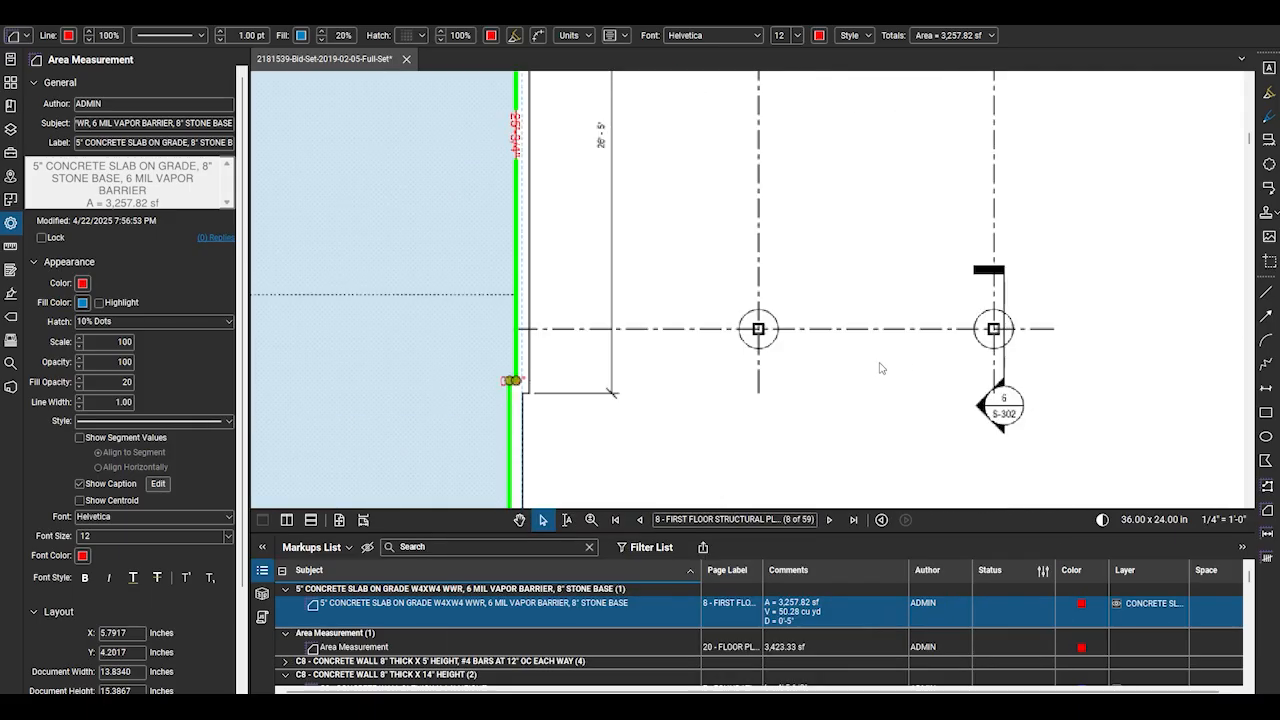
scroll(903, 364, down, 4)
scroll(760, 178, down, 2)
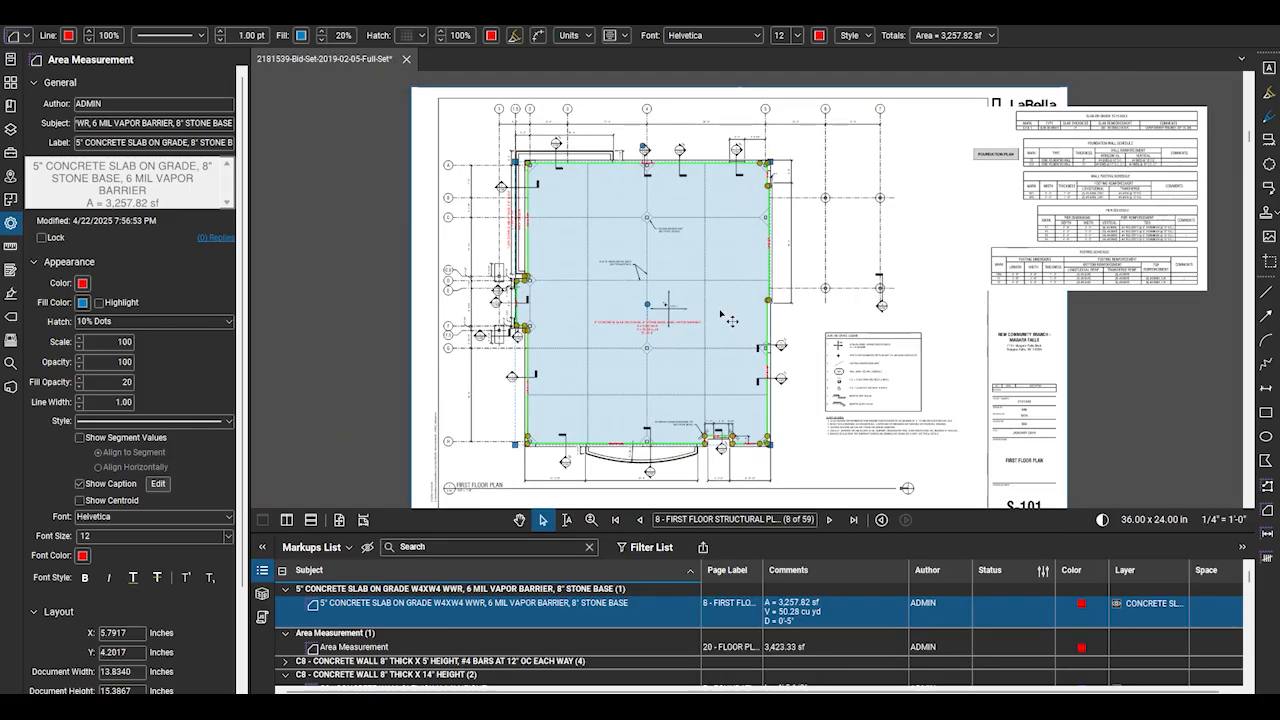
scroll(657, 378, up, 6)
scroll(637, 309, down, 2)
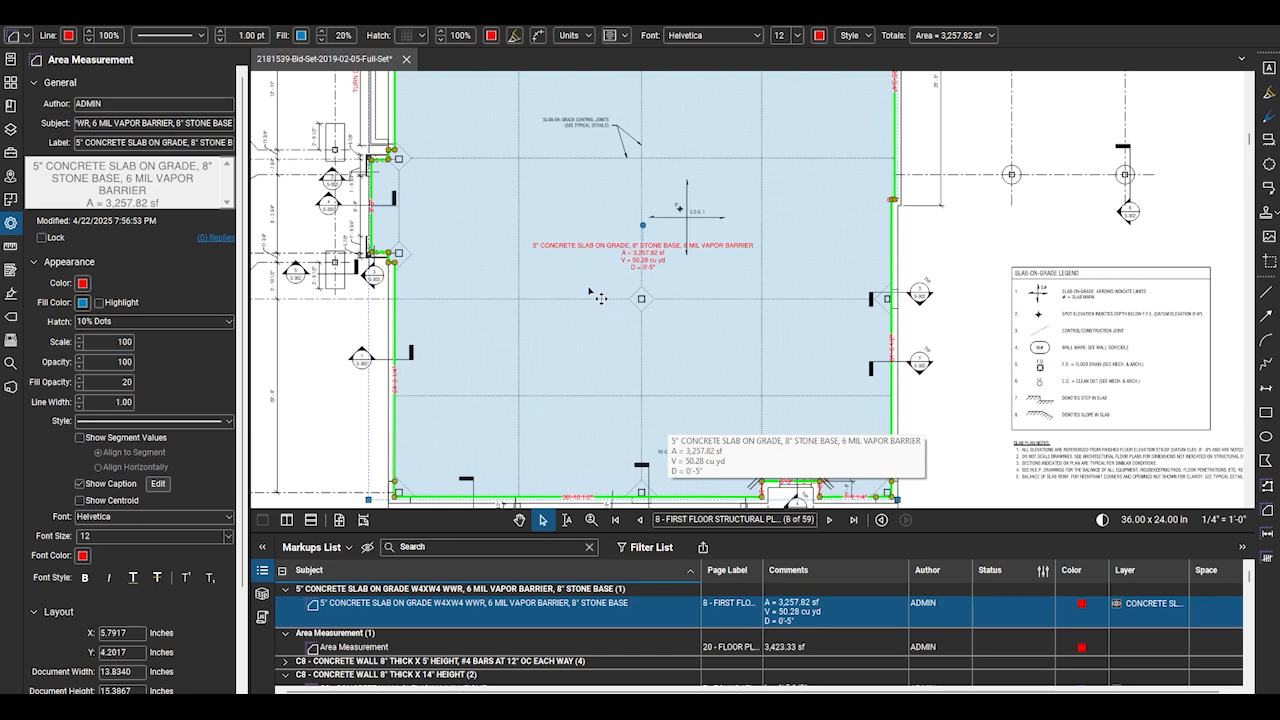
scroll(598, 298, down, 2)
scroll(510, 381, down, 2)
scroll(480, 360, up, 5)
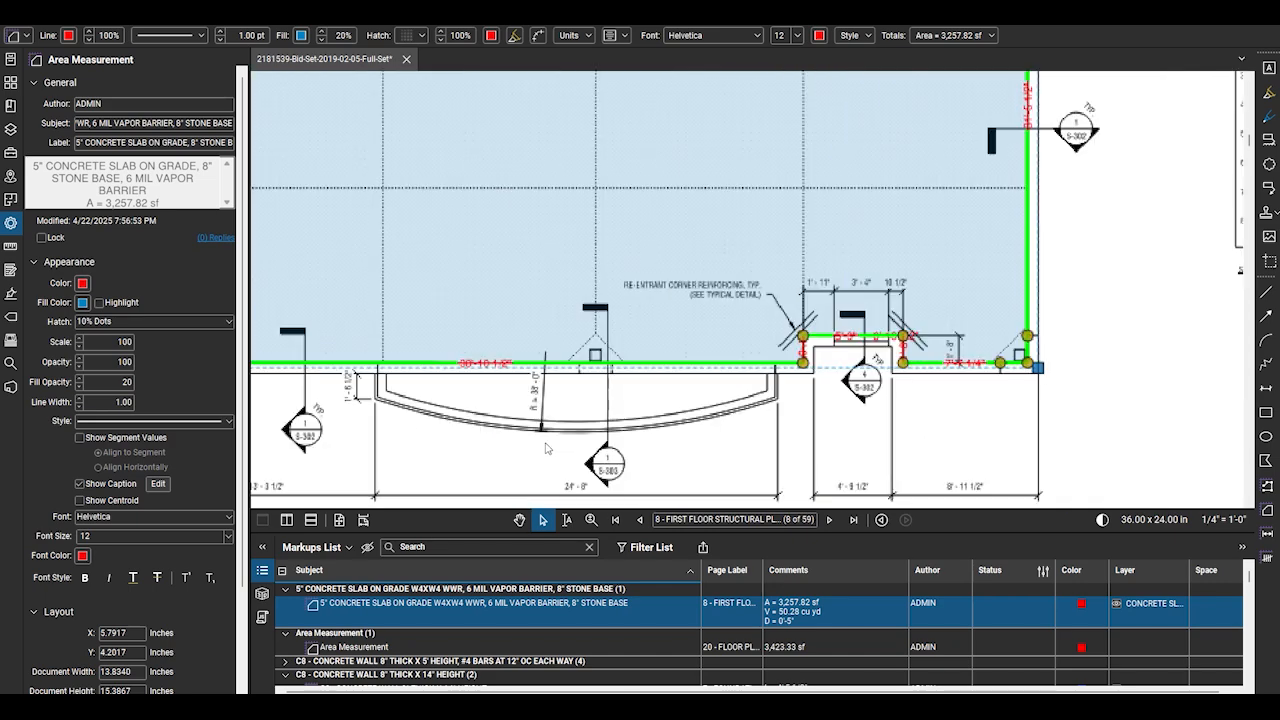
scroll(620, 461, down, 3)
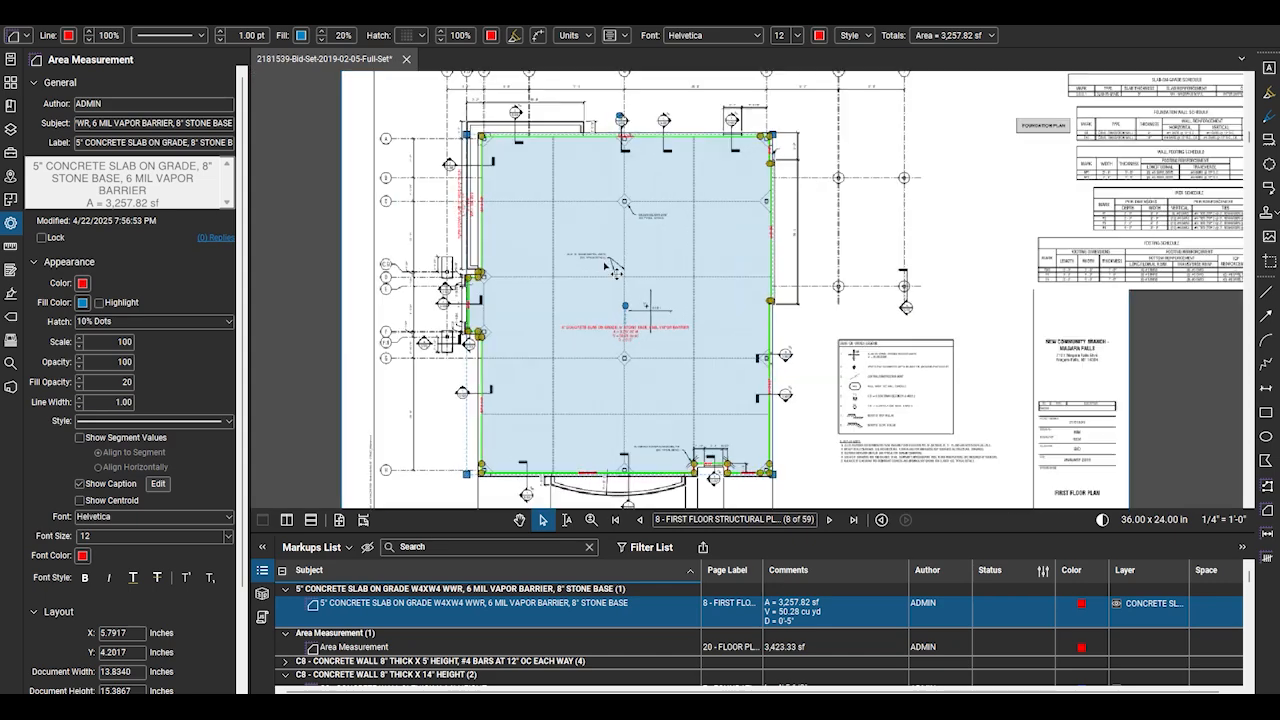
scroll(610, 440, up, 5)
scroll(614, 402, down, 2)
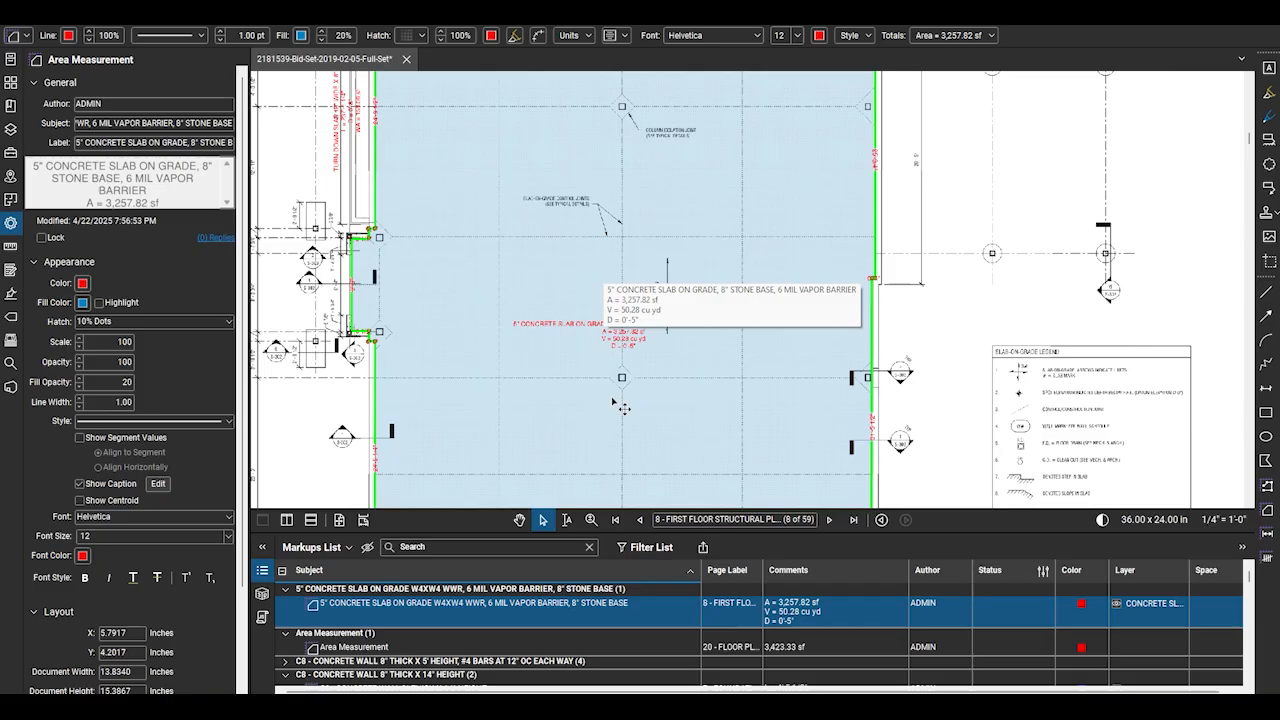
scroll(416, 388, down, 2)
scroll(418, 388, down, 1)
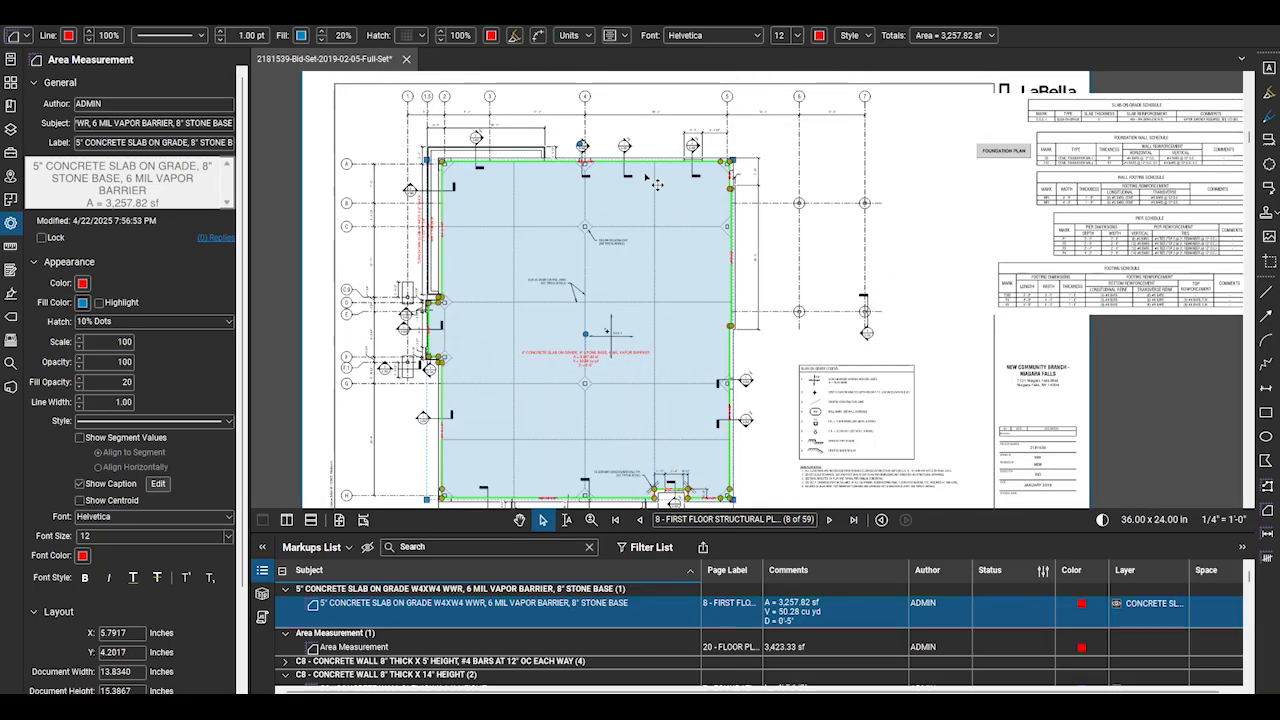
click(880, 255)
scroll(783, 226, down, 3)
scroll(593, 244, up, 4)
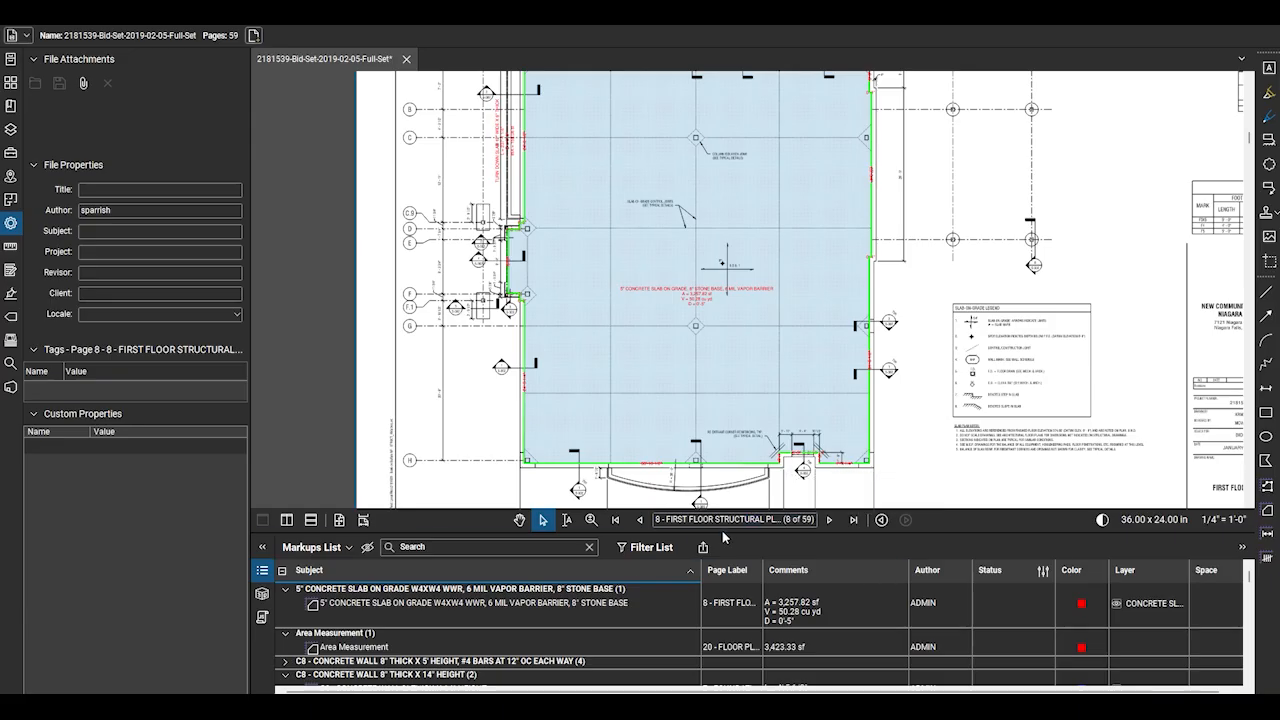
Hide the Comments, Author and Status columns in the markups list
click(335, 553)
mouse_move(330, 568)
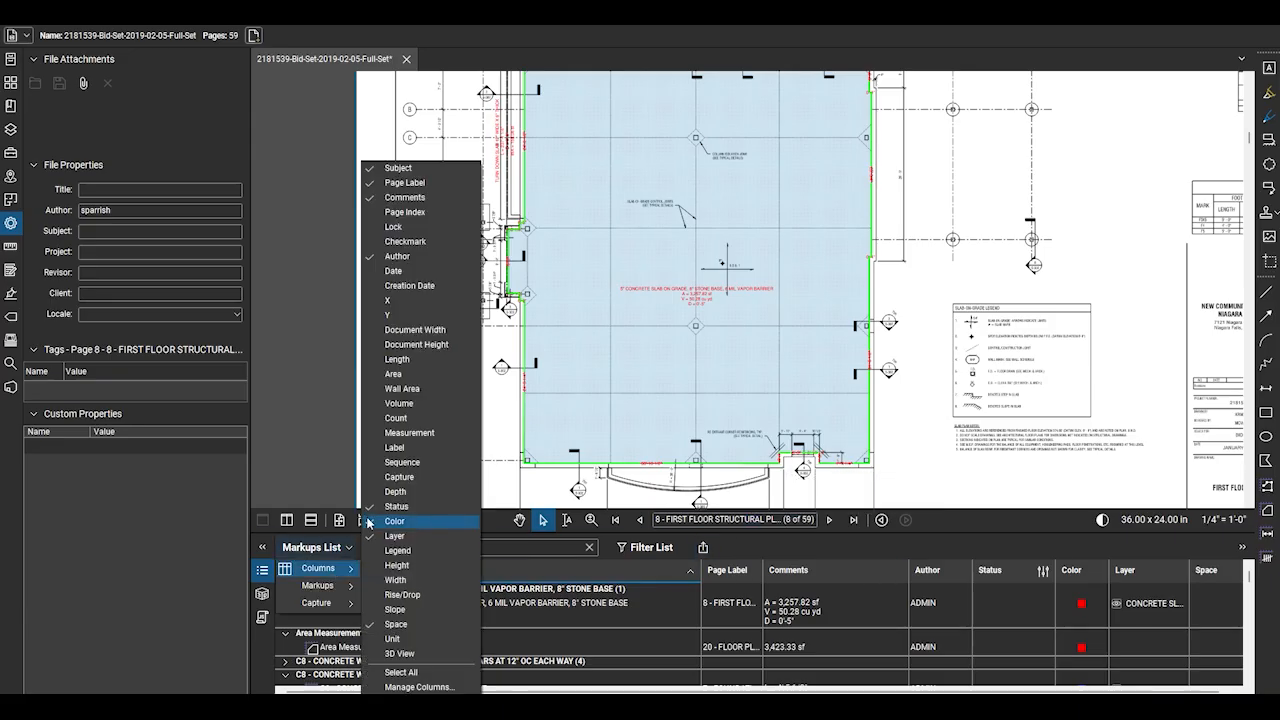
click(405, 197)
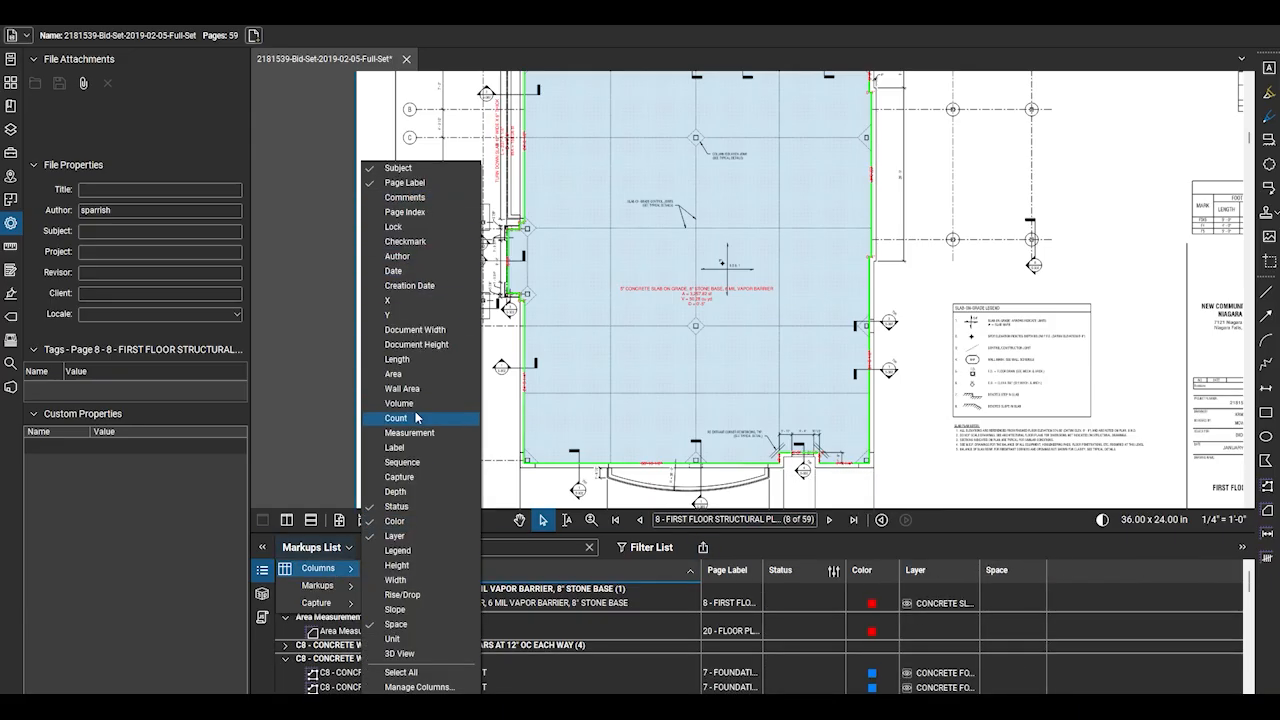
click(388, 506)
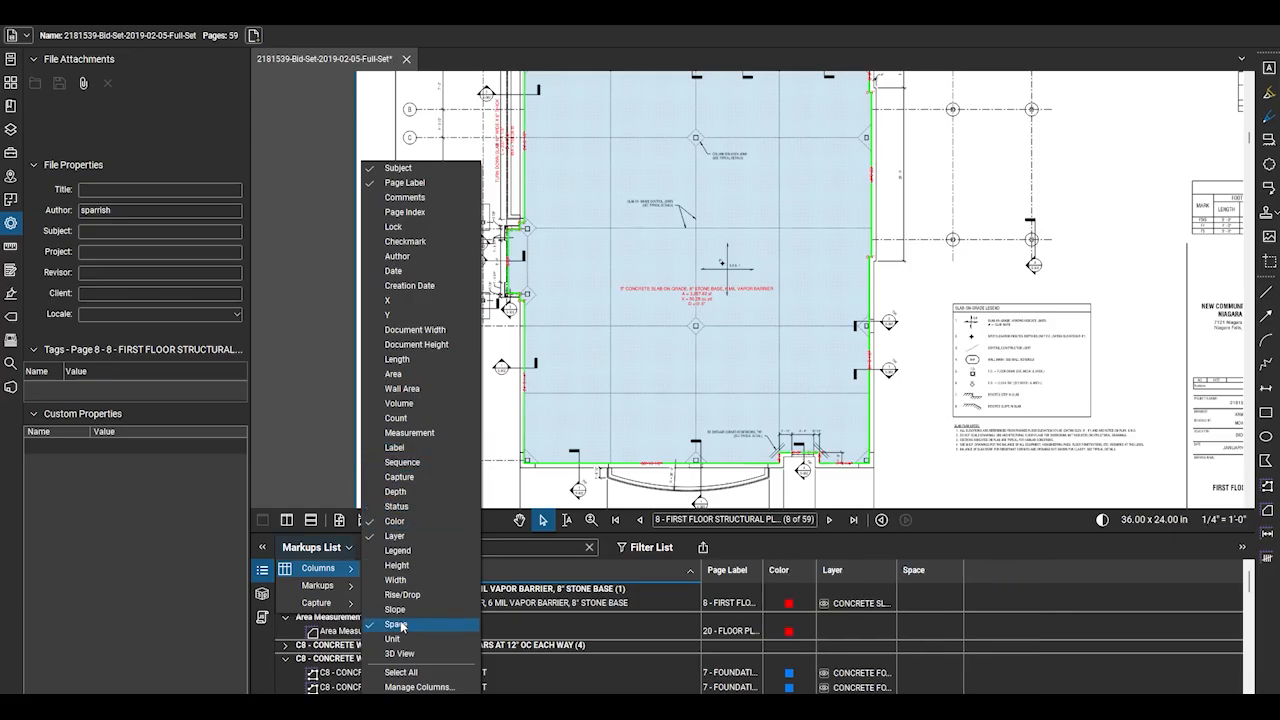
Show the Area, Volume, Count, Measurement and Wall Area columns in the markups list and widen the Page Label column
click(424, 373)
click(416, 403)
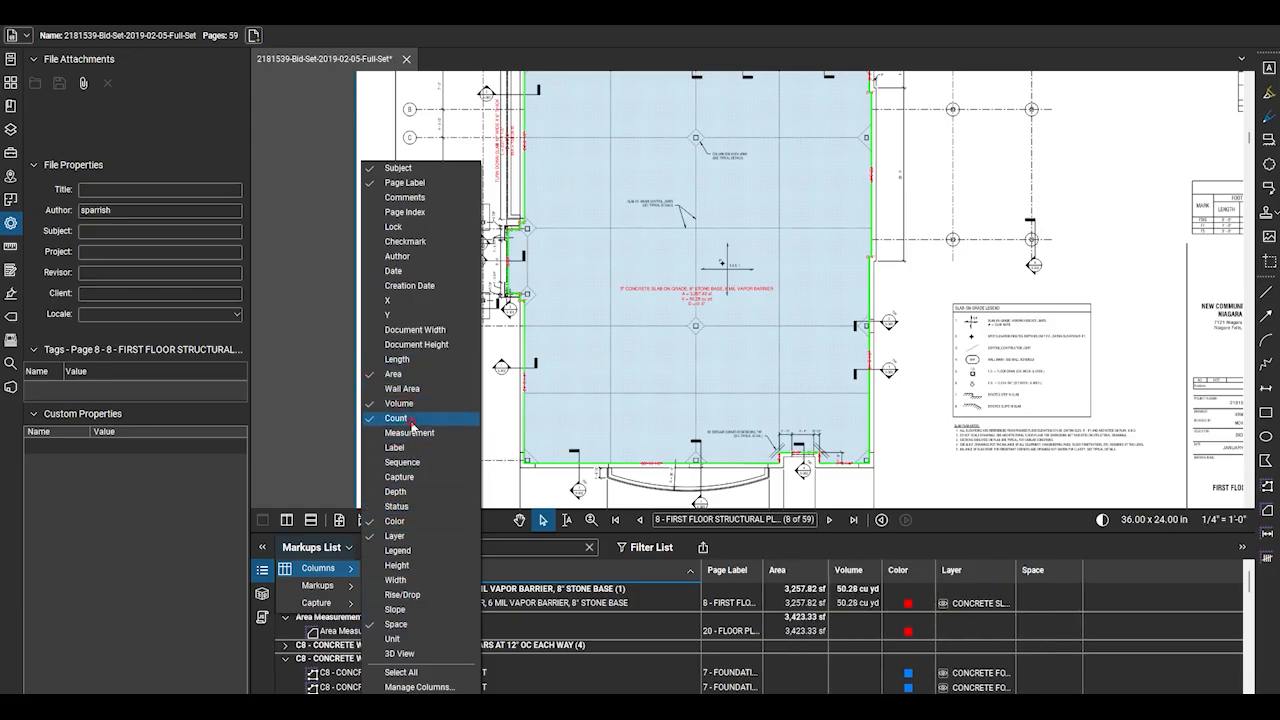
click(410, 432)
click(420, 389)
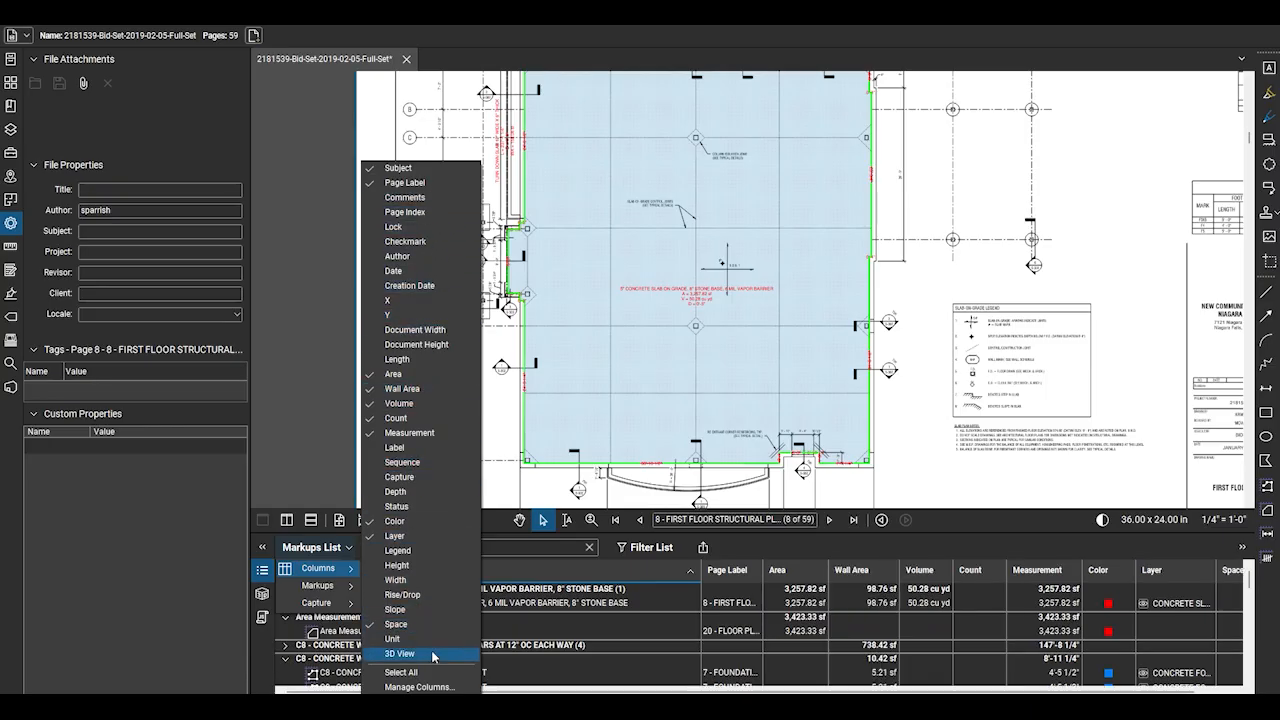
click(552, 604)
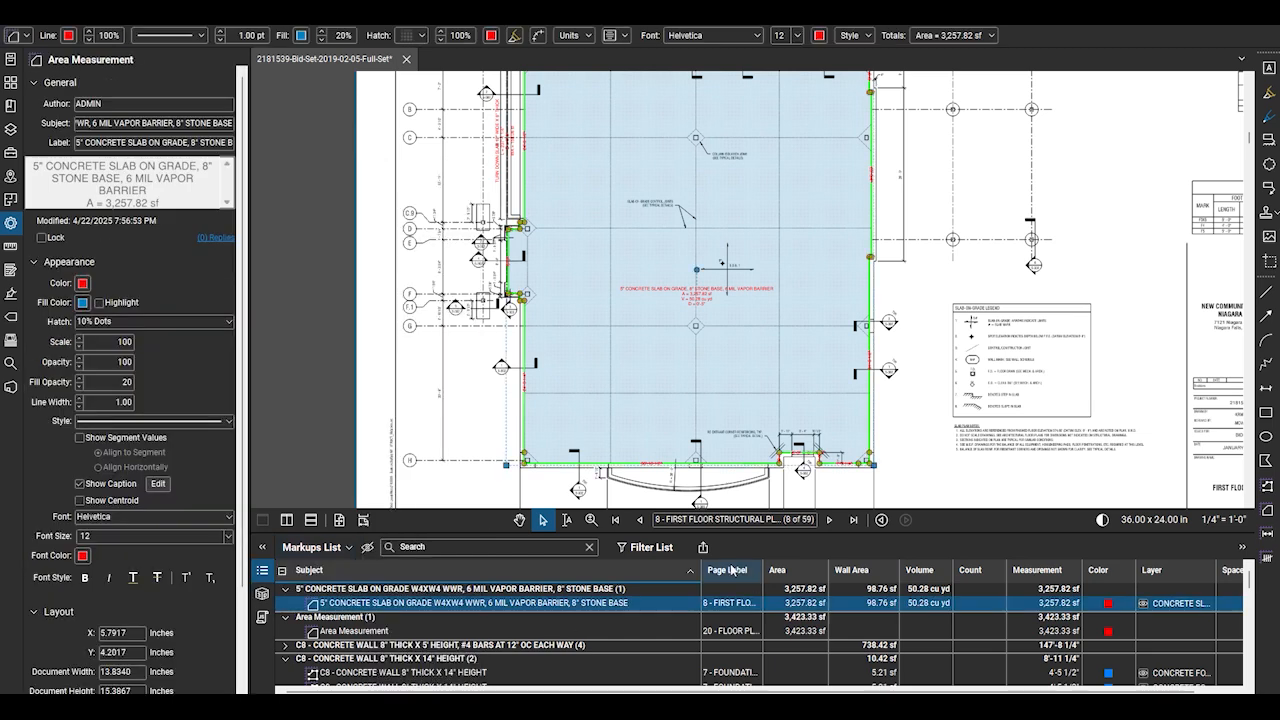
drag(764, 571, 832, 596)
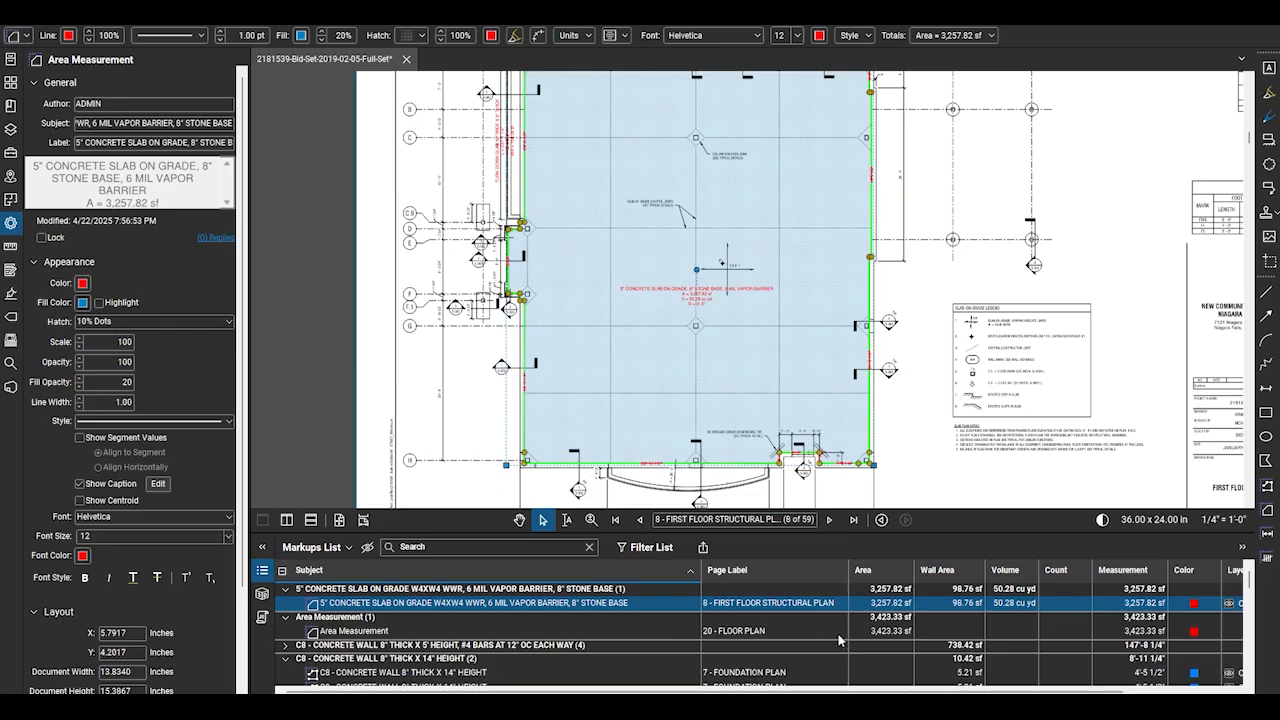
Collapse the WF-2 footing group and the turn-down slab group in the markups list
scroll(1050, 605, down, 10)
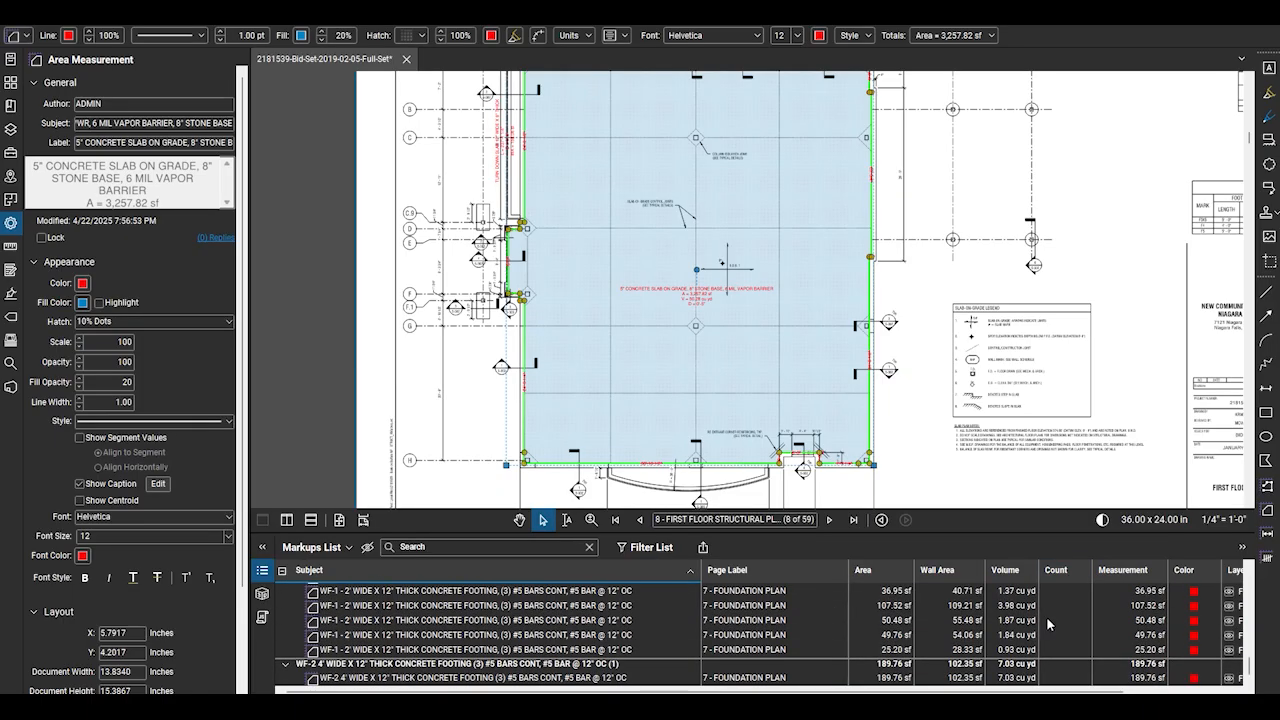
click(285, 667)
scroll(286, 655, up, 4)
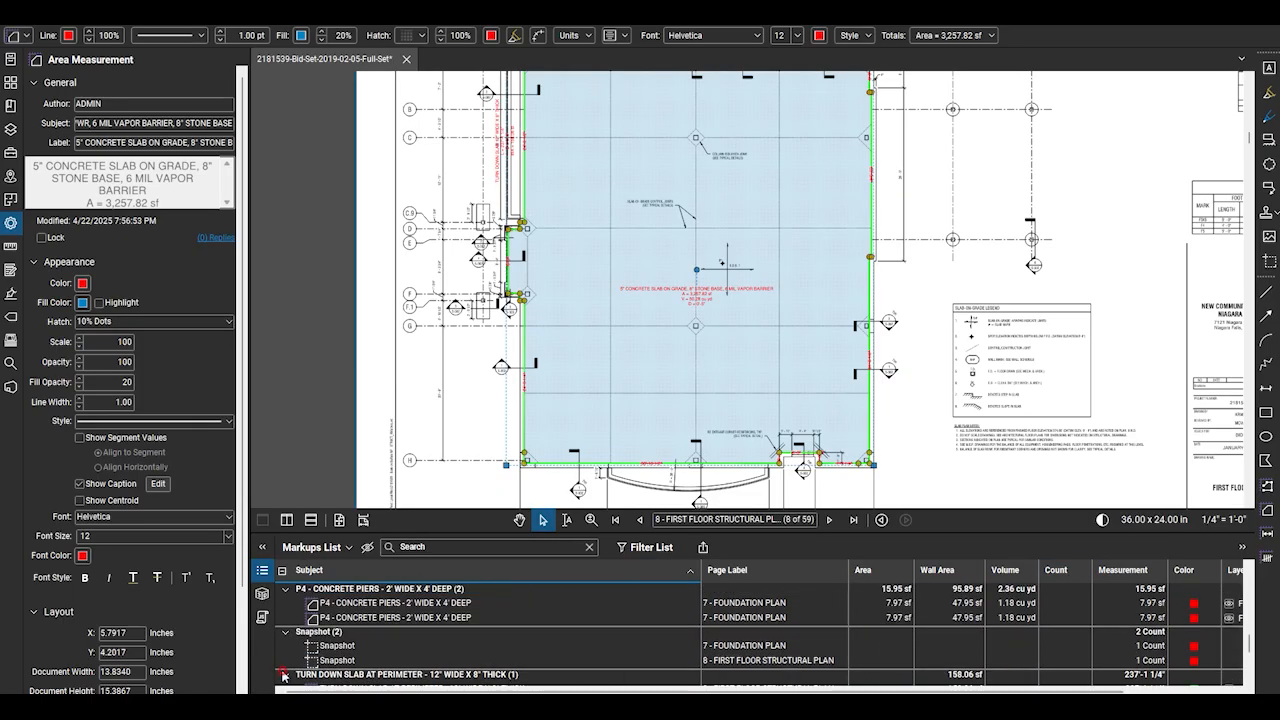
click(285, 674)
Delete the Snapshot markups from the foundation plan and the first floor structural plan
click(337, 645)
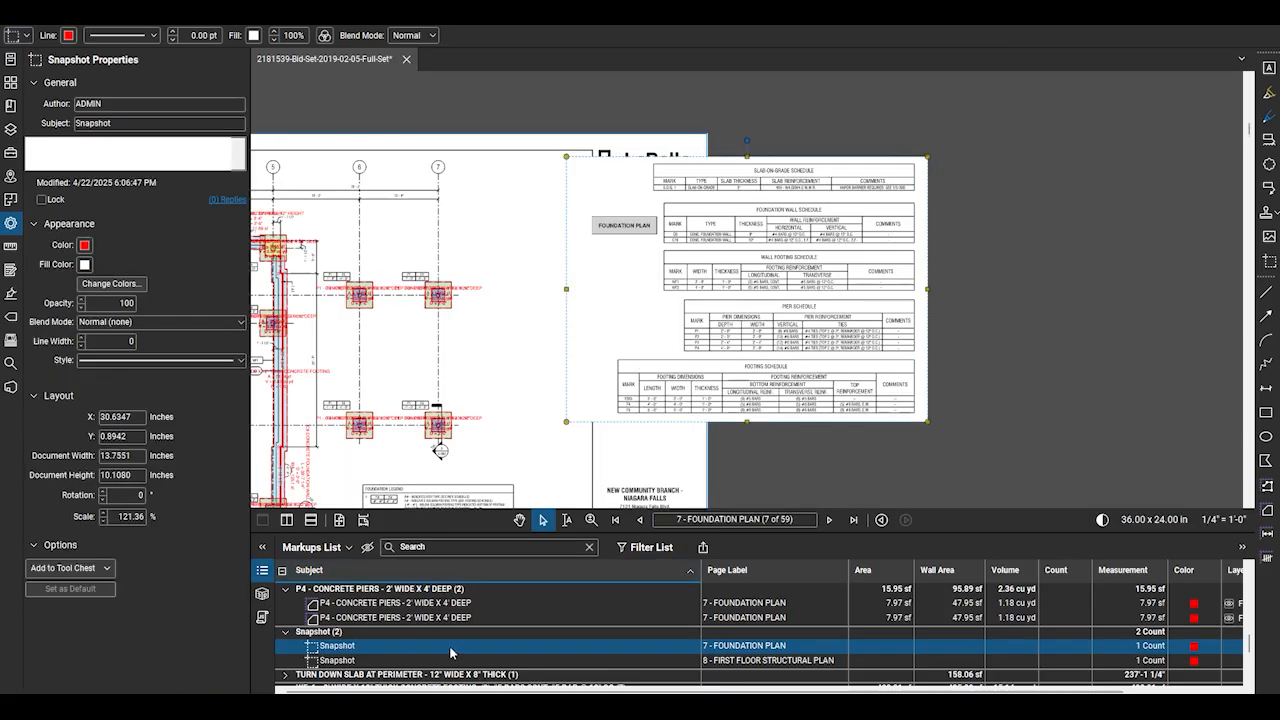
key(Delete)
click(362, 625)
click(353, 637)
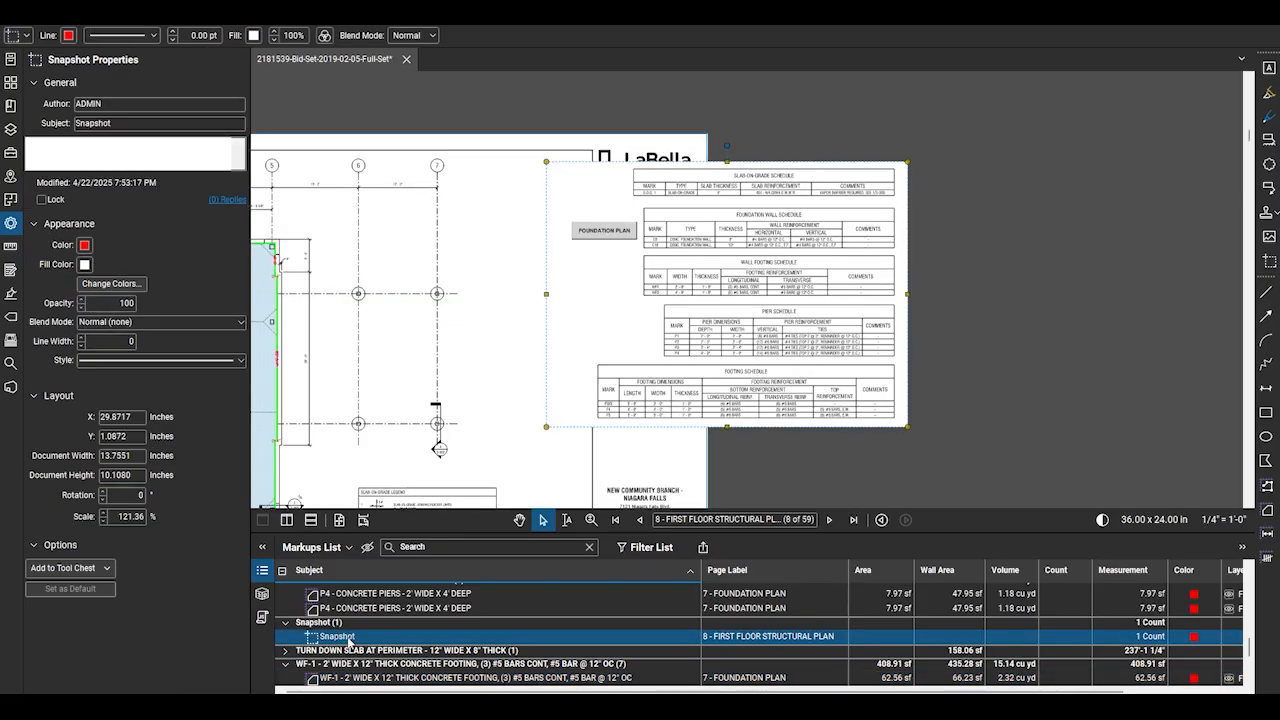
key(Delete)
Delete the unlabeled Area Measurement markup on the 20 - FLOOR PLAN page
scroll(370, 641, up, 1)
click(367, 631)
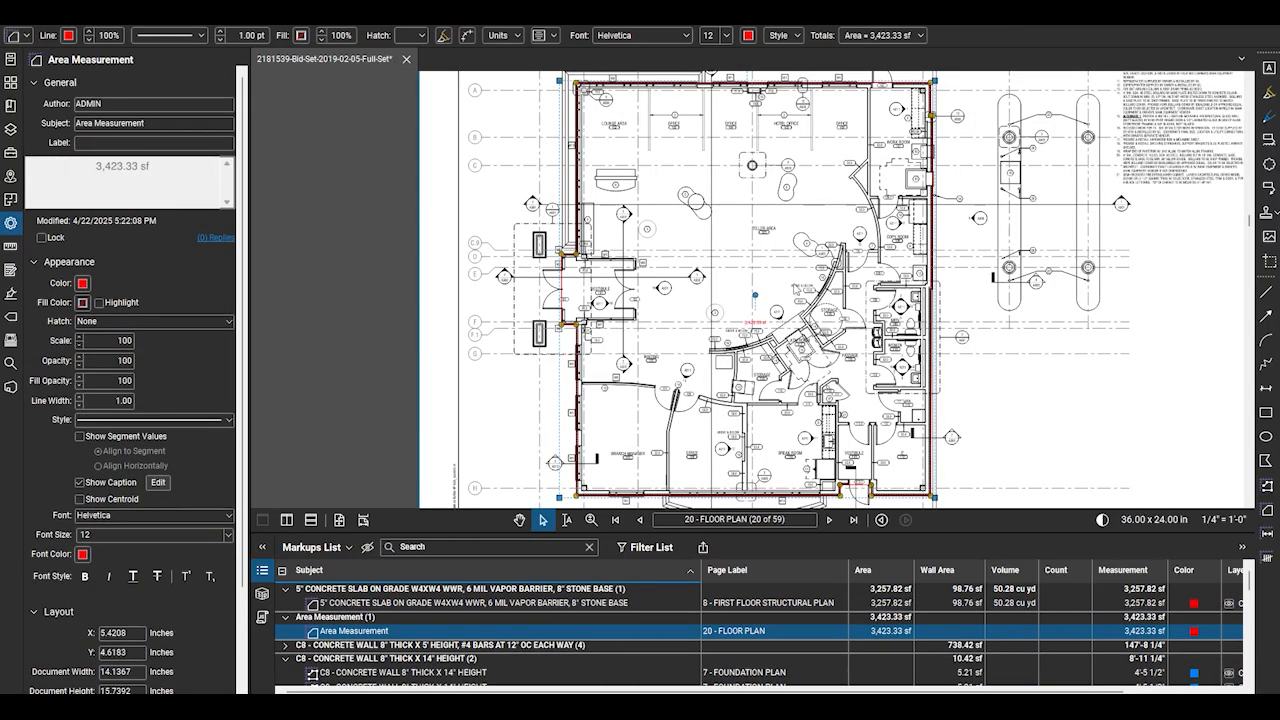
key(Delete)
Collapse the remaining expanded wall, pier and footing groups below the 5" slab group in the markups list
click(288, 631)
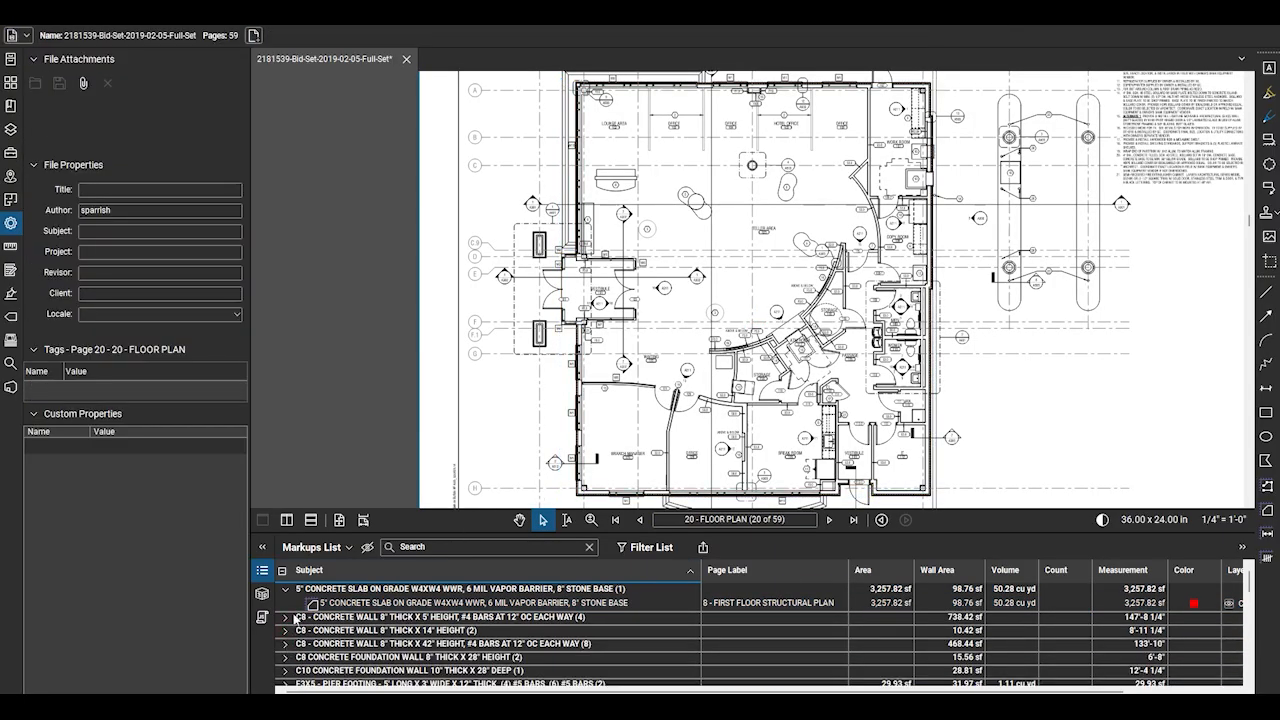
scroll(280, 593, down, 10)
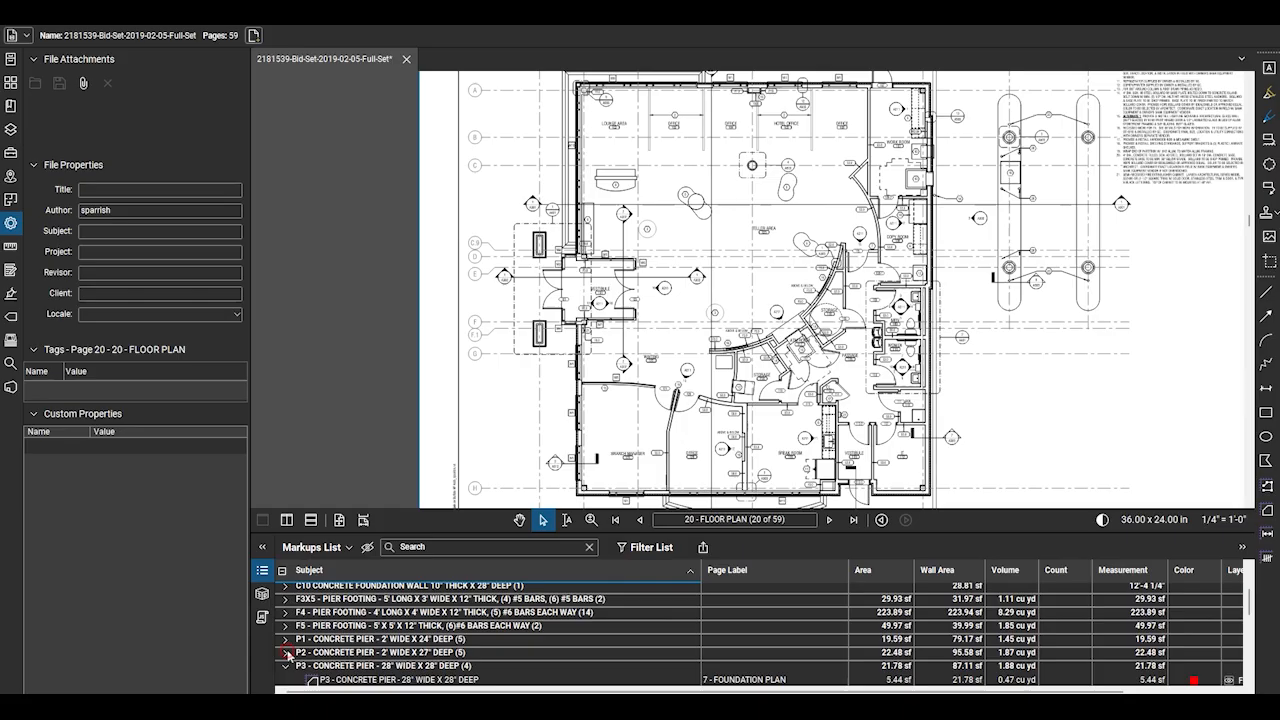
click(288, 594)
click(285, 638)
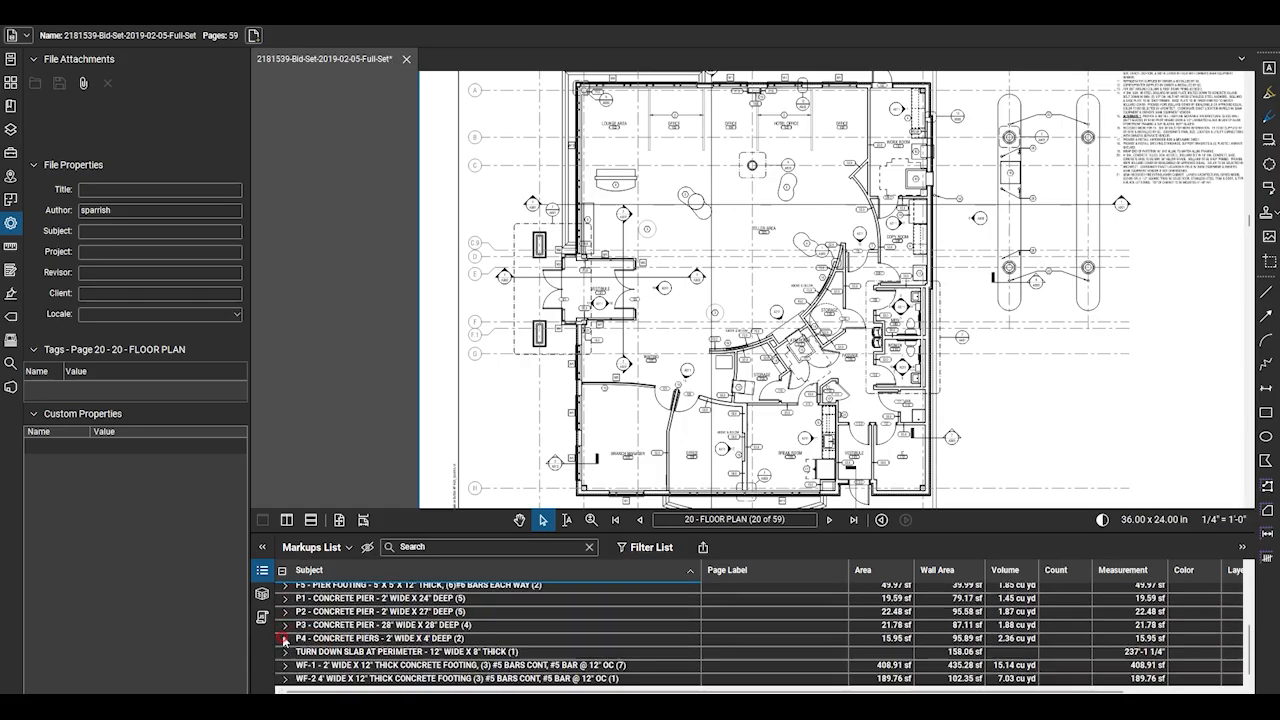
Sort the Markups List by layer, collapse the Concrete Foundation Walls and Concrete Slab on Grade groups, and expand the group without a layer
scroll(447, 667, up, 3)
scroll(450, 662, down, 3)
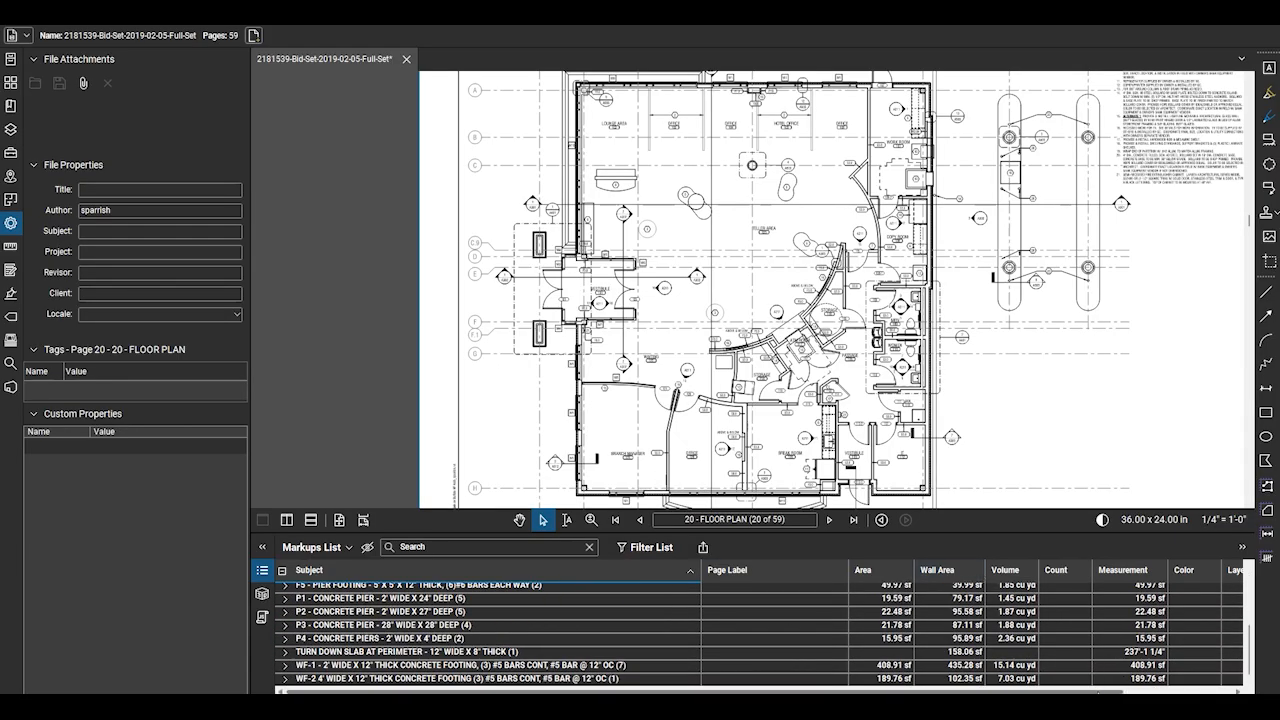
scroll(1100, 630, up, 5)
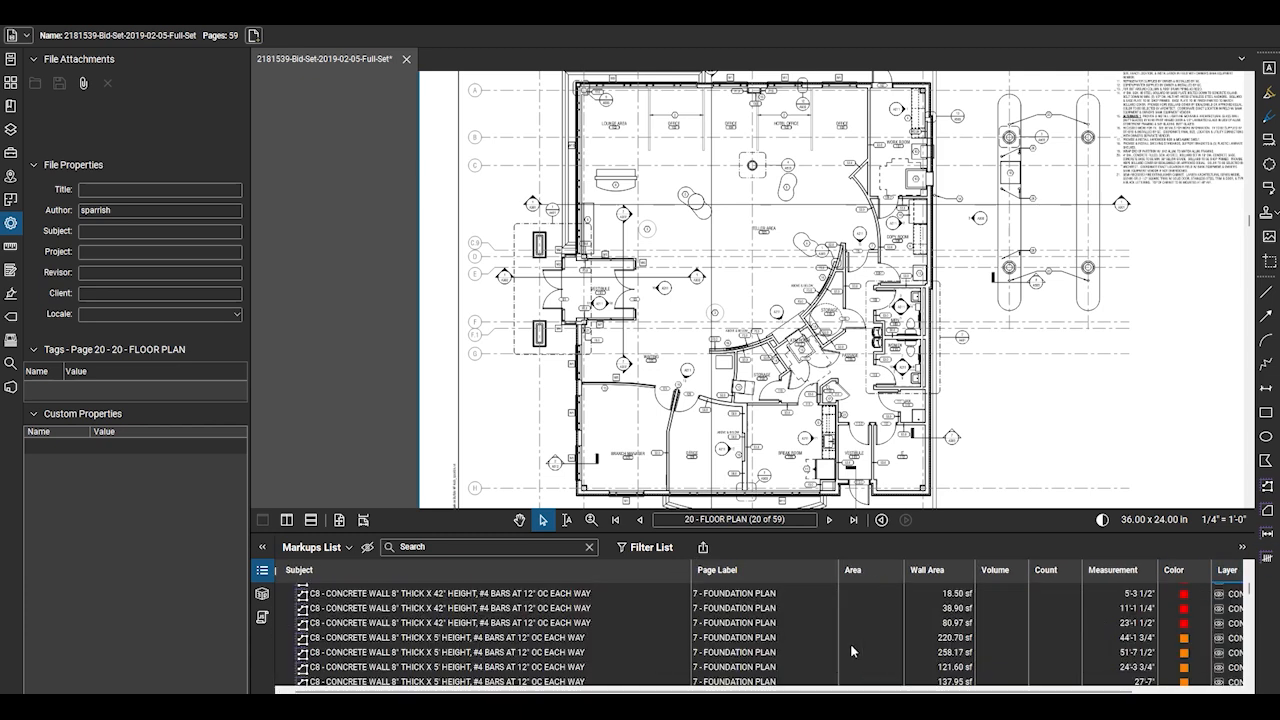
scroll(560, 645, up, 3)
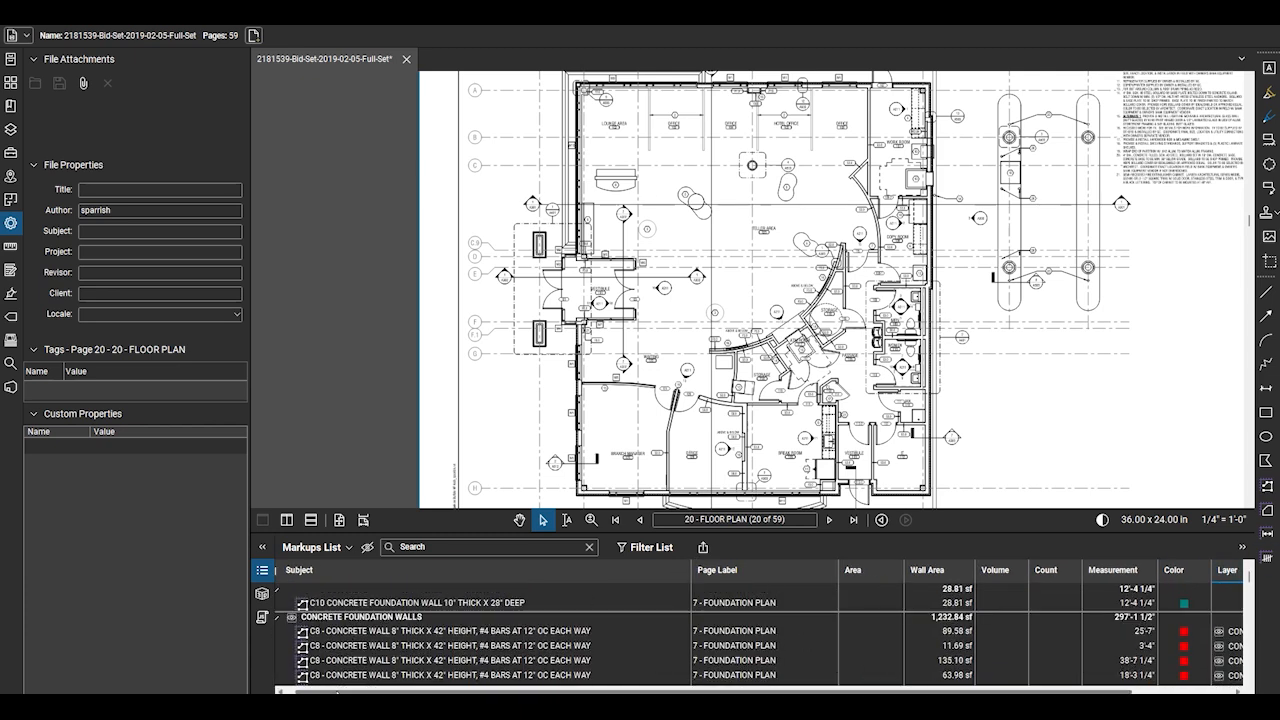
click(285, 591)
click(285, 603)
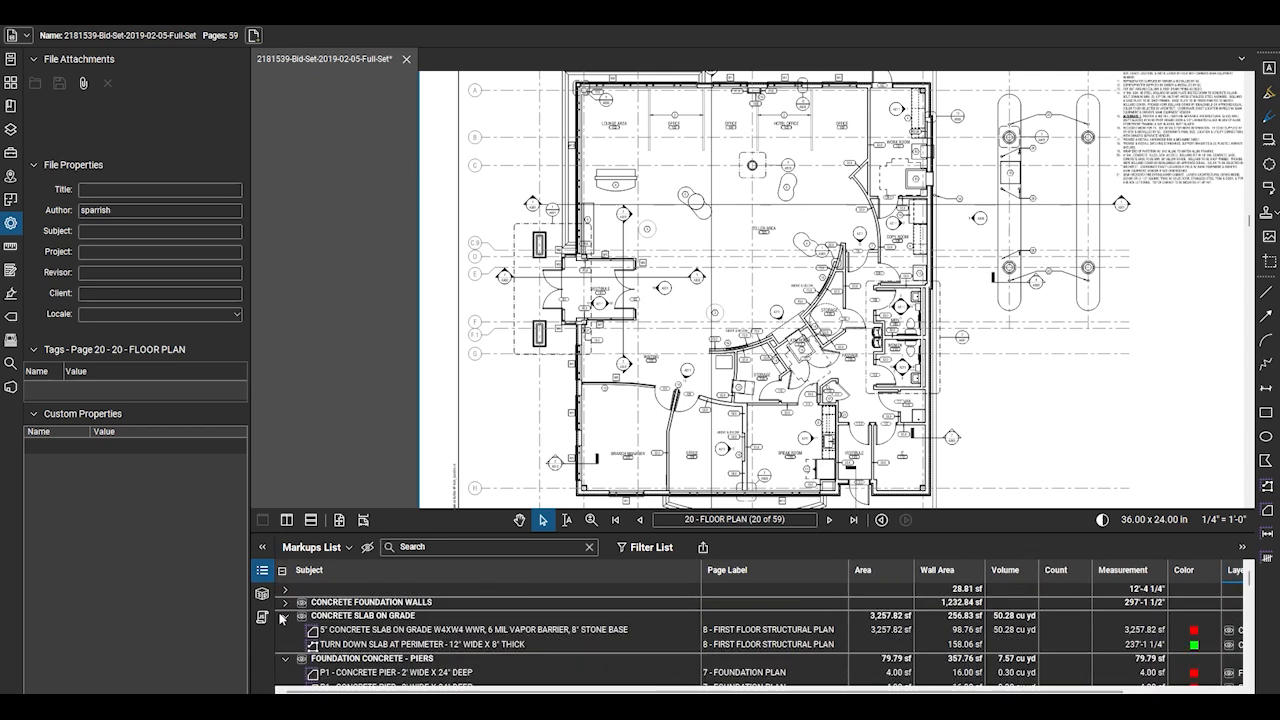
click(285, 616)
click(285, 590)
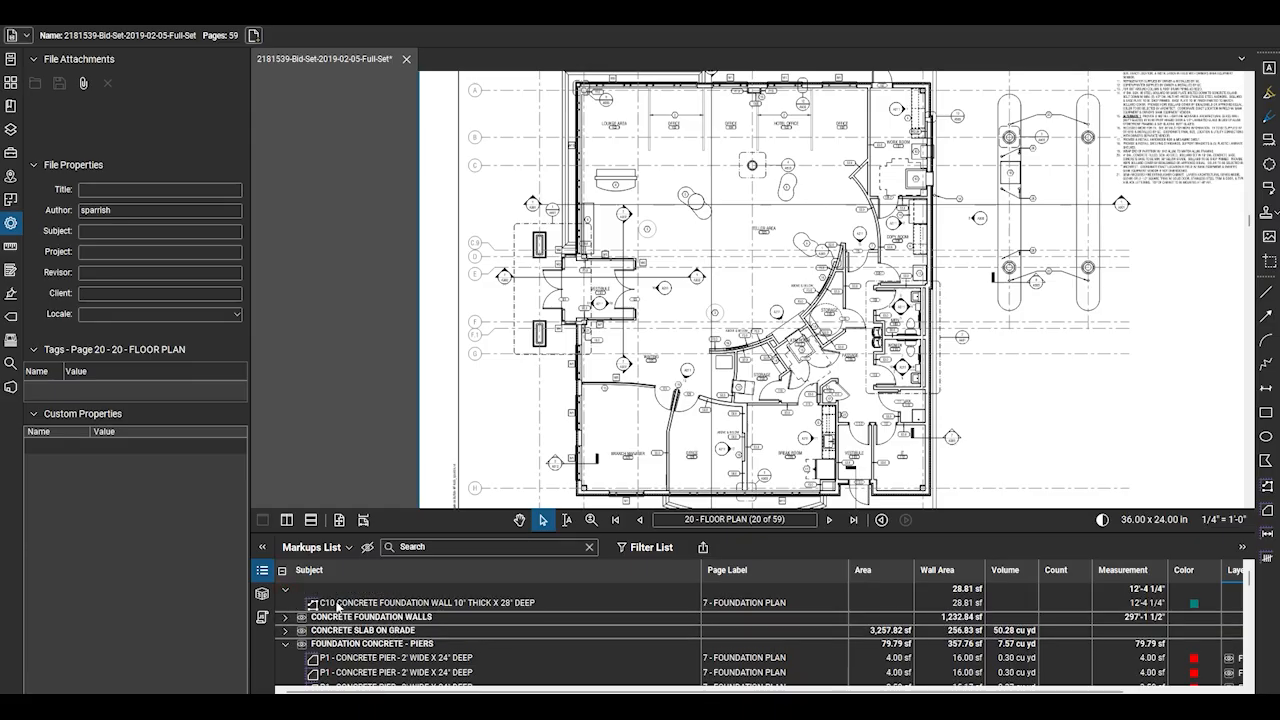
Assign the C10 concrete foundation wall markup to the Concrete Foundation Walls layer and collapse the Foundation Concrete - Piers group
click(436, 602)
right_click(434, 601)
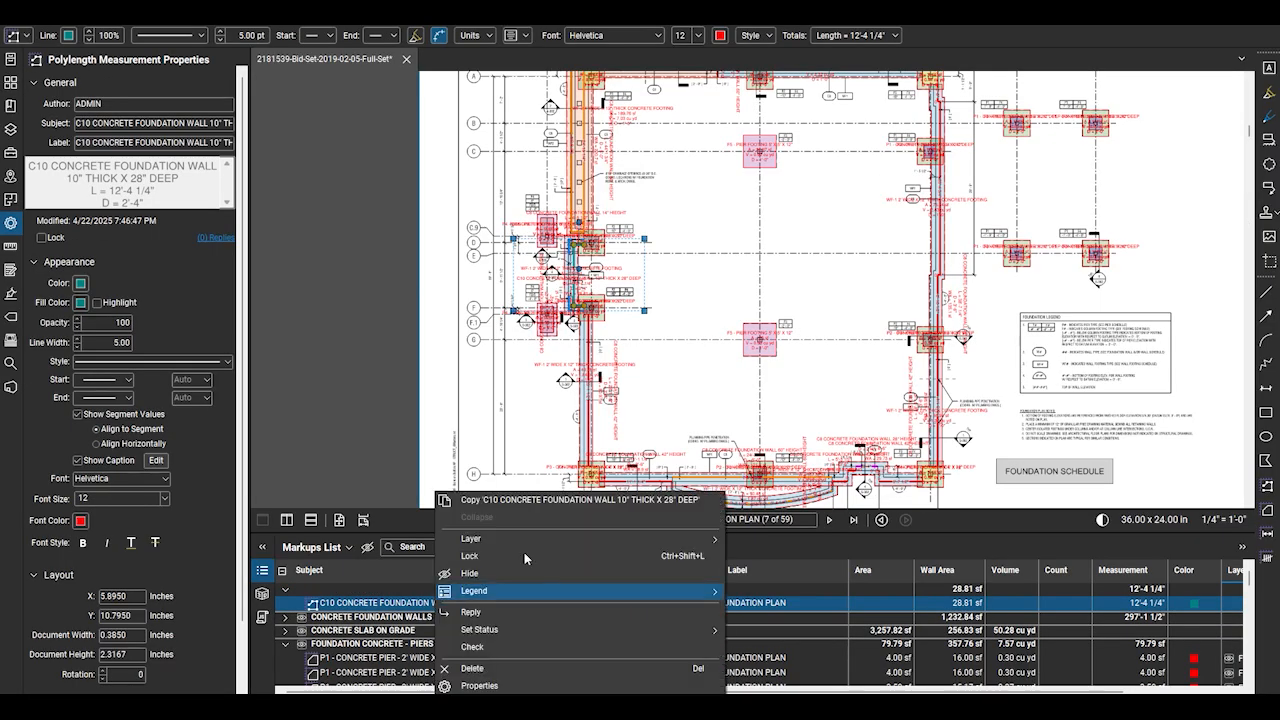
mouse_move(520, 539)
click(793, 593)
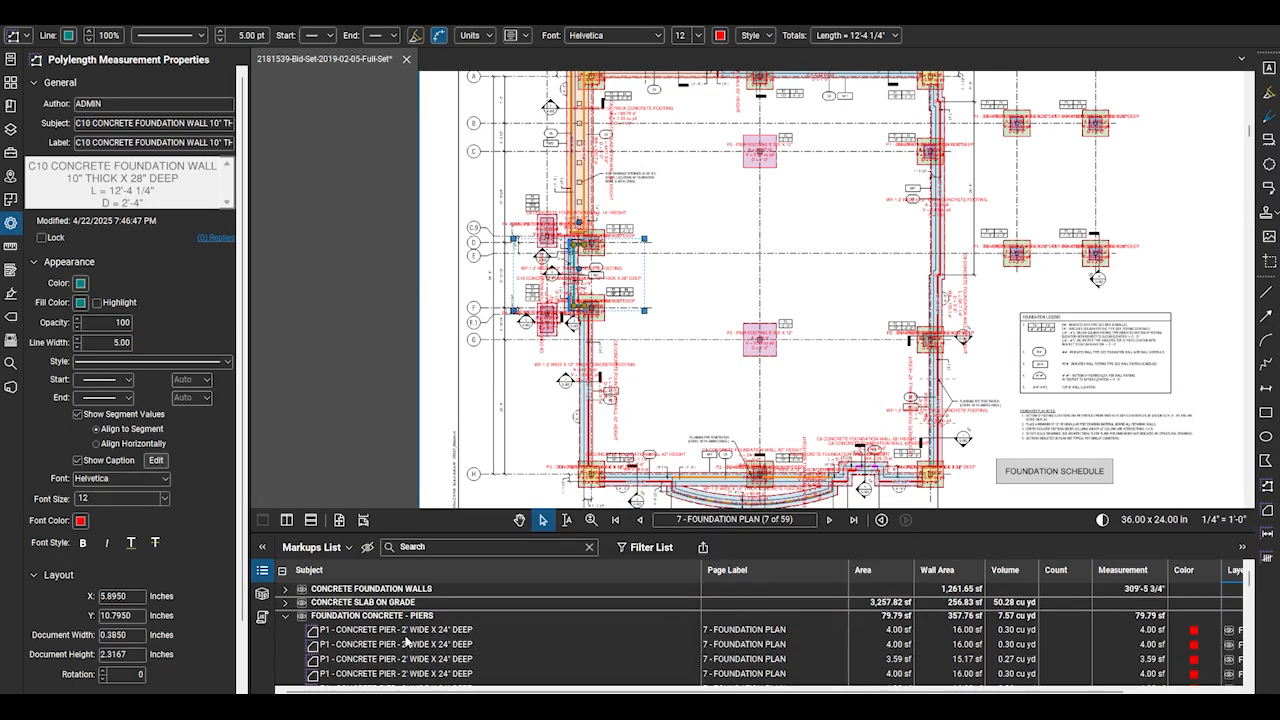
click(287, 616)
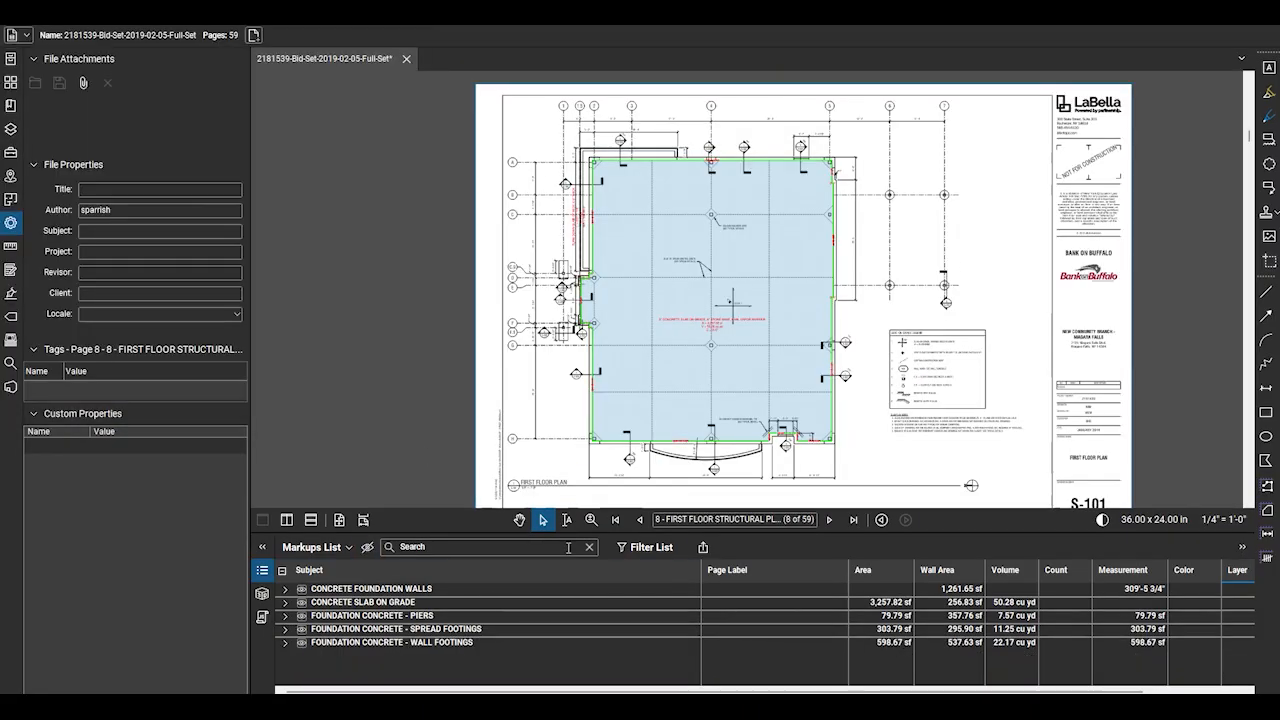
Start a CSV markup summary and exclude the Space, Color and Wall Area columns
click(703, 552)
click(584, 240)
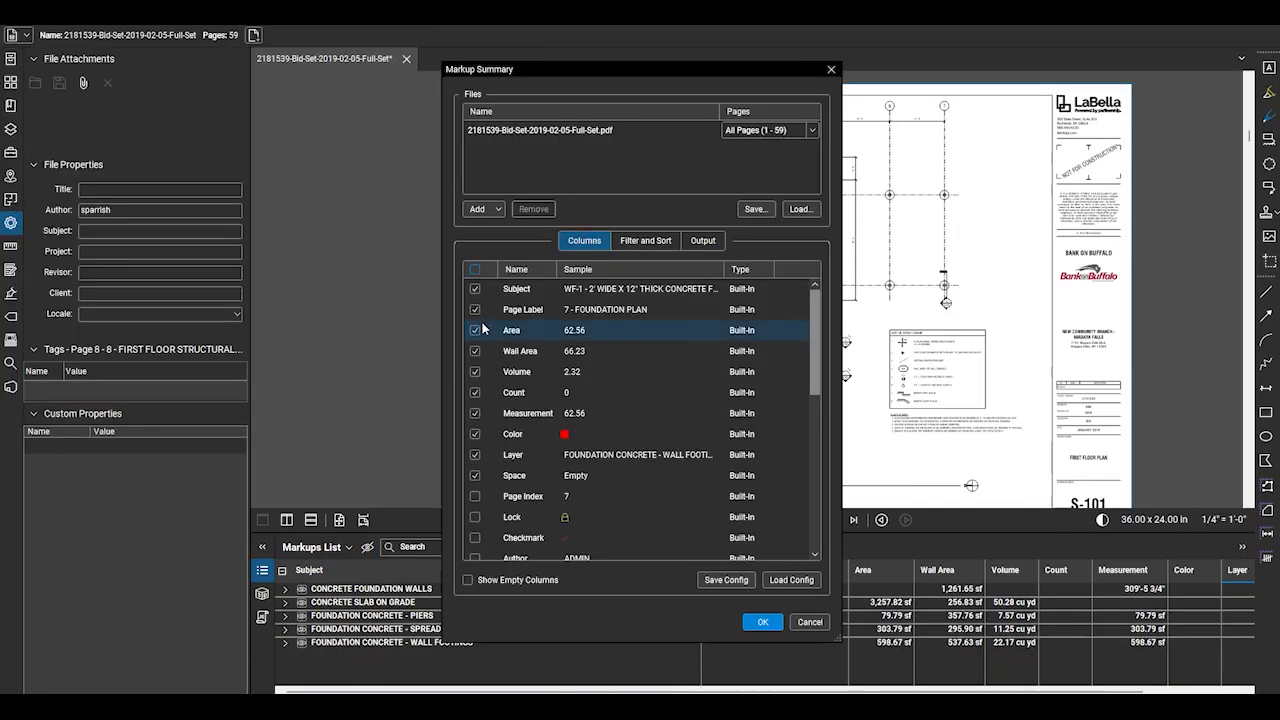
scroll(514, 402, down, 1)
click(475, 414)
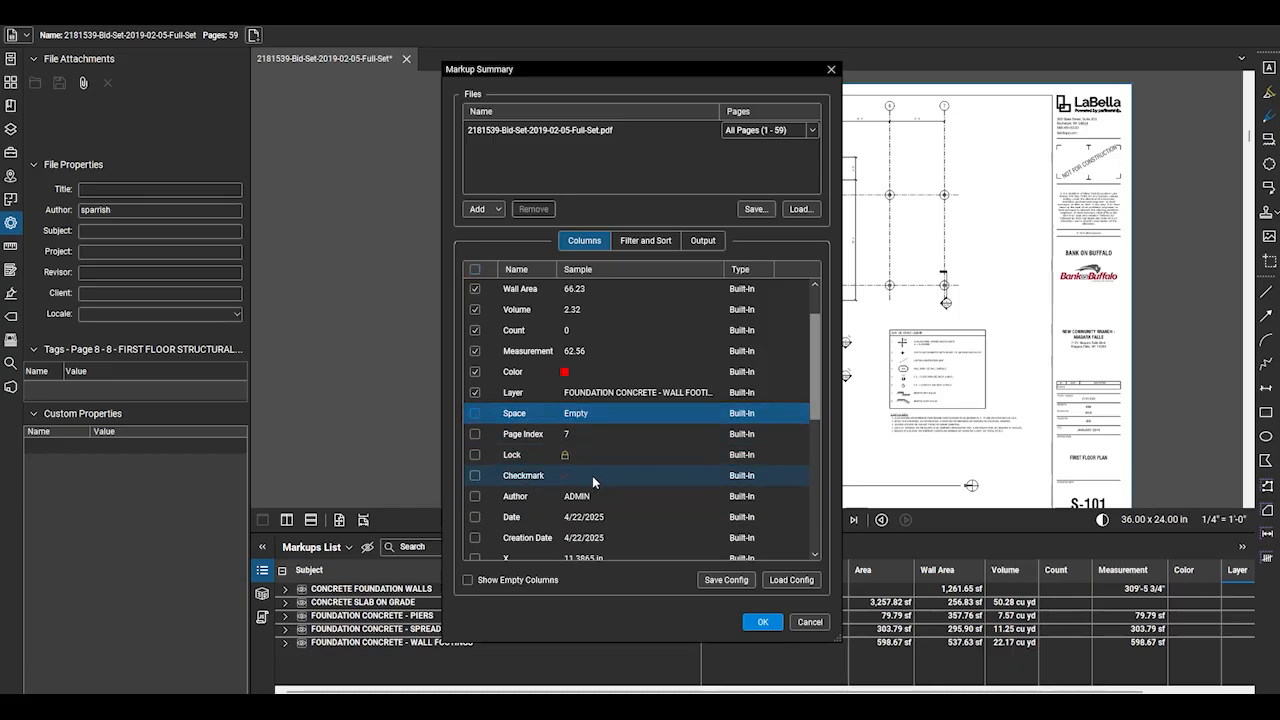
click(475, 372)
scroll(550, 404, up, 1)
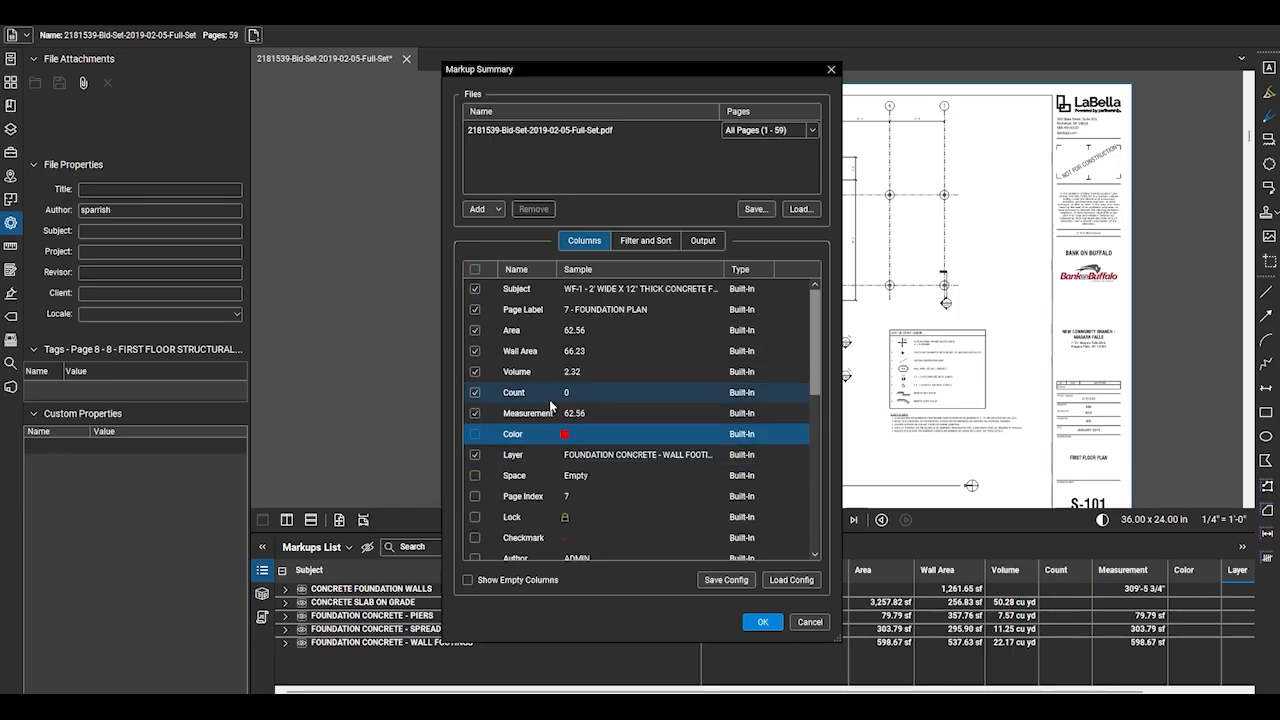
click(476, 350)
Include the Length, Unit and Depth columns in the markup summary
scroll(540, 420, down, 5)
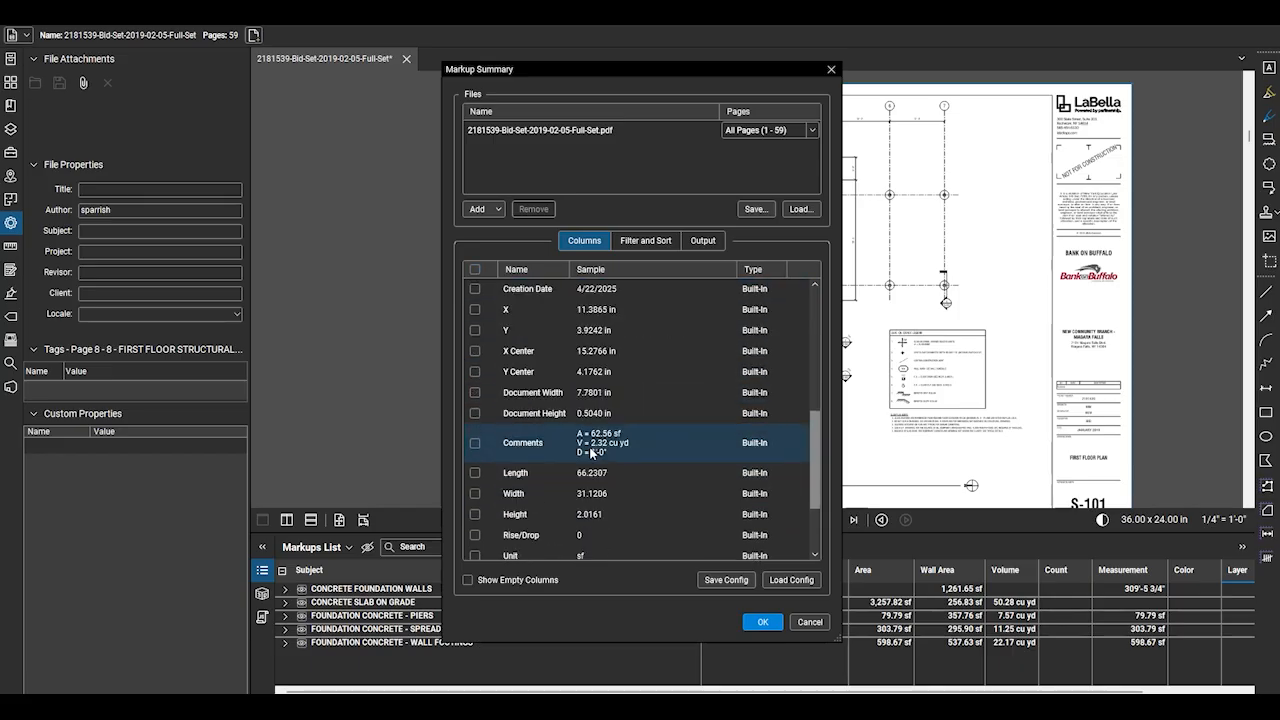
click(600, 472)
scroll(672, 520, down, 1)
click(475, 495)
click(475, 515)
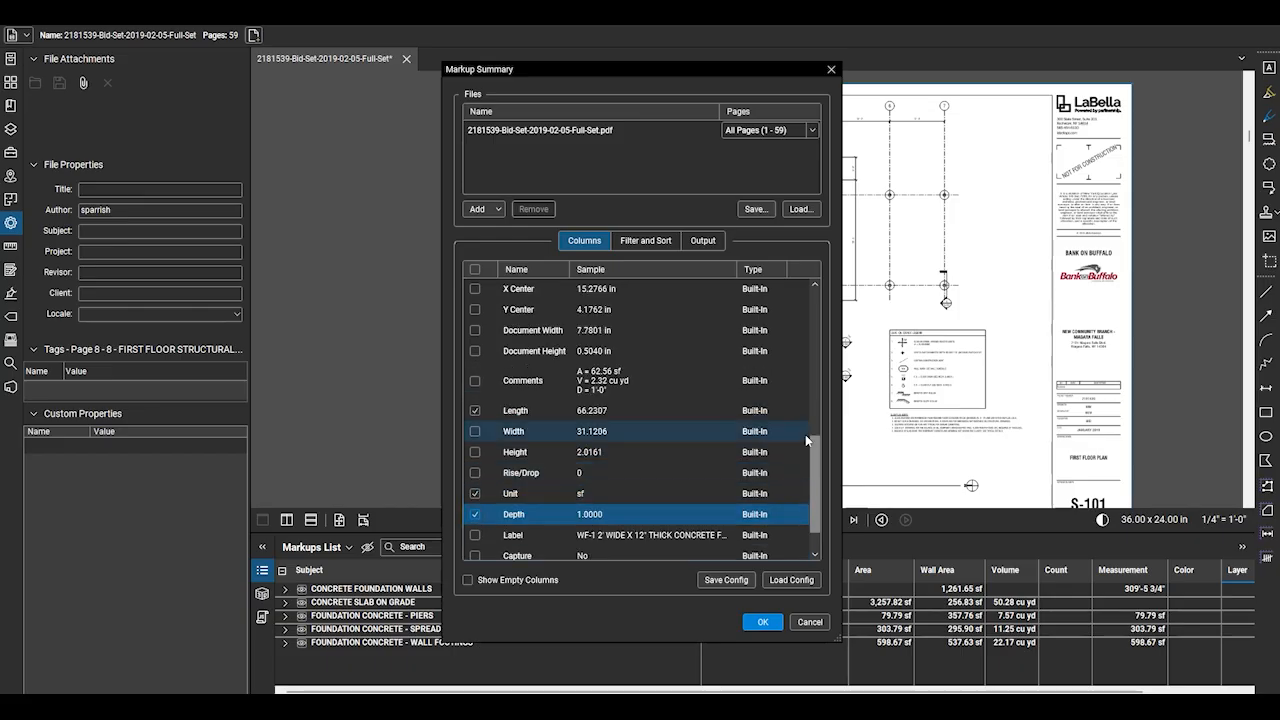
scroll(806, 438, down, 1)
Sort the markup summary by Subject
click(645, 240)
click(597, 507)
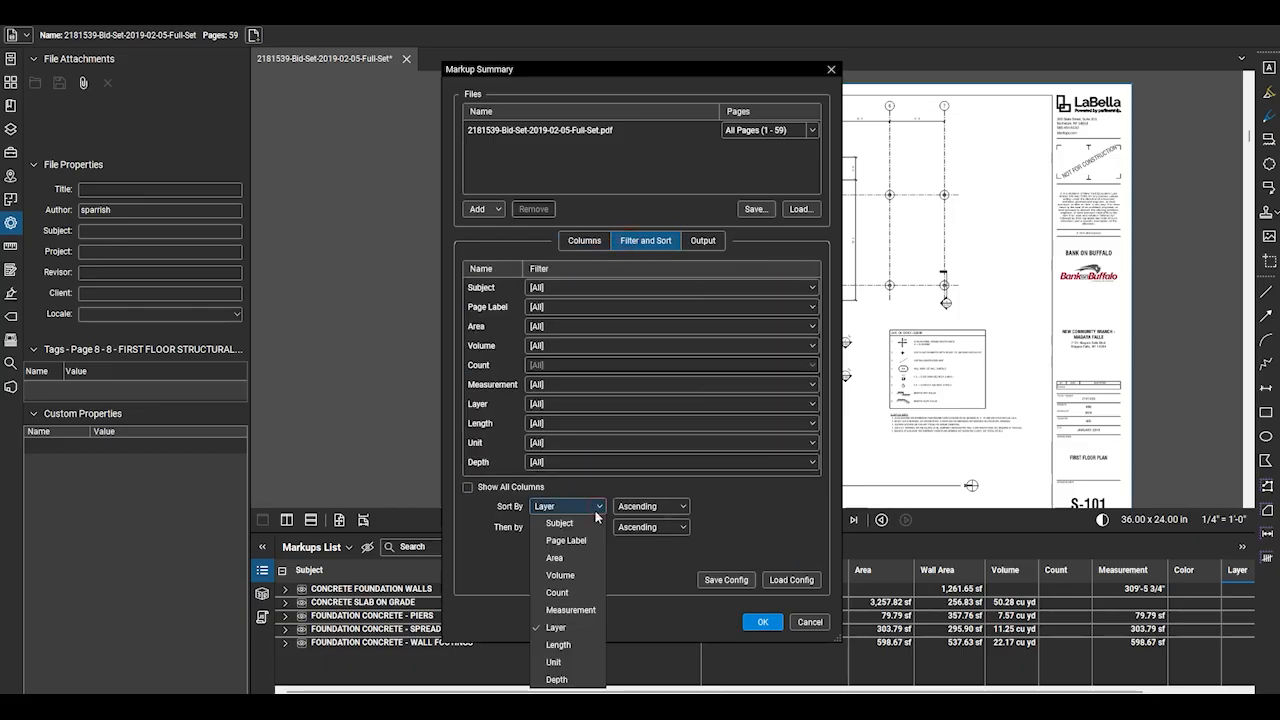
click(588, 523)
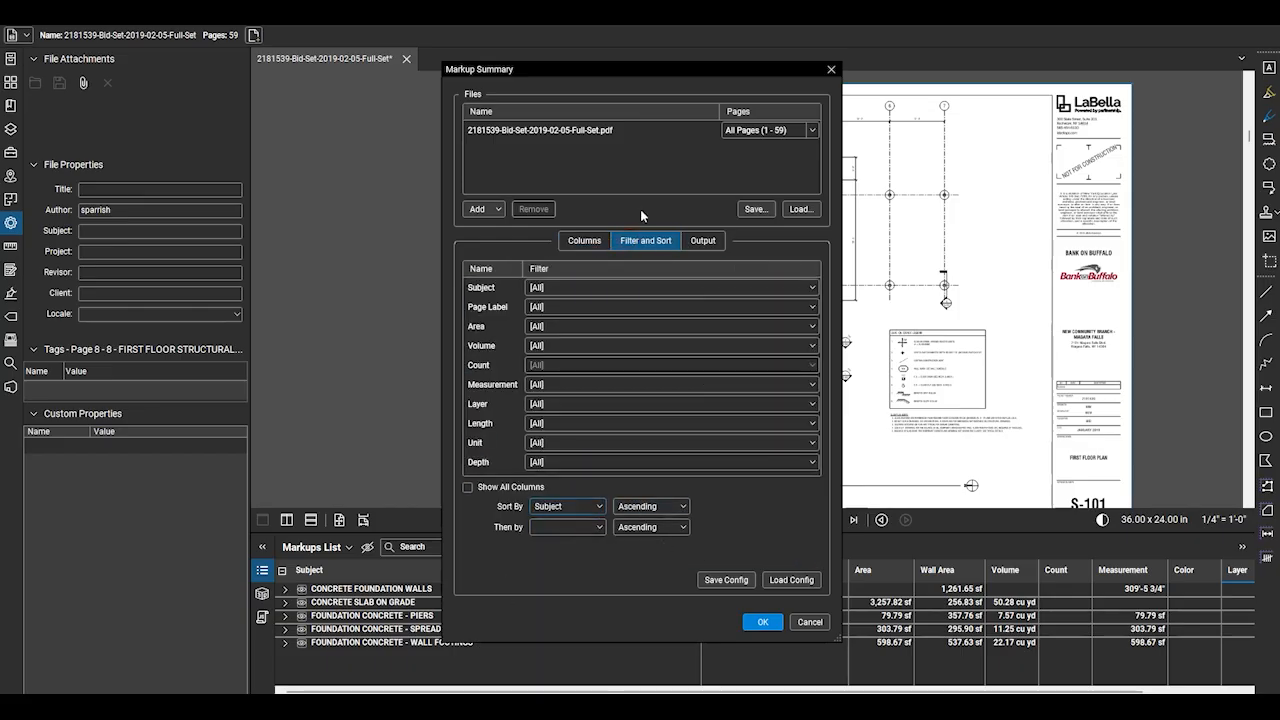
Name the output file CONCRETE TAKEOFF ITEMS and export the CSV summary
click(703, 240)
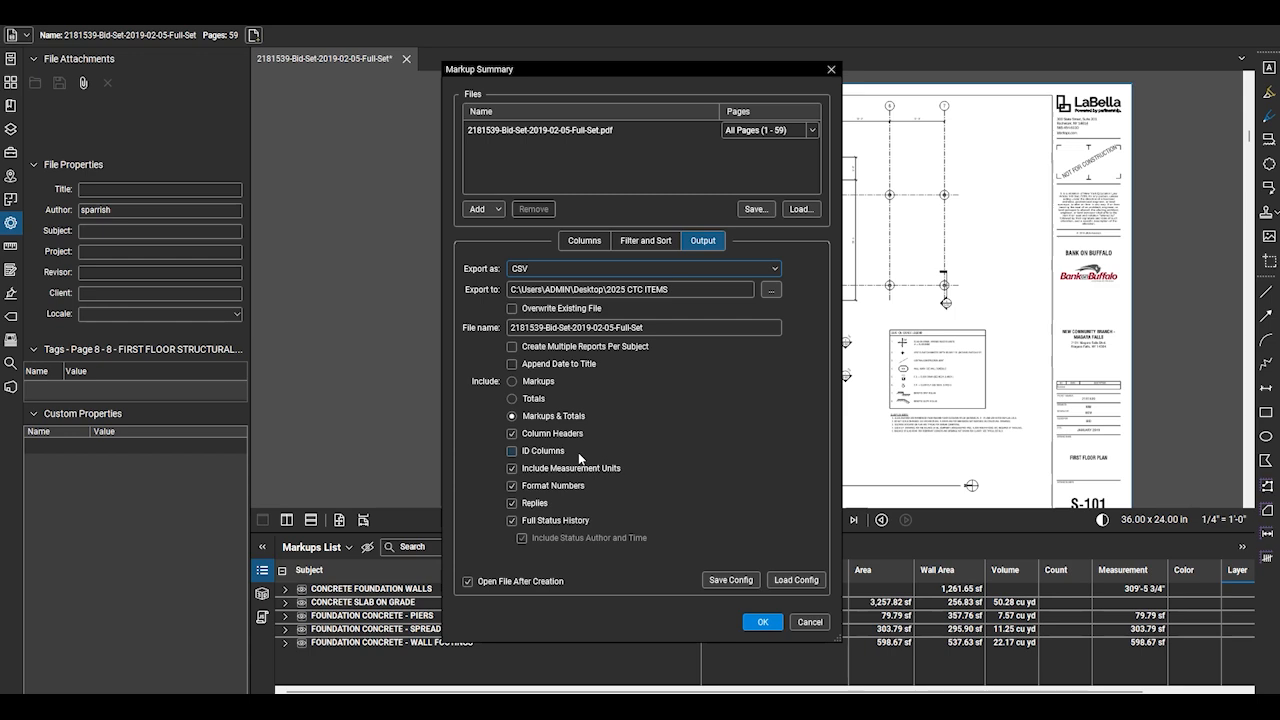
triple_click(689, 326)
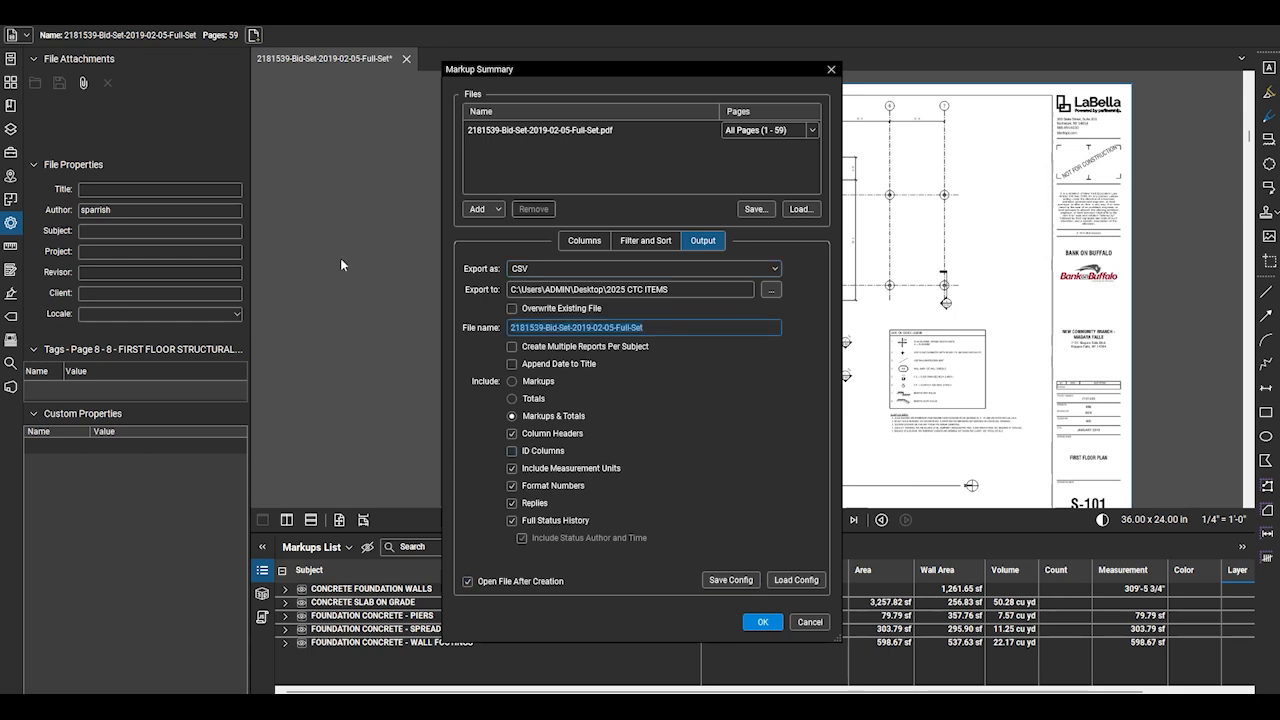
text(CONCRETE TAKEOFF ITEMS)
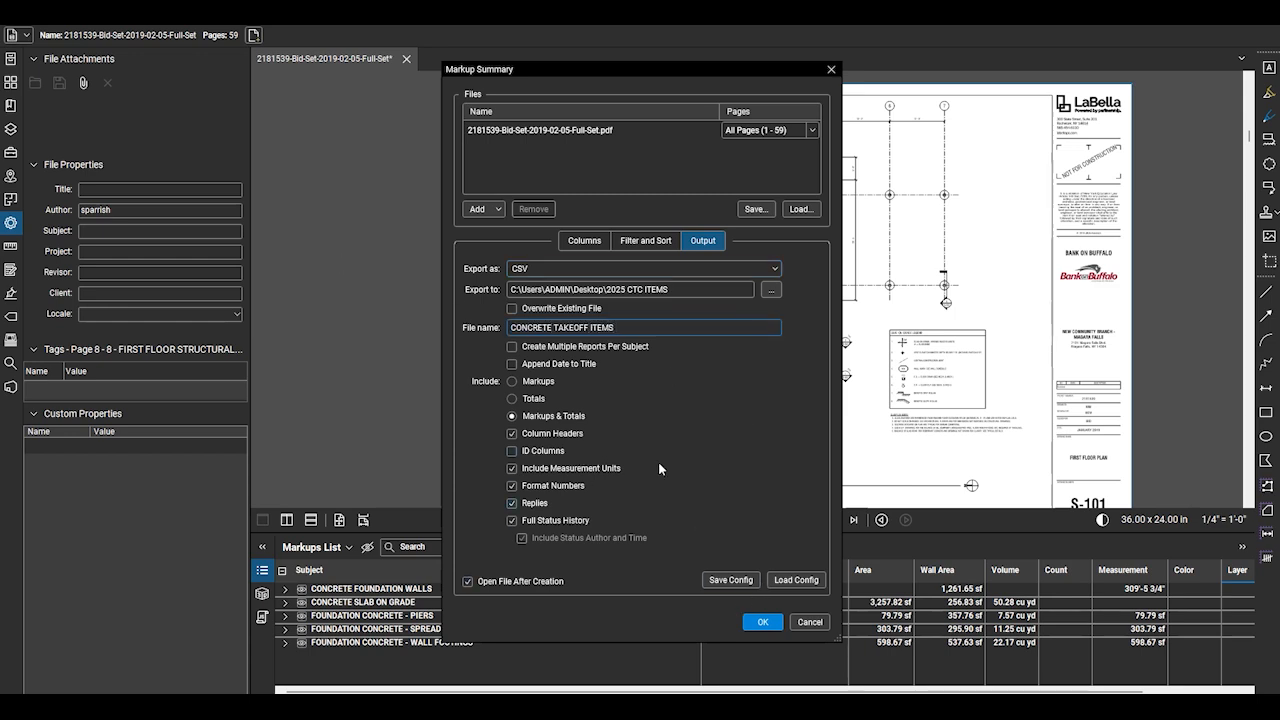
click(761, 623)
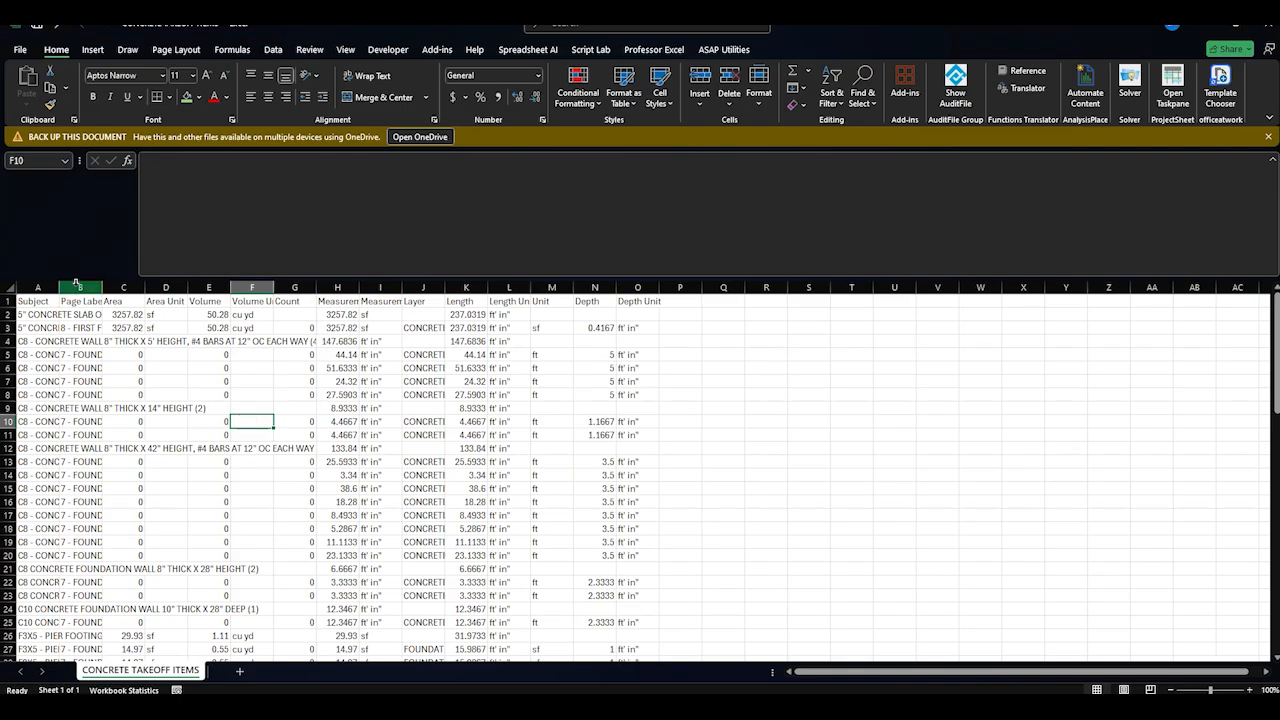
In the exported sheet in Excel, widen the Subject and Page Label columns and shrink the formula bar to a single line
double_click(268, 288)
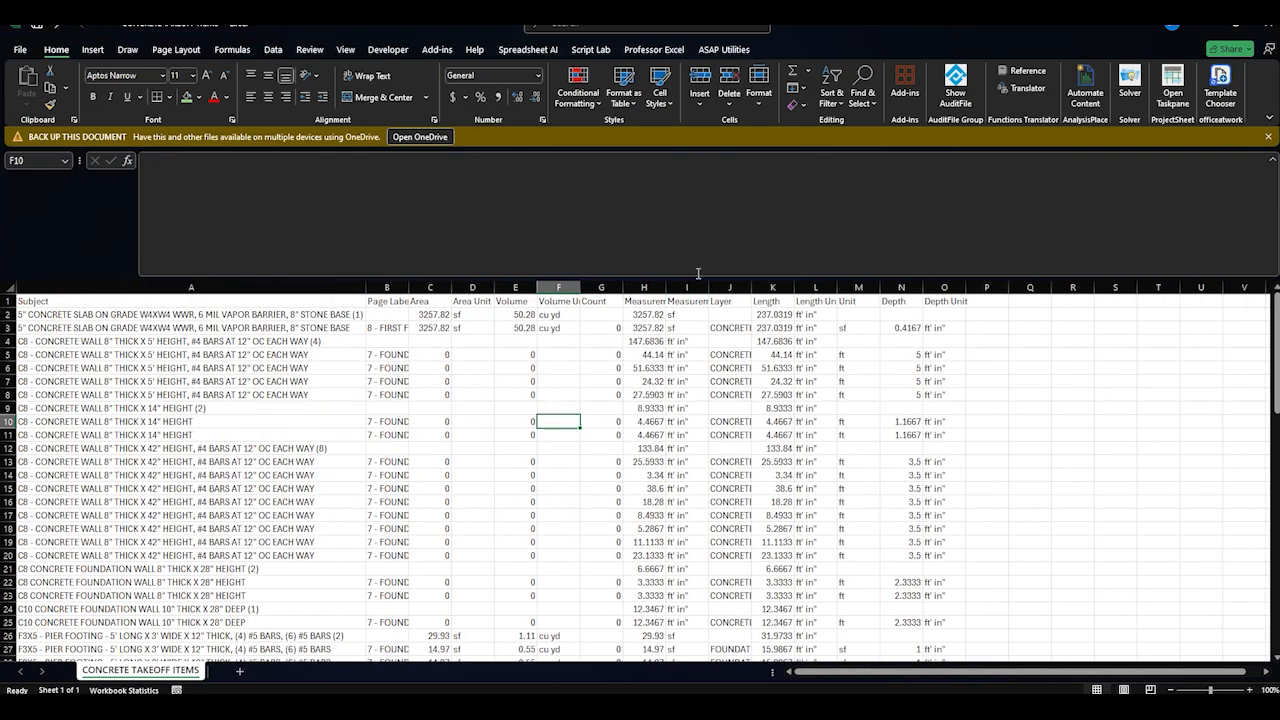
drag(670, 285, 672, 174)
click(196, 275)
click(160, 194)
click(176, 285)
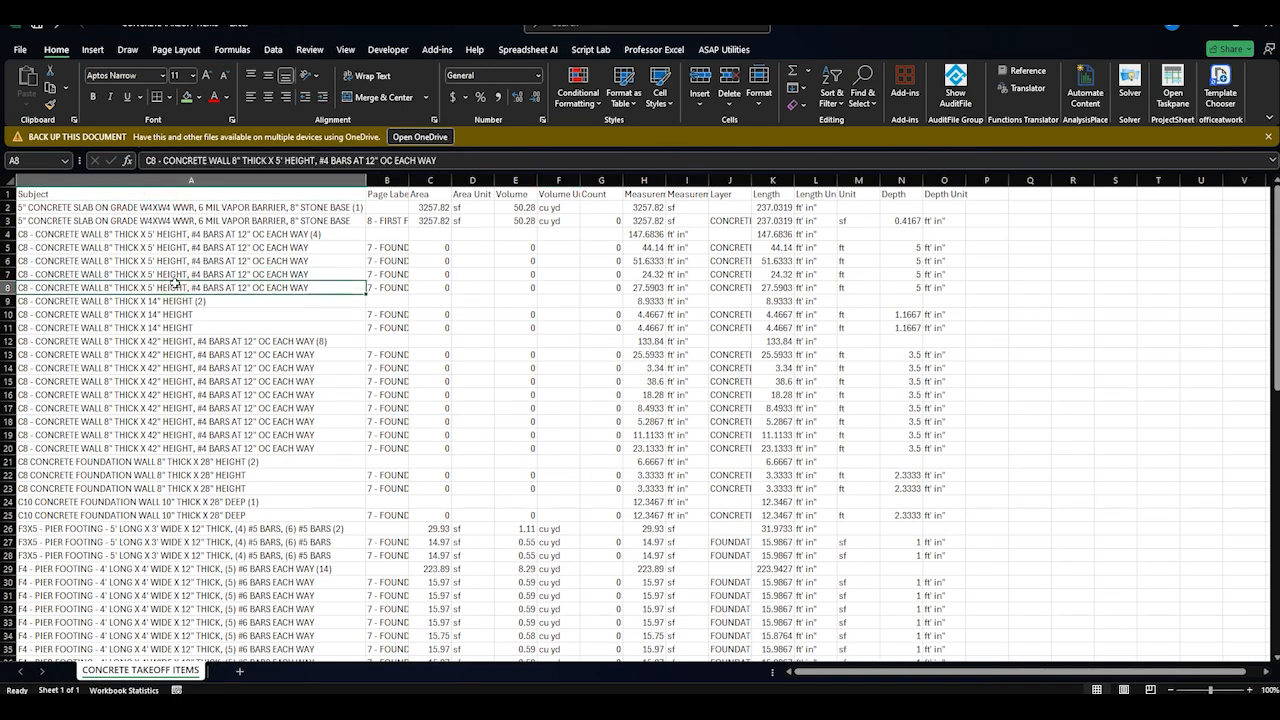
click(215, 208)
drag(366, 181, 499, 182)
click(366, 264)
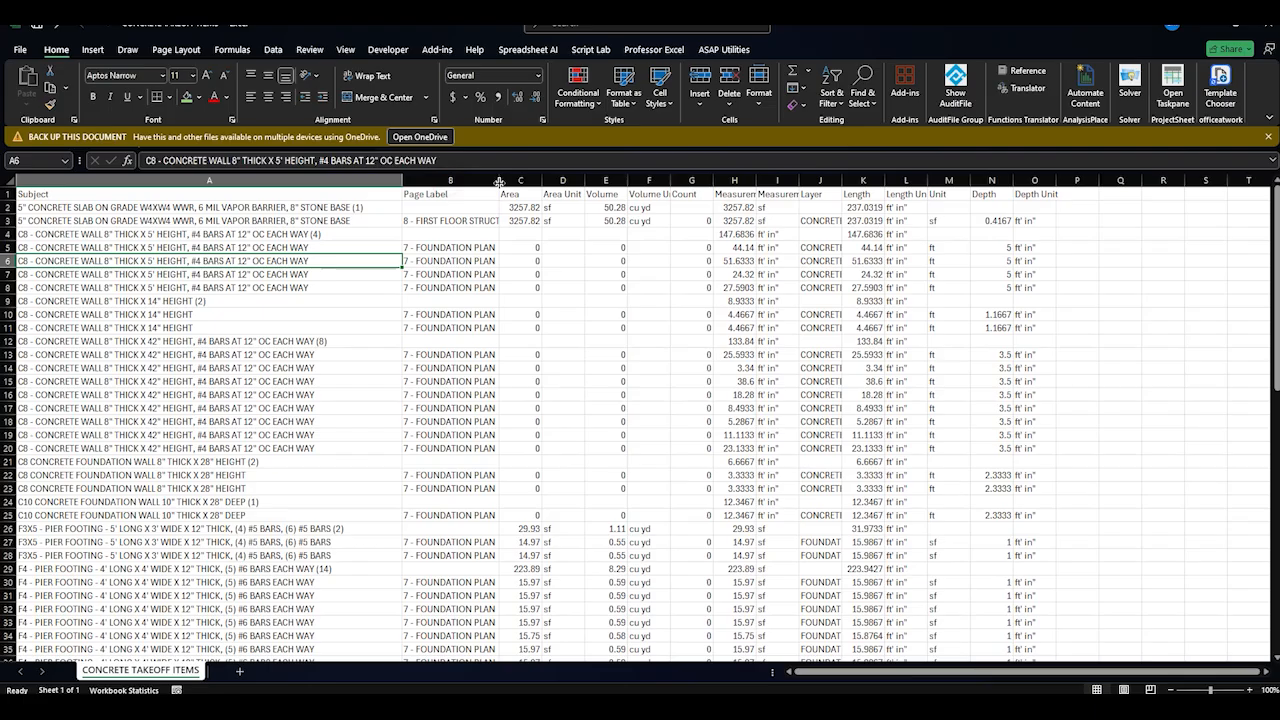
Hide the Page Label column
click(427, 180)
right_click(427, 180)
click(409, 280)
right_click(451, 182)
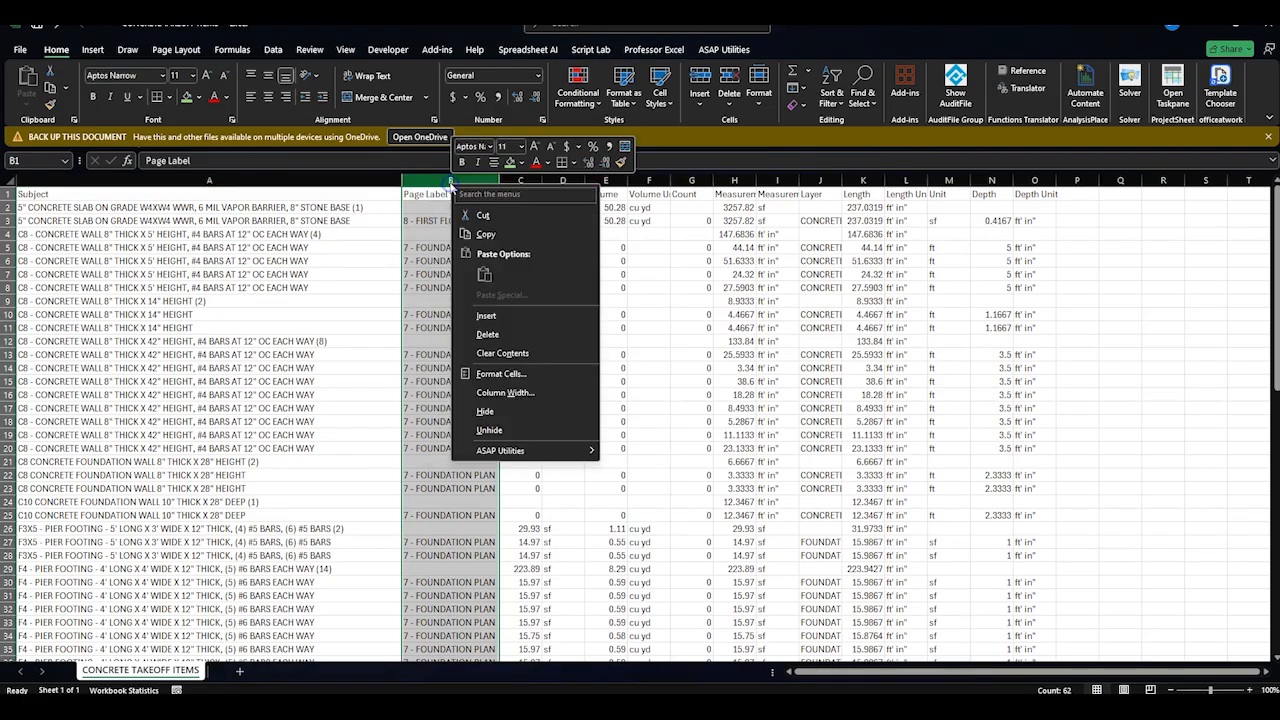
click(532, 408)
click(468, 287)
Widen the remaining columns from Area to Length Unit so their headers and layer names fit
drag(446, 181, 460, 181)
click(534, 182)
drag(547, 181, 630, 180)
drag(718, 180, 1172, 180)
click(733, 180)
click(834, 288)
click(1038, 180)
click(1130, 207)
Hide the Measurement and Measurement Unit columns
click(726, 180)
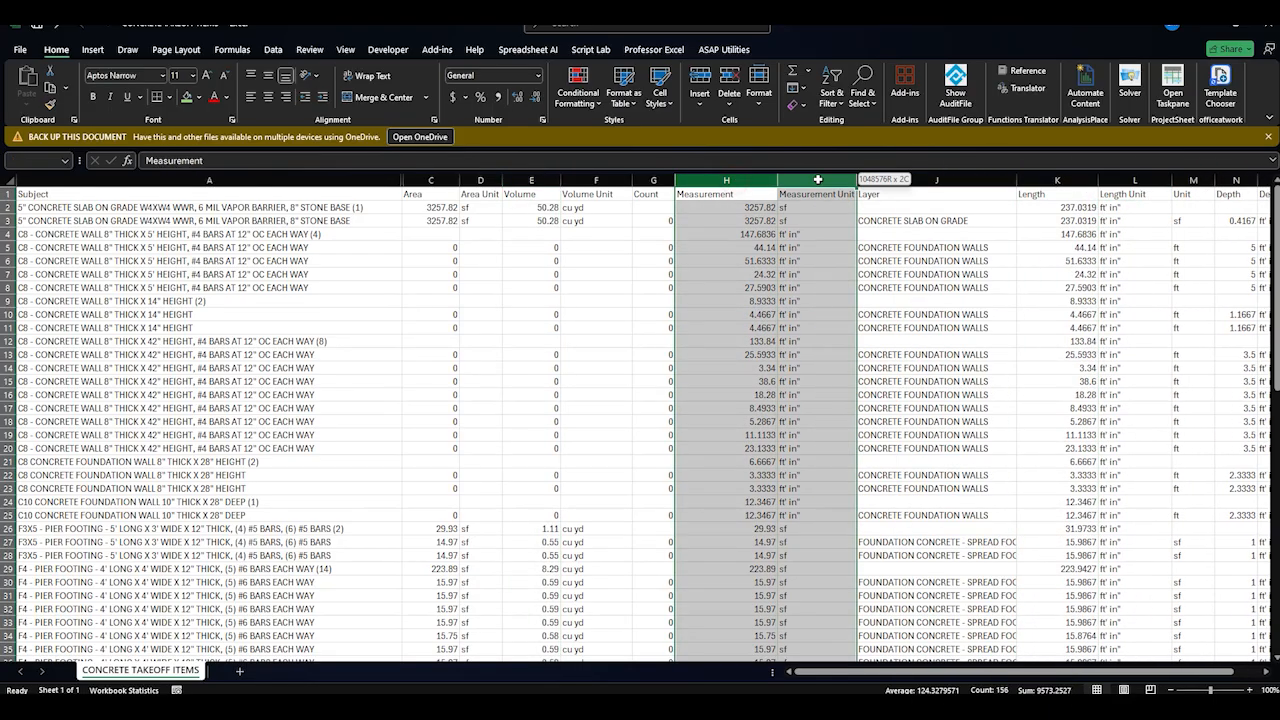
right_click(776, 181)
click(816, 407)
click(744, 197)
Check the rows further down the sheet and hide the Count column
scroll(603, 309, down, 7)
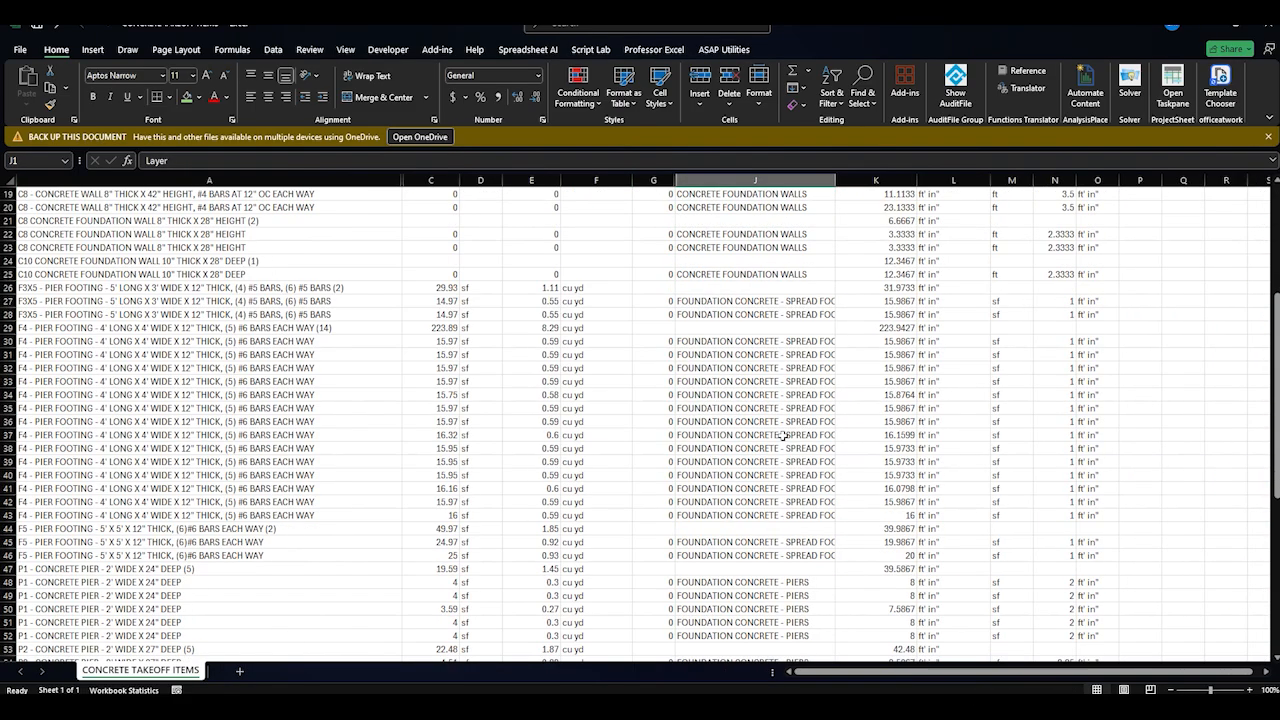
scroll(603, 309, up, 7)
right_click(653, 180)
click(780, 408)
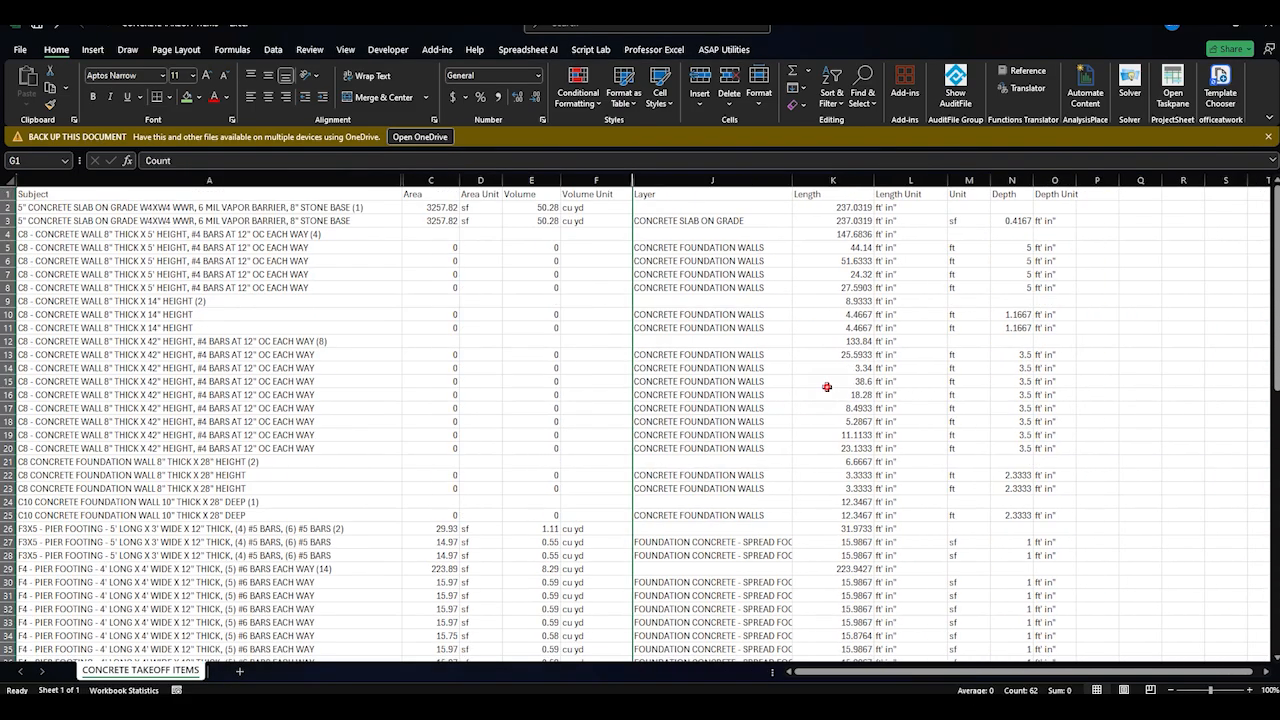
Hide the Unit column and widen the Depth column
click(923, 192)
click(833, 180)
click(968, 193)
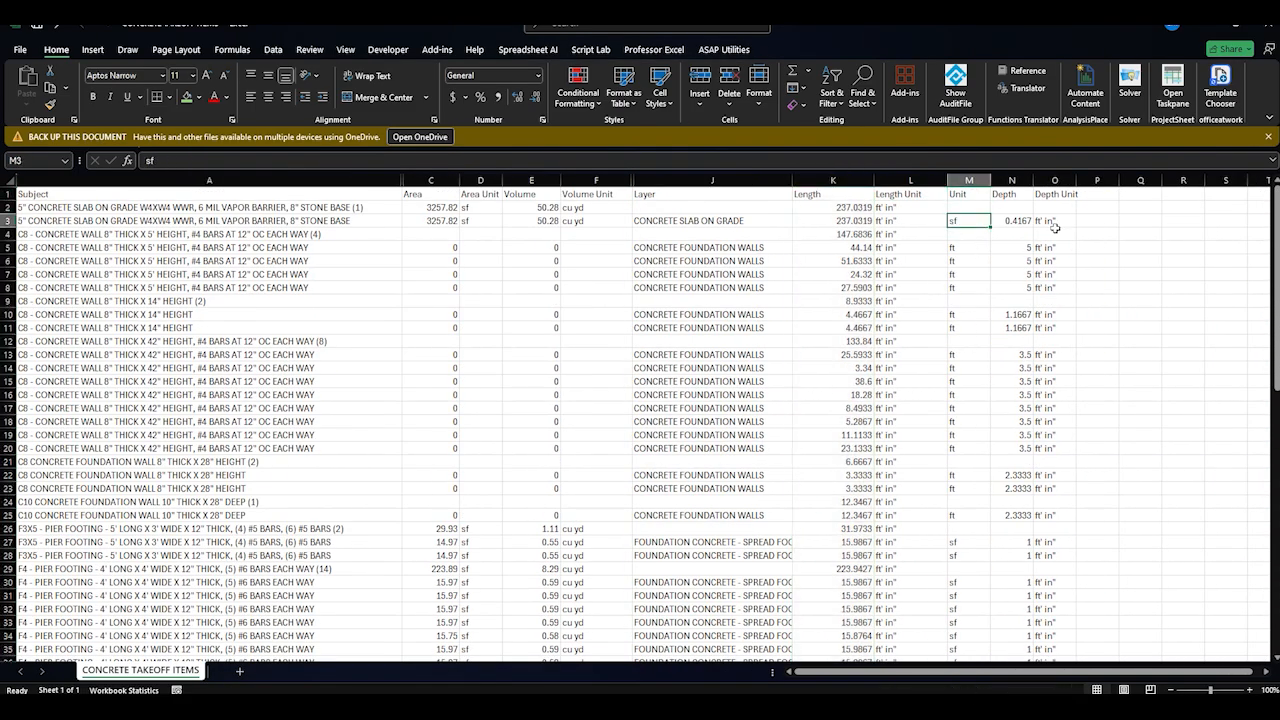
click(968, 180)
right_click(968, 180)
click(1045, 404)
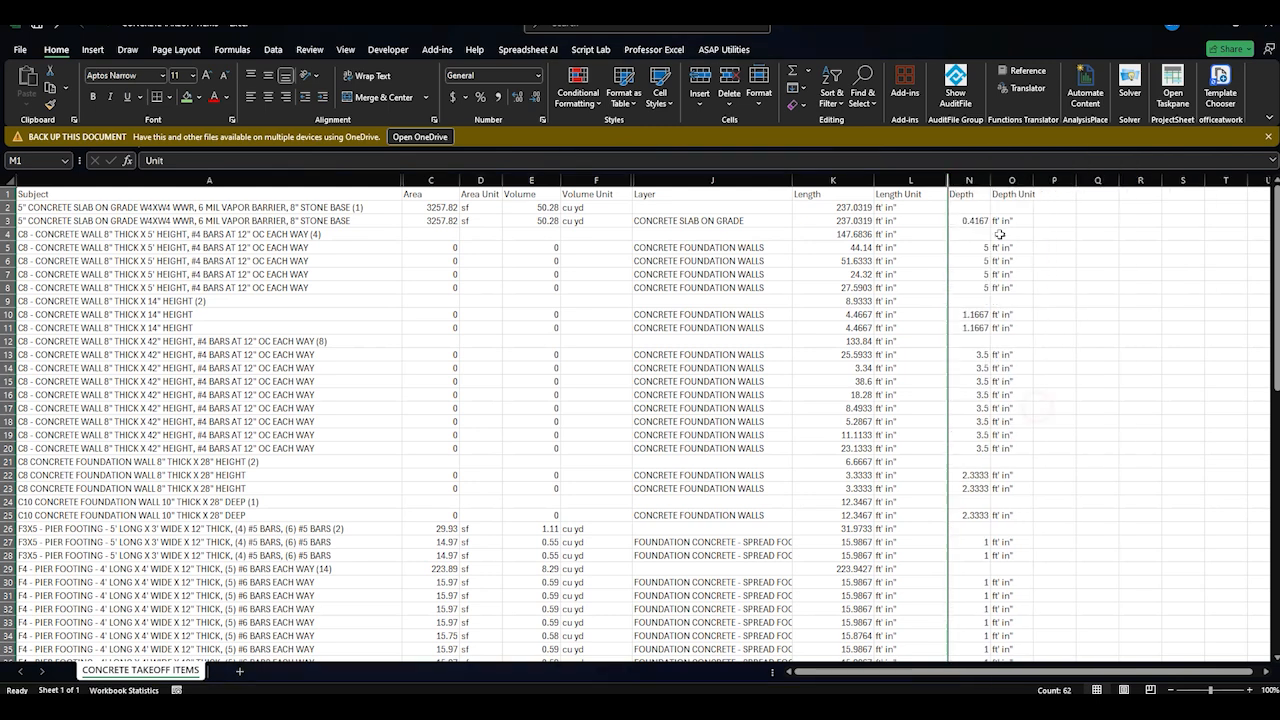
drag(991, 180, 1019, 179)
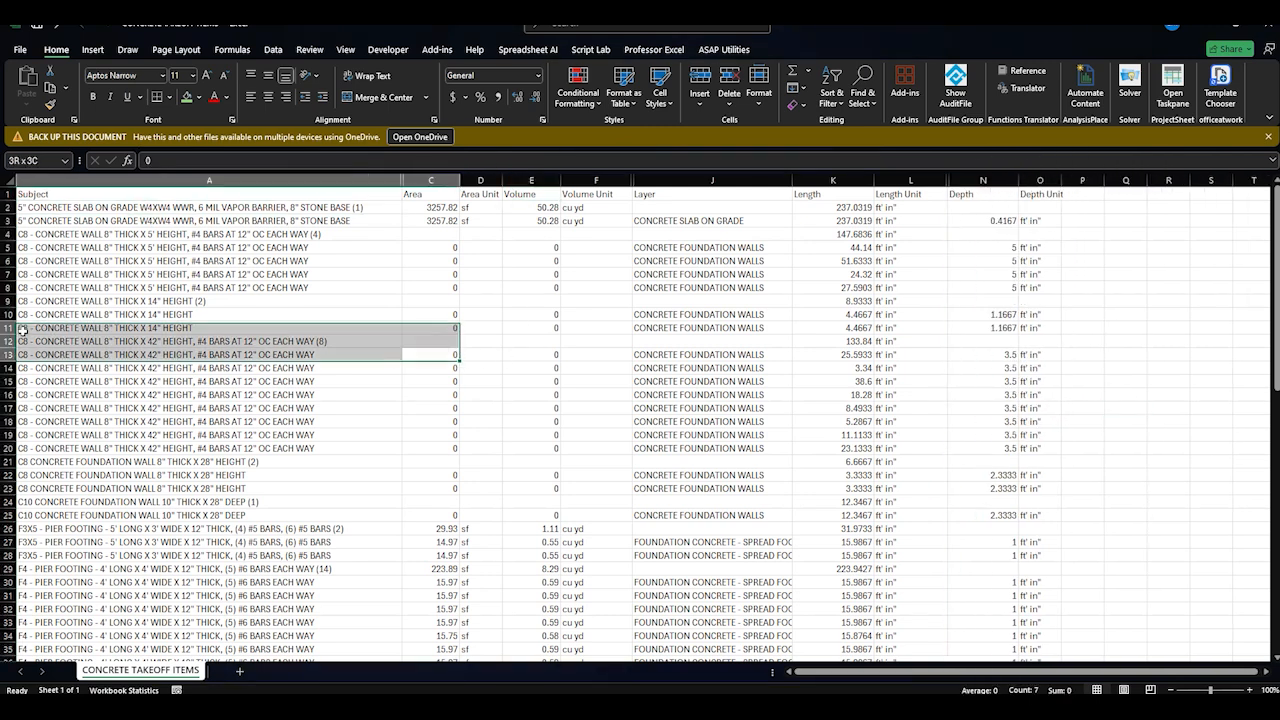
Fill the subtotal rows of the slab and the 5', 14" and 42" high C8 walls (rows 2, 4, 9 and 12) with light green
click(33, 220)
click(8, 207)
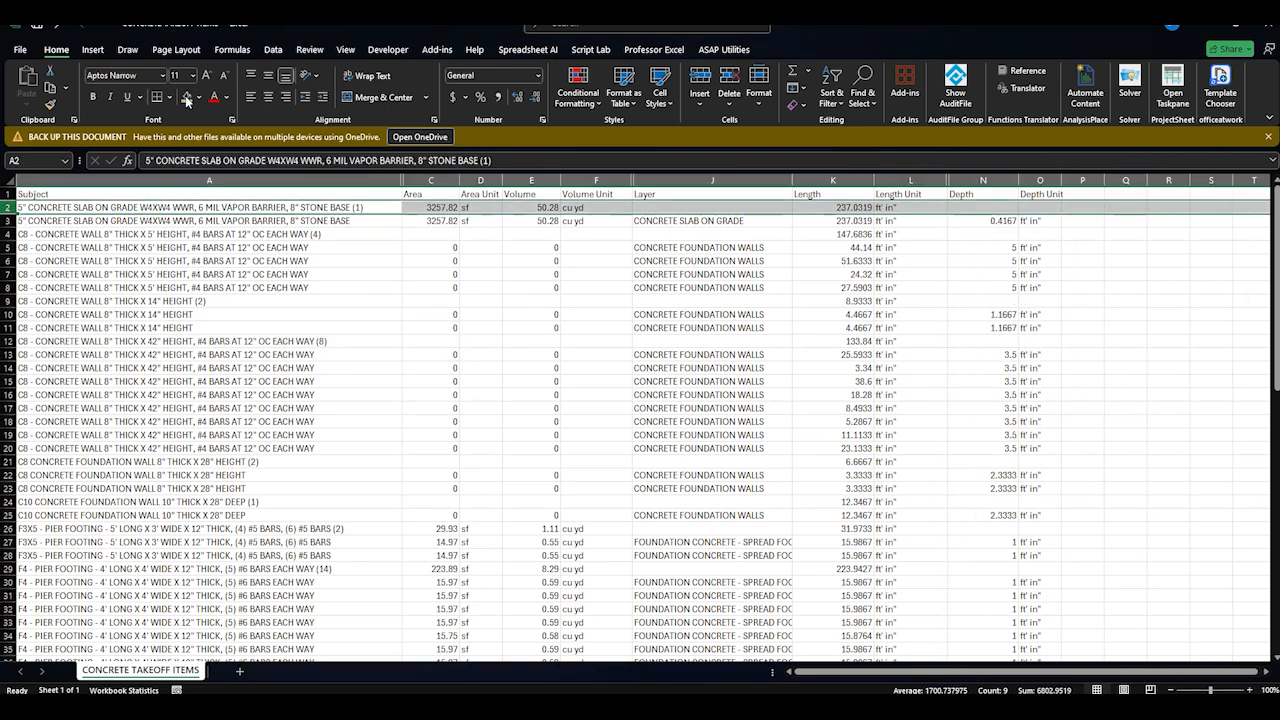
click(33, 234)
click(8, 234)
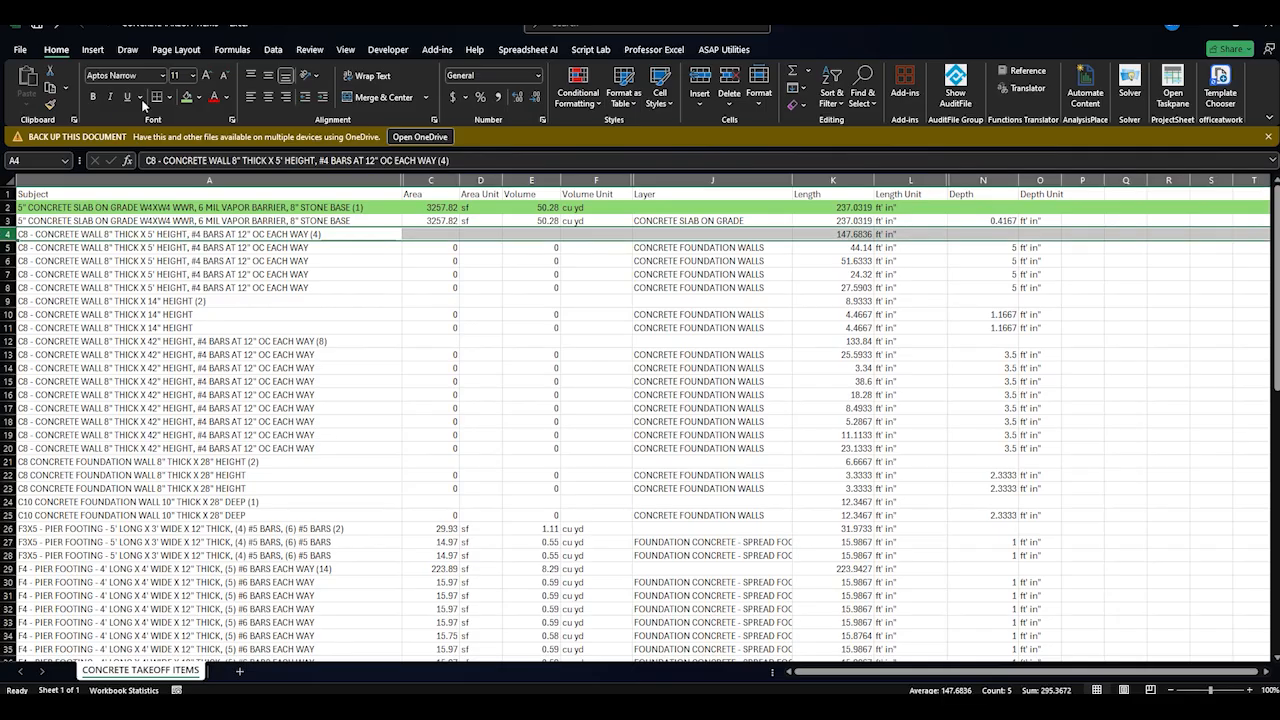
key(F4)
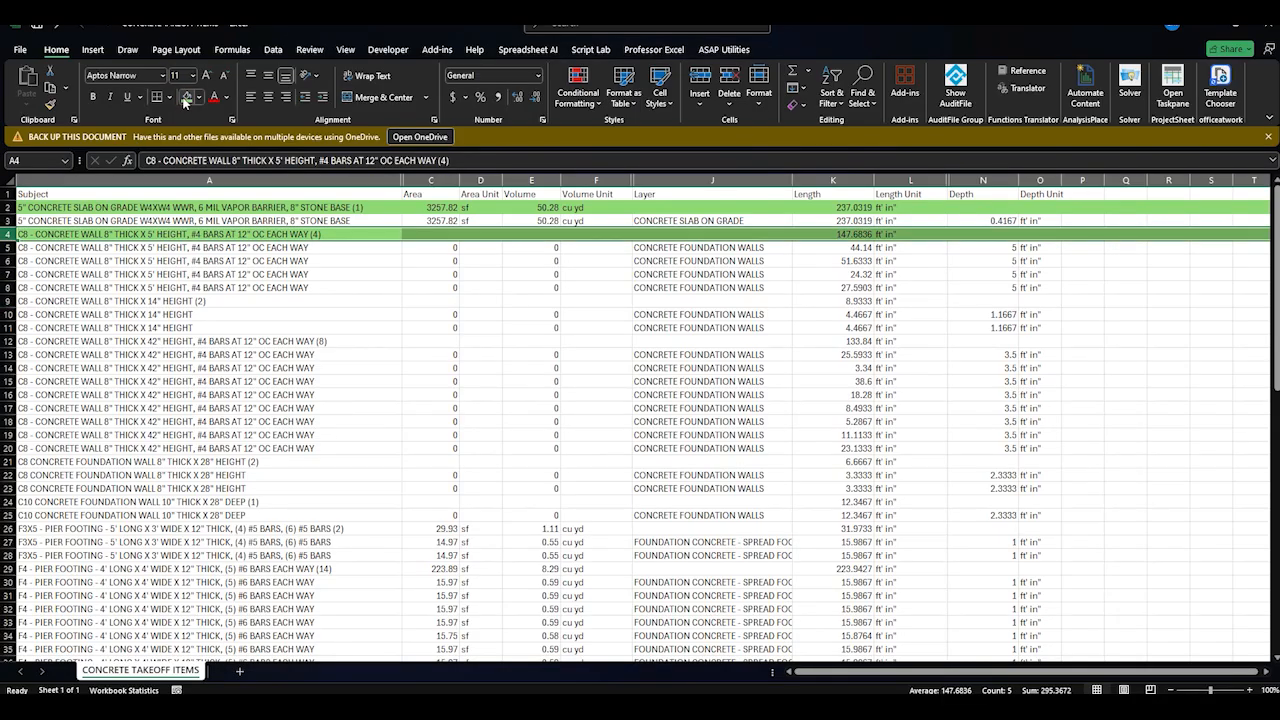
click(6, 301)
click(187, 102)
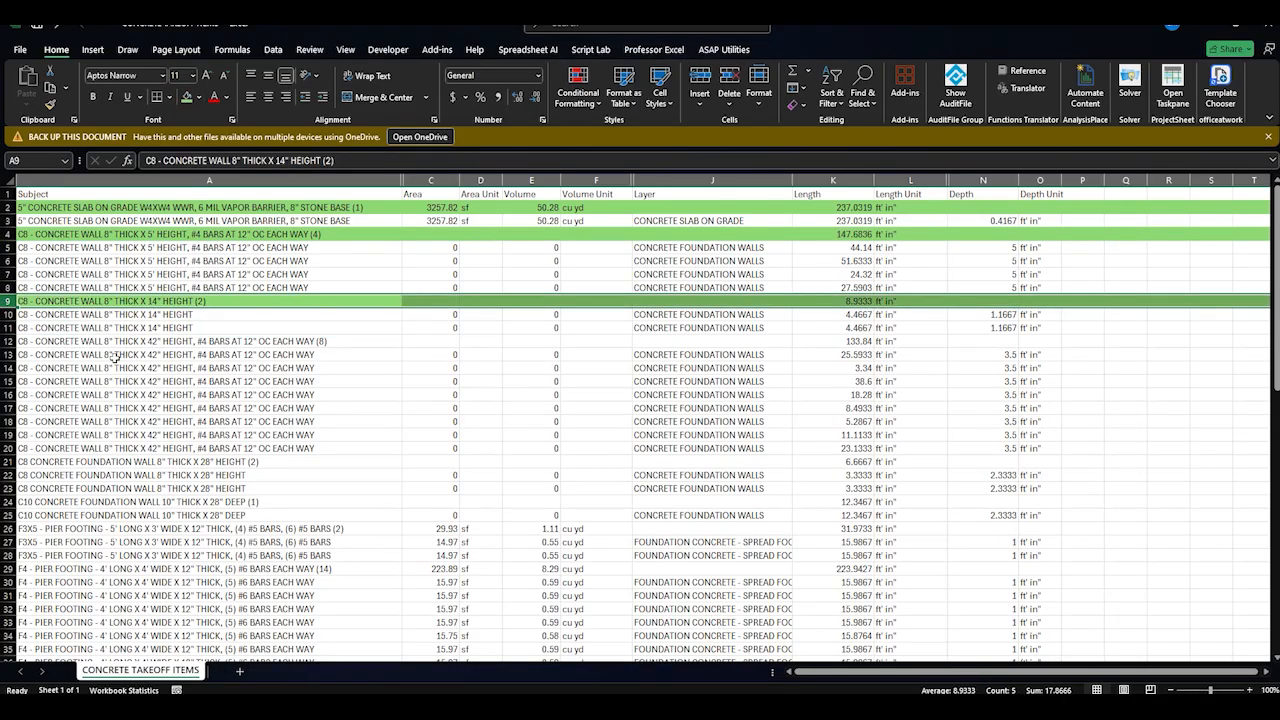
click(8, 341)
click(187, 100)
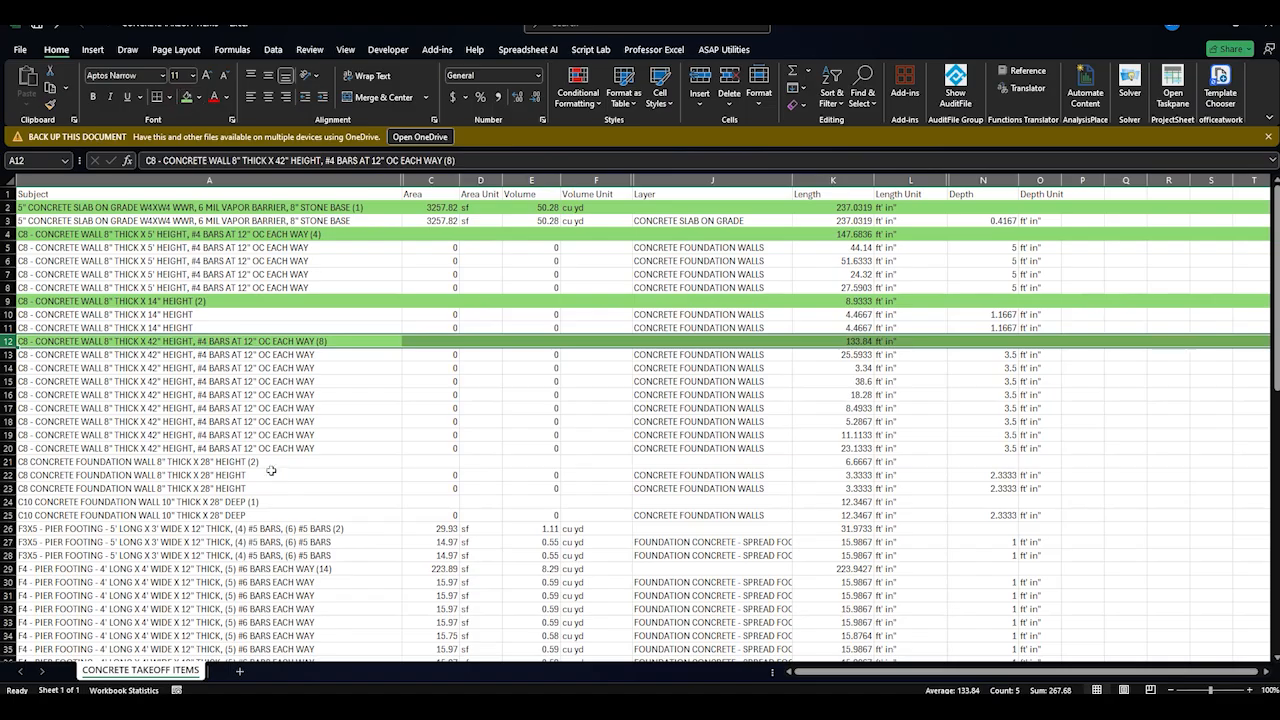
Fill the remaining subtotal rows, from the 28" high C8 foundation wall (row 21) down to the WF-2 footing (row 77), with light green
click(8, 462)
ctrl+click(7, 502)
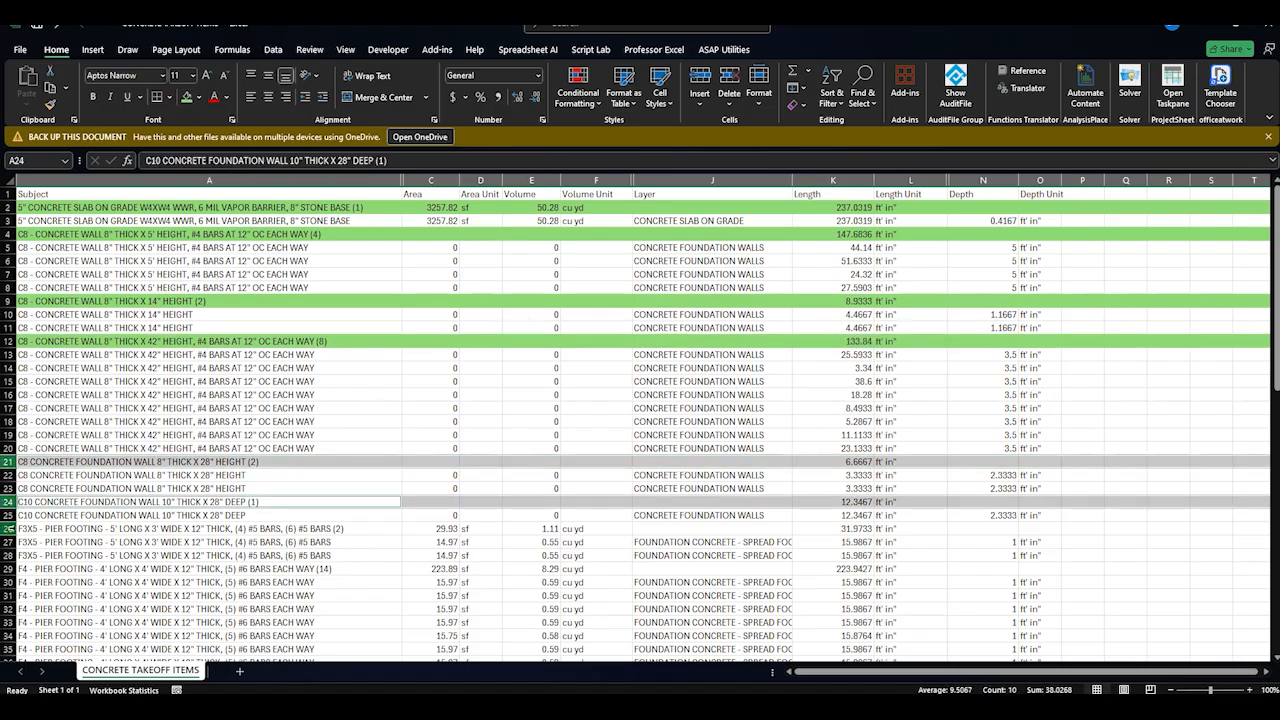
ctrl+click(8, 528)
ctrl+click(10, 568)
scroll(266, 548, down, 4)
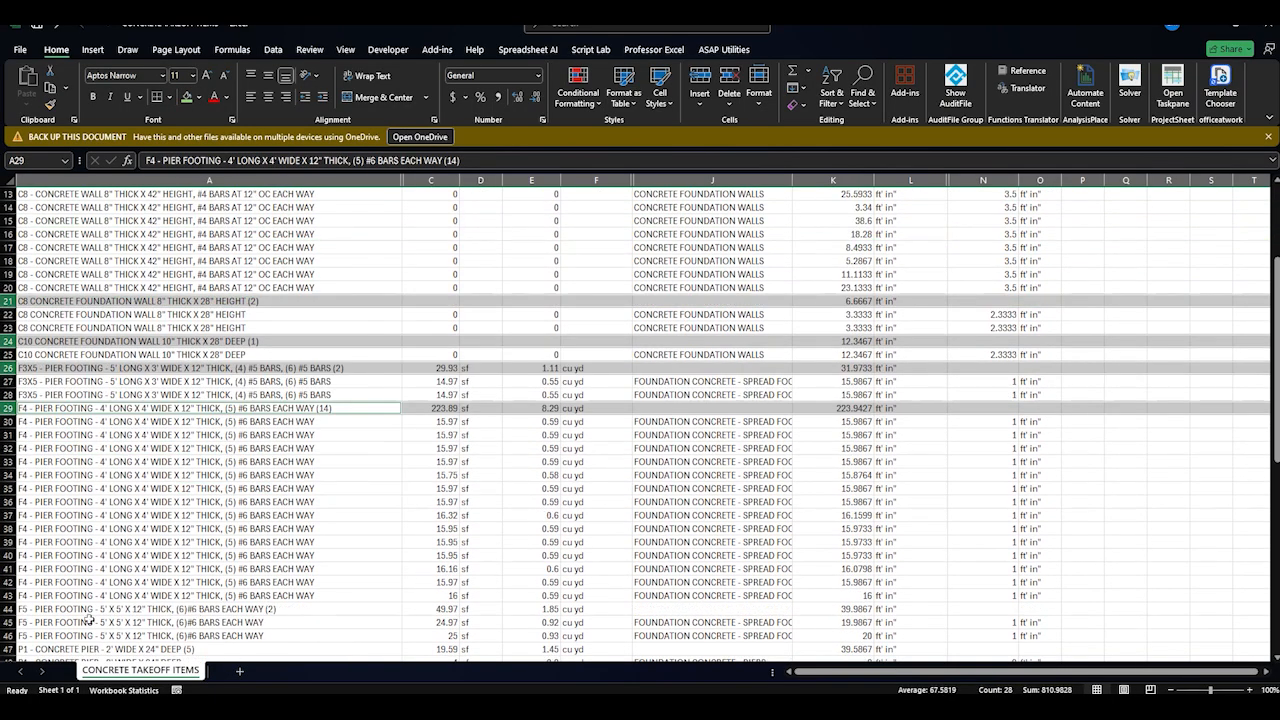
ctrl+click(8, 608)
scroll(8, 570, down, 2)
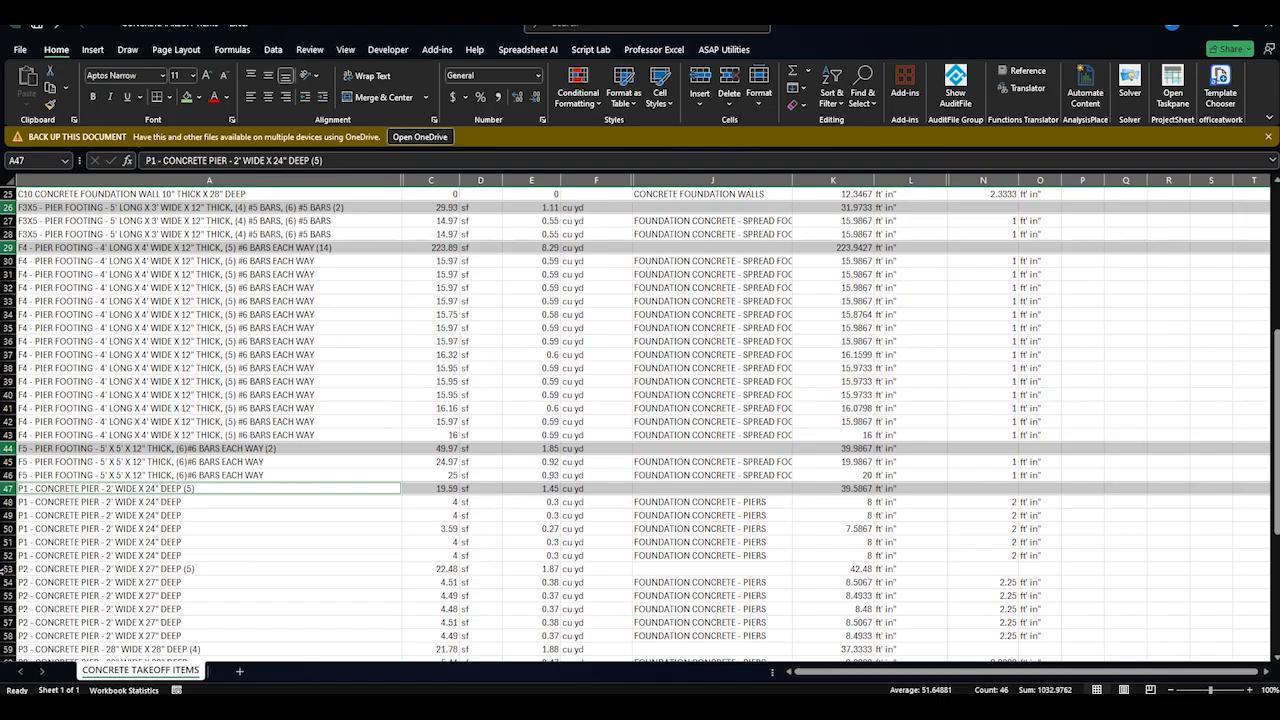
ctrl+click(5, 570)
scroll(196, 532, down, 2)
ctrl+click(5, 570)
scroll(156, 547, down, 2)
ctrl+click(5, 557)
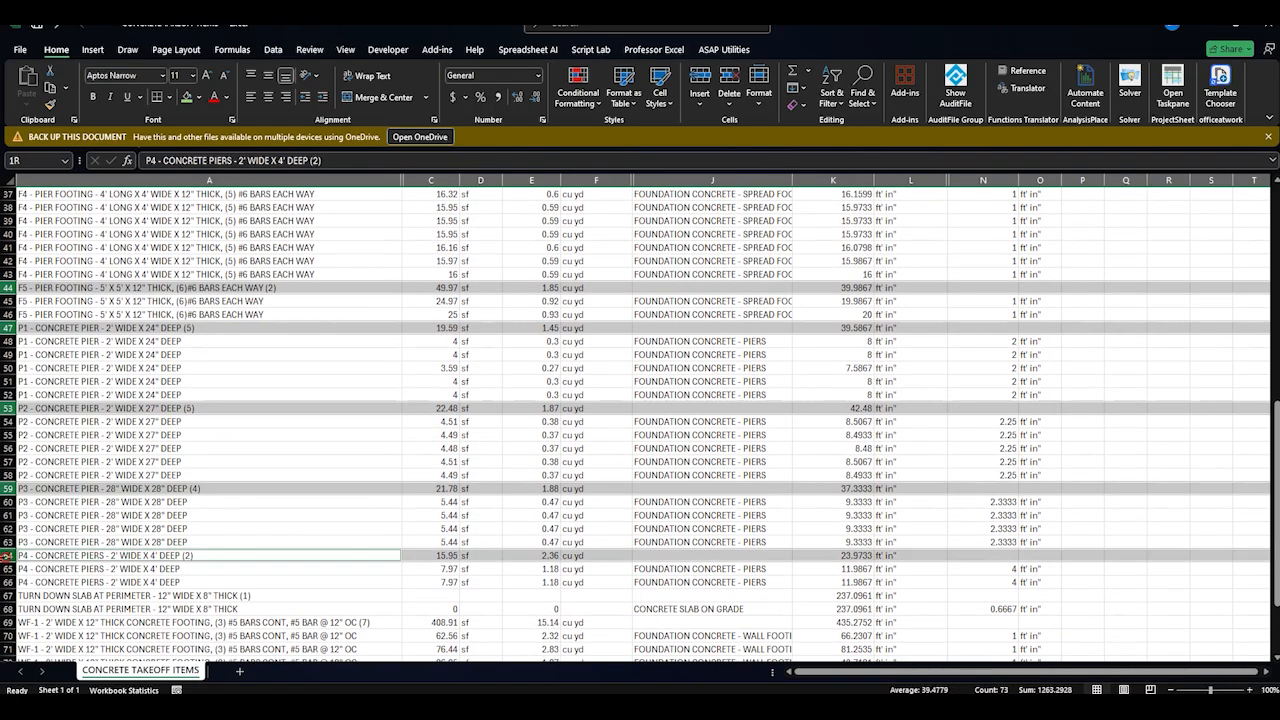
ctrl+click(5, 595)
scroll(309, 525, down, 2)
ctrl+click(5, 541)
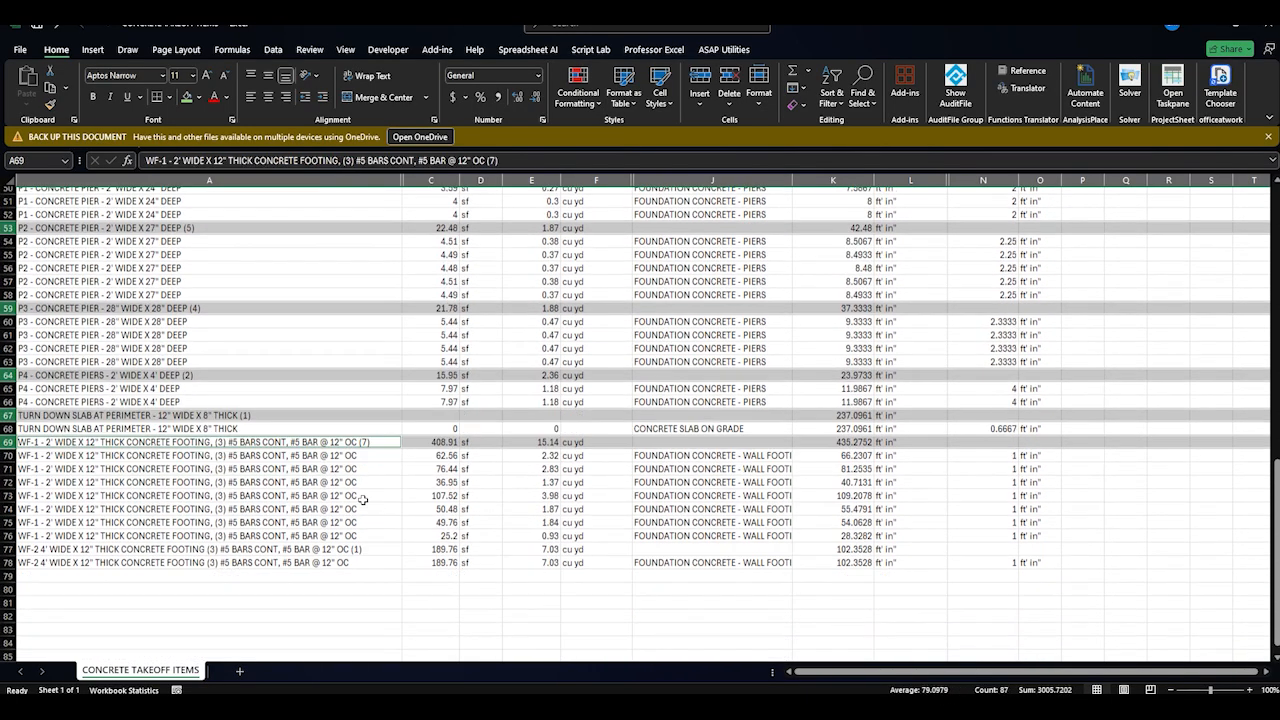
scroll(5, 541, down, 3)
ctrl+click(5, 528)
click(187, 97)
Insert a blank column before the Area column and widen it to fit the long item descriptions
click(427, 180)
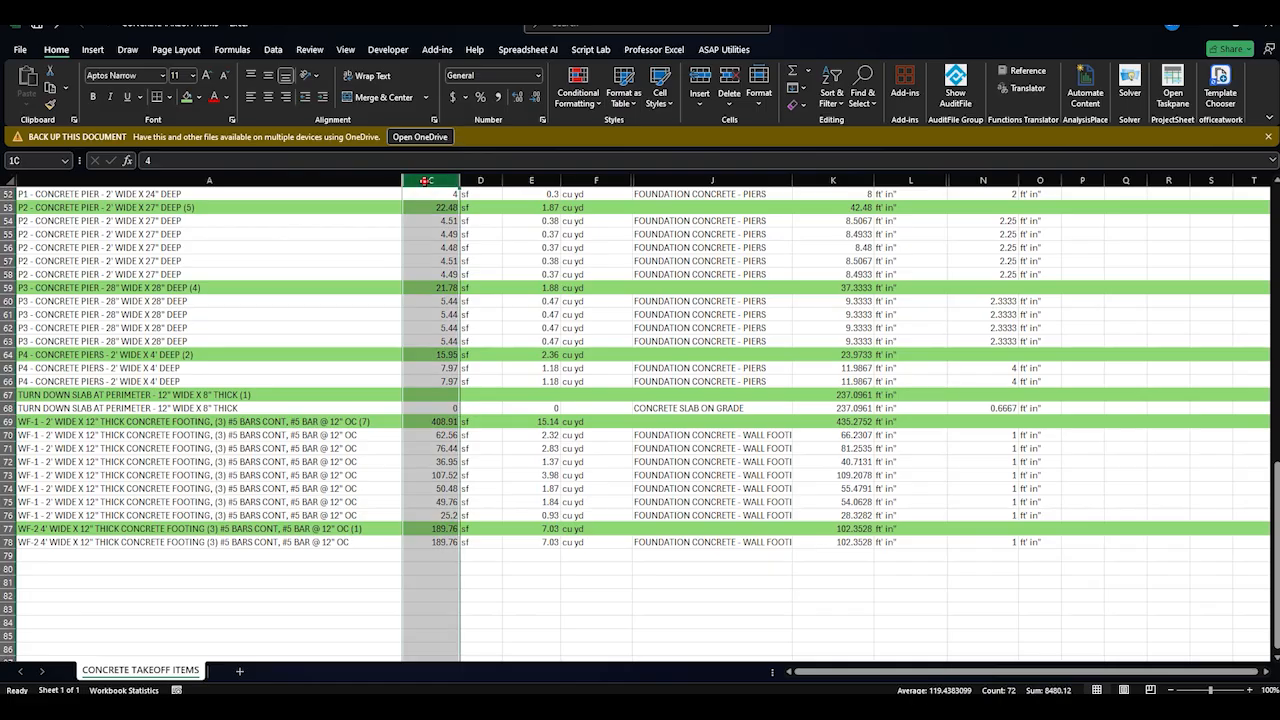
right_click(427, 180)
click(455, 328)
click(396, 434)
scroll(472, 366, up, 17)
drag(500, 180, 793, 180)
Move the detail descriptions of the slab and the C8 walls (rows 3, 5-8, 10-11, 13-20 and 22-23) from column A to column C
click(243, 220)
drag(250, 227, 631, 226)
click(224, 249)
drag(224, 250, 615, 294)
drag(220, 314, 615, 333)
drag(230, 354, 230, 448)
drag(277, 348, 615, 348)
scroll(615, 348, down, 2)
drag(200, 395, 600, 388)
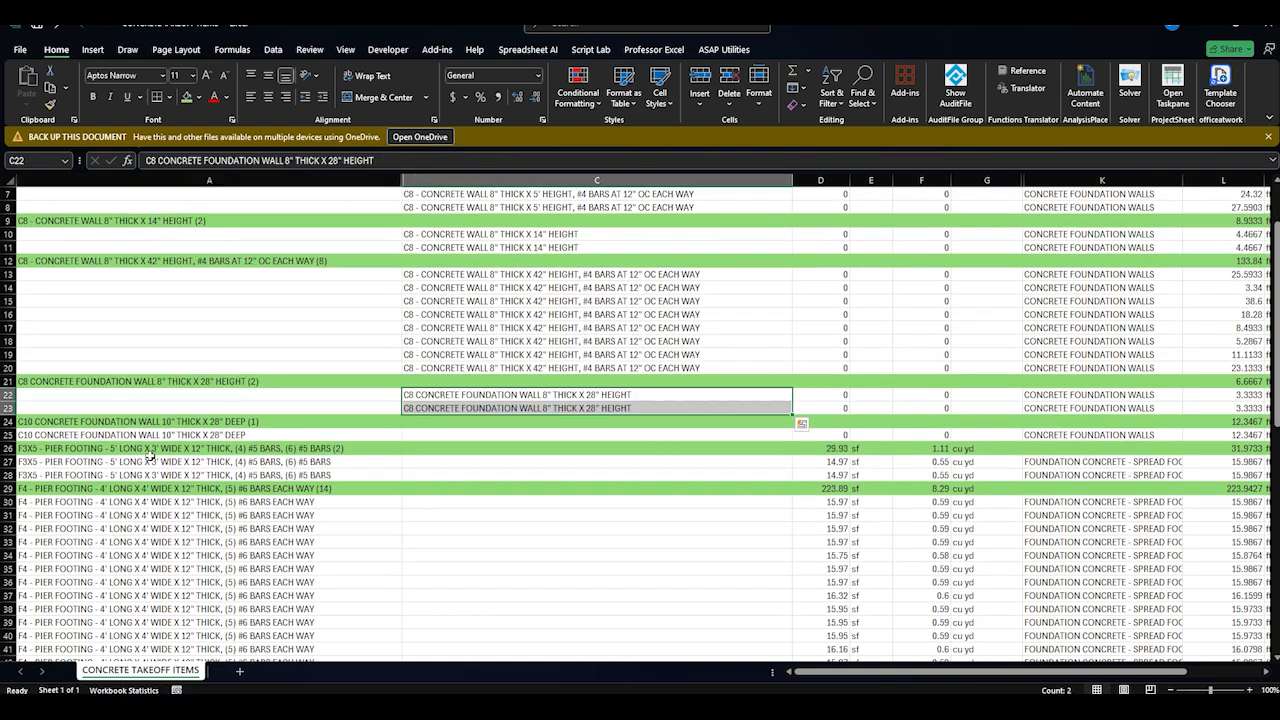
Move the detail descriptions of the C10 wall and the F3X5 and F4 footings (rows 25, 27-28 and 30-43) to column C
click(200, 435)
drag(200, 429, 600, 429)
scroll(600, 429, down, 2)
drag(212, 381, 600, 378)
drag(200, 421, 180, 588)
drag(242, 416, 580, 418)
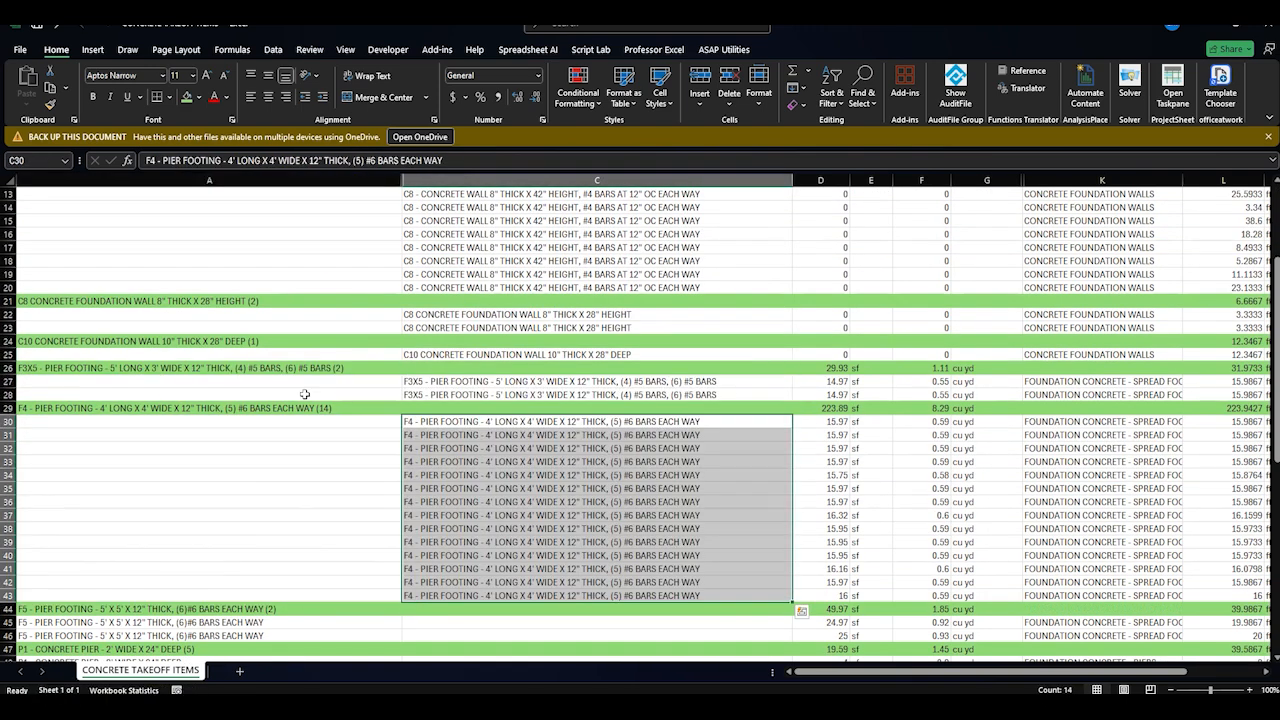
scroll(280, 425, down, 2)
drag(203, 541, 477, 533)
click(442, 529)
key(ctrl+z)
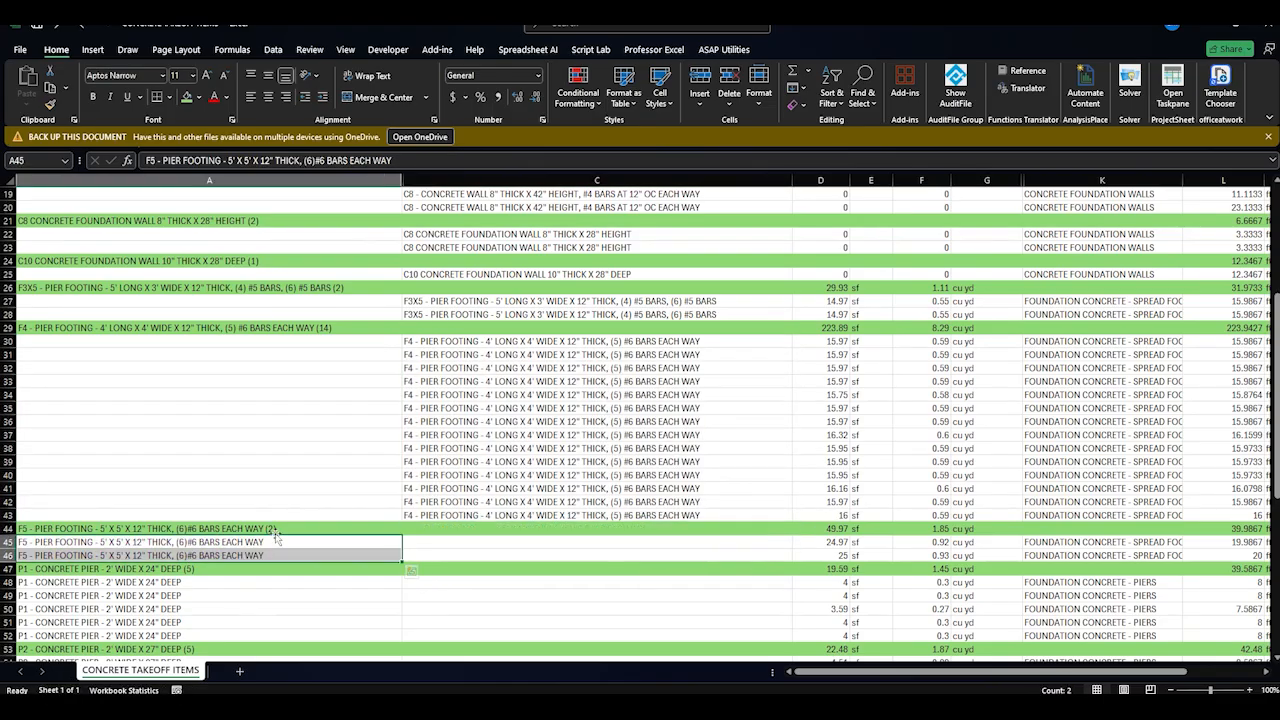
Move the detail descriptions of the F5 footings and the P1, P2 and P3 piers (rows 45-46, 48-52, 54-58 and 60-63) to column C
drag(275, 536, 510, 541)
scroll(300, 500, down, 3)
drag(232, 462, 620, 476)
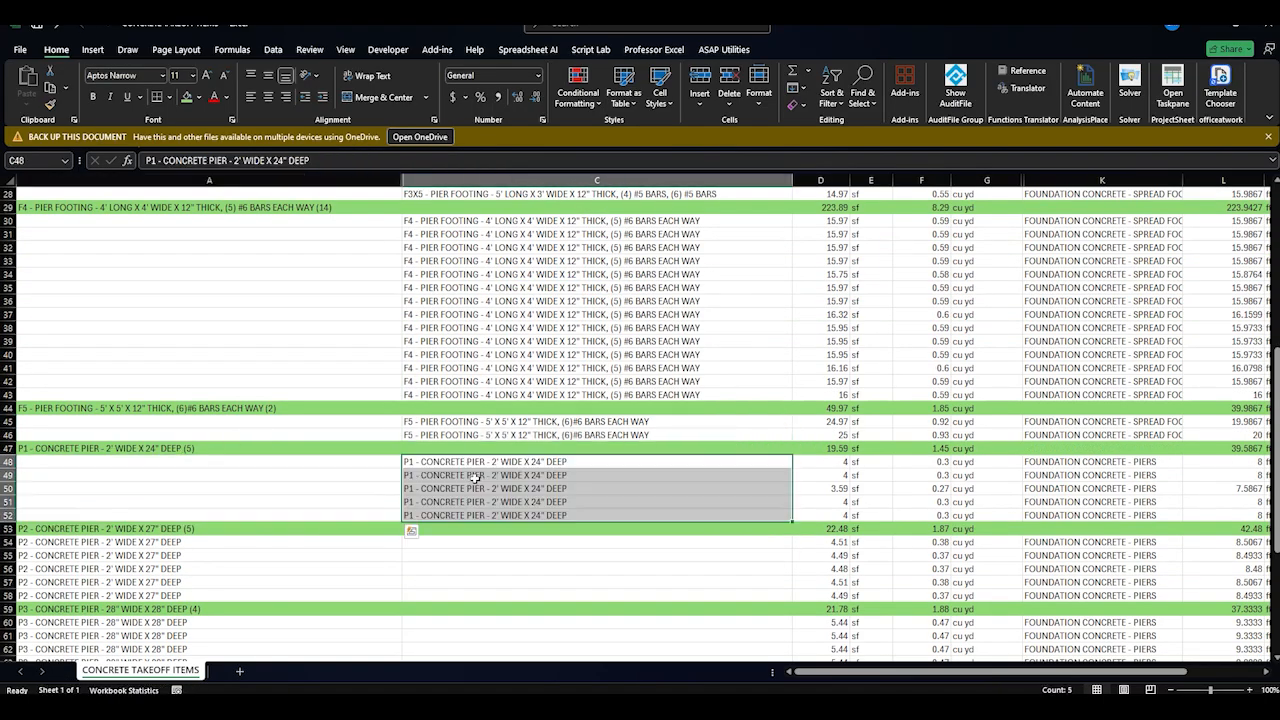
scroll(450, 480, down, 2)
drag(180, 462, 177, 515)
drag(222, 460, 608, 460)
scroll(450, 450, down, 3)
drag(180, 421, 586, 416)
Move the detail descriptions of the P4 piers, turn down slab, WF-1 and WF-2 footings (rows 65-66, 68, 70-76 and 78) to column C
scroll(290, 443, down, 2)
drag(243, 408, 520, 414)
click(200, 448)
drag(200, 442, 560, 446)
drag(160, 475, 160, 555)
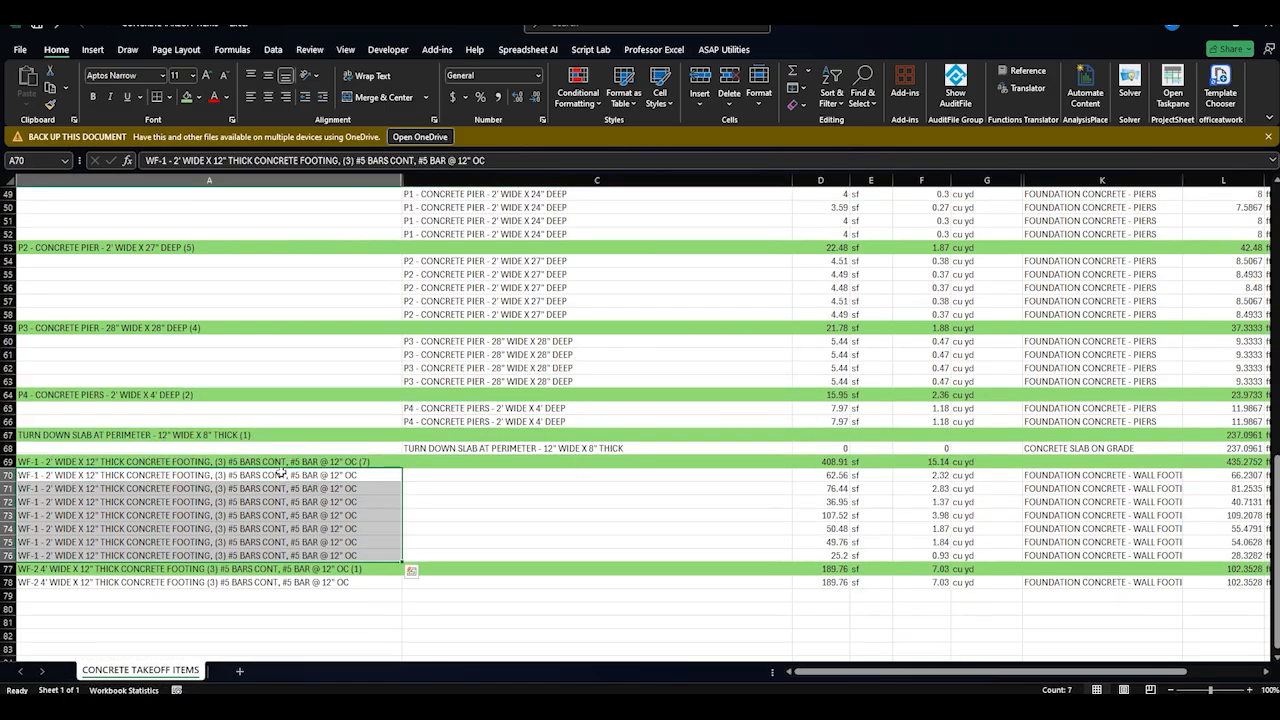
drag(283, 472, 577, 474)
click(113, 580)
drag(113, 580, 515, 588)
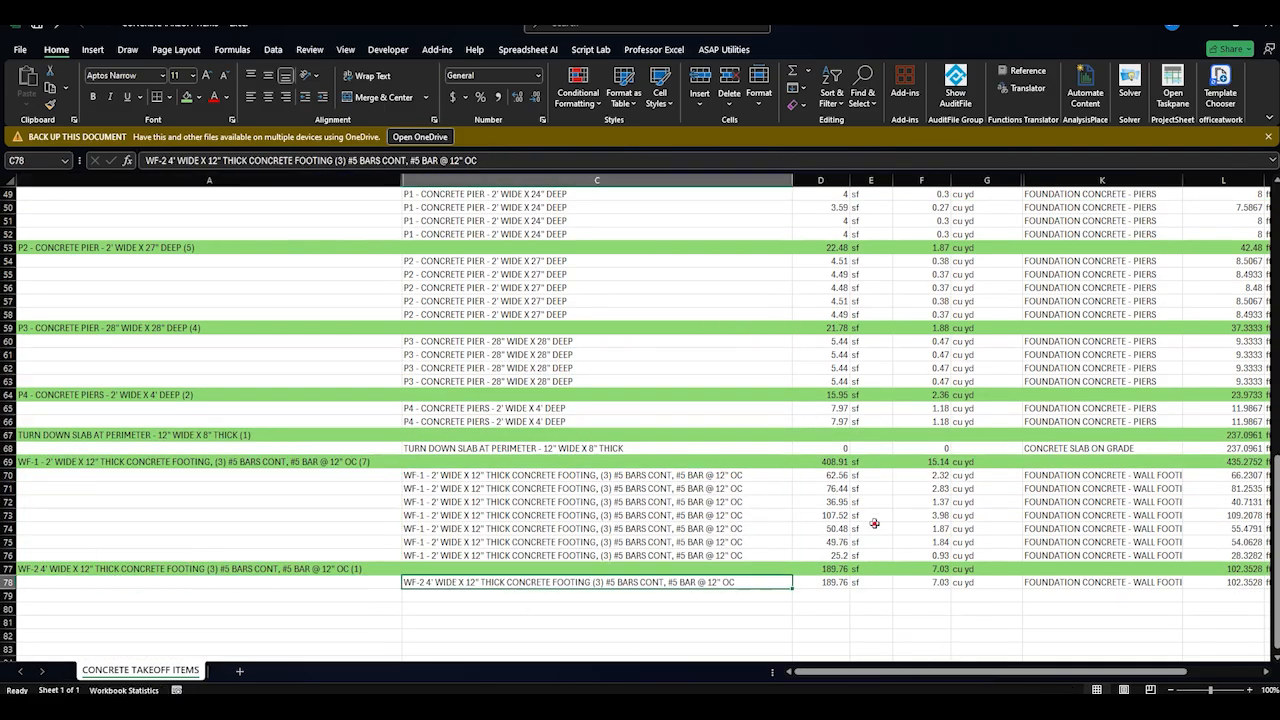
click(871, 527)
Make all the green subtotal rows, from the WF-2 footing in row 77 up to the slab in row 2, bold and underlined
click(7, 568)
ctrl+click(7, 461)
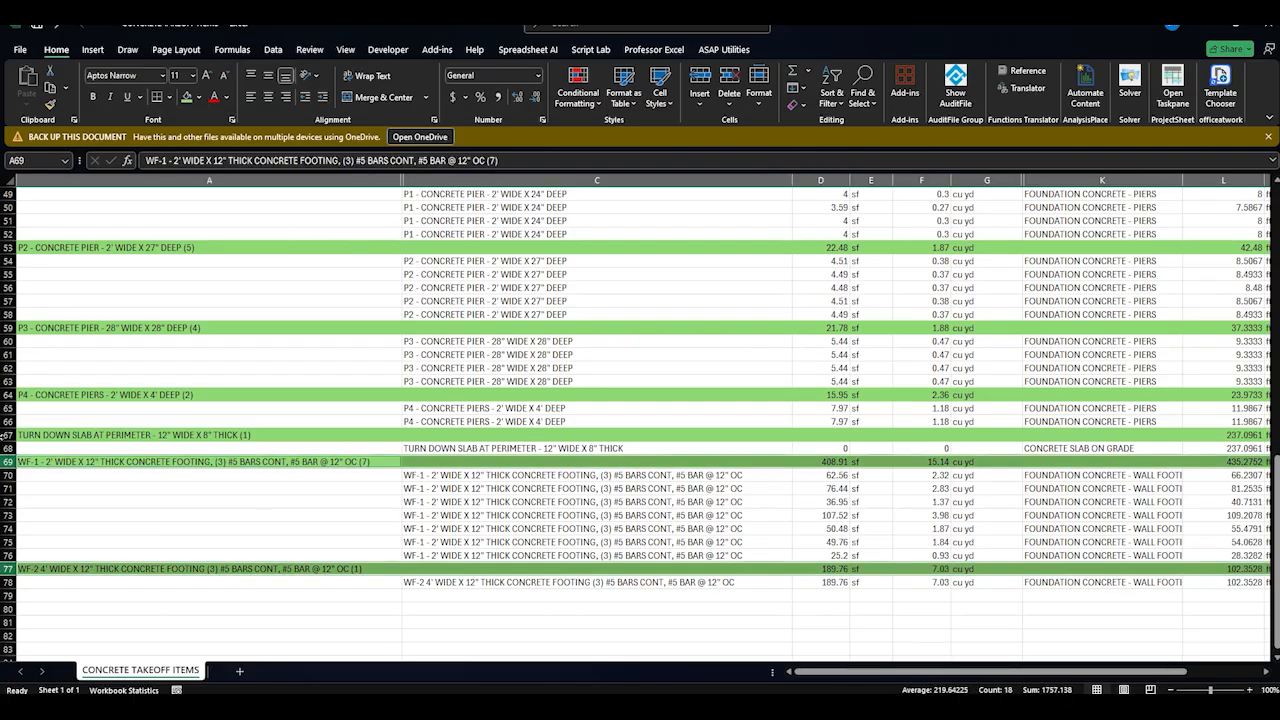
ctrl+click(7, 435)
ctrl+click(7, 394)
ctrl+click(7, 327)
ctrl+click(7, 247)
scroll(141, 407, up, 3)
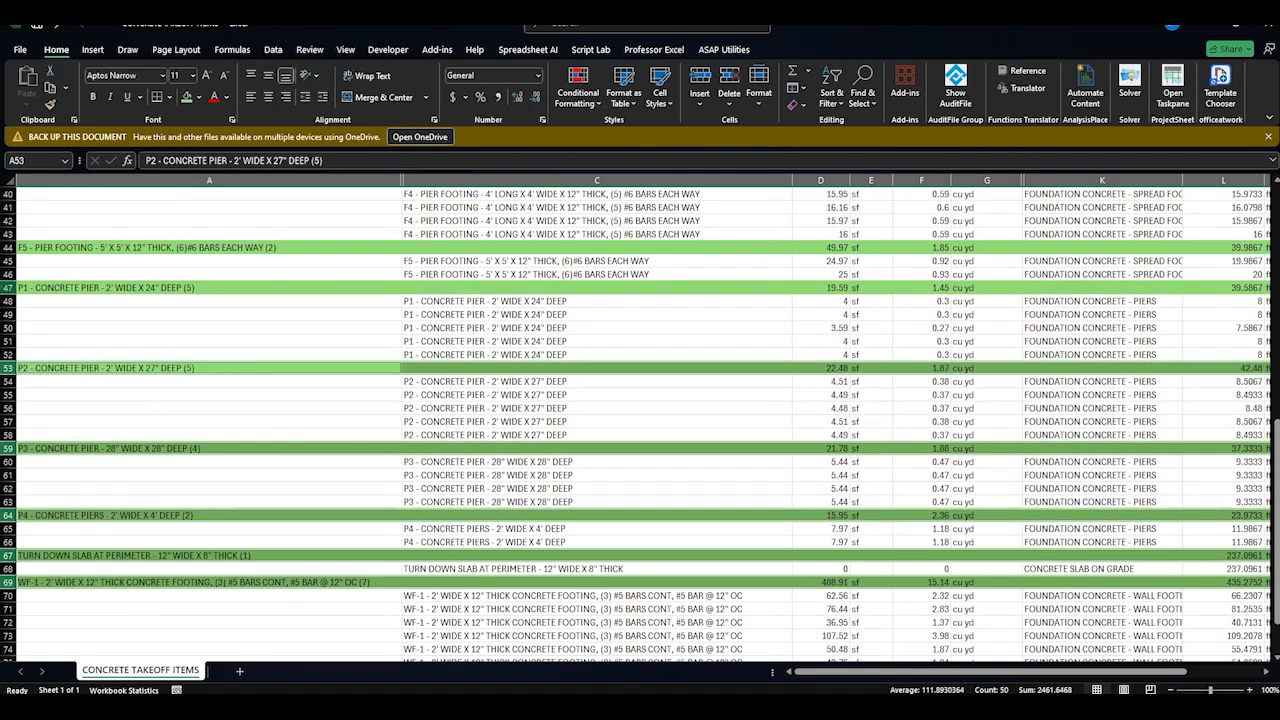
ctrl+click(7, 287)
ctrl+click(7, 247)
scroll(143, 371, up, 6)
ctrl+click(7, 287)
ctrl+click(7, 247)
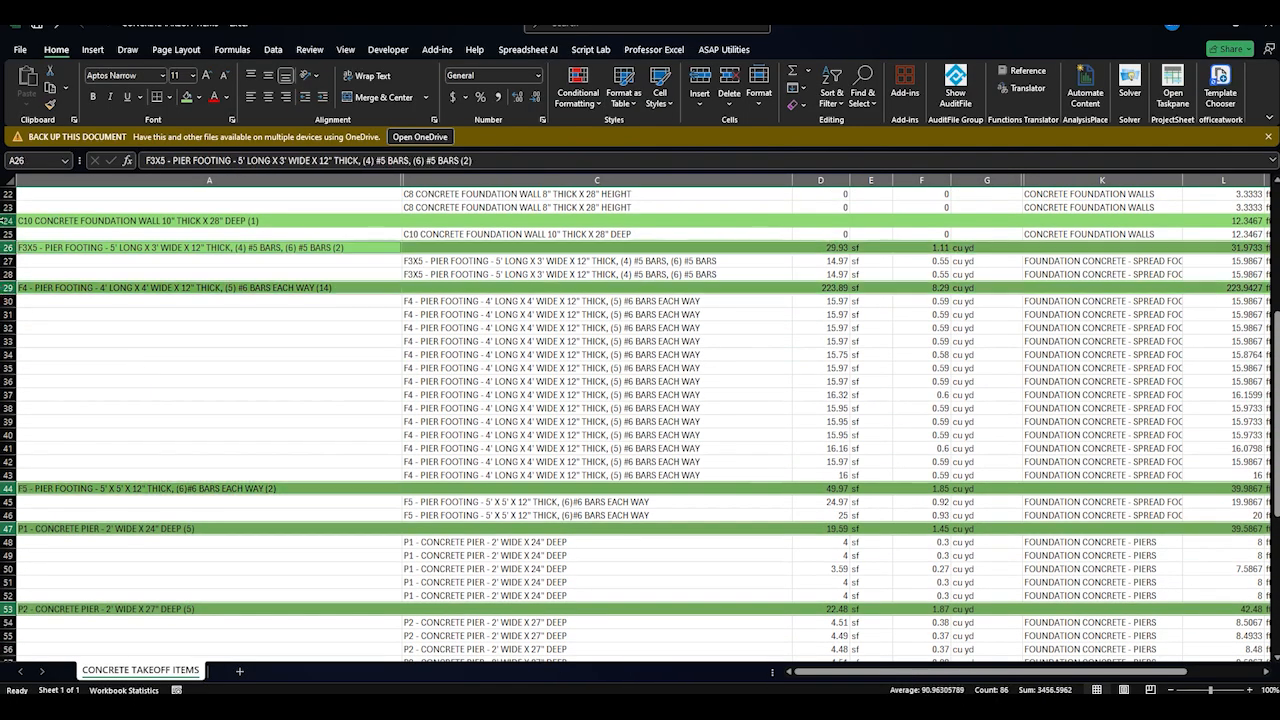
ctrl+click(7, 220)
scroll(7, 220, up, 3)
ctrl+click(7, 301)
scroll(7, 301, up, 3)
ctrl+click(7, 300)
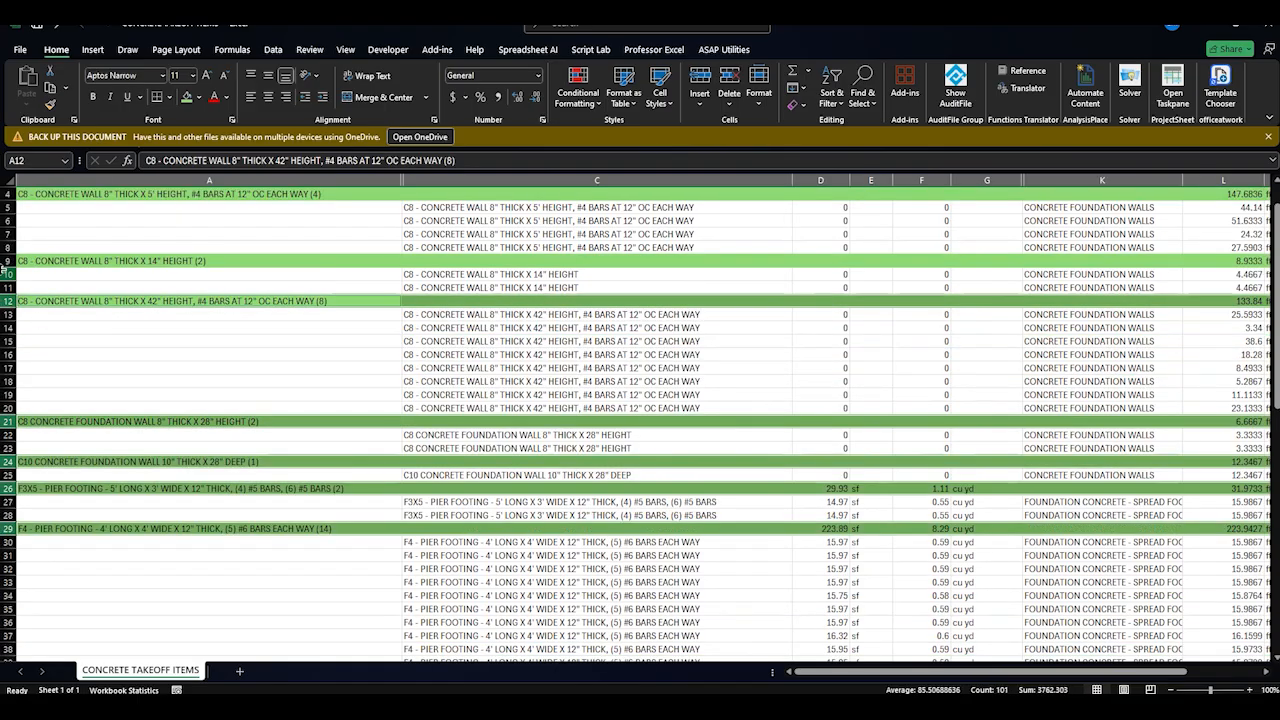
ctrl+click(7, 260)
scroll(7, 260, up, 1)
ctrl+click(7, 234)
ctrl+click(7, 207)
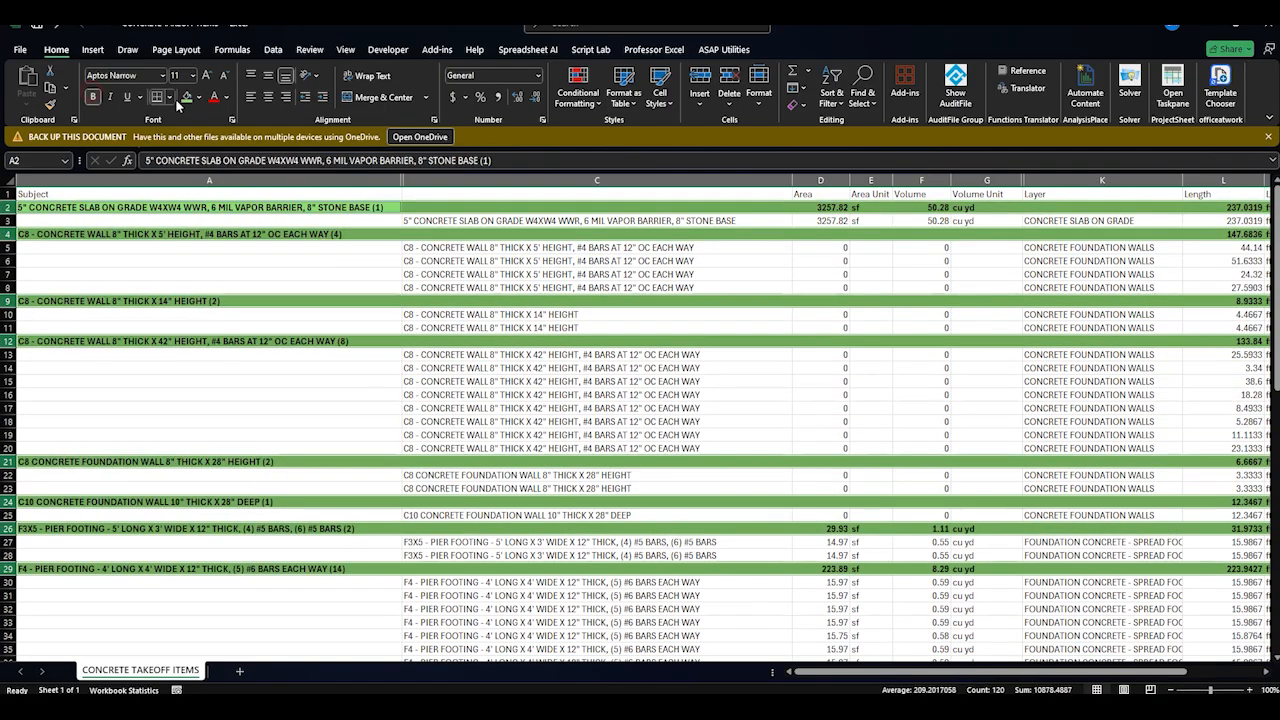
key(ctrl+u)
Fill the header row with orange and make its headings bold and underlined
click(7, 193)
click(197, 97)
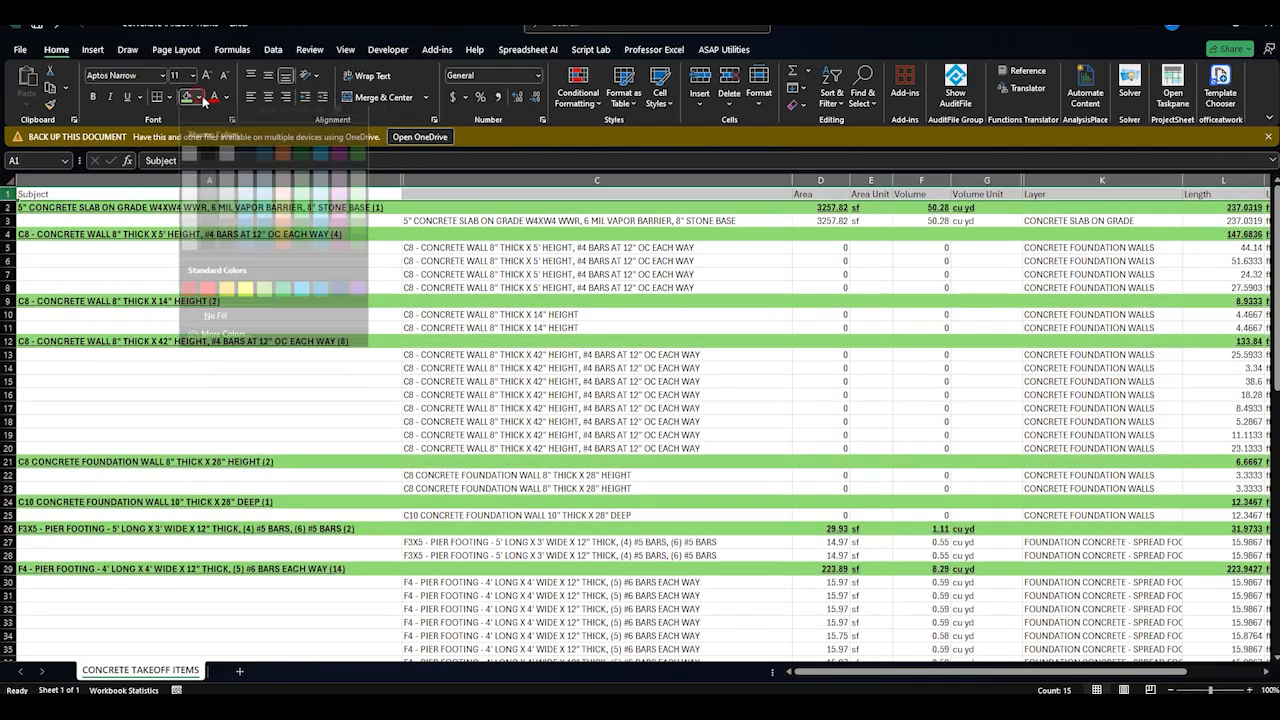
click(222, 296)
click(93, 97)
click(126, 97)
click(269, 98)
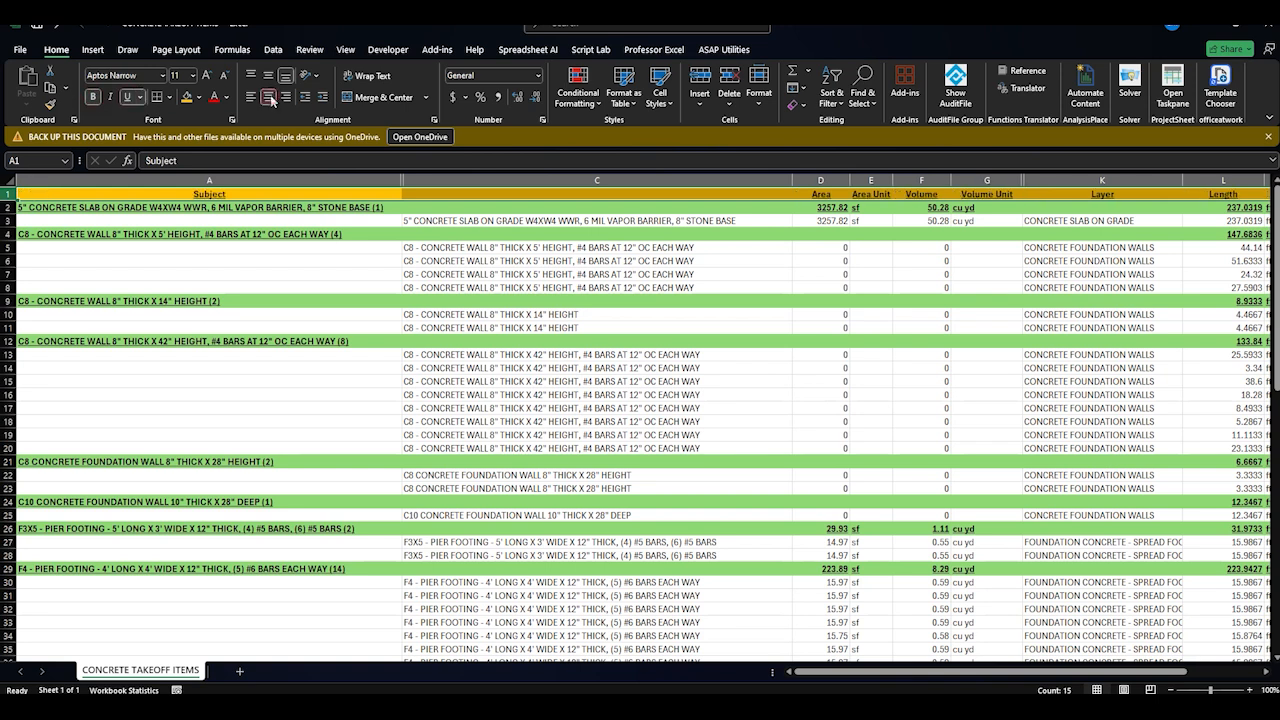
click(269, 95)
click(316, 247)
click(300, 368)
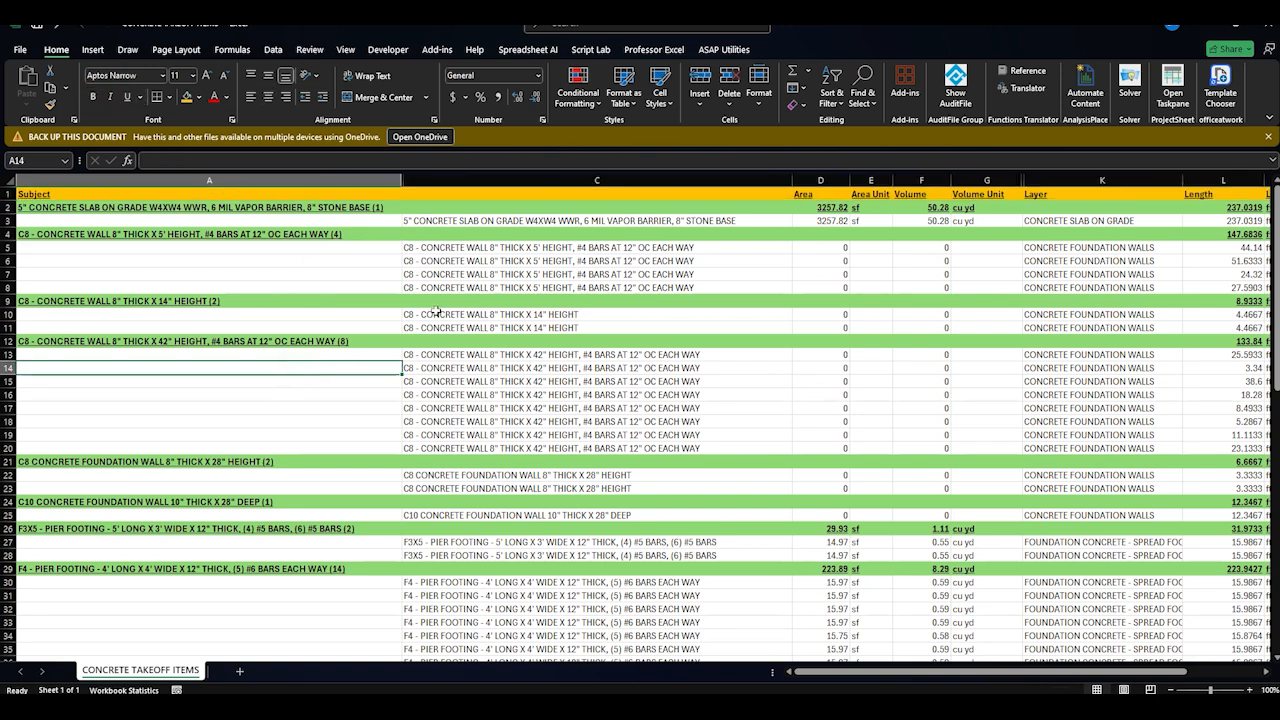
Centre the Subject heading in cell A1
click(304, 195)
click(269, 97)
click(365, 458)
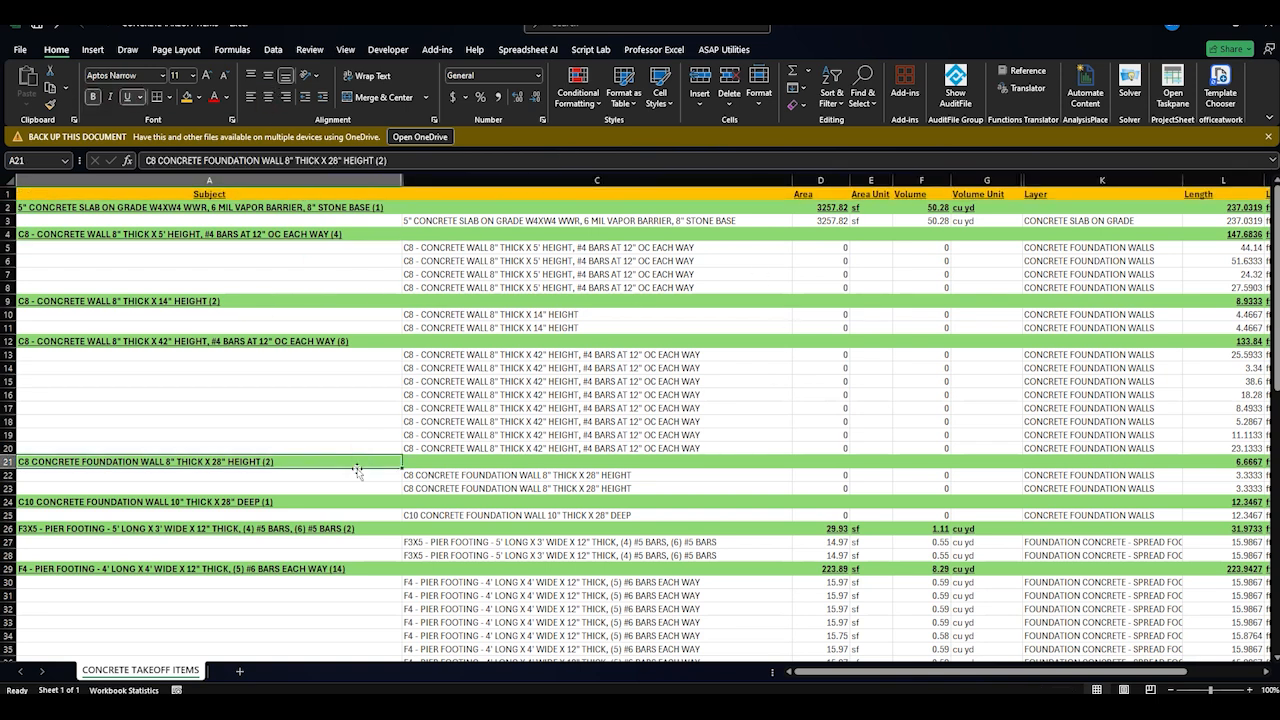
click(325, 379)
Narrow column C, which holds the detail descriptions, to bring the quantity columns closer
drag(933, 673, 961, 673)
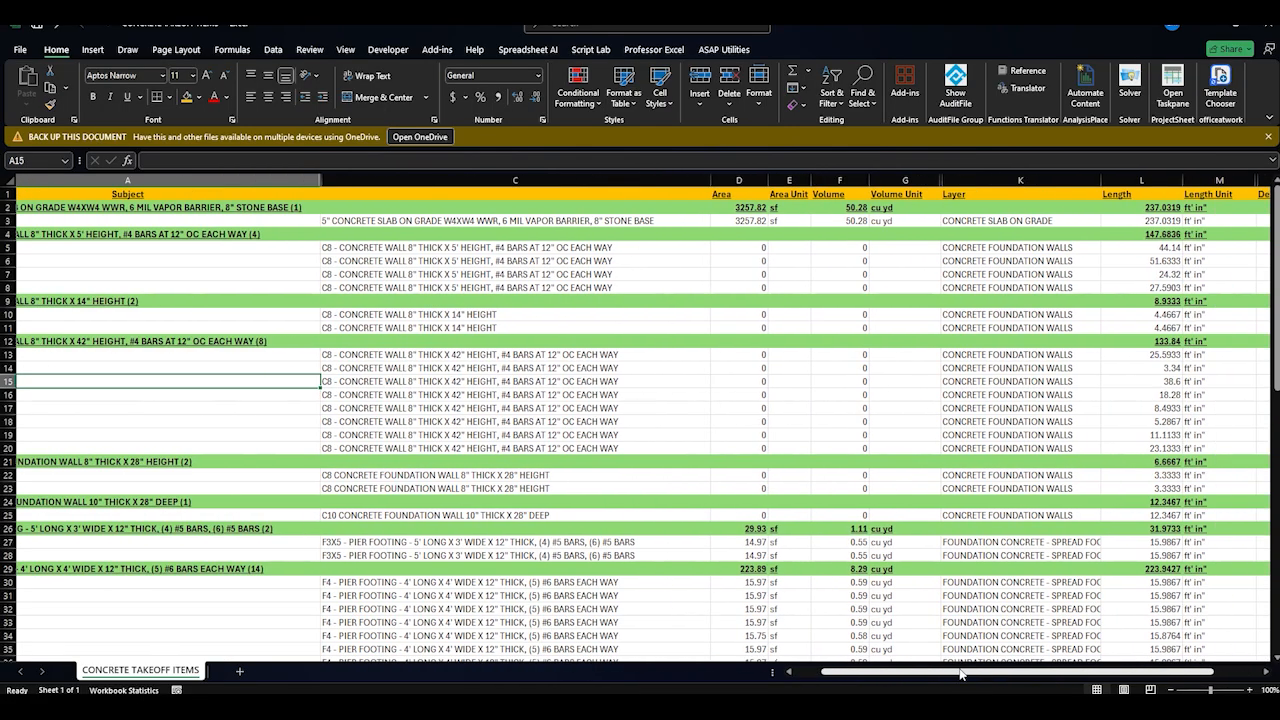
click(190, 220)
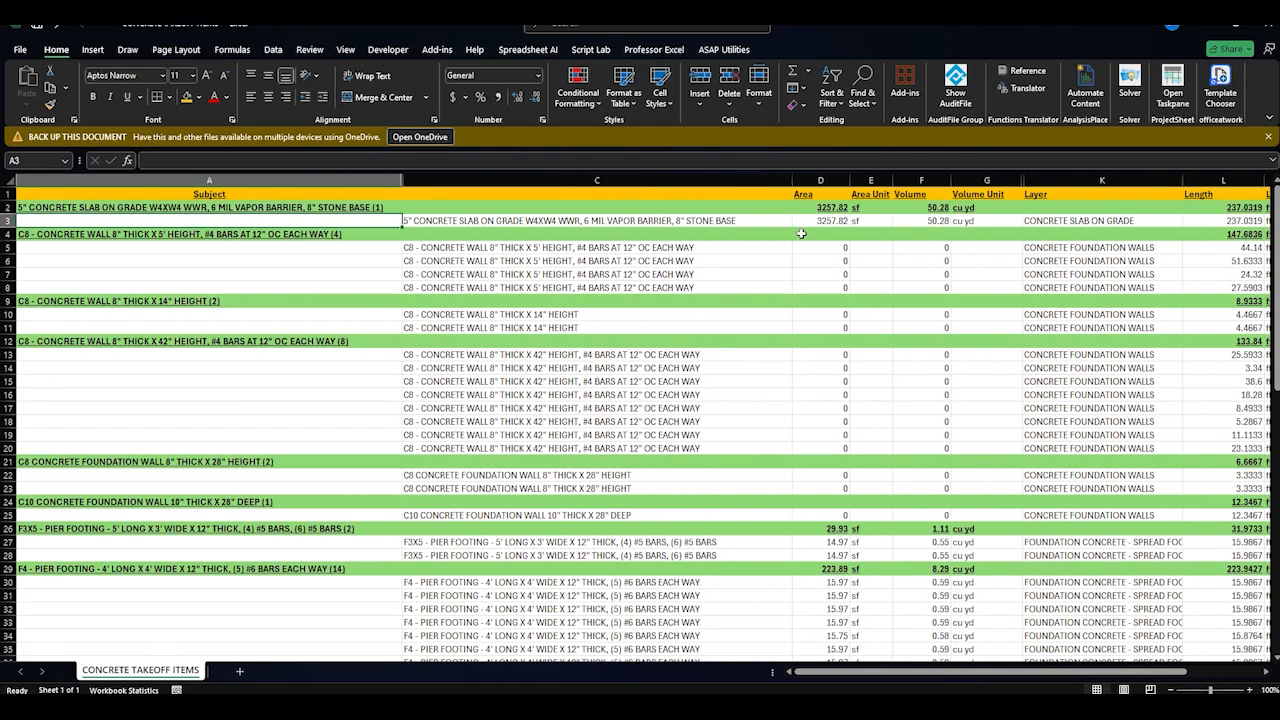
scroll(800, 470, down, 1)
drag(792, 181, 706, 182)
scroll(785, 351, up, 1)
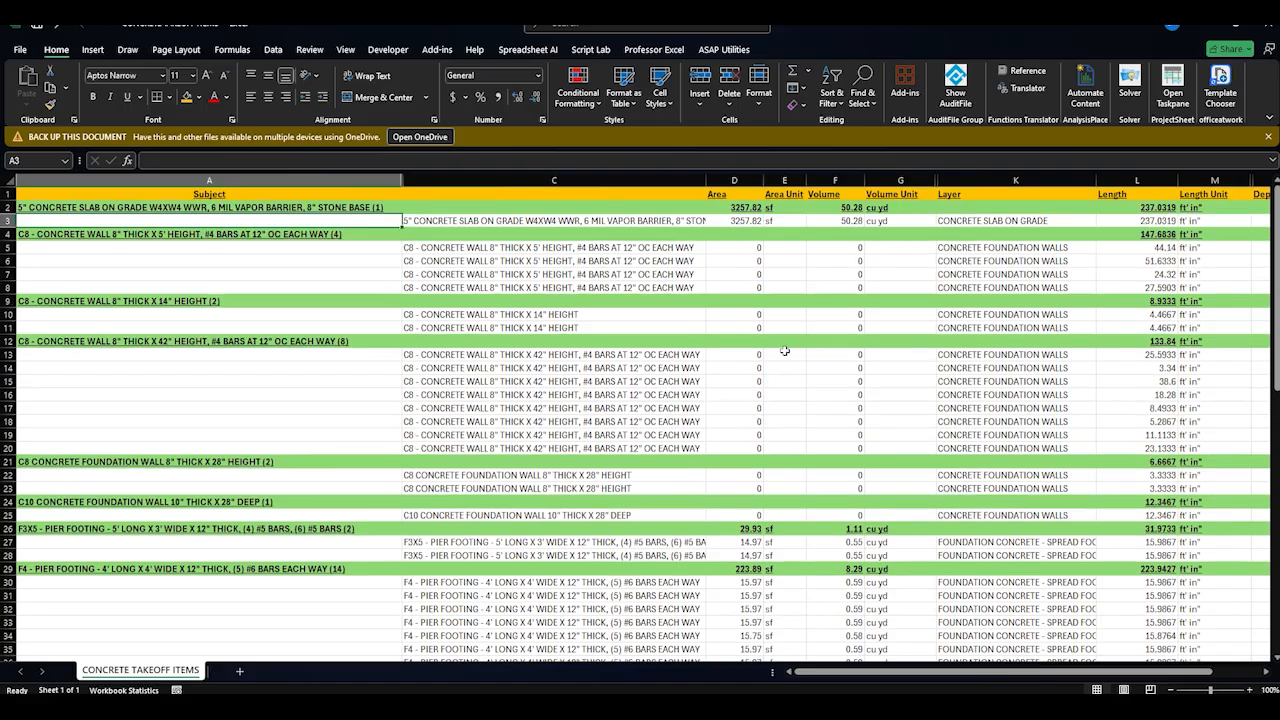
click(735, 261)
click(192, 274)
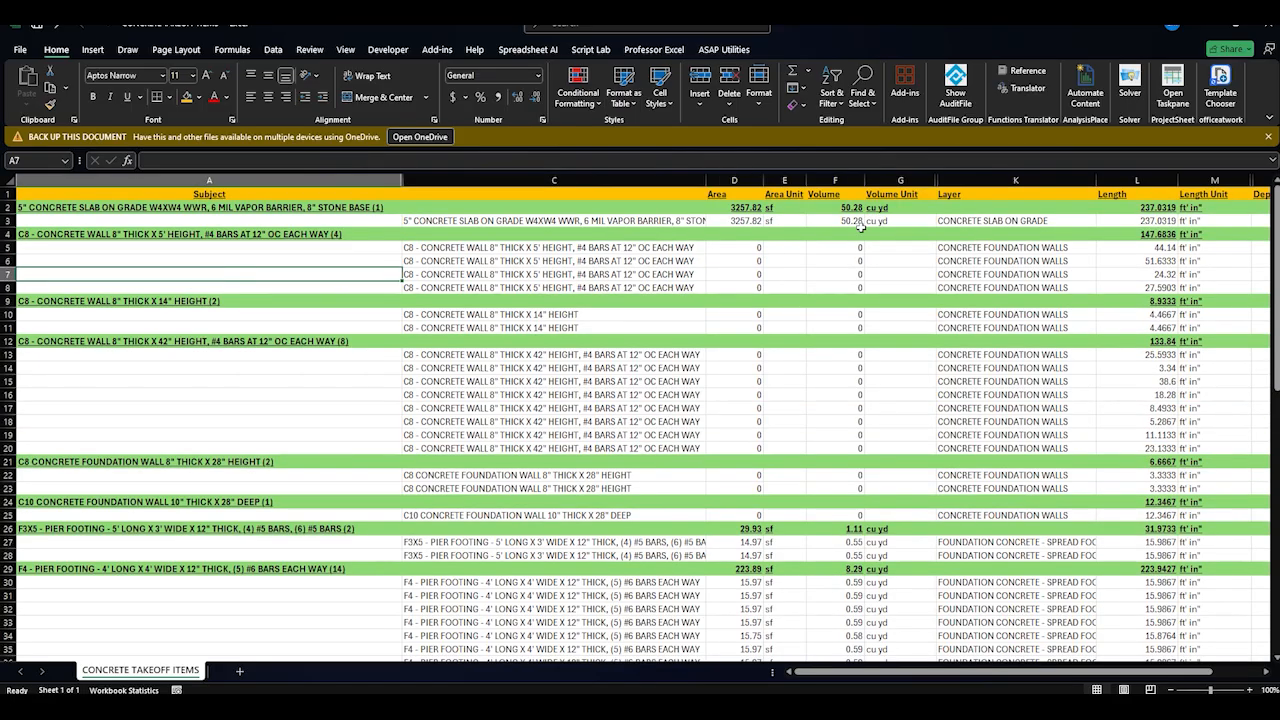
Highlight the slab on grade's subtotal area and its unit (D2:E2) in yellow
click(738, 207)
shift+click(784, 207)
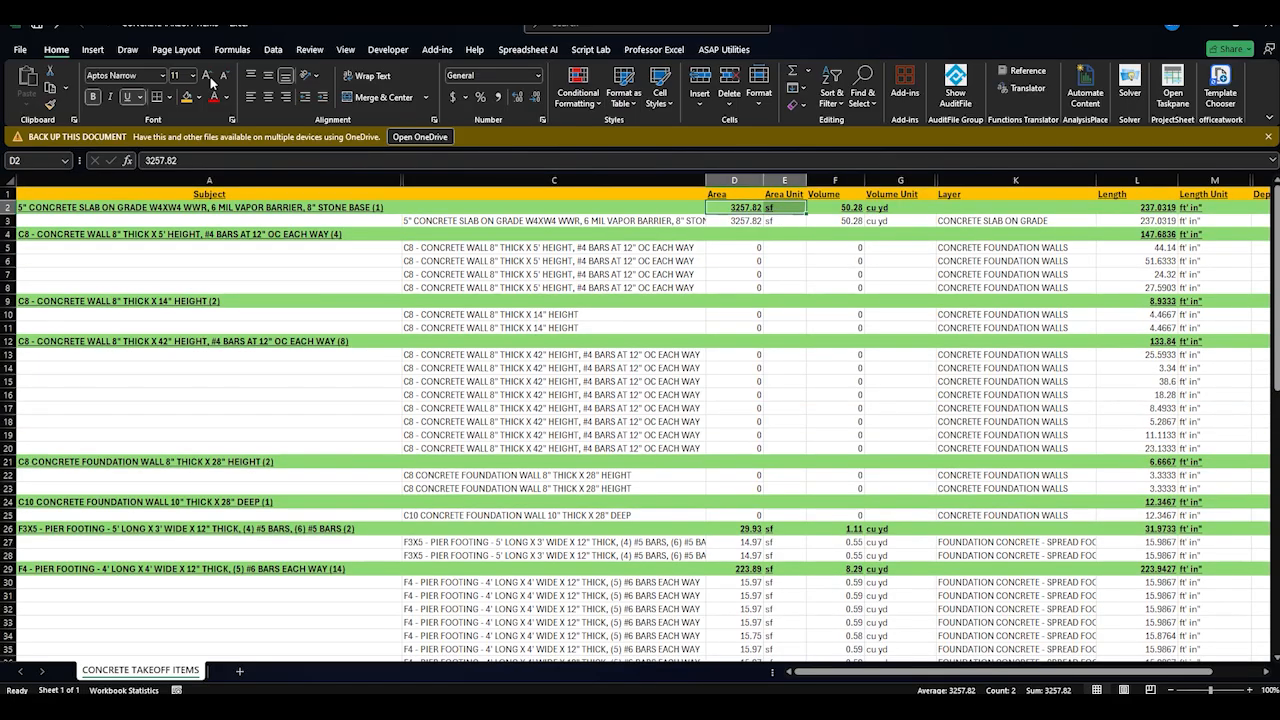
click(199, 97)
click(245, 300)
click(735, 274)
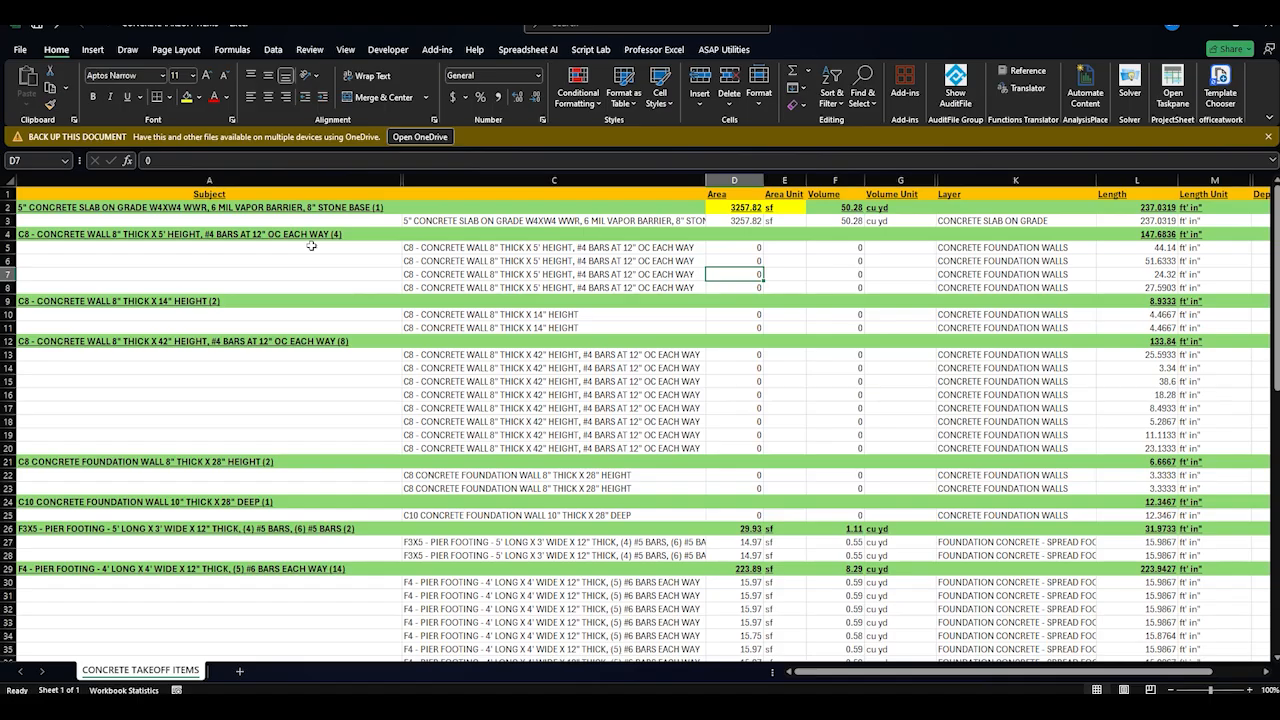
Highlight the subtotal lengths and units of the 5', 14" and 42" high C8 walls (L:M in rows 4, 9 and 12) in yellow
drag(1133, 234, 1210, 234)
click(186, 97)
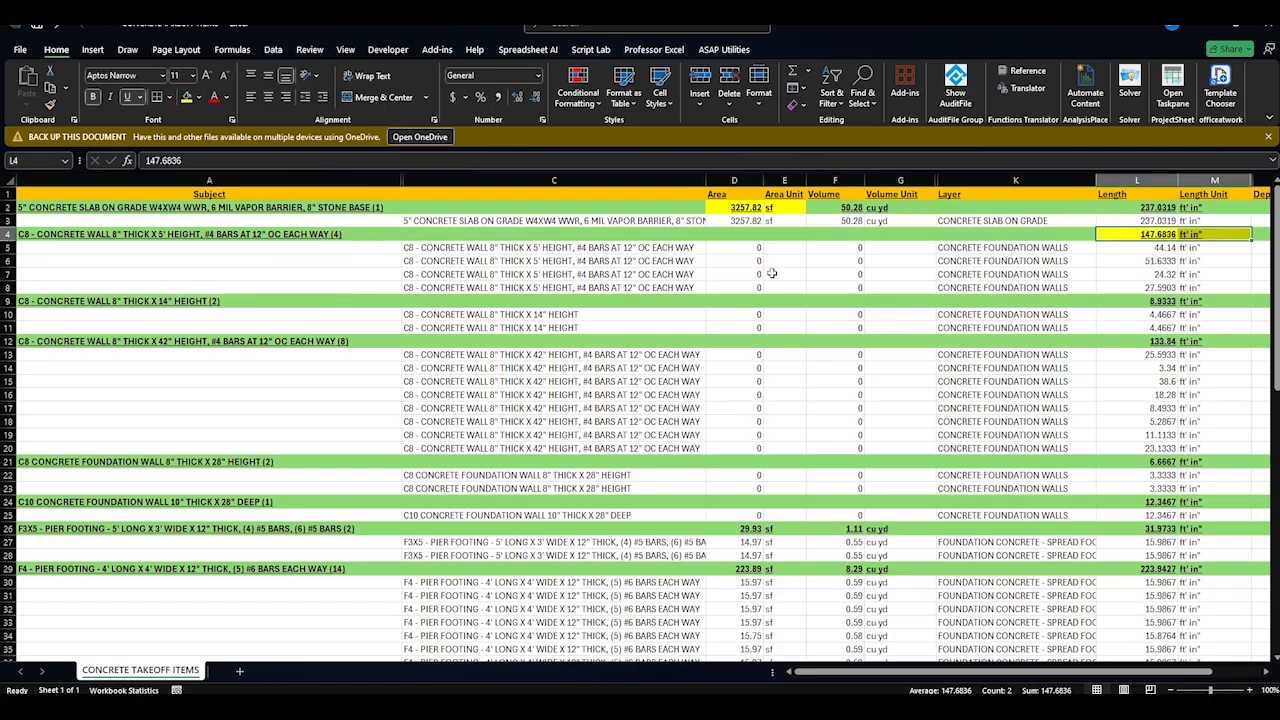
click(772, 273)
drag(1116, 300, 1210, 300)
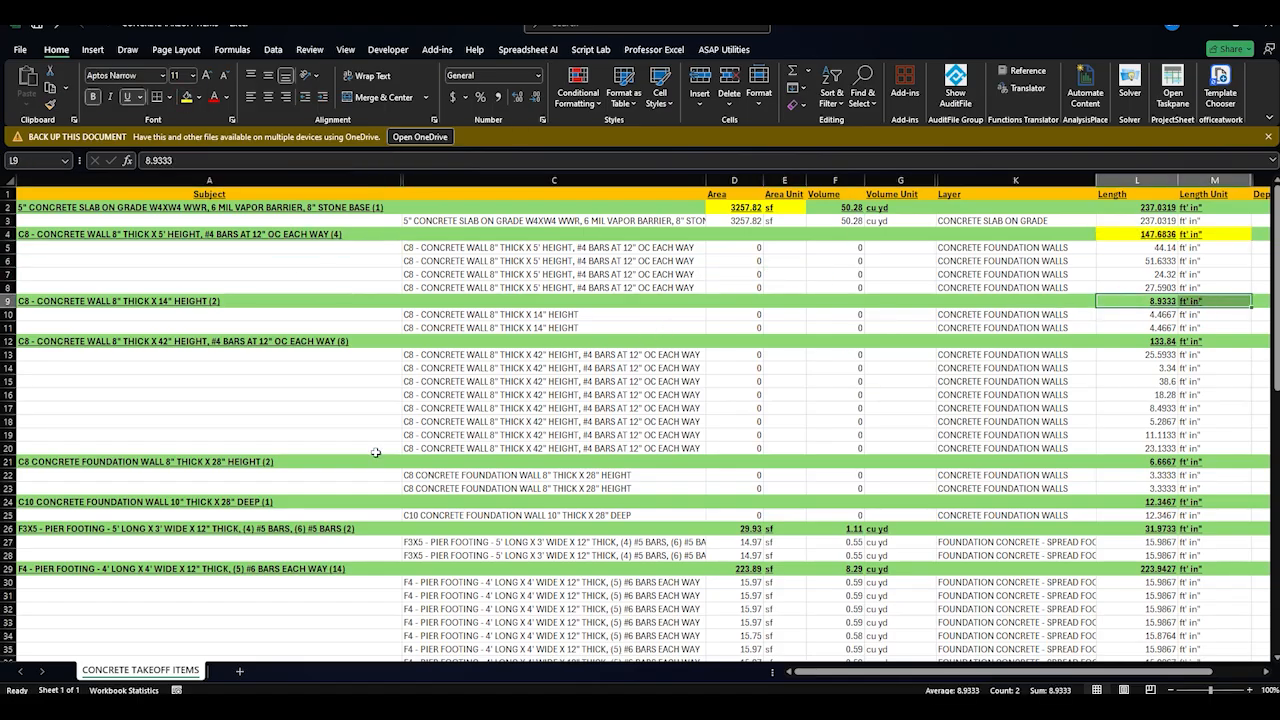
click(185, 97)
drag(1132, 341, 1210, 341)
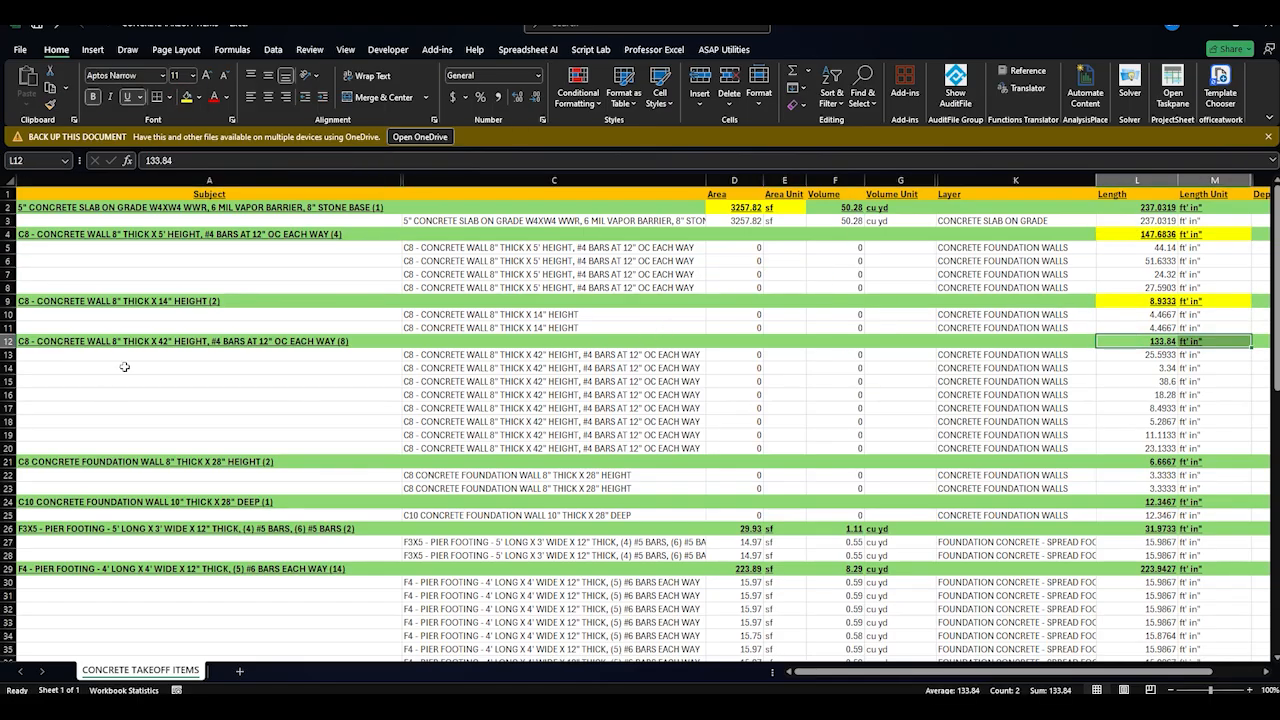
key(F4)
Highlight the subtotal lengths and units of the 28" C8 and C10 foundation walls (L:M in rows 21 and 24) in yellow
drag(1128, 461, 1210, 461)
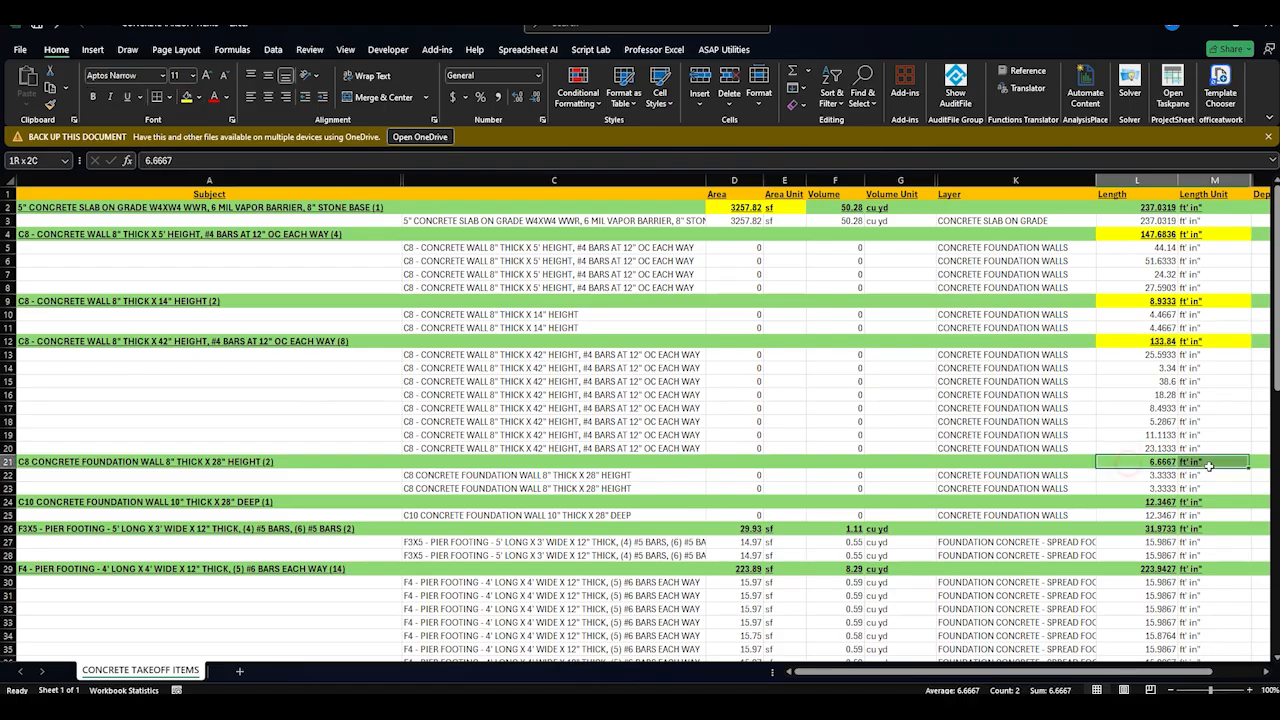
click(185, 97)
drag(1130, 501, 1200, 504)
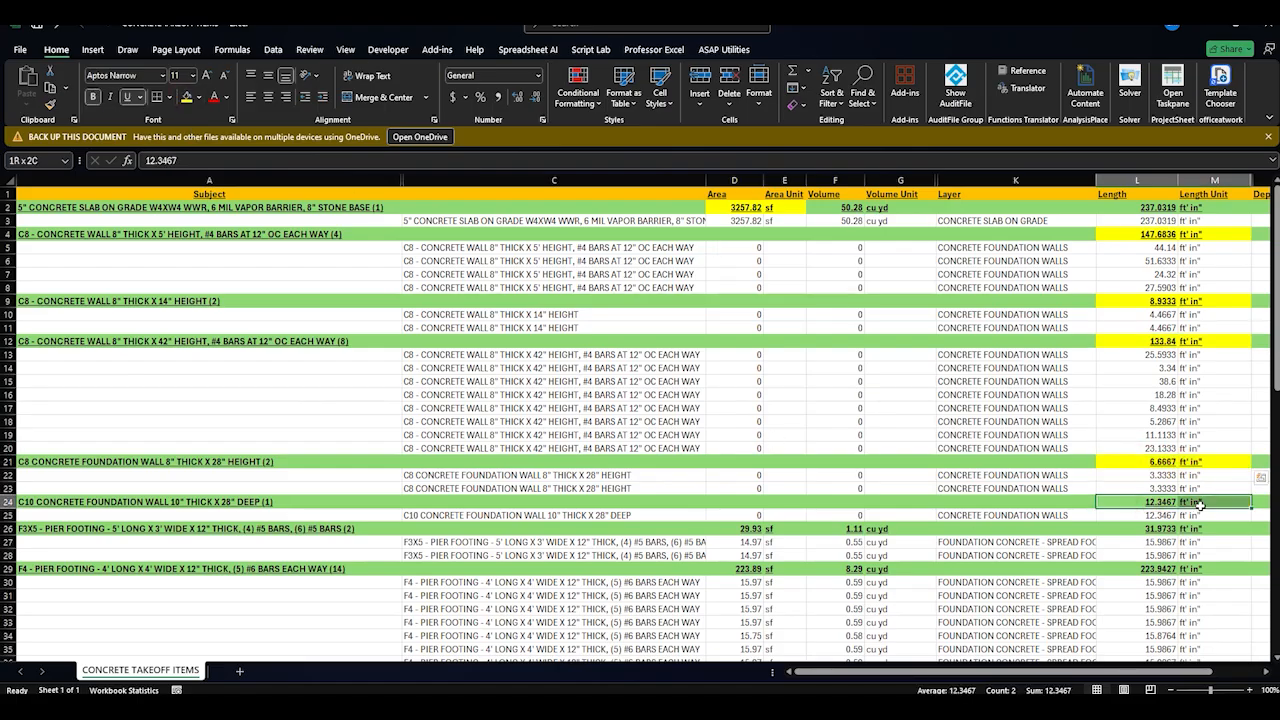
click(183, 97)
Highlight the F3X5 pier footing's subtotal volume and its unit (F26:G26) in yellow
scroll(300, 443, down, 1)
click(735, 488)
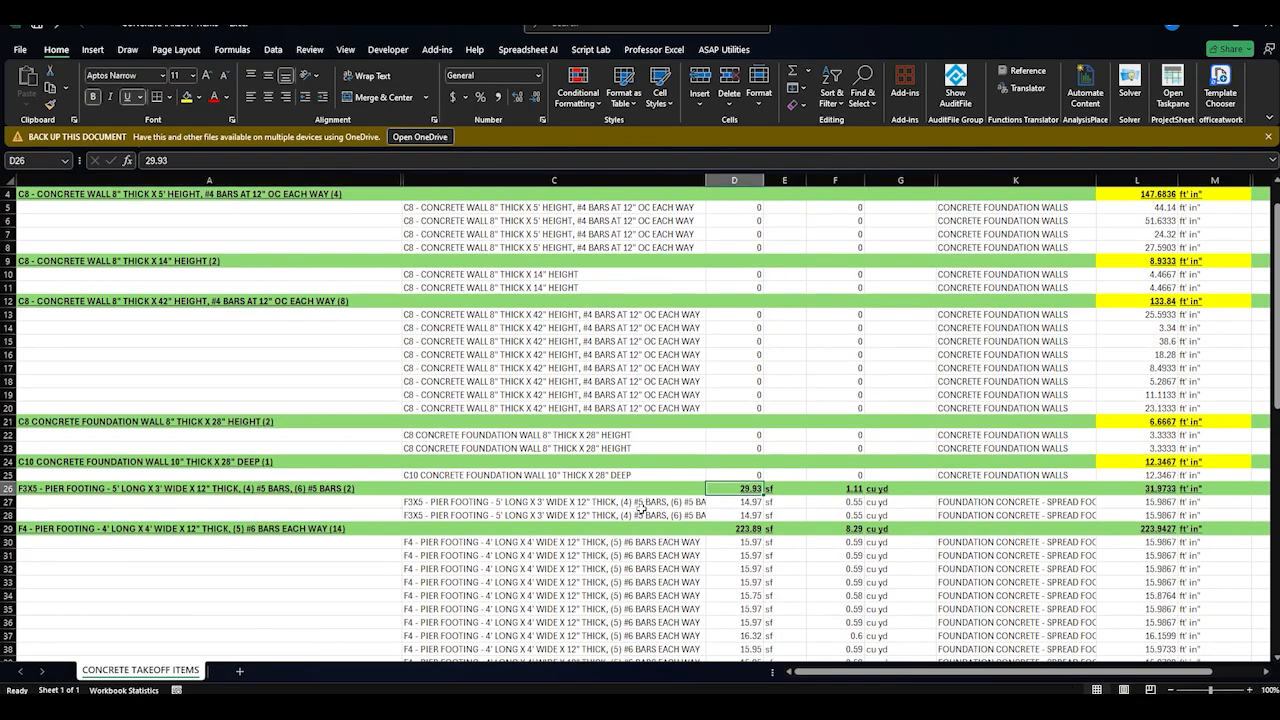
click(853, 488)
drag(845, 489, 900, 489)
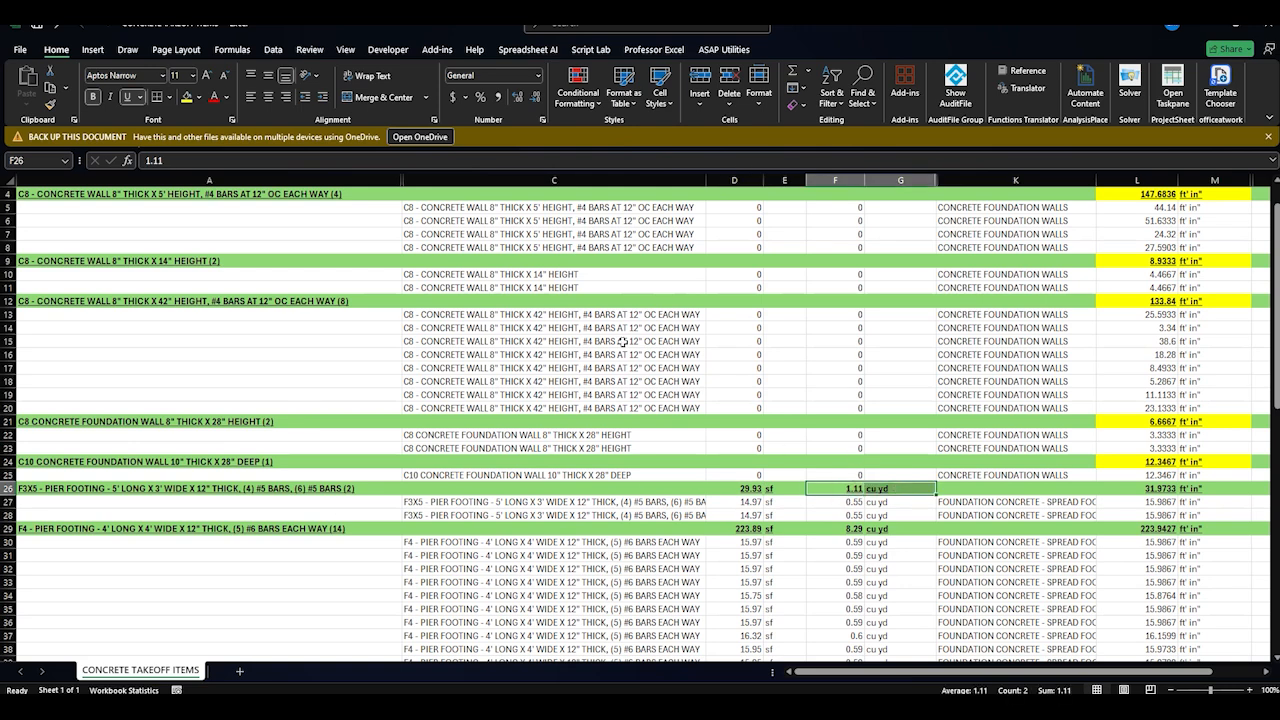
click(184, 99)
click(420, 503)
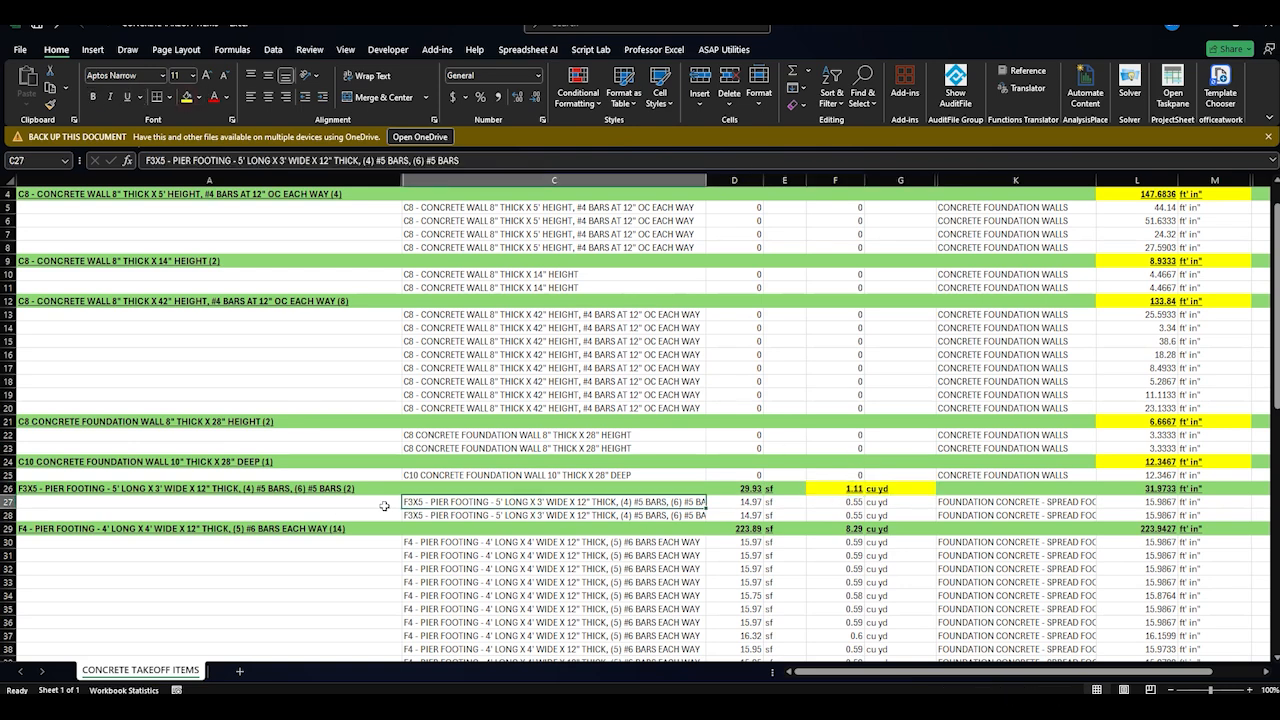
Highlight the F4 pier footing's subtotal volume and its unit (F29:G29) in yellow
scroll(384, 506, down, 2)
click(345, 448)
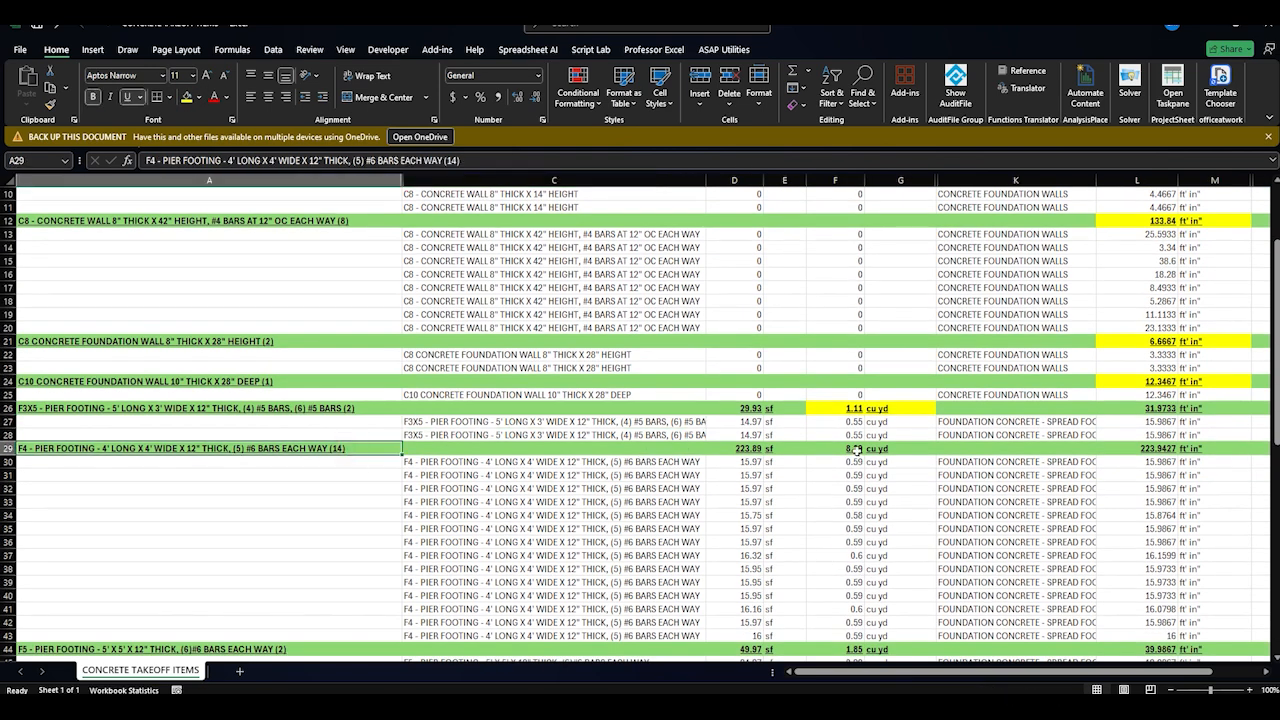
drag(857, 449, 902, 450)
click(186, 99)
click(460, 500)
scroll(460, 482, down, 1)
click(823, 411)
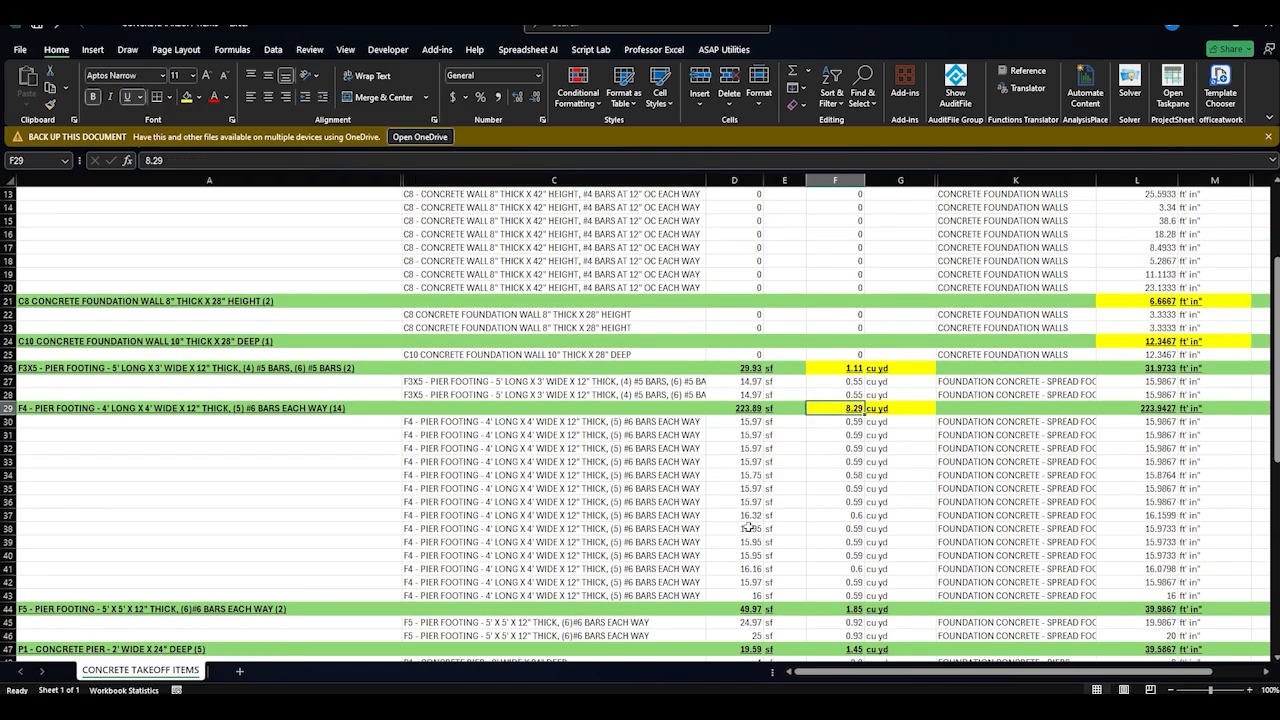
Highlight the F5 pier footing's subtotal volume and its unit (F44:G44) in yellow
scroll(748, 527, down, 1)
click(360, 569)
drag(844, 572, 900, 569)
click(186, 97)
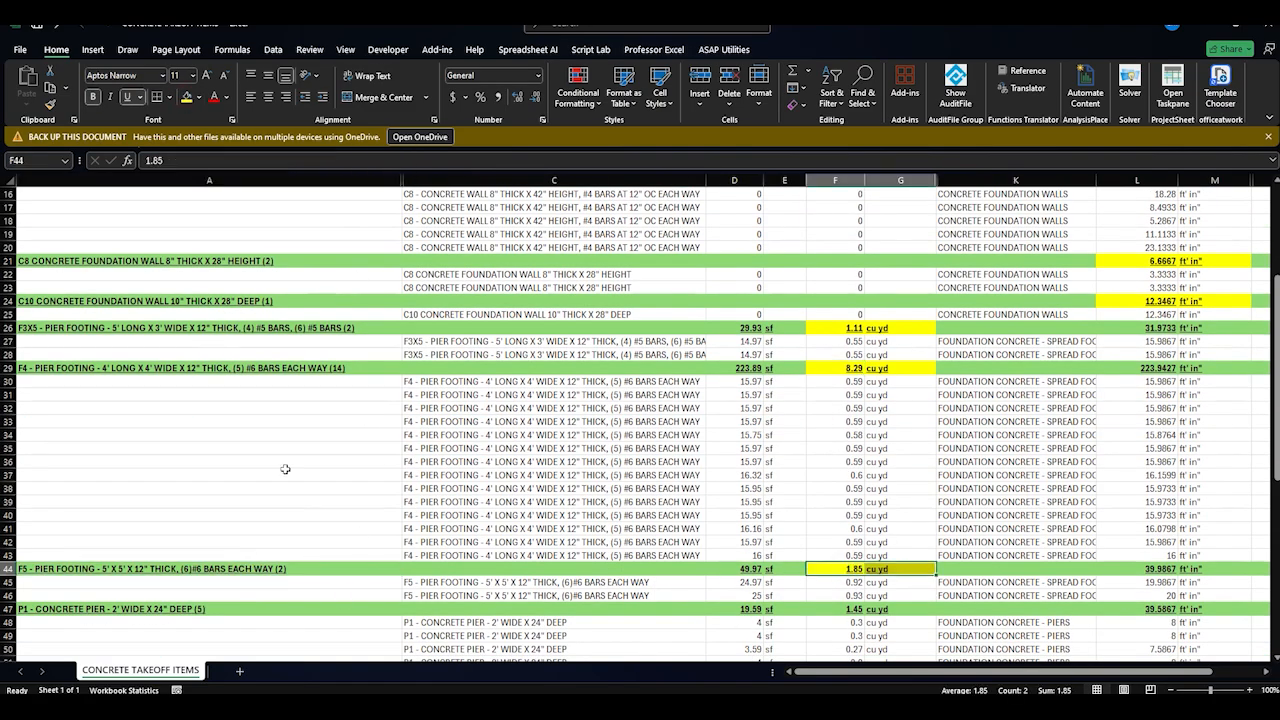
Highlight the subtotal volumes and units of the P1 and P2 concrete piers (F:G in rows 47 and 53) in yellow
scroll(290, 470, down, 3)
click(182, 489)
drag(840, 488, 900, 488)
click(186, 97)
scroll(300, 470, down, 2)
click(196, 488)
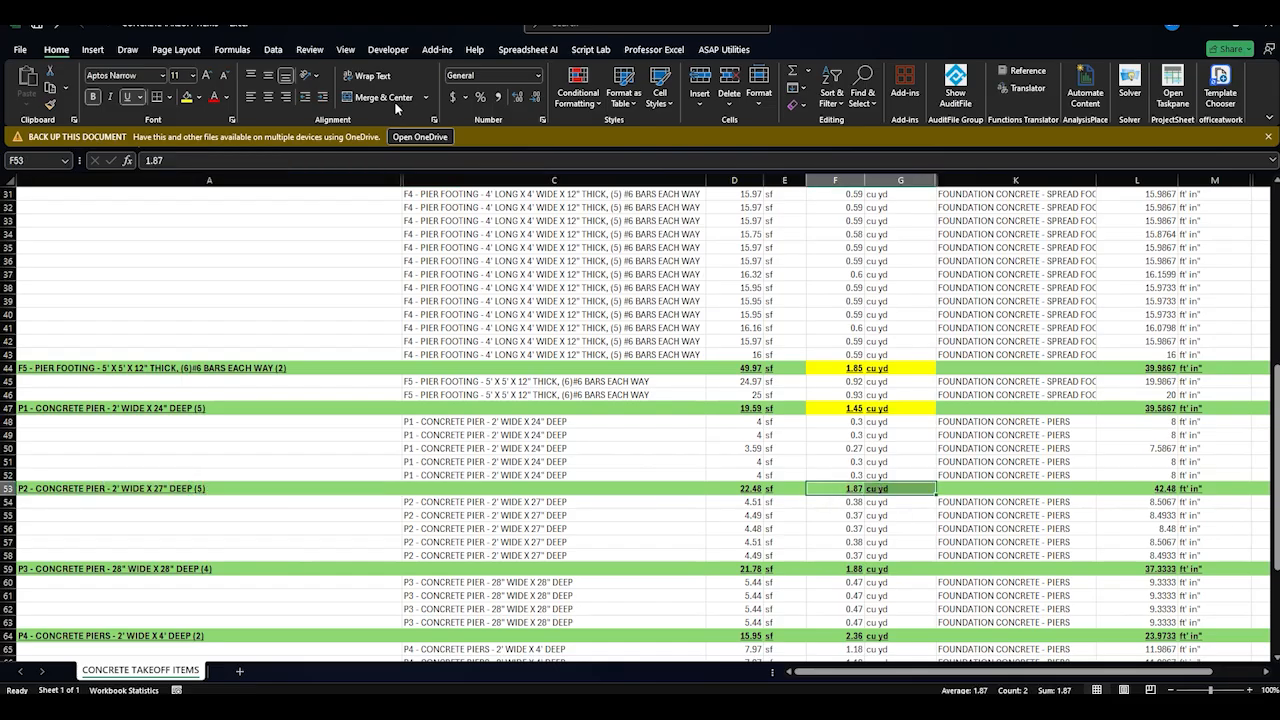
click(186, 97)
Highlight the subtotal volumes and units of the P3 and P4 concrete piers (F:G in rows 59 and 64) in yellow
scroll(600, 320, down, 1)
click(257, 528)
drag(840, 528, 900, 515)
click(186, 97)
scroll(600, 400, down, 2)
click(835, 515)
click(186, 97)
Highlight the perimeter turn down slab's subtotal length and its unit (L67:M67) in yellow
scroll(283, 463, down, 1)
drag(1158, 515, 1185, 515)
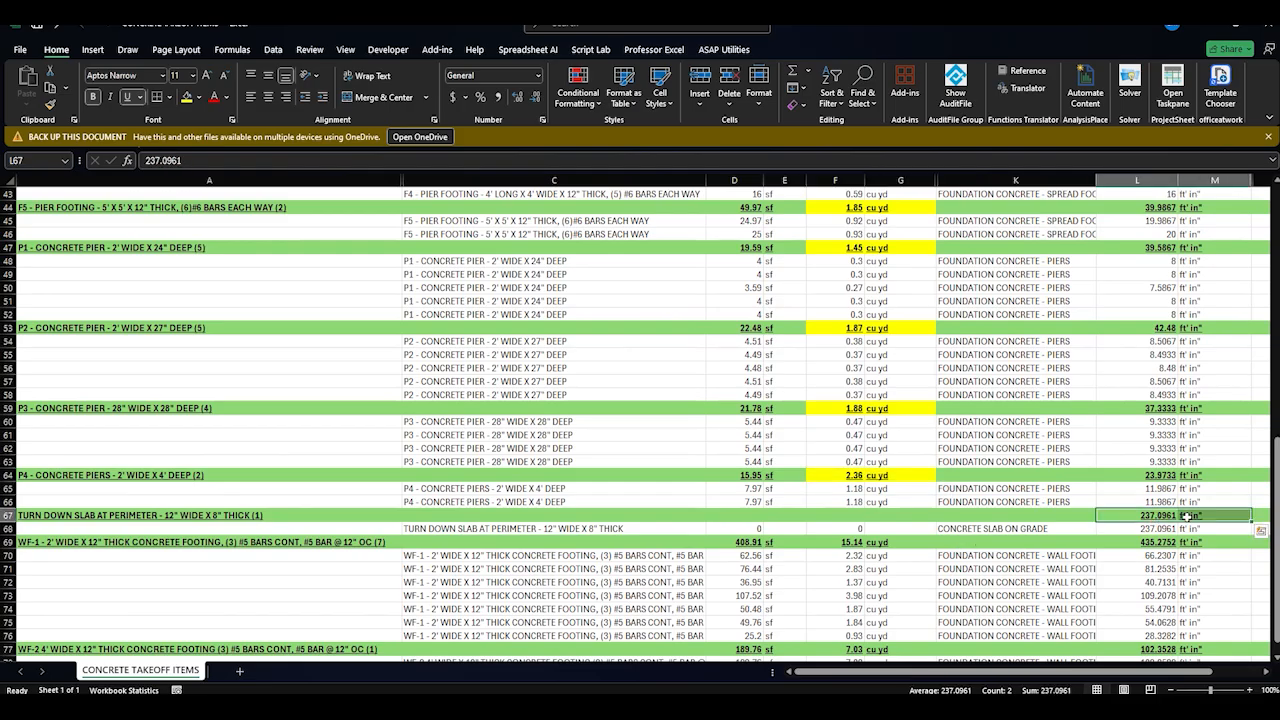
click(186, 97)
click(260, 530)
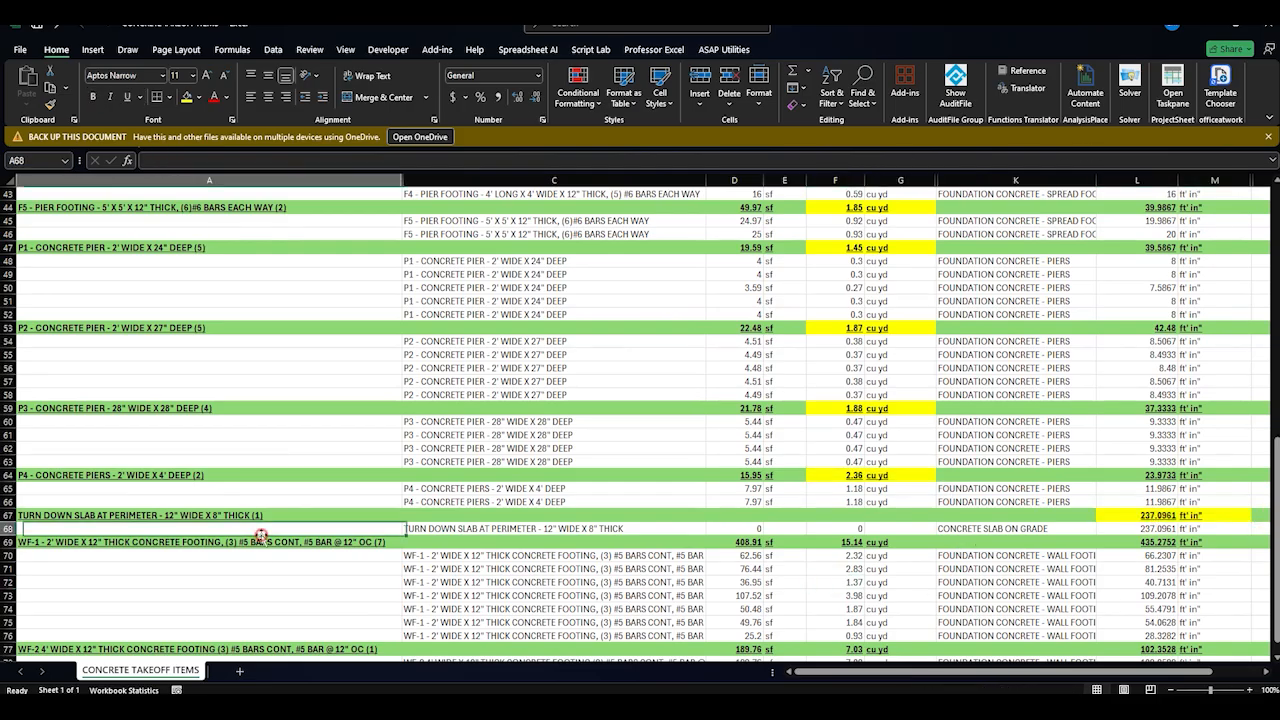
Highlight the subtotal volumes and units of the WF-1 and WF-2 wall footings (F:G in rows 69 and 77) in yellow
scroll(290, 470, down, 2)
click(296, 463)
drag(862, 461, 900, 461)
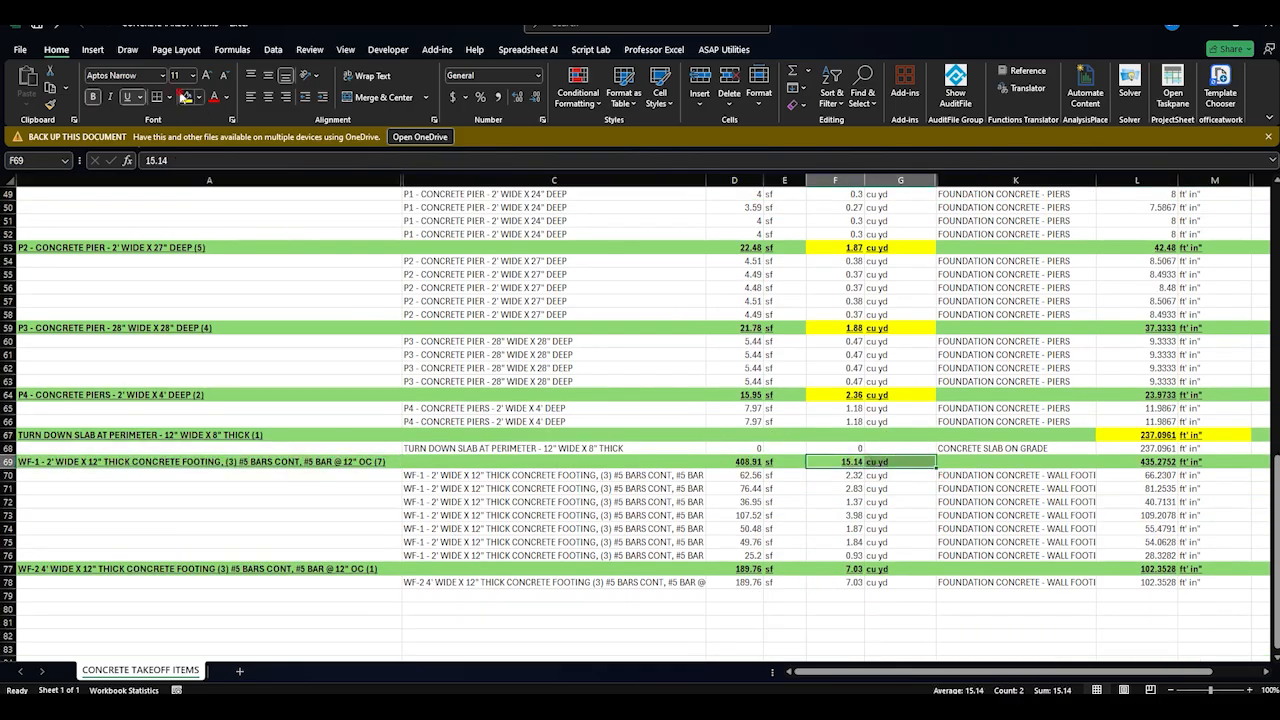
click(186, 97)
click(200, 568)
drag(837, 568, 900, 568)
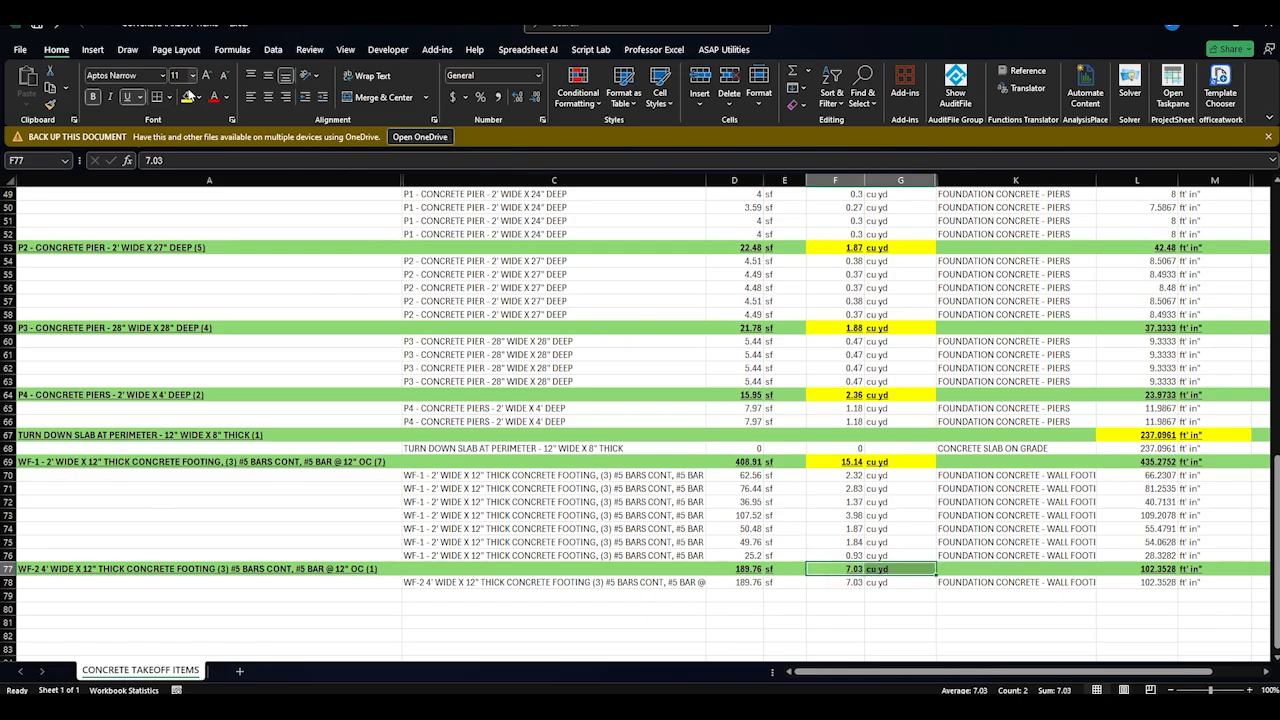
click(186, 97)
Narrow the item description column C and widen the Depth Unit column P to fit its header
scroll(1057, 528, up, 16)
click(835, 381)
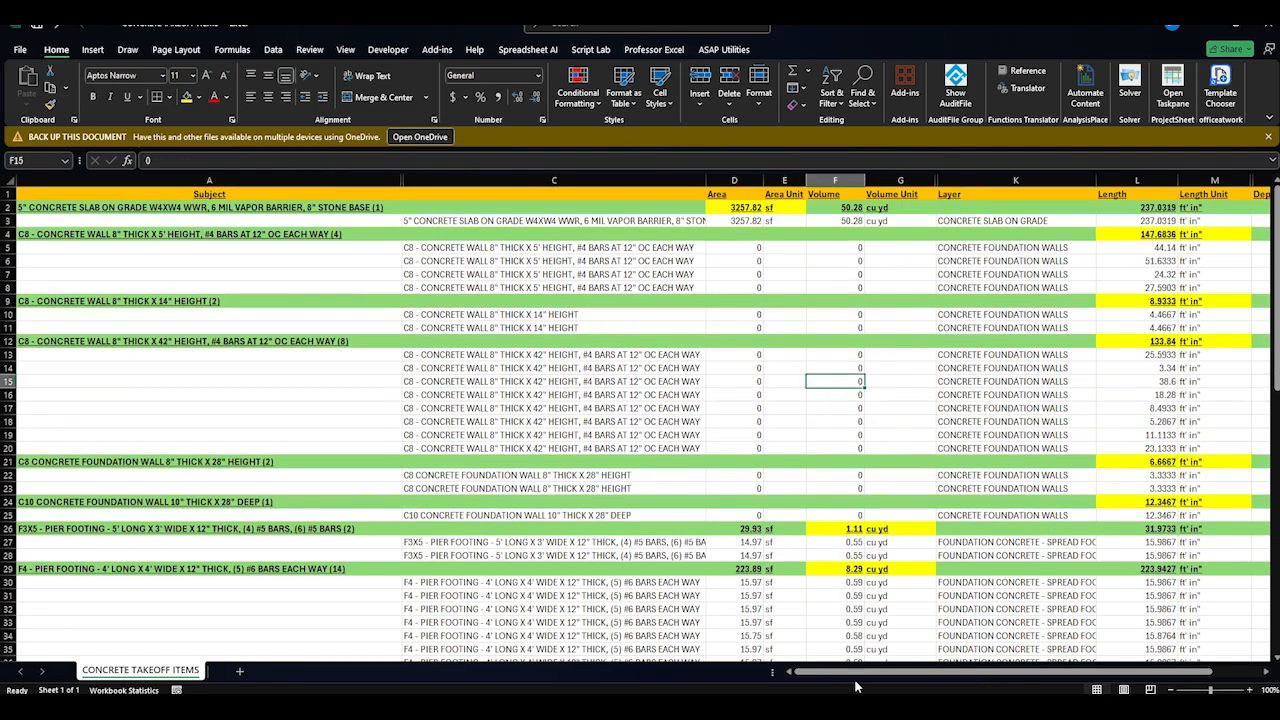
drag(857, 686, 909, 686)
click(1025, 232)
click(270, 220)
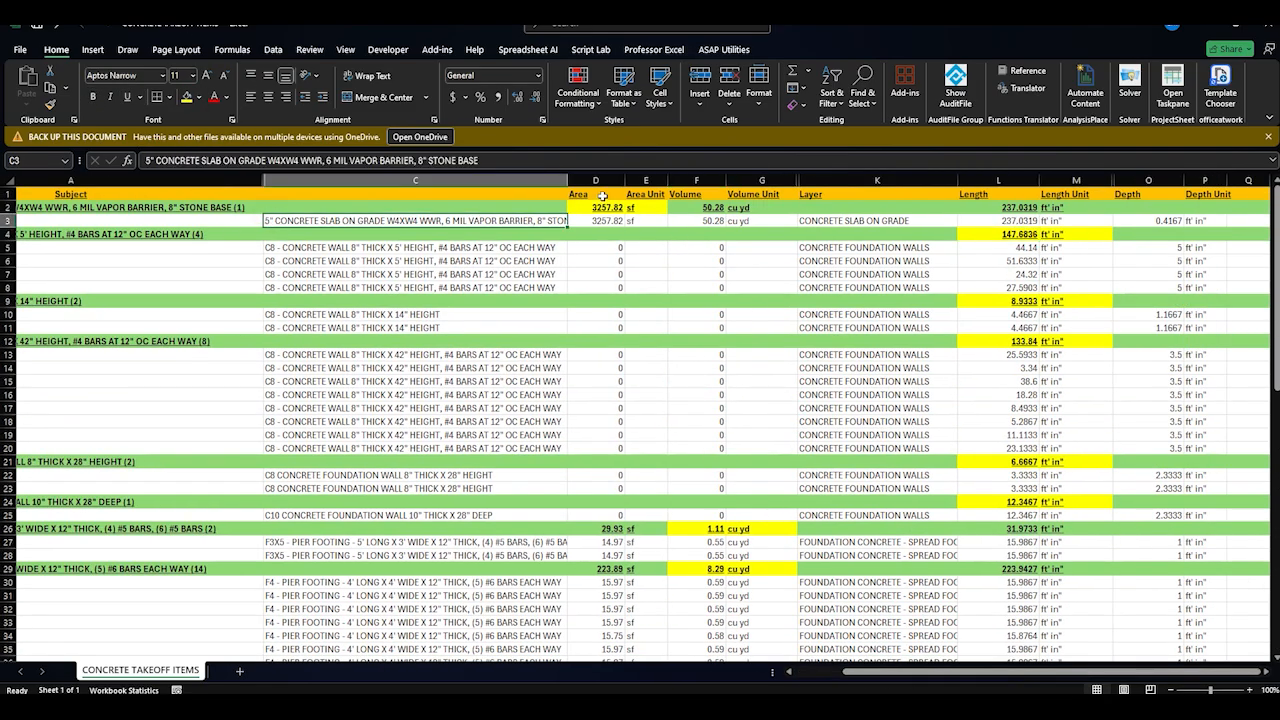
click(88, 210)
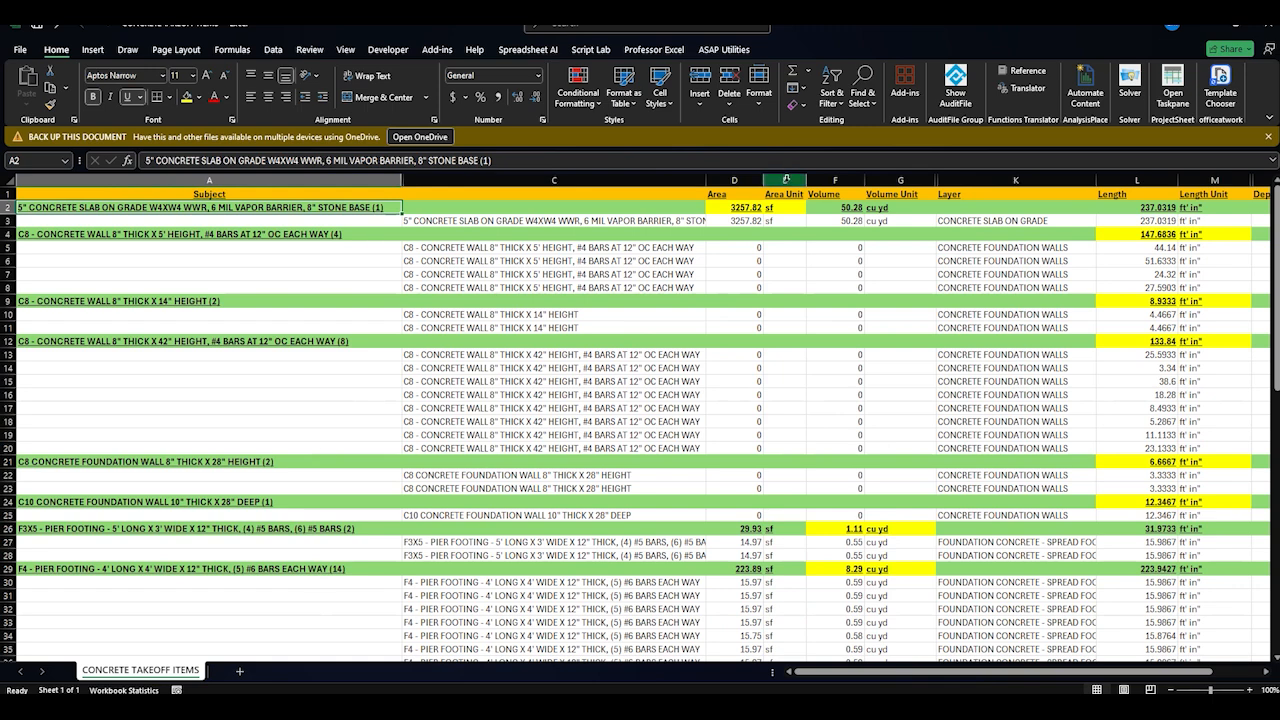
drag(707, 180, 444, 180)
click(1126, 180)
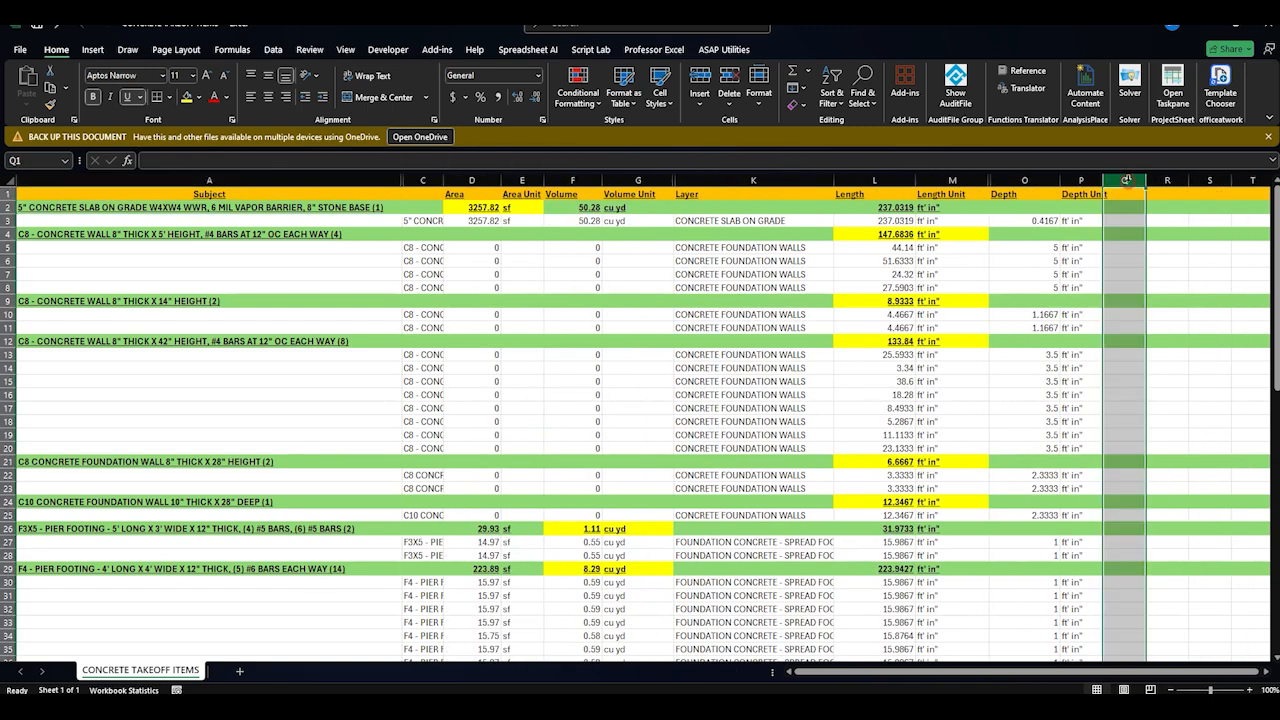
drag(1102, 180, 1132, 180)
Fill column R with black and narrow it into a thin divider beyond the takeoff data
click(1197, 180)
click(199, 97)
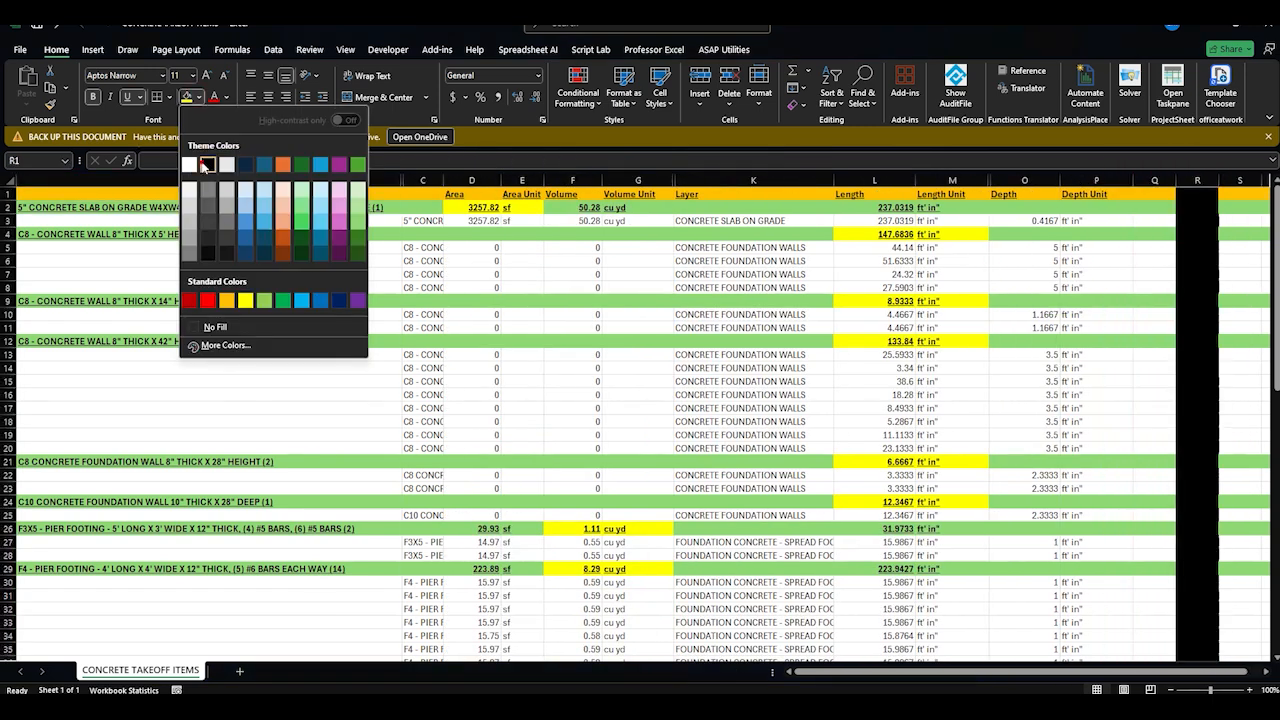
click(205, 166)
drag(1218, 180, 1190, 180)
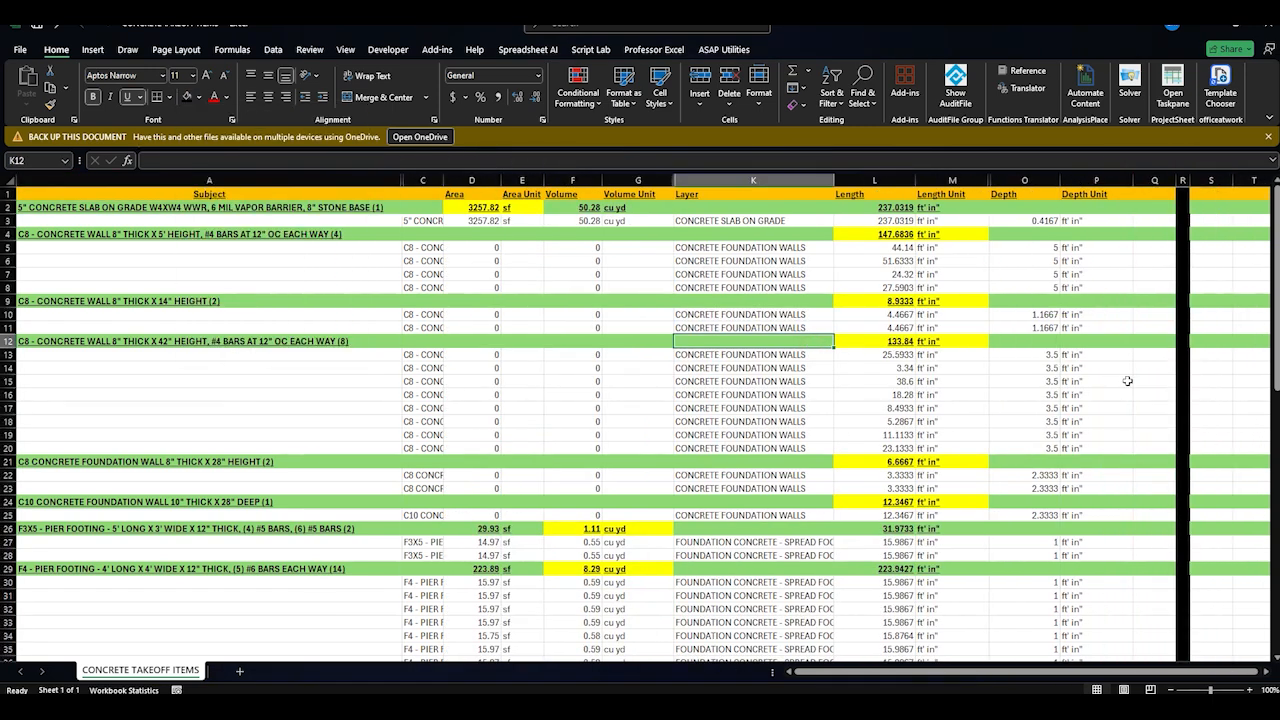
Add a new sheet and copy the slab on grade title from A2 into its cell A1, keeping source column widths
click(239, 673)
click(140, 670)
click(158, 208)
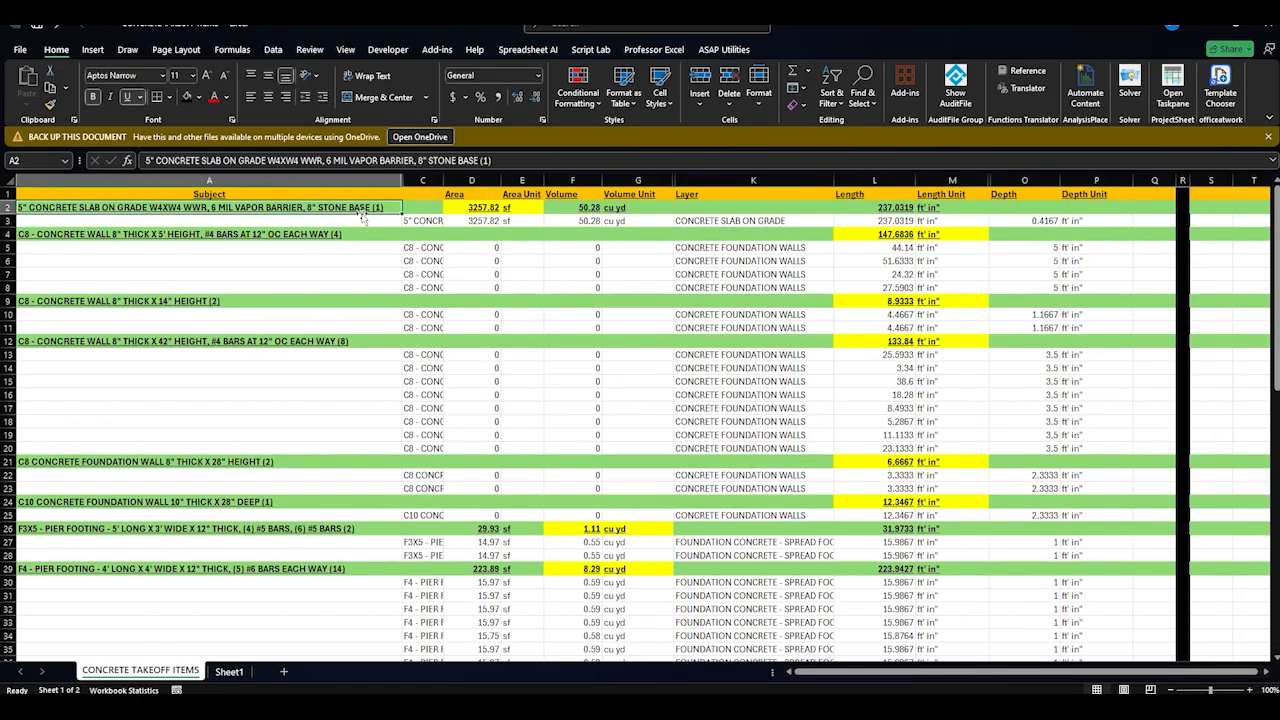
key(ctrl+c)
click(229, 671)
key(ctrl+v)
click(80, 210)
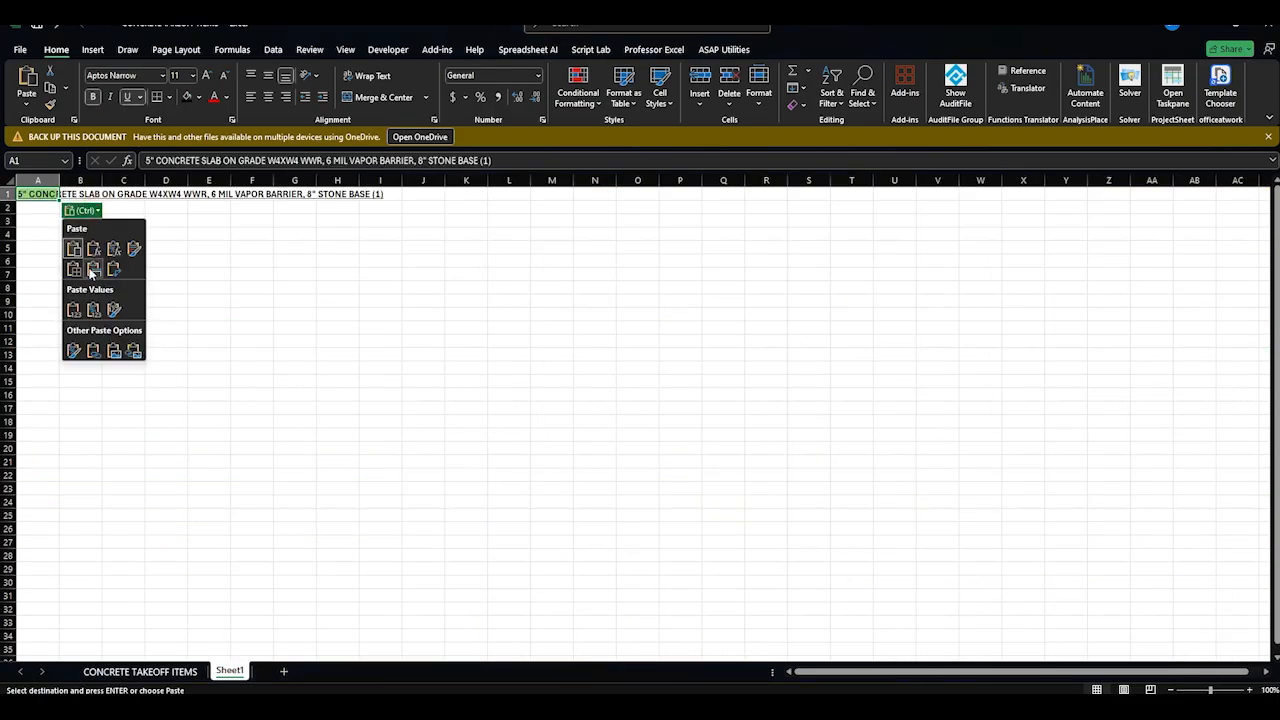
click(93, 271)
Move the slab title on Sheet1 down to A2 and insert a blank column before it
click(390, 298)
click(352, 195)
drag(343, 201, 346, 212)
click(362, 274)
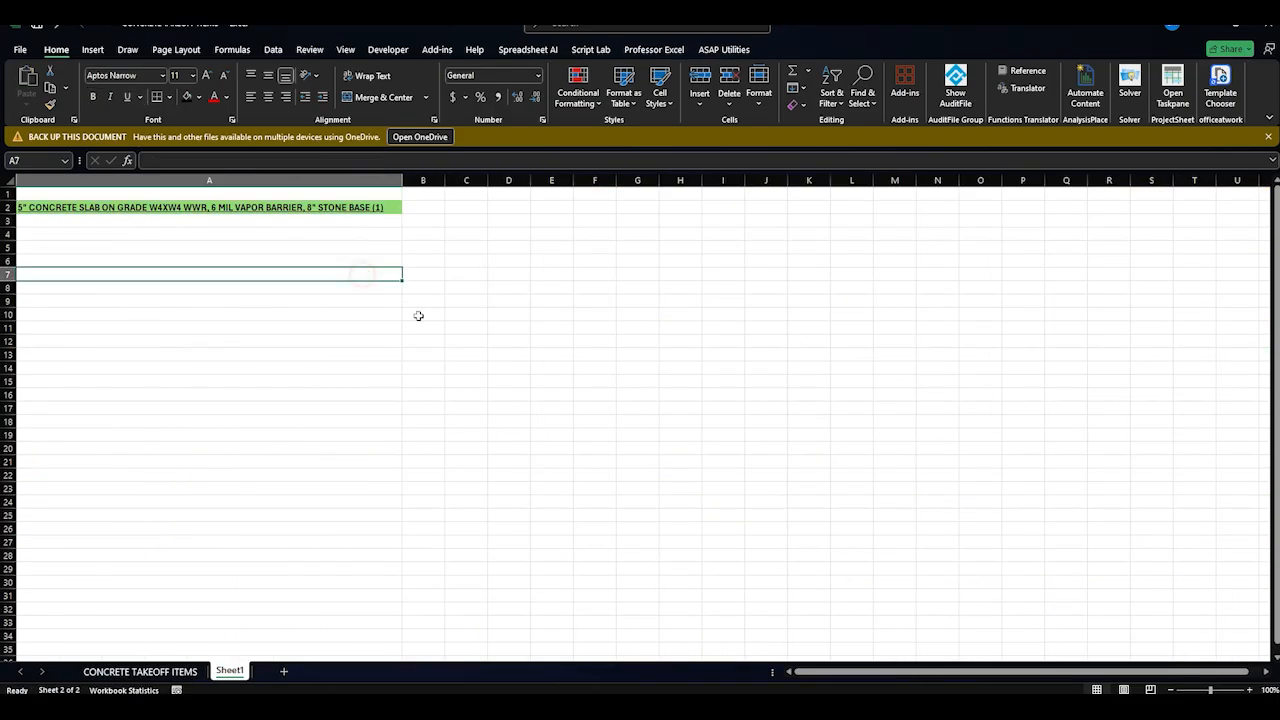
right_click(83, 188)
click(204, 306)
Number cells A2:A16 on Sheet1 from 1 to 15, extending the sequence with Fill Series
key(Down)
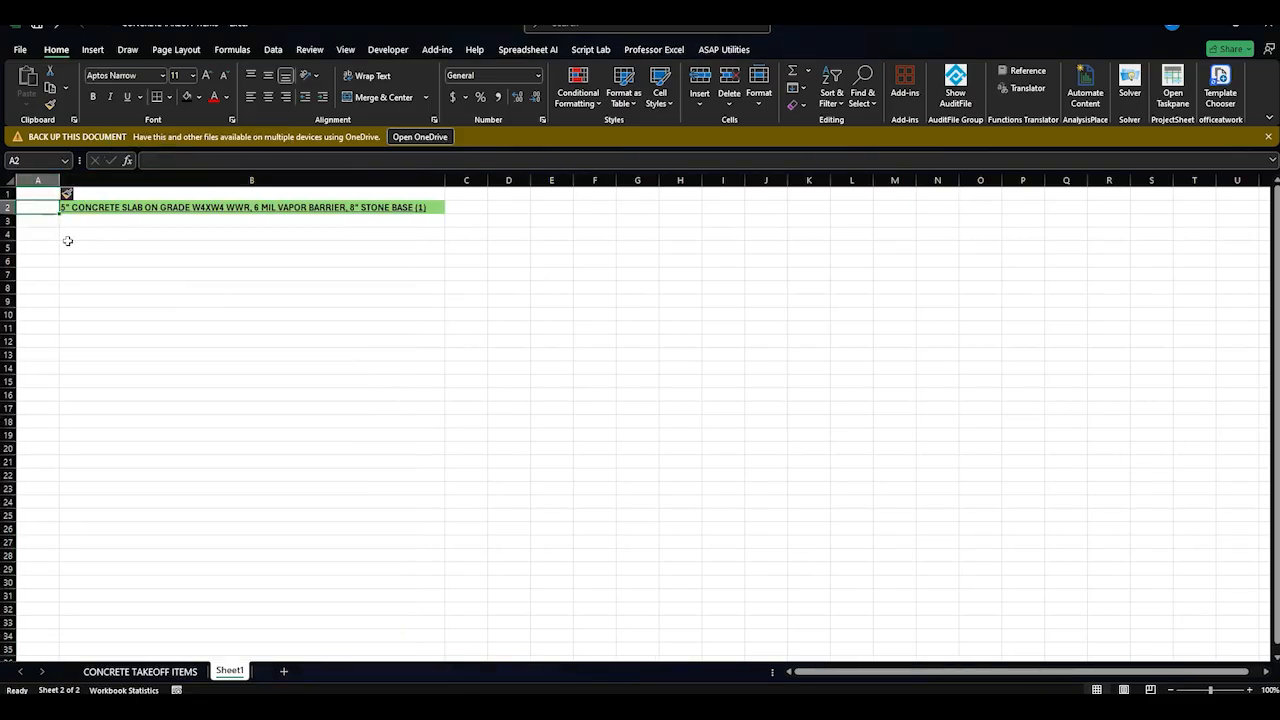
text(1)
key(Return)
text(2 3 4 5)
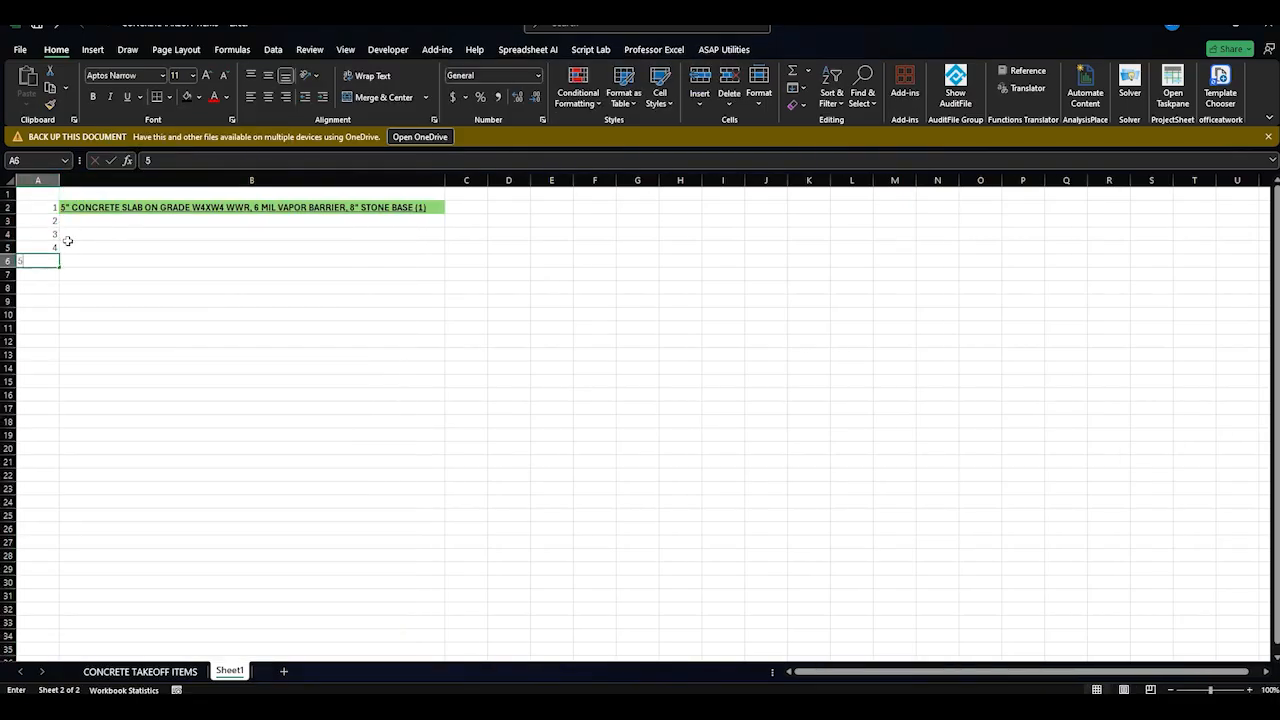
click(55, 262)
drag(59, 267, 58, 398)
click(67, 409)
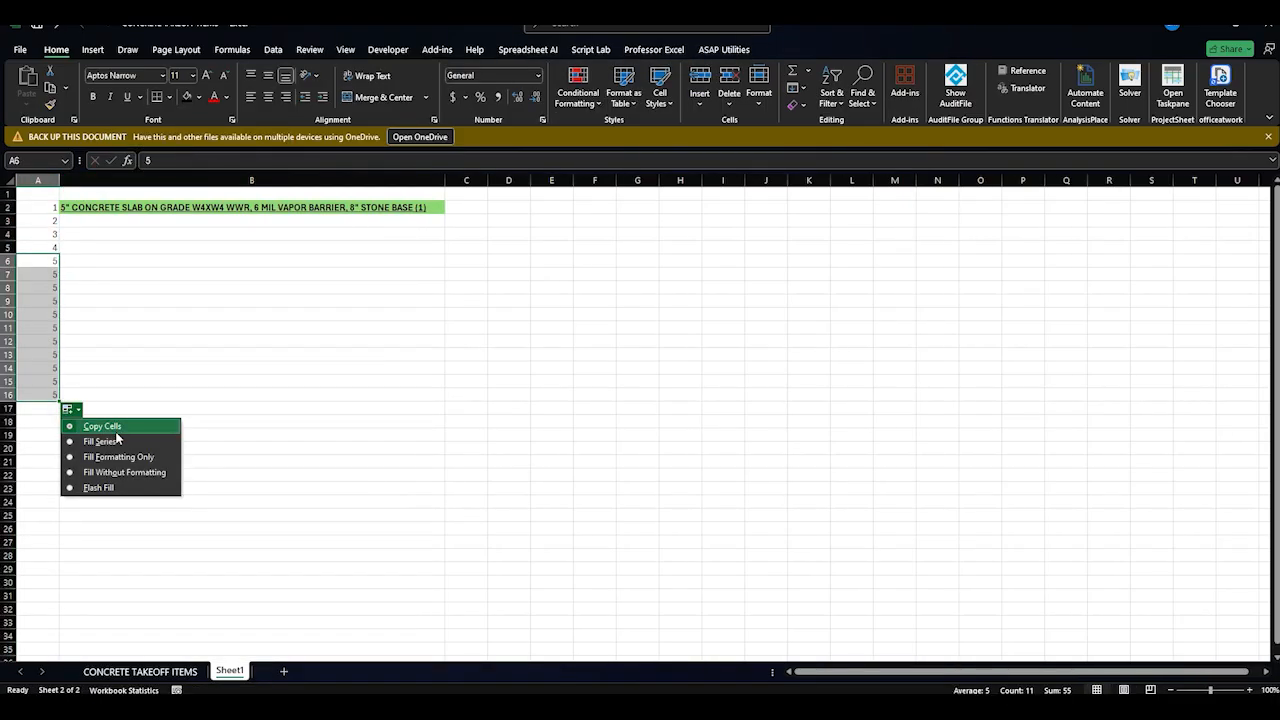
click(112, 442)
click(551, 422)
Copy the slab on grade's area and unit (D2:E2) from CONCRETE TAKEOFF ITEMS into C2:D2 on Sheet1
click(131, 208)
click(184, 672)
click(564, 270)
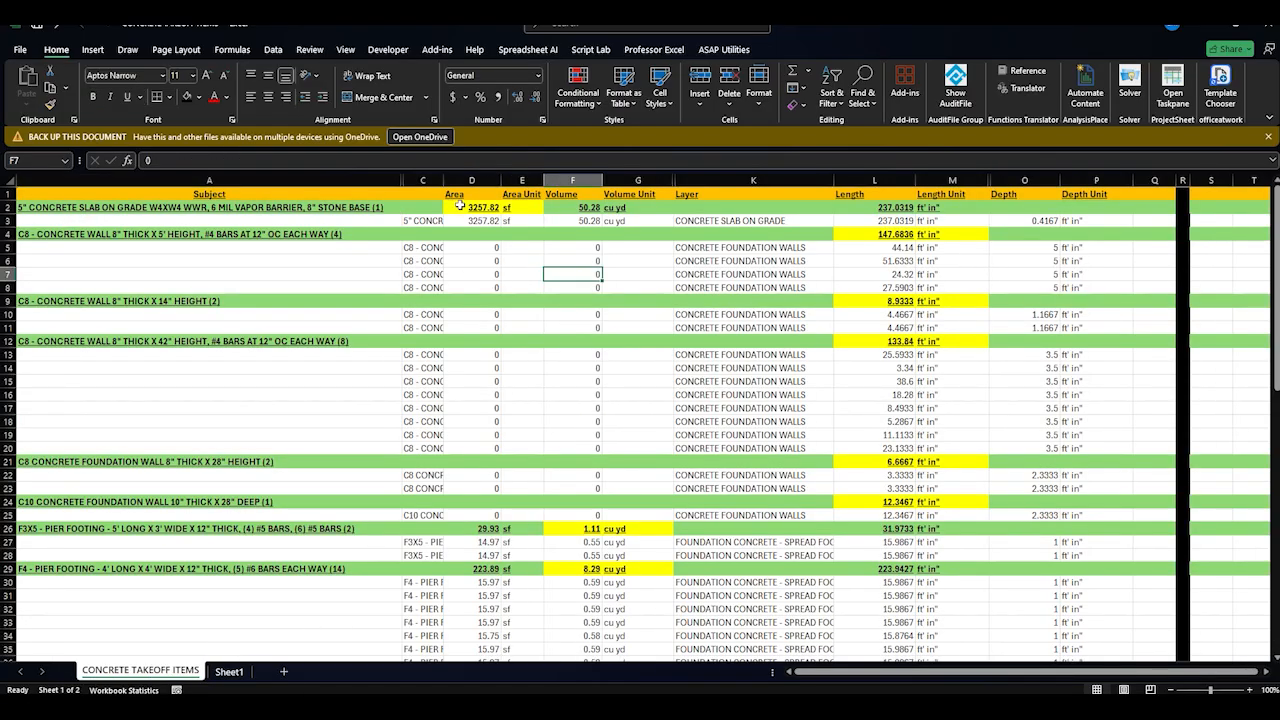
drag(462, 208, 519, 210)
right_click(484, 209)
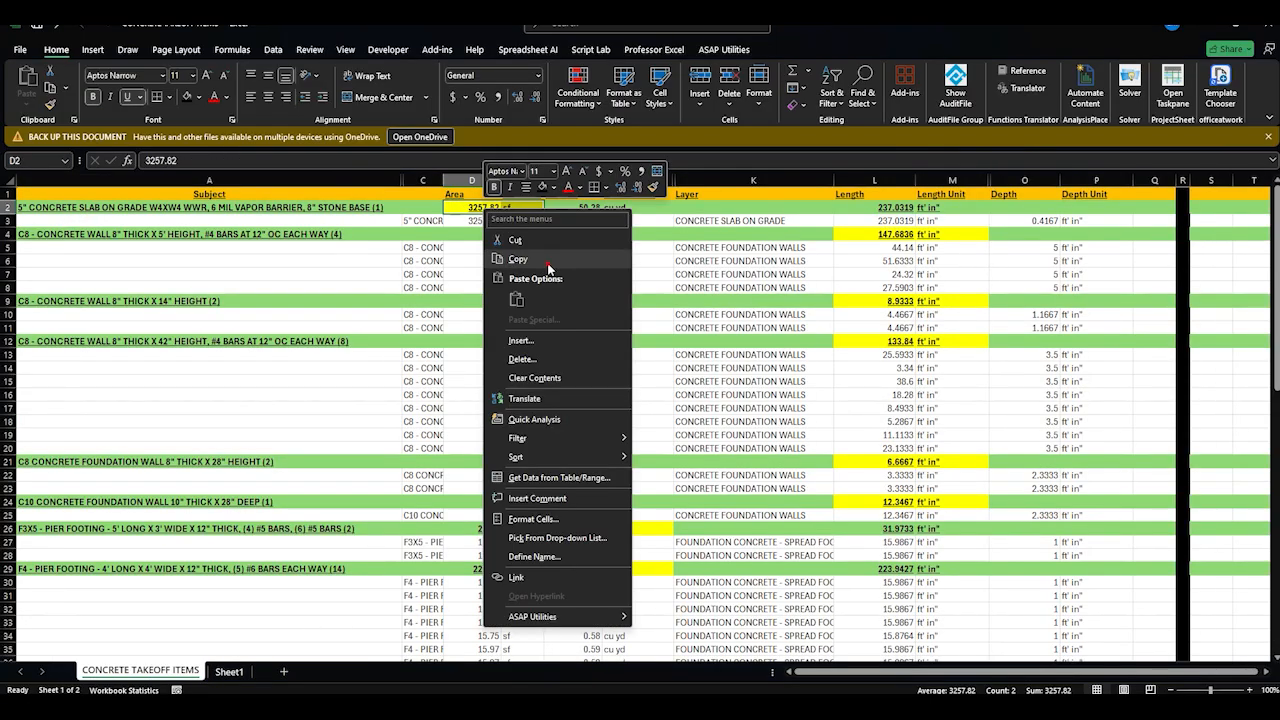
click(517, 259)
click(229, 672)
key(Down)
key(Down)
key(Down)
click(477, 194)
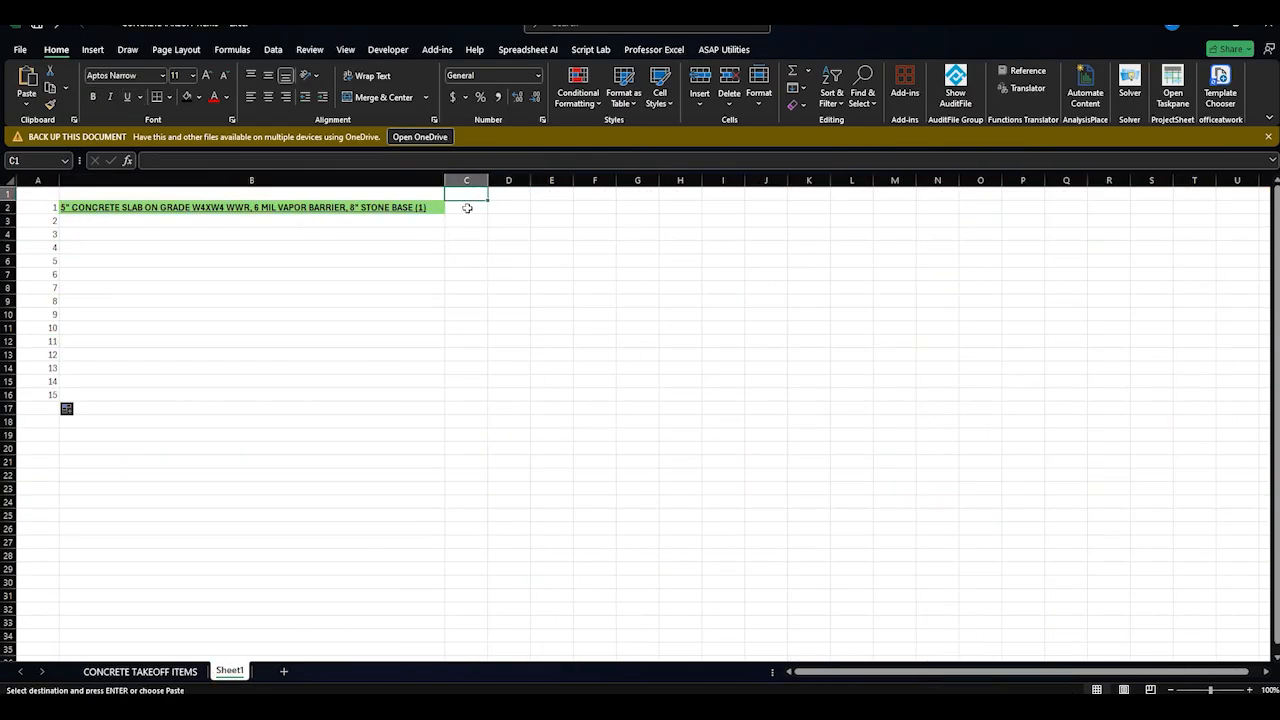
right_click(472, 211)
click(507, 299)
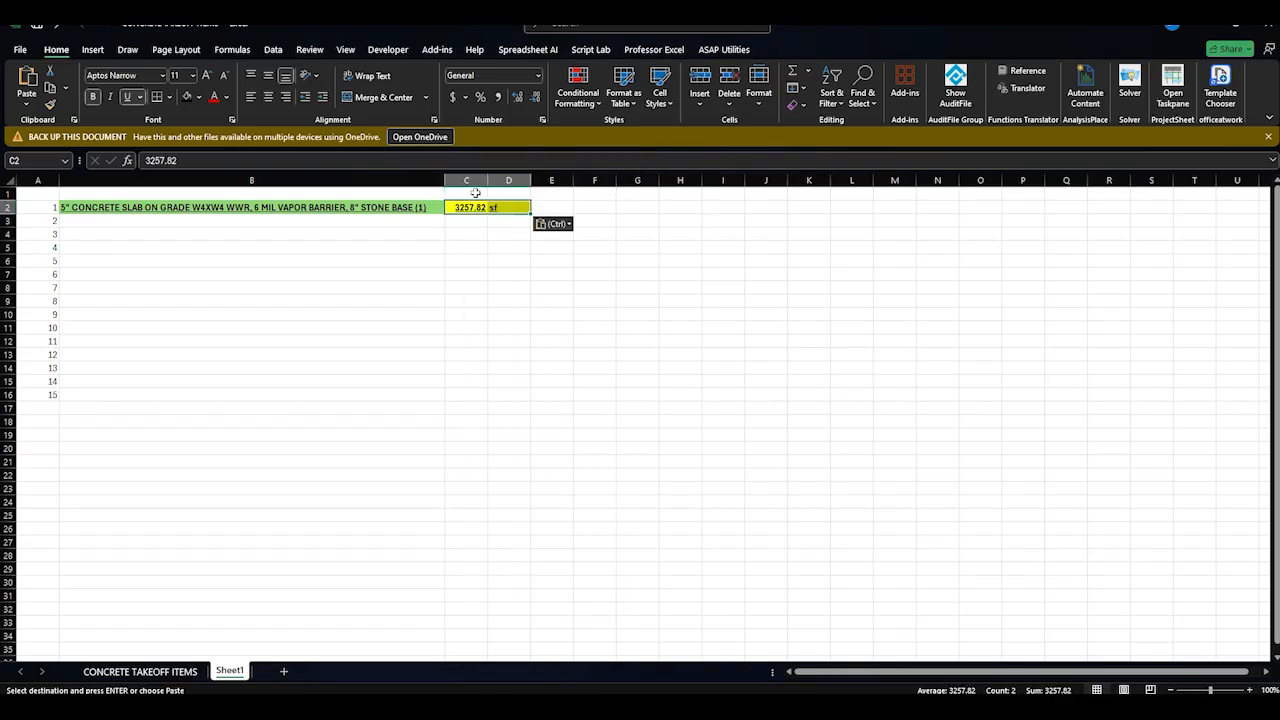
Enter the headers AREA, UNIT and CY CONCRETE in C1:E1
click(476, 193)
text(AREA)
key(Tab)
text(UNIT)
key(Tab)
text(CYT)
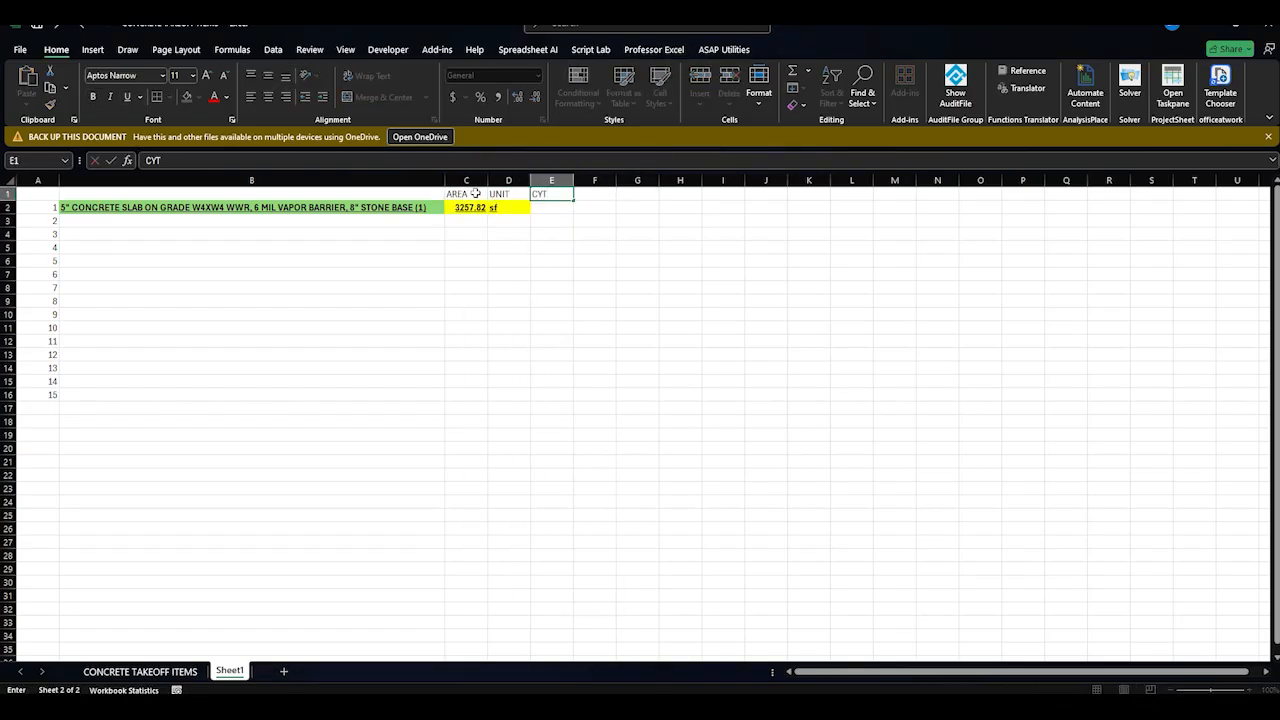
key(Tab)
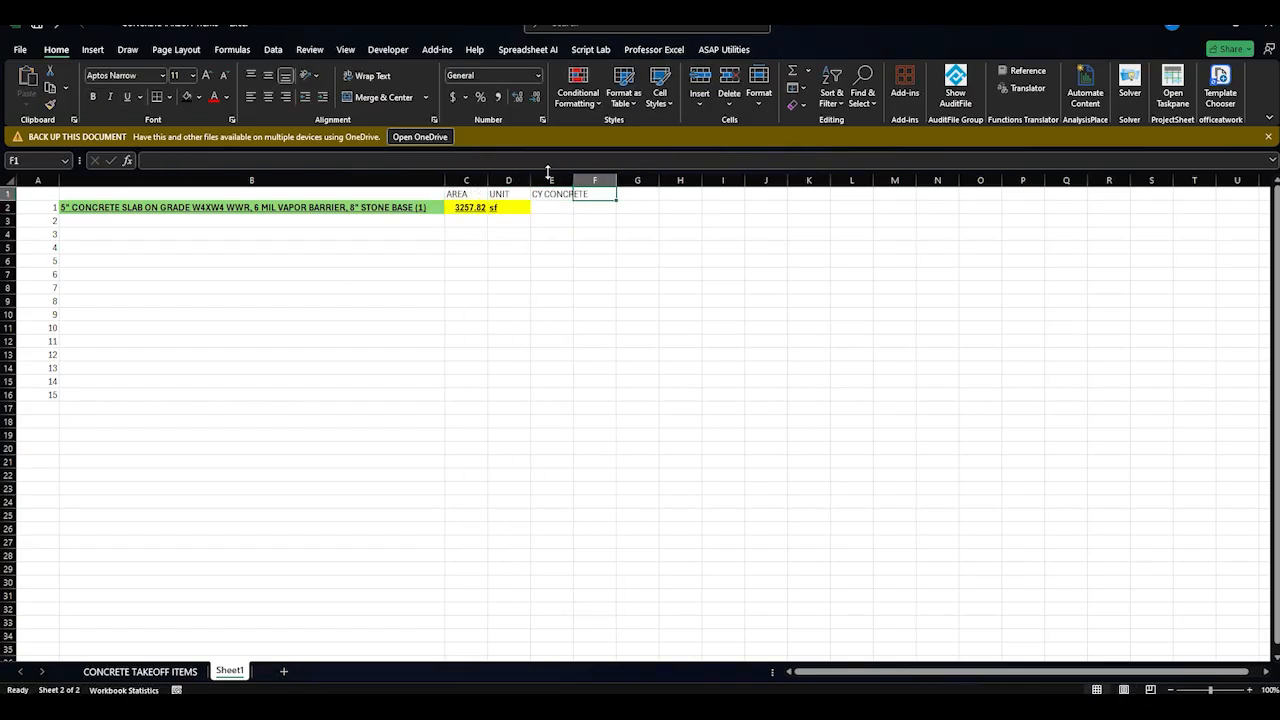
Copy the slab on grade's volume (F2) from CONCRETE TAKEOFF ITEMS into E2 on Sheet1, with column E widened to fit its header
click(140, 671)
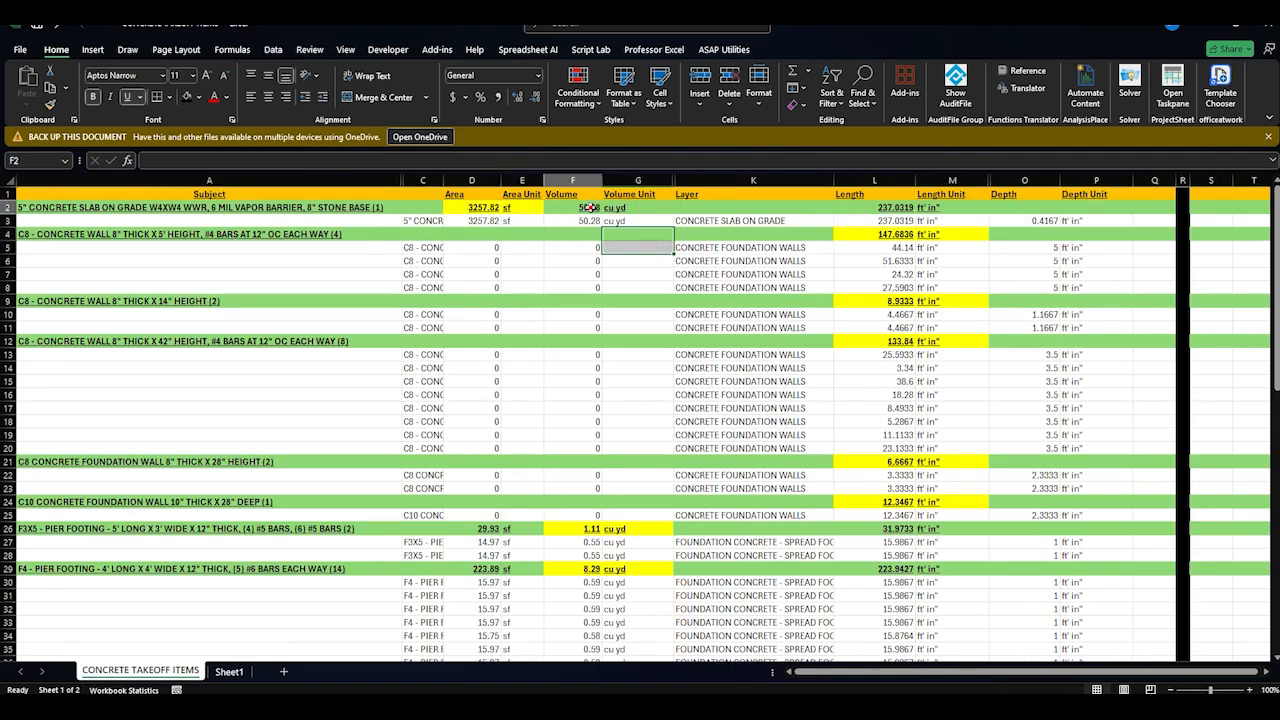
key(ctrl+c)
click(229, 671)
key(ctrl+v)
Copy the title of the 5' high C8 concrete wall (A4) from CONCRETE TAKEOFF ITEMS into B3 on Sheet1
click(296, 224)
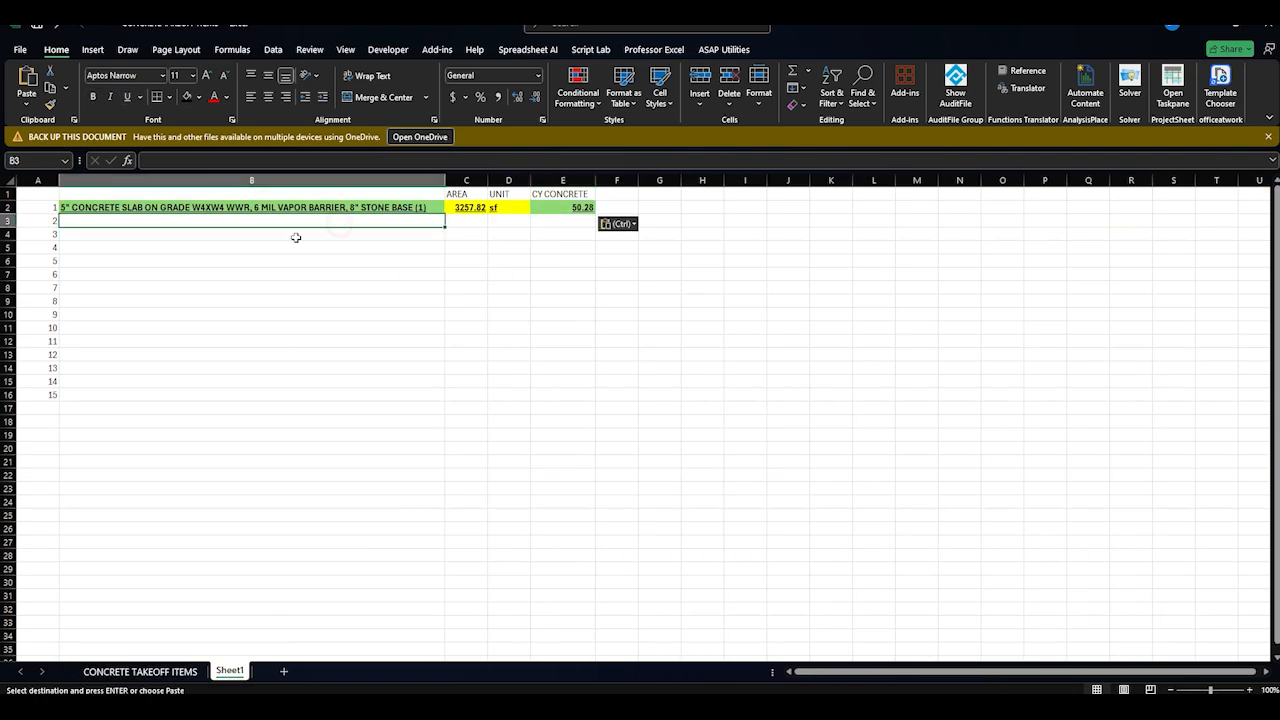
key(ctrl+Page_Up)
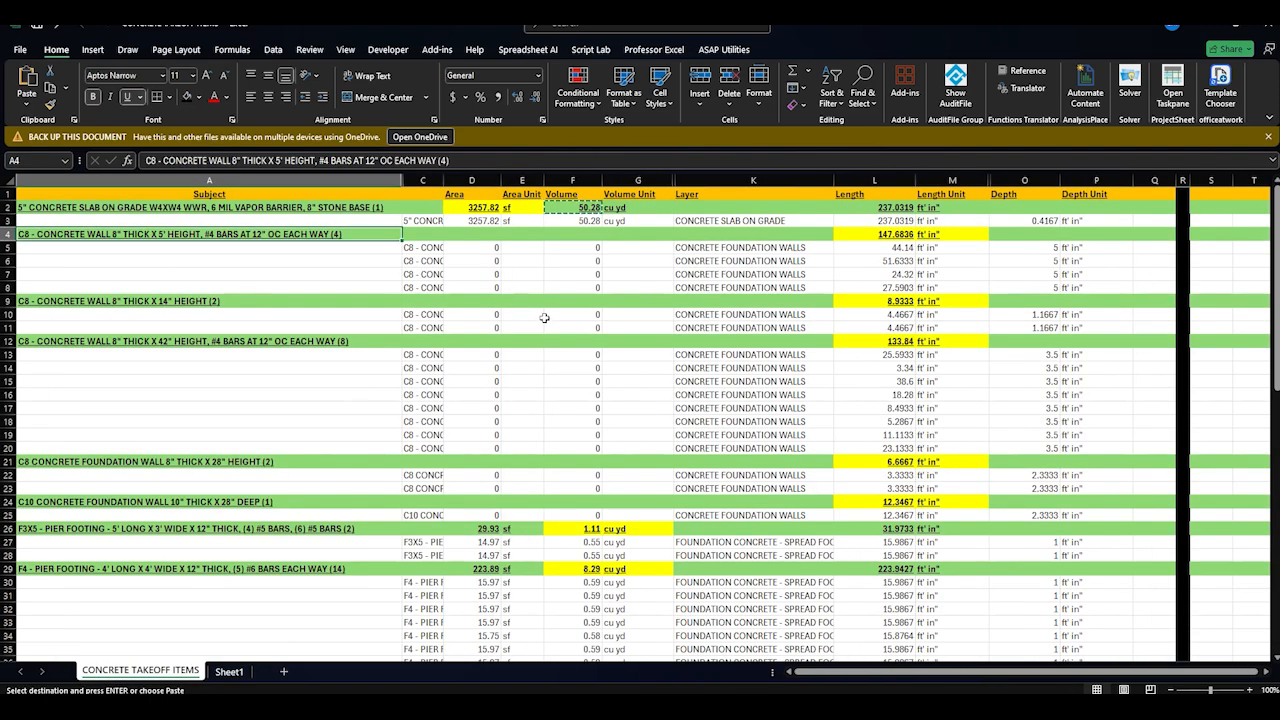
key(ctrl+Page_Down)
key(ctrl+v)
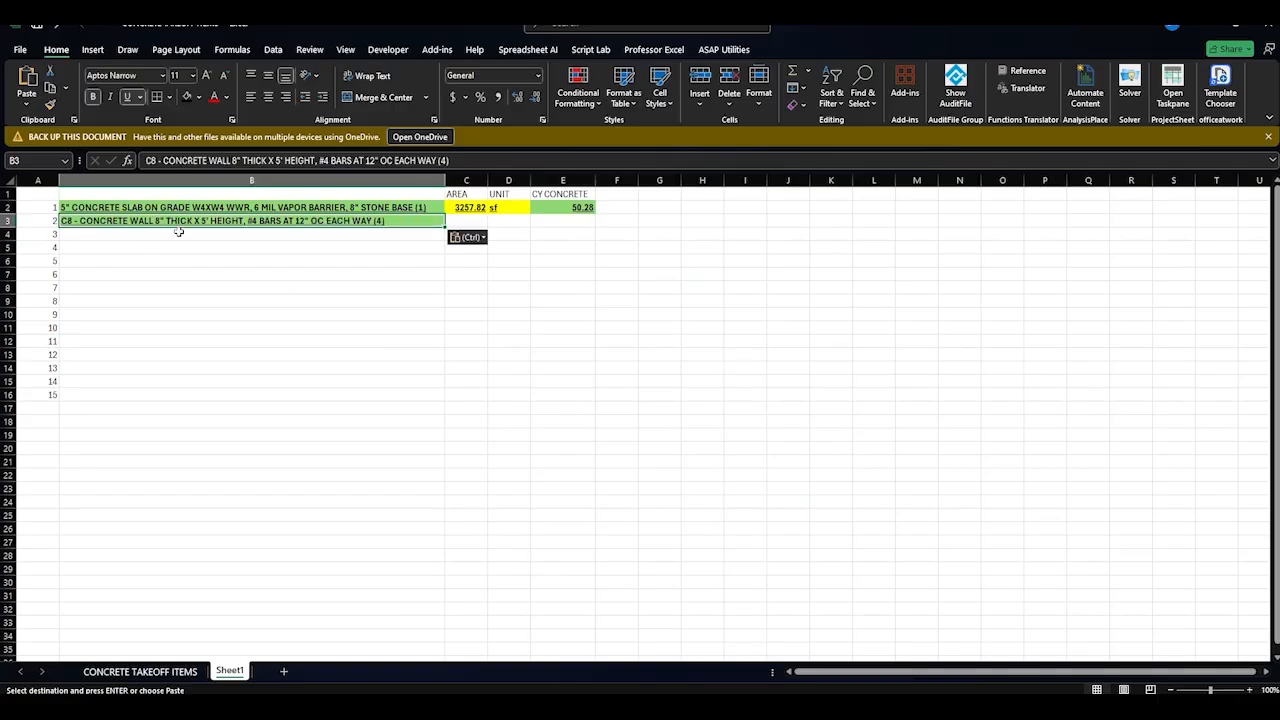
Widen column F and enter the headers LENGTH, HEIGHT and WIDTH in F1:H1
key(Right)
drag(638, 181, 648, 181)
click(617, 194)
text(LENGTH)
key(Tab)
text(HEIGHT)
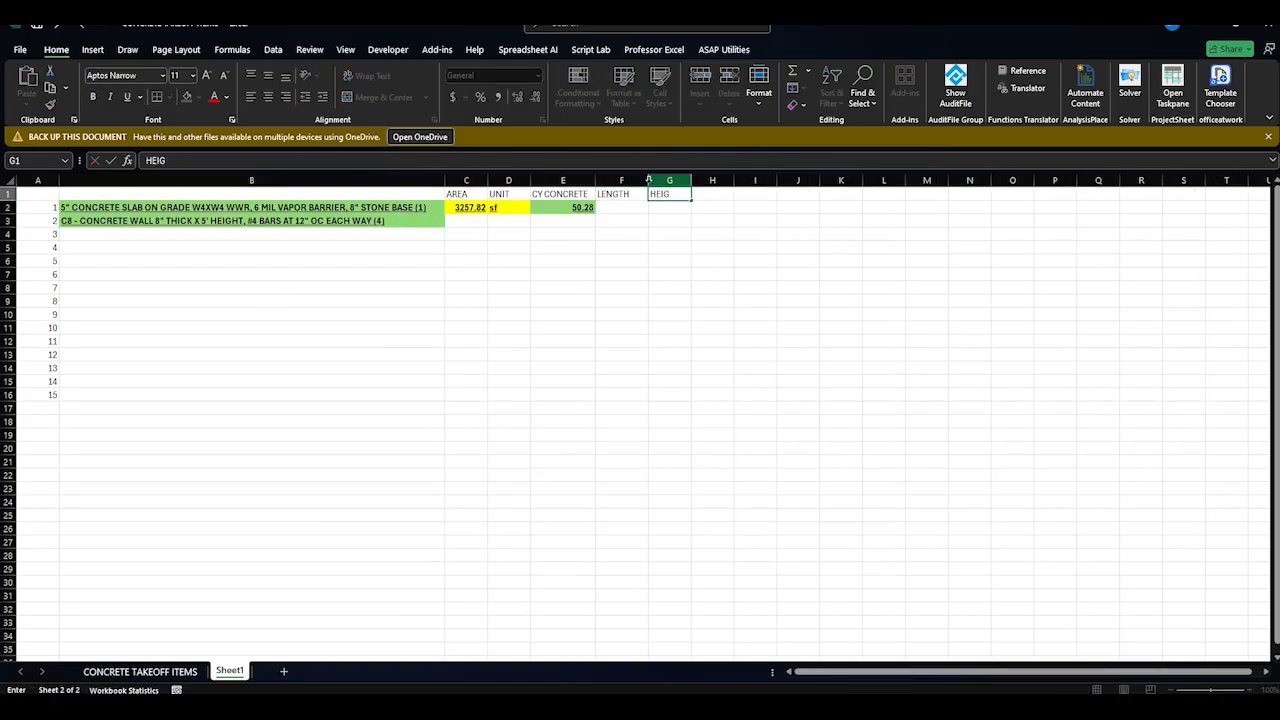
key(Tab)
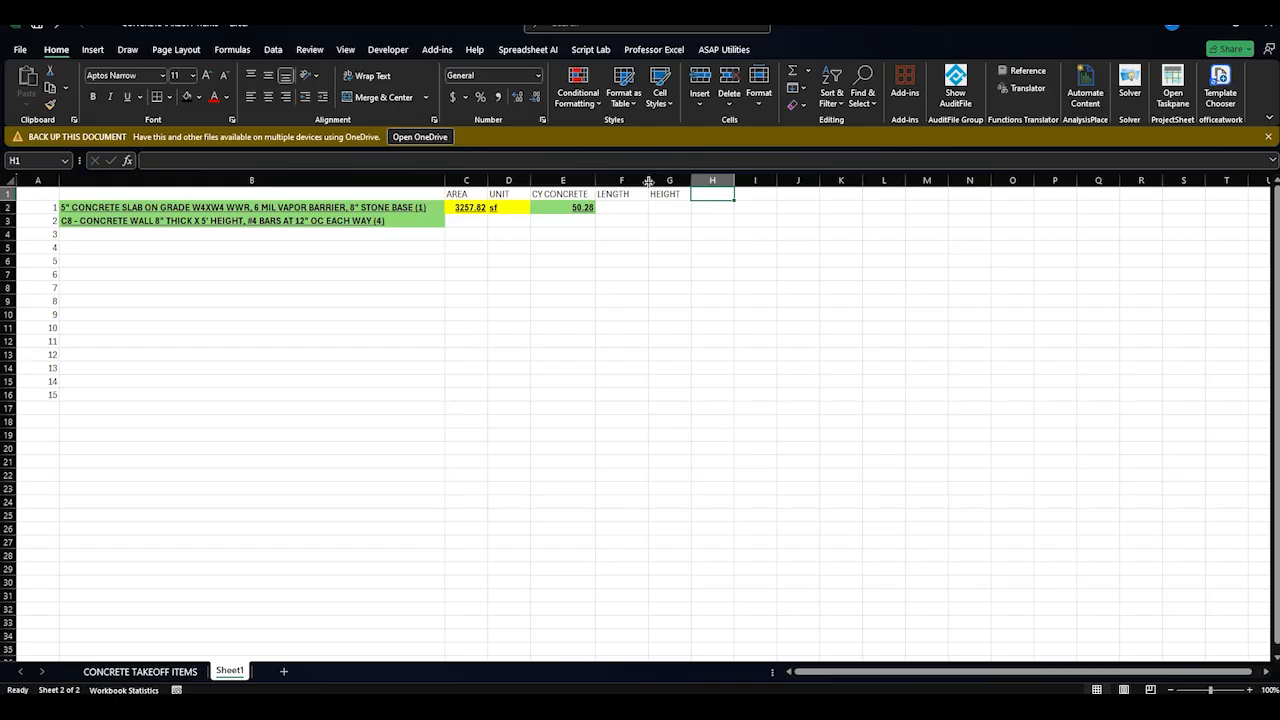
text(WIDTH)
key(Return)
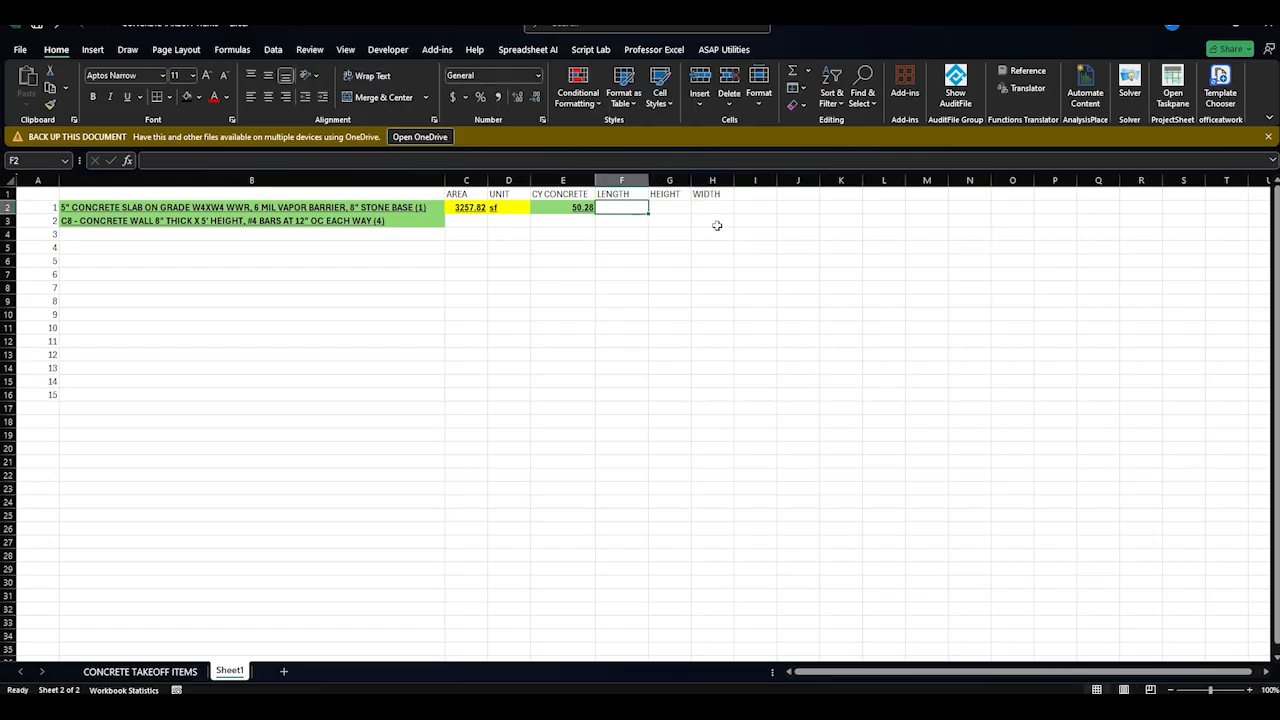
Enter 8" as the width of the 5' high C8 concrete wall in H3
click(717, 223)
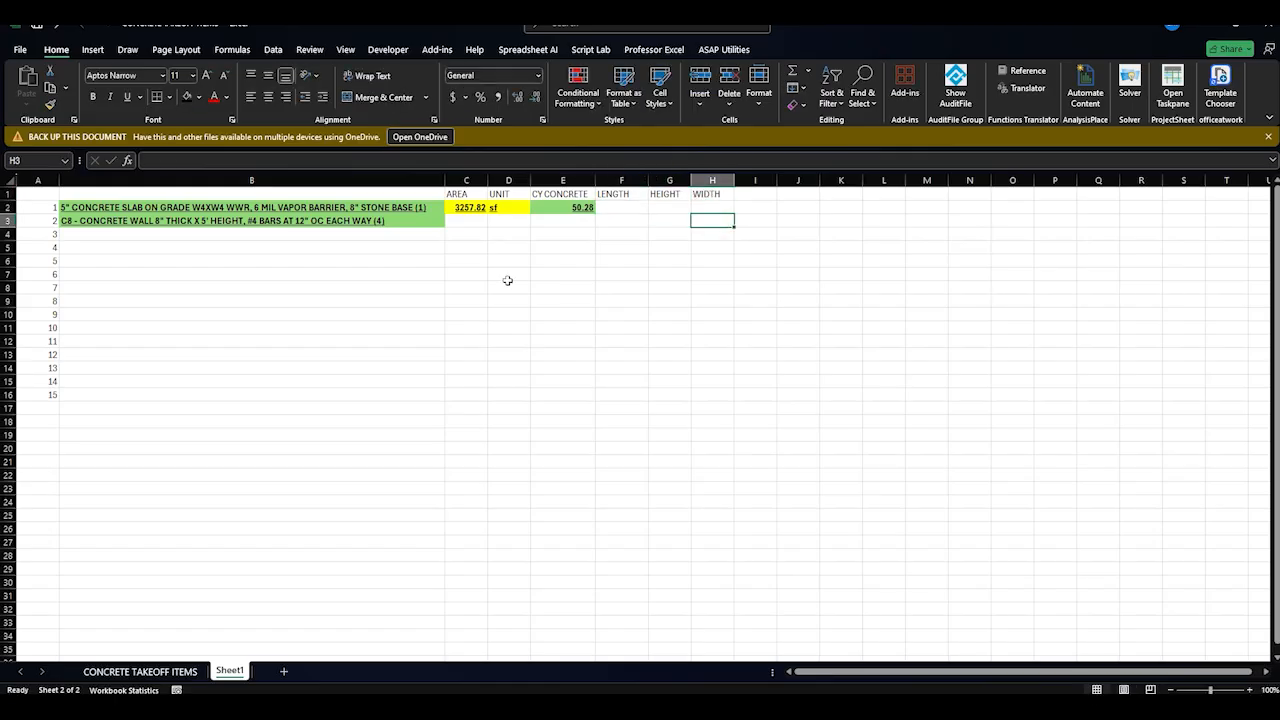
text(8")
key(Return)
key(Up)
key(Up)
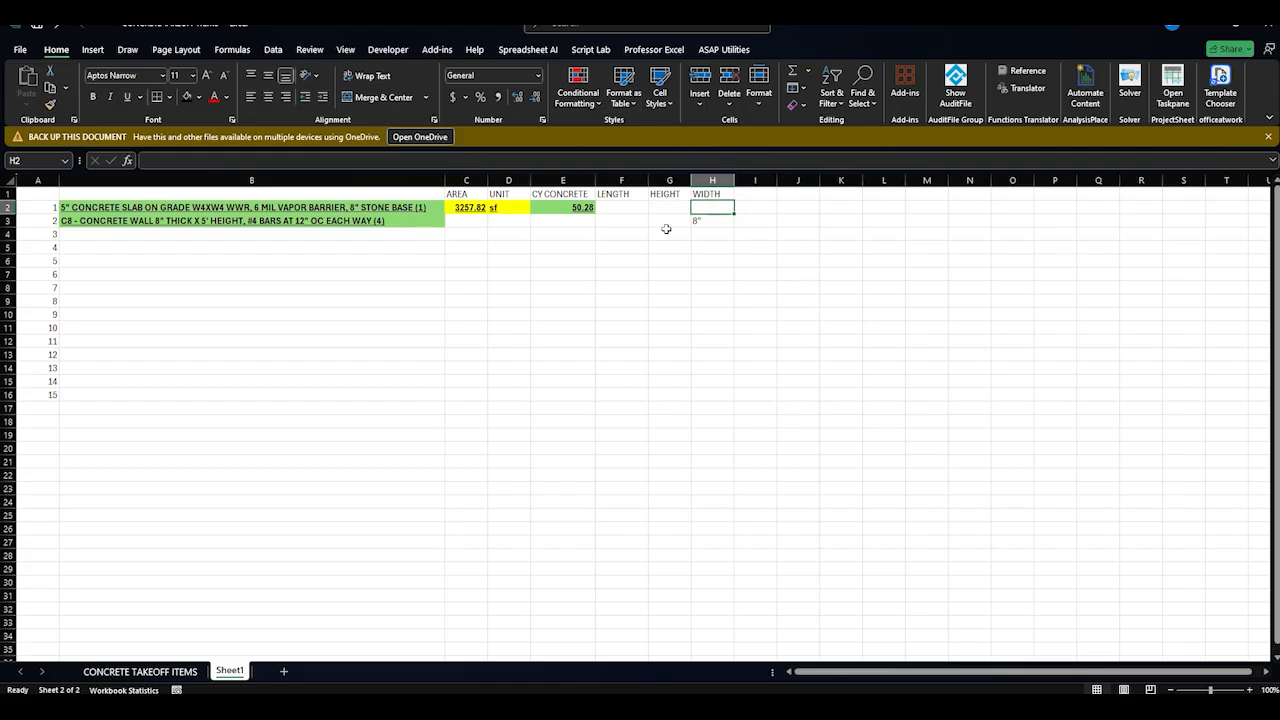
Copy the total length of the 5' high C8 concrete wall (L4) from CONCRETE TAKEOFF ITEMS into F3 on Sheet1
click(121, 671)
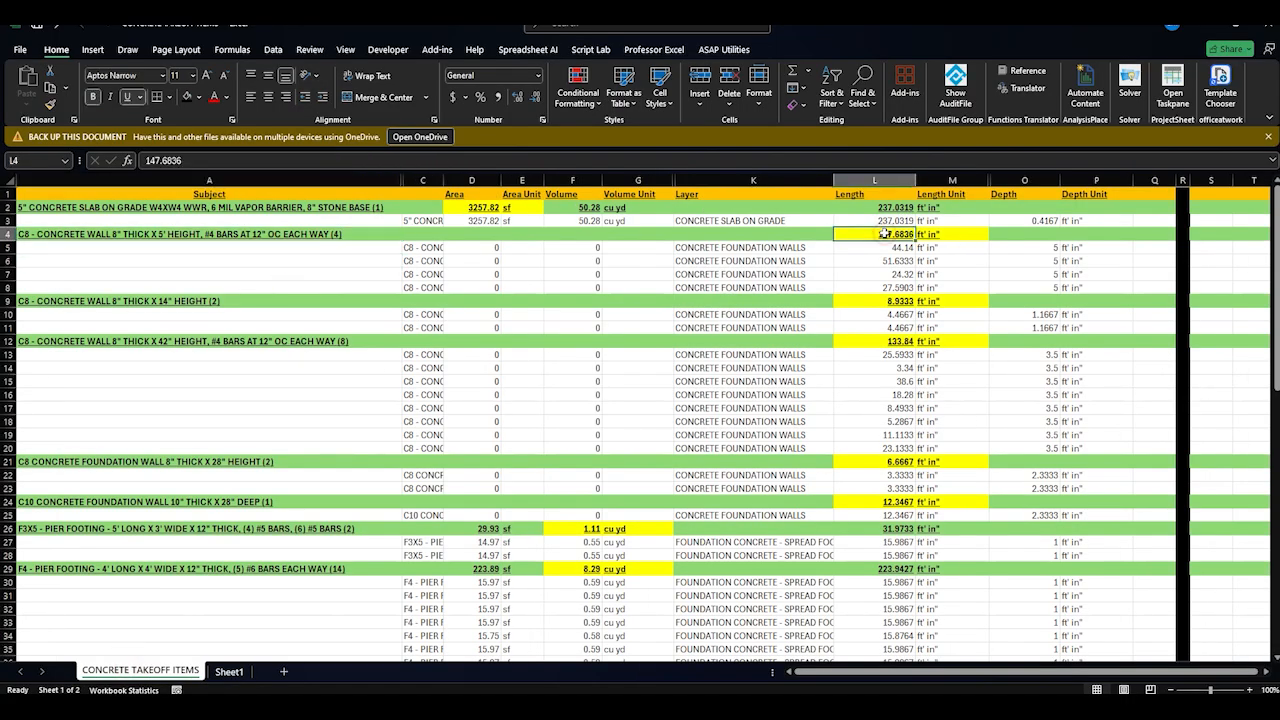
key(ctrl+c)
click(229, 671)
click(545, 328)
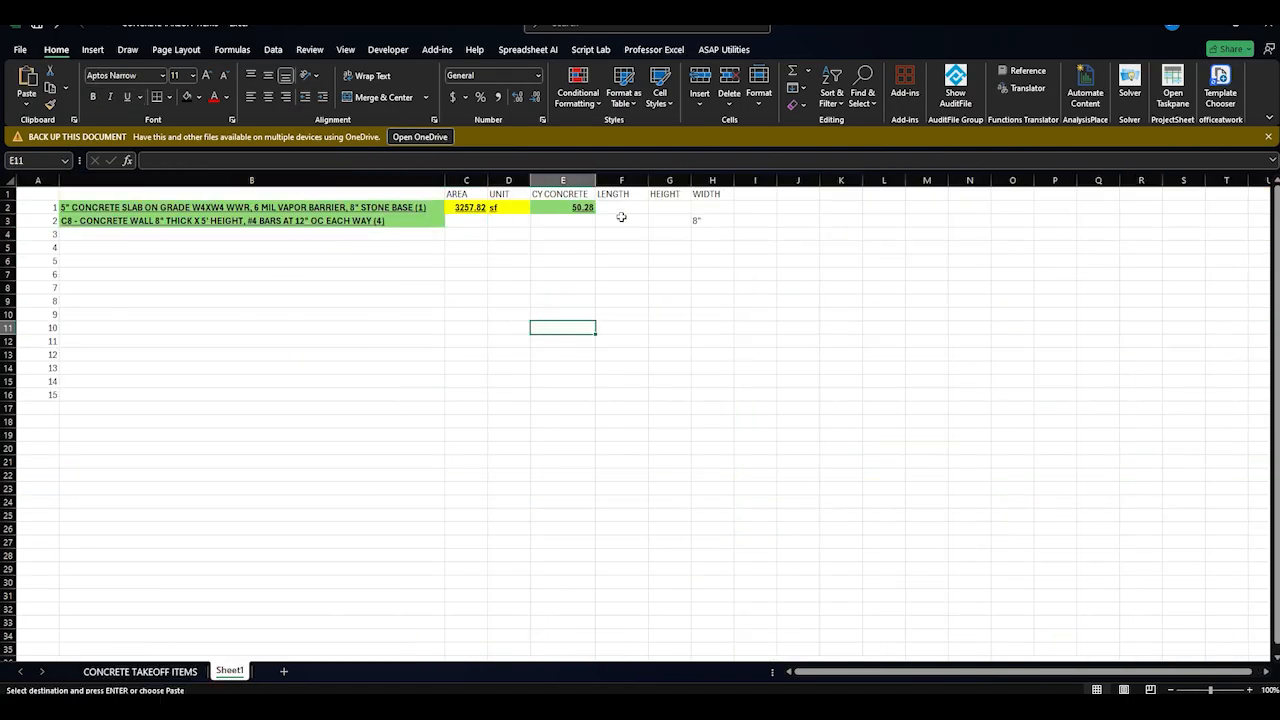
click(621, 220)
key(ctrl+v)
Enter 5 as the height of the 5' high C8 concrete wall in G3
key(Right)
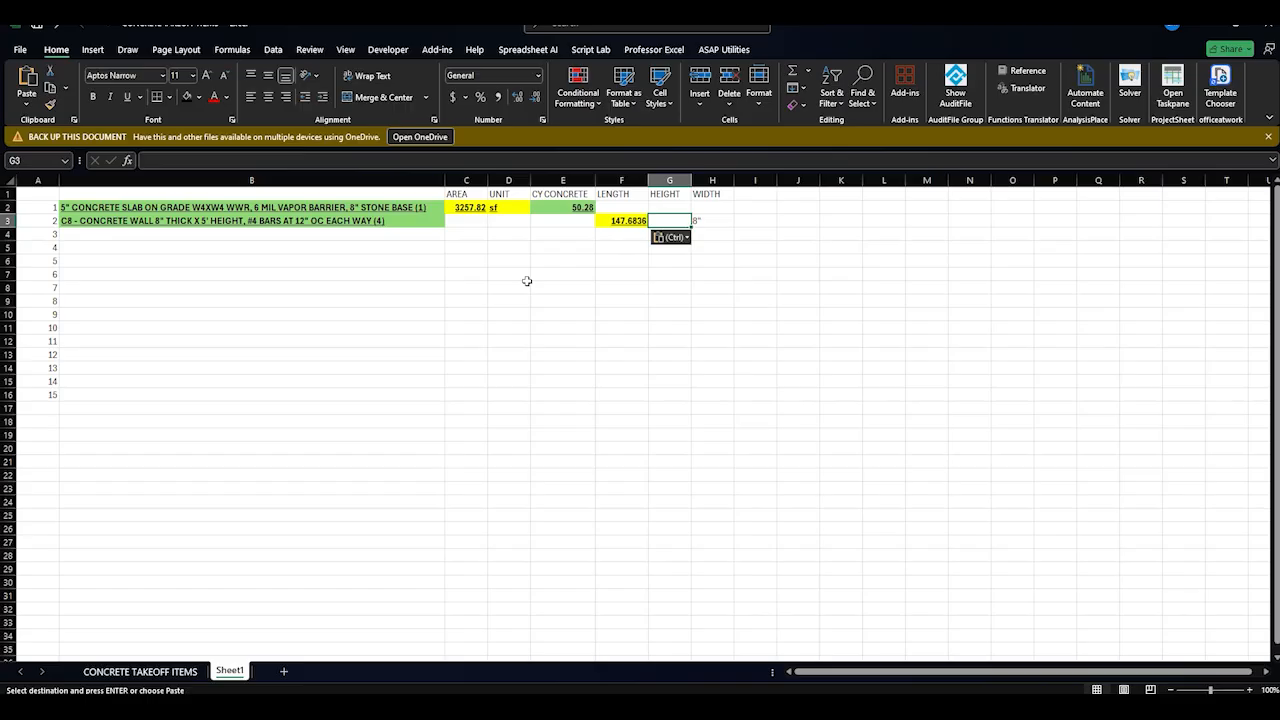
text(5)
key(Right)
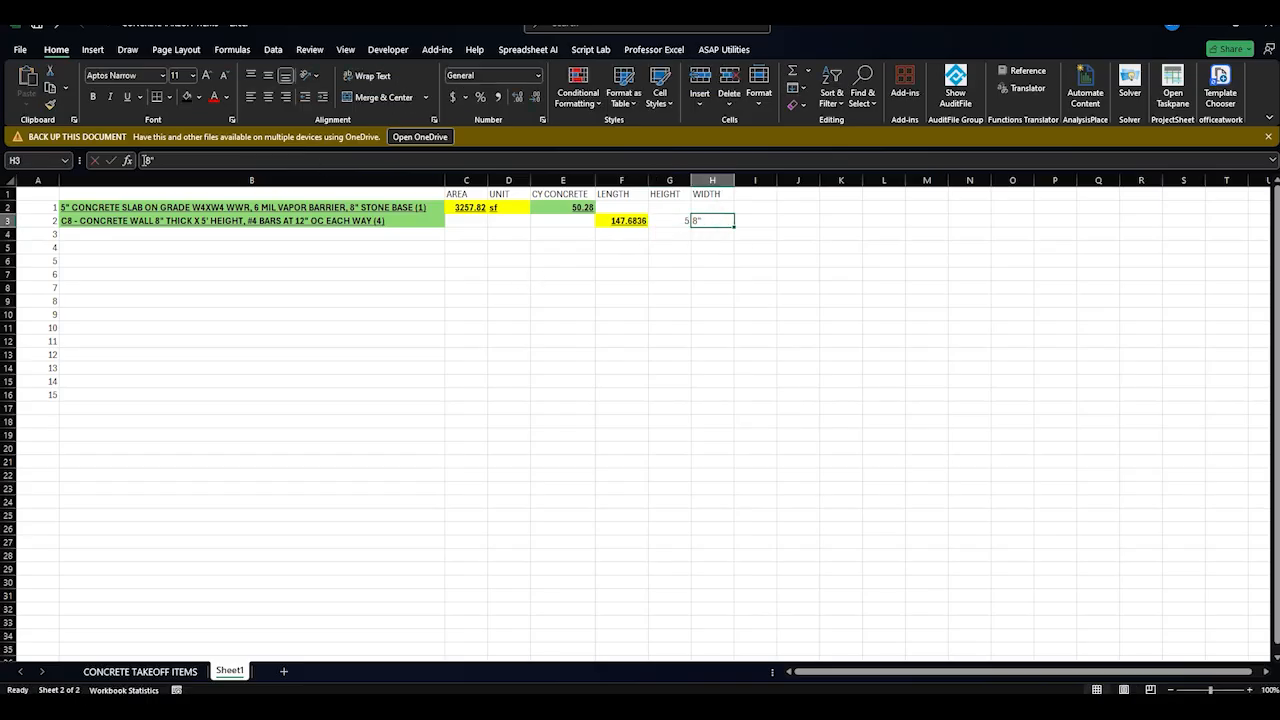
click(148, 160)
text(=)
key(Escape)
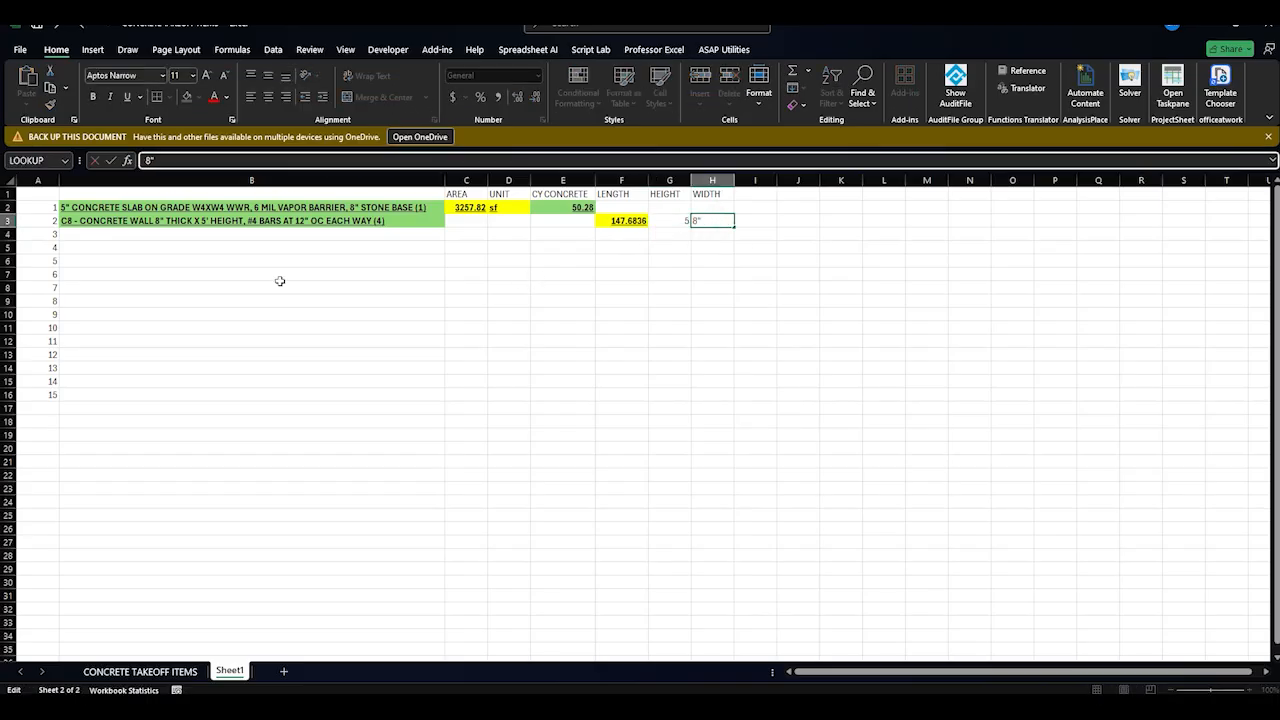
key(Down)
Enter the concrete volume formula =(F3*G3*(H3/12))/27 for the 5' high C8 wall in E3
click(572, 220)
text(=)
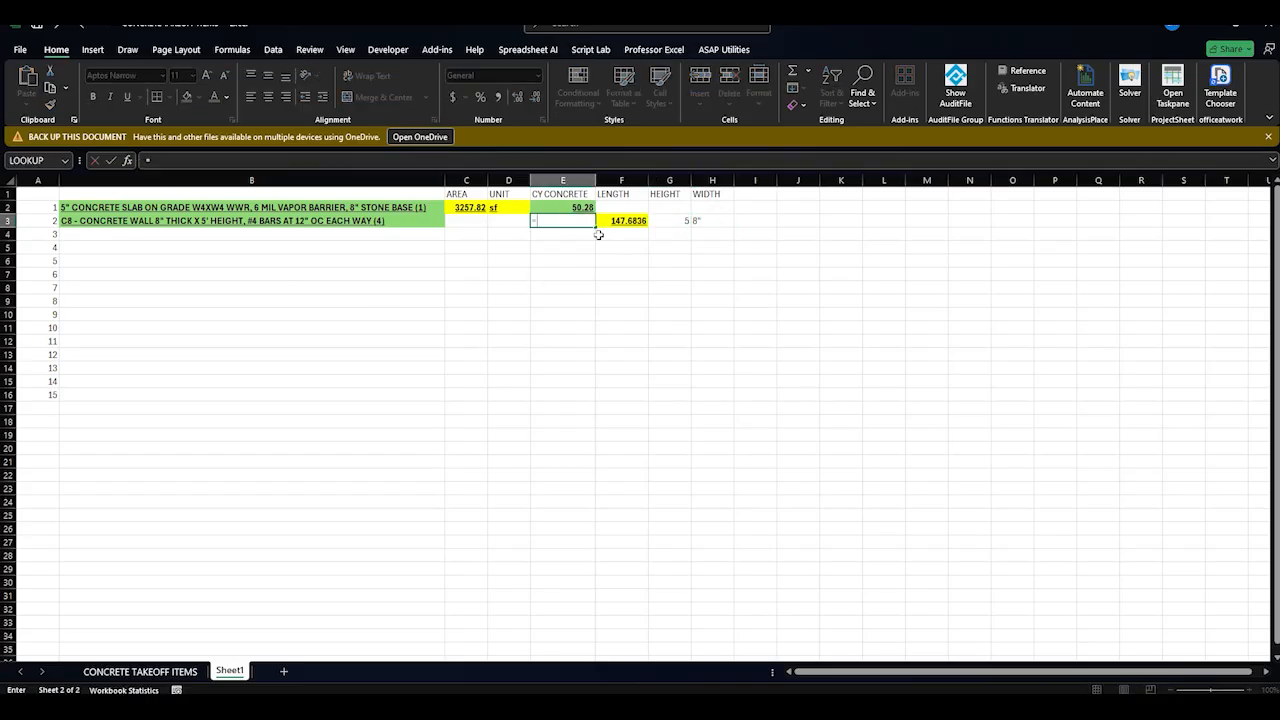
click(637, 221)
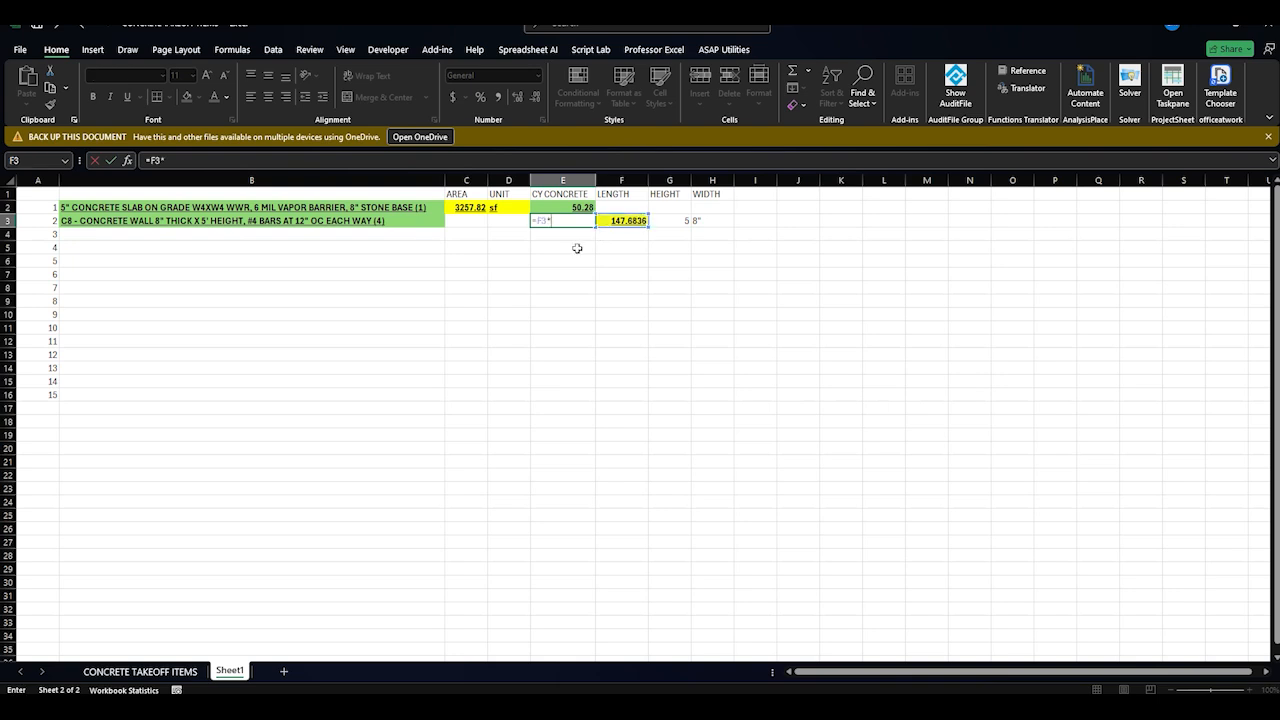
click(671, 220)
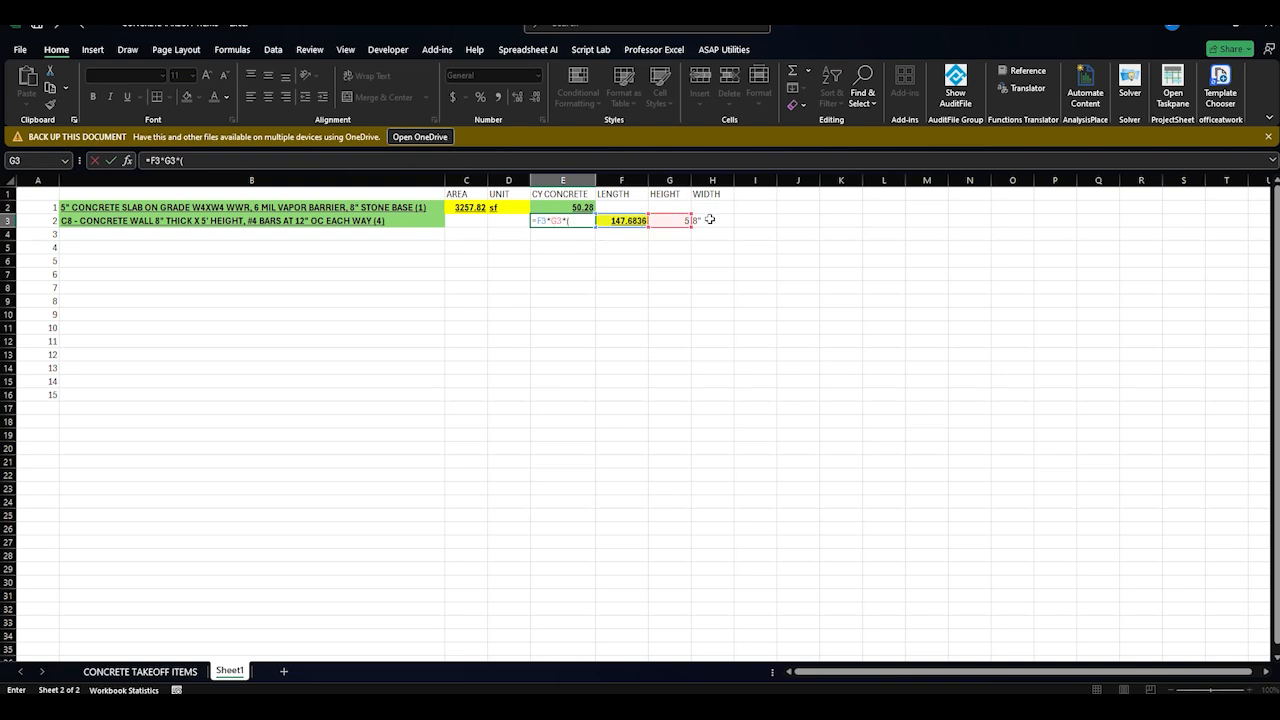
click(709, 219)
click(384, 158)
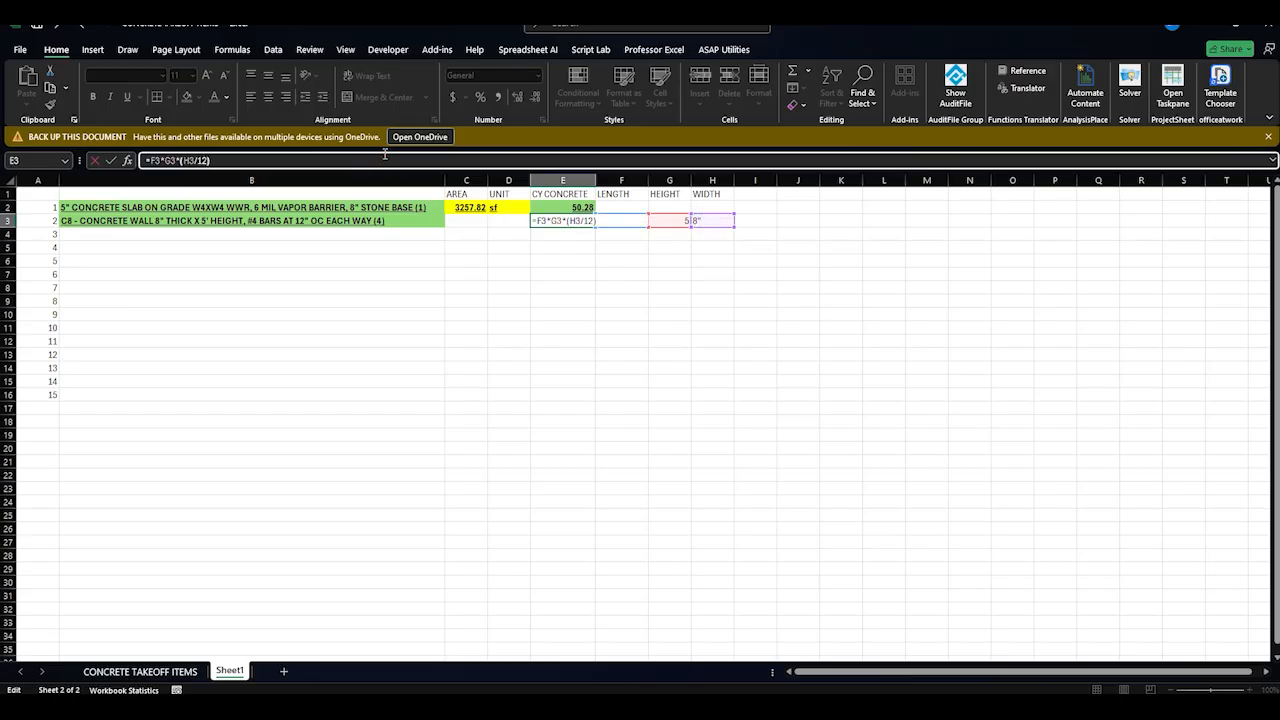
text(()
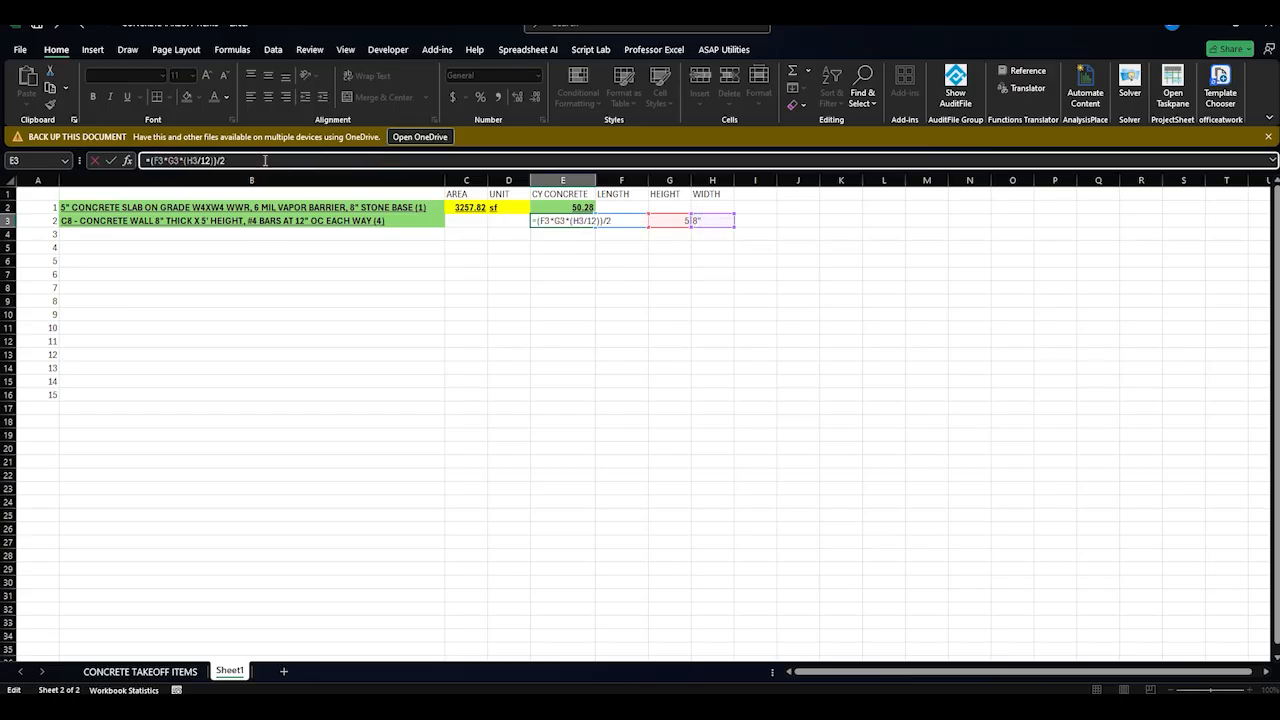
key(Return)
Remove the inch mark from the wall width in H3 so the cell holds the number 8
click(697, 216)
click(512, 161)
key(BackSpace)
key(Return)
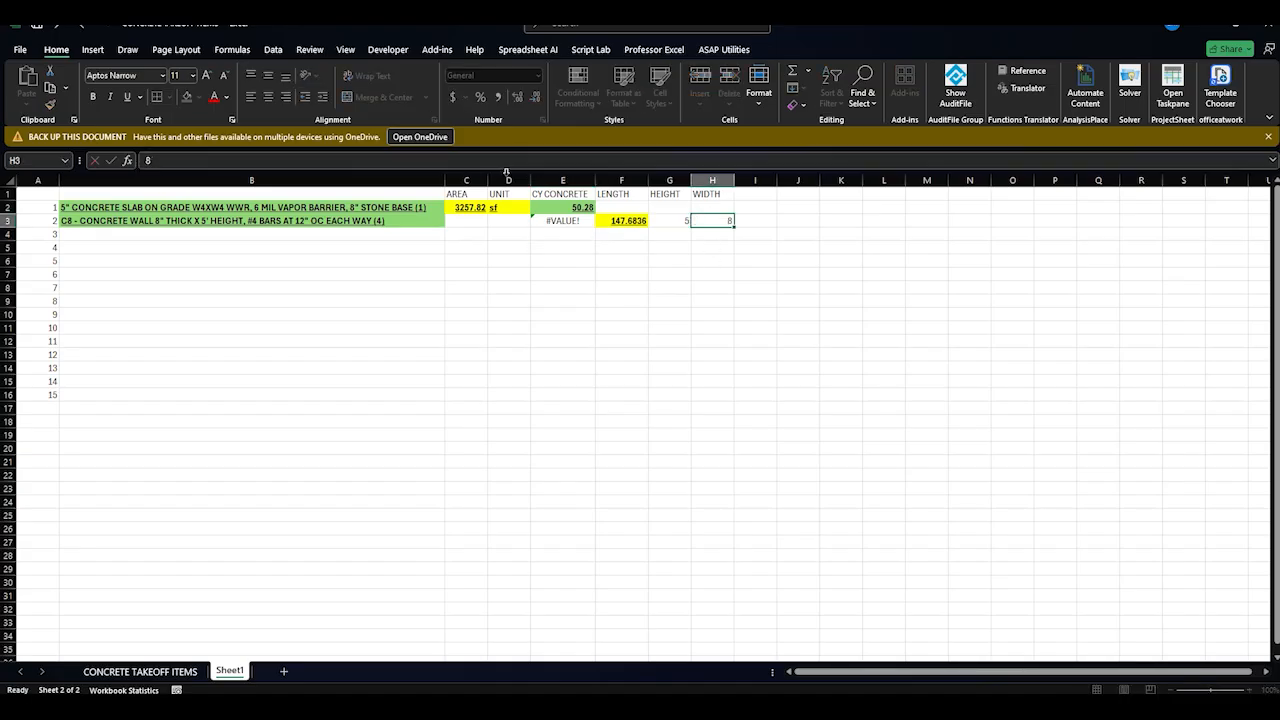
click(569, 219)
click(505, 222)
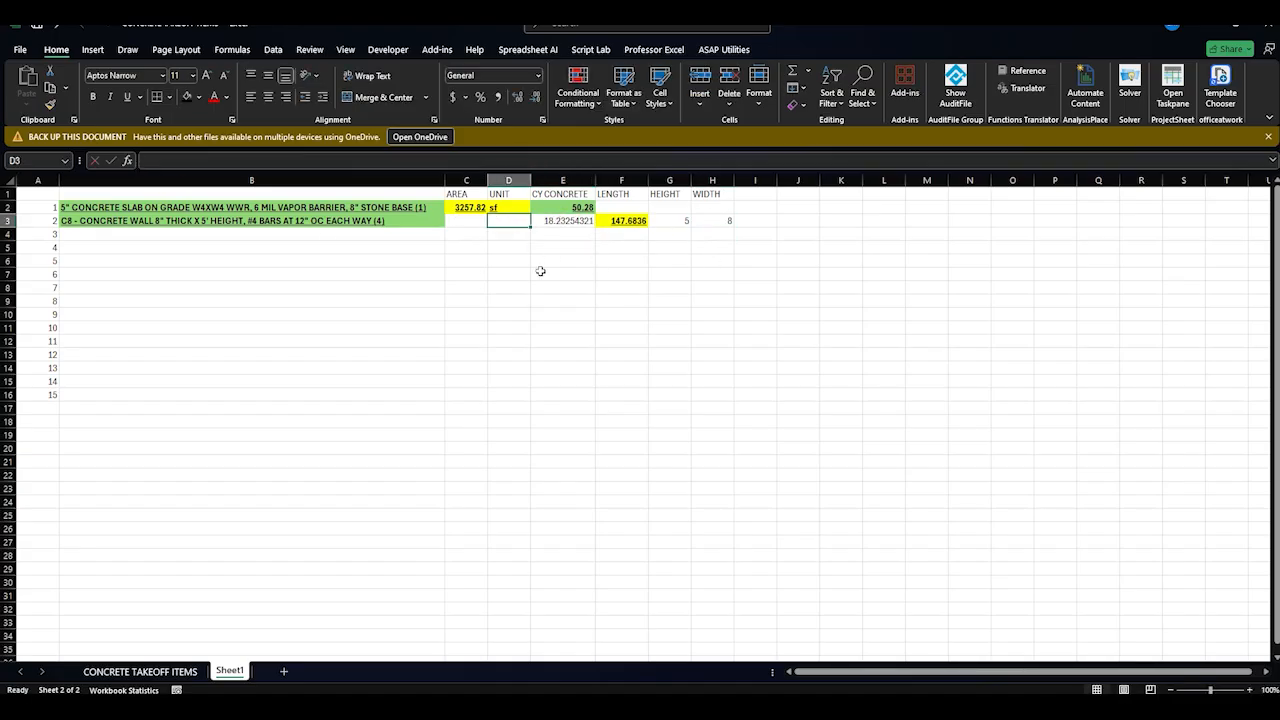
Make the concrete volume in E3 bold and underlined, and widen column E slightly
click(302, 235)
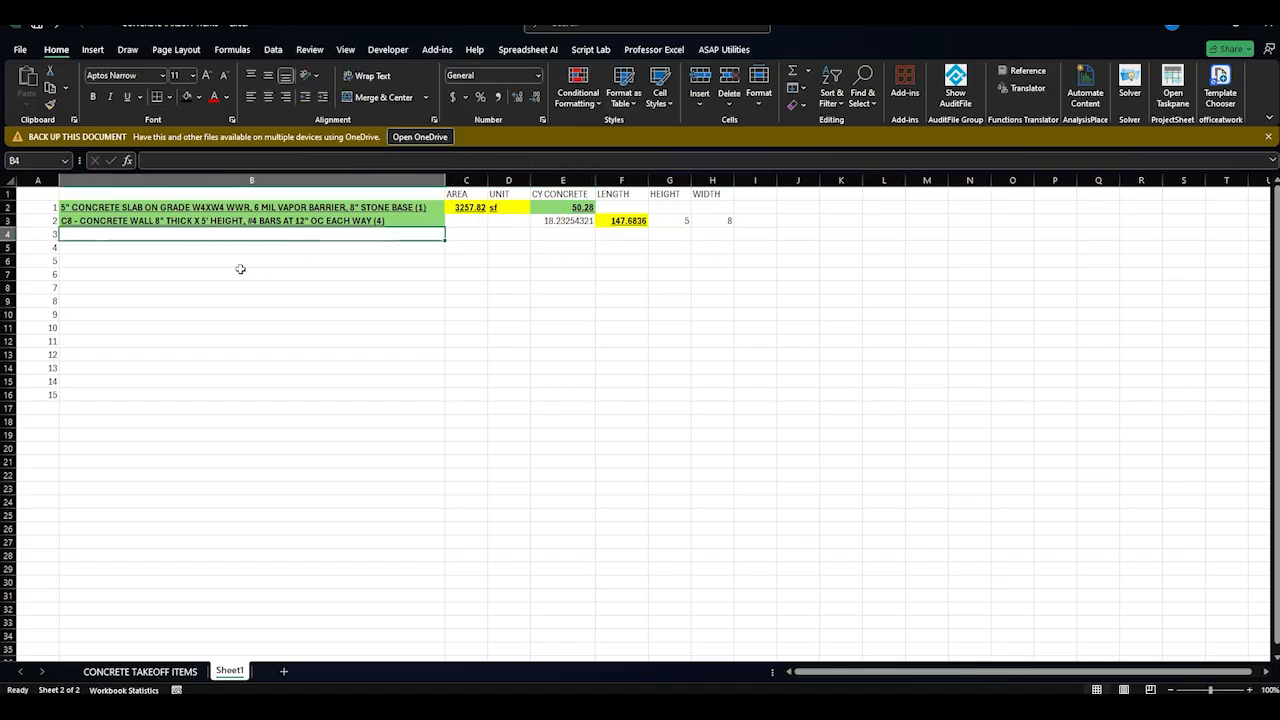
click(574, 222)
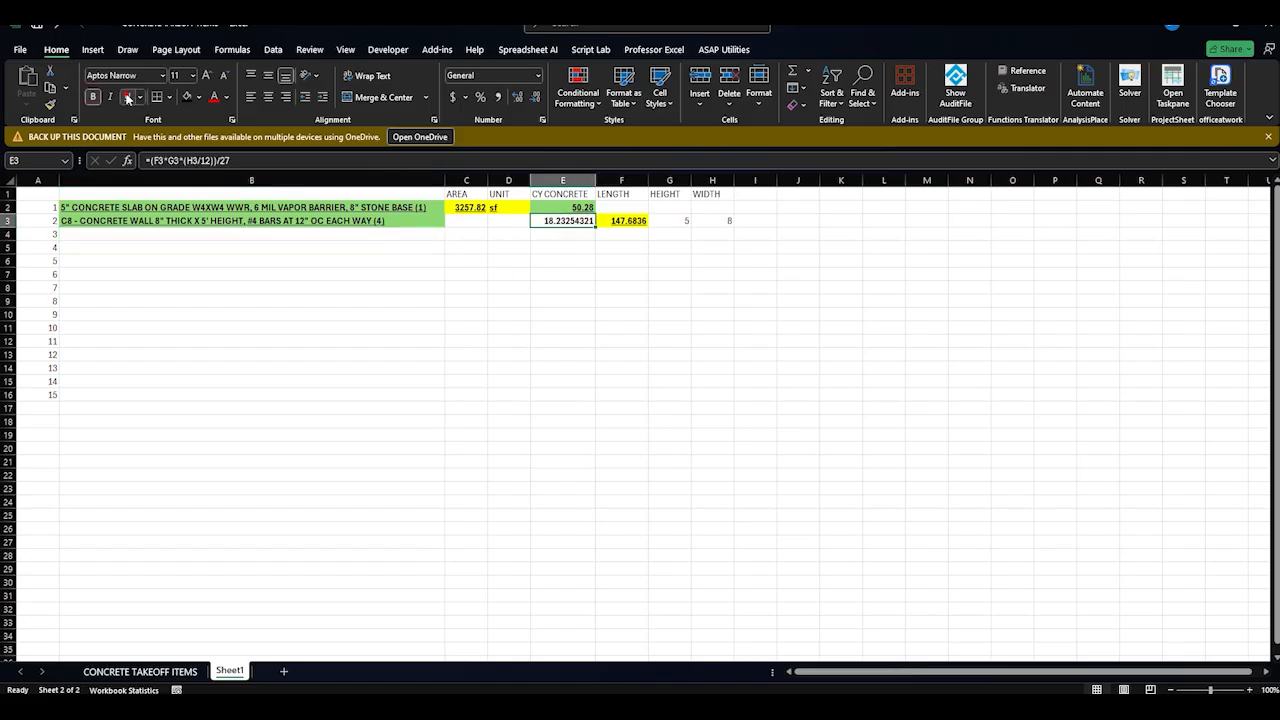
click(573, 258)
click(577, 207)
drag(595, 181, 608, 181)
click(557, 301)
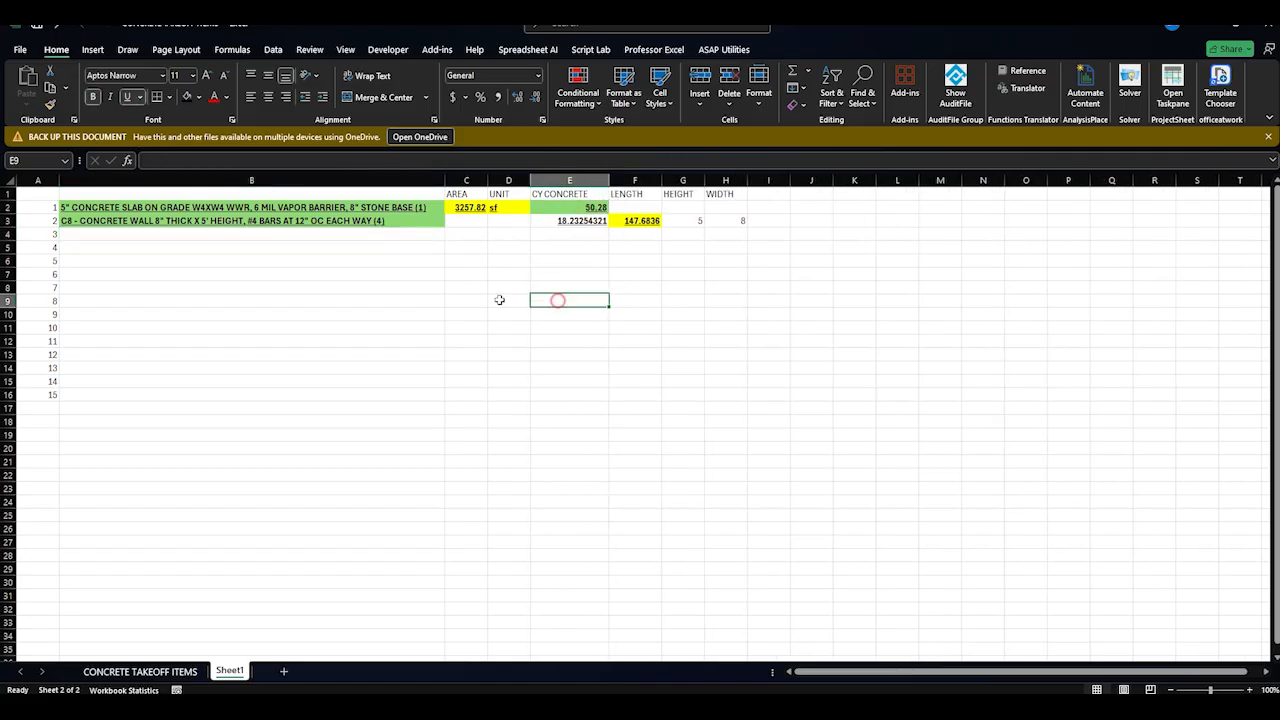
Copy the title of the 14" high C8 concrete wall (A9) from CONCRETE TAKEOFF ITEMS into B4 on Sheet1
click(400, 235)
click(140, 671)
click(104, 303)
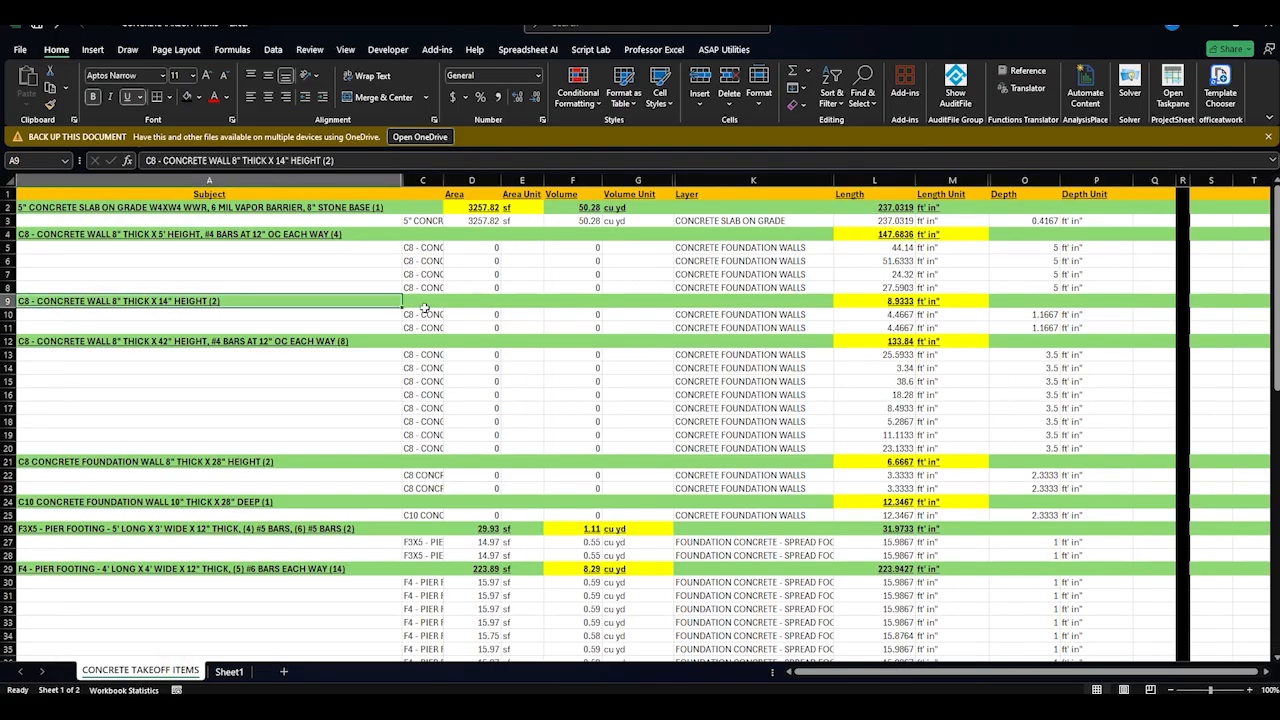
key(ctrl+c)
click(229, 671)
key(ctrl+v)
Copy the total length of the 14" high C8 wall (L9) from CONCRETE TAKEOFF ITEMS into F4 on Sheet1
click(480, 238)
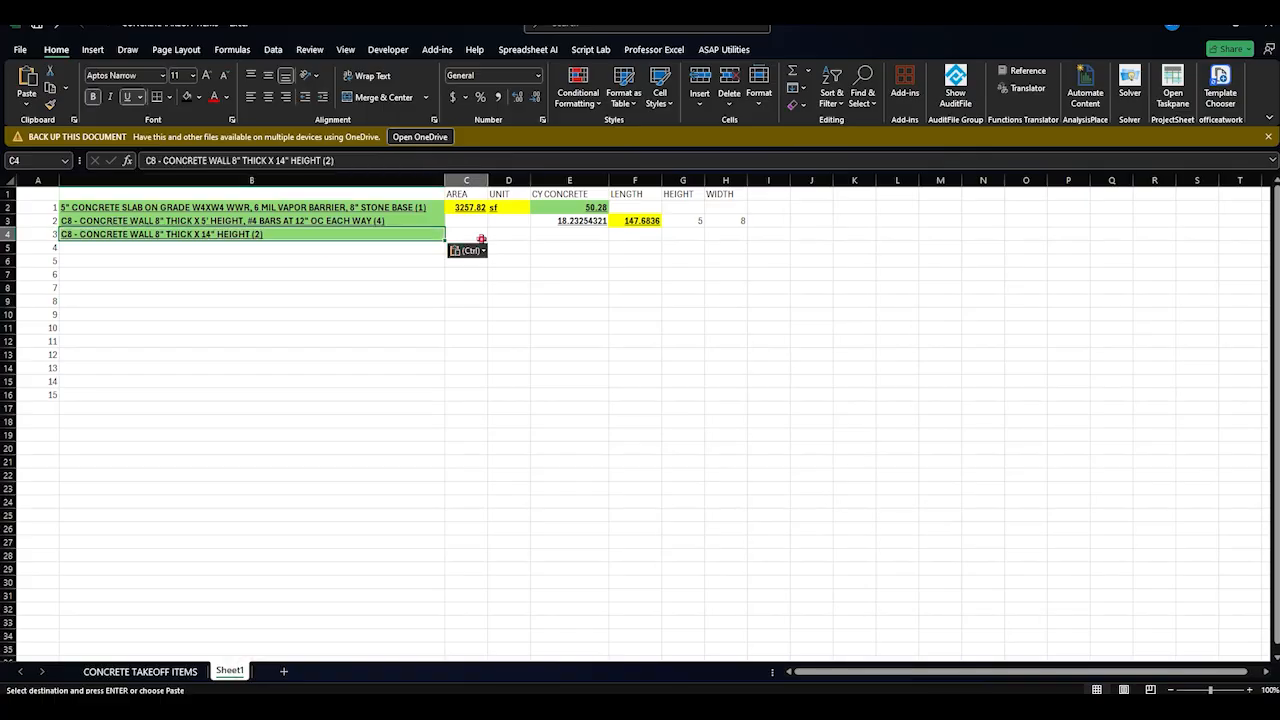
click(645, 235)
click(140, 671)
click(877, 302)
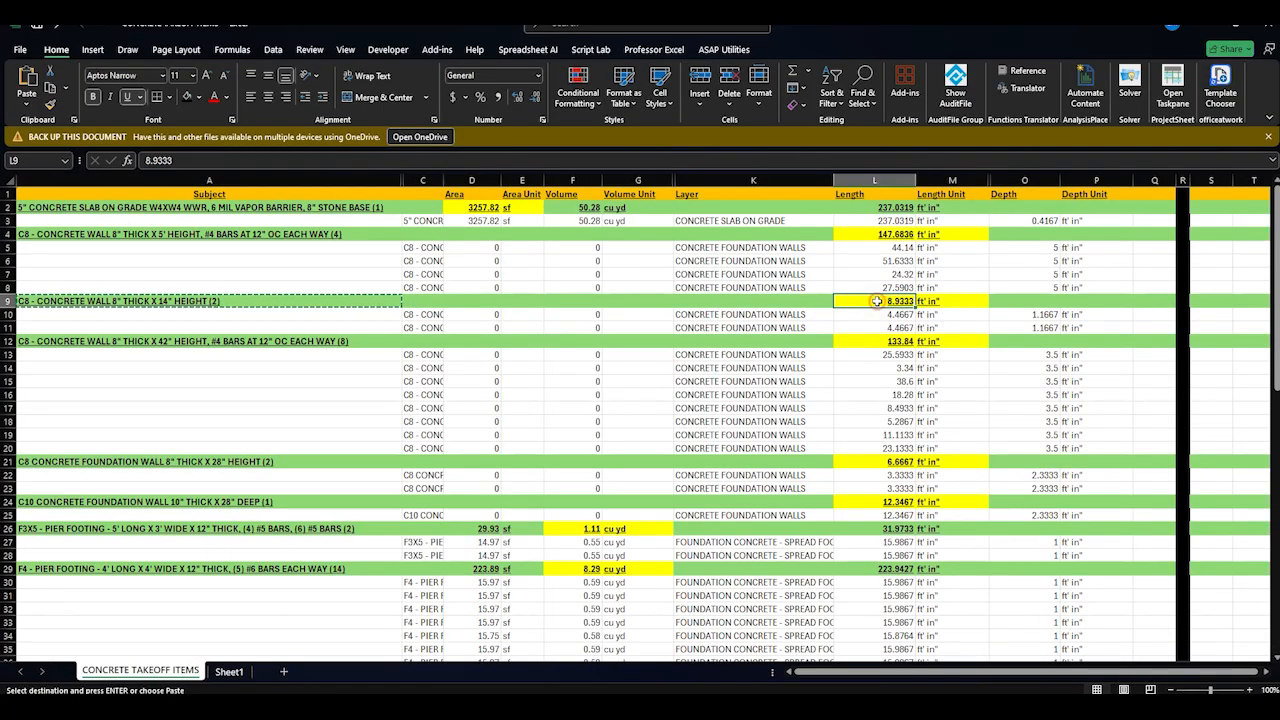
key(ctrl+c)
click(229, 671)
key(ctrl+v)
Enter =14/12 as the height in G4 and 8 as the width in H4 for the 14" high C8 wall
click(690, 234)
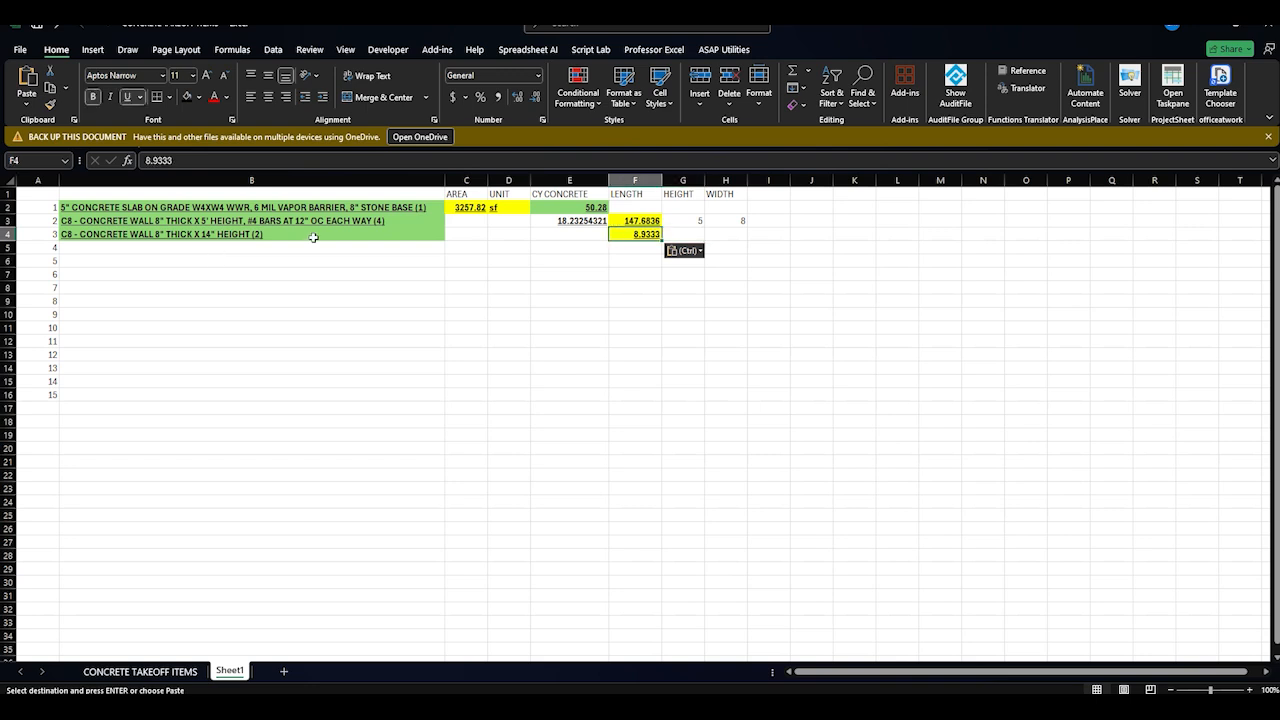
text(14)
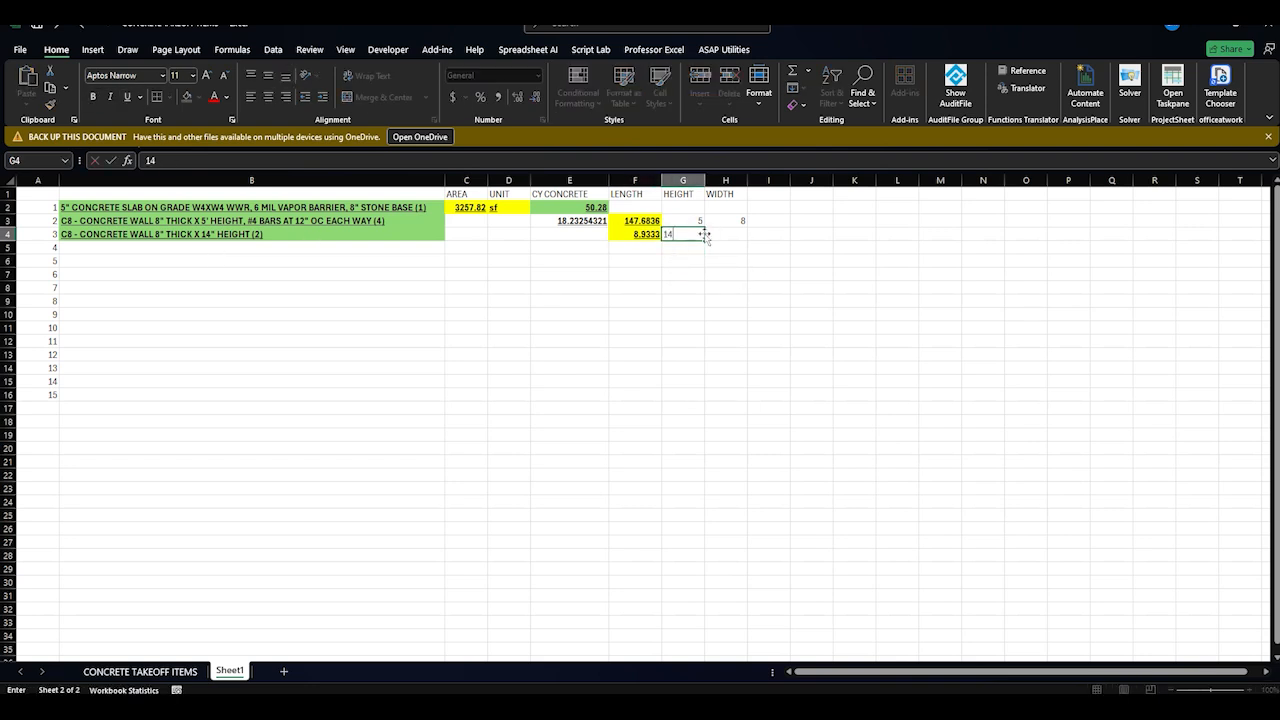
key(BackSpace)
key(BackSpace)
text(=)
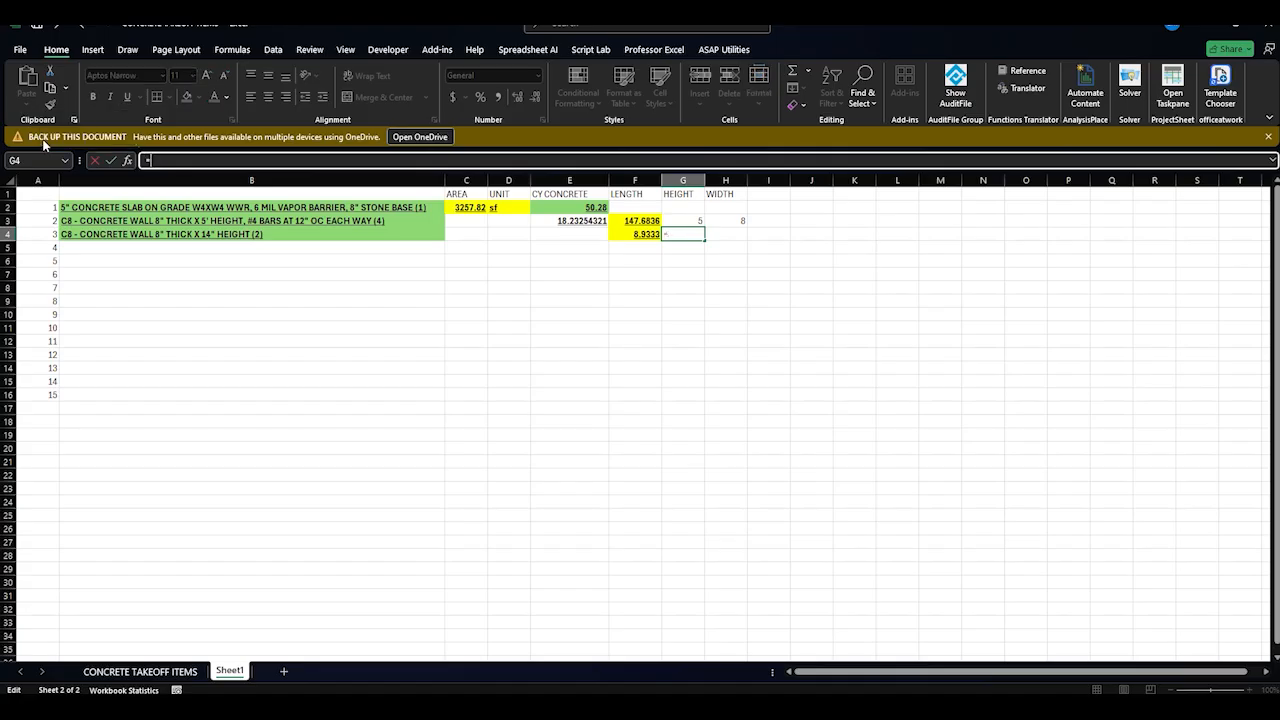
text(14/12)
key(Return)
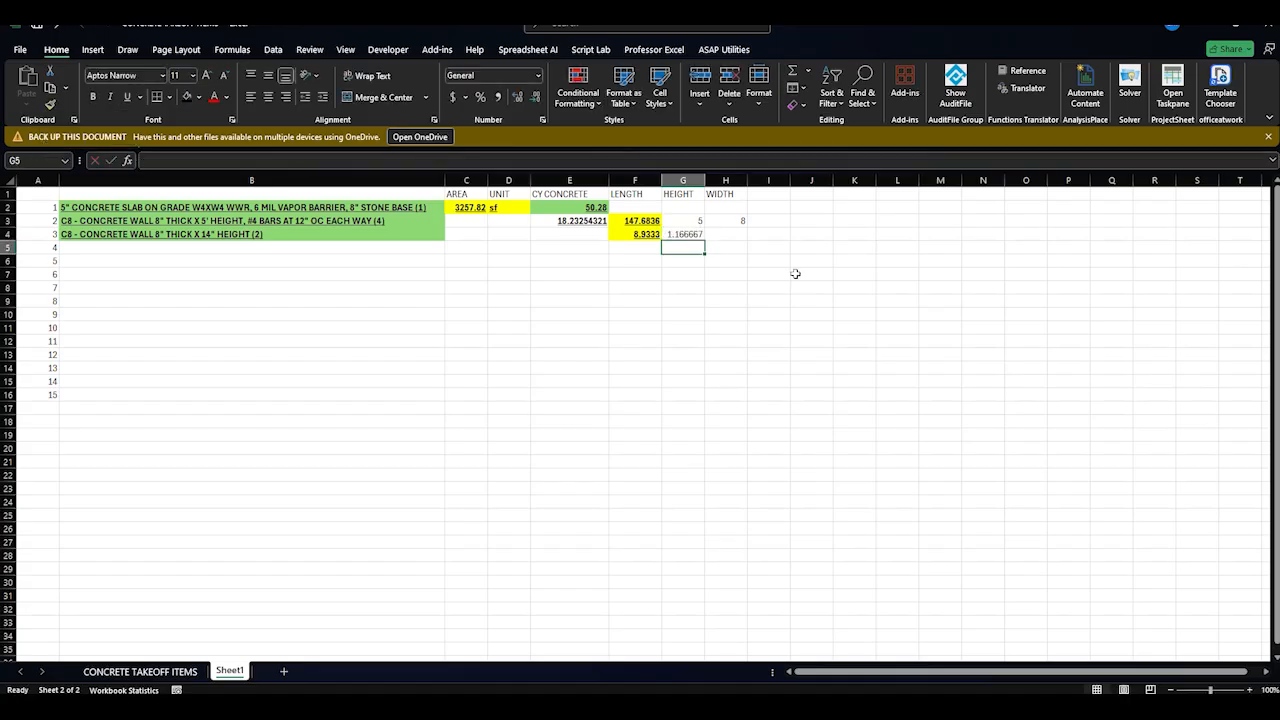
key(Up)
key(Right)
text(8)
key(Return)
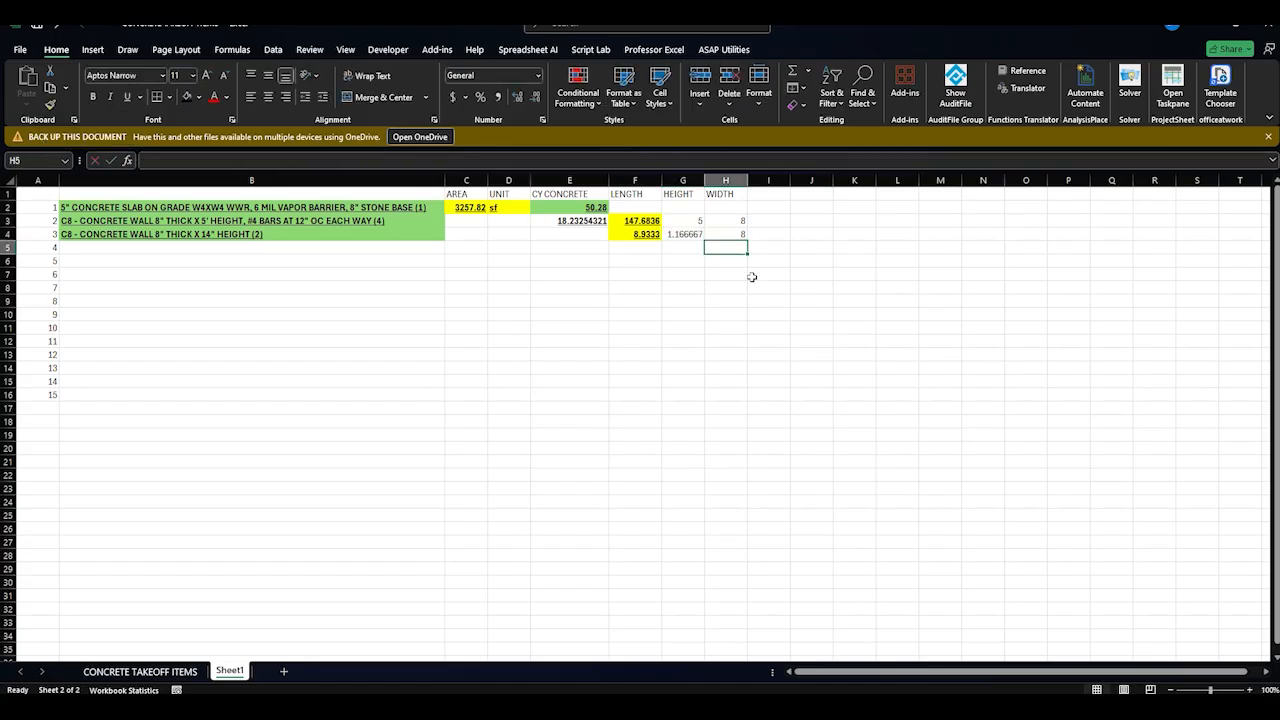
Enter the concrete volume formula =(F4*G4*(H4/12))/27 for the 14" high C8 wall in E4
click(585, 234)
text(=)
click(638, 234)
text(*)
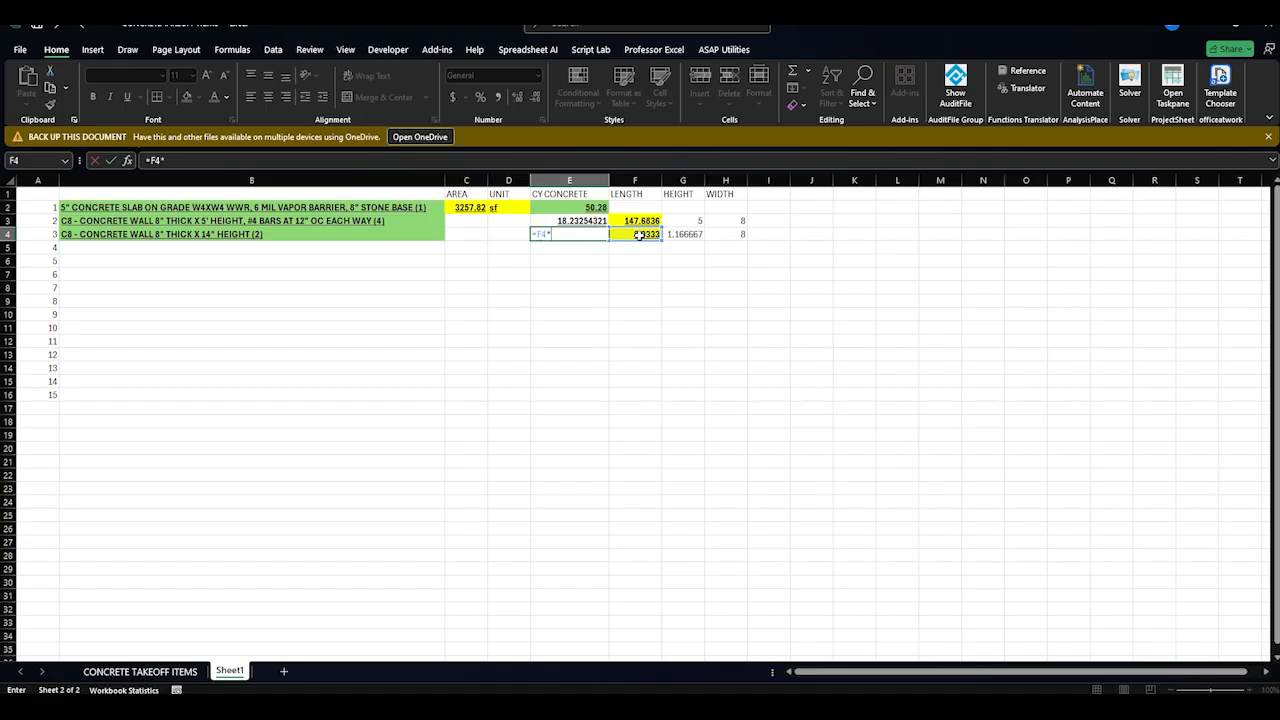
click(695, 234)
text(*)
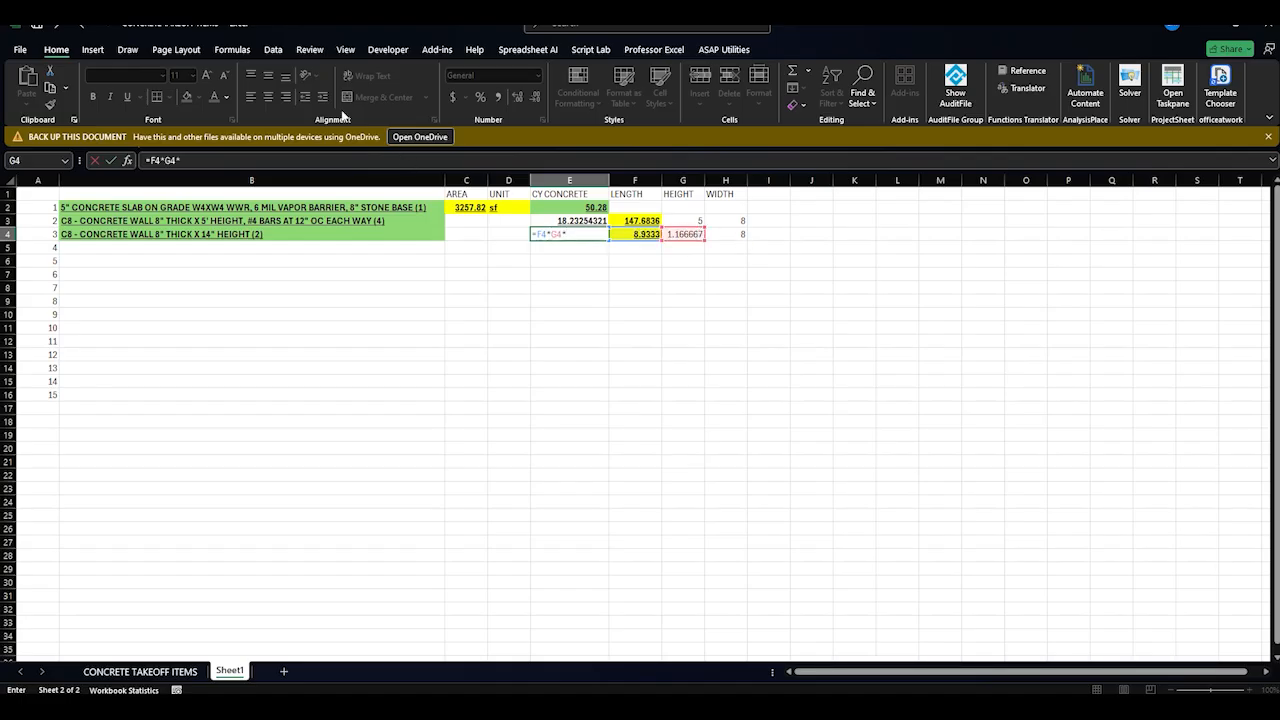
click(307, 160)
text(()
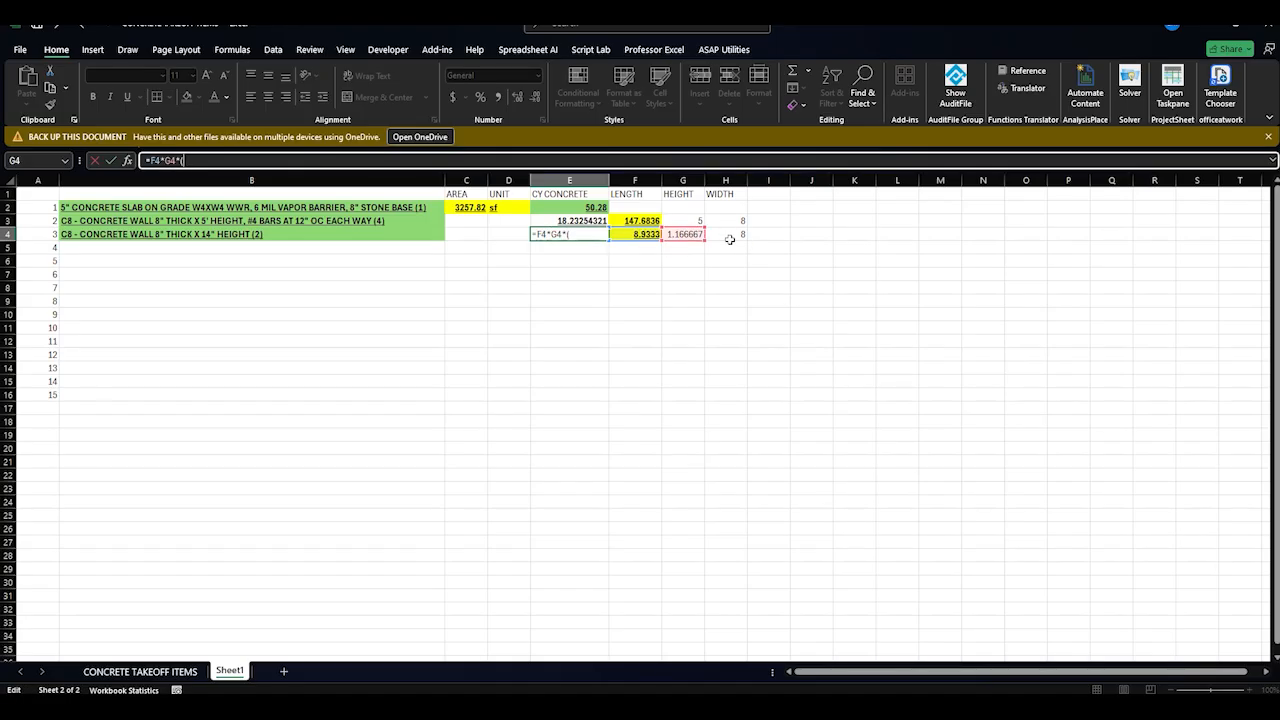
click(730, 238)
text(/12)
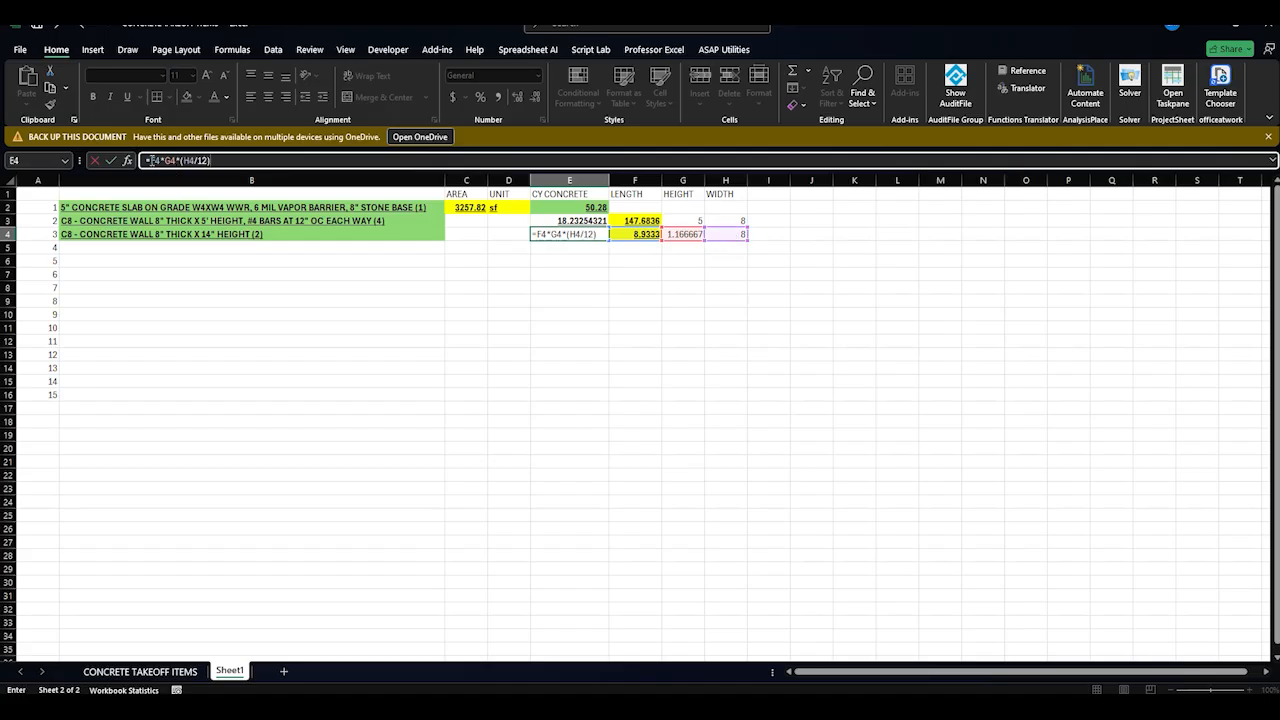
text(()
text(/27)
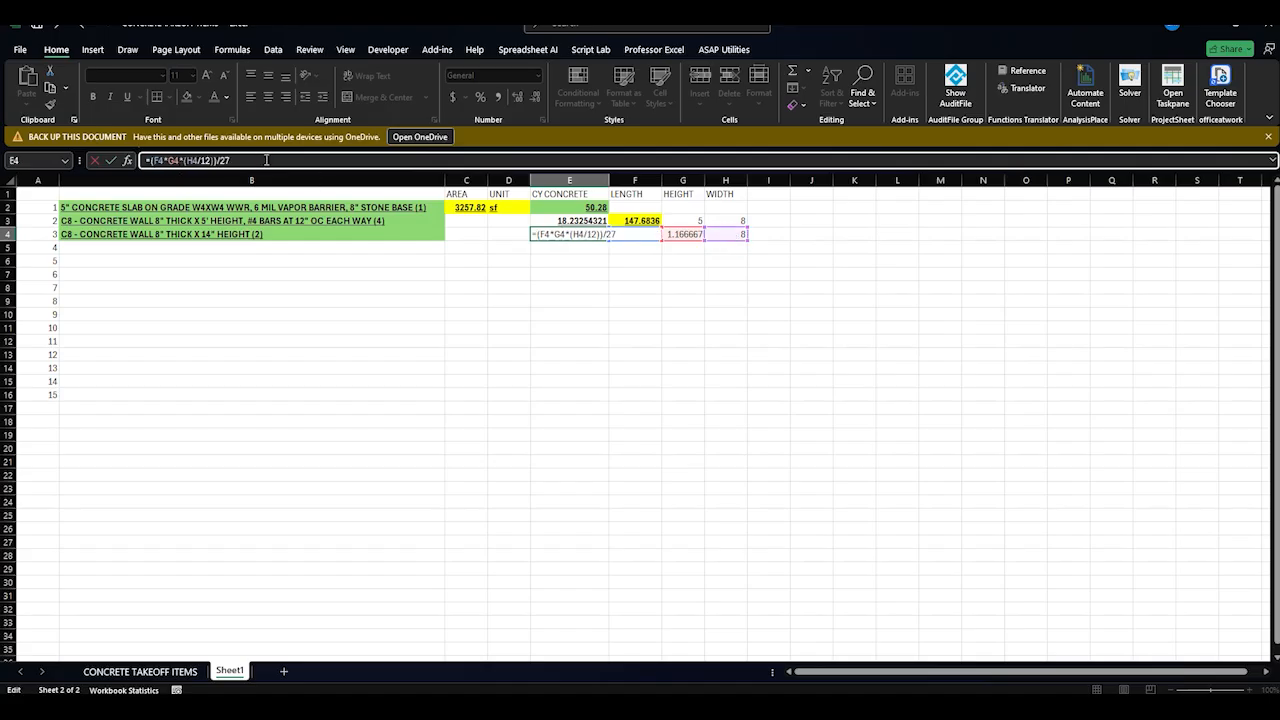
key(Return)
Make the concrete volume in E4 bold and underlined
click(573, 235)
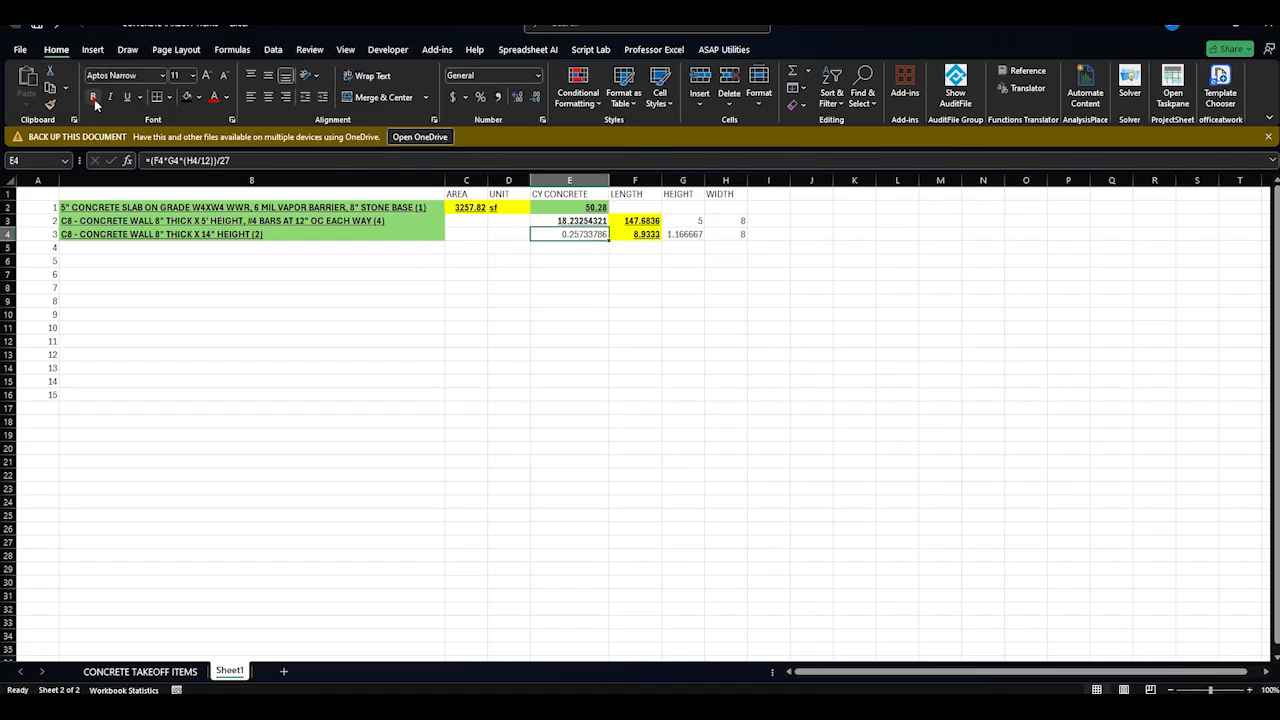
click(93, 97)
click(127, 97)
click(621, 273)
Widen the LENGTH, HEIGHT and WIDTH columns (F, G and H) slightly
click(743, 233)
drag(663, 180, 668, 180)
drag(709, 179, 713, 179)
drag(756, 183, 760, 183)
click(770, 221)
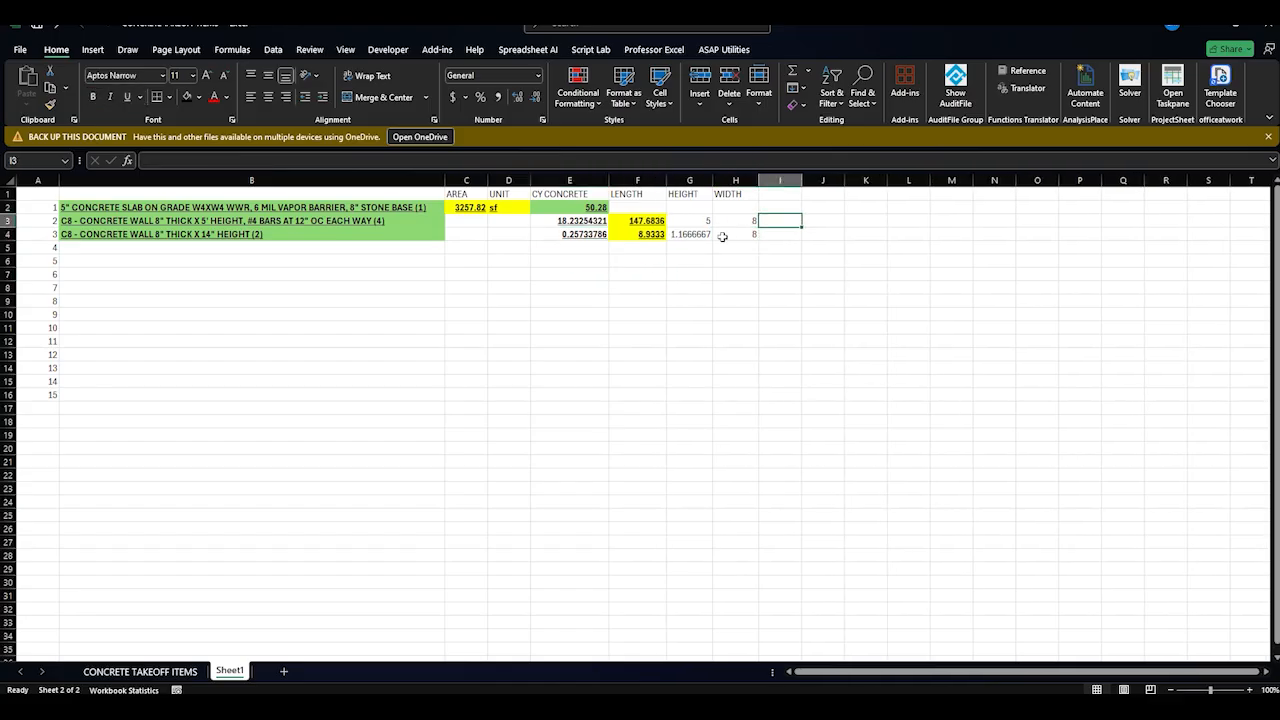
Enter the header CONVERSION TO FT in I1
click(790, 195)
text(CO)
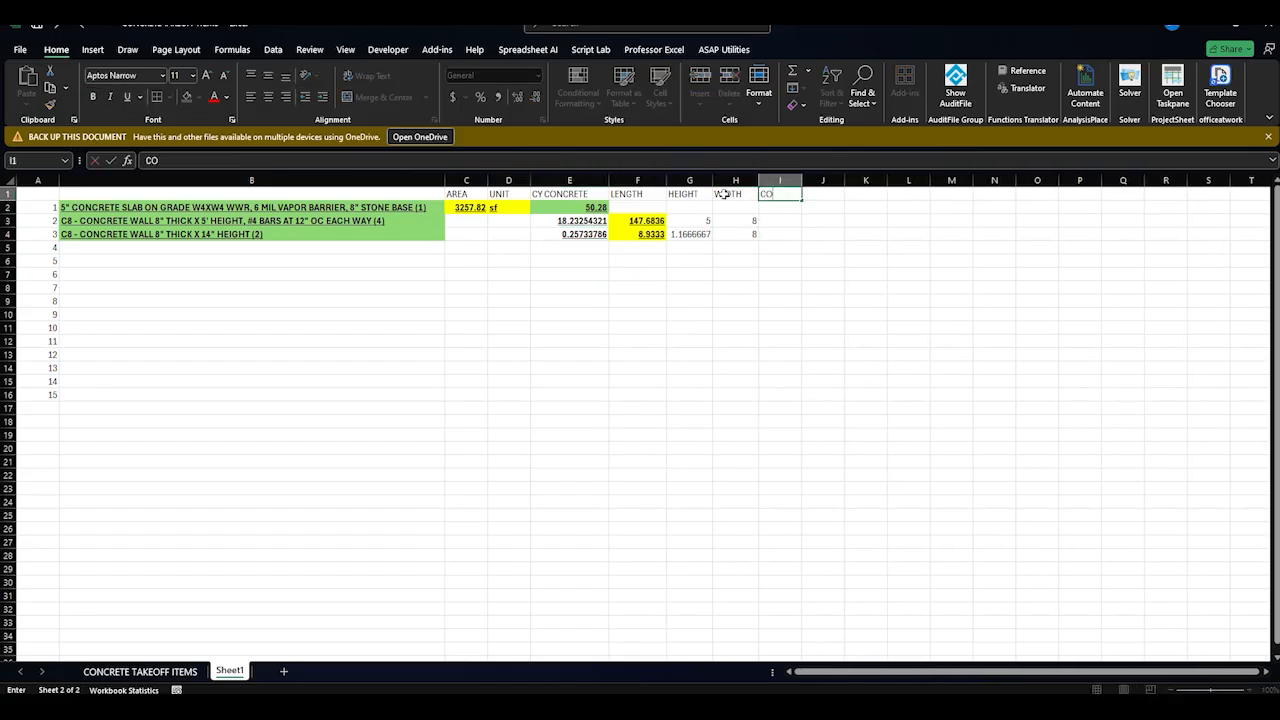
text(NVERSION TO FT)
key(Return)
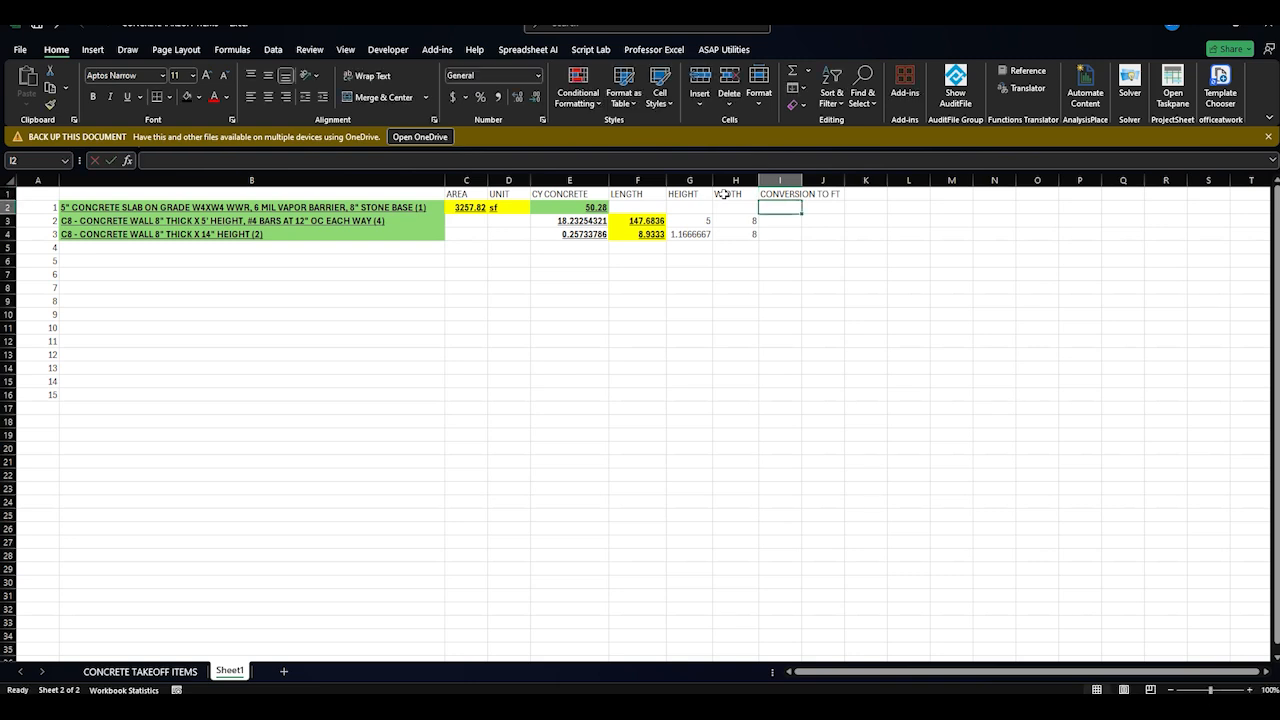
Convert the two wall widths to feet by dividing H3 and H4 by 12 in I3 and I4
key(Return)
text(=)
click(734, 219)
text(/12)
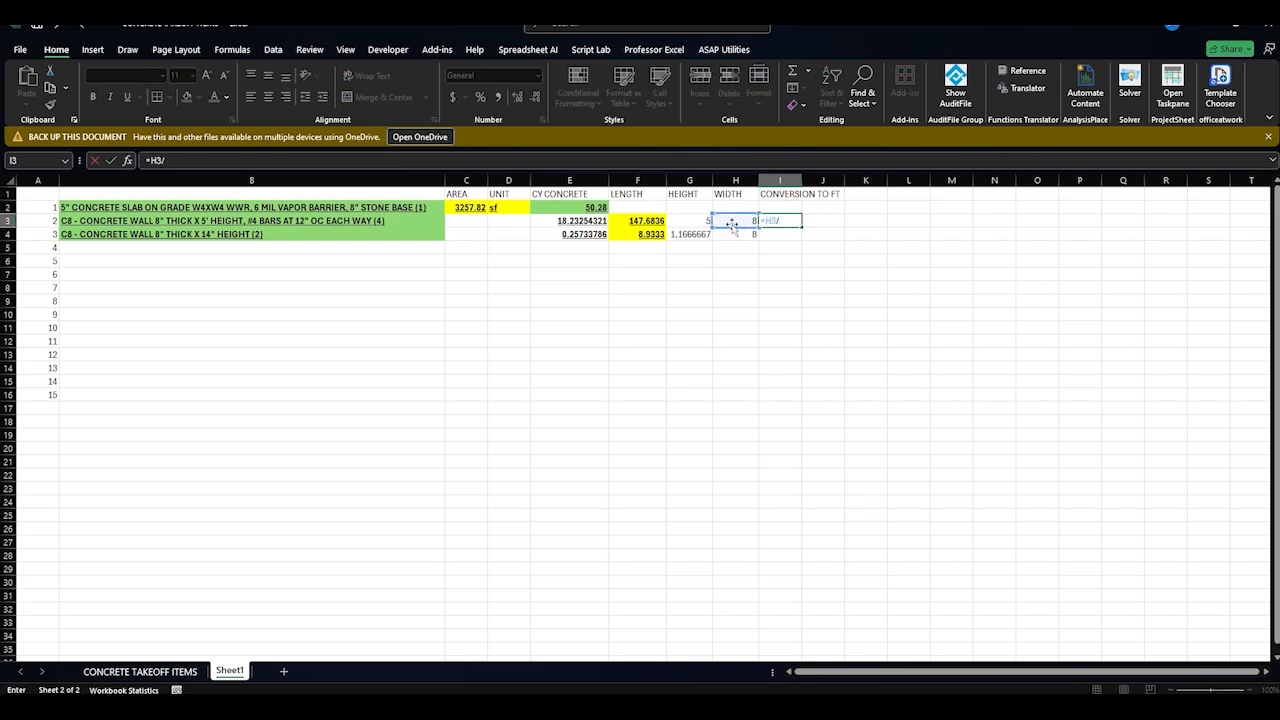
key(Return)
text(=)
click(743, 234)
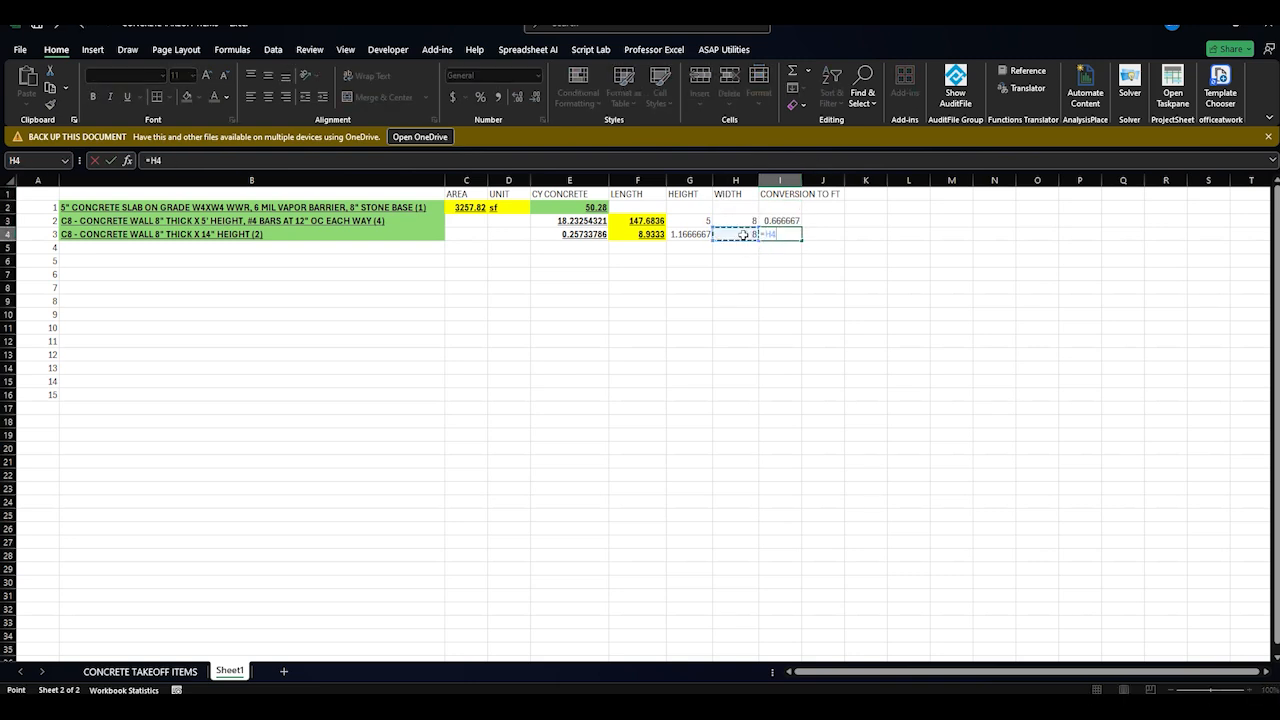
key(Return)
Widen column I to fit the CONVERSION TO FT header
click(694, 249)
drag(803, 180, 855, 180)
click(775, 297)
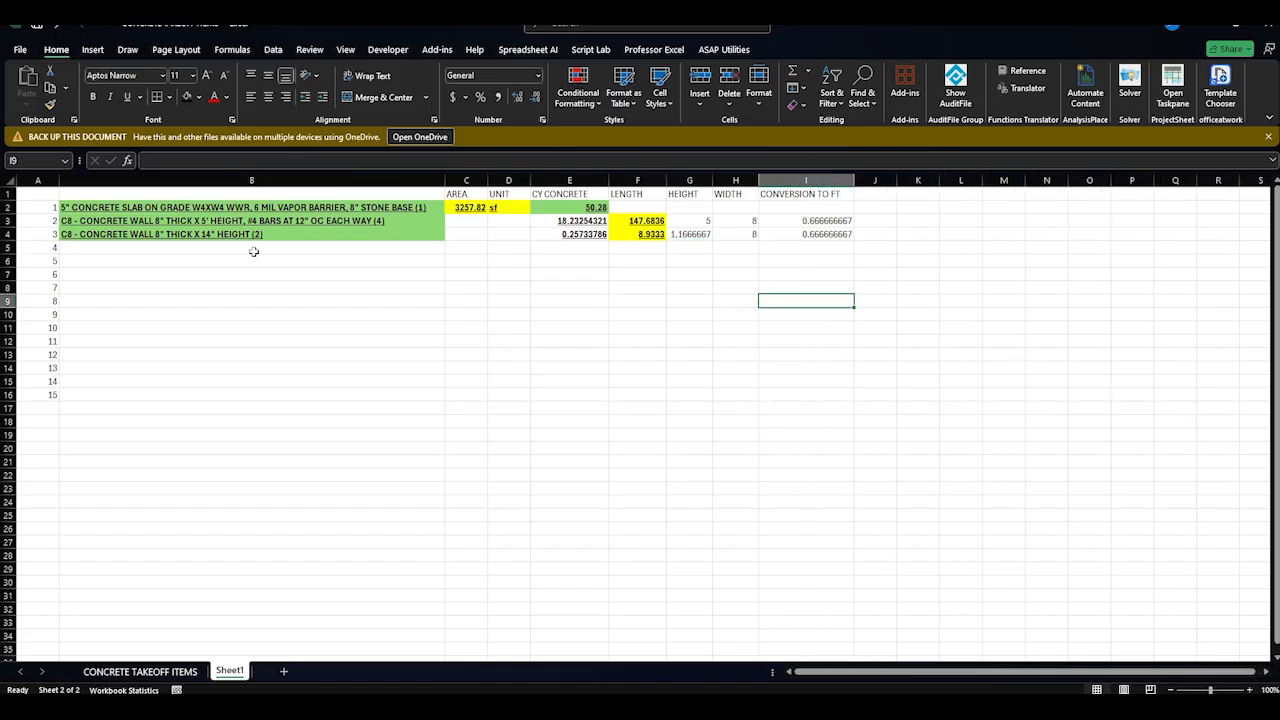
Copy the C8 8" thick x 42" height wall description from A12 of CONCRETE TAKEOFF ITEMS into B5 of Sheet1
click(254, 251)
click(140, 671)
click(182, 301)
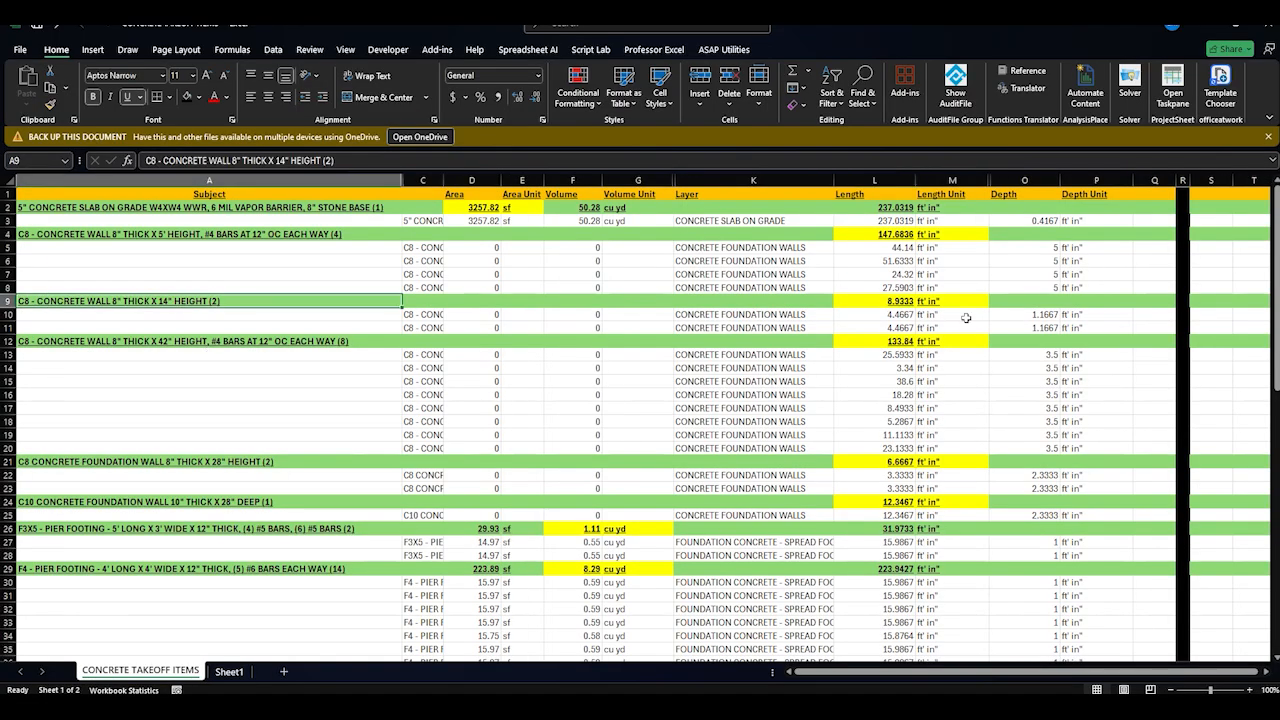
click(270, 340)
key(ctrl+c)
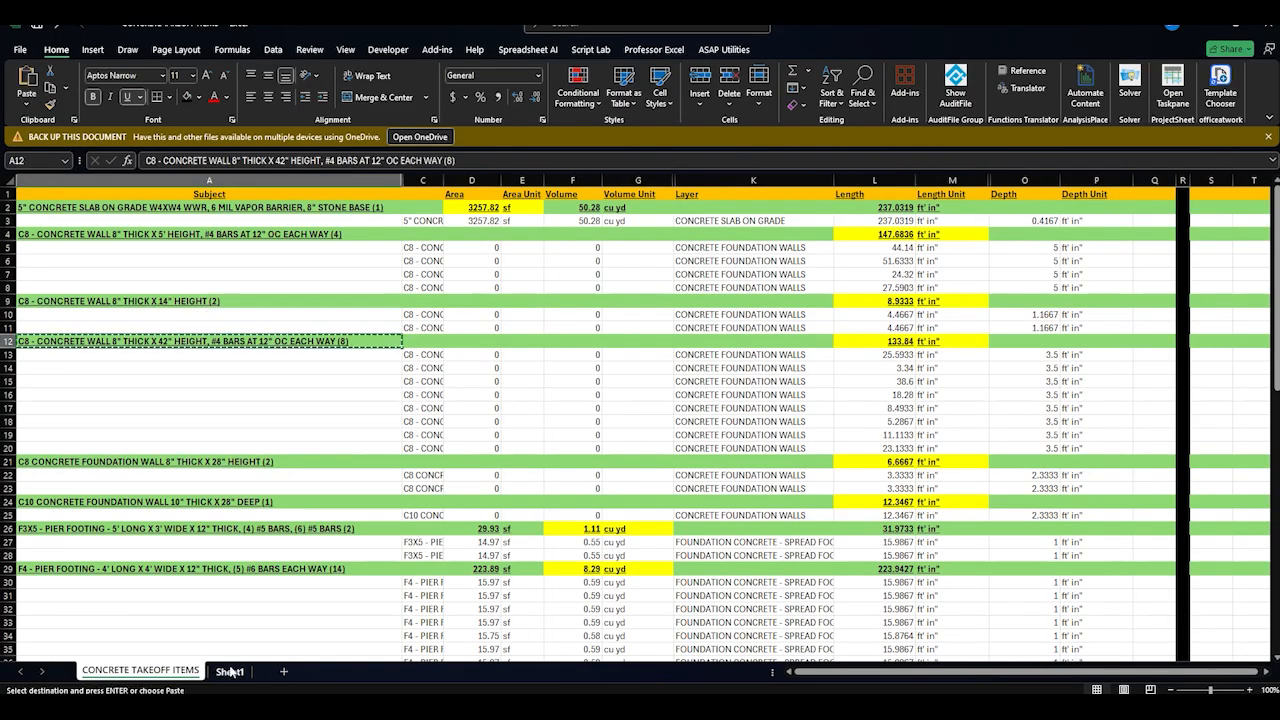
click(229, 671)
right_click(440, 248)
click(460, 297)
Copy the 42" high wall's total length from L12 of CONCRETE TAKEOFF ITEMS into F5 of Sheet1, keeping its formatting
click(630, 250)
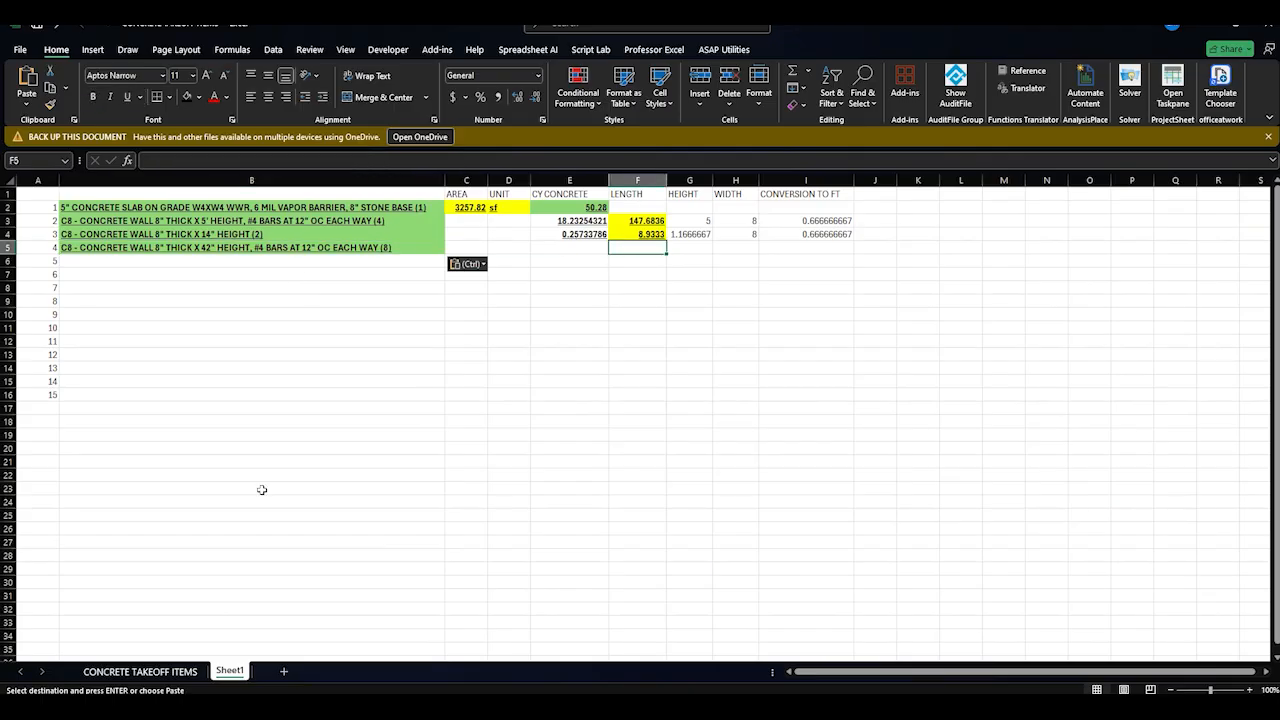
click(178, 670)
click(874, 341)
key(ctrl+c)
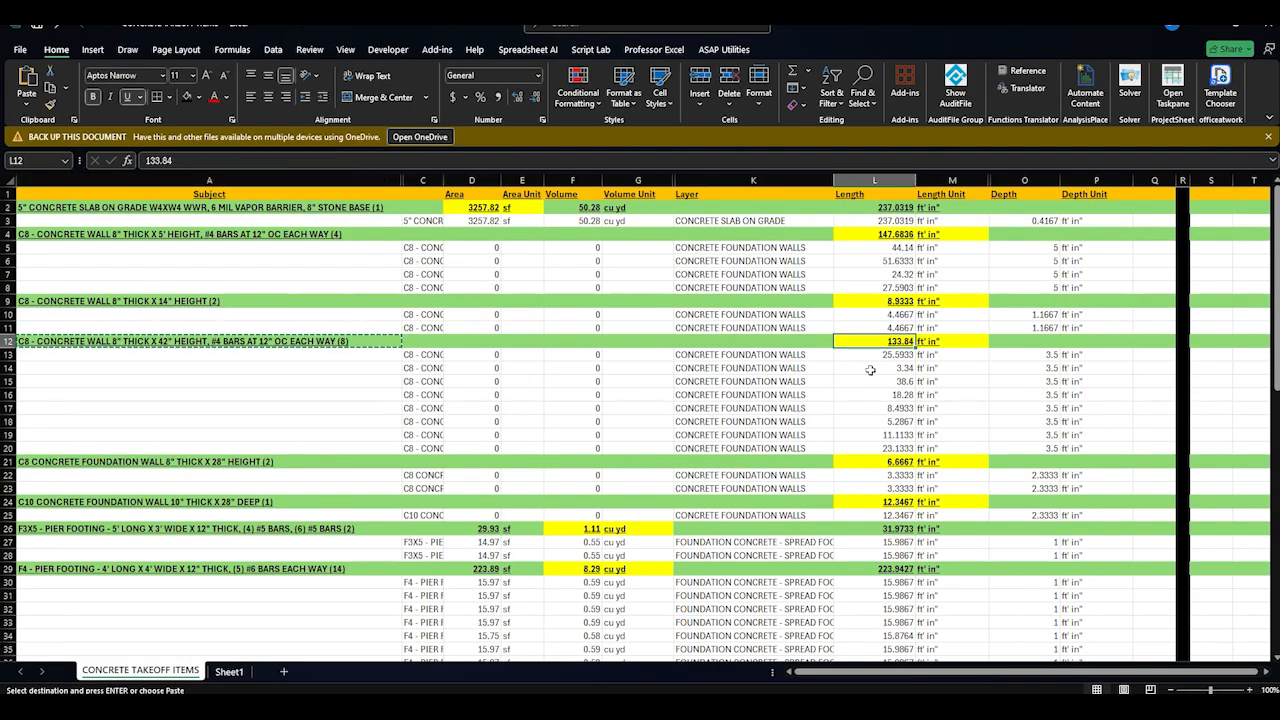
key(ctrl+Page_Down)
text(133.84)
click(681, 363)
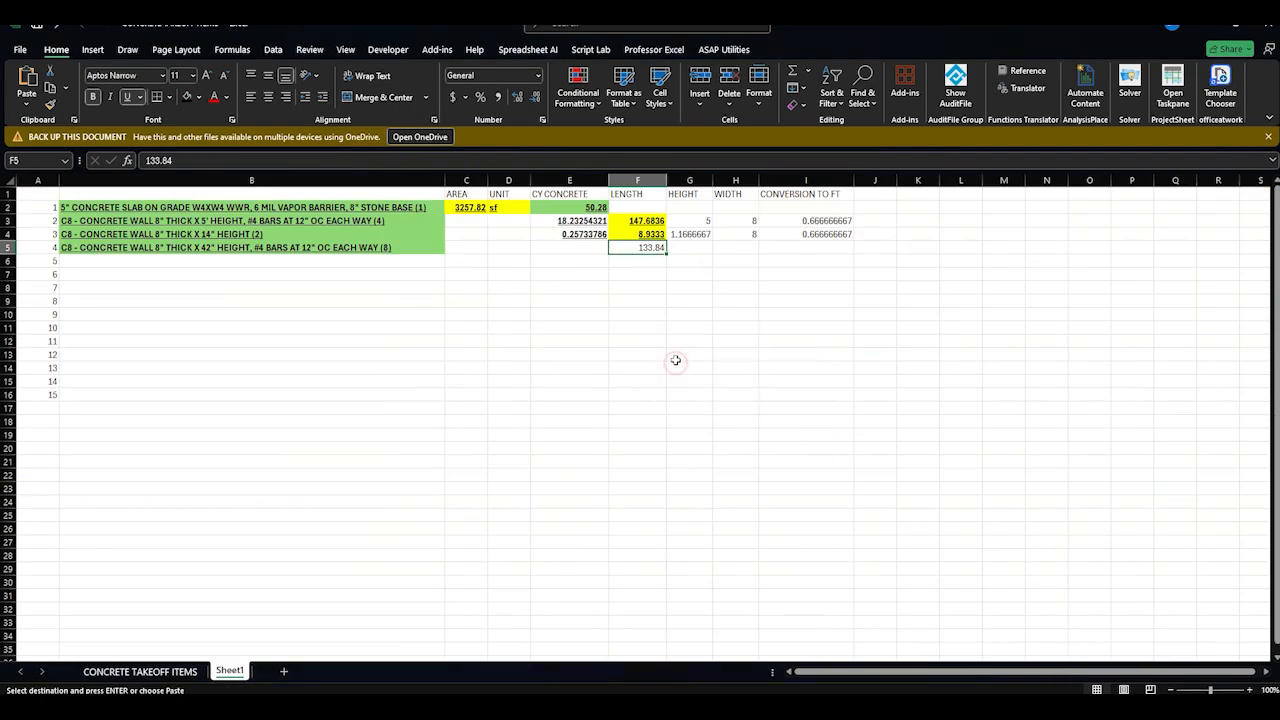
click(140, 671)
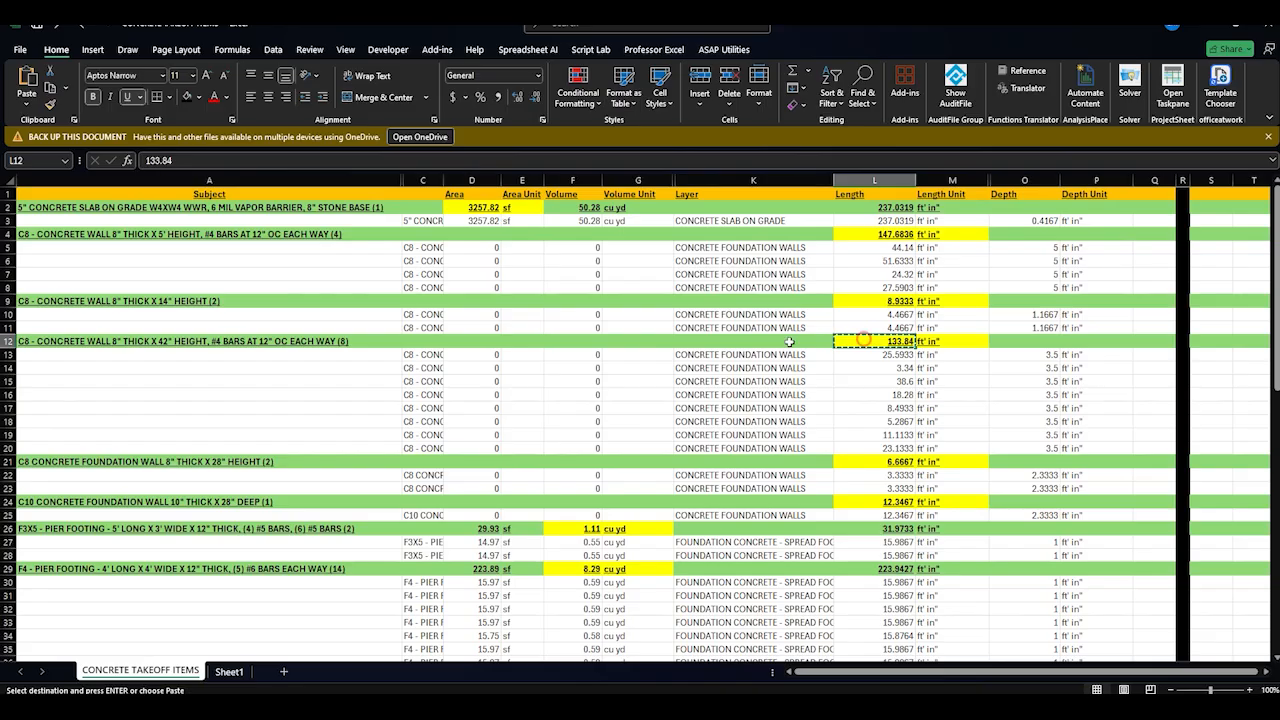
click(230, 673)
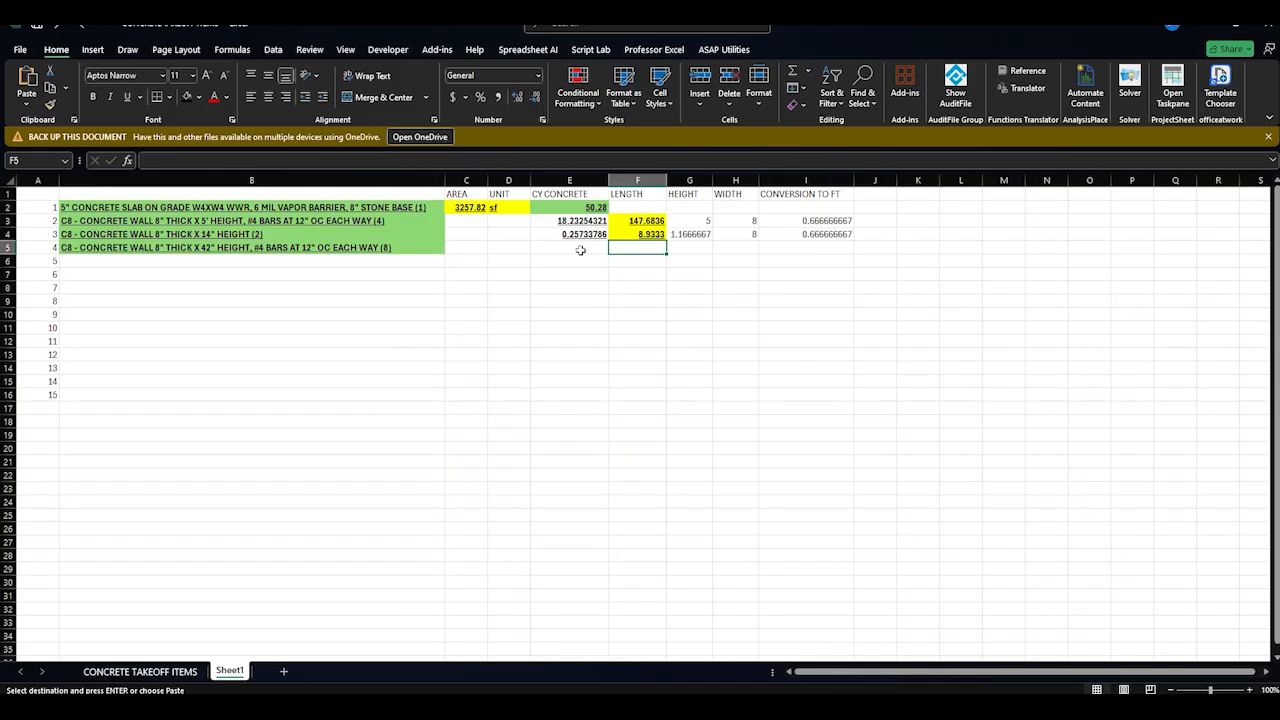
text(133.84)
Enter the 42" high wall's height as =42/12 in G5 and its width as 8 in H5
click(698, 246)
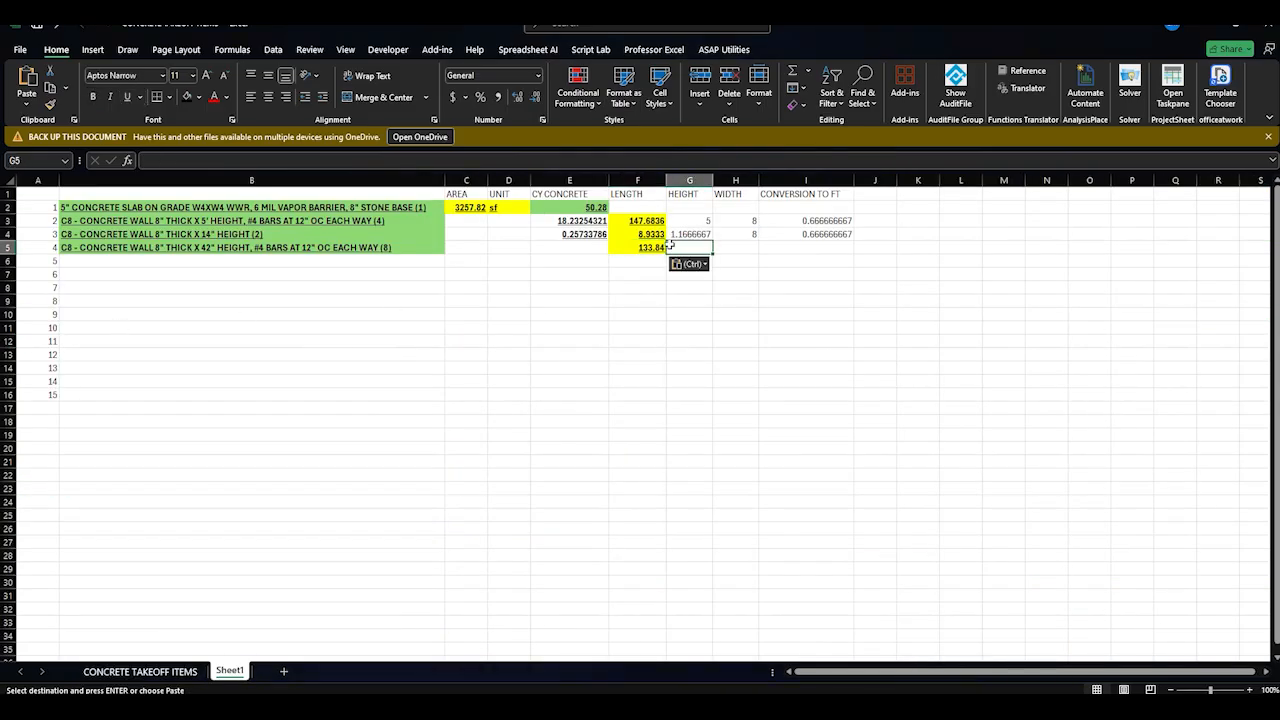
text(=42/12)
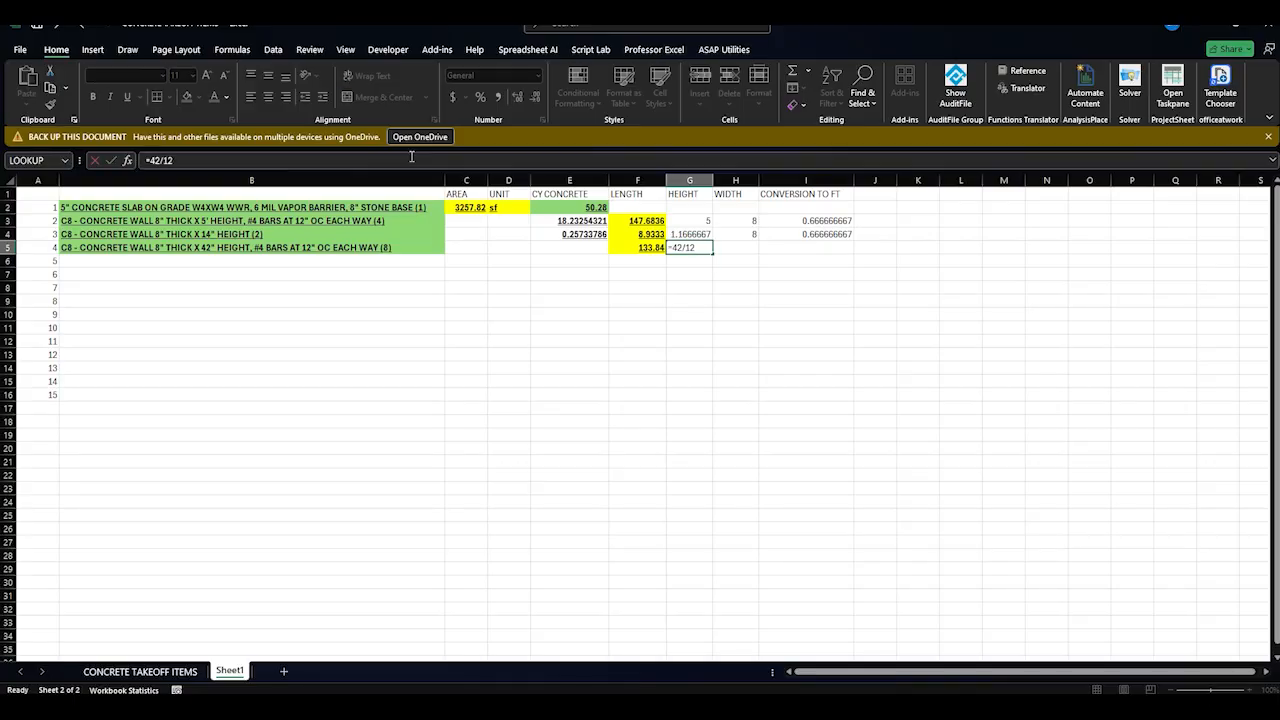
key(Return)
click(738, 245)
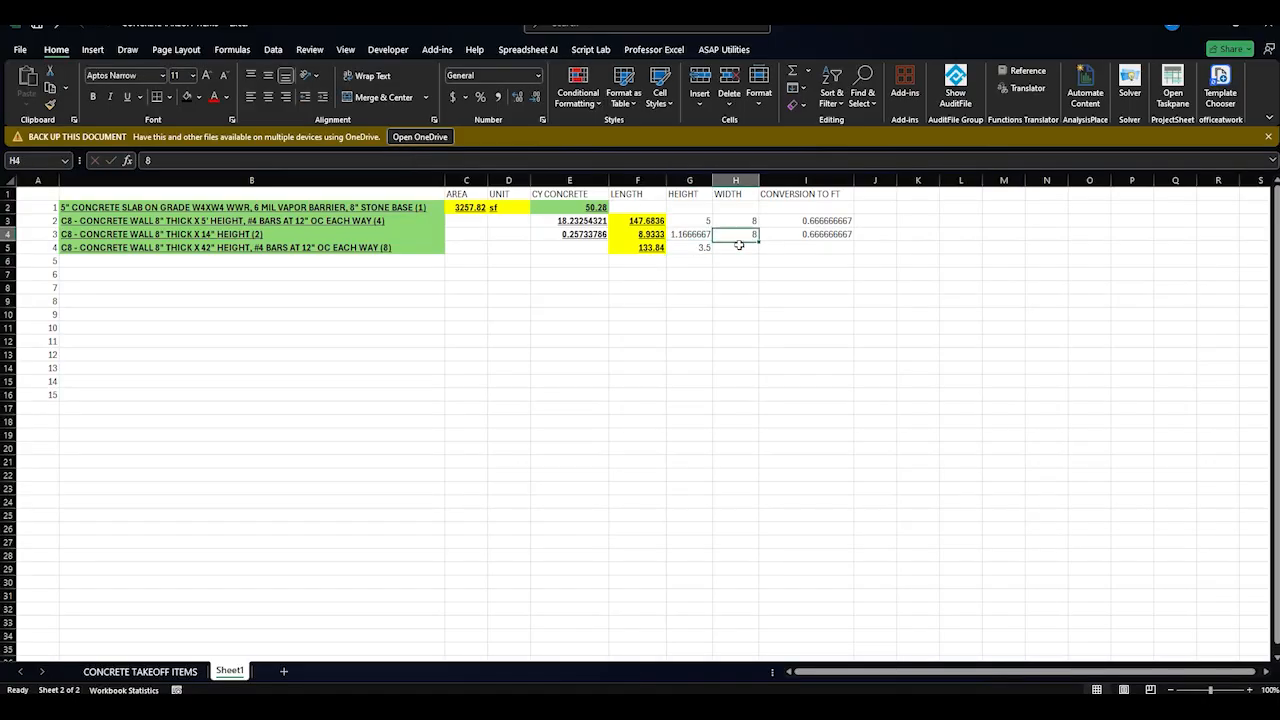
text(8)
Convert the 42" high wall's width to feet in I5 by dividing H5 by 12
click(805, 247)
text(=)
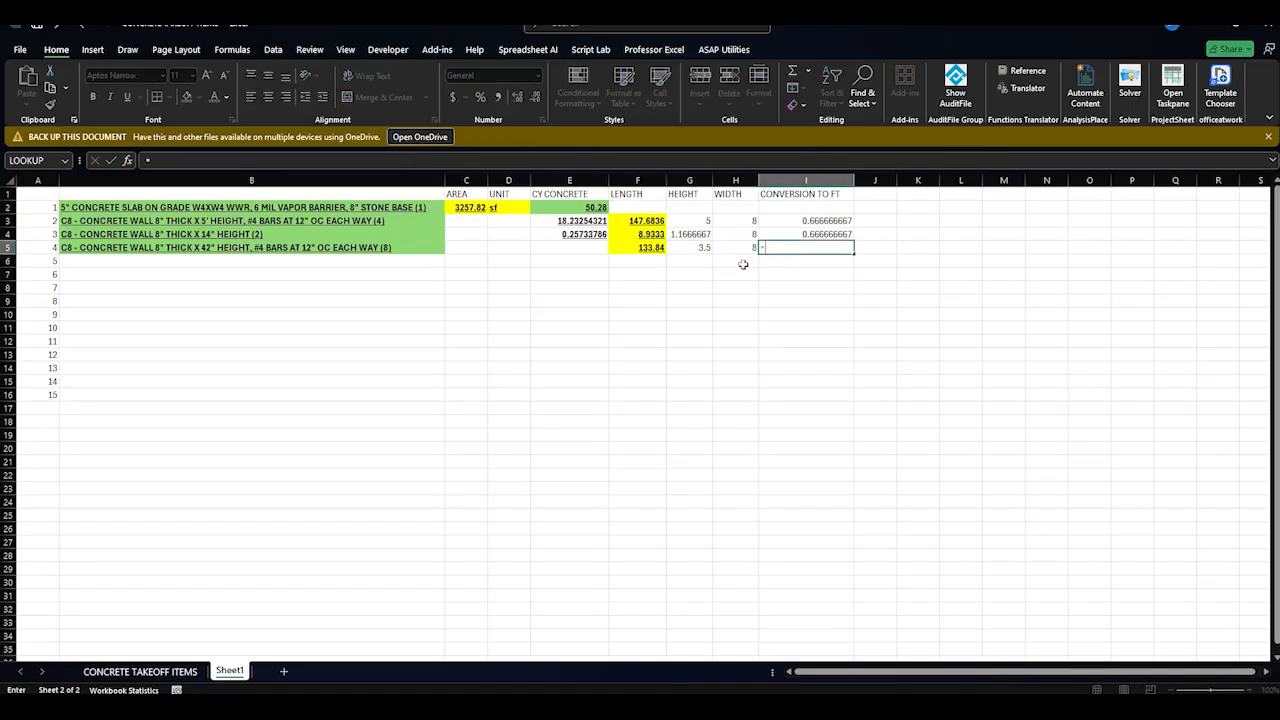
click(738, 247)
text(/12)
key(Return)
Calculate the 42" high wall's concrete volume in cubic yards in E5 with the formula =F5*G5*I5/27
click(594, 248)
text(=)
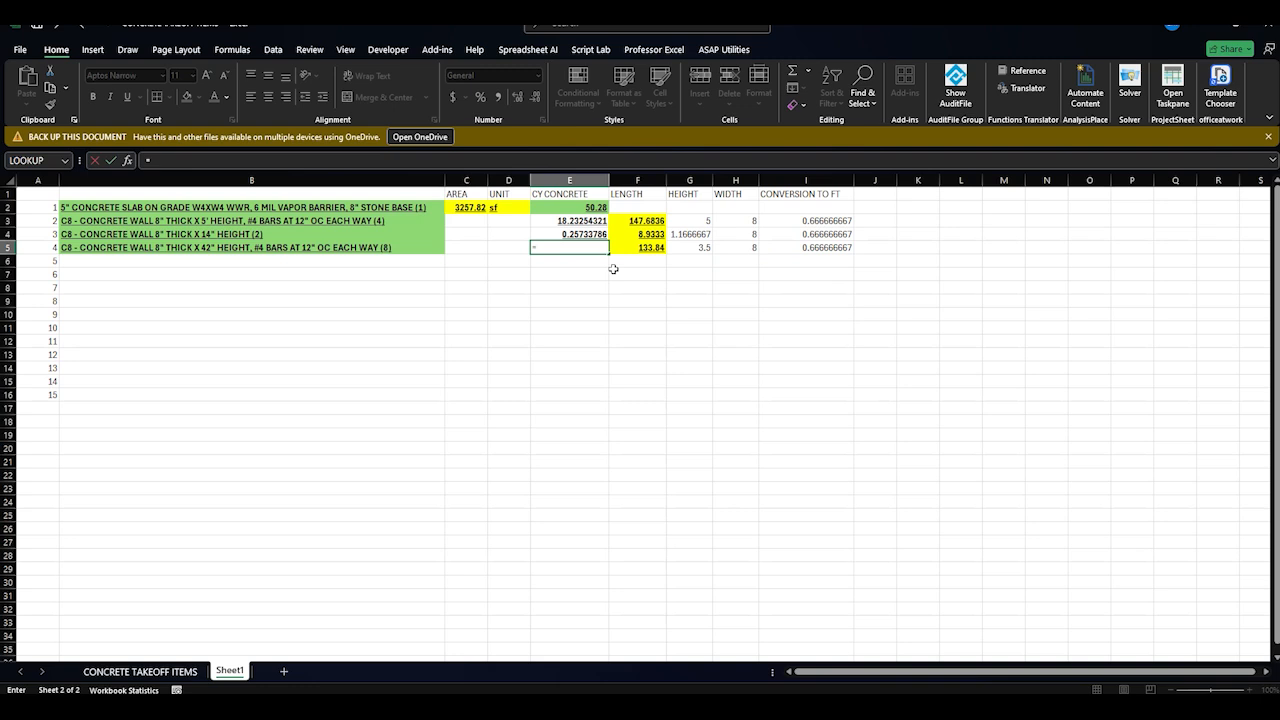
click(641, 249)
text(*)
click(699, 247)
text(*)
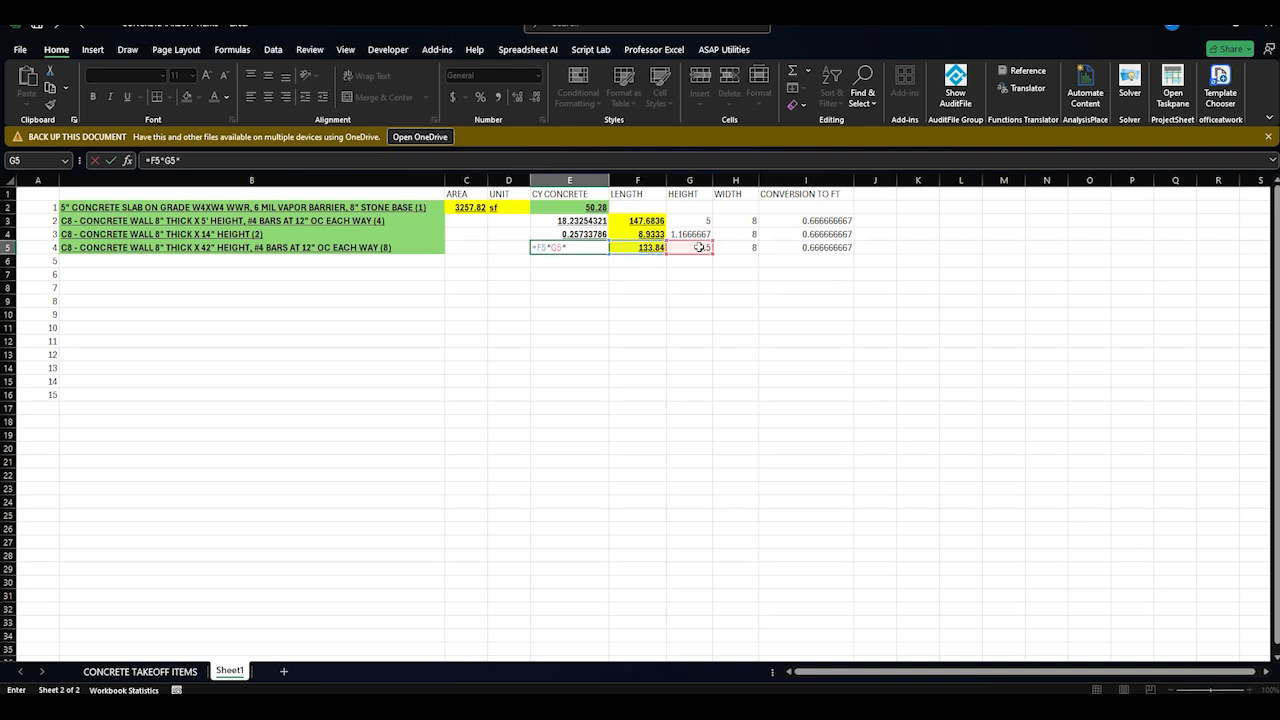
click(802, 247)
key(Return)
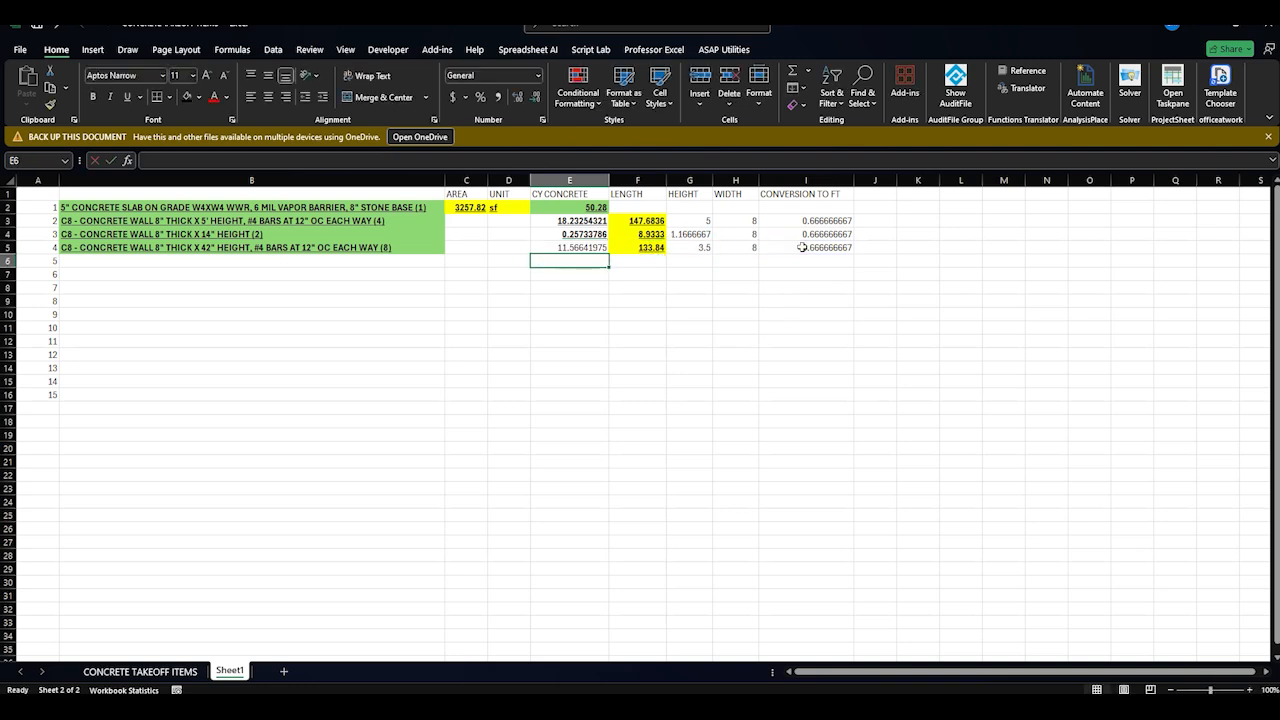
Make the concrete volume in E5 bold and underlined
click(591, 246)
click(93, 97)
click(127, 97)
click(603, 274)
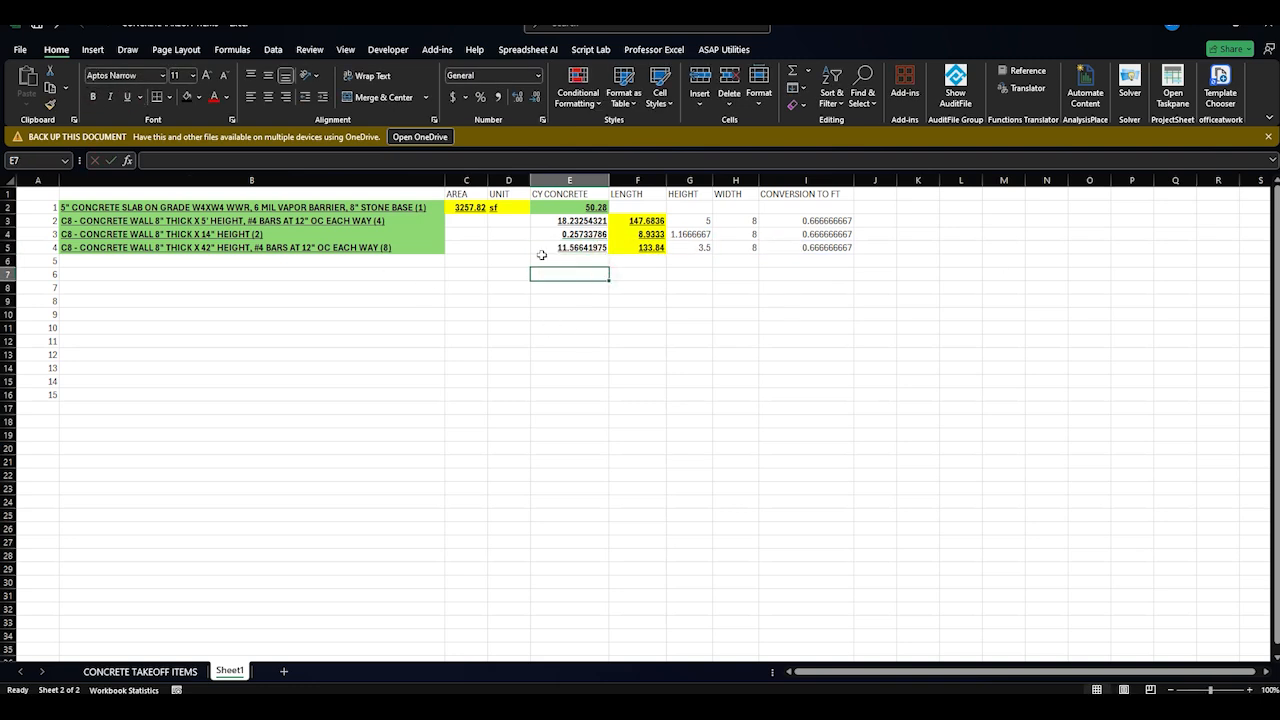
click(514, 234)
click(231, 263)
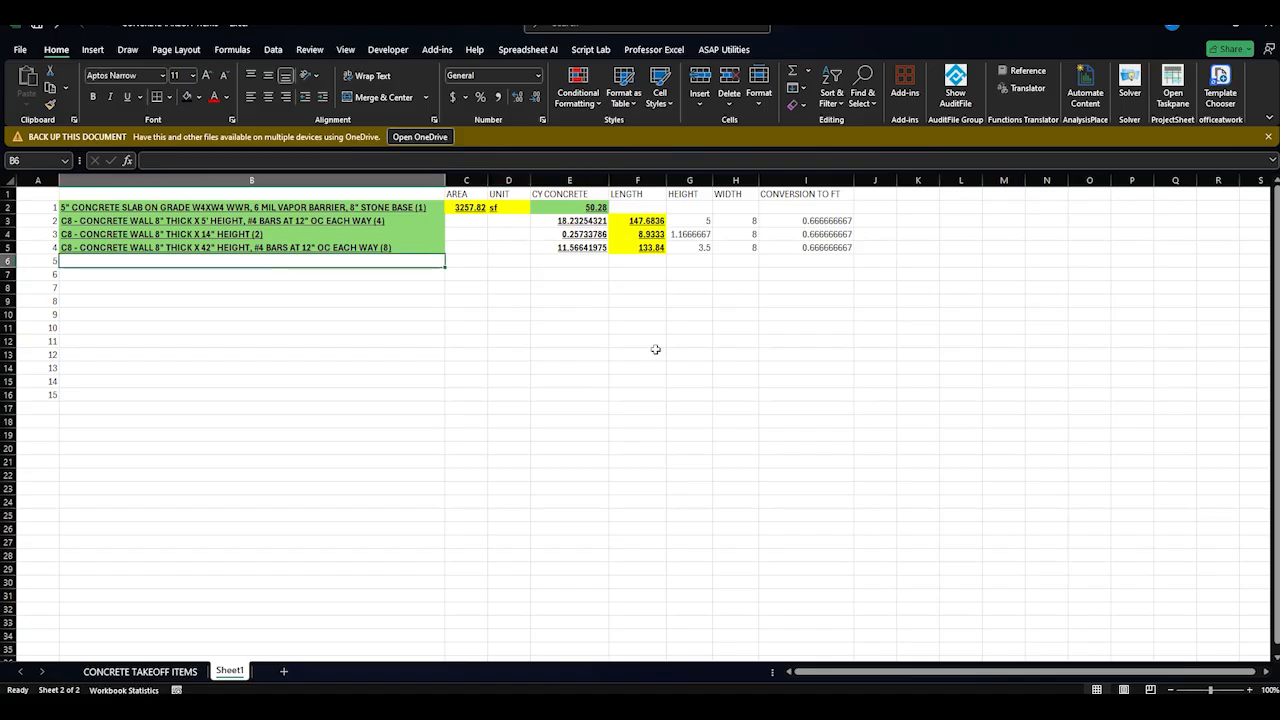
click(170, 207)
click(822, 207)
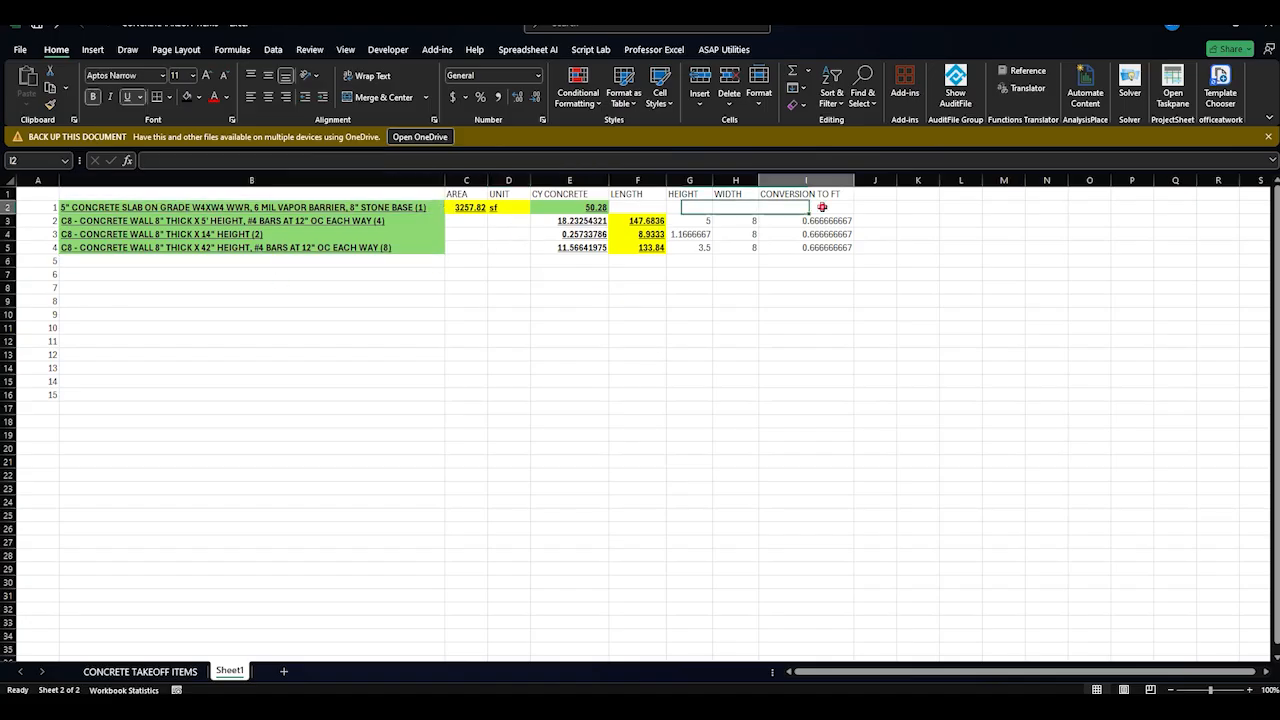
Copy the C8 foundation wall 8" thick x 28" height description from A21 of CONCRETE TAKEOFF ITEMS into B6 of Sheet1
click(137, 262)
click(140, 671)
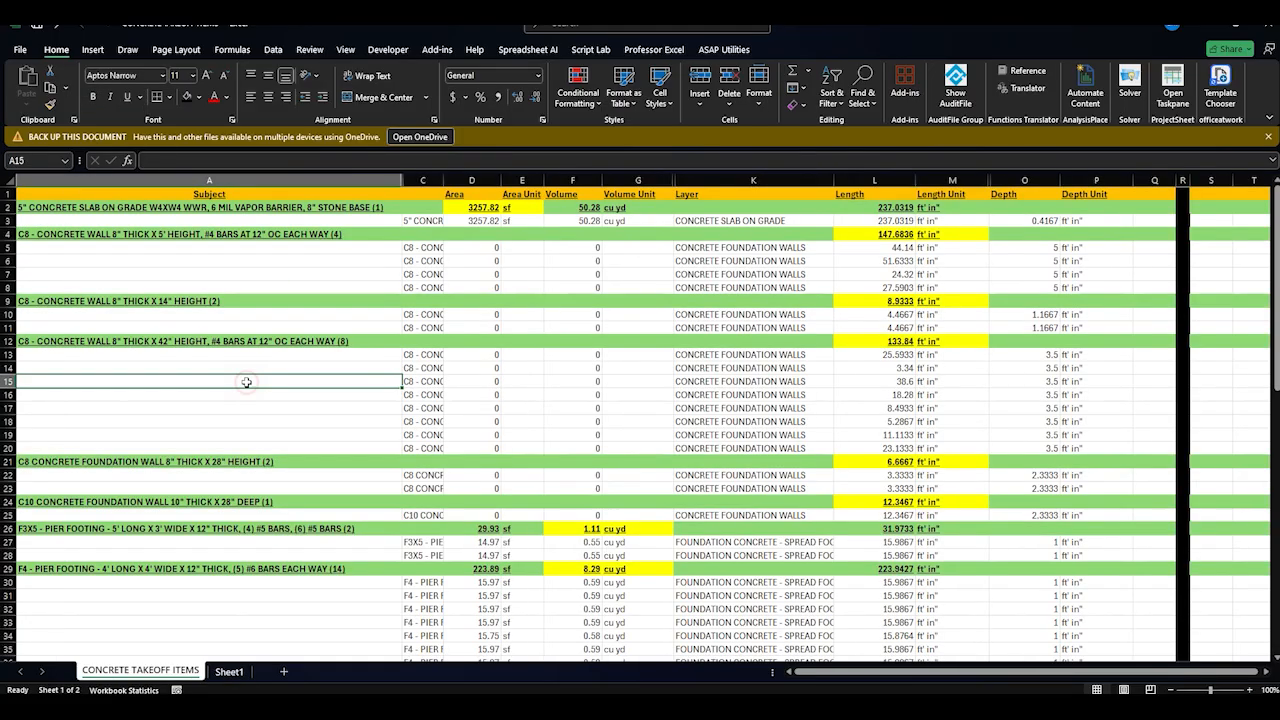
click(180, 465)
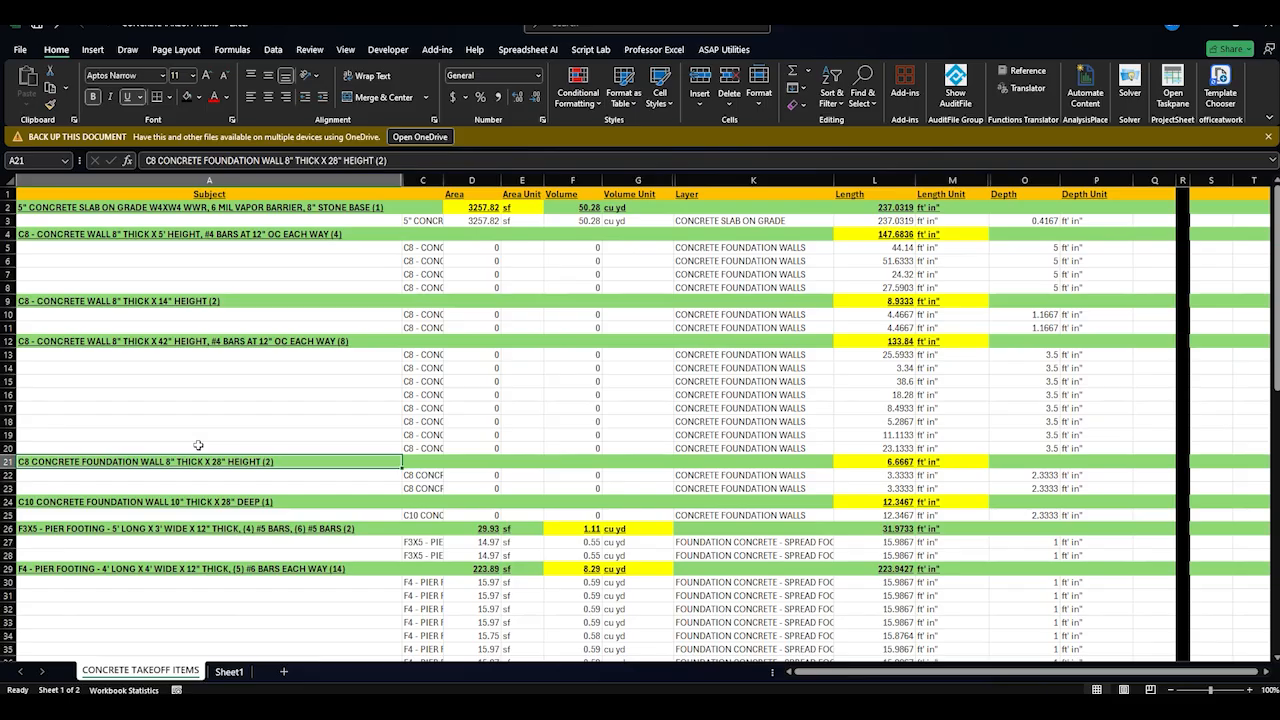
right_click(288, 465)
click(320, 97)
click(229, 671)
right_click(141, 262)
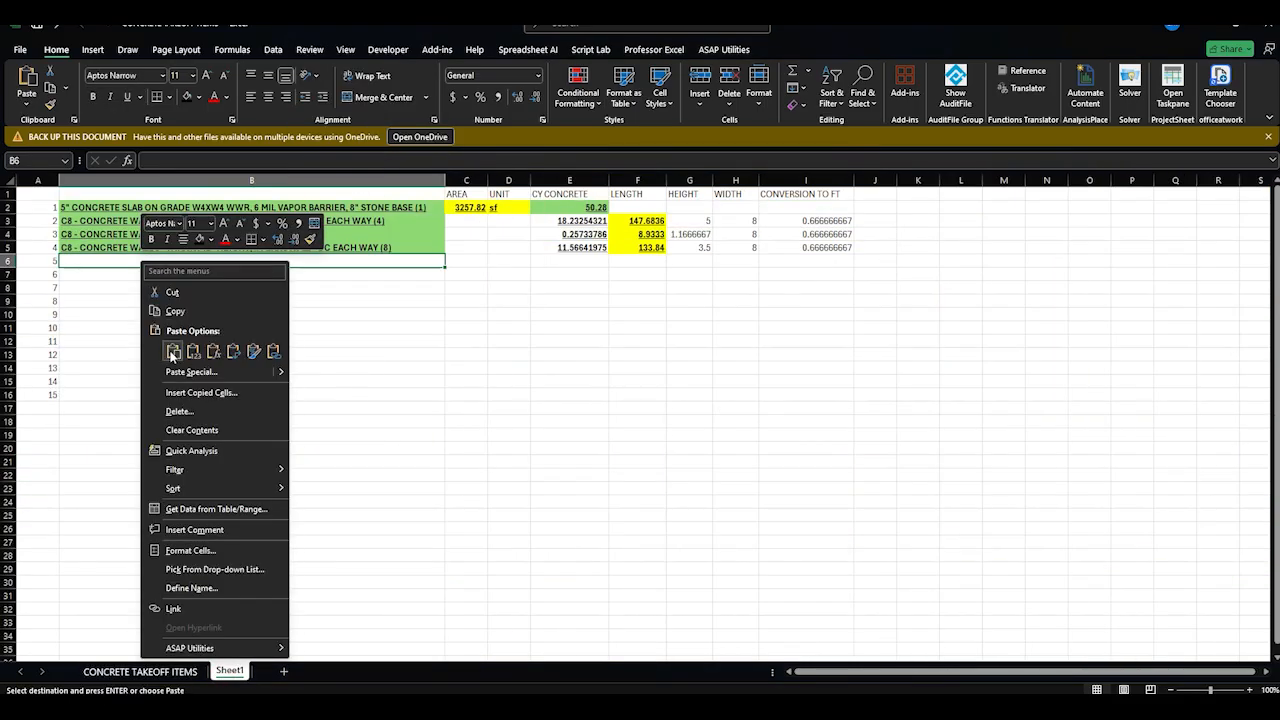
click(172, 351)
Copy the 28" high C8 wall's total length from L21 of CONCRETE TAKEOFF ITEMS into F6 of Sheet1
click(140, 671)
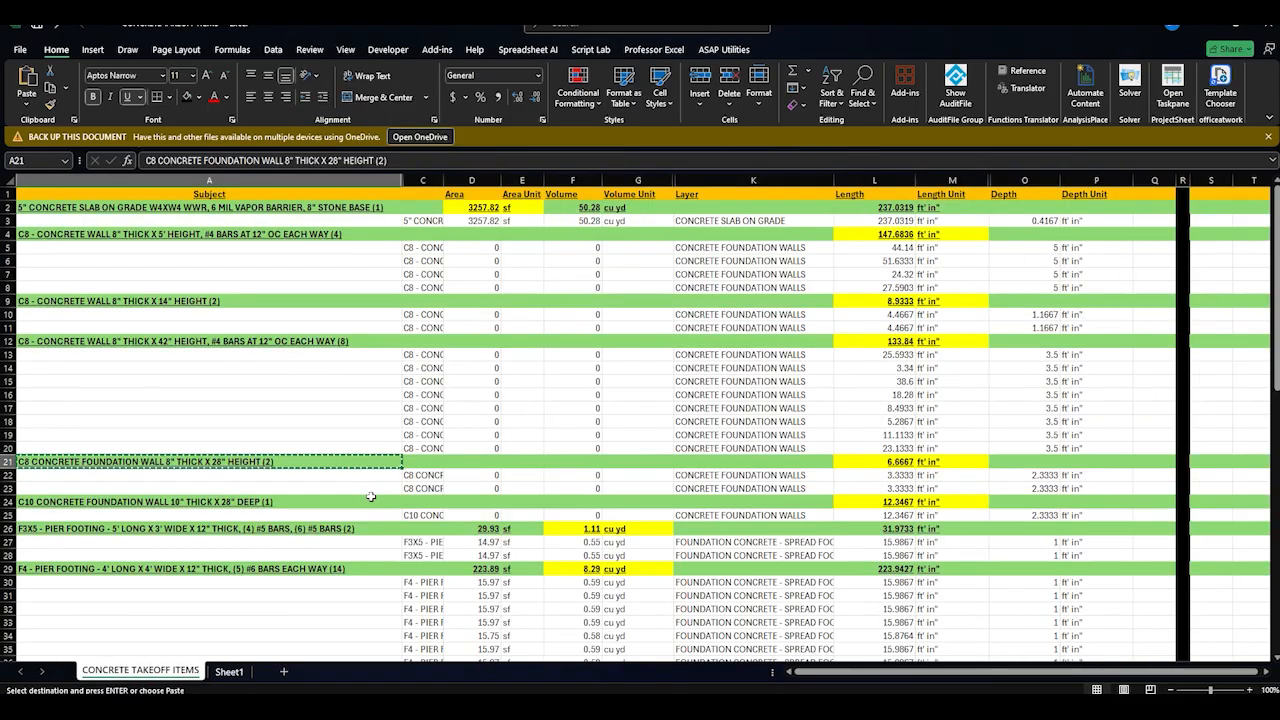
right_click(876, 460)
click(905, 115)
click(229, 671)
right_click(634, 262)
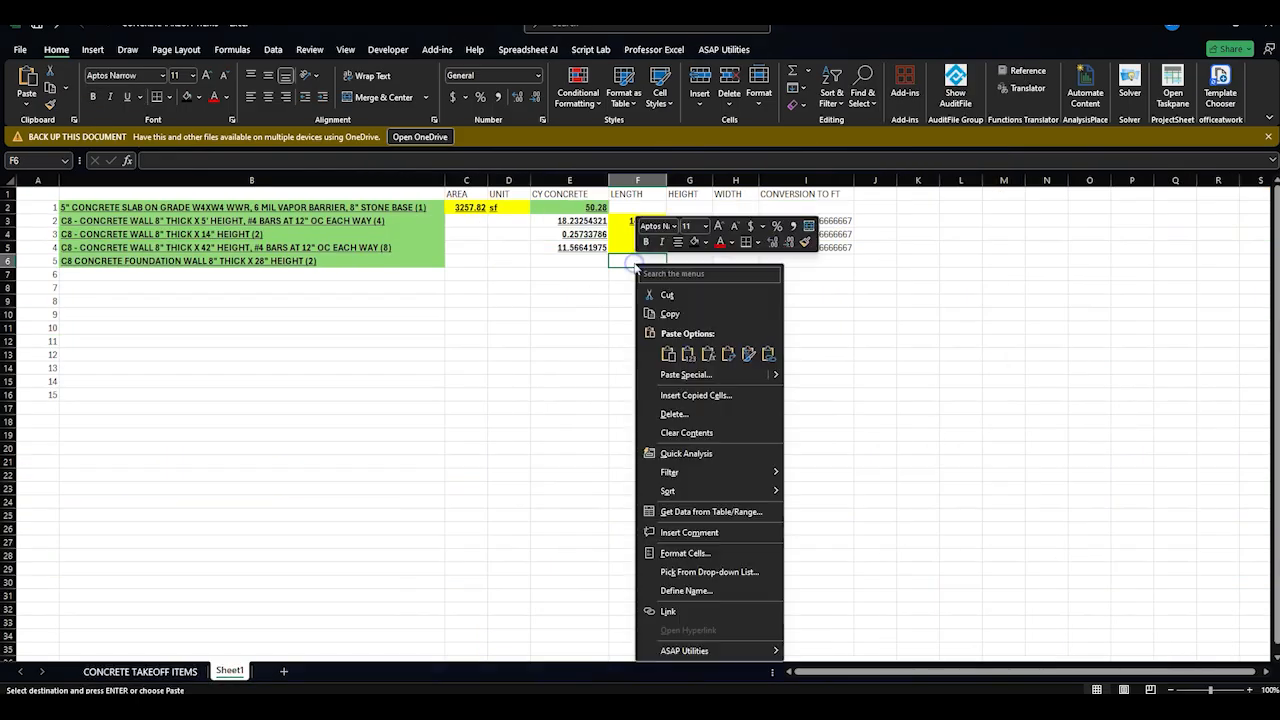
click(668, 353)
Enter the 28" high C8 wall's height as =28/12 in G6 and its width as 8 in H6
click(694, 259)
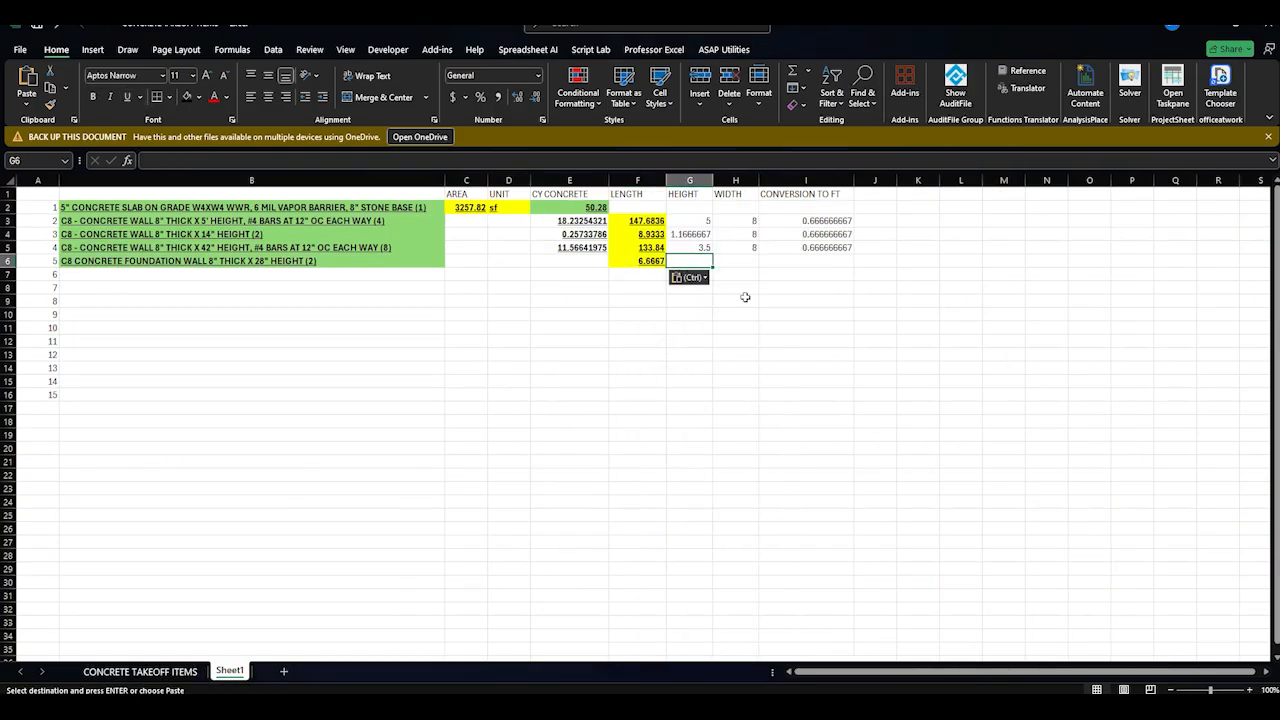
text(=28/12)
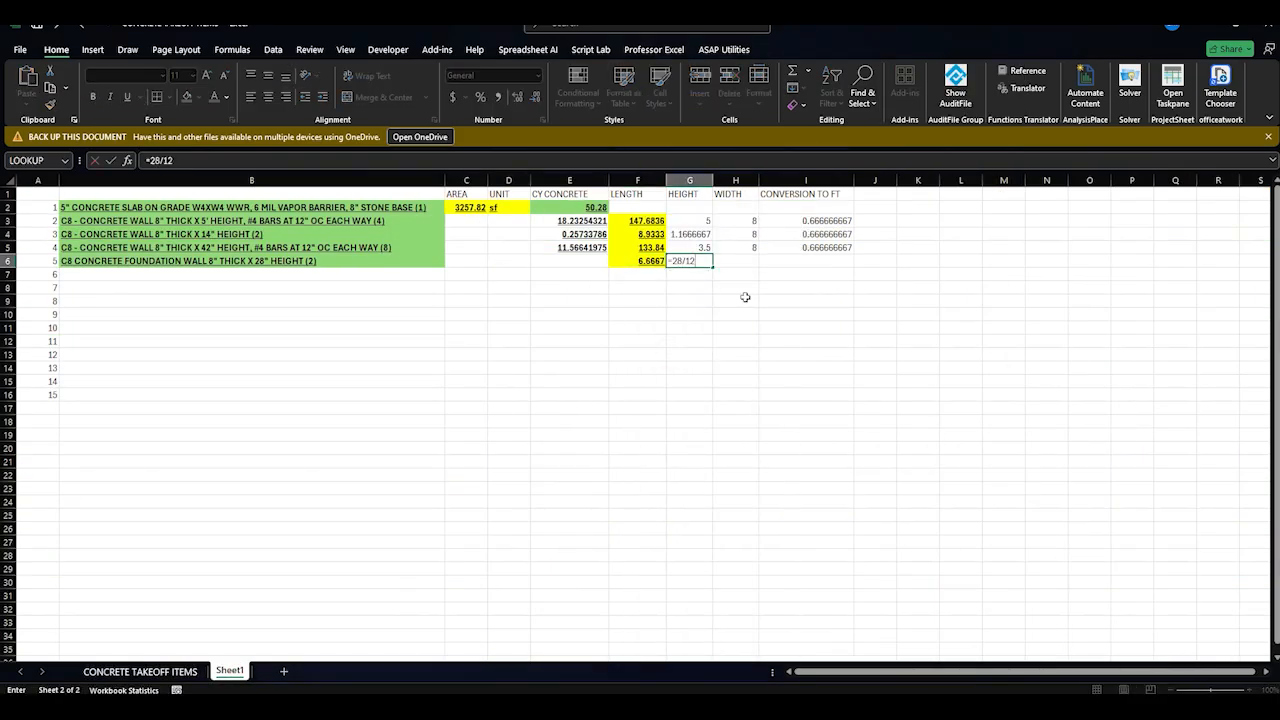
key(Return)
click(730, 260)
text(8)
key(Return)
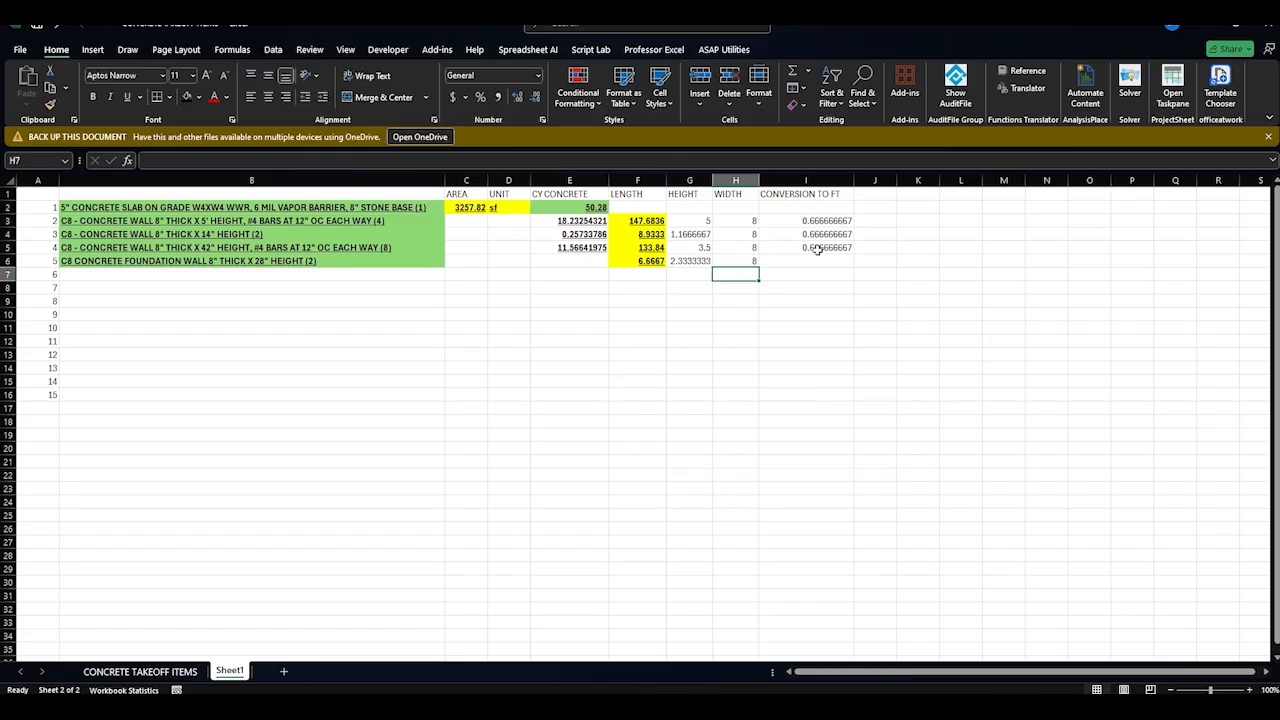
Fill the width-to-feet conversion formula from I5 down to I6
click(817, 249)
drag(853, 254, 853, 263)
click(812, 287)
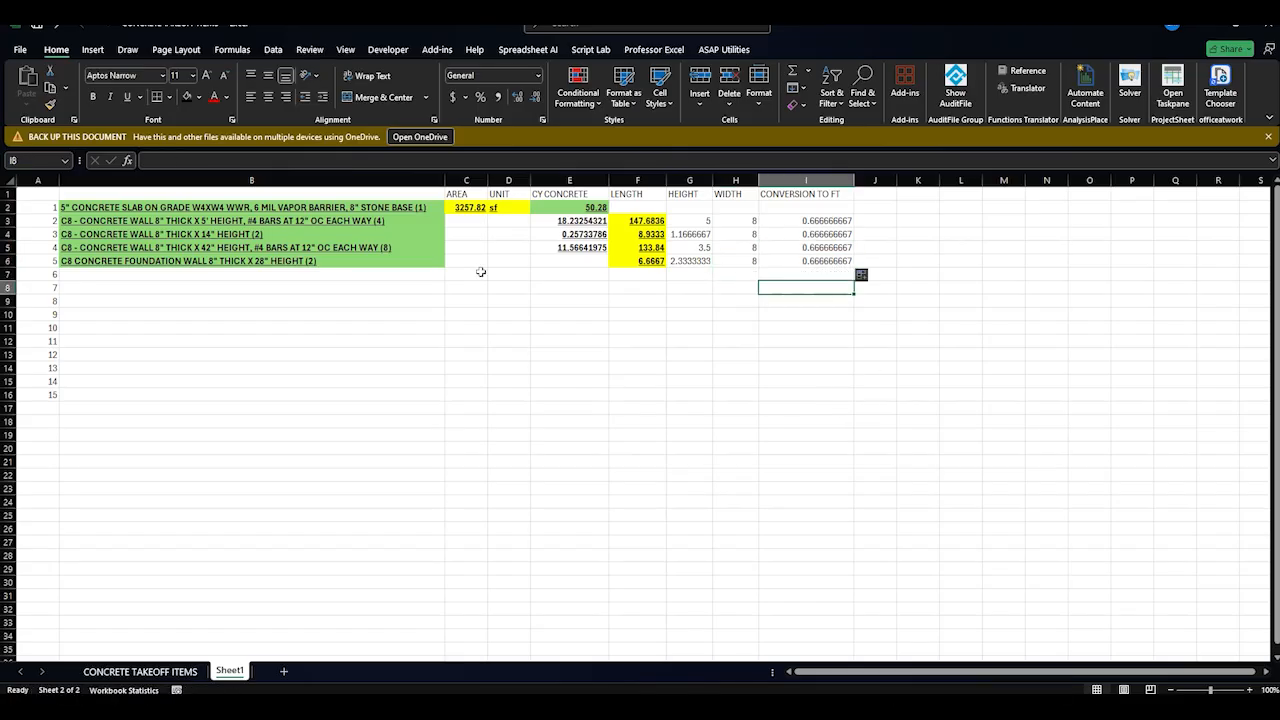
Calculate the 28" high C8 wall's concrete volume in E6 with the formula =F6*G6*I6/27
click(571, 259)
text(=)
click(646, 260)
text(*)
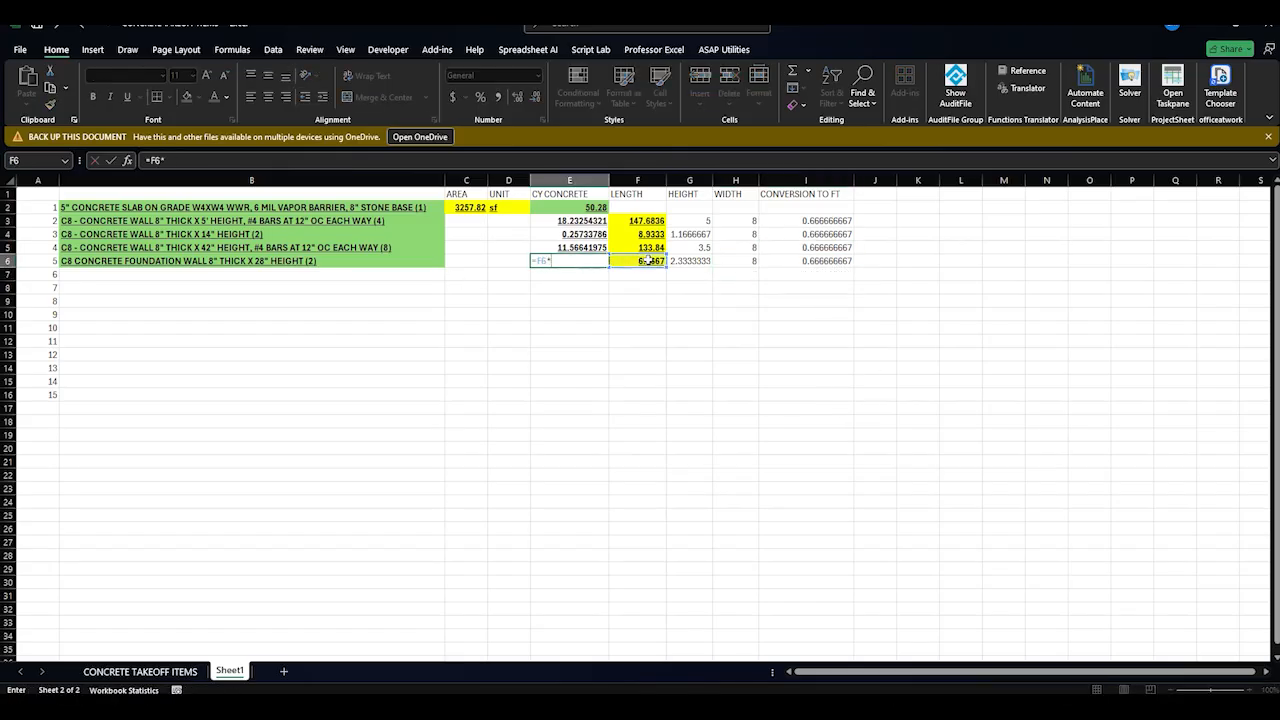
click(698, 262)
text(*)
click(777, 260)
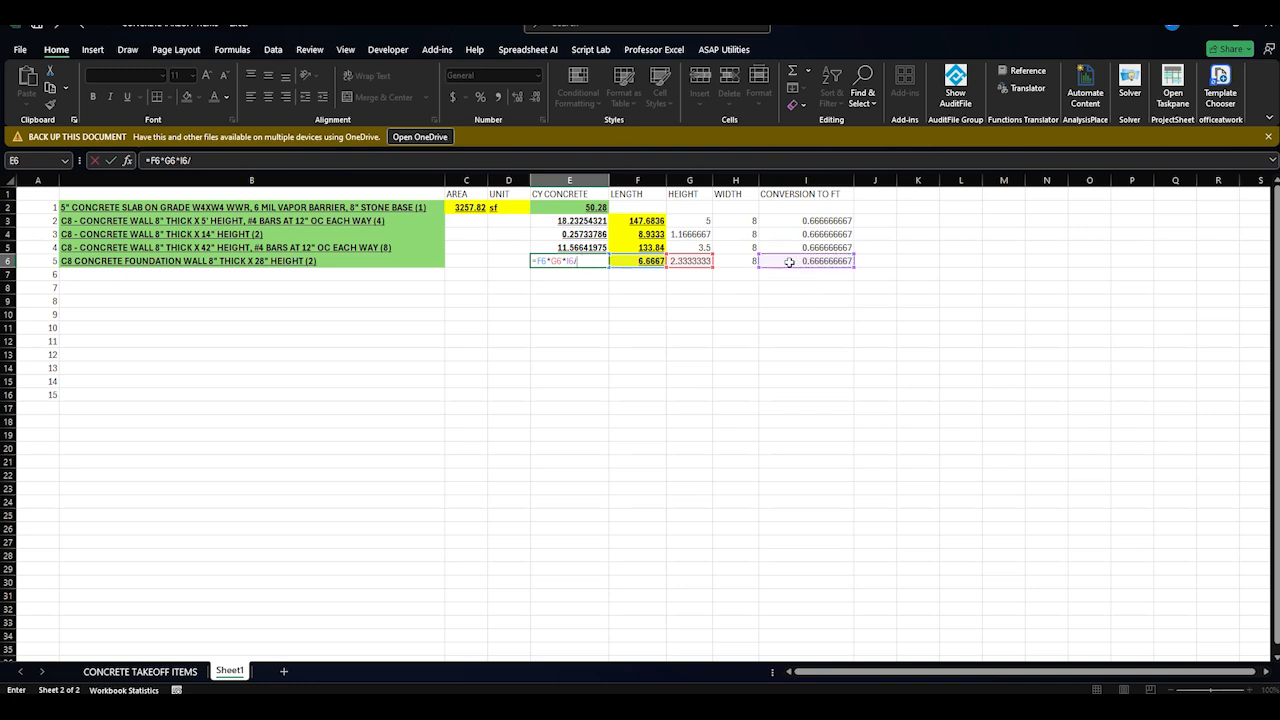
text(/27)
key(Return)
Make the concrete volume in E6 bold and underlined
key(Up)
click(92, 97)
click(126, 97)
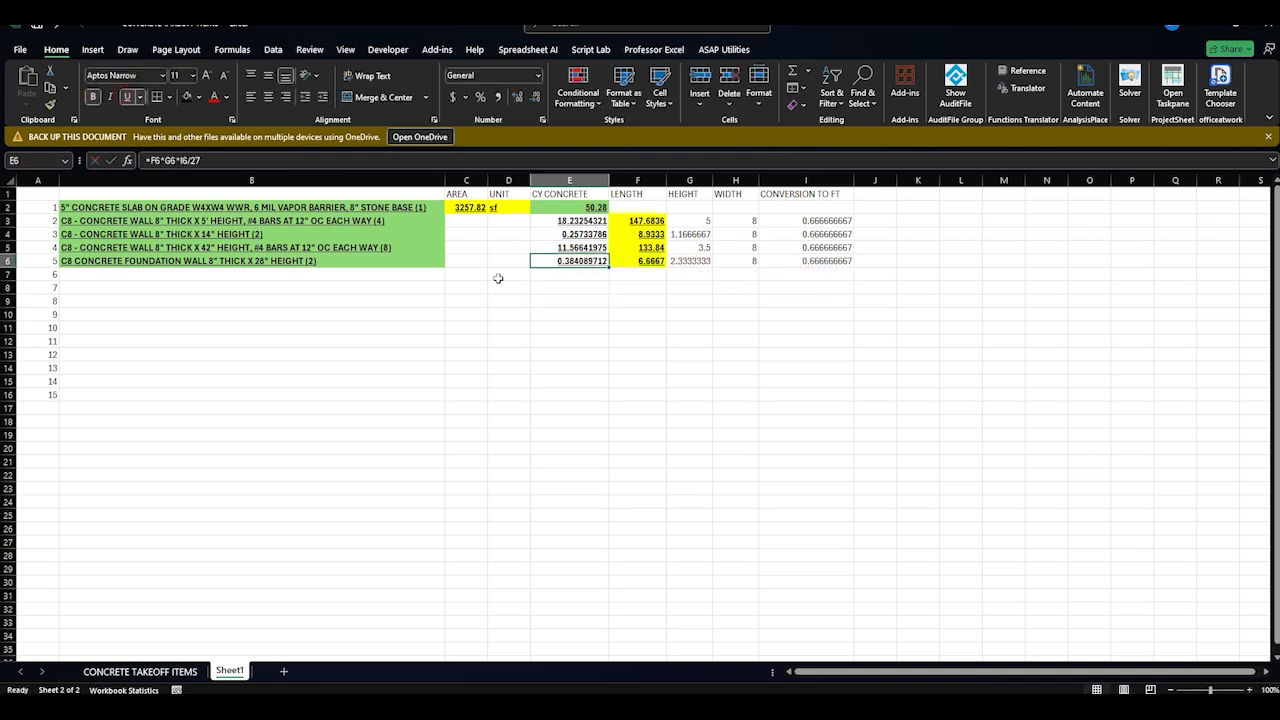
click(568, 287)
click(586, 208)
Copy the C10 foundation wall 10" thick x 28" deep description from A24 of CONCRETE TAKEOFF ITEMS into B7 of Sheet1
click(229, 273)
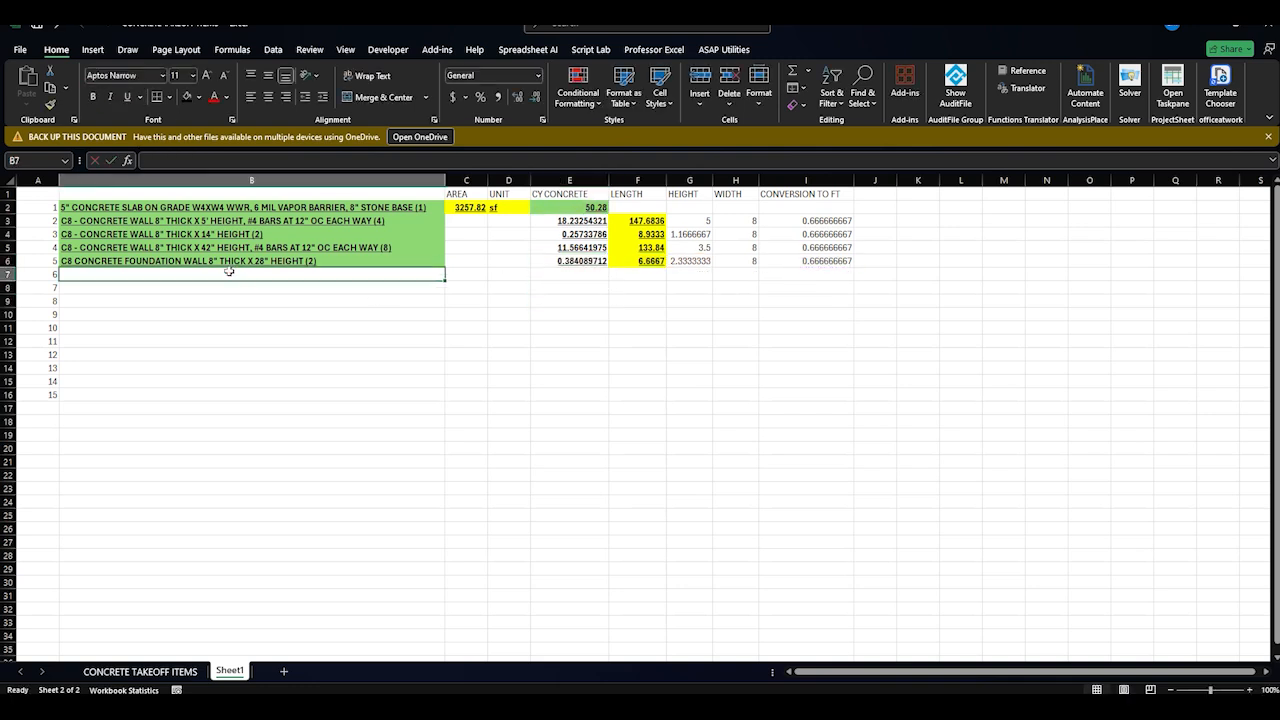
click(140, 672)
click(279, 436)
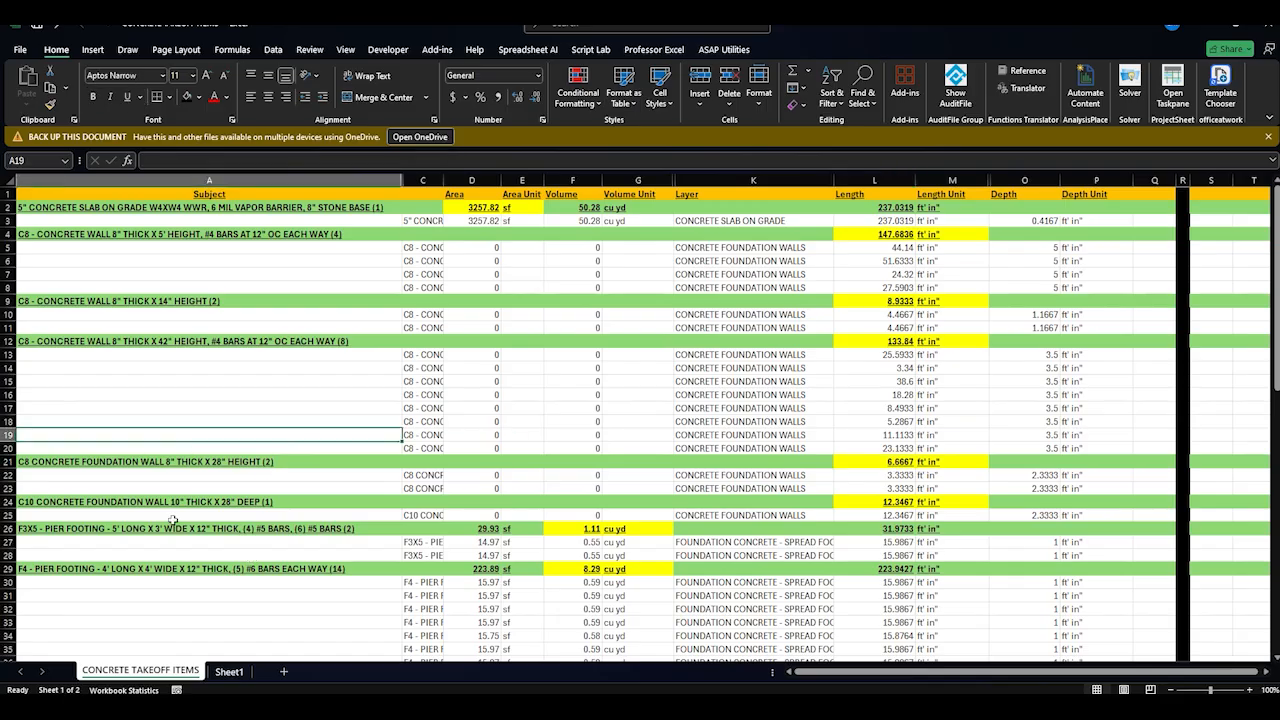
click(175, 503)
key(ctrl+c)
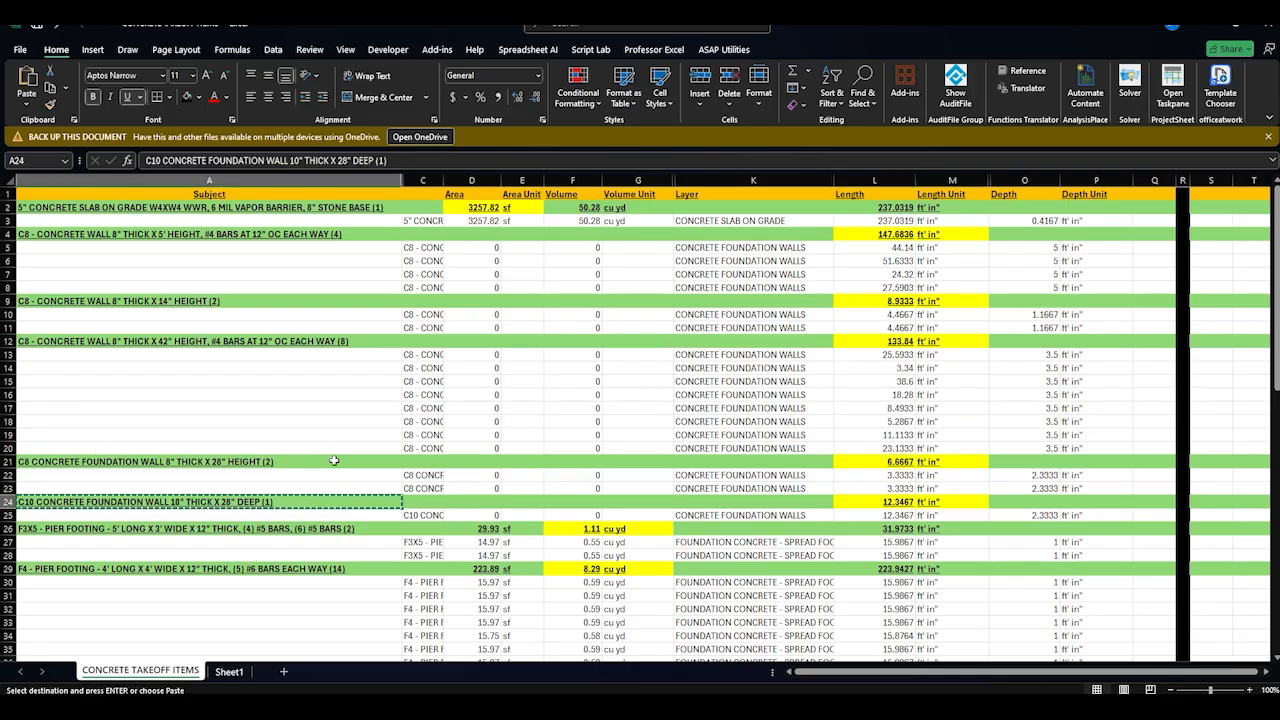
click(229, 672)
key(ctrl+v)
Copy the C10 foundation wall's total length from L24 of CONCRETE TAKEOFF ITEMS into F7 of Sheet1
click(650, 275)
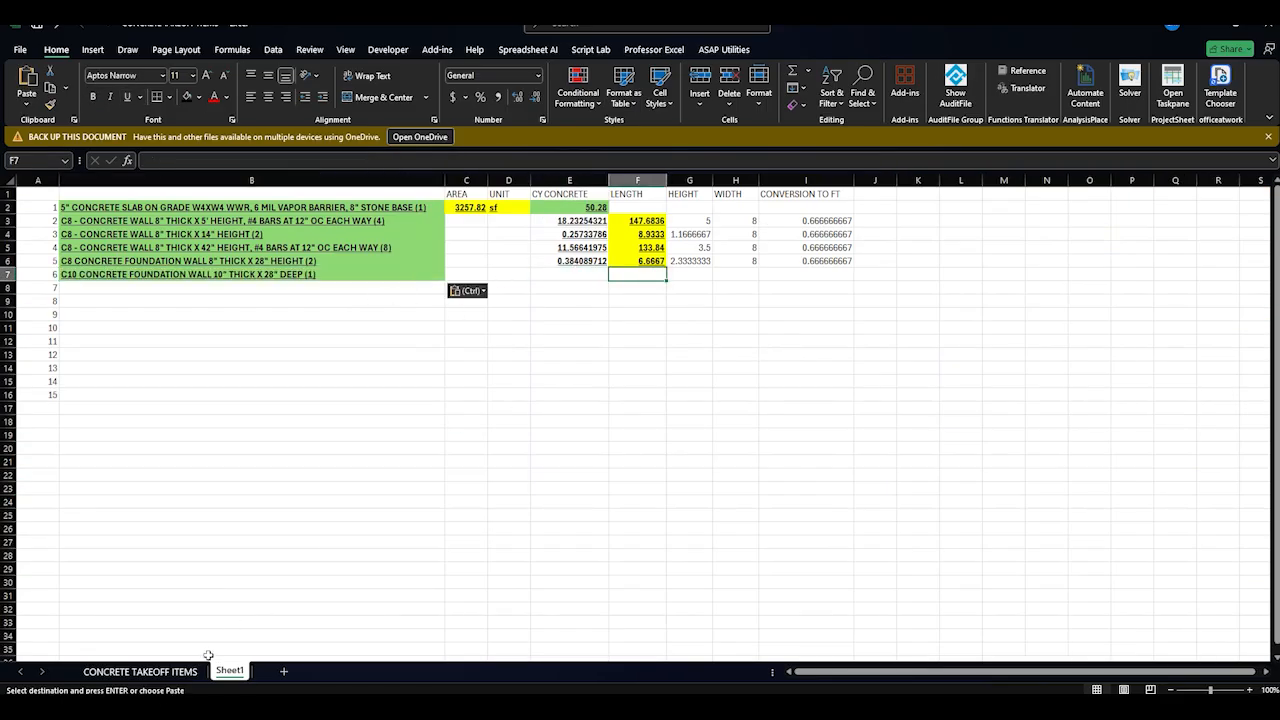
click(150, 672)
click(888, 503)
key(ctrl+c)
click(229, 672)
key(ctrl+v)
key(ctrl)
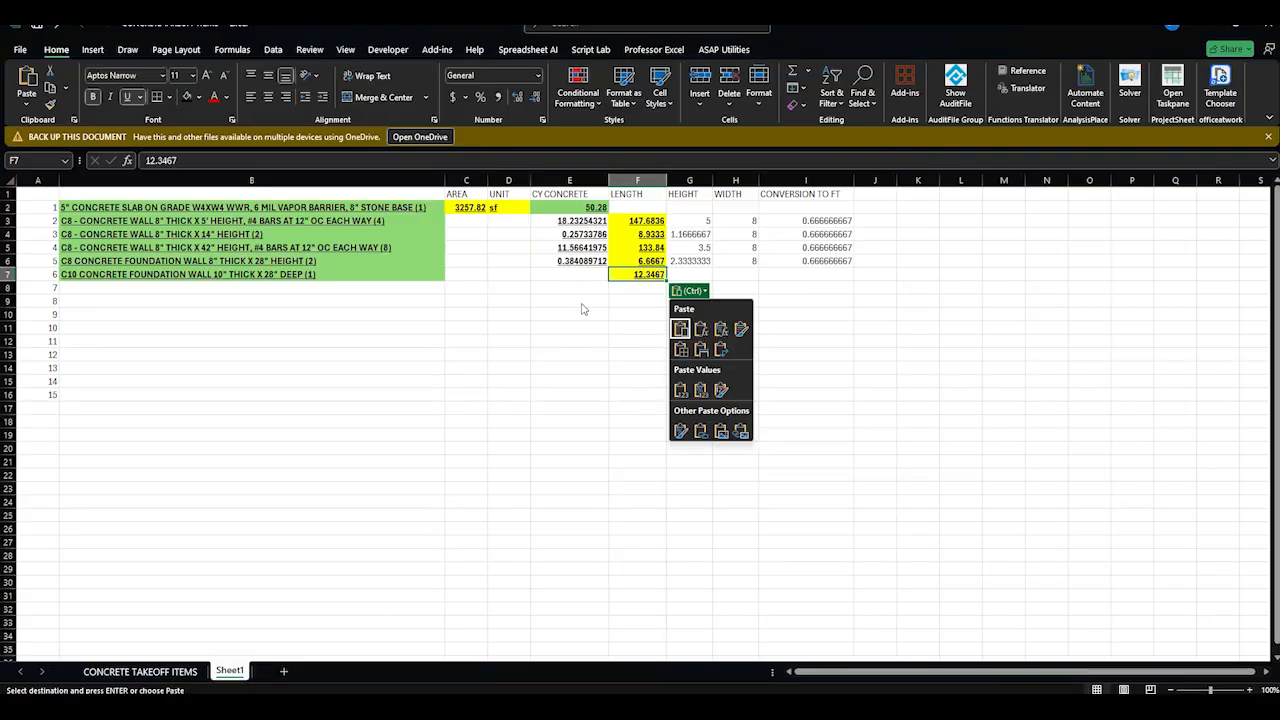
key(ctrl)
click(704, 273)
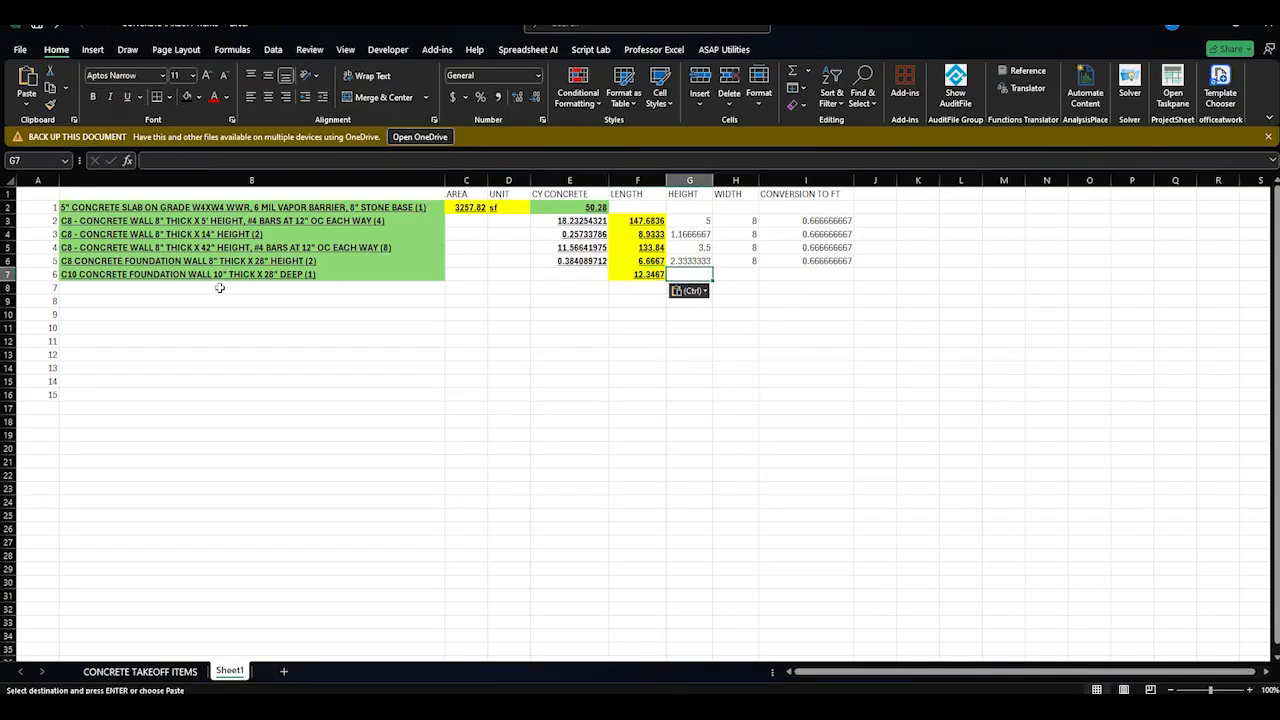
Enter the C10 foundation wall's height as =28/12 in G7 and its width as 10 in H7
text(=28/12)
key(Tab)
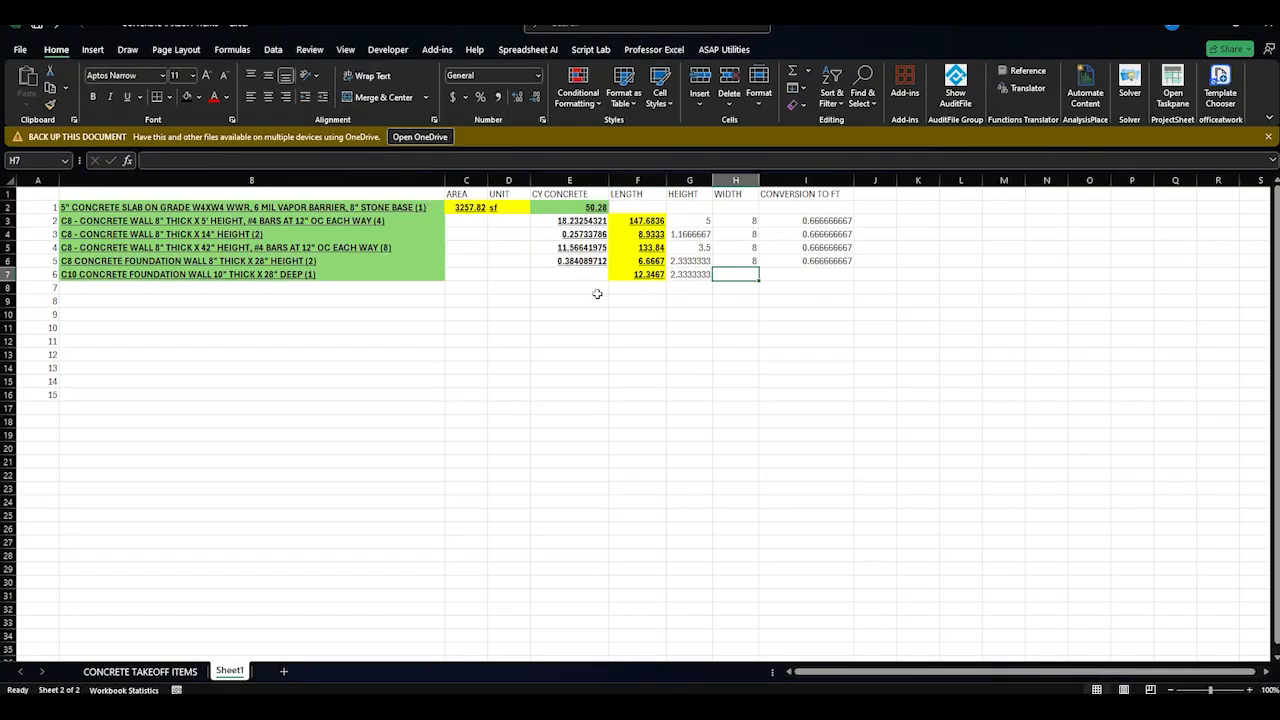
text(10)
key(Tab)
Calculate the C10 wall's concrete volume in E7 with the formula =F7*G7*I7/27
click(571, 276)
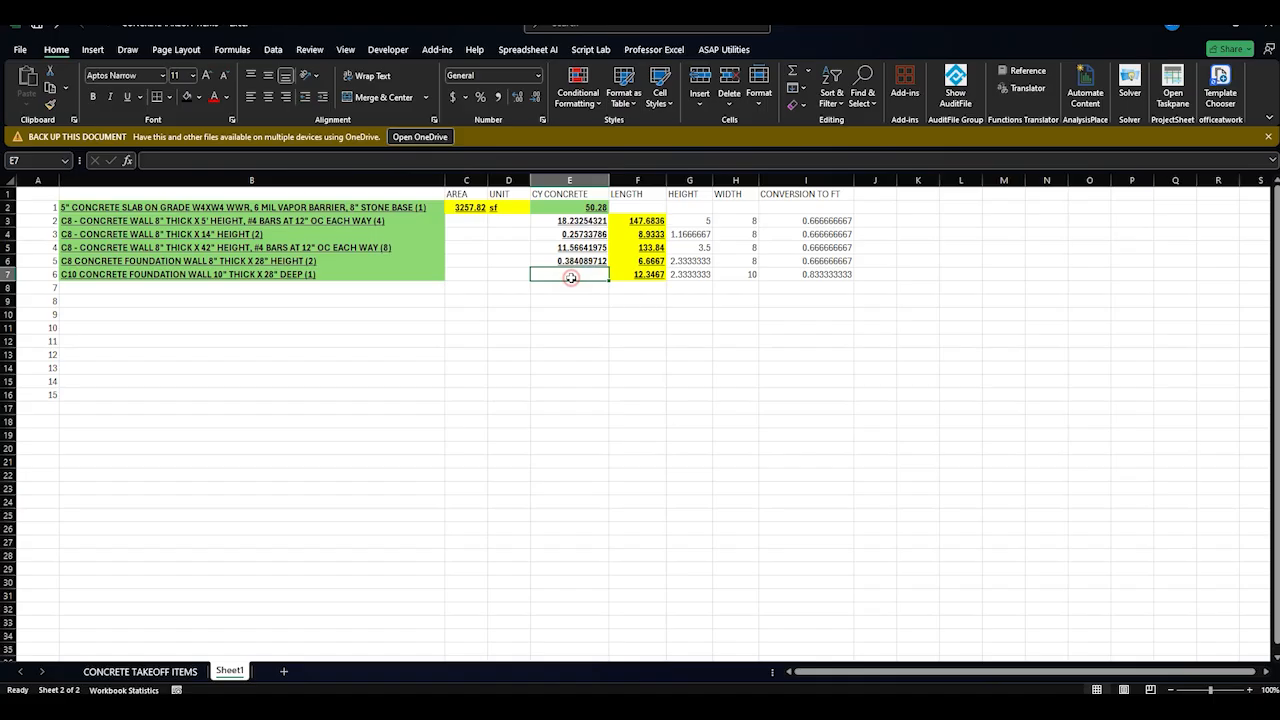
click(586, 260)
double_click(609, 268)
click(527, 331)
double_click(570, 274)
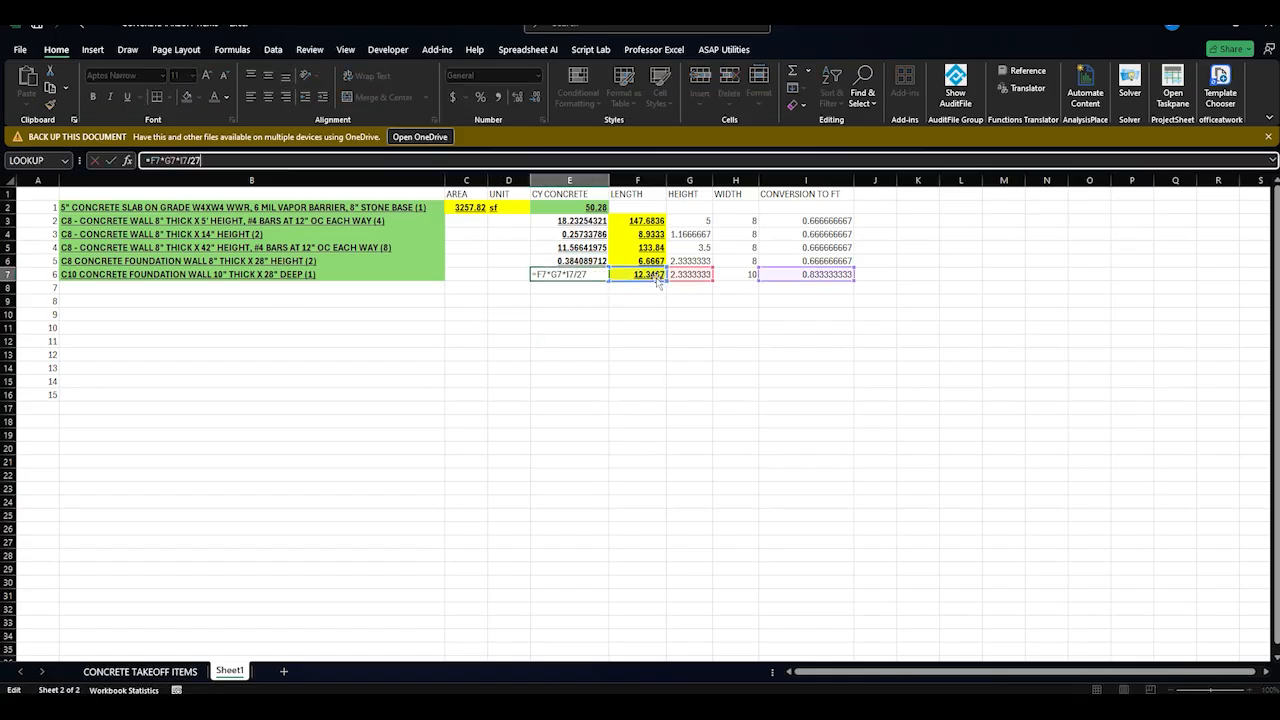
key(Return)
click(360, 366)
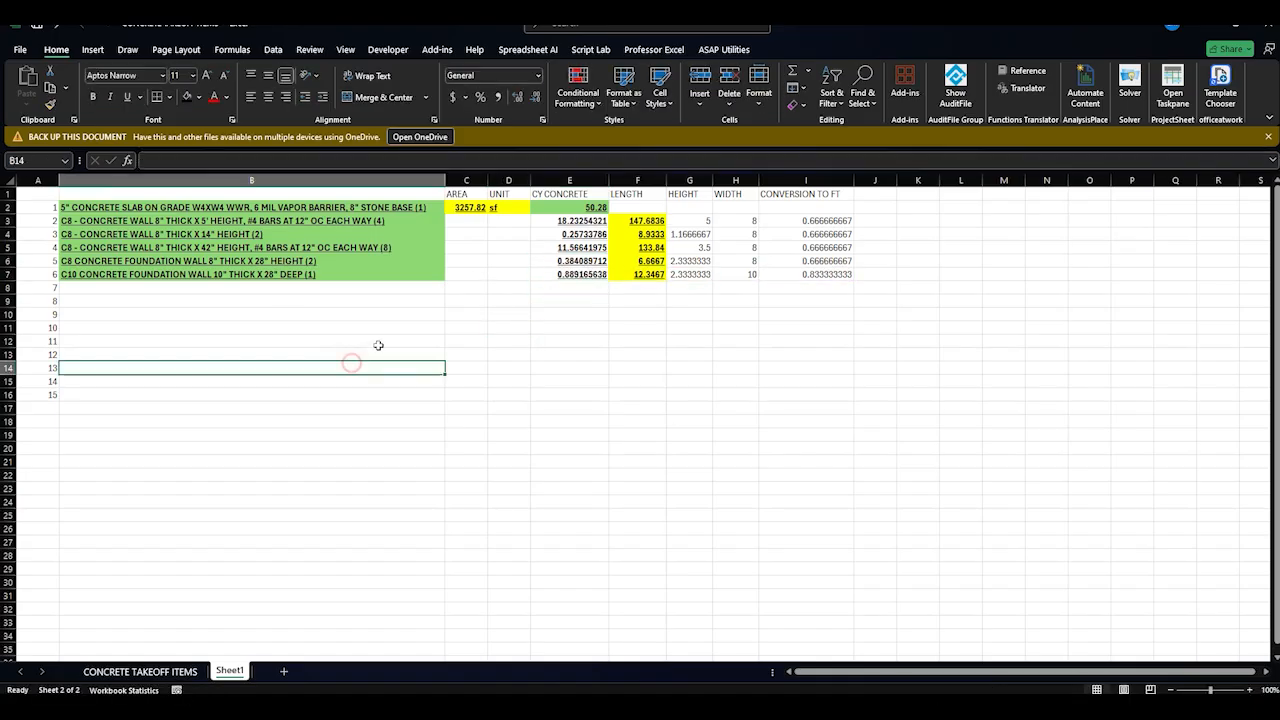
Copy the F3X5 pier footing description from A26 of CONCRETE TAKEOFF ITEMS into B8 of Sheet1
click(150, 289)
click(140, 671)
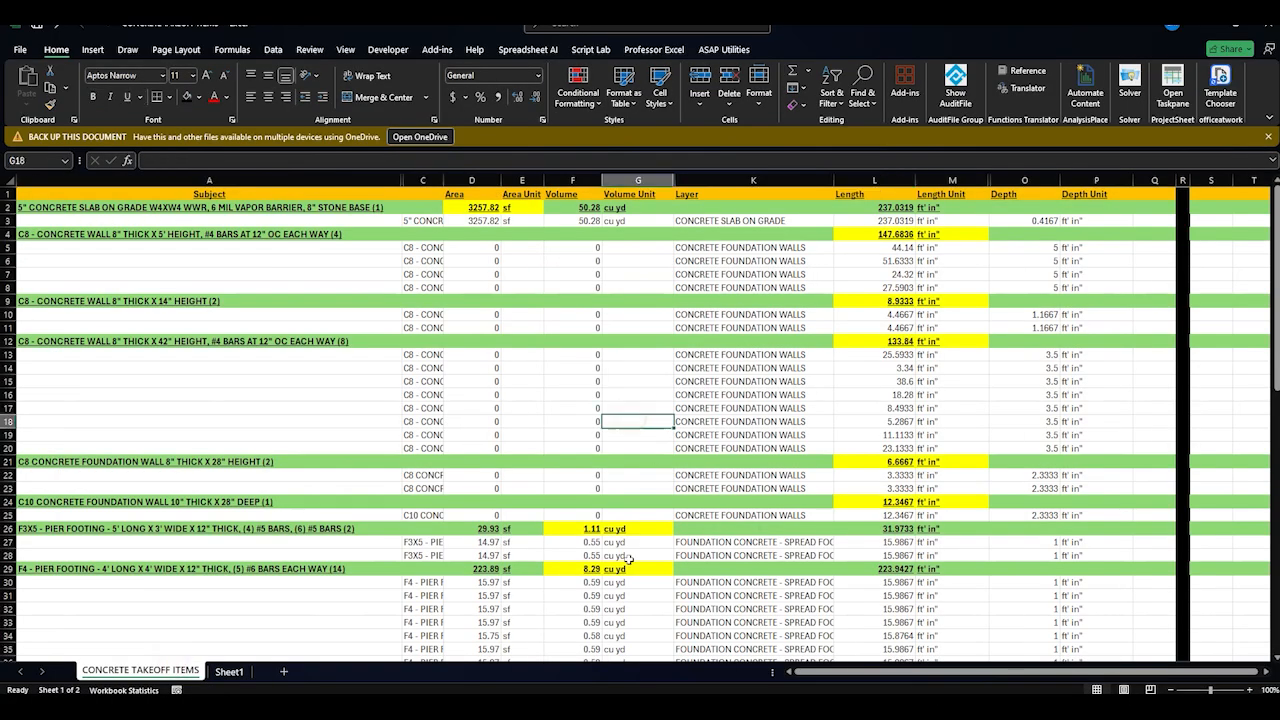
click(130, 528)
key(ctrl+c)
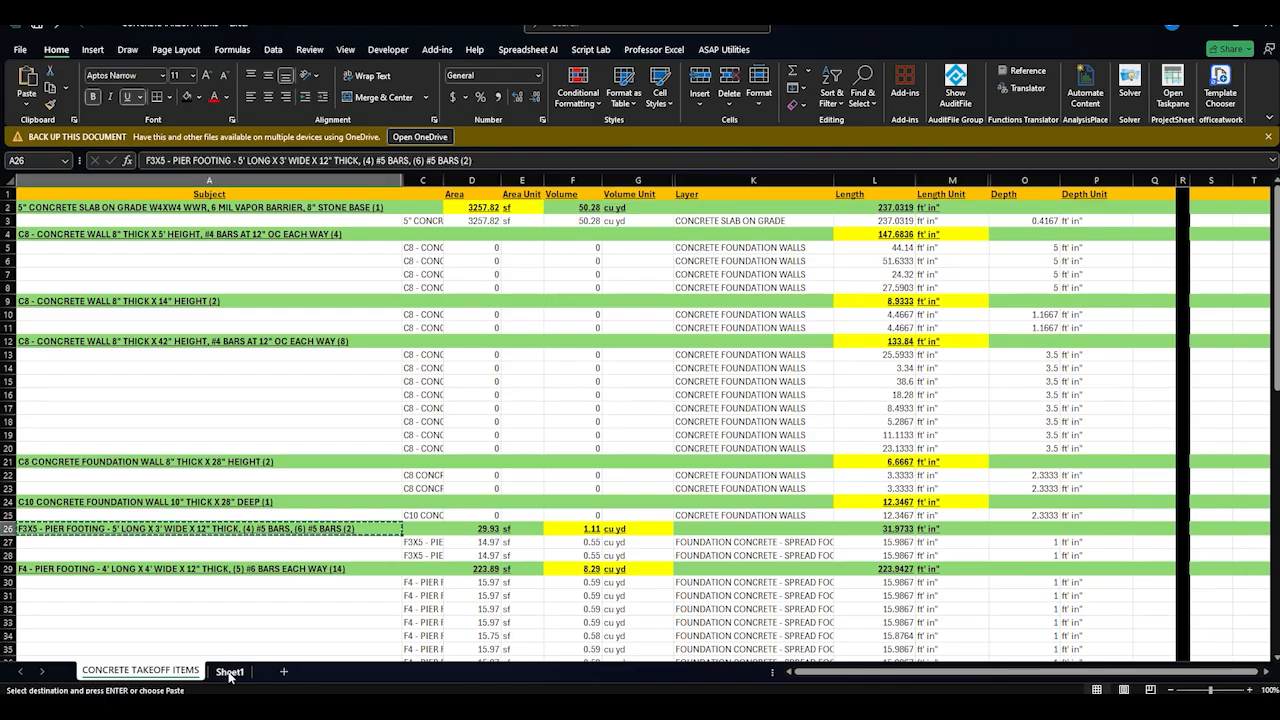
click(229, 671)
key(ctrl+v)
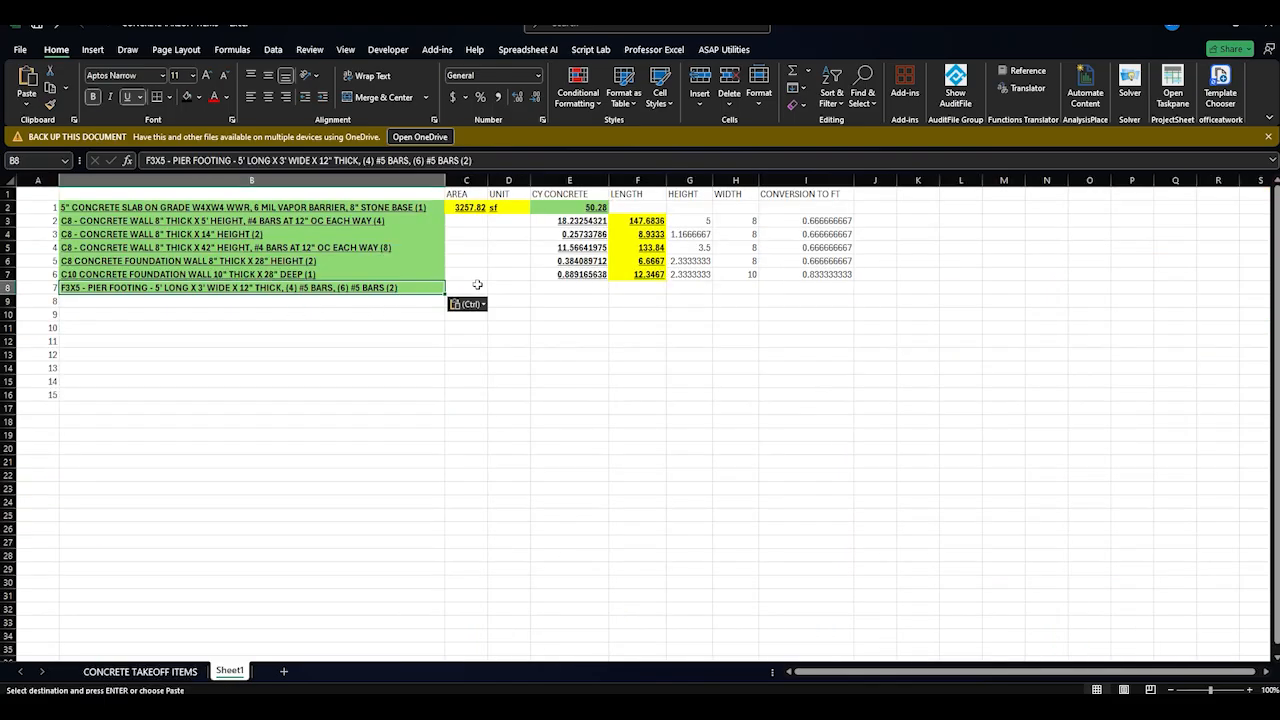
Insert a column before AREA, make it narrower and give it the heading COUNT in C1
right_click(466, 180)
click(534, 306)
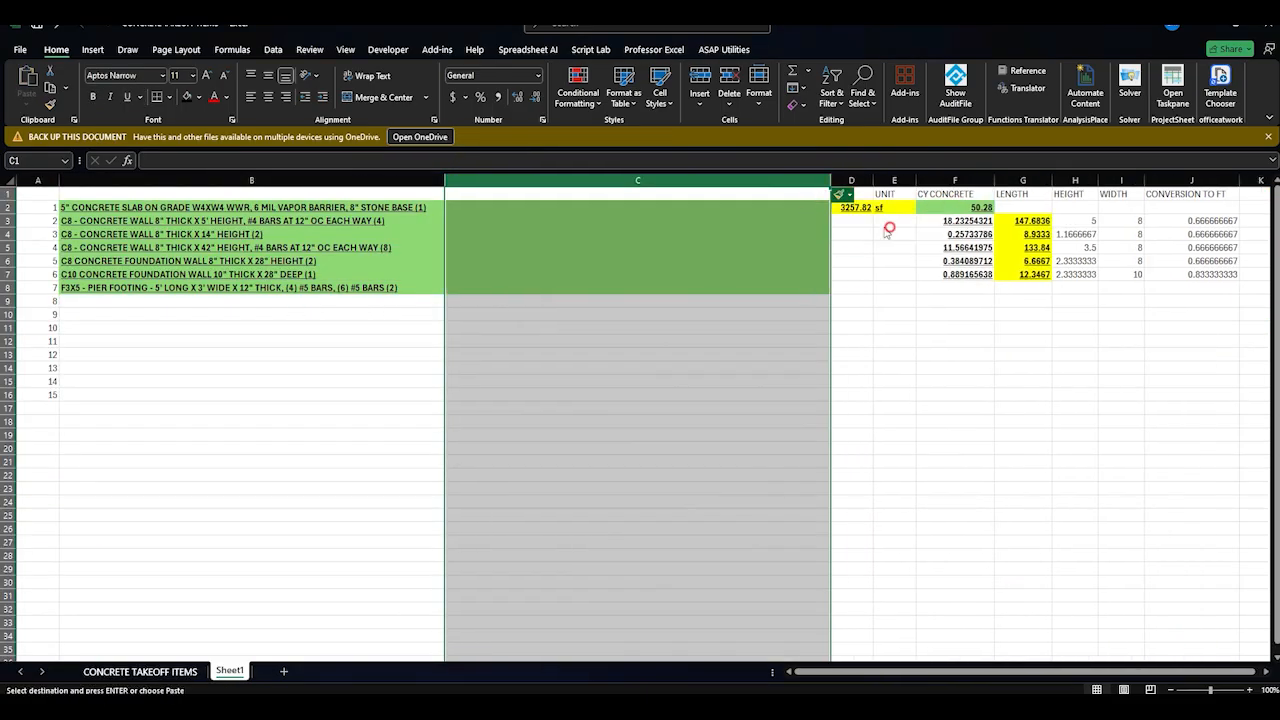
drag(830, 180, 510, 180)
click(500, 249)
click(471, 194)
text(QTY)
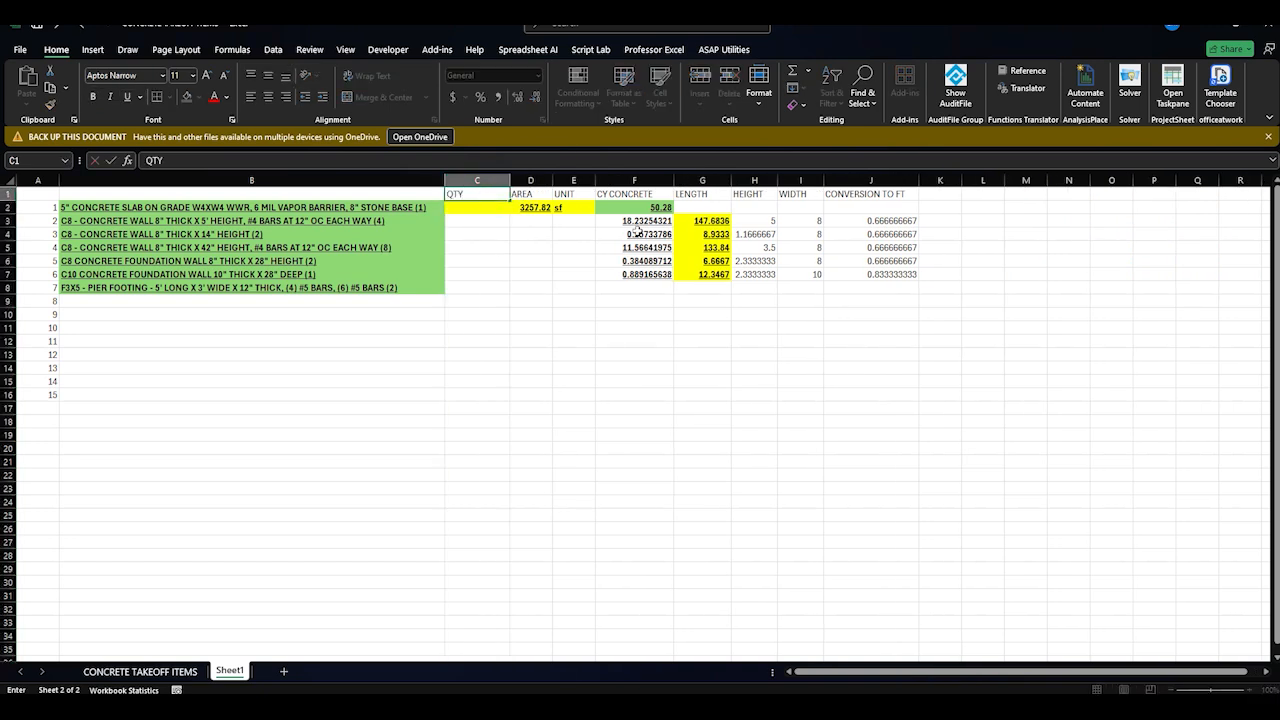
text(COUNT)
key(Return)
Enter a count of 2 for the F3X5 pier footing in C8 and narrow the COUNT column further
key(Down)
key(Down)
key(Down)
key(Down)
key(Down)
key(Down)
text(2)
key(Return)
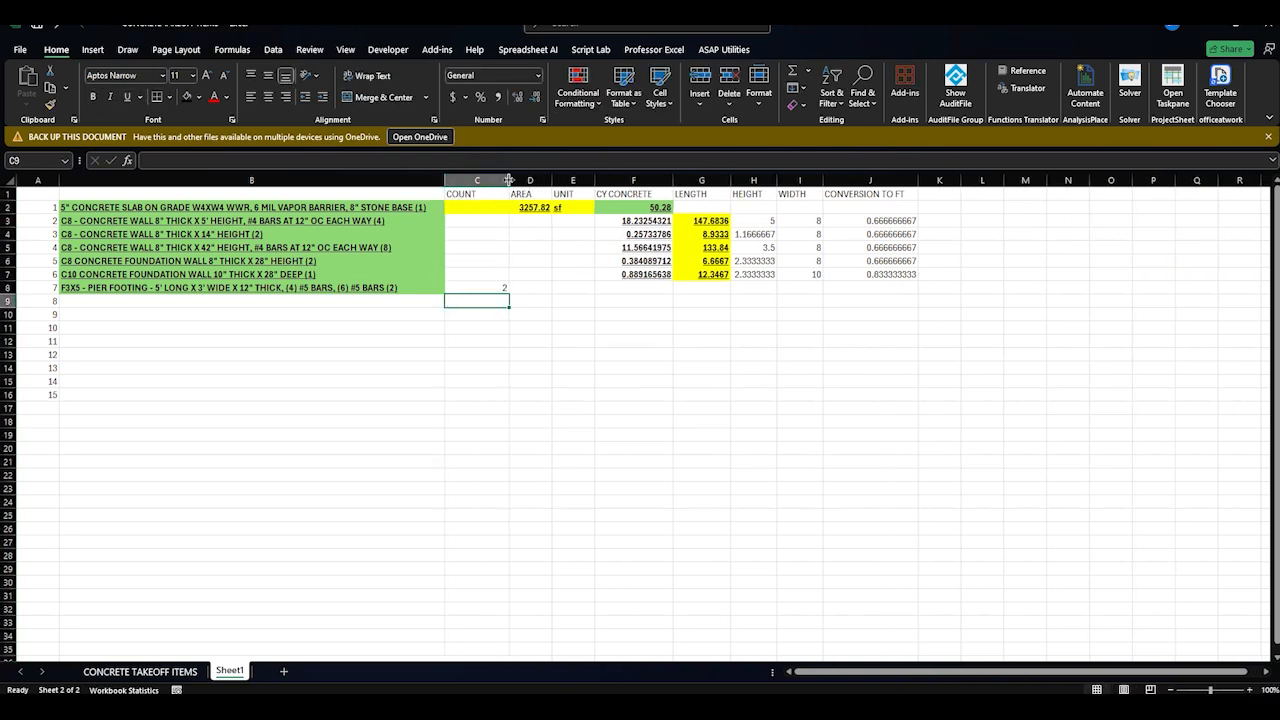
drag(510, 180, 489, 180)
click(551, 314)
click(504, 285)
Copy the F3X5 footing's total volume from F26 of CONCRETE TAKEOFF ITEMS into F8 of Sheet1 and replace its yellow fill with white
click(270, 303)
click(153, 672)
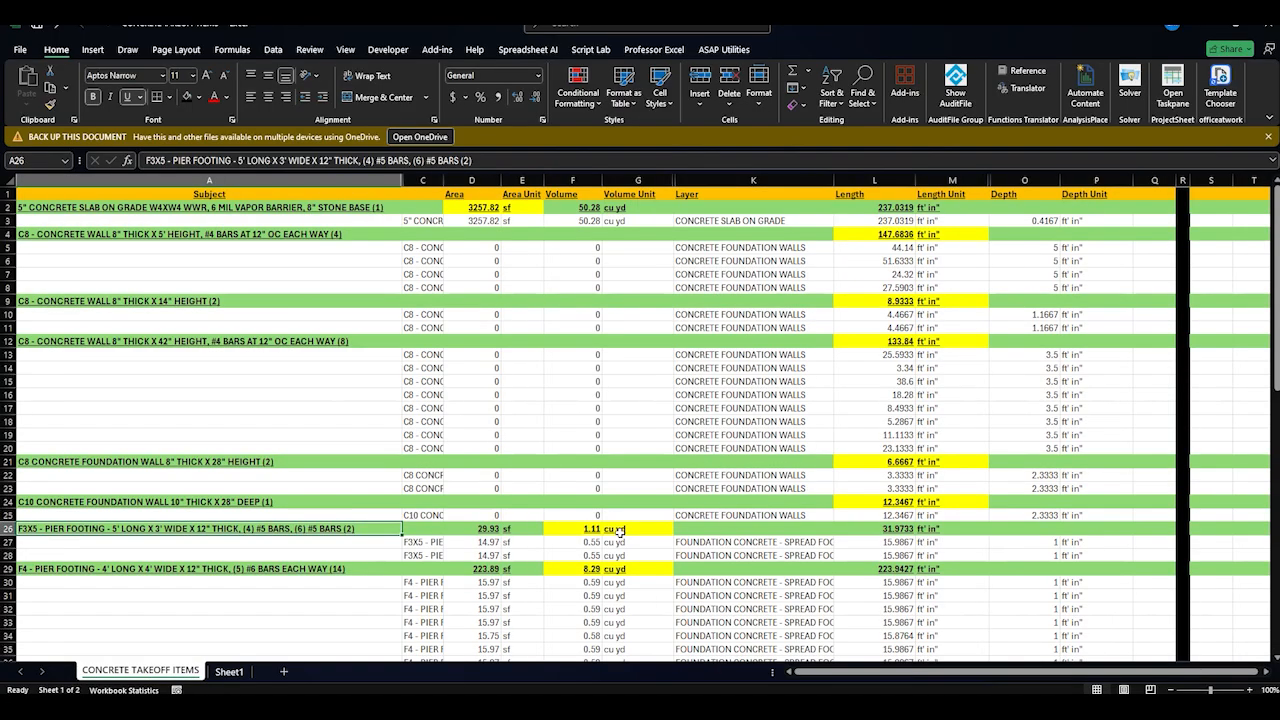
click(588, 529)
right_click(590, 528)
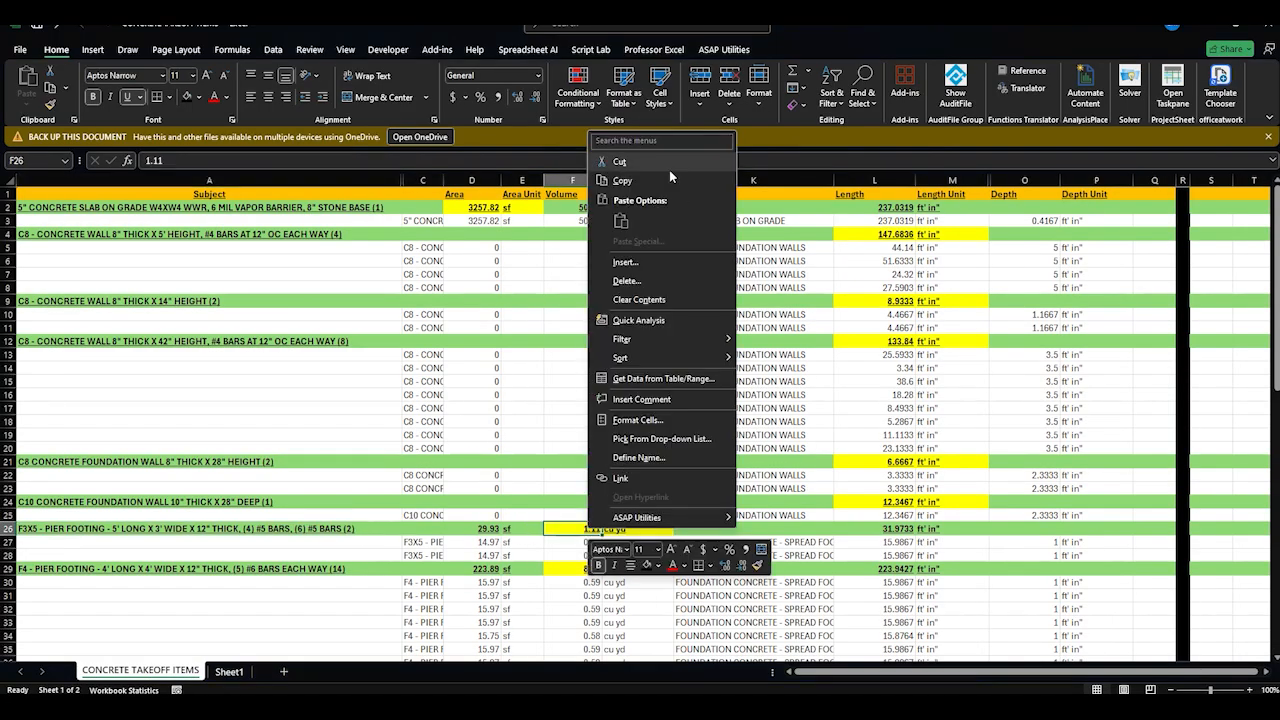
click(671, 176)
click(230, 672)
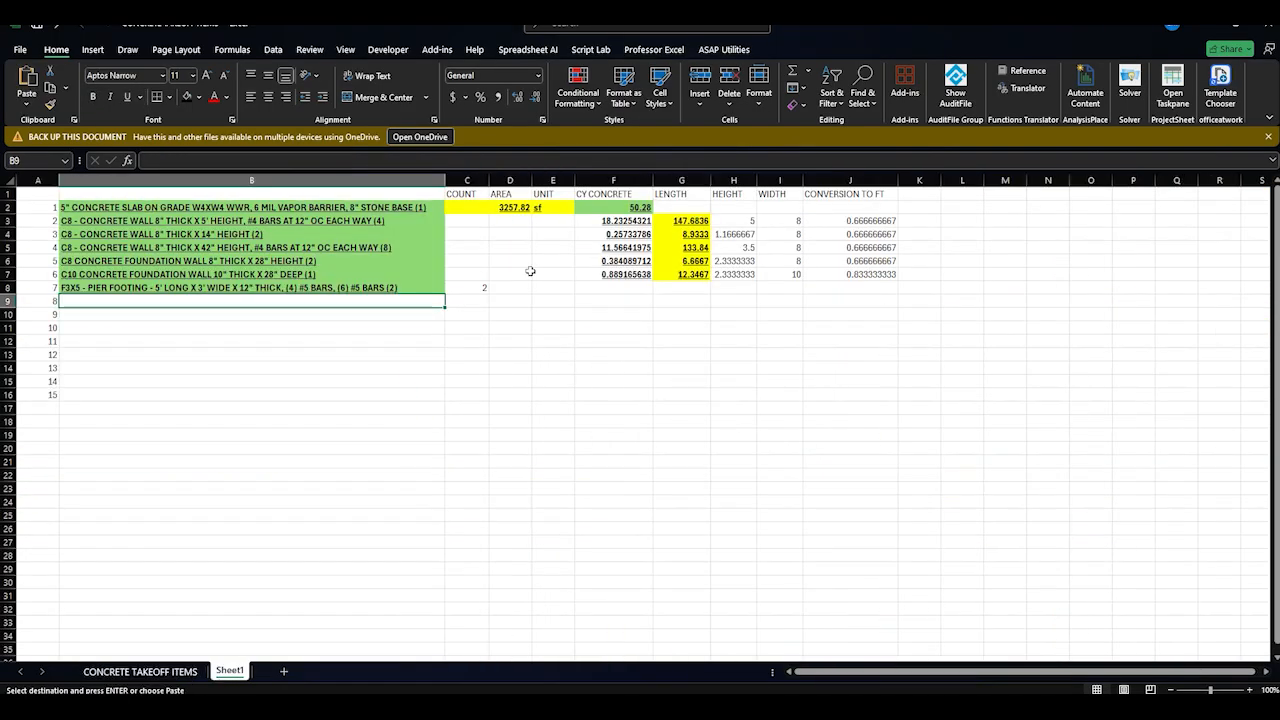
click(614, 288)
key(ctrl+v)
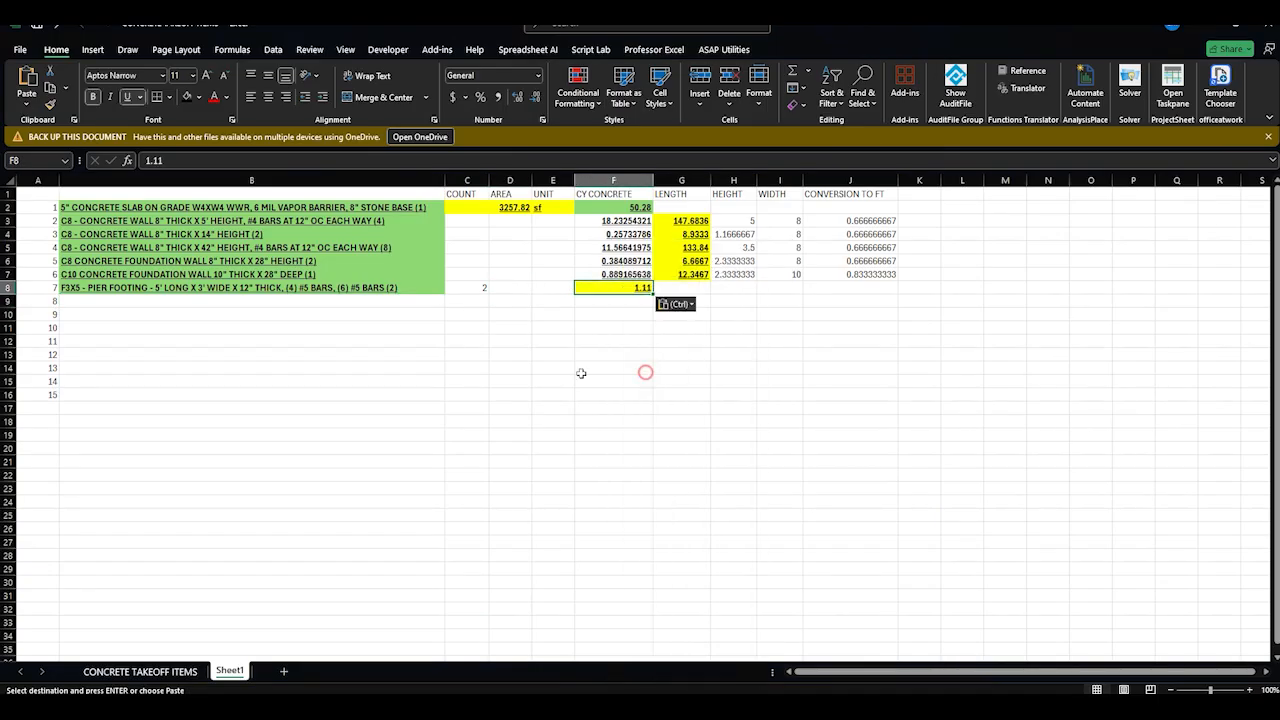
click(199, 98)
click(192, 163)
click(616, 395)
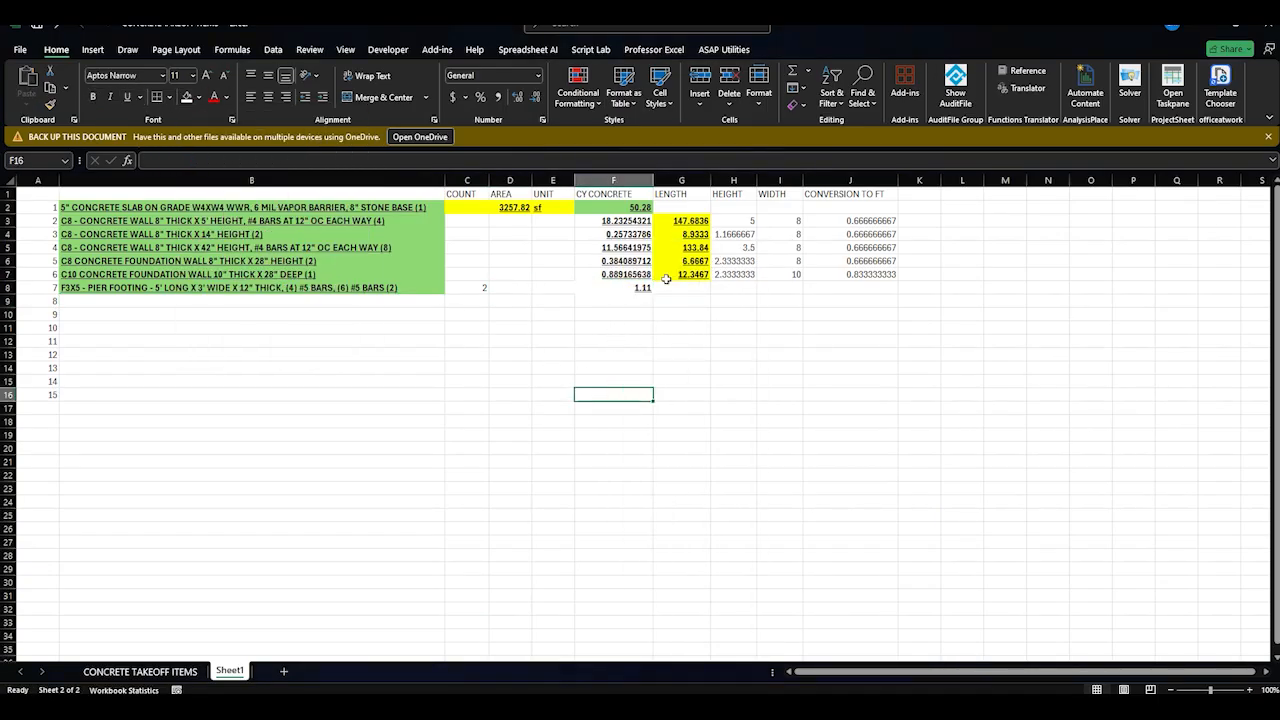
Enter the F3X5 footing's dimensions in row 8: length 5, height 3 and width 12
click(679, 290)
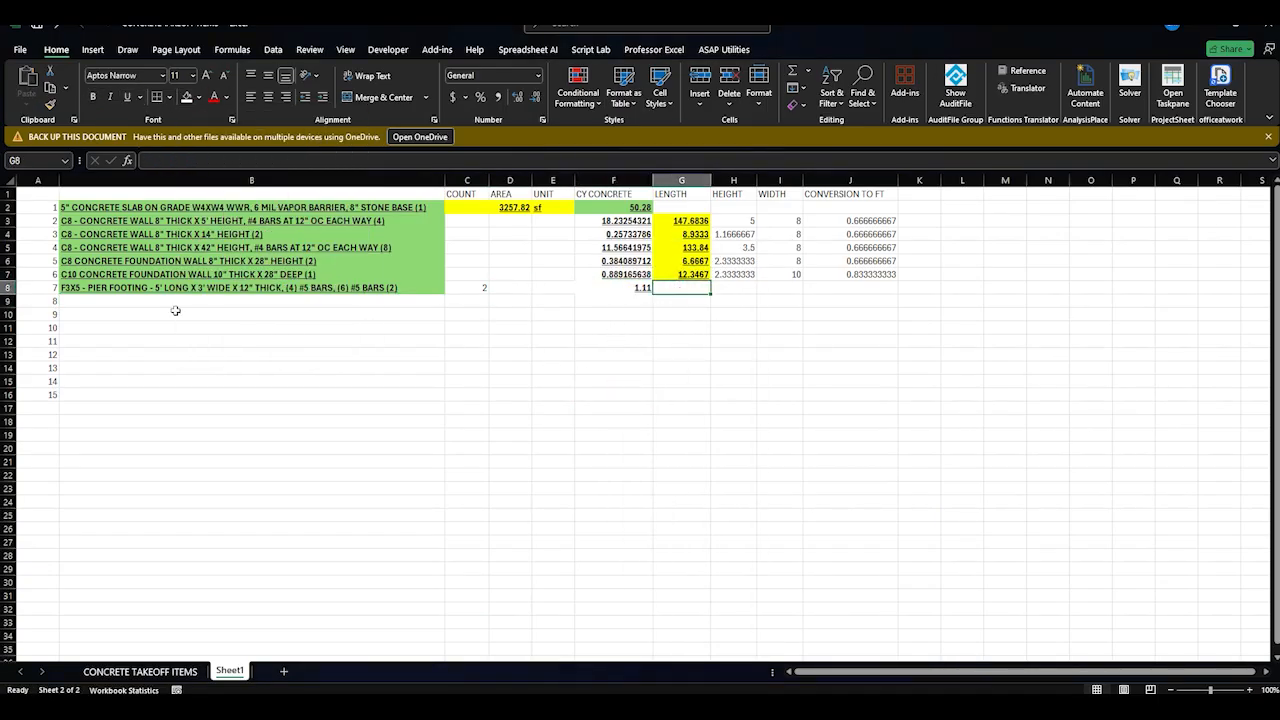
text(5)
key(Tab)
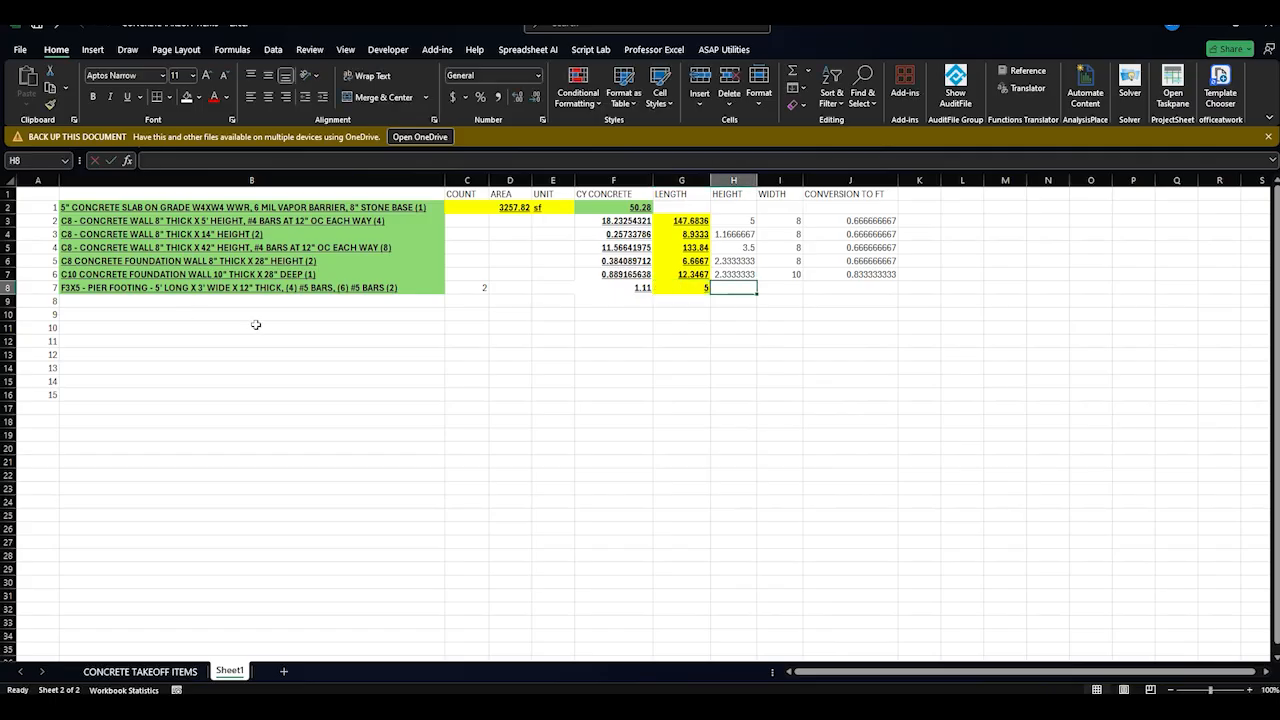
click(780, 289)
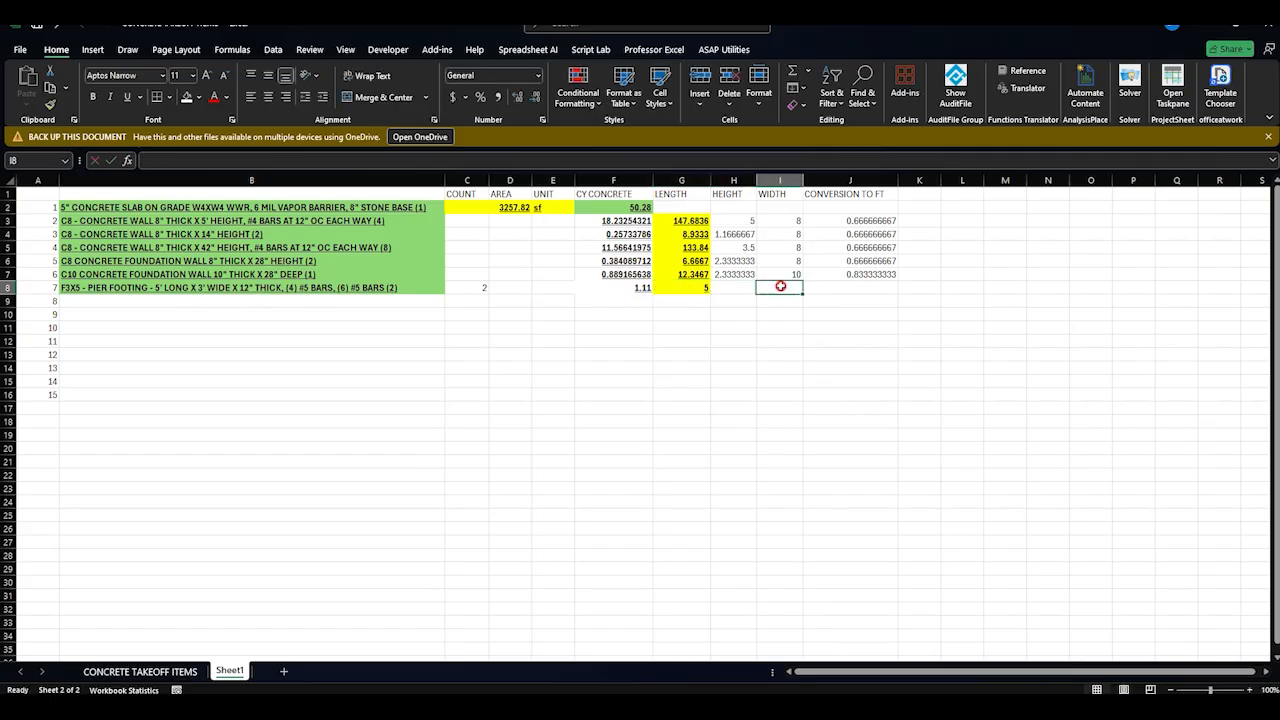
click(743, 289)
text(3)
click(786, 293)
text(12)
Replace the F3X5 footing's pasted volume in F8 with the formula from F7, giving =G8*H8*J8/27
click(681, 289)
click(620, 289)
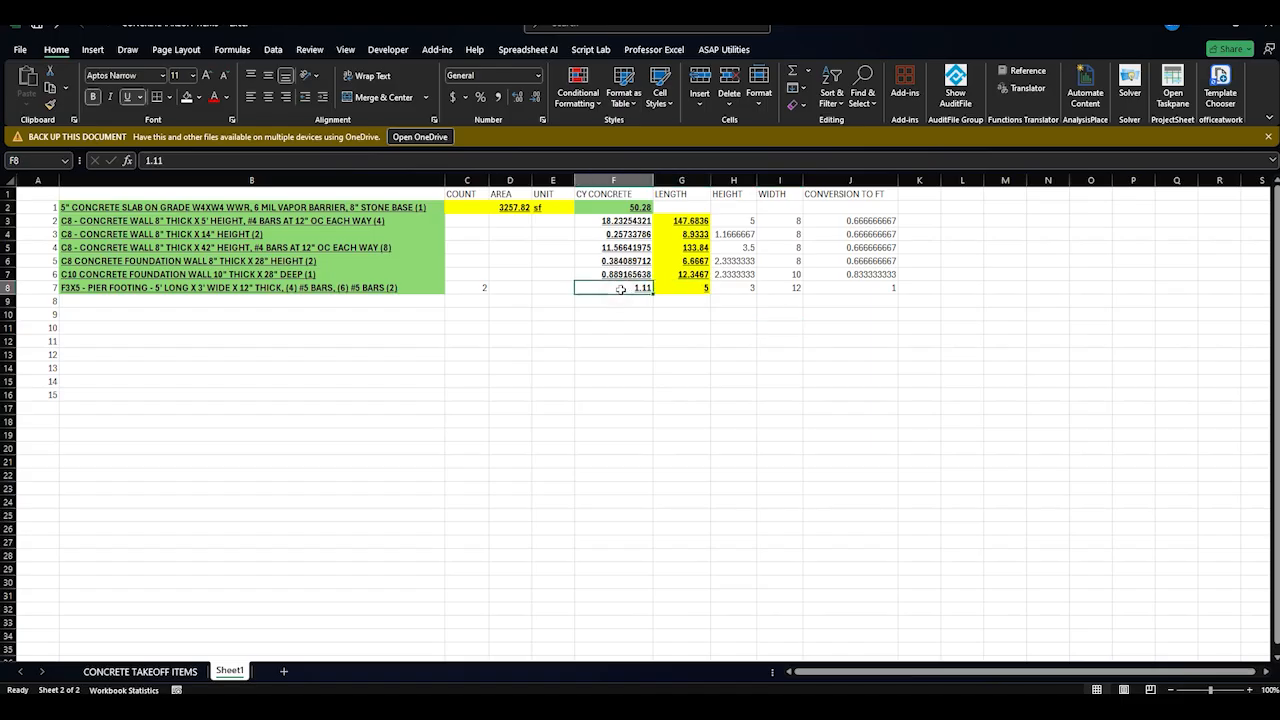
drag(359, 165, 57, 137)
key(BackSpace)
click(620, 381)
click(624, 275)
drag(653, 281, 652, 291)
click(622, 355)
click(625, 289)
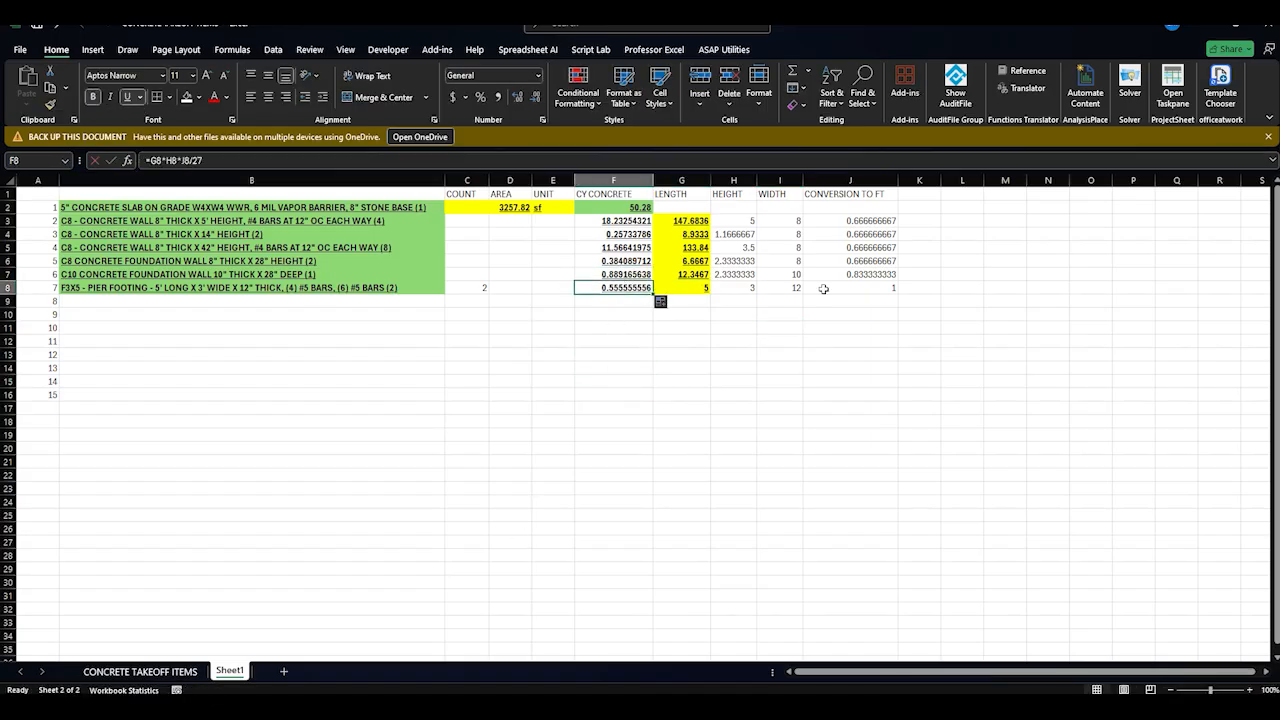
Multiply the volume formula in F8 by the footing count, making it =(G8*H8*J8/27)*C8
click(273, 157)
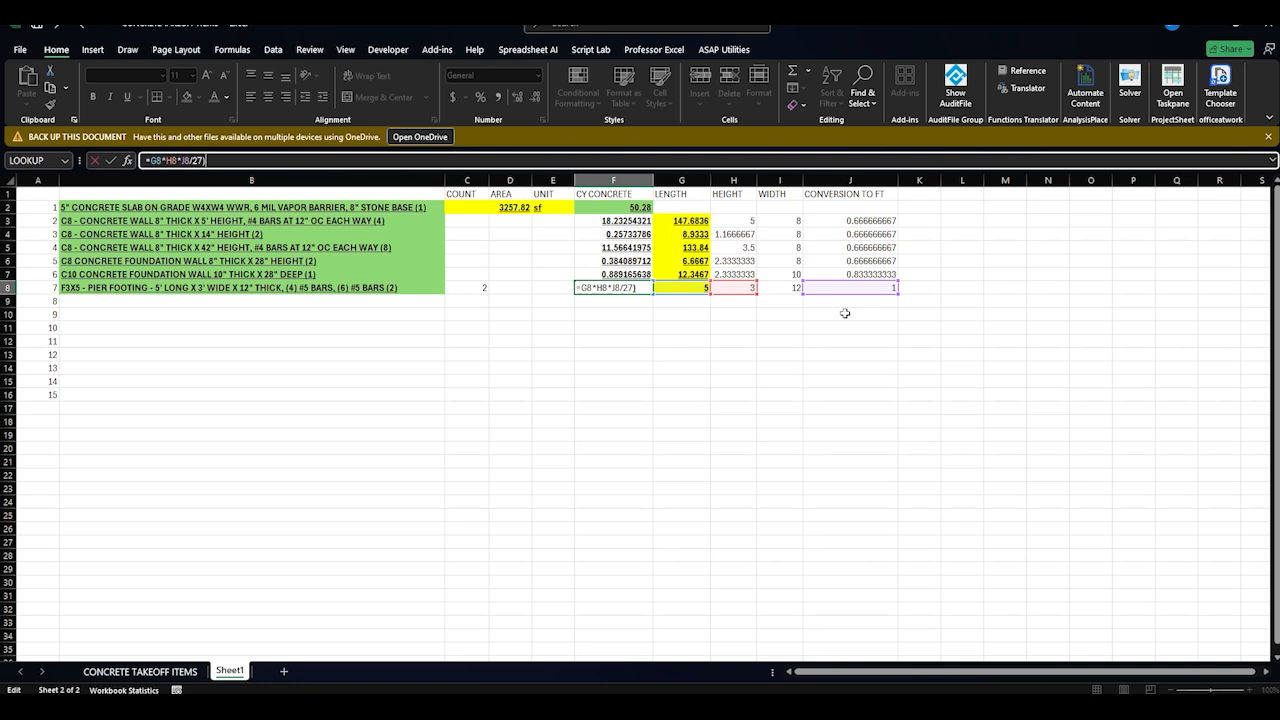
text(()
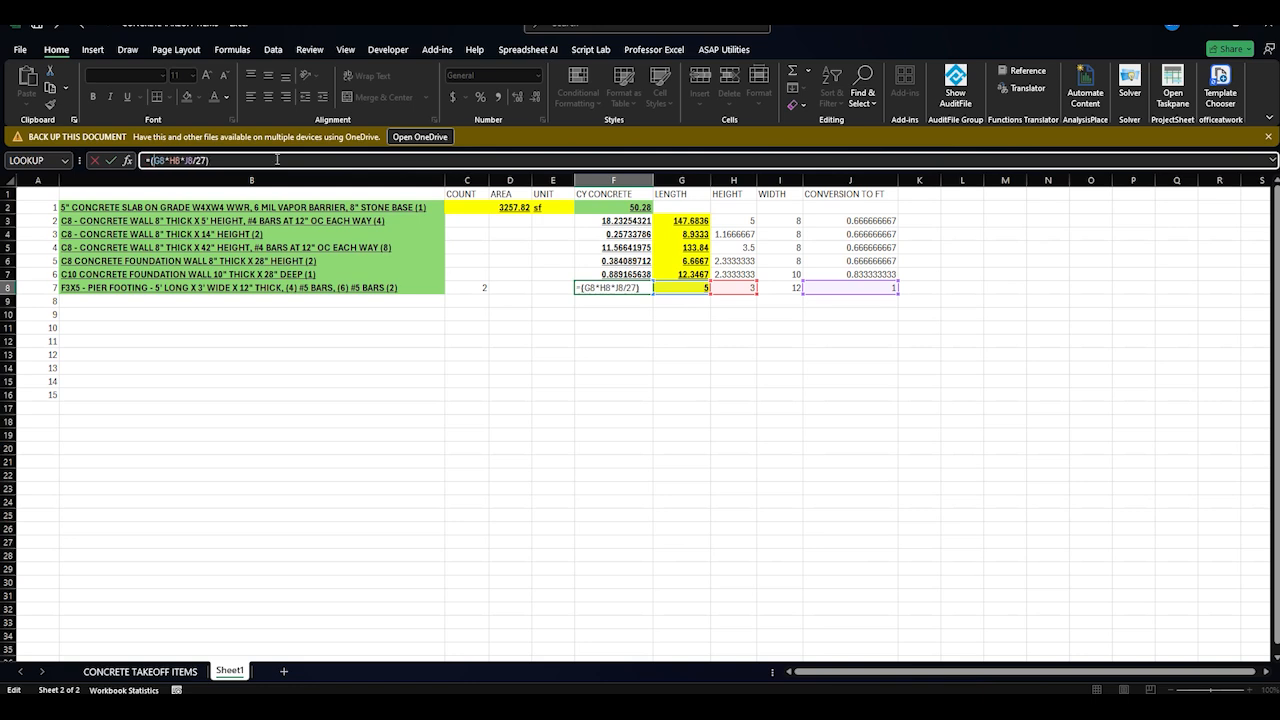
click(470, 287)
key(Return)
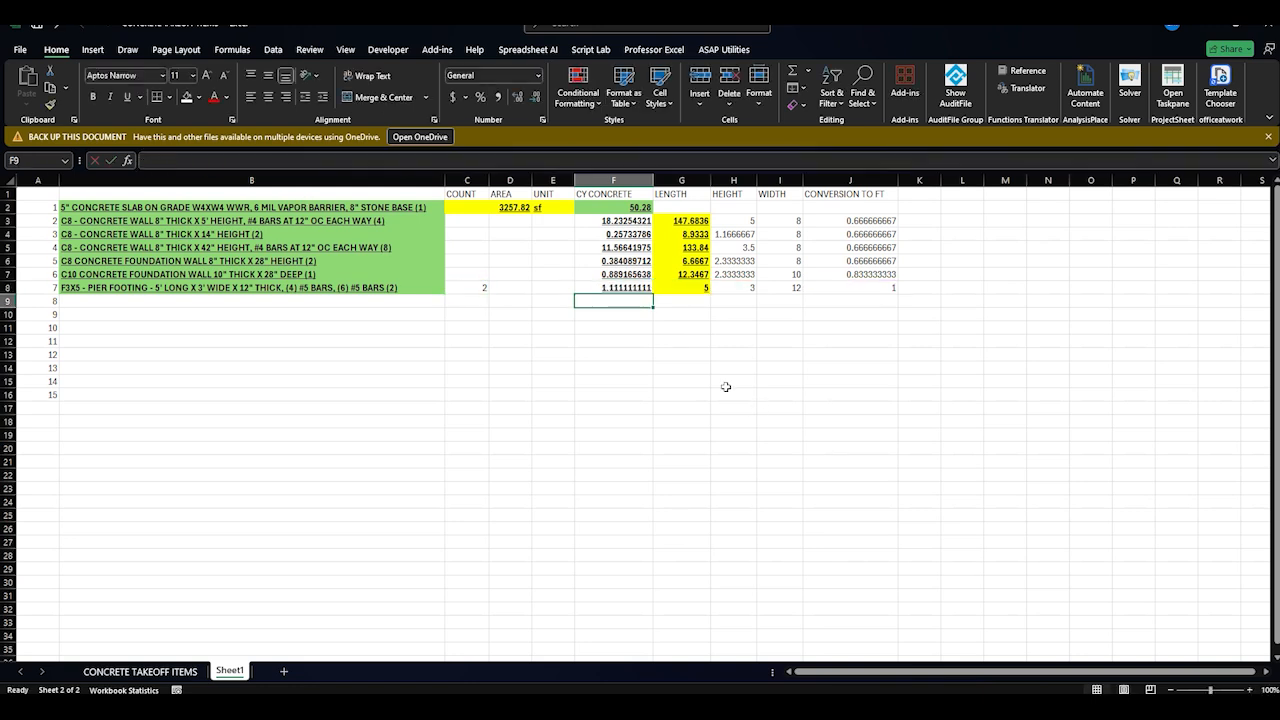
Copy the F4 pier footing description from A29 of CONCRETE TAKEOFF ITEMS into B9 of Sheet1
click(303, 313)
click(323, 303)
click(482, 290)
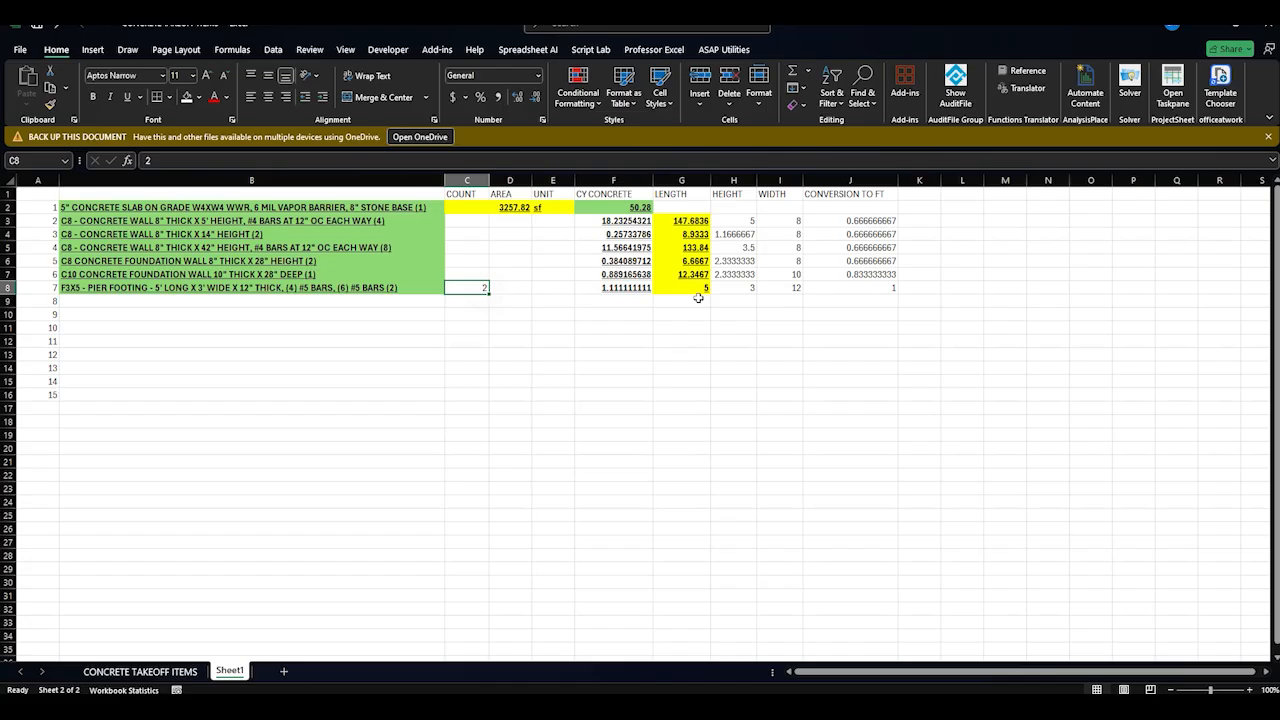
click(340, 300)
click(160, 671)
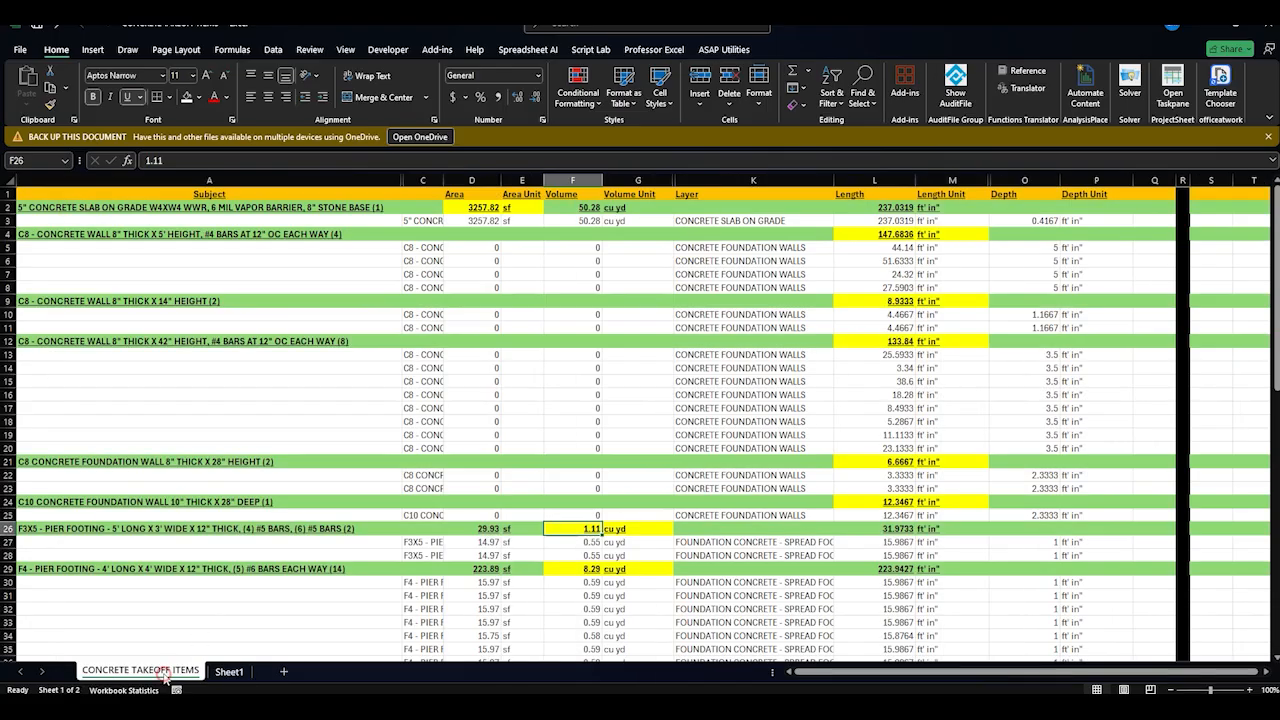
click(208, 449)
click(105, 528)
scroll(105, 530, down, 1)
click(200, 528)
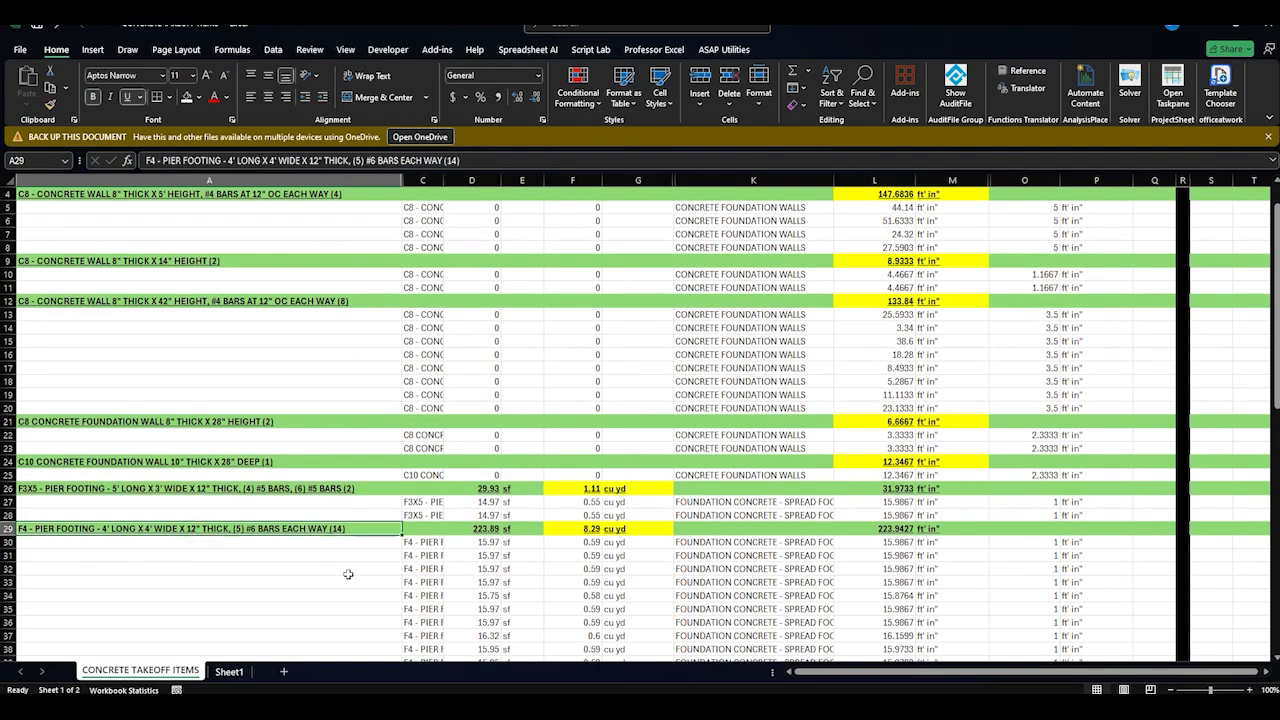
key(ctrl+c)
click(229, 673)
key(ctrl+v)
Enter a count of 14 for the F4 pier footing in C9
click(481, 303)
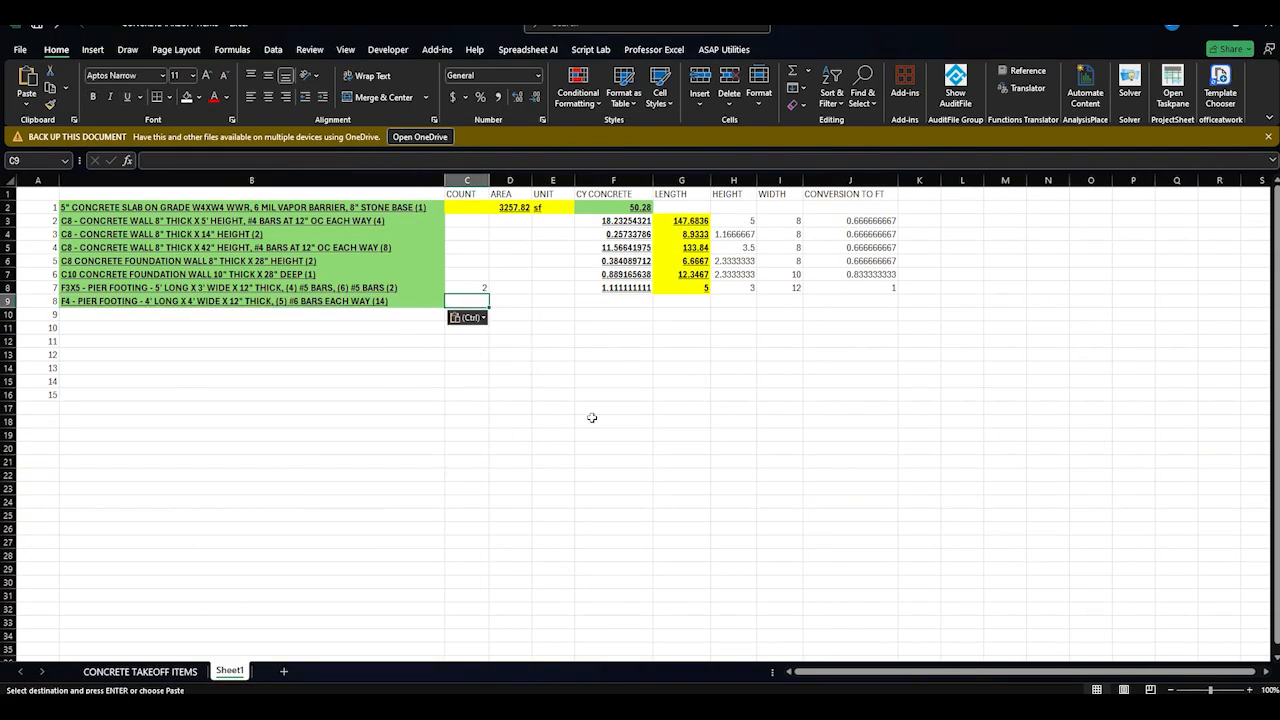
click(442, 299)
click(470, 315)
click(474, 303)
text(13)
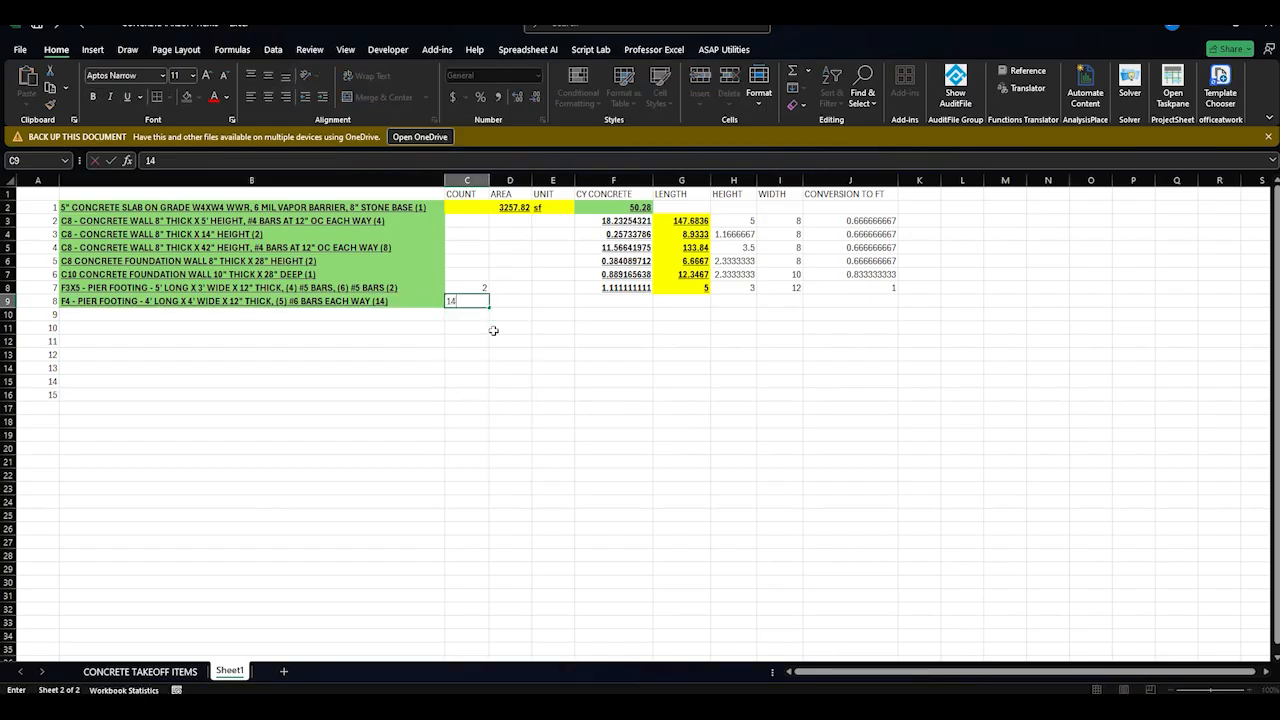
key(Tab)
Enter the F4 footing's area as 16 in D9 with the unit SF in E9
click(630, 304)
click(517, 303)
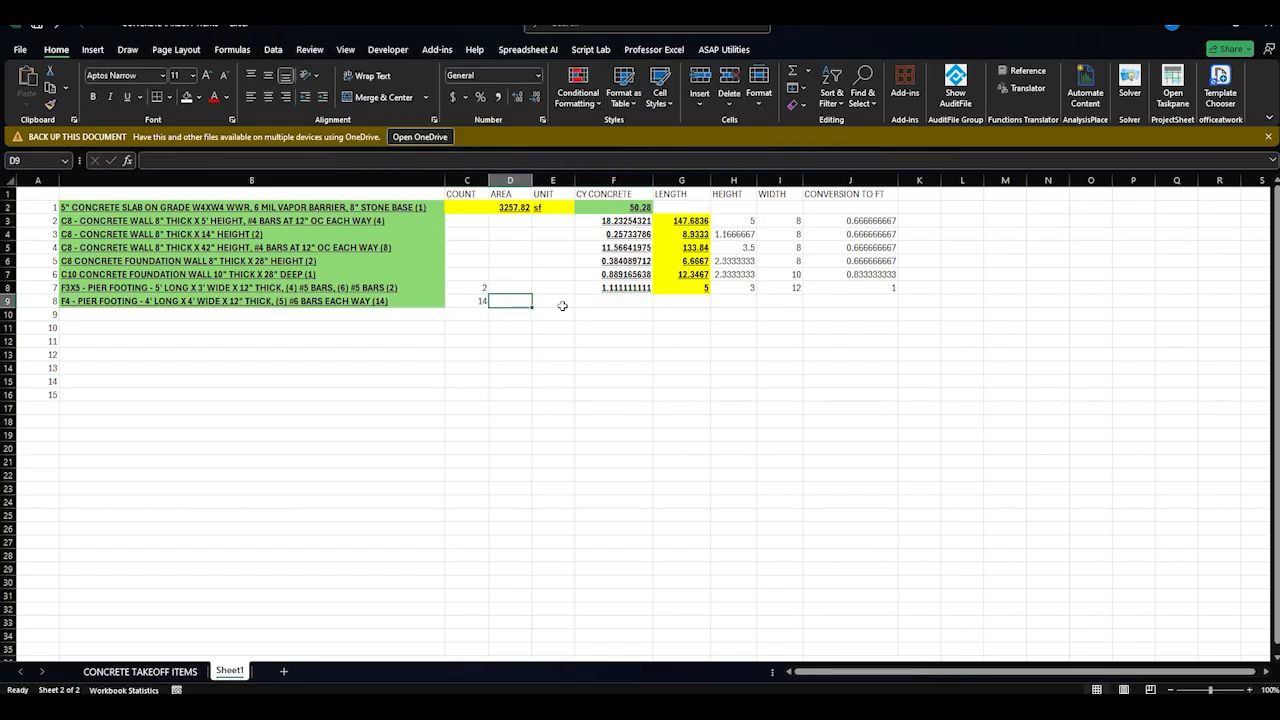
text(16)
key(Tab)
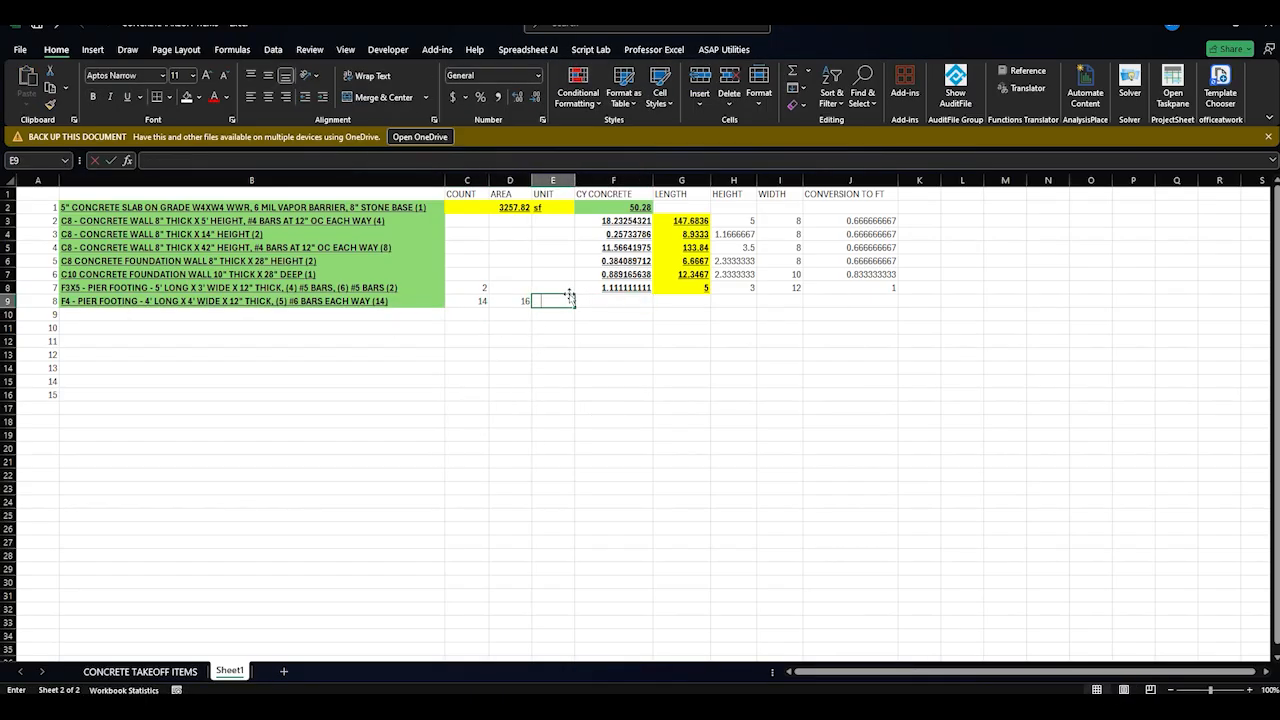
text(SF)
key(Tab)
Enter the F4 footing's dimensions in row 9: length 4, height 4 and width 12
key(Tab)
text(4)
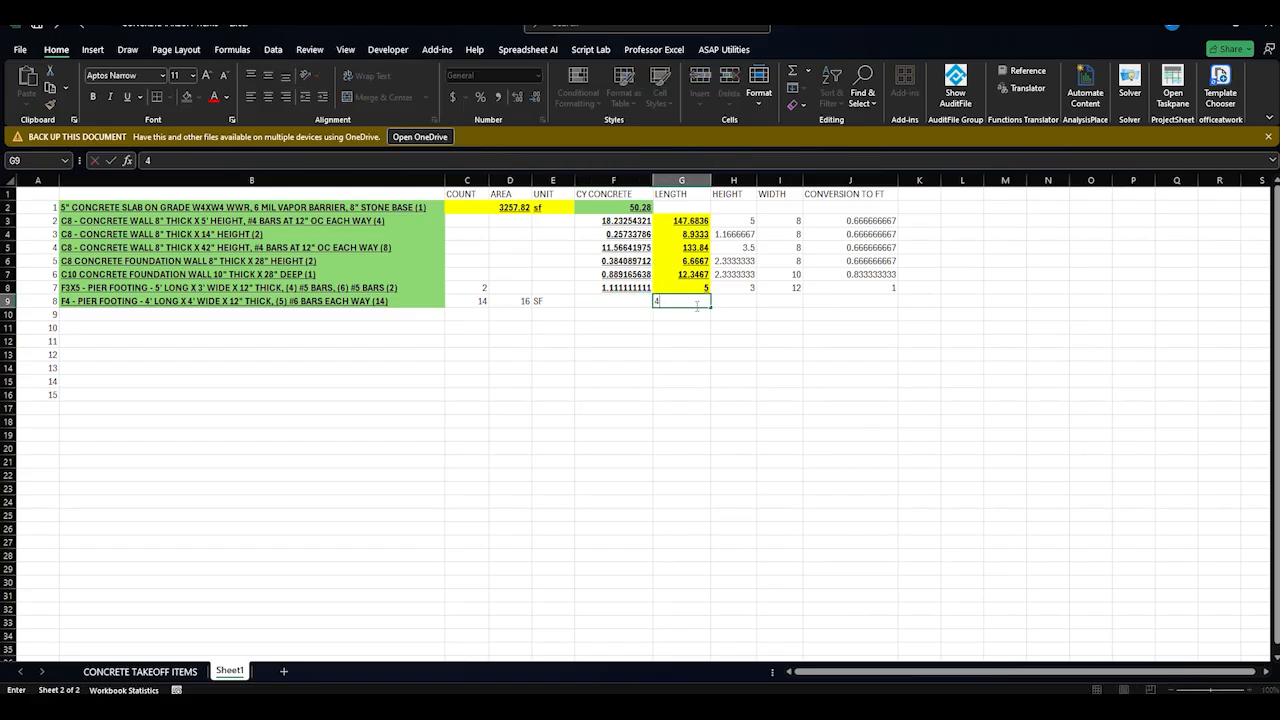
key(Tab)
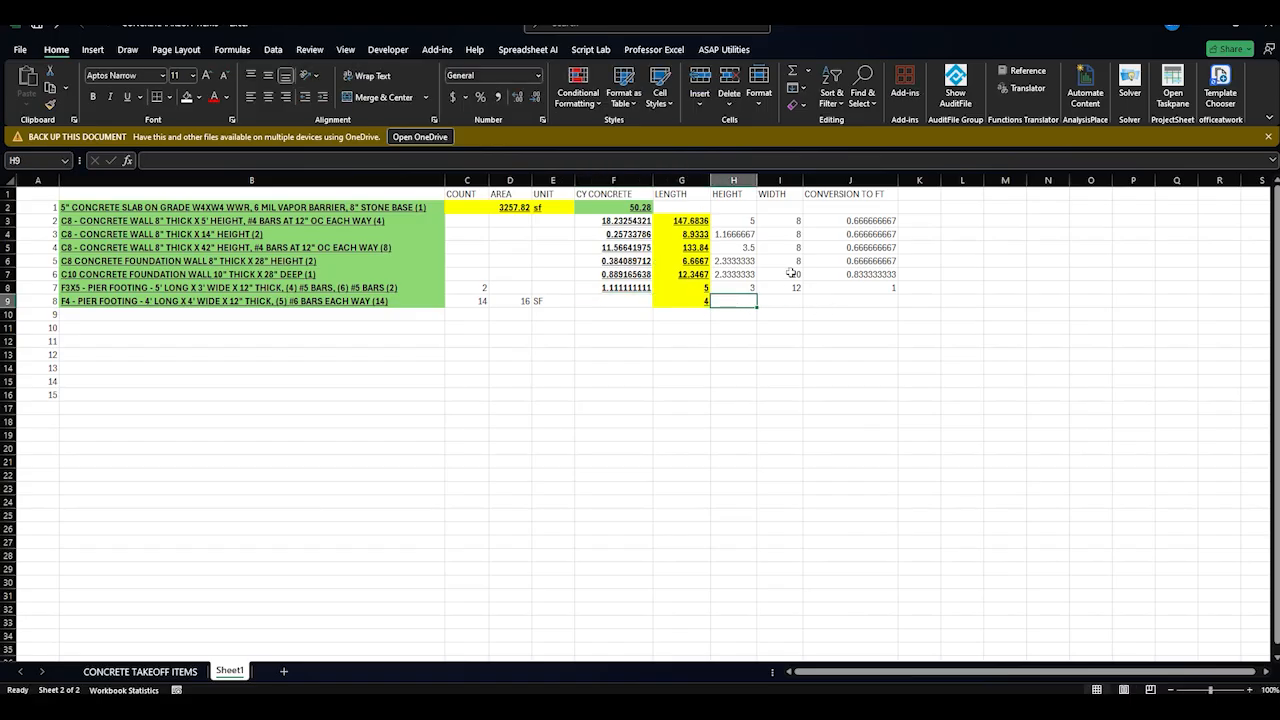
text(4)
key(Tab)
text(12)
key(Tab)
Fill the volume formula from F8 down to F9 so the F4 footing uses =(G9*H9*J9/27)*C9
click(618, 301)
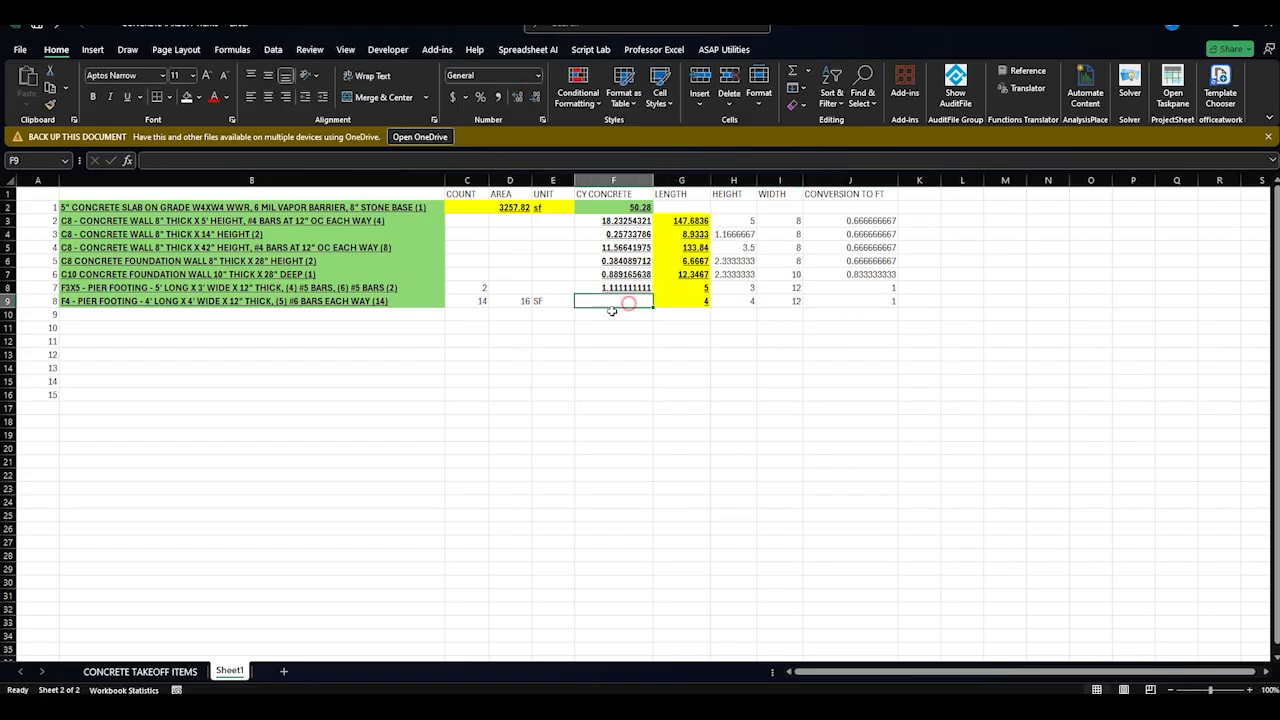
click(609, 288)
drag(653, 294, 650, 304)
click(554, 354)
click(640, 300)
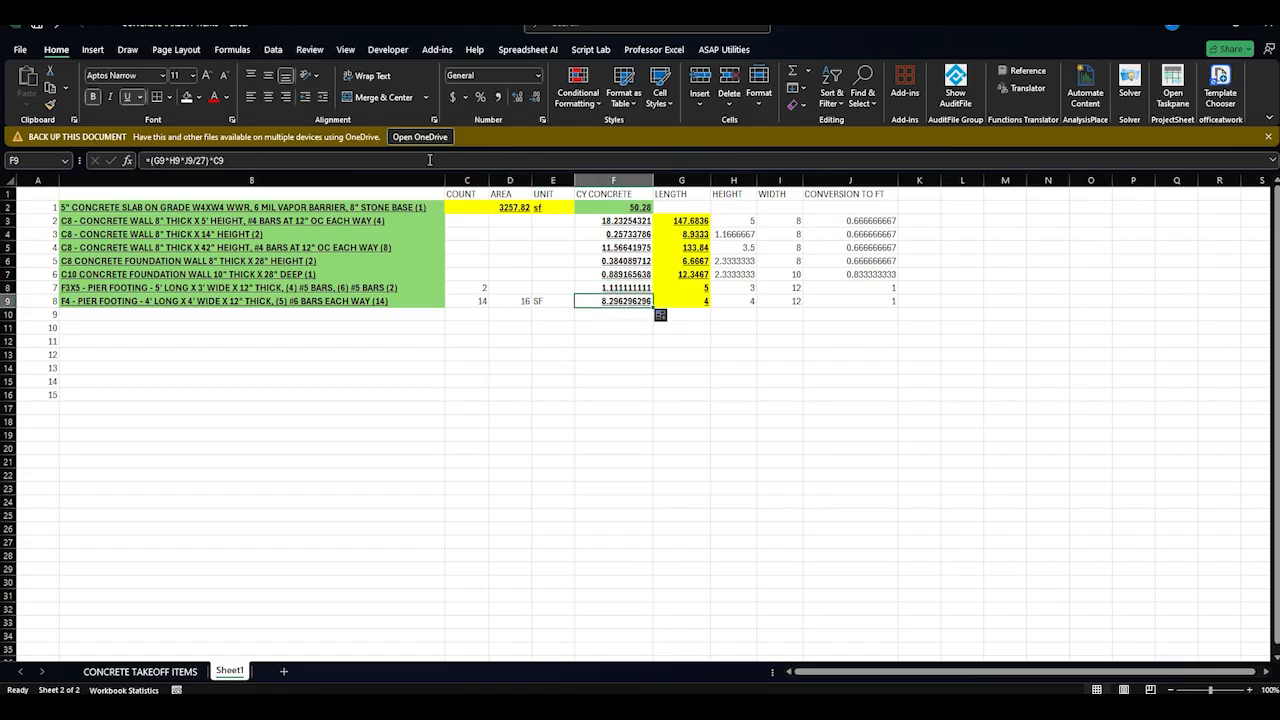
Copy the F5 pier footing description from the CONCRETE TAKEOFF ITEMS sheet into B10 of Sheet1
click(140, 671)
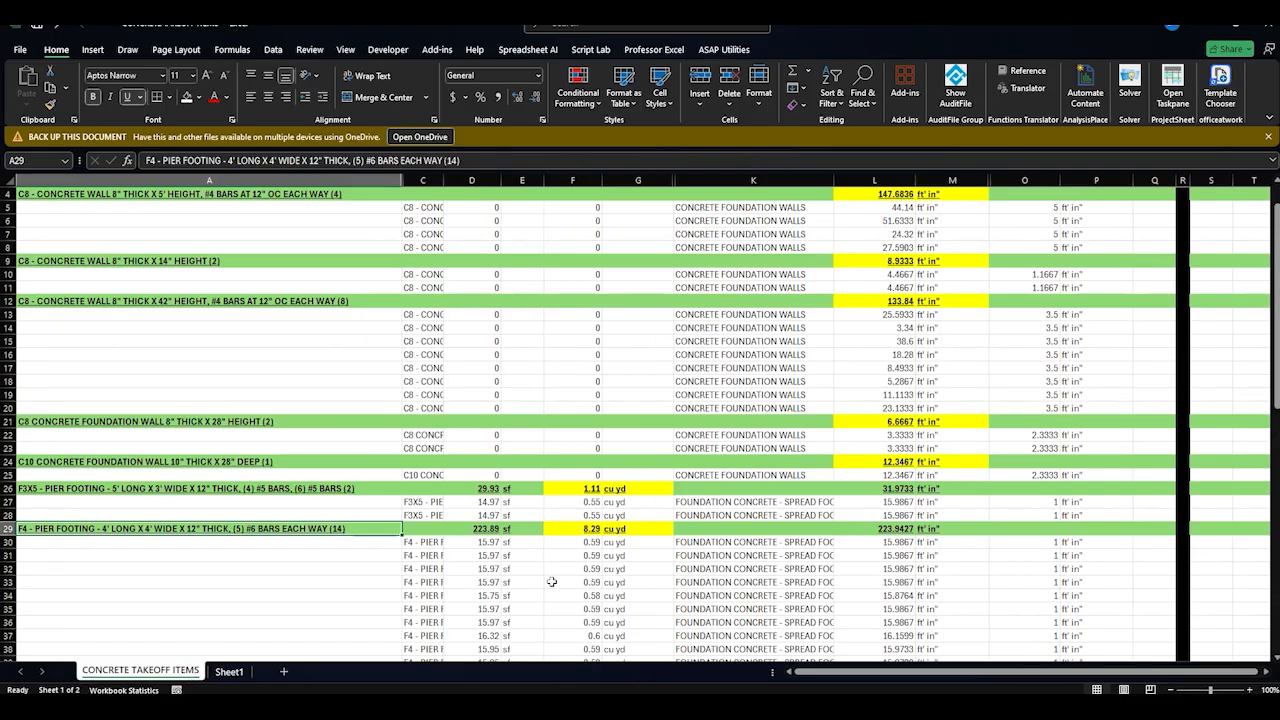
click(430, 504)
scroll(302, 497, down, 2)
click(372, 462)
scroll(550, 403, down, 2)
key(ctrl+Down)
key(ctrl+c)
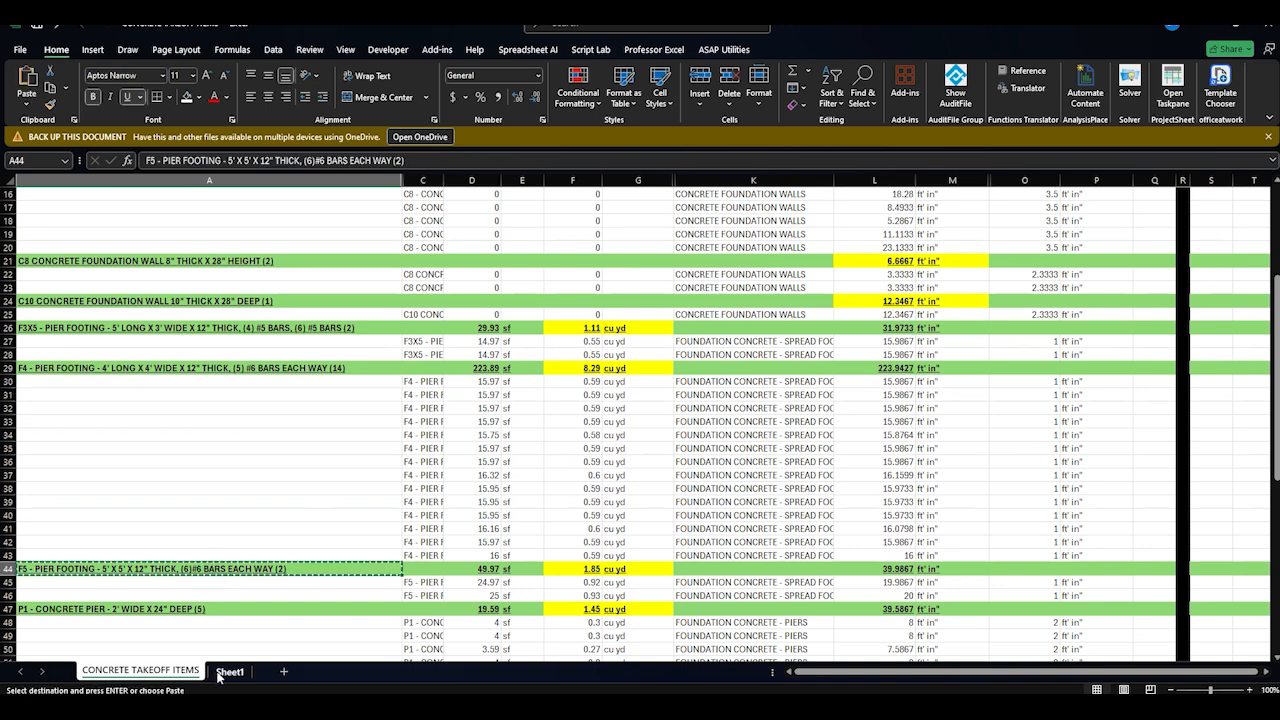
click(229, 671)
click(257, 316)
key(ctrl+v)
Enter the F5 footing's count of 2 in C10 and its area of 25 SF in D10 and E10
click(476, 318)
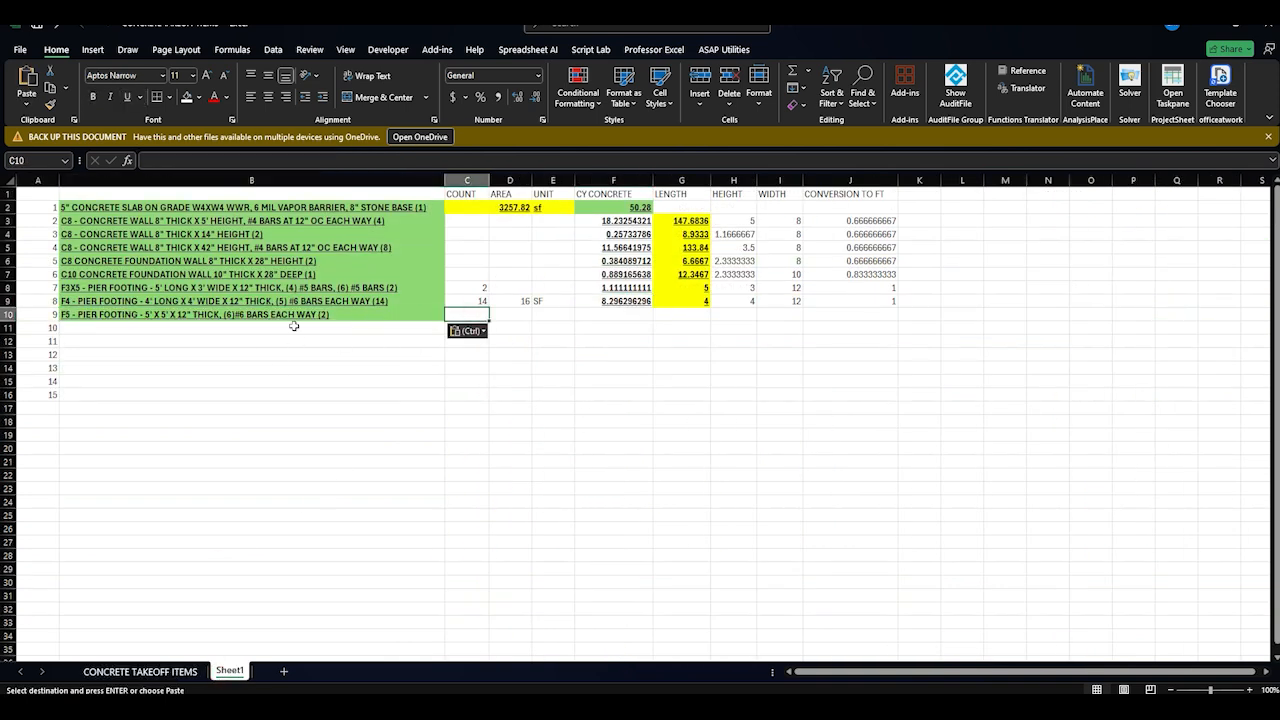
text(2)
key(Tab)
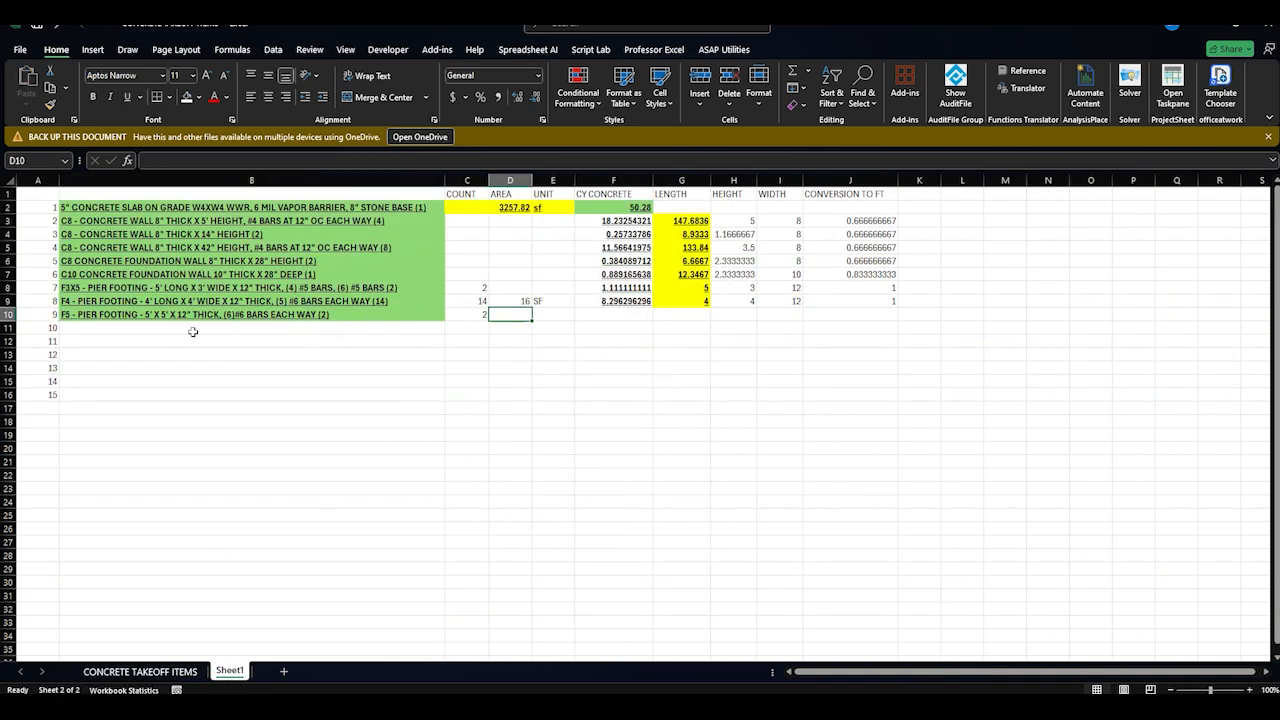
text(25)
key(Tab)
text(SF)
key(Tab)
key(Tab)
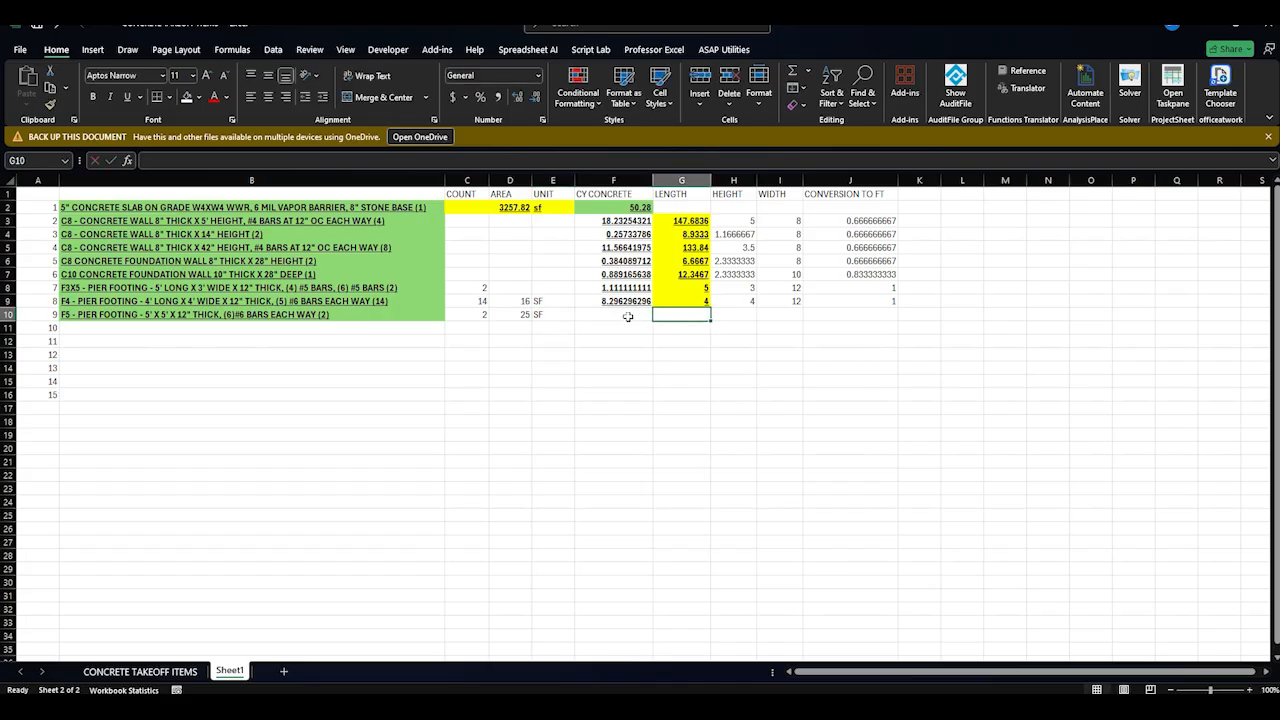
Enter the F5 footing's dimensions in row 10: length 5, height 5 and width 12
text(5)
key(Tab)
text(5)
key(Tab)
text(12)
key(Tab)
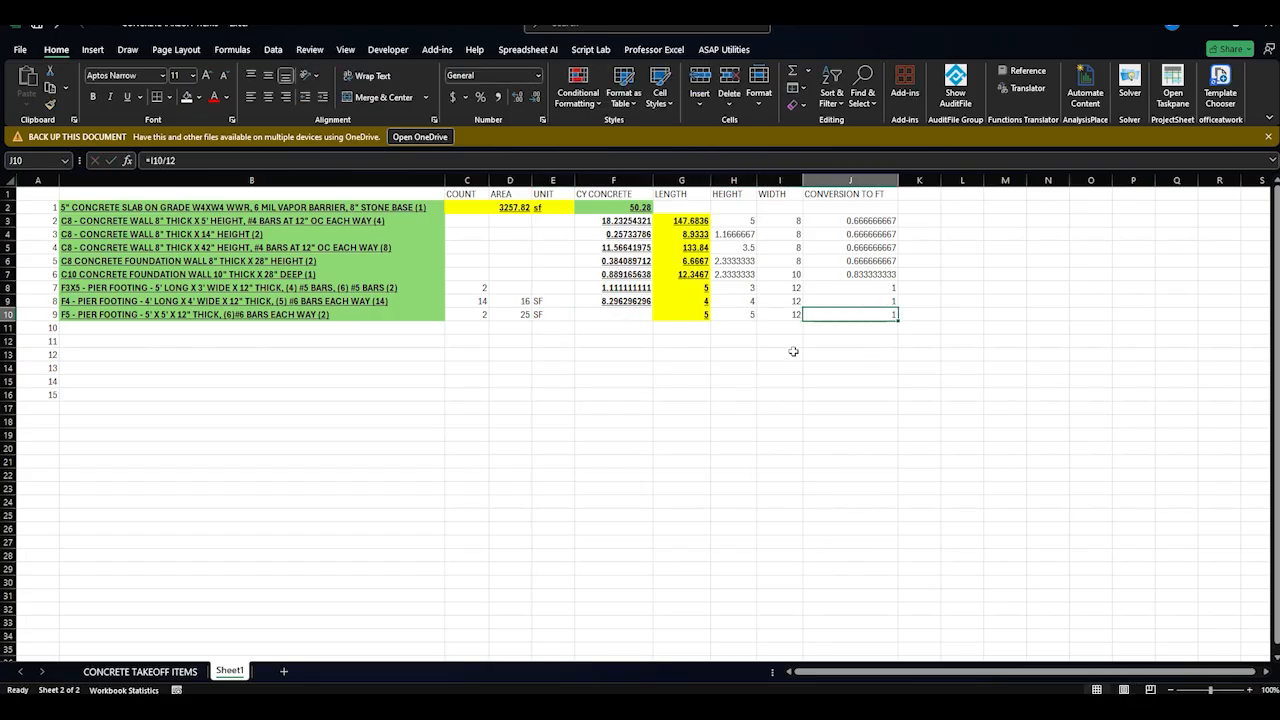
text(1)
Fill the volume formula from F9 down to F10 and check the result against the takeoff's F5 volume in F44
click(615, 301)
drag(651, 309, 650, 318)
click(619, 316)
click(186, 671)
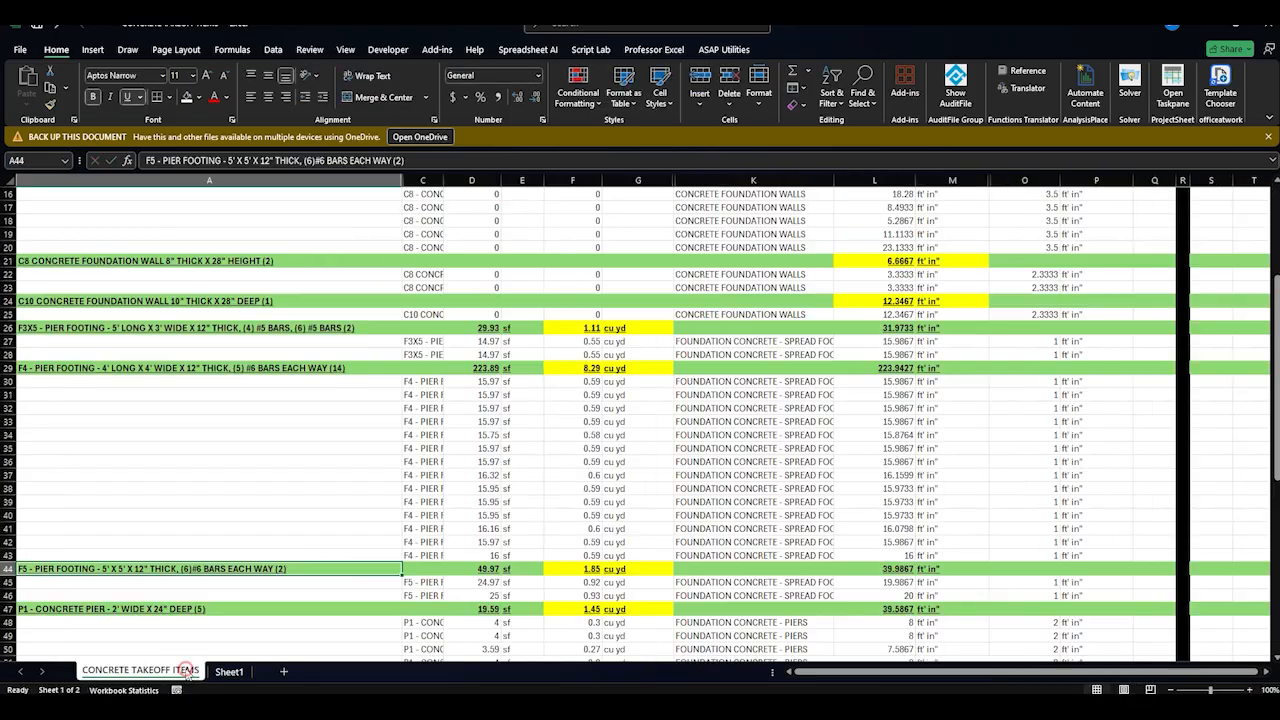
click(578, 571)
Copy the P1 concrete pier description from the takeoff sheet into B11 of Sheet1
scroll(153, 562, down, 1)
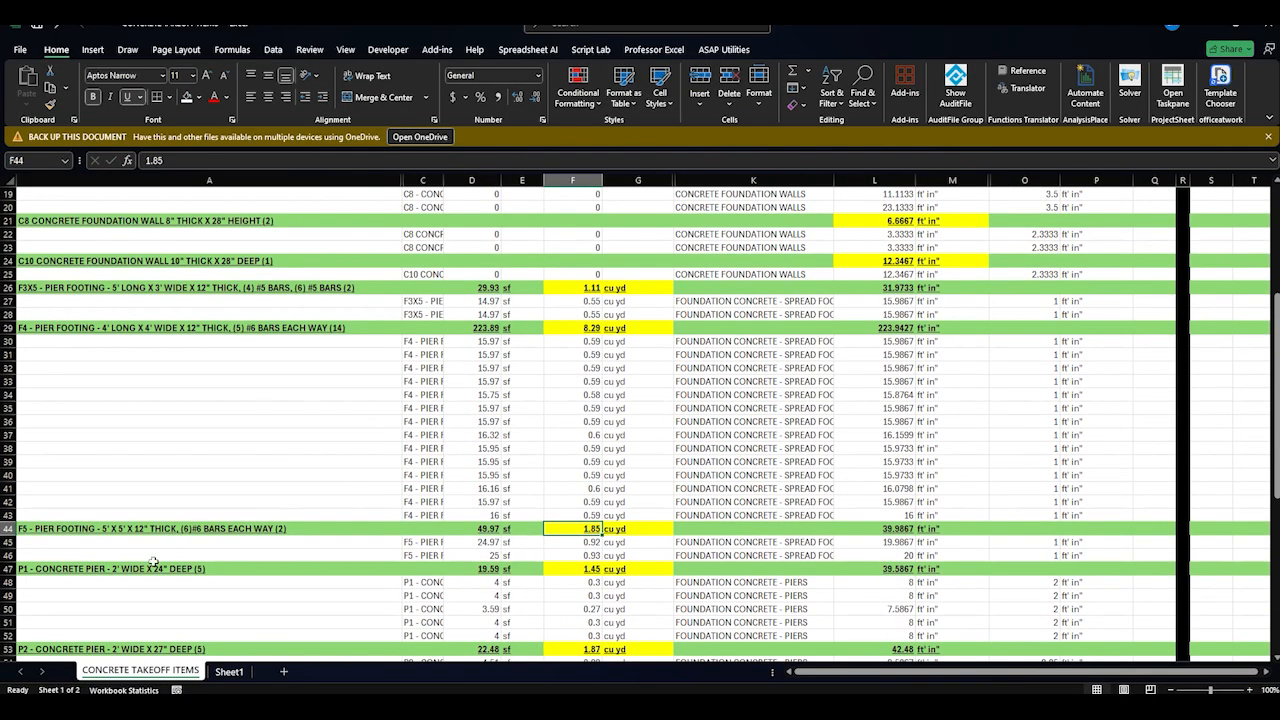
click(229, 672)
click(130, 333)
key(ctrl+v)
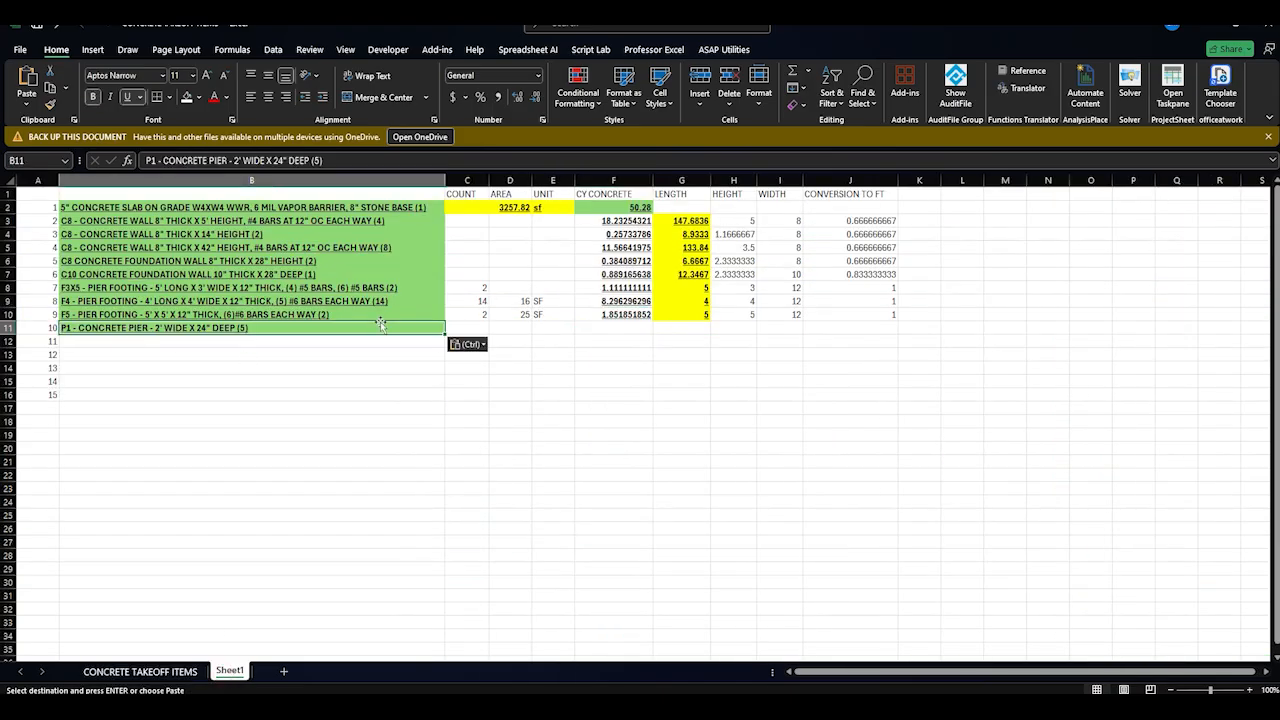
Enter the P1 pier's count of 5 in C11 and its area of 4 SF in D11 and E11
click(475, 328)
text(5)
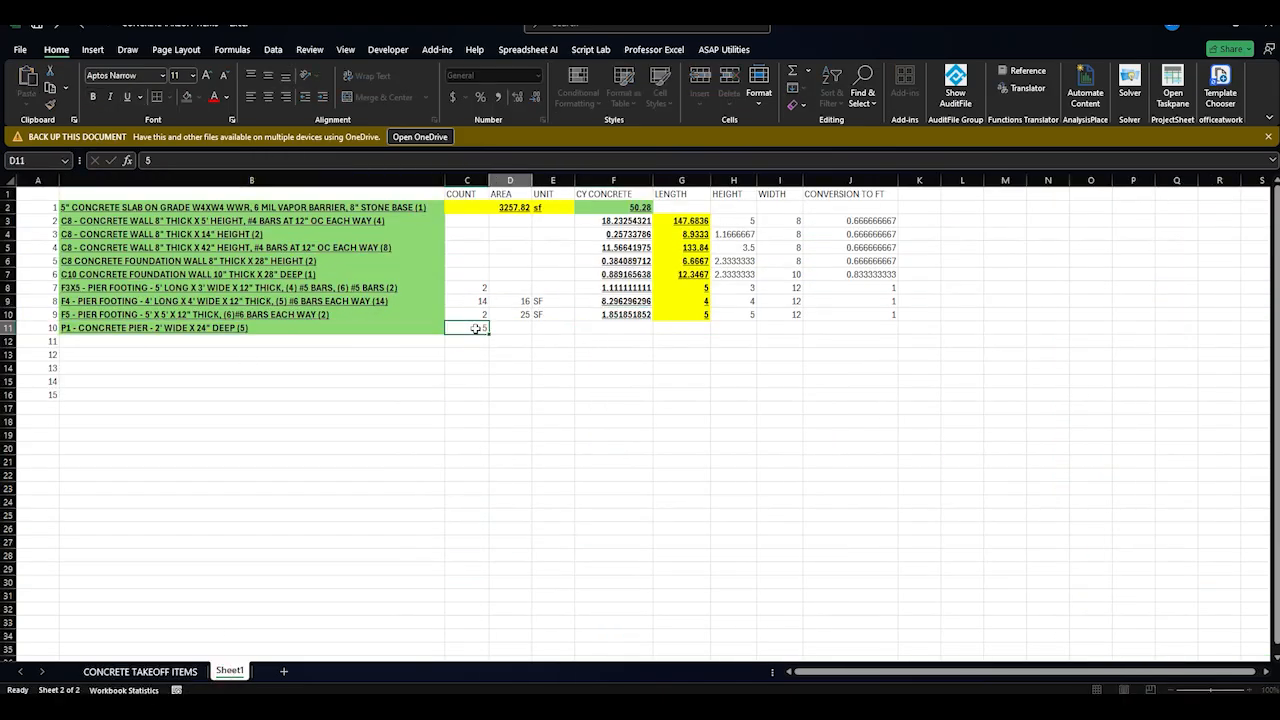
key(Tab)
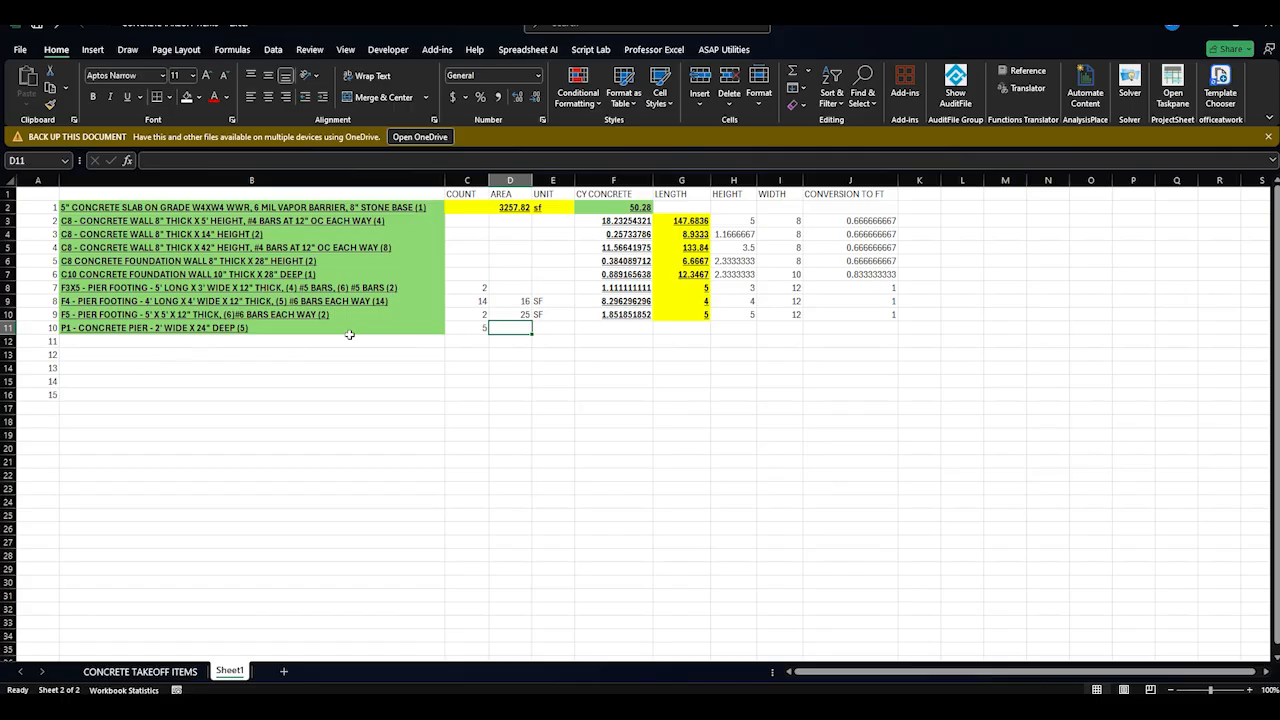
text(4)
key(Tab)
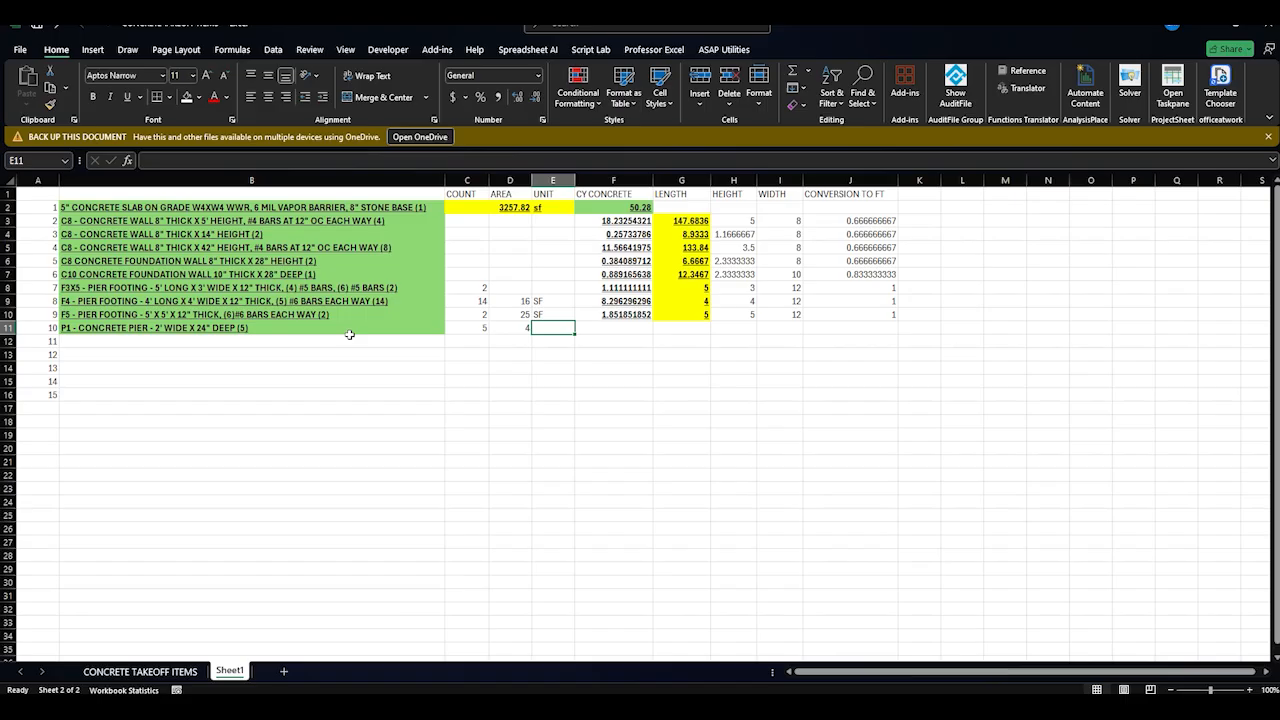
text(Sf)
key(Tab)
Enter the P1 pier's dimensions in row 11: length 2, height 2 and width 24
click(170, 674)
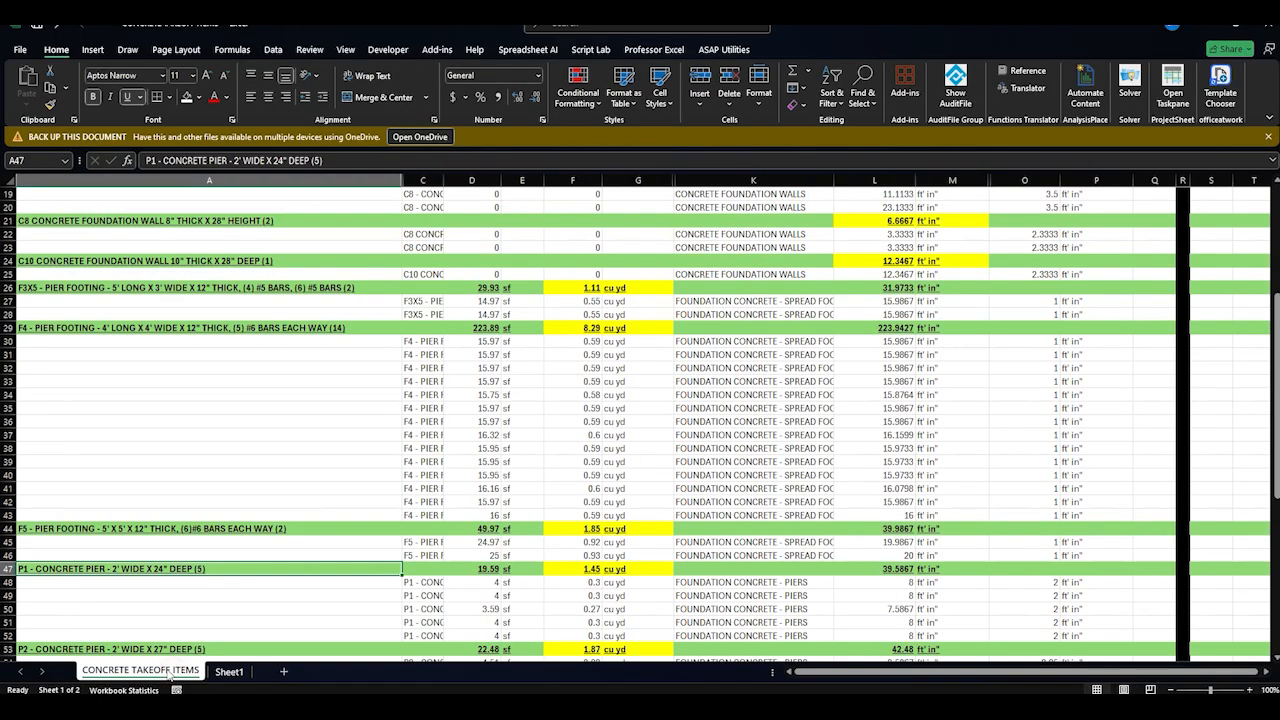
click(229, 671)
key(Tab)
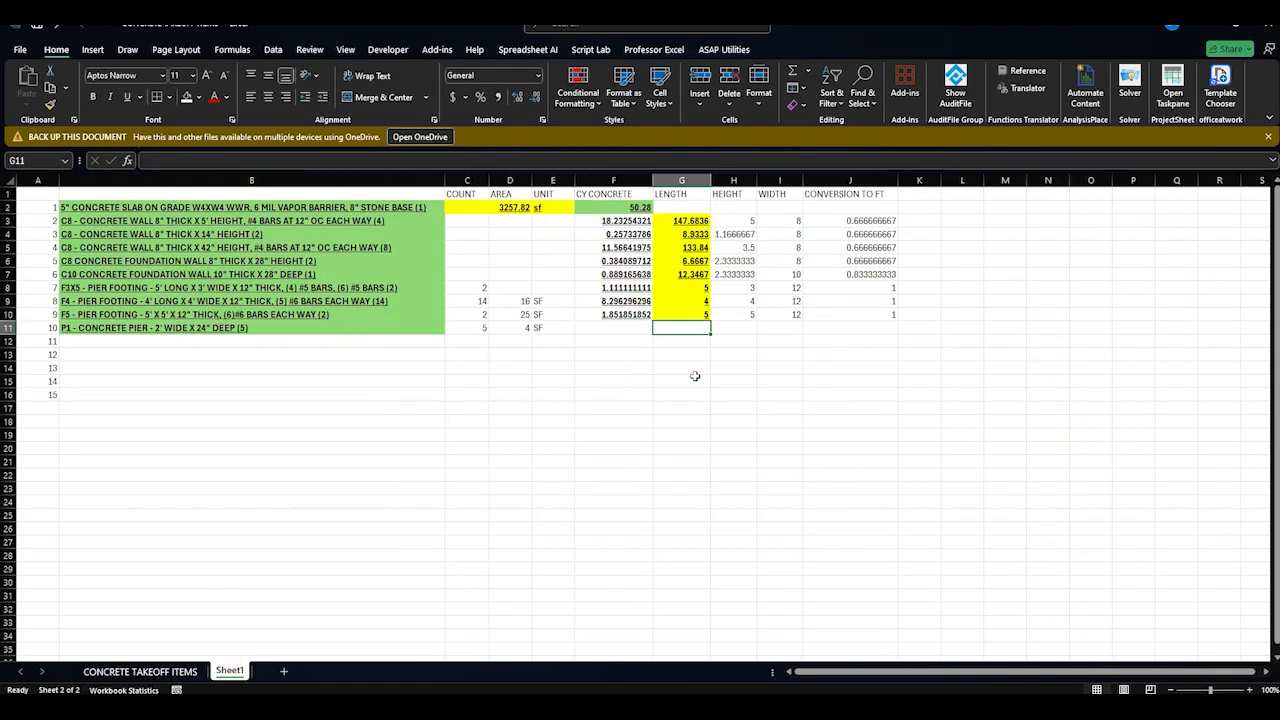
text(2)
key(Tab)
text(2)
key(Tab)
text(2)
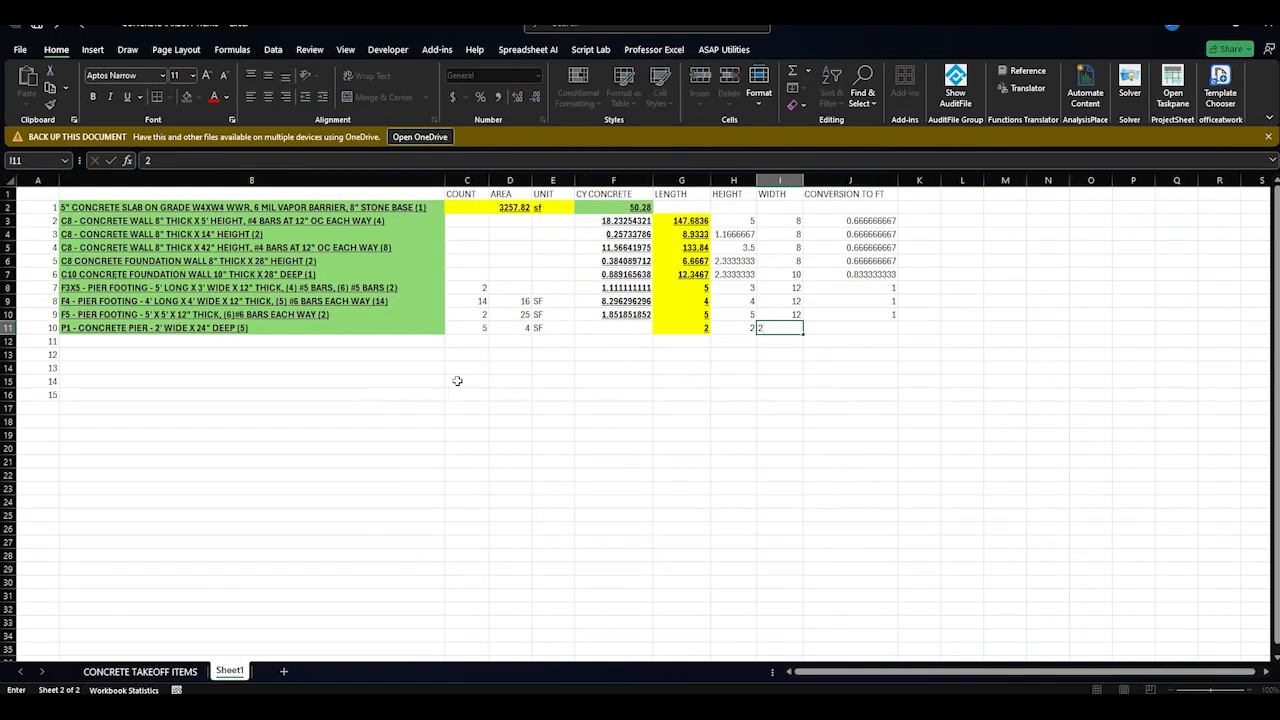
key(Tab)
click(785, 328)
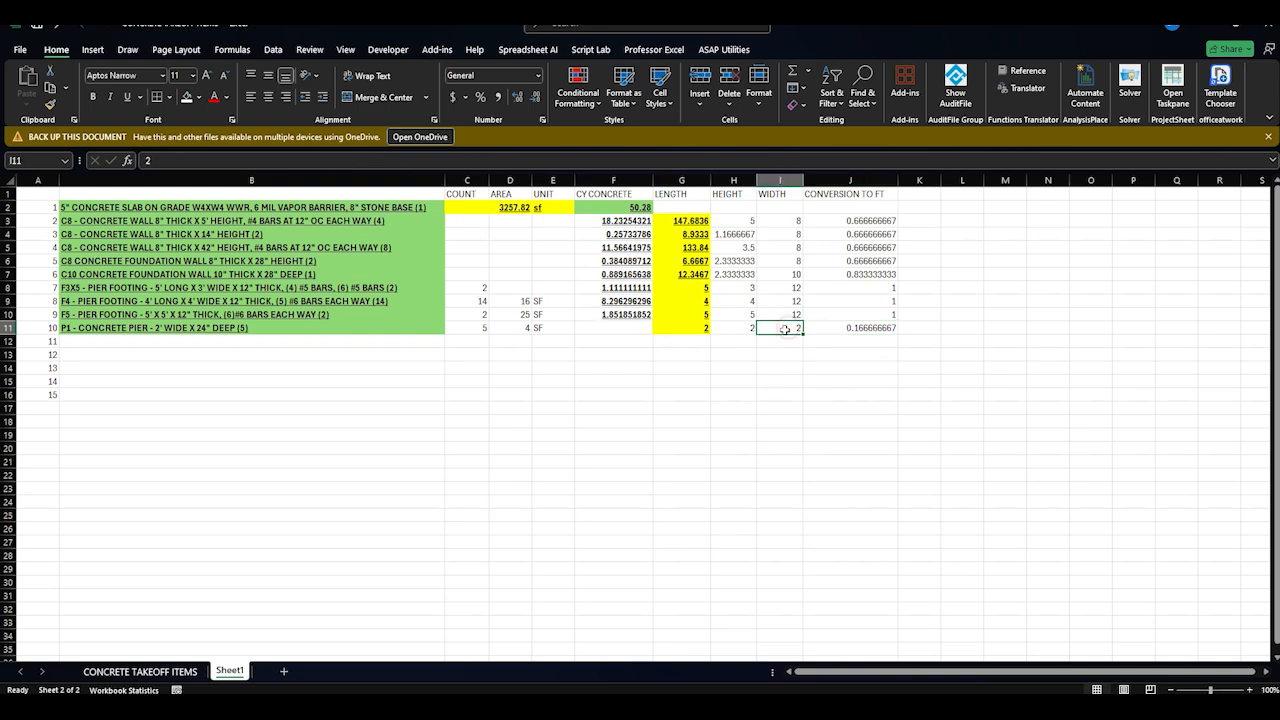
text(24)
key(Tab)
Fill the volume formula from F10 down to F11 and check the result against the takeoff's P1 volume in F47
click(612, 328)
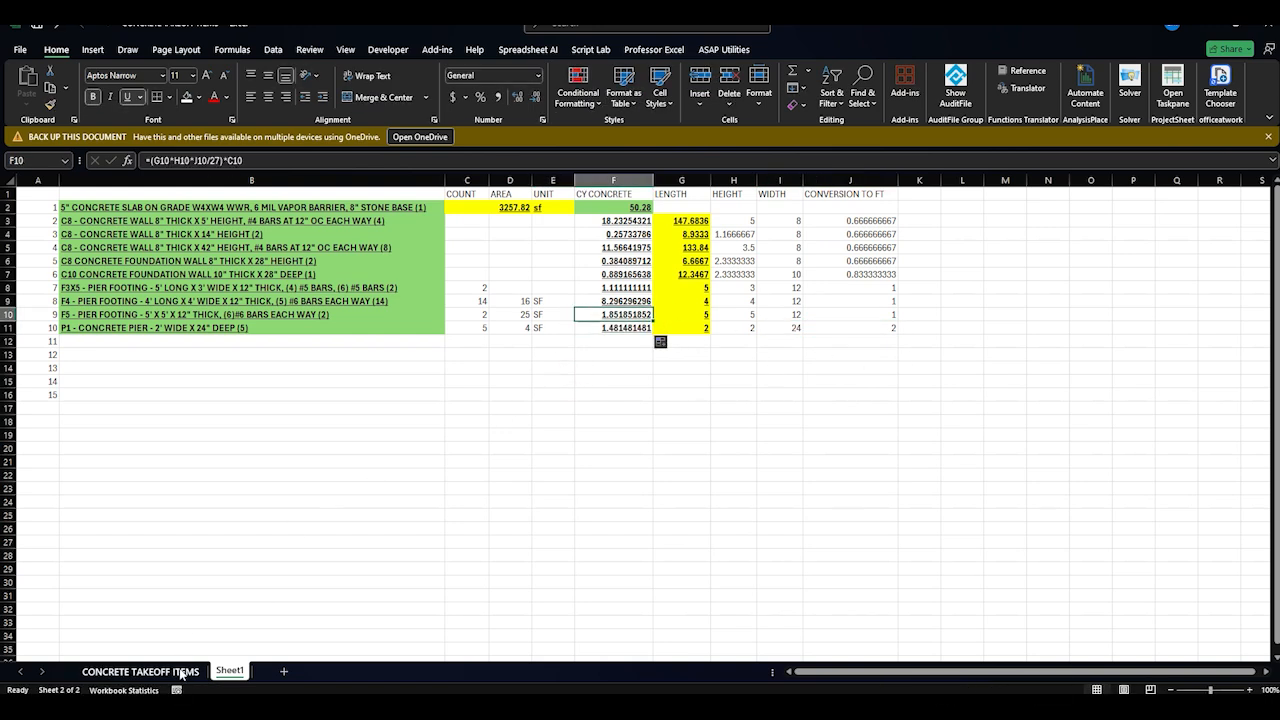
click(180, 672)
click(596, 569)
Copy the P2 concrete pier description from A53 of the takeoff sheet into B12 of Sheet1
scroll(312, 562, down, 1)
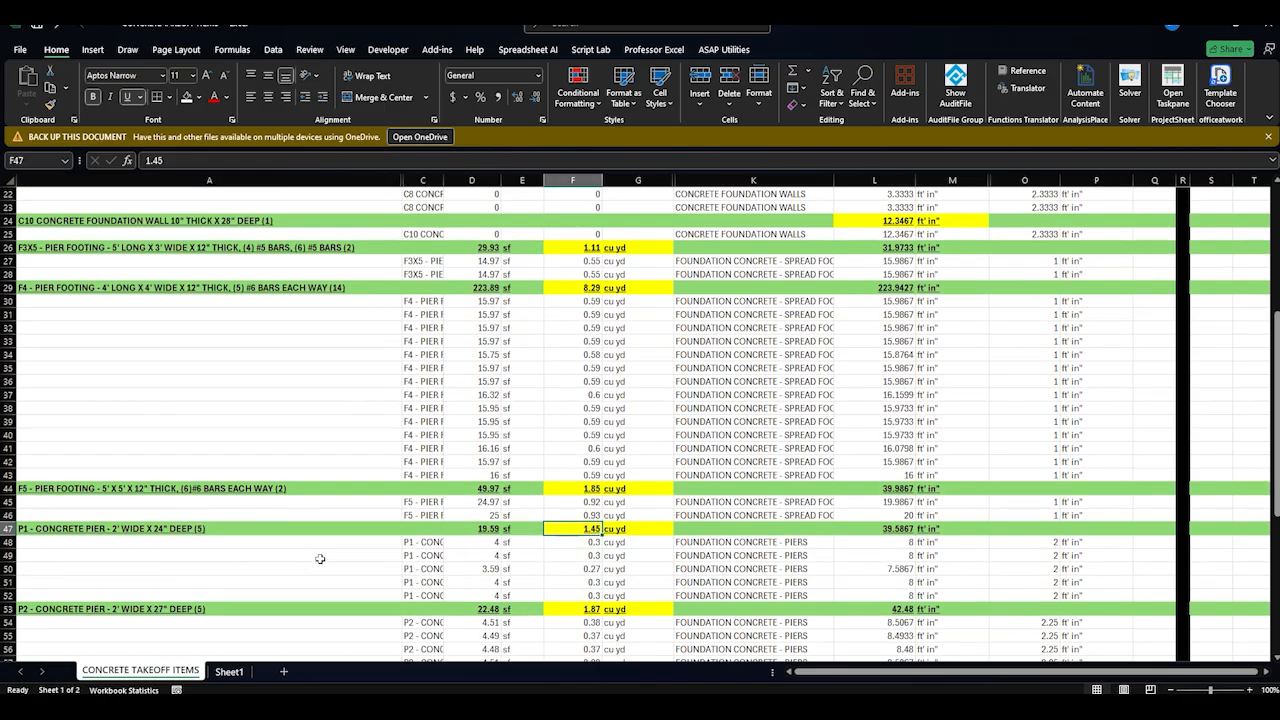
scroll(320, 558, down, 1)
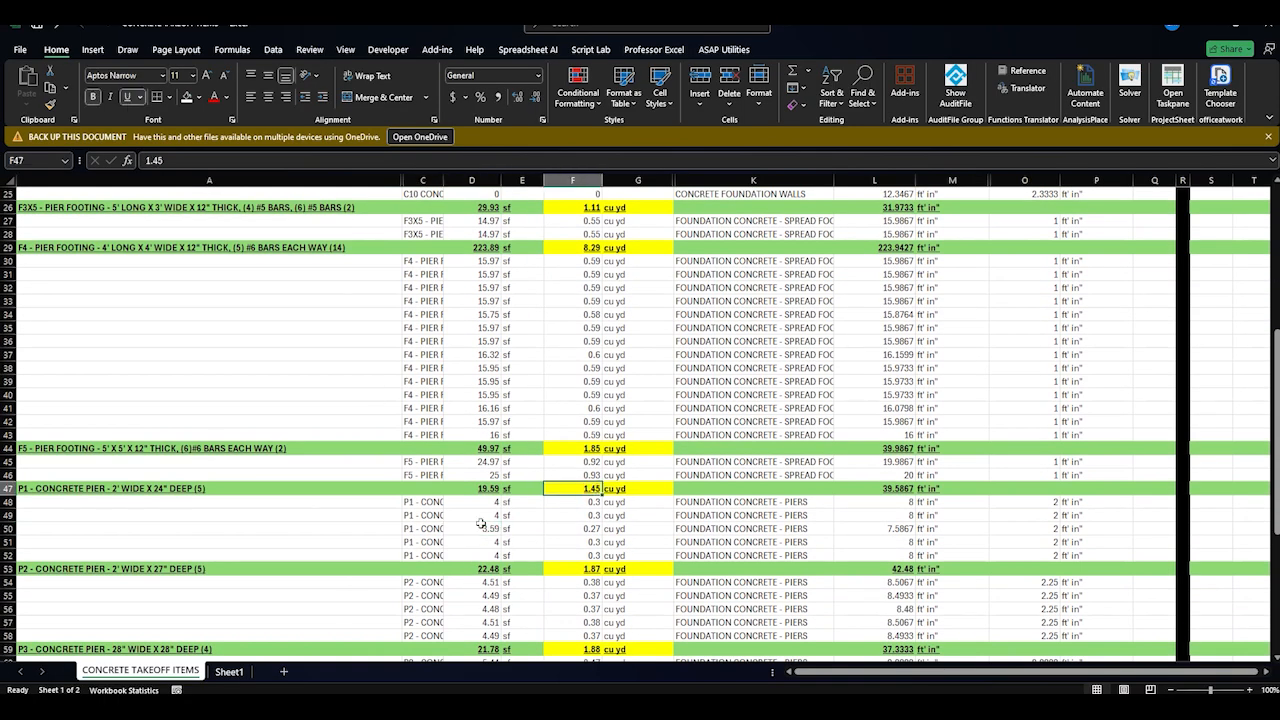
click(425, 528)
click(240, 583)
click(290, 570)
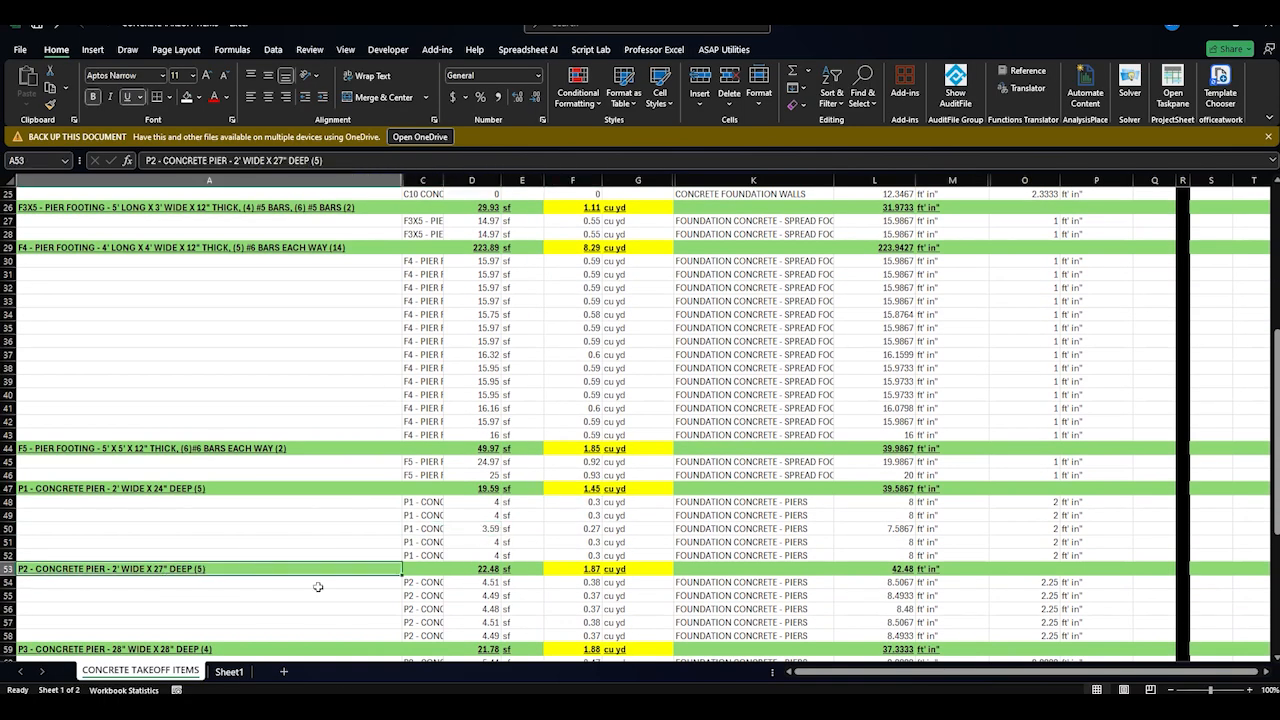
key(ctrl+c)
click(229, 672)
click(235, 342)
key(ctrl+v)
Enter a count of 5 for the P2 pier in C12
click(320, 358)
click(466, 341)
text(5)
key(Tab)
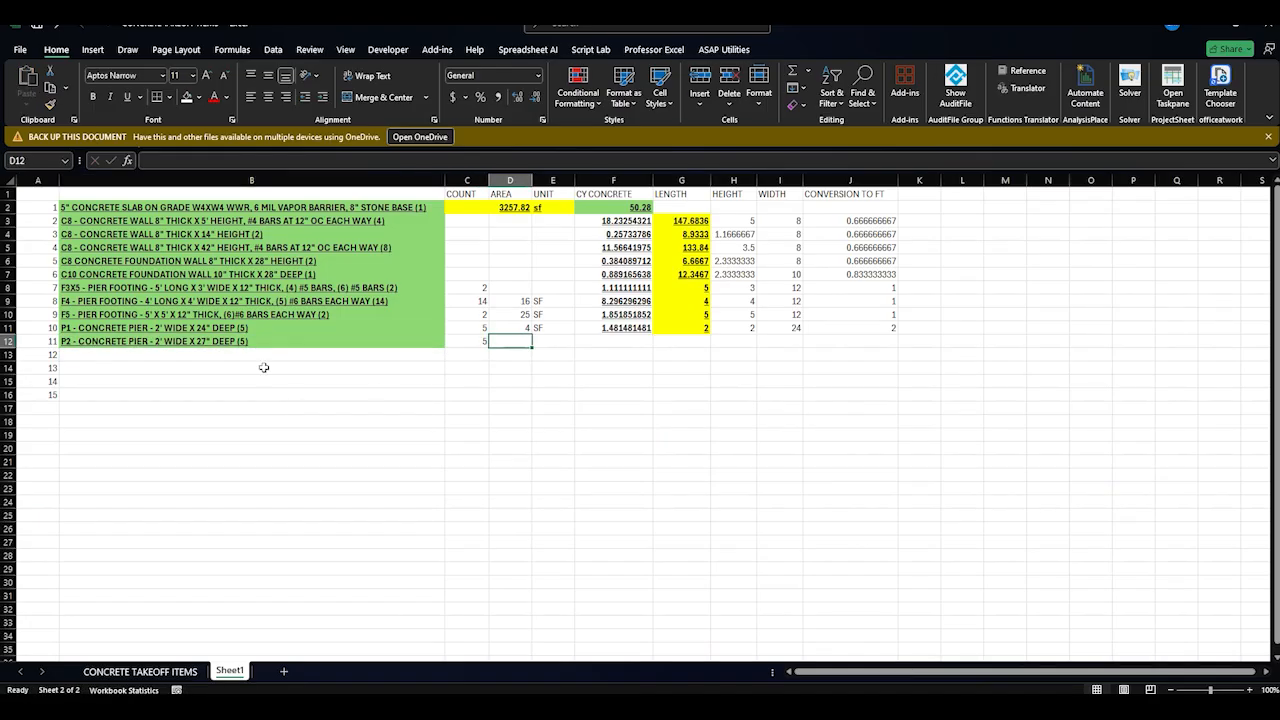
Enter the P2 pier's area in D12 as the formula =(24*27)/12/5 with the unit SF in E12
text(=27*)
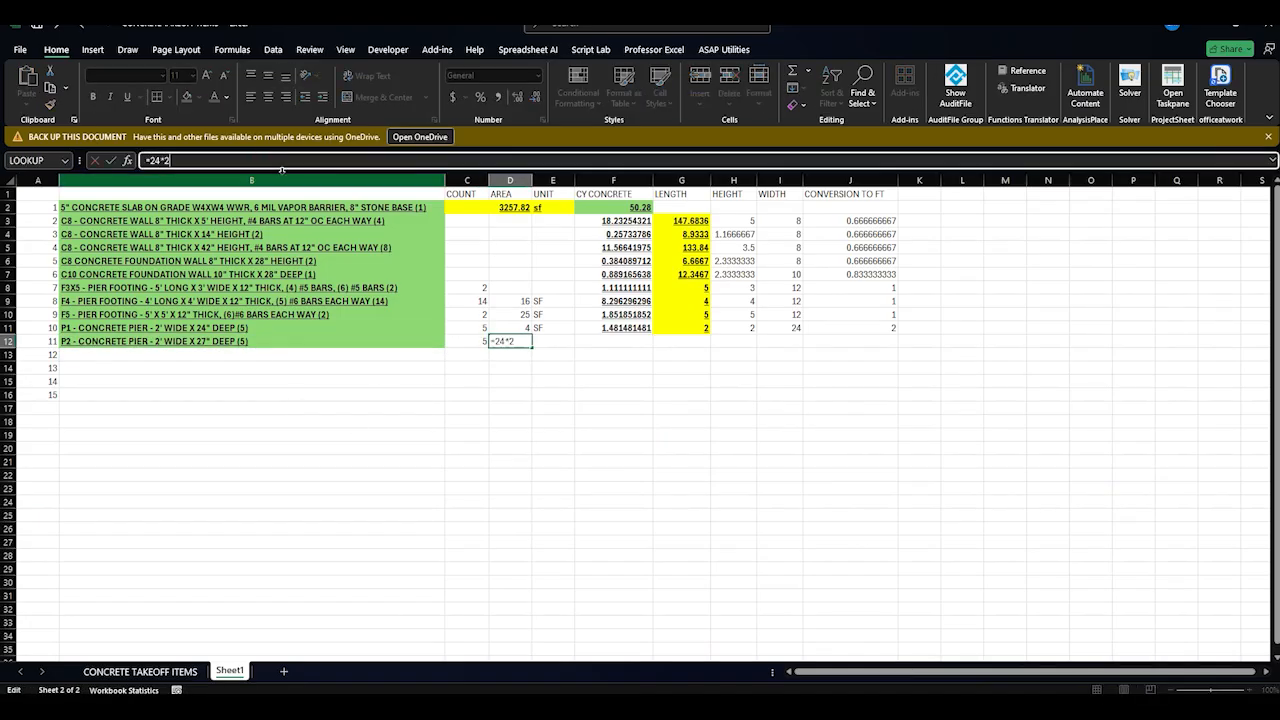
text(24*27))
text(()
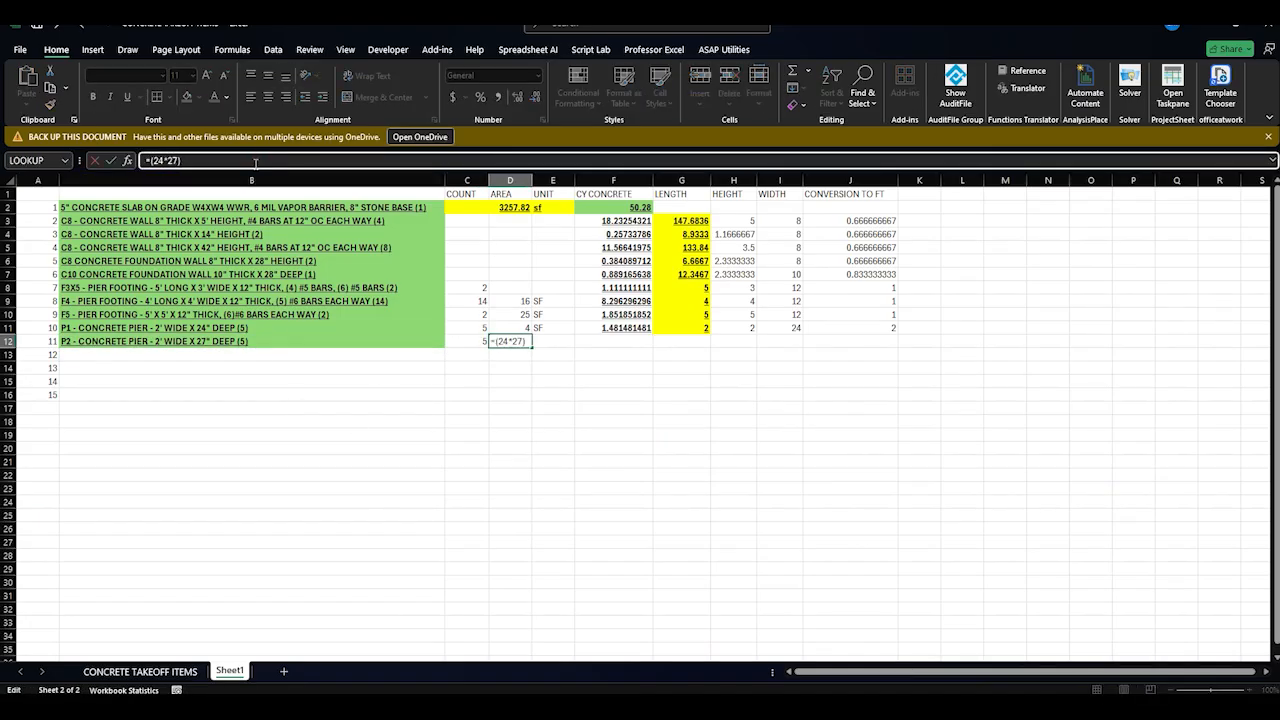
text(/60)
key(Return)
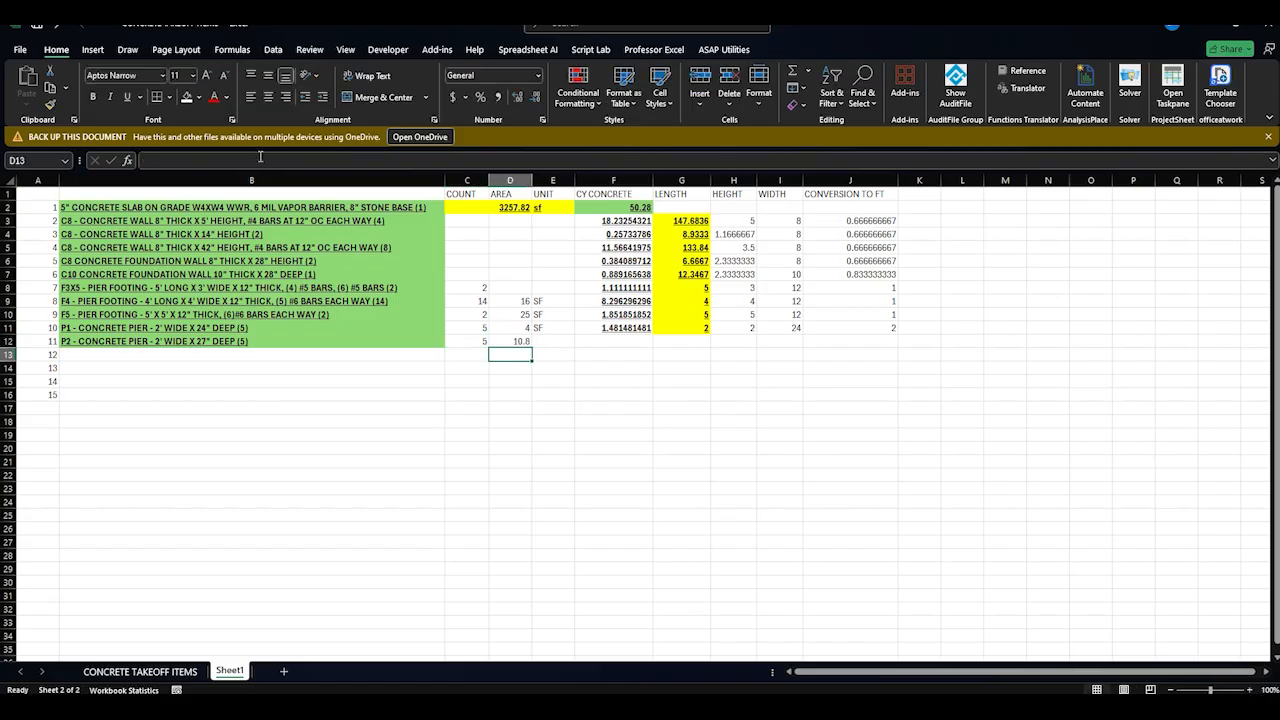
click(562, 341)
text(SF)
Regroup the P2 area formula in D12 as =((24*27)/12)/5
click(505, 342)
click(195, 161)
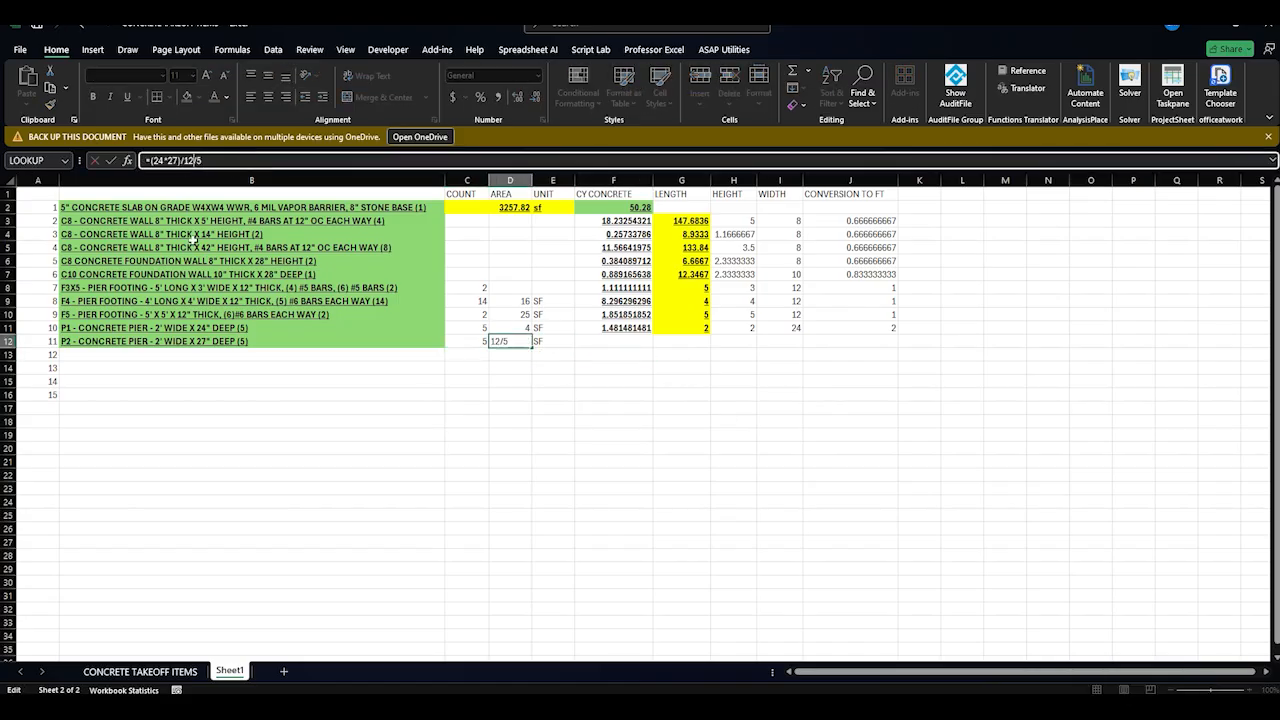
key(Return)
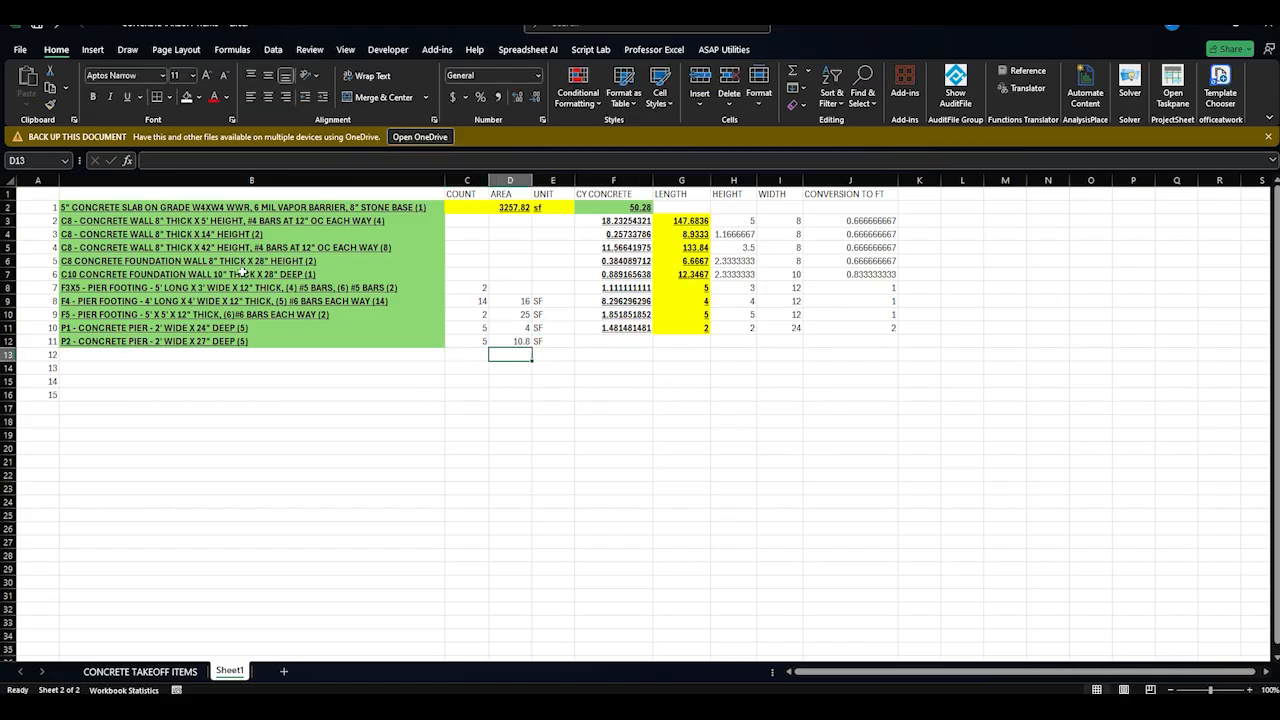
Enter the P2 pier's dimensions in row 12: length 2, height 2 and width =27/12
click(690, 341)
text(2)
key(Tab)
text(2)
key(Tab)
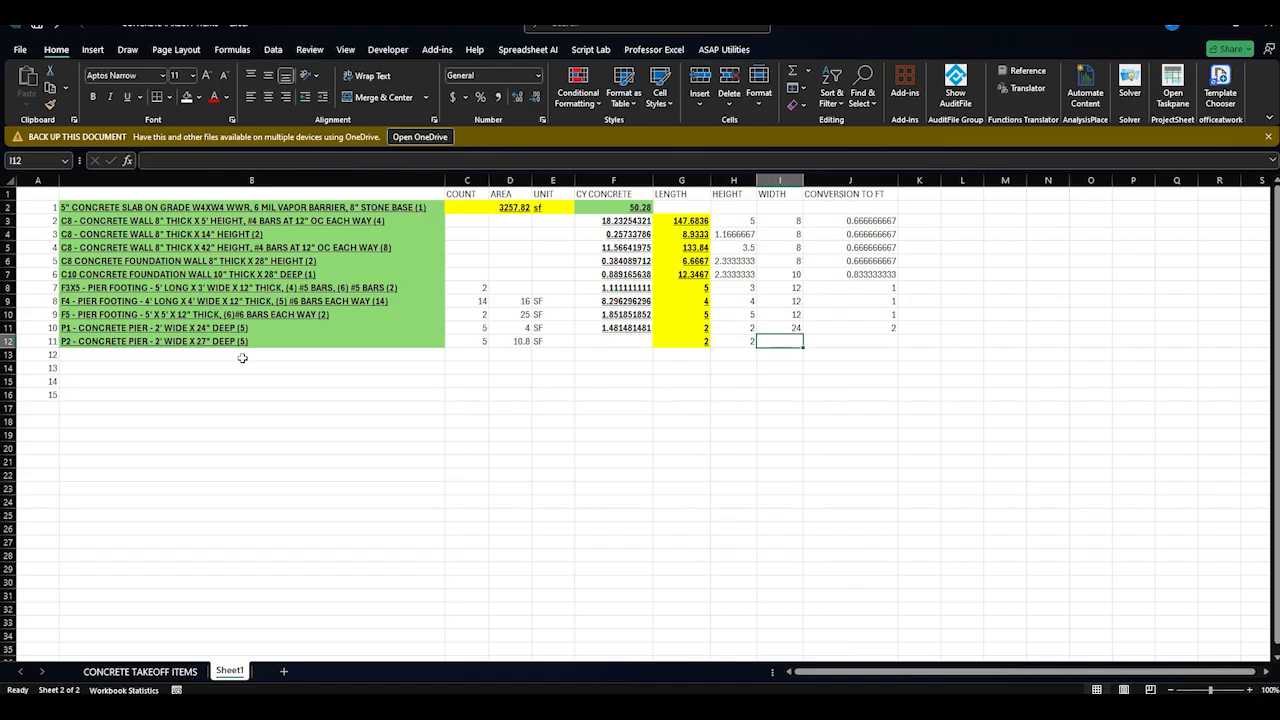
text(2.25)
key(Tab)
Set the P2 pier's width in I12 to 27 and convert it to feet in J12 with =I12/12
click(841, 327)
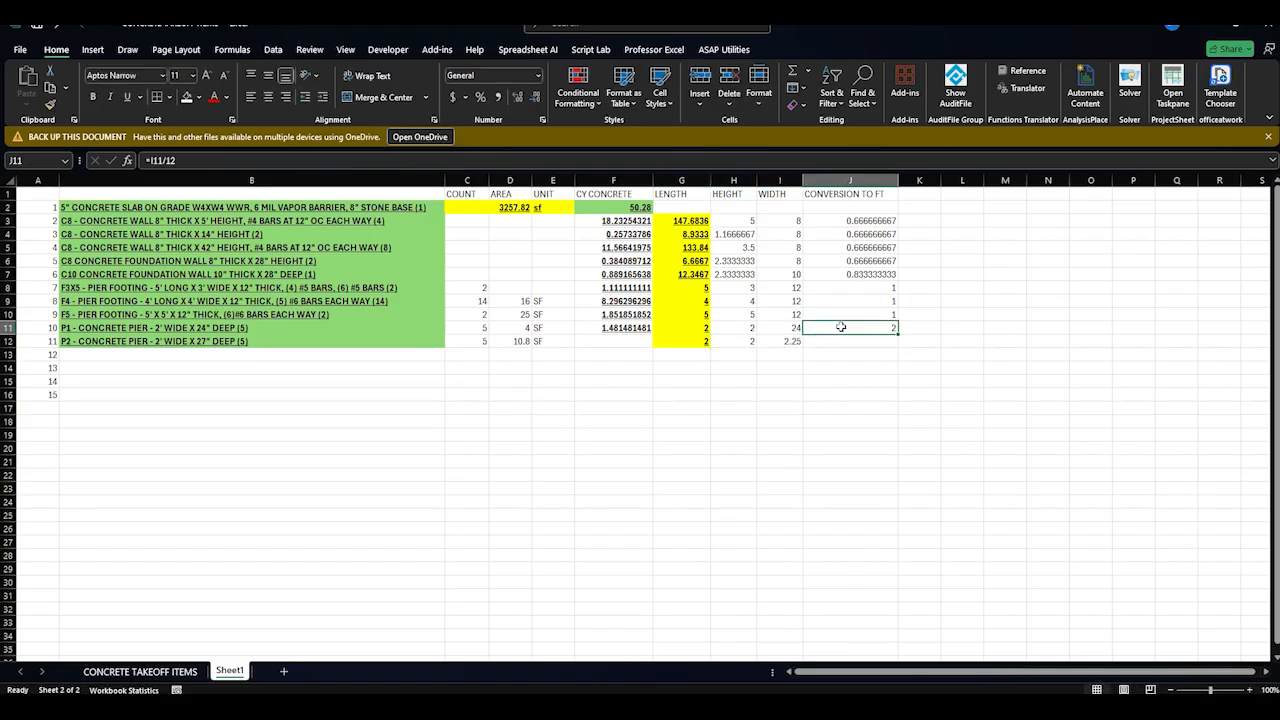
click(827, 345)
click(795, 341)
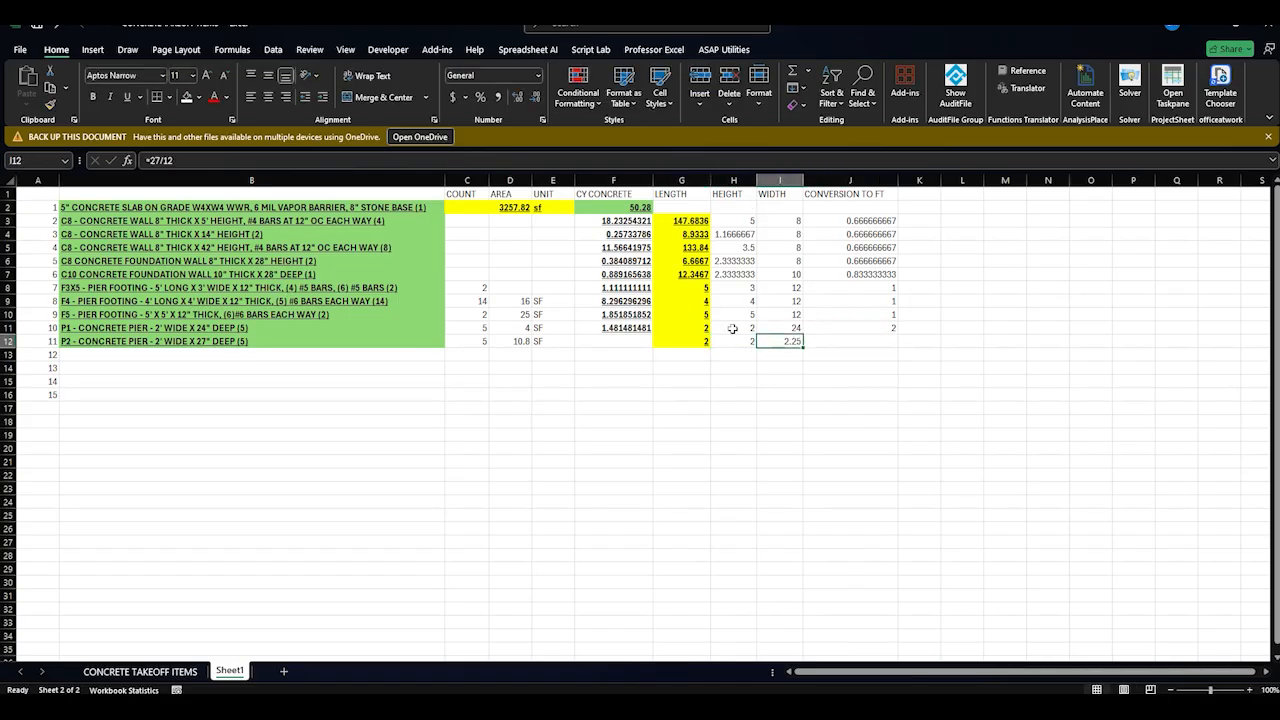
text(27)
key(Tab)
text(=I12/12)
key(Return)
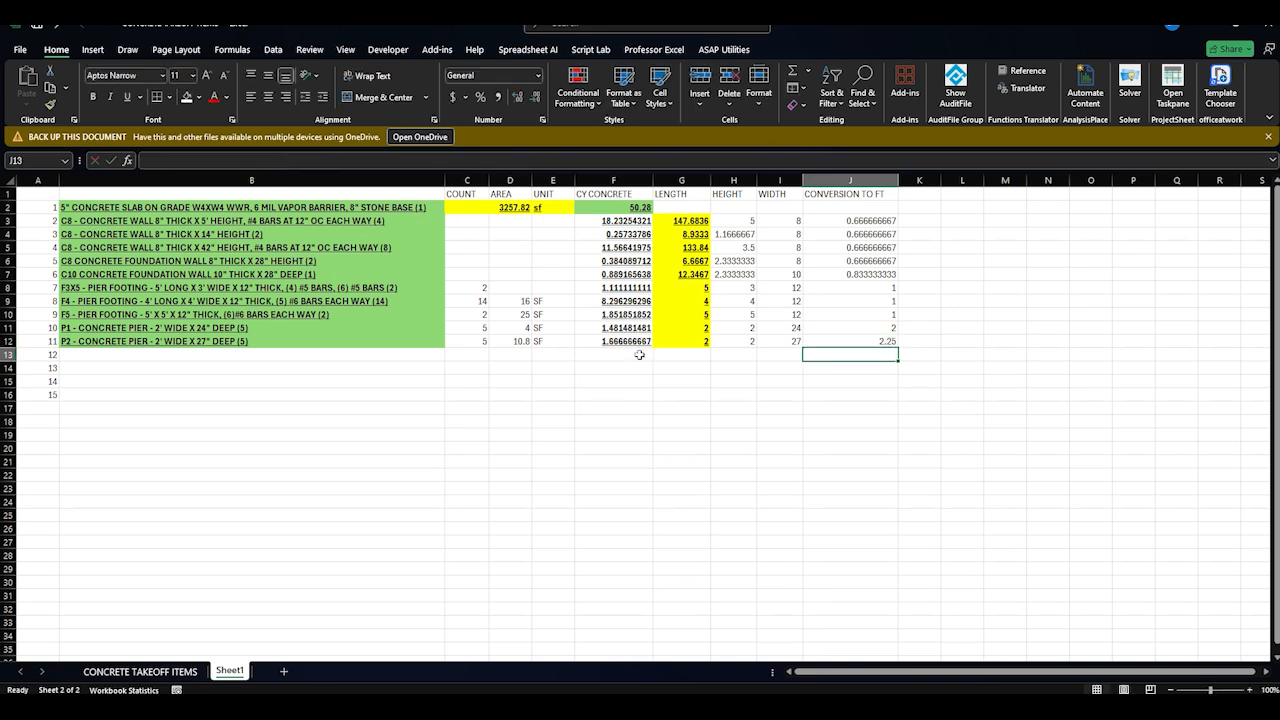
Compare the P2 pier's calculated volume in F12 with the takeoff sheet's P2 volume in F53
click(637, 345)
click(165, 673)
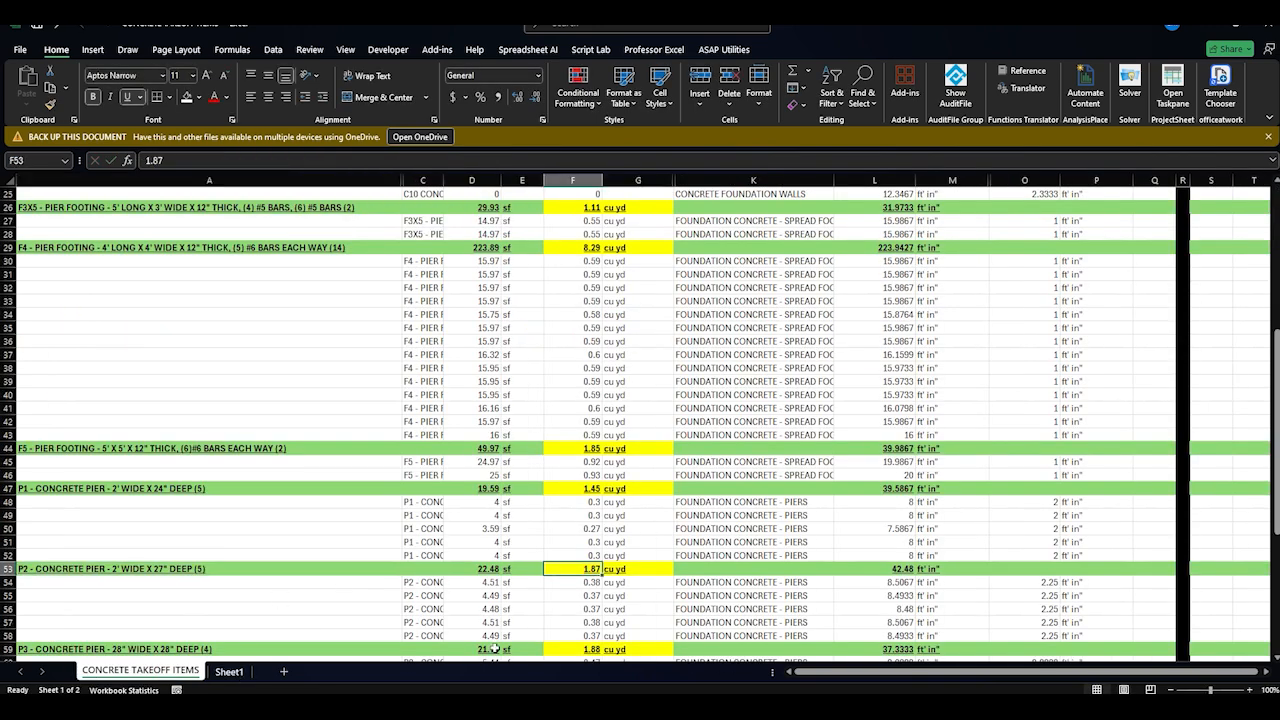
click(226, 676)
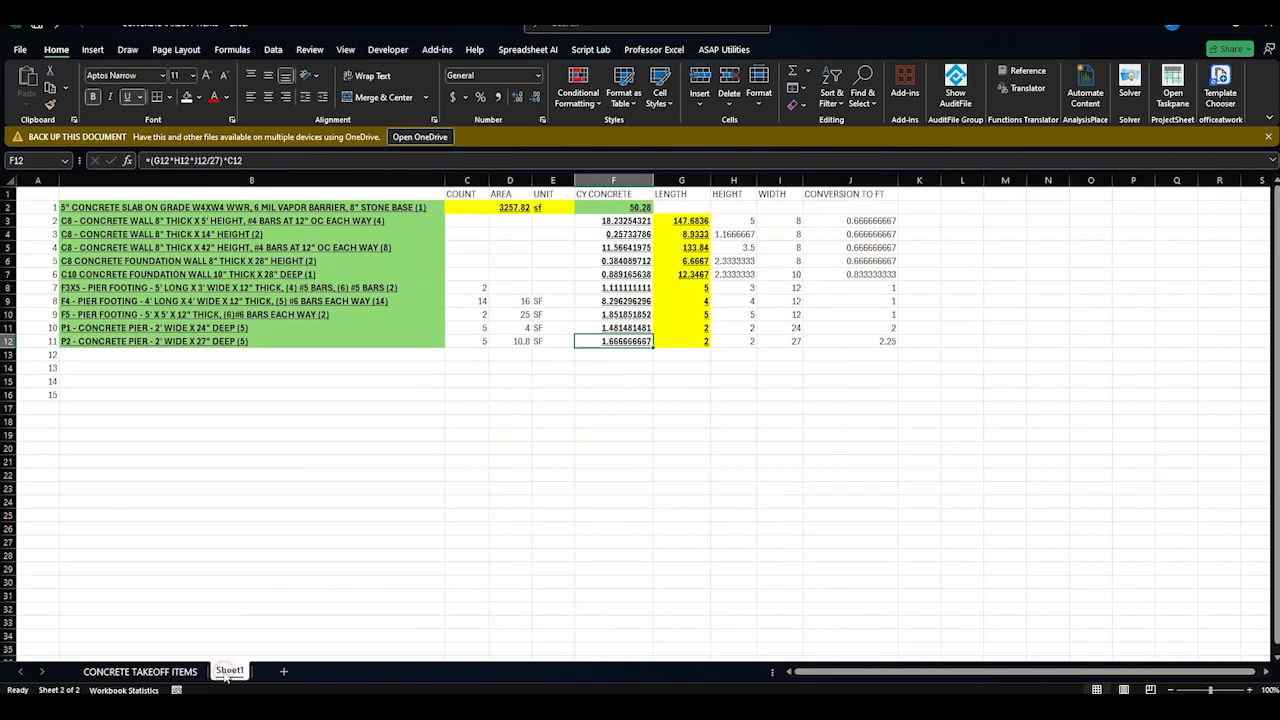
click(472, 342)
click(521, 343)
click(629, 339)
click(181, 676)
click(270, 566)
click(575, 569)
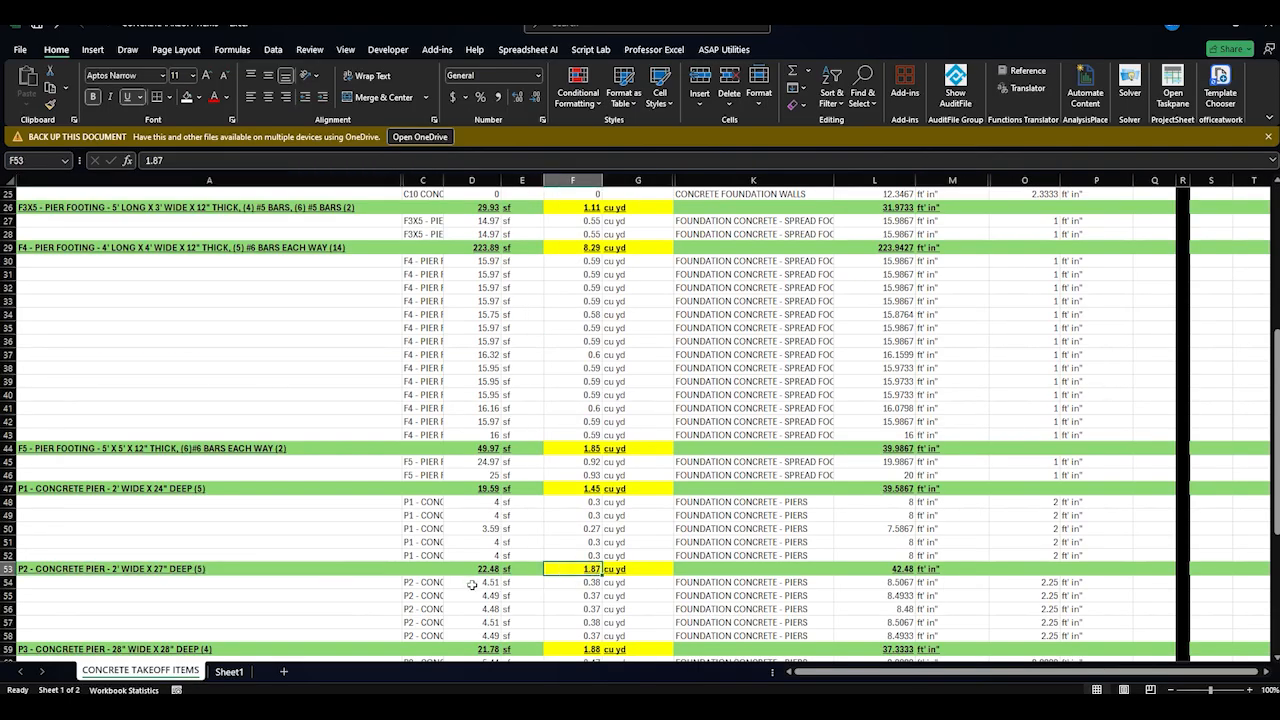
Check the P2 area in D12 against the individual P2 pier areas in D54:D58 of the takeoff sheet
drag(476, 637, 490, 583)
click(229, 672)
click(503, 342)
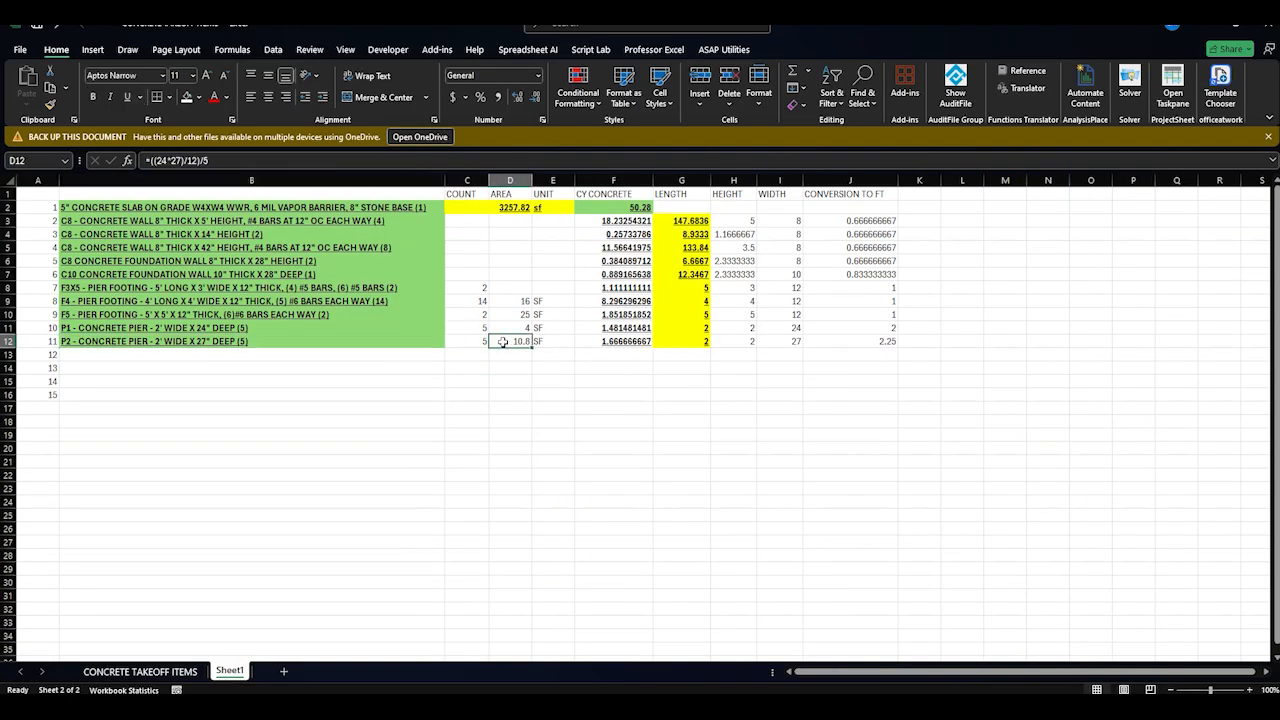
click(587, 366)
click(380, 339)
click(509, 340)
click(313, 344)
click(403, 357)
Remove the division by 5 from the P2 pier's area formula in D12, leaving =((24*27)/12)
click(510, 341)
click(274, 160)
key(BackSpace)
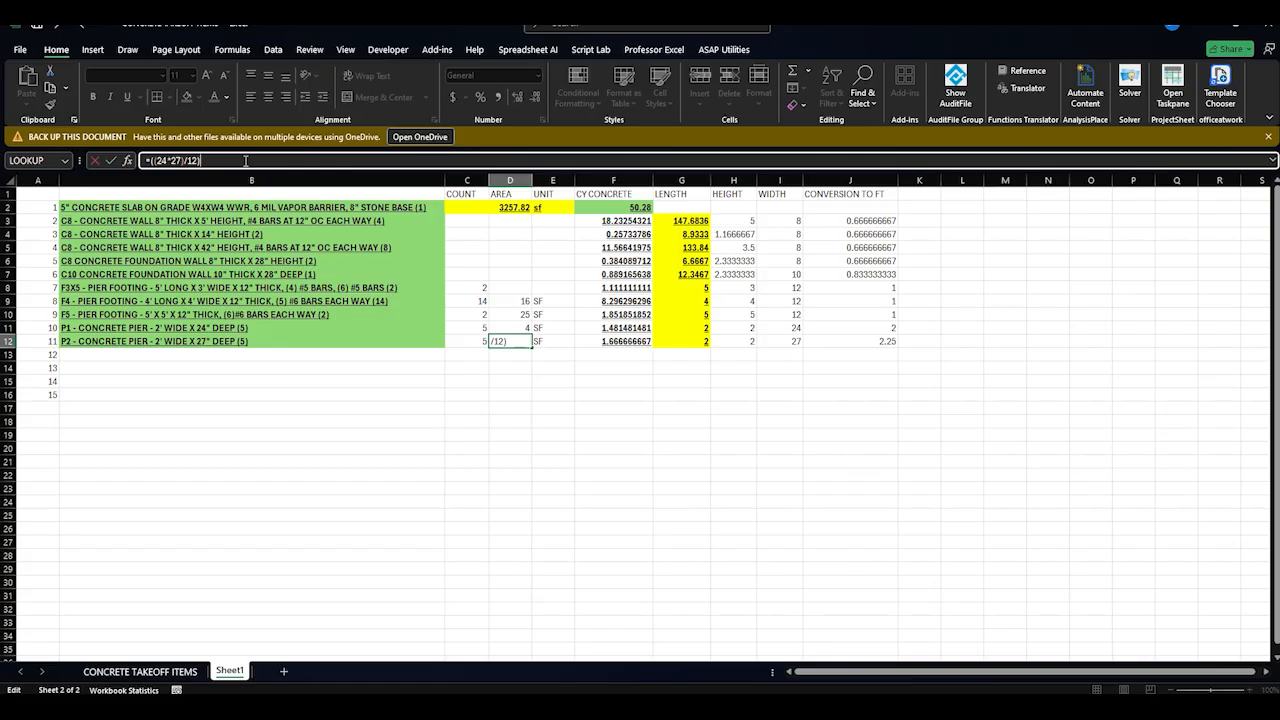
key(Return)
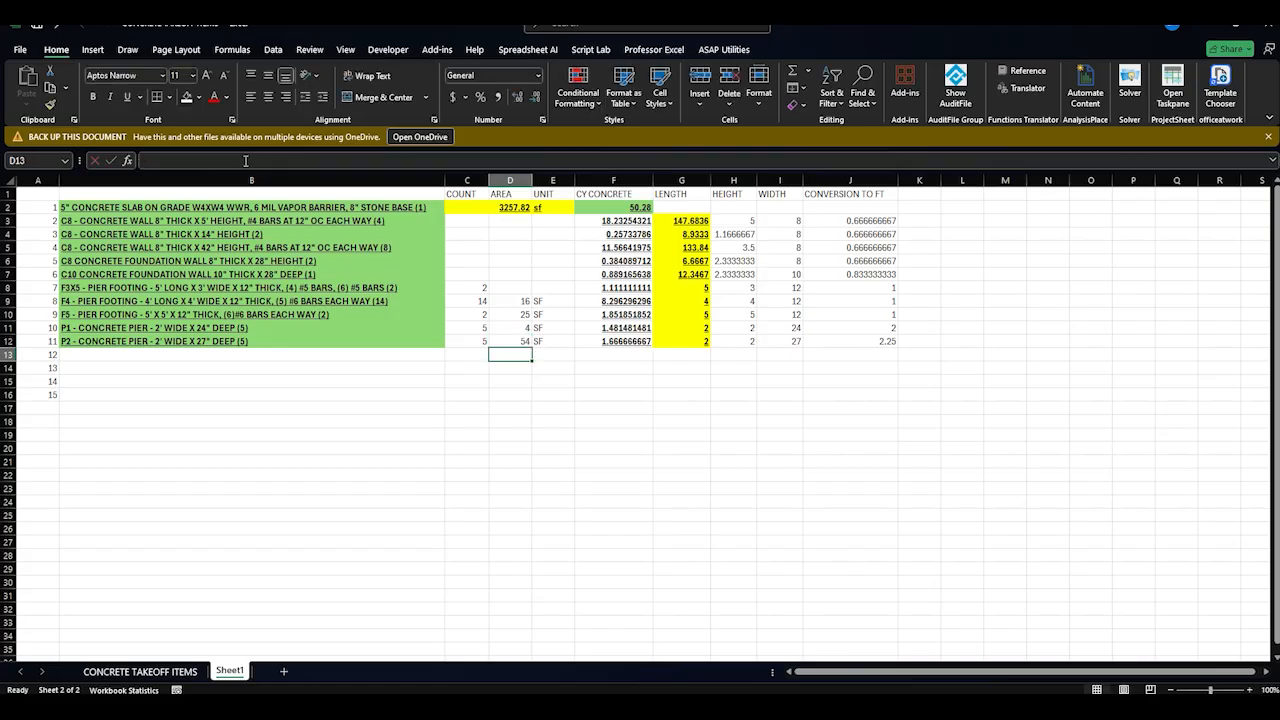
Compare the P2 pier's dimensions and calculated volume in row 12 with the takeoff sheet's P2 volume in F53
click(796, 340)
click(845, 341)
click(620, 341)
click(612, 329)
click(207, 358)
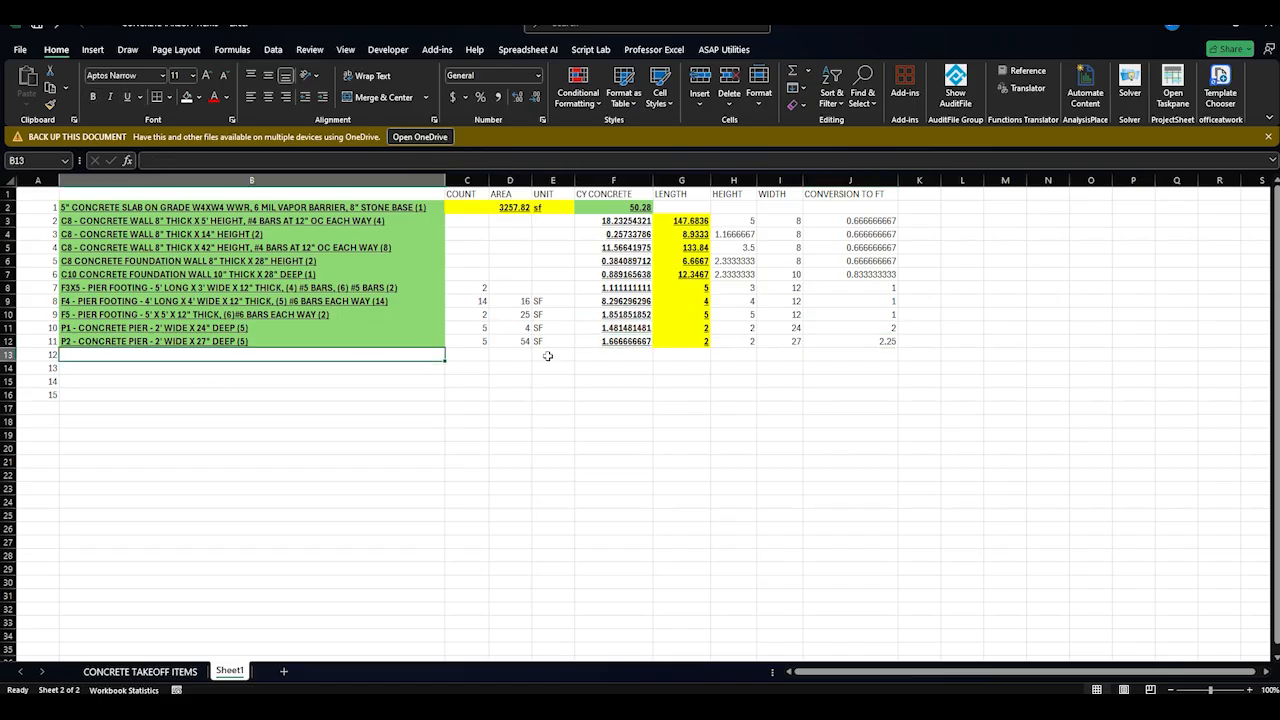
click(183, 674)
click(203, 554)
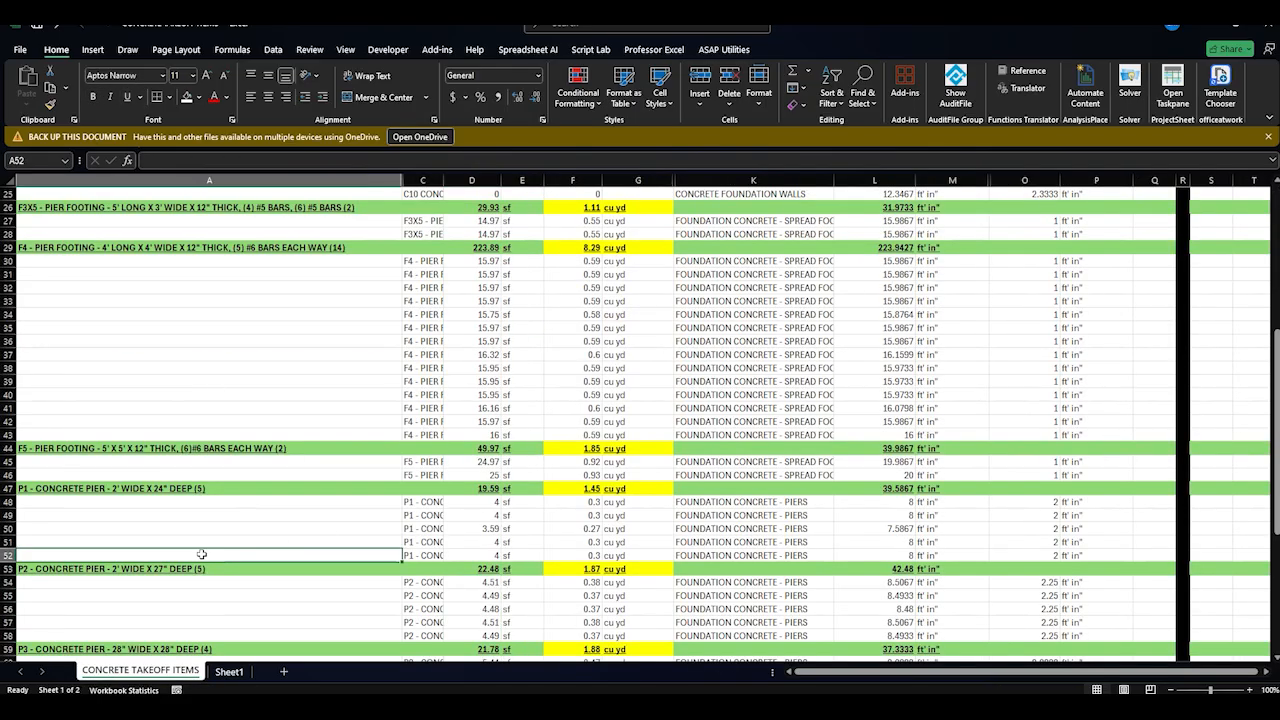
click(240, 582)
click(562, 567)
scroll(558, 560, down, 1)
click(232, 669)
click(640, 341)
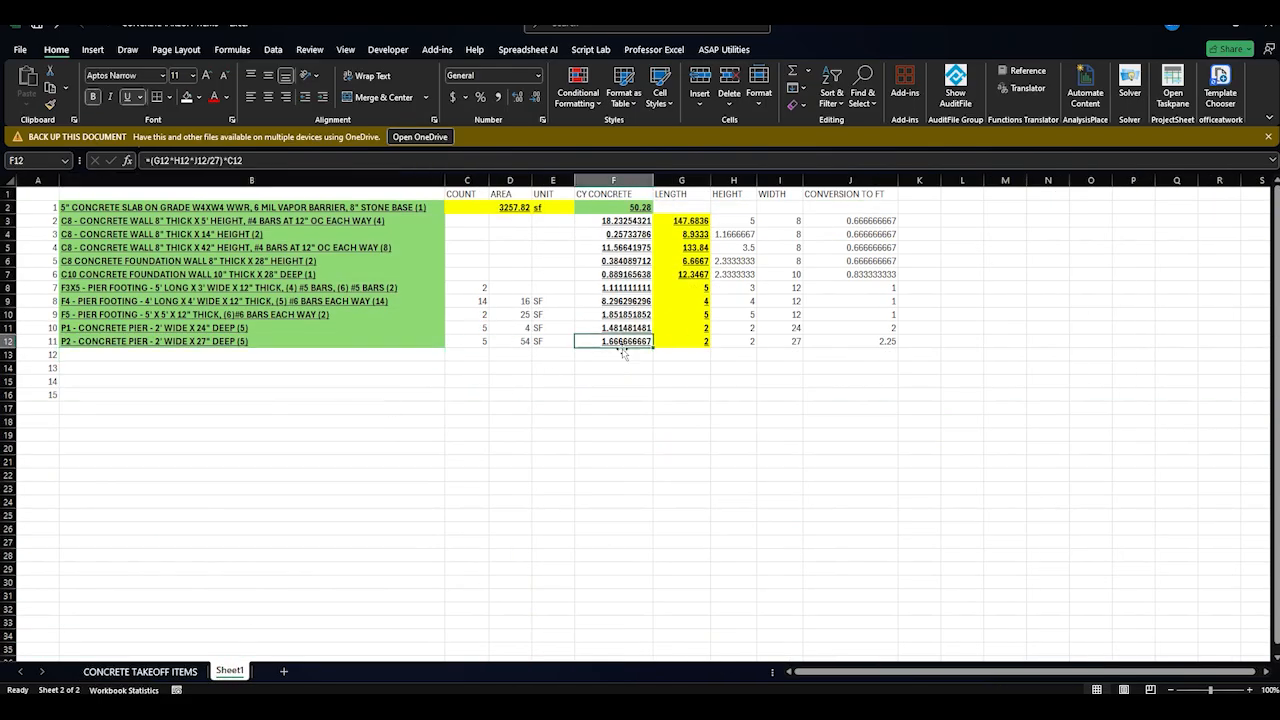
click(839, 342)
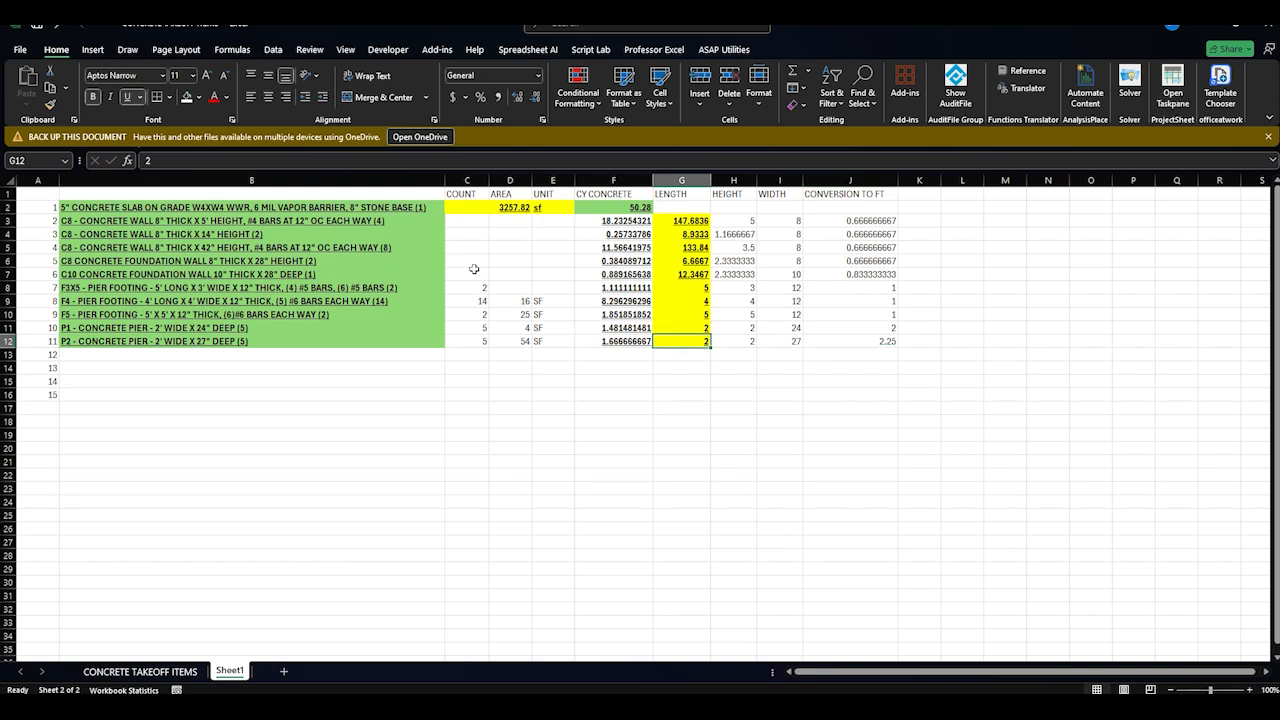
Try a length of 2.25 for the P2 pier in G12 and compare the volume with the takeoff sheet
click(688, 340)
click(324, 161)
text(.25)
key(Return)
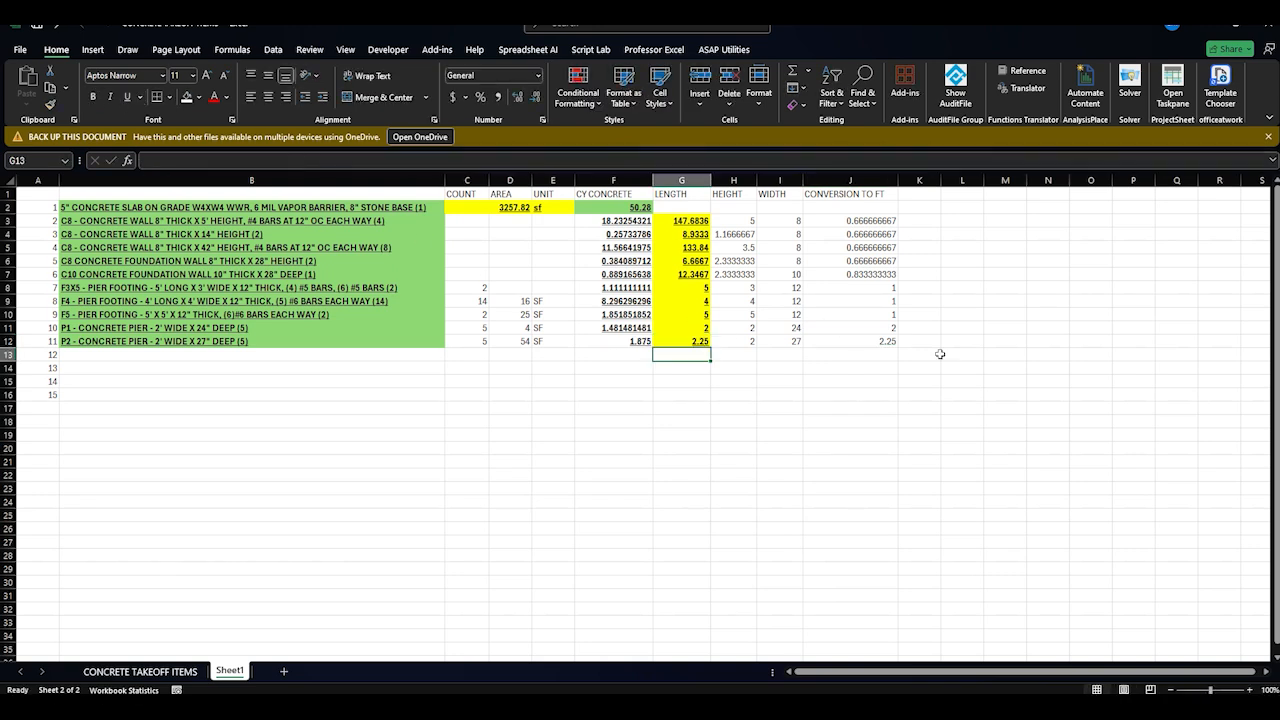
click(683, 340)
click(636, 341)
click(161, 674)
click(230, 671)
click(697, 341)
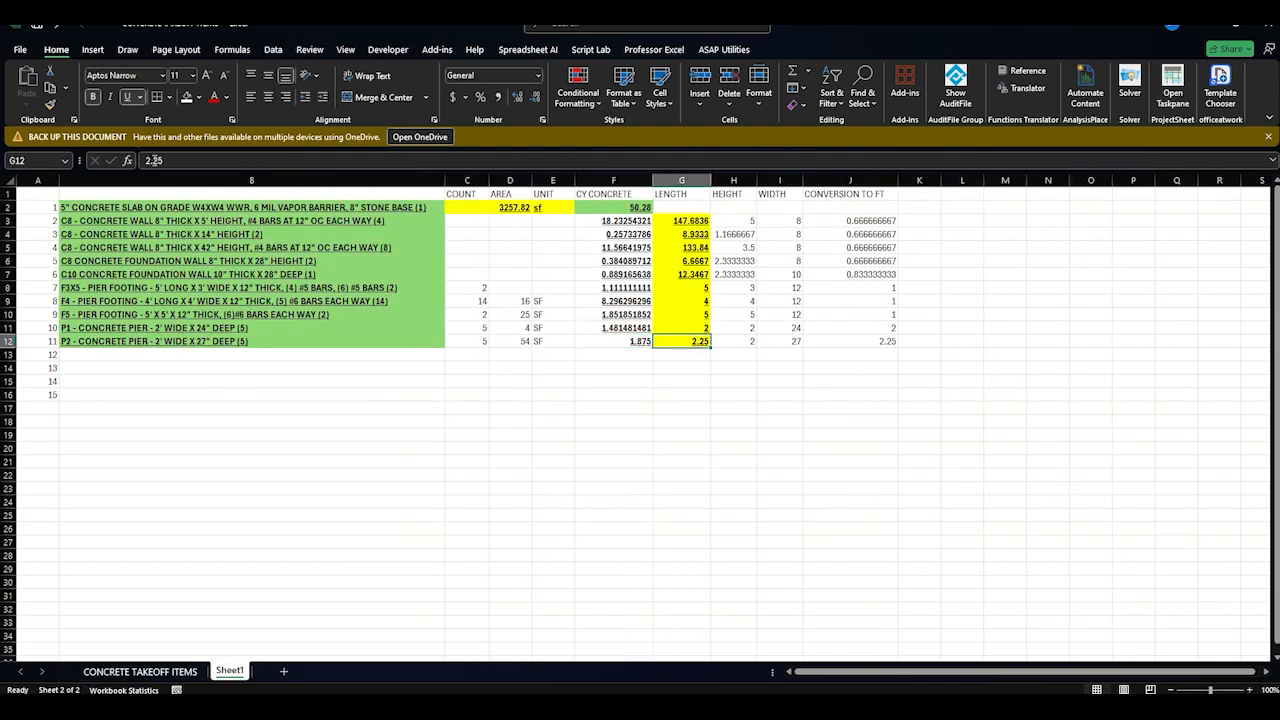
Restore the P2 pier's length in G12 to 2 and review the volume formula in F12
drag(151, 161, 205, 163)
key(BackSpace)
key(Return)
click(850, 328)
click(632, 340)
Copy the P3 concrete pier description from A59 of the takeoff sheet into B13 and enter a count of 4
click(250, 355)
click(136, 673)
click(92, 606)
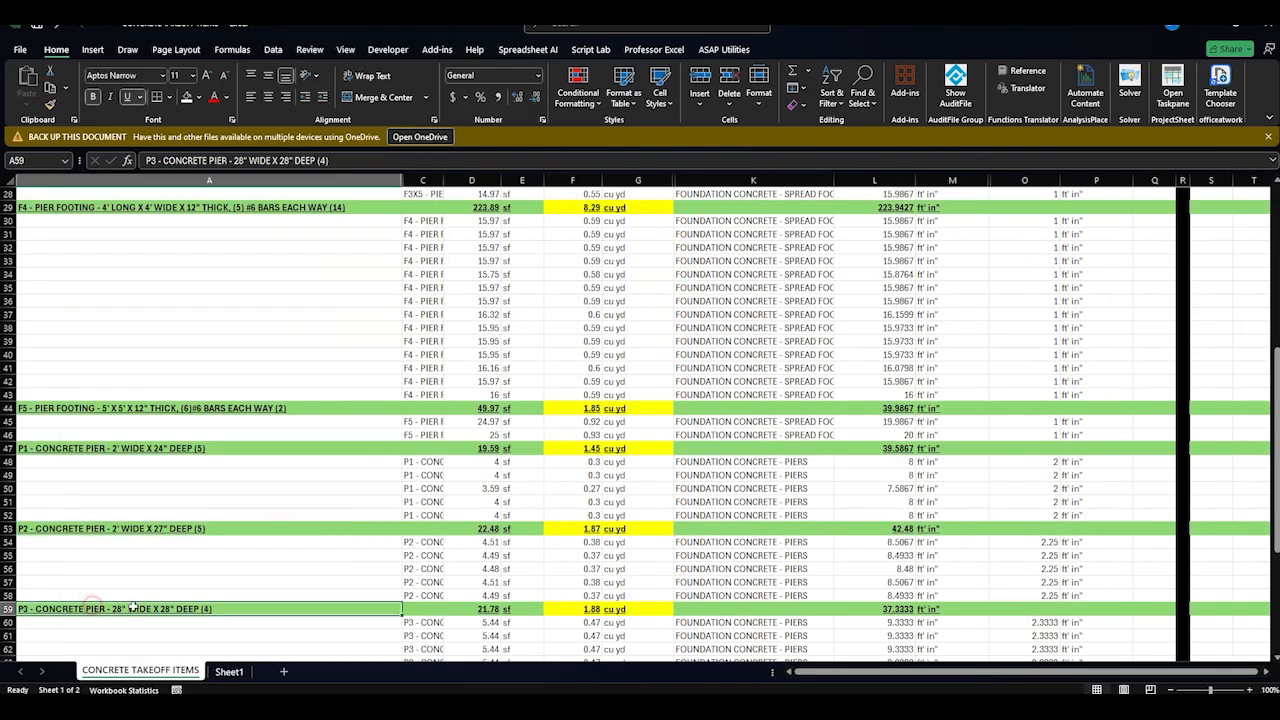
key(ctrl+c)
click(230, 670)
key(ctrl+v)
key(Tab)
text(4)
key(Tab)
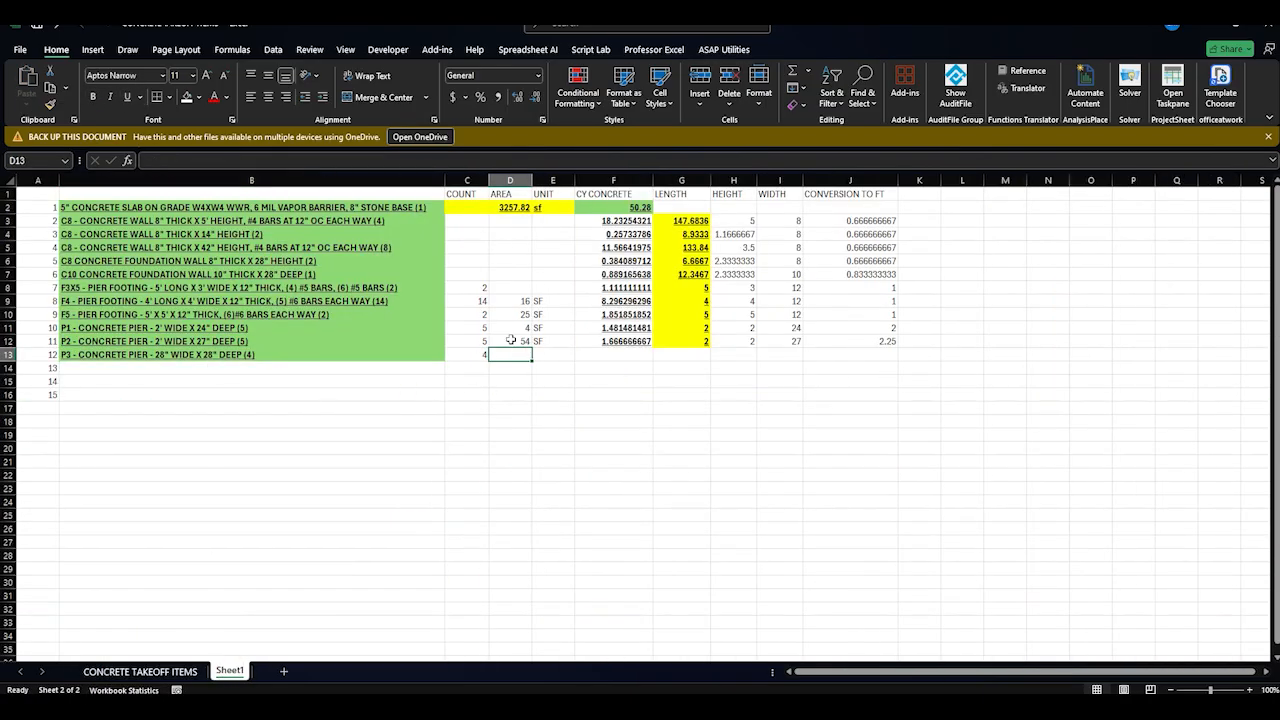
Enter the P3 pier's area in D13 as =((28*28)/12)
click(256, 161)
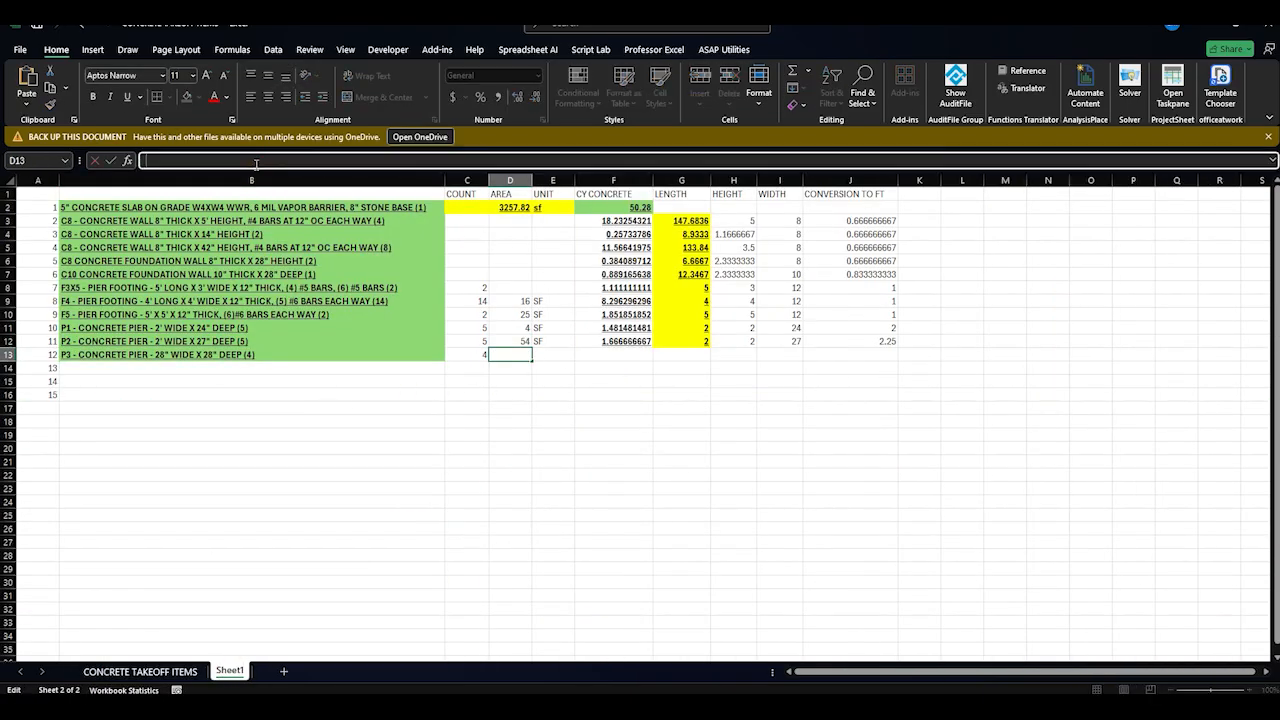
text(=((24*27)/12))
click(179, 160)
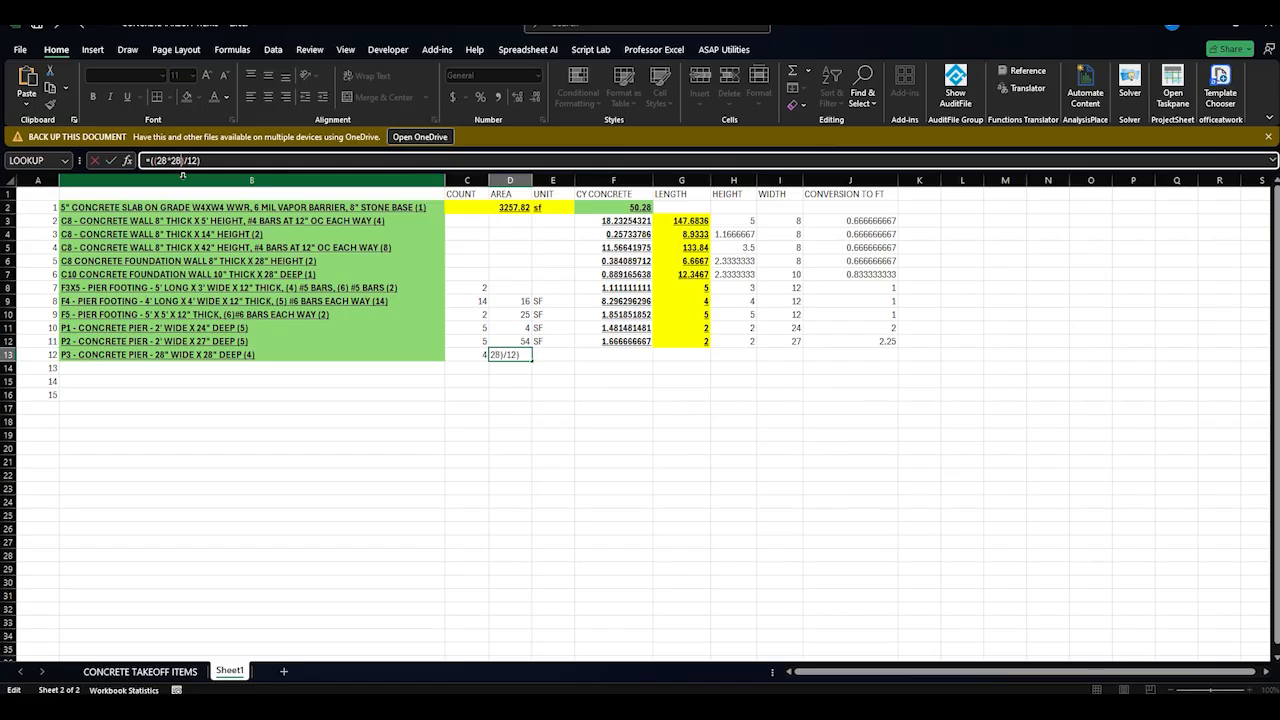
key(Return)
Try dividing the P3 pier's area formula in D13 by 4
click(516, 355)
click(200, 161)
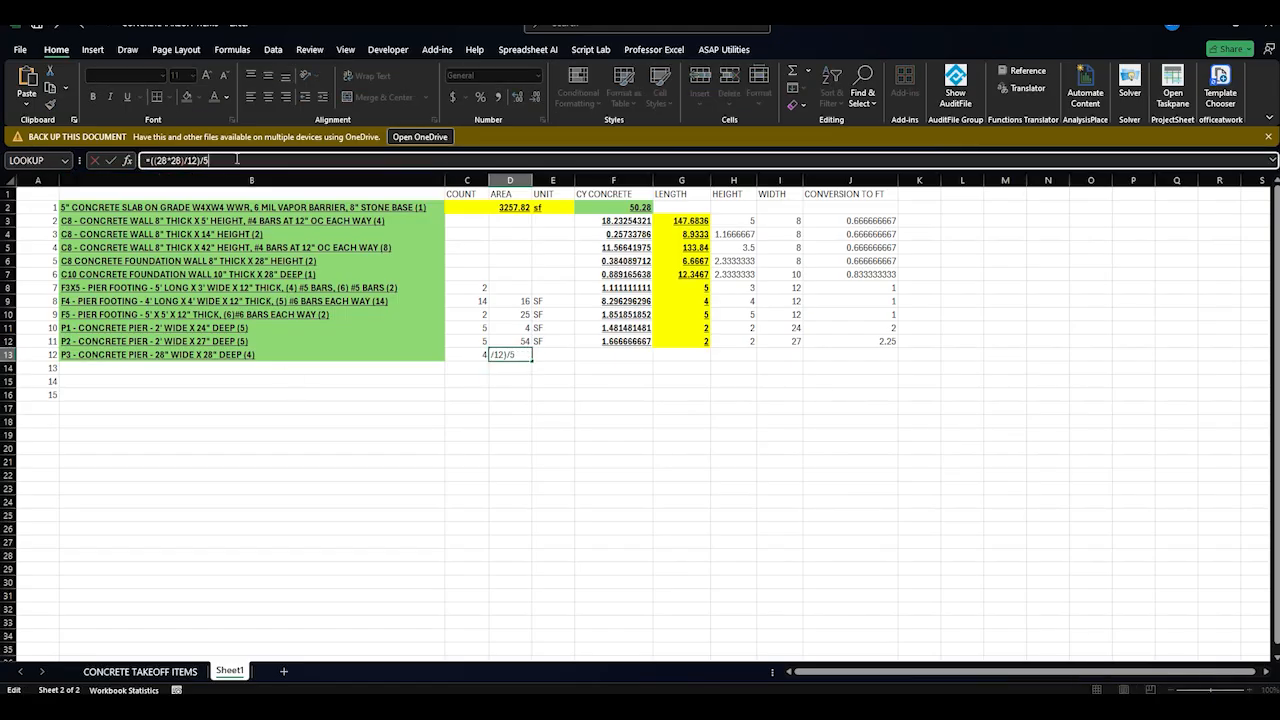
text(/4)
key(Return)
key(Up)
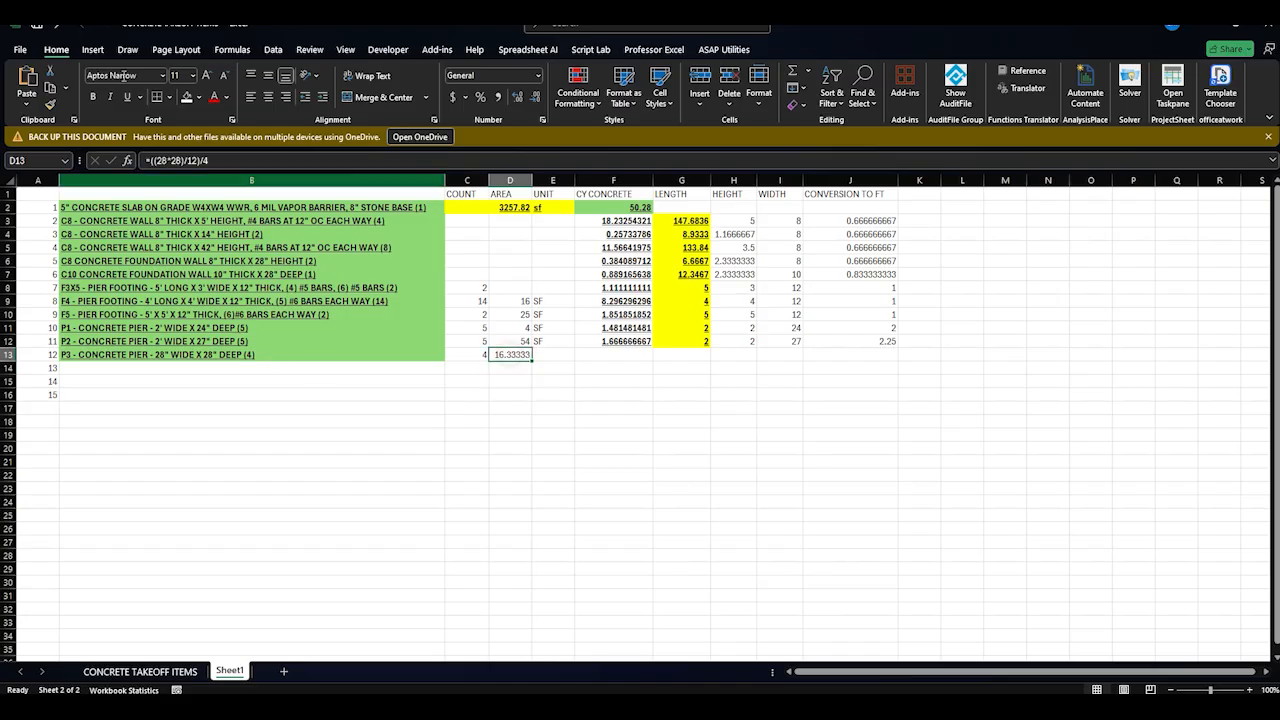
Rewrite the P3 pier's area formula in D13 as =((28/12)*(28/12)) and enter SF as its unit
click(205, 160)
key(BackSpace)
key(BackSpace)
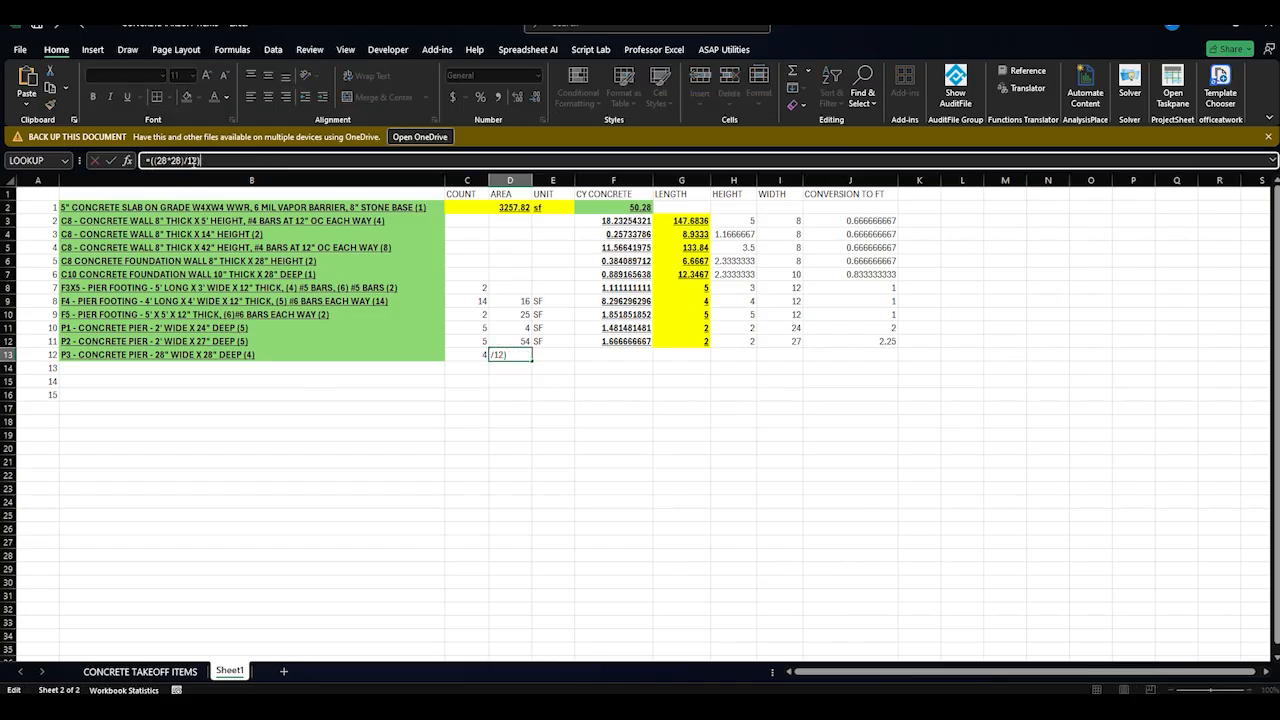
key(BackSpace)
key(BackSpace)
key(BackSpace)
text(*)
key(Return)
click(571, 353)
text(SF)
Rewrite the P2 pier's area formula in D12 so that 24 and 27 are each divided by 12 before multiplying
click(512, 342)
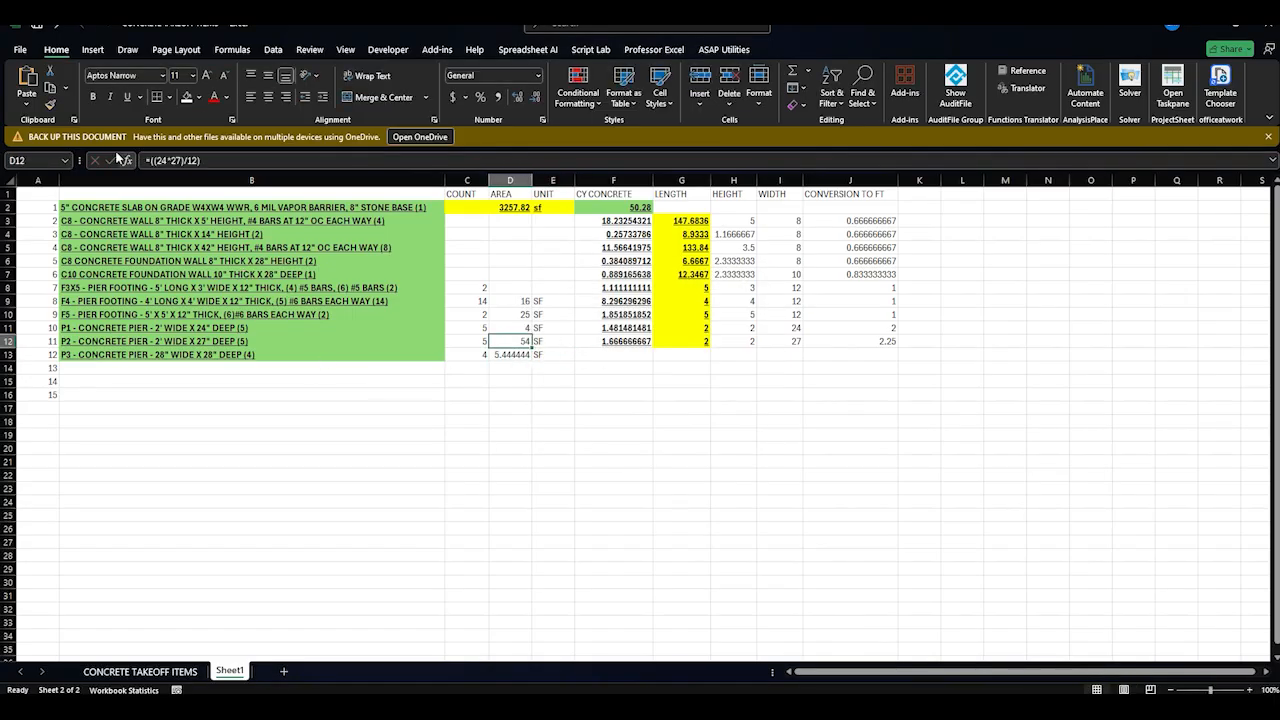
click(168, 161)
drag(184, 161, 240, 164)
key(BackSpace)
key(Left)
key(Left)
key(Left)
key(Left)
text(/12))
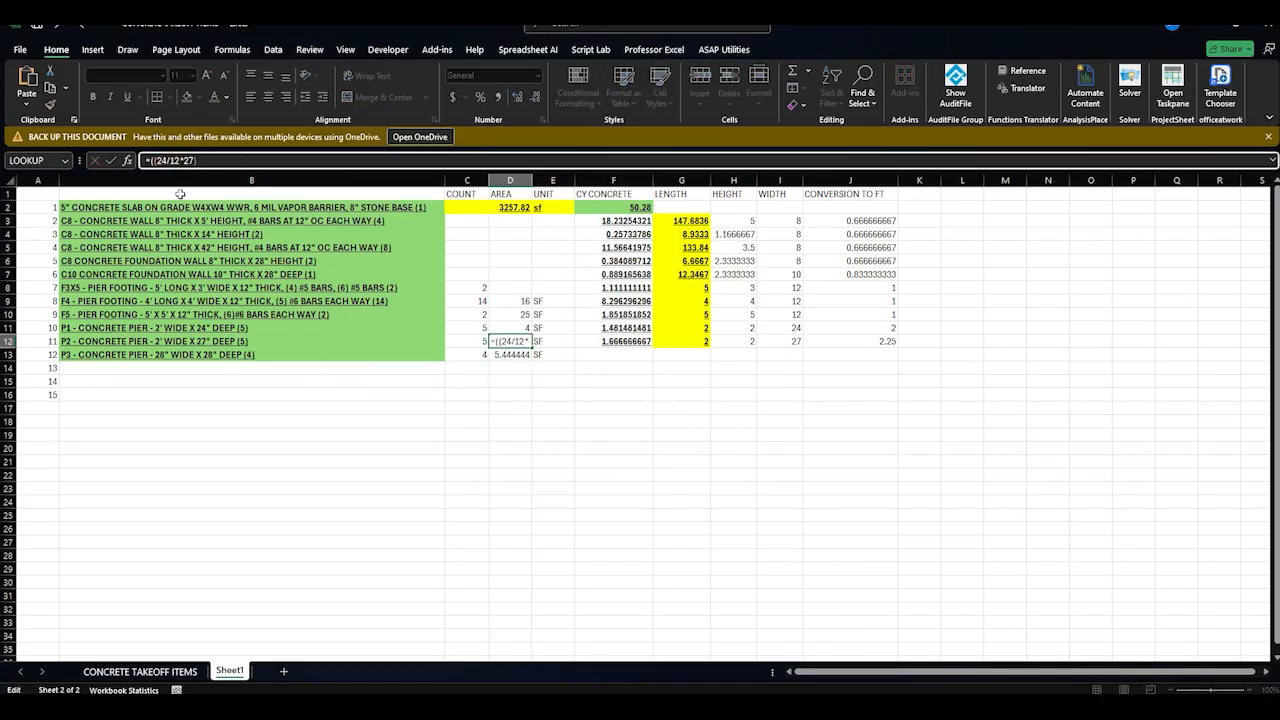
key(Return)
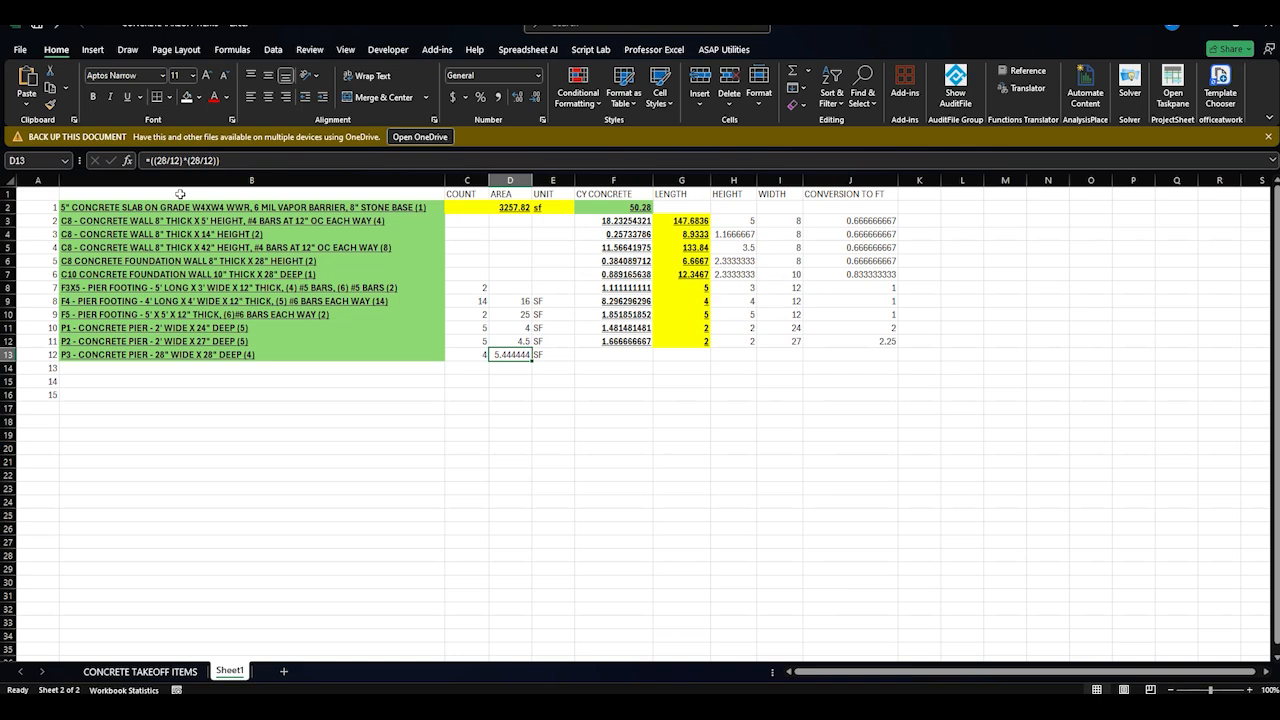
Check the P3 entry in the takeoff sheet and enter =28/12 as the pier's length in G13 and height in H13
click(165, 670)
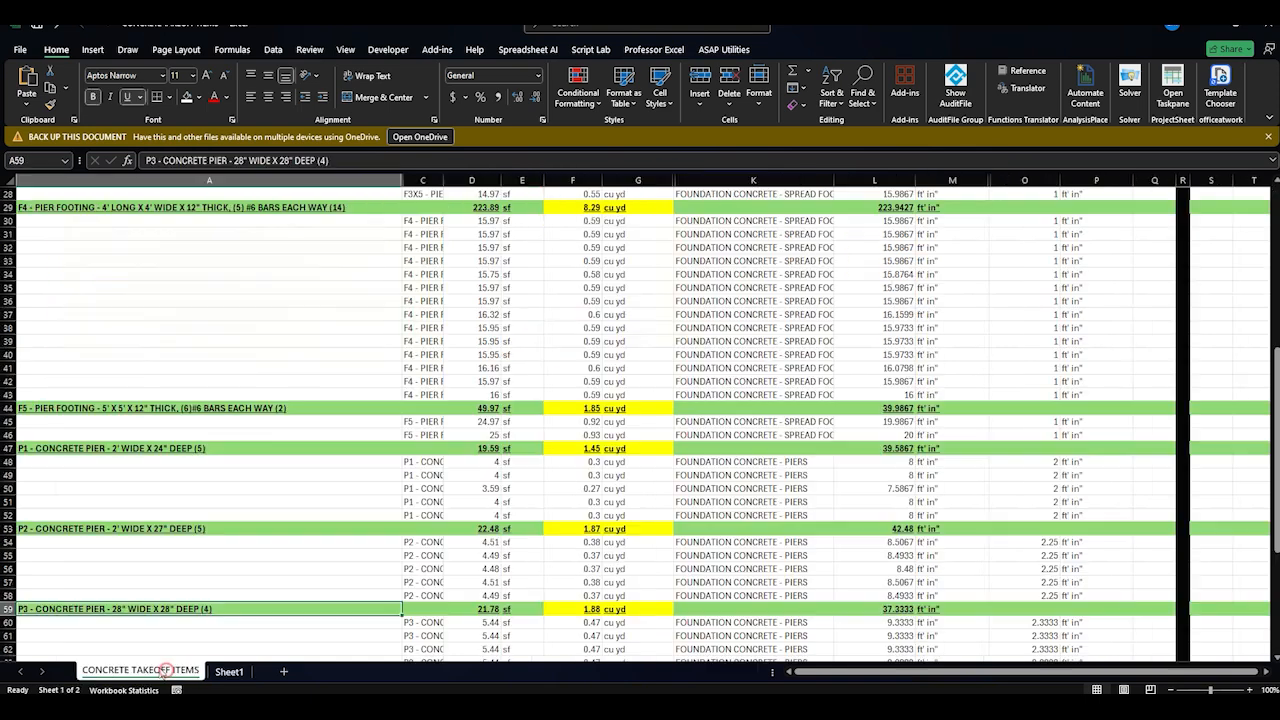
click(566, 605)
scroll(660, 585, down, 1)
click(229, 672)
click(681, 354)
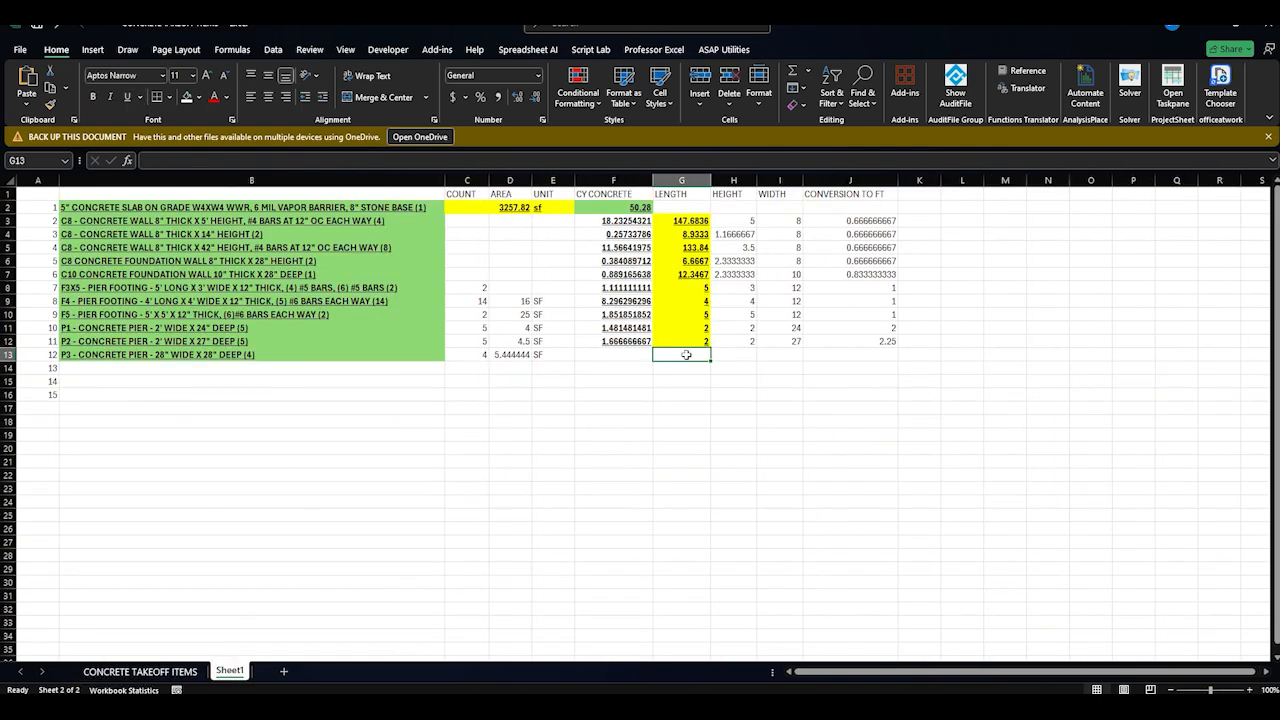
text(=28/12)
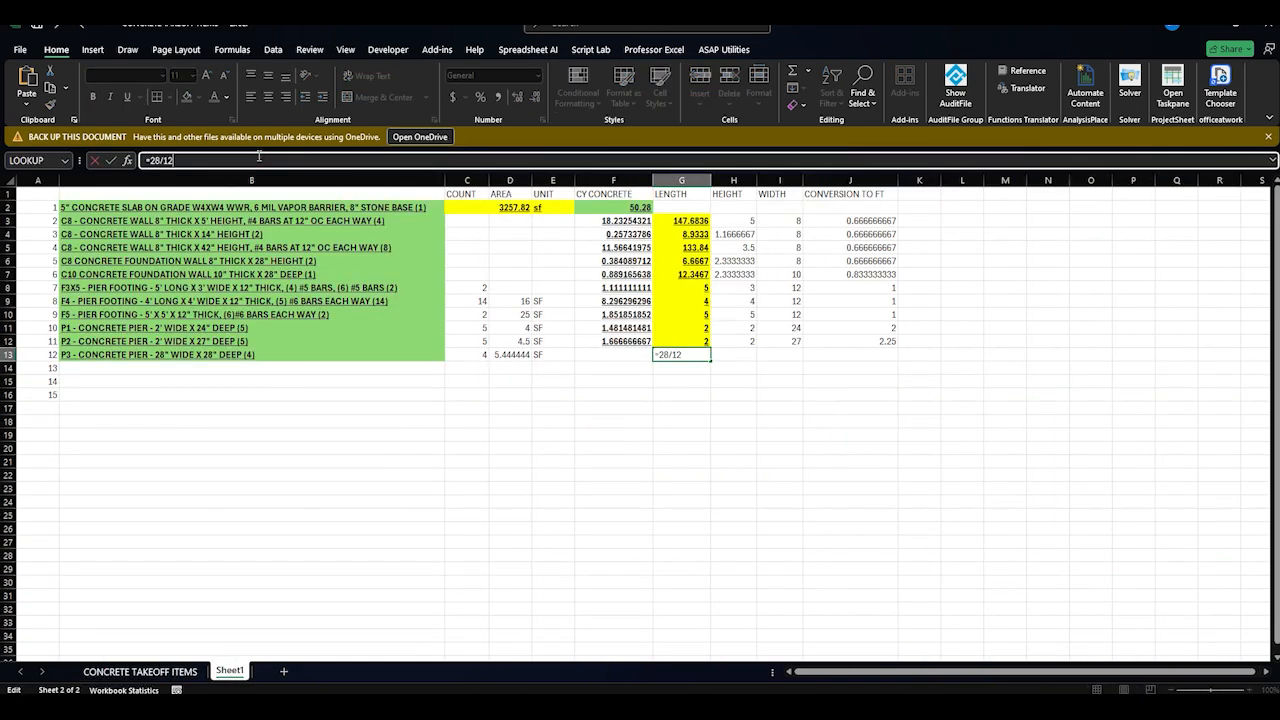
key(Tab)
text(=28/12)
key(Tab)
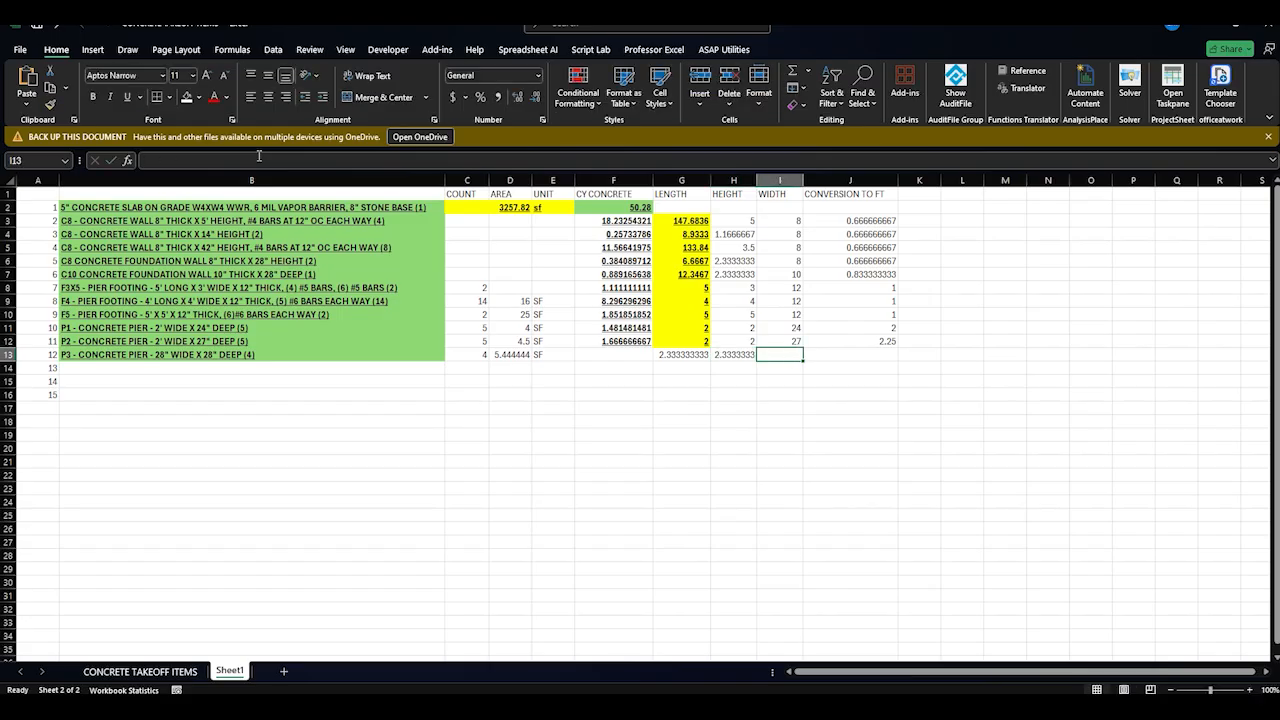
Set the P3 pier's width in I13 to 28 and convert it to feet in J13 with =I13/12
text(=28/12)
key(Tab)
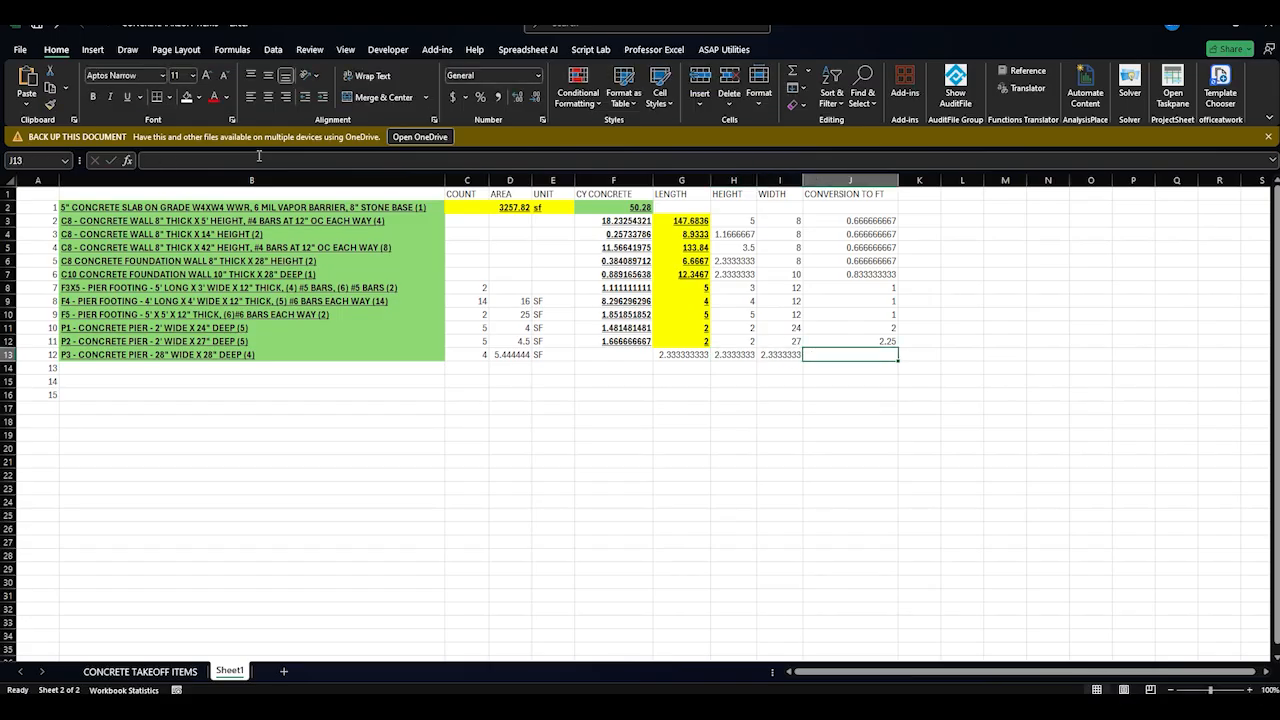
text(=)
click(781, 350)
text(/12)
key(Tab)
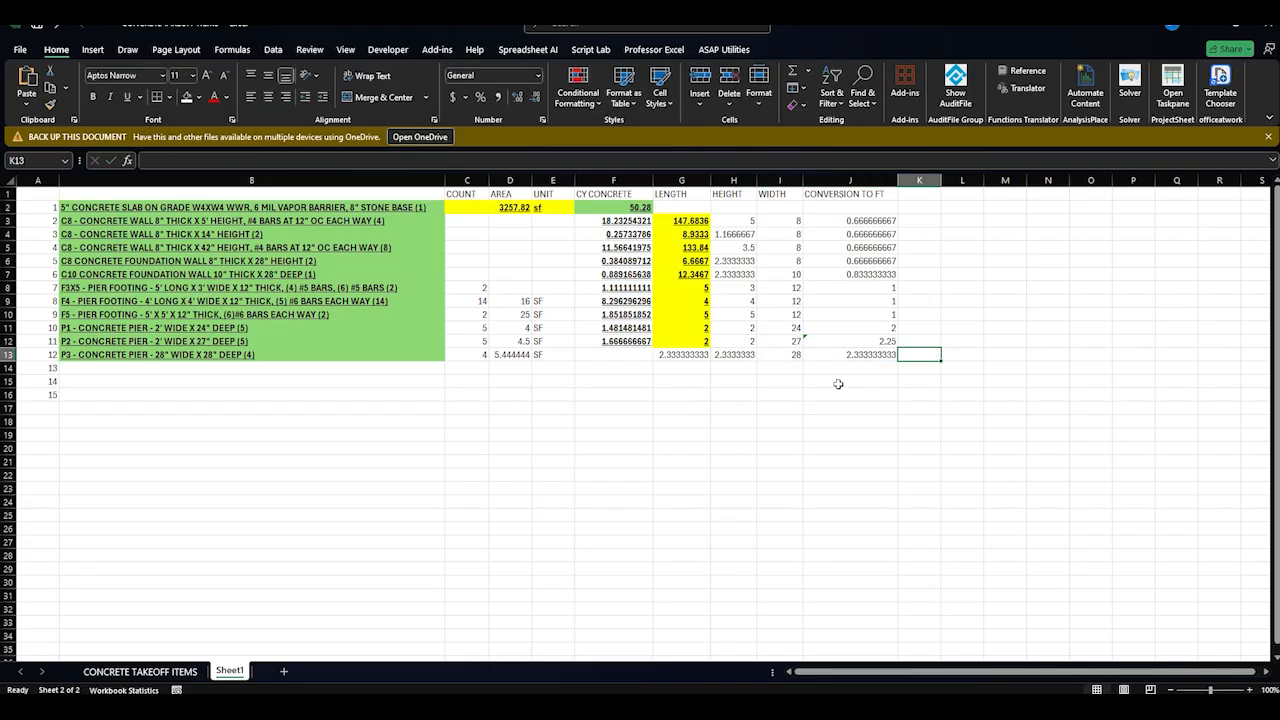
Fill the concrete volume formula from F12 down to F13 for the P3 pier and check its cell references
click(611, 354)
click(620, 342)
drag(653, 347, 652, 357)
click(848, 355)
click(614, 355)
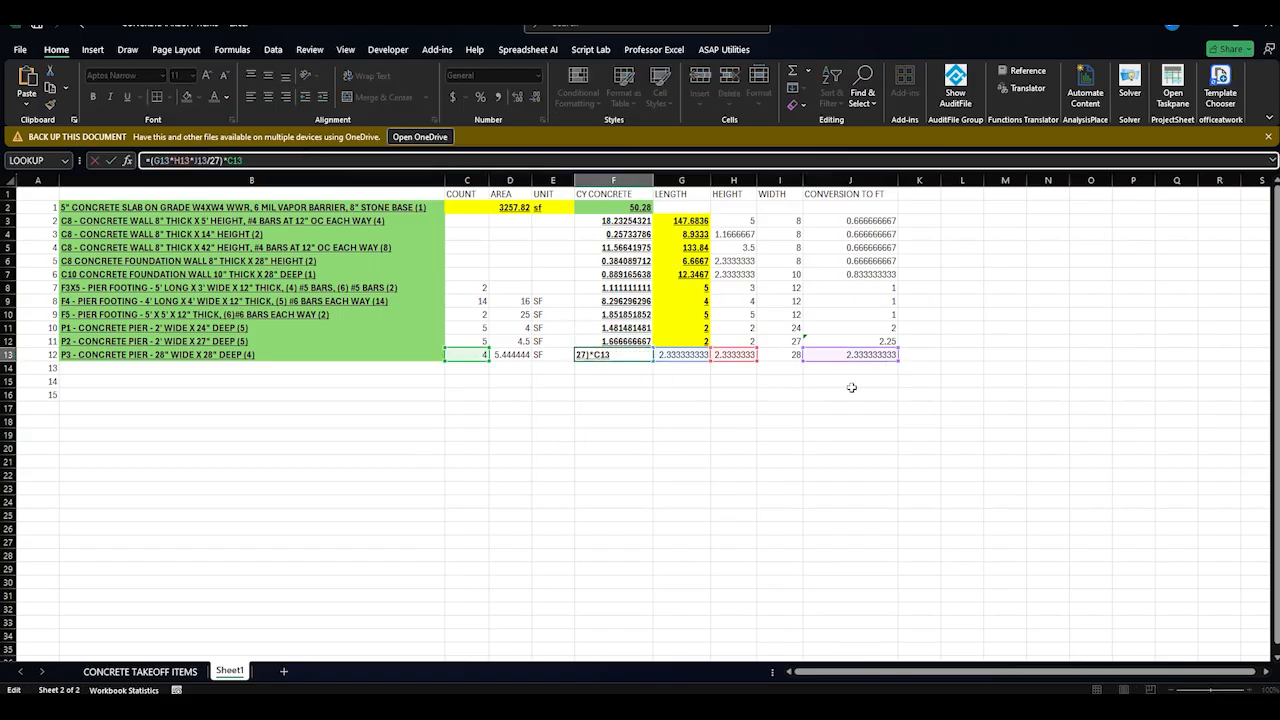
Copy the P4 concrete piers description from A64 of the takeoff sheet into B14 and enter a count of 2
click(140, 671)
scroll(241, 594, down, 2)
click(240, 555)
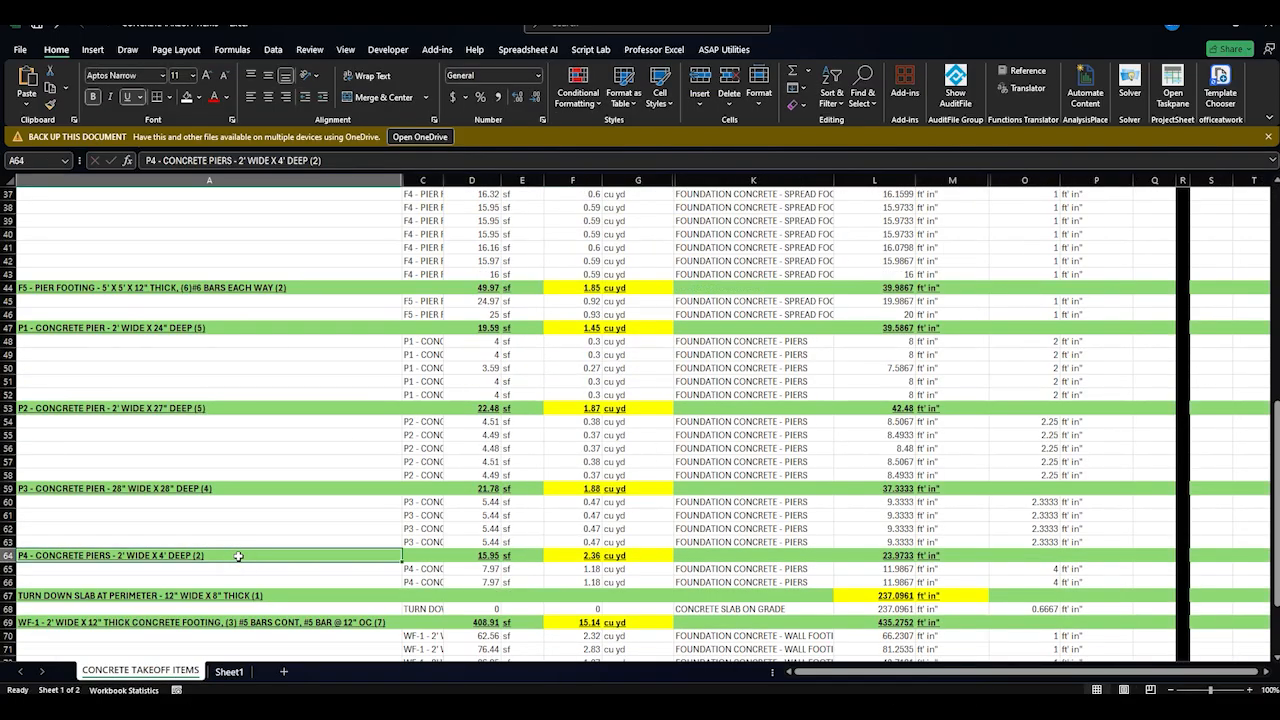
key(ctrl+c)
click(229, 671)
click(120, 369)
key(ctrl+v)
click(472, 370)
text(2)
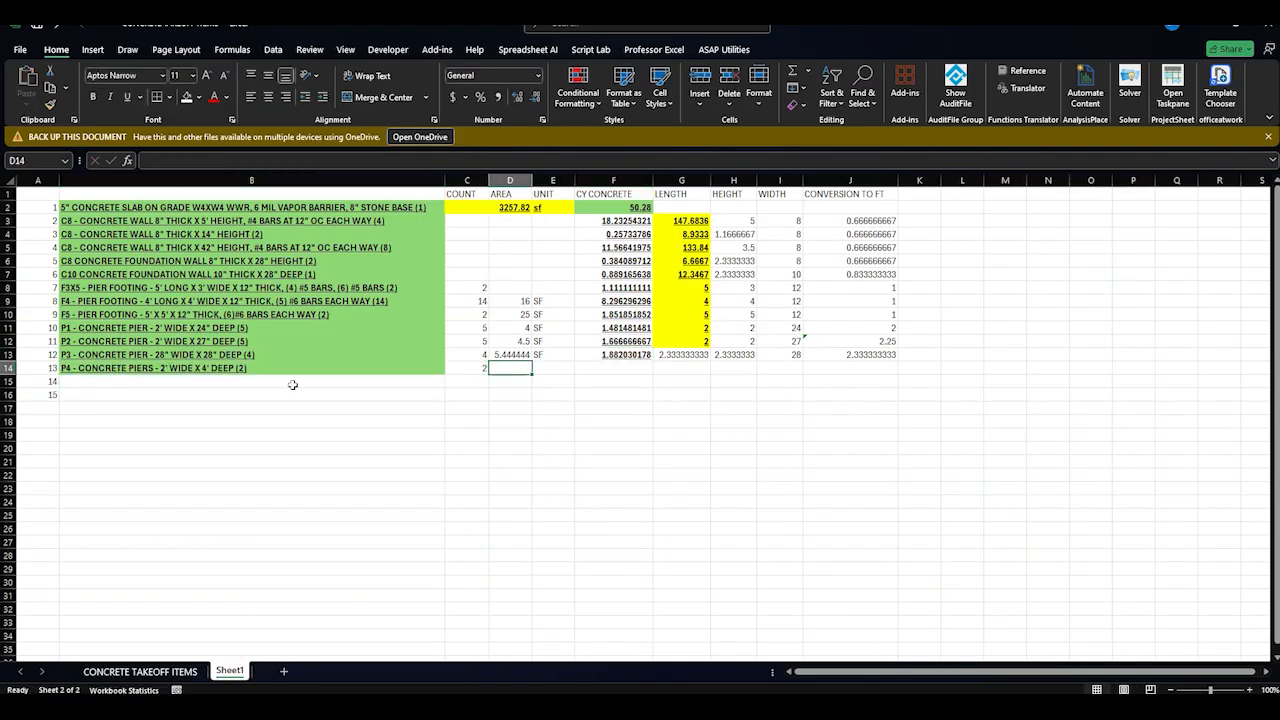
Enter the P4 pier's area as 4 in D14 with the unit SF
text(4)
key(Tab)
text(SF)
key(Tab)
Enter the P4 pier's dimensions in row 14: length 2, height 2 and width 48
click(671, 369)
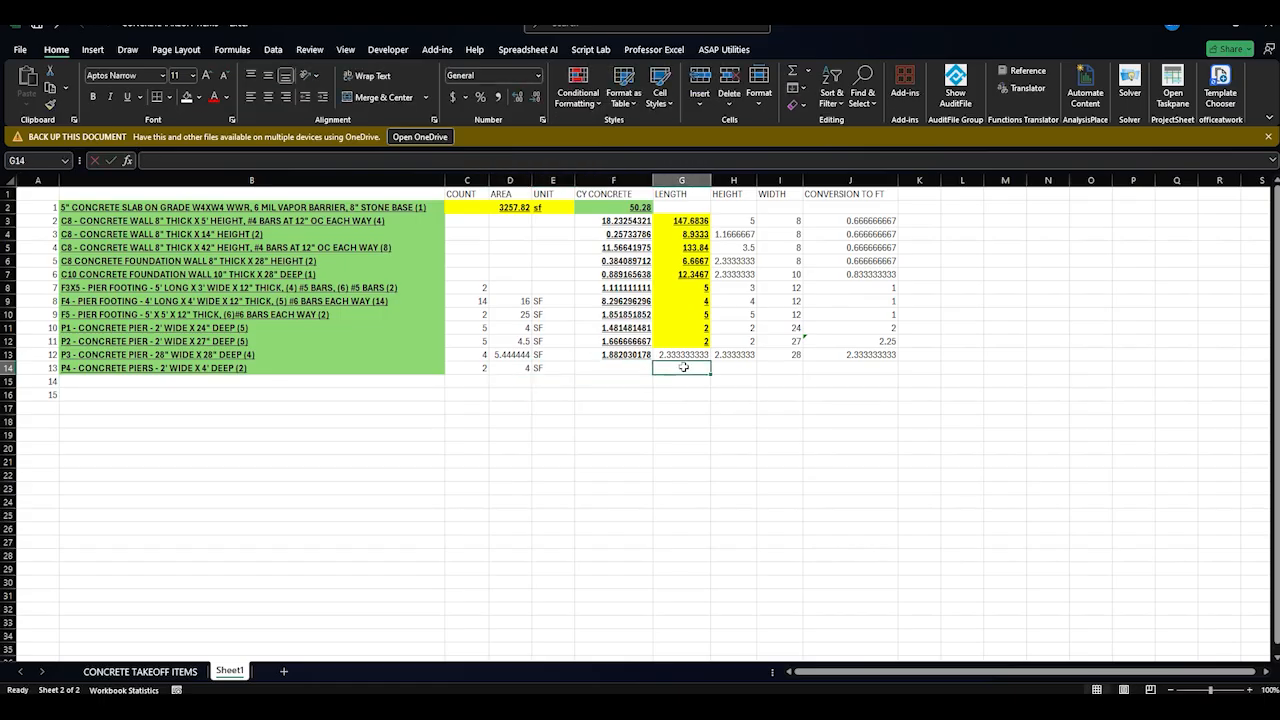
text(2)
key(Tab)
text(2)
key(Tab)
text(48)
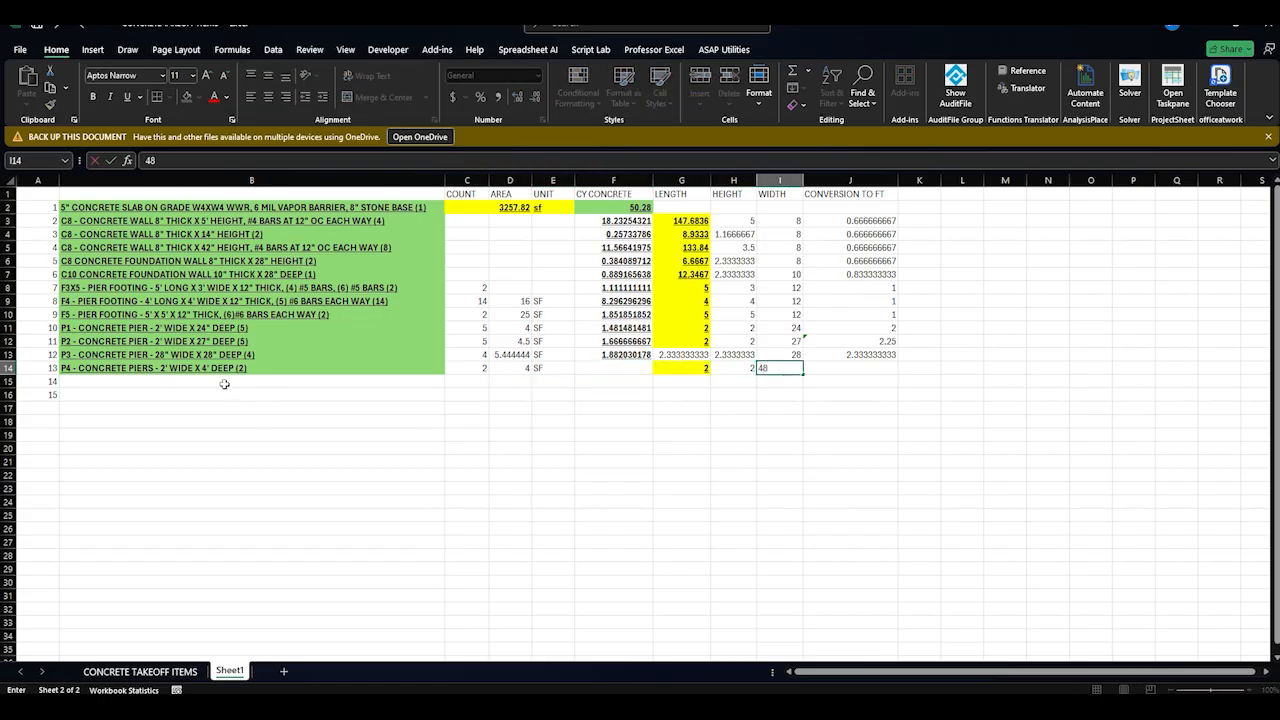
key(Tab)
Copy the concrete volume formula from F13 to F14 for the P4 pier
click(614, 355)
key(ctrl+c)
click(614, 369)
key(ctrl+v)
Compare the P4 pier's area and volume with rows 65 and 66 of the takeoff sheet and inspect the formula in F14
click(163, 672)
click(234, 572)
click(490, 582)
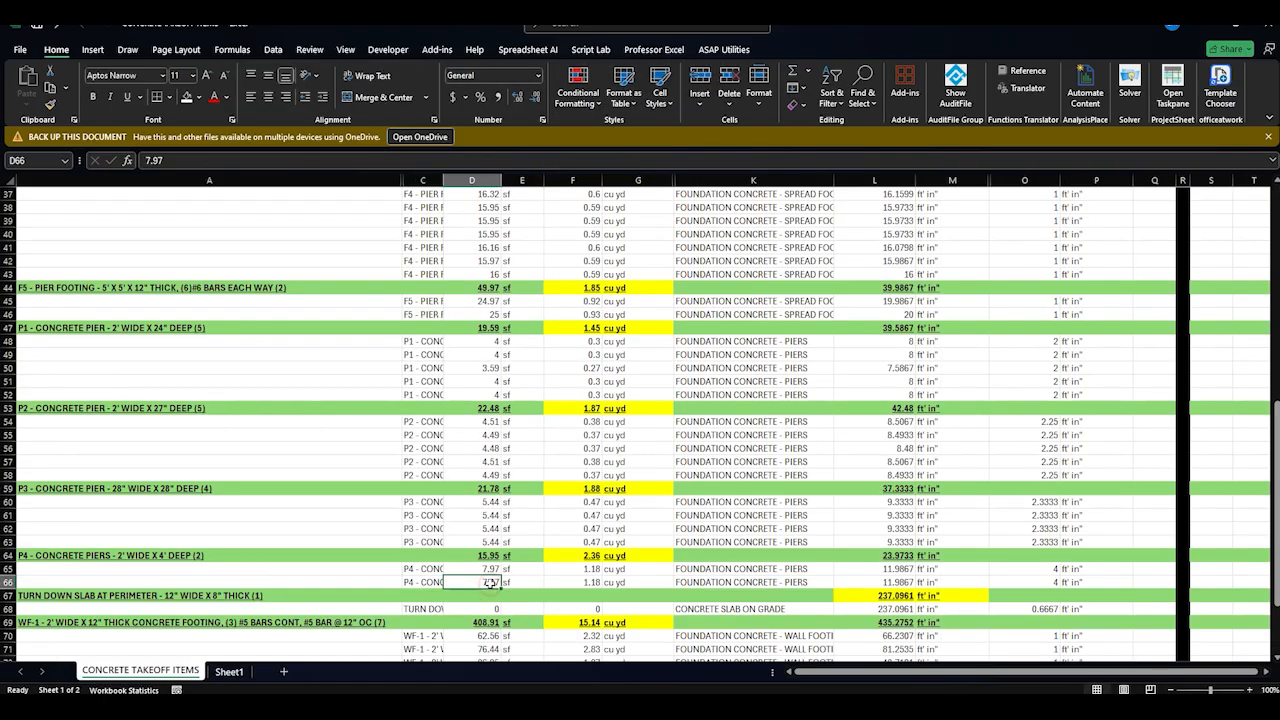
click(608, 581)
click(221, 677)
click(514, 371)
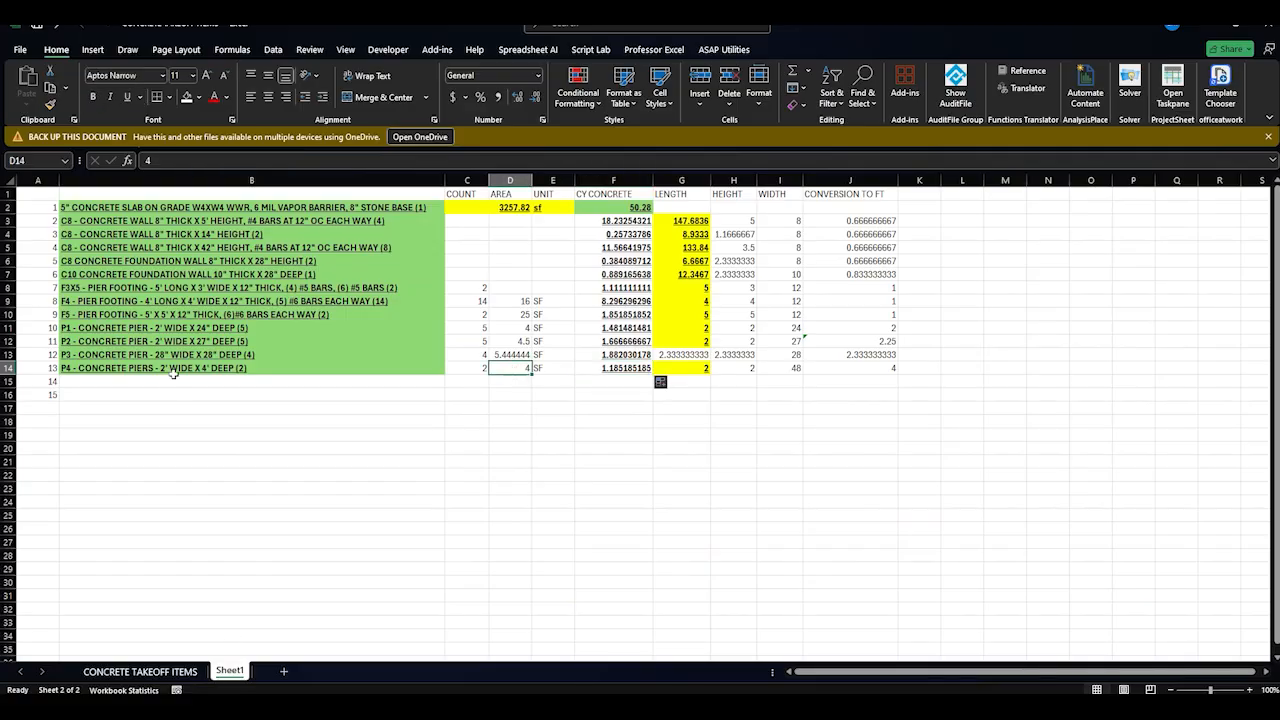
click(722, 370)
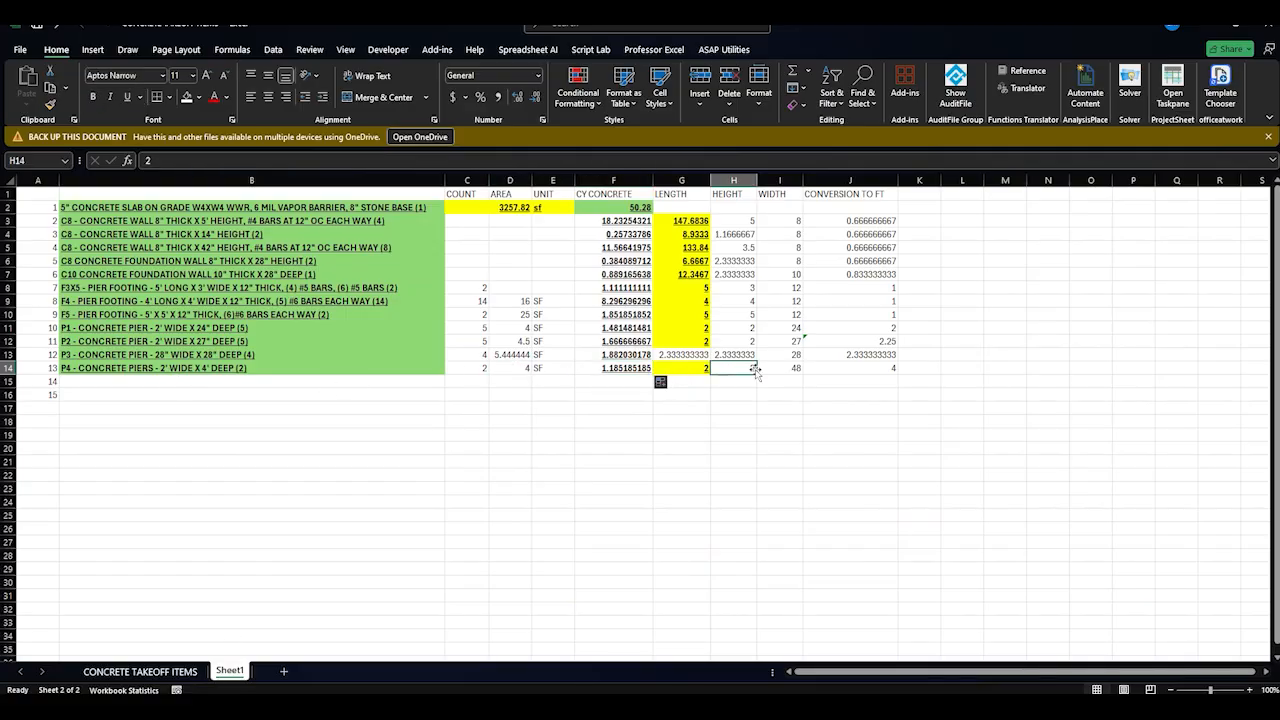
double_click(614, 369)
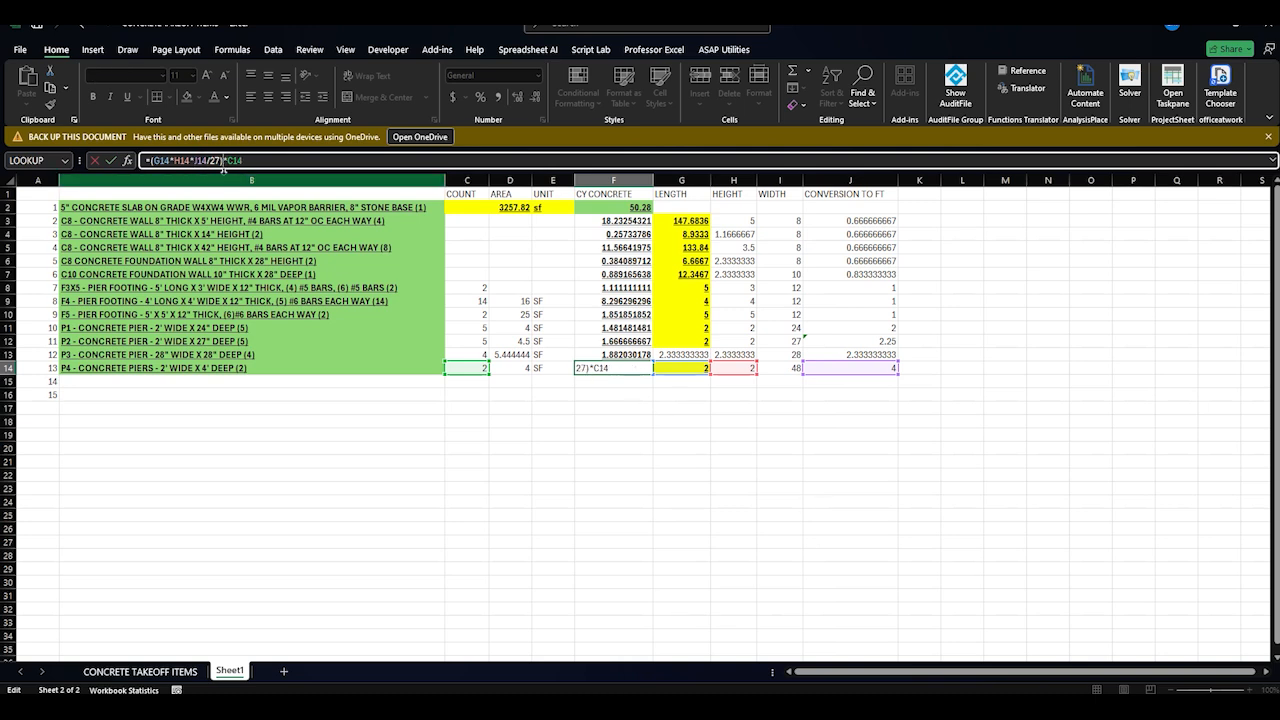
key(Return)
double_click(614, 369)
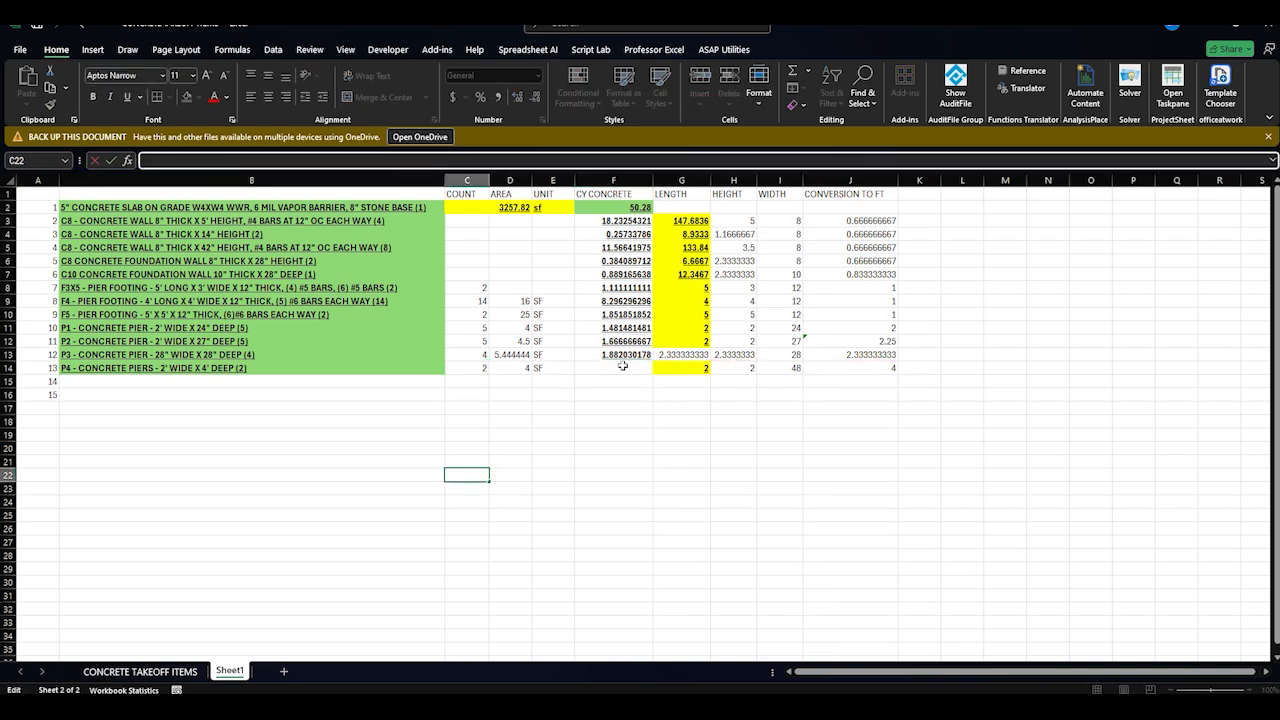
Enter the P4 pier's concrete volume formula in F14 as =(G14*H14*J14/27)*C14
click(622, 366)
text(=)
click(681, 368)
text(*)
click(733, 368)
text(*)
click(860, 368)
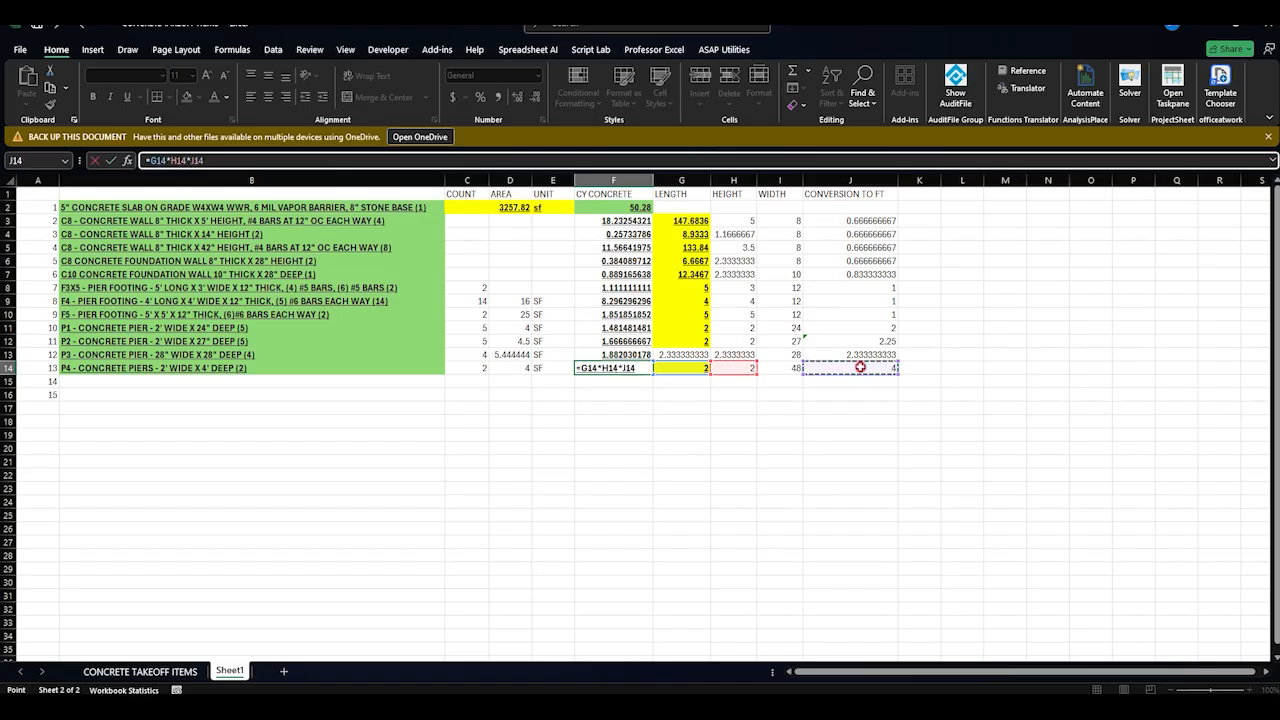
text(/27)
click(149, 160)
text(()
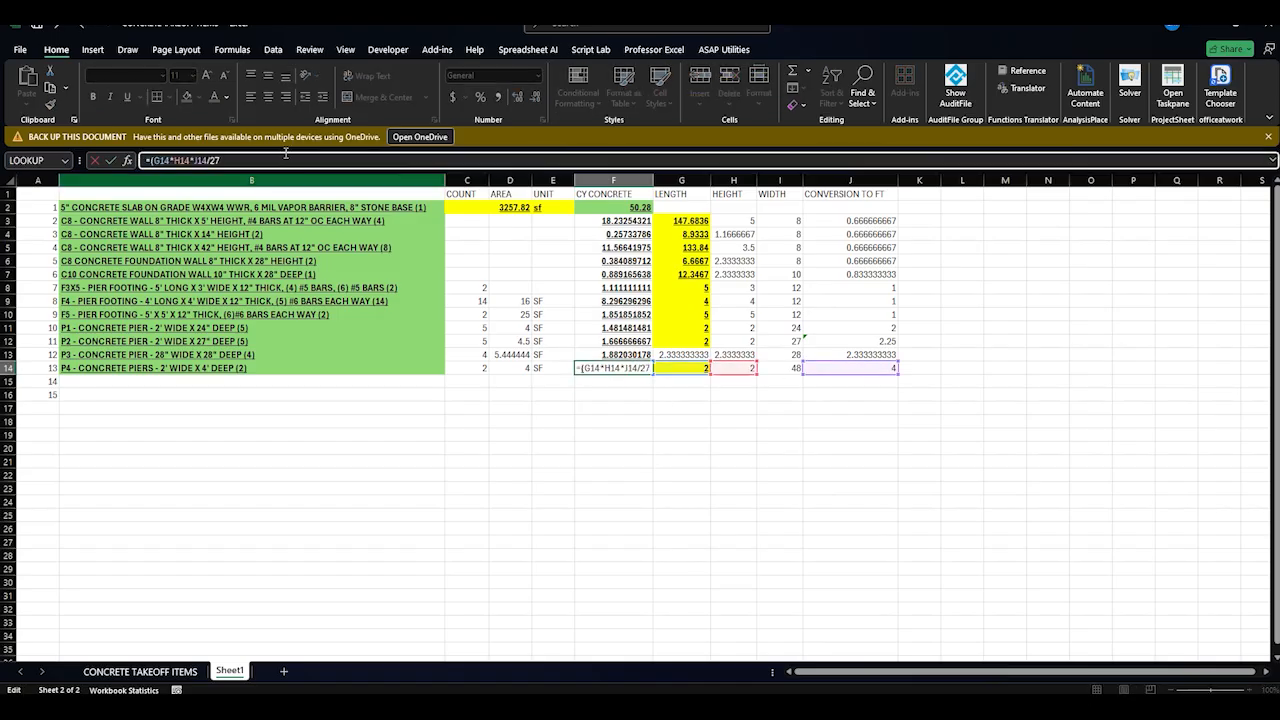
click(247, 161)
text()*)
click(469, 368)
key(Return)
key(Up)
Compare the P4 pier's summary row with its area and volume in rows 64 to 66 of the takeoff sheet
click(345, 366)
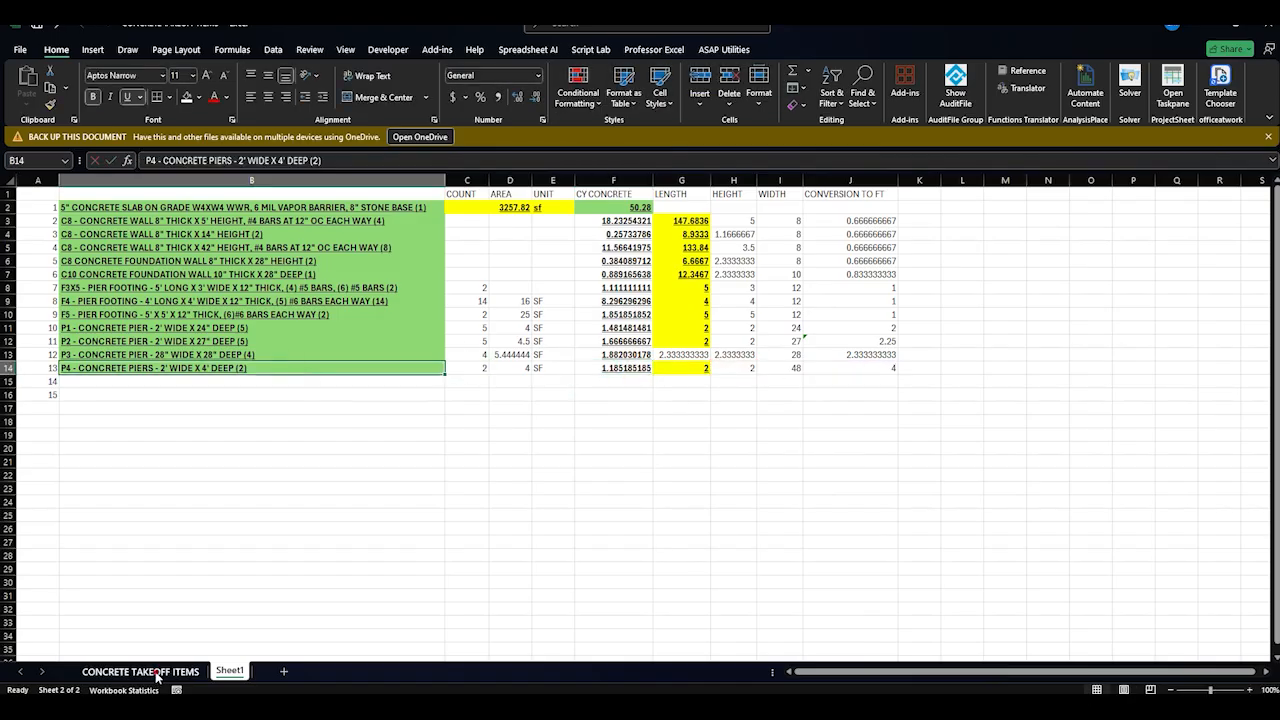
click(156, 675)
click(213, 558)
click(472, 556)
click(492, 569)
click(489, 582)
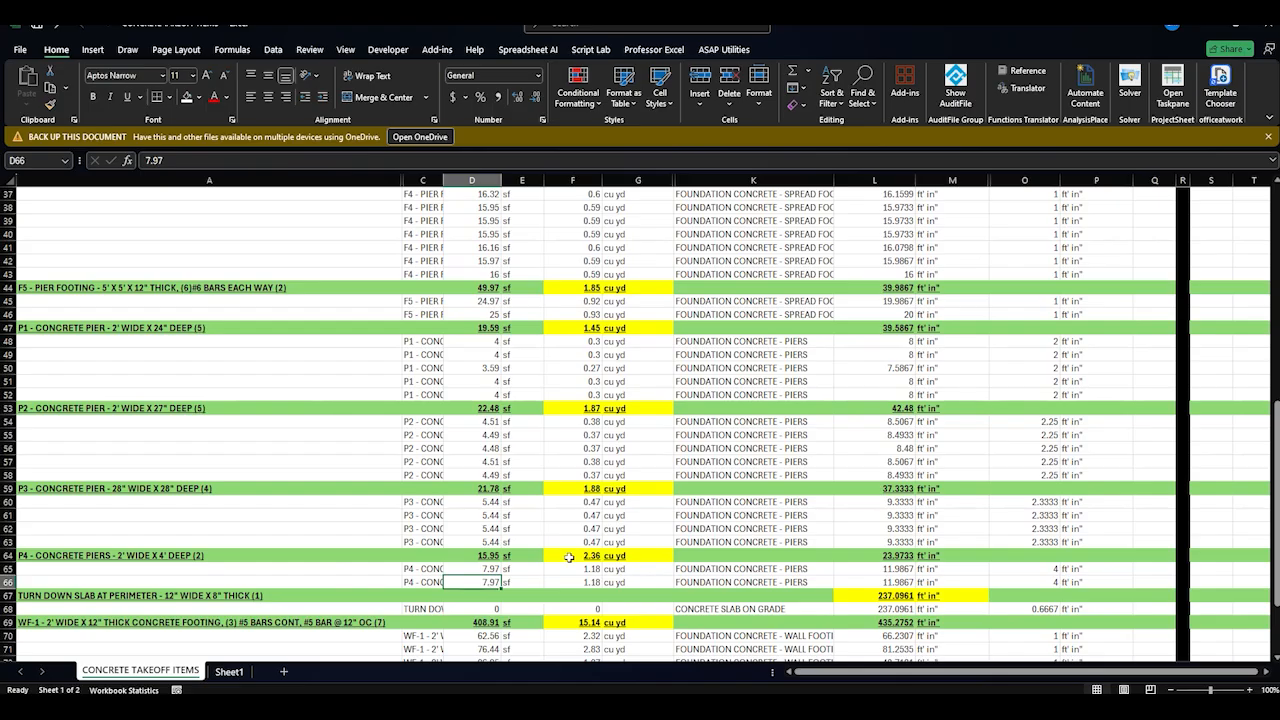
click(240, 671)
click(519, 366)
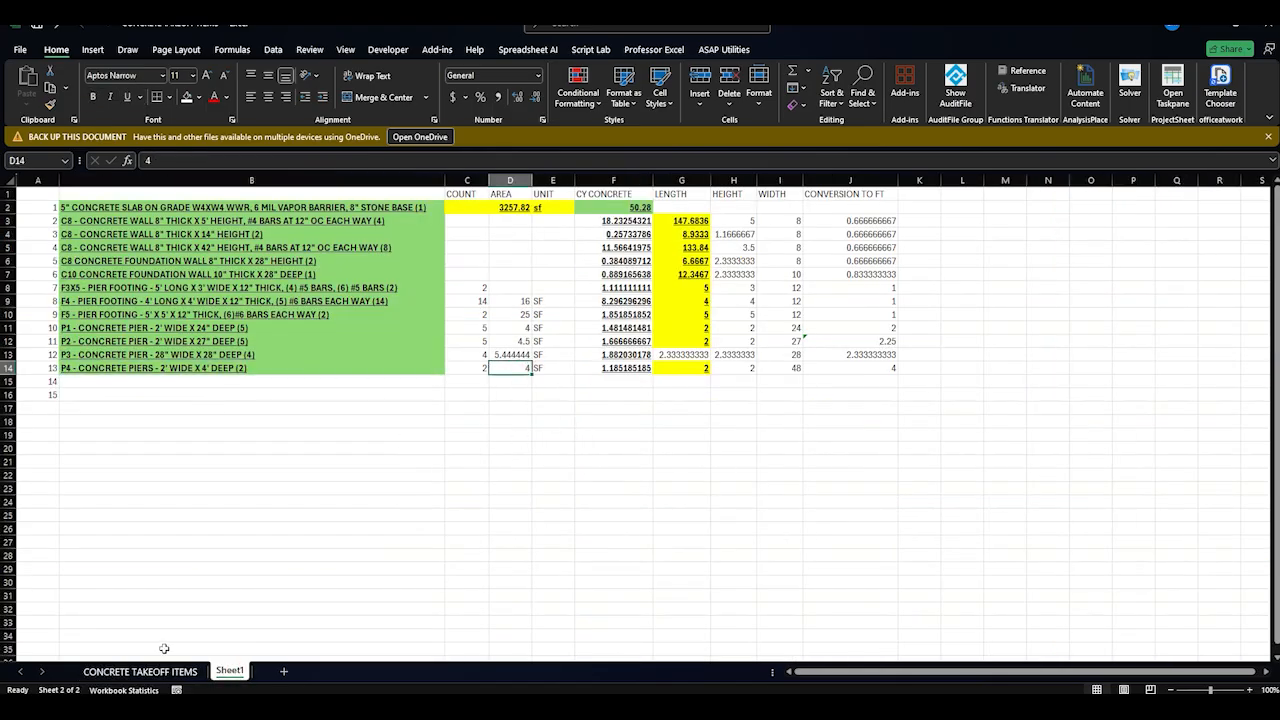
click(158, 671)
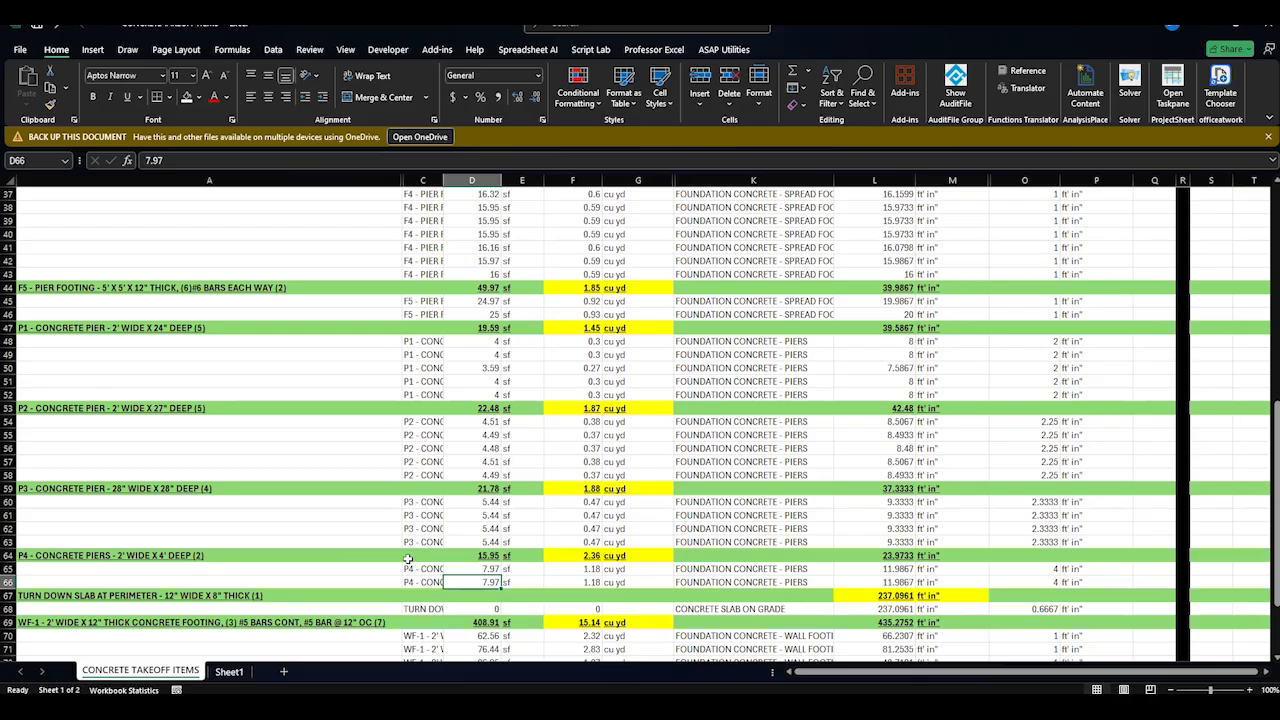
Set the P4 pier's height in H14 to 4 and check its volume against the takeoff sheet's P4 total
click(240, 671)
click(742, 368)
text(4)
key(Tab)
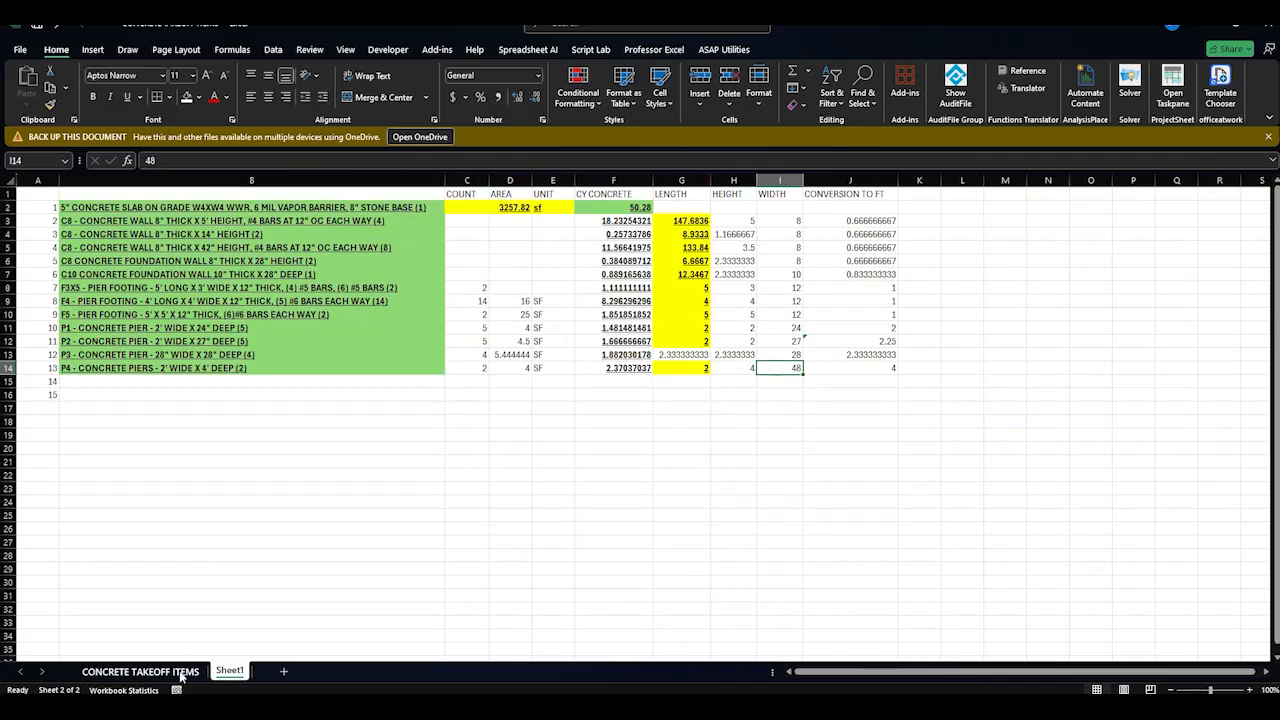
click(180, 674)
click(580, 556)
click(238, 674)
click(713, 411)
Set the P4 pier's area in D14 to 8 and review the row's dimensions and volume
click(526, 369)
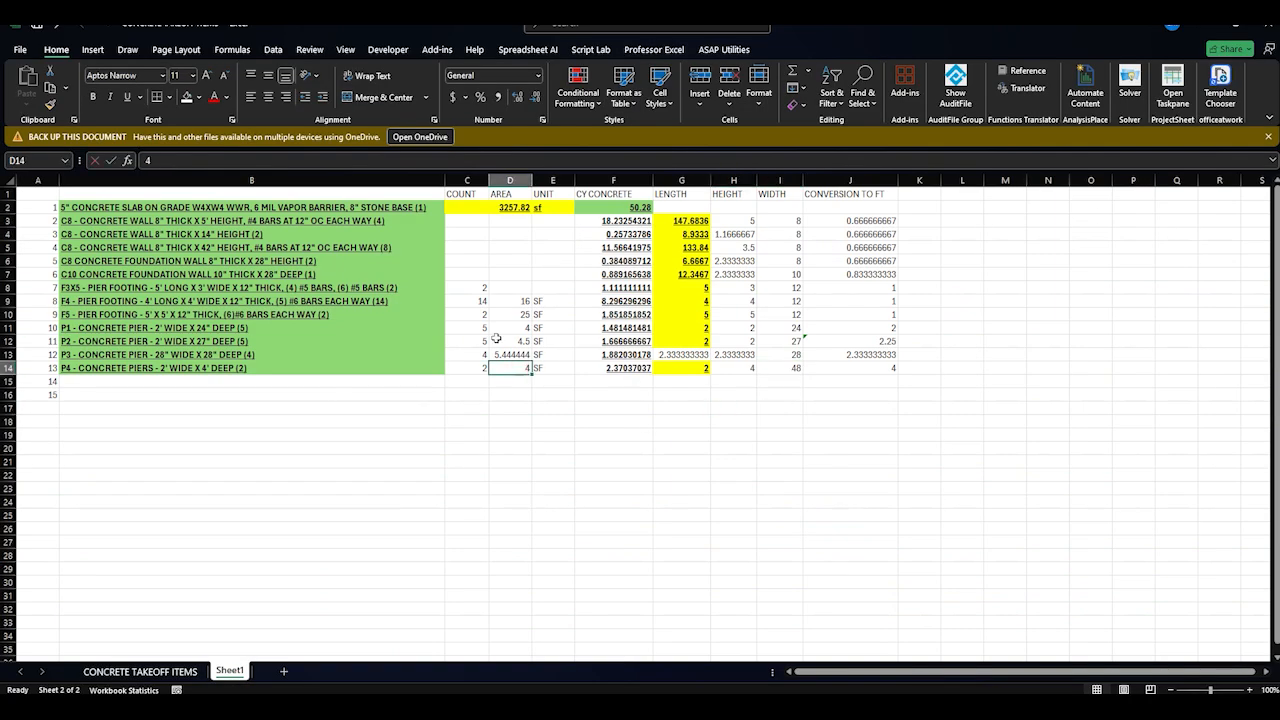
text(8)
key(Return)
click(745, 368)
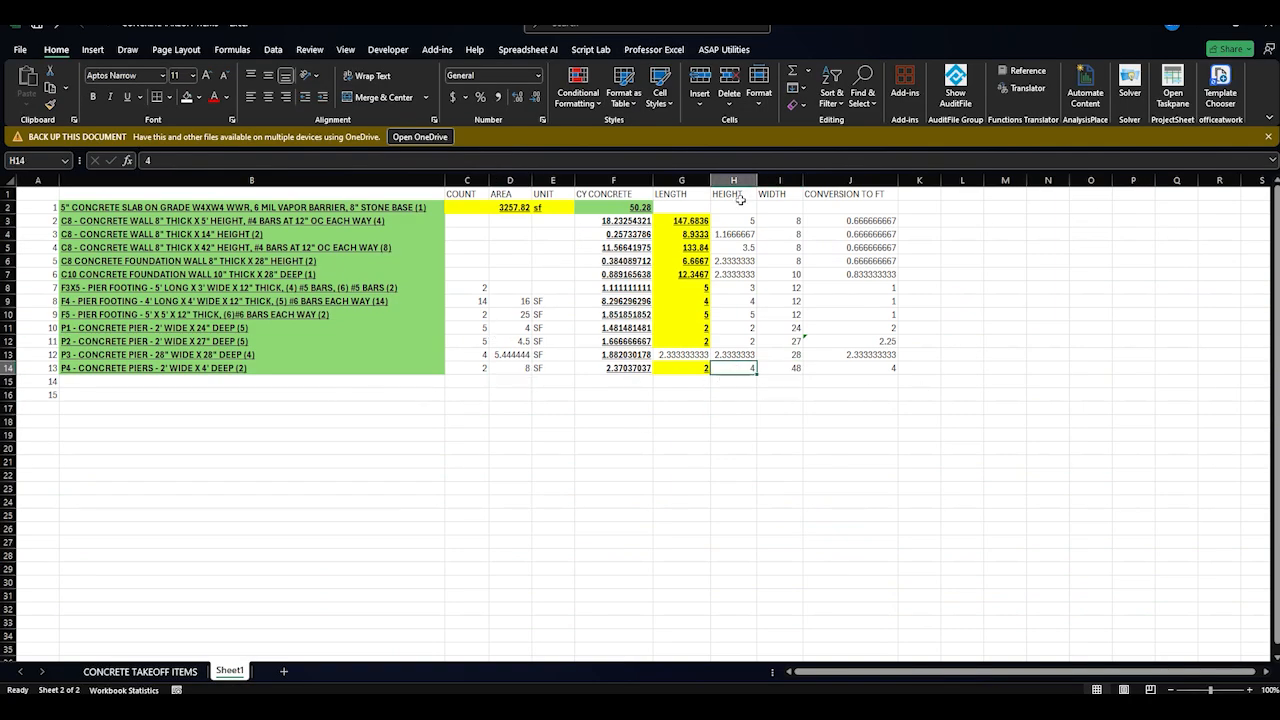
click(779, 368)
click(872, 357)
click(628, 368)
click(440, 437)
Remove the green fill from the slab on grade's concrete volume in F2
click(613, 207)
click(197, 97)
click(215, 222)
click(534, 474)
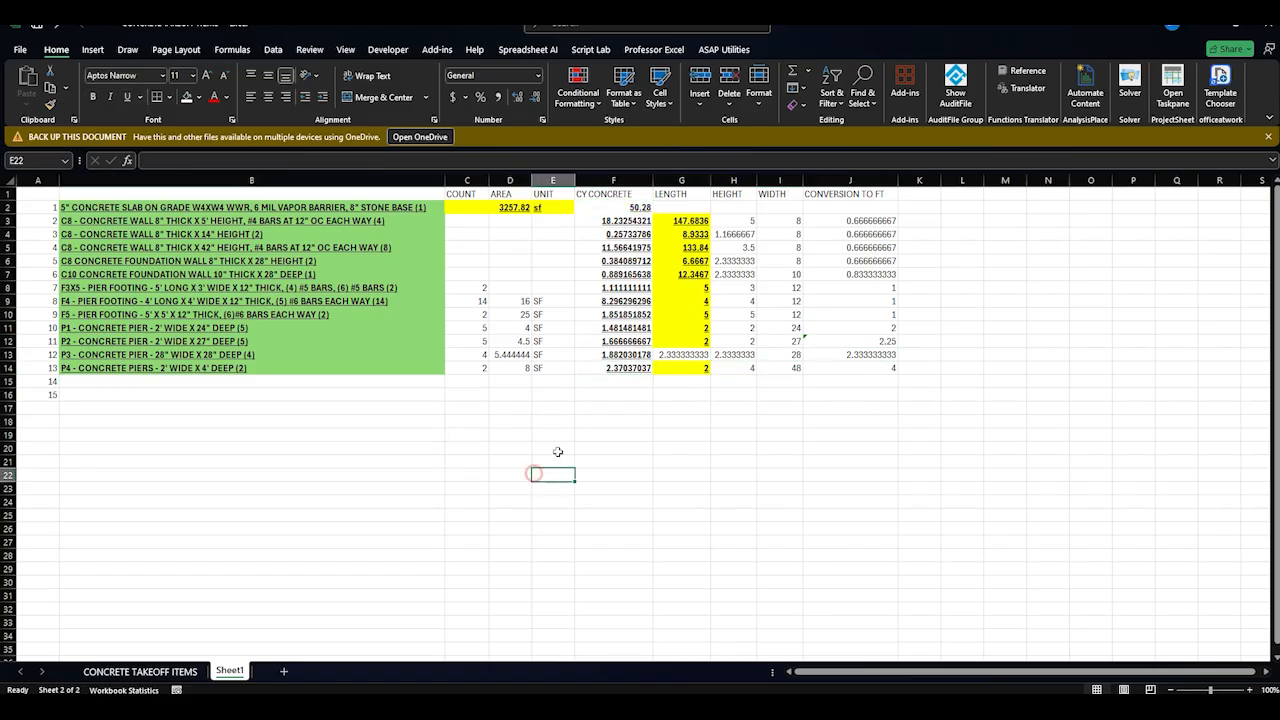
click(553, 208)
Copy the turn down slab label from A67 of the takeoff sheet into B15 of Sheet1
click(494, 382)
click(151, 383)
click(140, 672)
click(218, 555)
key(ctrl+c)
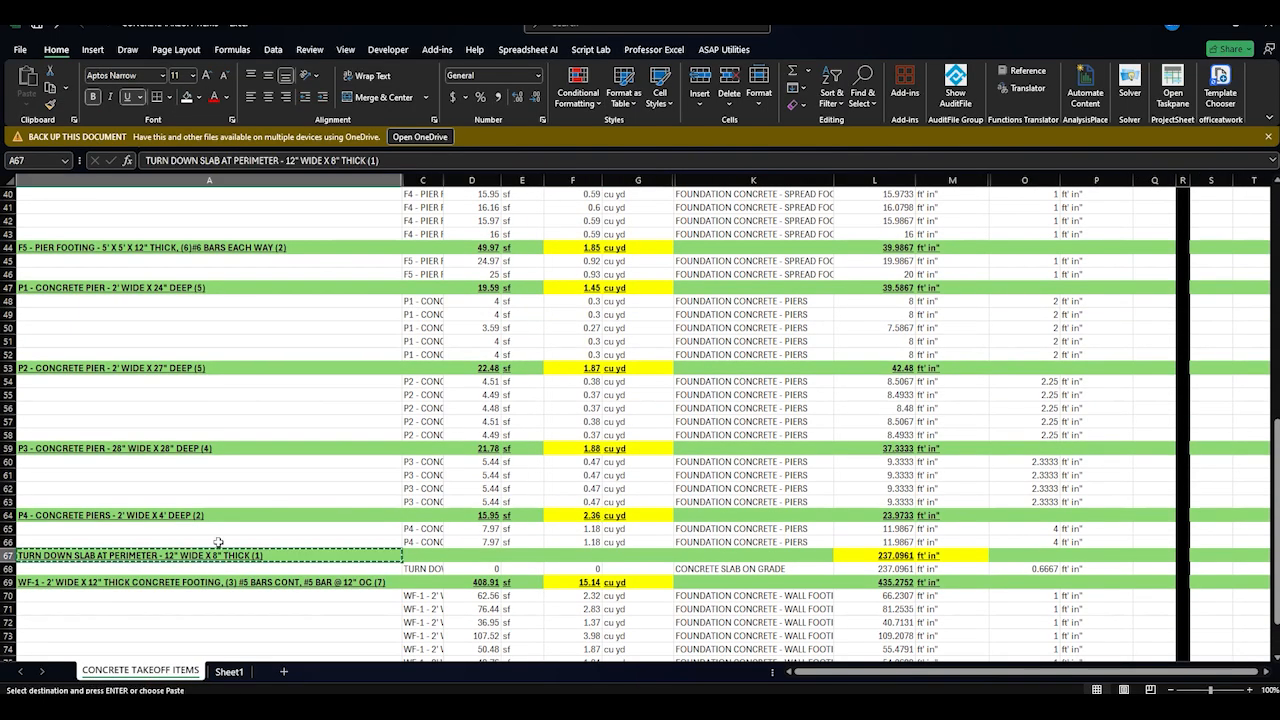
key(ctrl+Page_Down)
key(ctrl+v)
Copy the turn down slab's total length from L67 of the takeoff sheet into G15 of Sheet1
click(682, 382)
click(140, 672)
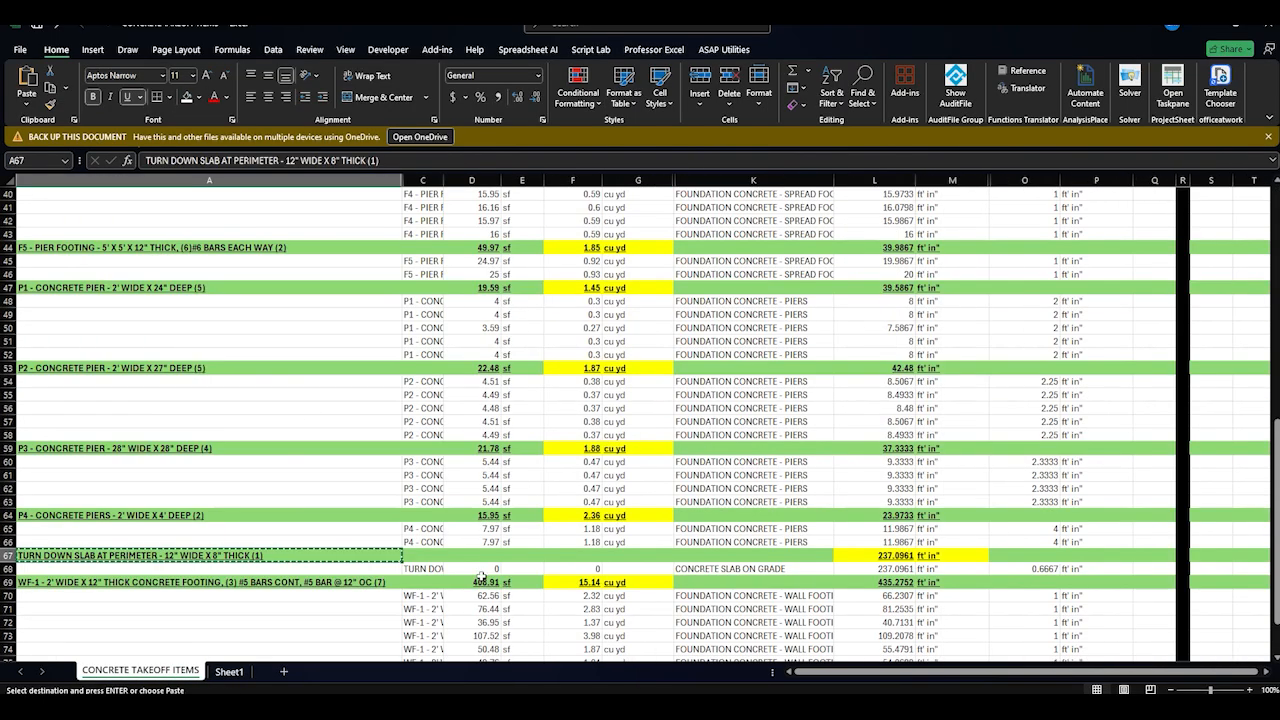
click(874, 556)
key(ctrl+c)
click(232, 671)
key(ctrl+v)
key(Right)
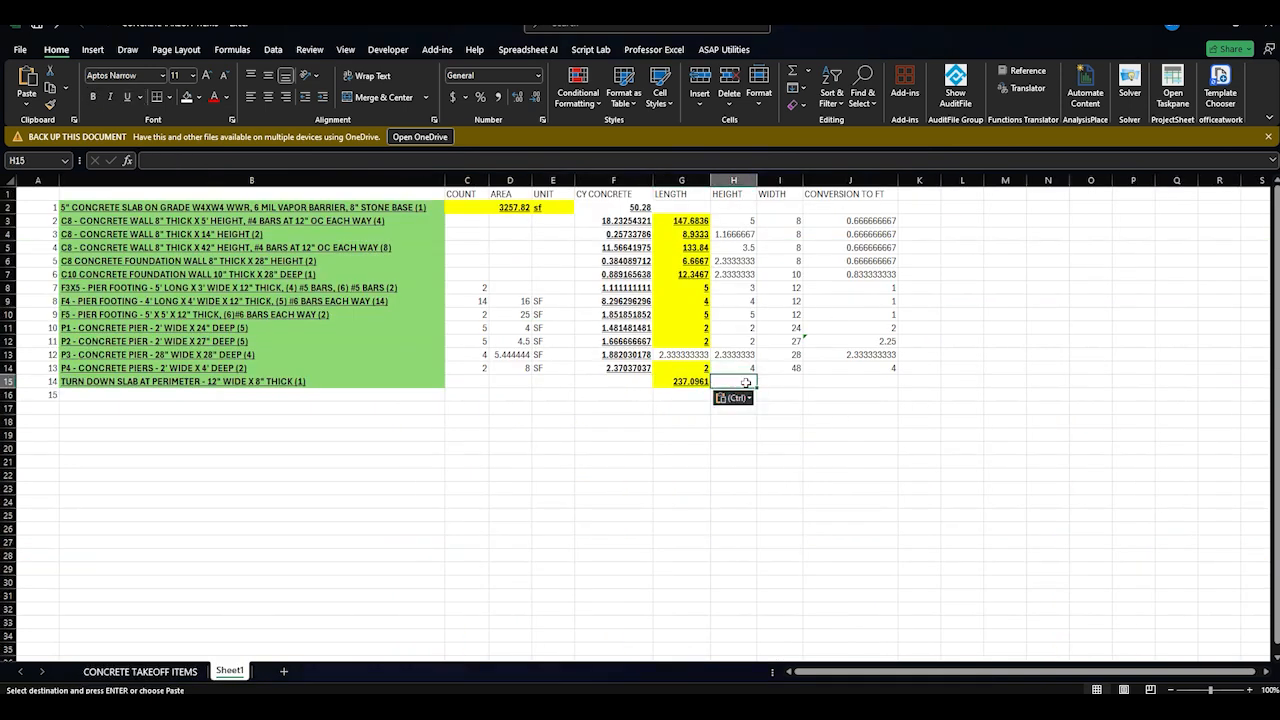
Enter the turn down slab's height as =8/12, width as 12 and conversion to feet as 1 in row 15
text(=8/12)
key(Tab)
text(12)
key(Tab)
text(1)
Enter the turn down slab's volume formula in F15 as =G15*H15*J15
click(626, 381)
text(=)
click(691, 382)
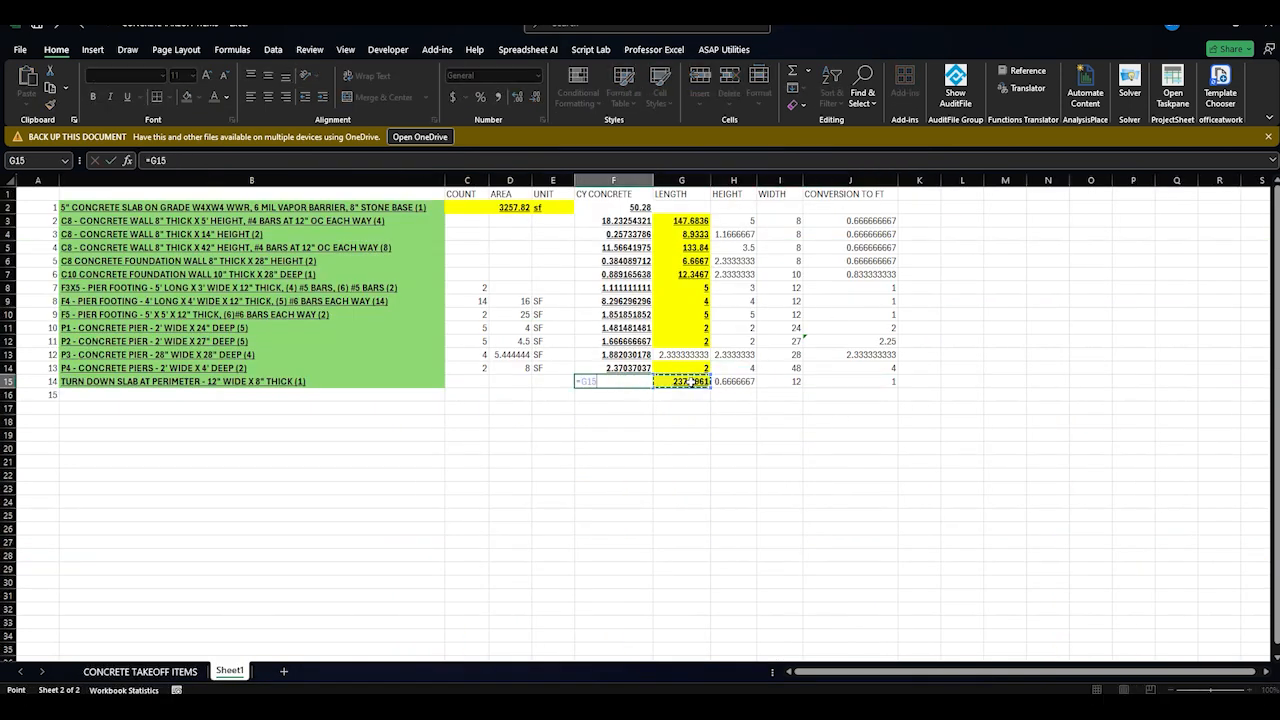
text(*)
click(734, 381)
text(*)
click(850, 381)
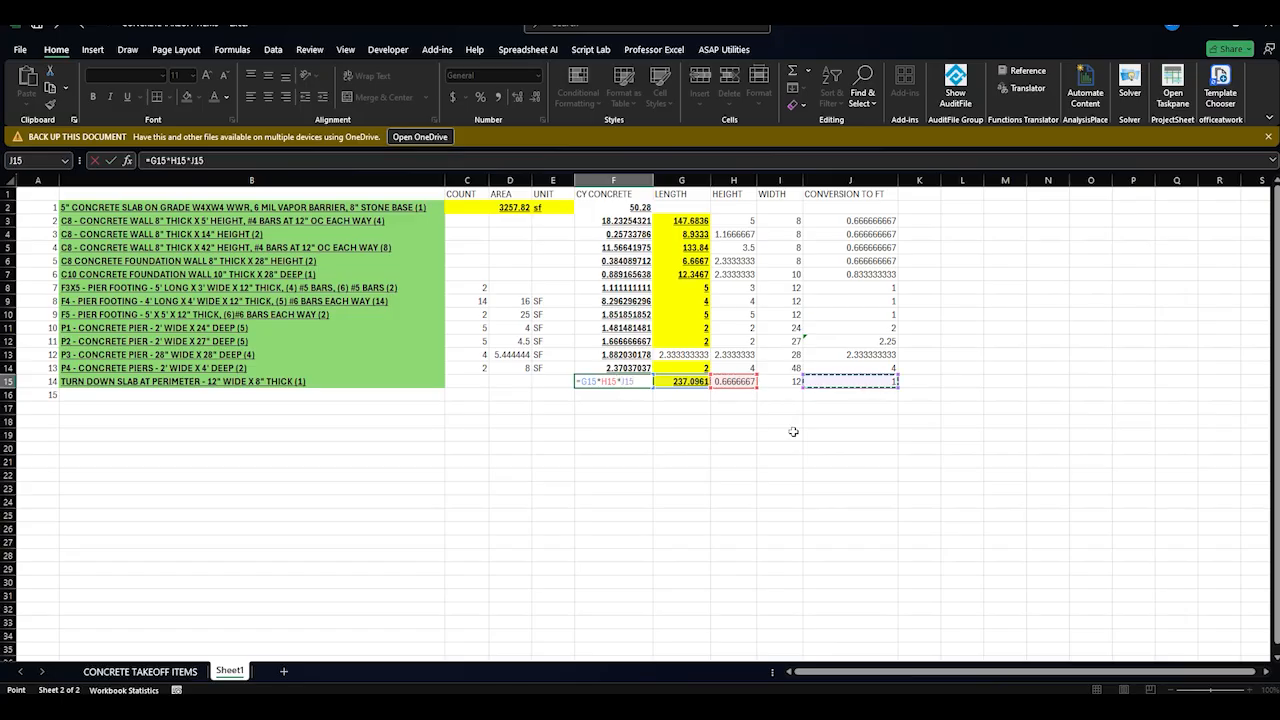
key(Return)
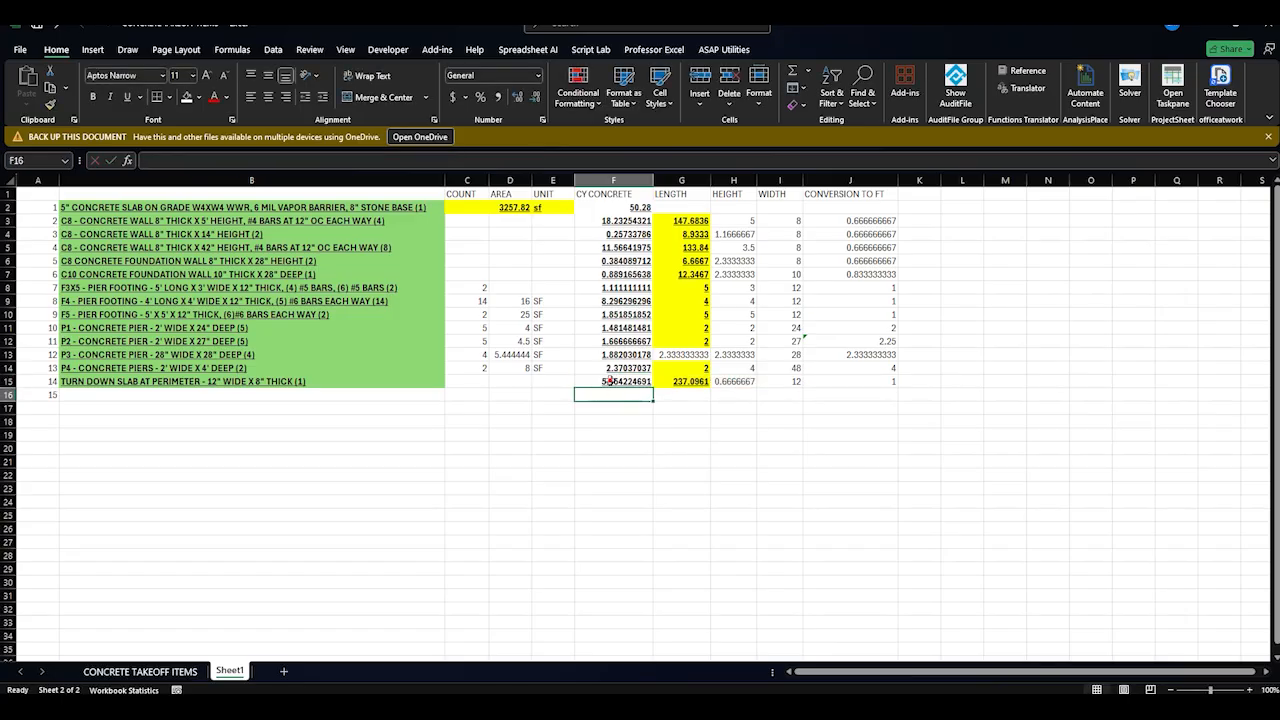
Divide the F15 formula by 27 to convert the turn down slab's volume to cubic yards
click(609, 381)
click(309, 161)
text(/27)
key(Return)
click(630, 384)
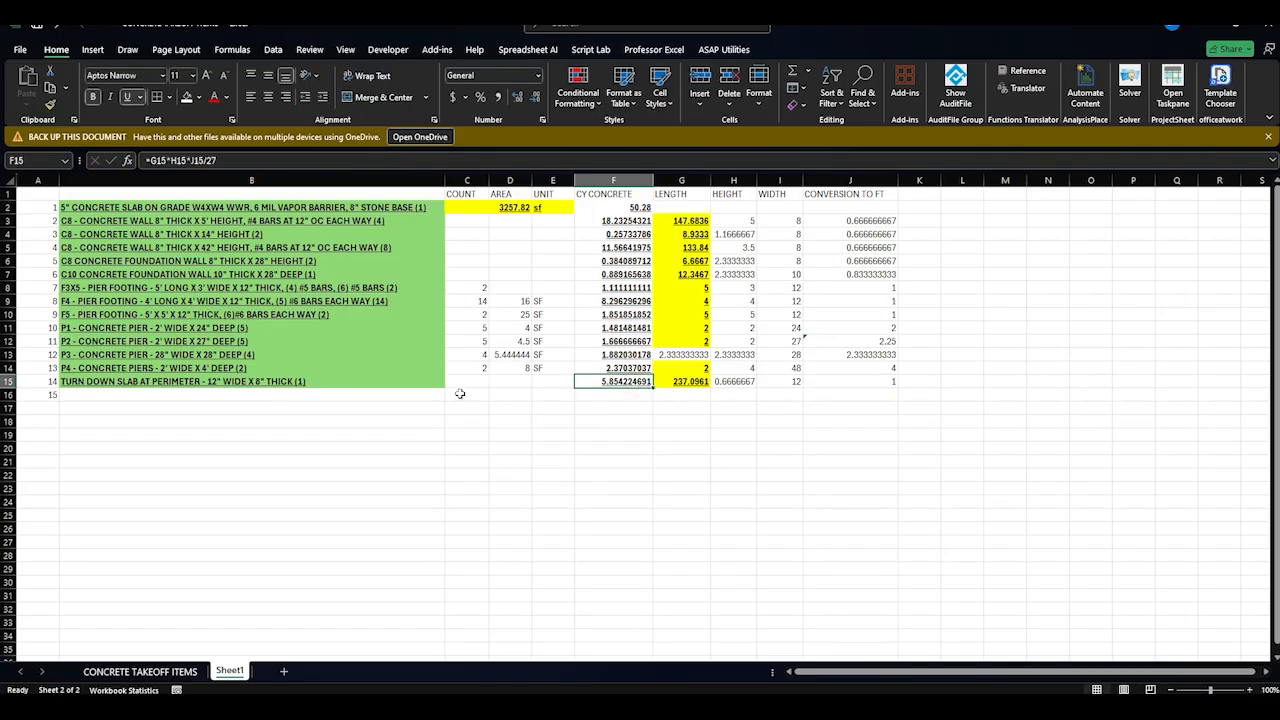
click(680, 384)
click(542, 420)
click(400, 393)
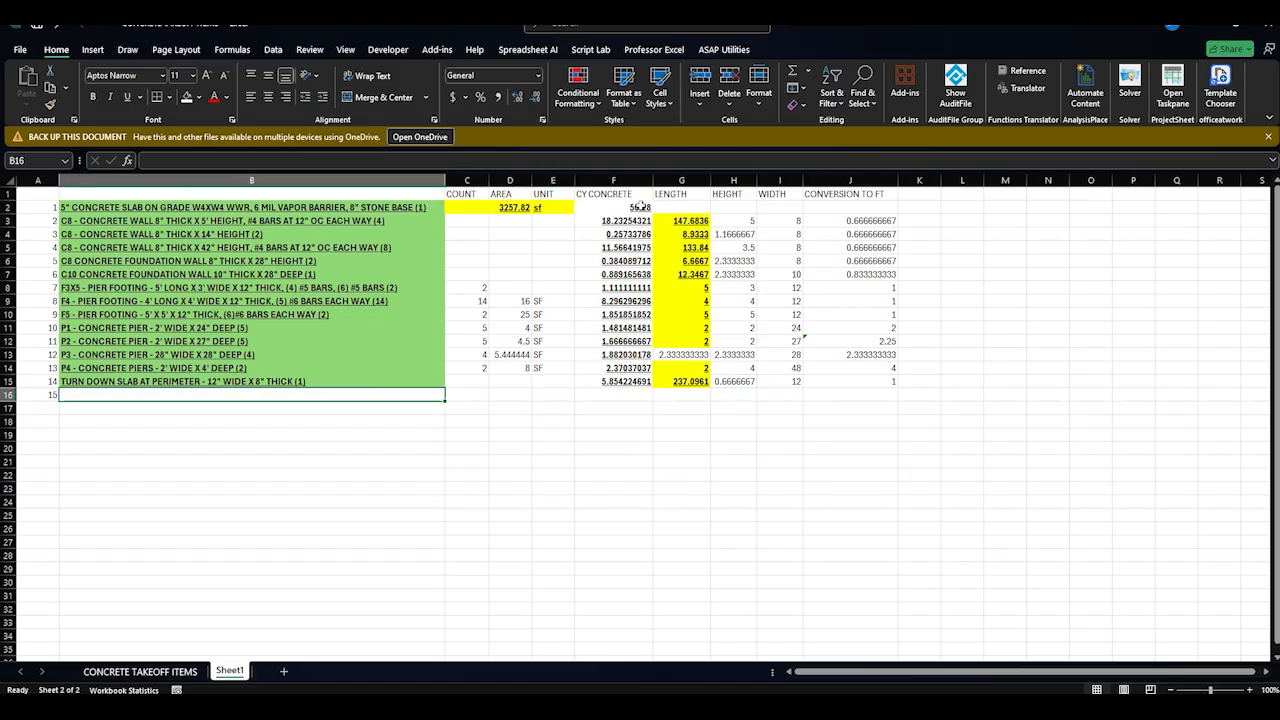
drag(640, 206, 630, 381)
Try to copy only the WF-1 footing's label text from A69 of the takeoff sheet into B16
click(116, 671)
scroll(110, 620, down, 2)
click(82, 541)
double_click(71, 501)
key(ctrl+a)
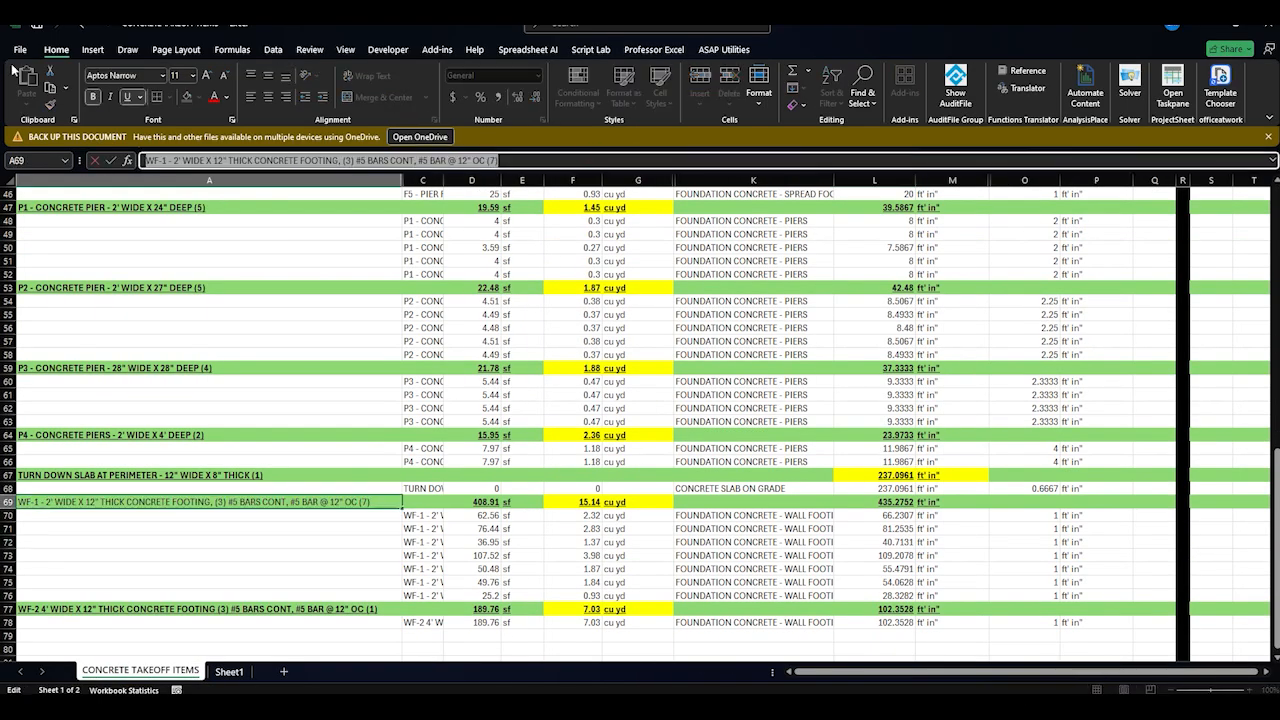
key(ctrl+c)
click(229, 671)
key(ctrl+v)
click(496, 394)
click(371, 394)
Copy the WF-1 footing cell A69 from the takeoff sheet into B16 and enter its count as 7 in C16
click(140, 671)
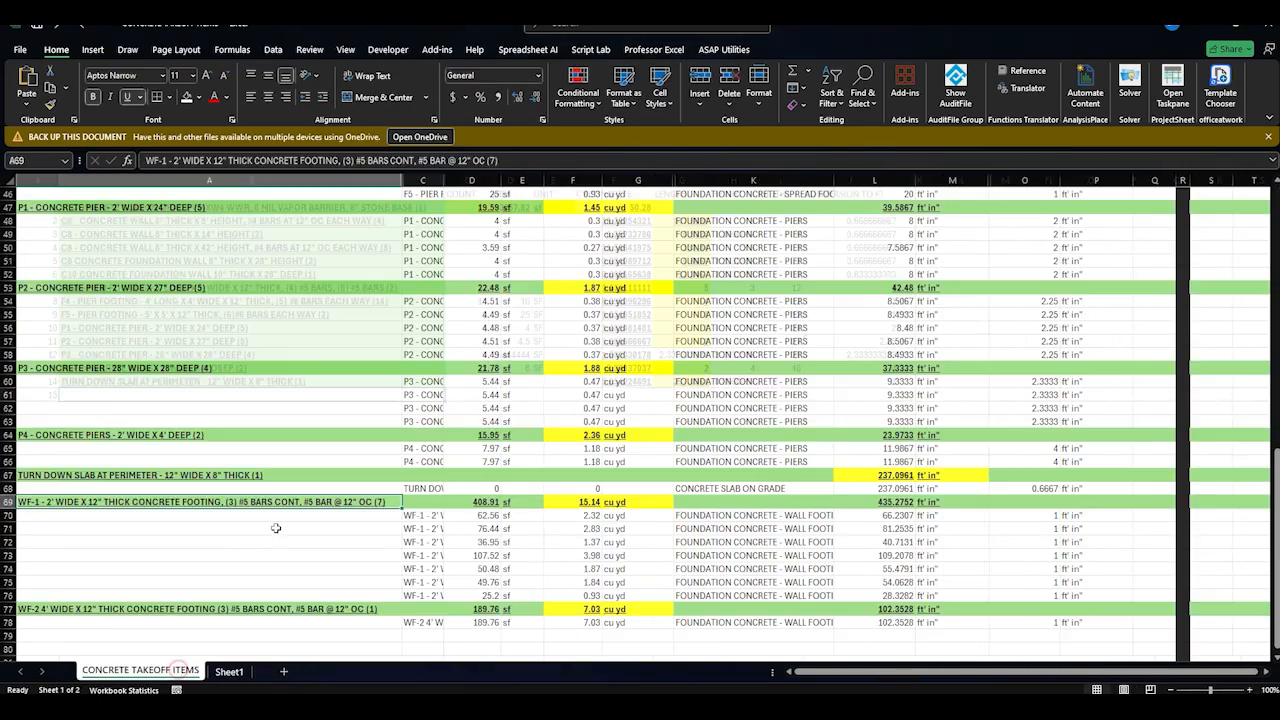
click(277, 568)
click(260, 501)
key(ctrl+c)
click(229, 671)
key(ctrl+v)
click(481, 398)
text(7)
key(Tab)
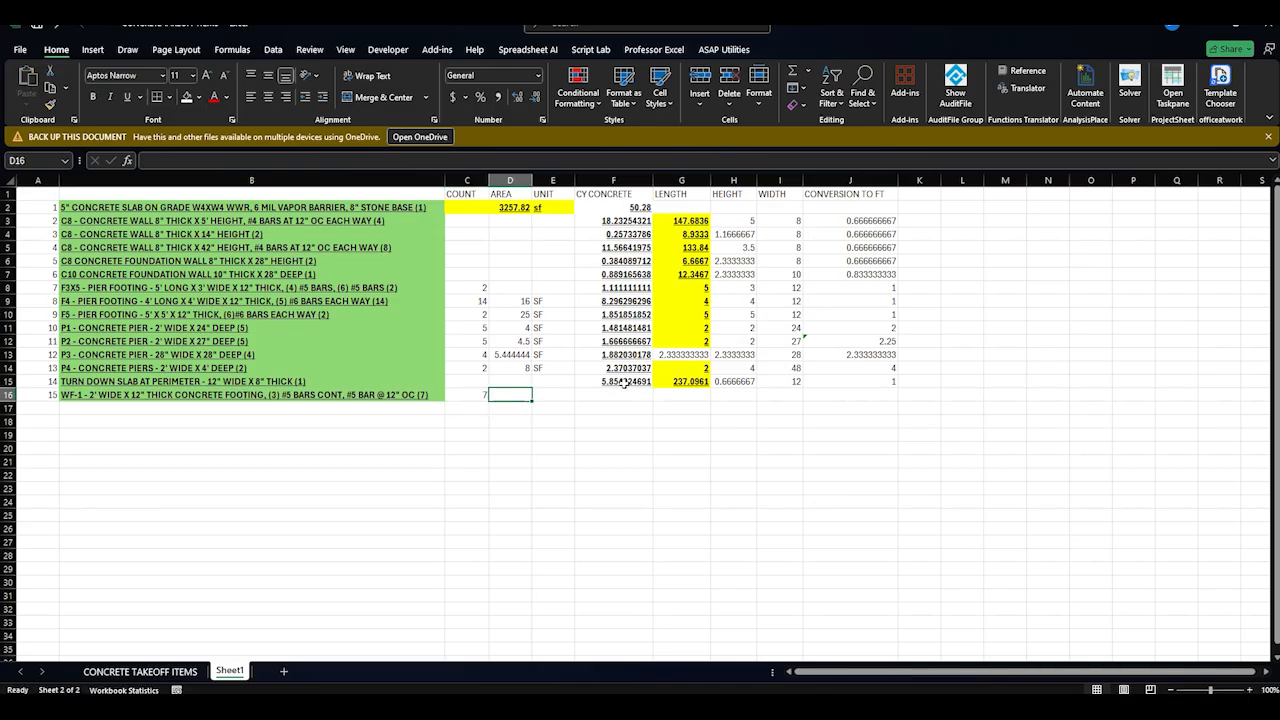
Enter the WF-1 footing's height as 2, width as 12 and conversion to feet as 1 in row 16
click(254, 395)
click(684, 397)
click(741, 397)
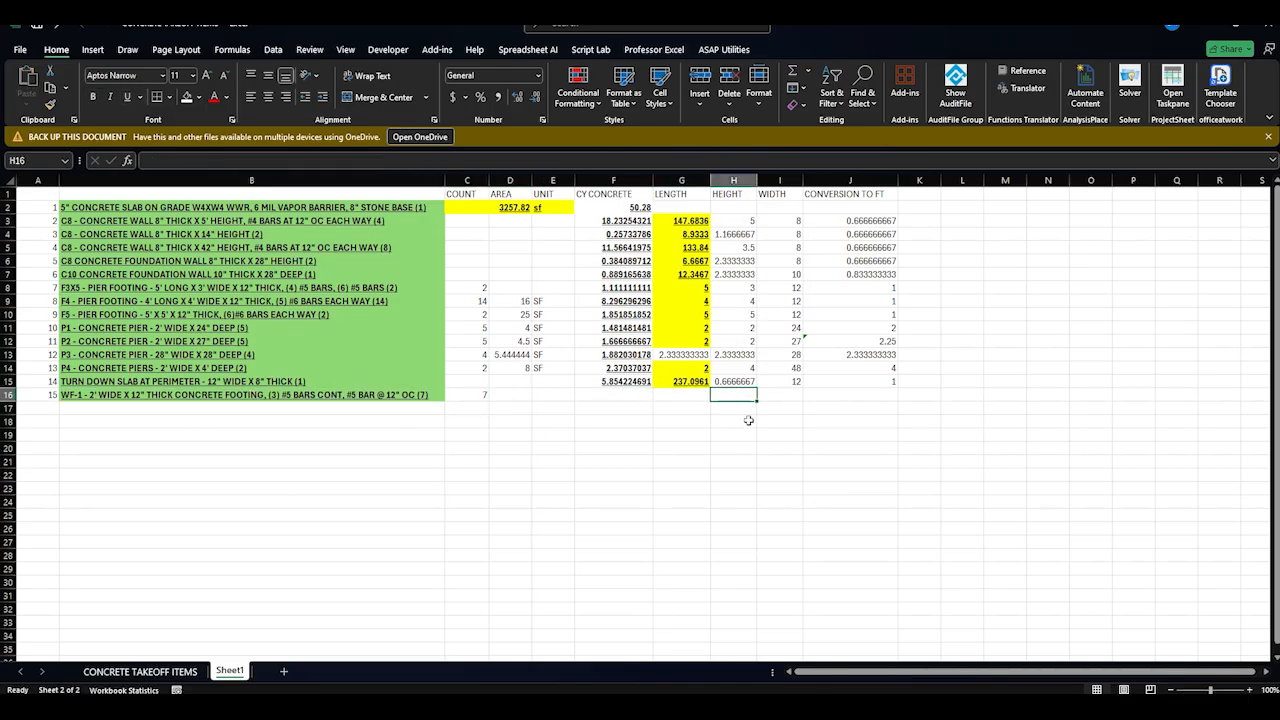
text(2)
key(Tab)
text(12)
key(Tab)
key(Left)
key(Left)
key(Left)
Check the WF-1 footing's total length and concrete volume in row 69 of the takeoff sheet
click(166, 671)
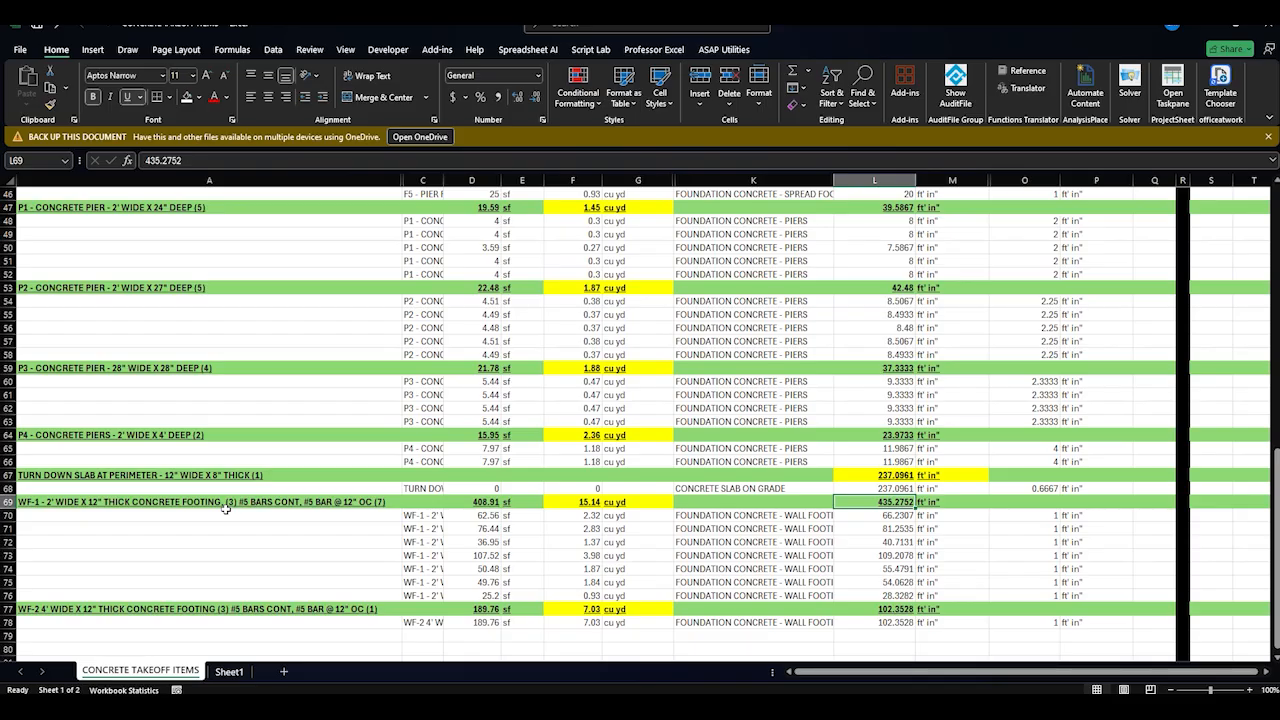
click(590, 508)
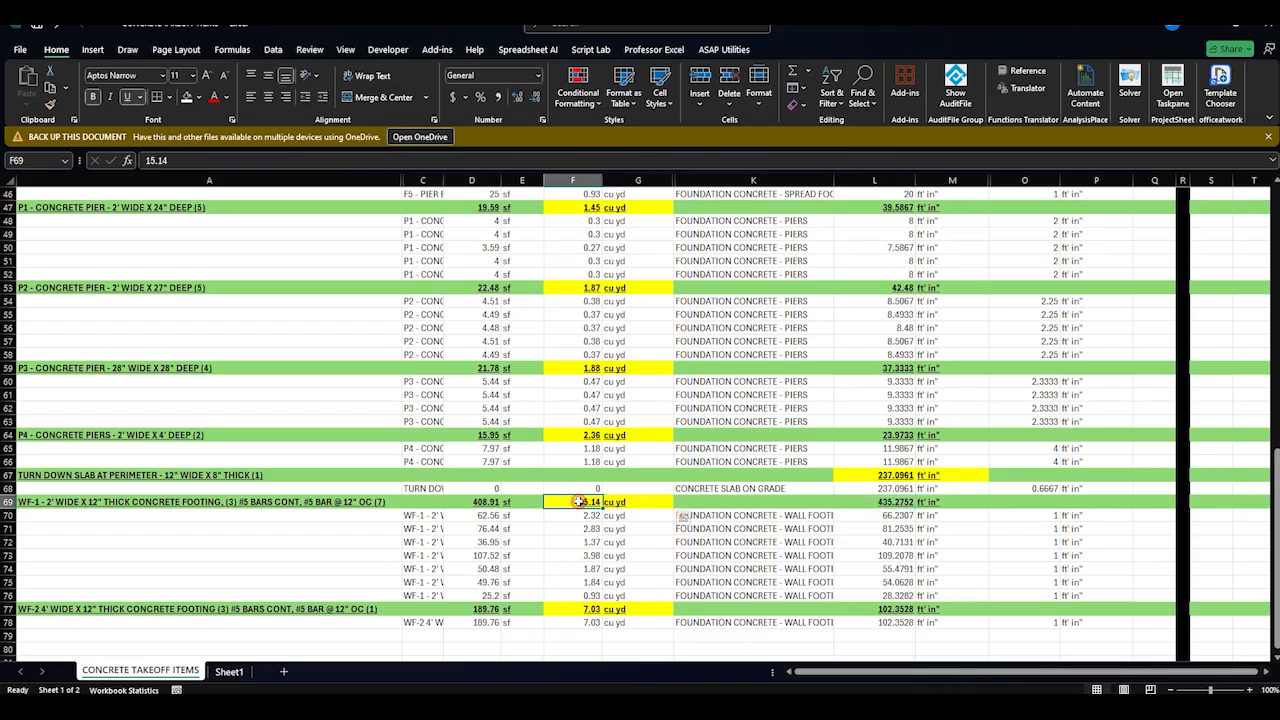
click(229, 671)
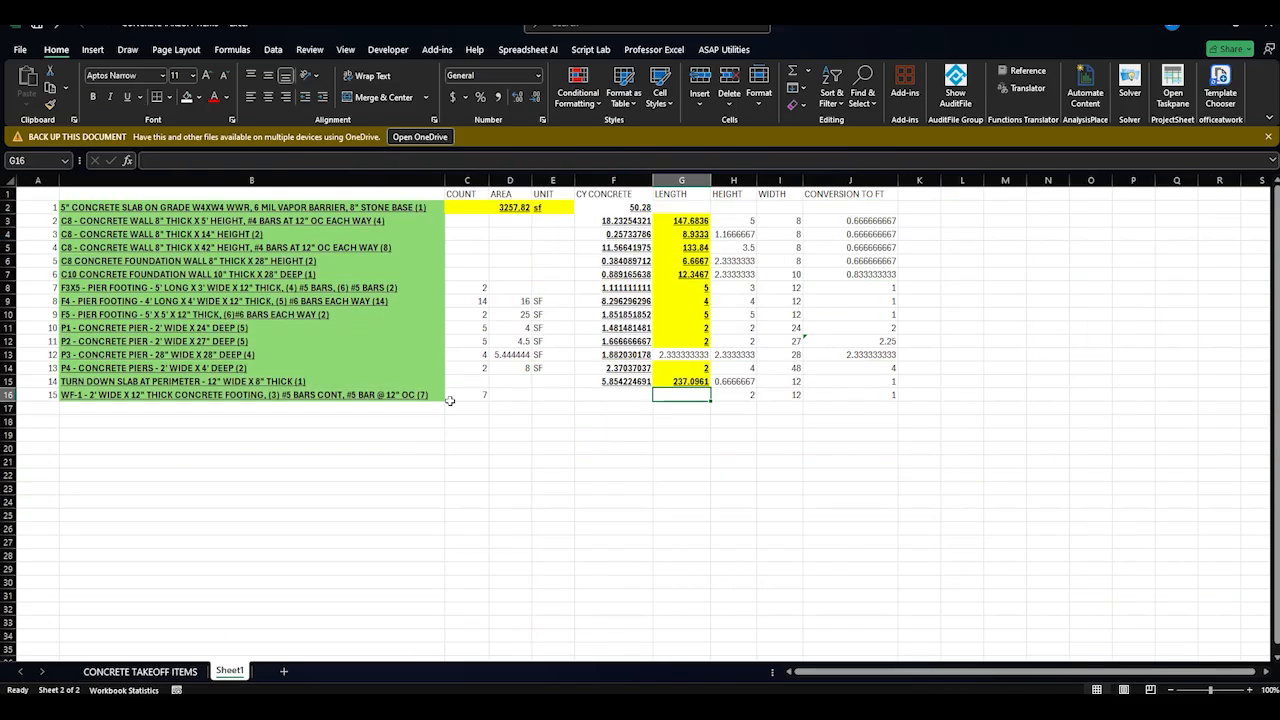
Copy the WF-1 footing's 15.14 cu yd concrete volume from CONCRETE TAKEOFF ITEMS into F16 of Sheet1
click(696, 391)
key(F2)
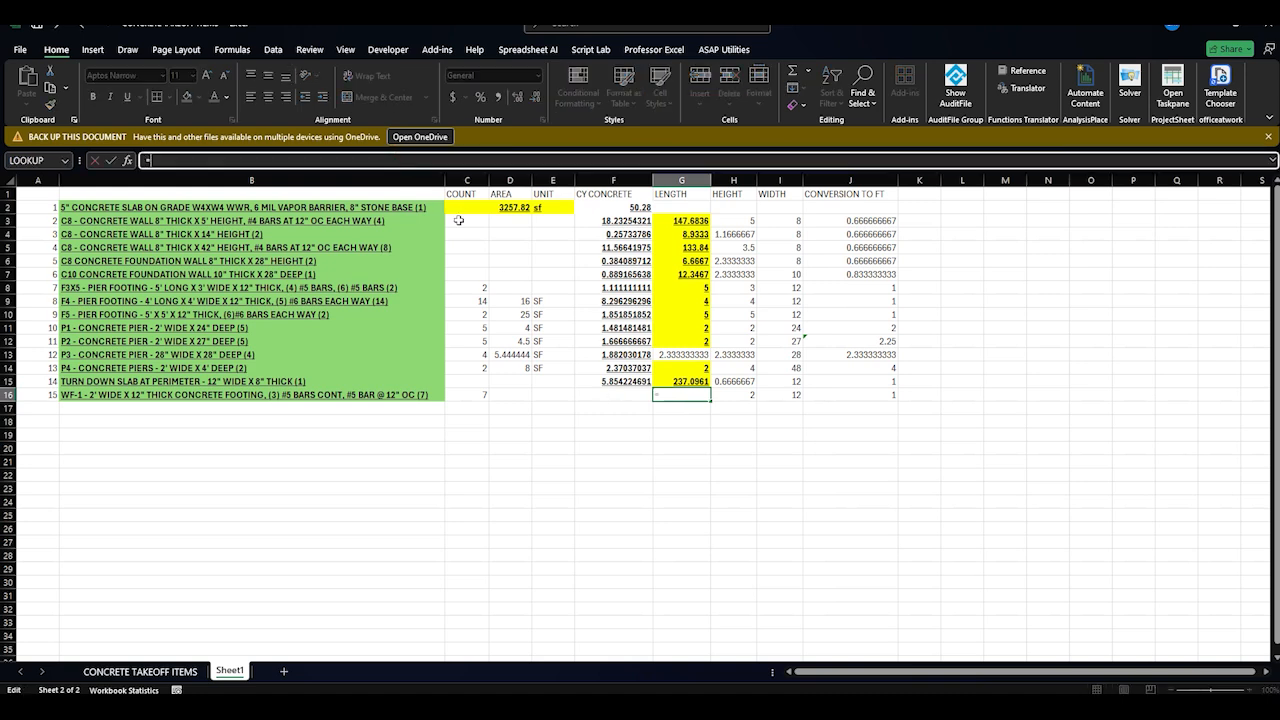
click(614, 408)
click(186, 669)
key(ctrl+c)
click(229, 670)
click(630, 395)
key(ctrl+v)
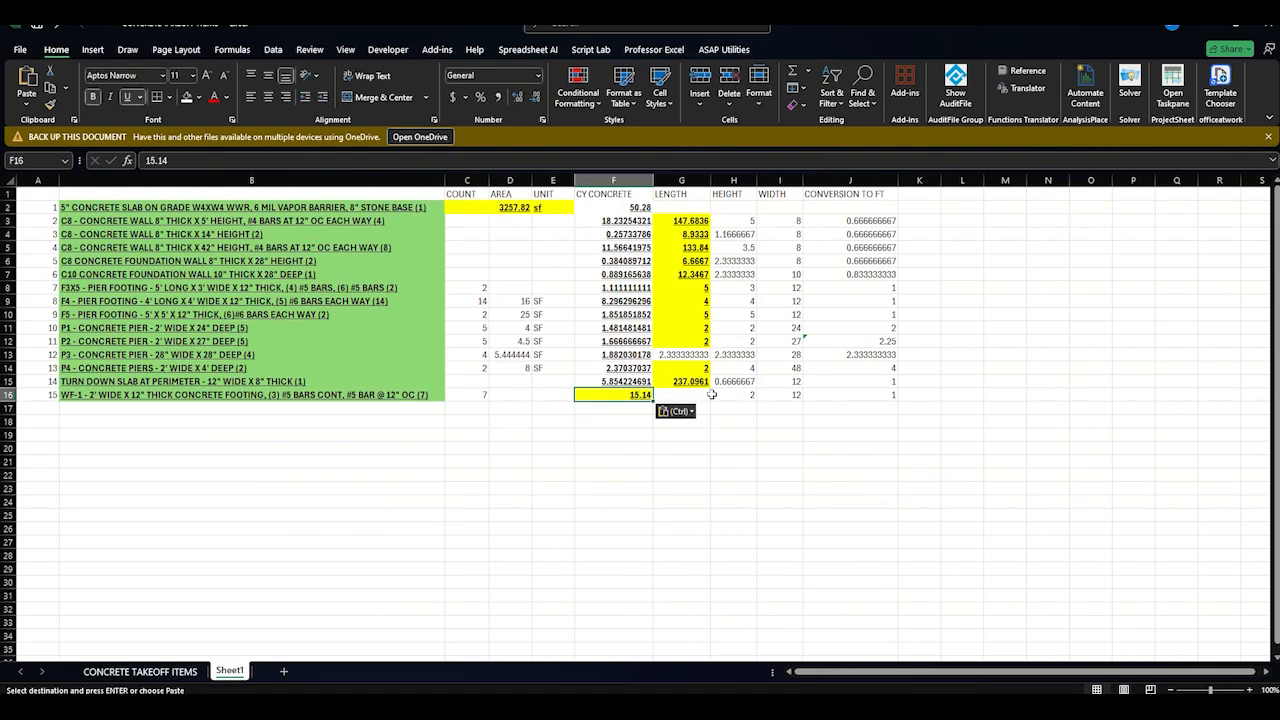
Enter the formula =F16*27 as the WF-1 footing's length in G16
click(696, 395)
text(=)
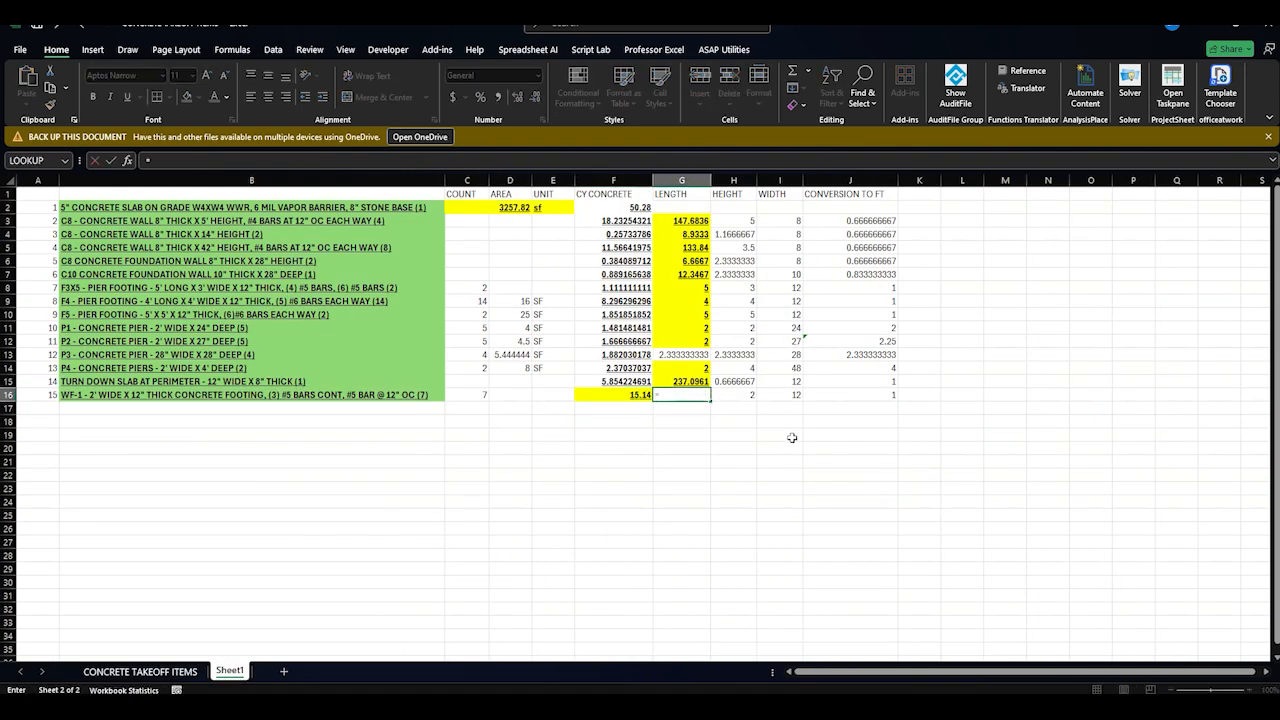
click(625, 396)
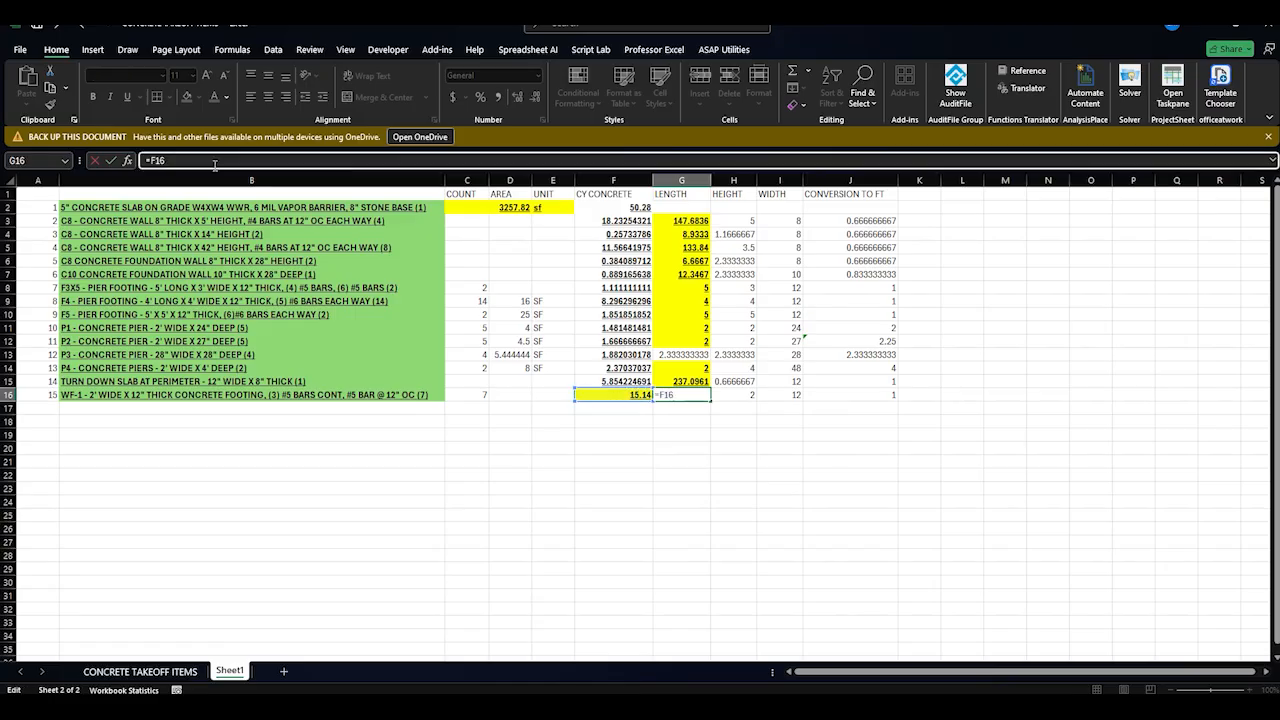
text(*27)
key(Return)
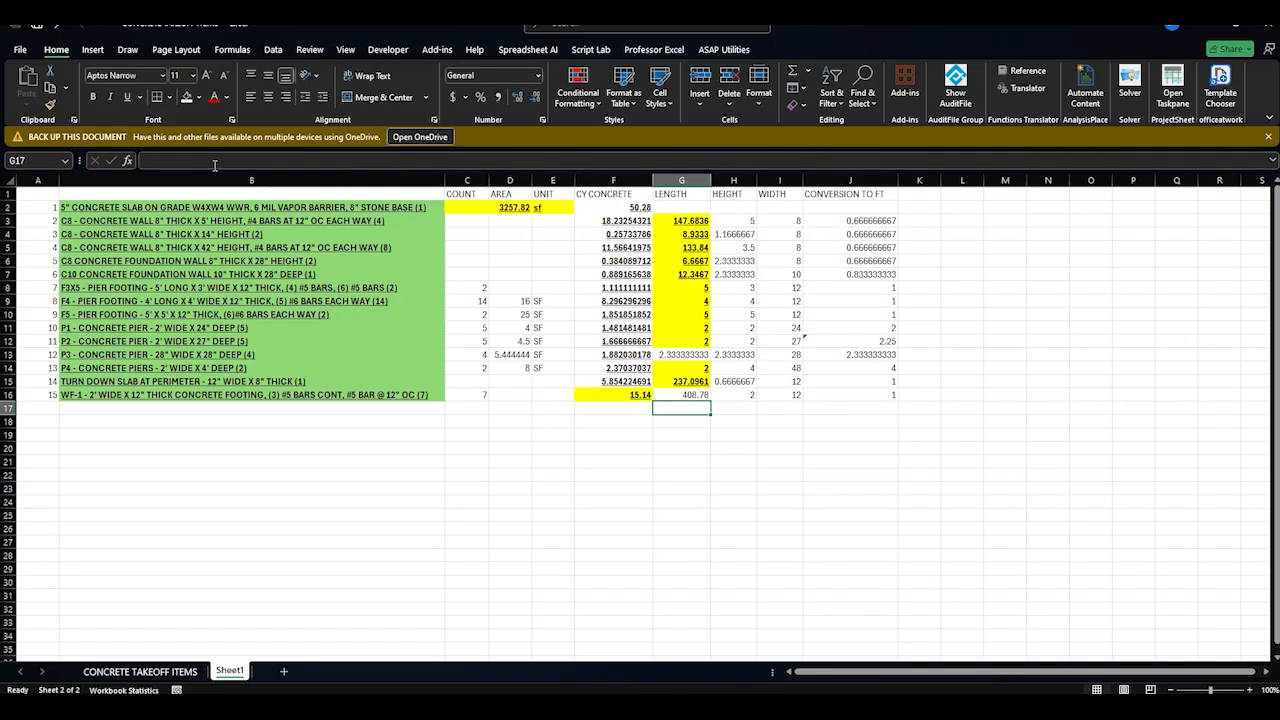
Change the WF-1 length formula in G16 to =(F16*27)/2
click(672, 396)
click(208, 162)
text())
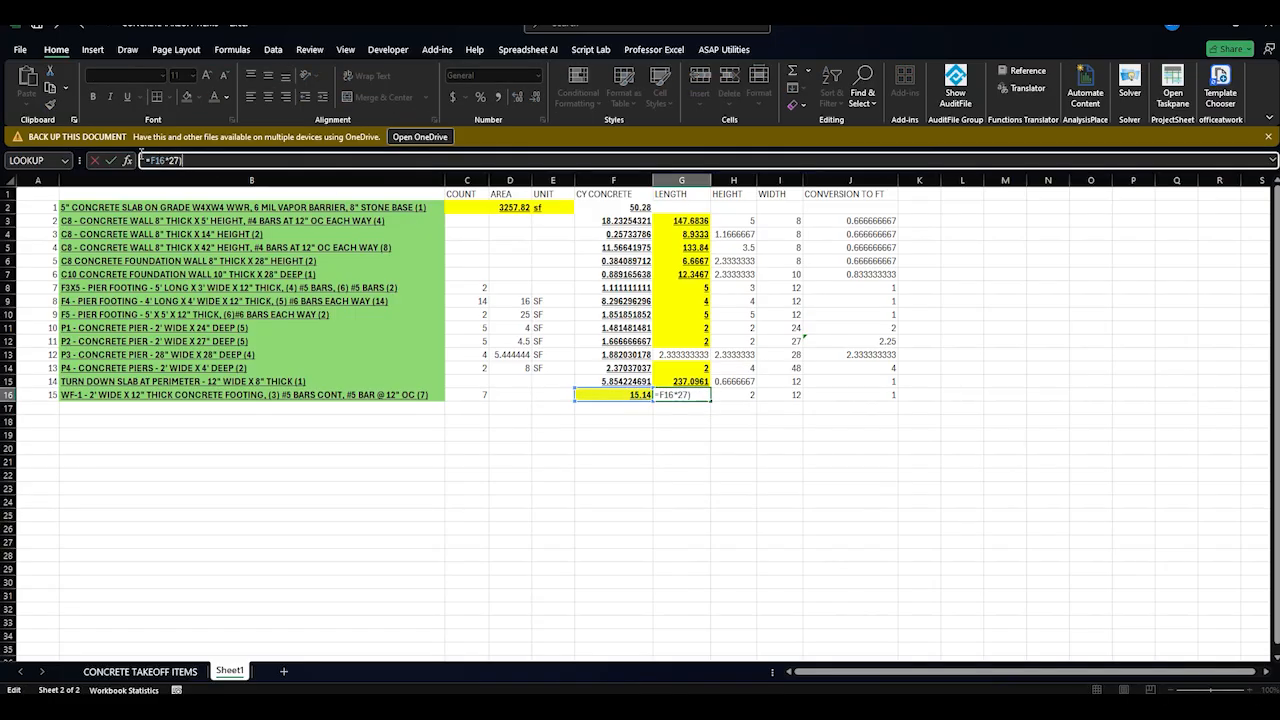
click(151, 162)
text(()
click(244, 162)
text(/2)
key(ctrl+Return)
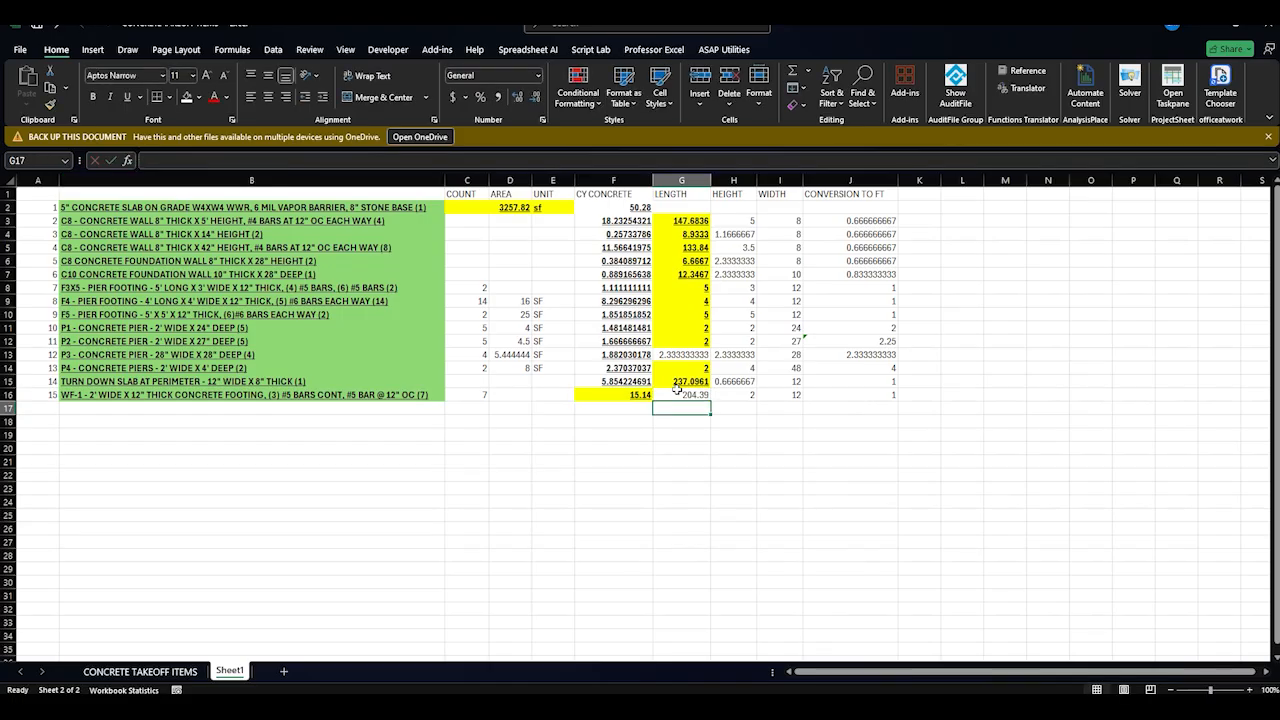
Check the length entries for the turn down slab and the WF-1 footing in G15 and G16
click(657, 385)
click(440, 386)
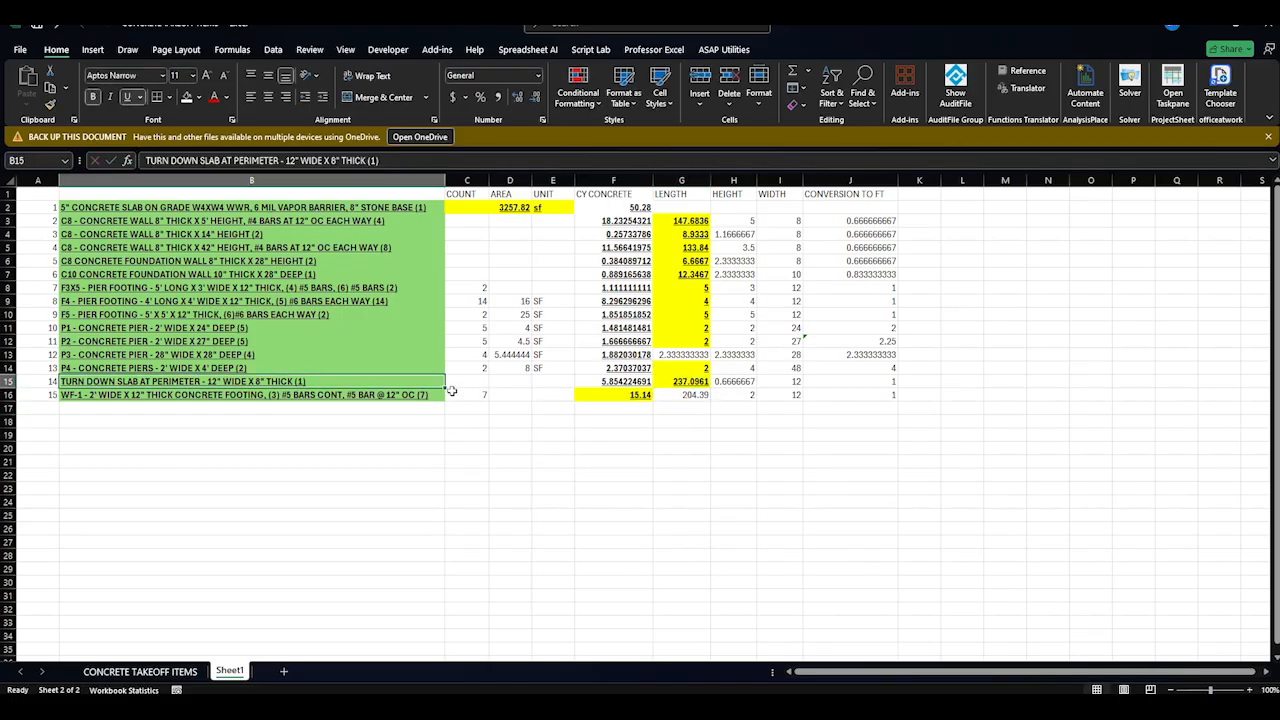
click(691, 396)
click(645, 397)
click(662, 397)
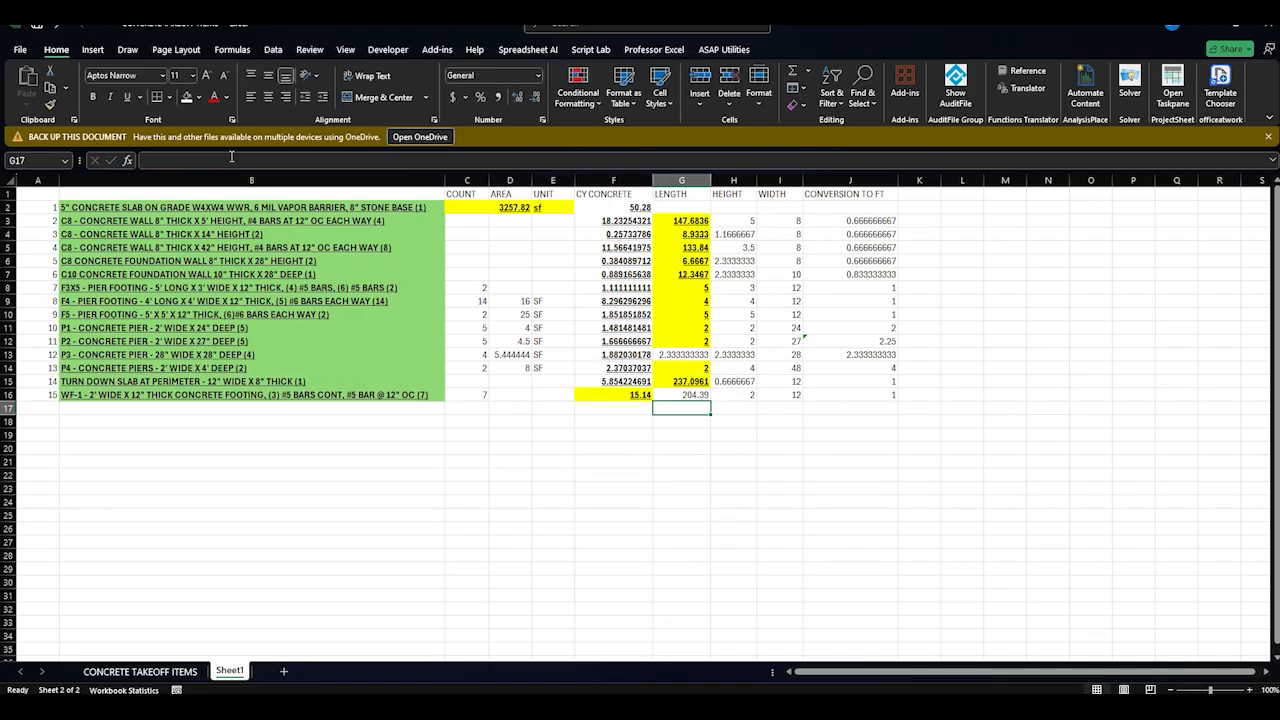
click(704, 384)
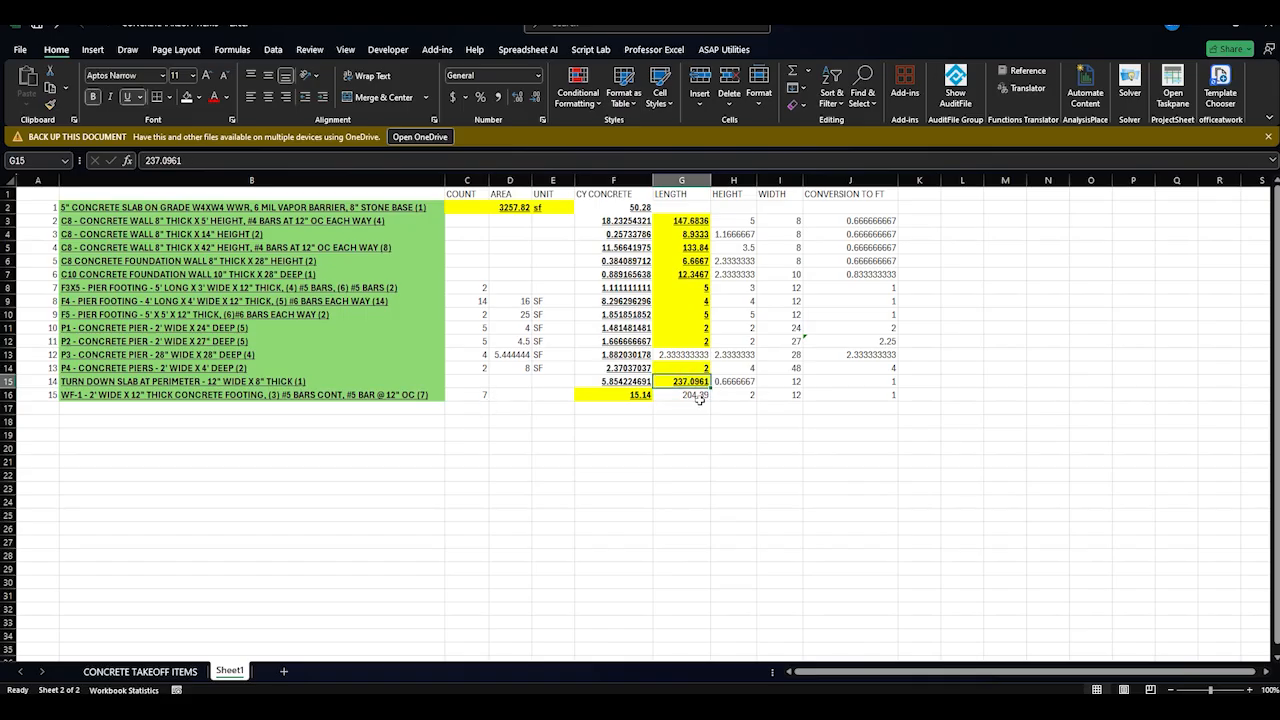
click(700, 398)
Copy the WF-2 footing description from A77 of CONCRETE TAKEOFF ITEMS into B17 of Sheet1
click(350, 398)
click(349, 409)
click(140, 671)
click(570, 611)
click(306, 611)
key(ctrl+c)
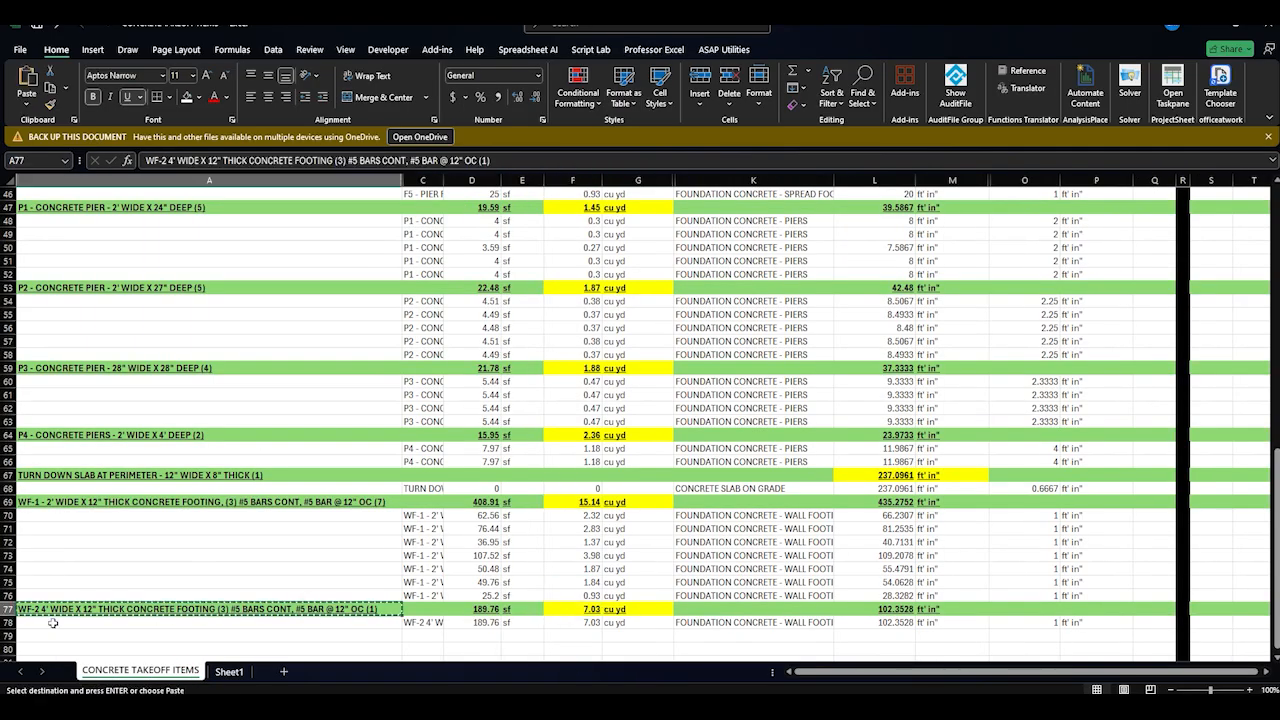
click(229, 671)
key(ctrl+v)
Extend the item numbering in column A to 16 in row 17, and set the WF-2 footing's count to 1
click(40, 396)
drag(59, 401, 59, 412)
click(69, 438)
click(165, 456)
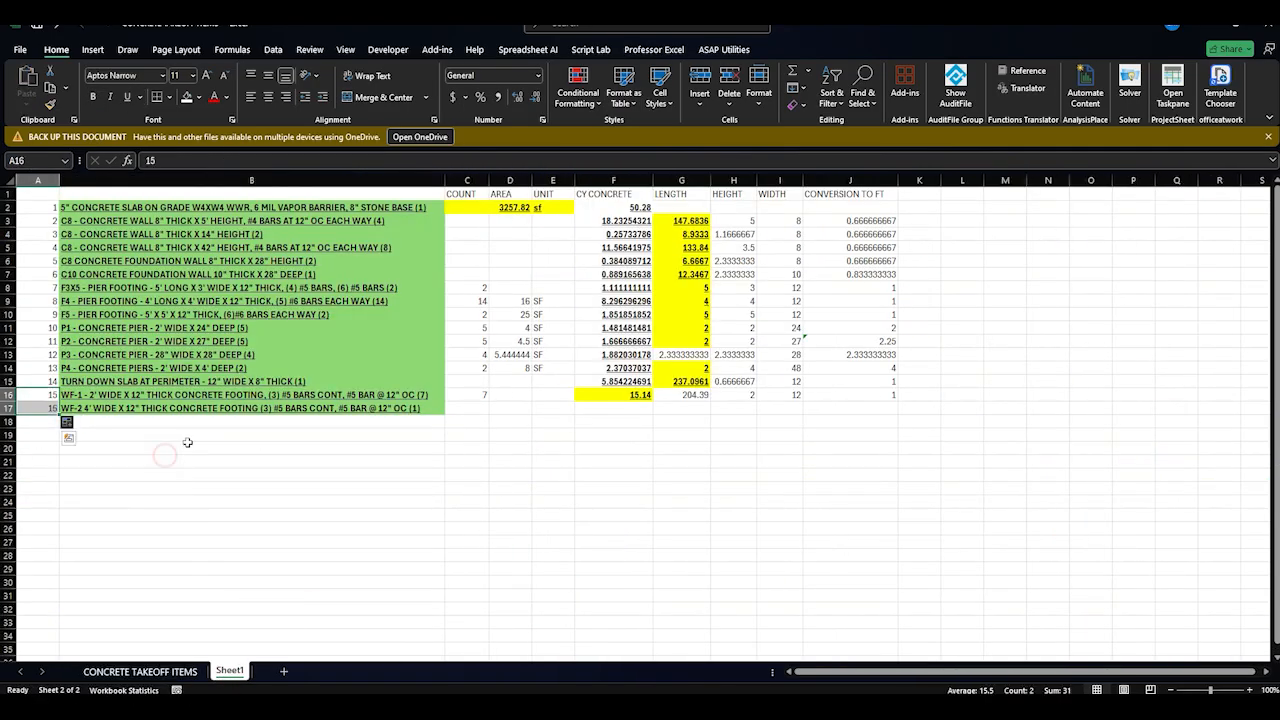
click(466, 408)
text(1)
key(Tab)
Copy the WF-2 footing's 7.03 cu yd concrete volume from CONCRETE TAKEOFF ITEMS into F17 of Sheet1
click(613, 408)
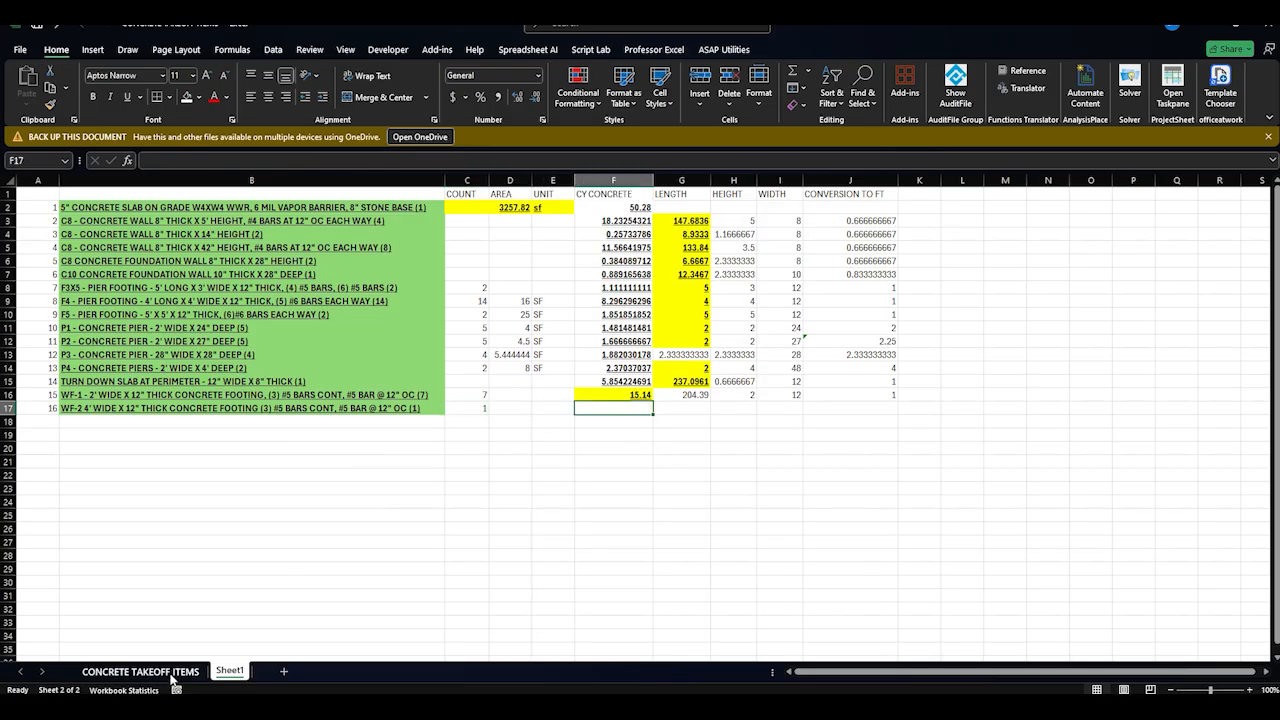
click(170, 674)
click(583, 610)
key(ctrl+c)
click(229, 671)
key(ctrl+v)
Fill the length formula from G16 down to G17, and change the WF-2 formula to =(F17*27)/4
click(690, 408)
click(693, 396)
drag(711, 401, 712, 411)
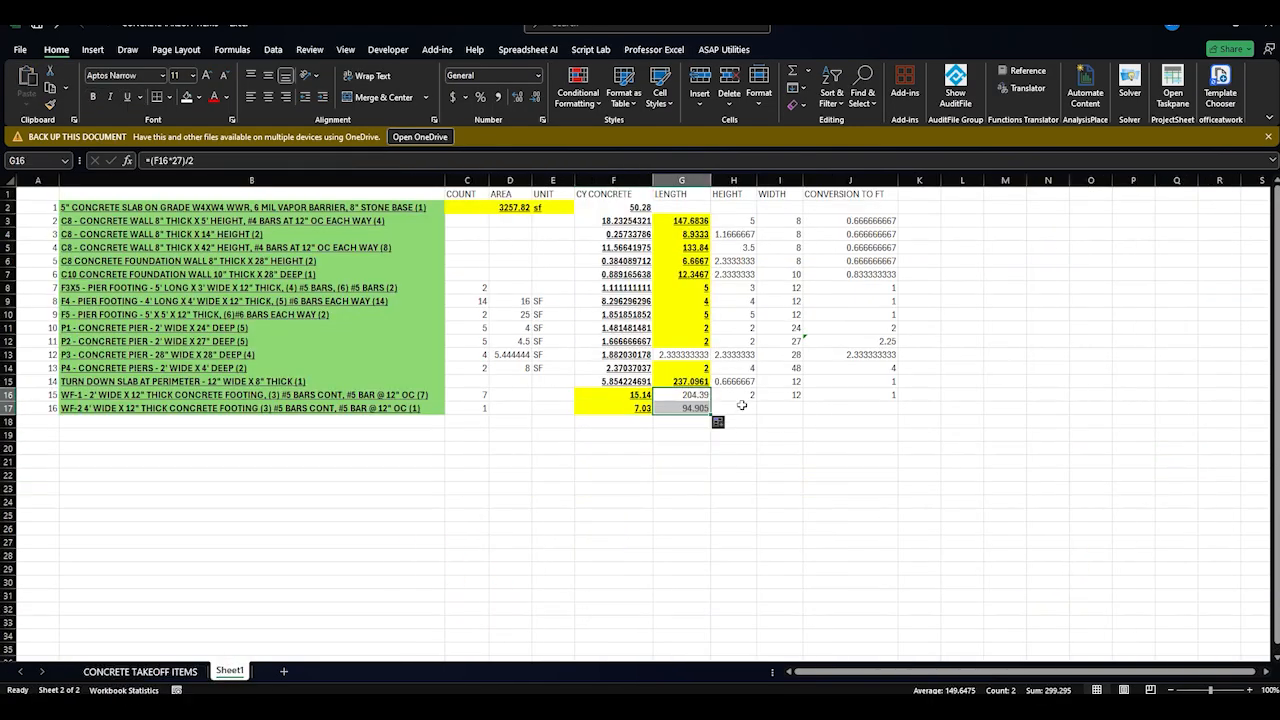
click(681, 408)
click(316, 160)
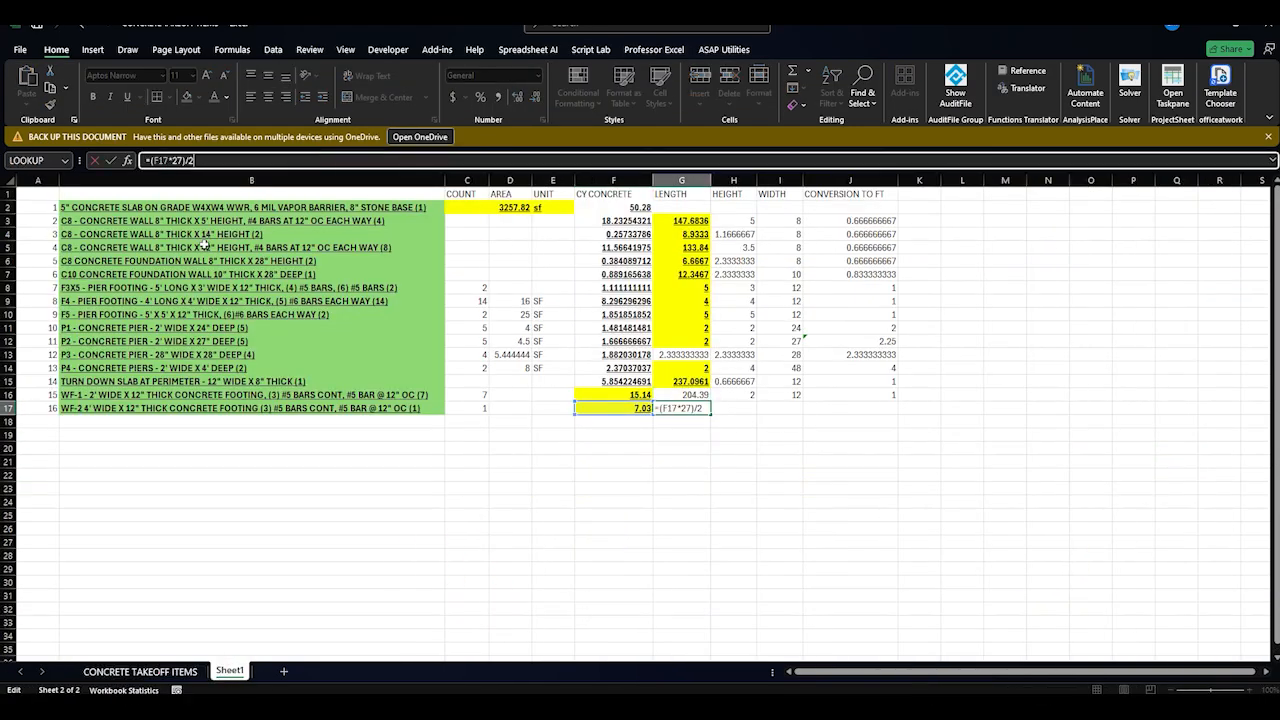
key(BackSpace)
text(4)
key(Return)
drag(700, 394, 700, 408)
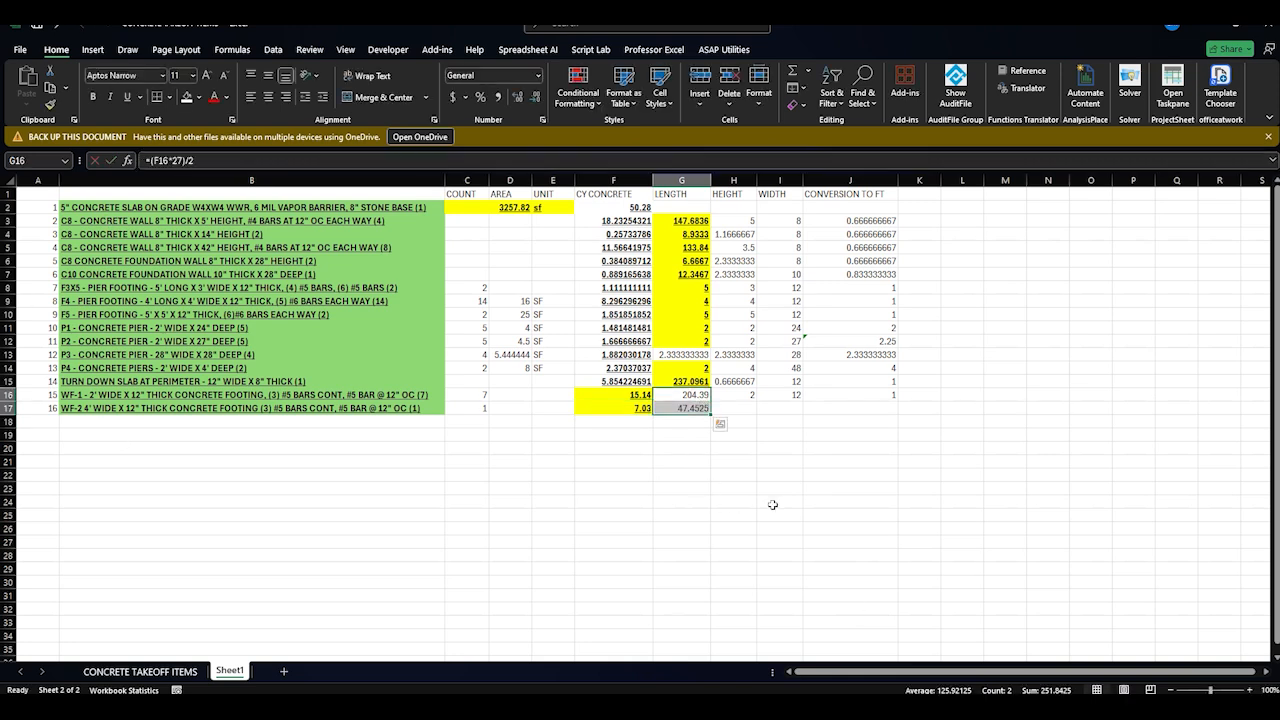
click(675, 397)
click(690, 408)
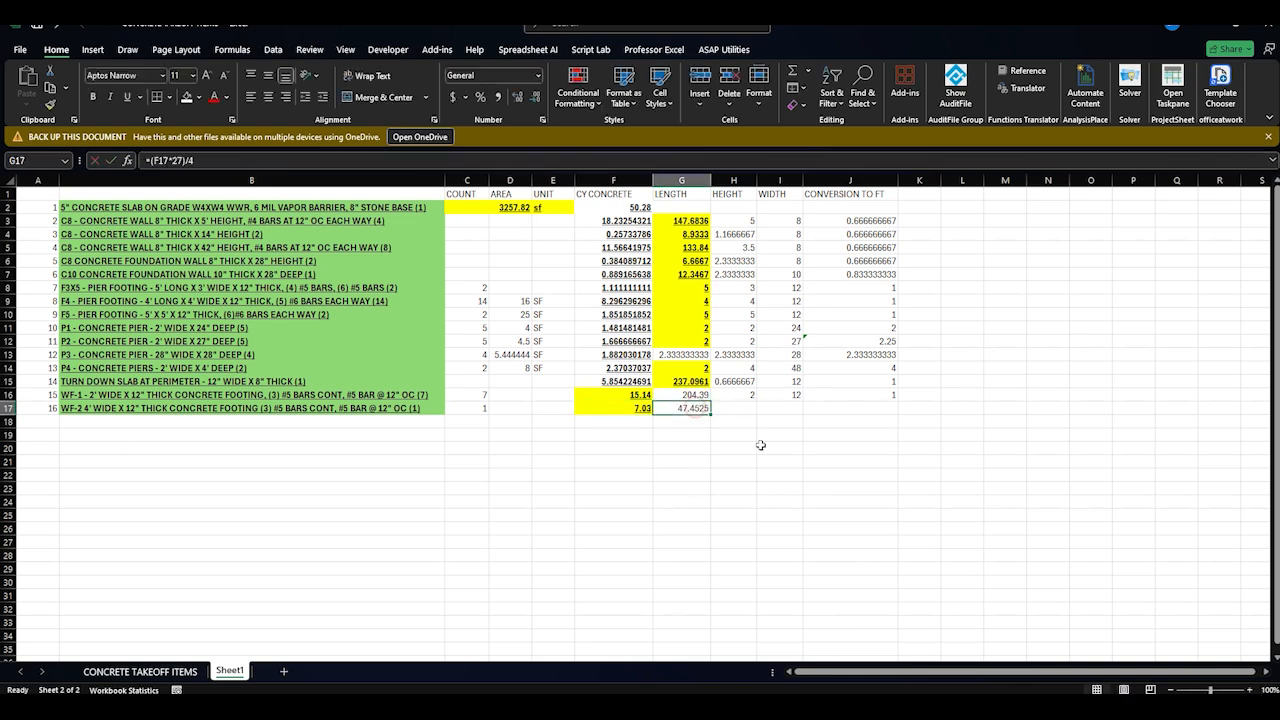
click(697, 397)
Set the WF-2 footing's height to 4 and its width to 12 in row 17
click(735, 409)
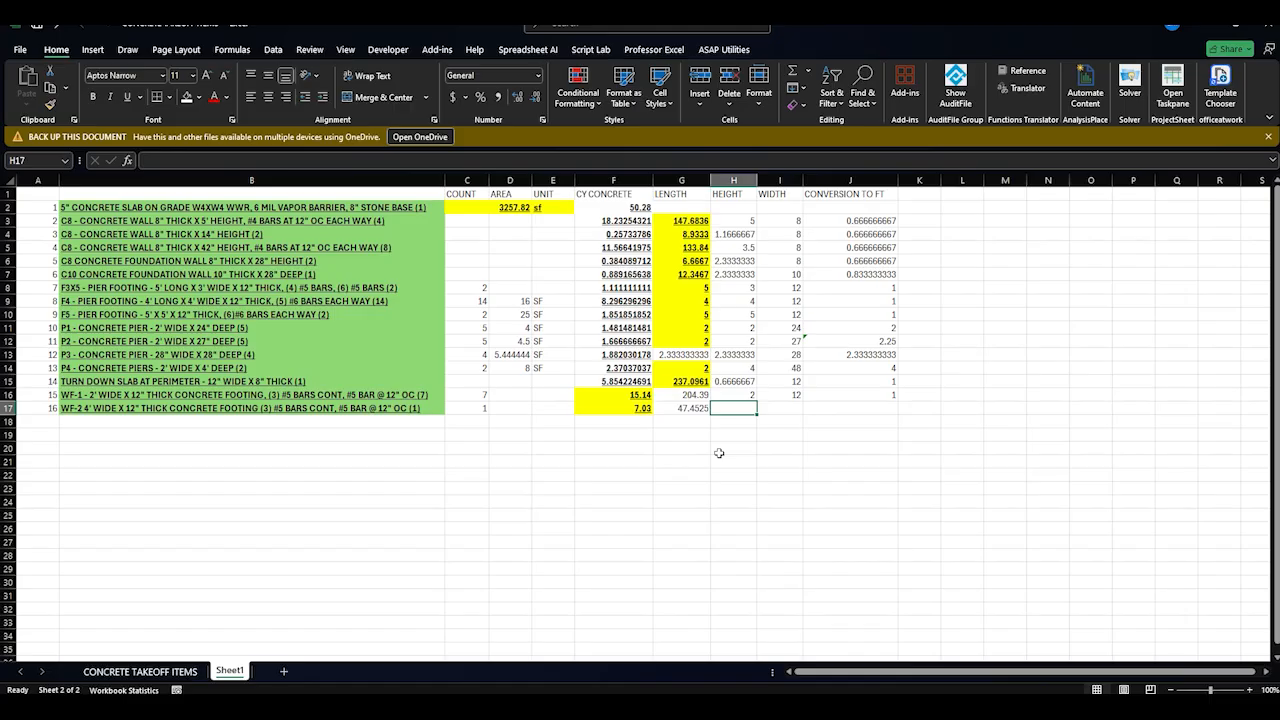
text(4)
key(Tab)
text(12)
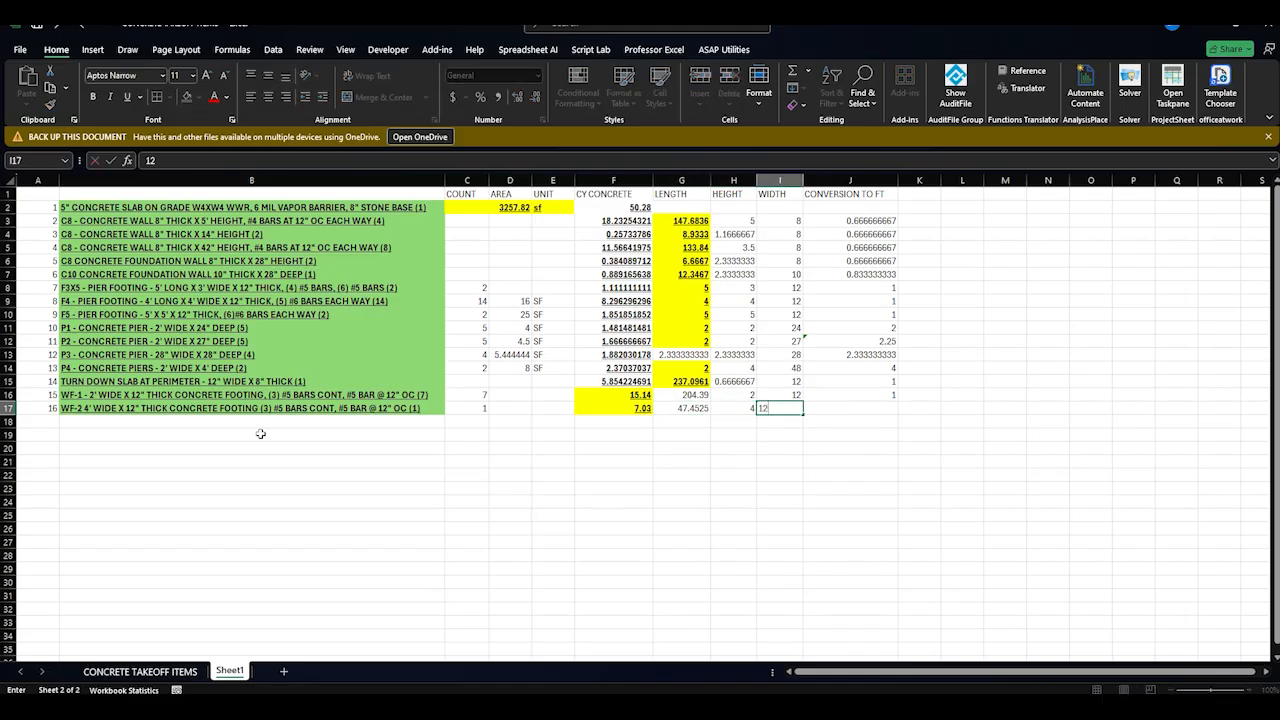
key(Tab)
Cross-check the WF-2 footing's volume with =G17*H17*J17/27 in G18, and clear the cell
click(774, 406)
click(728, 407)
click(694, 407)
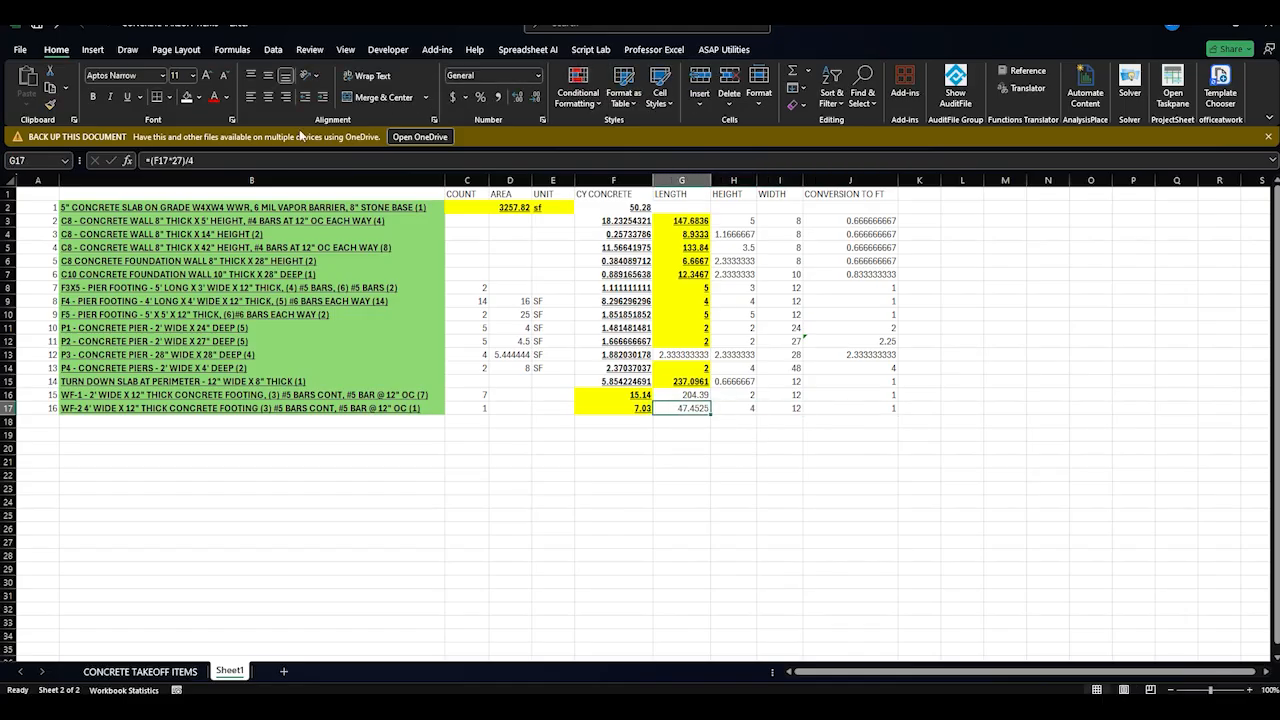
click(683, 421)
text(=)
click(690, 408)
text(*)
click(732, 408)
text(*)
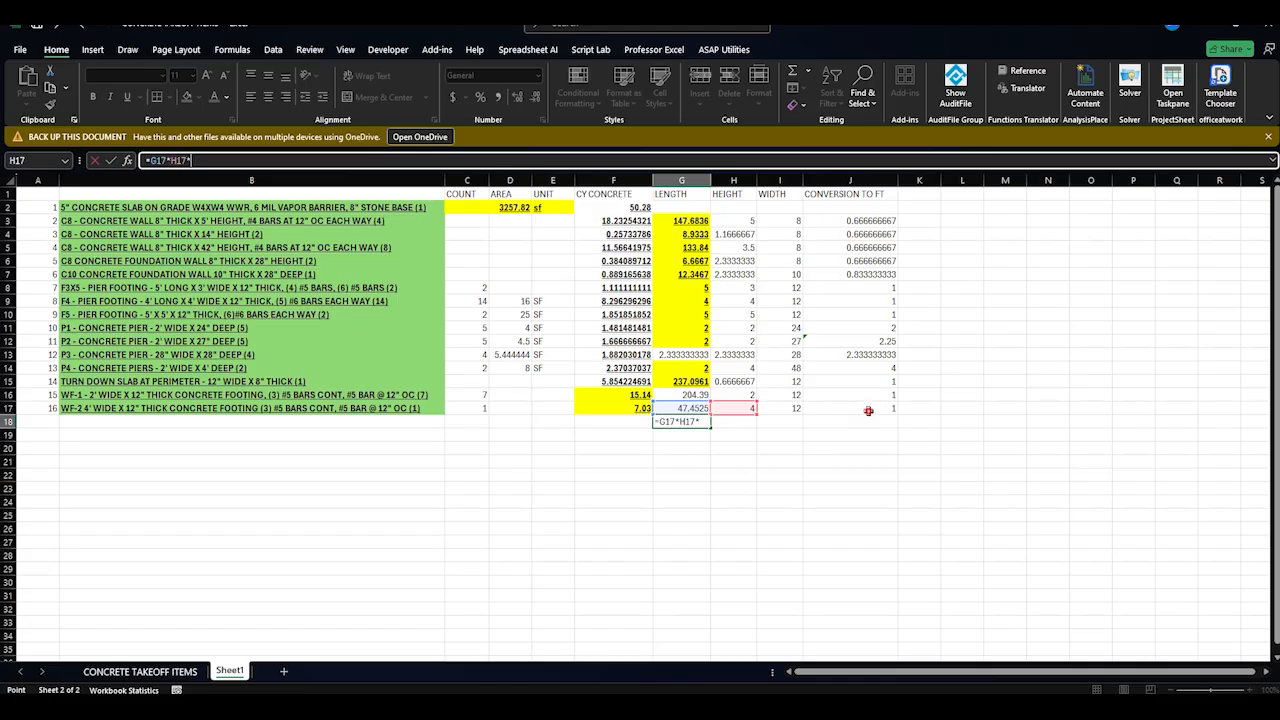
click(868, 410)
text(/27)
key(Return)
key(Up)
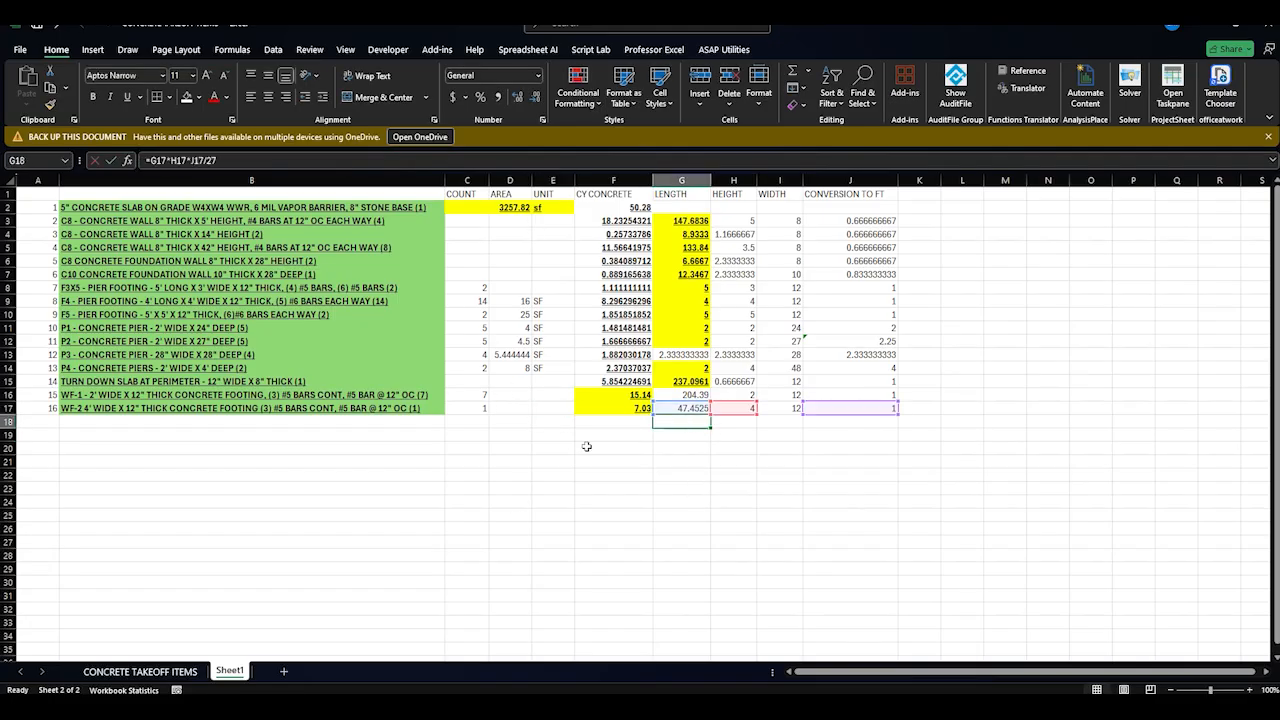
click(337, 408)
click(337, 394)
click(614, 396)
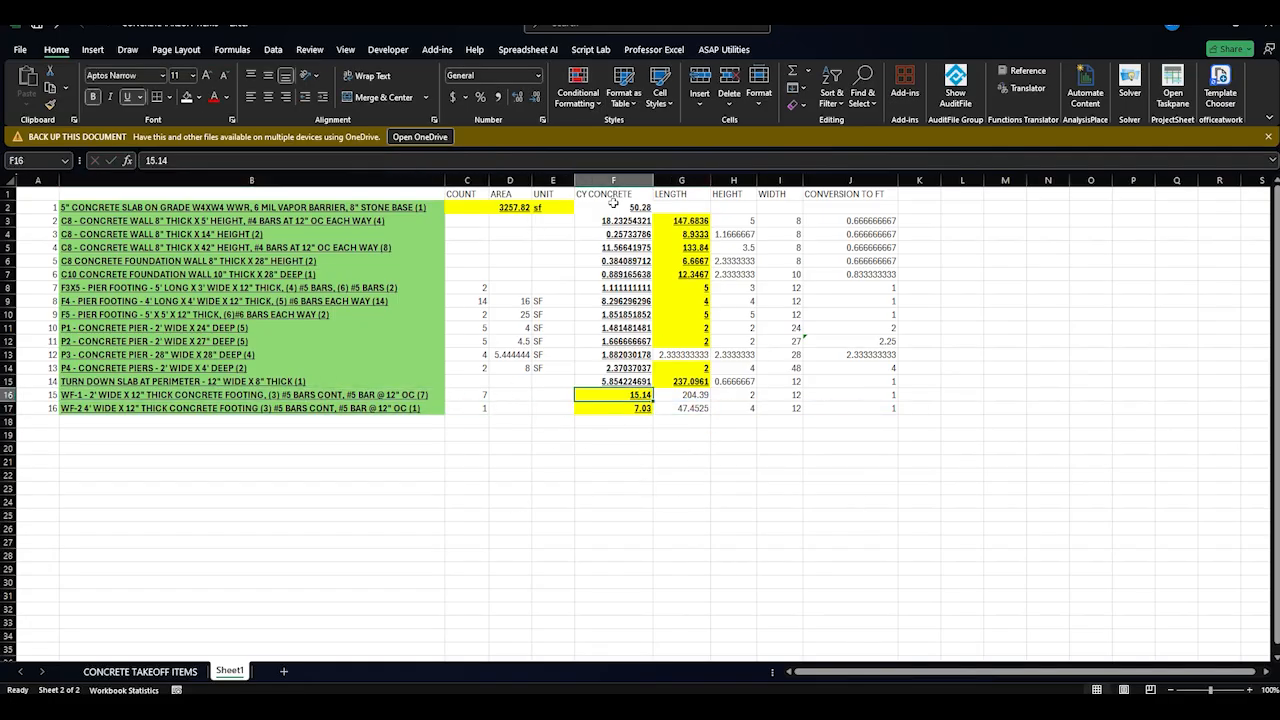
Fill row 19 with a near-black colour and reduce its height to form a thin divider below the items
click(8, 437)
click(199, 97)
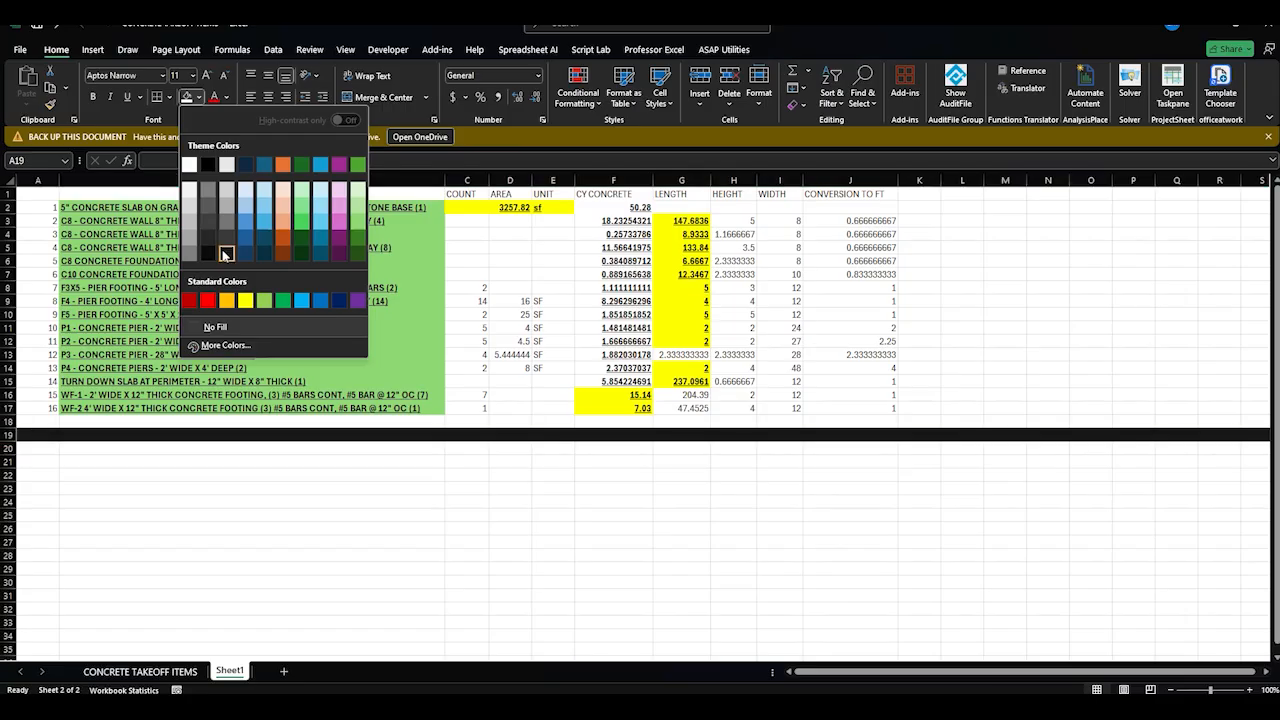
click(223, 254)
drag(8, 437, 8, 431)
click(250, 521)
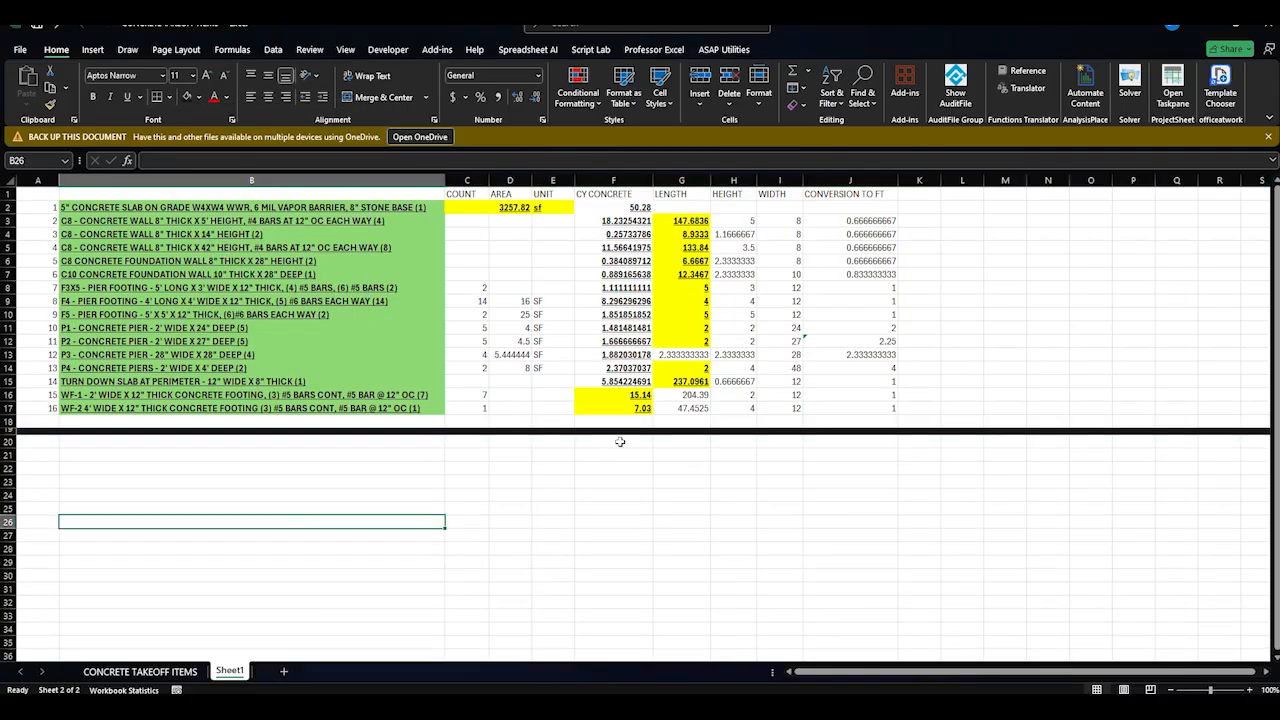
Total the CY CONCRETE column in F20 with =SUM(F2:F17)
click(616, 441)
text(=)
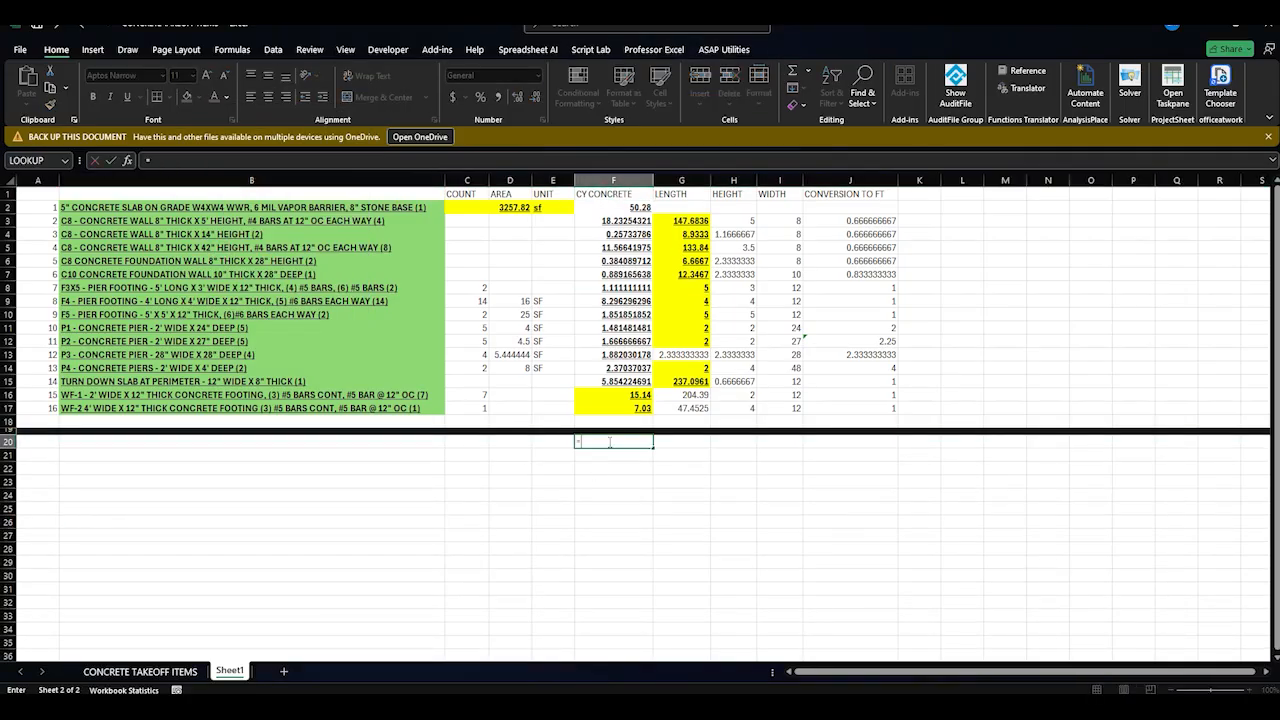
text(SUM()
drag(616, 207, 616, 404)
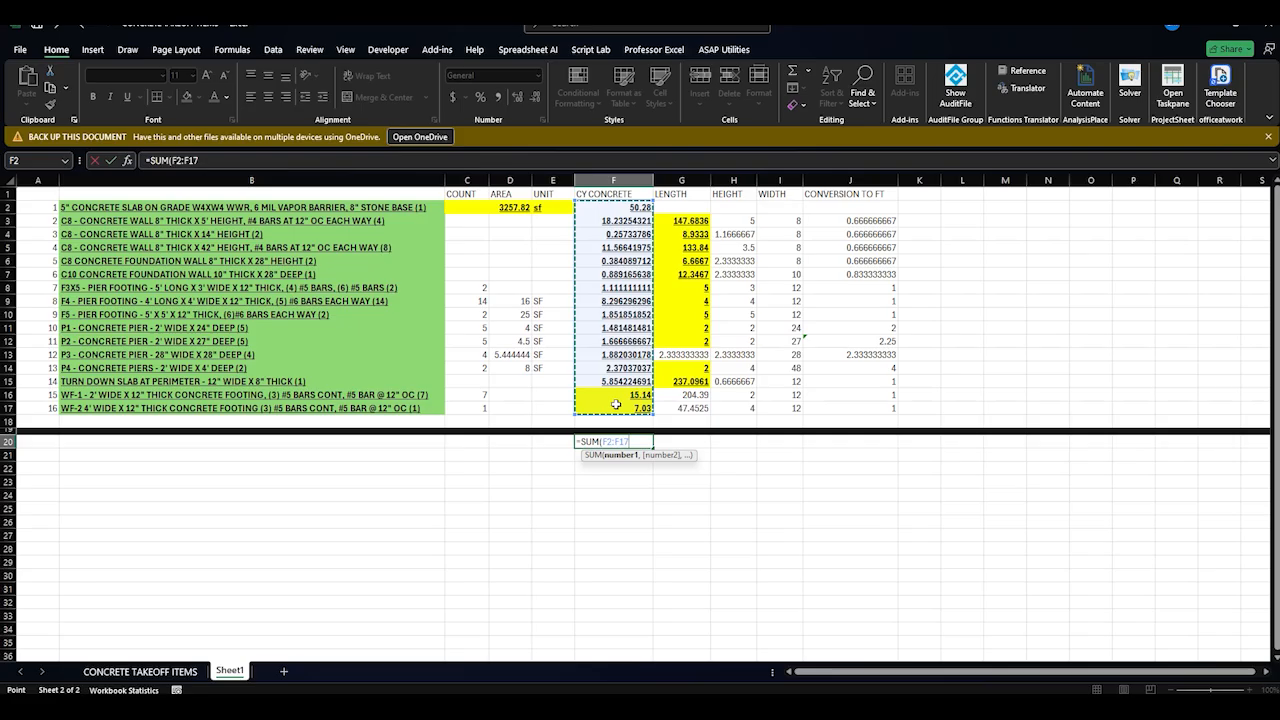
key(ctrl+Return)
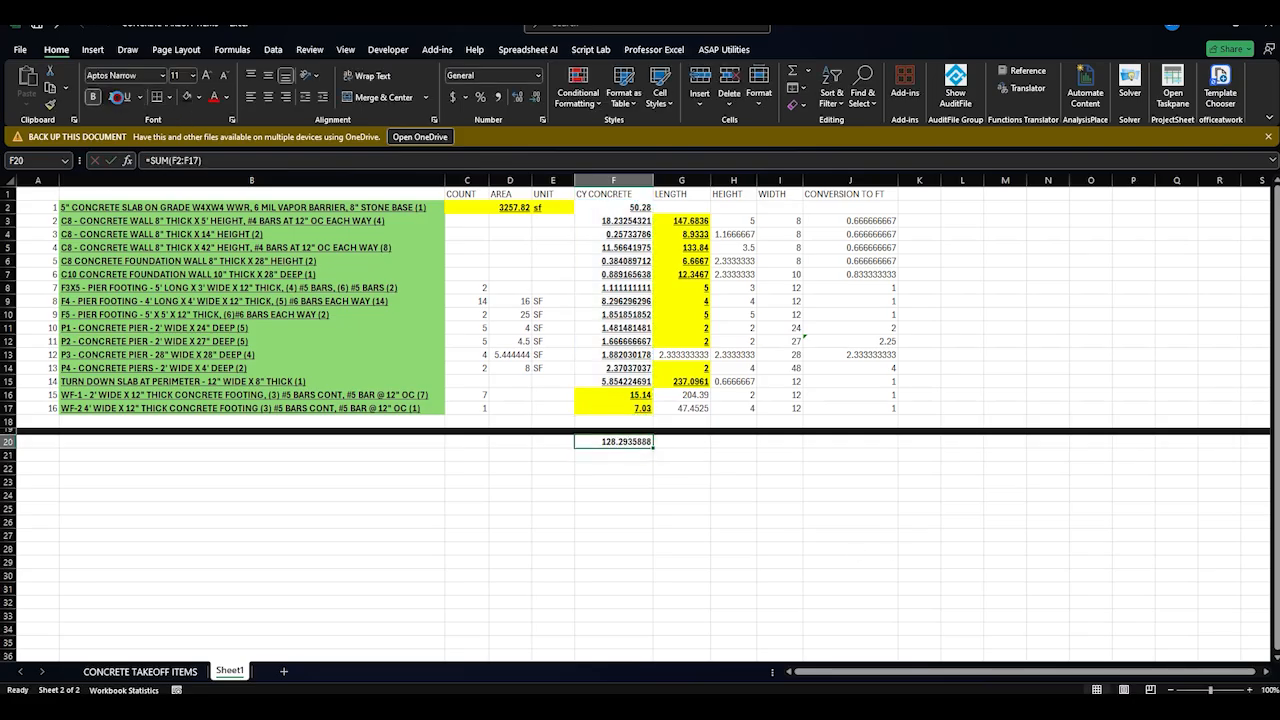
click(114, 97)
click(112, 98)
click(679, 440)
click(642, 445)
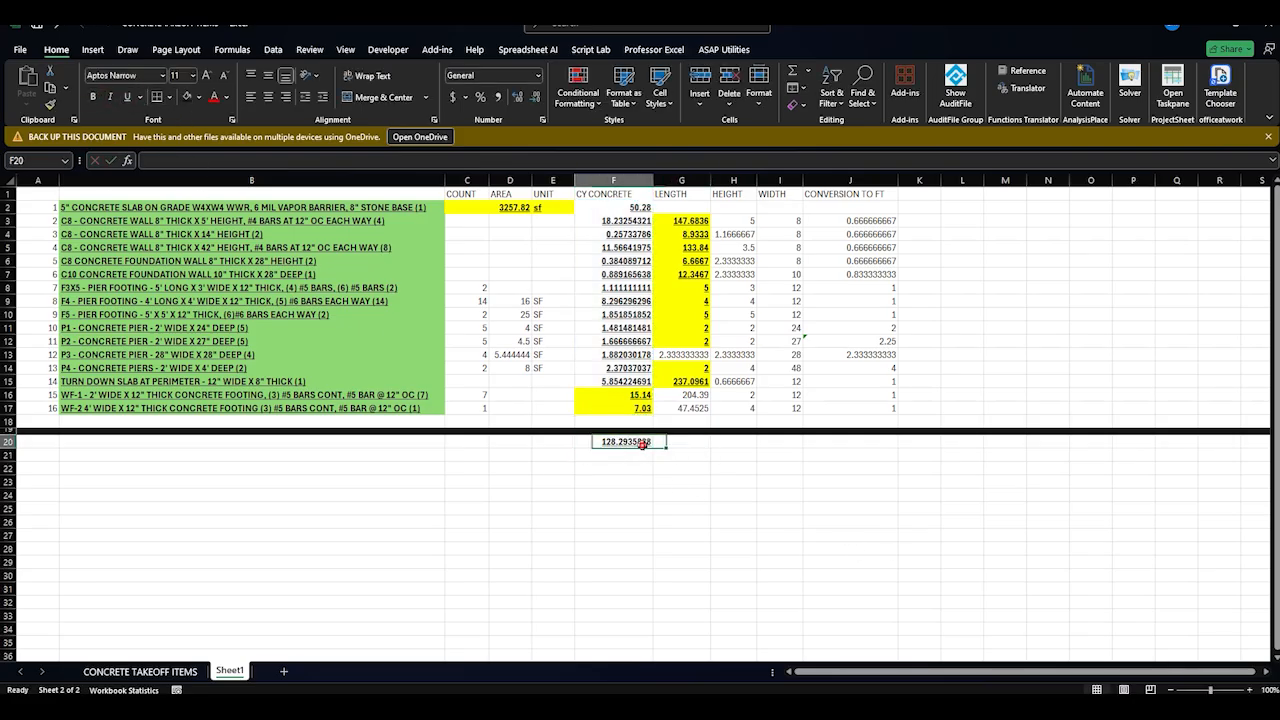
click(514, 445)
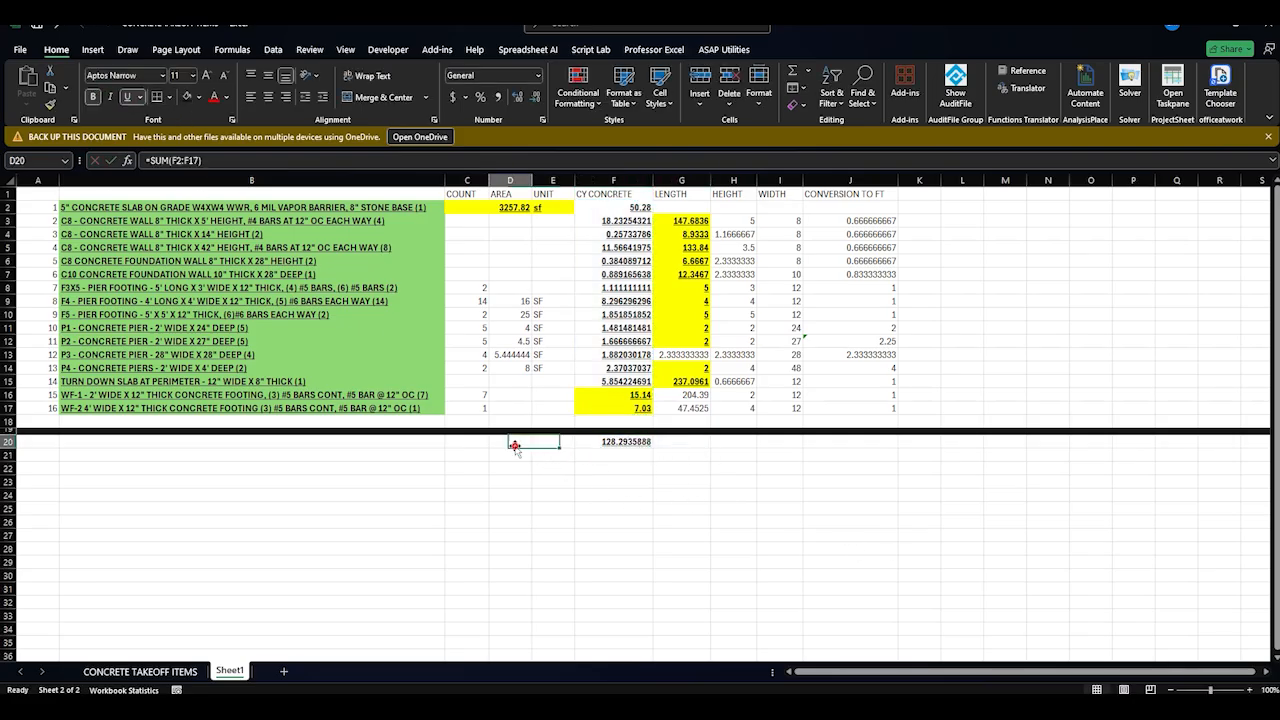
drag(476, 442, 544, 443)
right_click(508, 441)
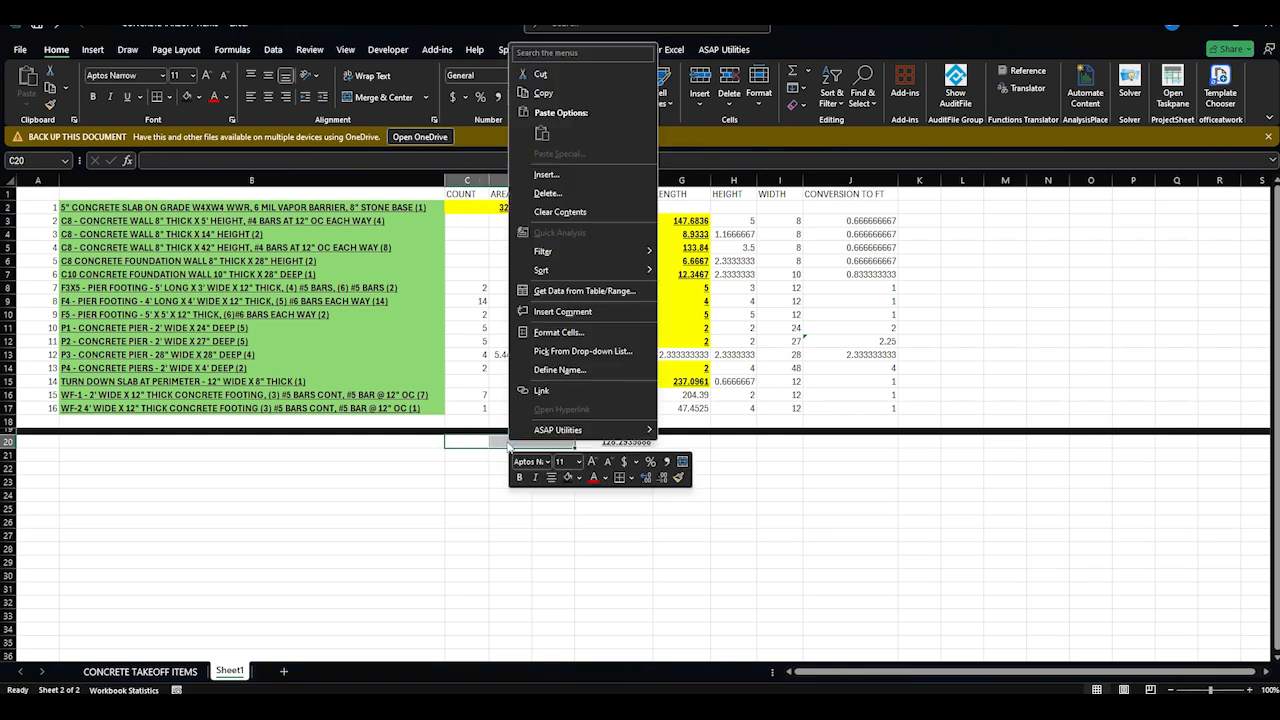
click(614, 481)
Label row 20 as TOTALS in B20 and align the label to the right
click(417, 443)
text(TOTALS)
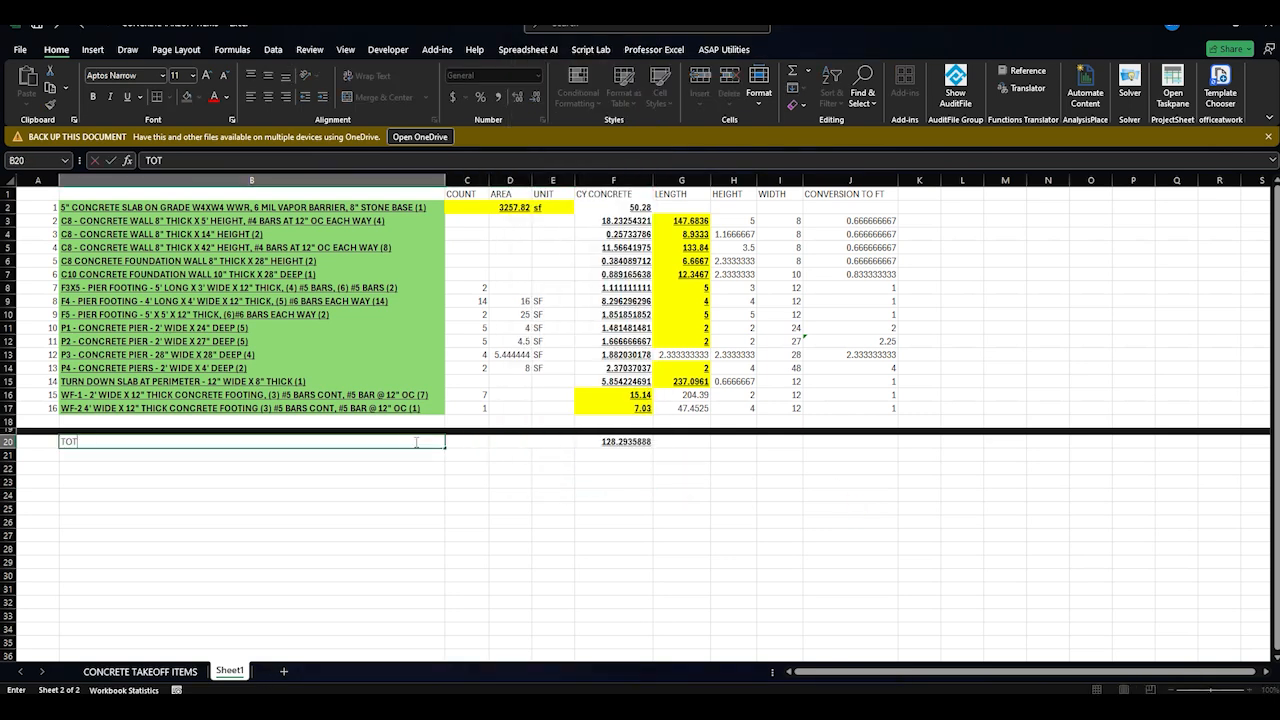
click(452, 503)
click(391, 442)
click(285, 97)
click(631, 495)
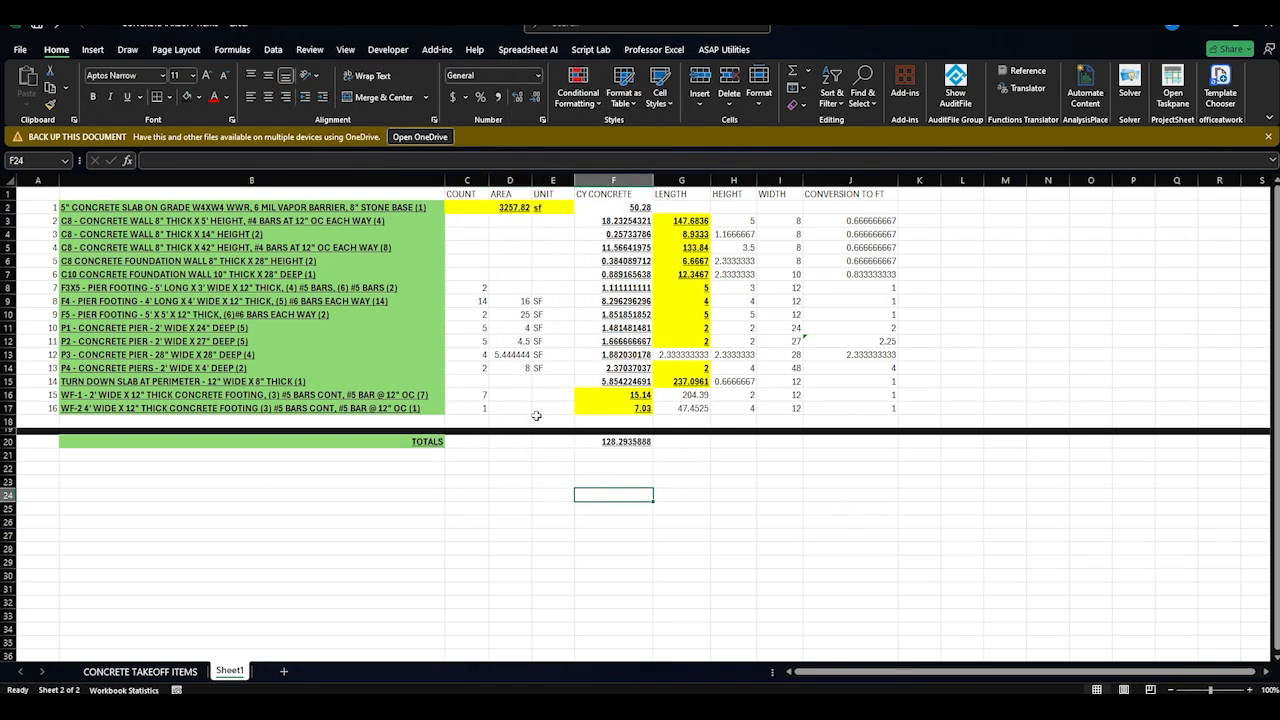
click(607, 440)
click(610, 197)
click(648, 445)
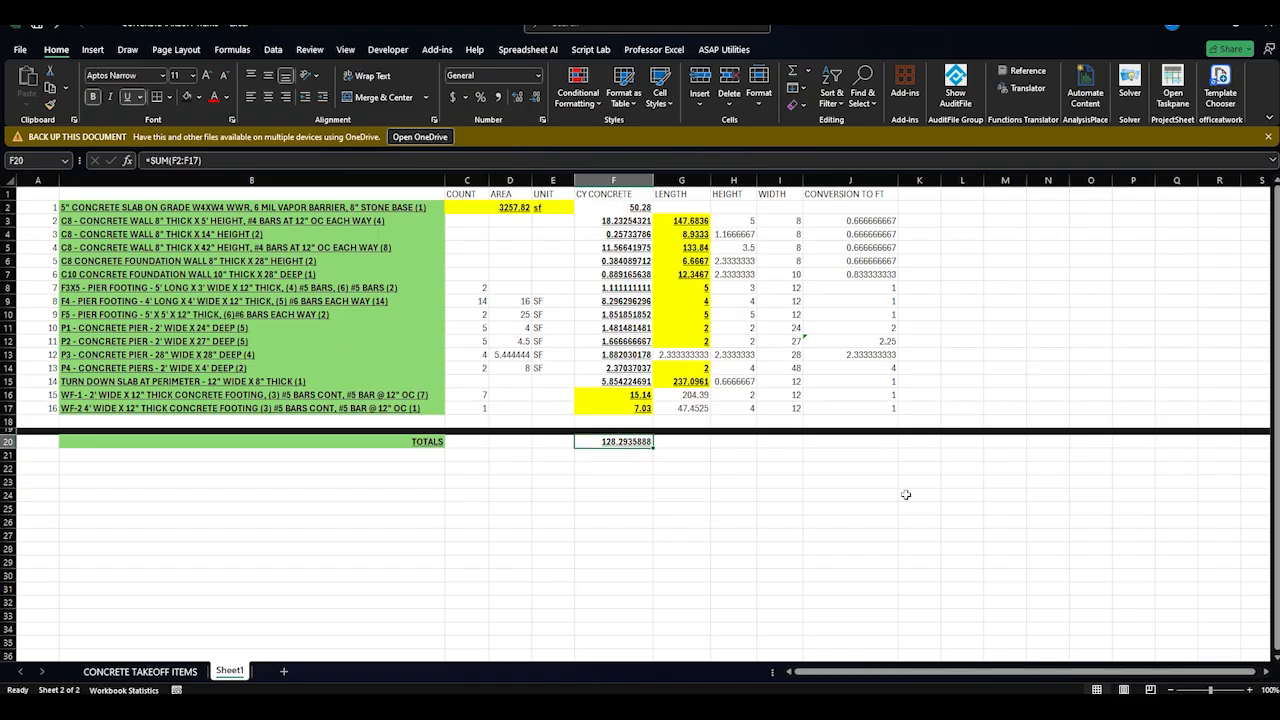
click(569, 492)
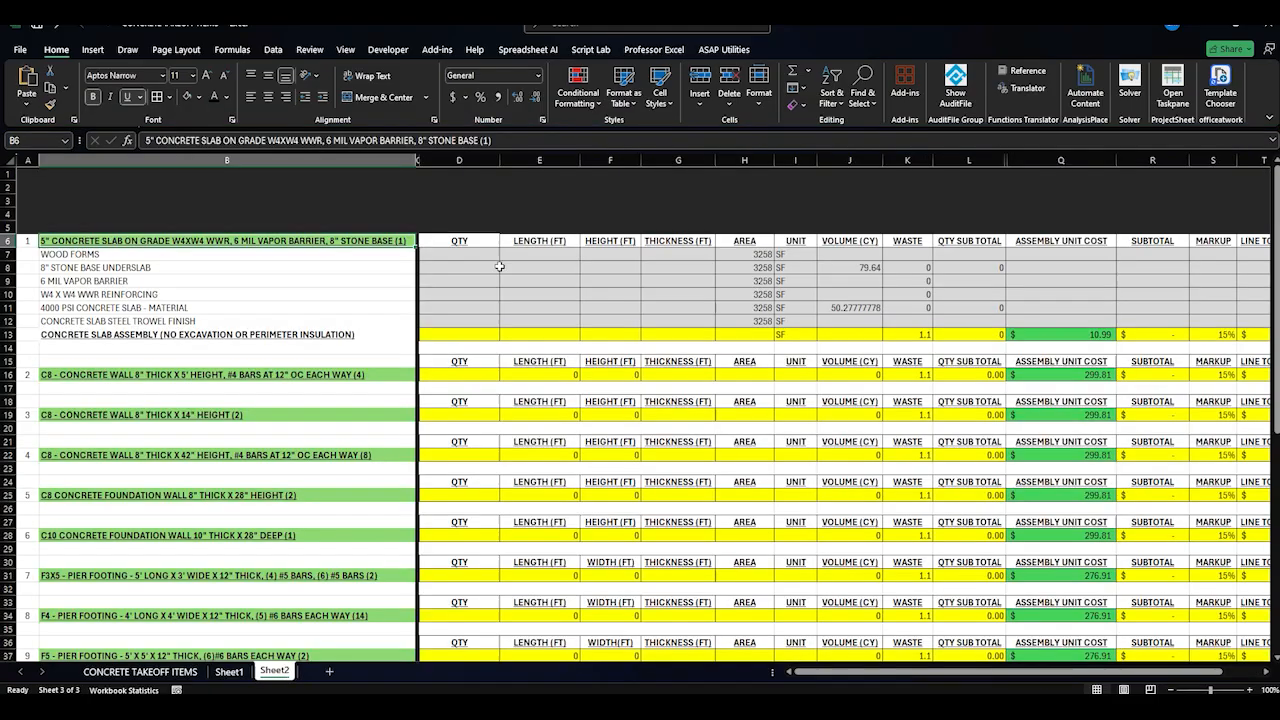
Enter a quantity of 1 and an area of 3258 for the concrete slab assembly in row 13
click(205, 264)
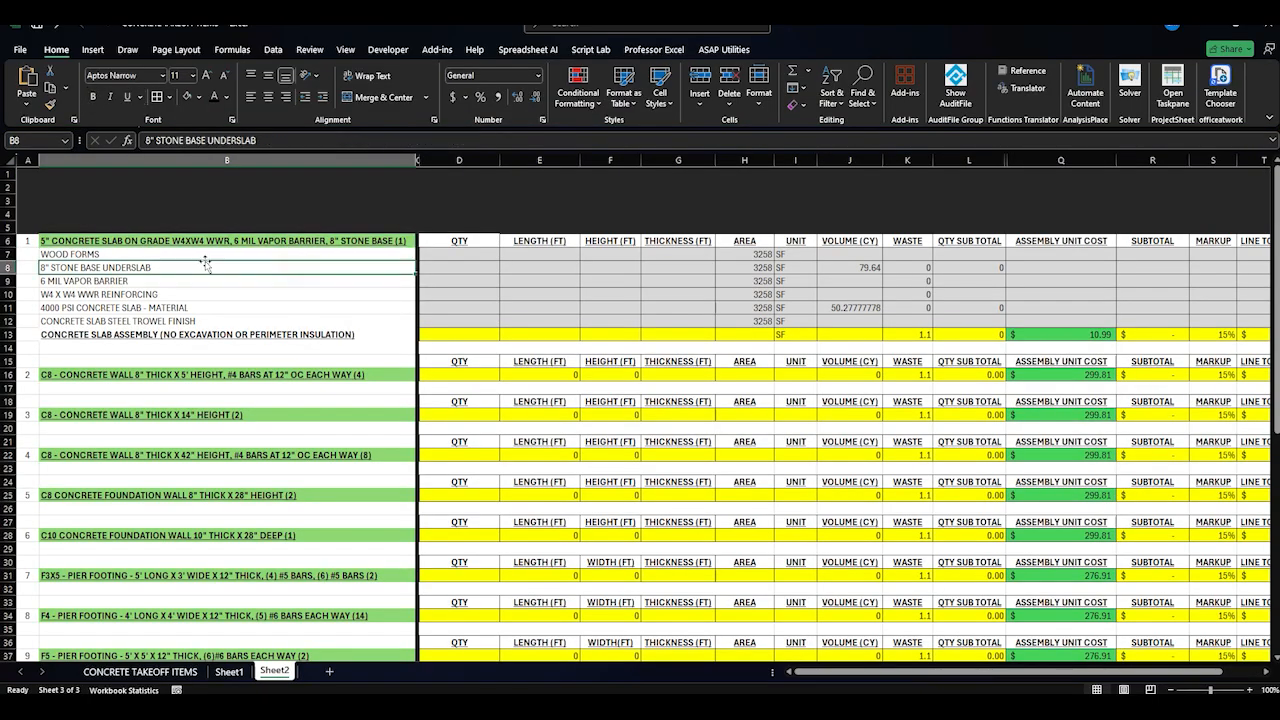
click(44, 242)
click(161, 336)
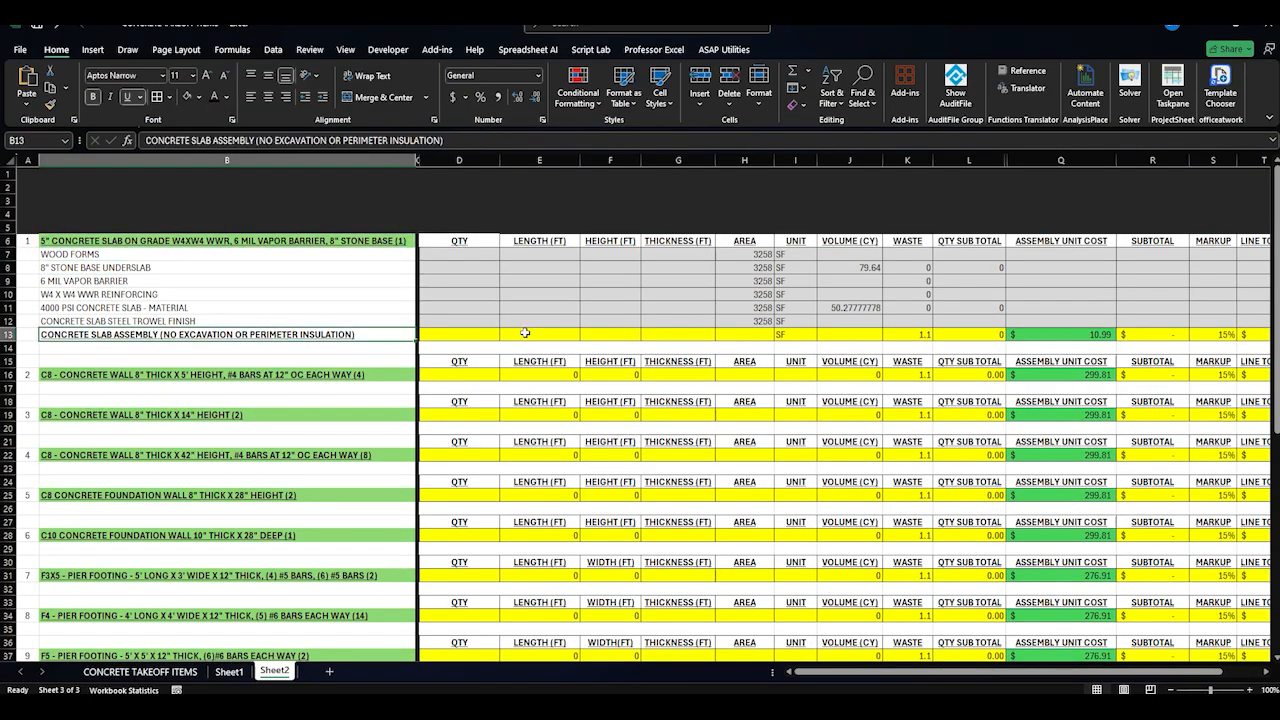
click(478, 334)
text(1)
double_click(565, 332)
click(730, 334)
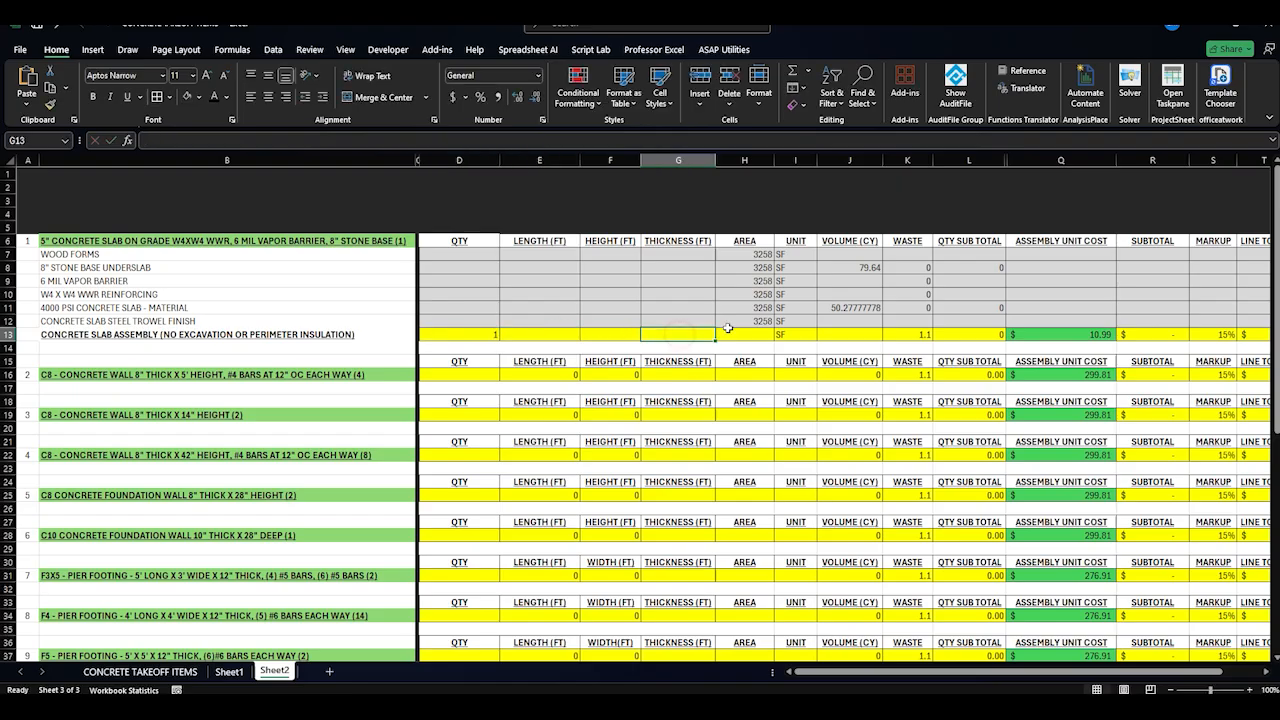
text(3258)
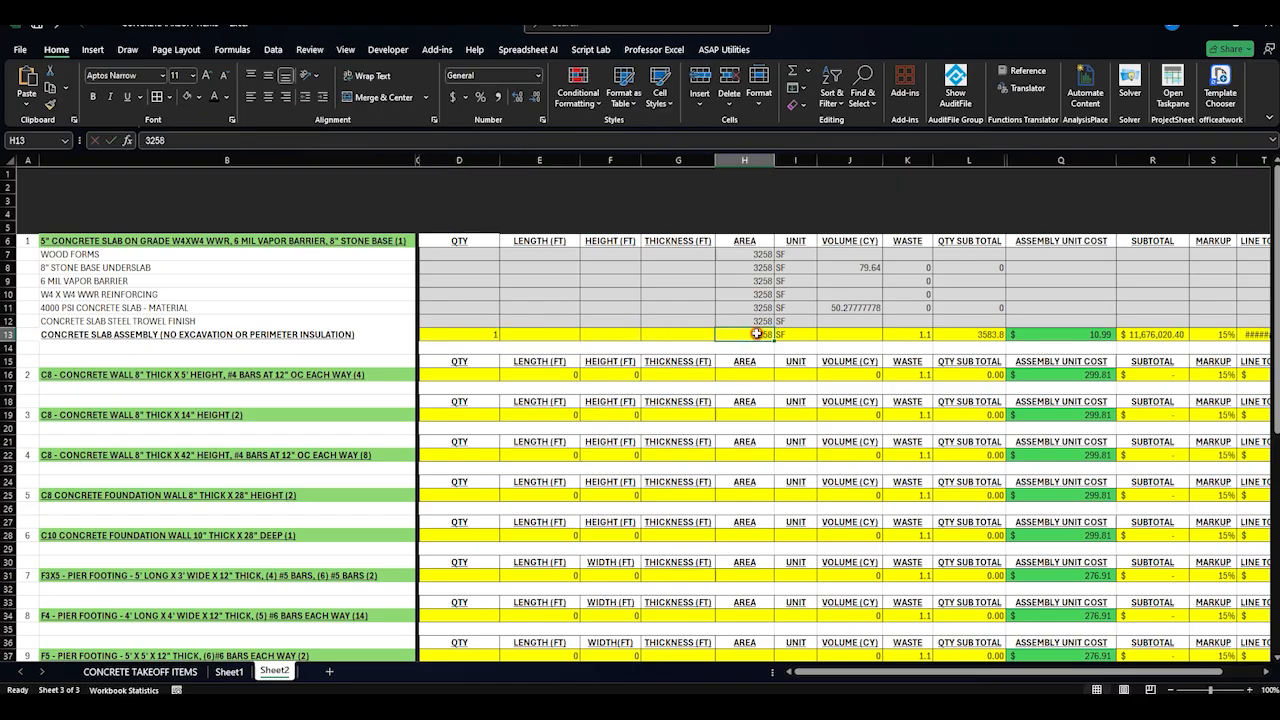
Check the slab assembly's unit, waste factor, QTY SUB TOTAL formula and assembly unit cost in row 13
click(806, 337)
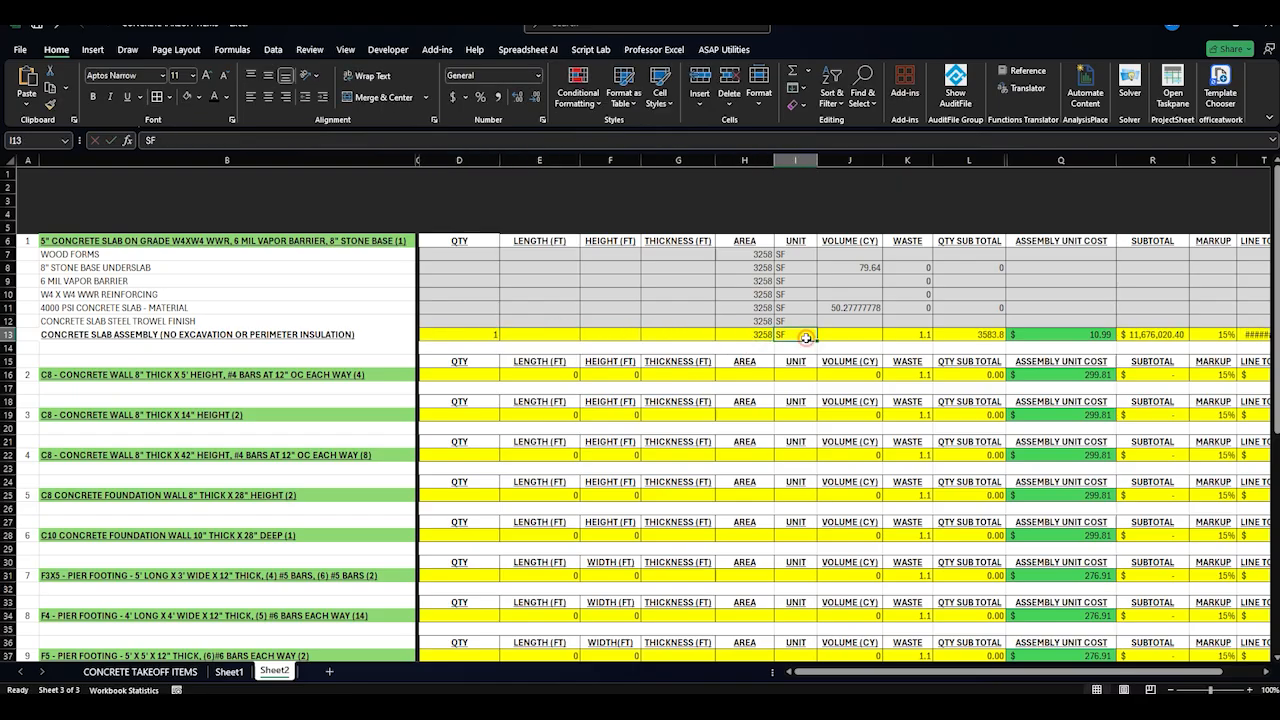
click(926, 334)
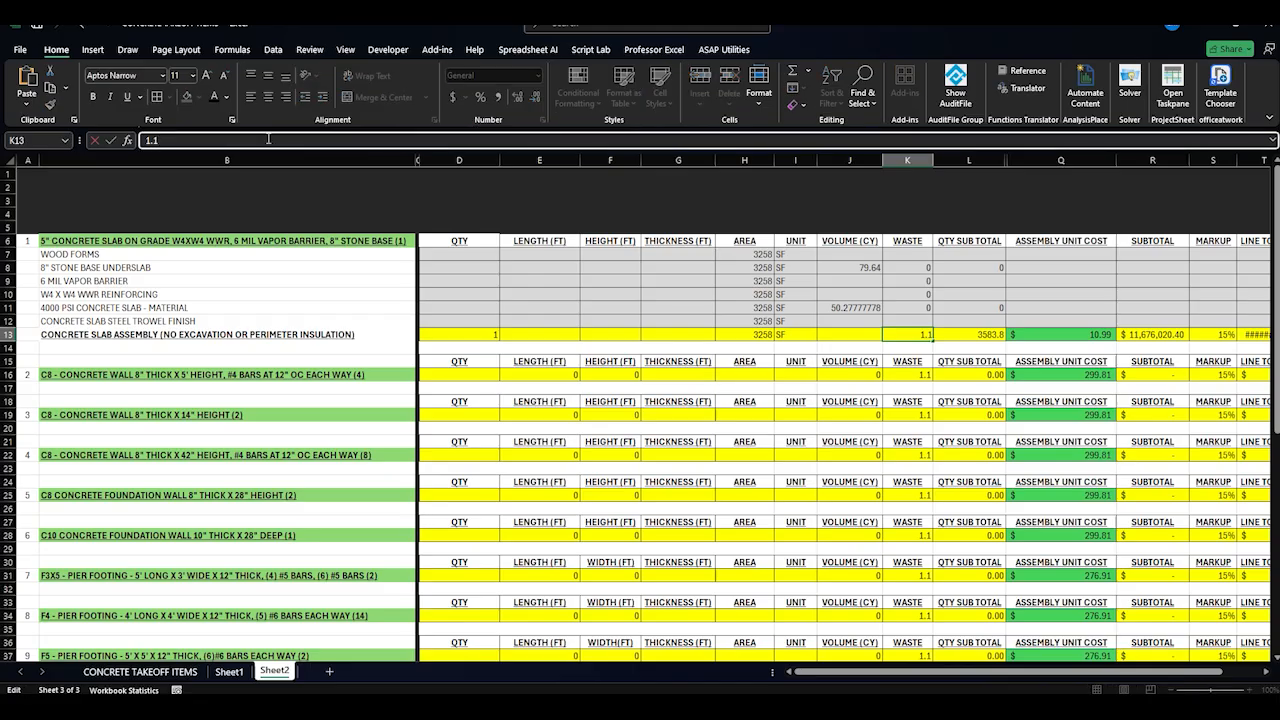
click(958, 360)
click(987, 331)
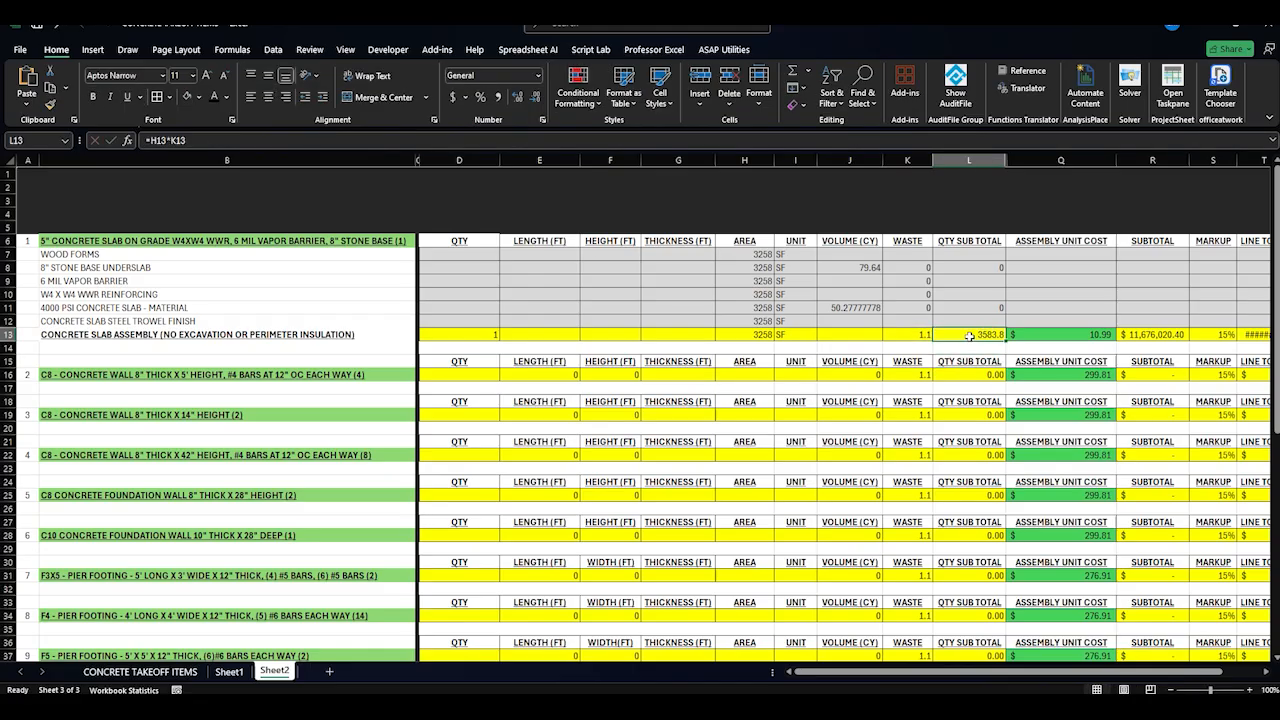
click(371, 138)
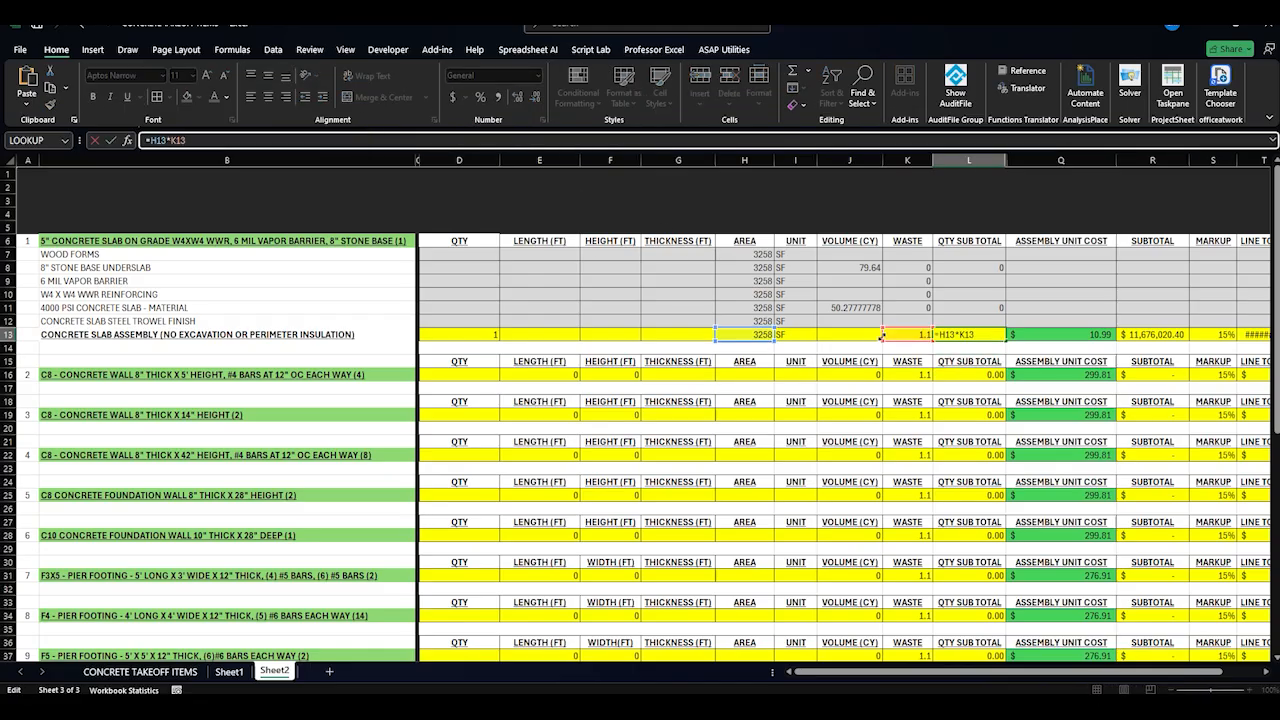
key(ctrl+Return)
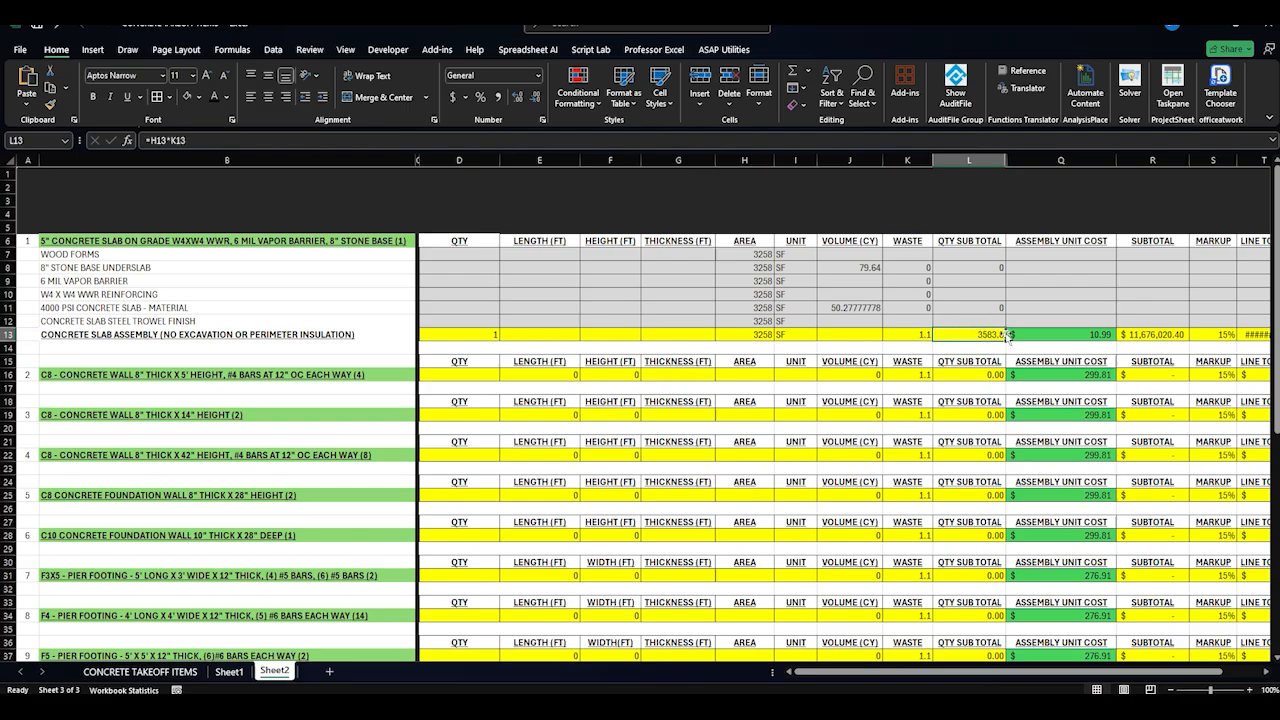
click(1078, 336)
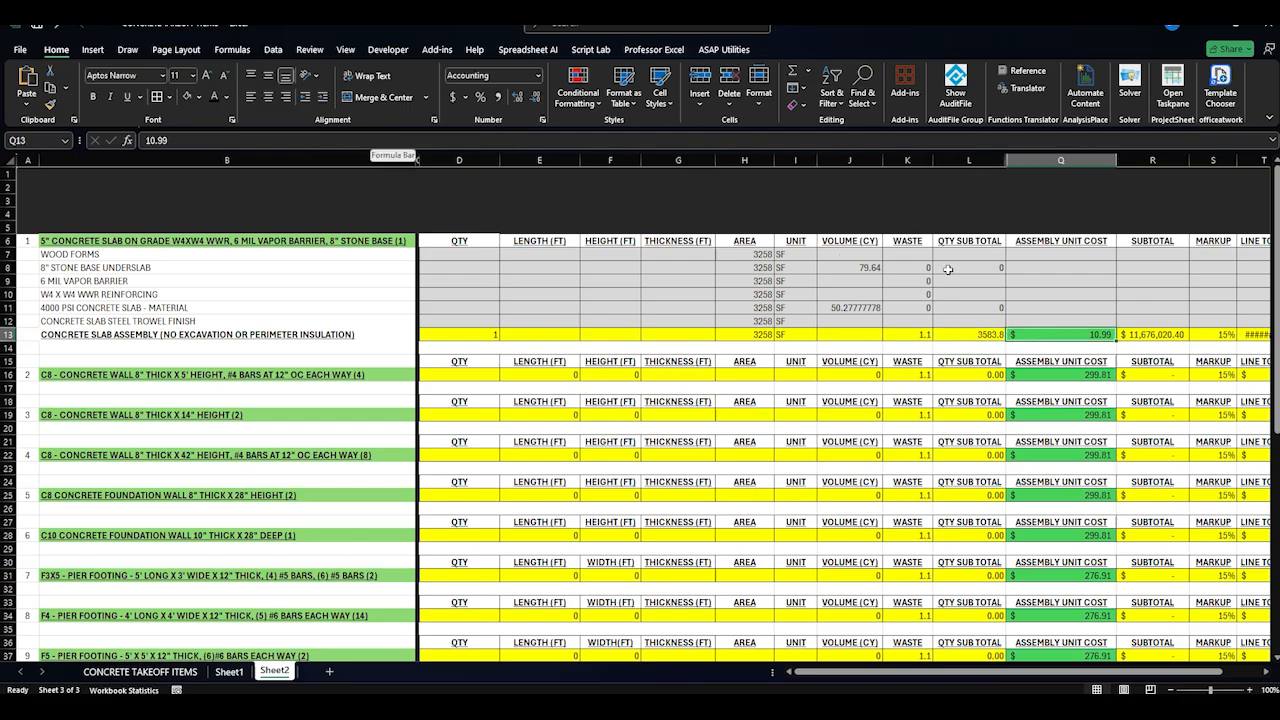
Correct the slab assembly's SUBTOTAL formula in R13 to =Q13*L13
click(1150, 333)
click(265, 138)
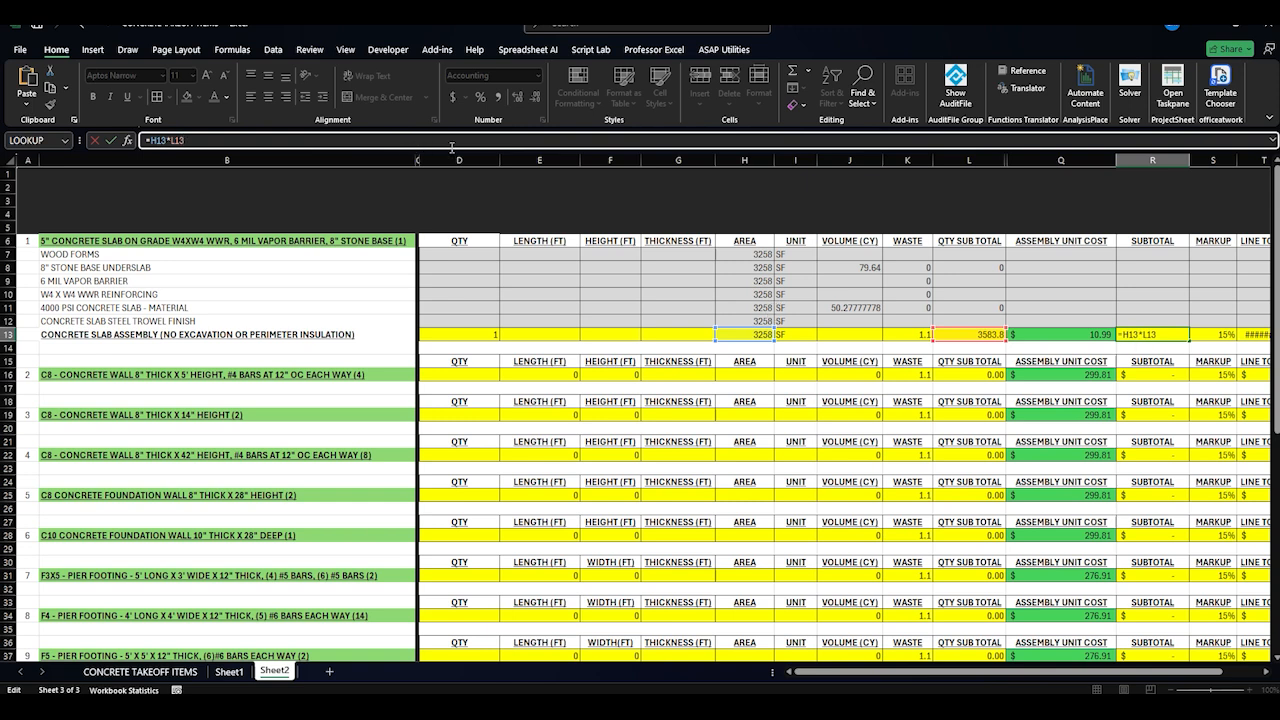
click(161, 138)
key(BackSpace)
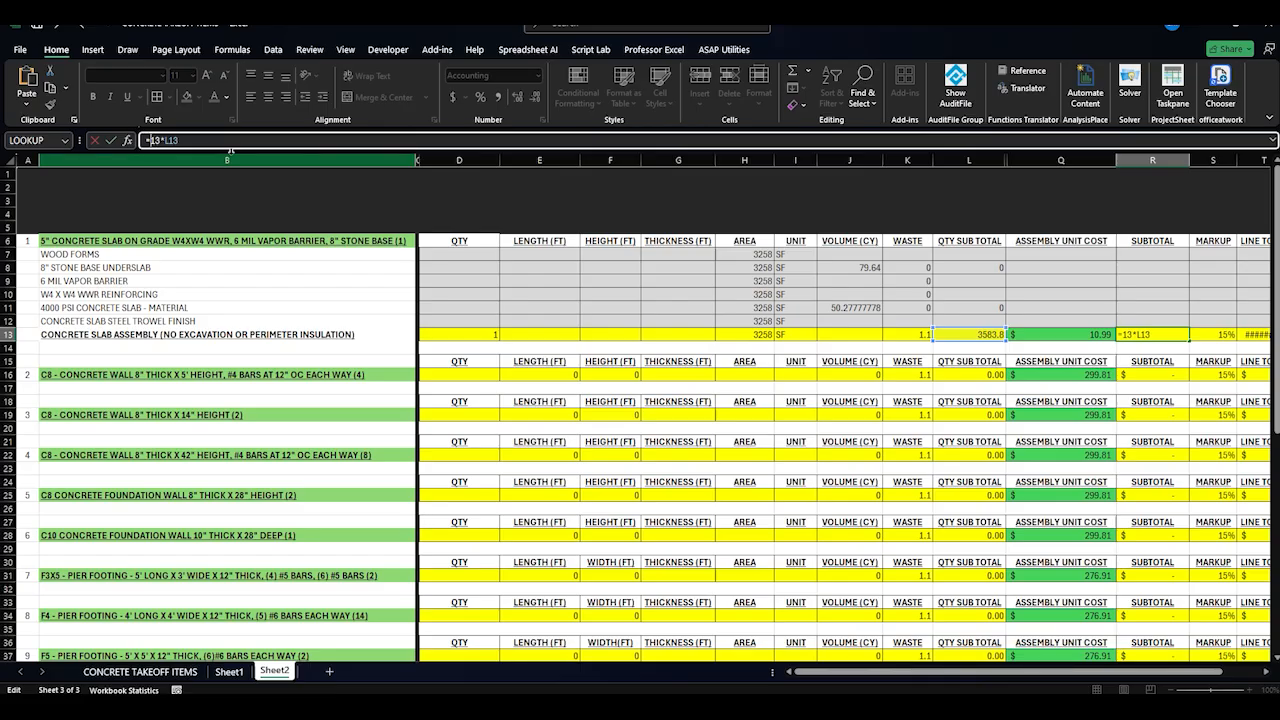
text(Q)
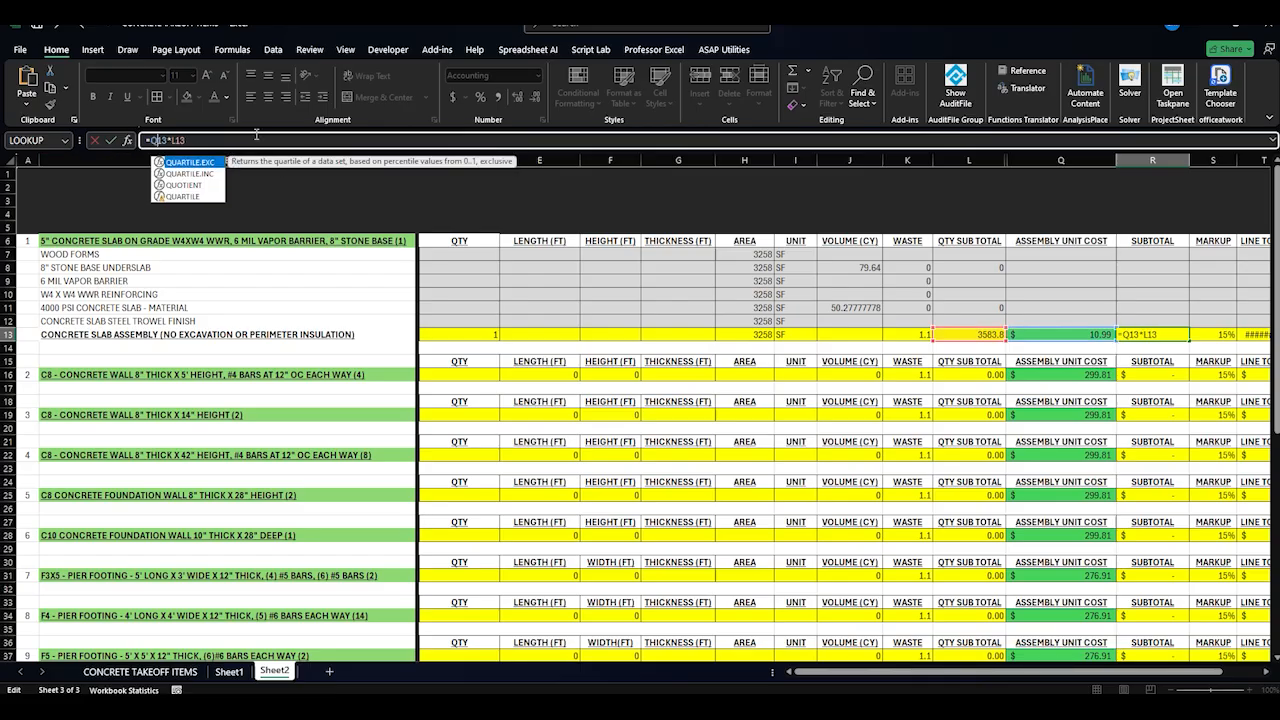
key(Return)
Review the slab assembly's unit cost, SUBTOTAL formula, markup and LINE TOTAL formula in row 13
click(1083, 333)
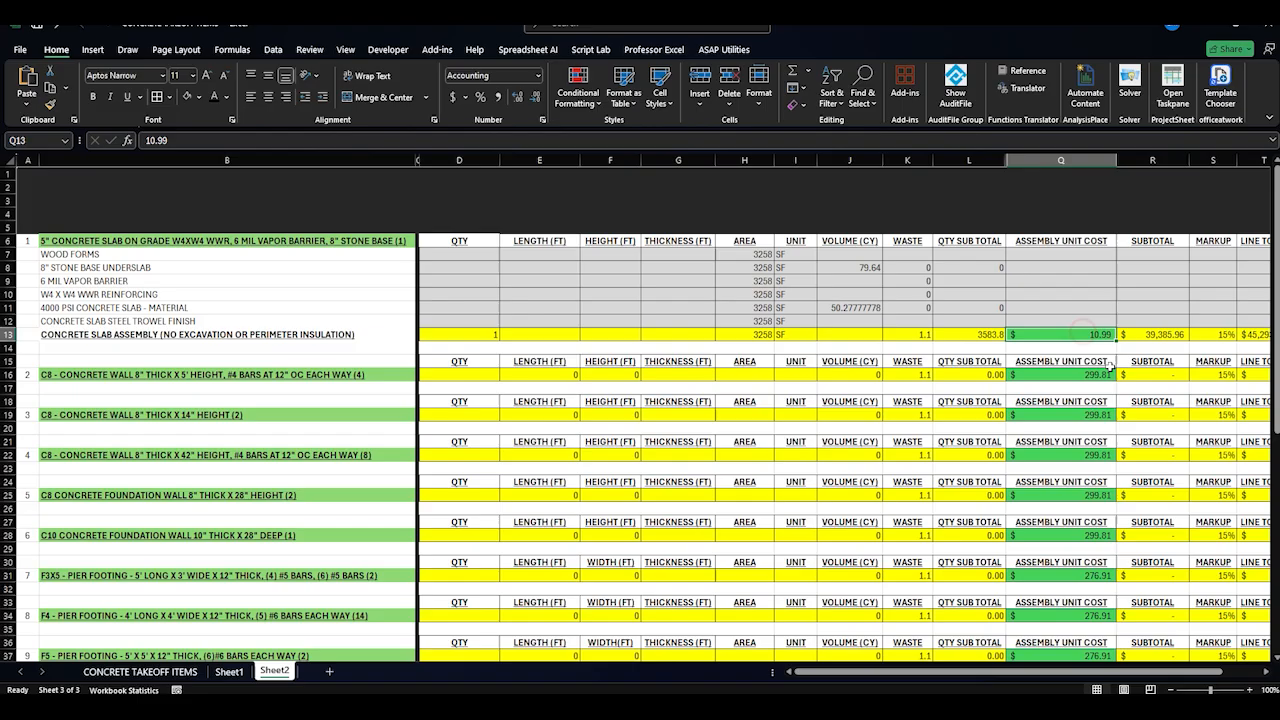
scroll(963, 655, right, 2)
click(1080, 331)
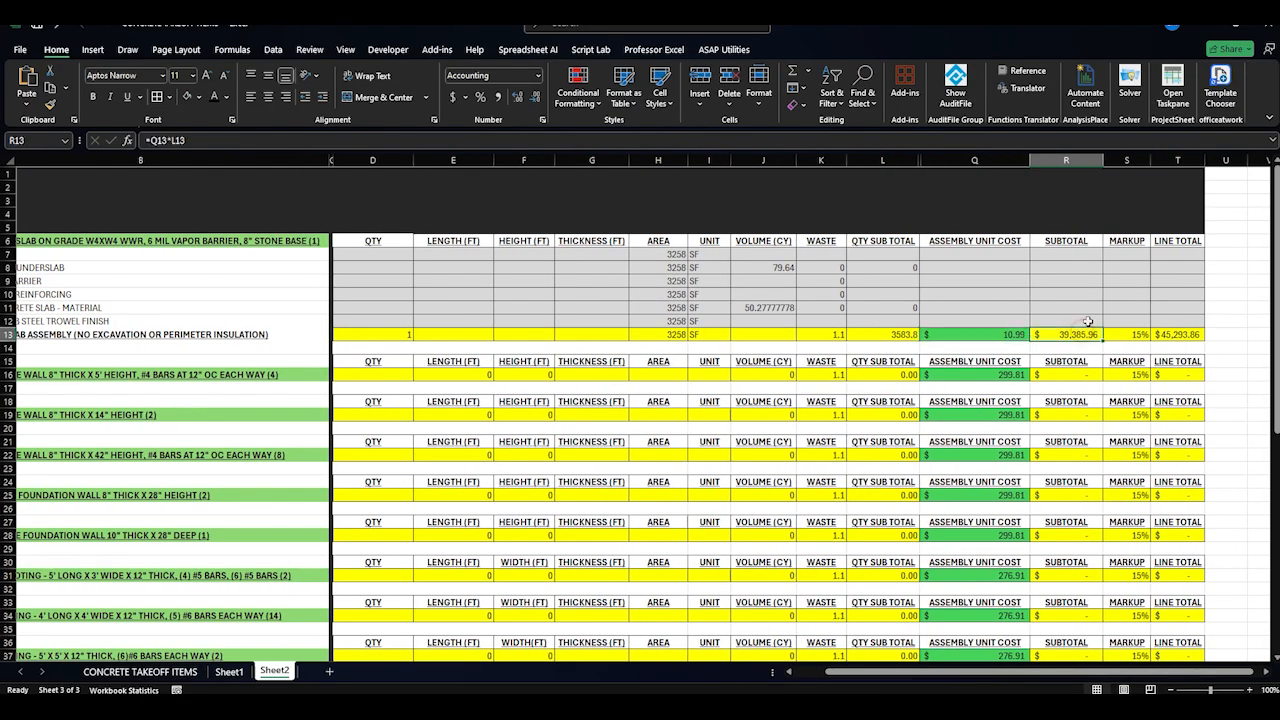
click(413, 141)
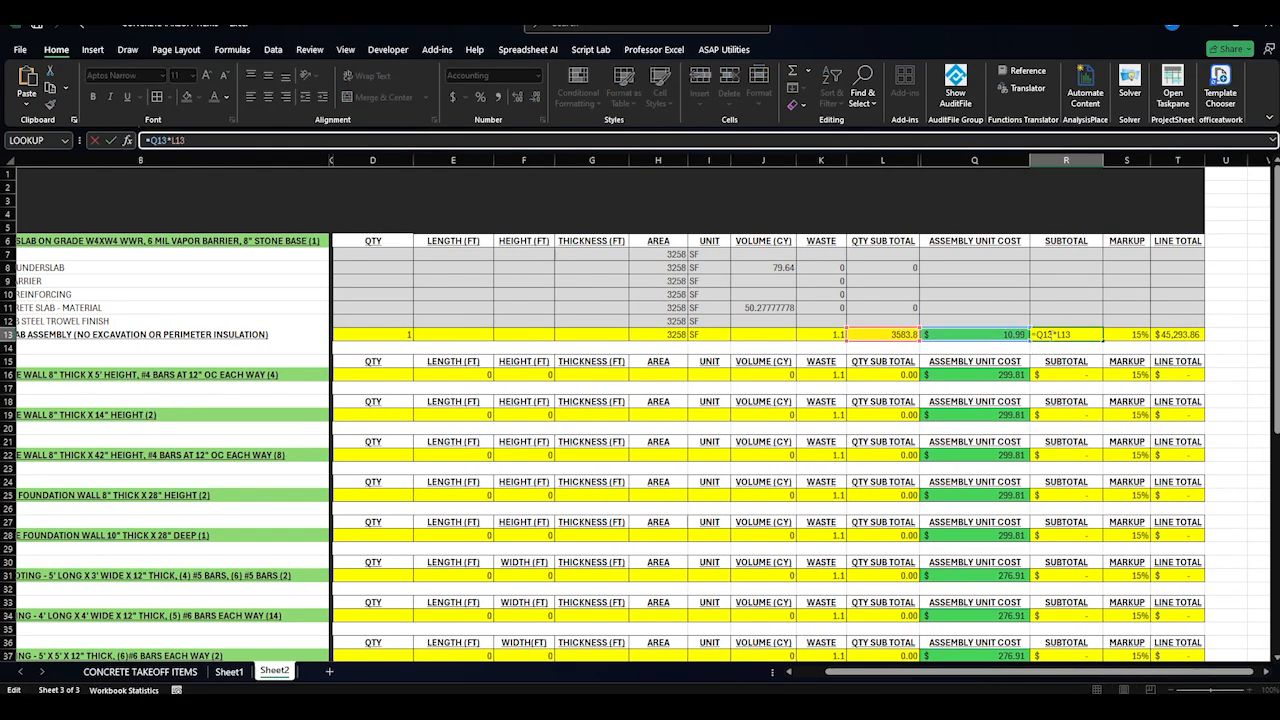
key(Return)
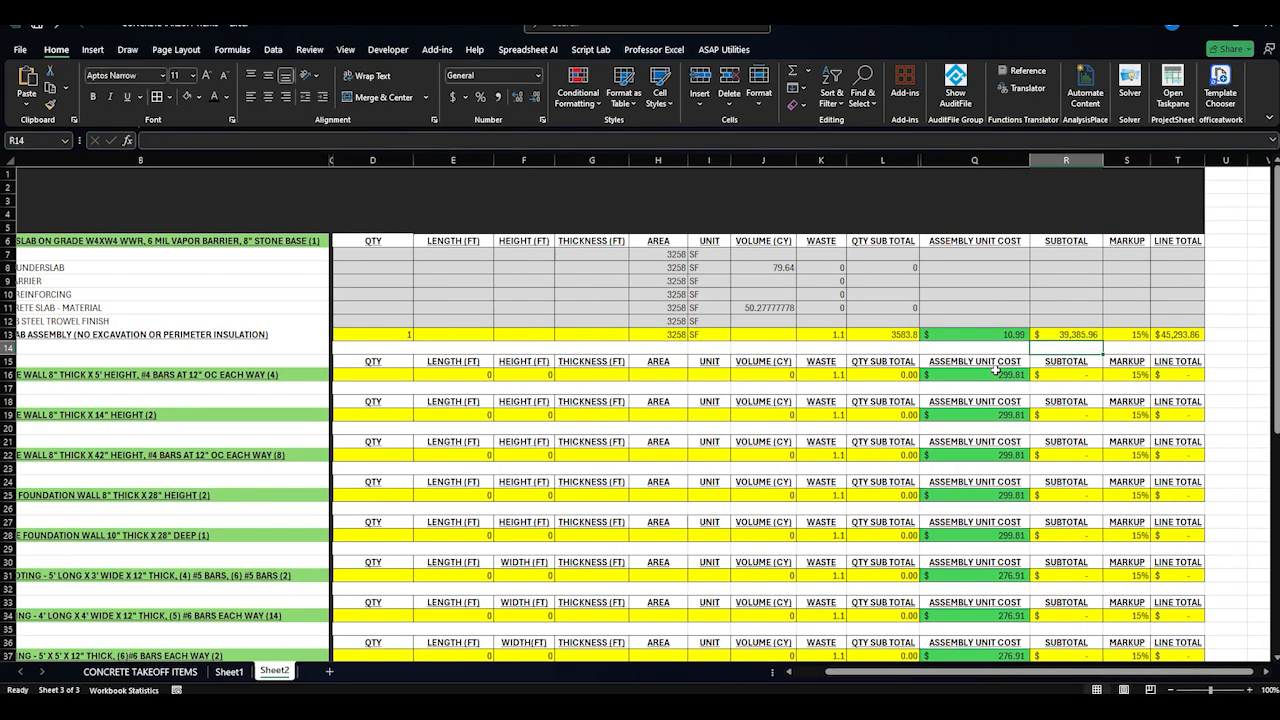
click(1117, 334)
click(1178, 335)
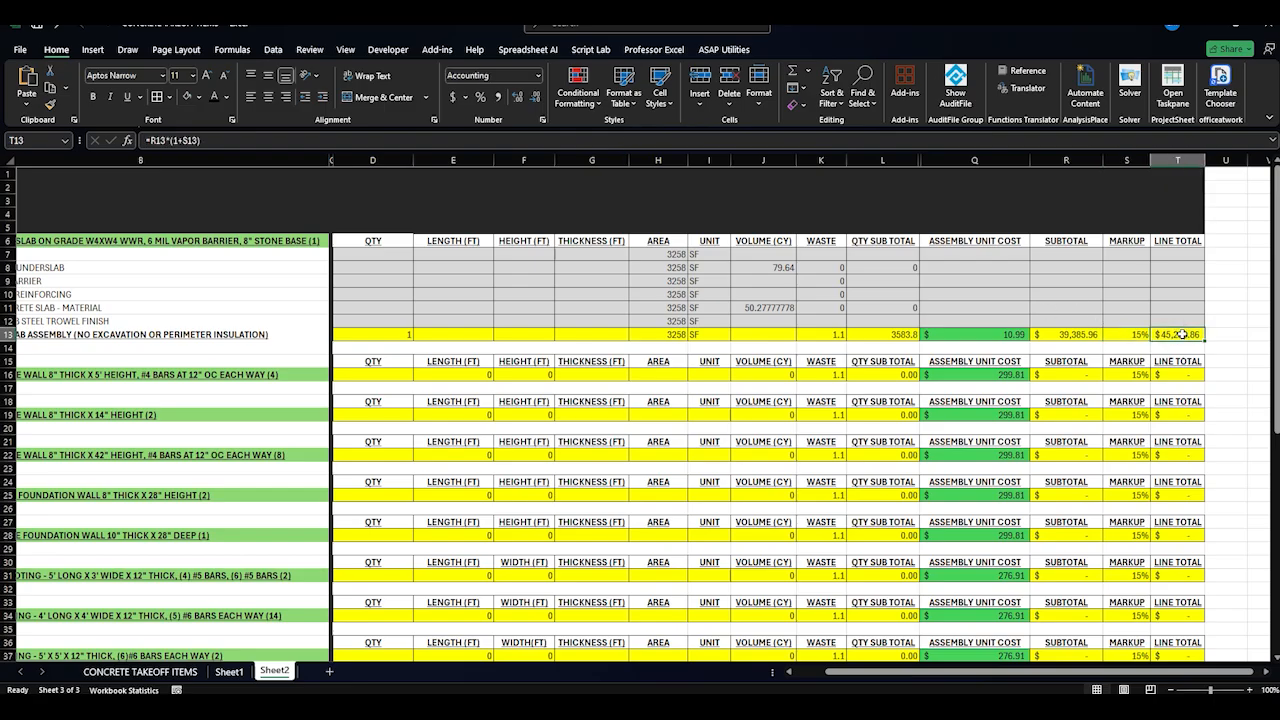
click(300, 141)
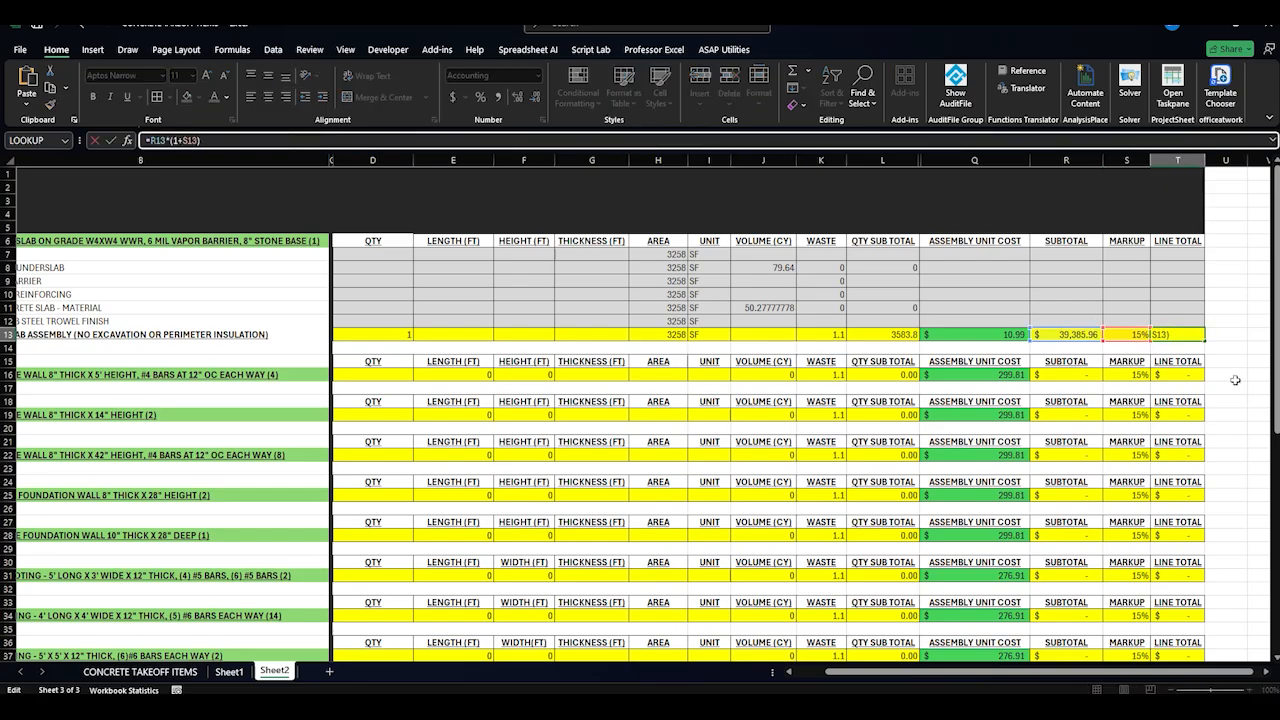
double_click(190, 141)
click(211, 142)
key(Return)
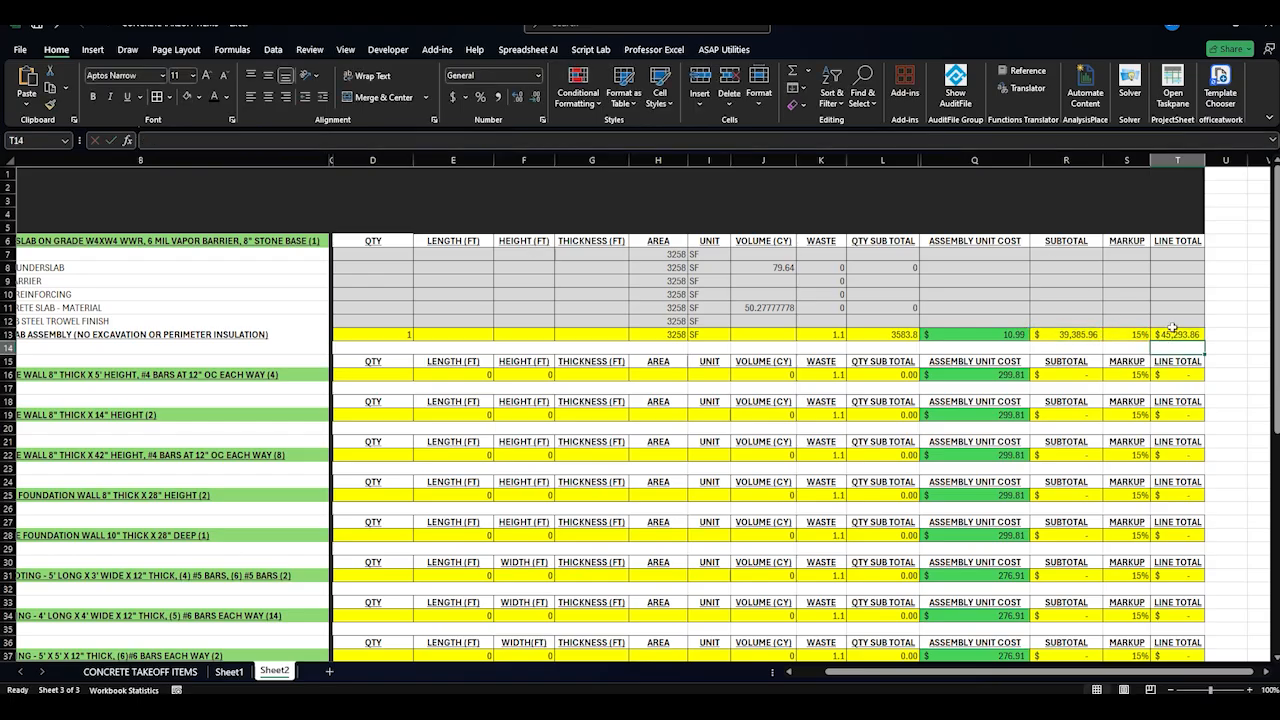
click(1175, 334)
Enter a quantity of 4 and the Sheet1 length rounded to 148 for the 5' high C8 wall in row 16
click(872, 375)
drag(862, 670, 826, 672)
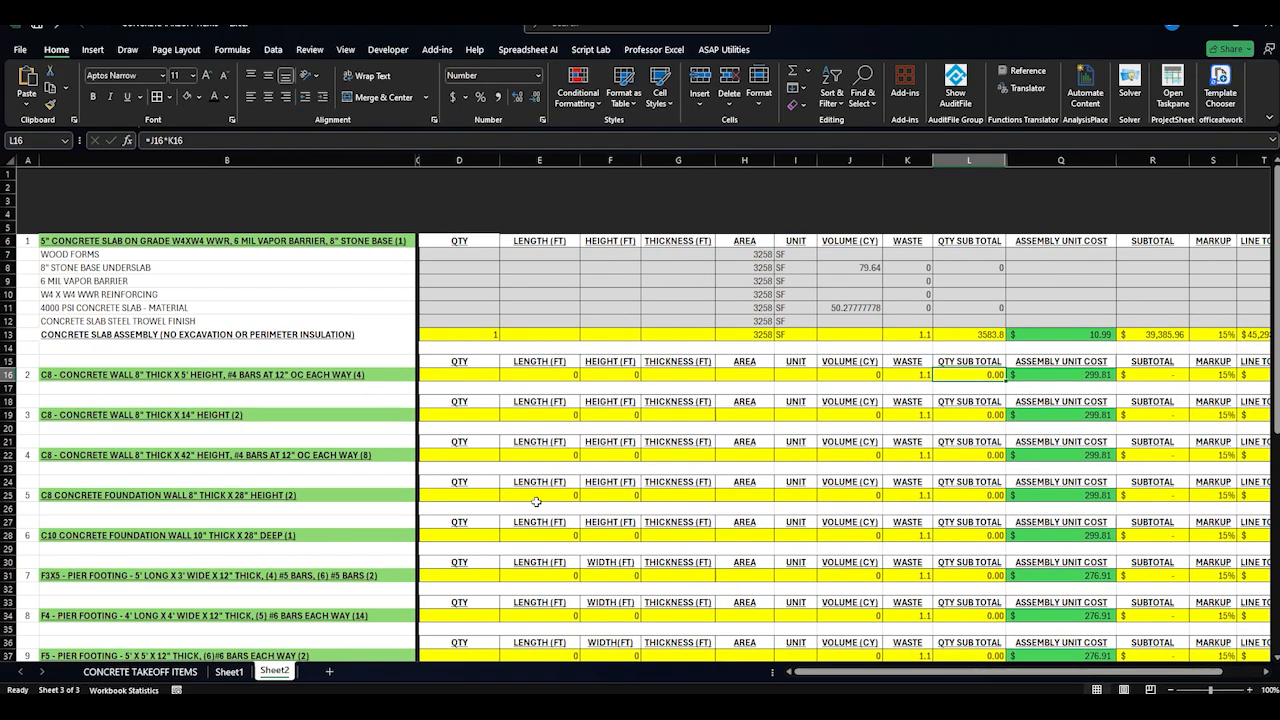
click(249, 388)
click(434, 377)
text(4)
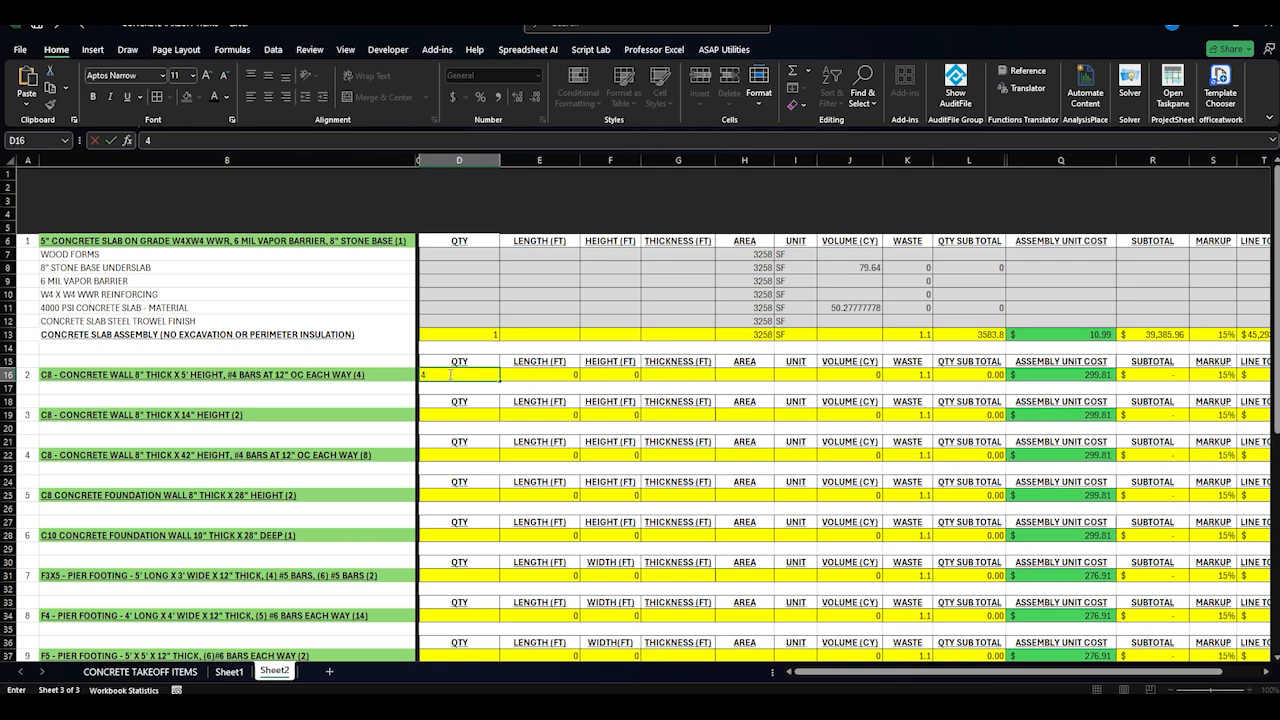
key(Tab)
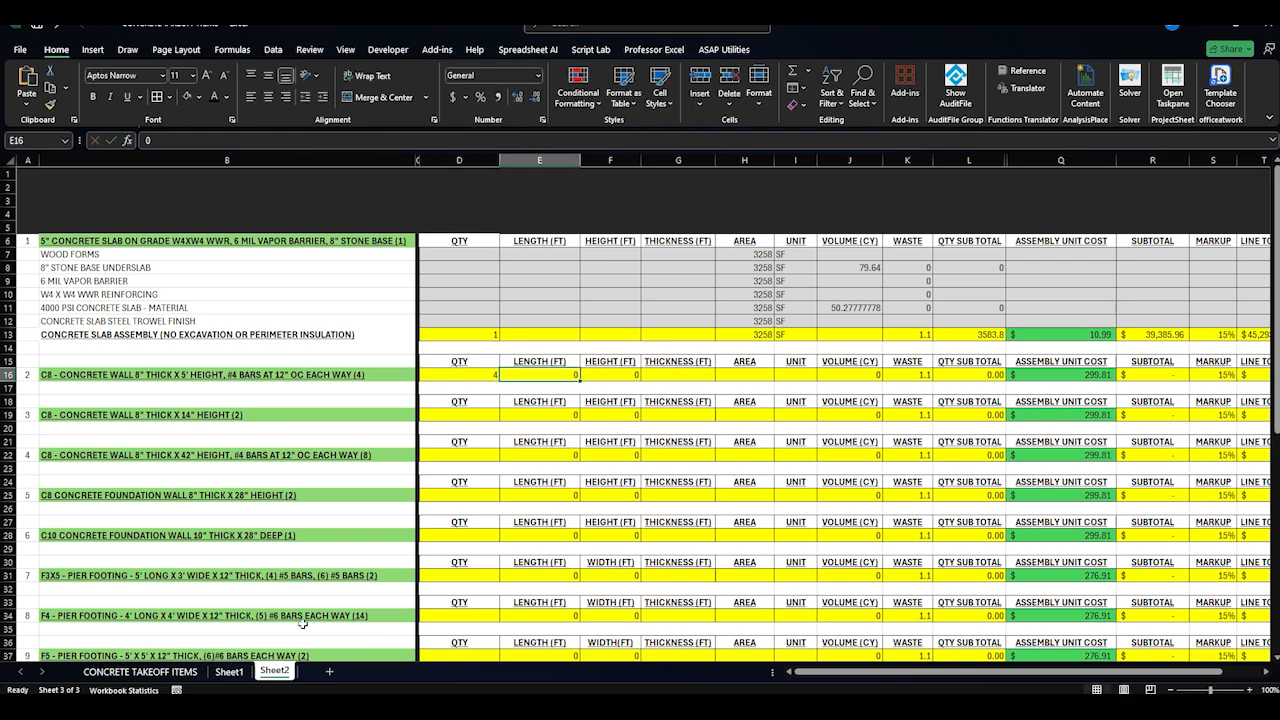
click(229, 672)
click(703, 202)
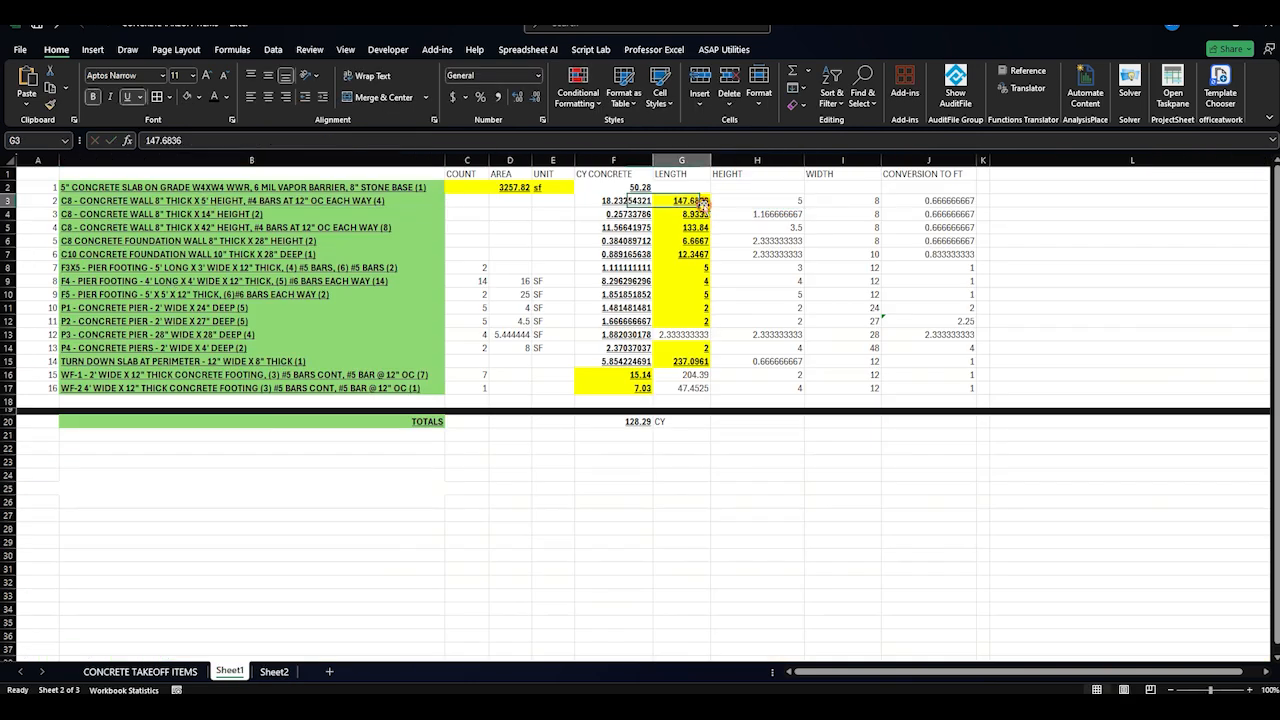
click(274, 672)
text(148)
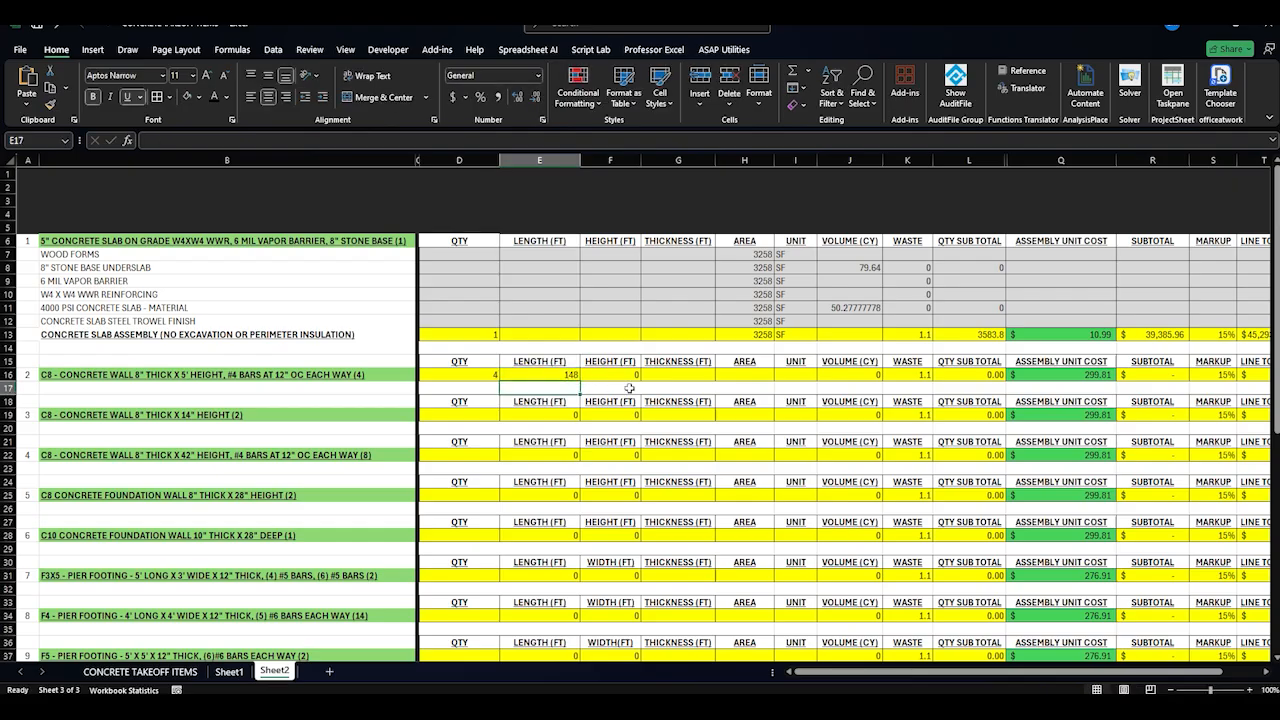
Set the 5' high C8 wall's height to 5 and its thickness to =8/12 in row 16
click(625, 378)
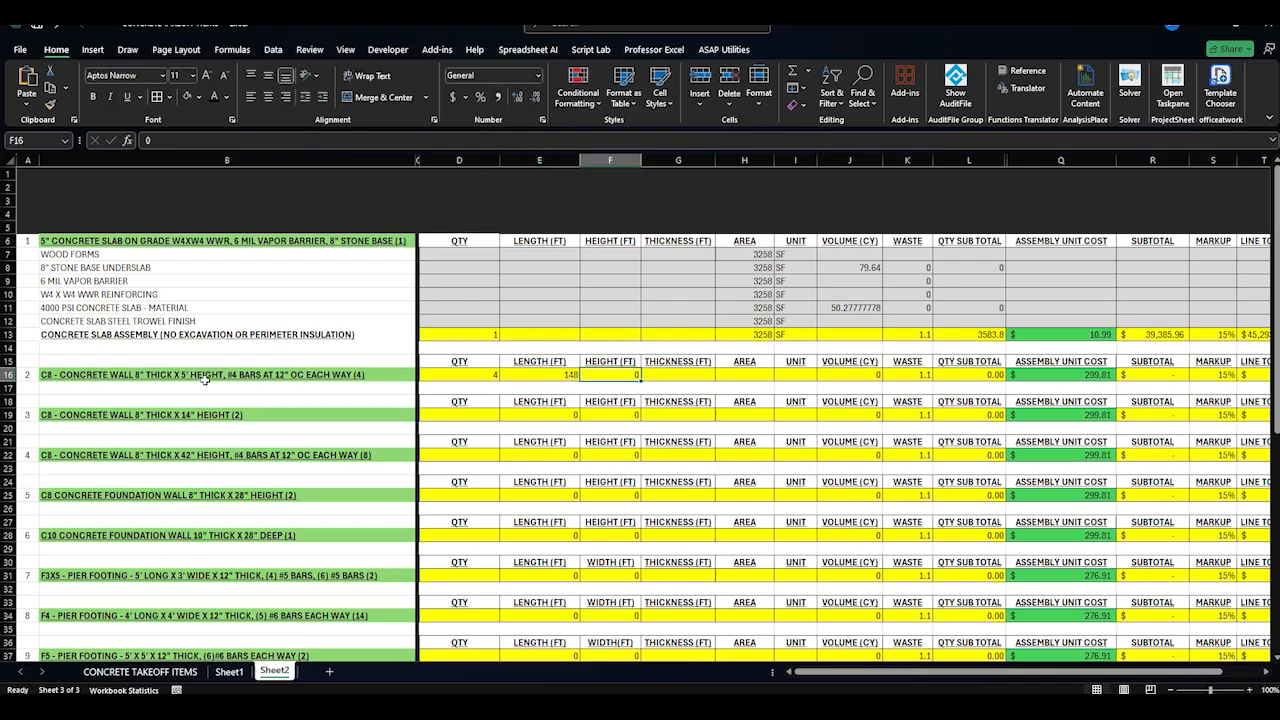
text(5)
click(704, 376)
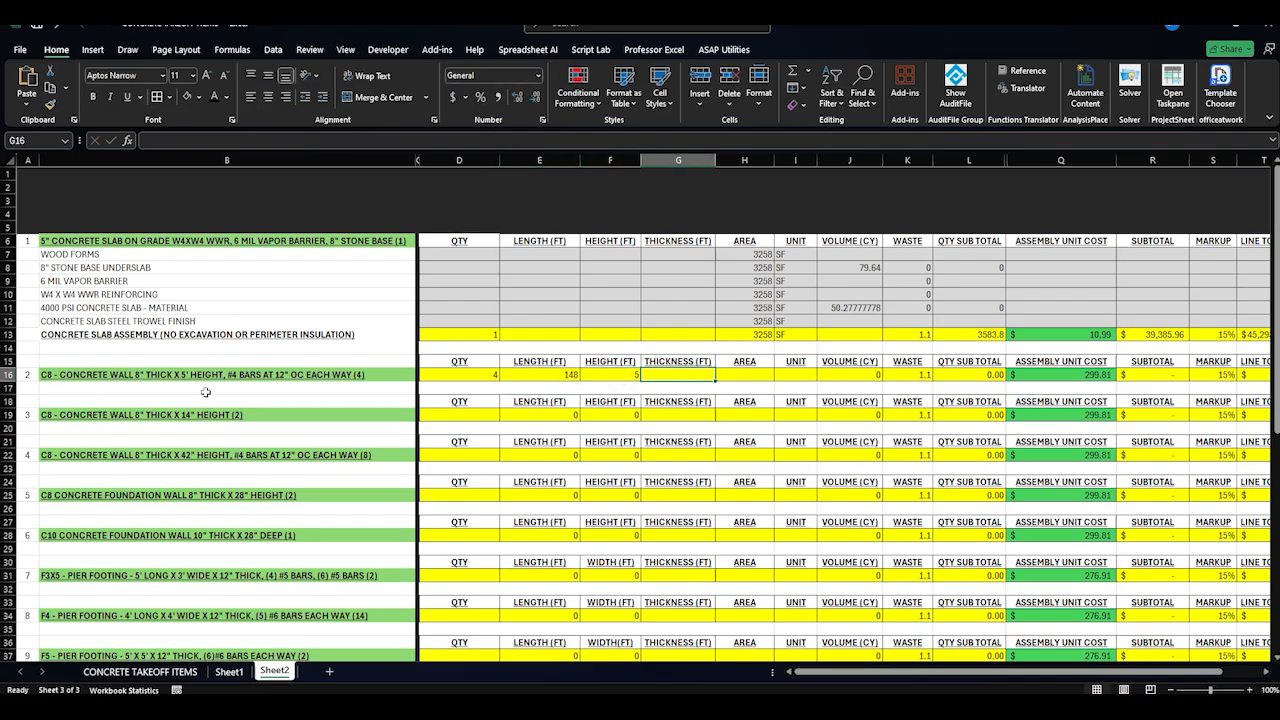
text(=8/12)
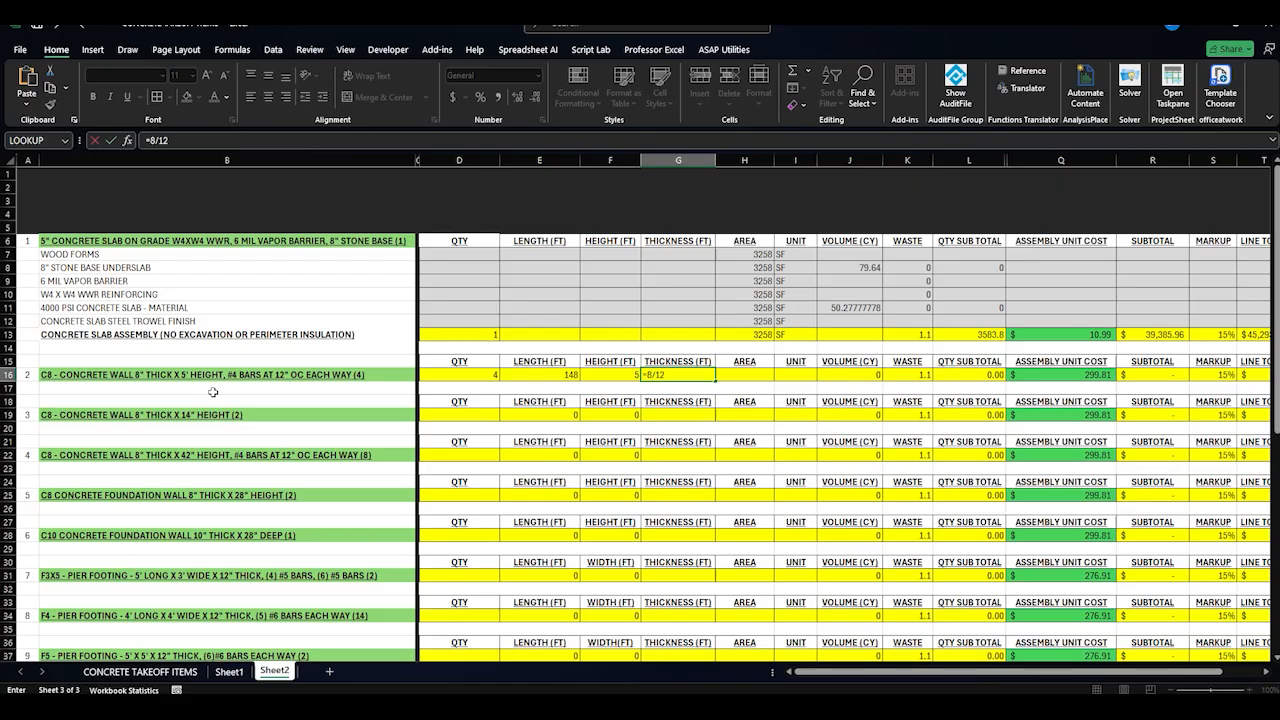
key(Return)
Review the 5' high C8 wall's VOLUME formula, waste factor and QTY SUB TOTAL formula in row 16
click(742, 376)
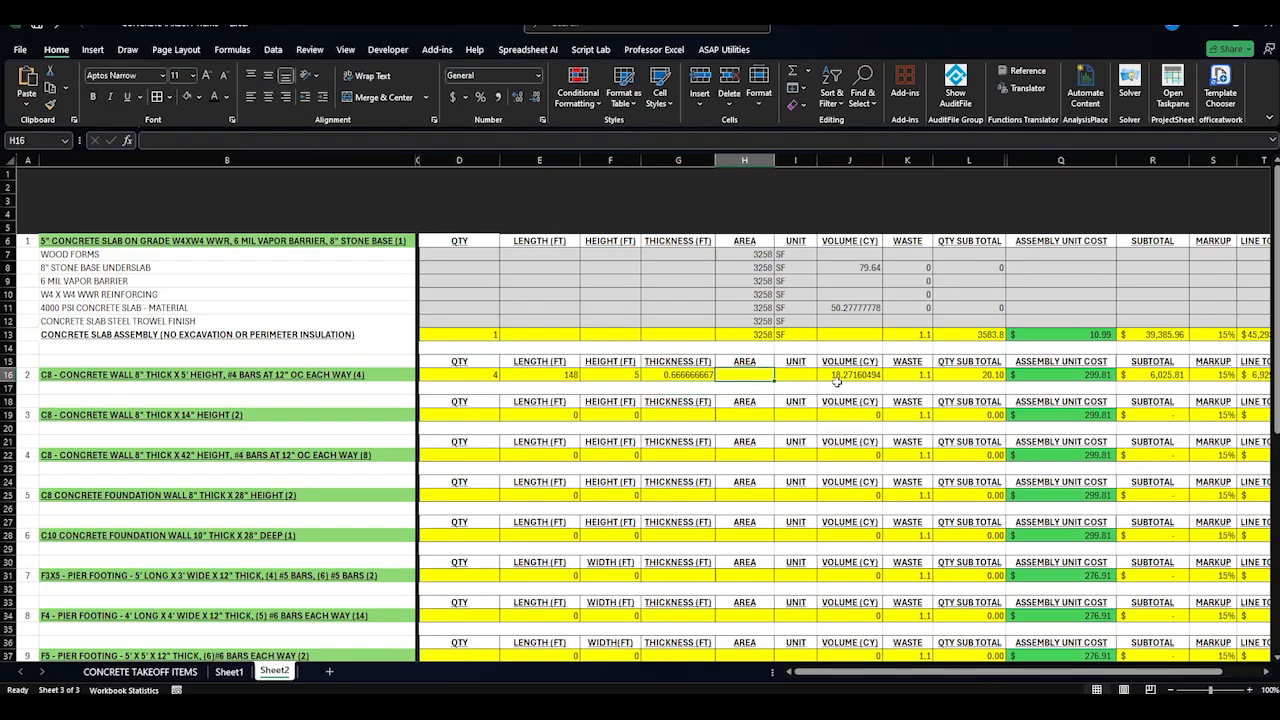
click(848, 374)
click(320, 141)
key(Return)
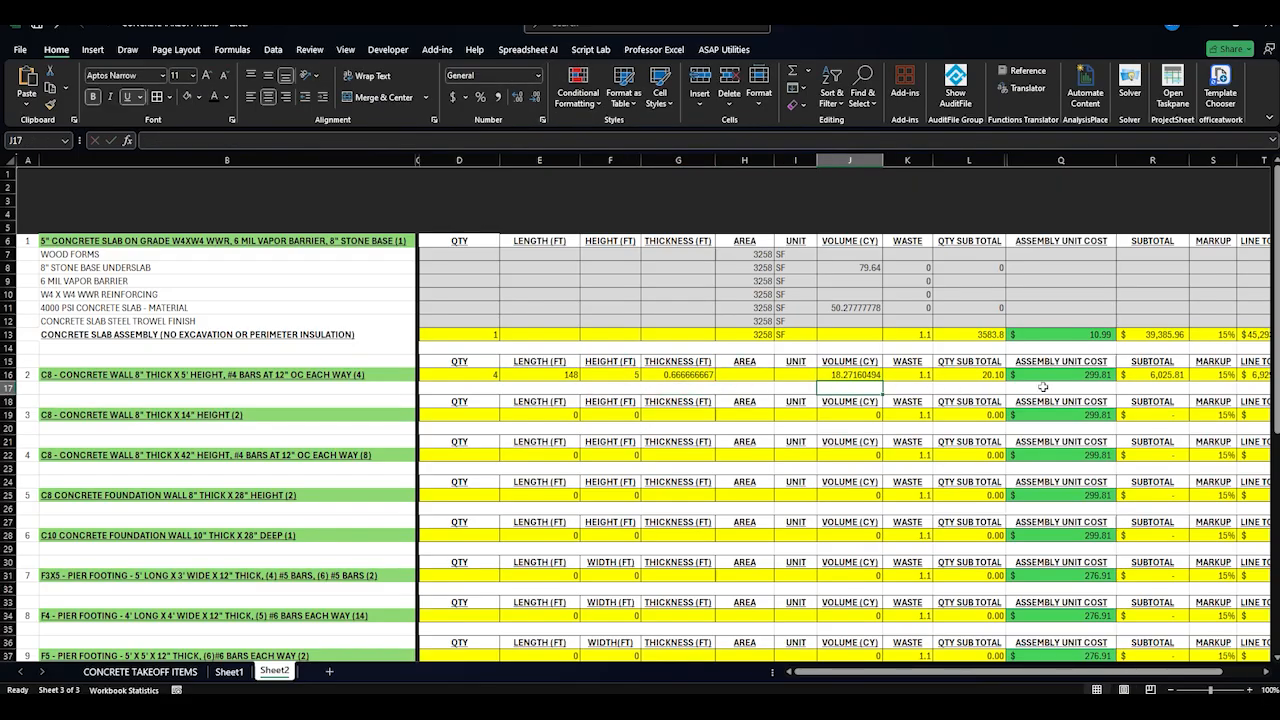
click(862, 372)
click(918, 374)
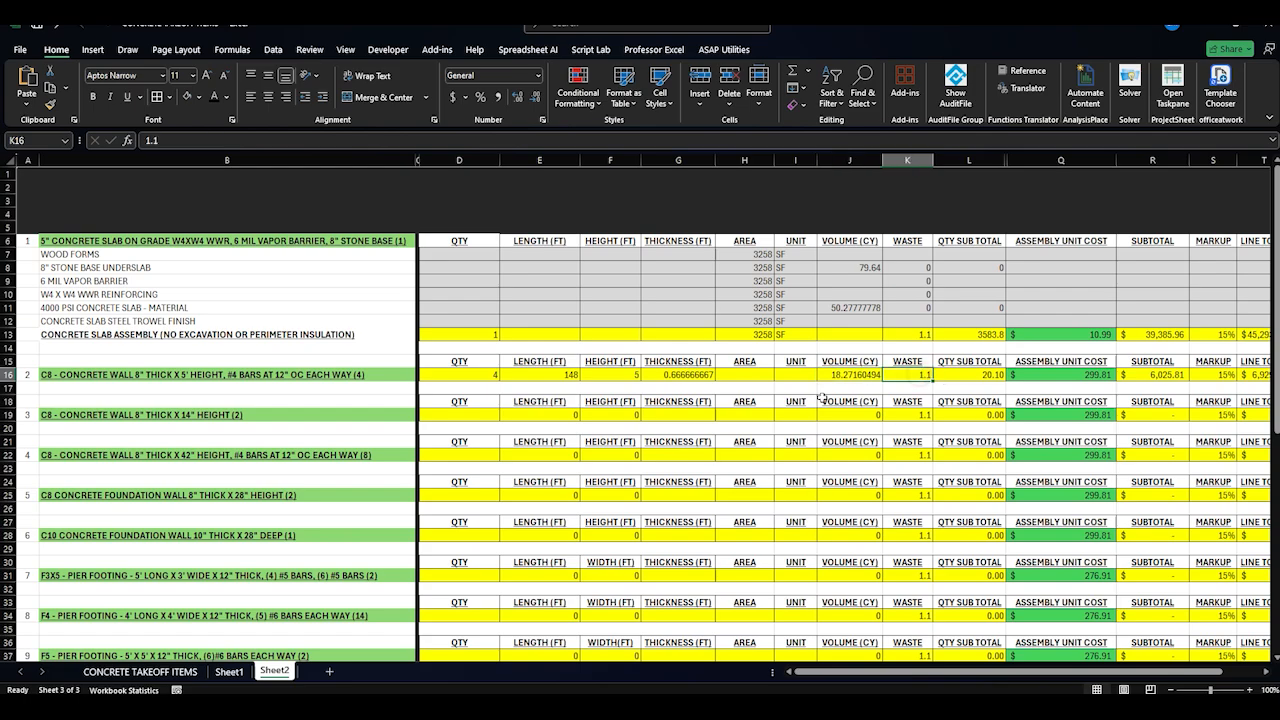
click(951, 377)
click(317, 136)
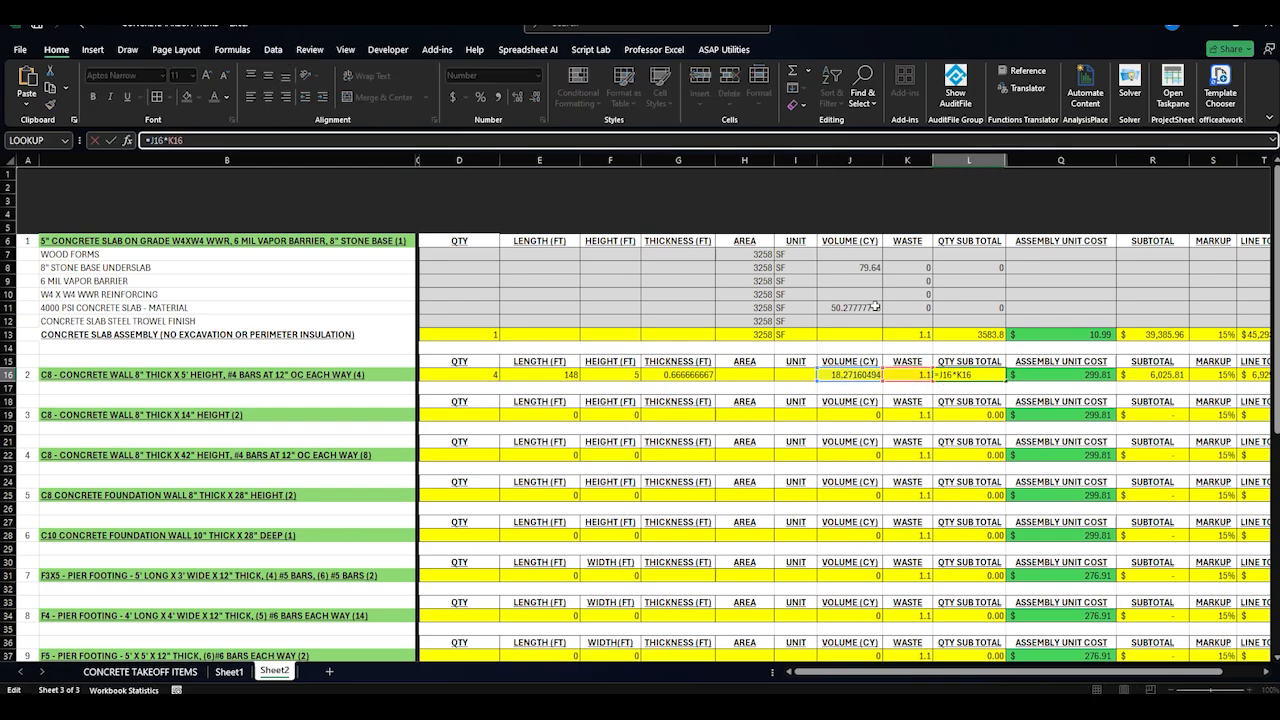
key(Return)
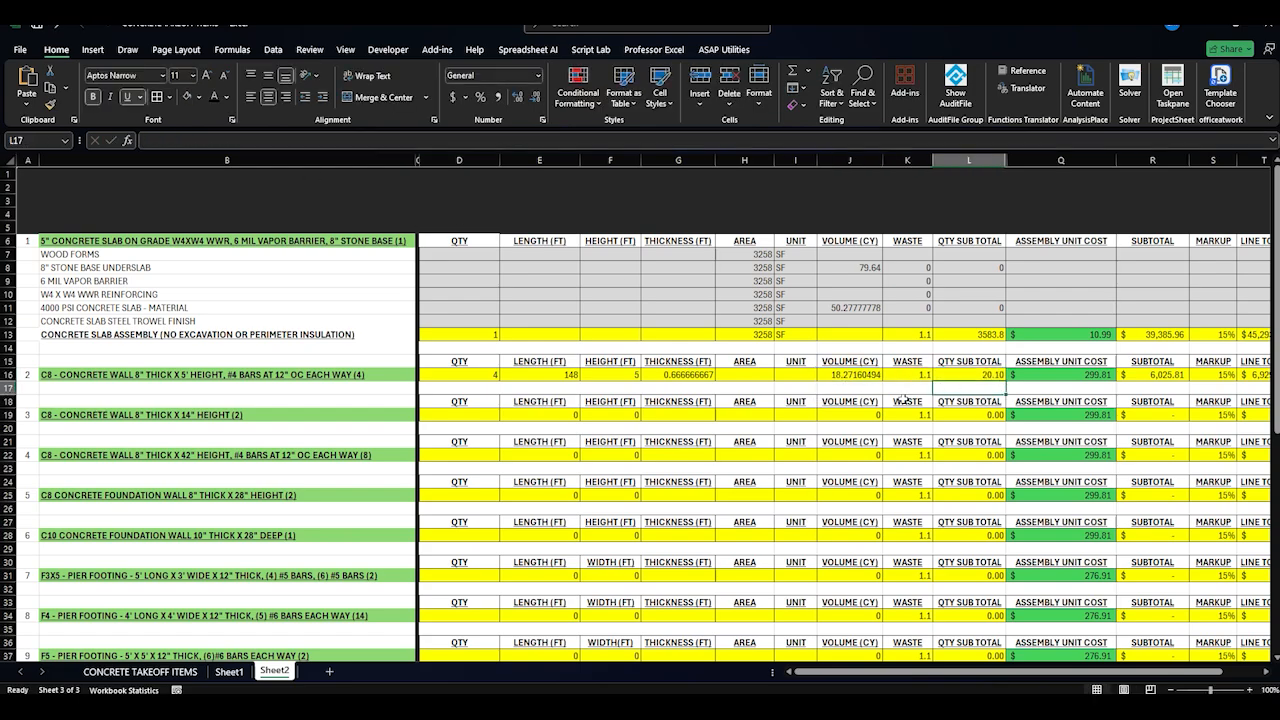
Review the 5' high C8 wall's unit cost, SUBTOTAL formula, markup and LINE TOTAL formula in row 16
click(1092, 377)
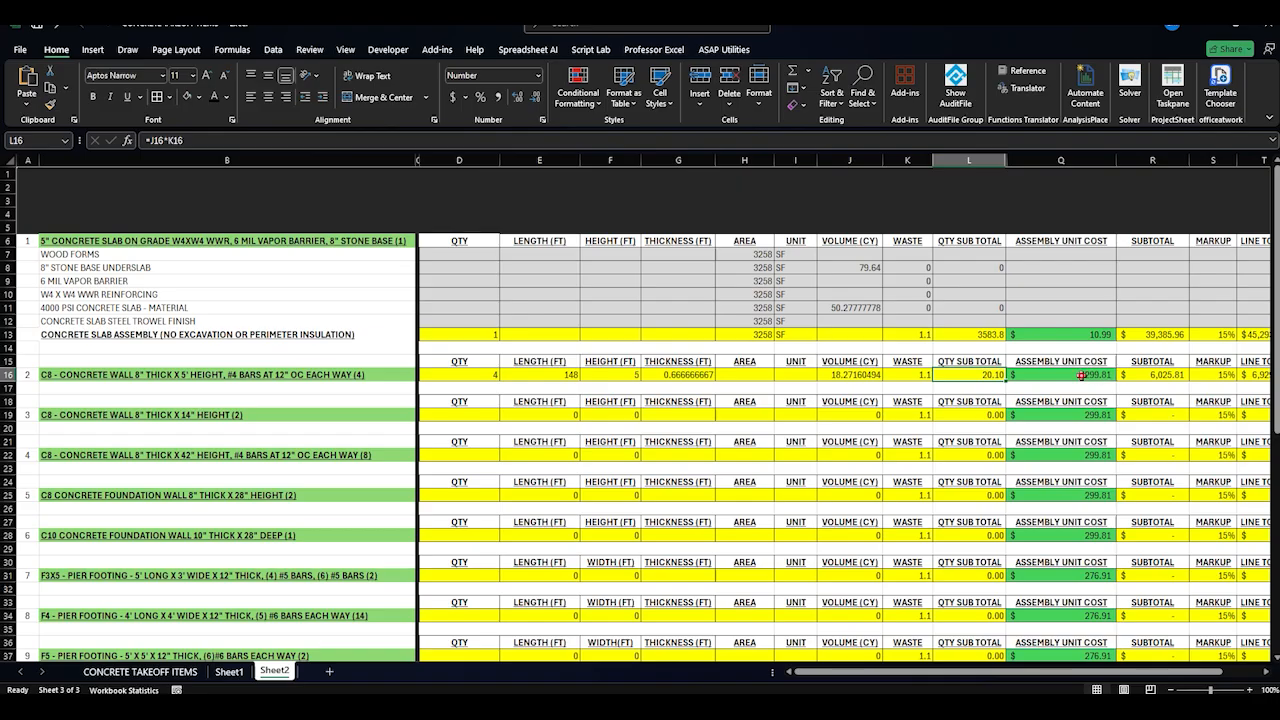
click(1125, 375)
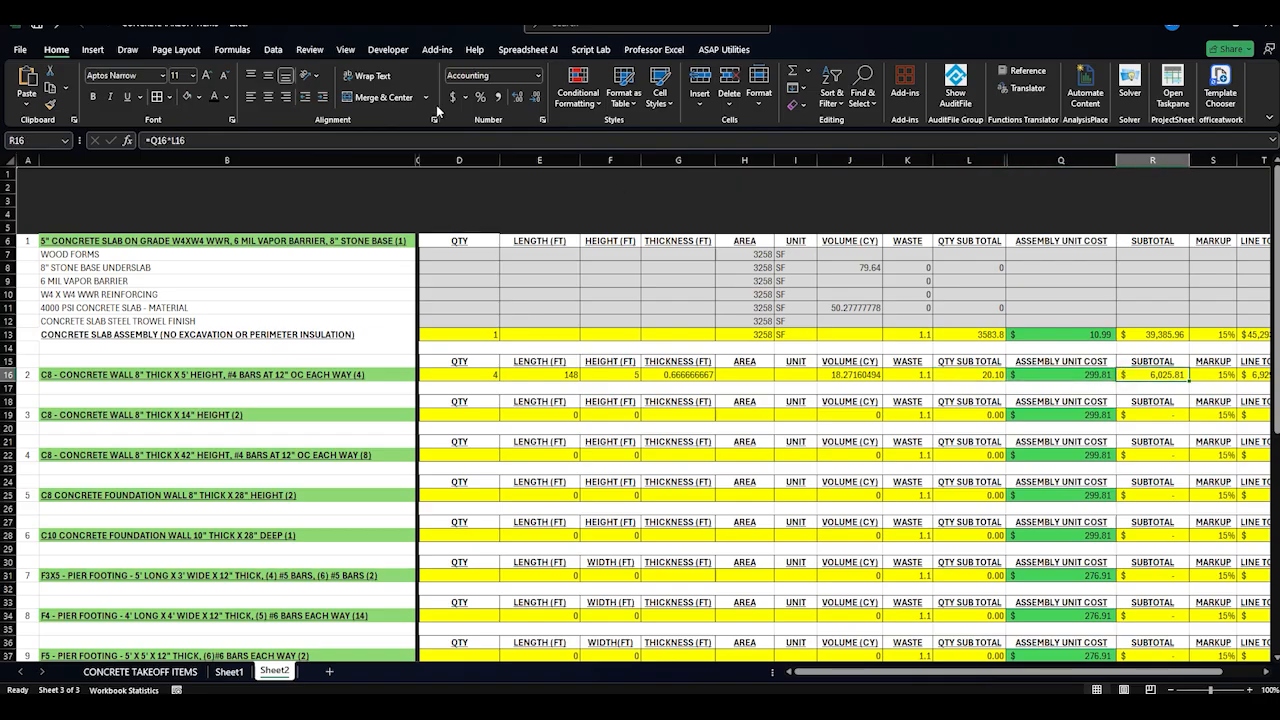
text(=Q16*L16)
key(Return)
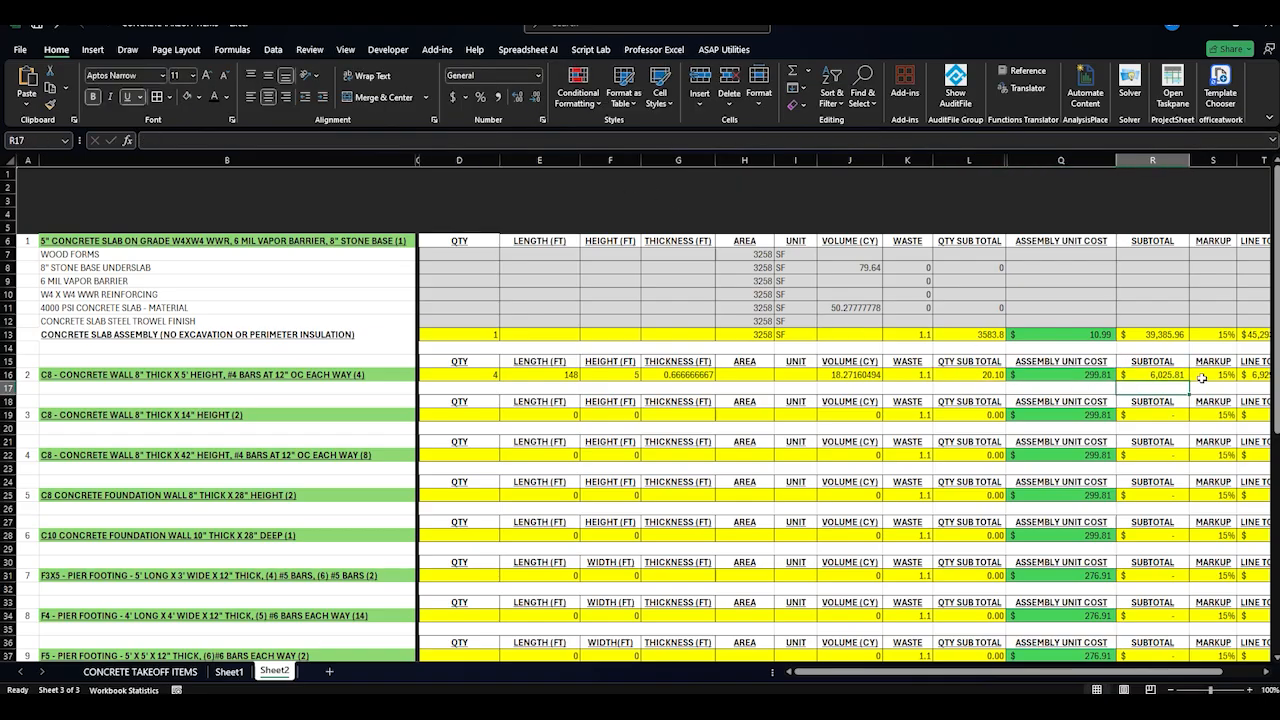
key(Up)
key(Right)
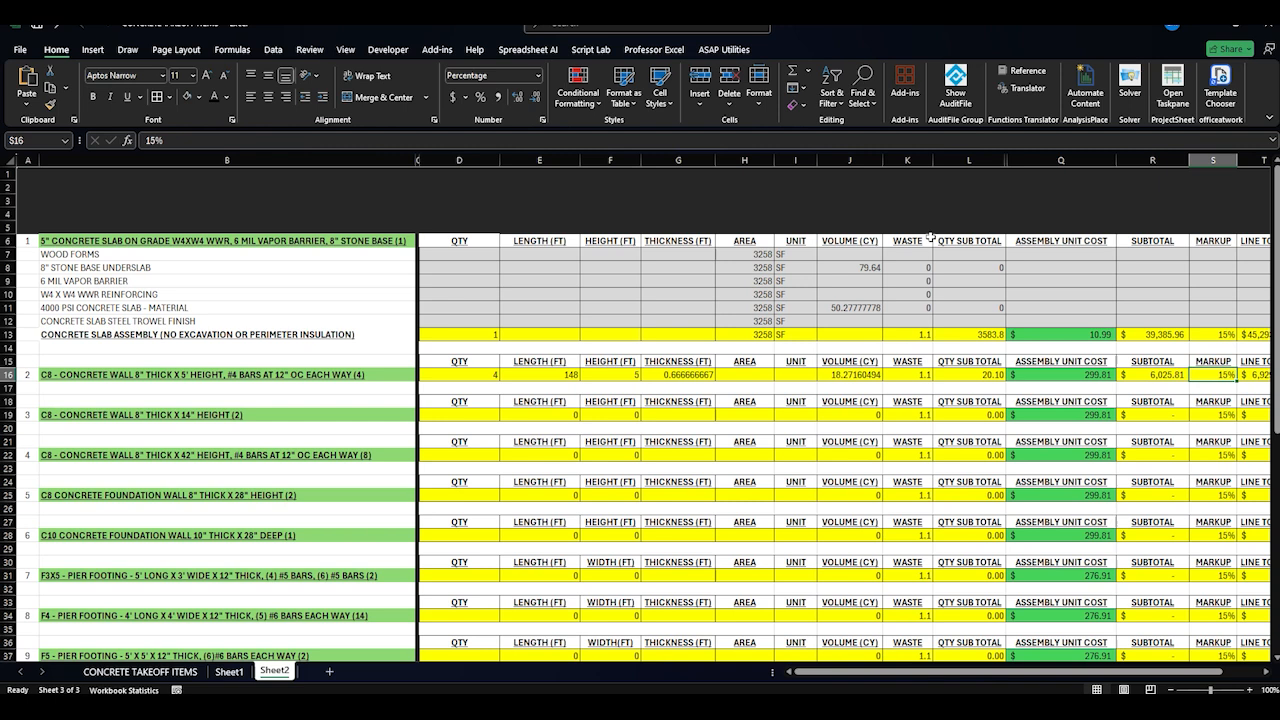
scroll(930, 237, right, 1)
key(Right)
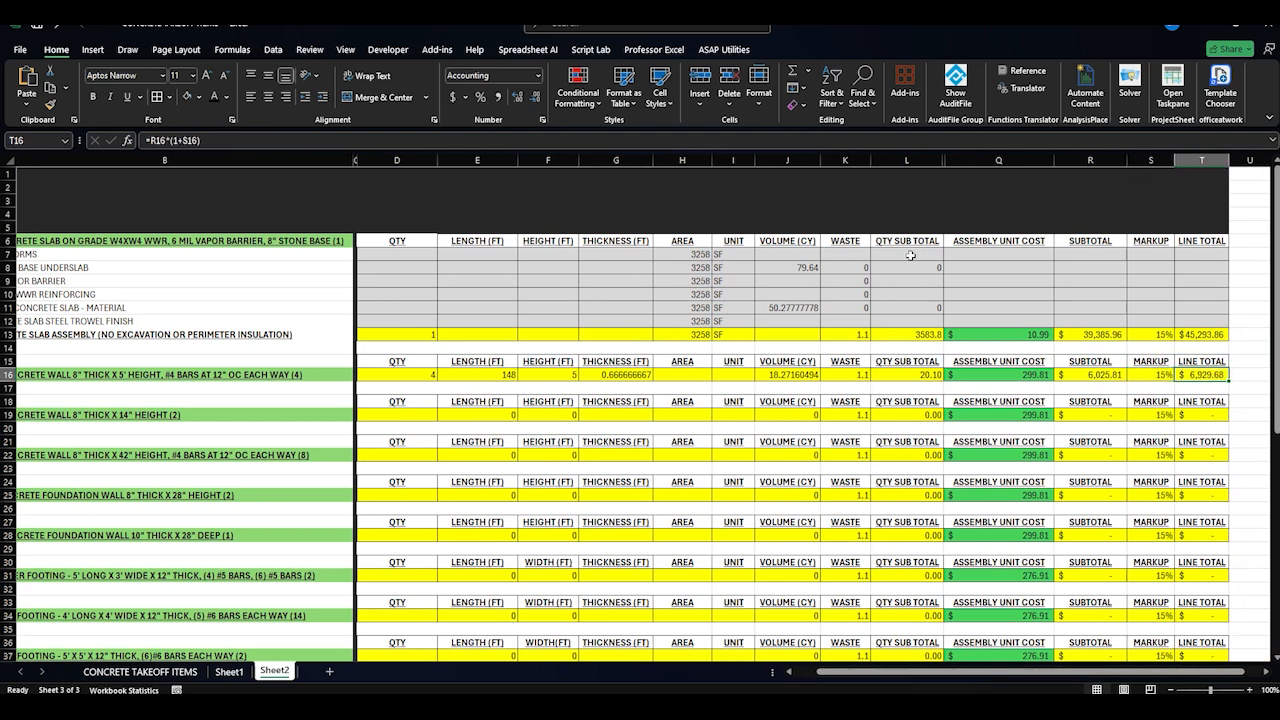
click(630, 140)
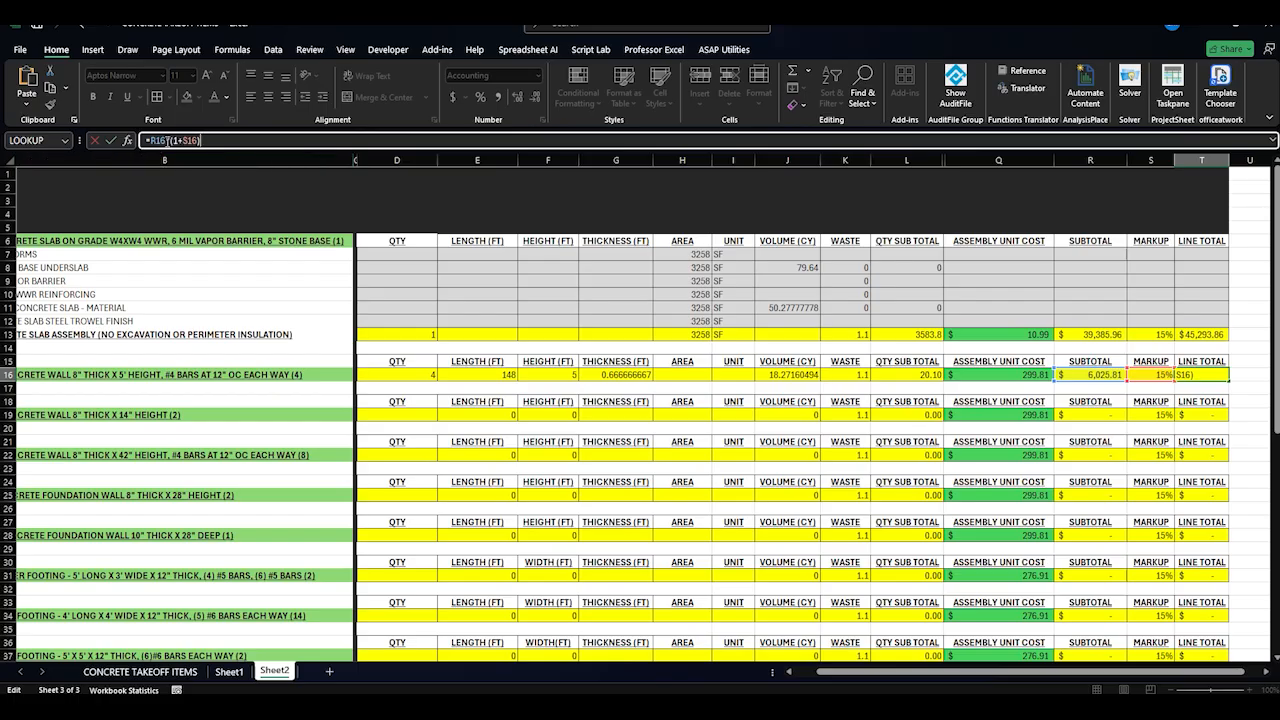
key(Return)
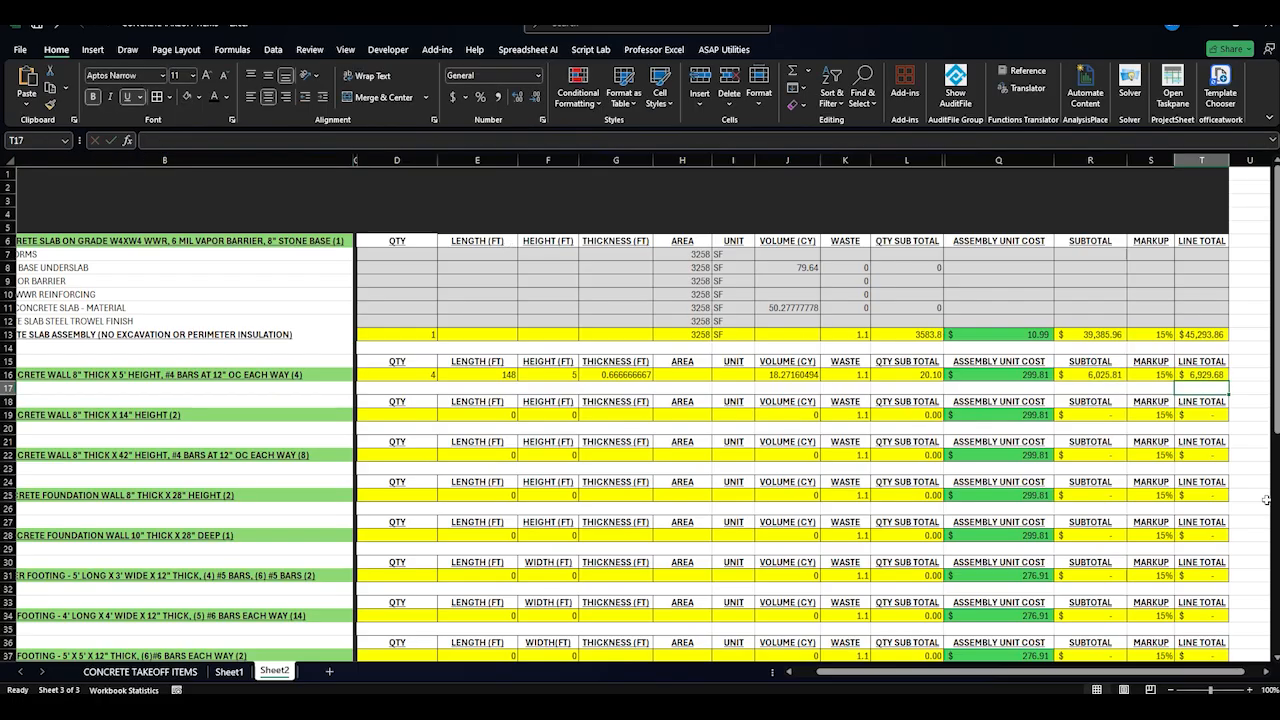
Enter a quantity of 2 and the Sheet1 length rounded to 9 for the 14" high C8 wall in row 19
scroll(1030, 672, left, 1)
click(464, 416)
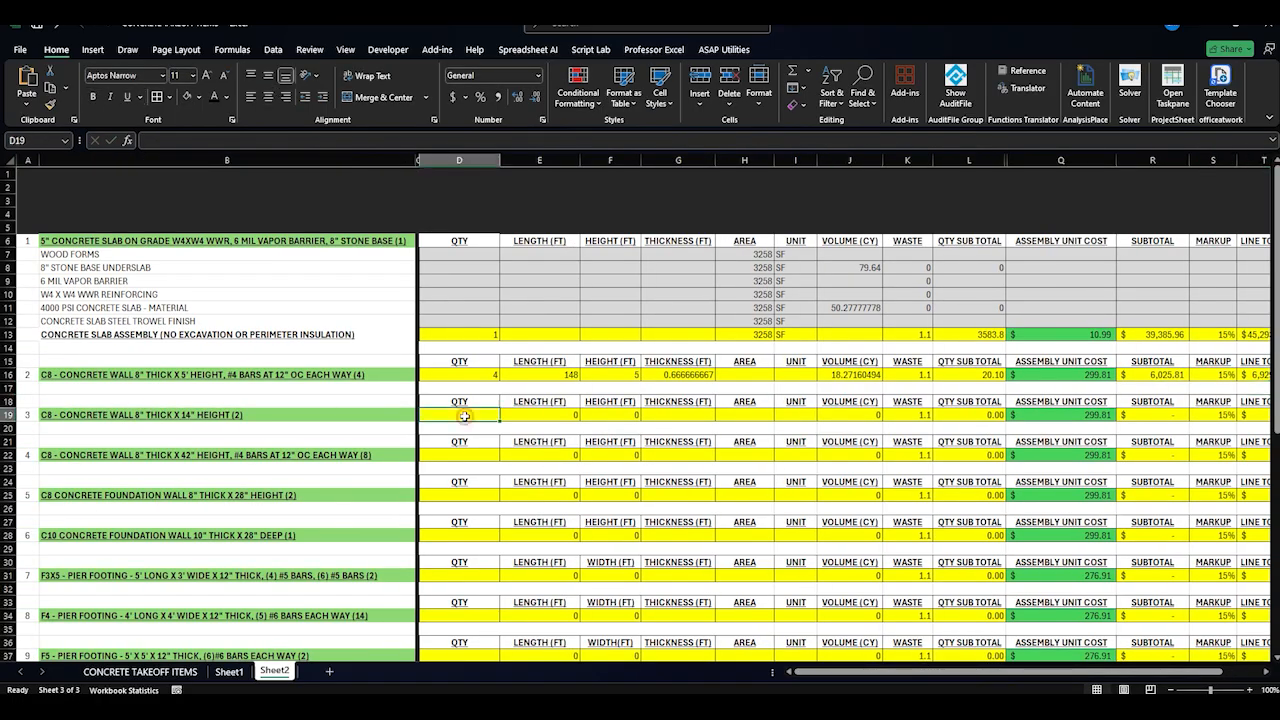
text(2)
key(Tab)
click(229, 671)
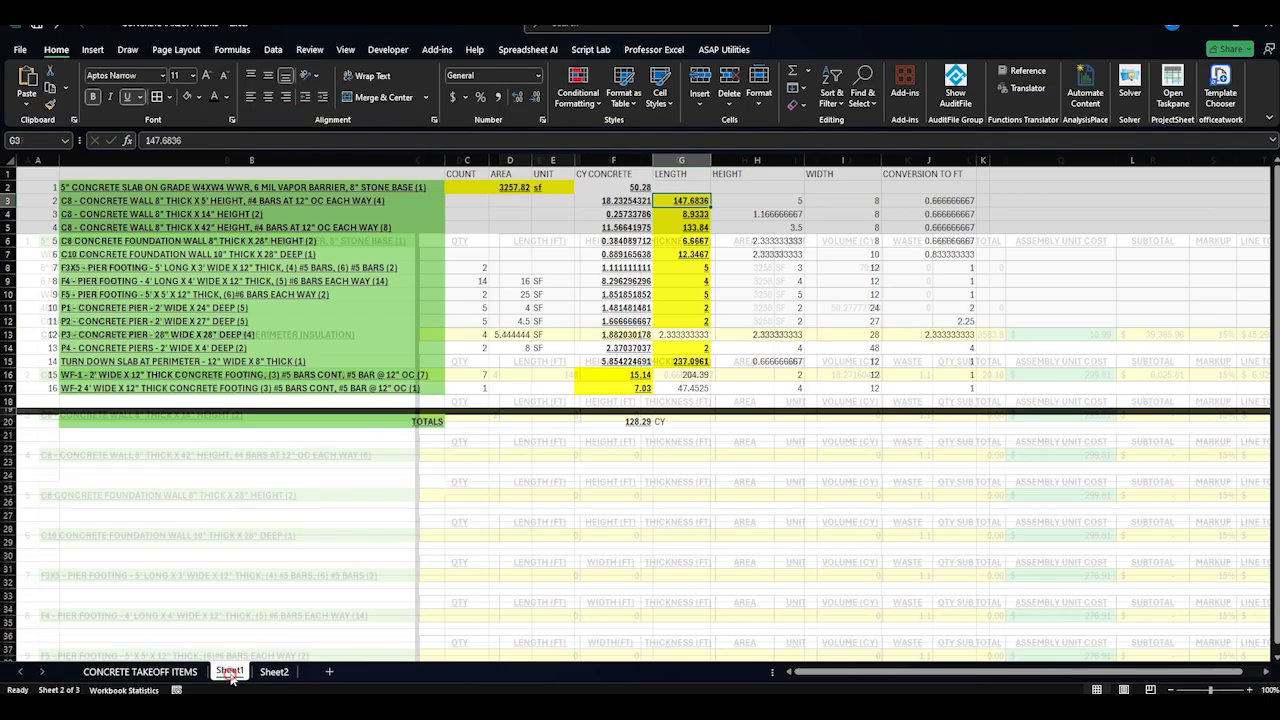
click(250, 214)
click(700, 214)
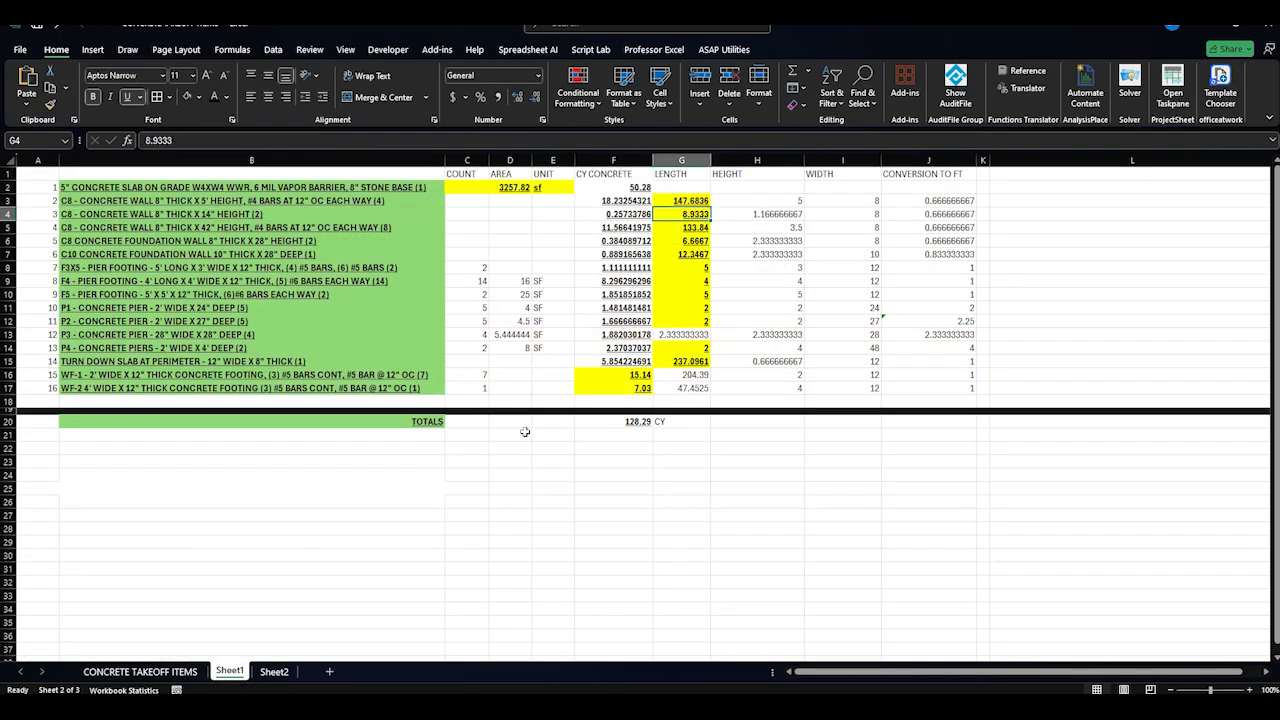
click(275, 671)
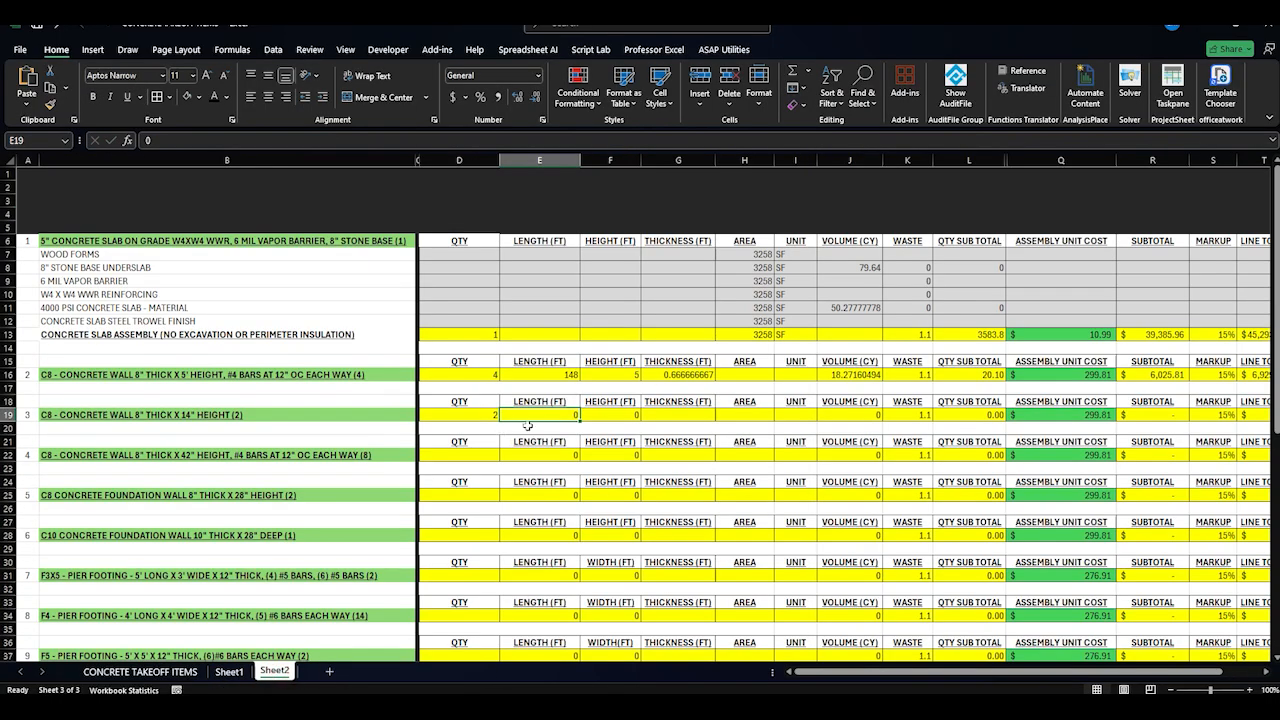
text(9)
key(Tab)
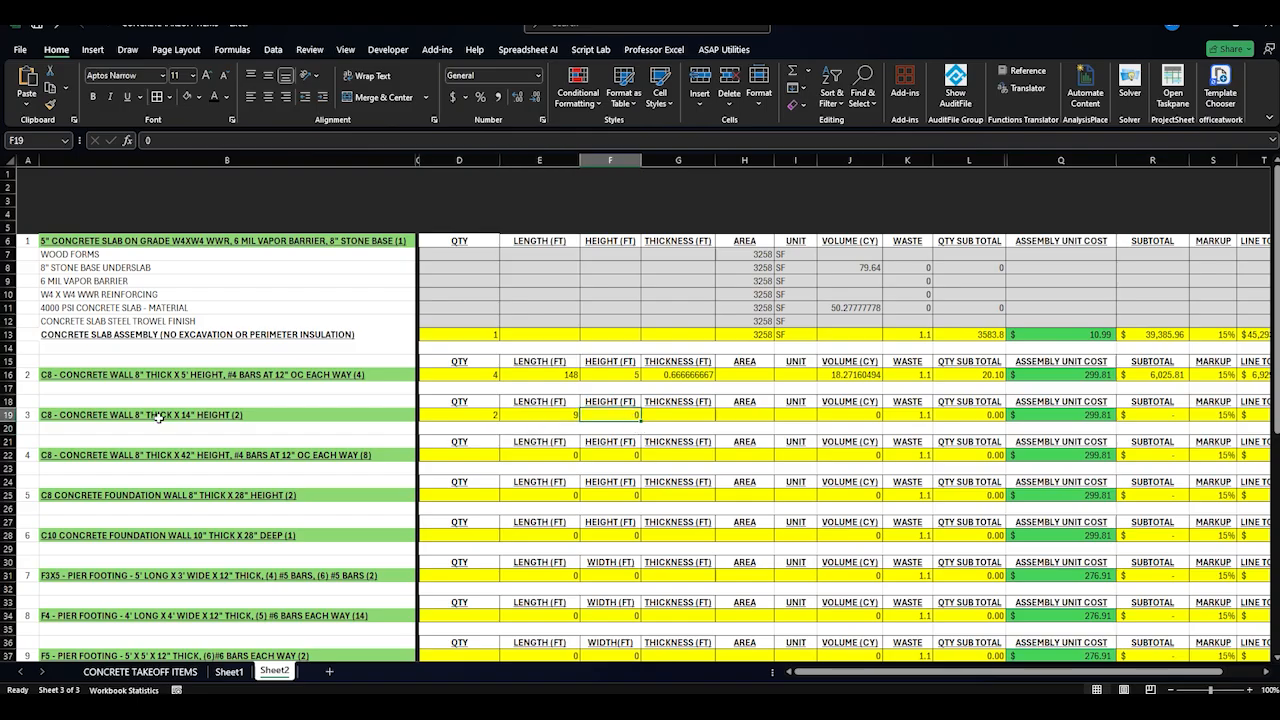
Set the 14" high C8 wall's height to =14/12 and its thickness to =8/12 in row 19
text(=1)
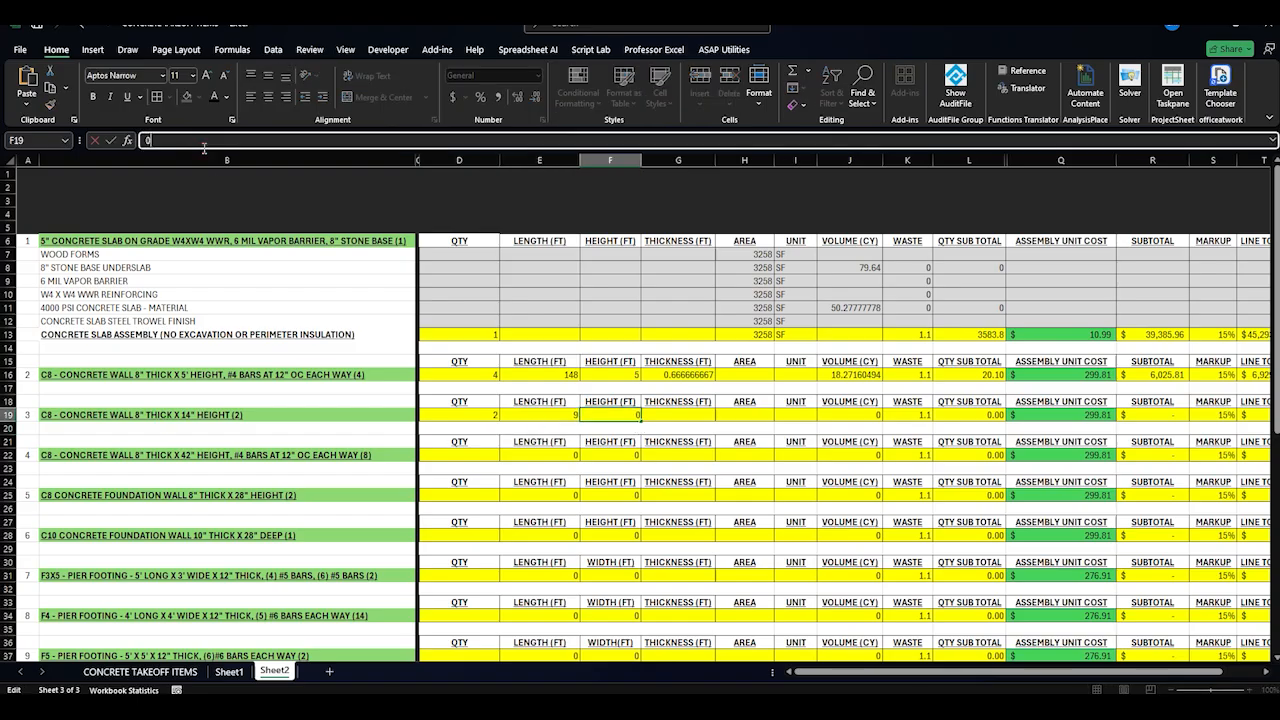
text(4)
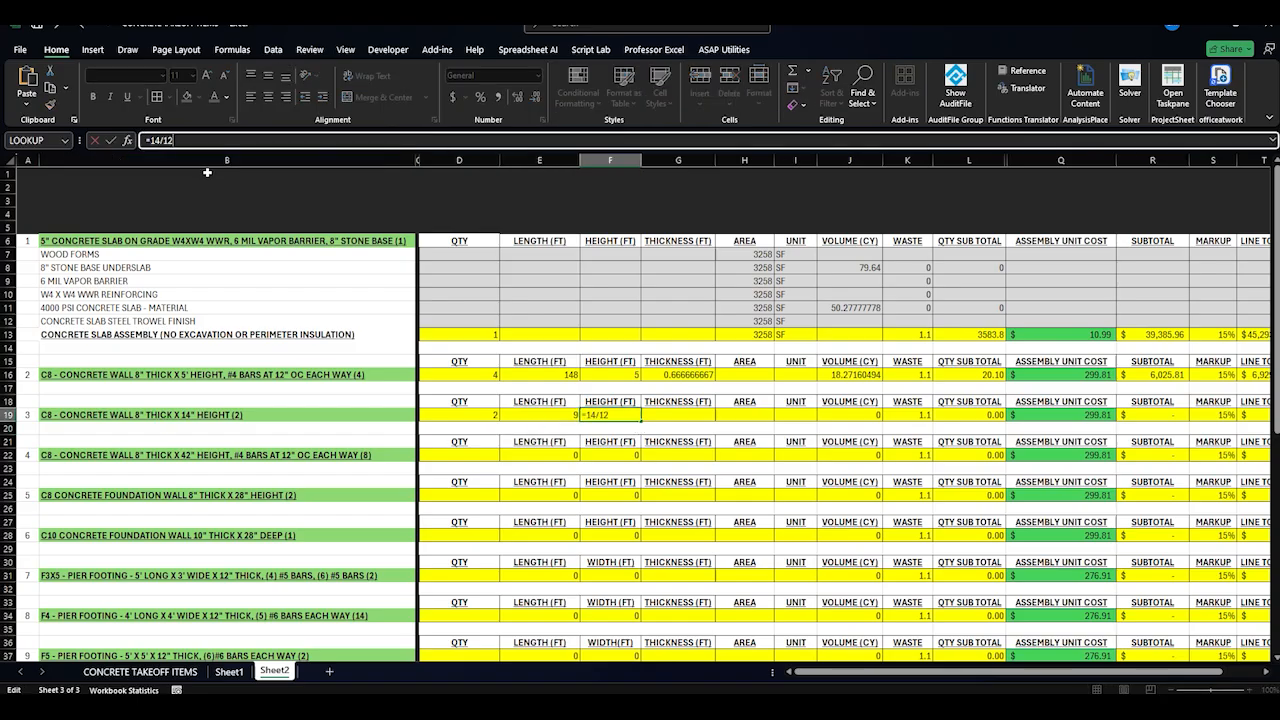
text(/12)
key(Return)
click(659, 413)
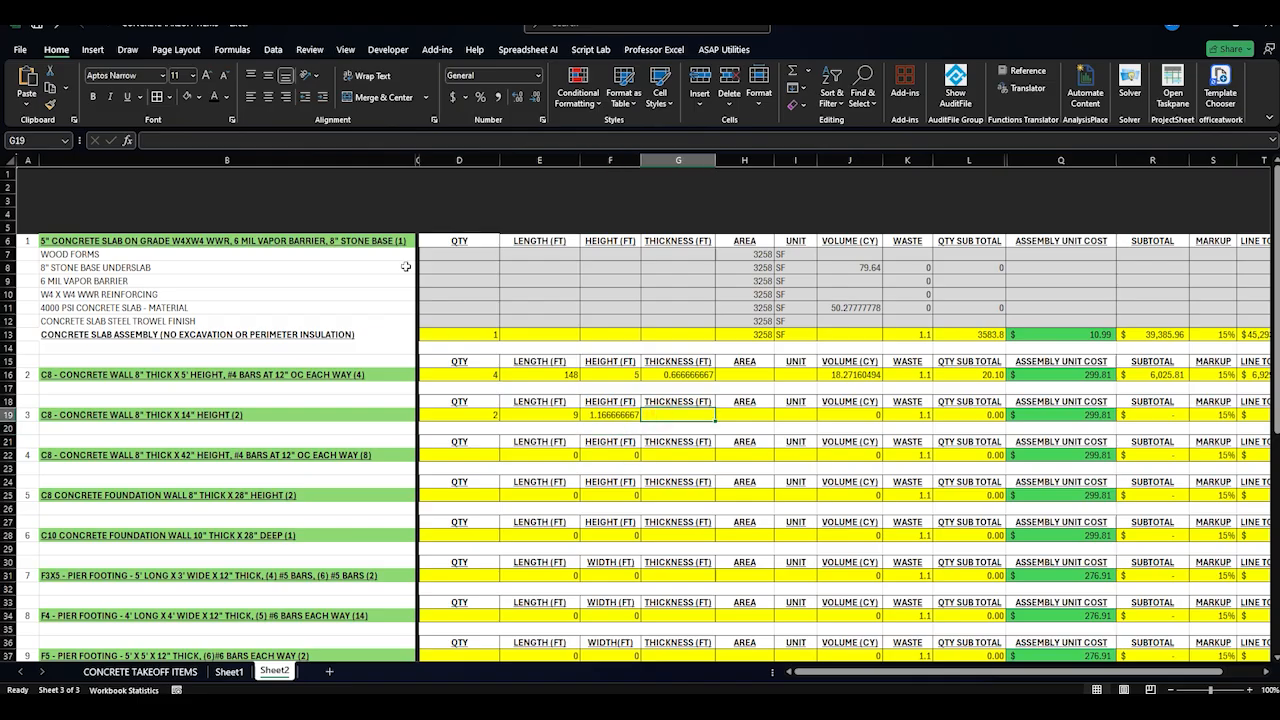
text(=)
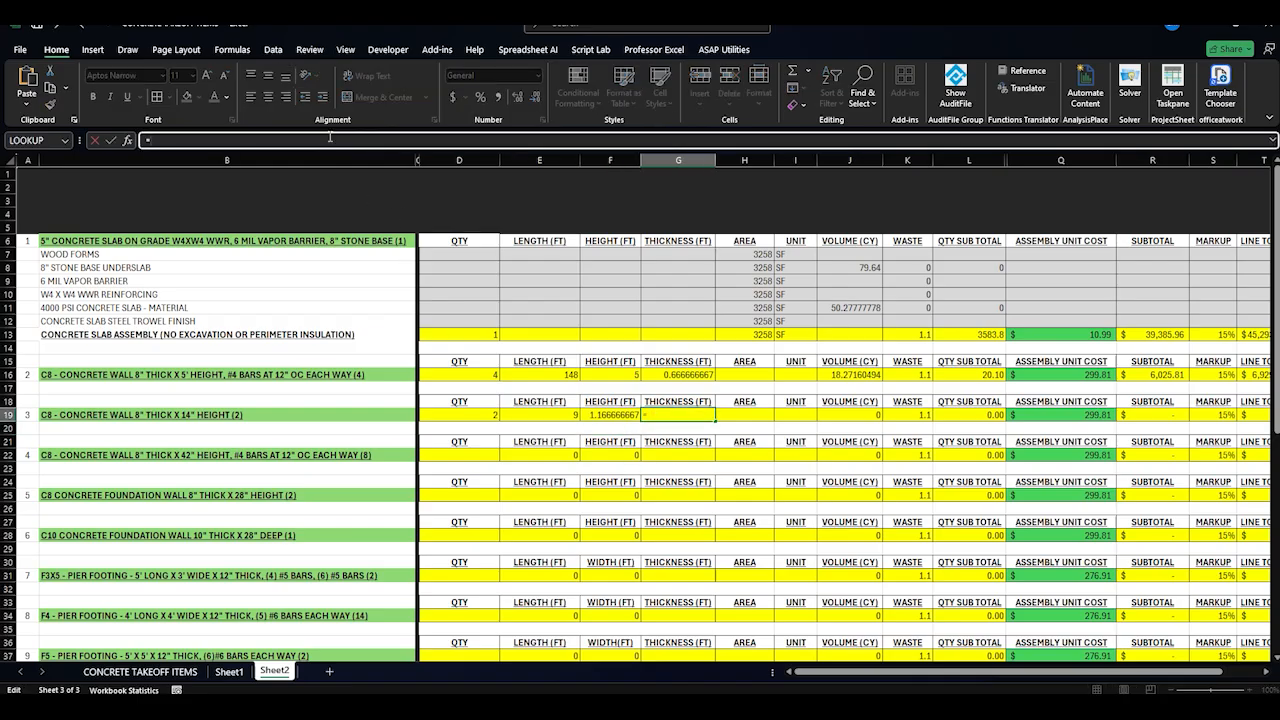
text(8/12)
key(Return)
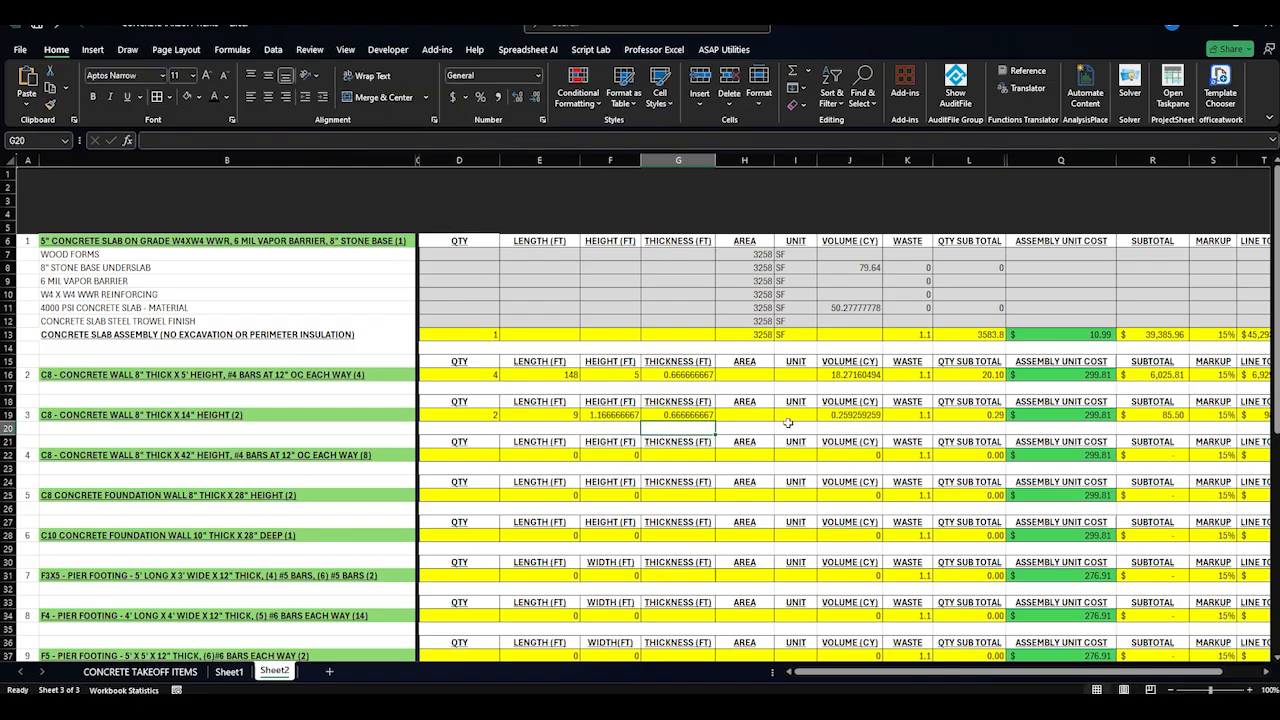
Review the 14" high C8 wall's length, volume, waste, quantity subtotal, unit cost and SUBTOTAL cells in row 19
click(771, 420)
click(547, 418)
click(872, 419)
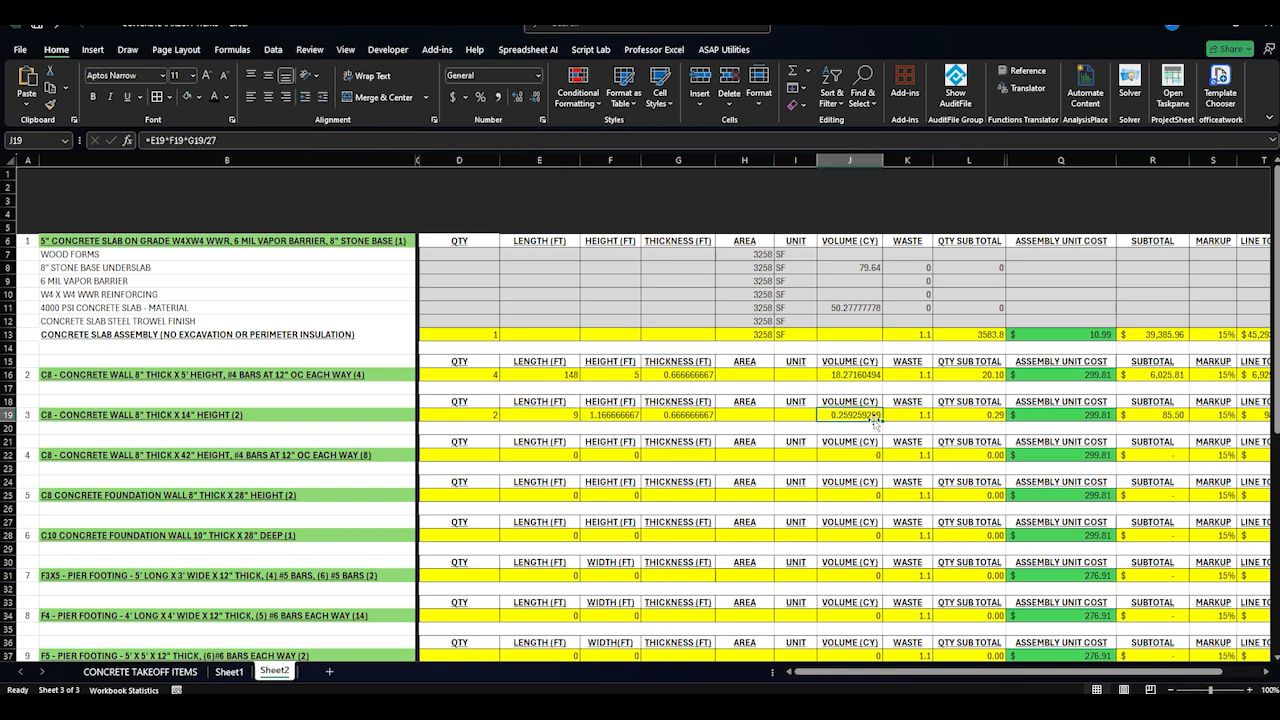
click(898, 419)
click(975, 413)
click(1077, 410)
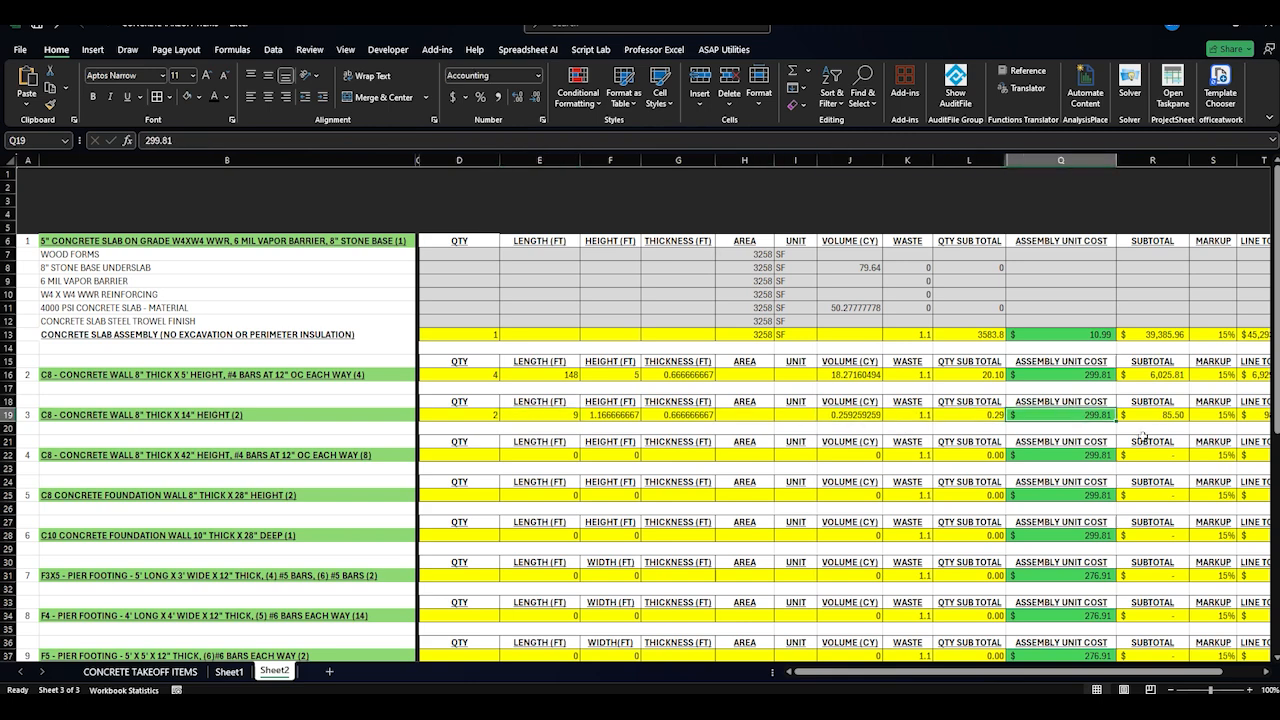
drag(914, 680, 947, 677)
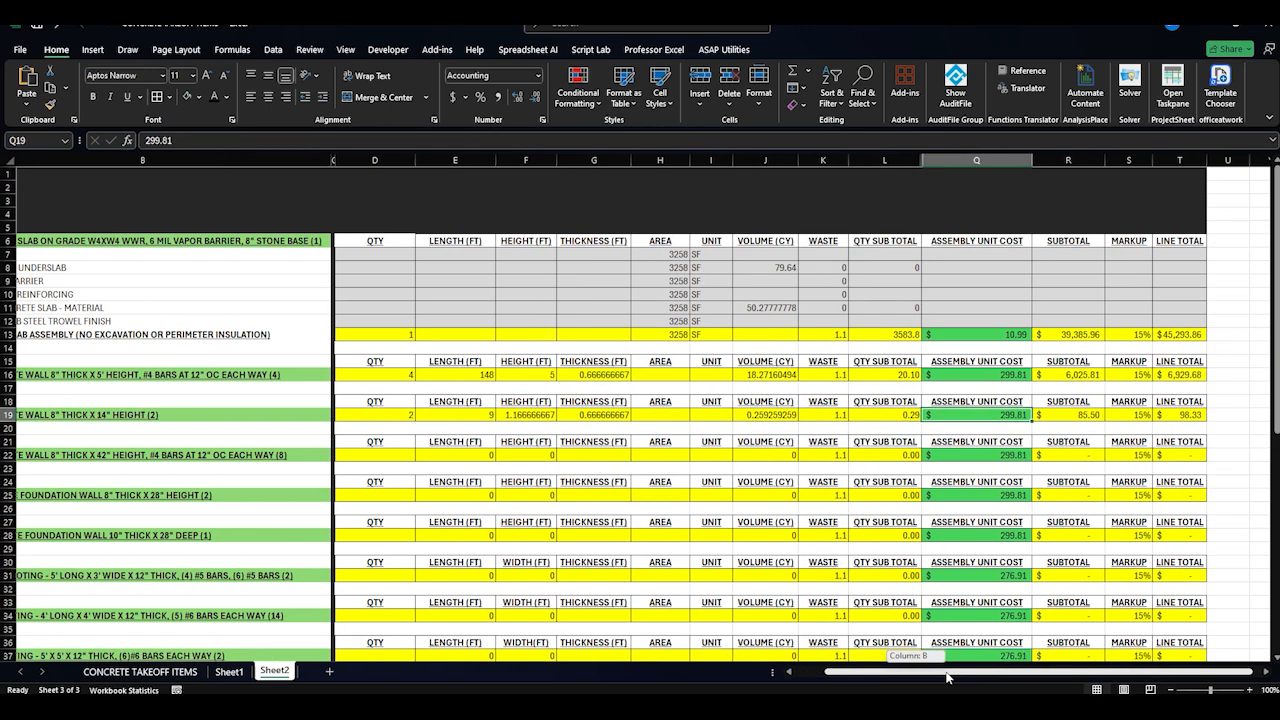
drag(960, 675, 960, 675)
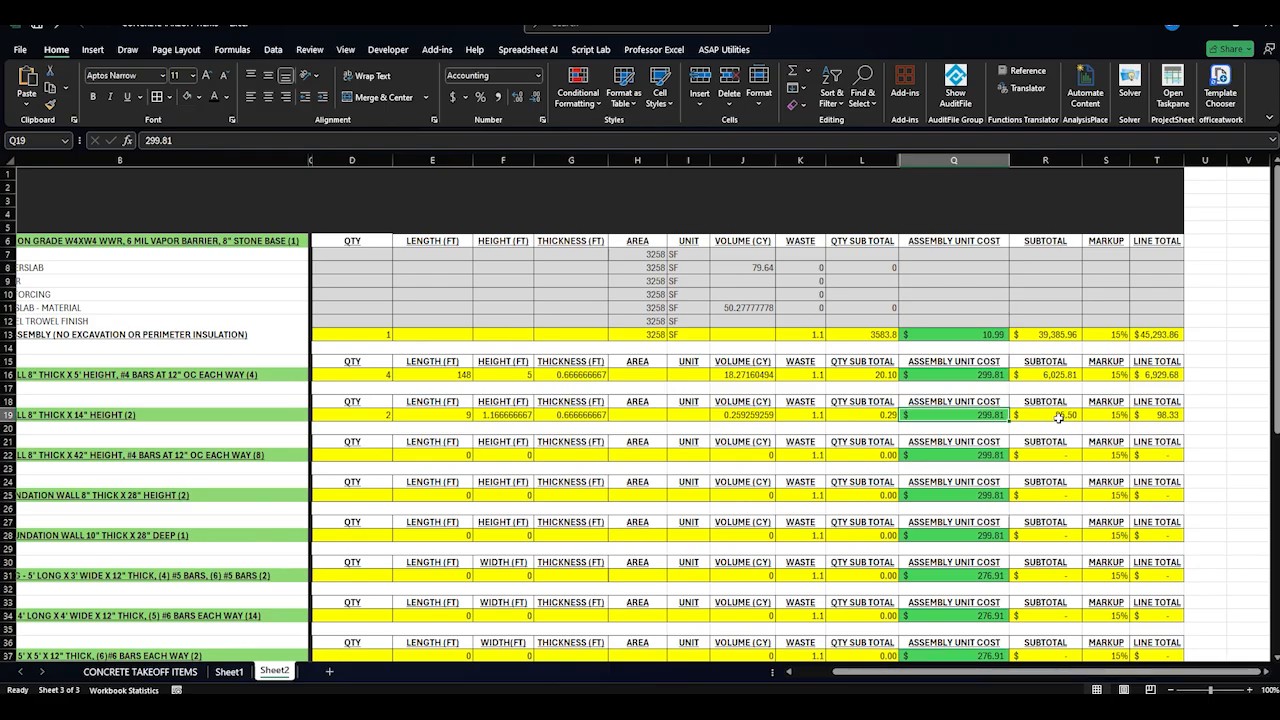
click(1058, 416)
click(861, 416)
click(805, 415)
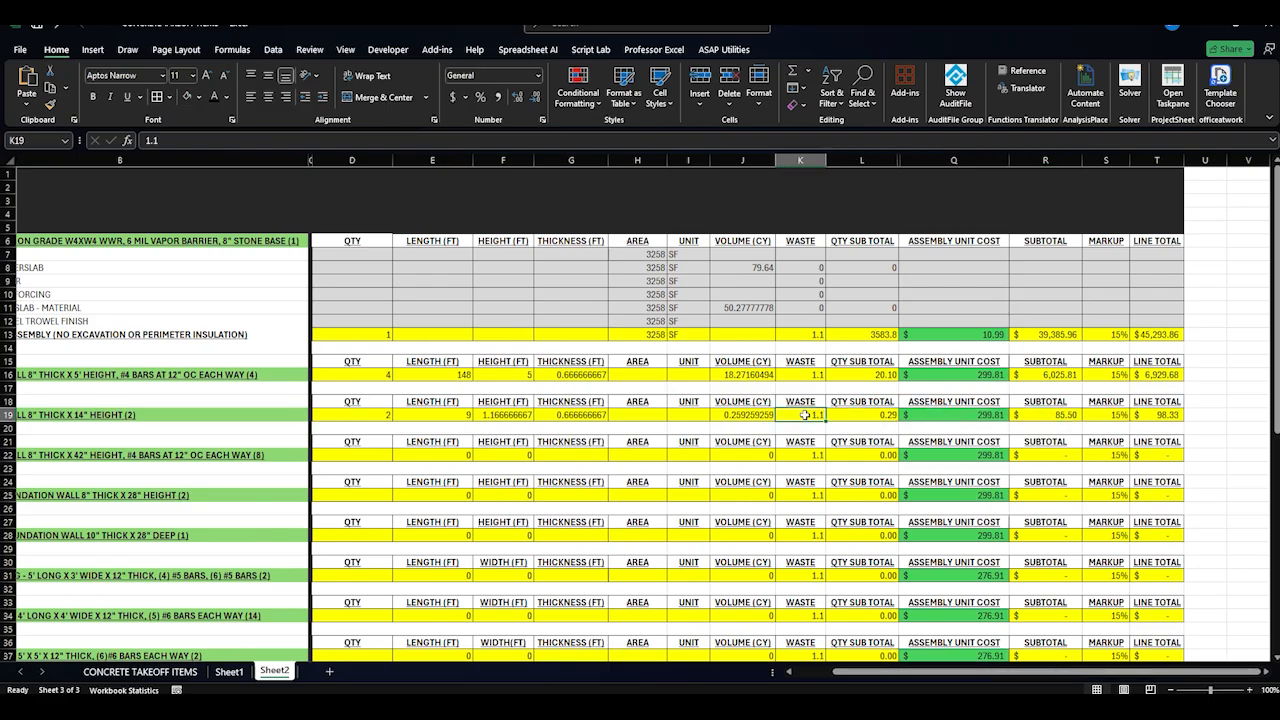
click(726, 414)
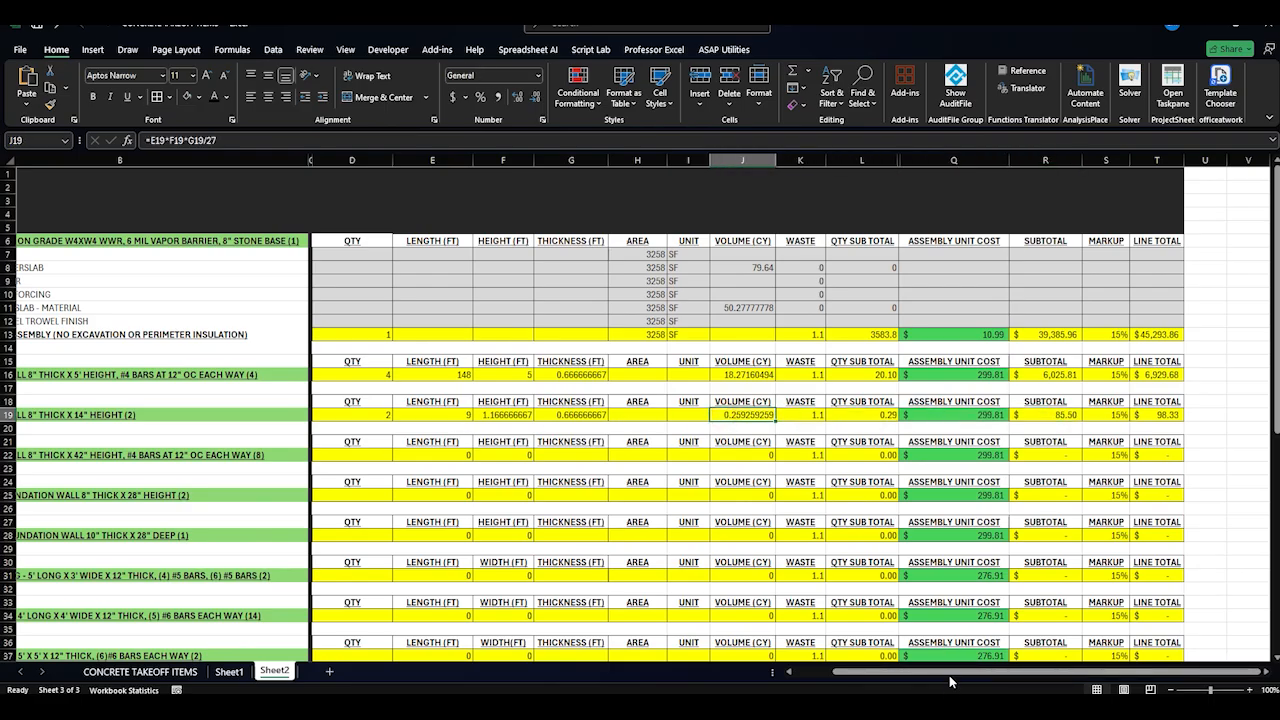
Enter a quantity of 8 and the Sheet1 length rounded to 134 for the 42" high C8 wall in row 22
drag(950, 681, 905, 681)
click(280, 453)
click(229, 672)
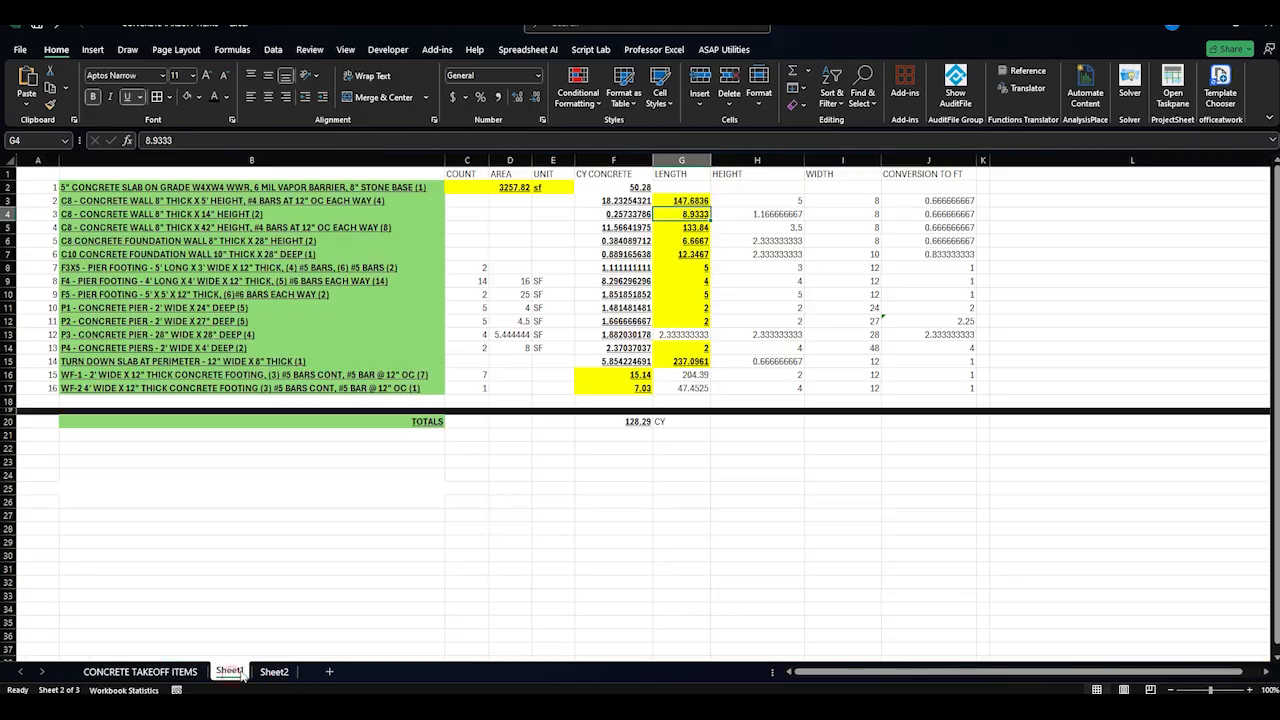
click(171, 229)
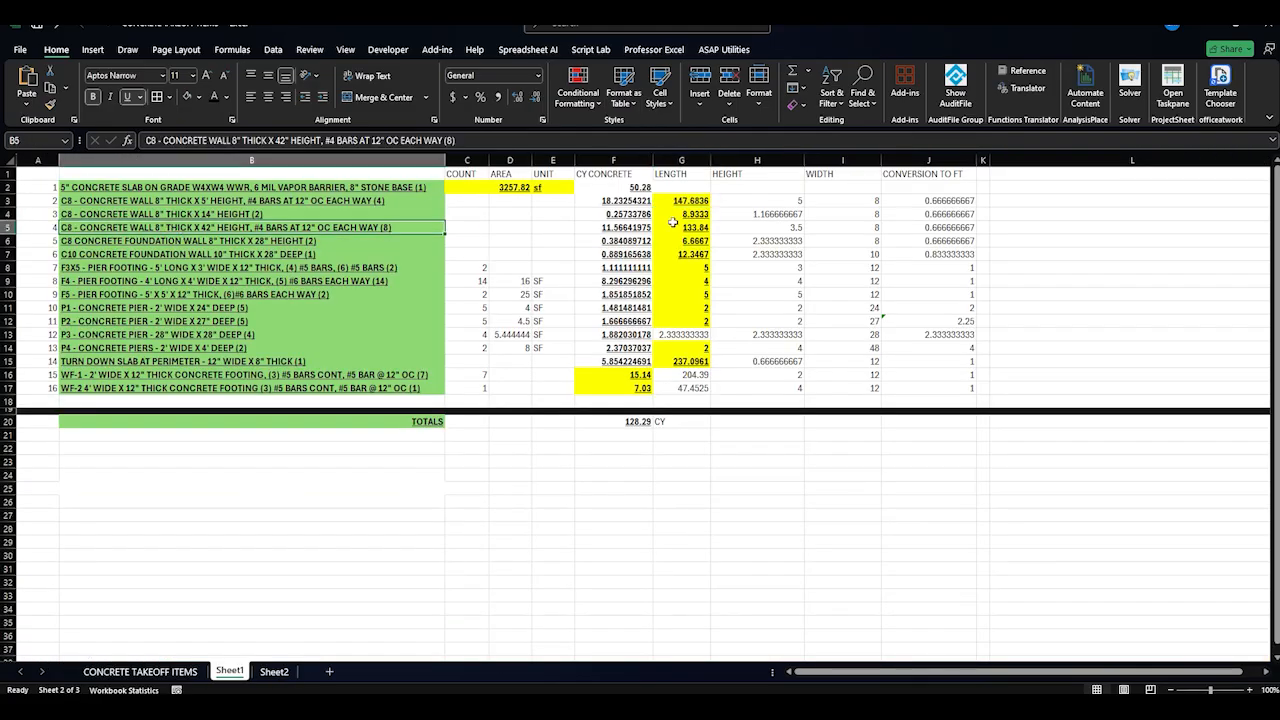
click(274, 672)
click(478, 458)
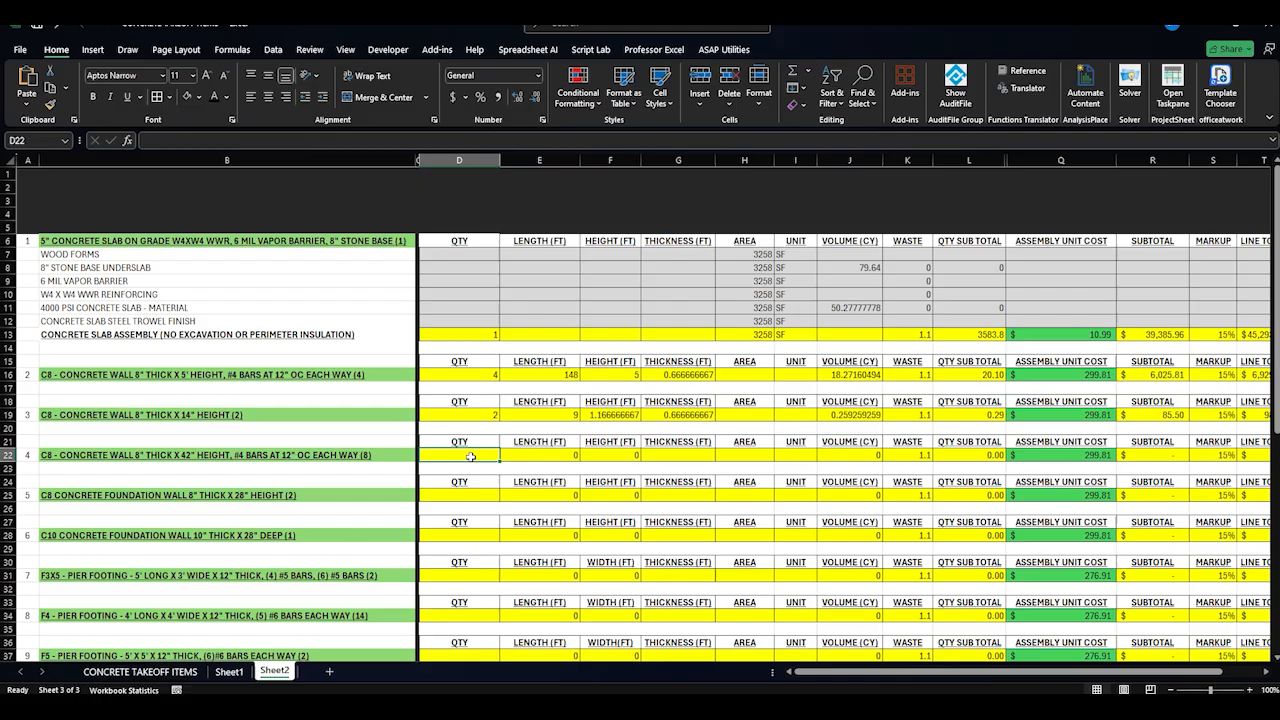
text(8)
key(Tab)
text(134)
key(Tab)
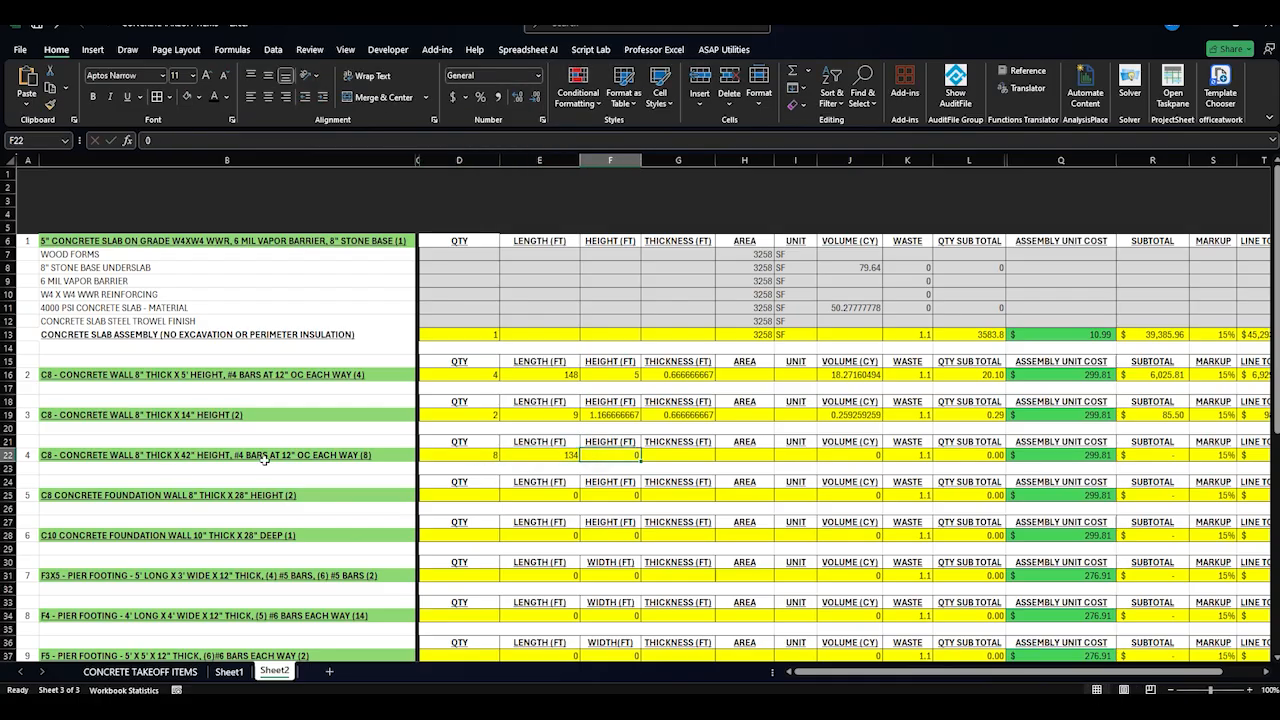
Set the 42" high C8 wall's height to =42/12 and its thickness to =8/12 in row 22
text(=42/)
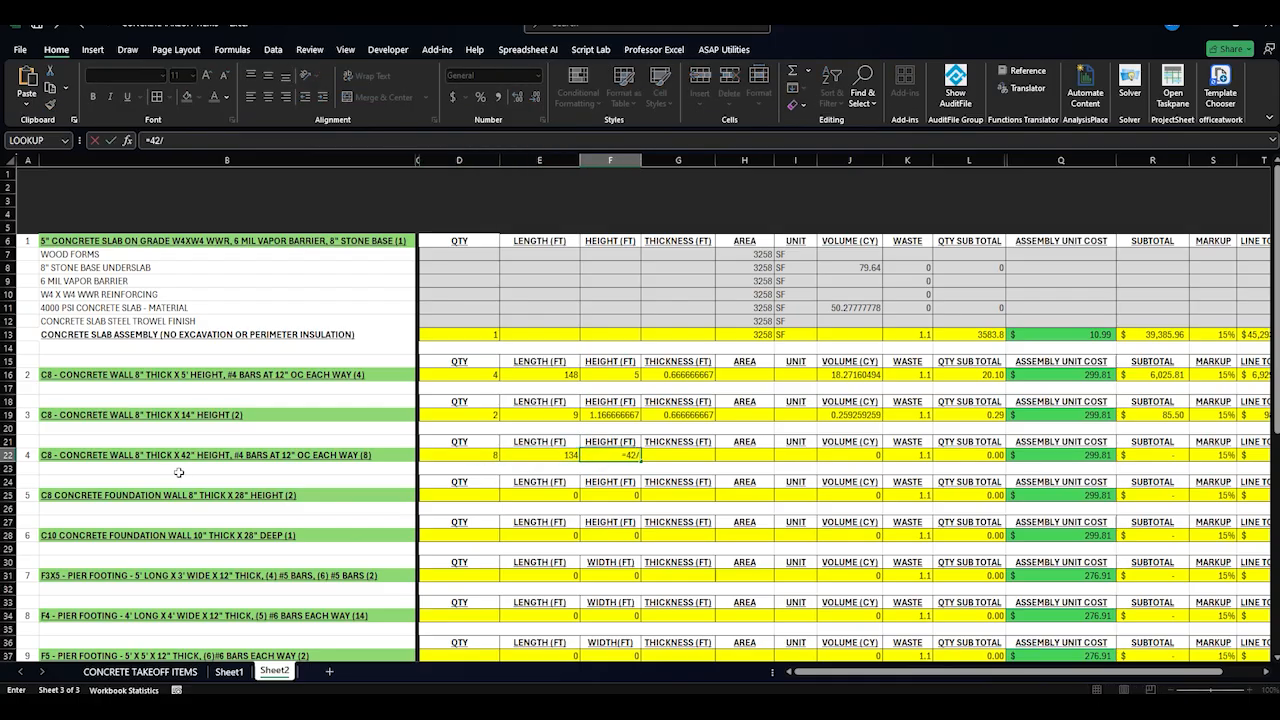
text(12)
key(Tab)
text(=)
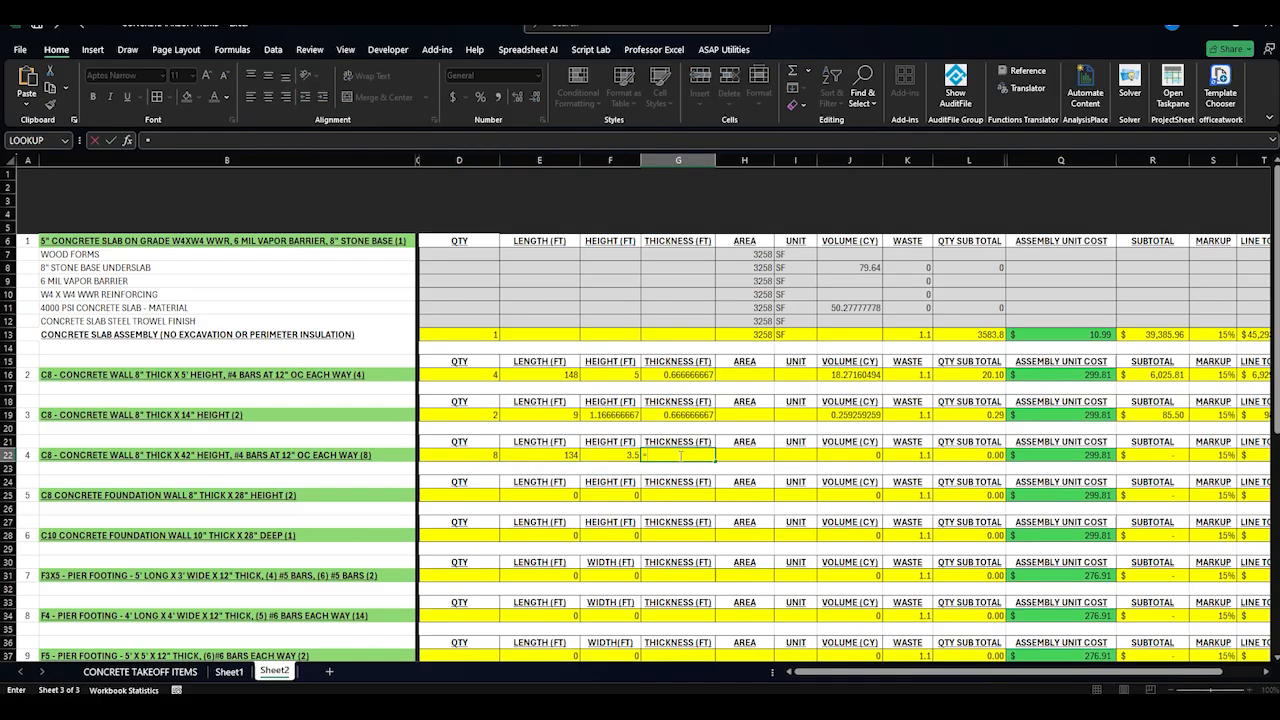
text(8/12)
key(Return)
Check the volume and quantity subtotal formulas of the 42" high C8 wall in row 22
click(760, 458)
click(840, 457)
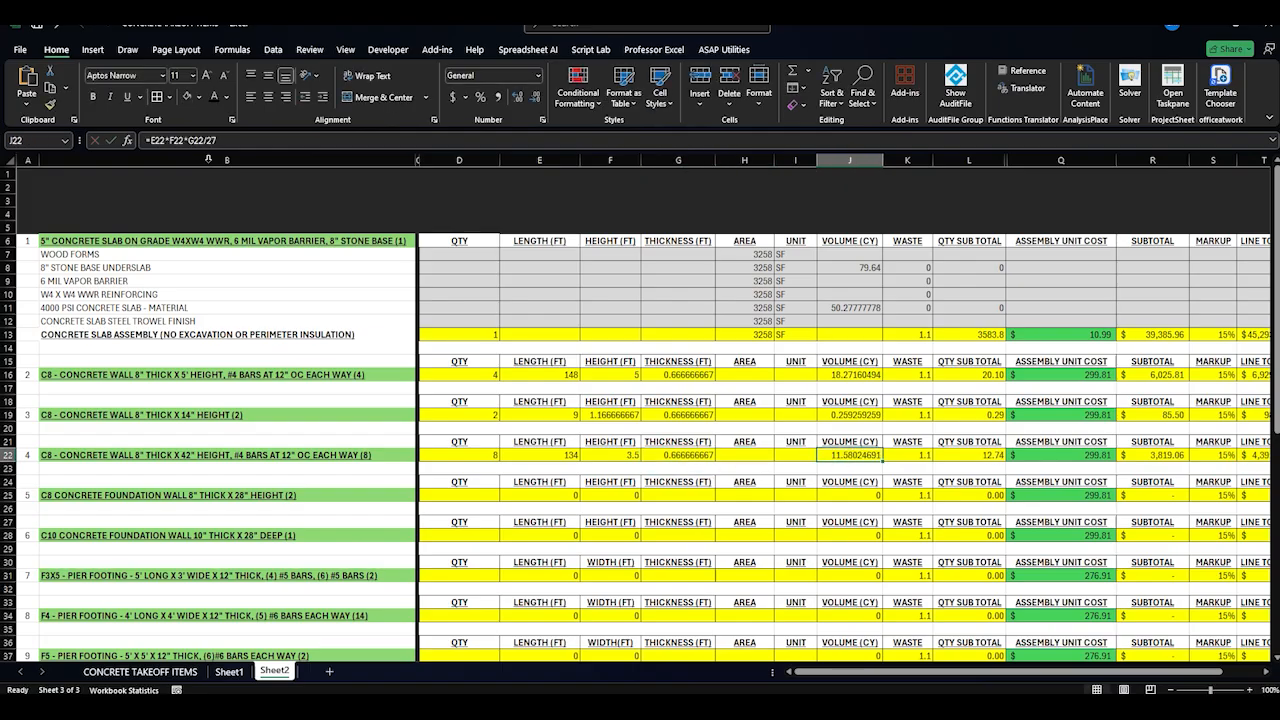
key(F2)
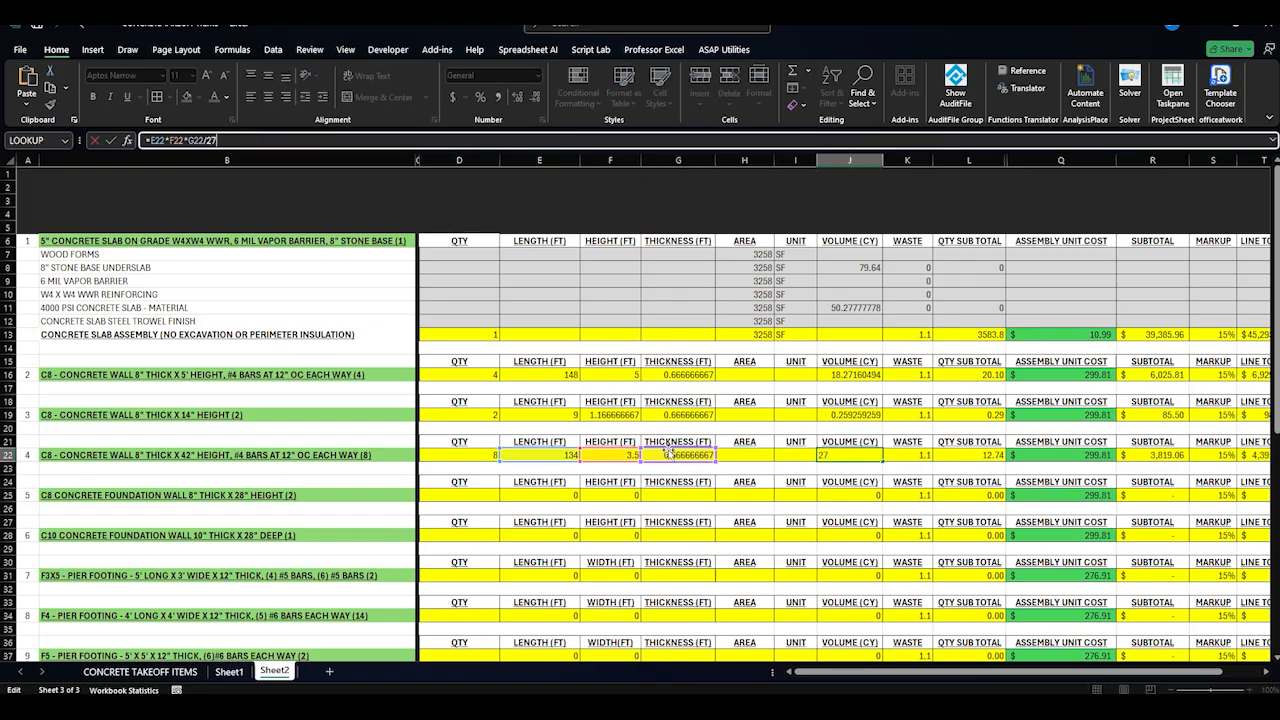
key(Return)
click(945, 456)
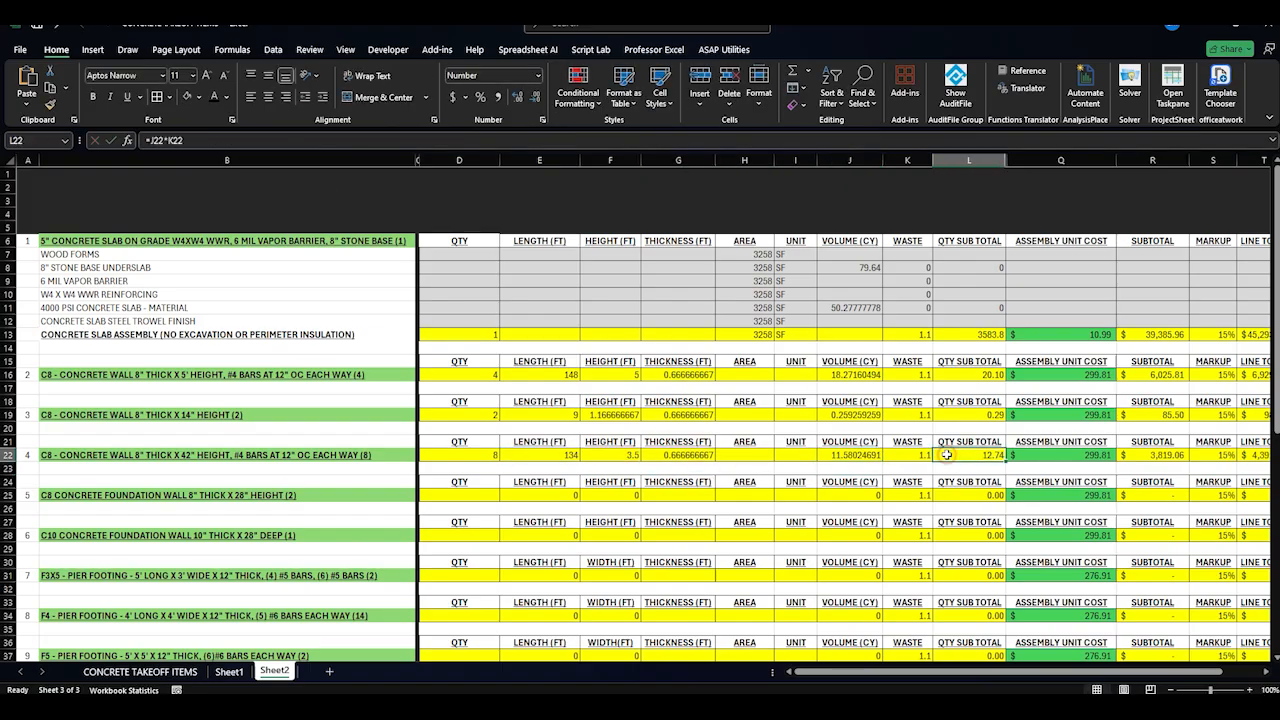
key(F2)
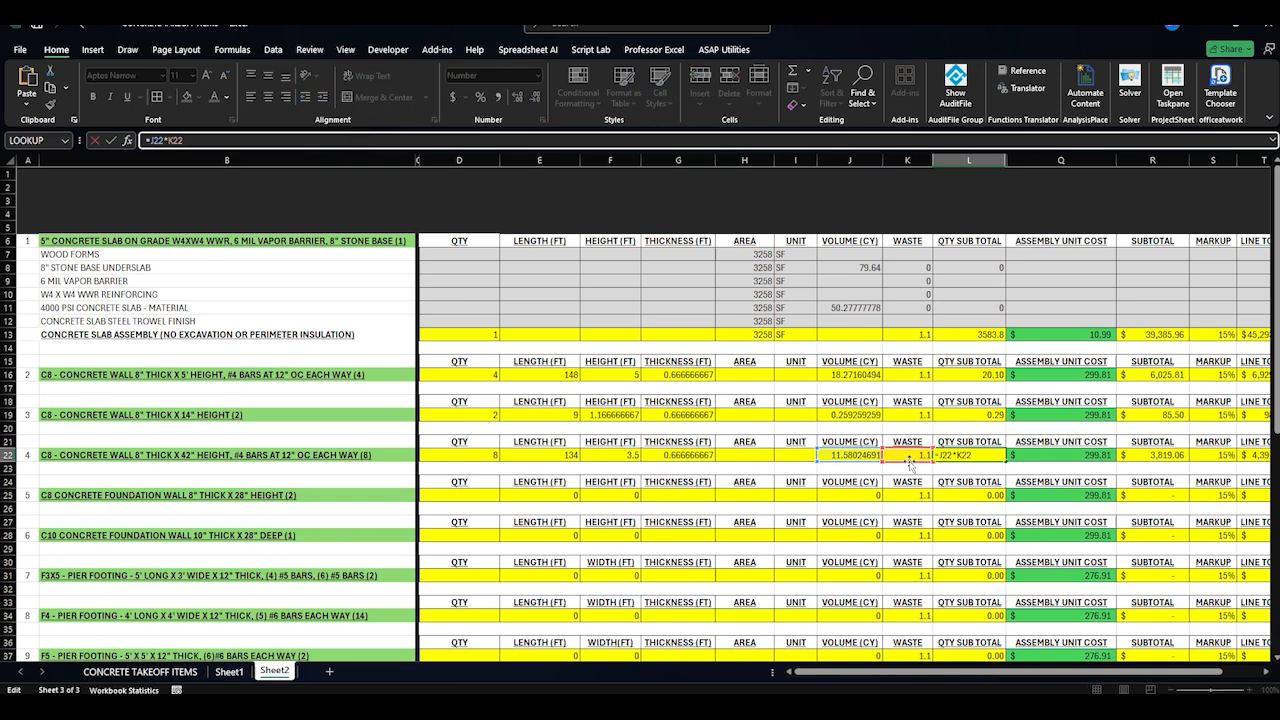
key(Return)
Check the unit cost, SUBTOTAL formula, markup and line total formula of the 42" high C8 wall in row 22
click(1076, 465)
click(1186, 458)
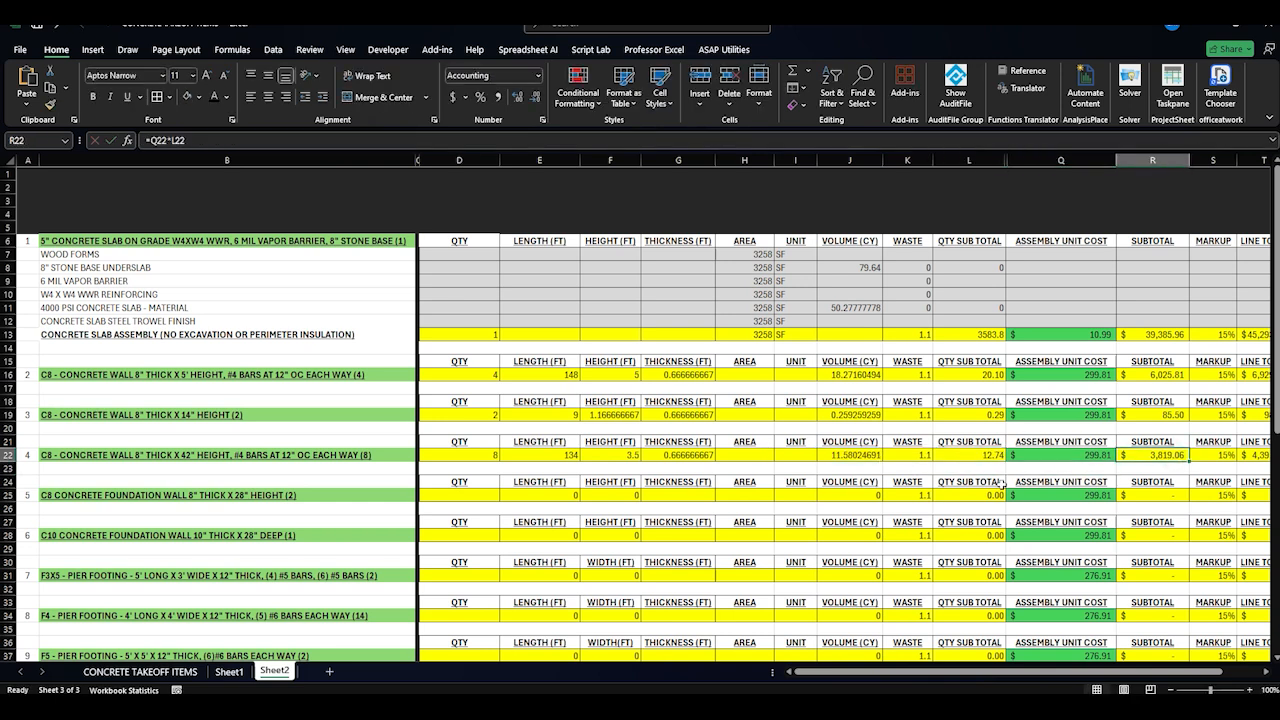
click(370, 140)
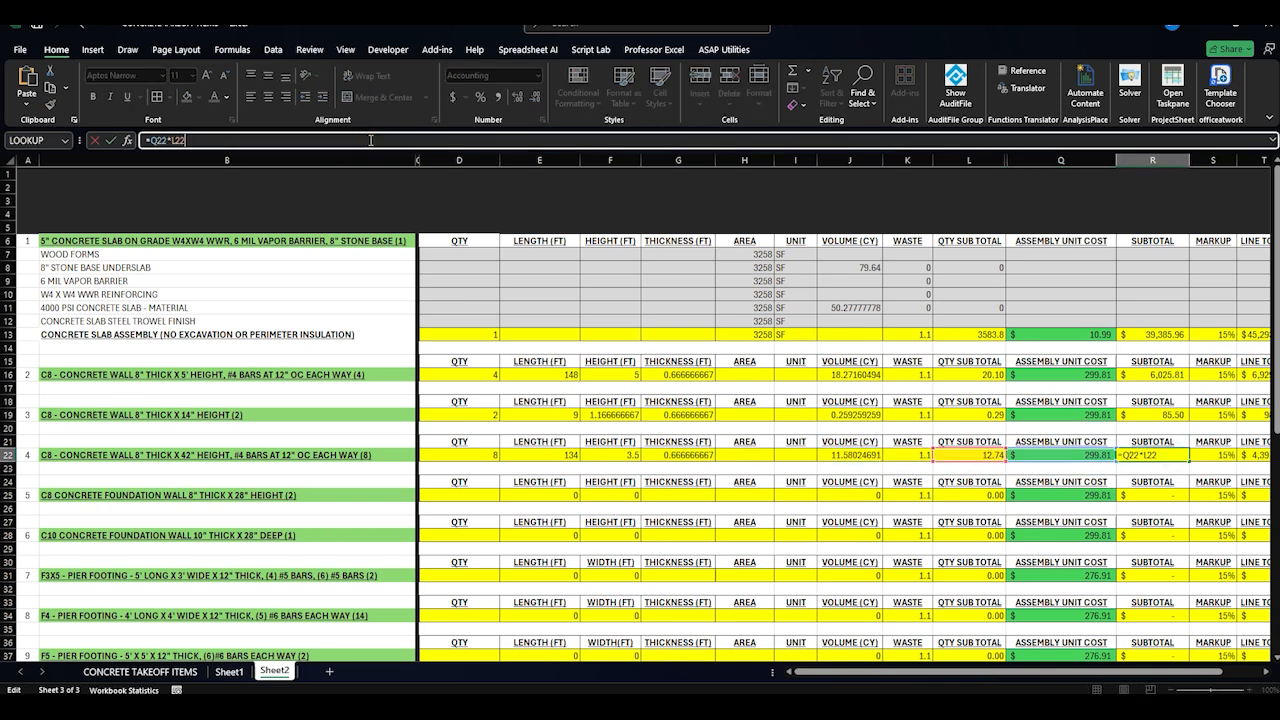
key(Return)
click(1213, 455)
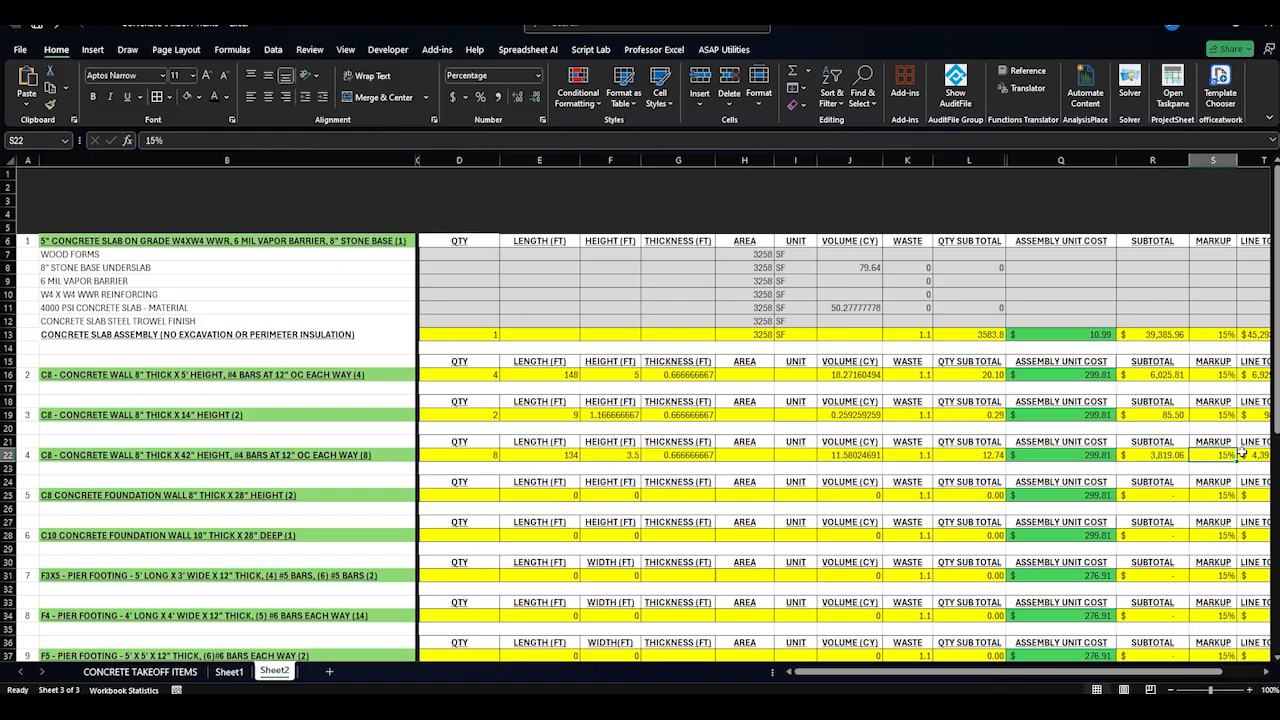
click(1252, 455)
click(227, 142)
key(Return)
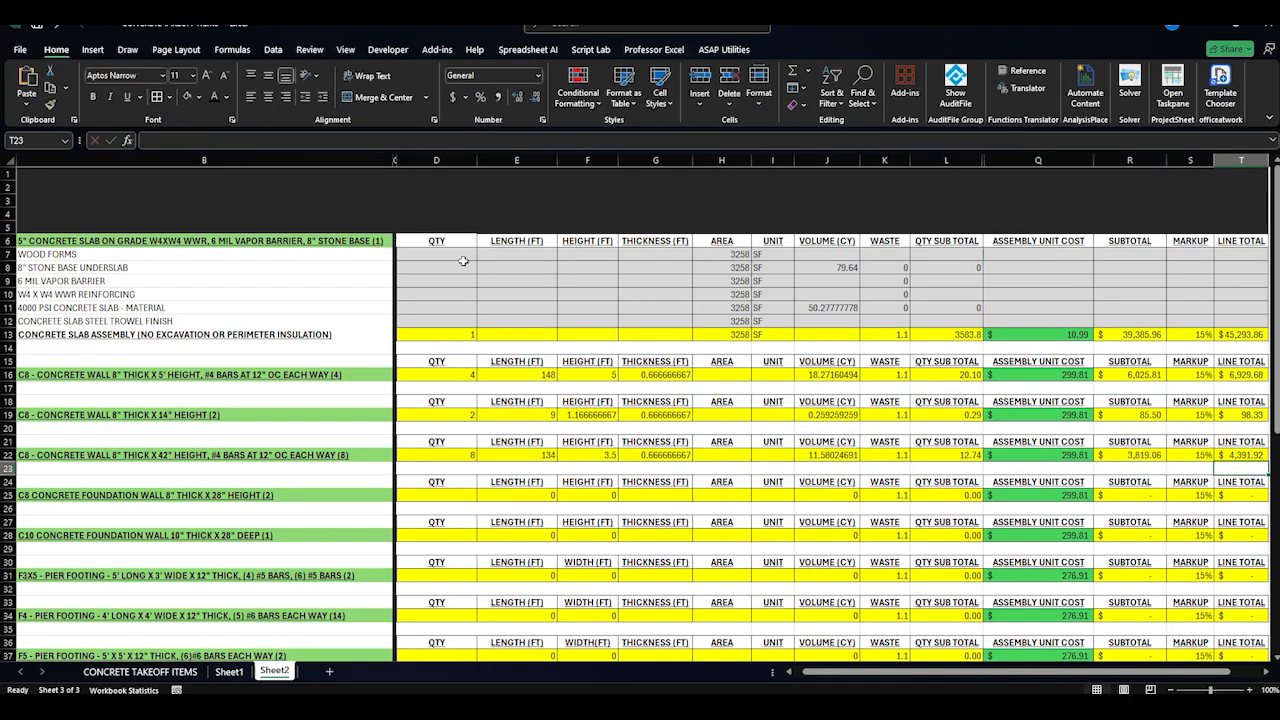
Narrow the item description column B and the QTY column D on Sheet2 so the LINE TOTAL column fits in view
scroll(926, 689, left, 1)
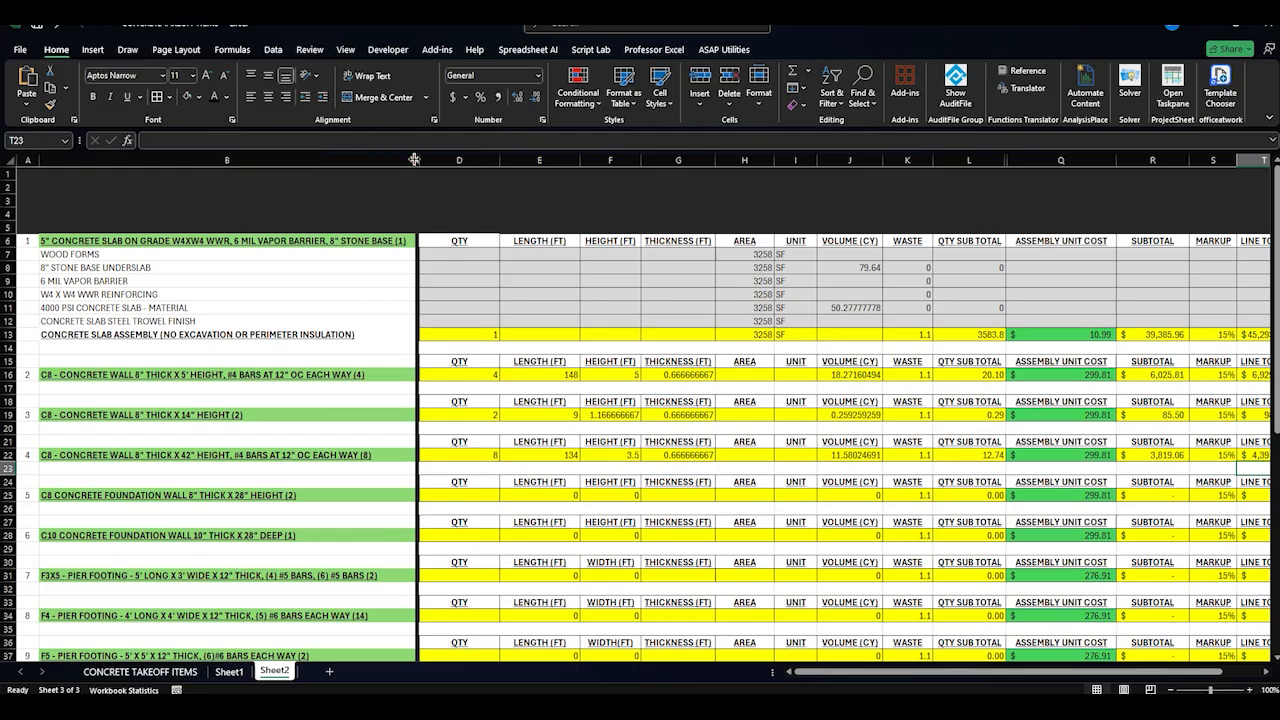
drag(417, 160, 406, 160)
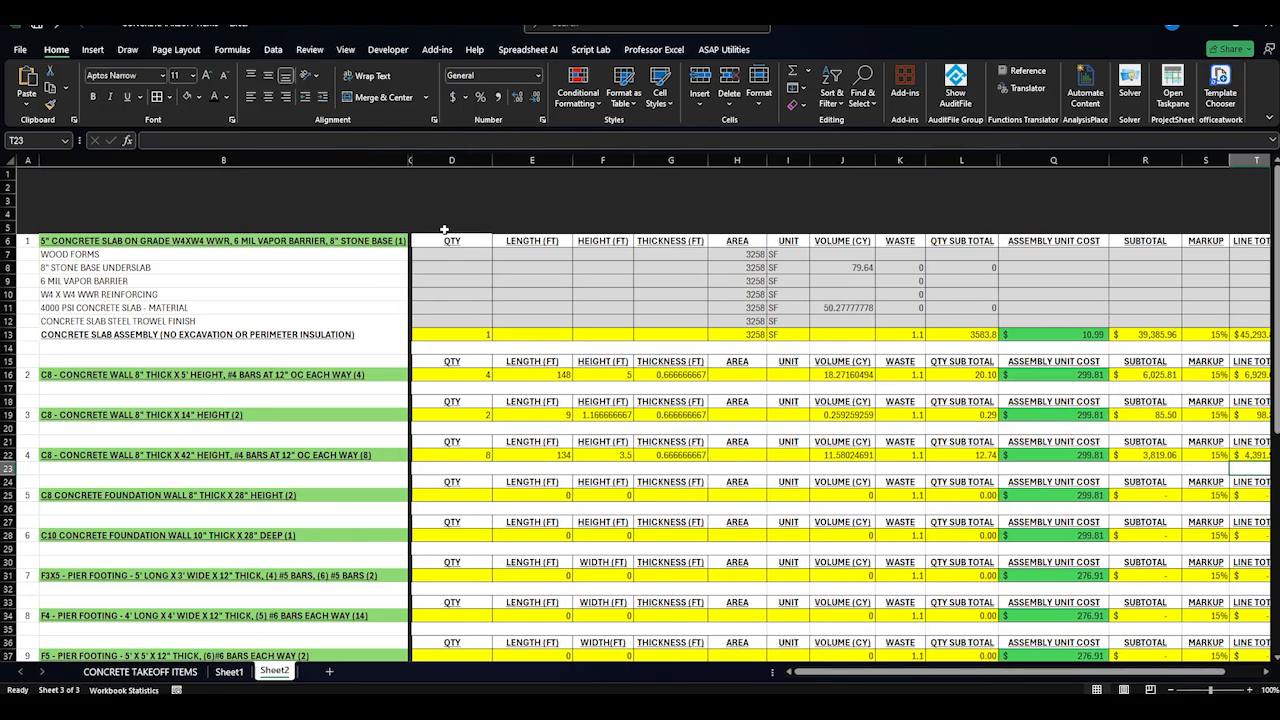
drag(492, 160, 471, 160)
Look up the 28" high C8 foundation wall's length on Sheet1 and enter it rounded to 7 in row 25 of Sheet2
click(250, 498)
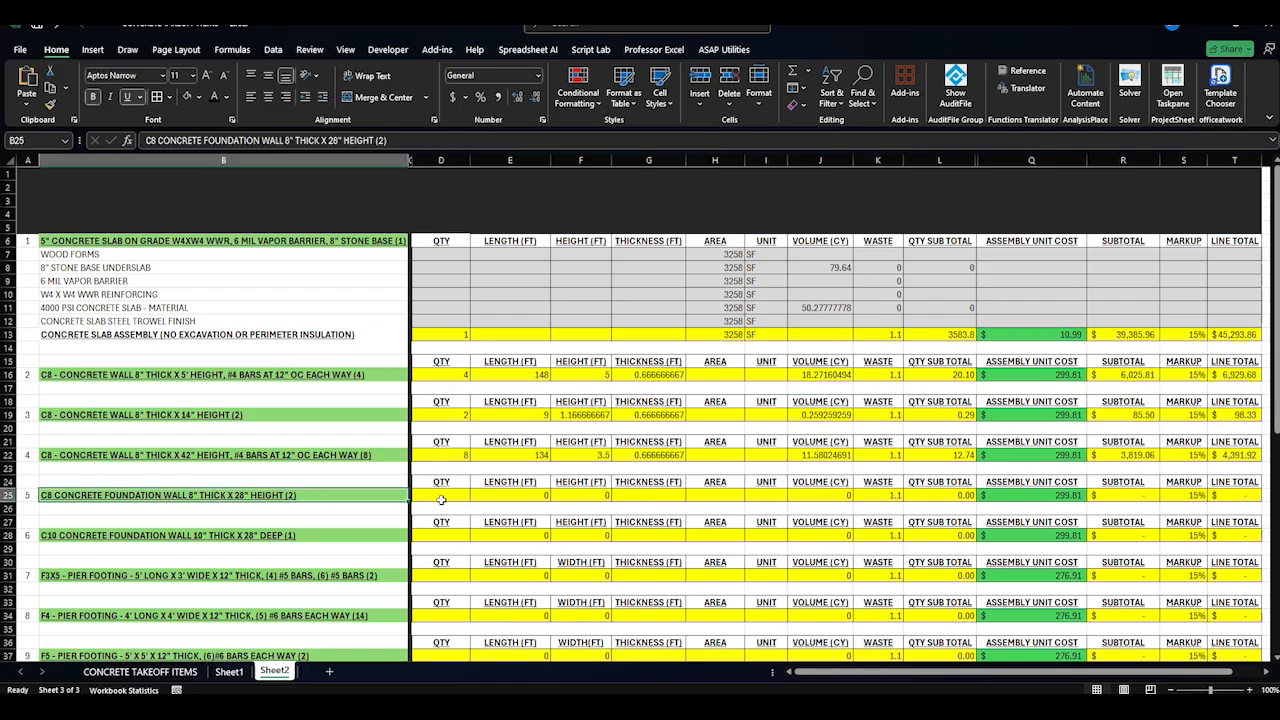
click(229, 671)
click(170, 240)
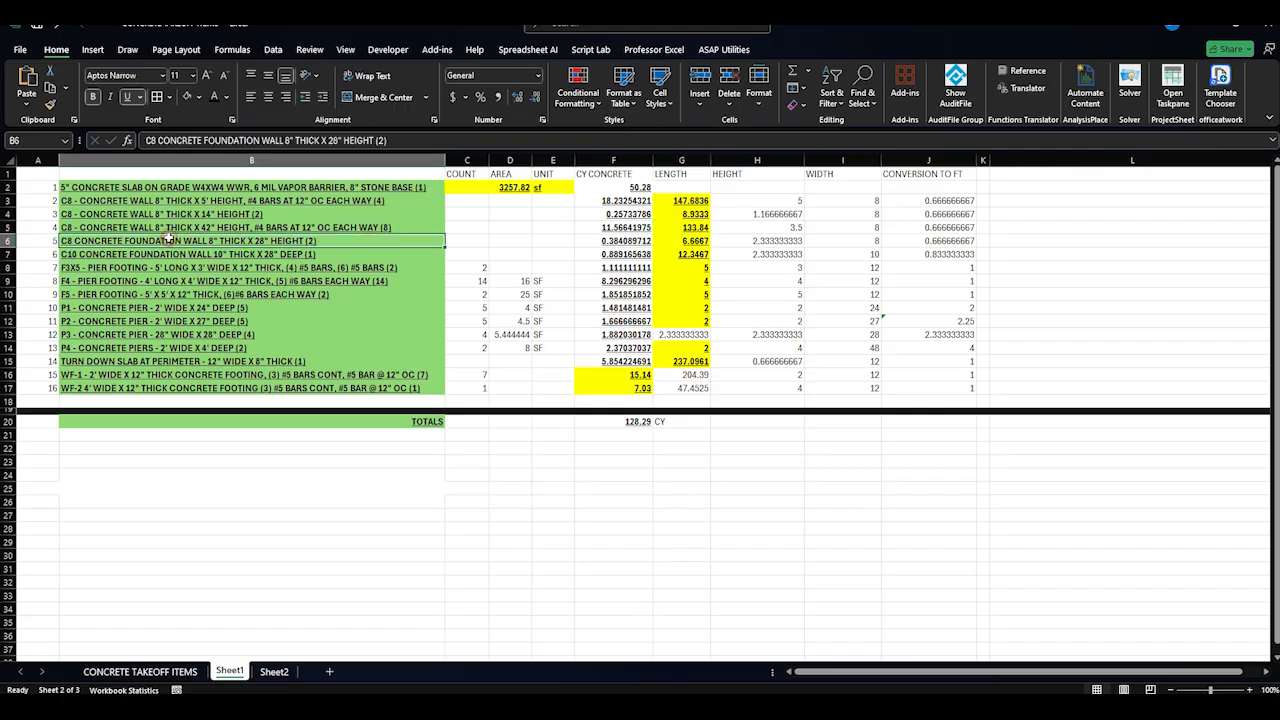
click(702, 243)
click(274, 671)
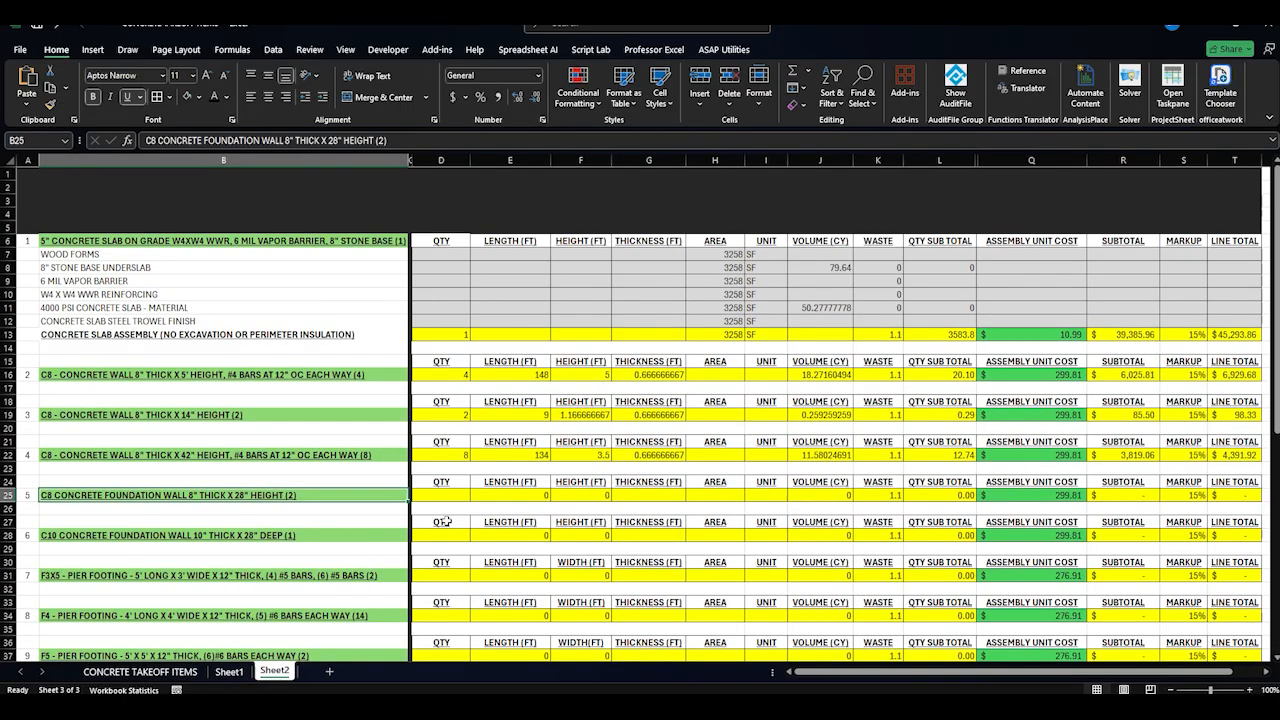
click(507, 497)
text(7)
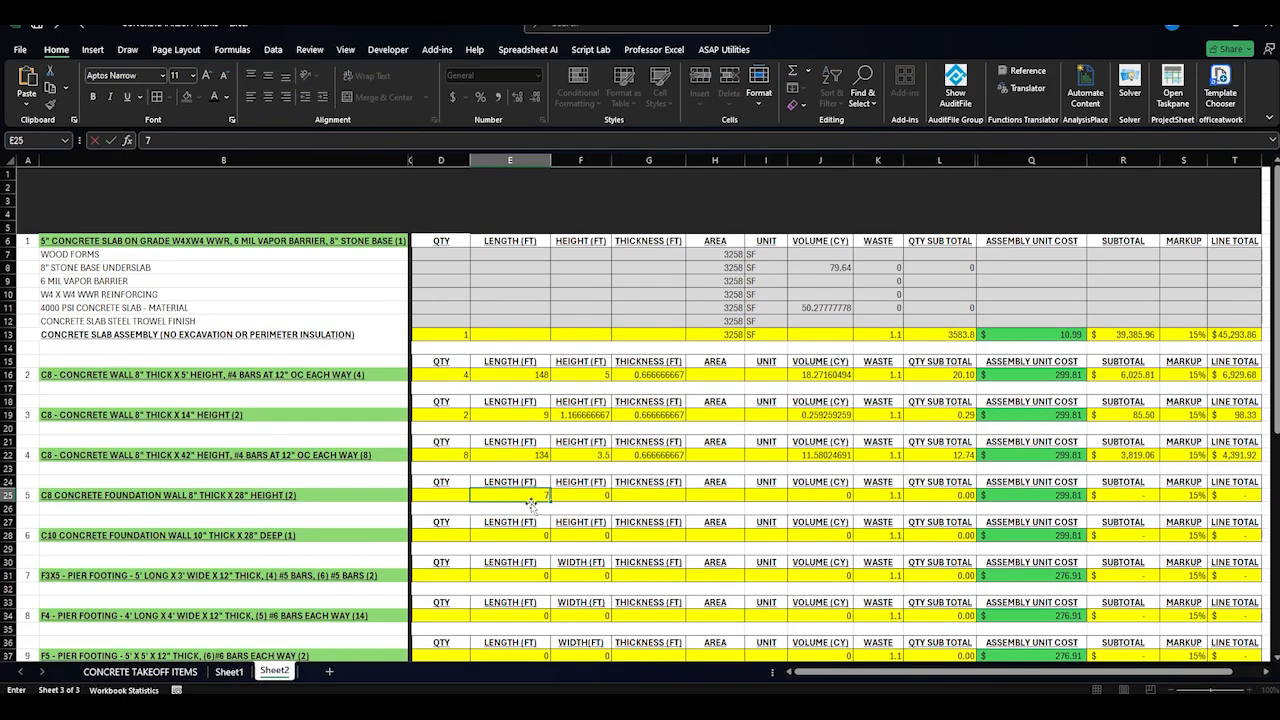
key(Tab)
Set the 28" high C8 foundation wall's height to =28/12 and thickness to =8/12 in row 25, and check its quantity subtotal
text(=)
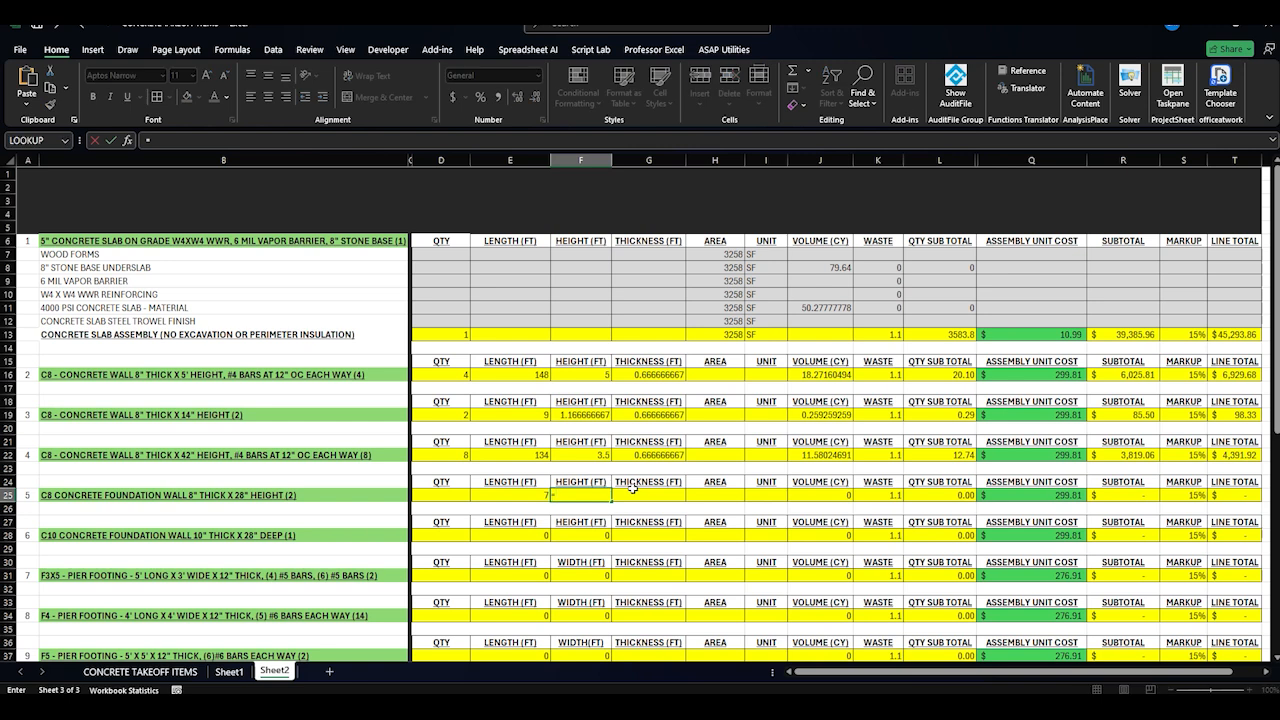
text(28/12)
key(Tab)
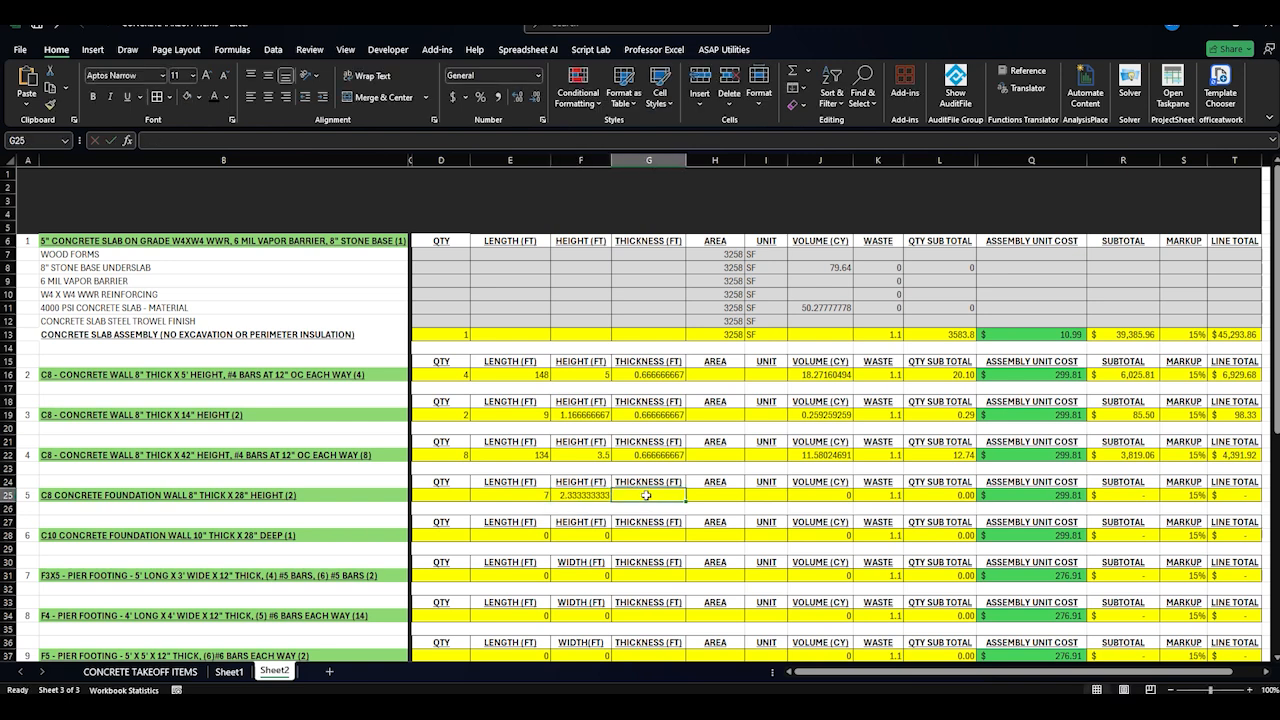
text(=8/12)
key(Tab)
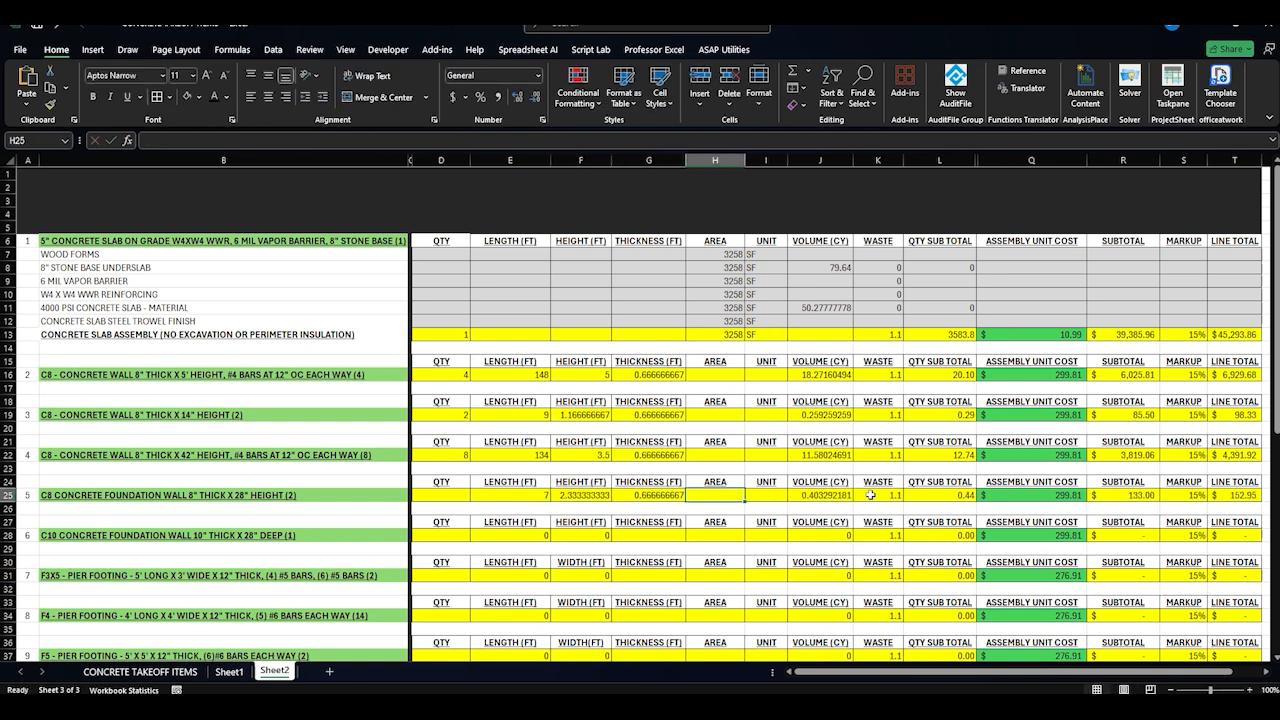
click(871, 495)
click(966, 494)
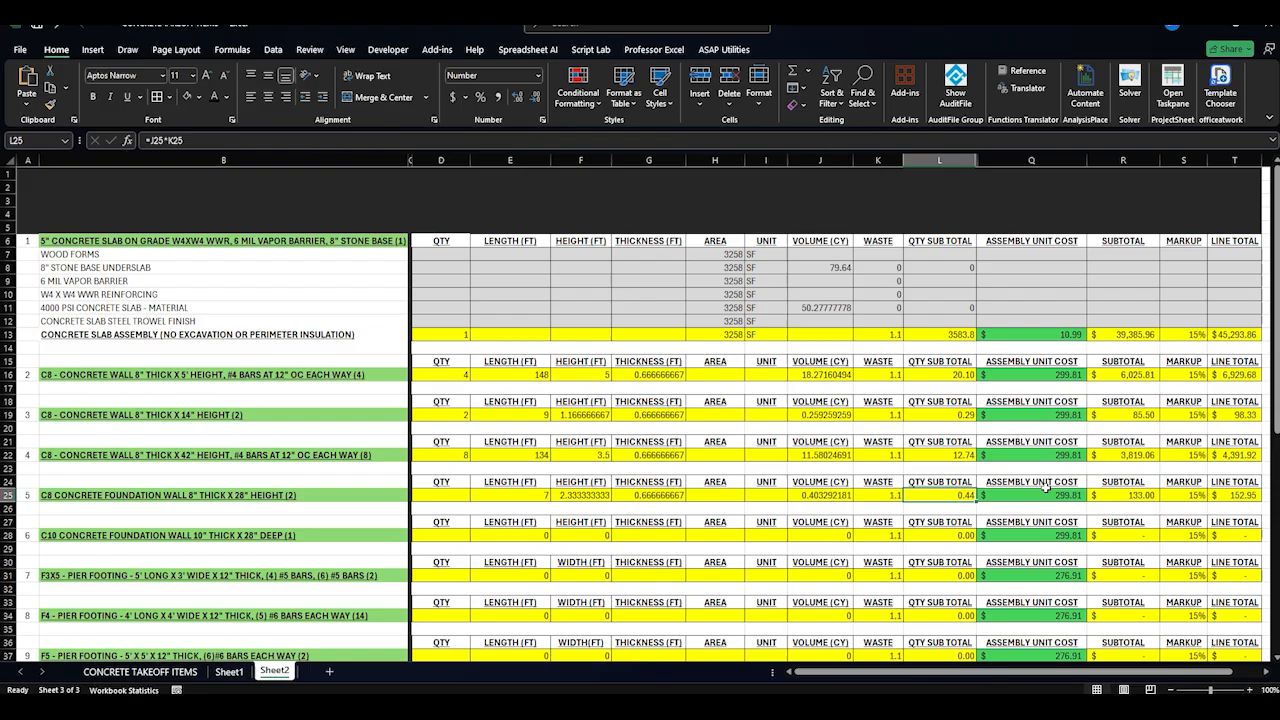
Enter a quantity of 2 for the 28" high C8 foundation wall and 1 for the C10 foundation wall
scroll(866, 514, down, 2)
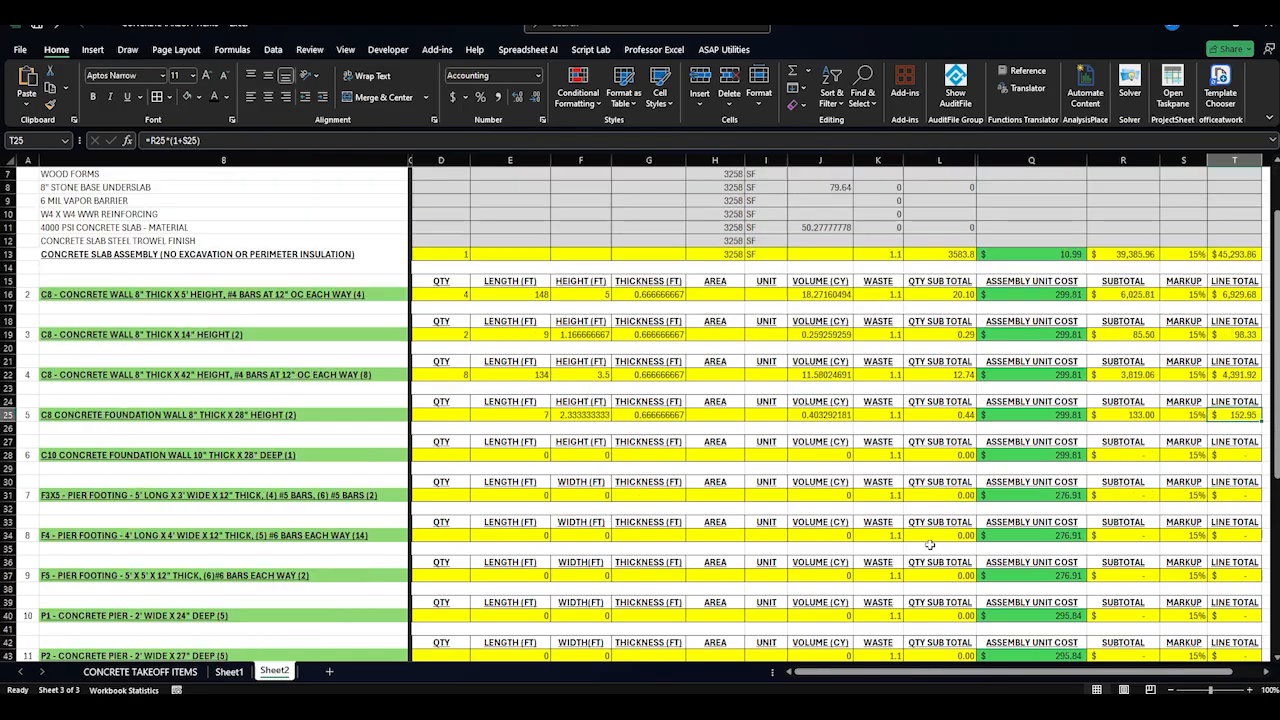
click(440, 456)
click(440, 414)
text(2)
click(428, 454)
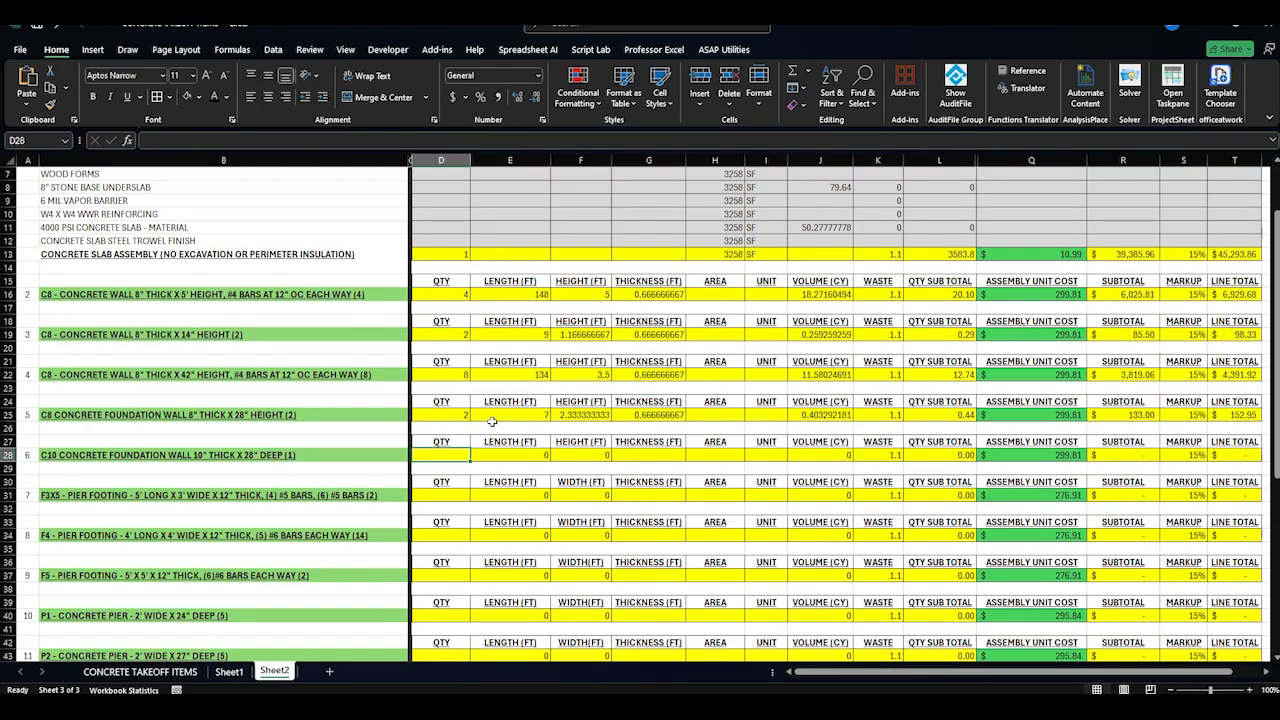
text(1)
Look up the C10 foundation wall's length on Sheet1 and enter it rounded up to 13 in row 28 of Sheet2
click(140, 454)
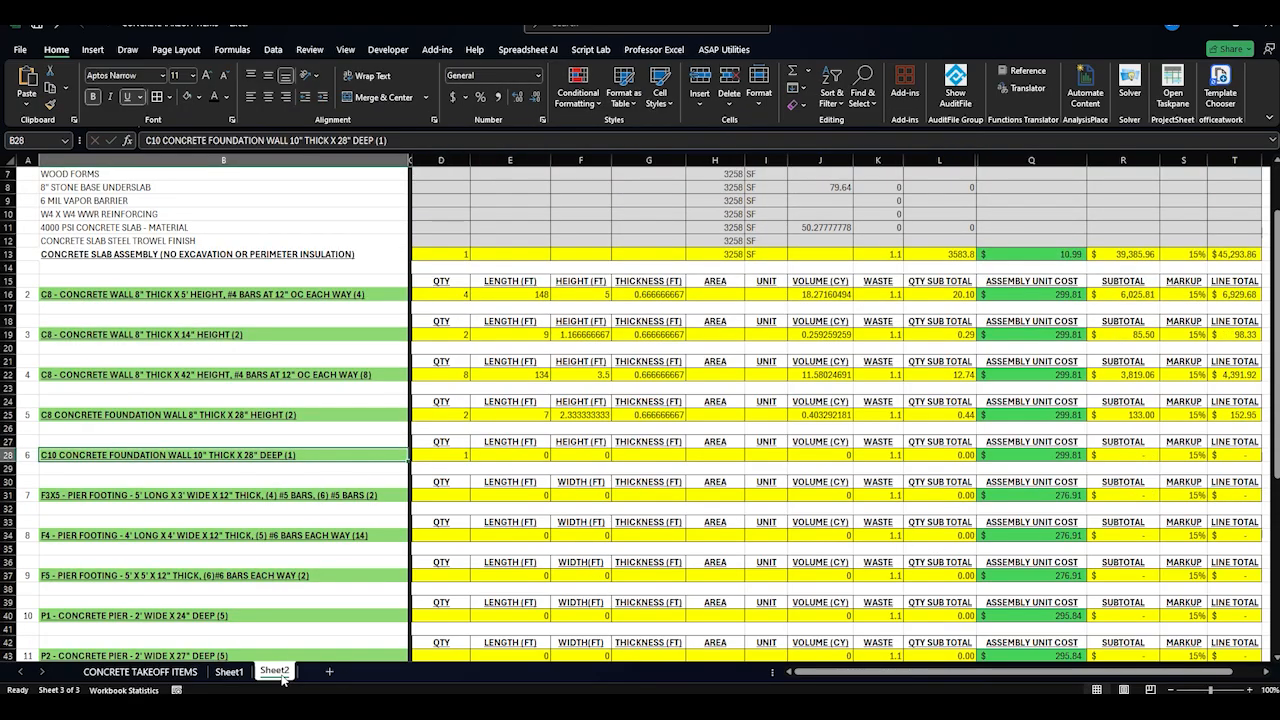
click(230, 672)
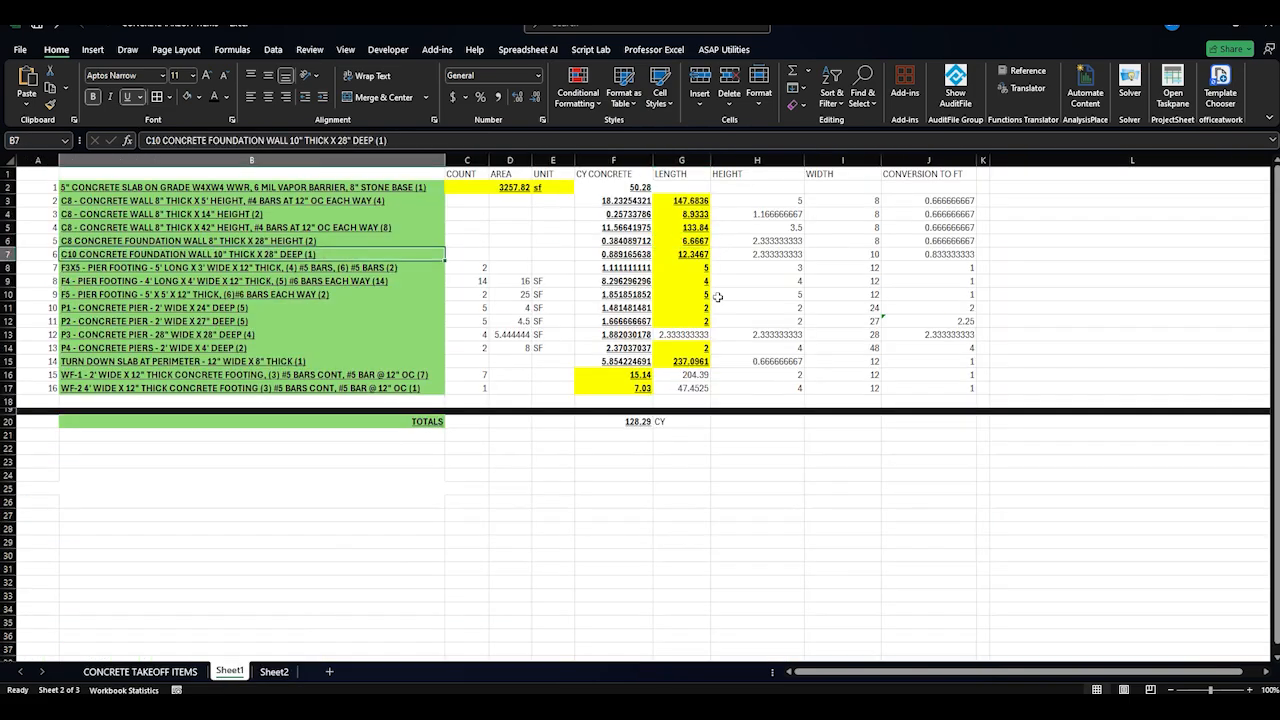
click(274, 671)
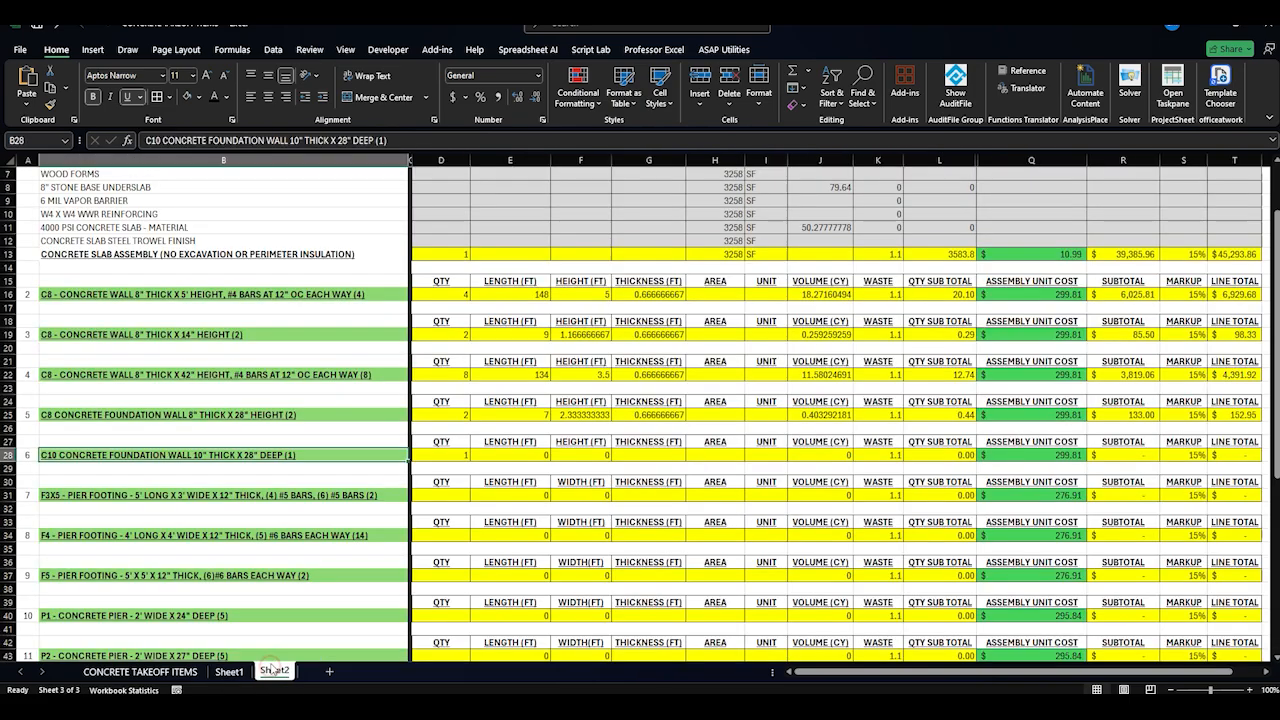
click(530, 457)
text(13)
key(Tab)
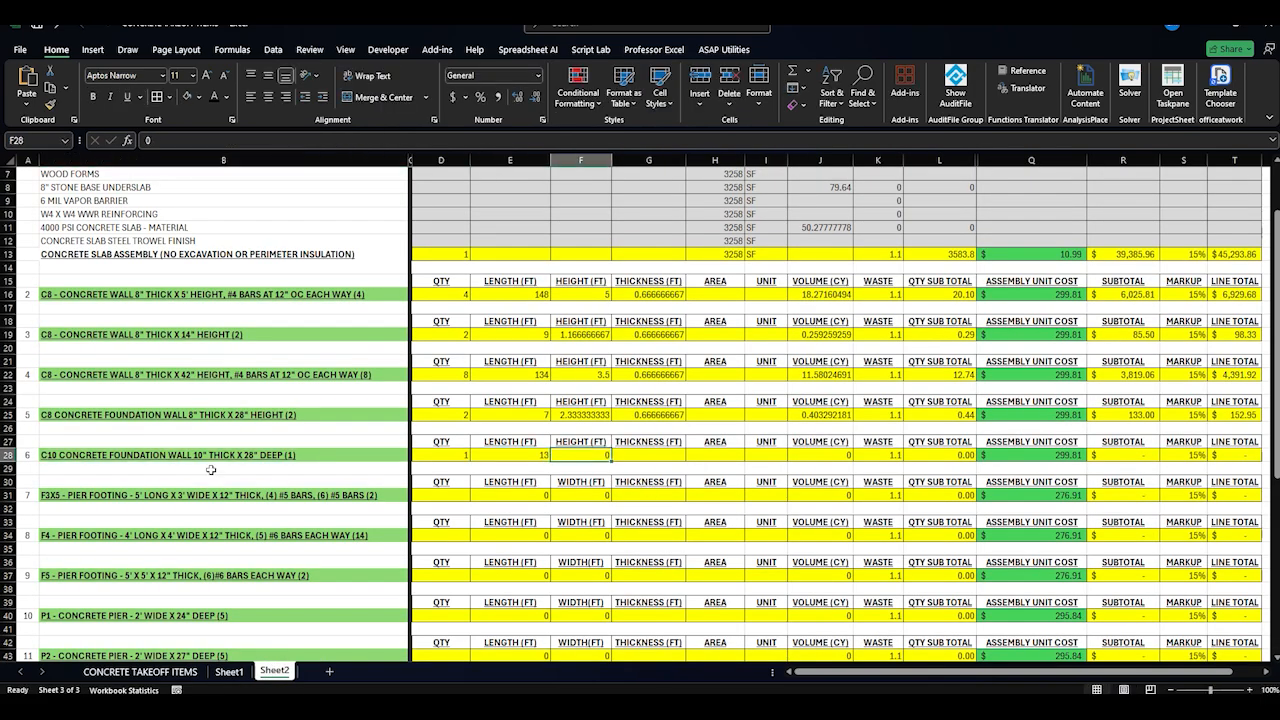
Set the C10 foundation wall's height to =28/12 and thickness to =10/12 in row 28, and check its line total
text(=28/12)
key(Tab)
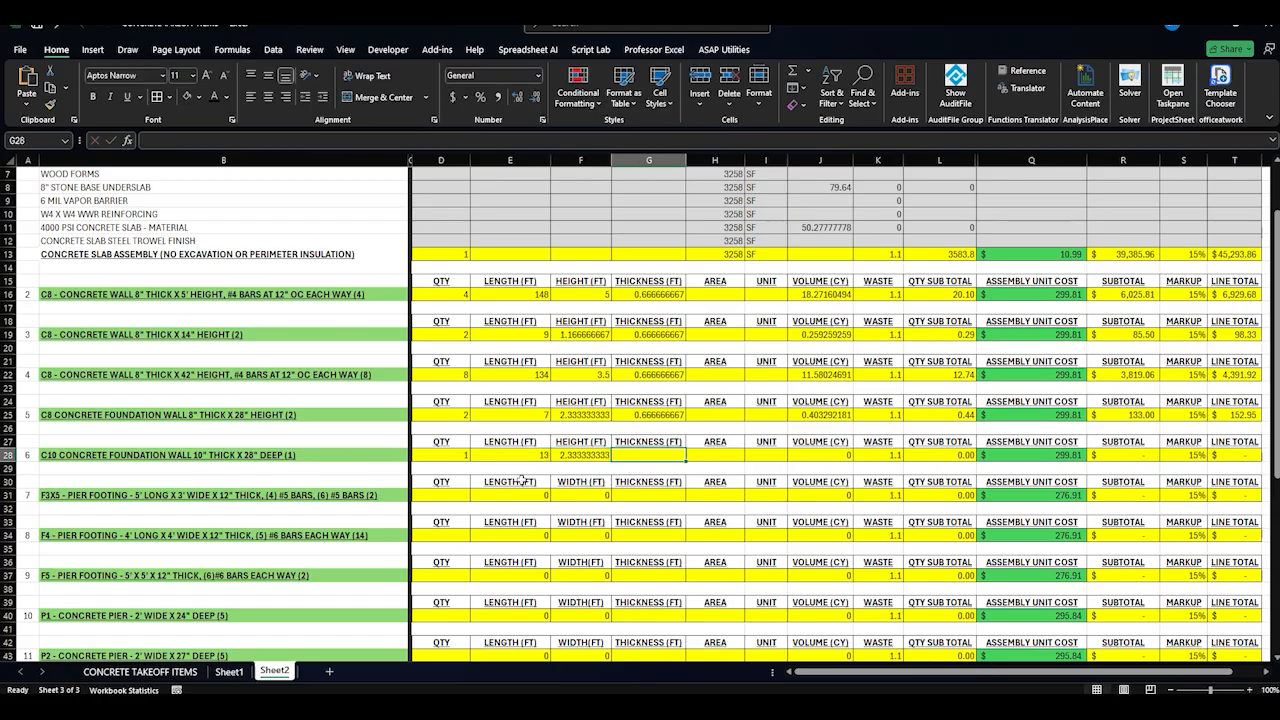
text(=10/12)
key(Tab)
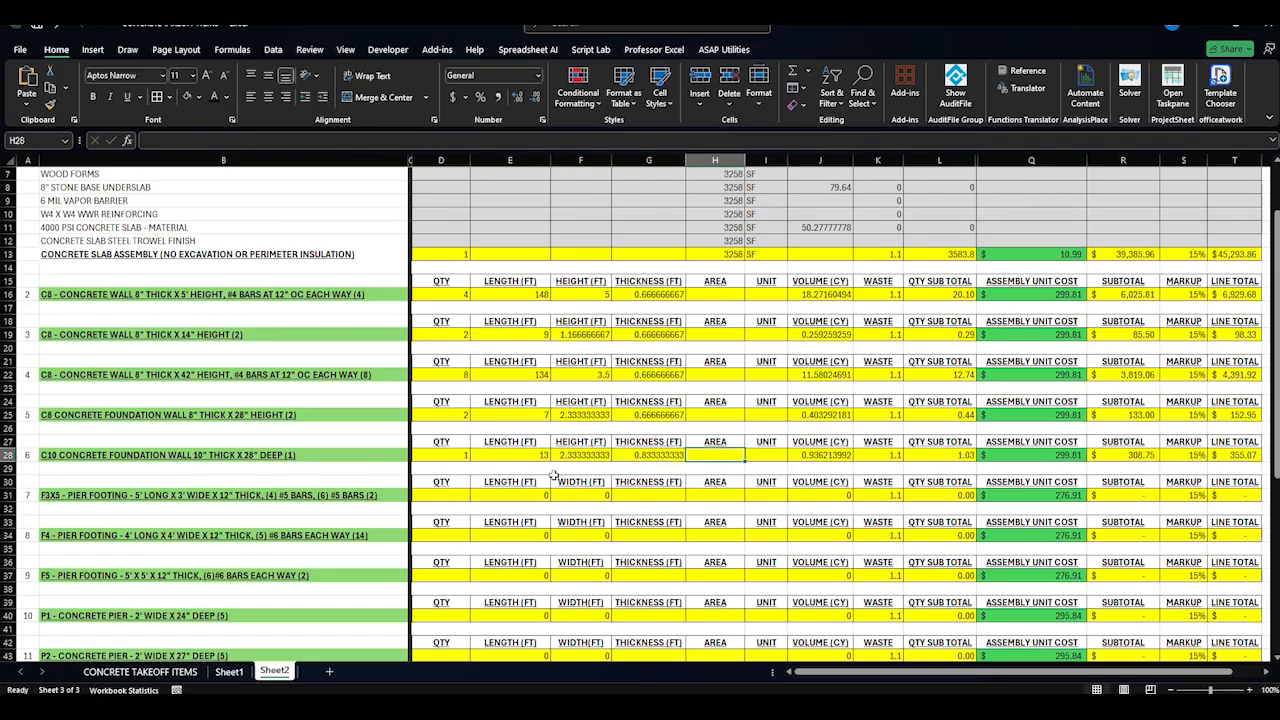
click(1066, 458)
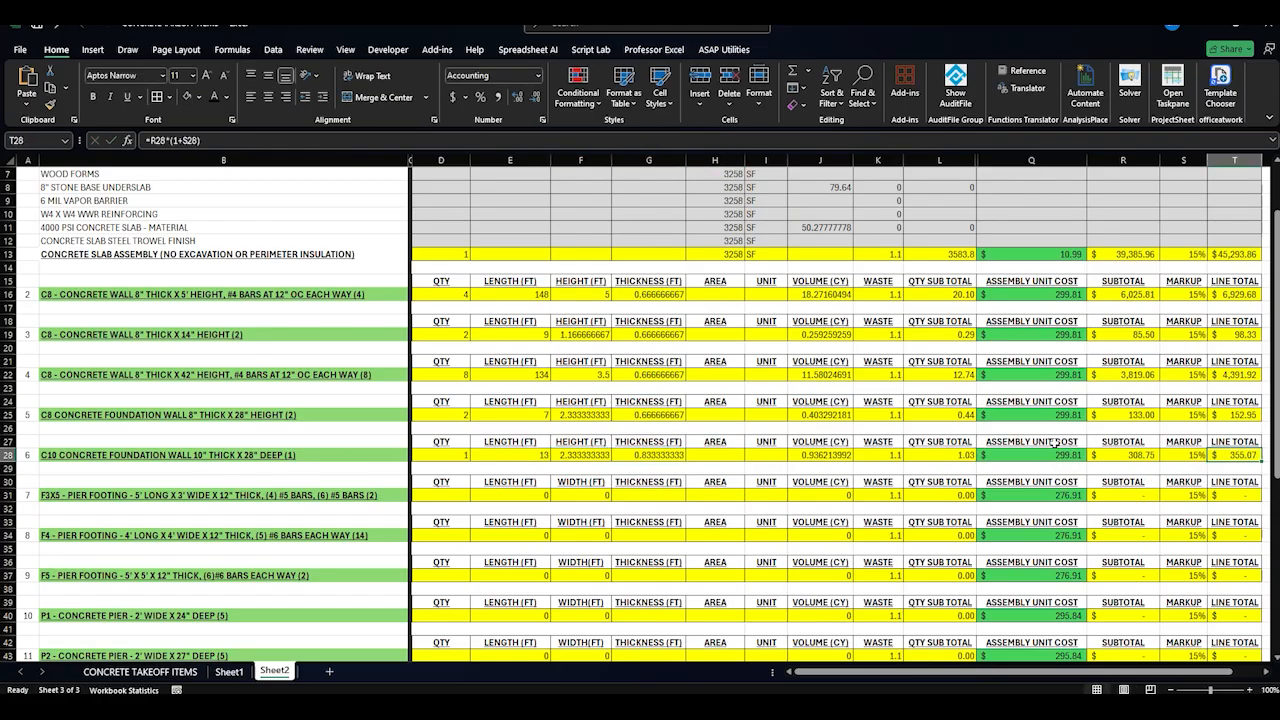
Check the F3X5 pier footing's entry on Sheet1 and enter a quantity of 2 in row 31 of Sheet2
scroll(586, 460, down, 1)
click(295, 456)
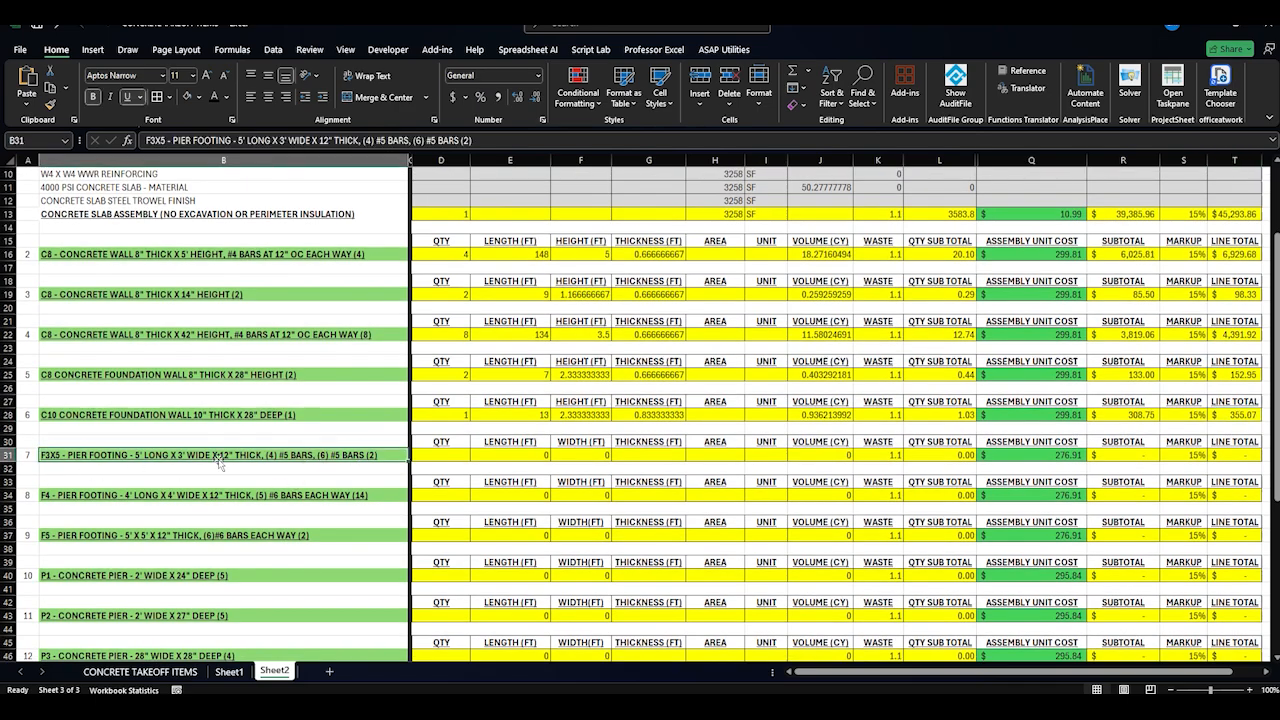
click(420, 456)
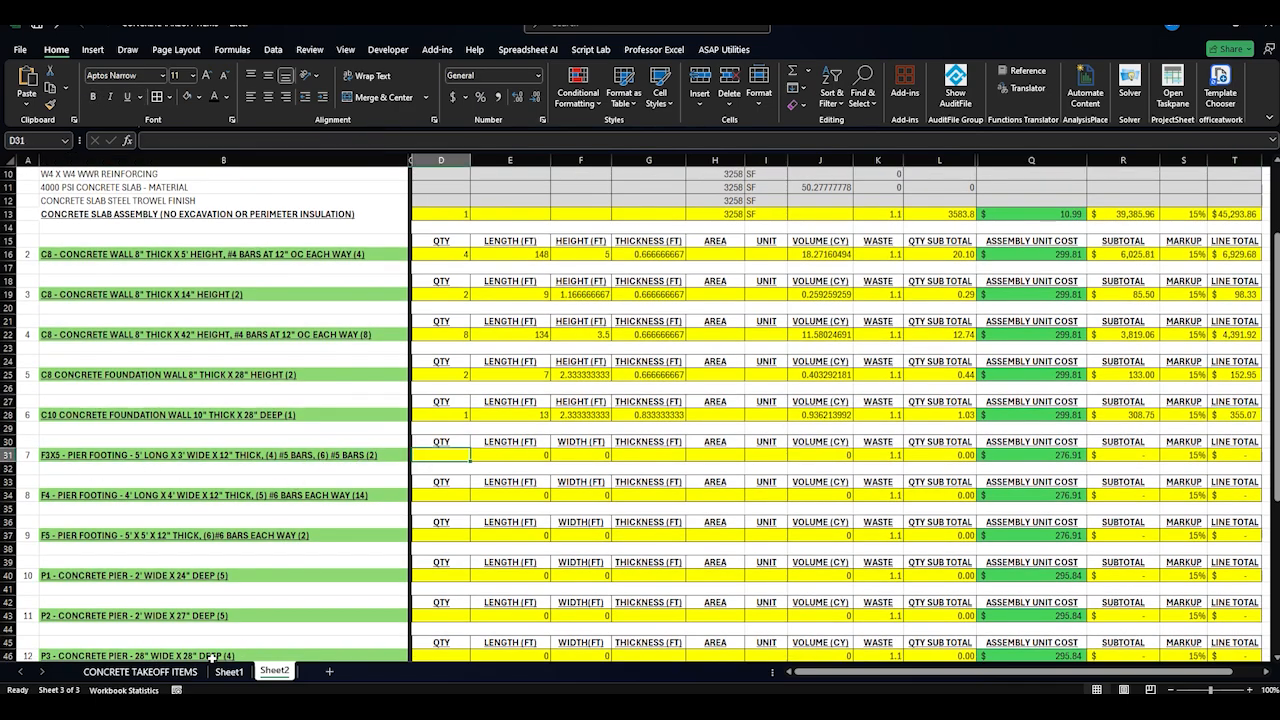
click(229, 671)
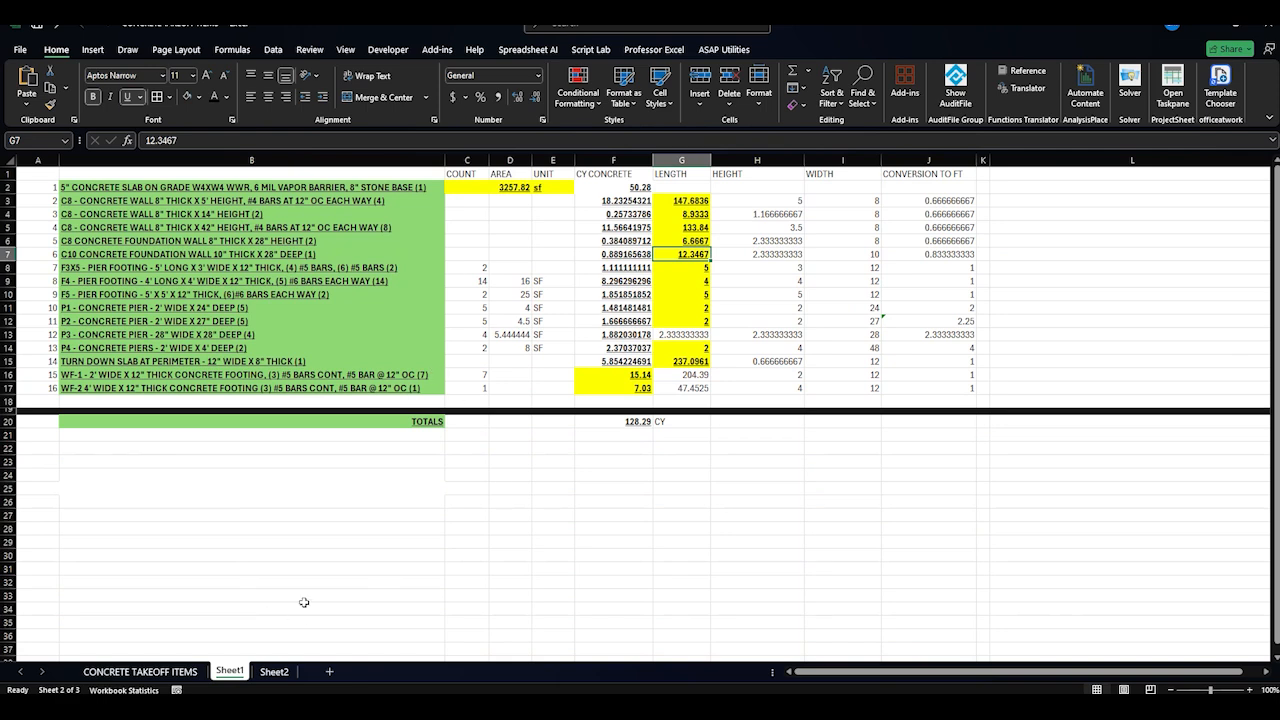
click(274, 671)
text(2)
key(Tab)
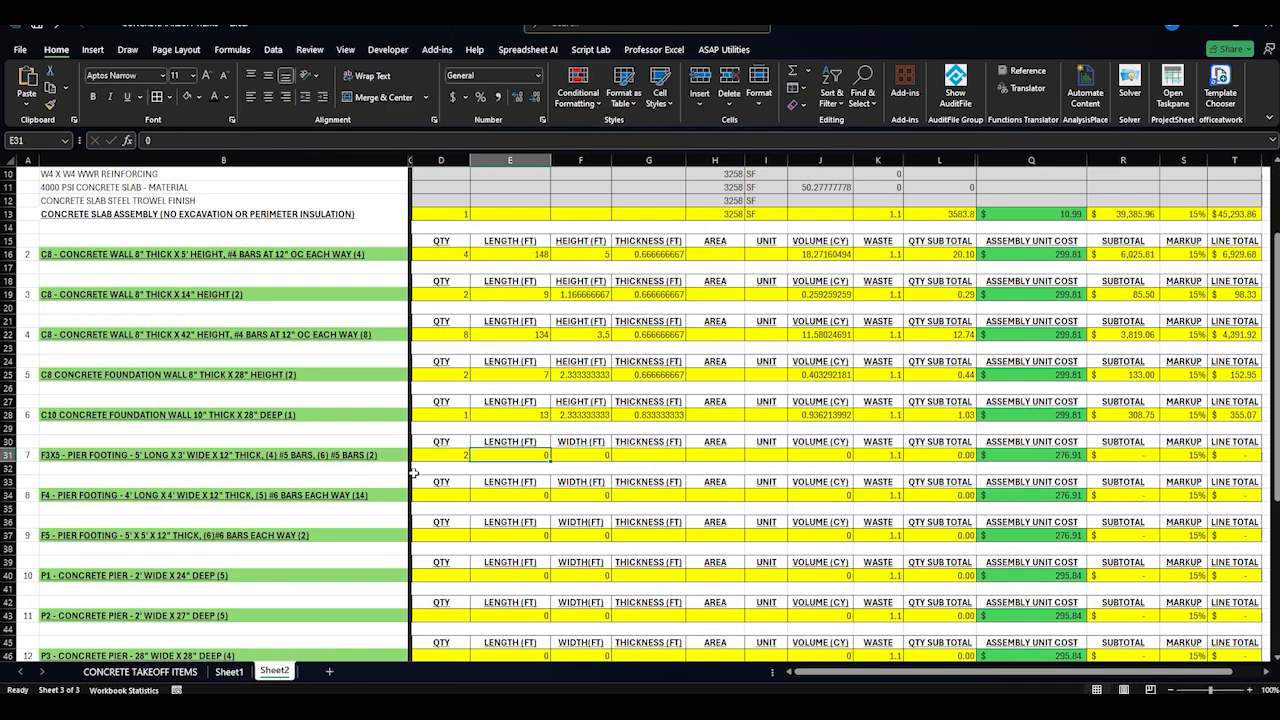
Set the F3X5 pier footing's length to 5, width to 3 and thickness to 1 in row 31
text(5)
key(Tab)
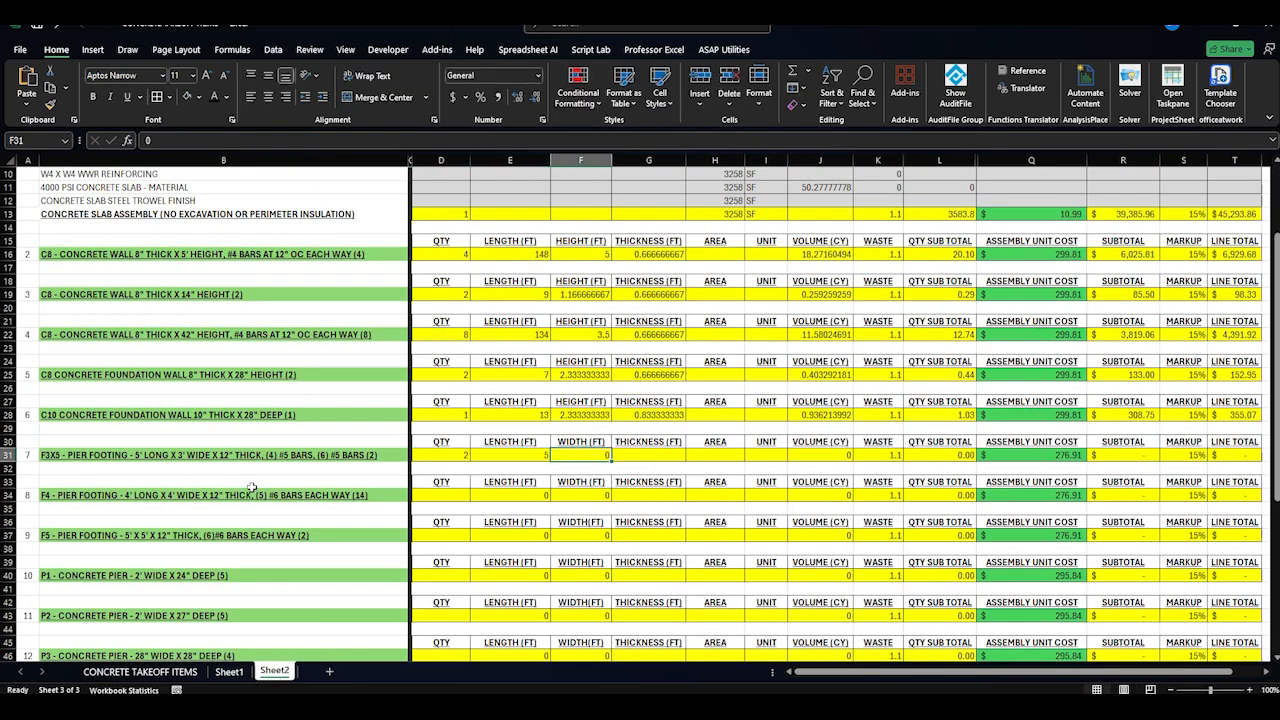
text(3)
key(Tab)
text(1)
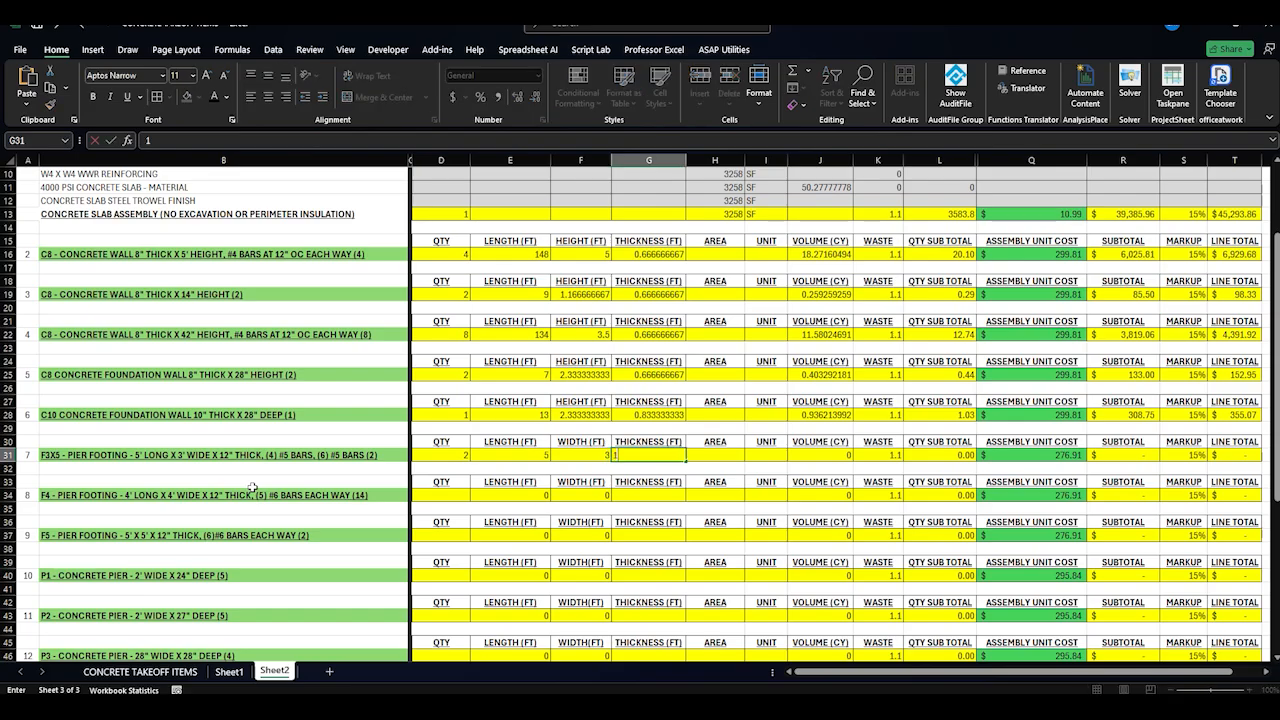
key(Tab)
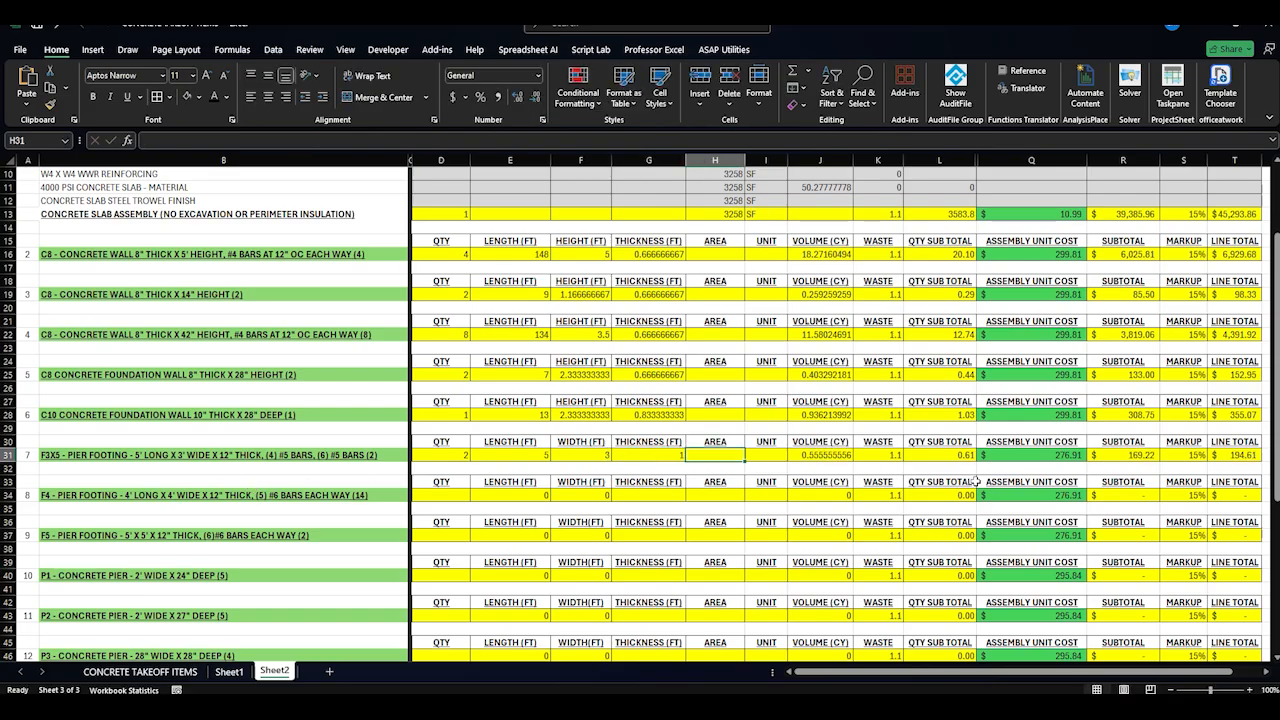
Extend the F3X5 pier footing's quantity subtotal in L31 to =J31*K31*D31 and check the row's subtotal formula
click(929, 455)
key(F2)
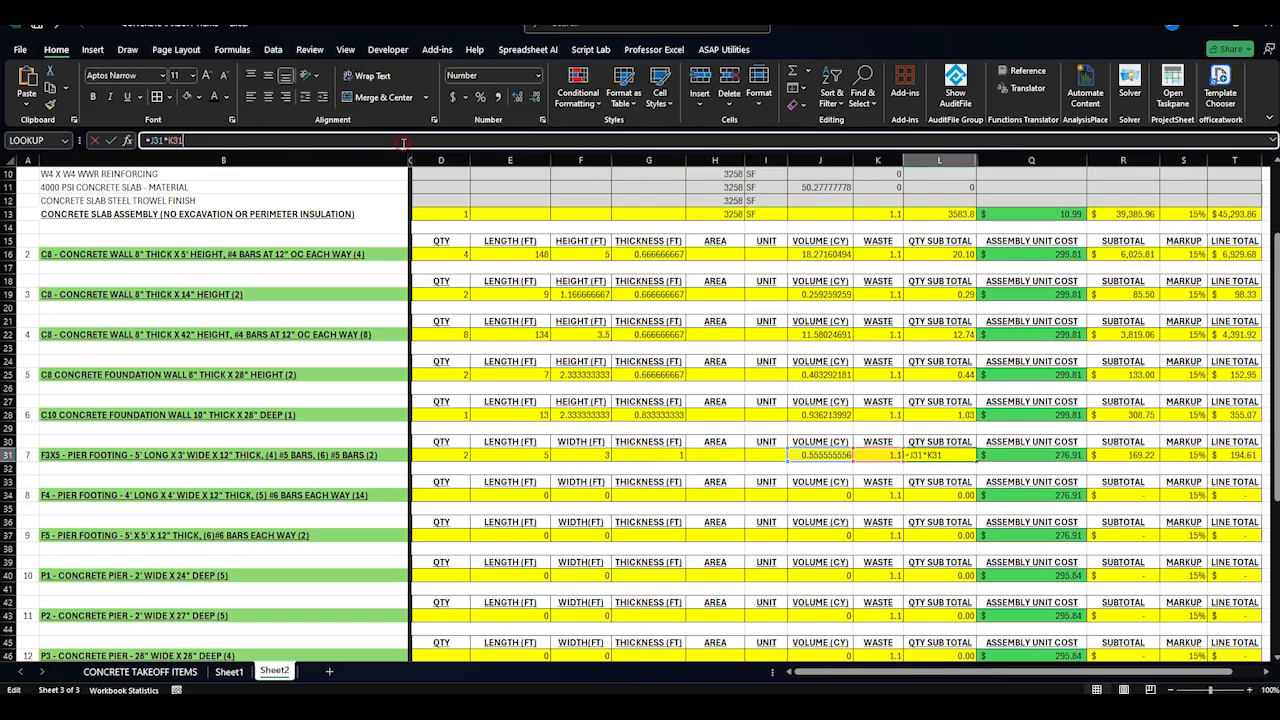
text(*)
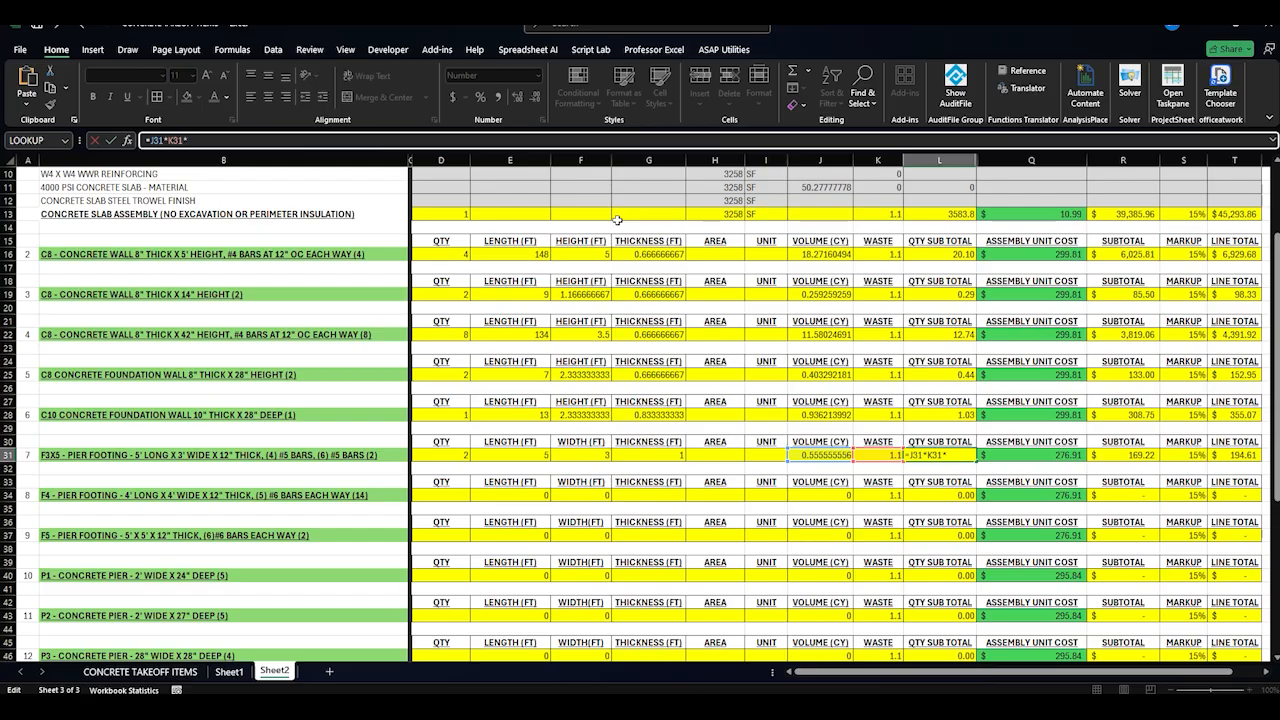
click(462, 457)
key(Return)
click(1139, 456)
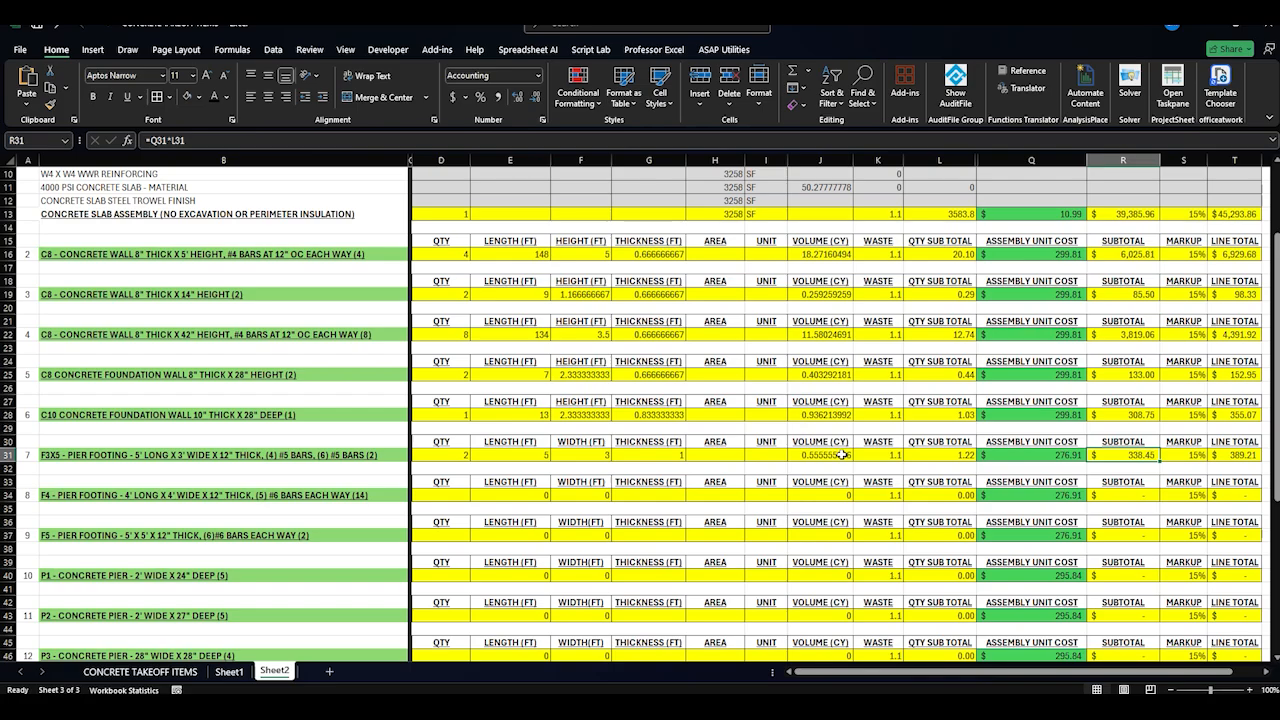
click(940, 456)
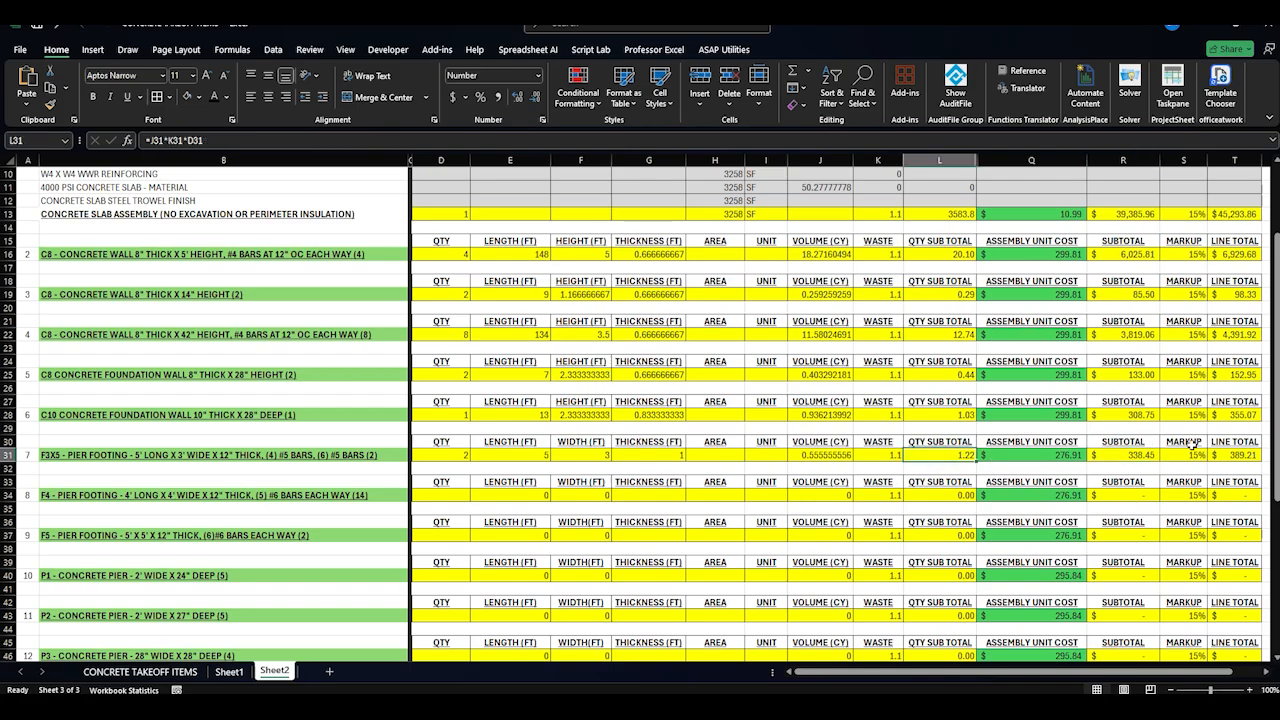
Enter the F4 pier footing's quantity of 14, length 4, width 4 and thickness 1 in row 34
click(447, 494)
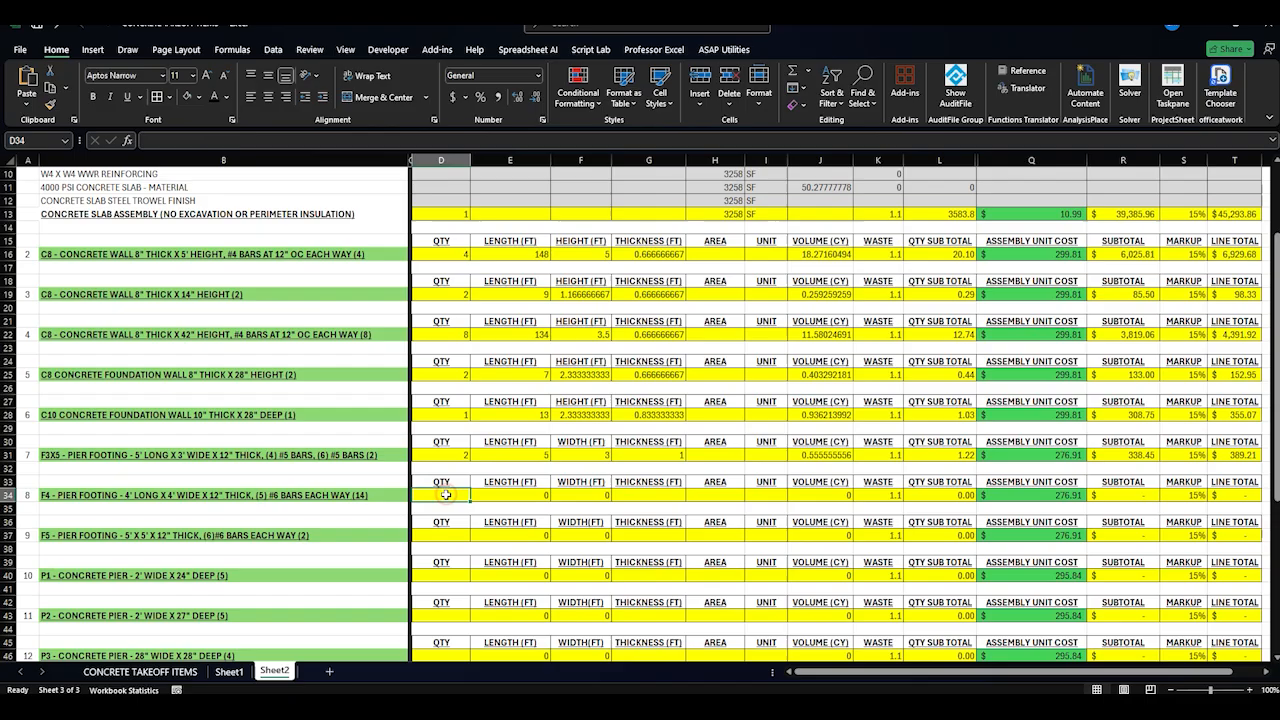
double_click(174, 495)
scroll(603, 490, down, 1)
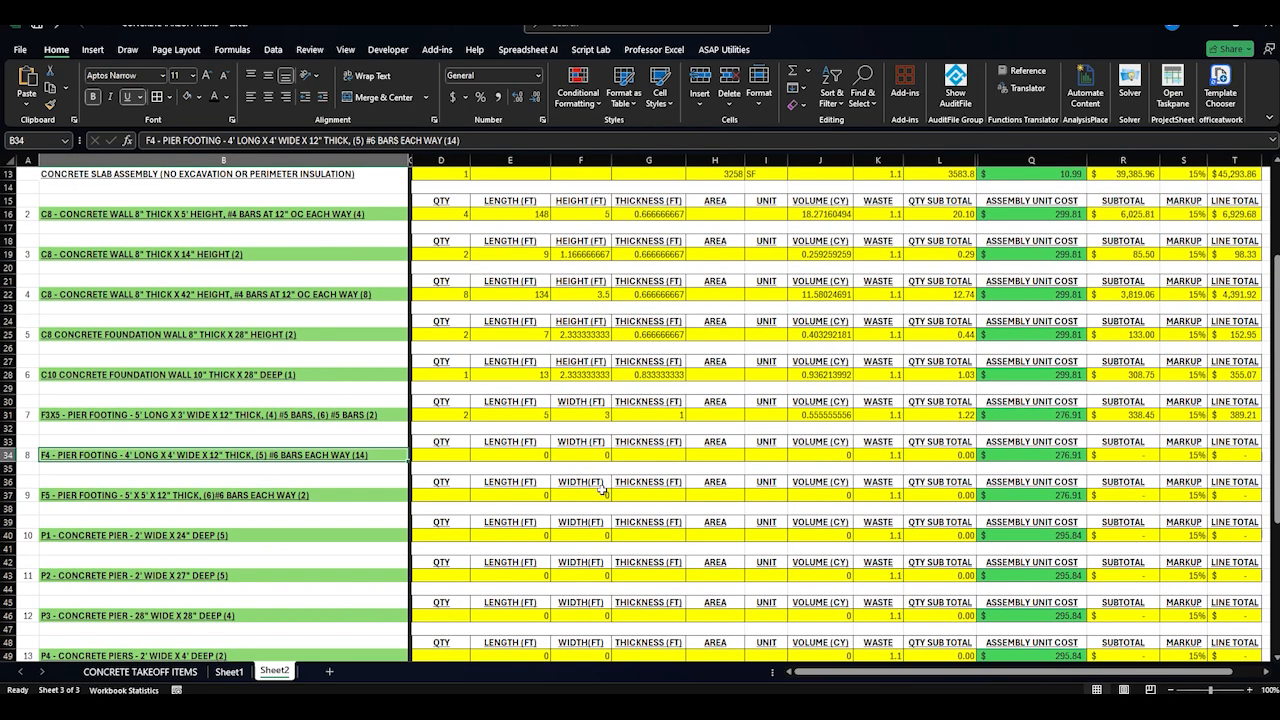
click(451, 453)
text(14)
click(505, 454)
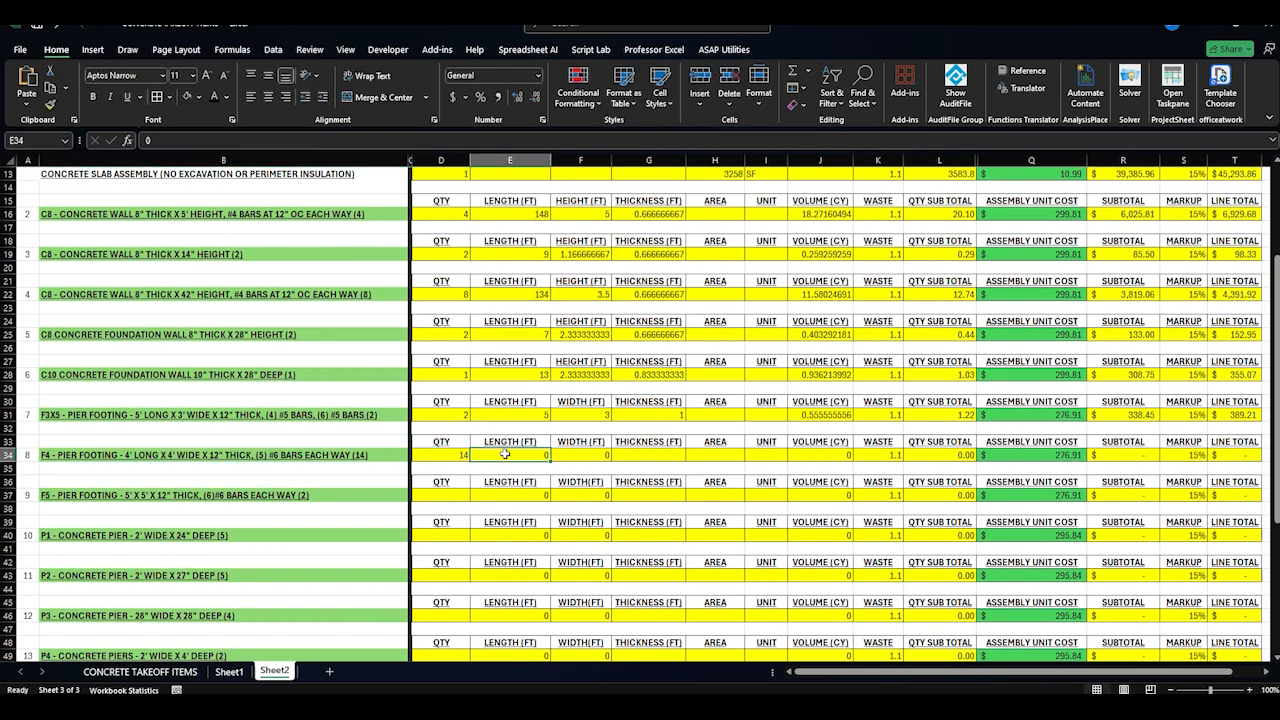
text(4)
click(586, 455)
text(4)
click(651, 455)
text(1)
click(718, 455)
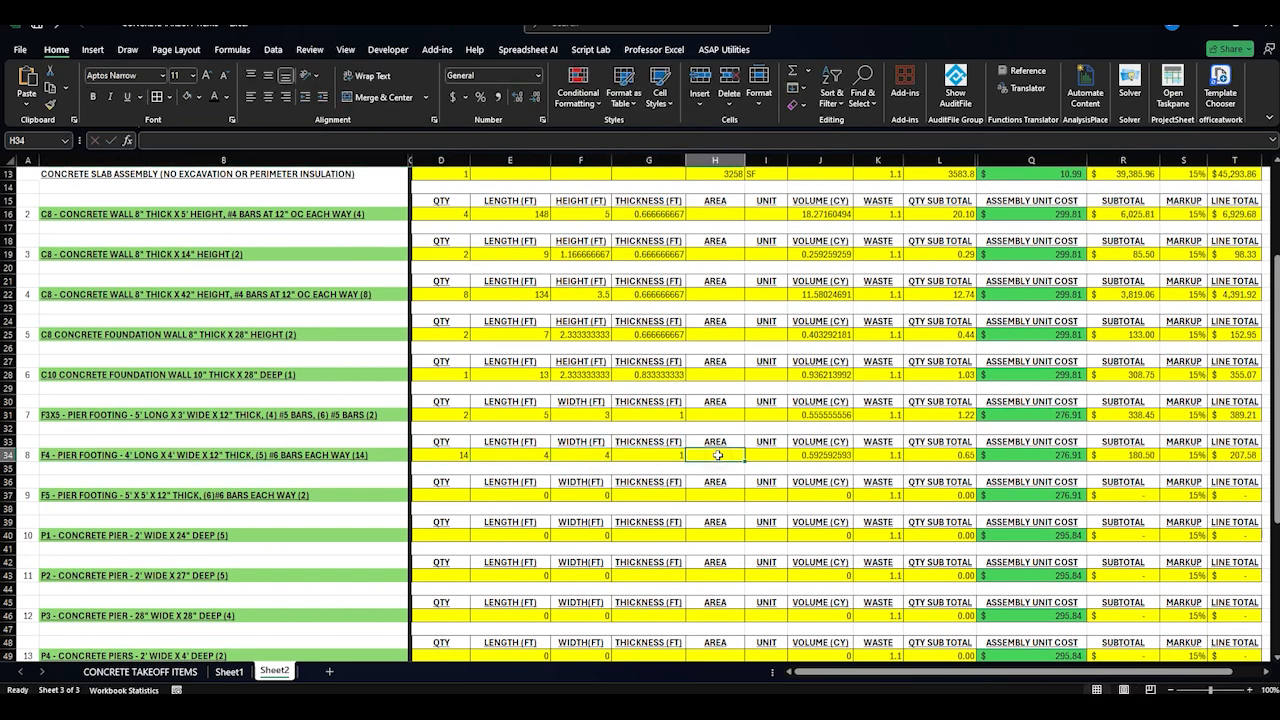
Multiply the F4 pier footing's quantity subtotal formula in L34 by its quantity in D34 and check the line total
click(840, 456)
click(897, 455)
click(932, 454)
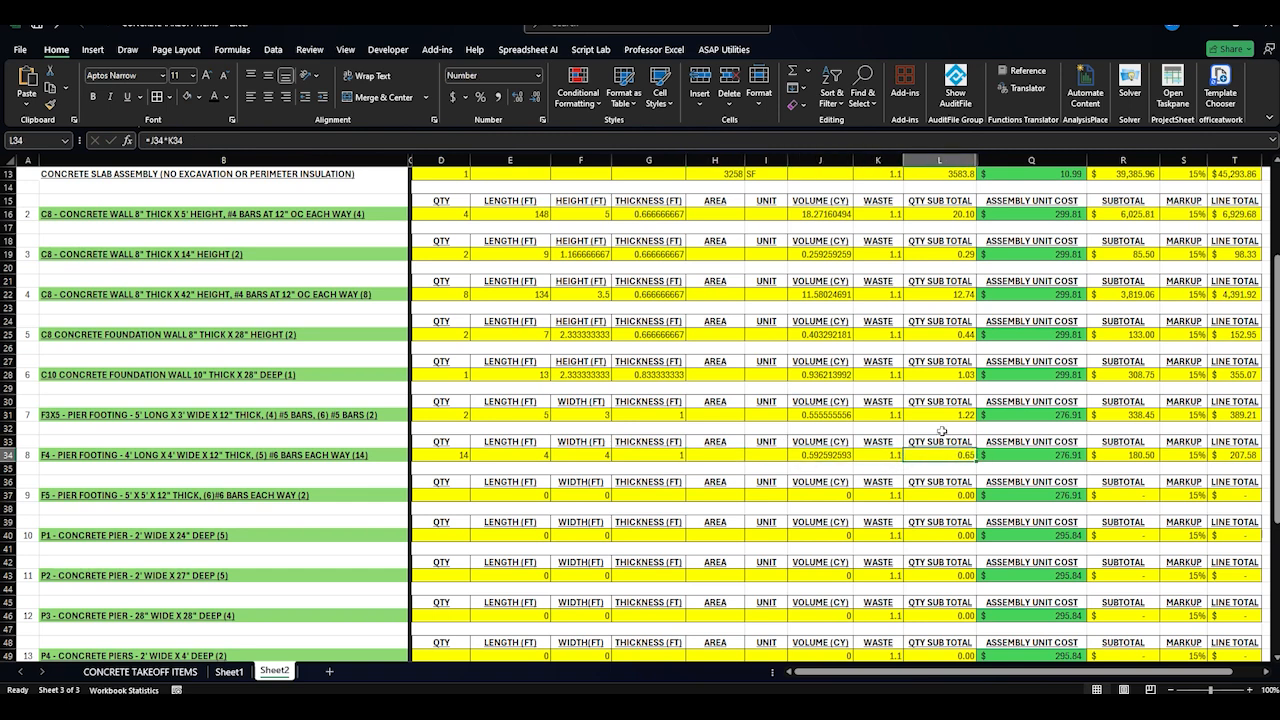
click(266, 141)
text(*)
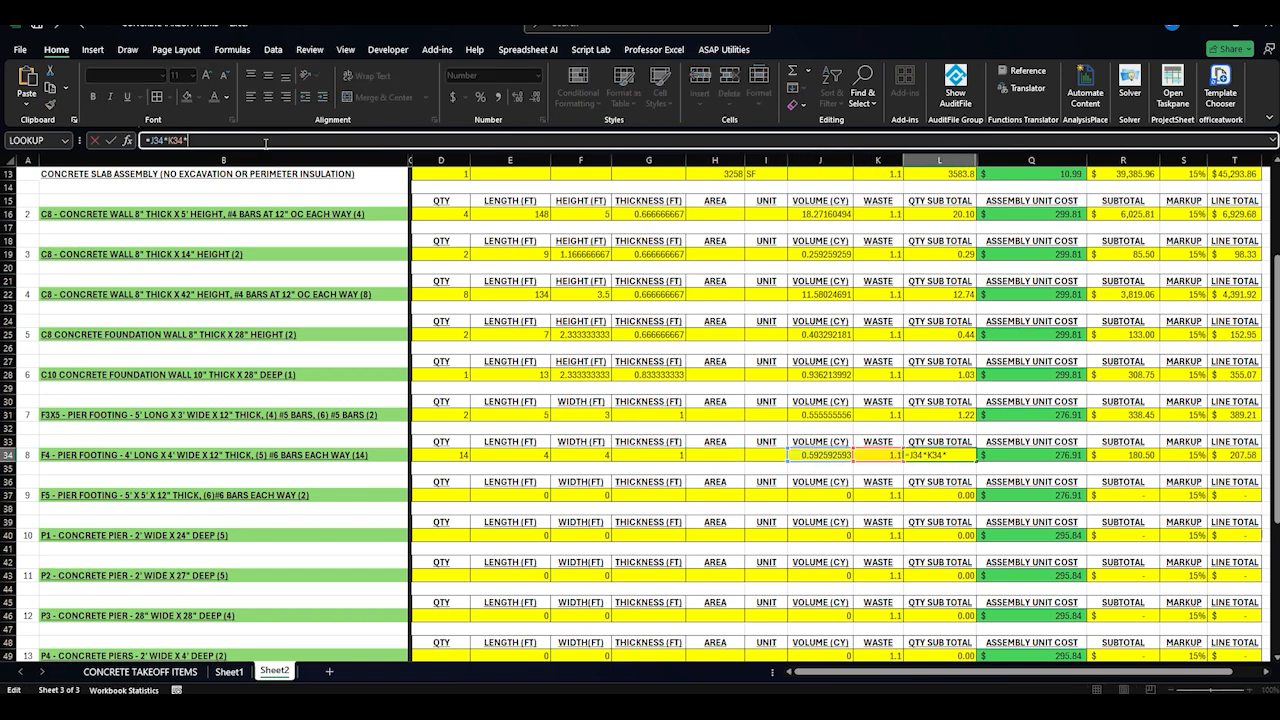
click(456, 454)
key(Return)
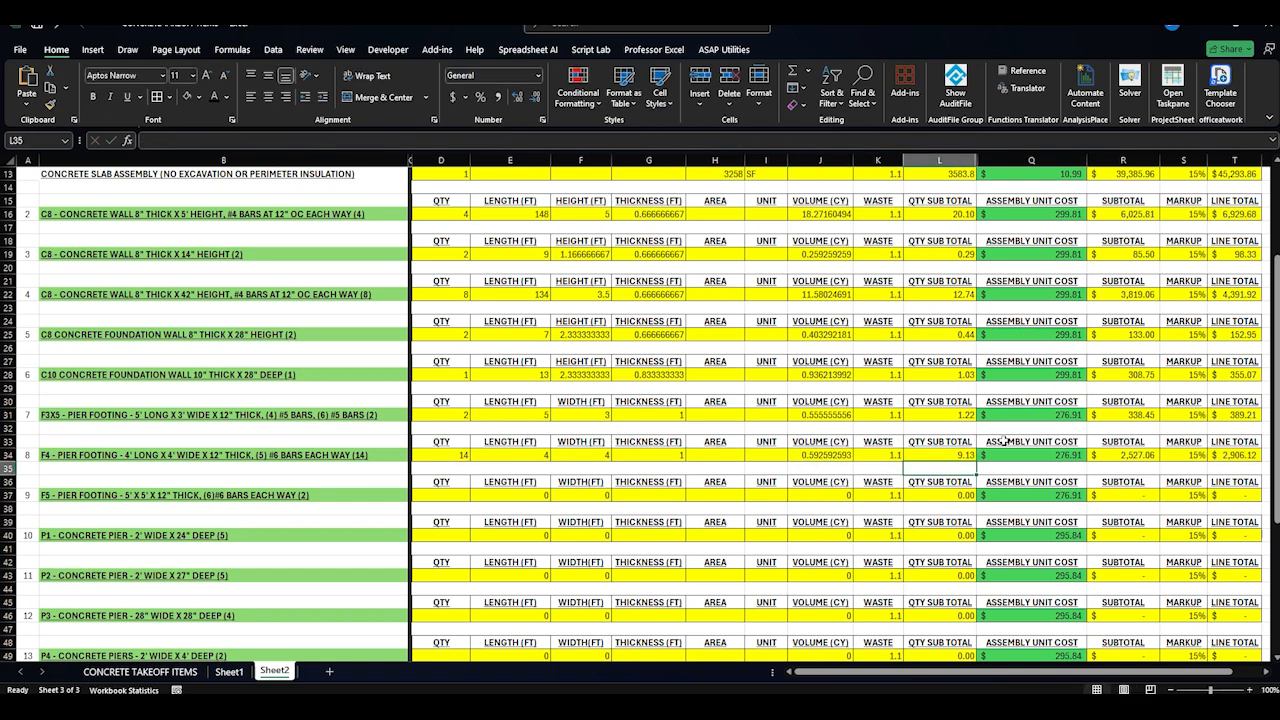
click(1247, 456)
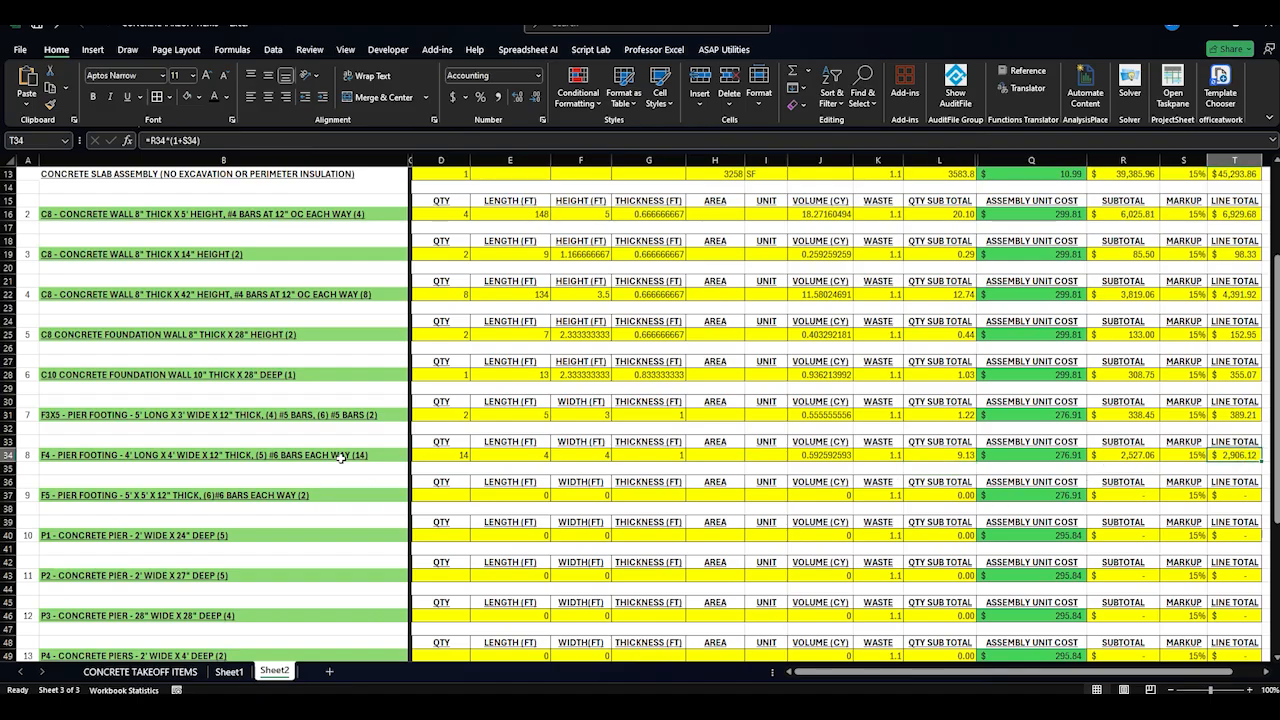
Enter the F5 pier footing's quantity of 2, length 5, width 5 and thickness 1 in row 37
scroll(358, 460, down, 1)
click(441, 416)
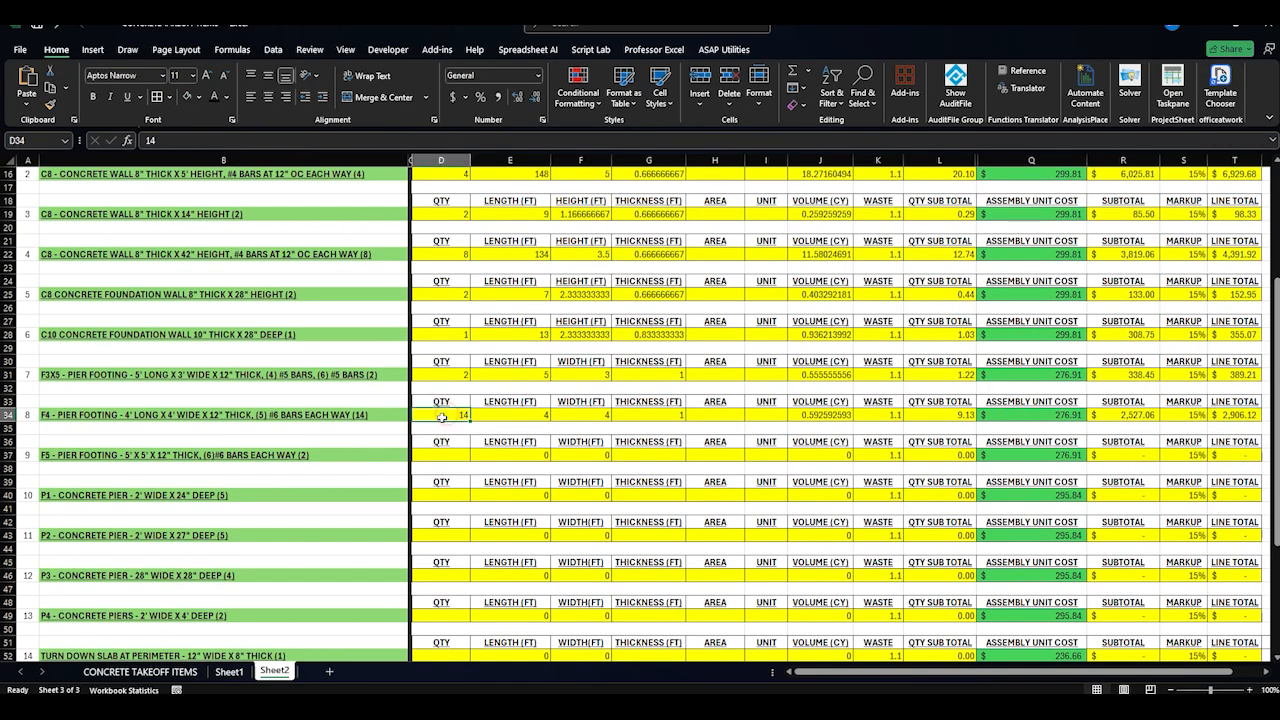
click(469, 457)
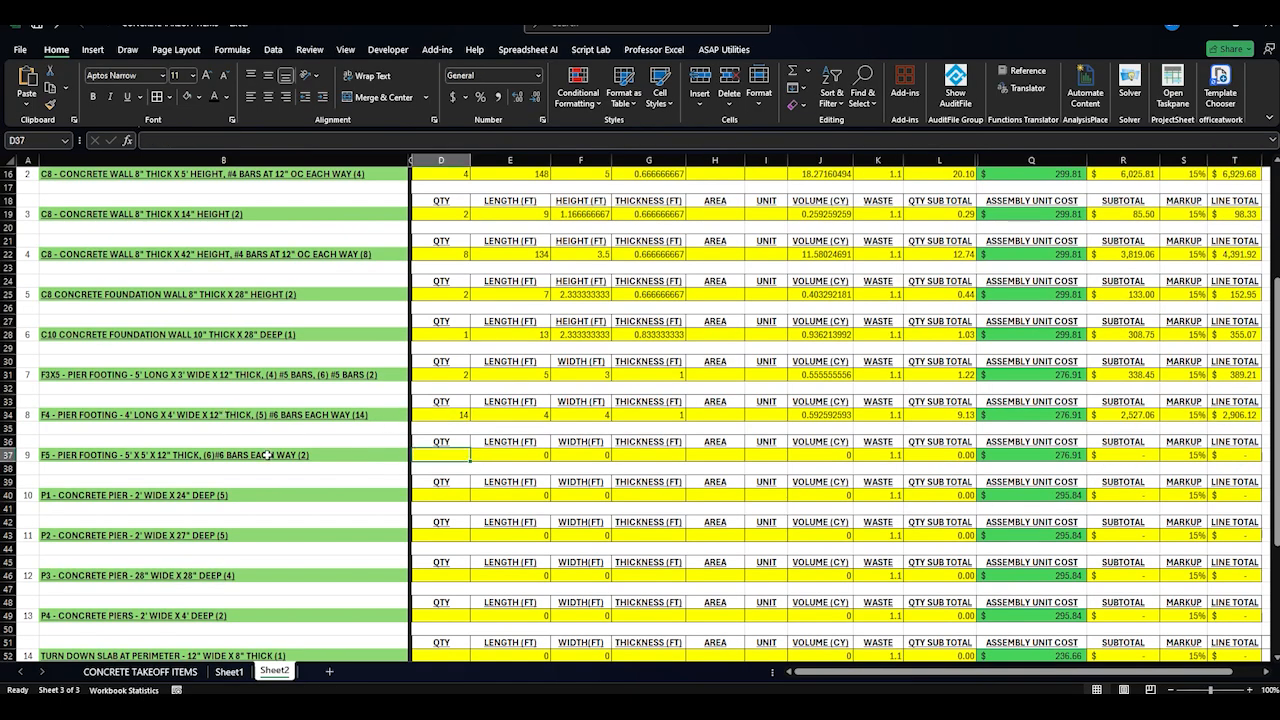
text(2)
key(Tab)
text(5)
key(Tab)
text(5)
key(Tab)
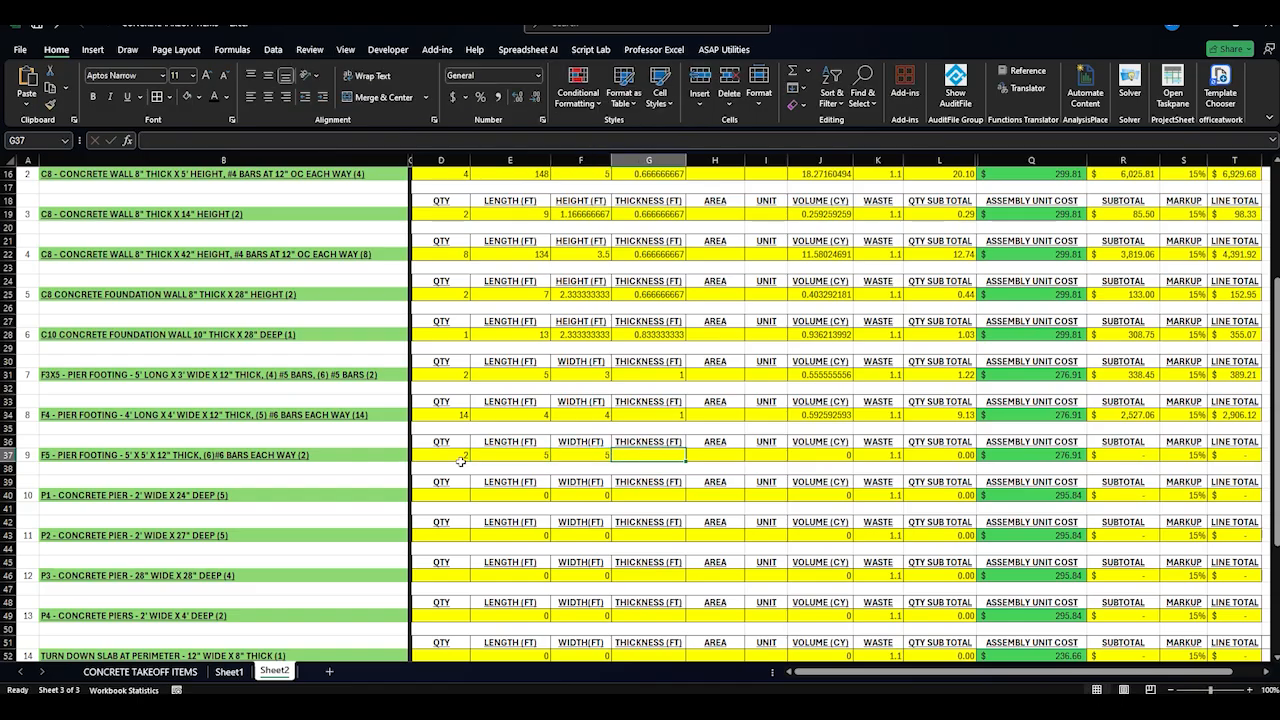
text(1)
key(Tab)
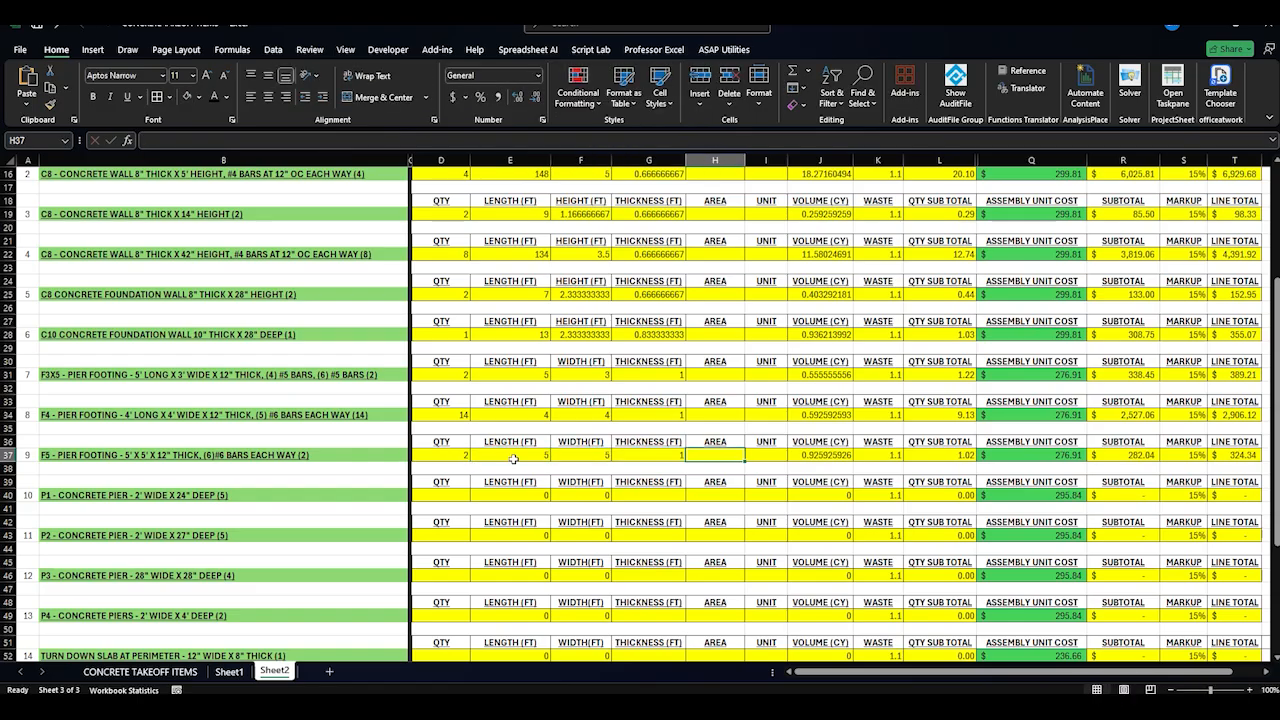
Multiply the F5 pier footing's quantity subtotal formula in L37 by its quantity in D37 and check the subtotal and line total formulas
click(969, 455)
key(F2)
text(*)
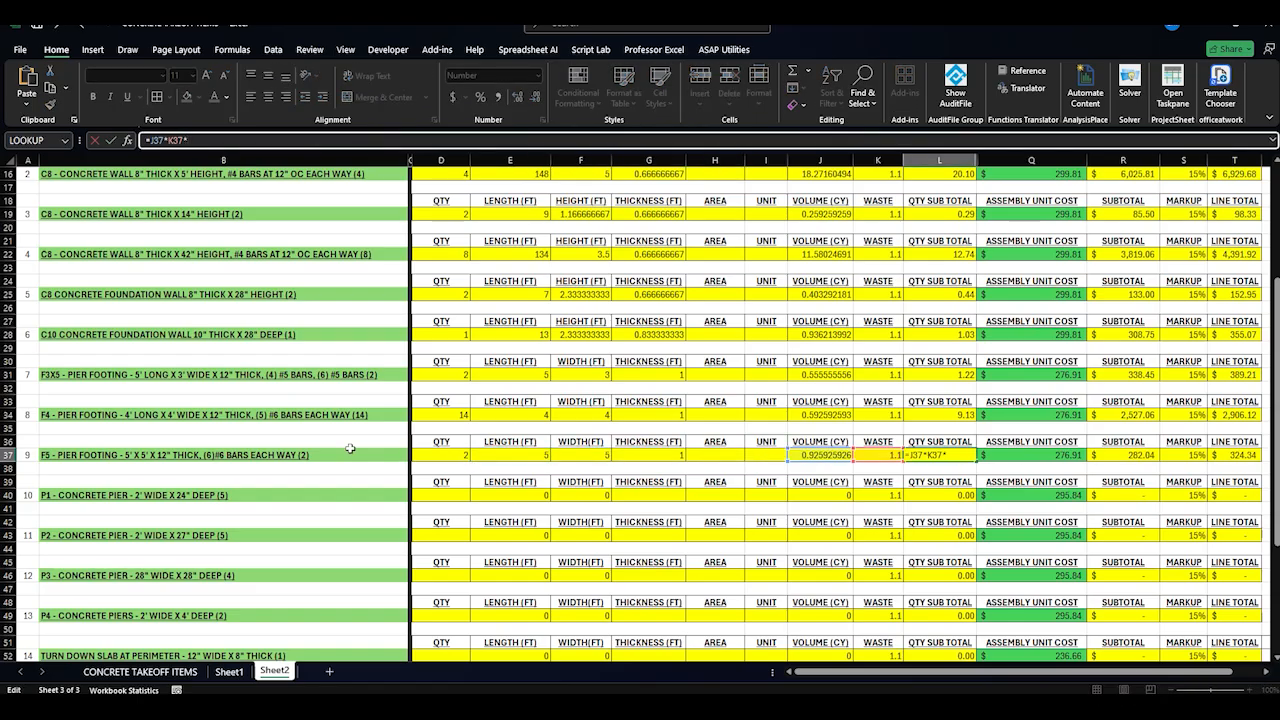
click(450, 455)
key(Return)
click(1150, 456)
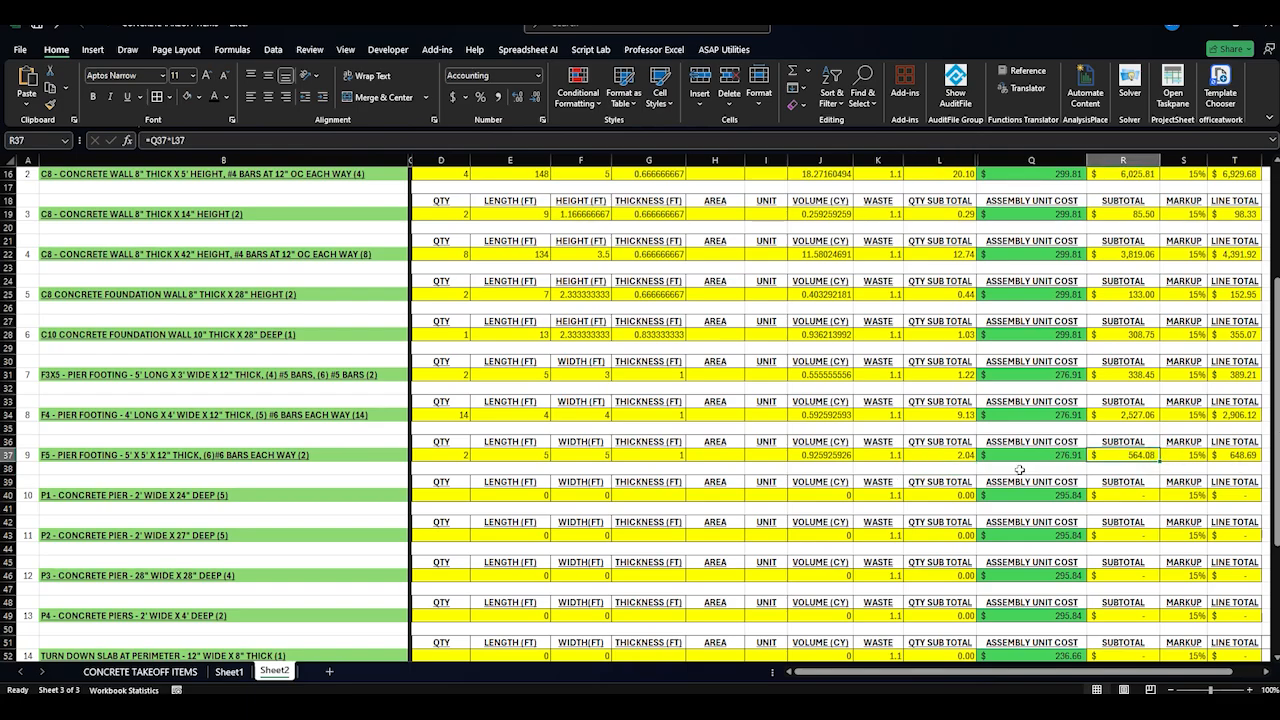
click(1214, 456)
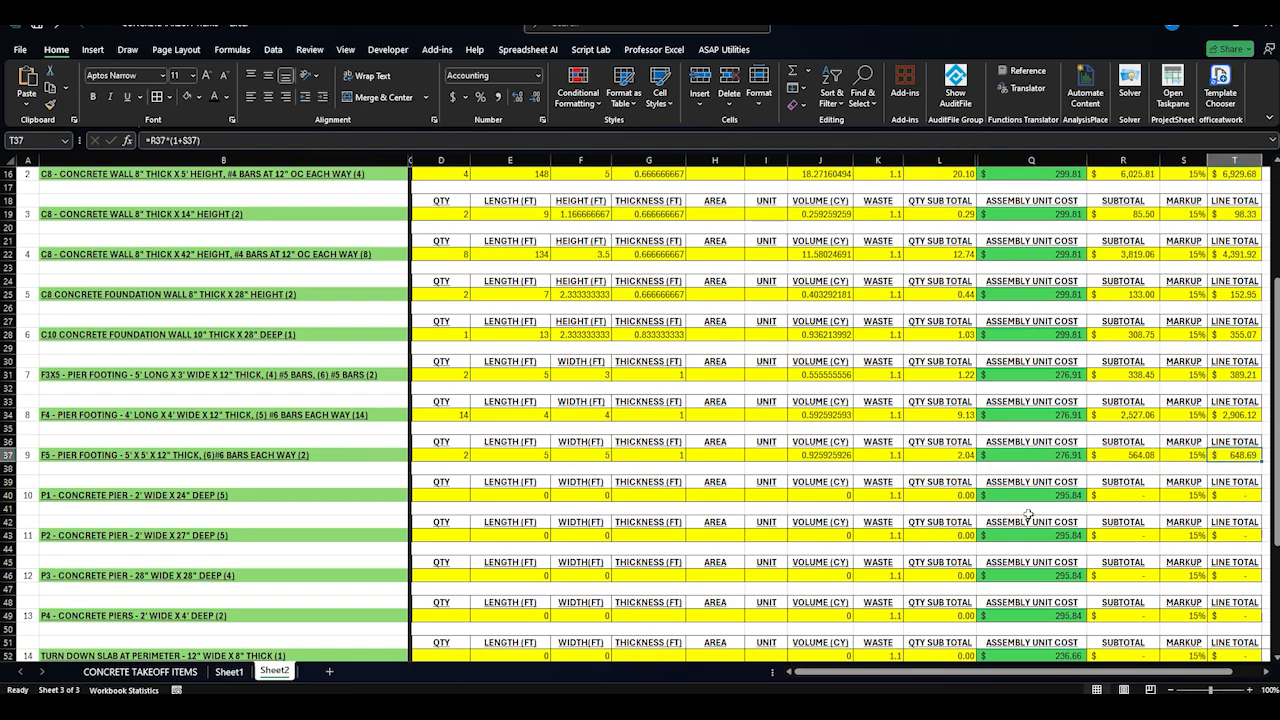
click(946, 455)
click(1130, 455)
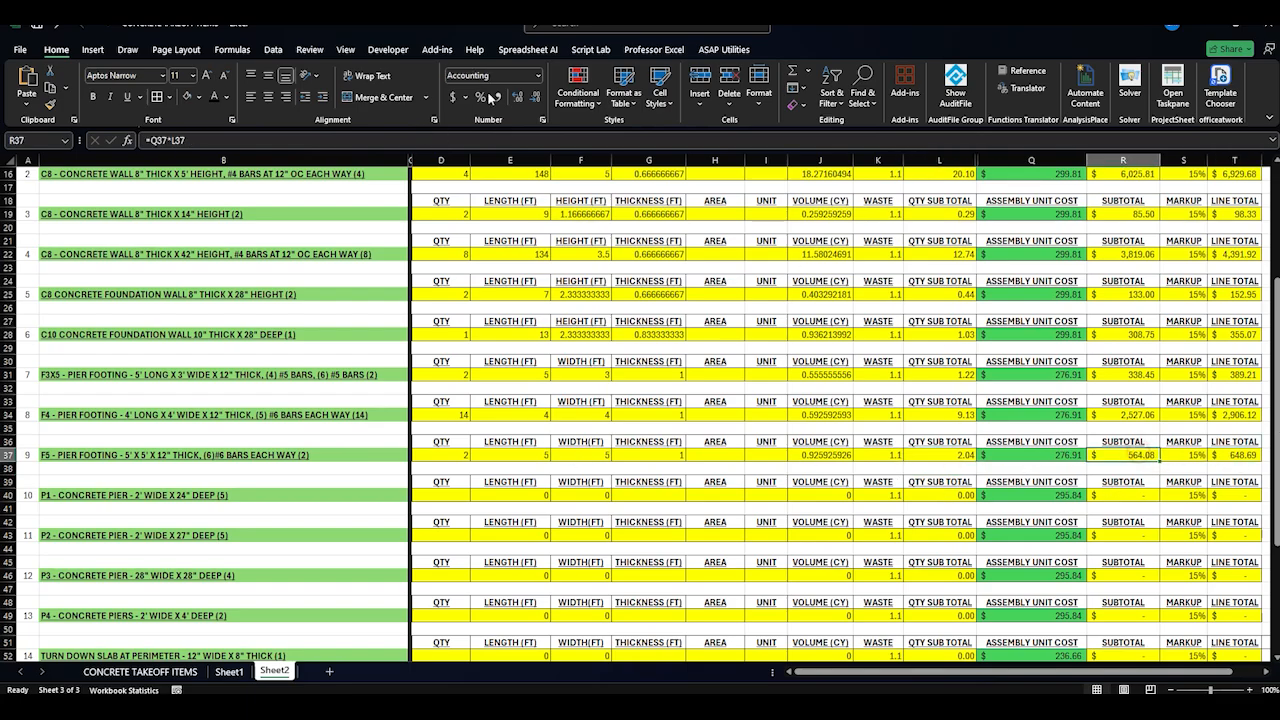
key(Down)
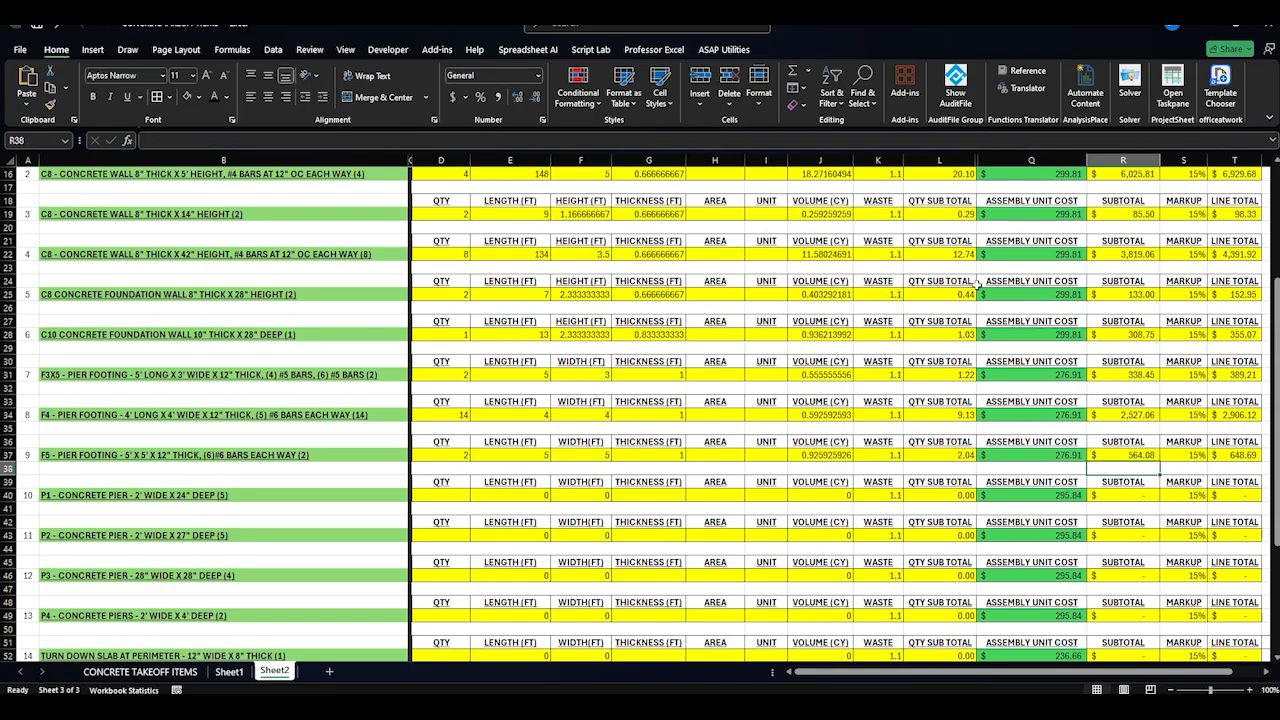
Enter the P1 concrete pier's quantity of 5, length 2, width 2 and thickness 2 in row 40
click(463, 493)
text(5)
key(Tab)
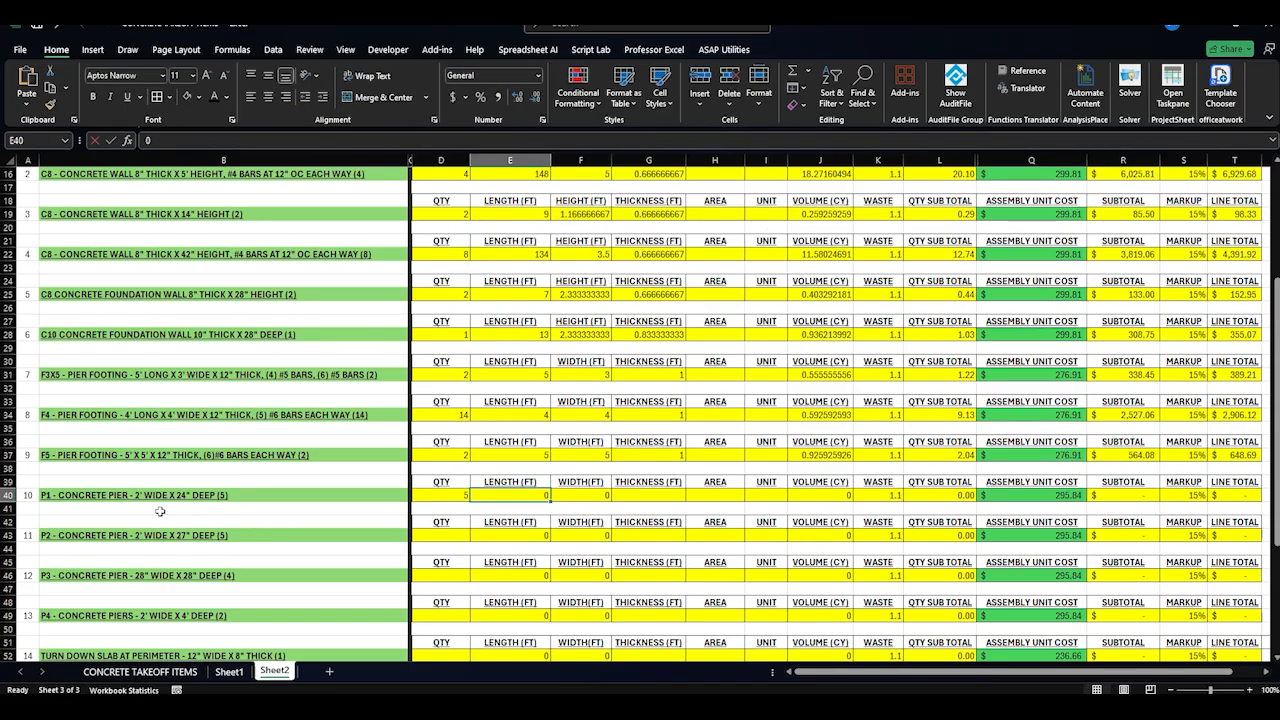
text(2)
key(Tab)
text(2)
key(Tab)
text(1)
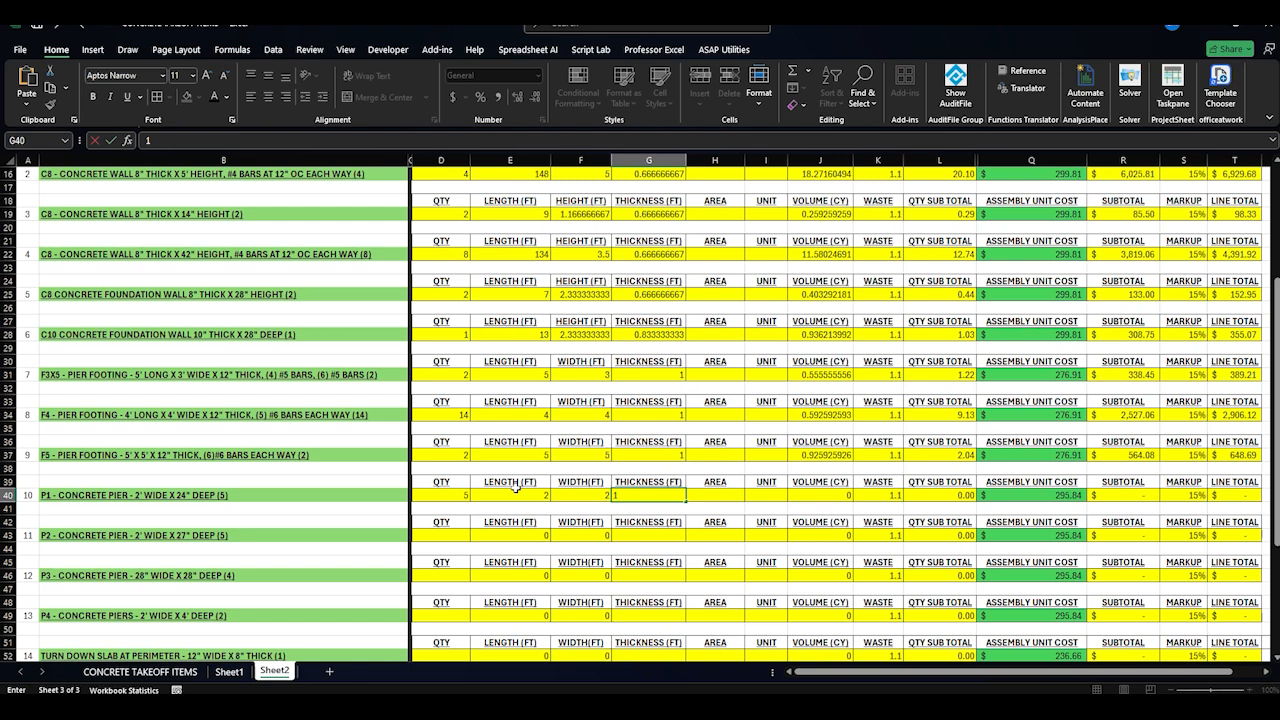
text(2)
key(Tab)
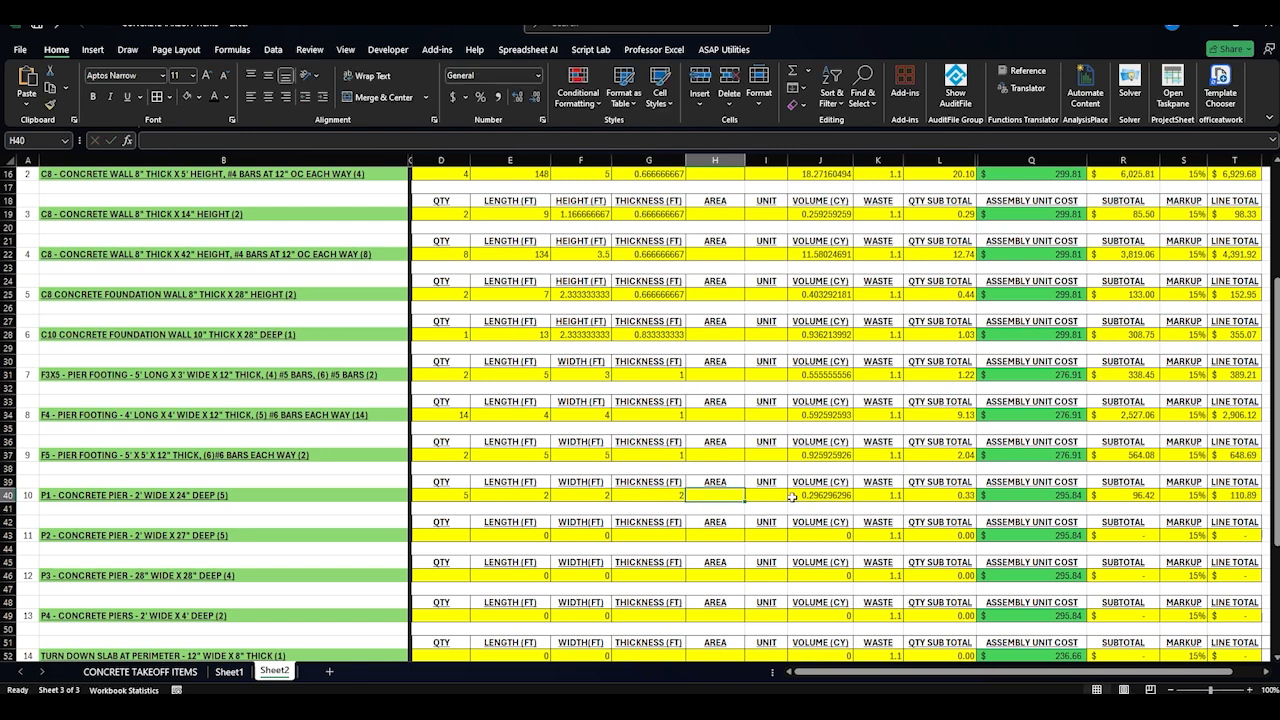
Multiply the P1 concrete pier's quantity subtotal formula in L40 by its quantity in D40
click(972, 497)
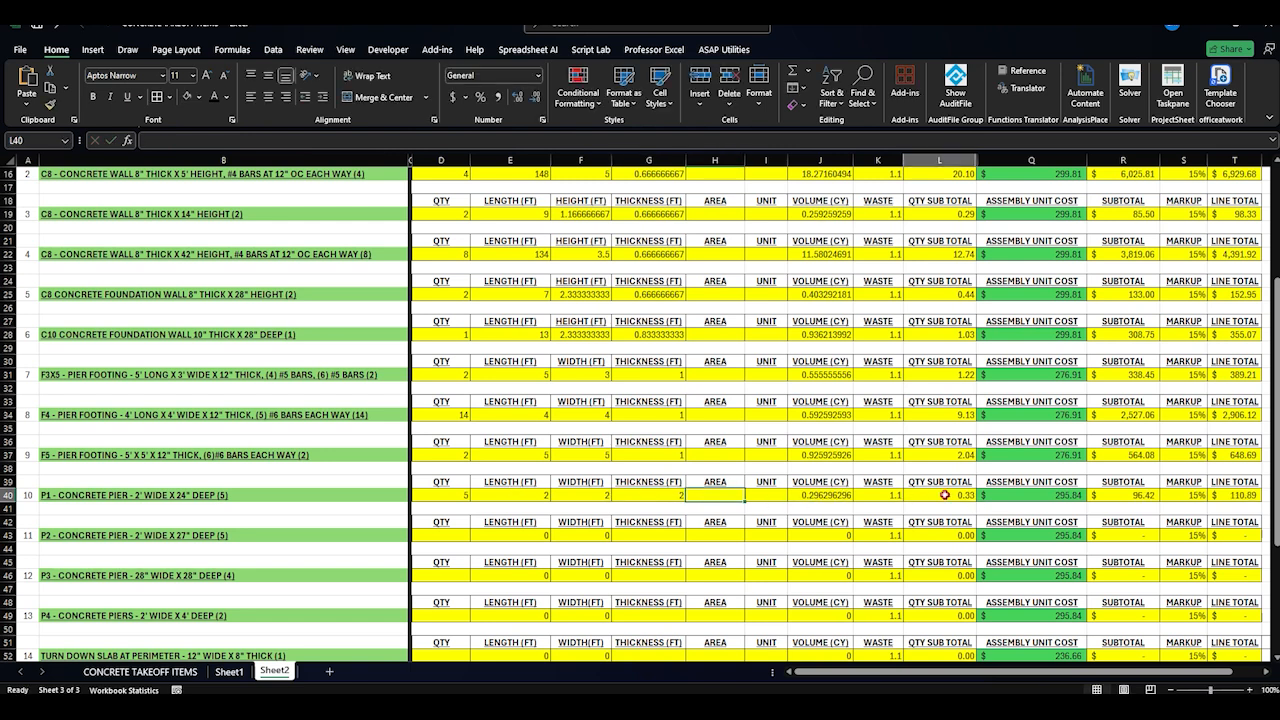
click(239, 141)
text(*)
click(441, 495)
key(Return)
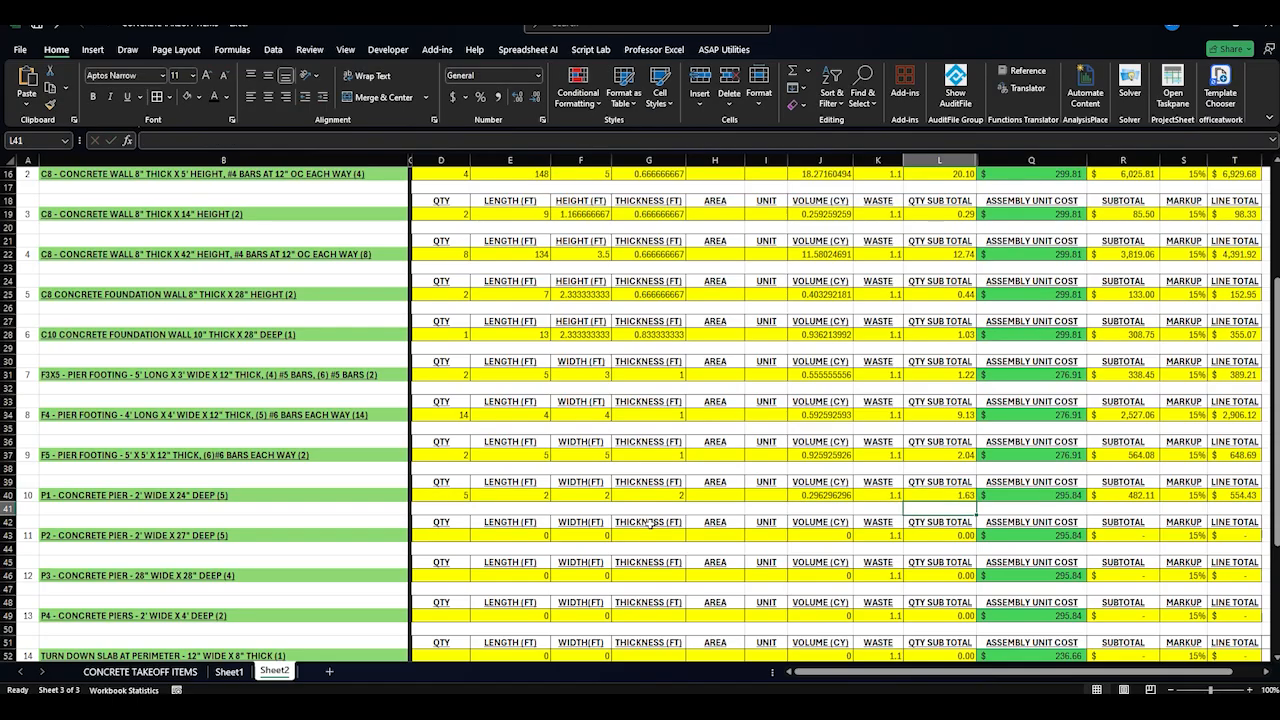
Enter the P2 concrete pier's quantity of 5, length 2, width 2 and thickness =27/12 in row 43
click(141, 531)
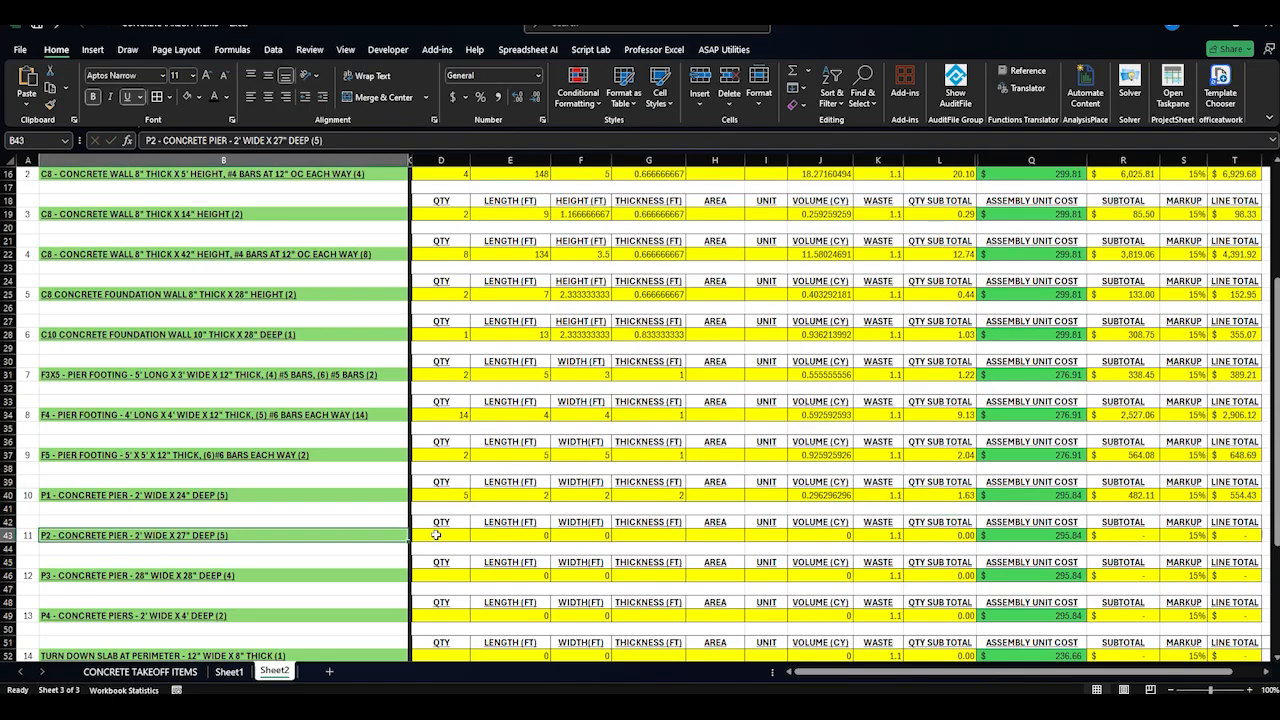
key(Tab)
key(Tab)
text(5)
key(Tab)
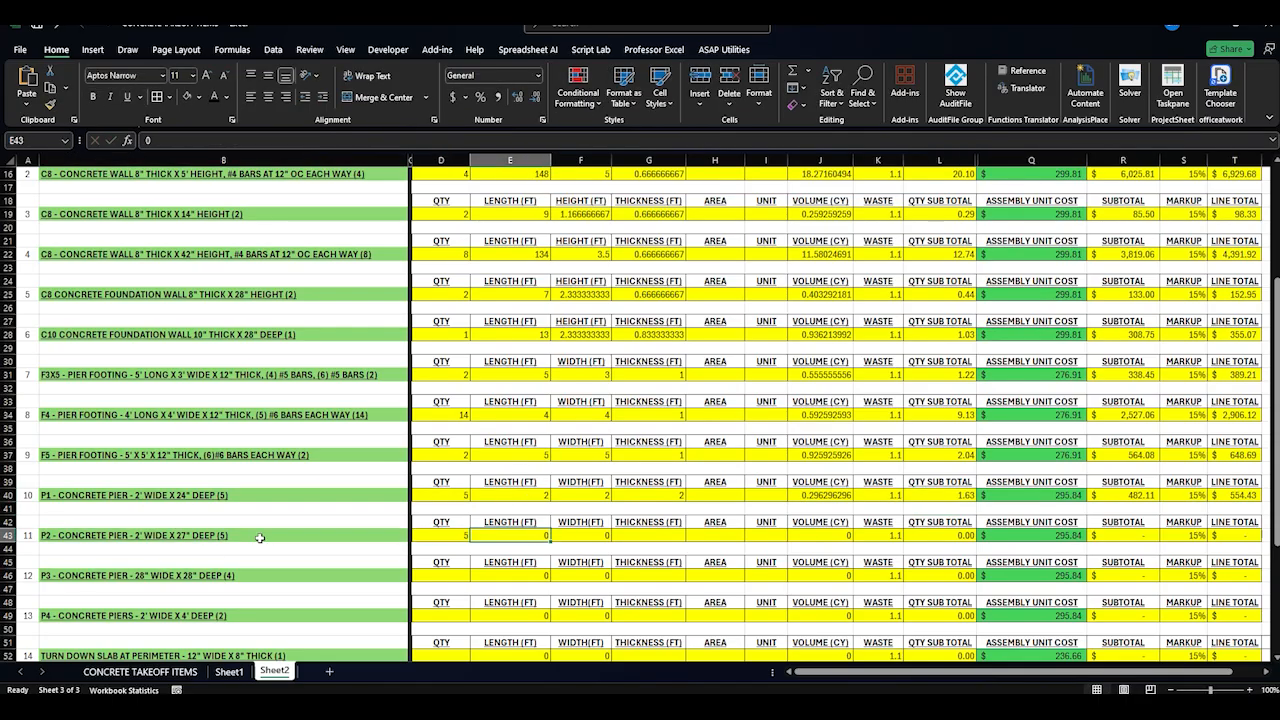
text(2)
key(Tab)
text(2)
key(Tab)
text(=2)
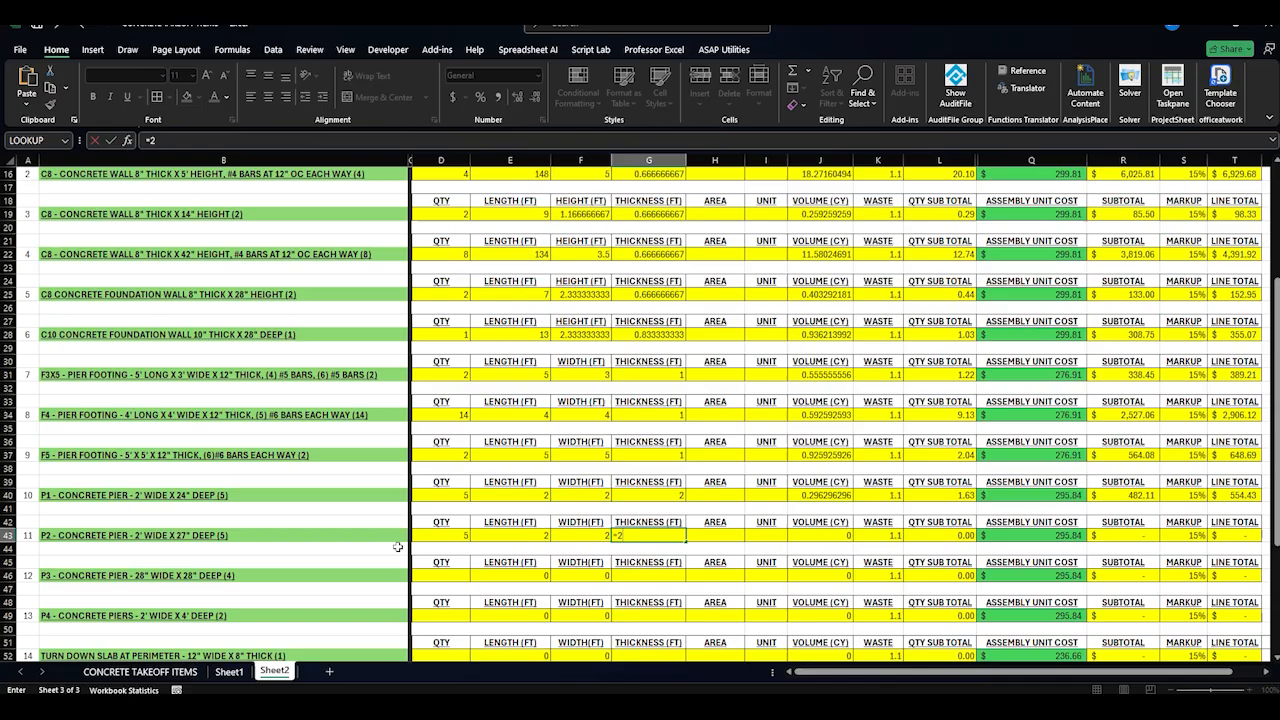
text(7/12)
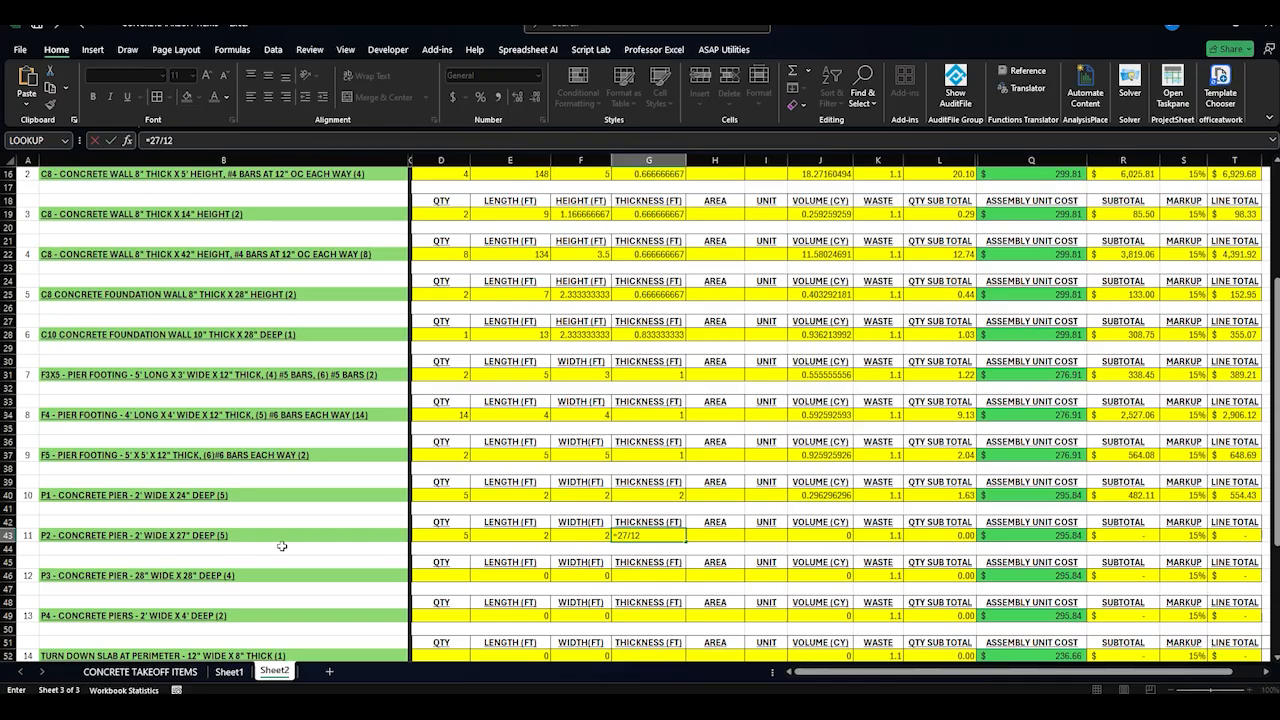
key(Return)
Multiply the P2 concrete pier's quantity subtotal formula in L43 by its quantity in D43
click(930, 535)
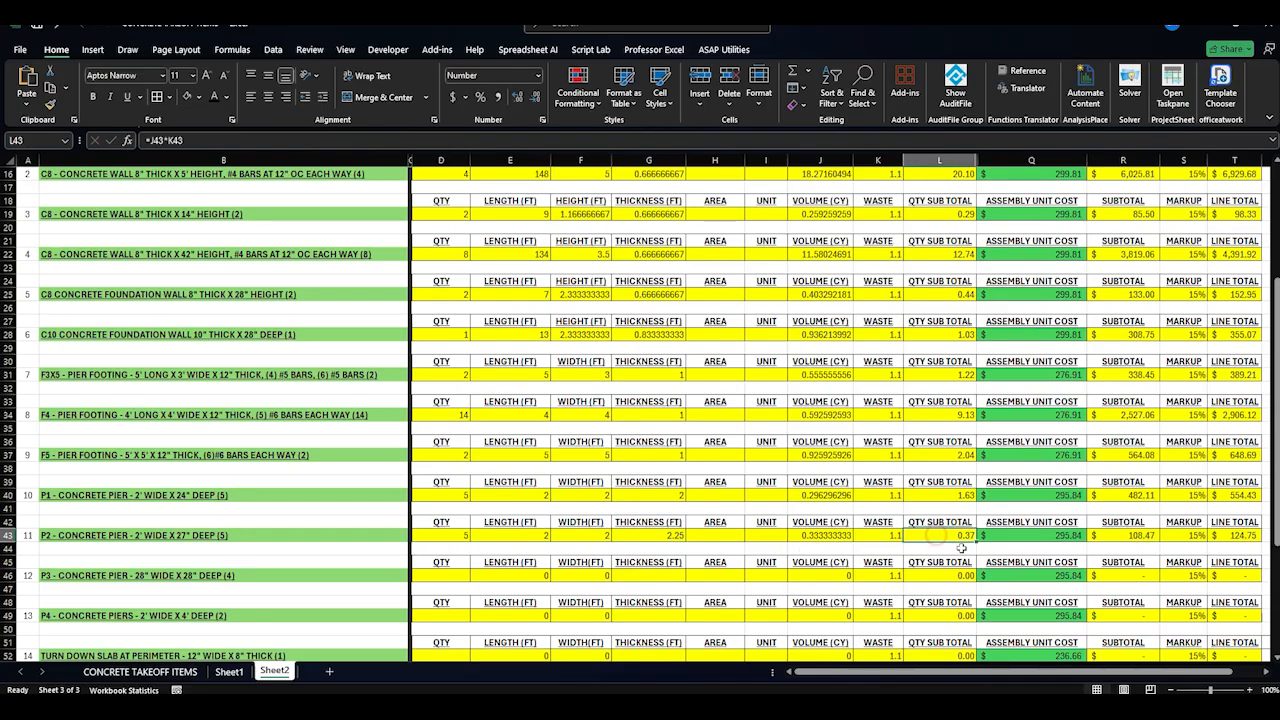
click(240, 142)
text(*)
click(440, 535)
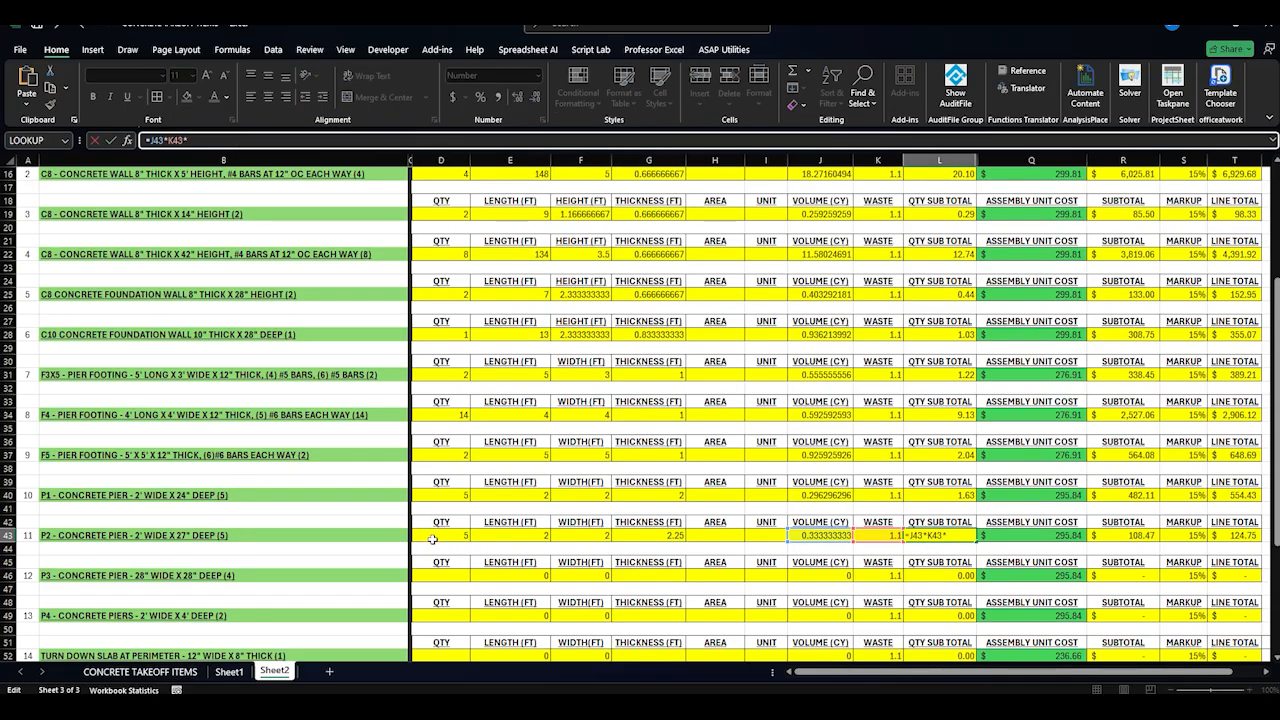
key(Return)
Check the P3 concrete pier's description and enter a quantity of 4 in row 46
scroll(1238, 528, down, 1)
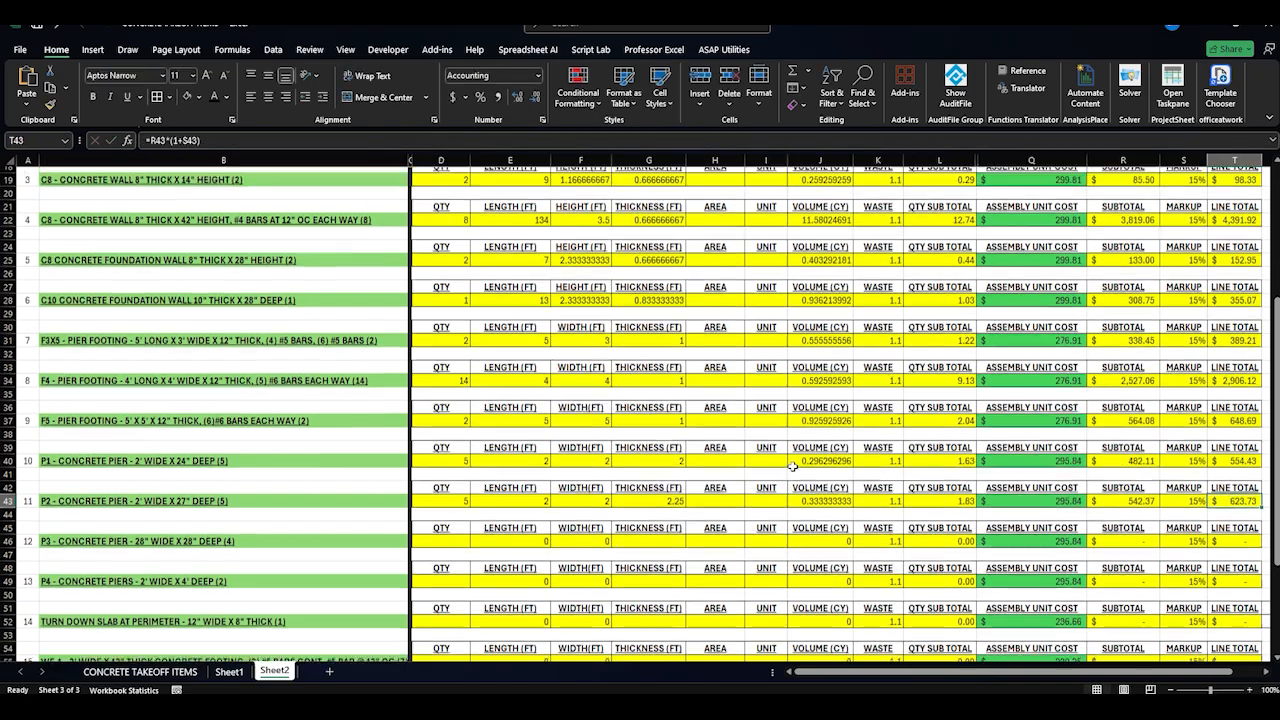
click(440, 535)
click(97, 534)
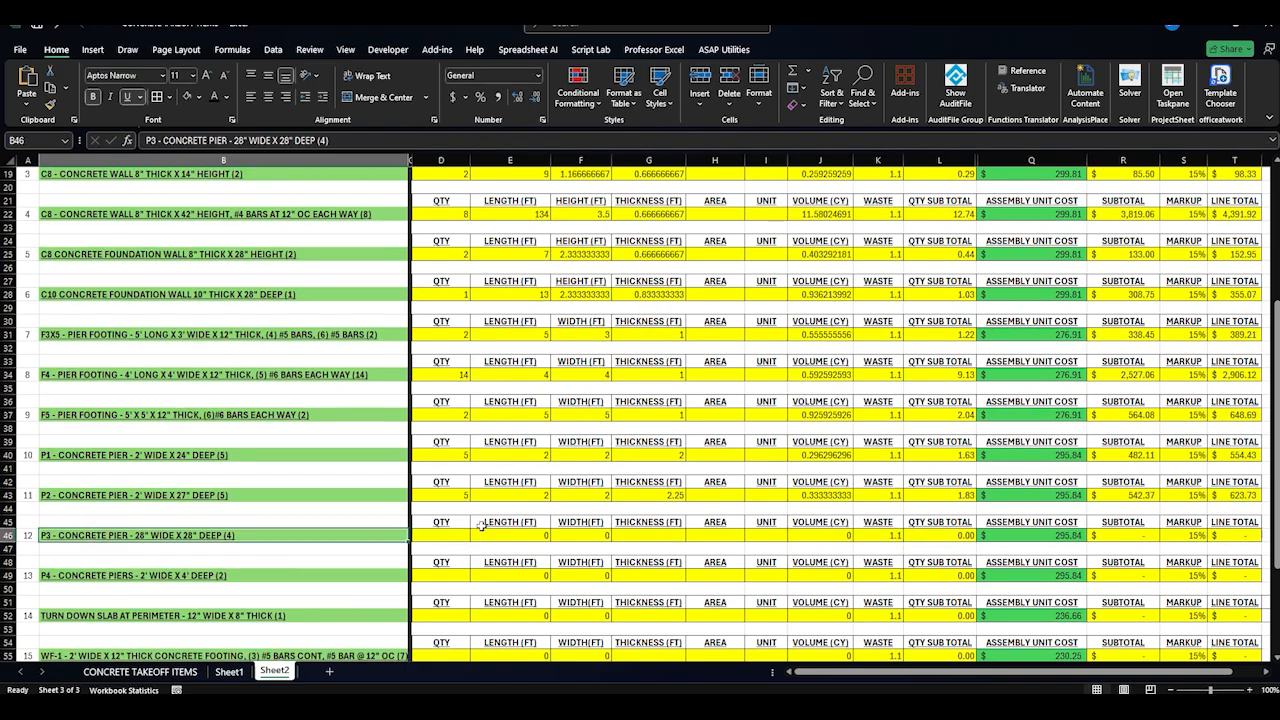
click(455, 535)
text(4)
key(Tab)
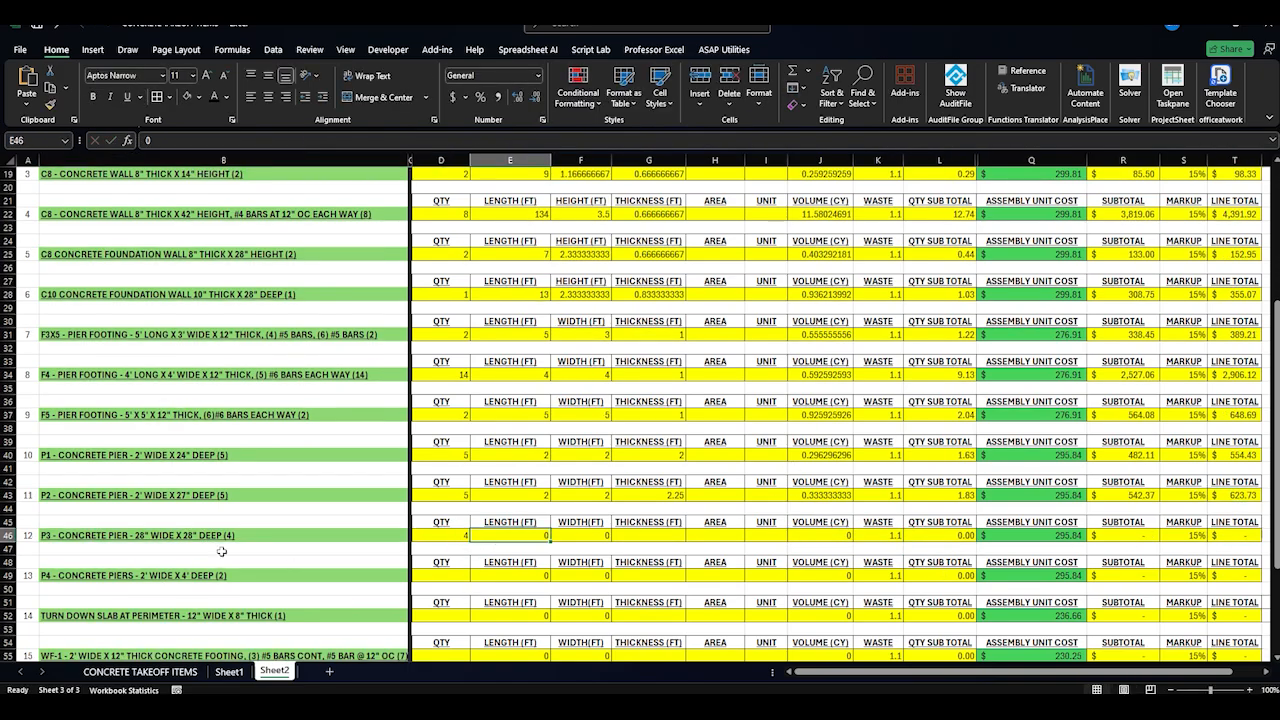
Enter the P3 concrete pier's length, width and thickness in row 46 as =28/12 each
text(=28/)
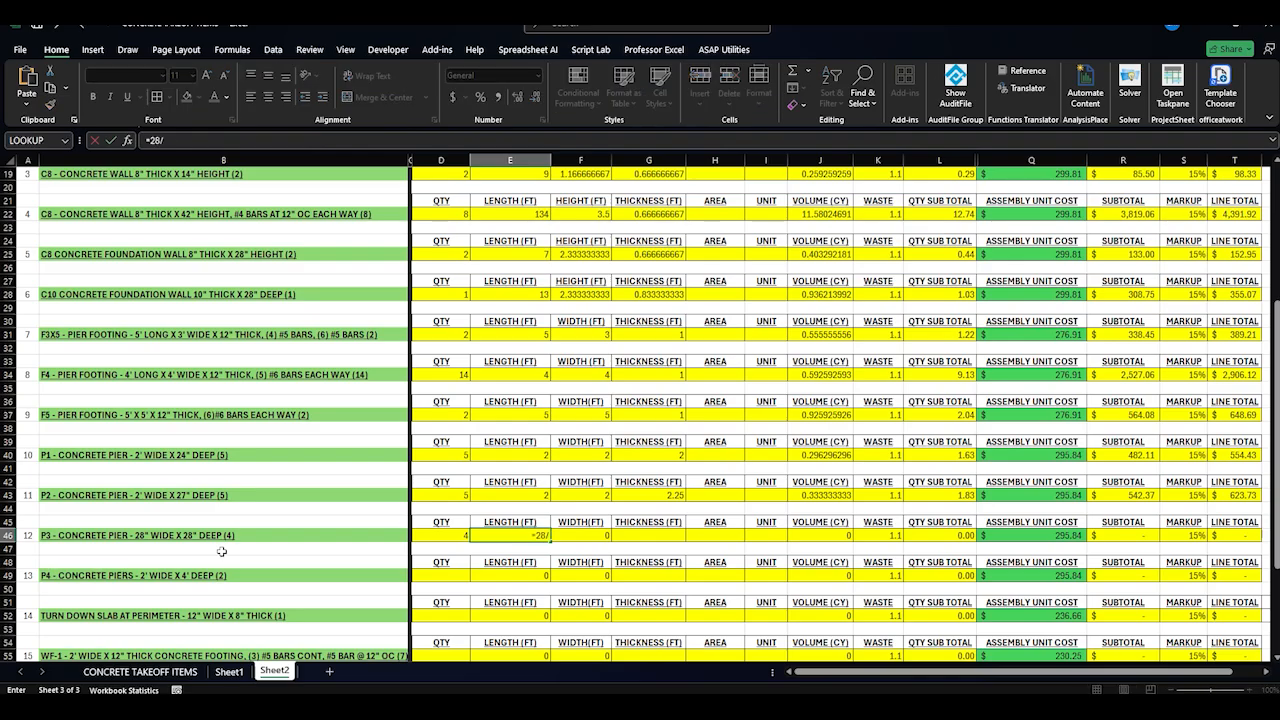
text(12)
key(Tab)
text(=28)
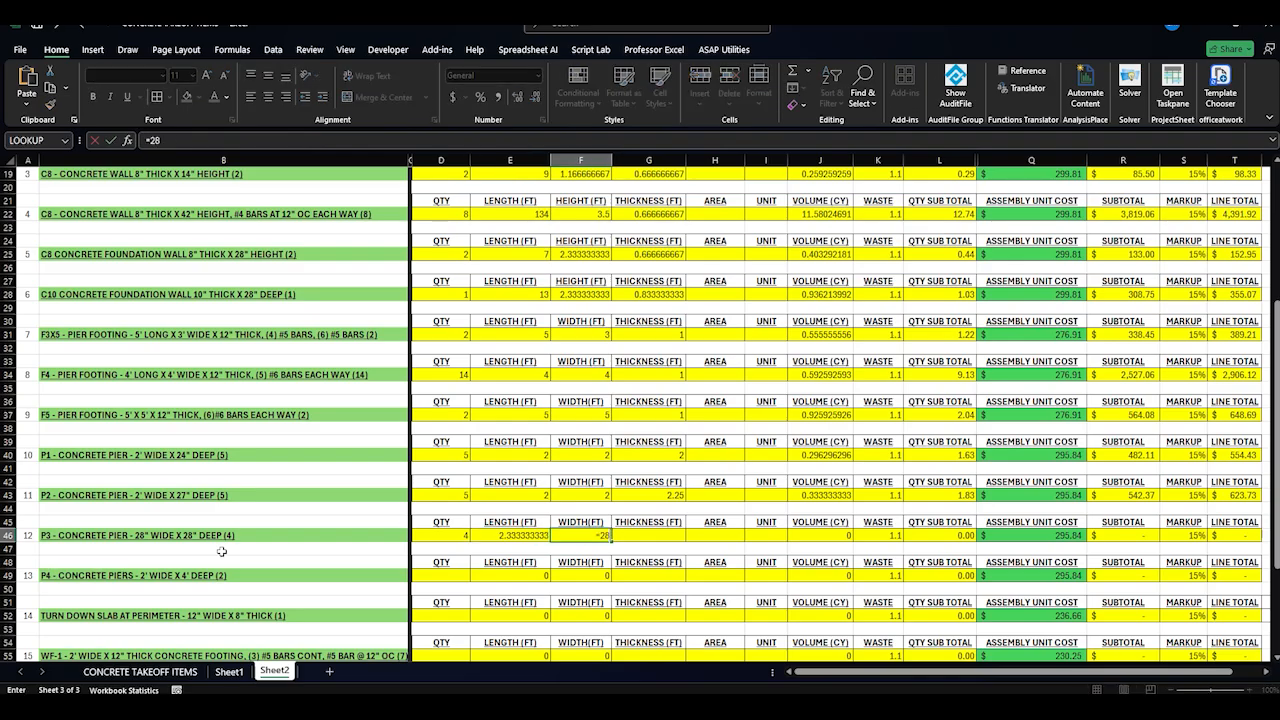
text(/12)
key(Tab)
text(=)
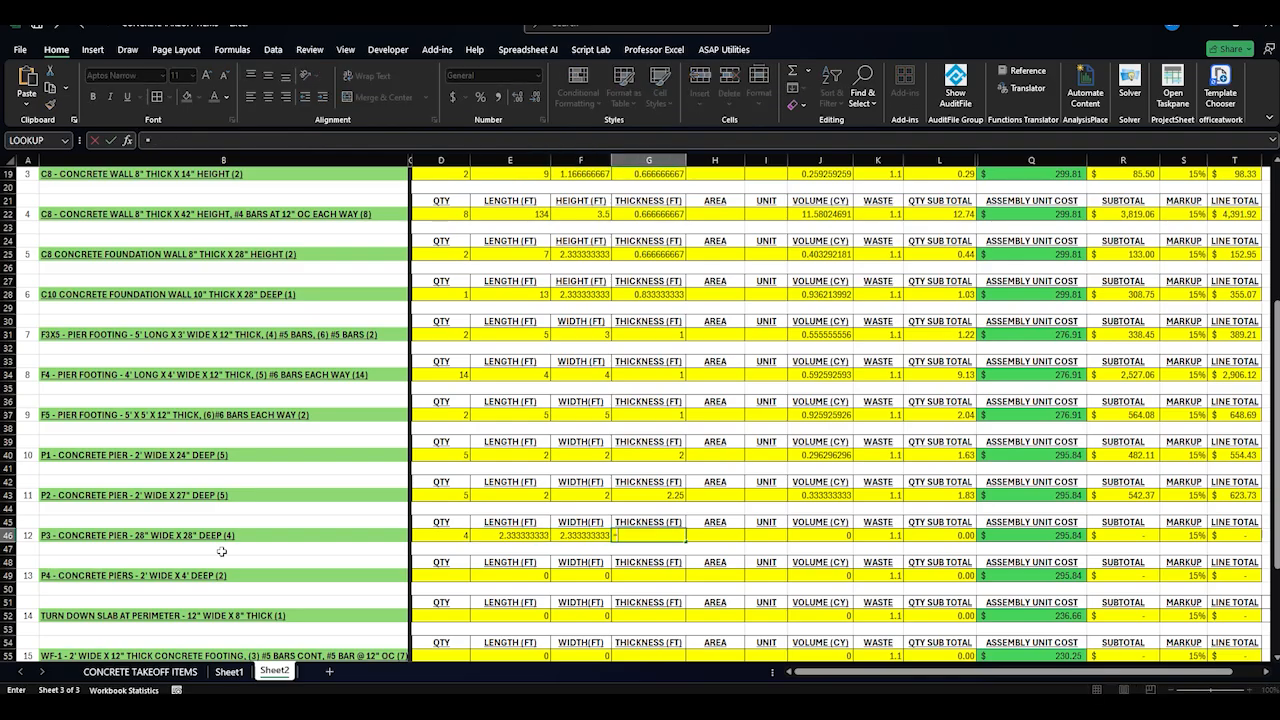
text(28/12)
key(Tab)
Multiply the P3 concrete pier's quantity subtotal formula in L46 by its quantity in D46
click(930, 537)
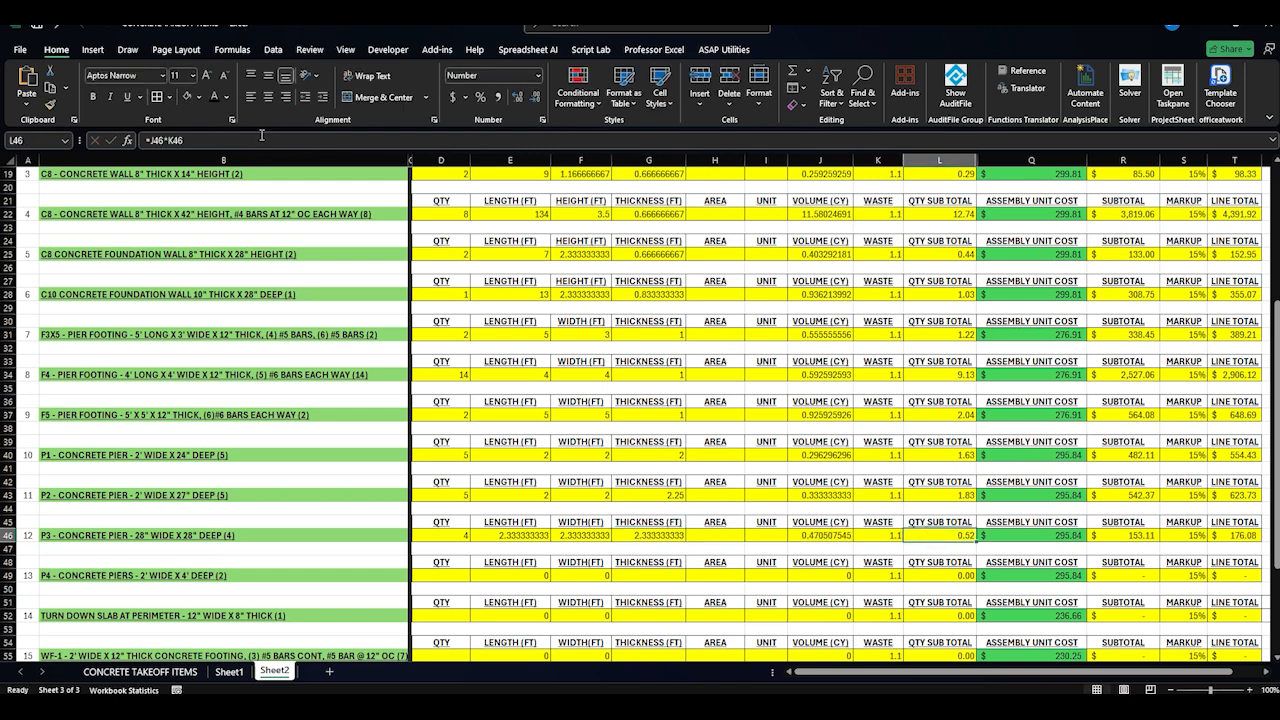
text(=J46*K46*D46)
key(Return)
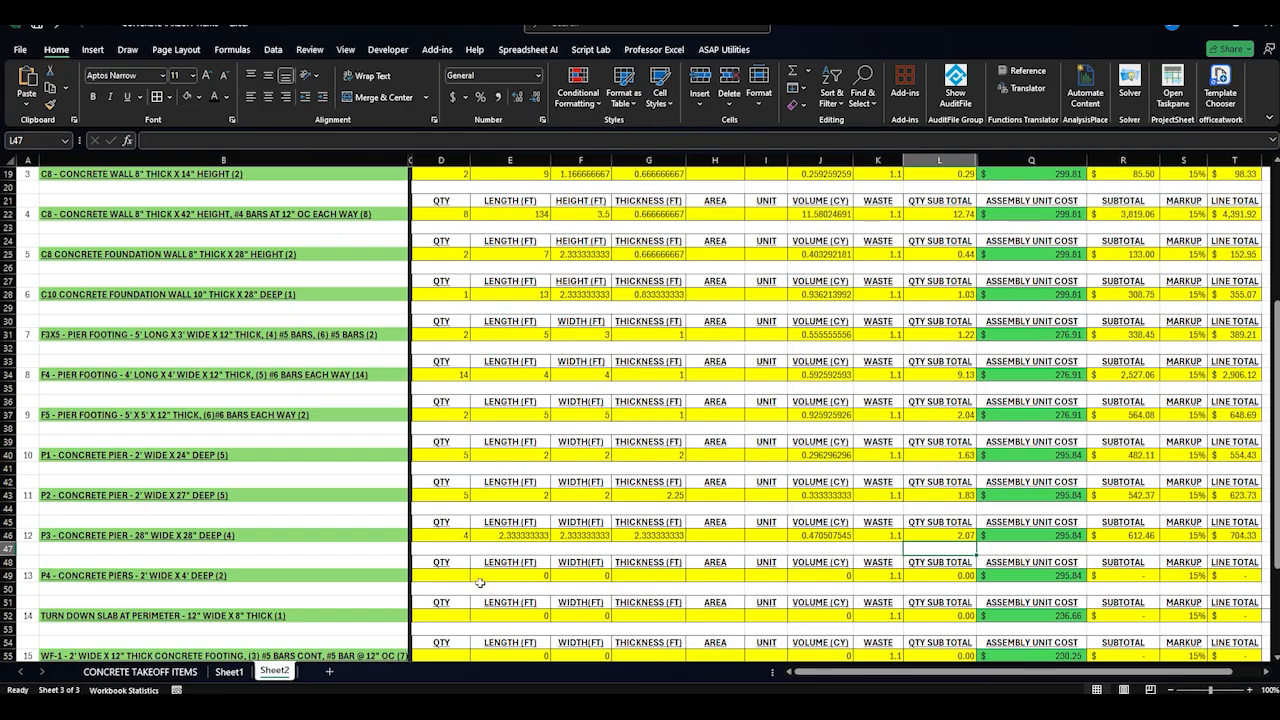
Enter the P4 concrete piers' quantity of 2, length 2, width 2 and thickness 4 in row 49
click(246, 576)
click(439, 574)
text(2)
key(Tab)
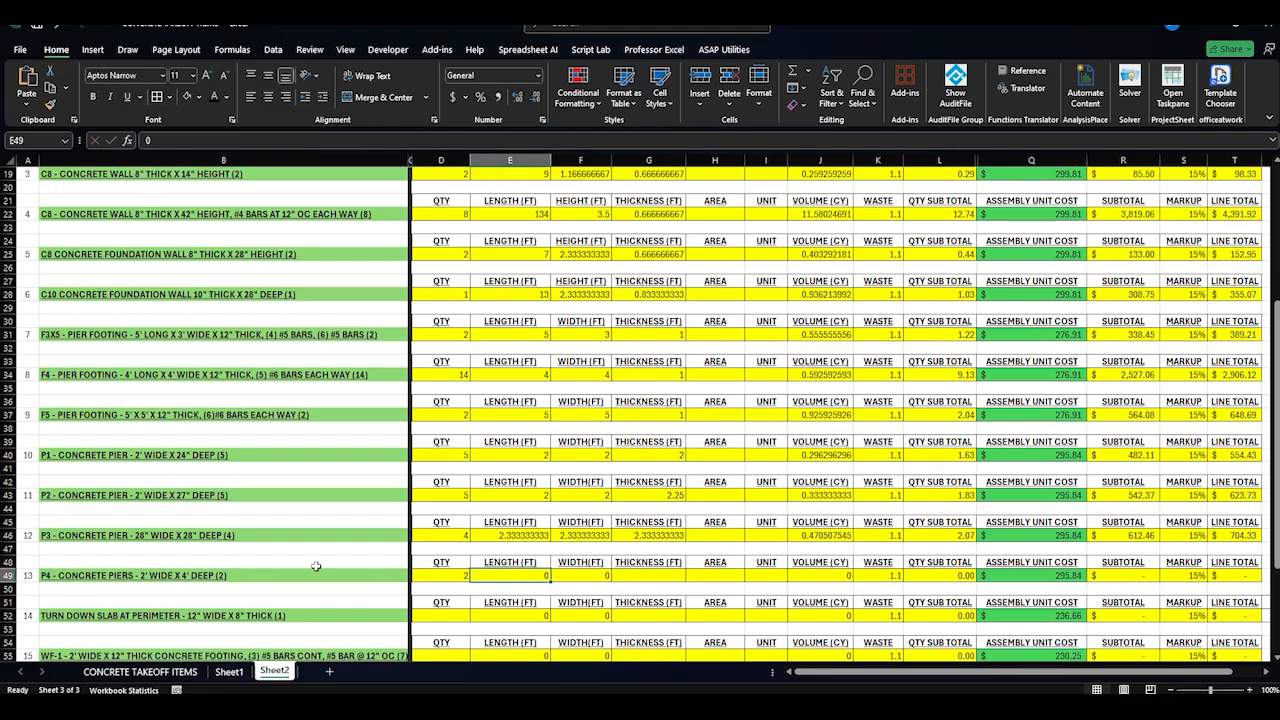
text(2)
key(Tab)
text(2)
key(Tab)
text(4)
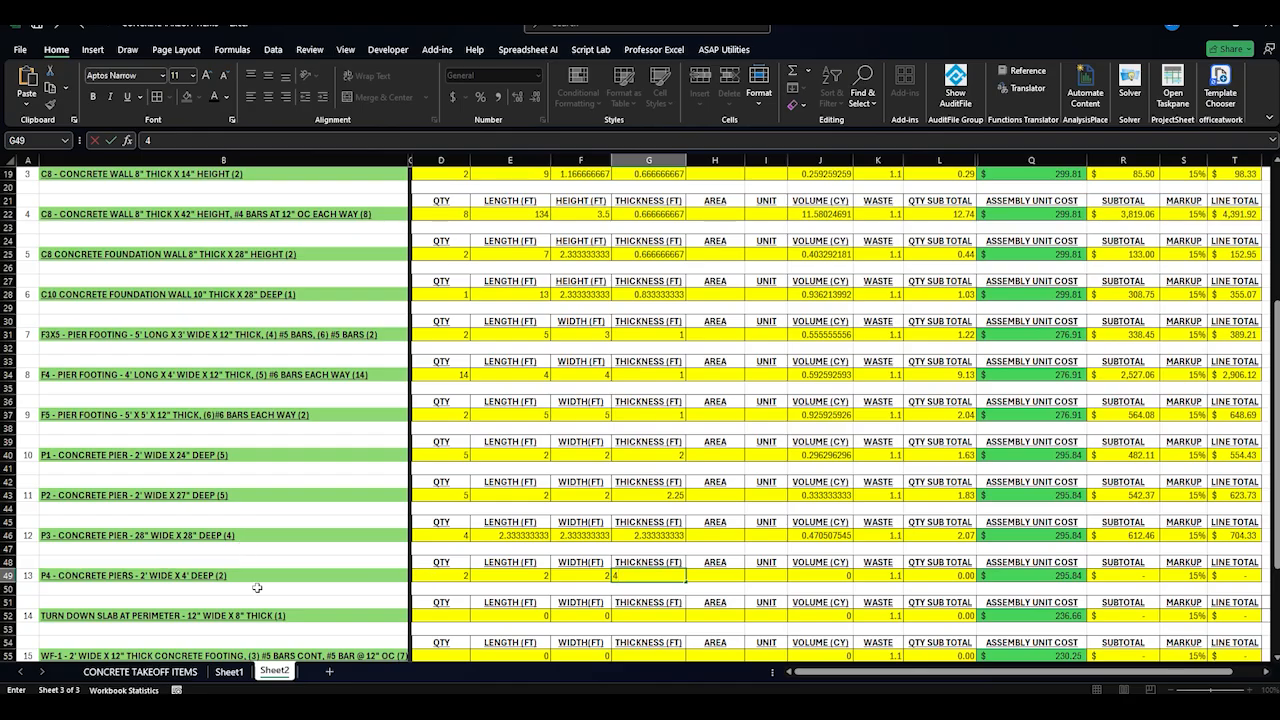
key(Tab)
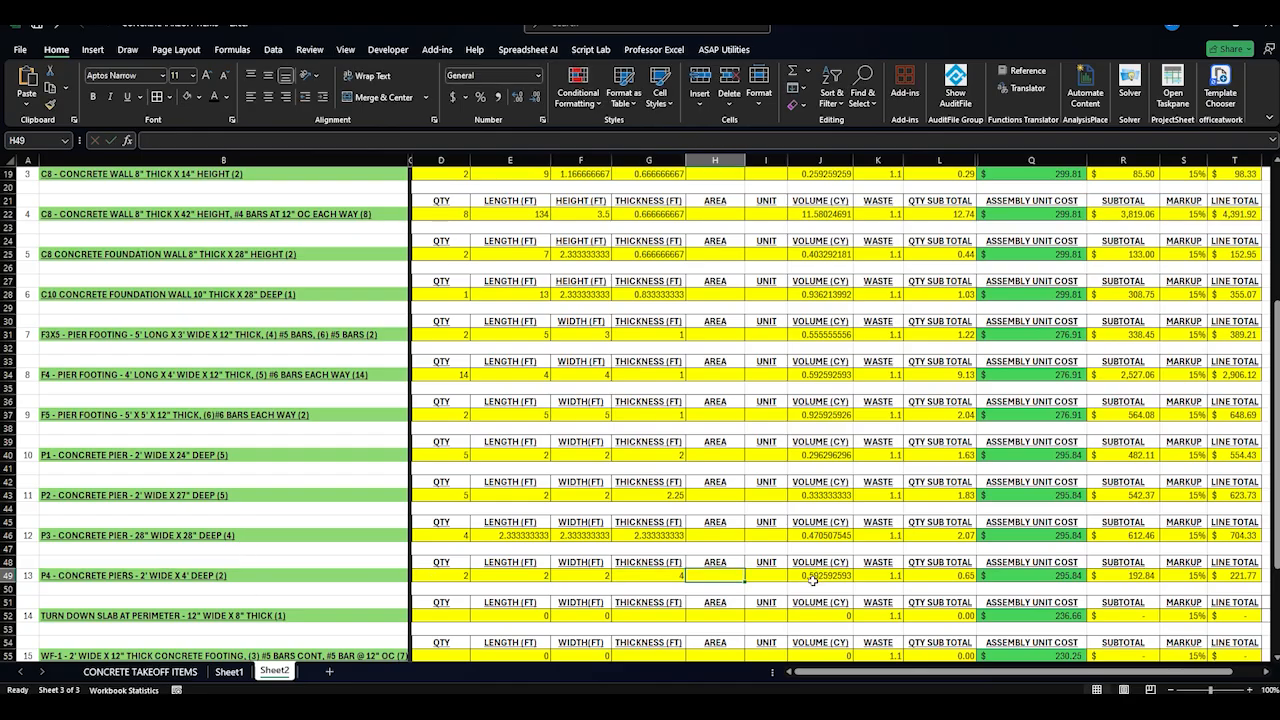
Multiply the P4 concrete piers' quantity subtotal formula in L49 by their quantity in D49
click(942, 575)
text(=J49*K49*)
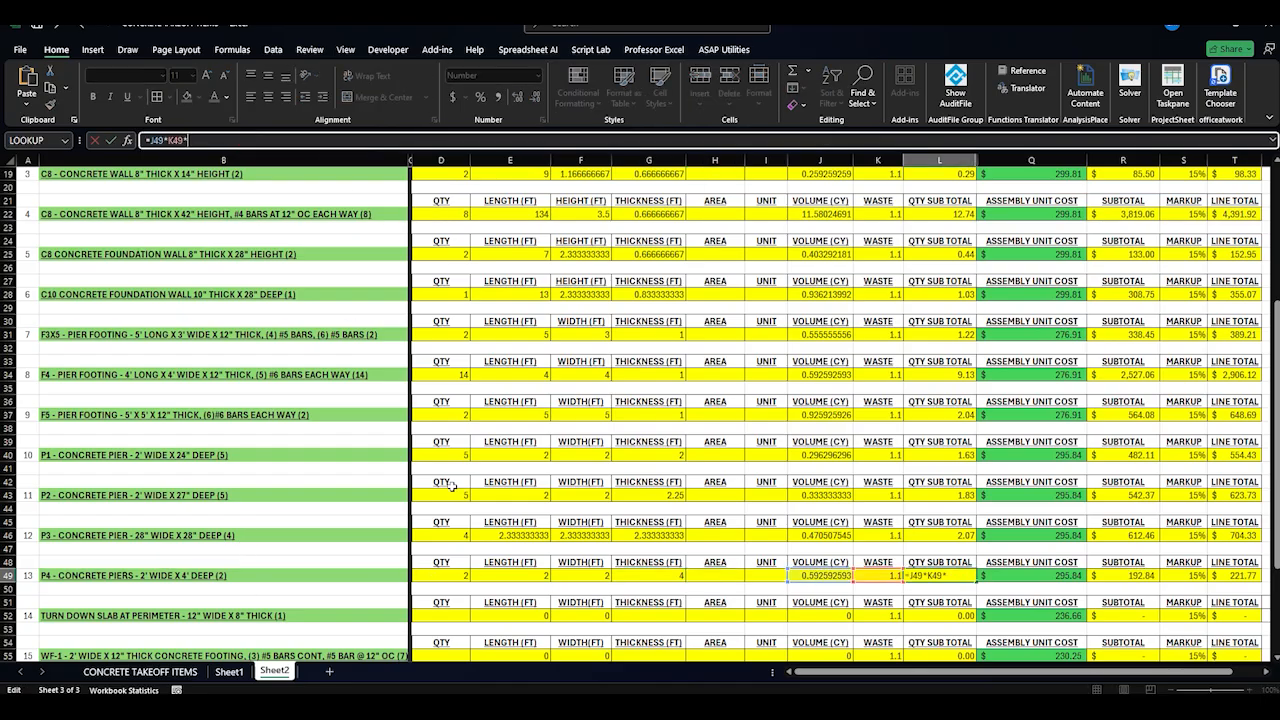
click(445, 575)
key(Return)
Enter a quantity of 1 for the turn down slab in row 52, look up its length on Sheet1 and enter 238
scroll(897, 542, down, 1)
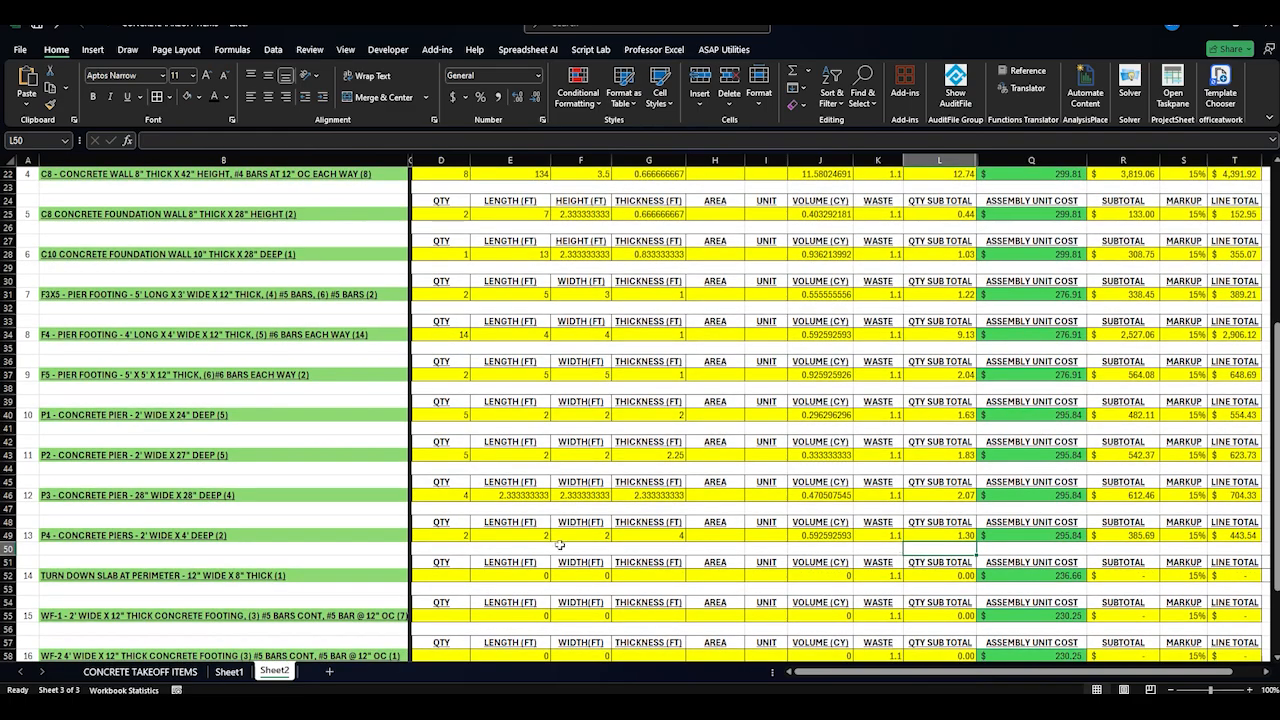
click(439, 578)
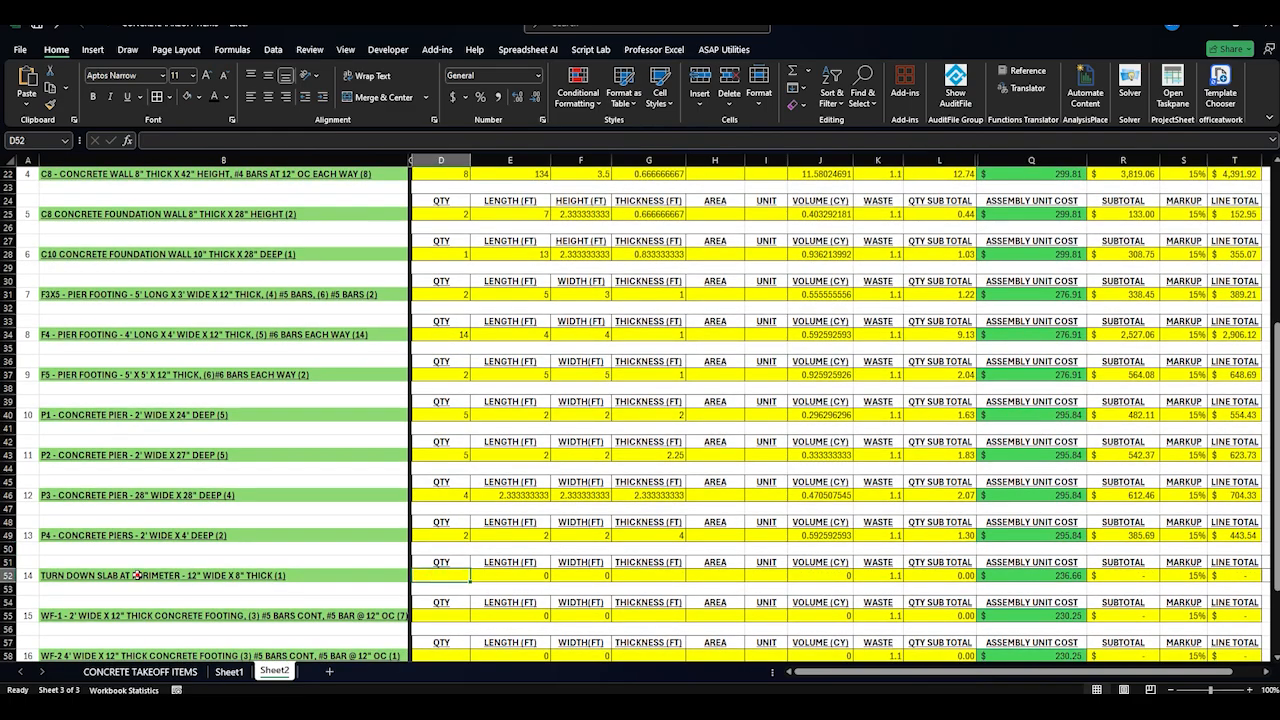
click(144, 575)
click(443, 579)
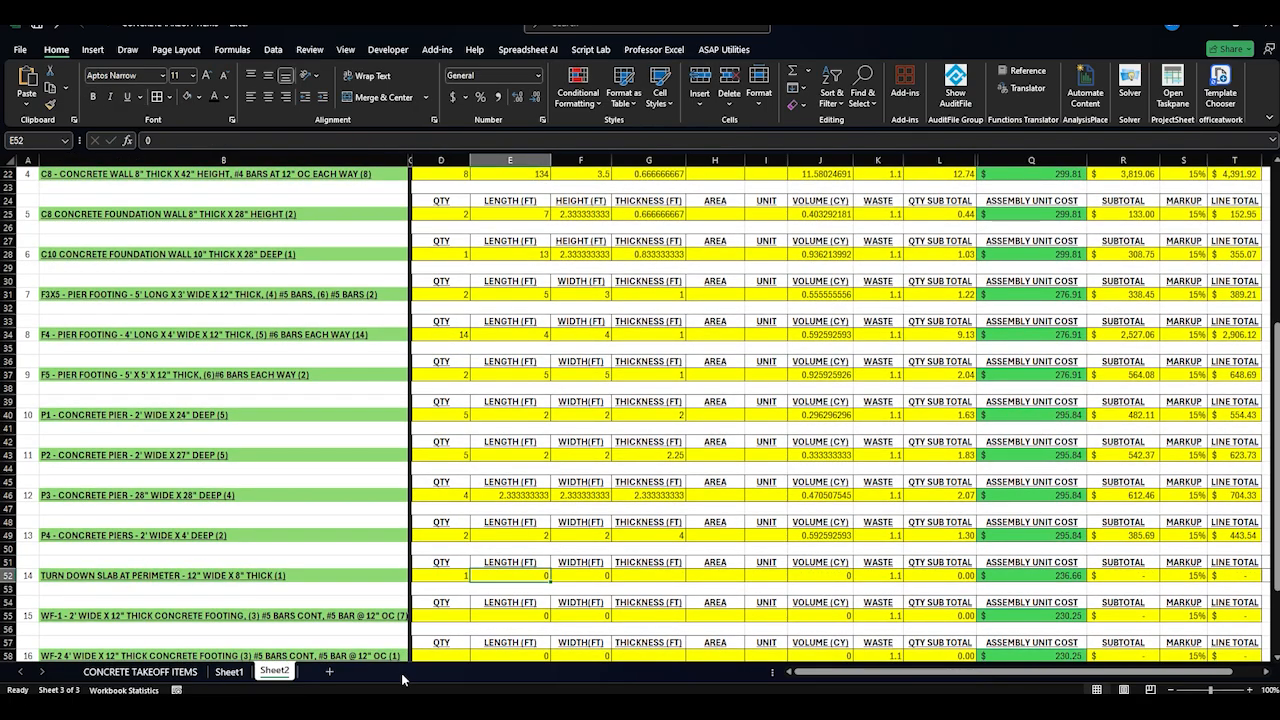
click(229, 671)
click(100, 359)
click(702, 361)
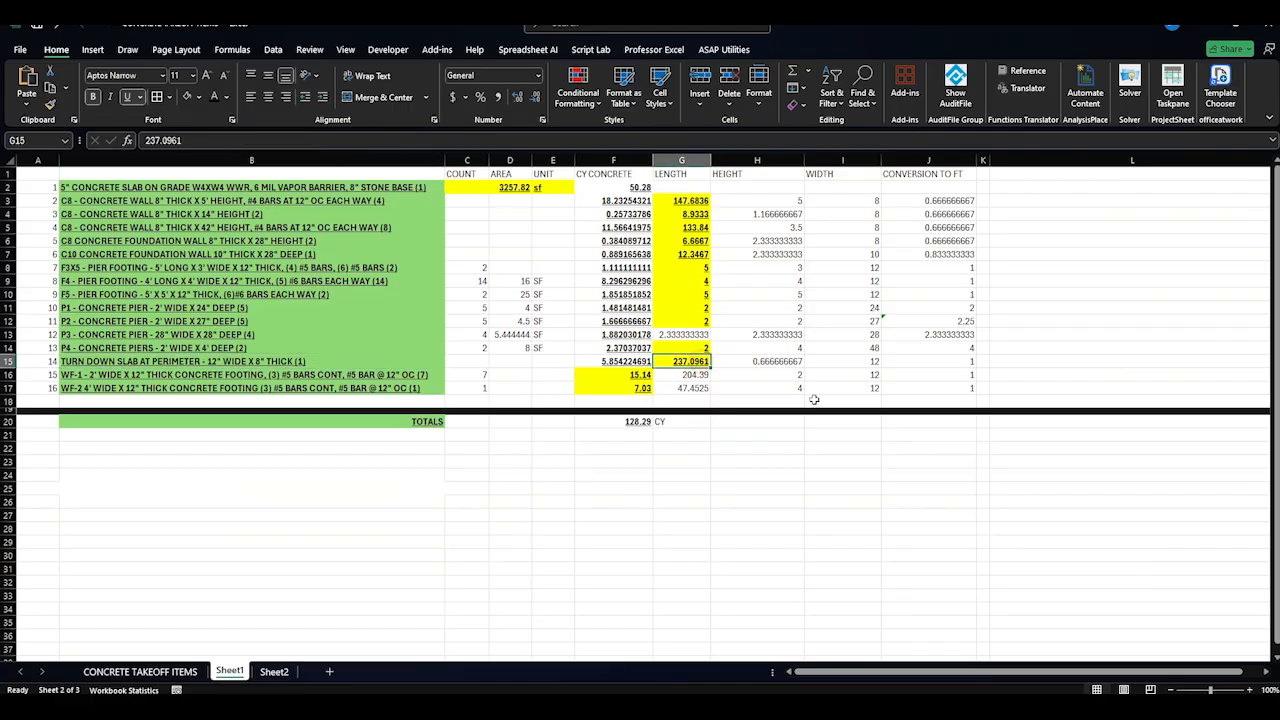
click(274, 671)
text(238)
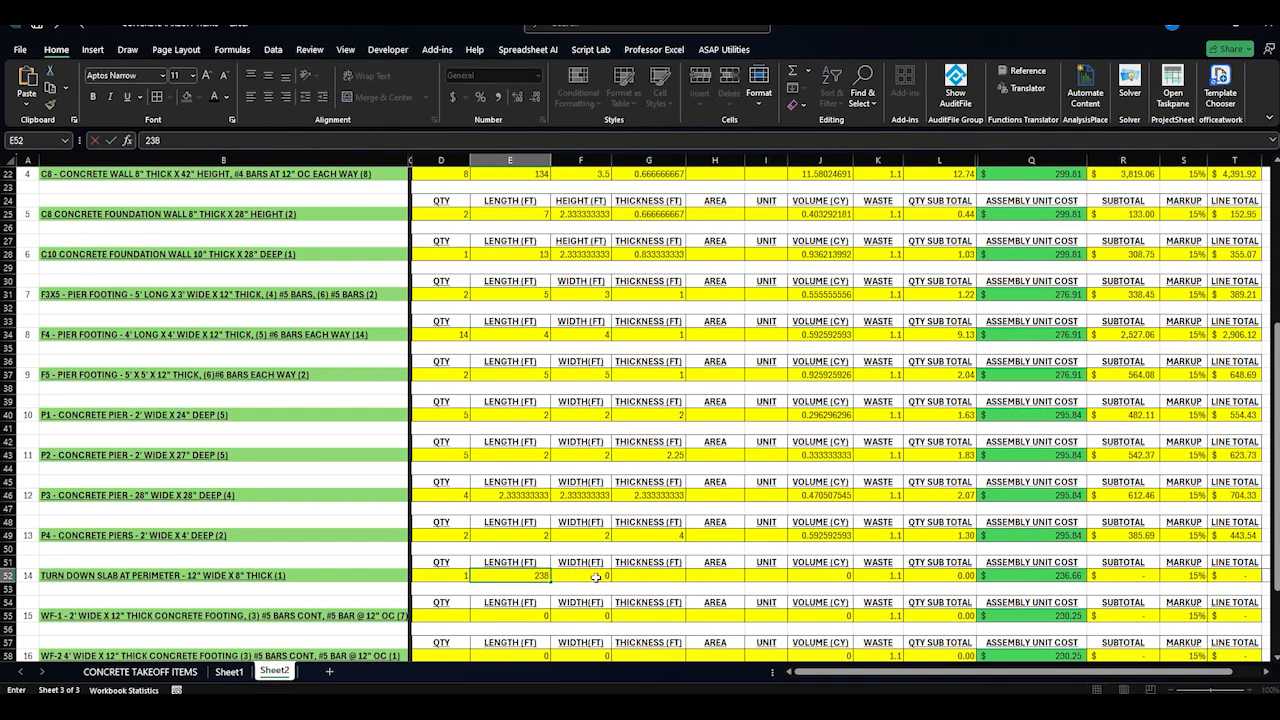
key(Tab)
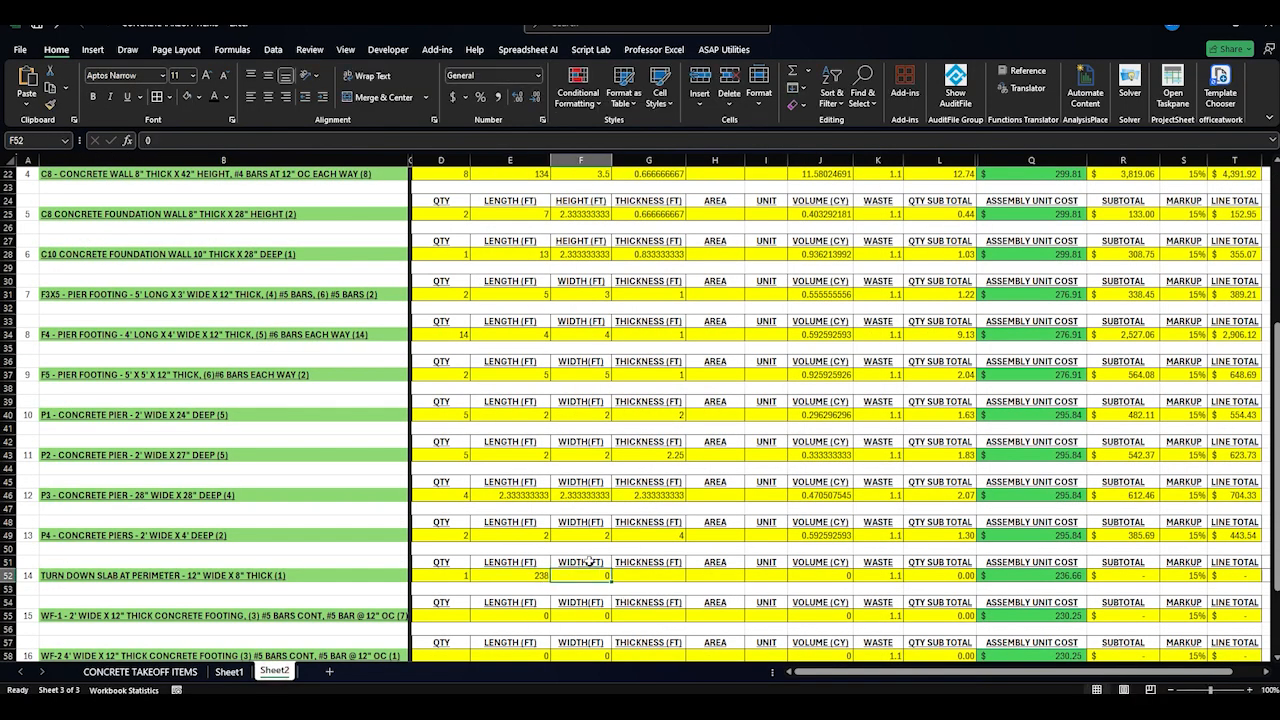
Set the turn down slab's width to 1 and thickness to =8/12, and check its volume and line total formulas
text(12)
key(Tab)
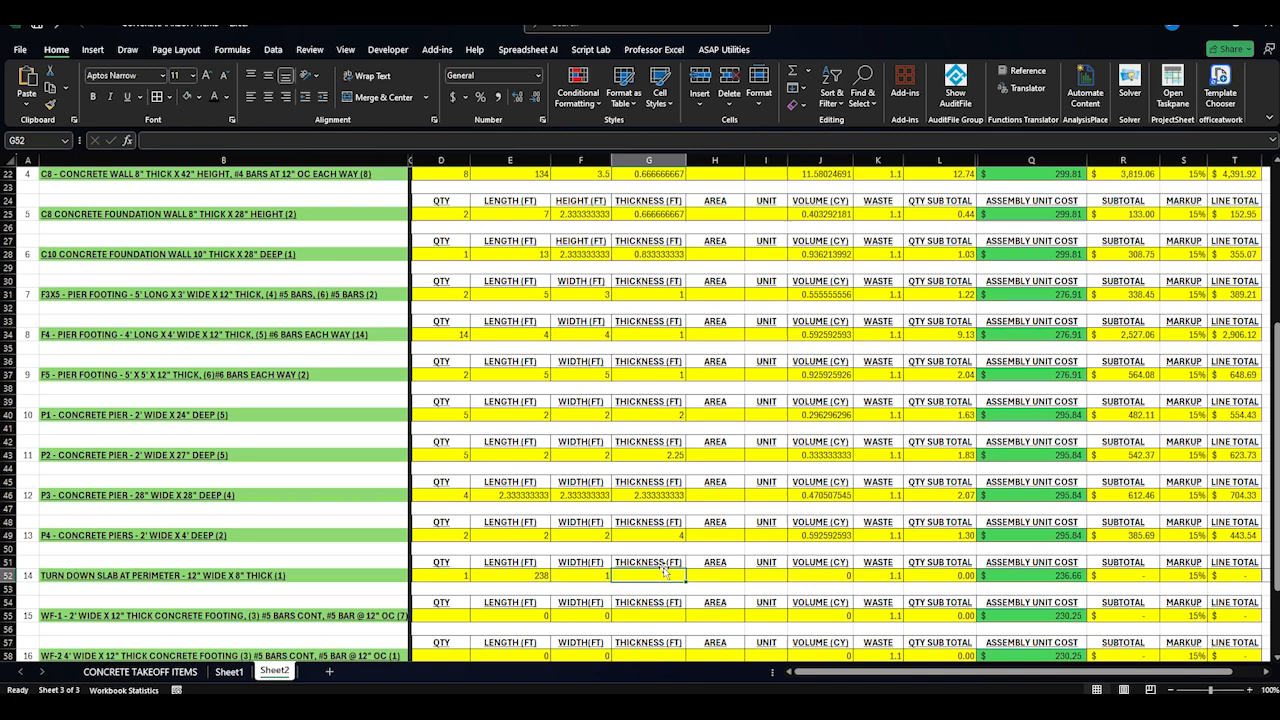
text(=8/12)
key(Tab)
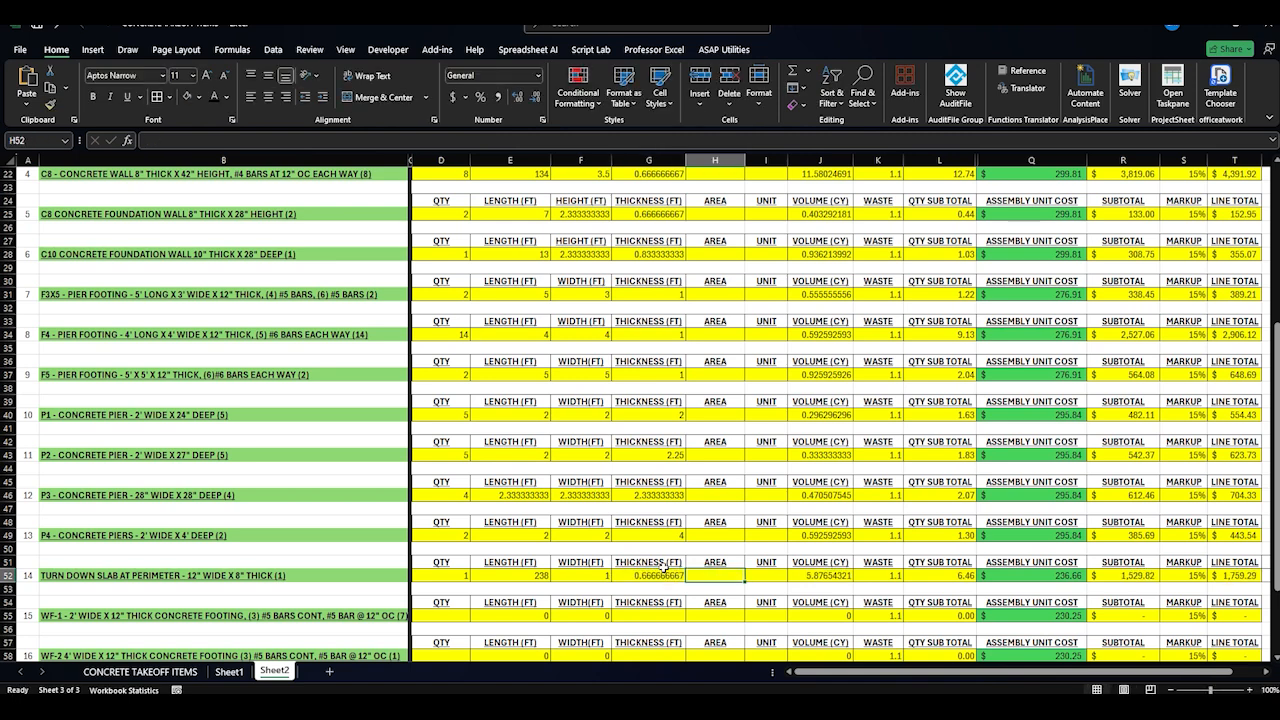
click(819, 577)
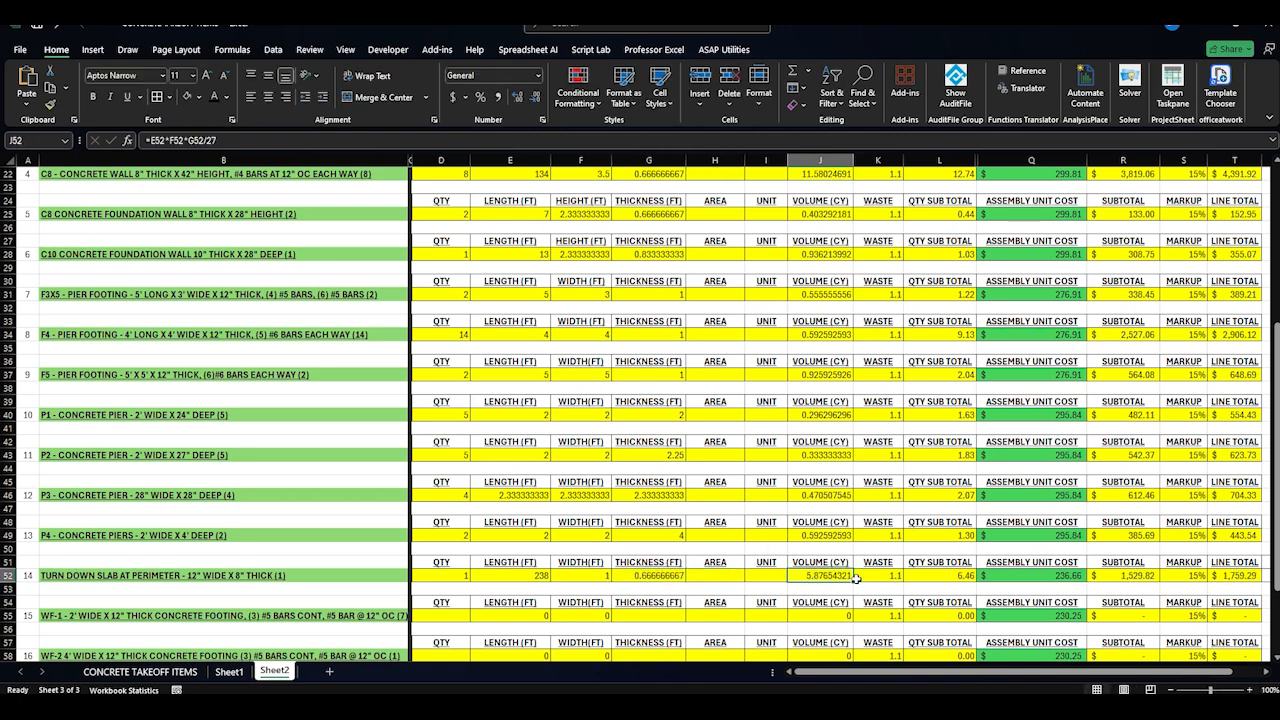
click(1230, 577)
Look up the WF-1 footing's length on Sheet1 and enter 205 as its length in row 55 of Sheet2
scroll(830, 504, down, 2)
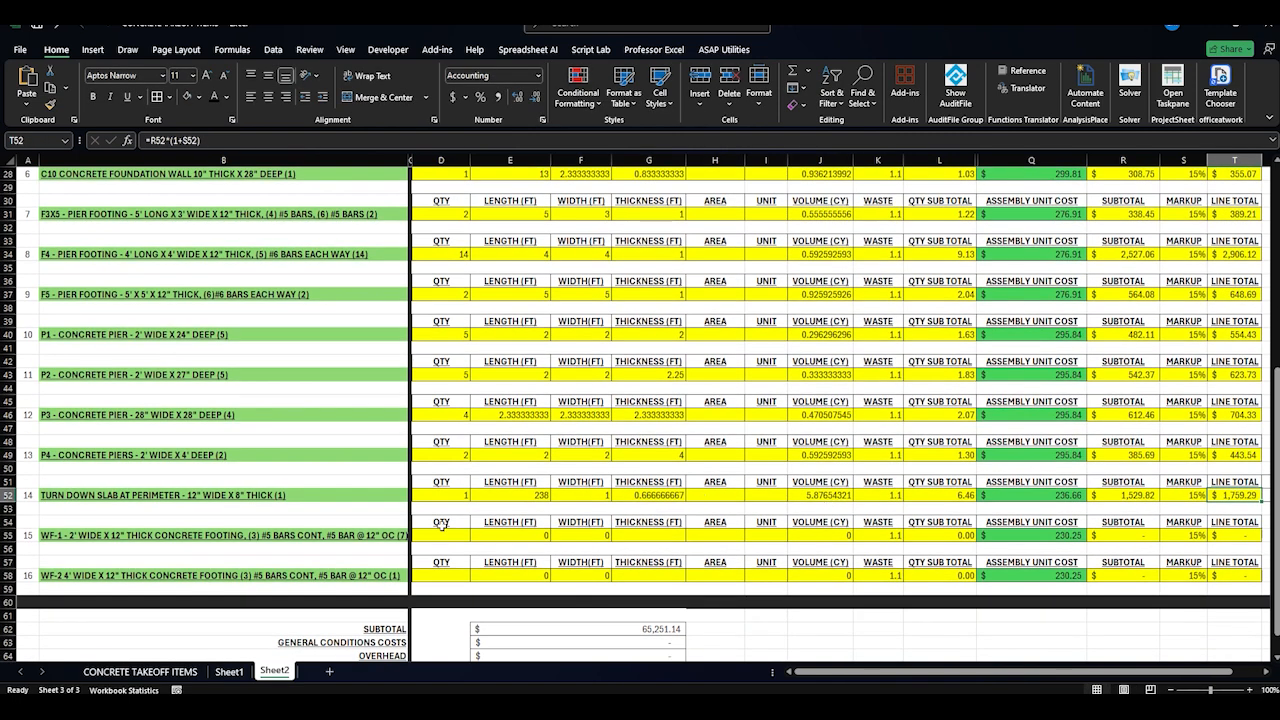
click(312, 540)
click(440, 535)
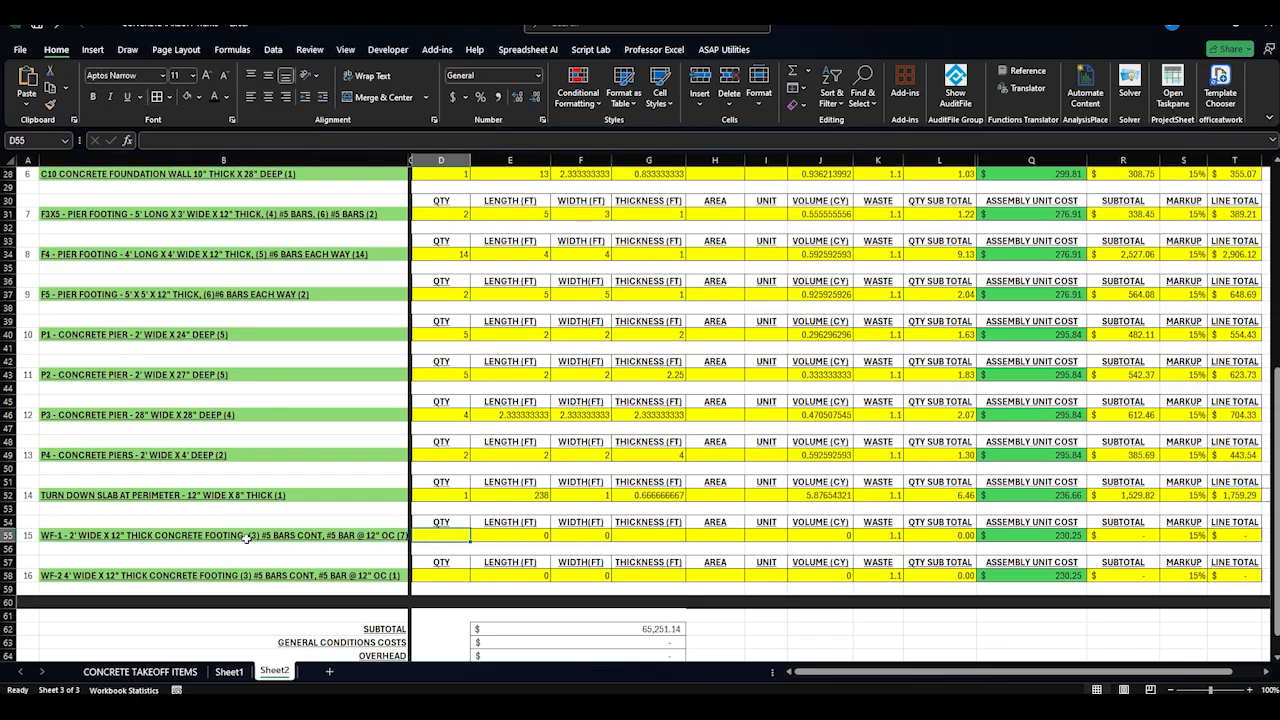
click(524, 538)
click(229, 671)
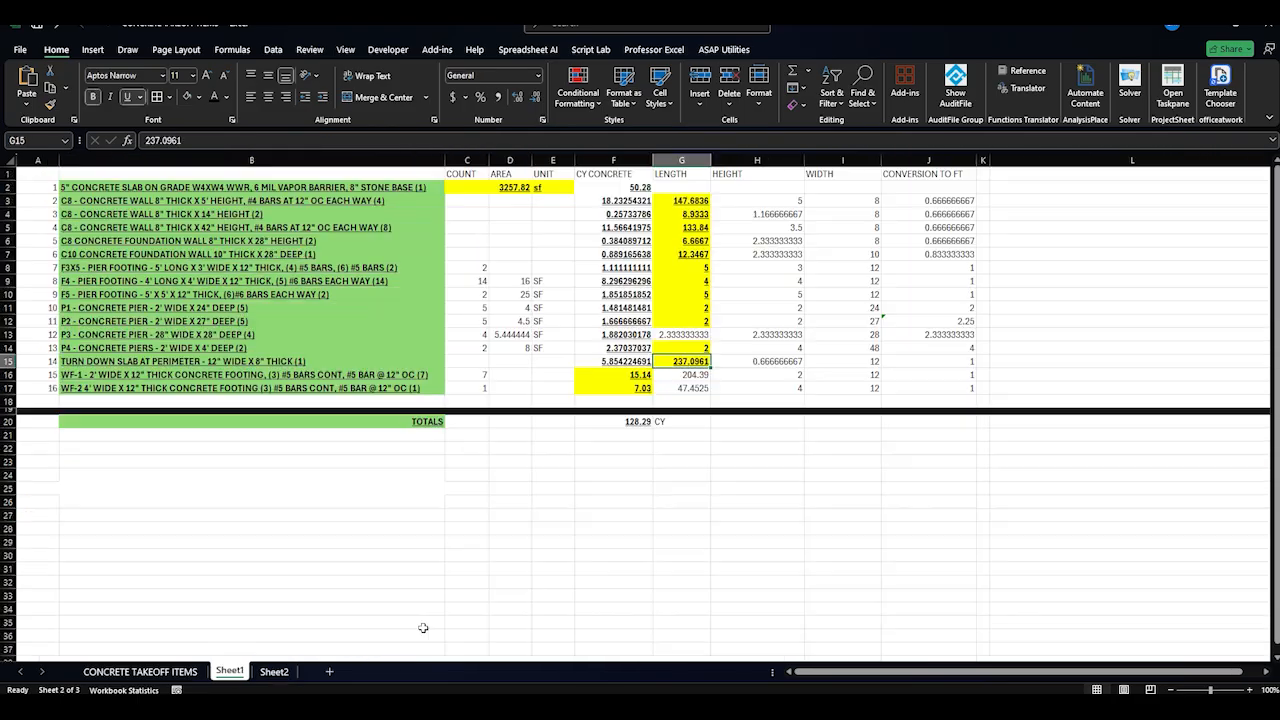
click(154, 375)
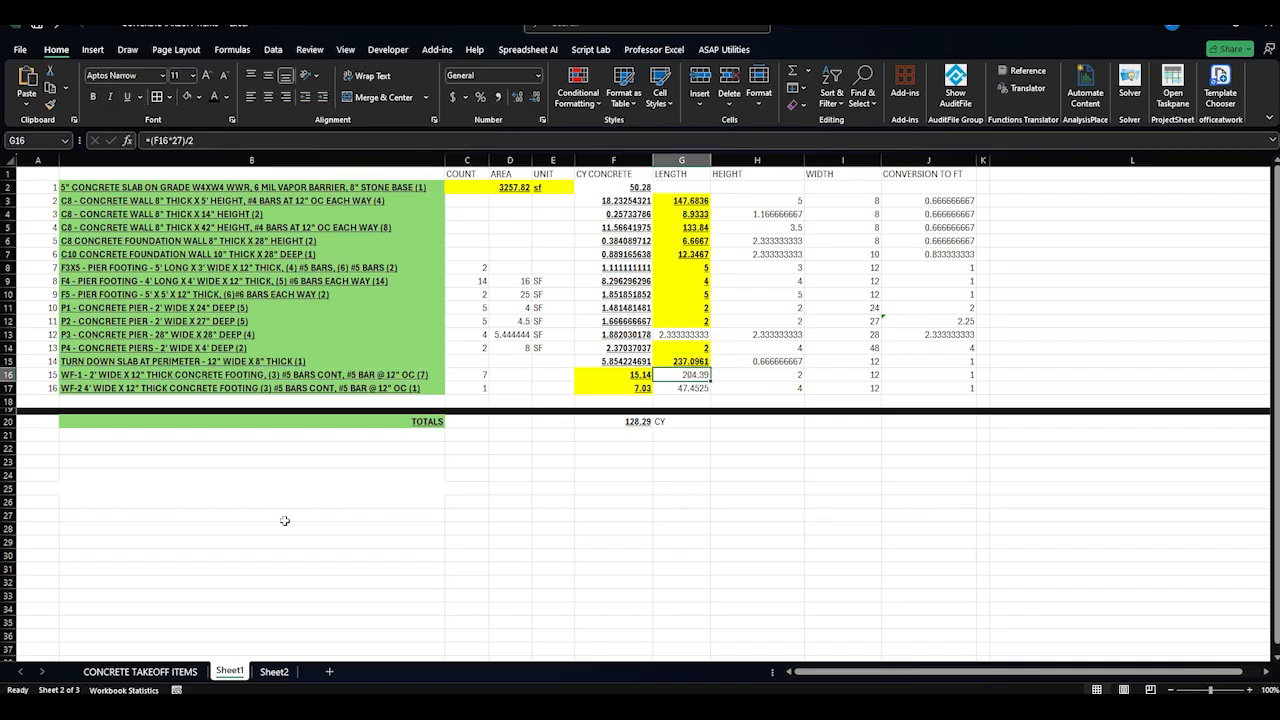
click(274, 671)
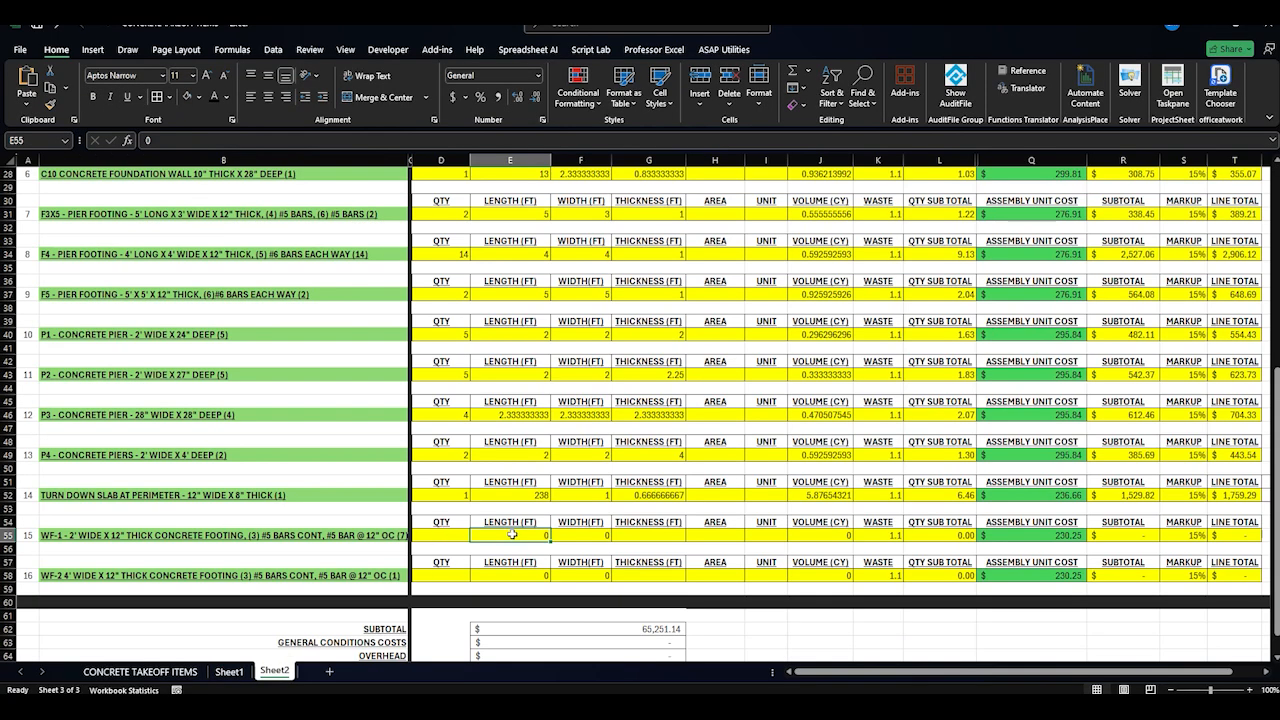
text(205)
key(Tab)
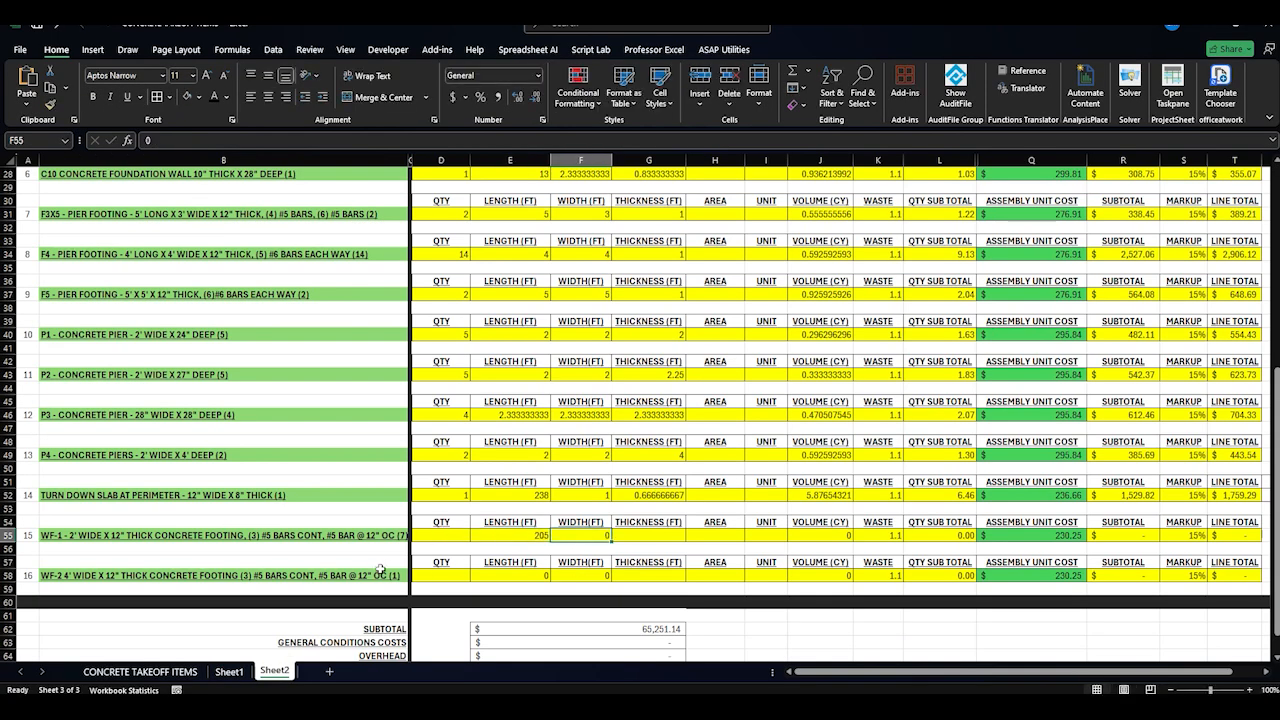
Set the WF-1 concrete footing's width to 2 and thickness to 1 in row 55
text(2)
key(Tab)
text(1)
key(Tab)
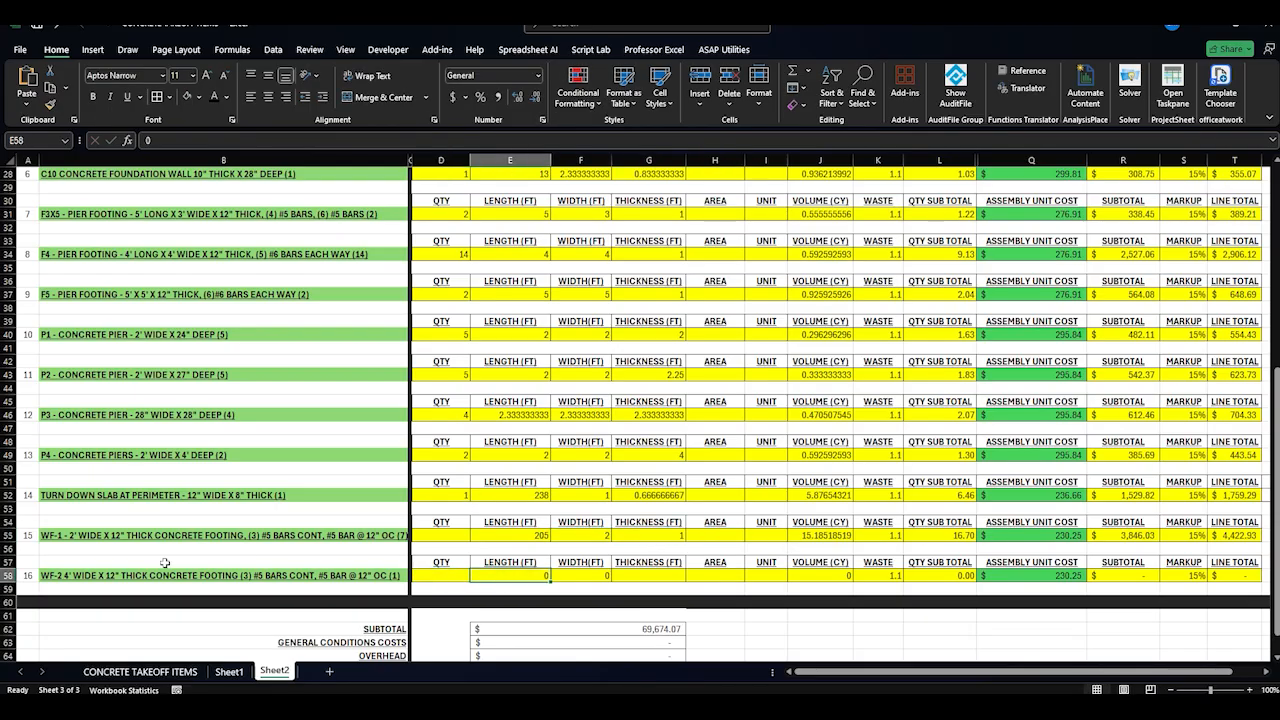
Look up the WF-2 footing's length on Sheet1 and enter length 48, width 4 and thickness 1 in row 58 of Sheet2
click(226, 670)
click(701, 386)
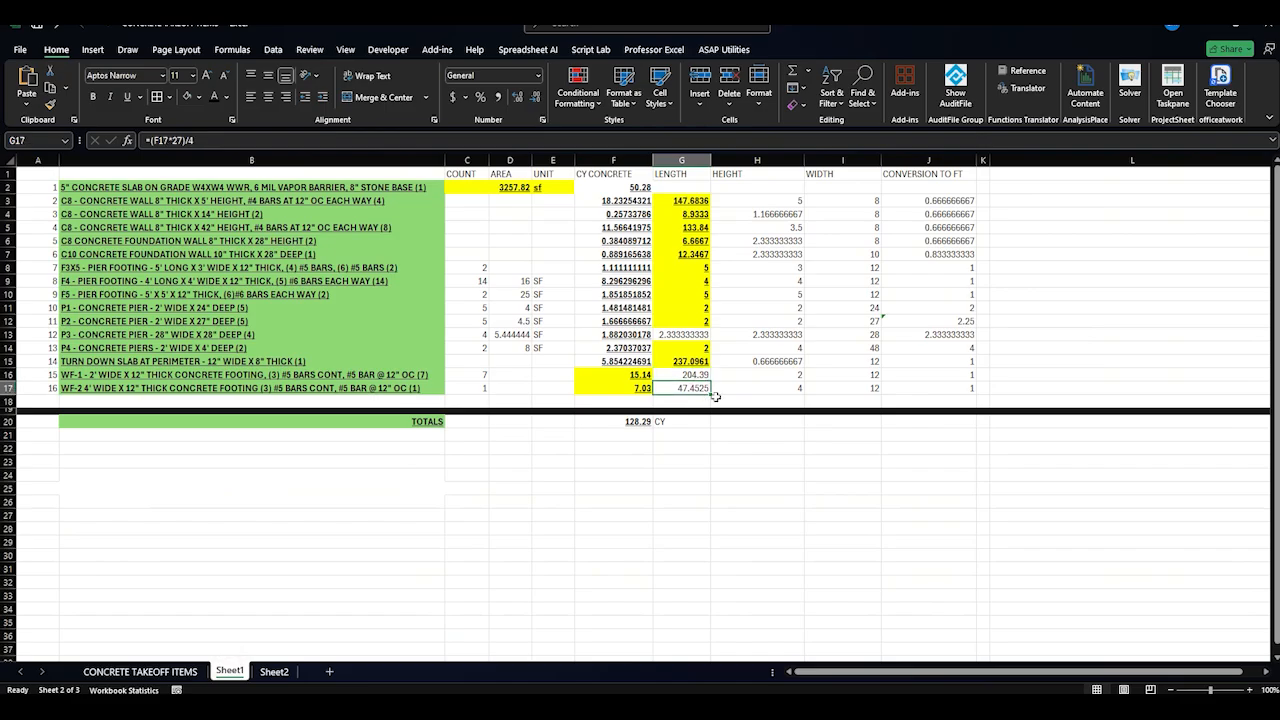
click(274, 671)
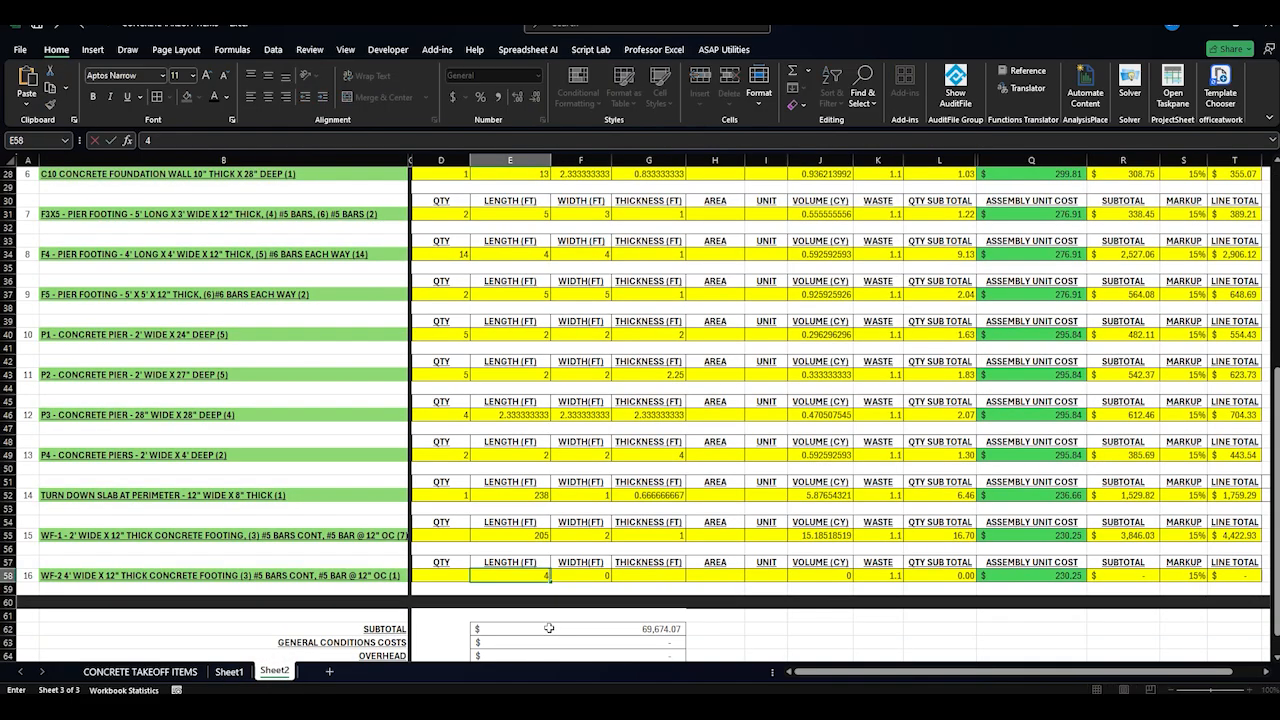
key(Tab)
text(4)
key(Tab)
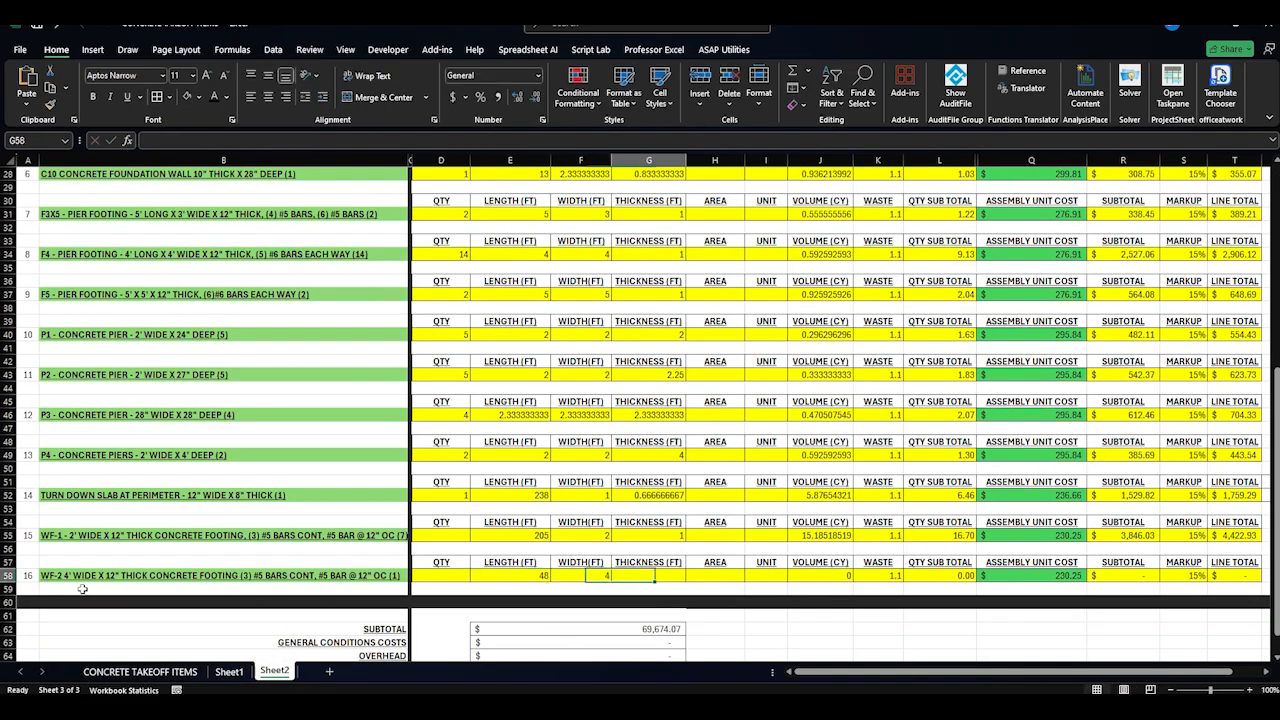
text(1)
key(Tab)
Check the WF-2 footing's volume, assembly unit cost, quantity subtotal and line total in row 58
click(837, 576)
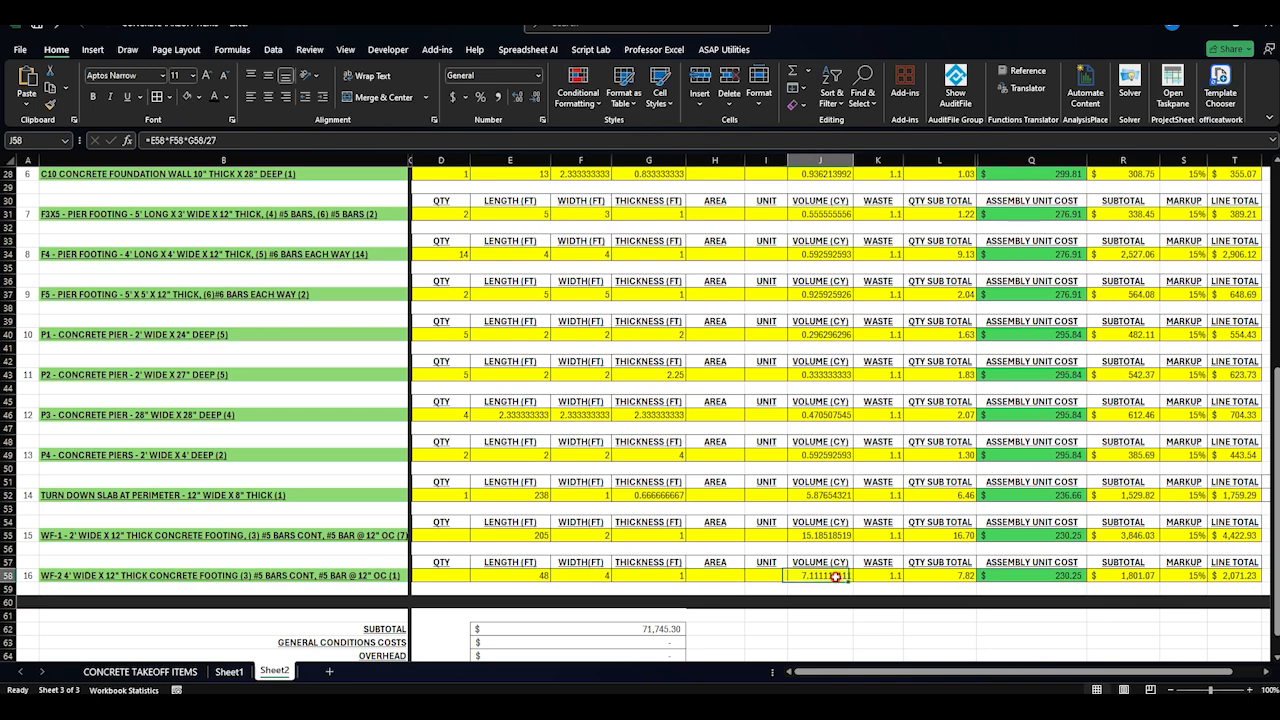
click(1024, 574)
click(940, 577)
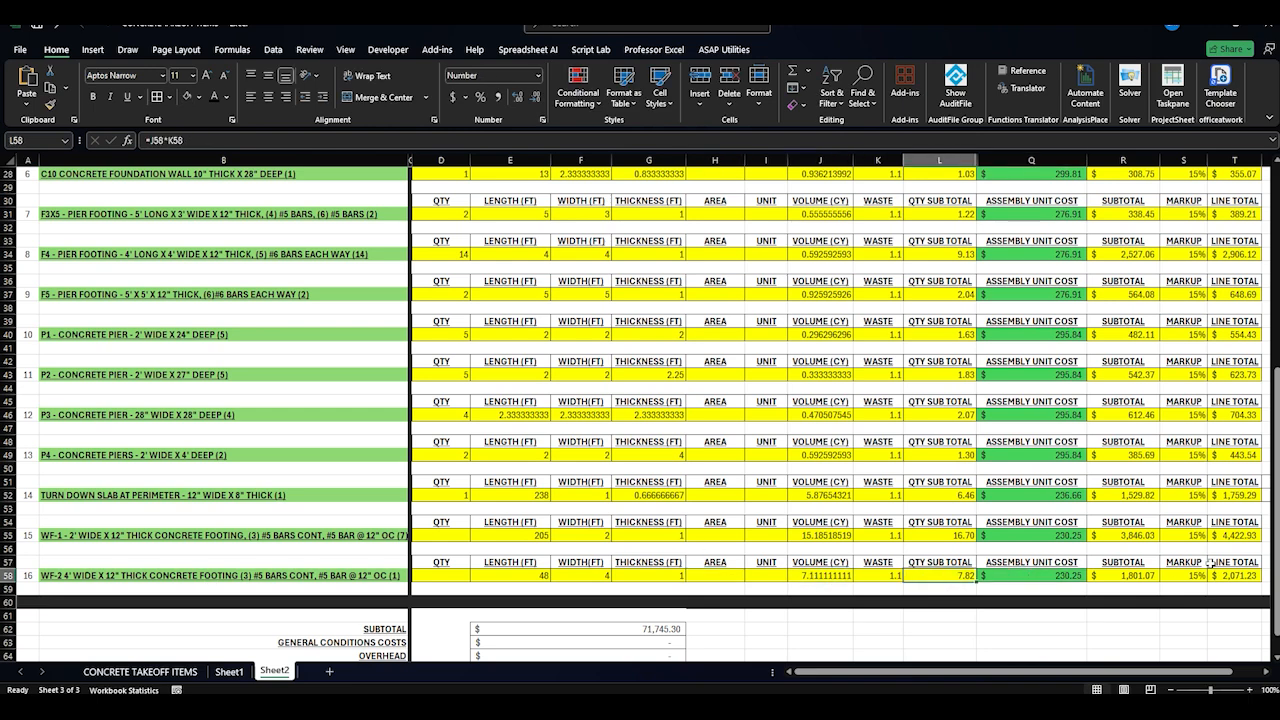
scroll(1220, 562, down, 1)
click(1234, 535)
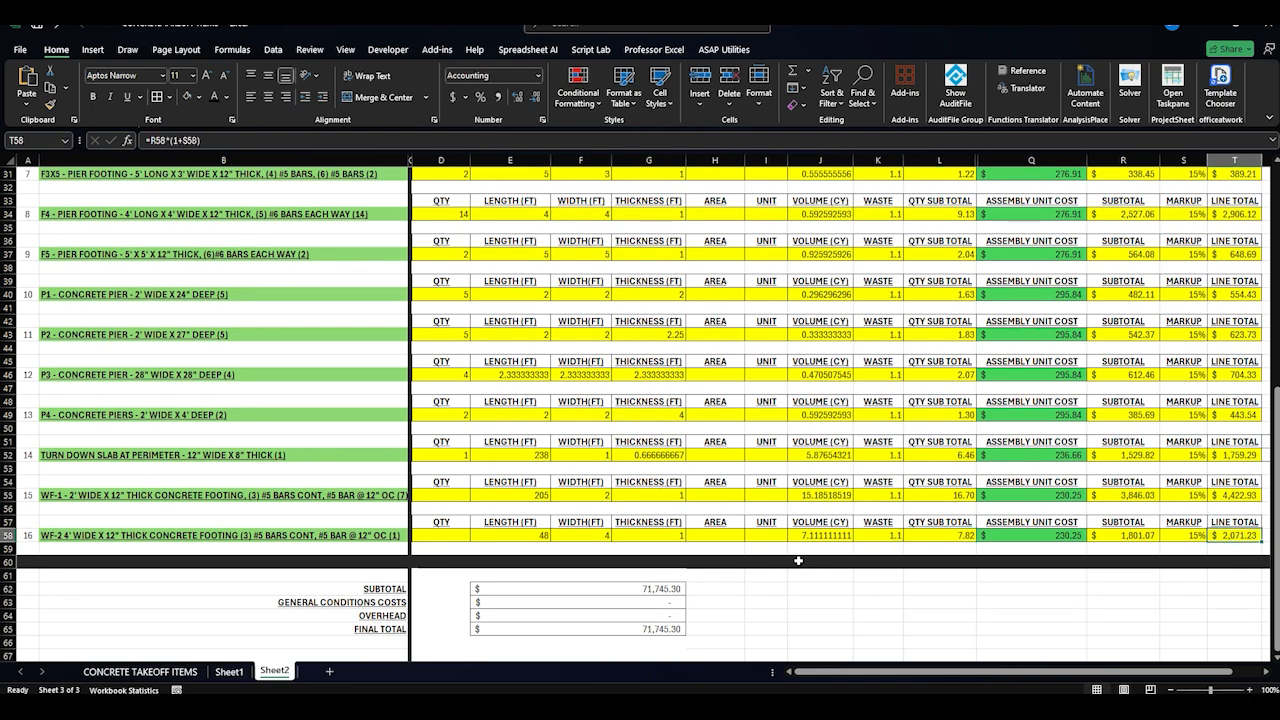
Check that the SUBTOTAL formula in E62 of Sheet2 includes the line total of every takeoff item
click(638, 607)
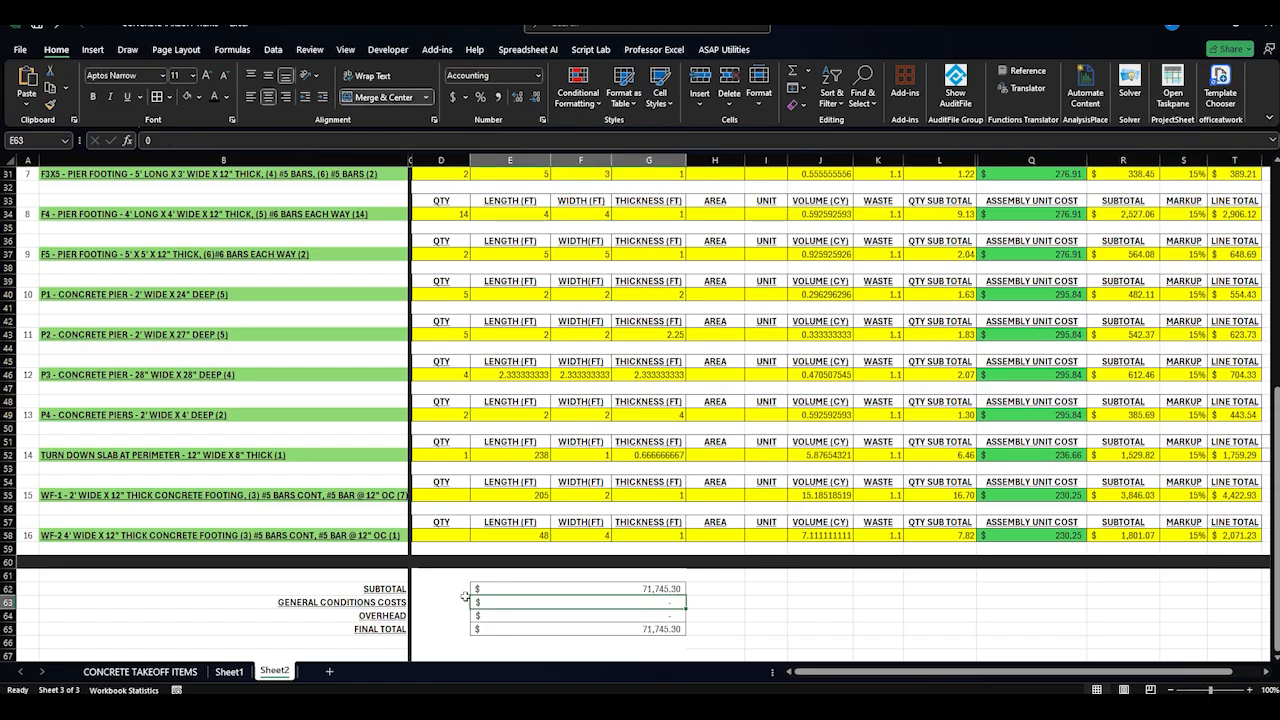
scroll(1138, 531, up, 10)
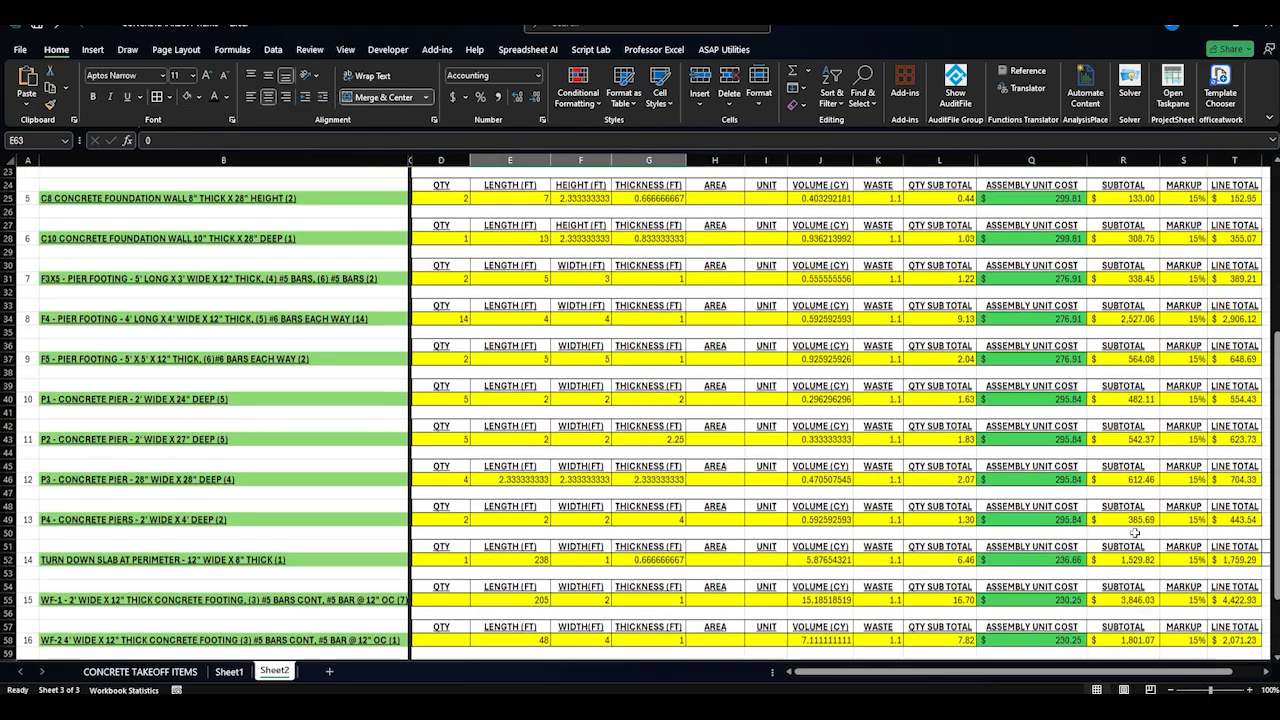
scroll(1135, 533, down, 7)
scroll(1135, 534, down, 5)
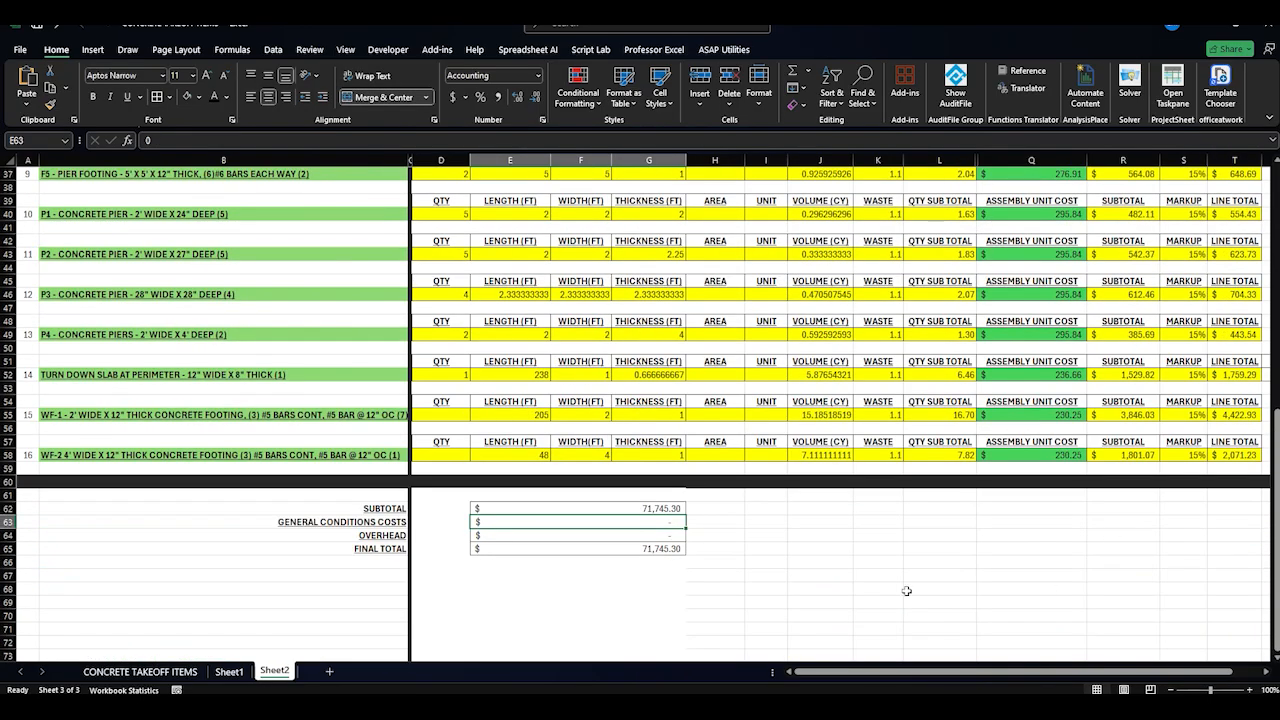
click(656, 509)
click(238, 140)
scroll(1179, 423, up, 11)
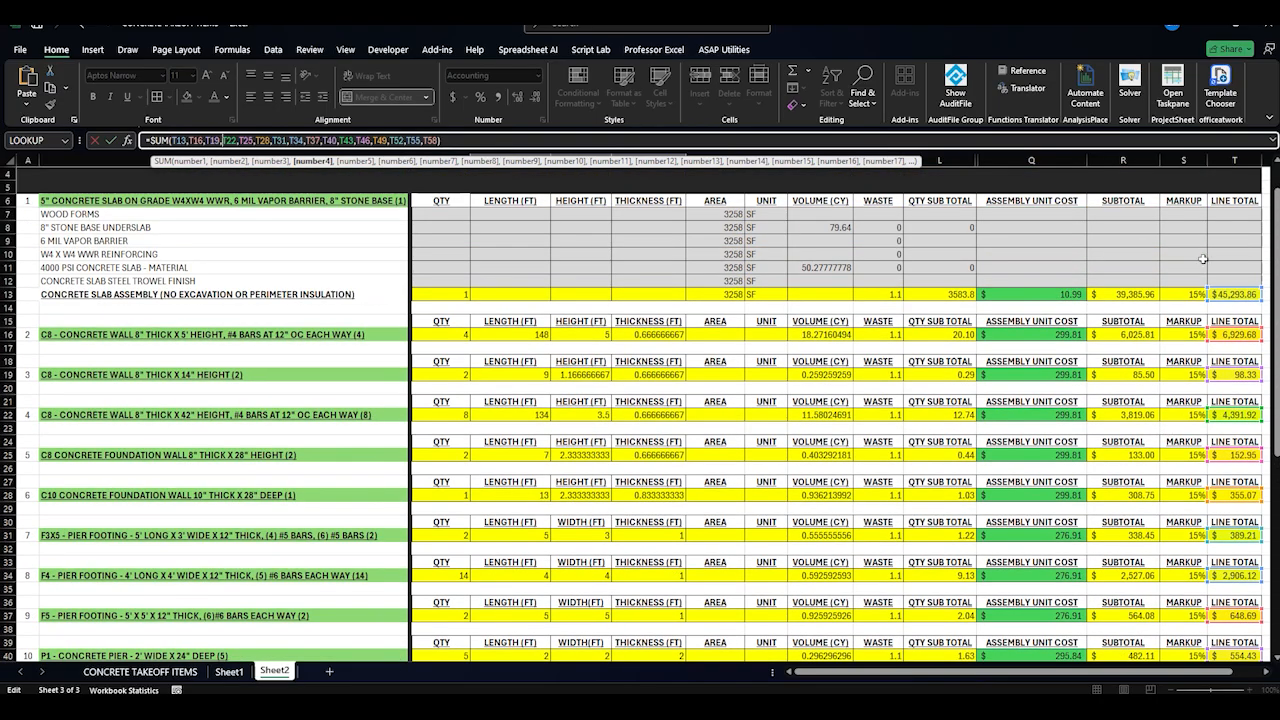
scroll(1215, 332, down, 7)
scroll(1253, 383, down, 2)
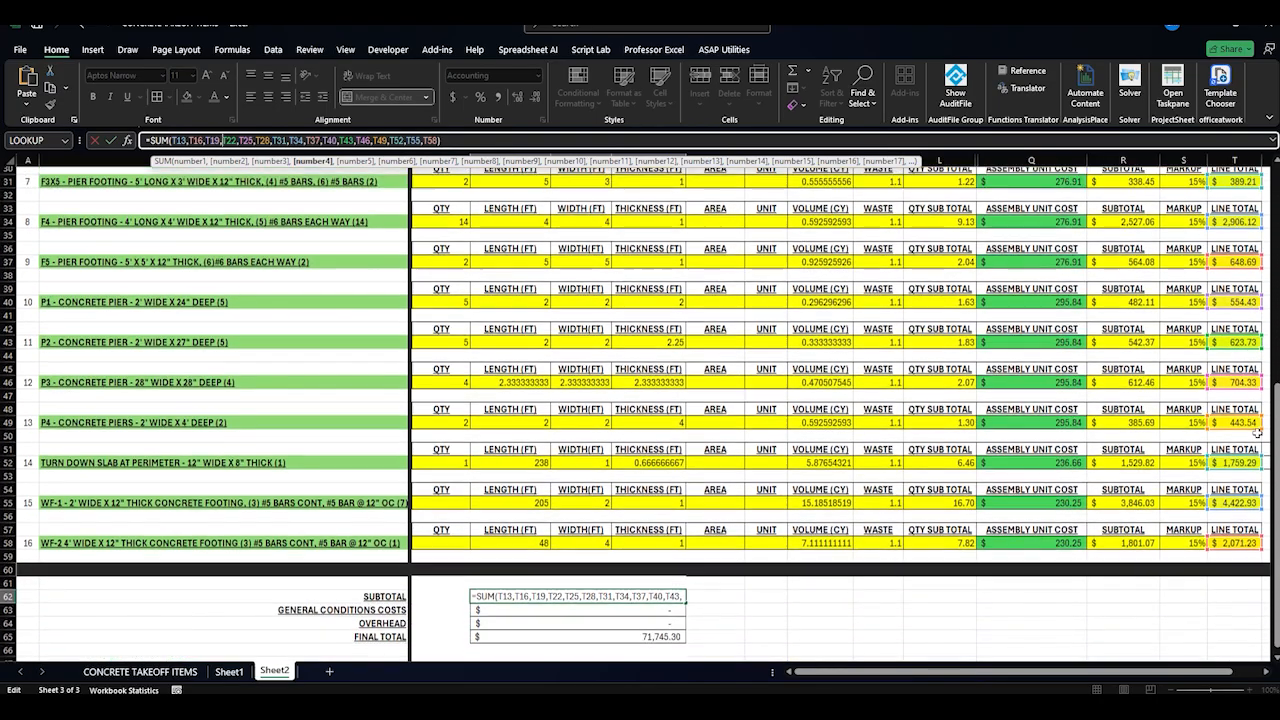
key(Return)
click(640, 590)
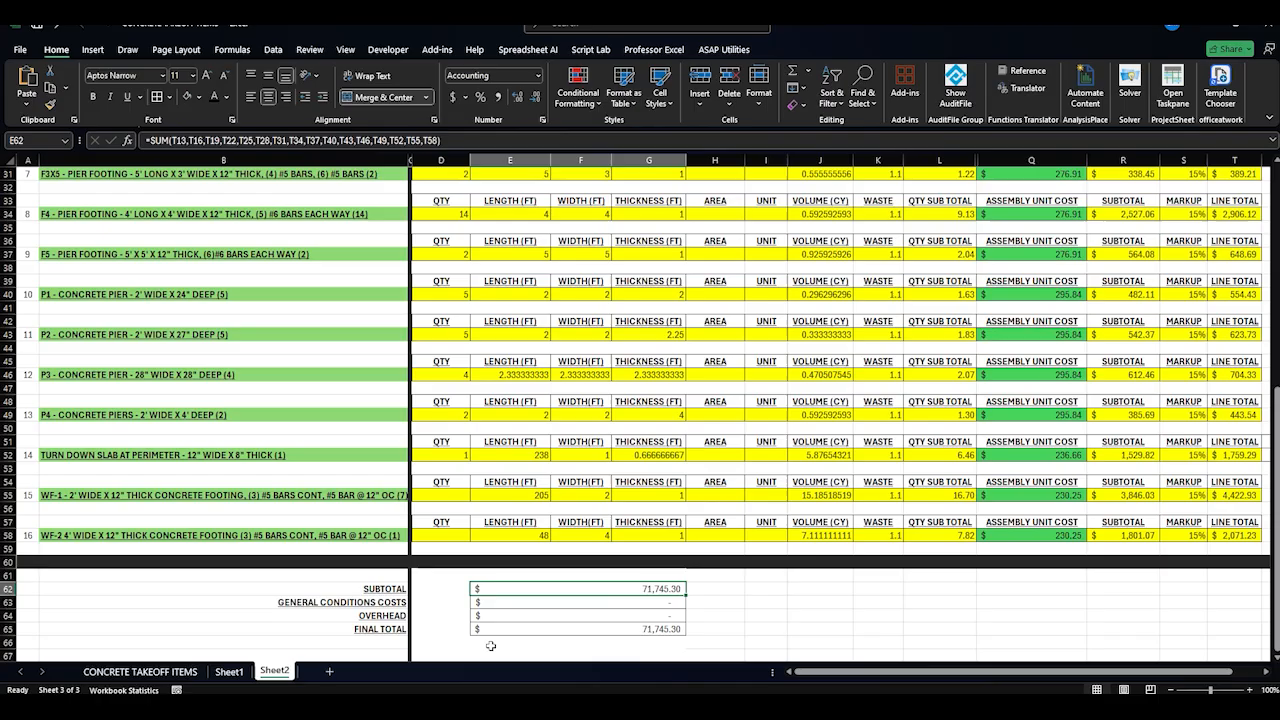
Enter 7500 as the general conditions costs in row 63 and 5,200 as the overhead in row 64
click(366, 605)
click(491, 605)
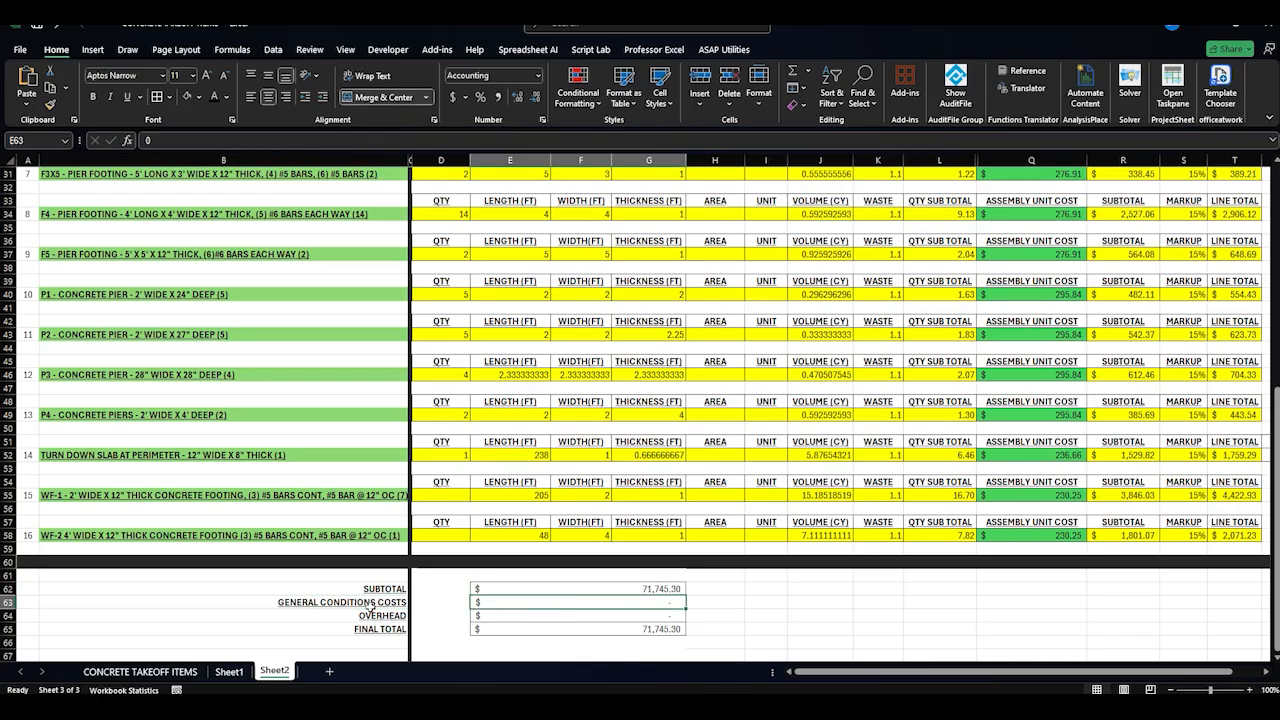
text(7500)
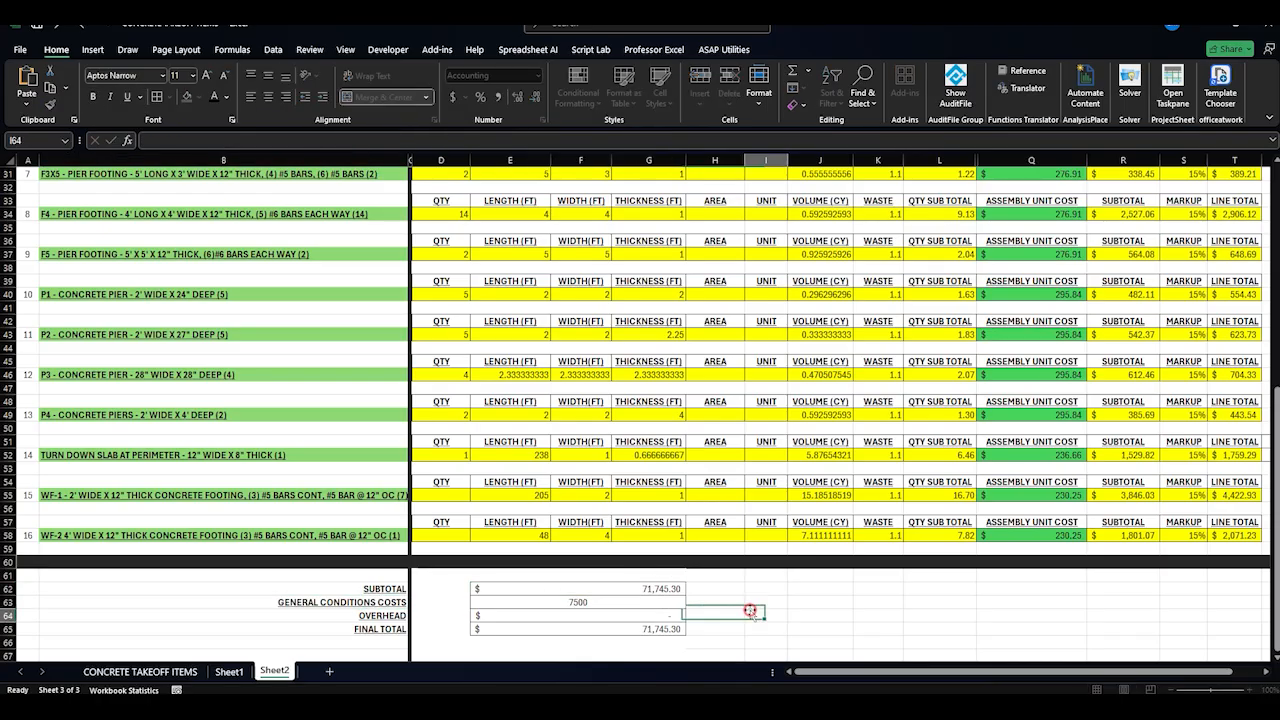
key(ctrl+Return)
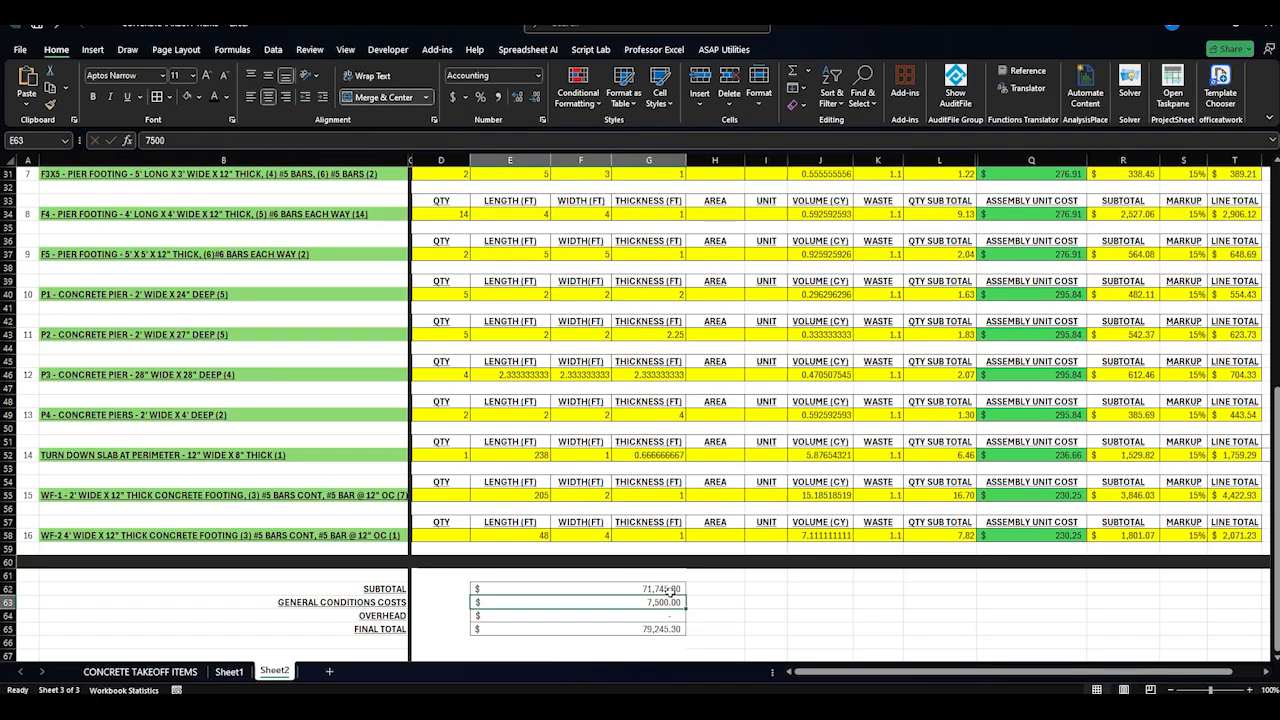
scroll(596, 620, down, 1)
click(580, 576)
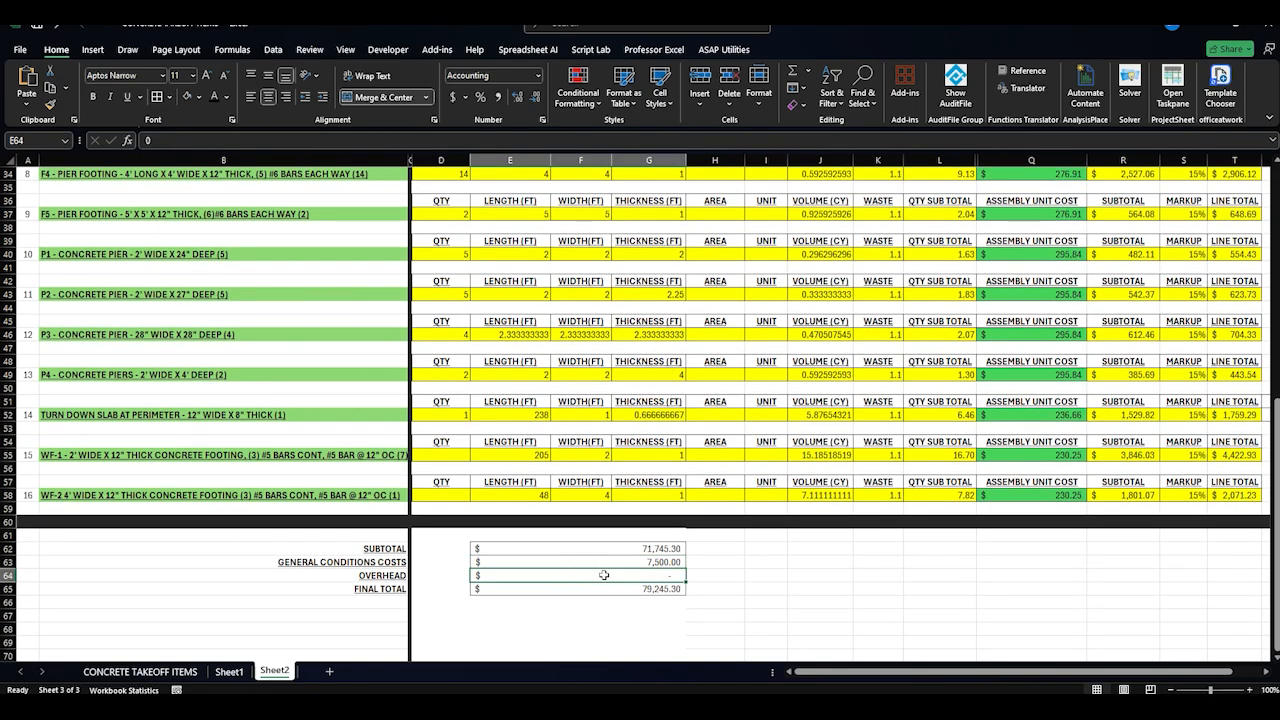
text(5,200)
key(Return)
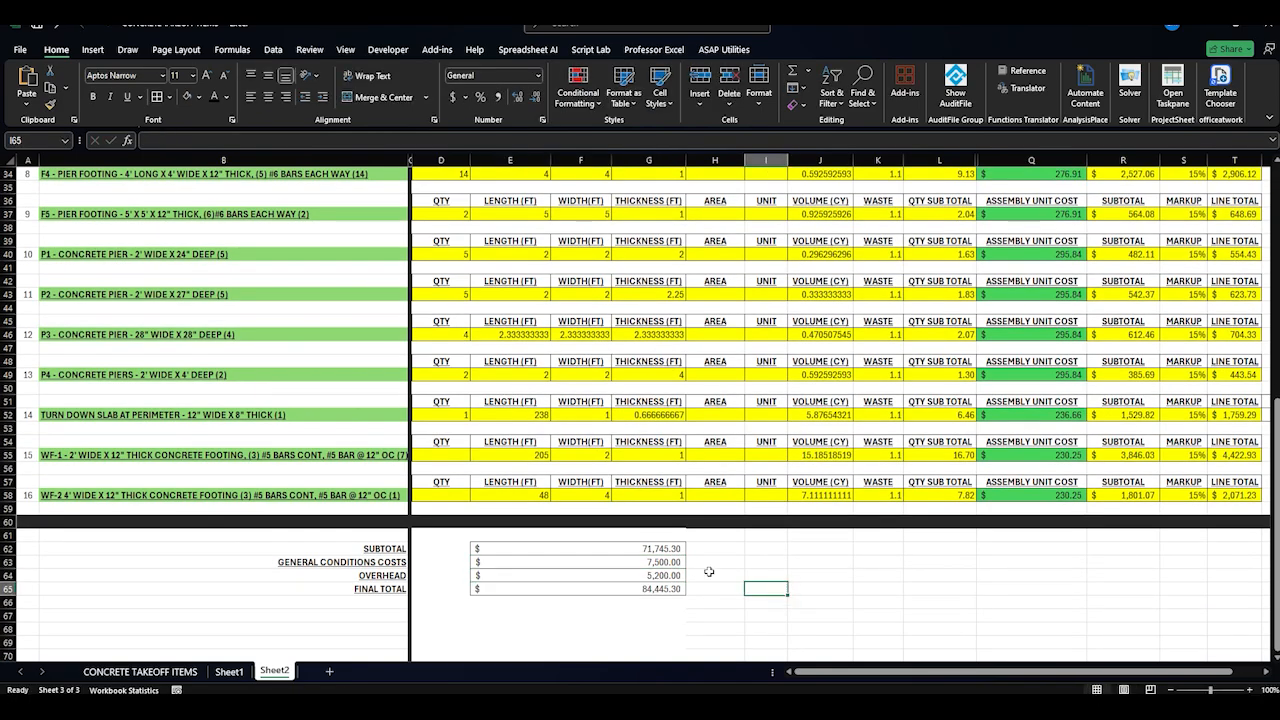
Set the font size of the FINAL TOTAL label and its amount in row 65 to 18
scroll(450, 570, down, 1)
drag(376, 552, 567, 541)
click(643, 586)
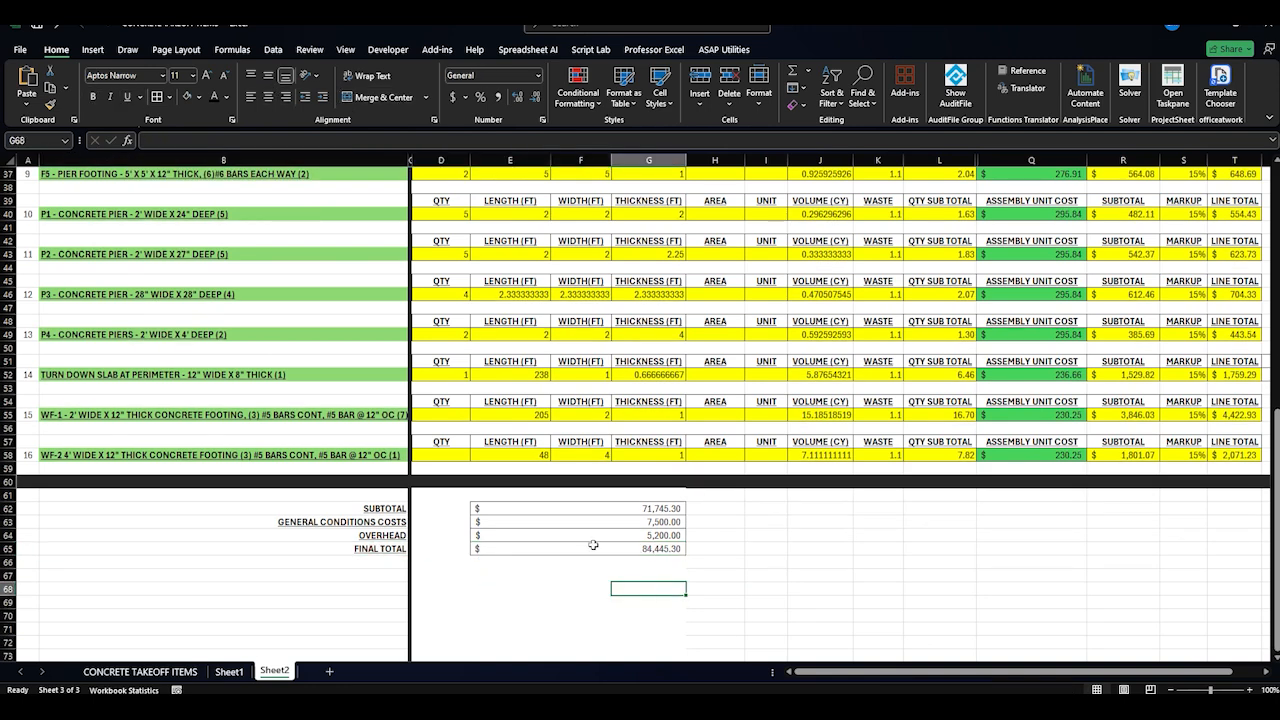
drag(593, 547, 300, 549)
click(192, 75)
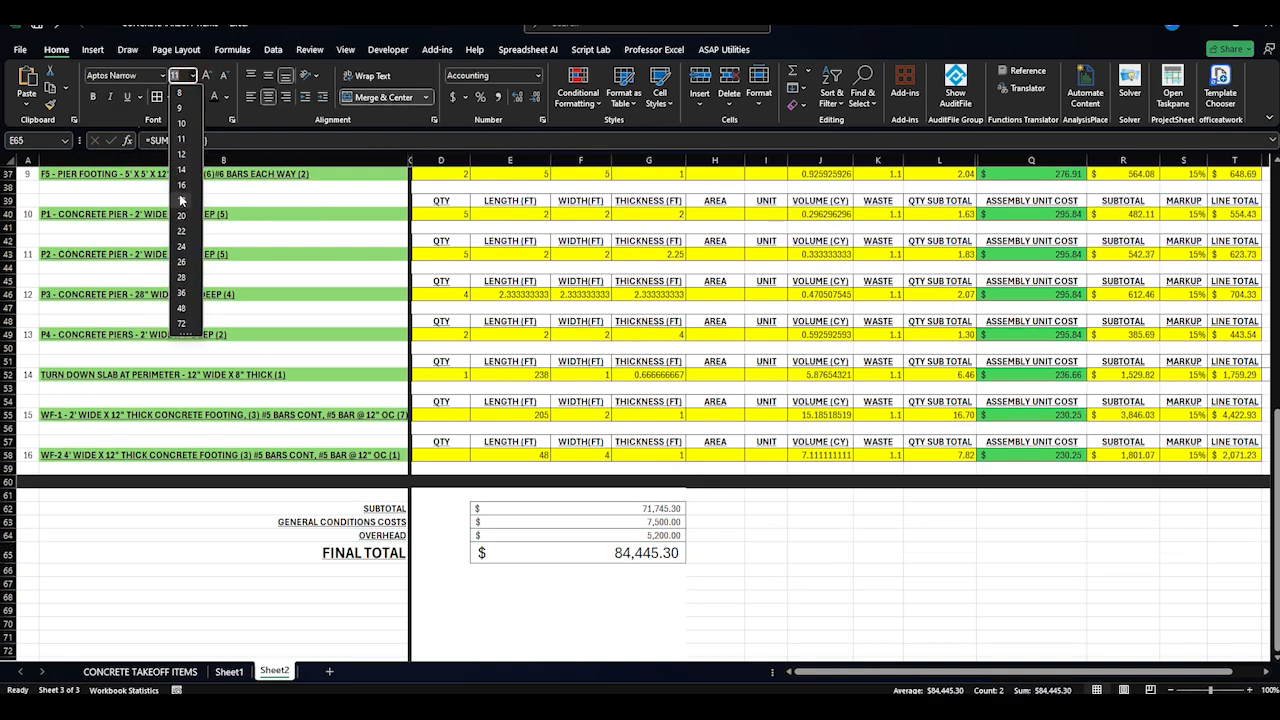
click(182, 200)
click(395, 553)
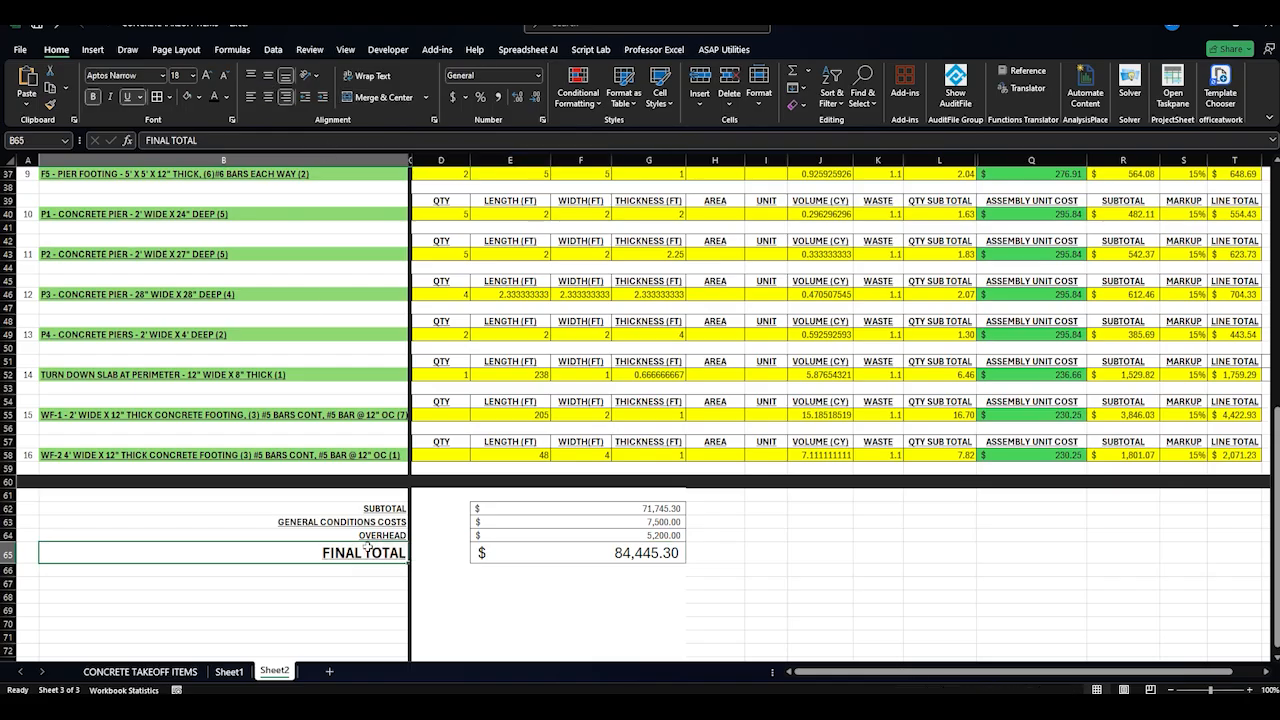
Fill the final total amount cell E65 with the standard light green colour
click(655, 555)
click(198, 97)
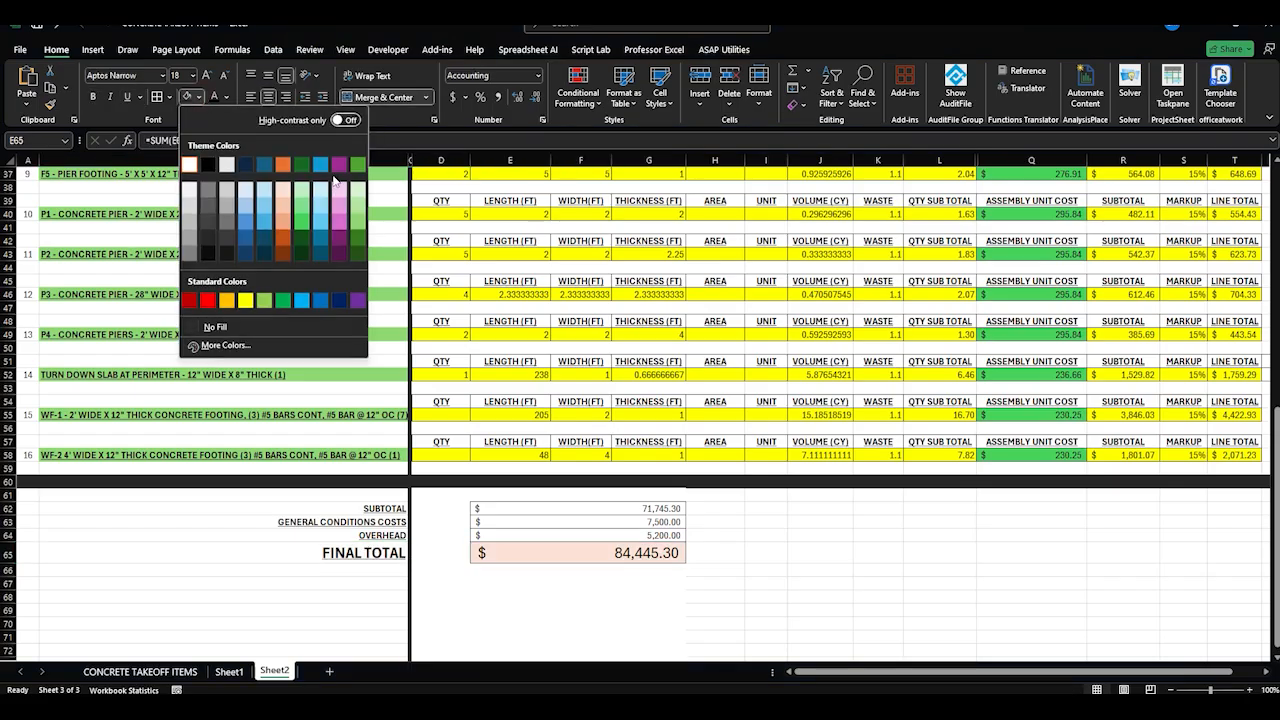
click(264, 299)
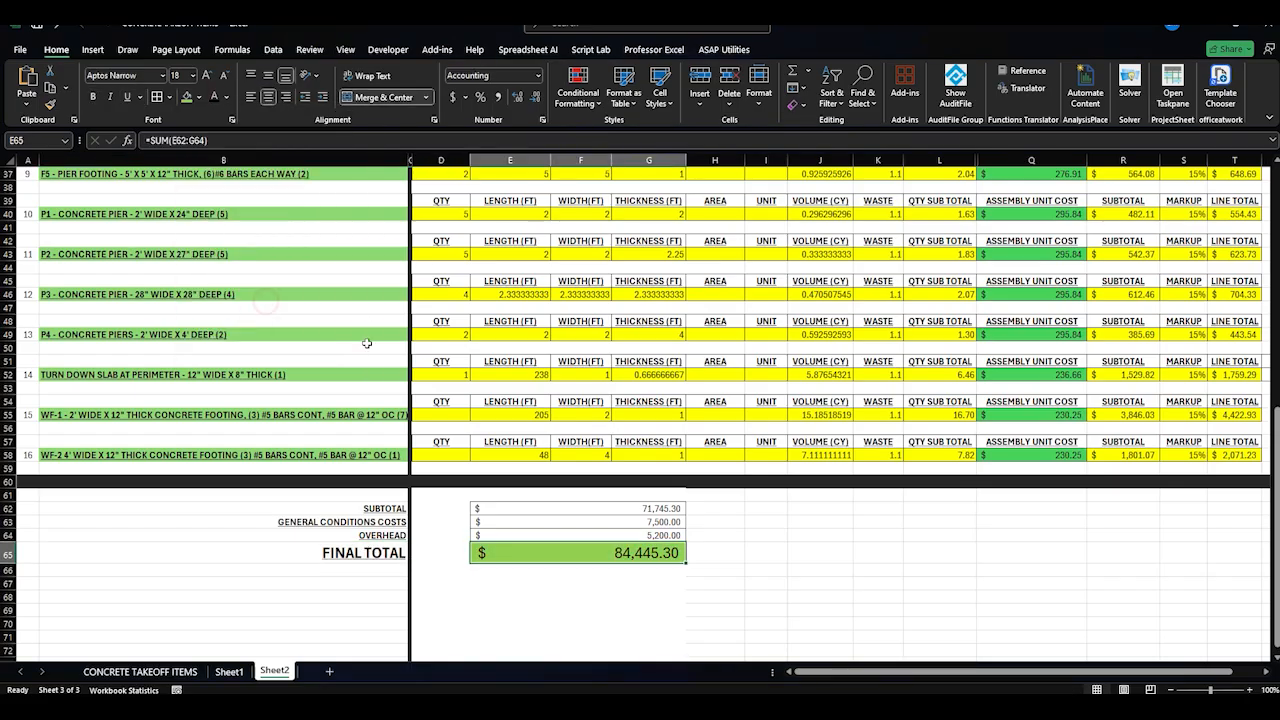
click(638, 586)
click(356, 584)
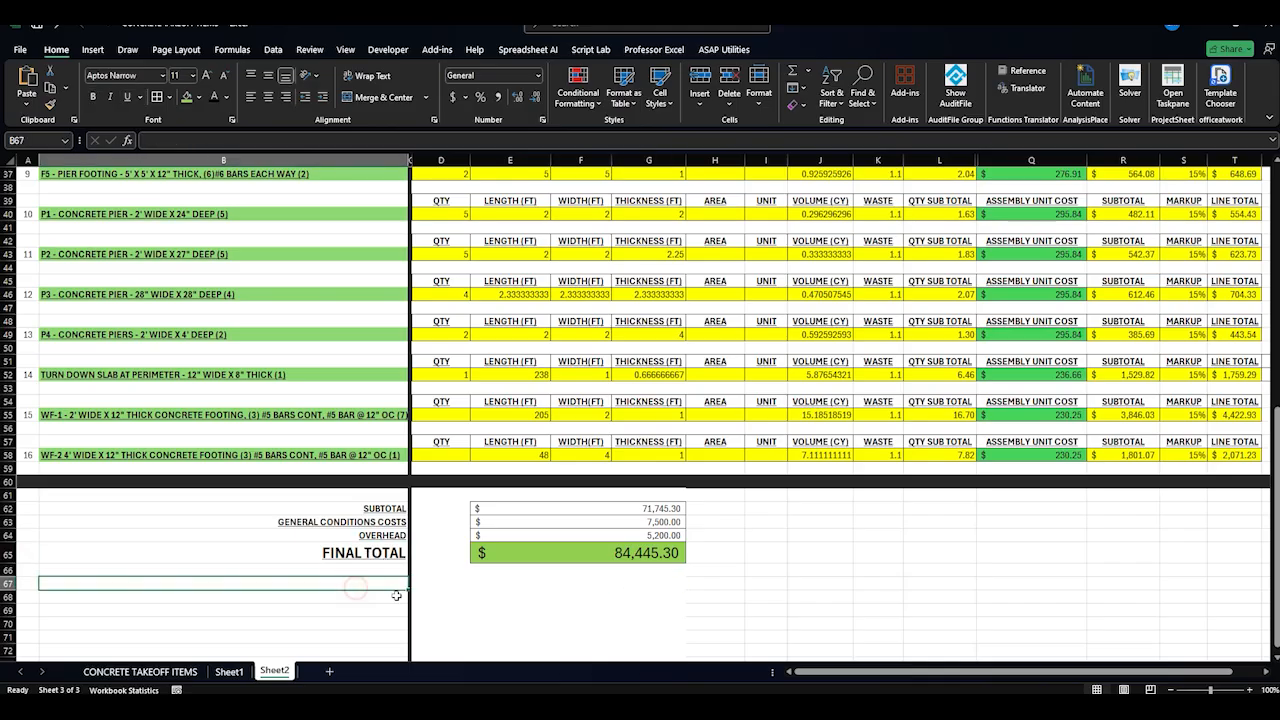
Add the label PROJECT AREA beside the cost summary and place it in cell J62
click(774, 521)
click(774, 506)
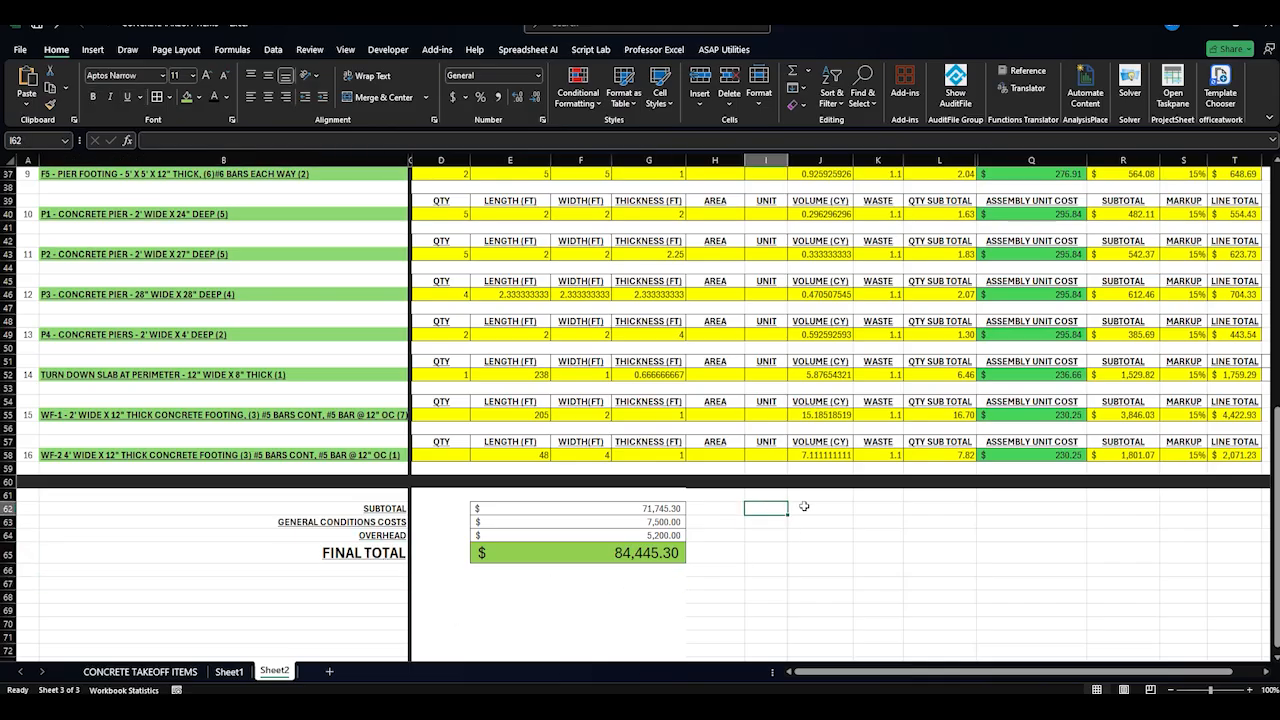
text(PROJE)
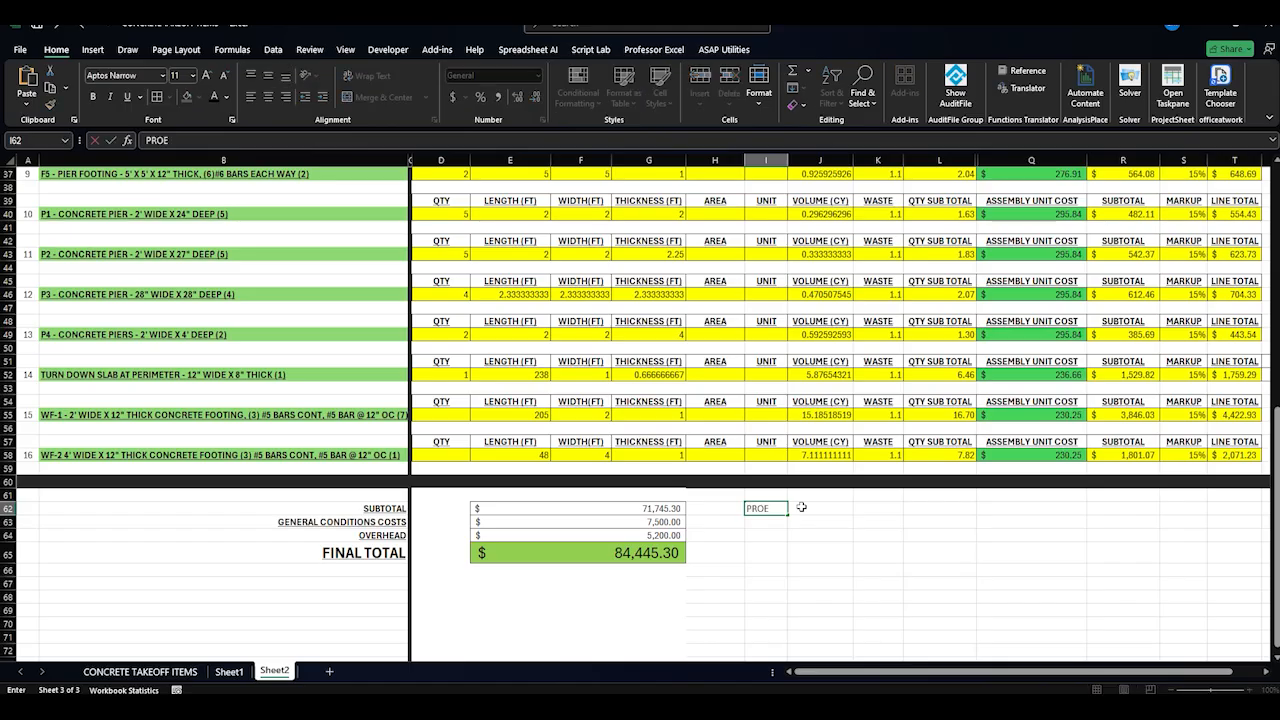
text(CT AREA)
key(Tab)
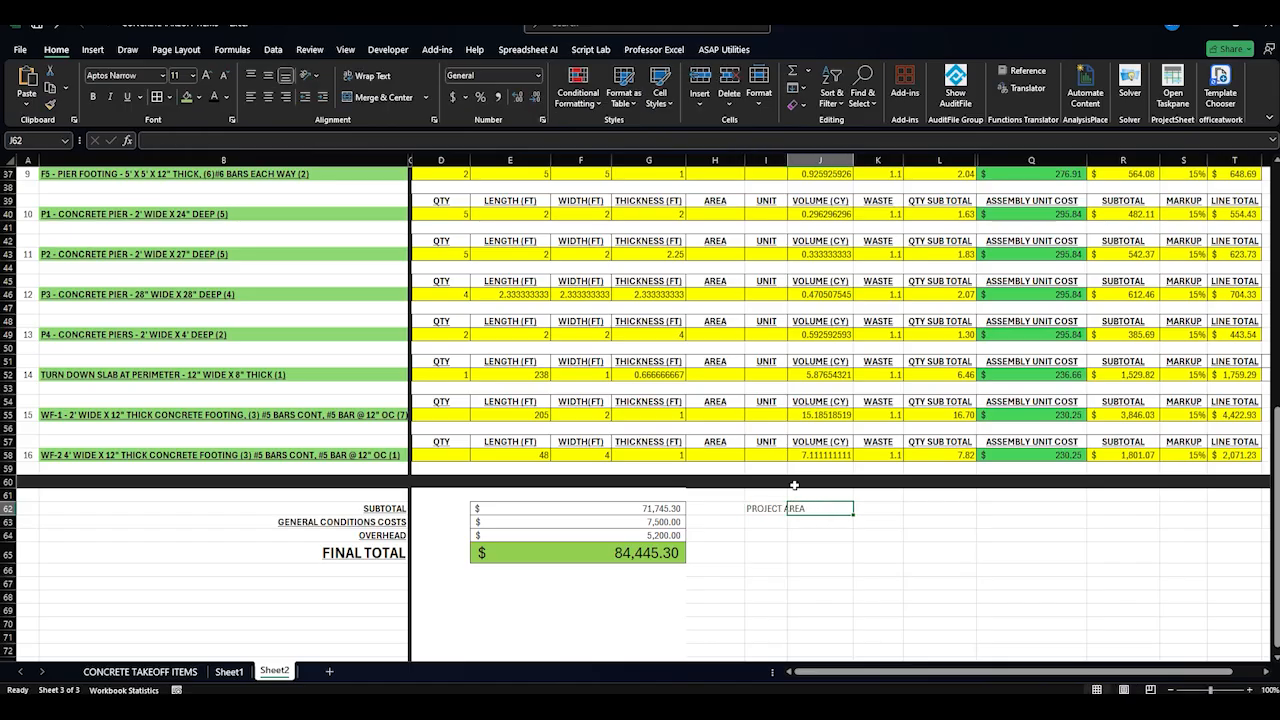
click(765, 507)
drag(767, 515, 848, 515)
Look up the concrete slab area in the takeoff and enter 3258 as the project area in K62
click(893, 510)
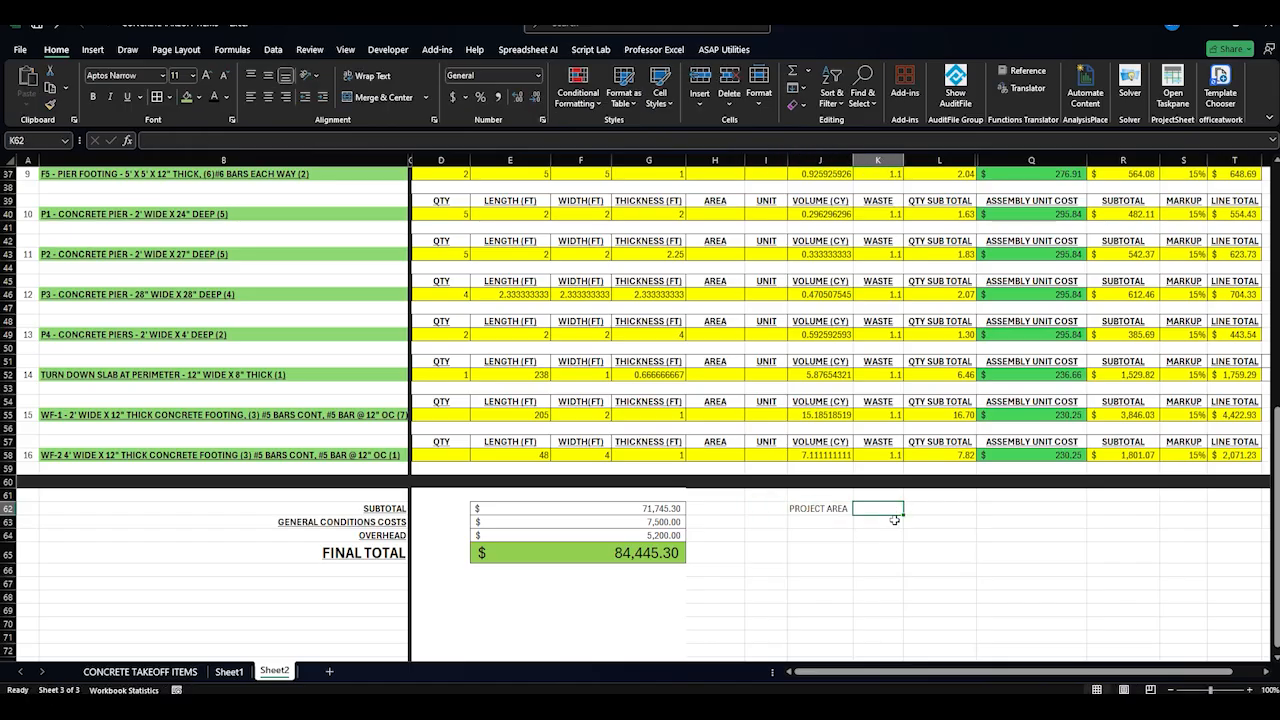
scroll(882, 300, up, 11)
scroll(882, 236, down, 10)
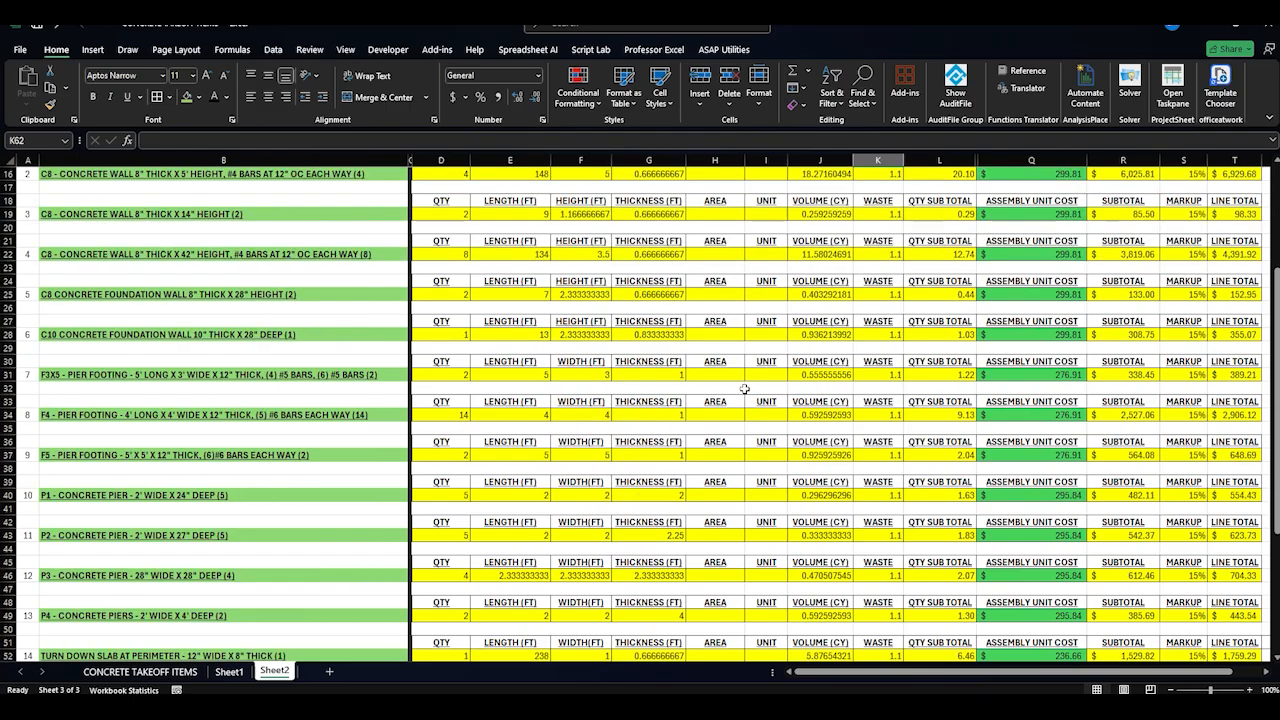
text(3258)
key(Tab)
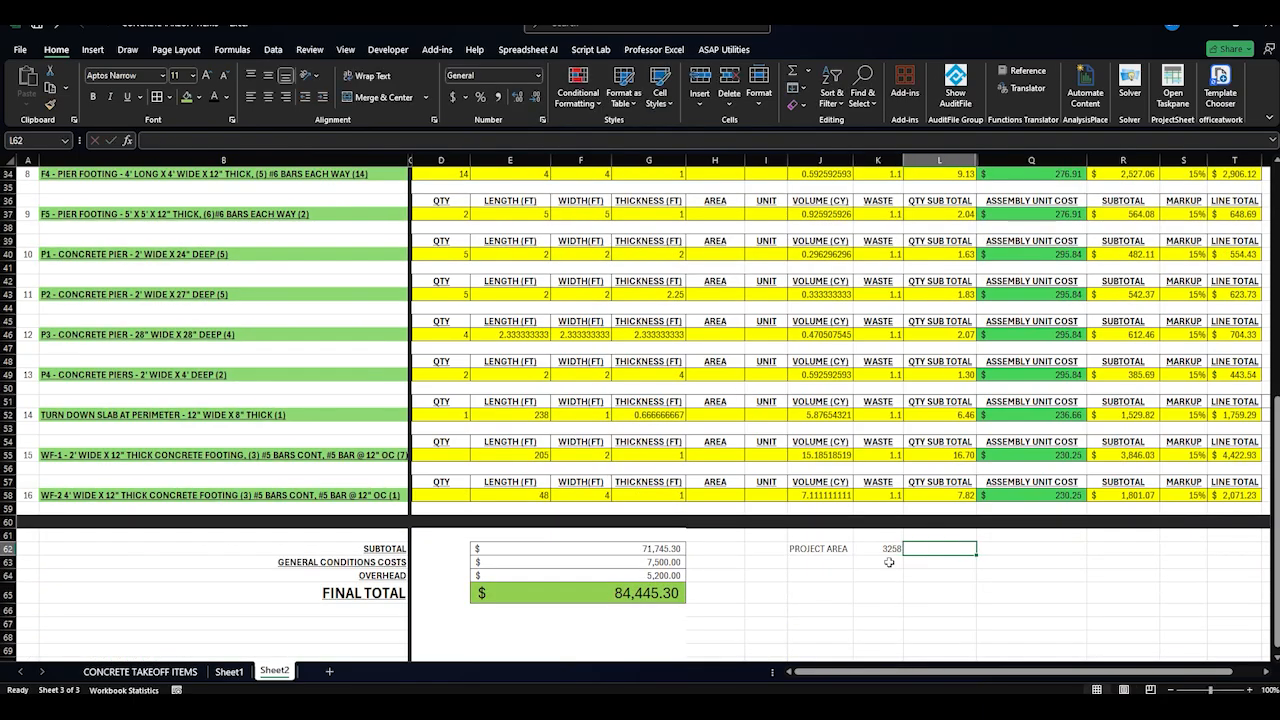
Label J63 COST/SQ FT and calculate it in K63 by dividing the final total by the project area with =E65/K62
click(829, 563)
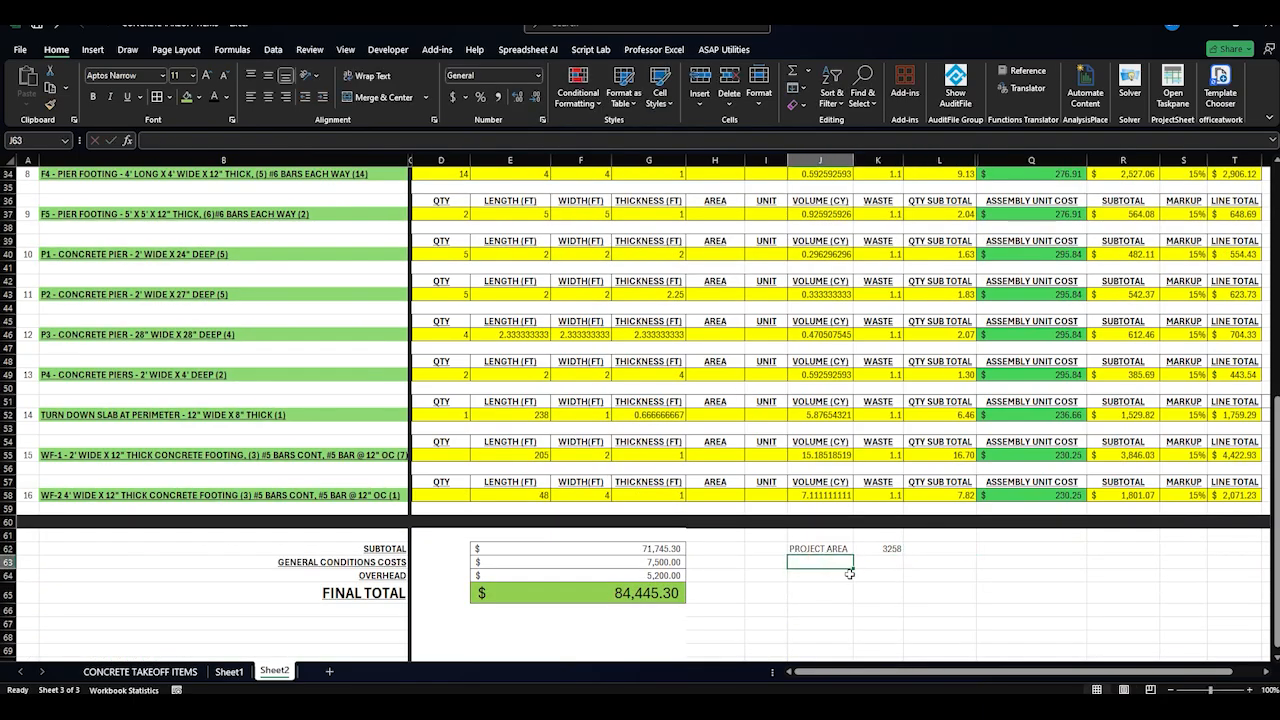
text(COST/SQ FT)
key(Tab)
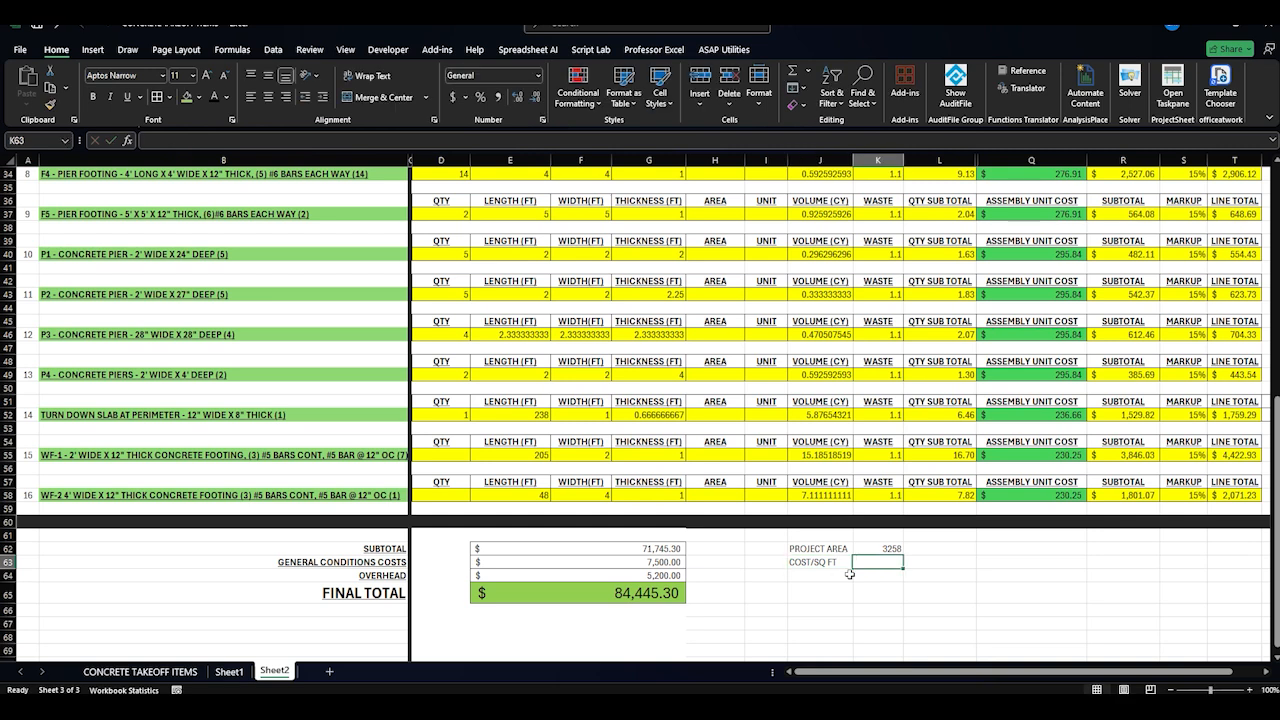
text(=)
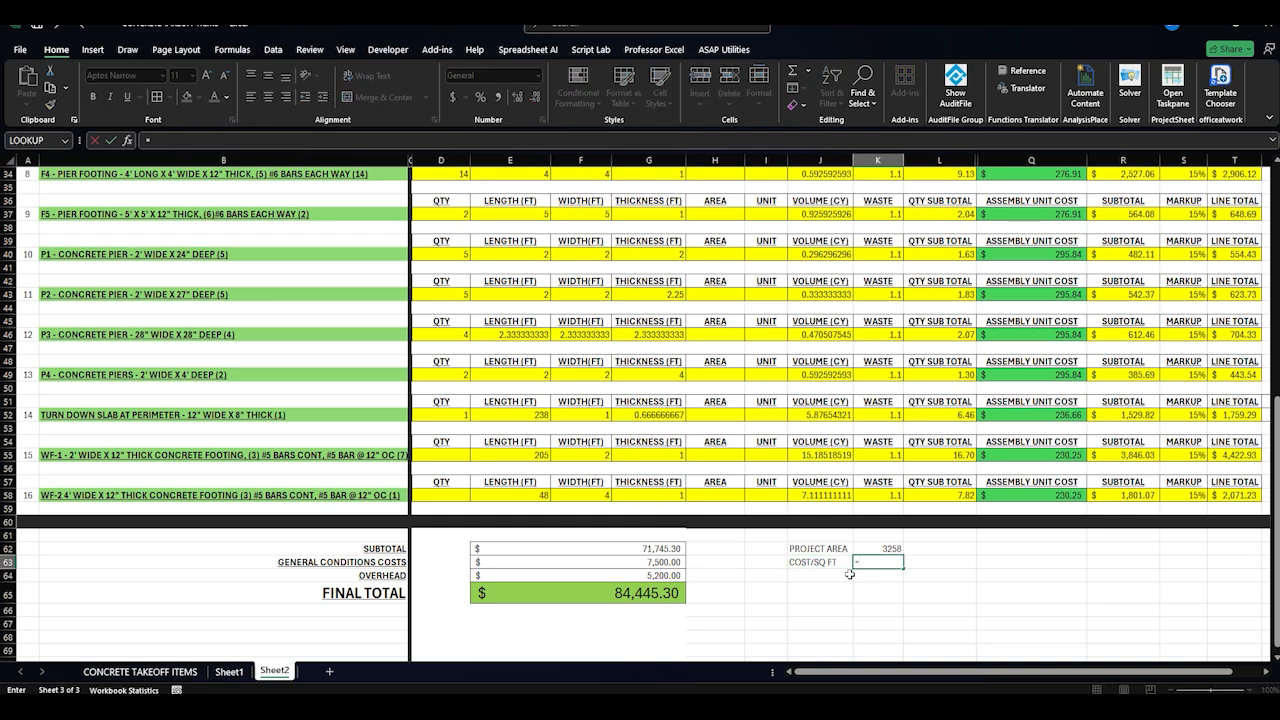
click(636, 594)
text(/)
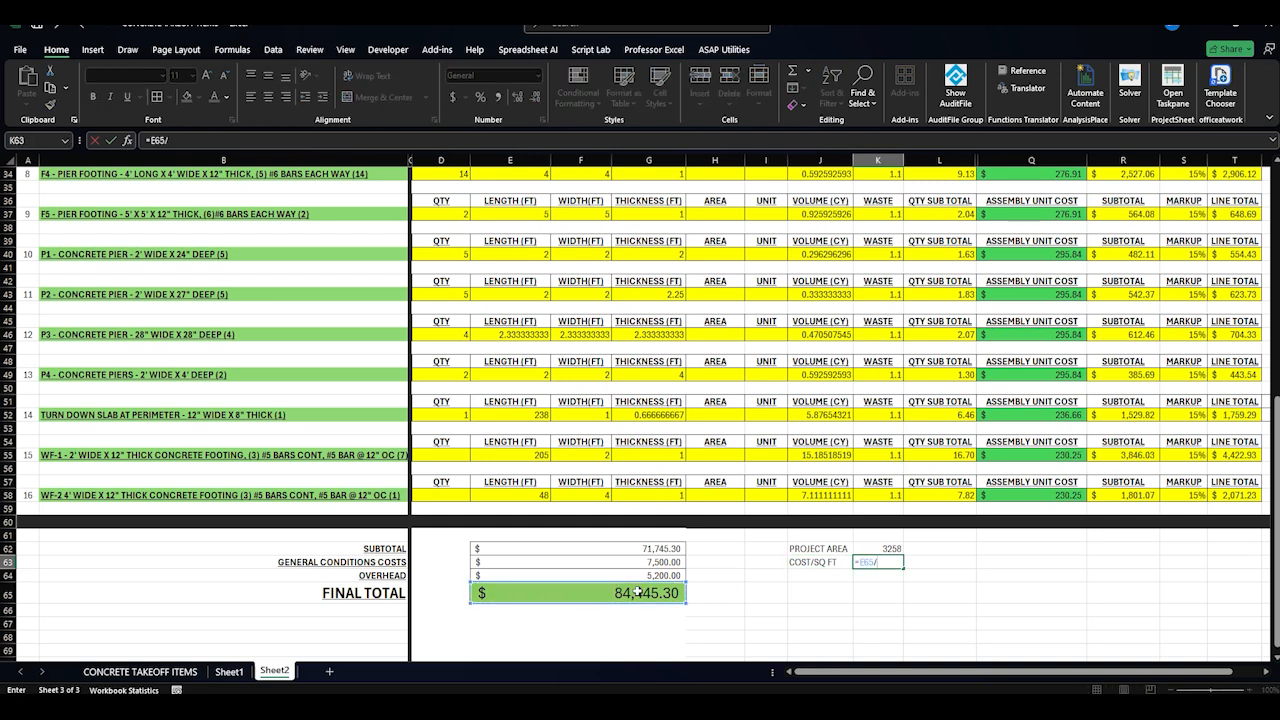
click(900, 548)
key(ctrl+Return)
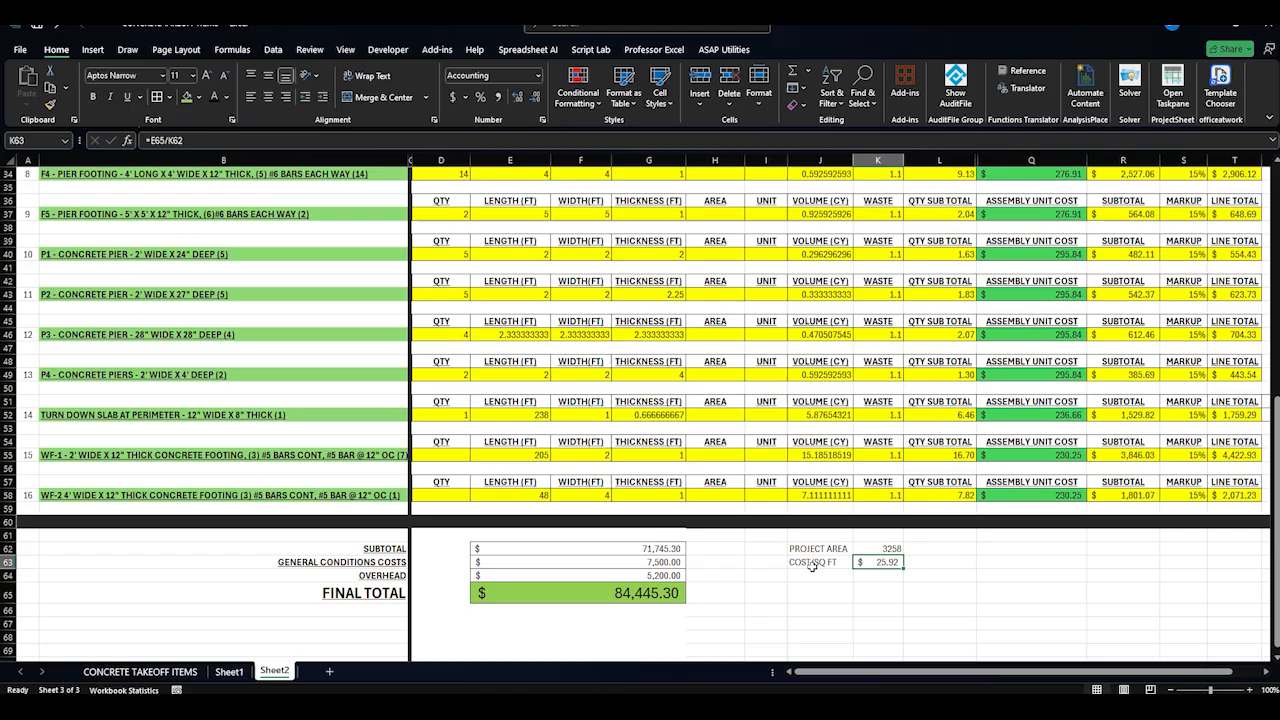
Add borders around the project area and cost per square foot cells J62:K63 and fill K63 with light green
drag(818, 548, 880, 562)
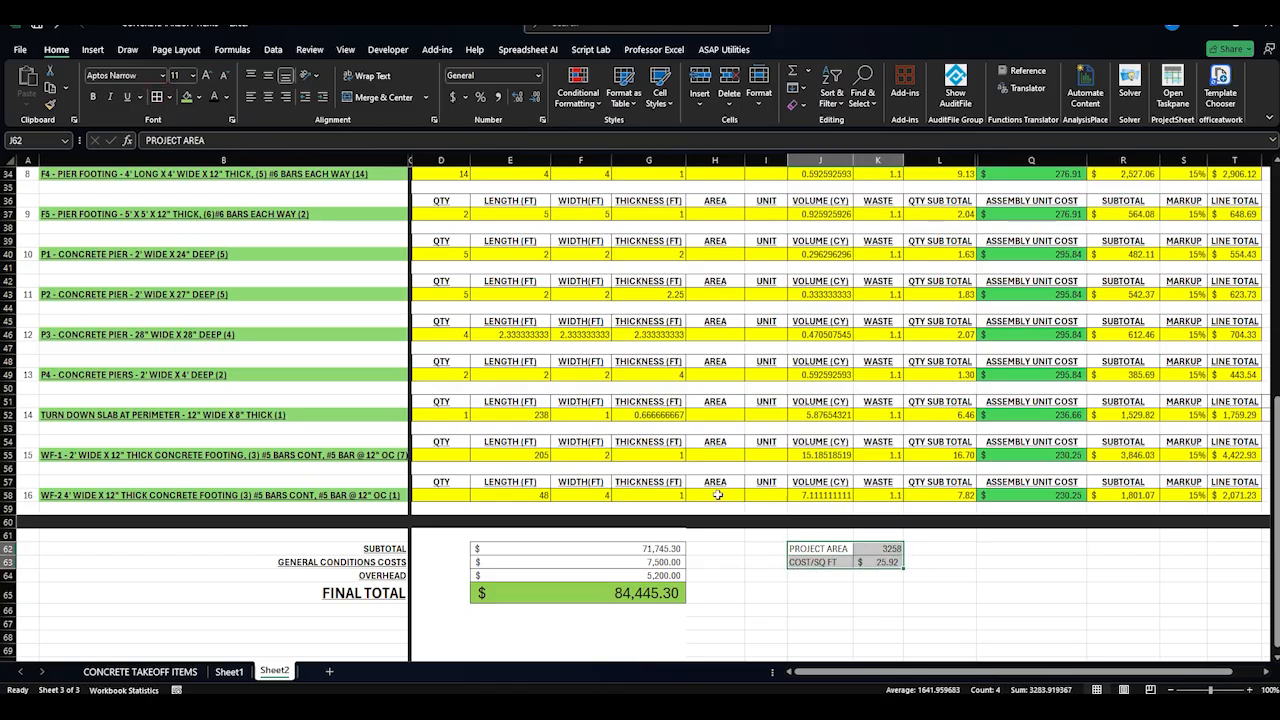
click(800, 587)
click(876, 562)
click(187, 97)
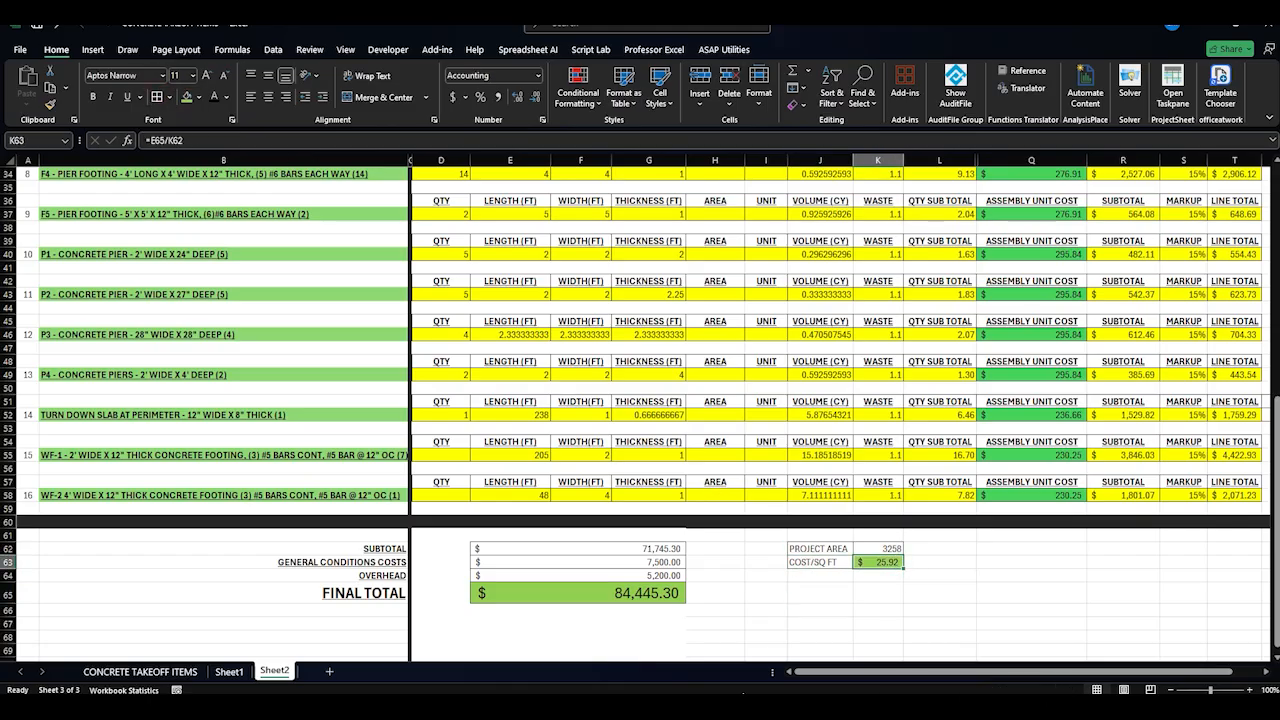
click(1030, 593)
Review the finished estimate from the slab assembly components at the start down to the final total and cost per square foot
scroll(572, 598, up, 1)
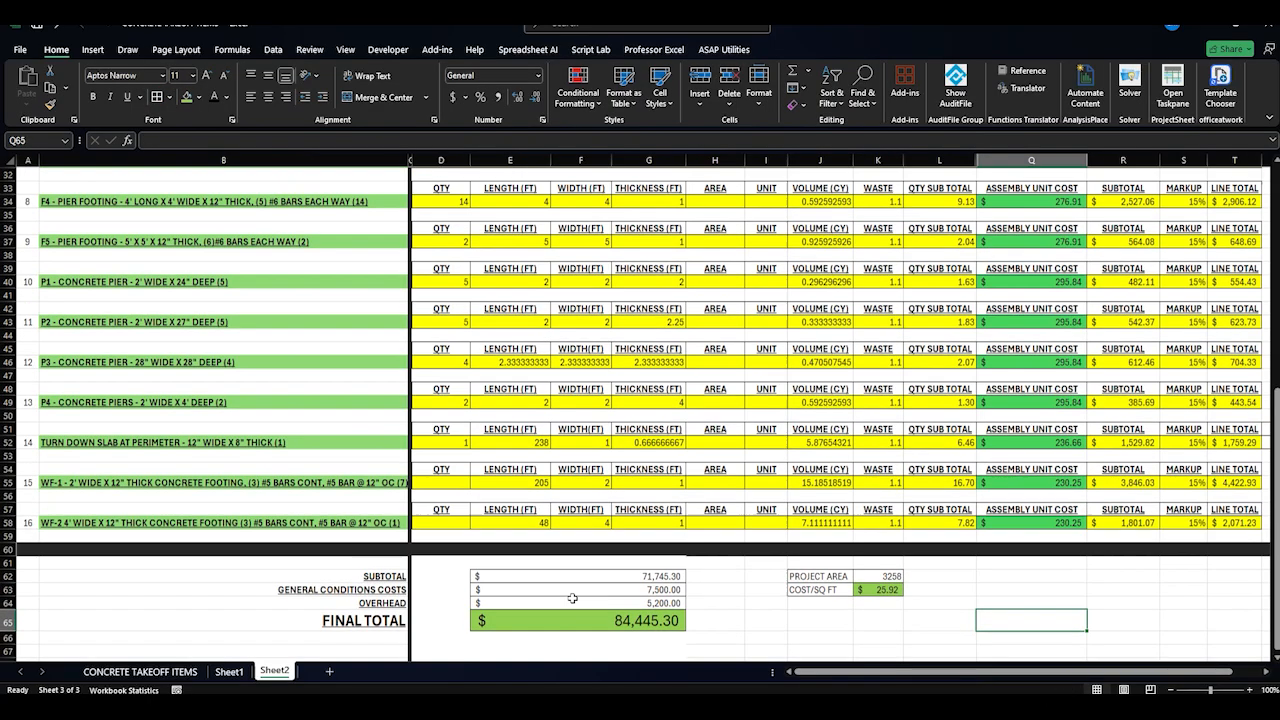
scroll(572, 598, up, 10)
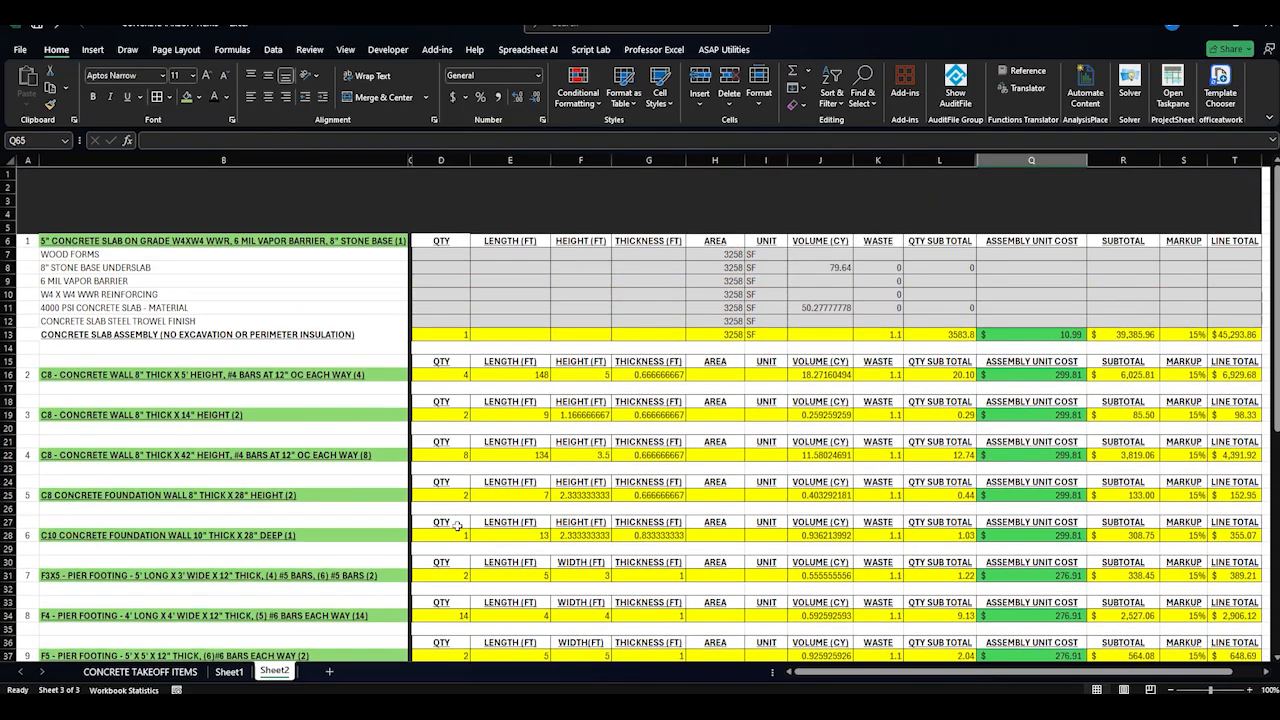
click(274, 296)
drag(60, 254, 60, 322)
click(156, 270)
click(80, 386)
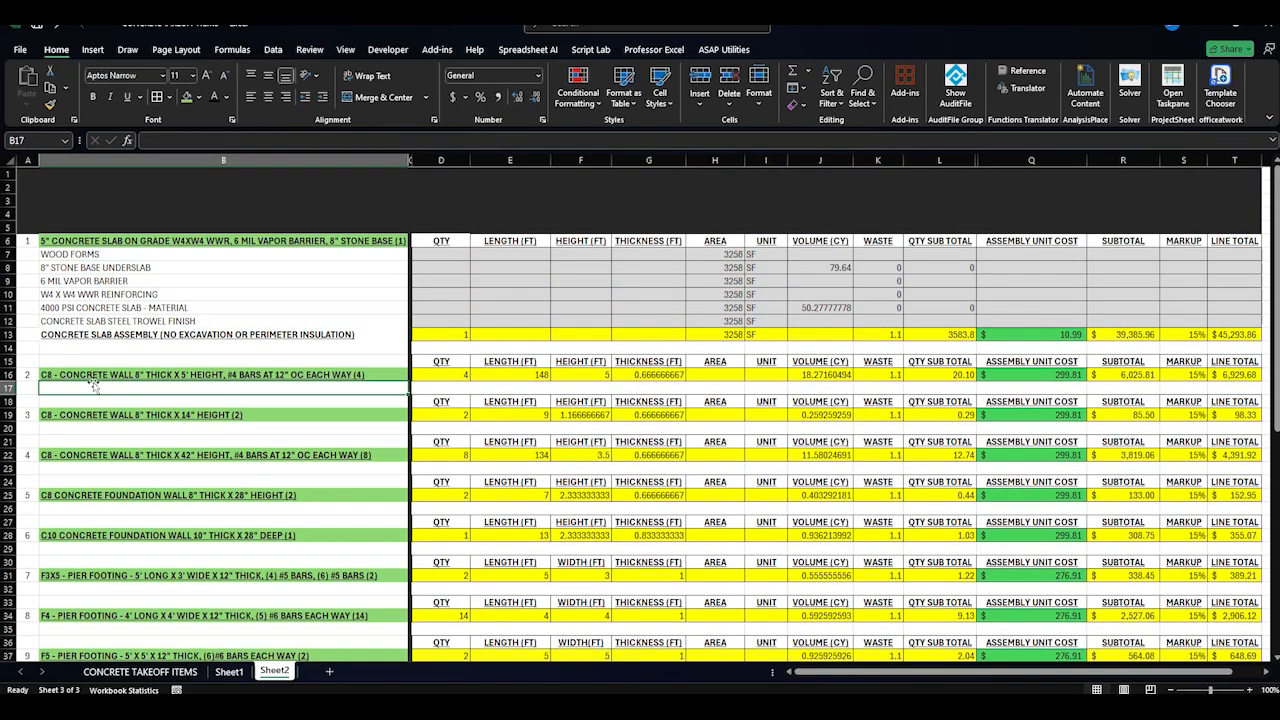
scroll(169, 397, down, 11)
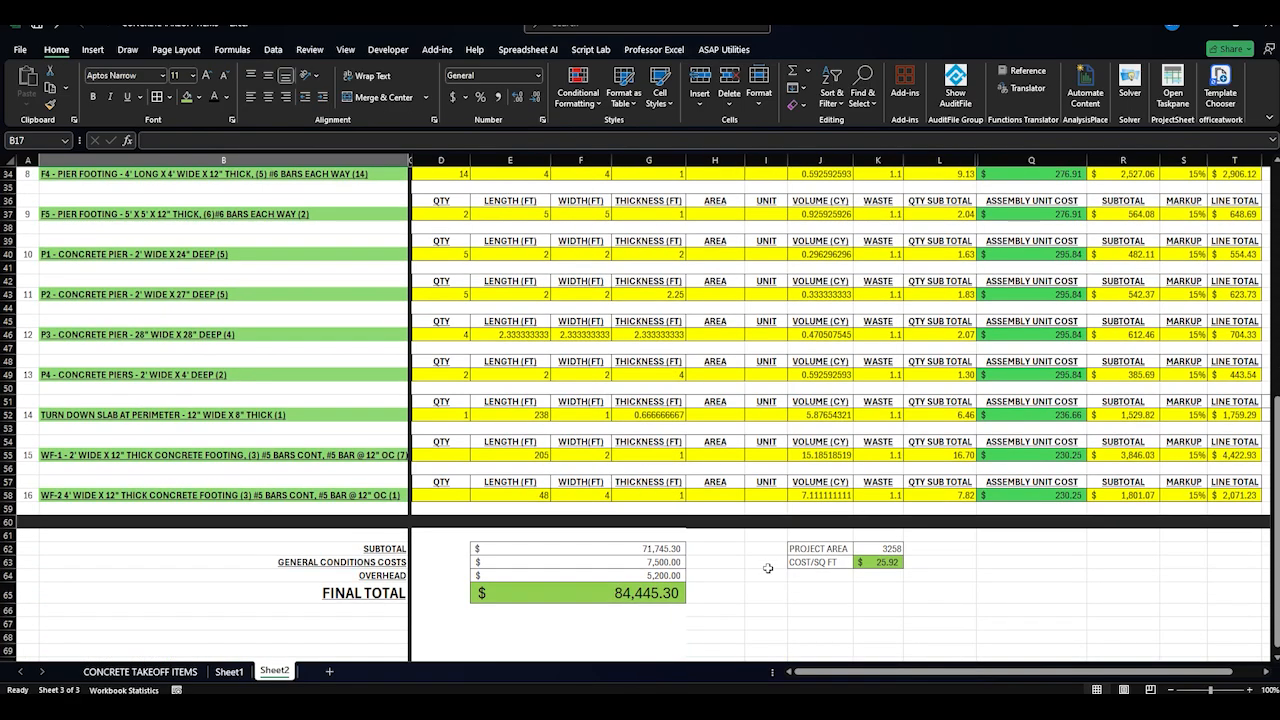
click(768, 568)
click(824, 577)
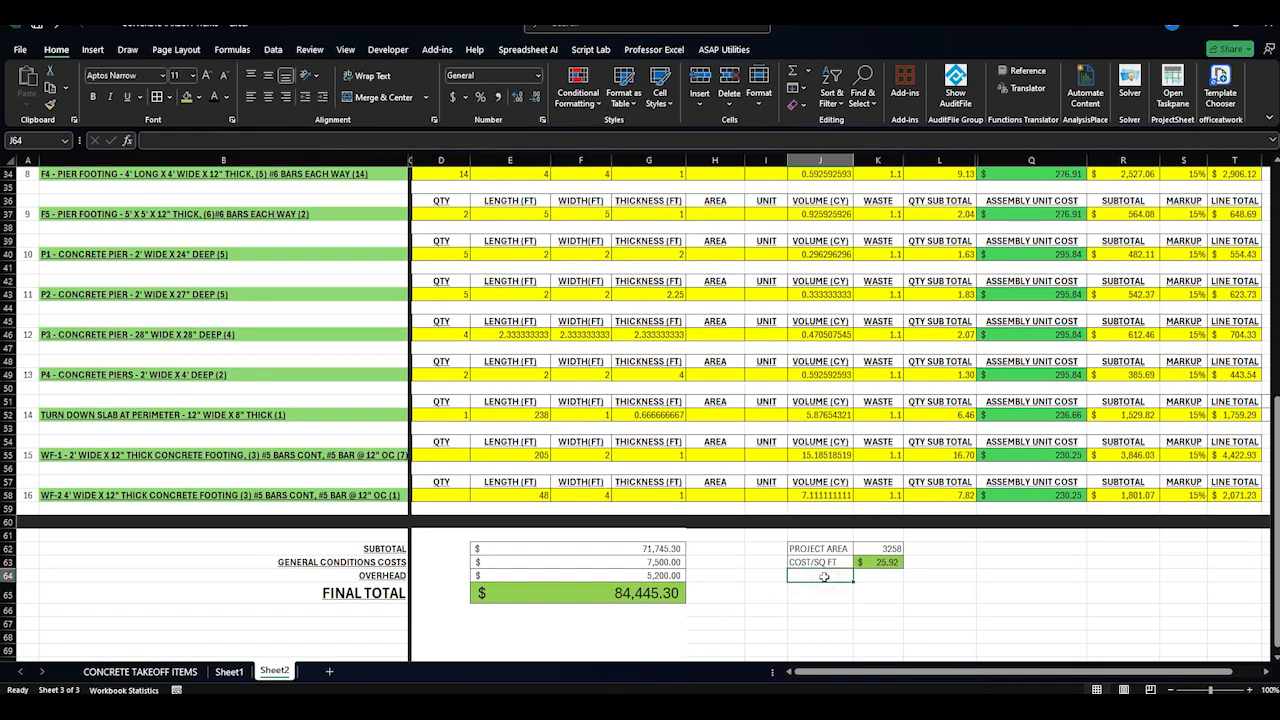
Label J64 CONCRETE under the cost per square foot label
text(CONCRETE)
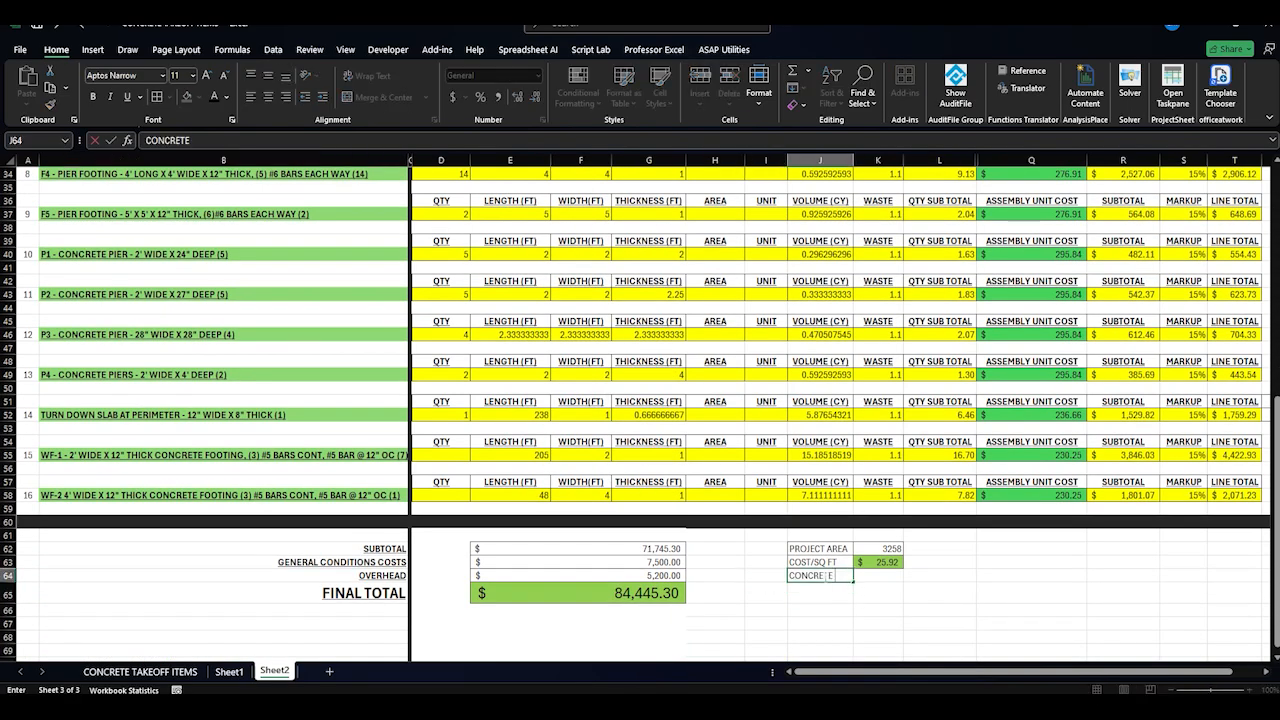
key(Tab)
text(=SUM)
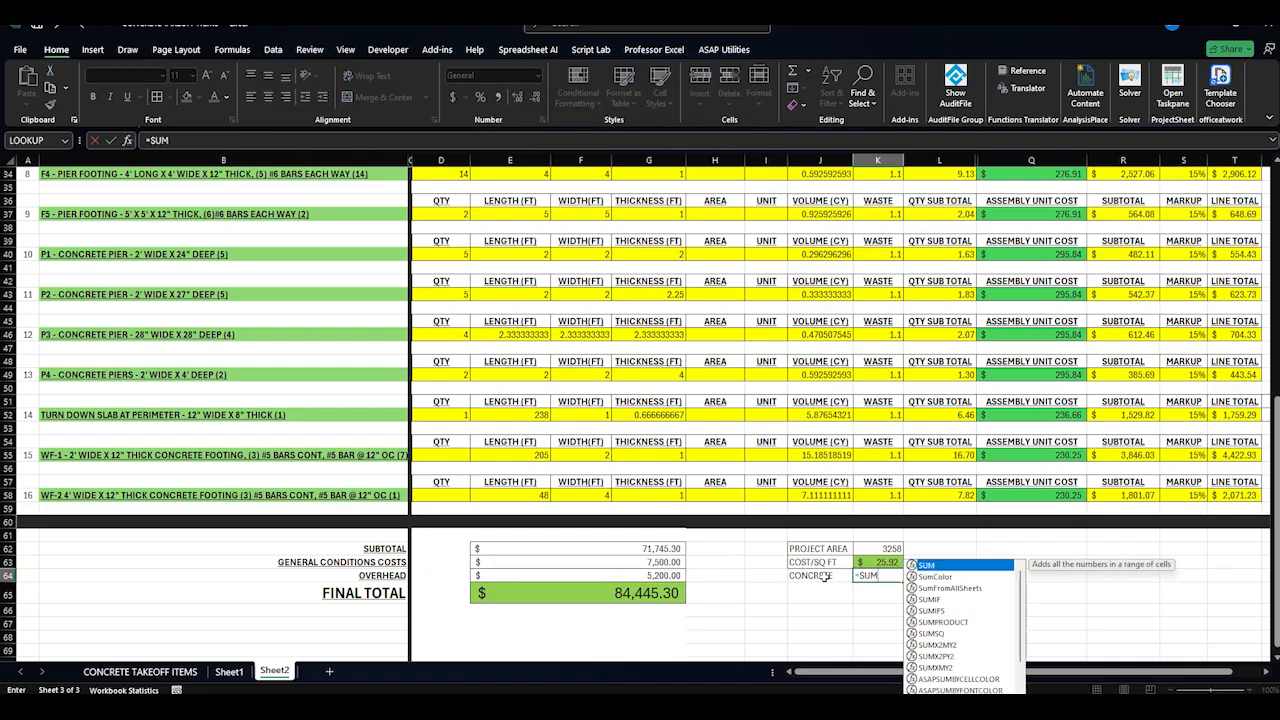
text(()
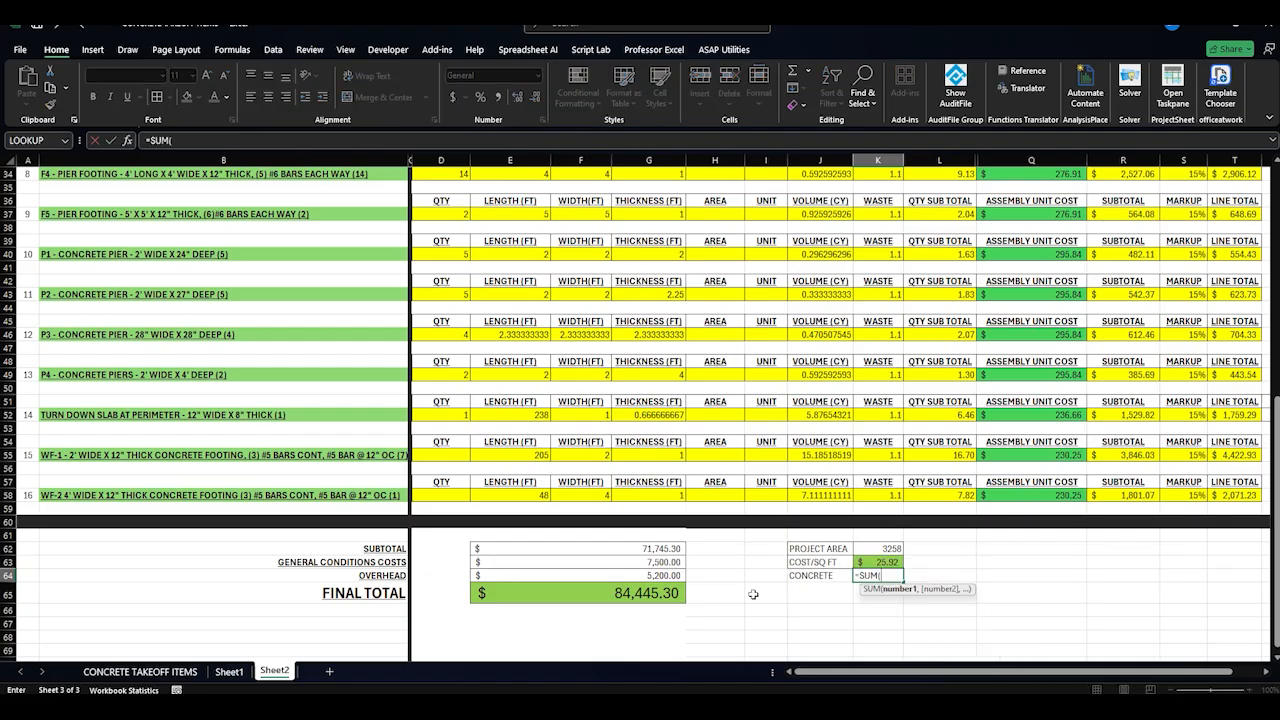
click(812, 495)
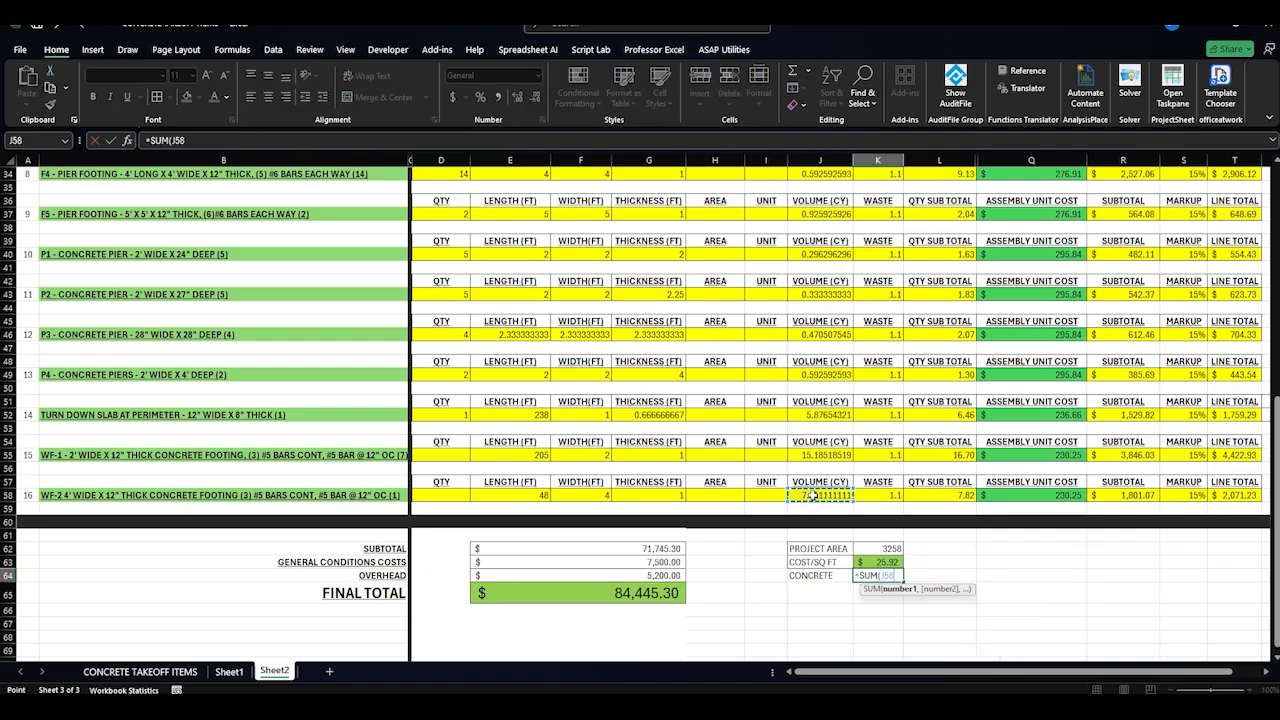
text(,)
click(815, 455)
text(,)
click(815, 414)
text(,)
click(815, 374)
text(,)
click(815, 334)
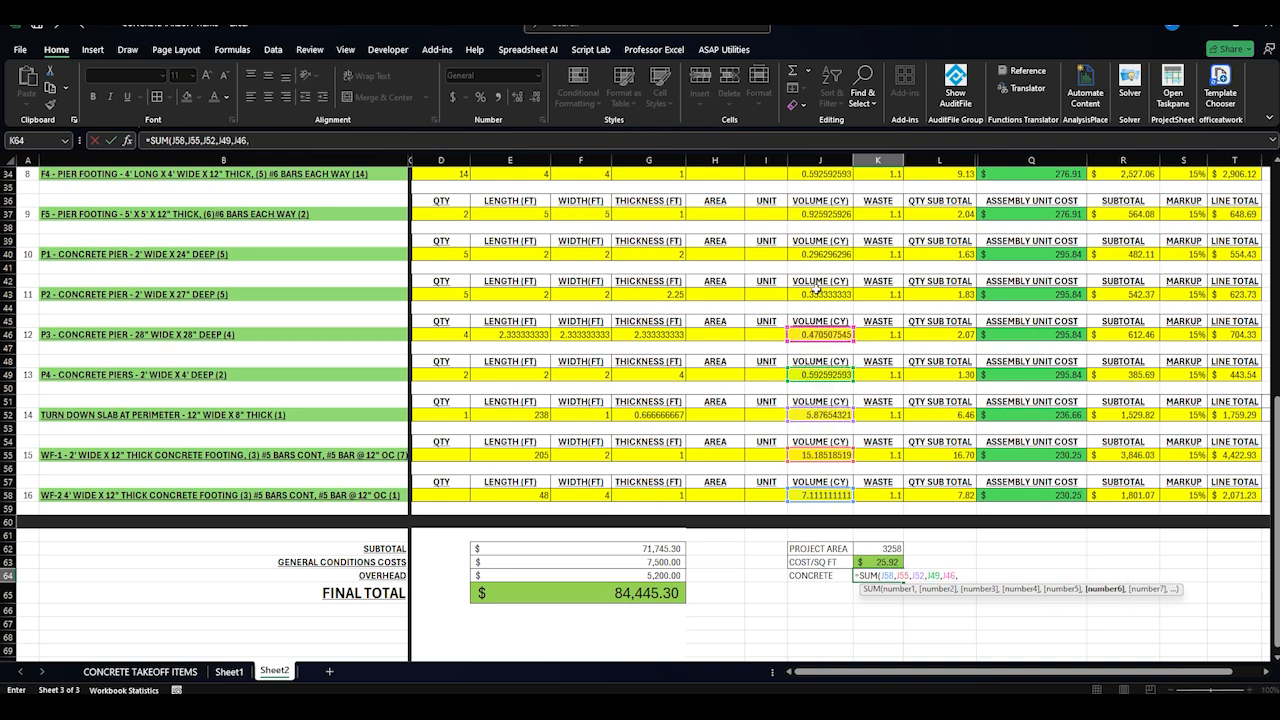
click(815, 294)
text(,)
click(815, 254)
text(,)
click(815, 214)
text(,)
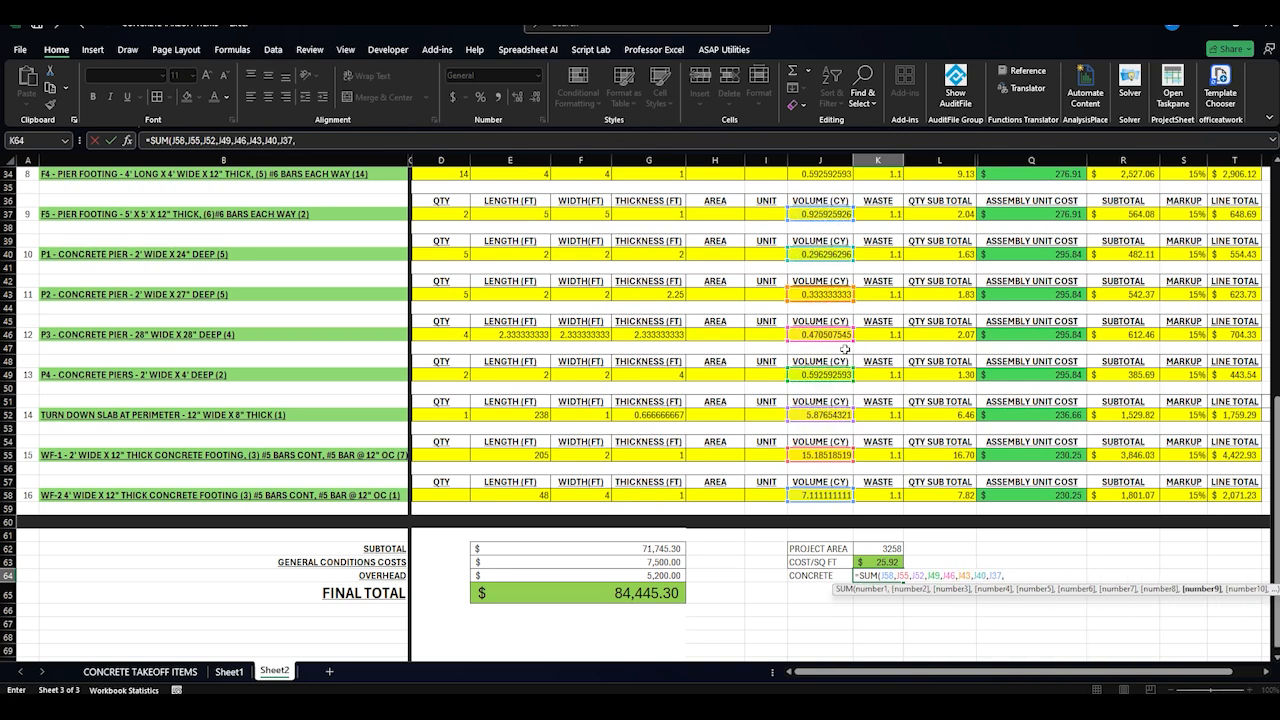
scroll(845, 349, up, 2)
click(820, 254)
text(,)
click(820, 214)
text(,)
scroll(830, 276, up, 1)
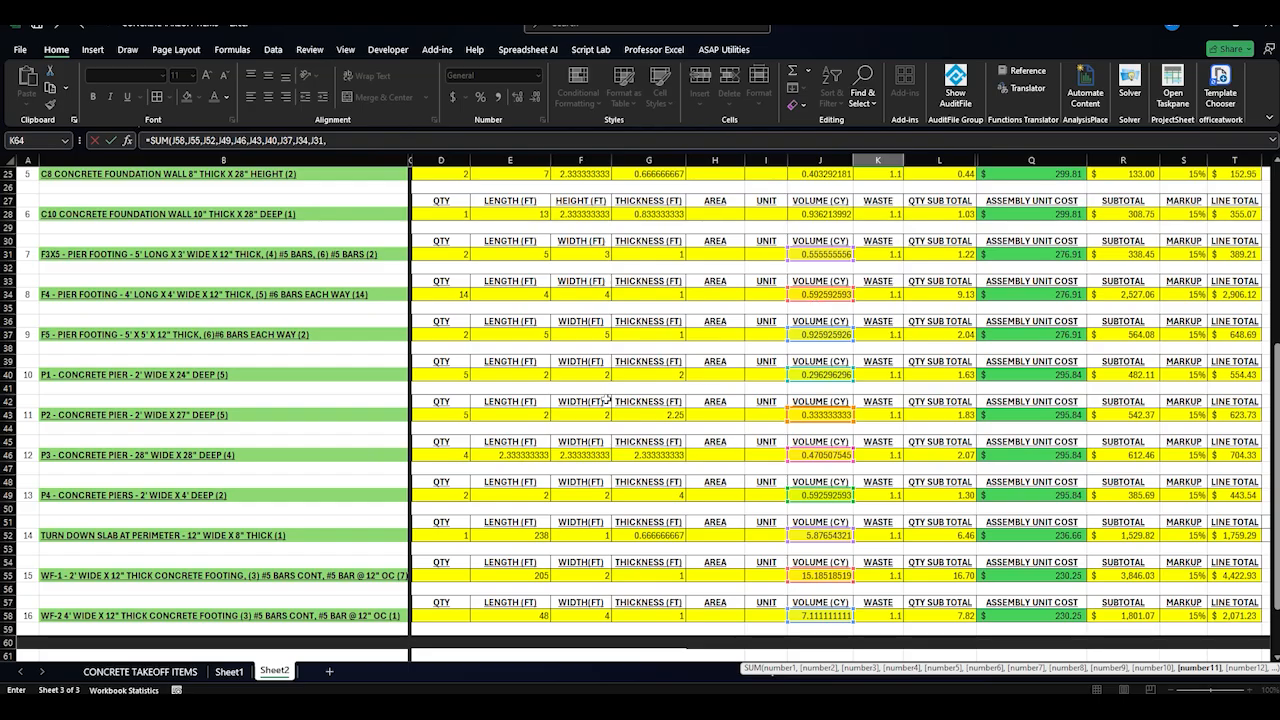
scroll(606, 398, up, 5)
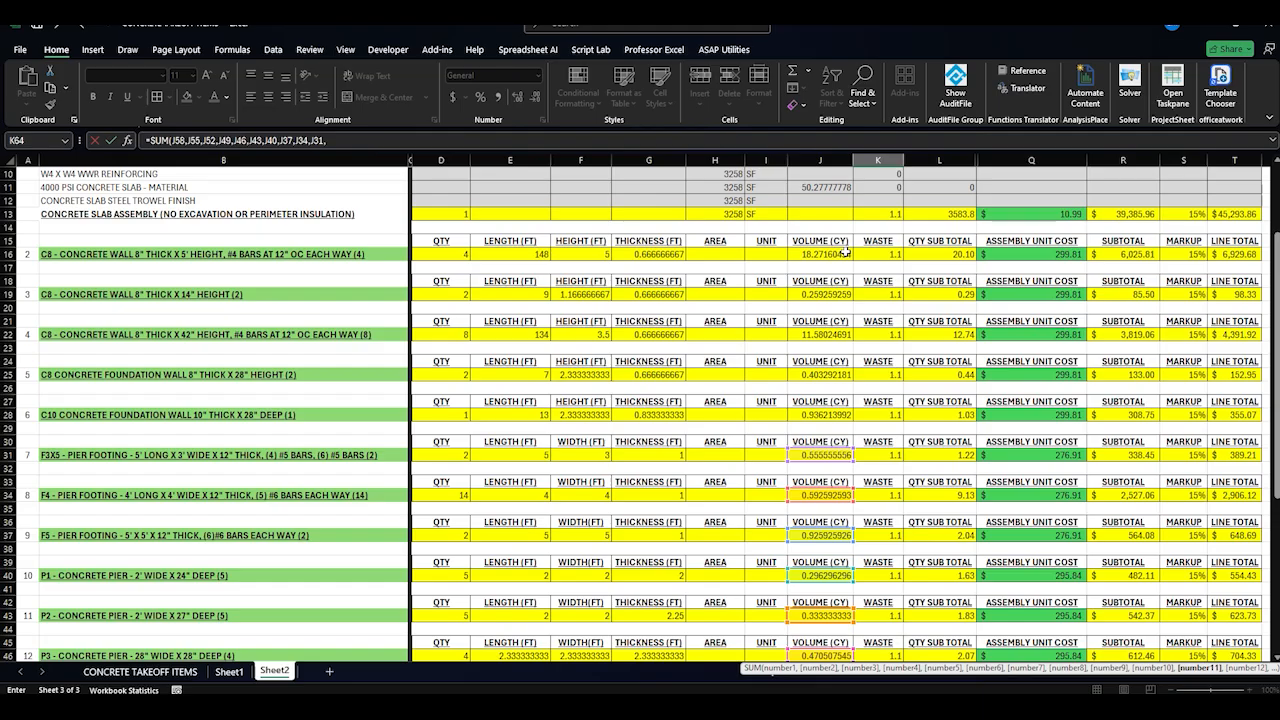
scroll(841, 257, down, 6)
key(Escape)
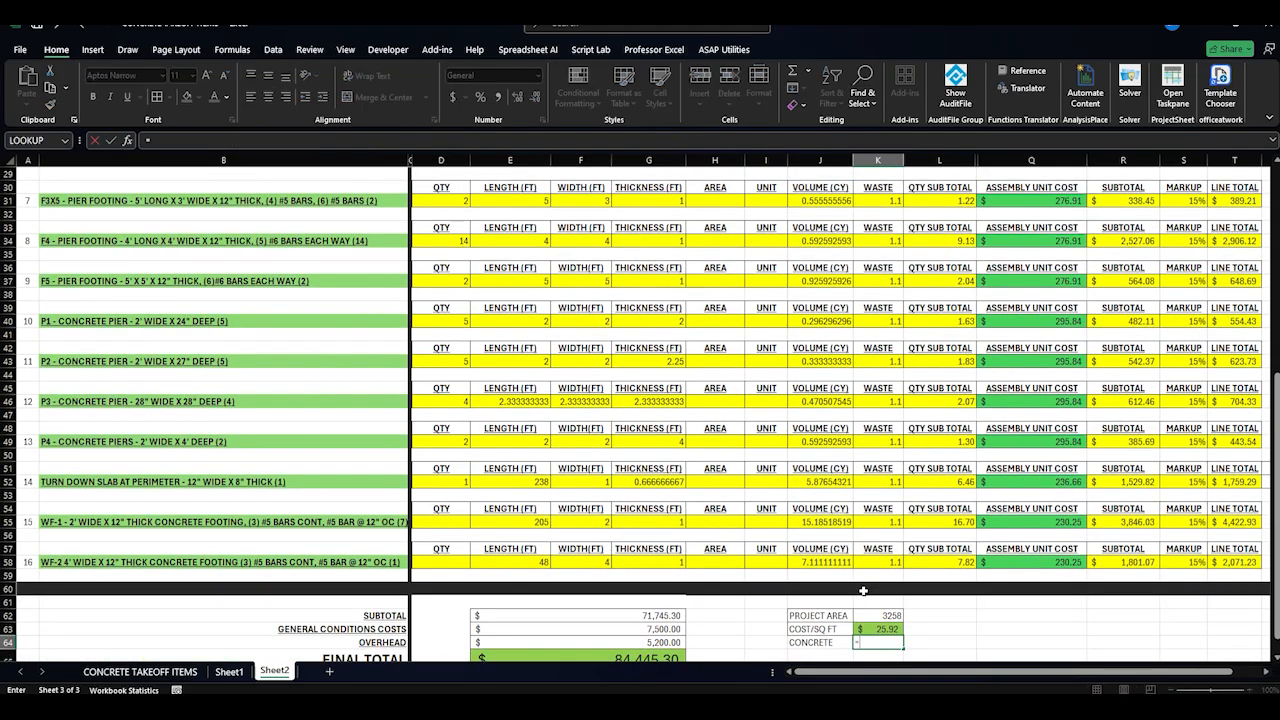
Start a SUM in K64 with the footing, pier and turn-down slab quantity subtotals: L58, L55, L52, L49, L46, L43, L40, L37, L34 and L31
text(=SUM()
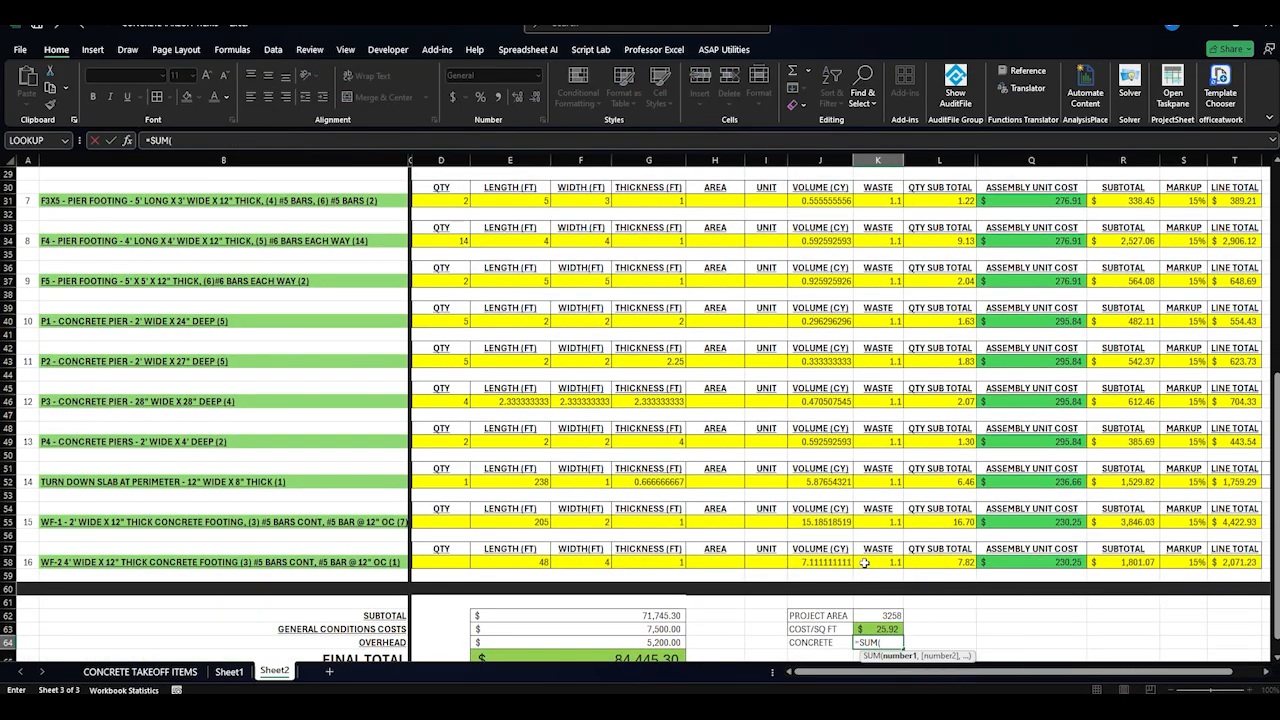
click(938, 562)
ctrl+click(938, 521)
ctrl+click(935, 481)
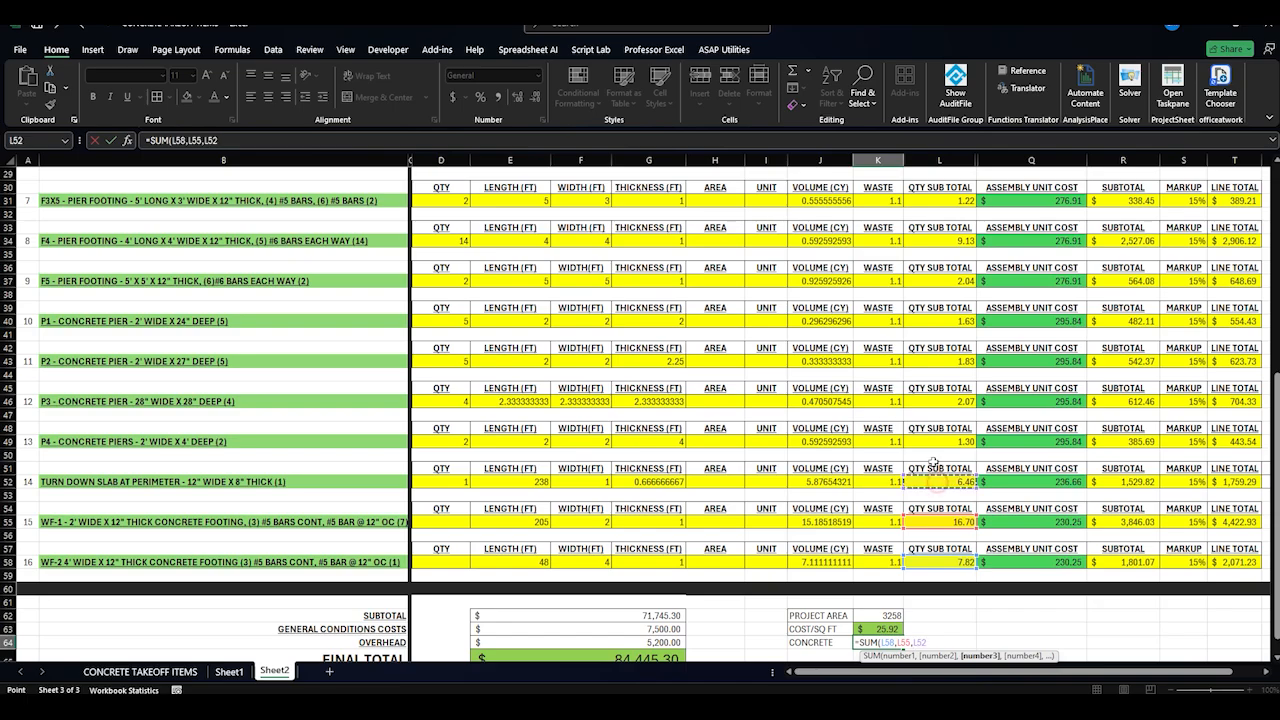
ctrl+click(938, 441)
ctrl+click(938, 401)
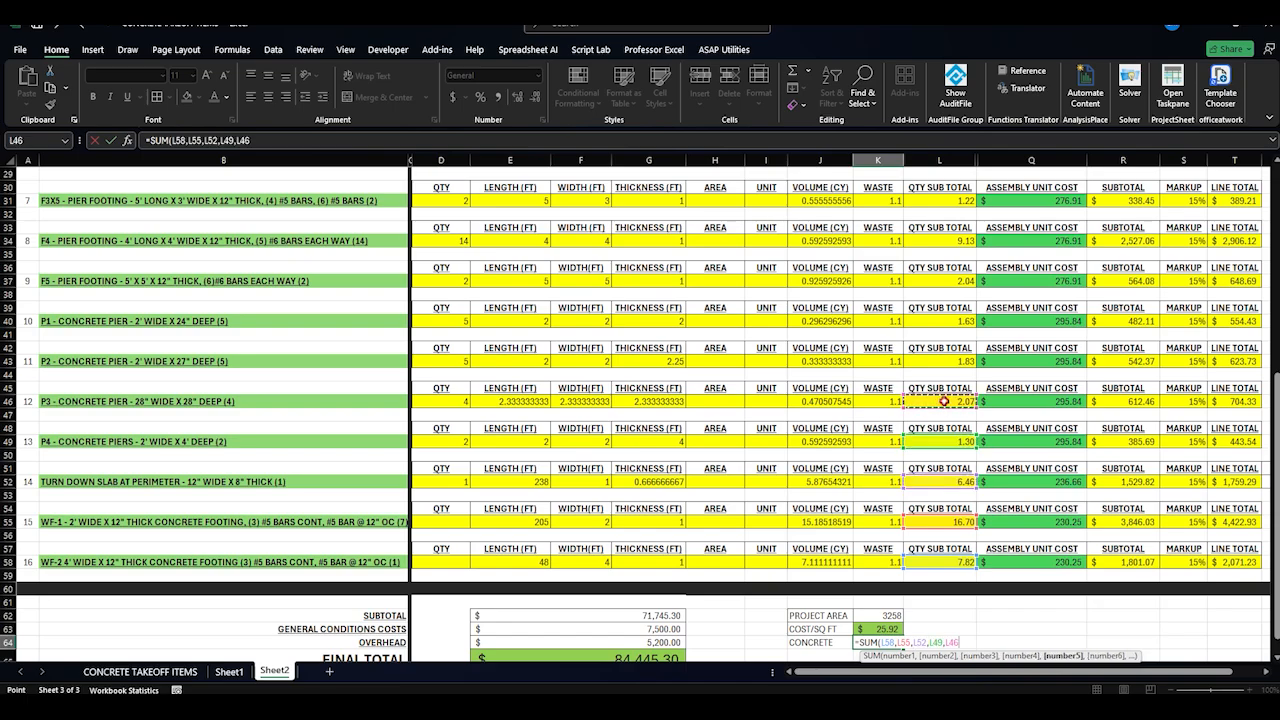
ctrl+click(940, 361)
ctrl+click(940, 321)
ctrl+click(940, 281)
ctrl+click(940, 241)
ctrl+click(940, 201)
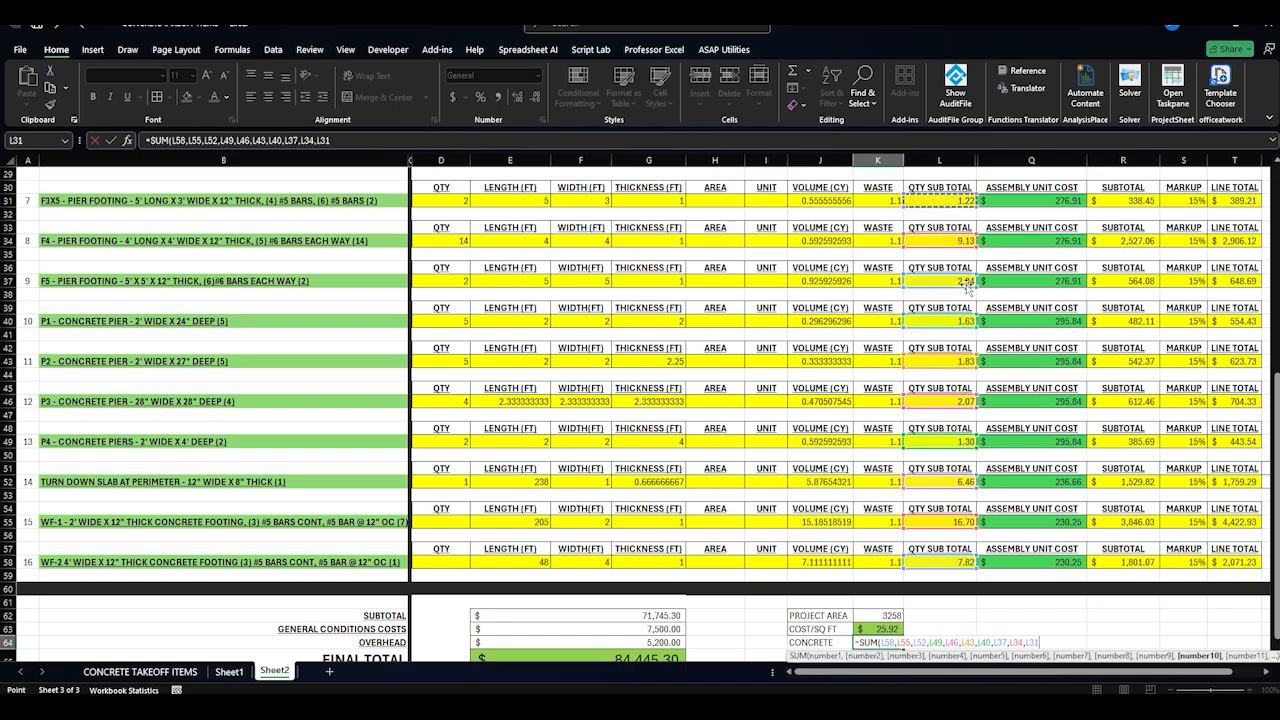
Complete the K64 sum with the wall quantity subtotals L28, L25, L22, L19 and L16 plus the slab concrete volume J11
scroll(968, 285, up, 2)
ctrl+click(940, 241)
ctrl+click(940, 201)
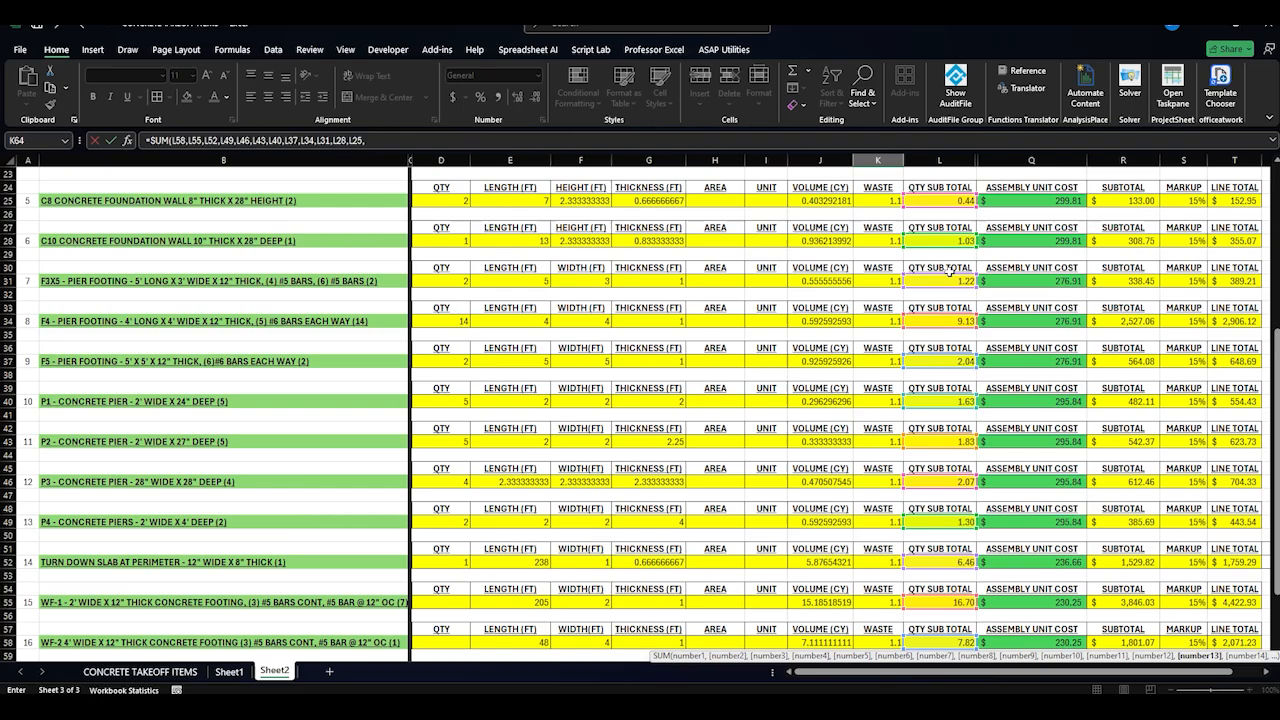
scroll(951, 270, up, 1)
ctrl+click(940, 201)
scroll(935, 287, up, 3)
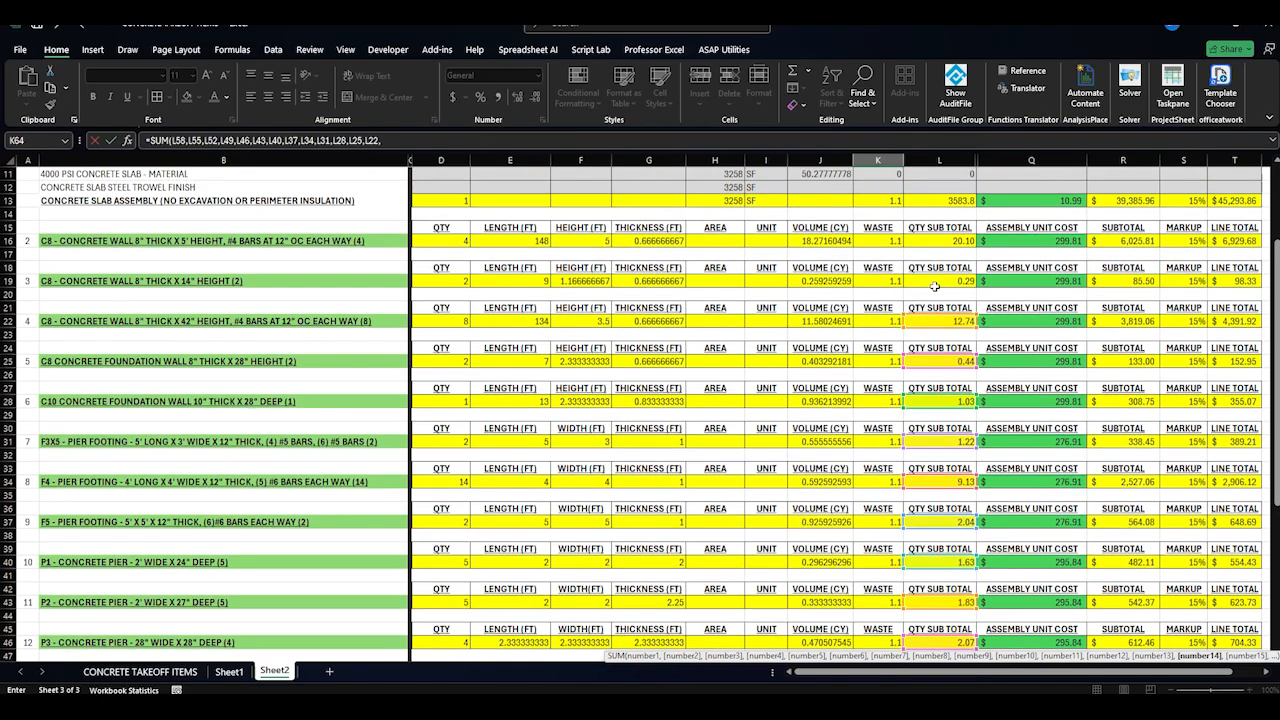
ctrl+click(935, 283)
ctrl+click(940, 241)
scroll(822, 347, up, 2)
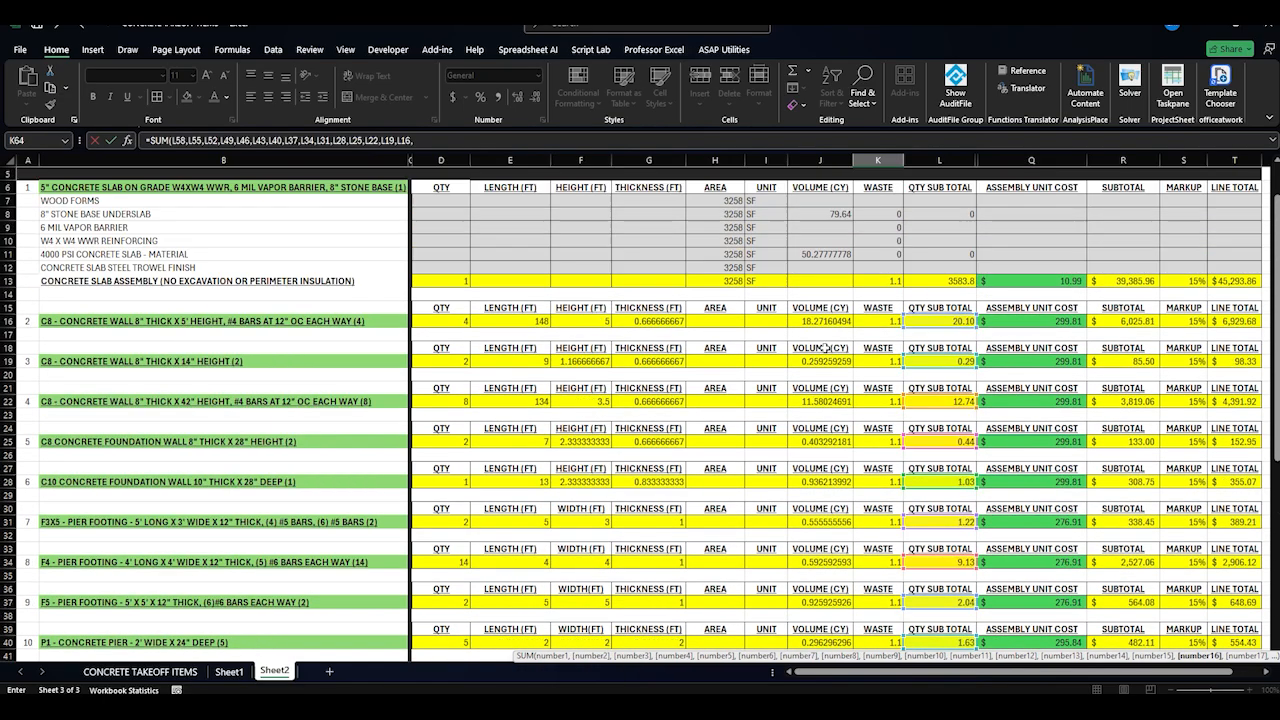
click(824, 255)
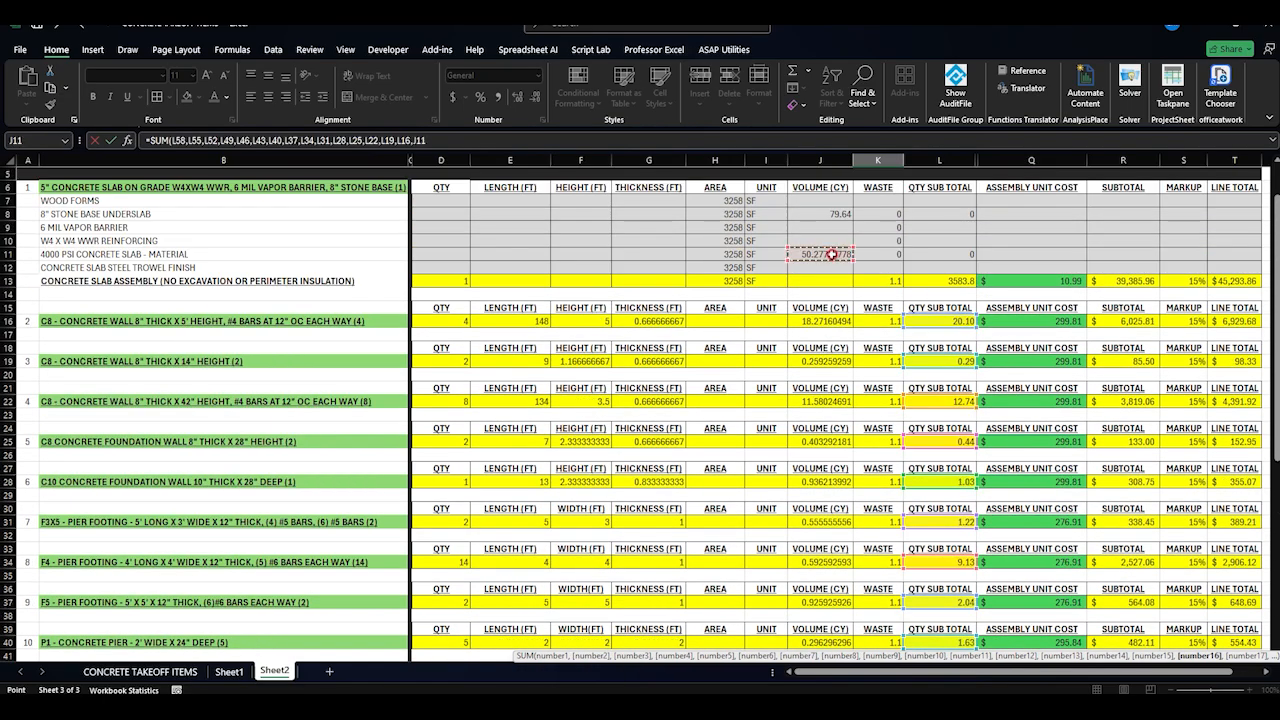
key(Return)
drag(826, 630, 867, 624)
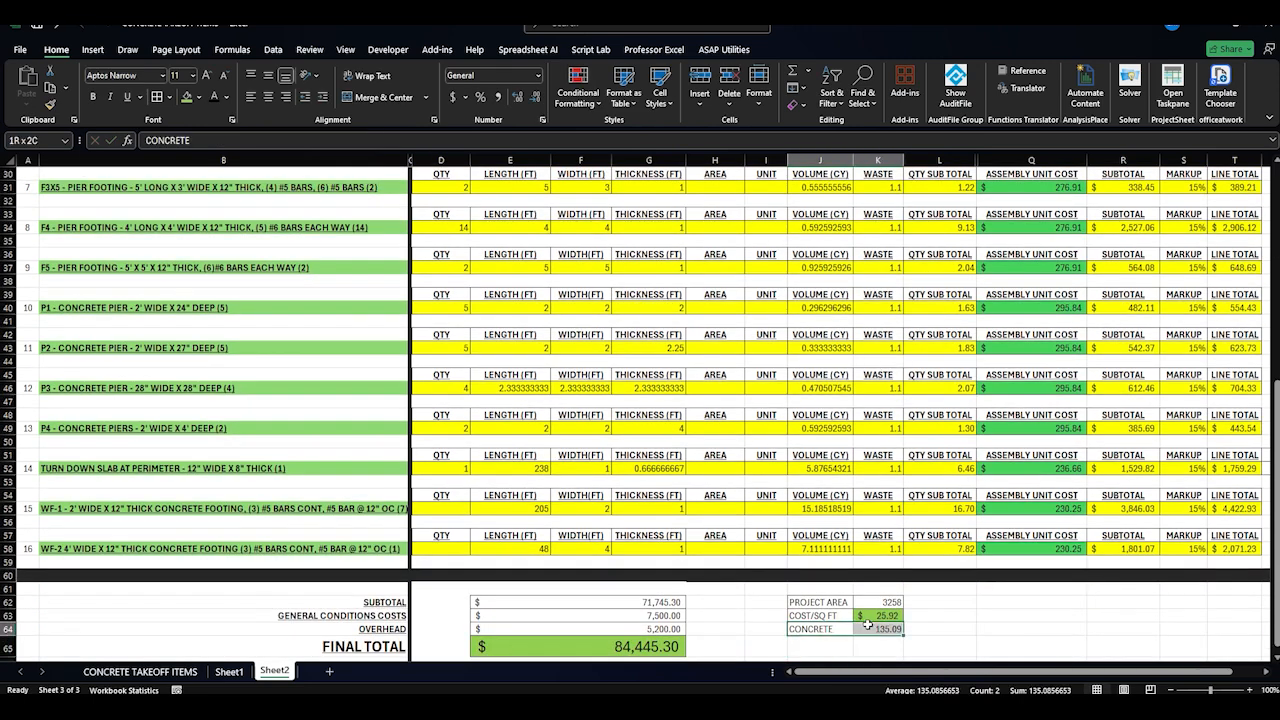
click(915, 616)
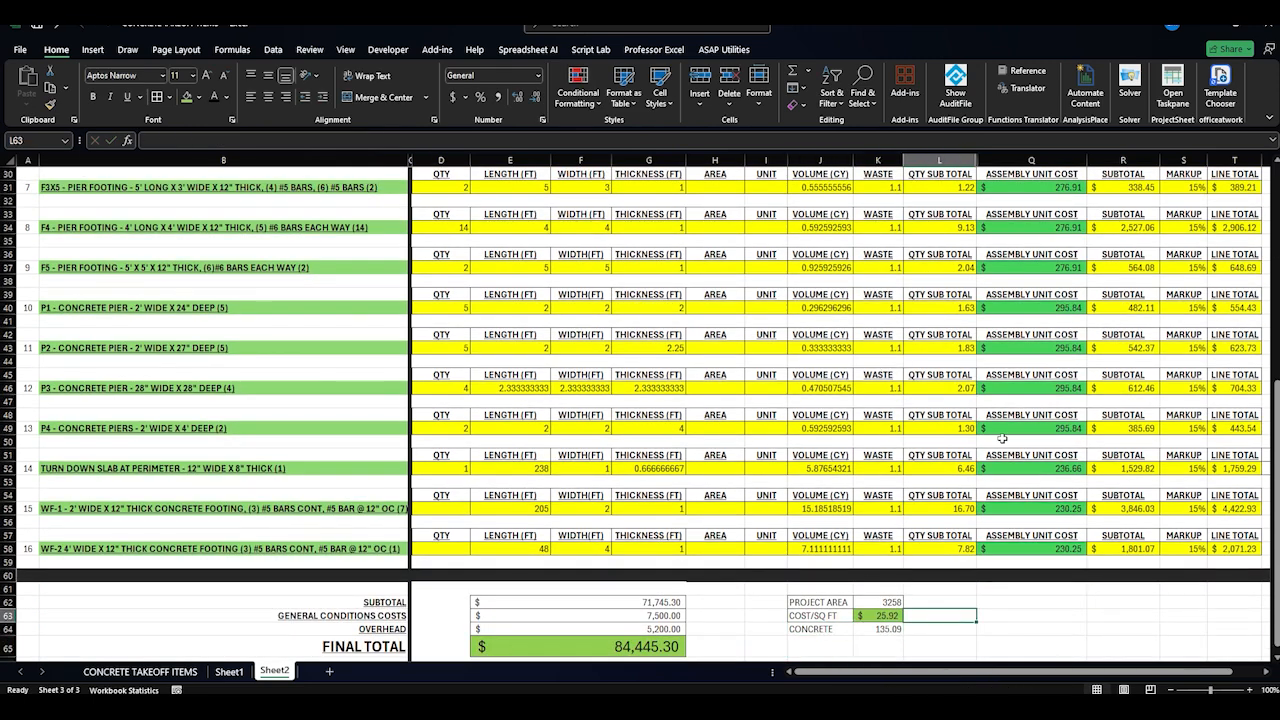
Calculate the concrete slab assembly's volume in J13 with =H13*(5/12)/27
scroll(1002, 438, up, 8)
click(617, 309)
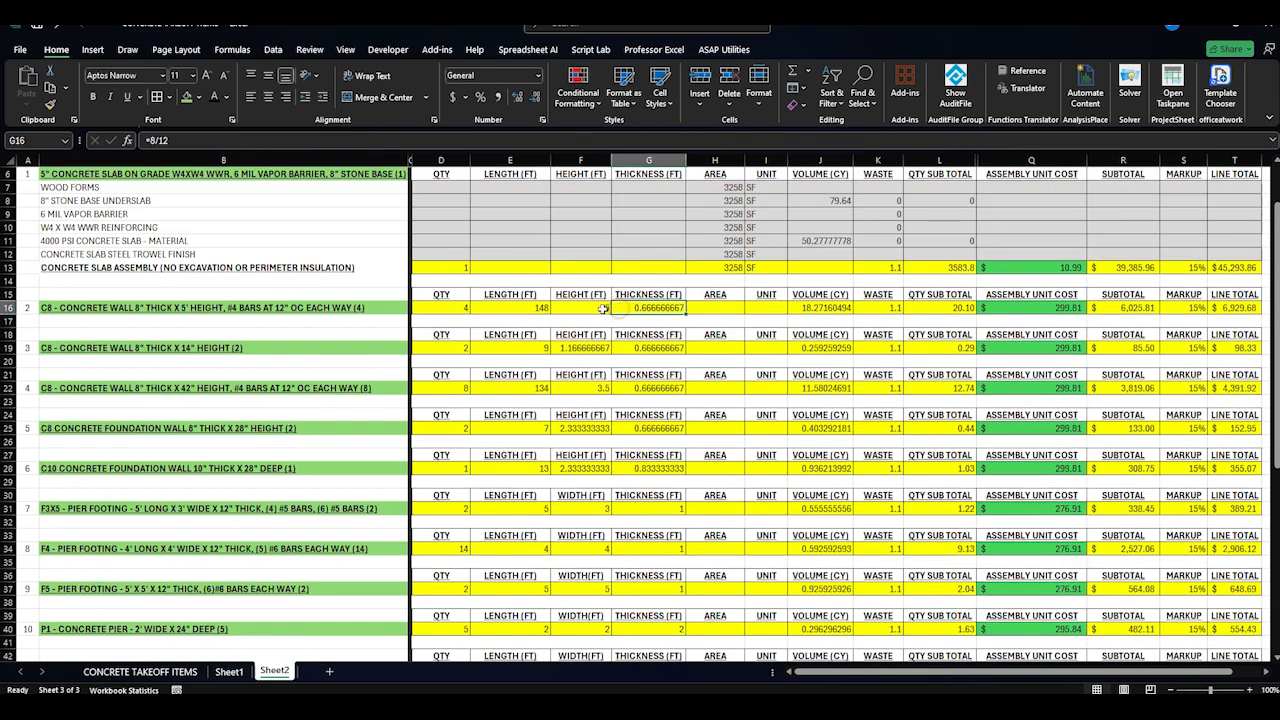
click(822, 268)
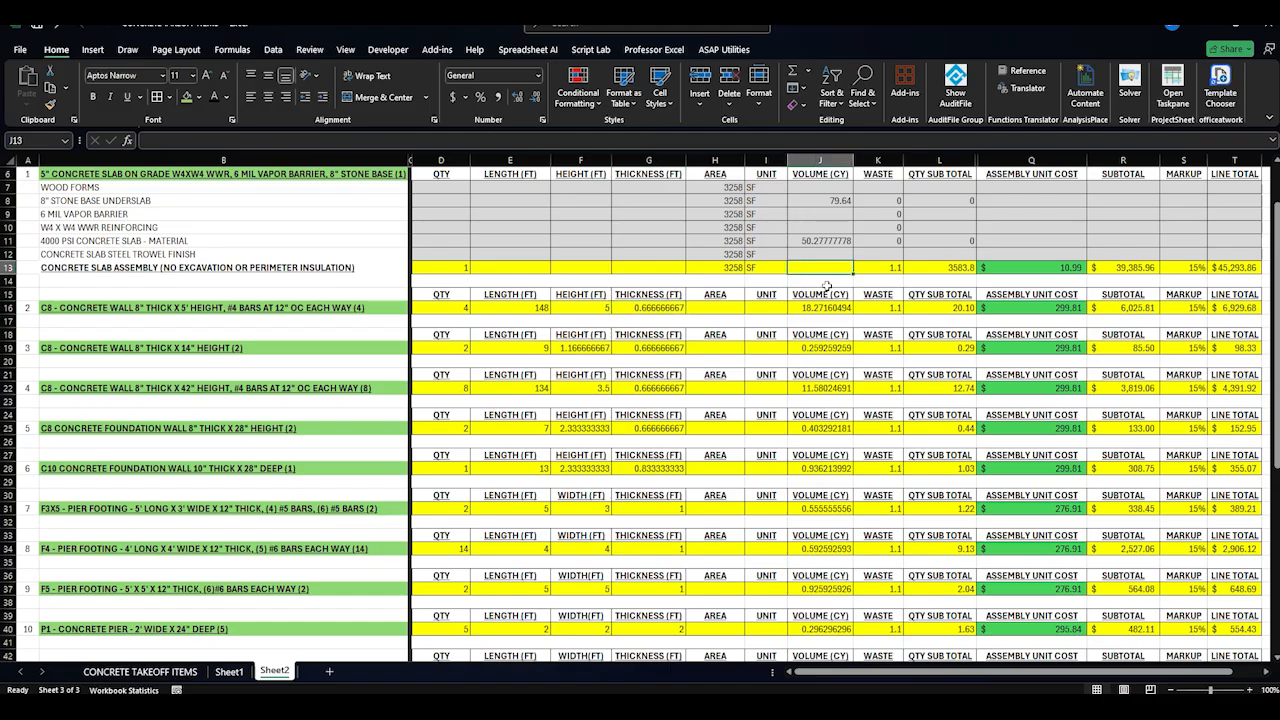
text(=)
click(726, 269)
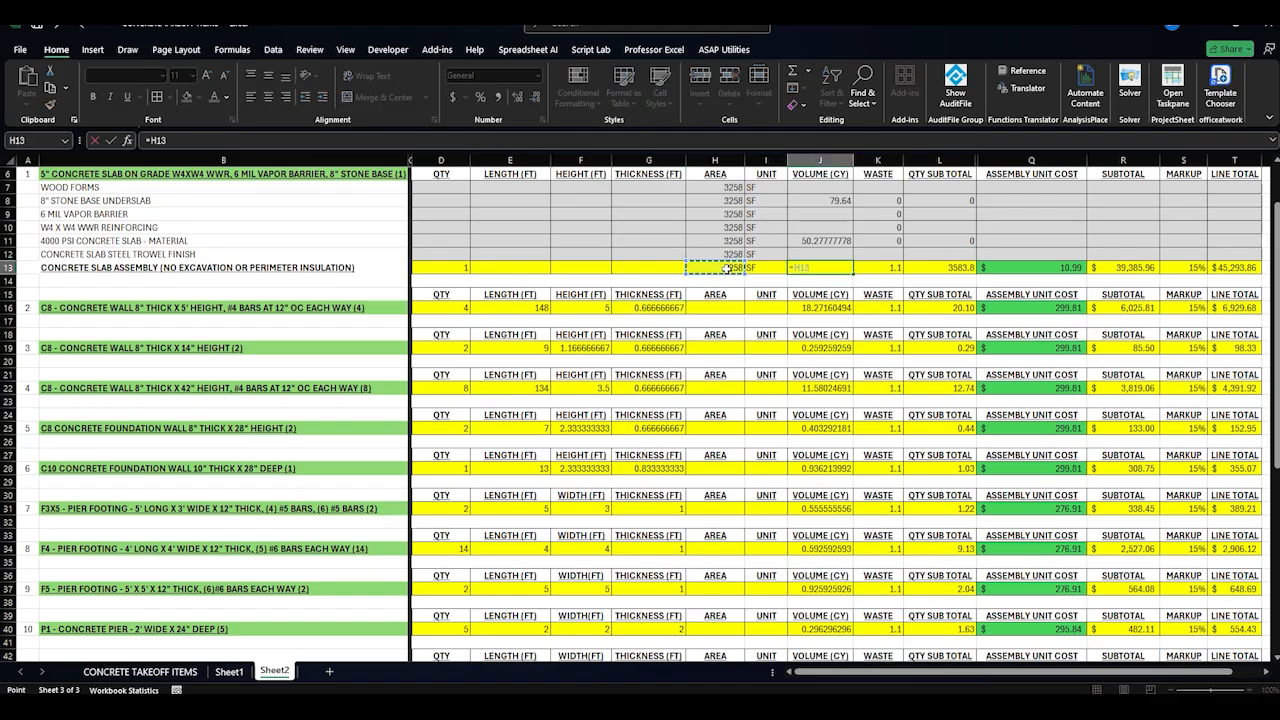
text(*)
key(Return)
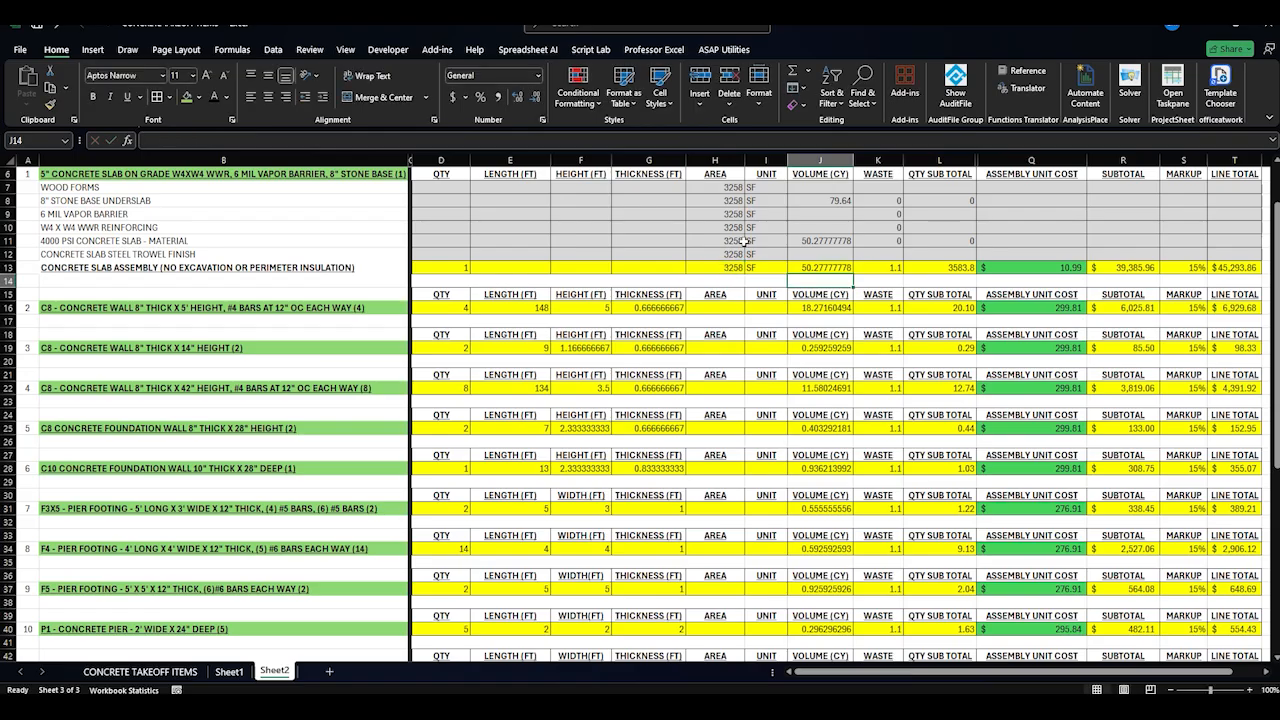
click(830, 270)
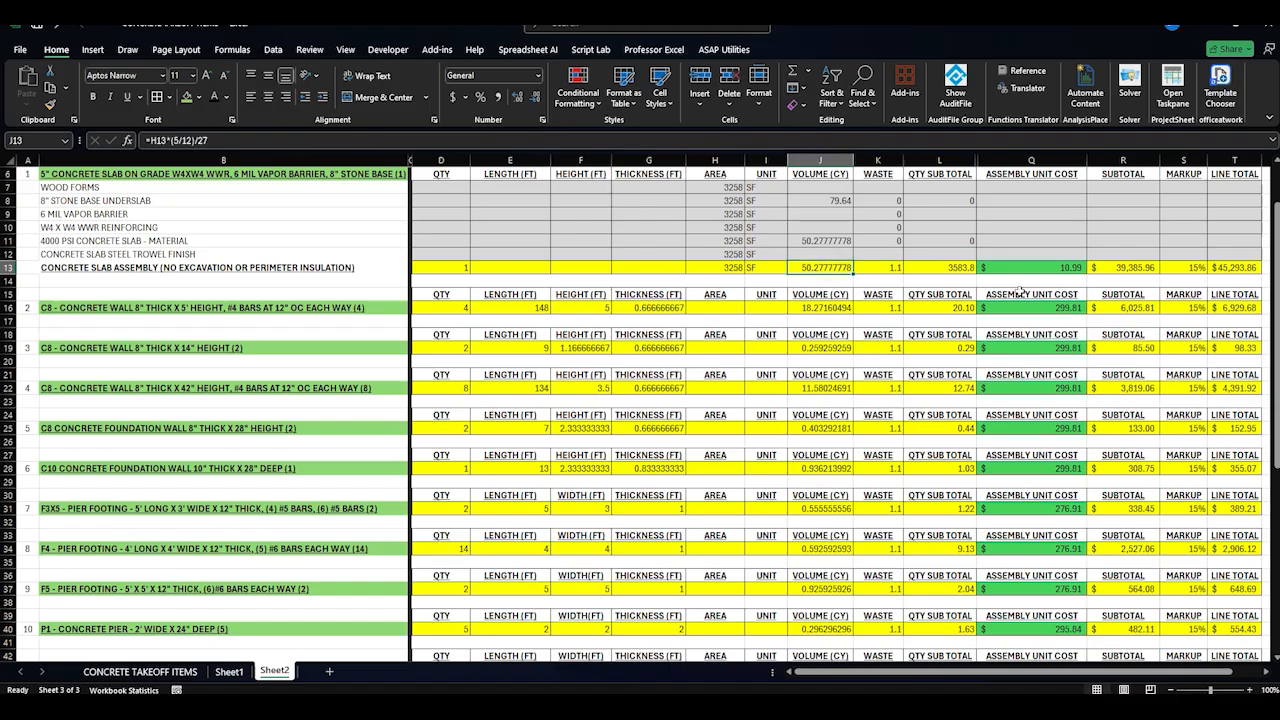
In the CONCRETE sum in K64, replace the slab reference J11 with the slab assembly's quantity subtotal L13
scroll(862, 361, down, 8)
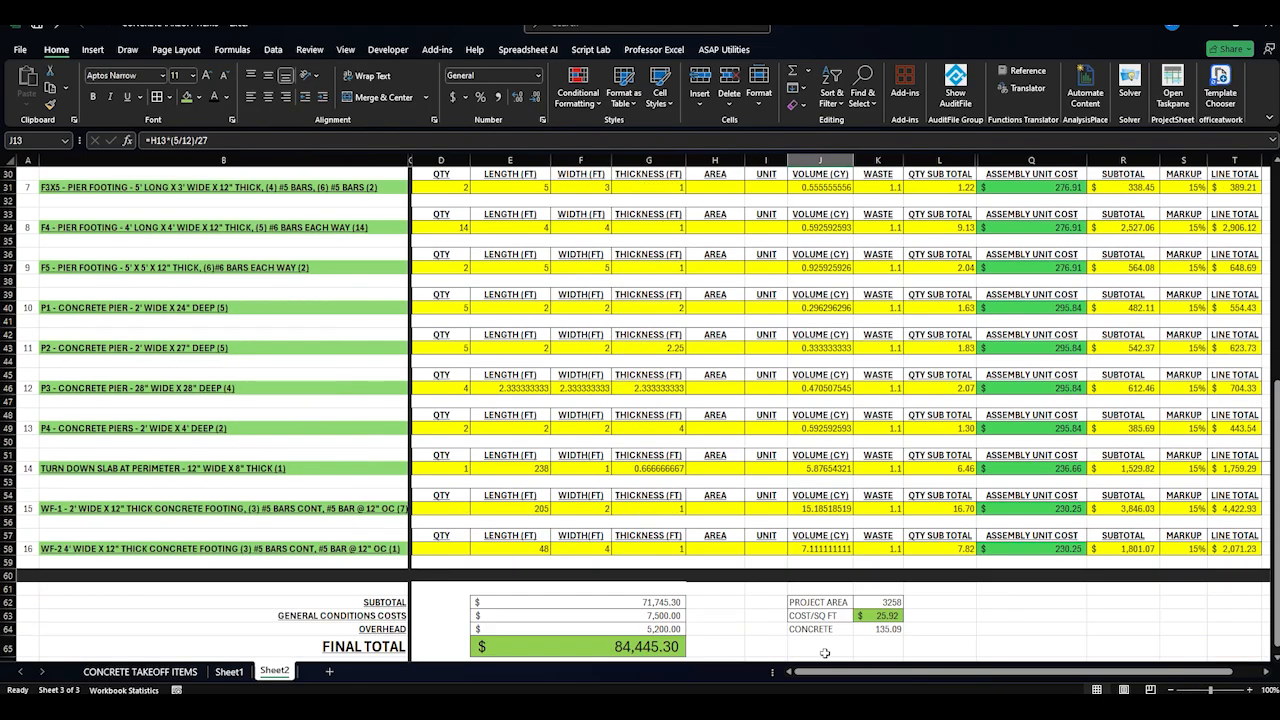
drag(824, 630, 866, 628)
click(870, 628)
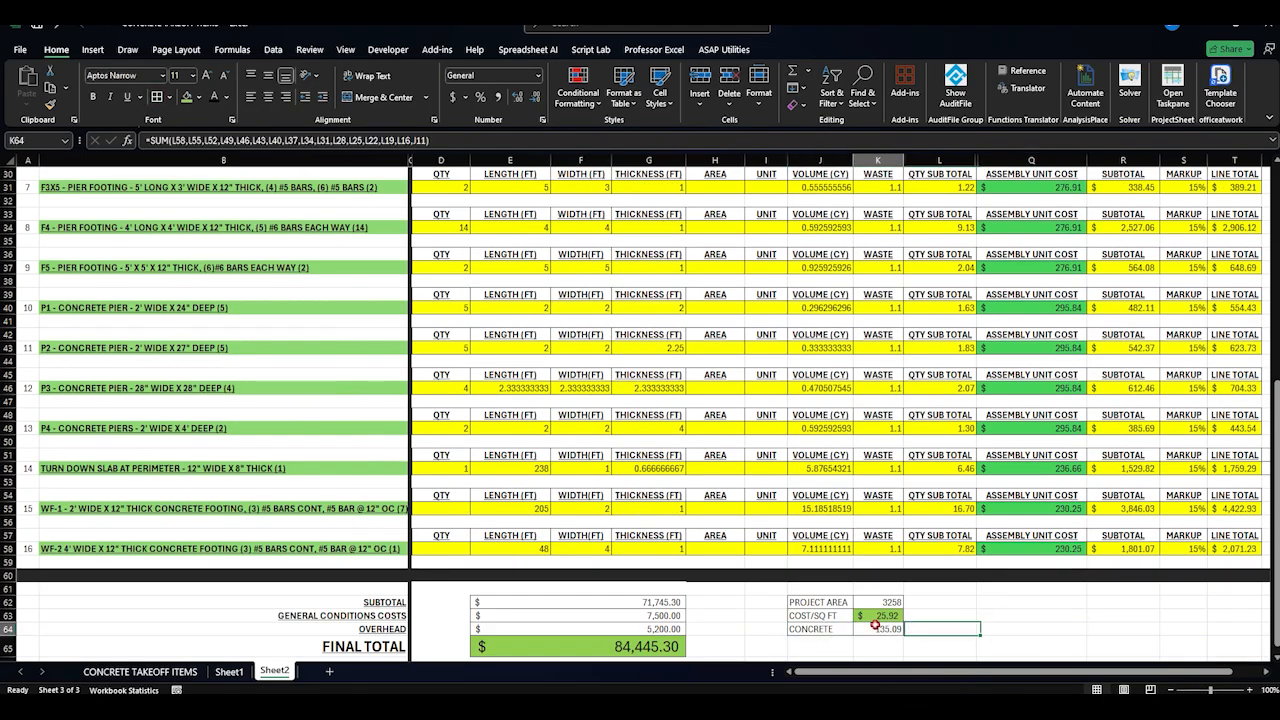
click(408, 140)
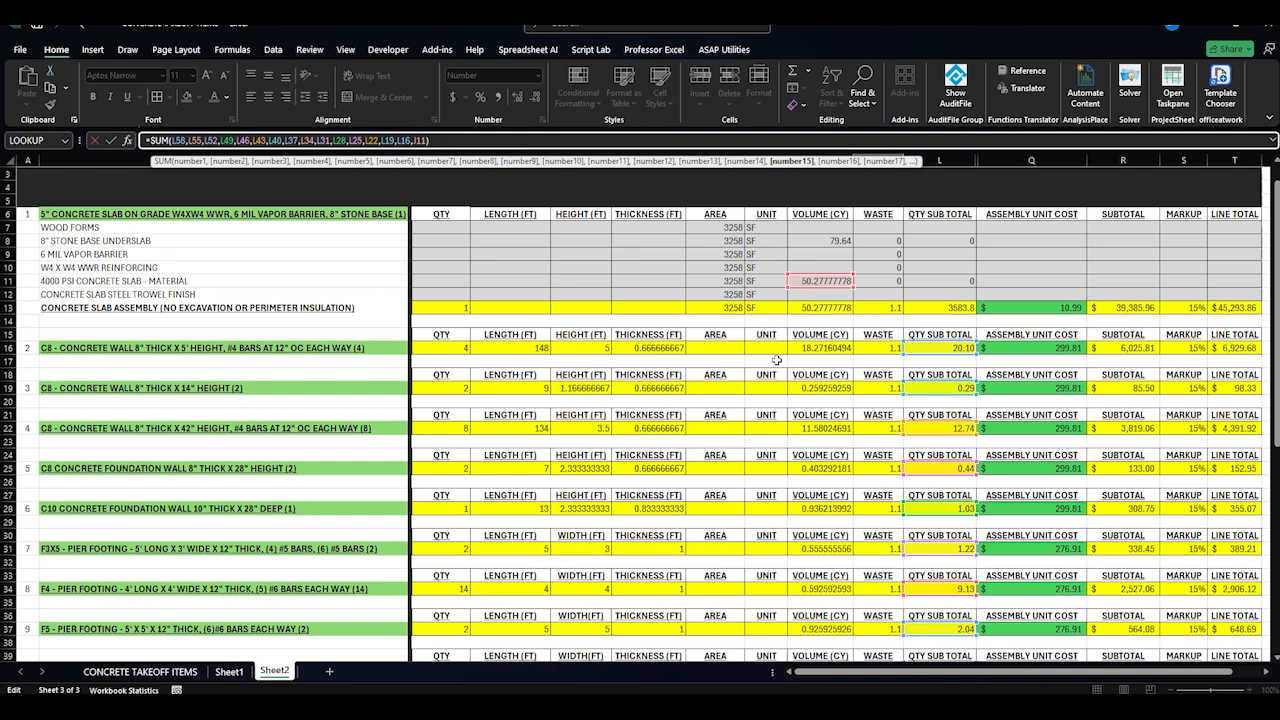
ctrl+click(832, 281)
scroll(786, 373, down, 10)
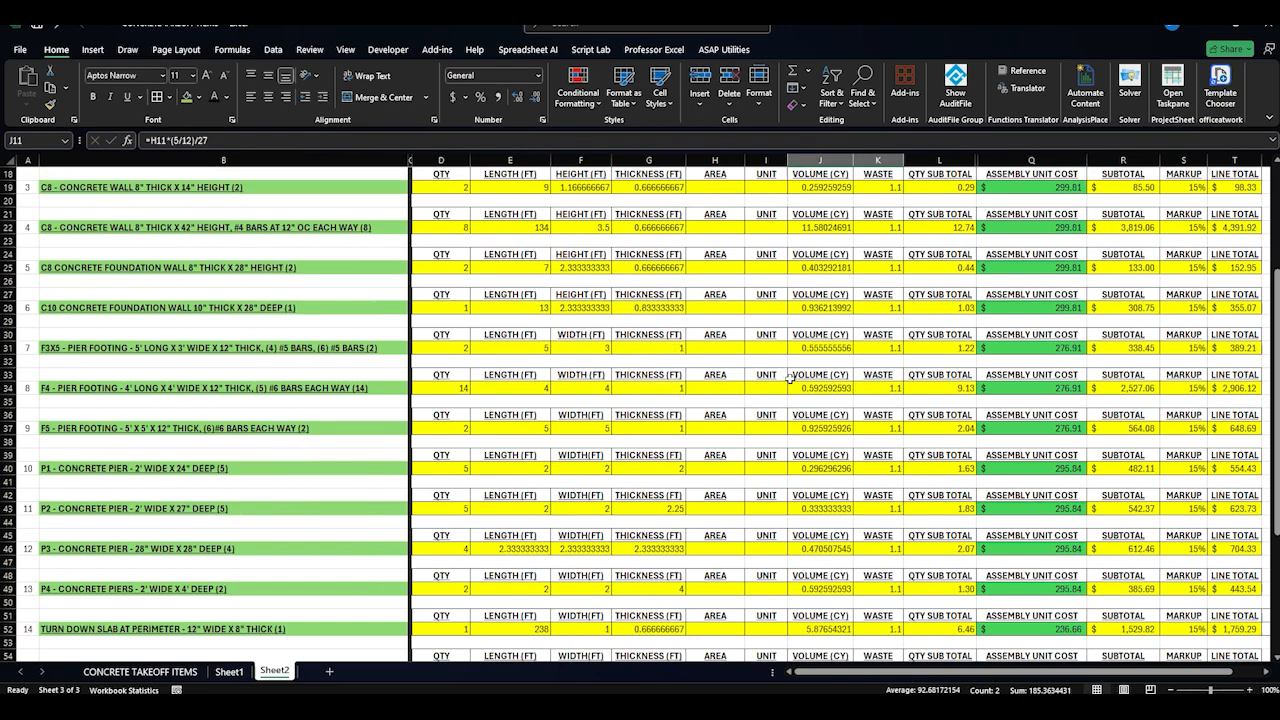
click(870, 589)
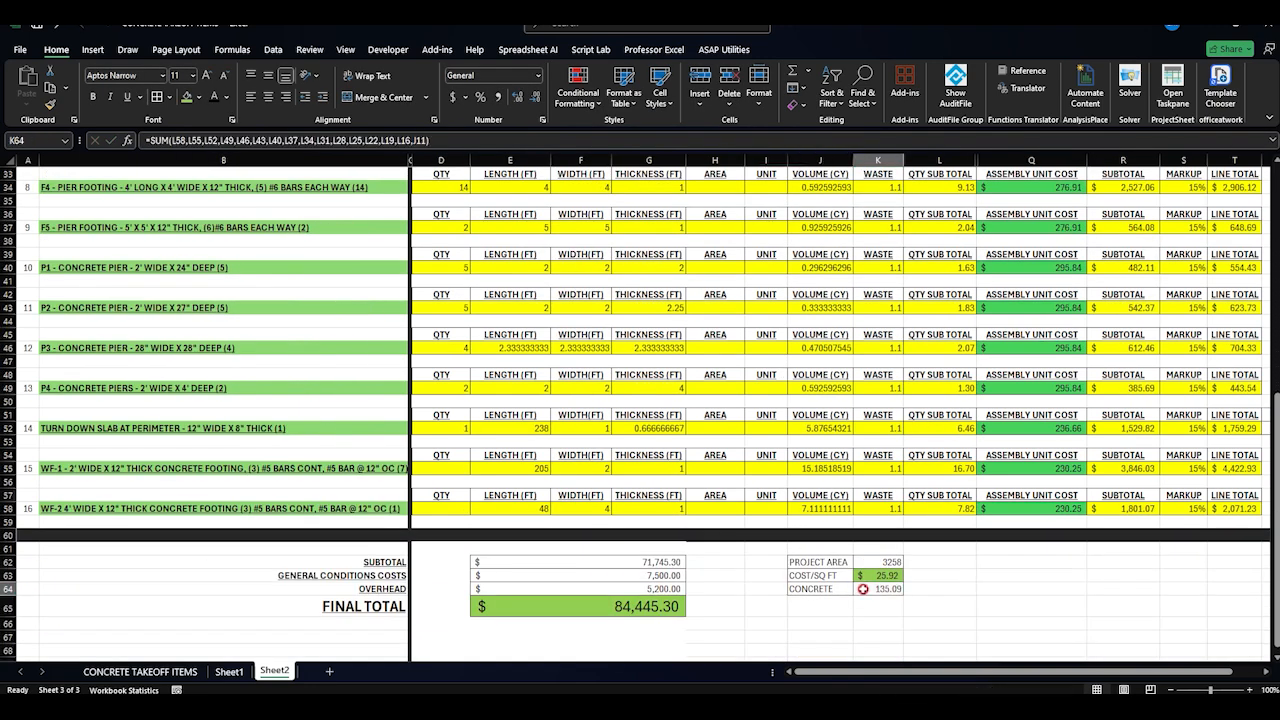
click(421, 140)
key(BackSpace)
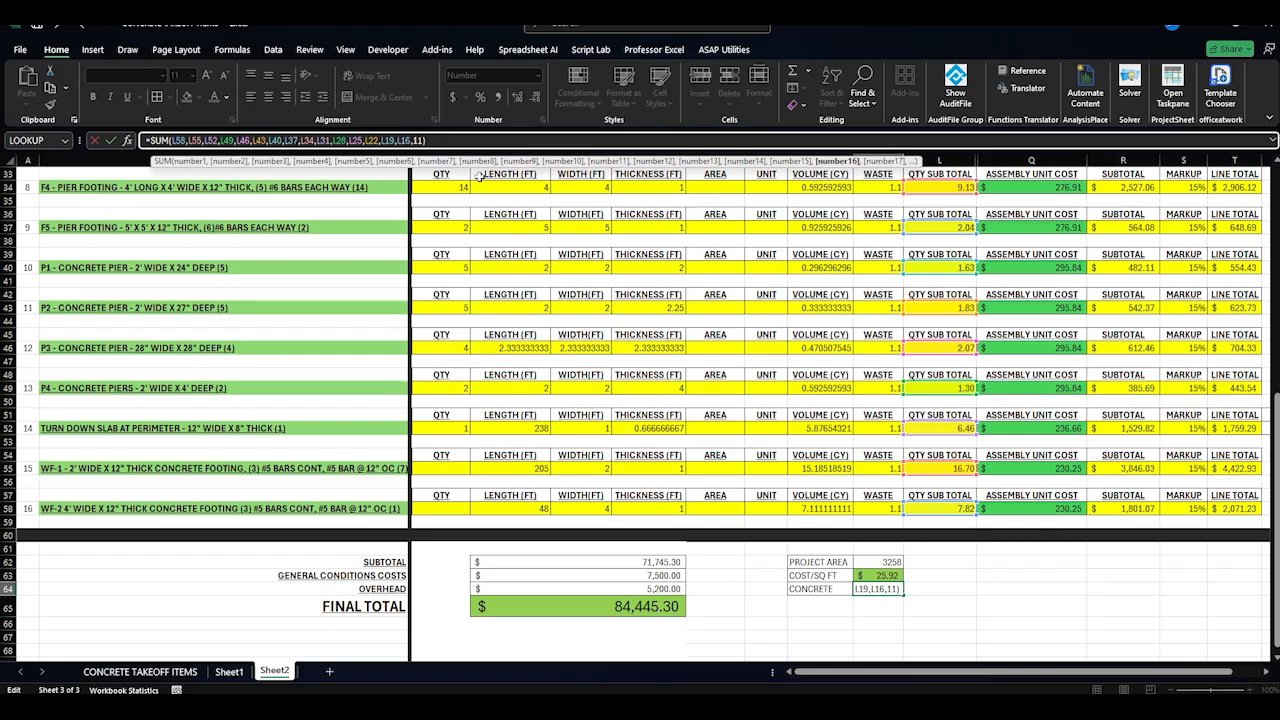
text(L)
scroll(640, 195, up, 10)
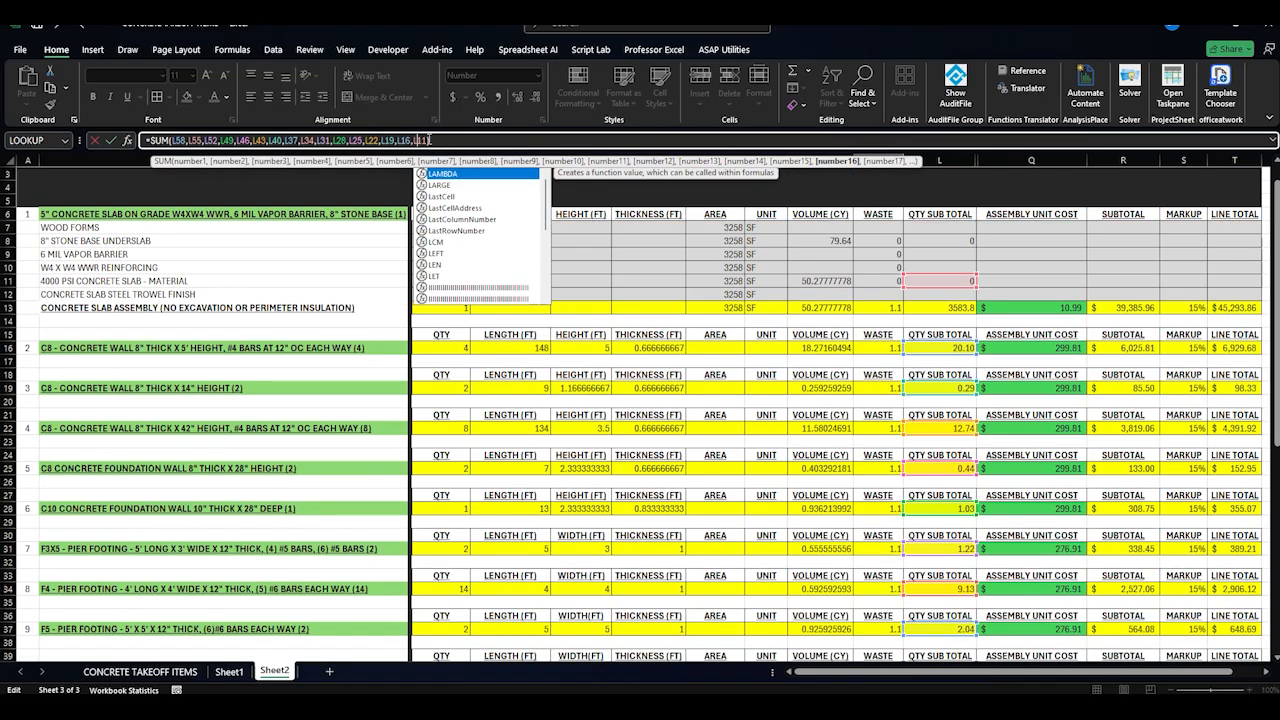
click(426, 140)
key(Return)
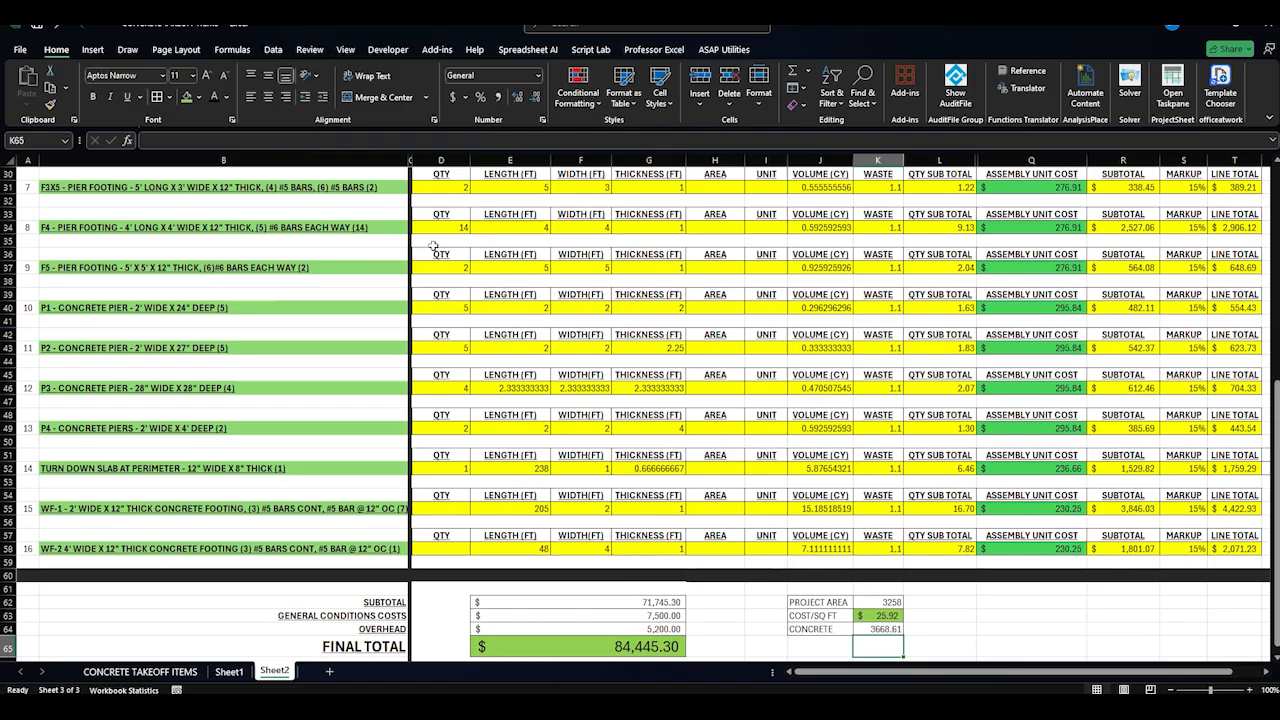
In the CONCRETE sum in K64, replace the slab reference L13 with the slab assembly's volume in J13
scroll(894, 410, up, 8)
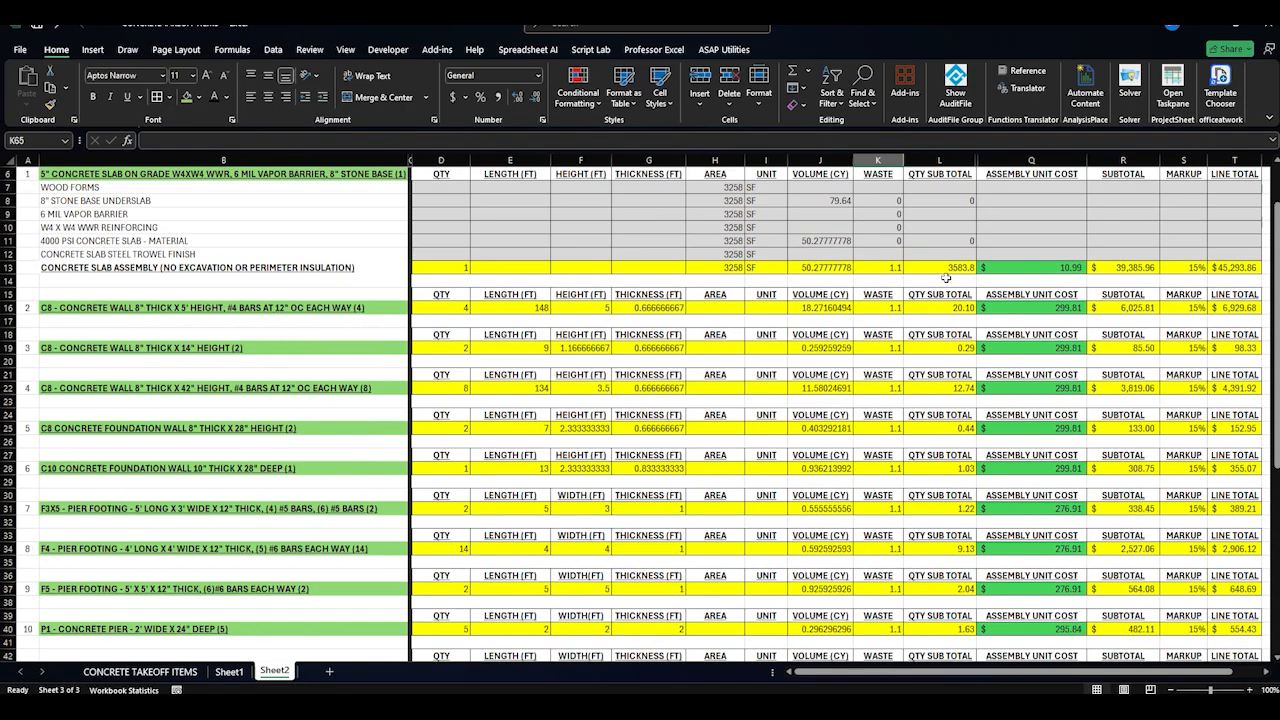
scroll(1178, 432, down, 8)
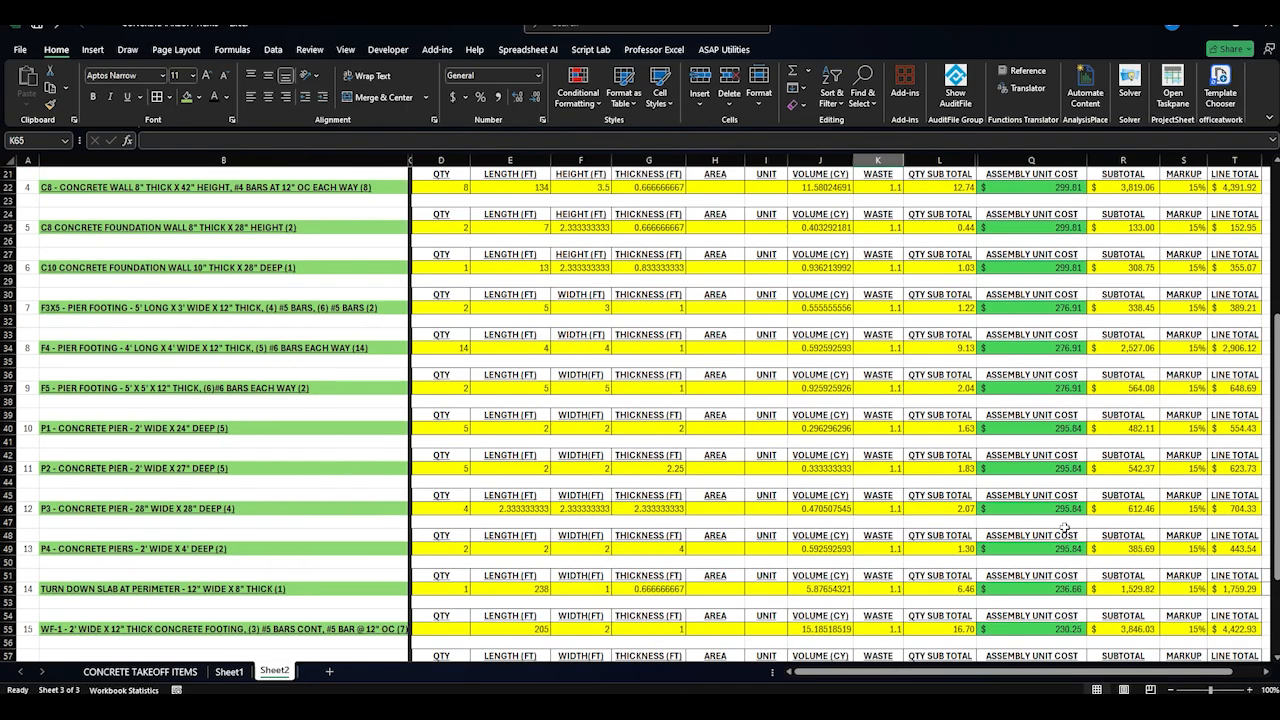
double_click(870, 630)
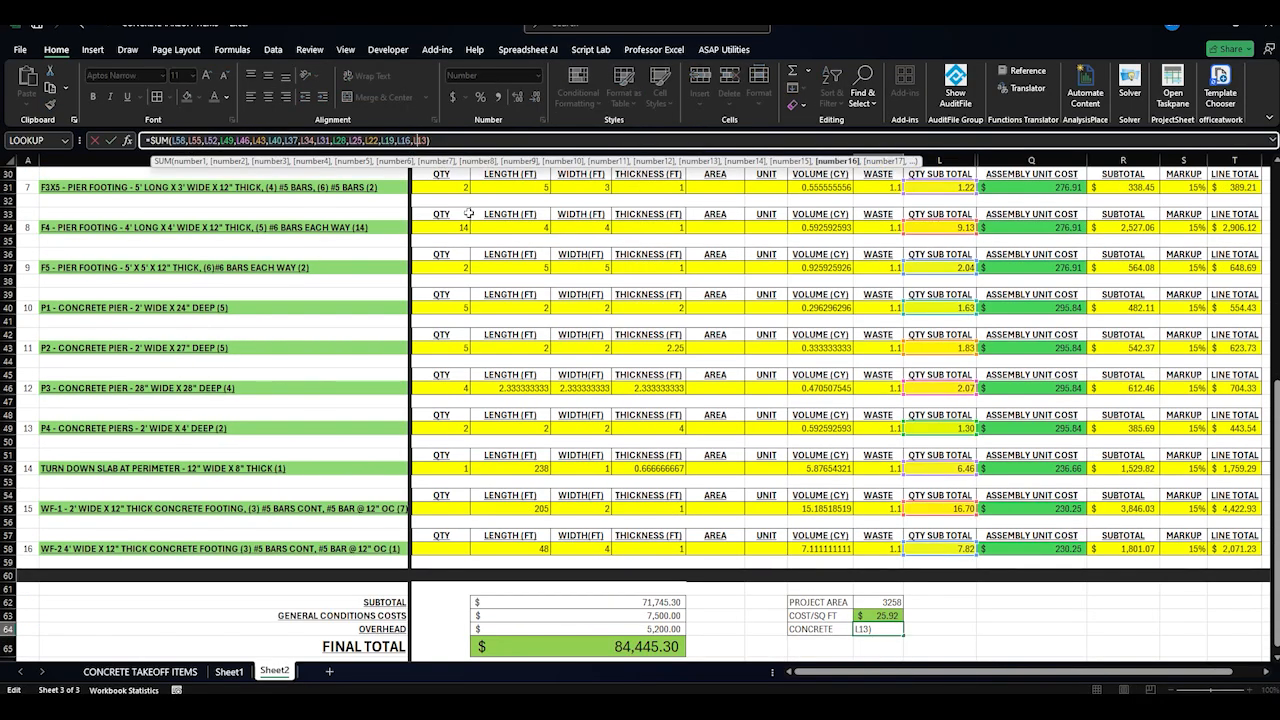
key(Return)
Enter the unit CY in L64 beside the concrete volume total
click(917, 631)
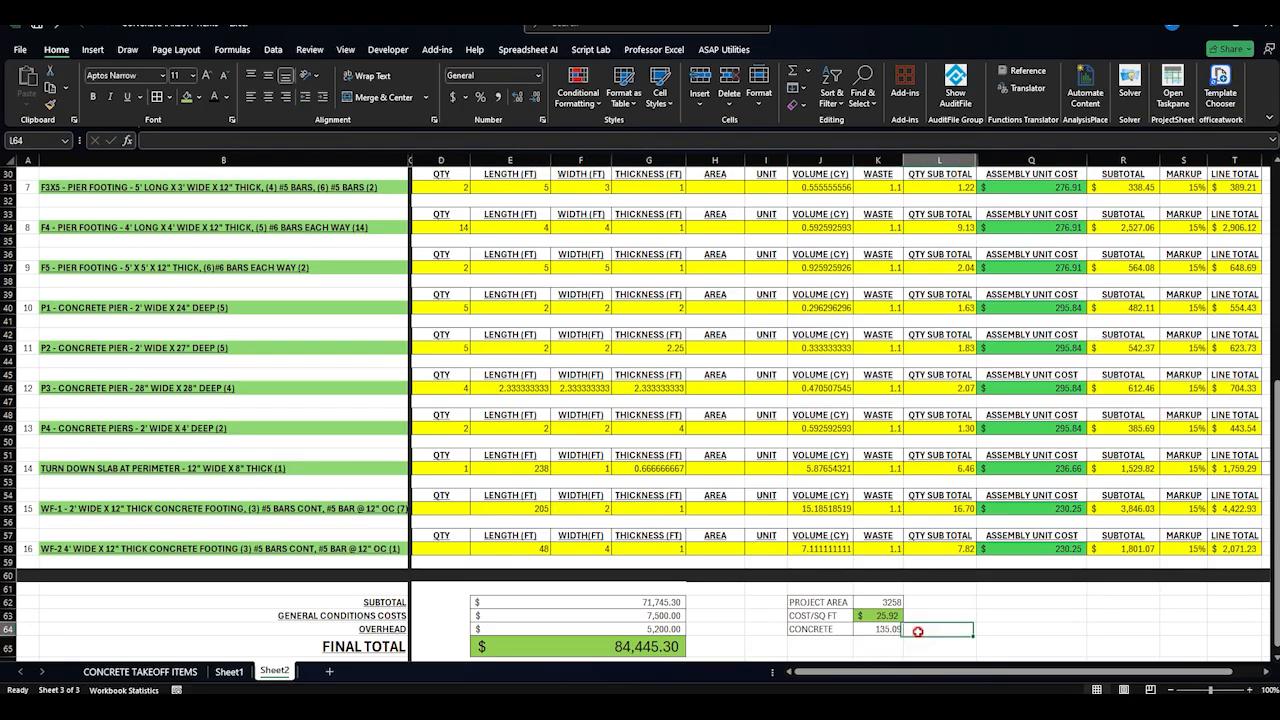
text(CY)
key(Return)
click(890, 630)
key(Right)
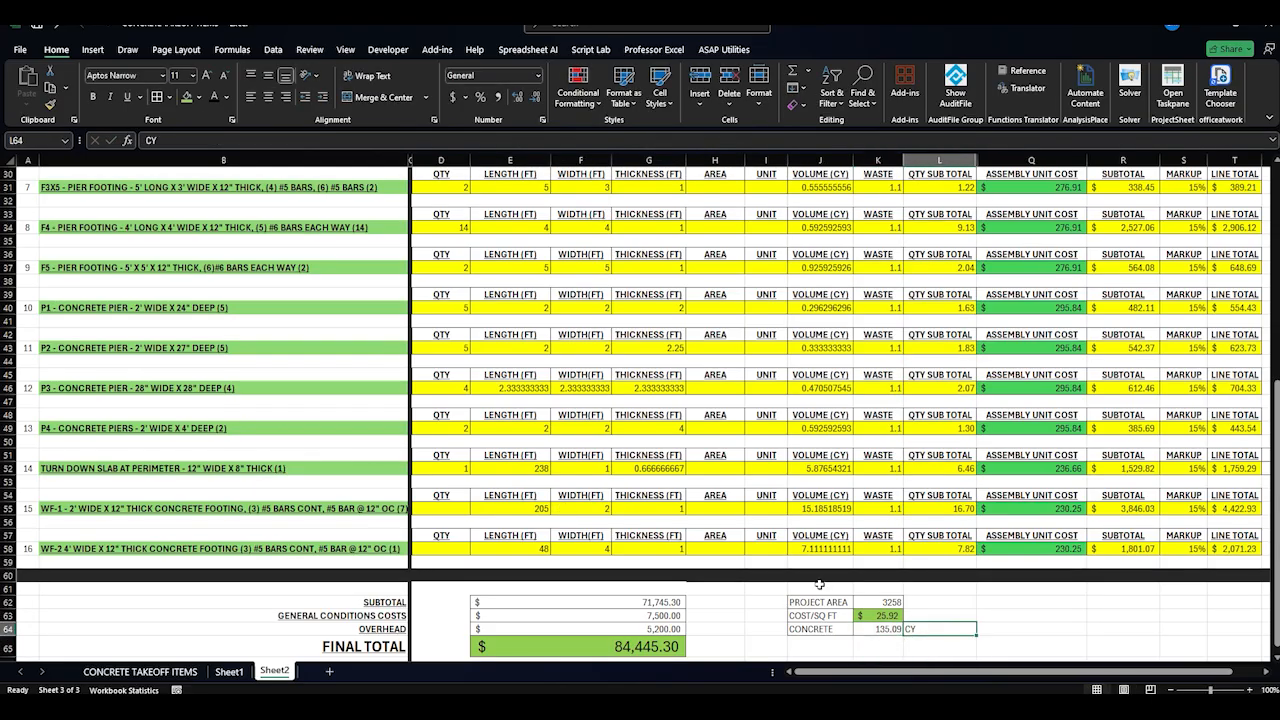
Enter a concrete unit price of 180 in Q64 and calculate the cost in R64 with =K64*Q64, formatted as dollar currency
scroll(561, 625, down, 1)
click(993, 586)
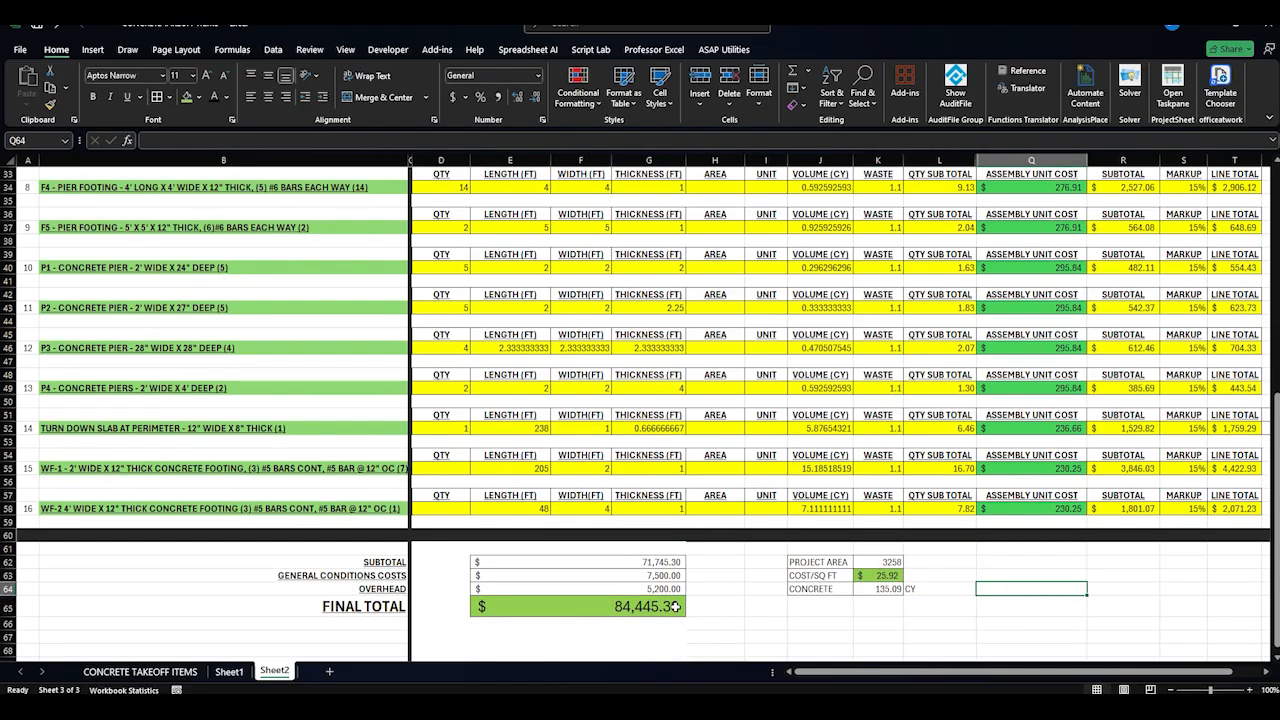
text(180)
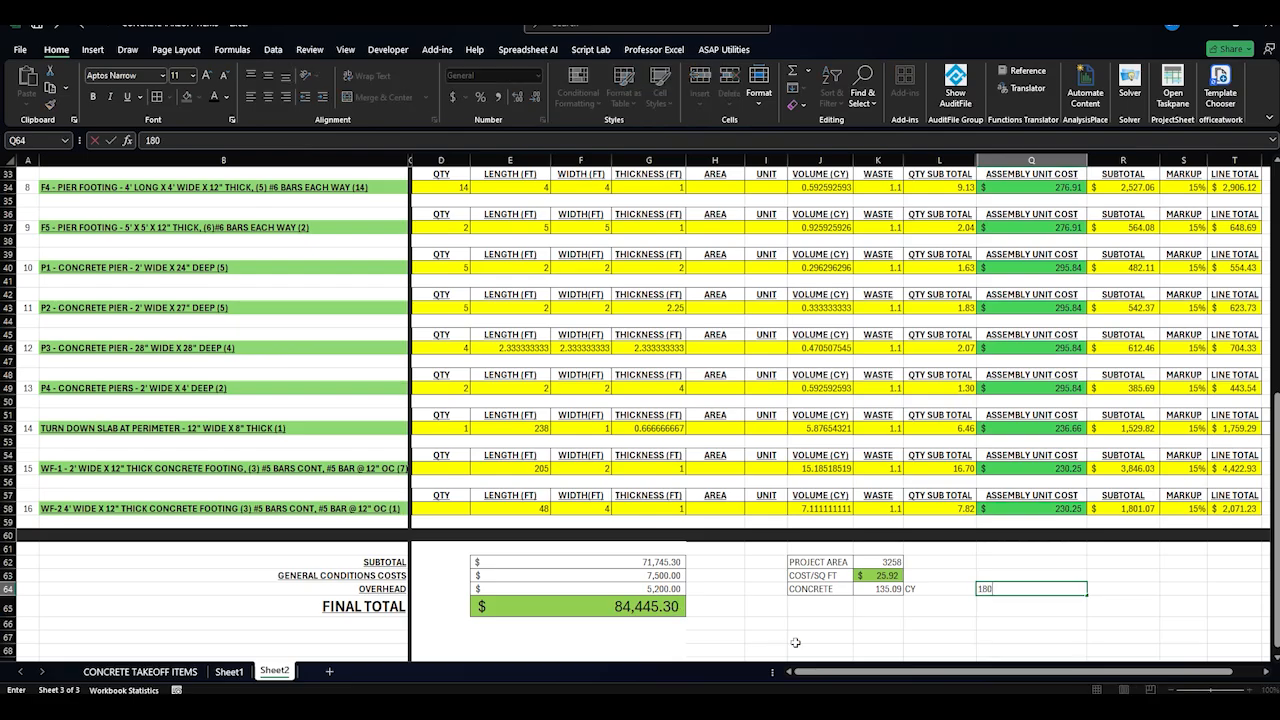
key(Tab)
scroll(877, 591, down, 1)
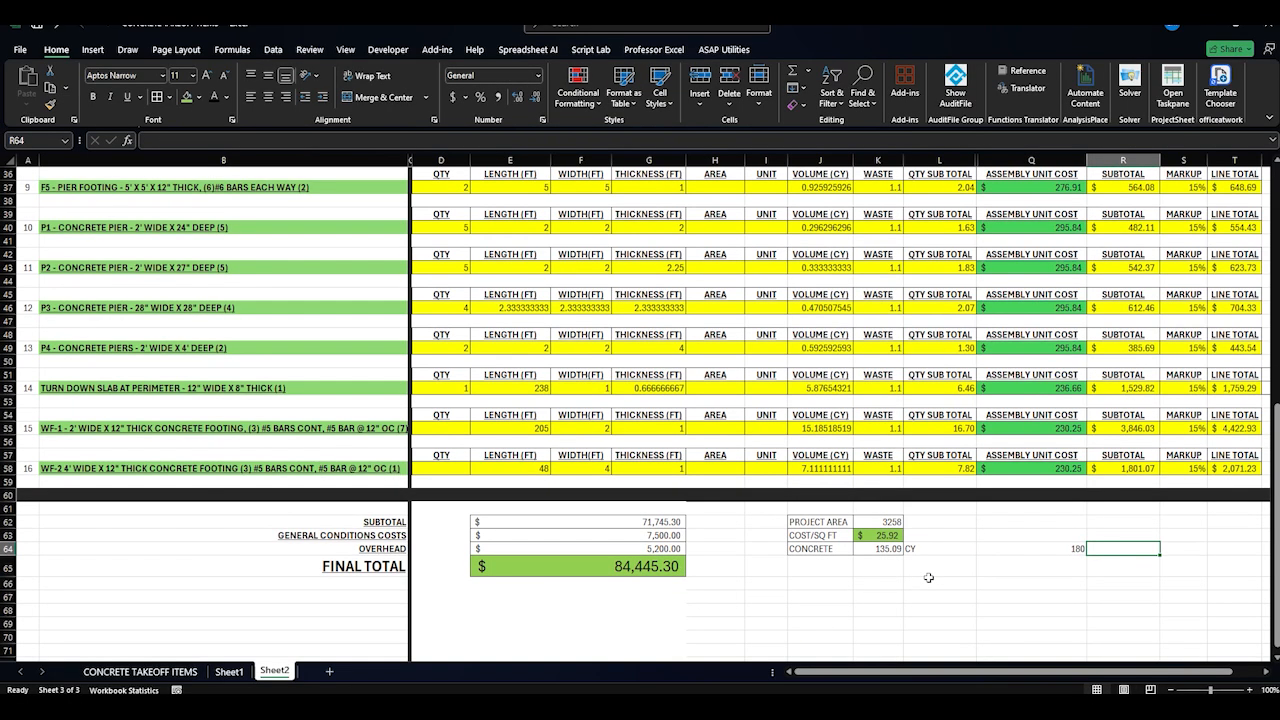
text(=)
click(889, 548)
text(*)
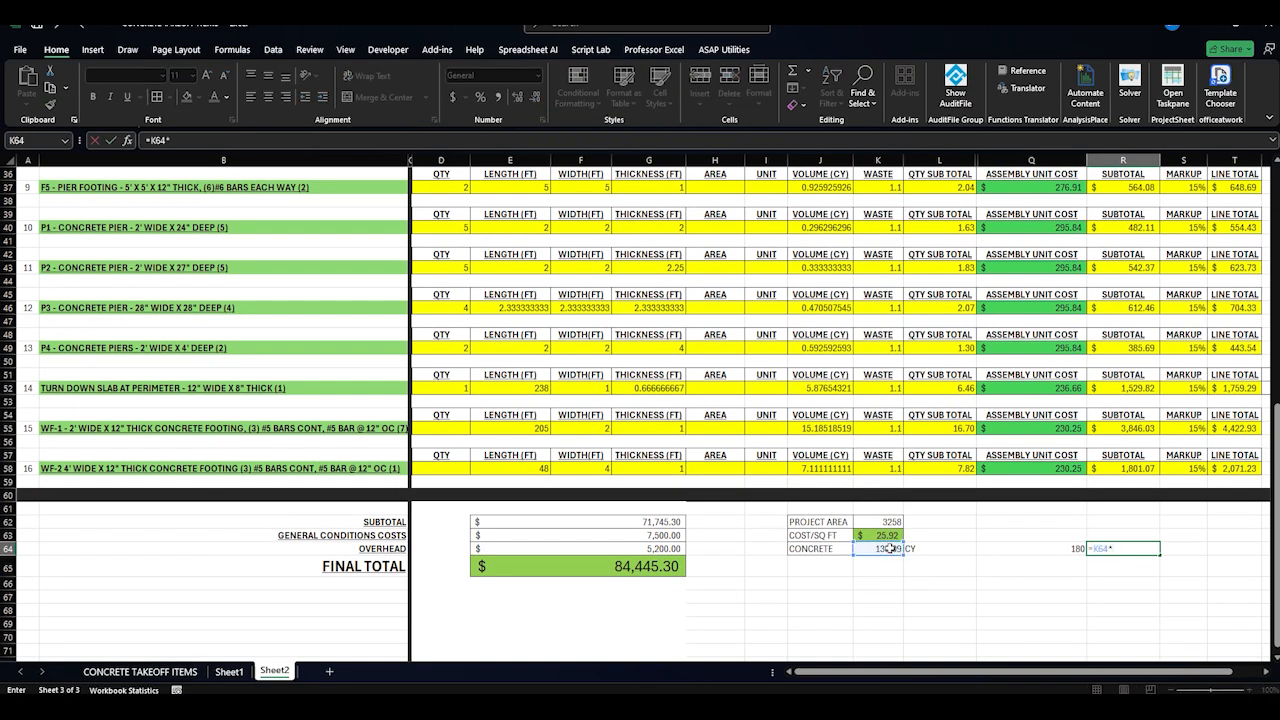
click(1063, 548)
key(Return)
click(1130, 549)
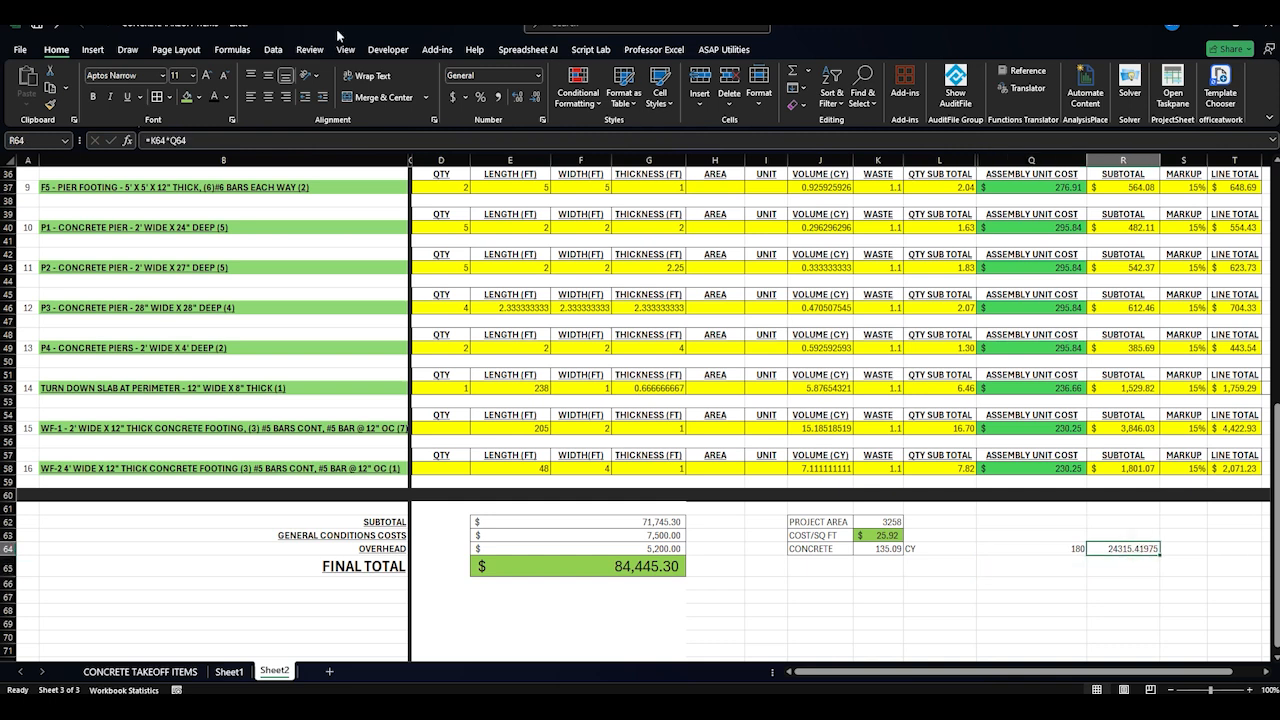
click(453, 97)
click(1014, 571)
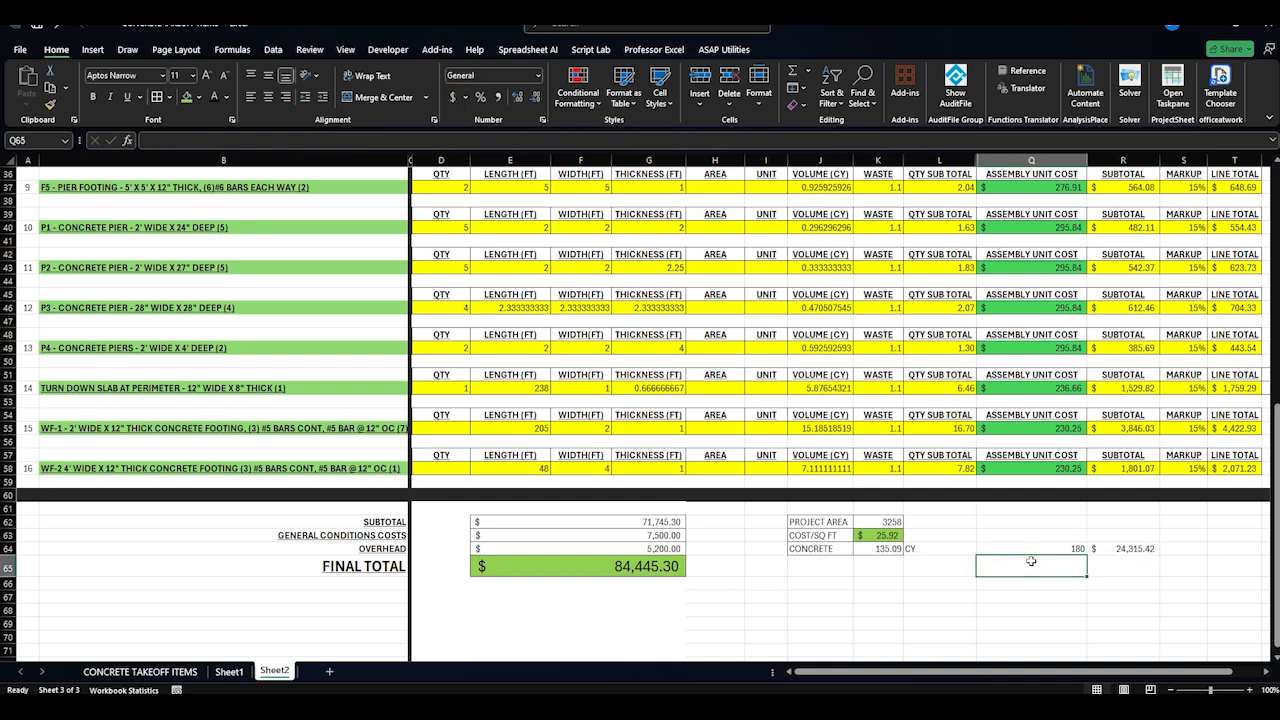
click(1141, 549)
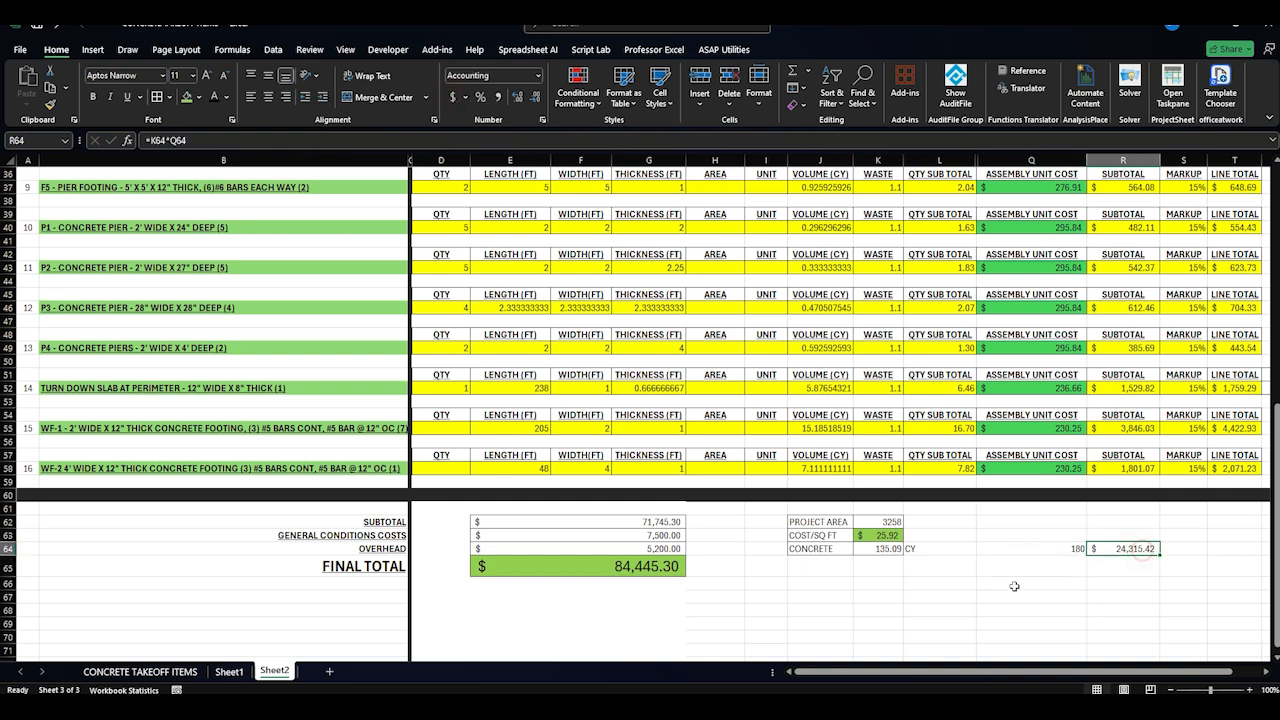
click(813, 548)
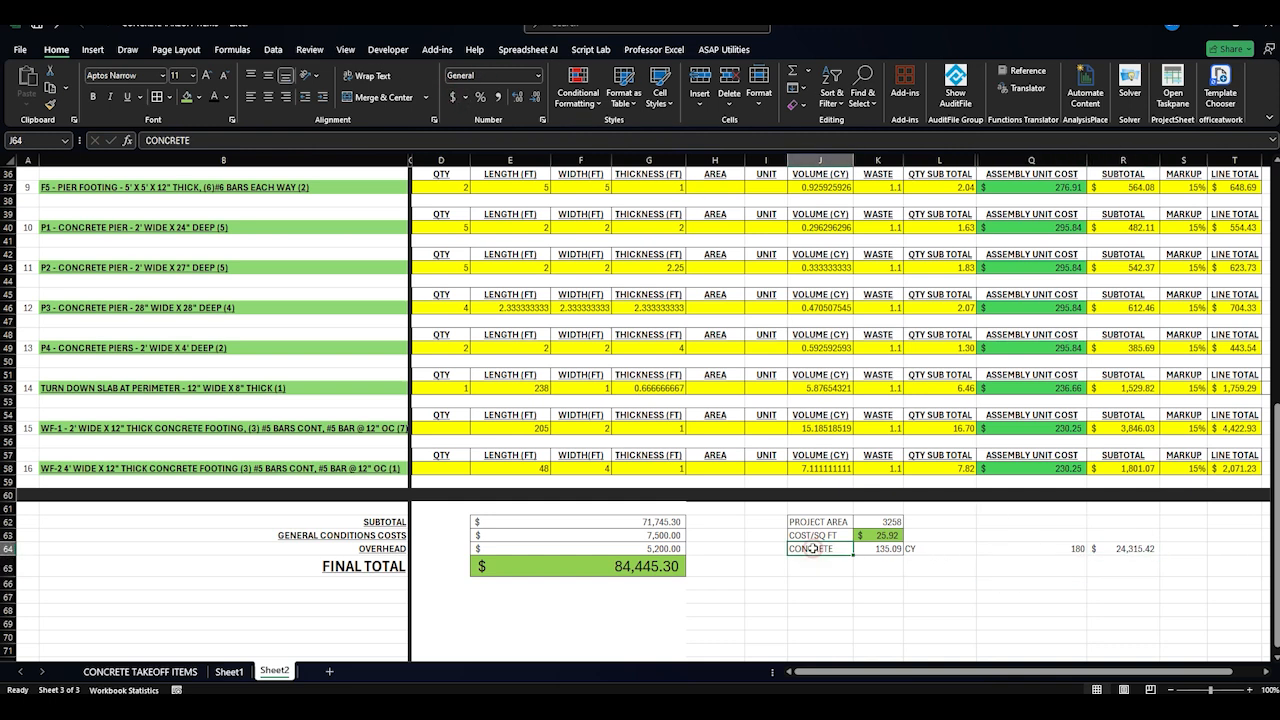
click(1095, 548)
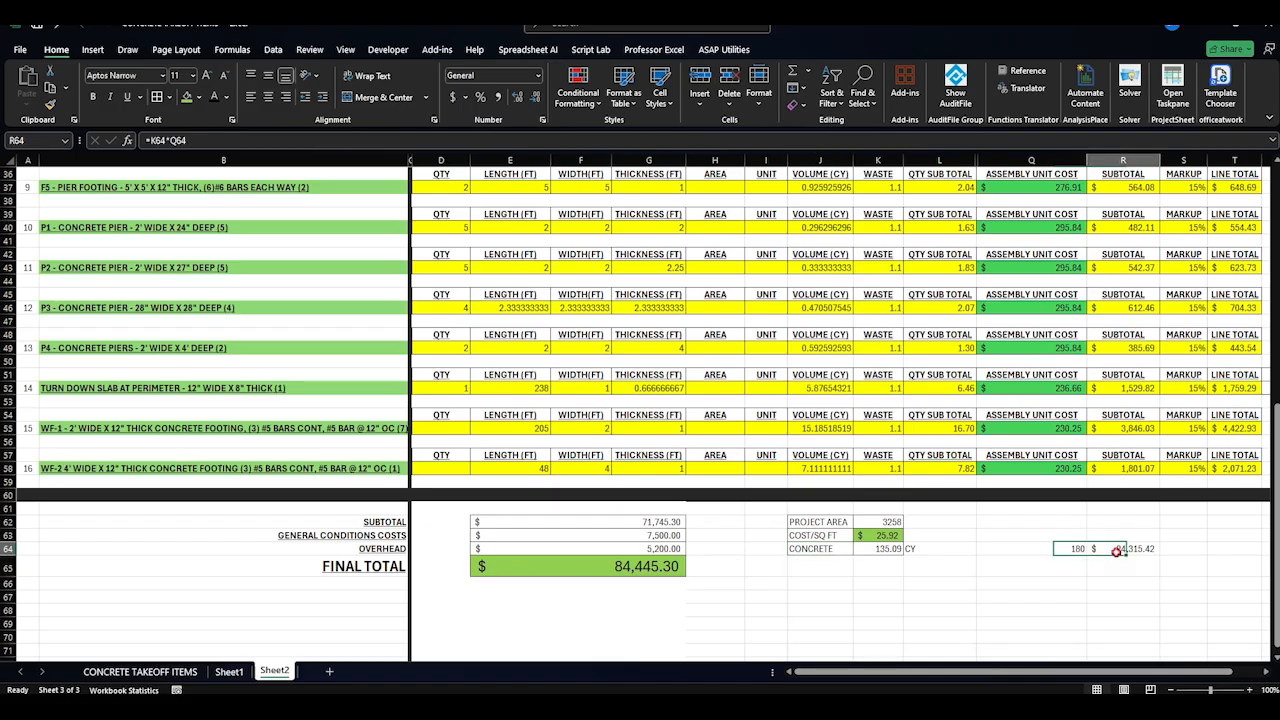
Add a MATERIAL row in J66 with K66 linked to the concrete cost in R64, and widen column K to fit the amount
click(812, 563)
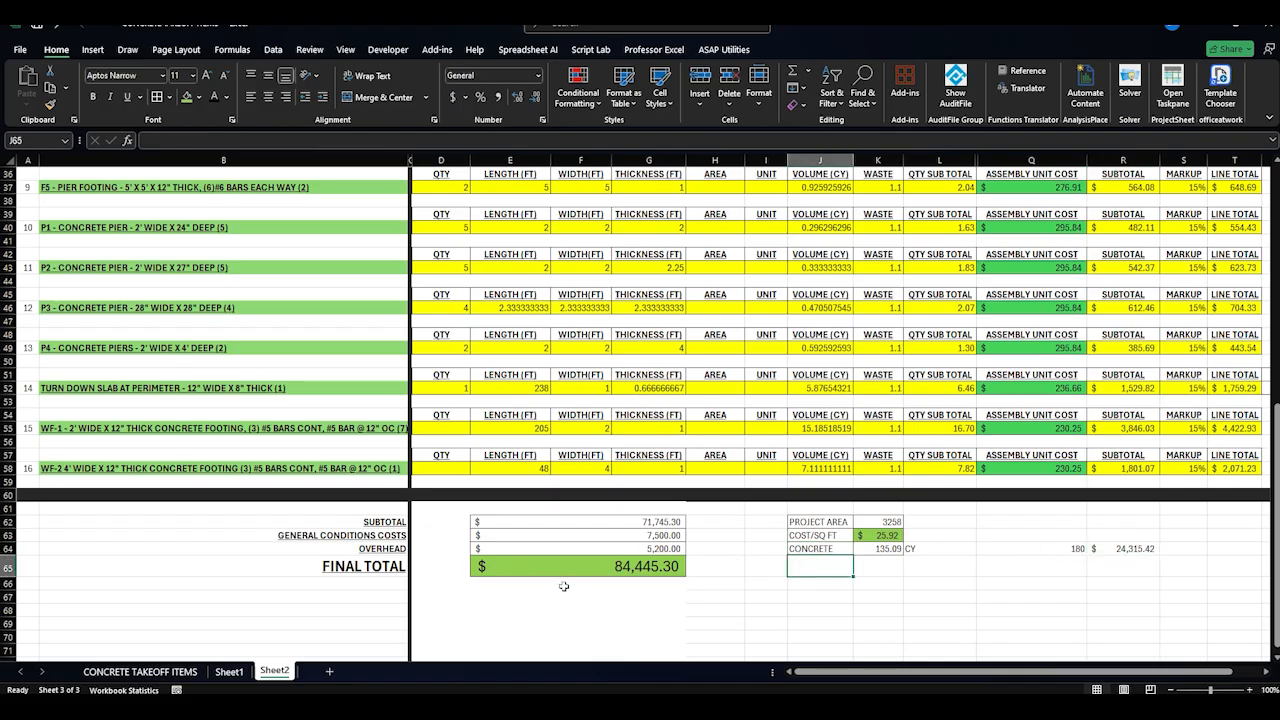
key(Down)
text(MATERIAL)
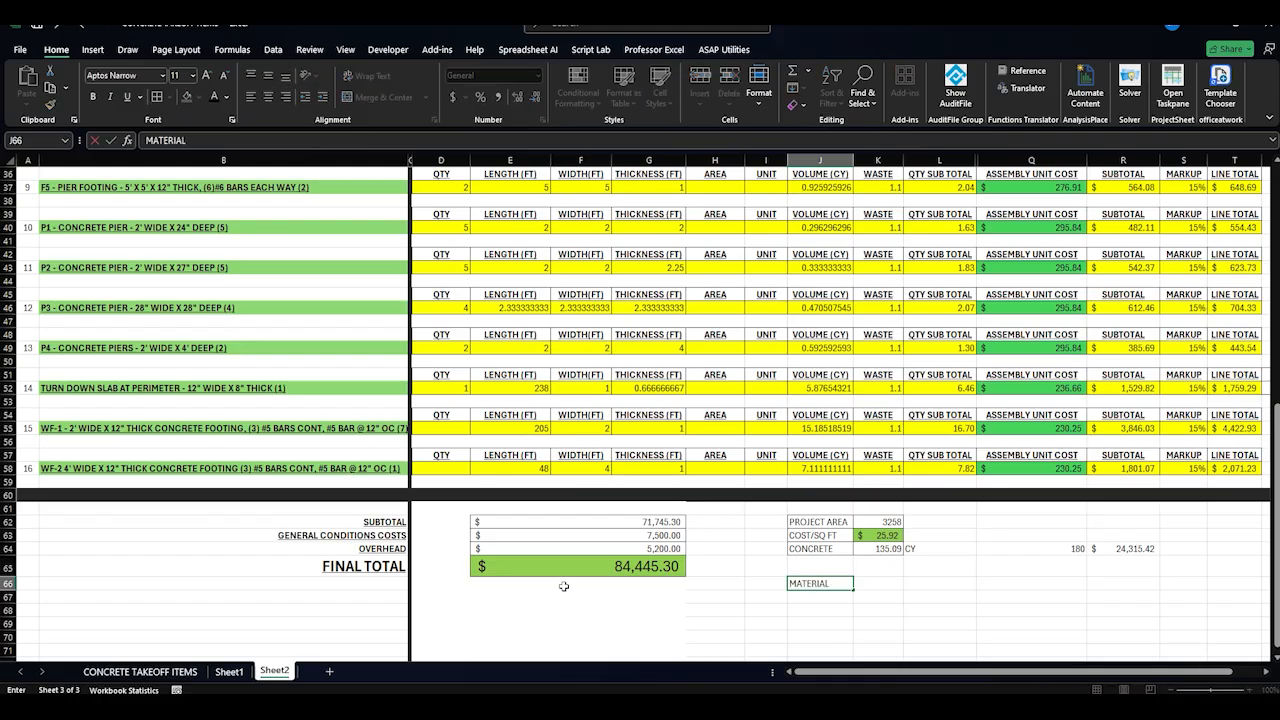
key(Tab)
text(=)
click(1125, 548)
key(Return)
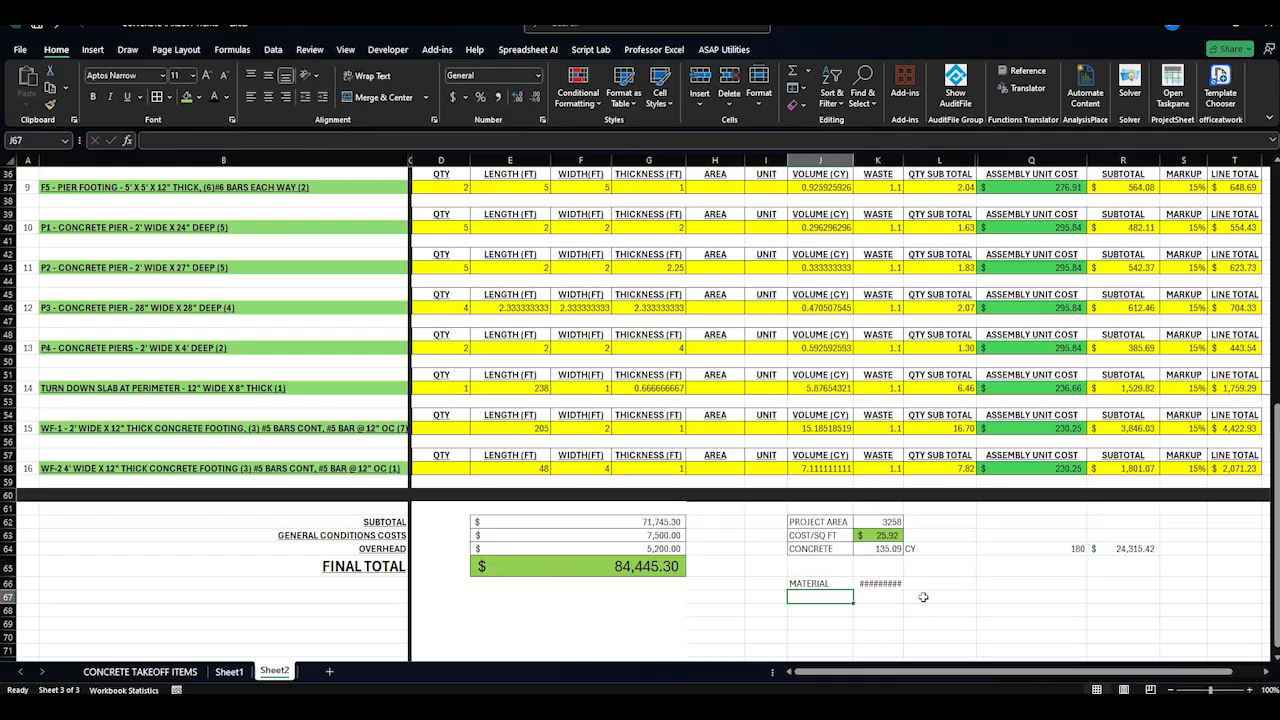
click(880, 583)
drag(904, 160, 910, 155)
Label the rows below MATERIAL as LABOR in J67 and OTHER in J68
click(805, 595)
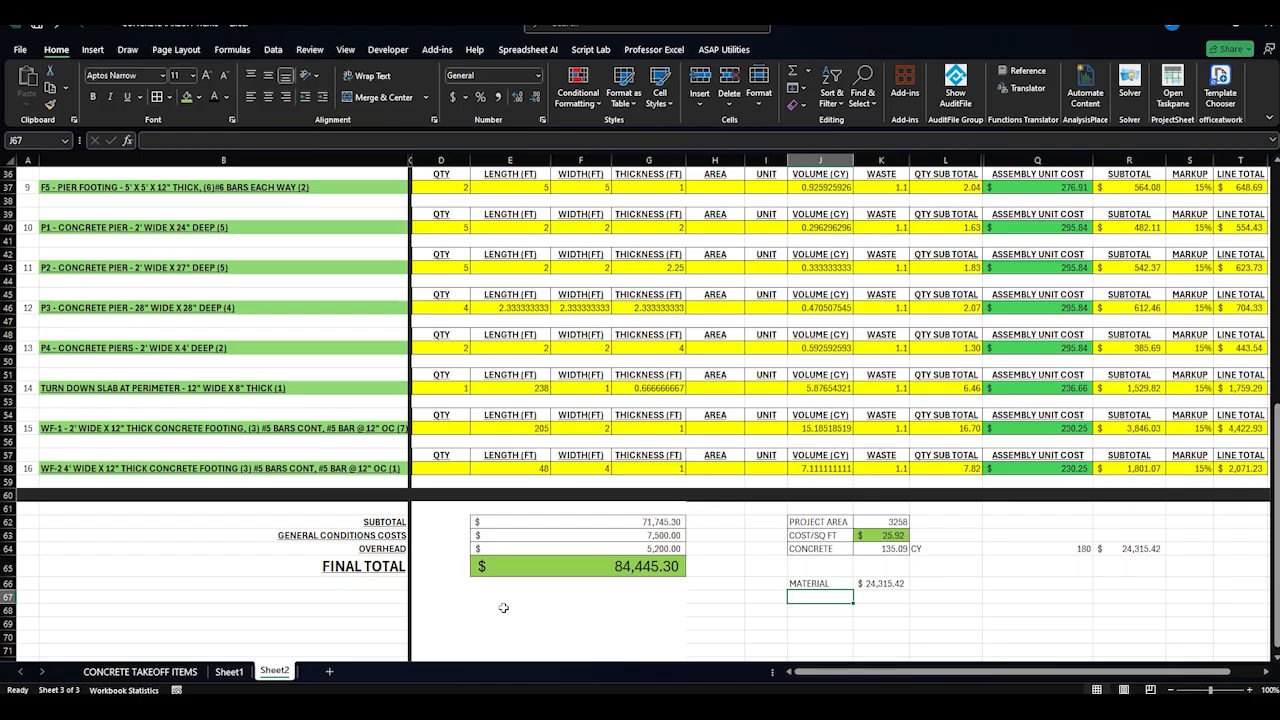
text(LABOR)
key(Return)
text(OTHER)
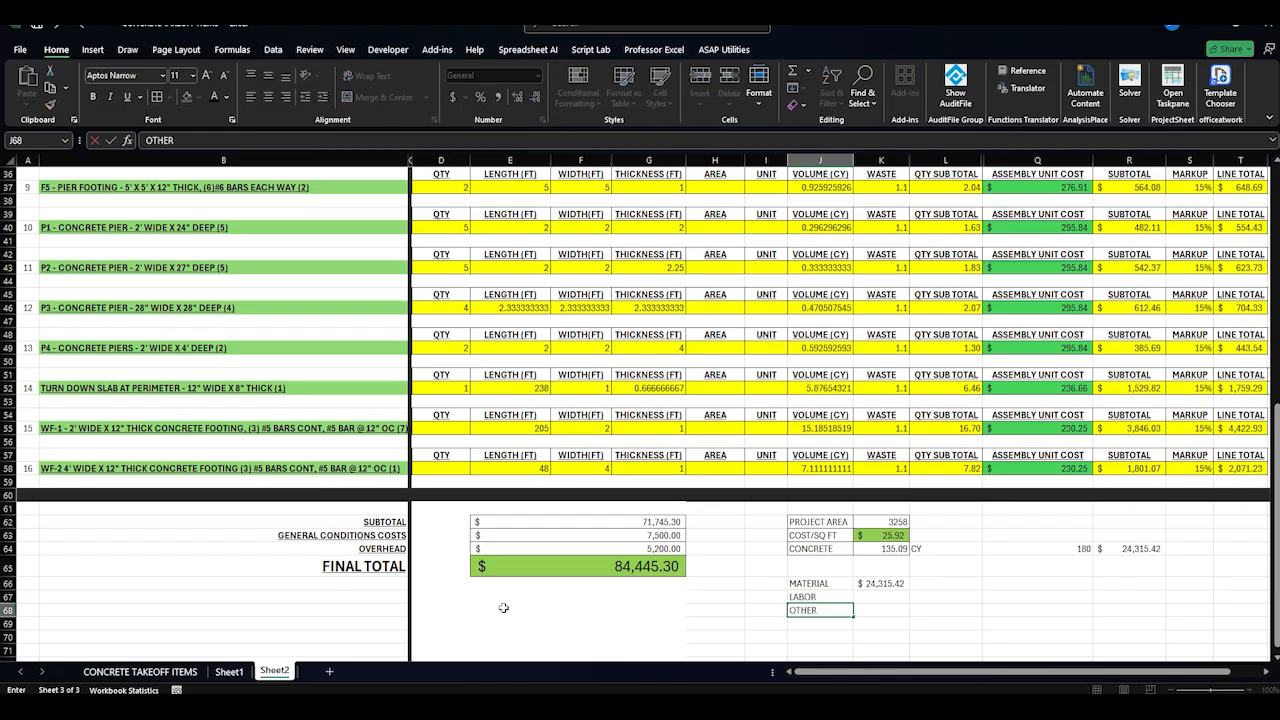
Calculate the OTHER amount in K68 as the sum of general conditions costs and overhead, E63:E64
key(Tab)
text(=SUM)
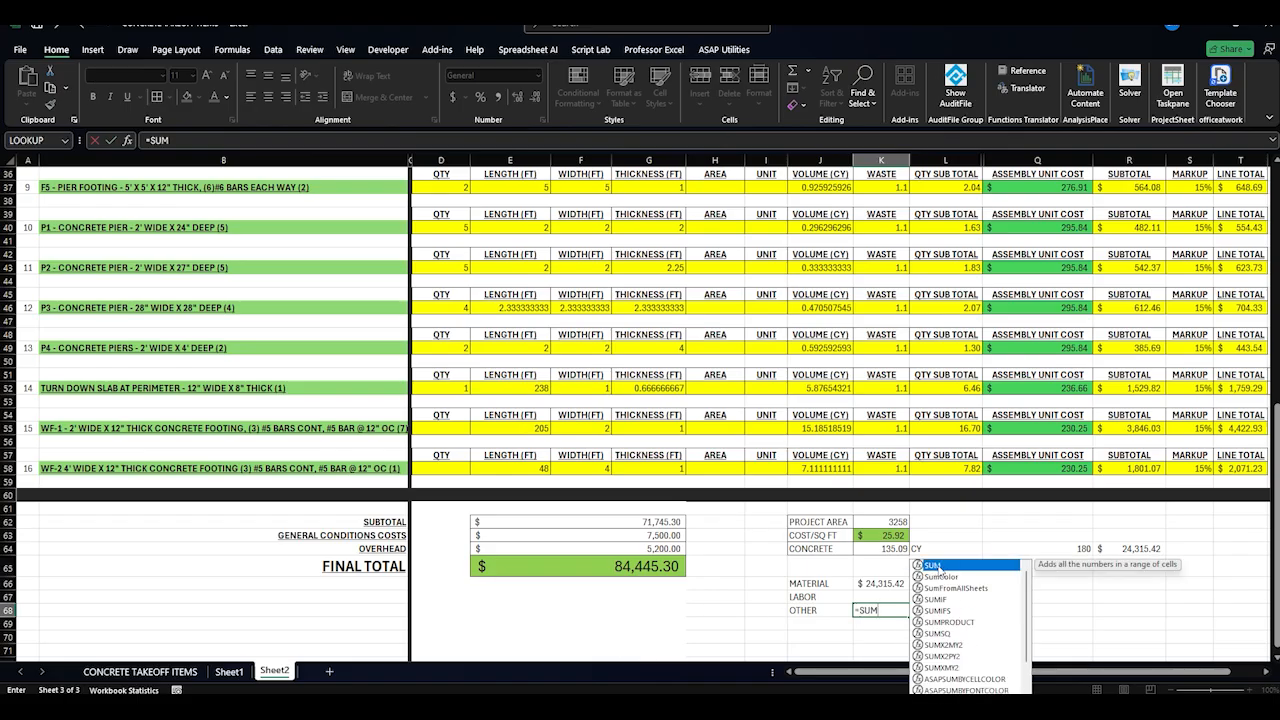
text(()
drag(674, 537, 684, 553)
key(Return)
Calculate the LABOR amount in K67 as the final total less material and other costs, =E65-K66-K68
click(879, 595)
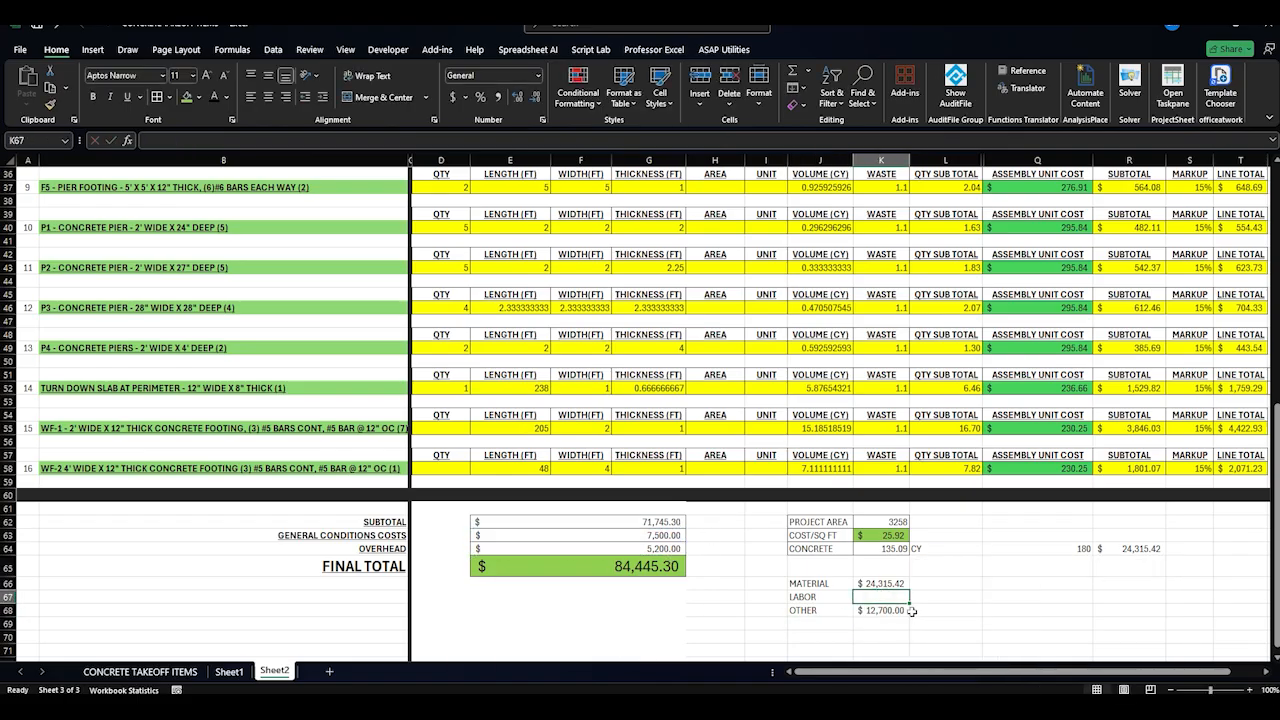
text(=)
click(641, 577)
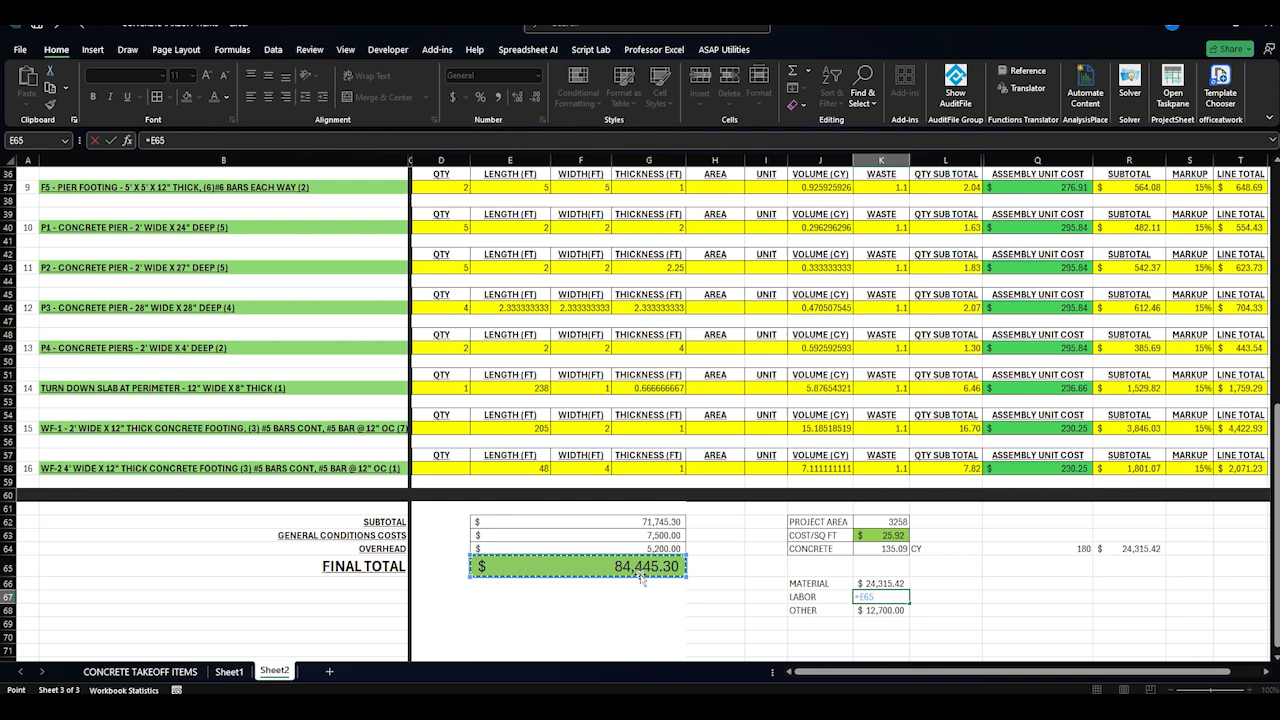
text(-)
click(886, 583)
text(-)
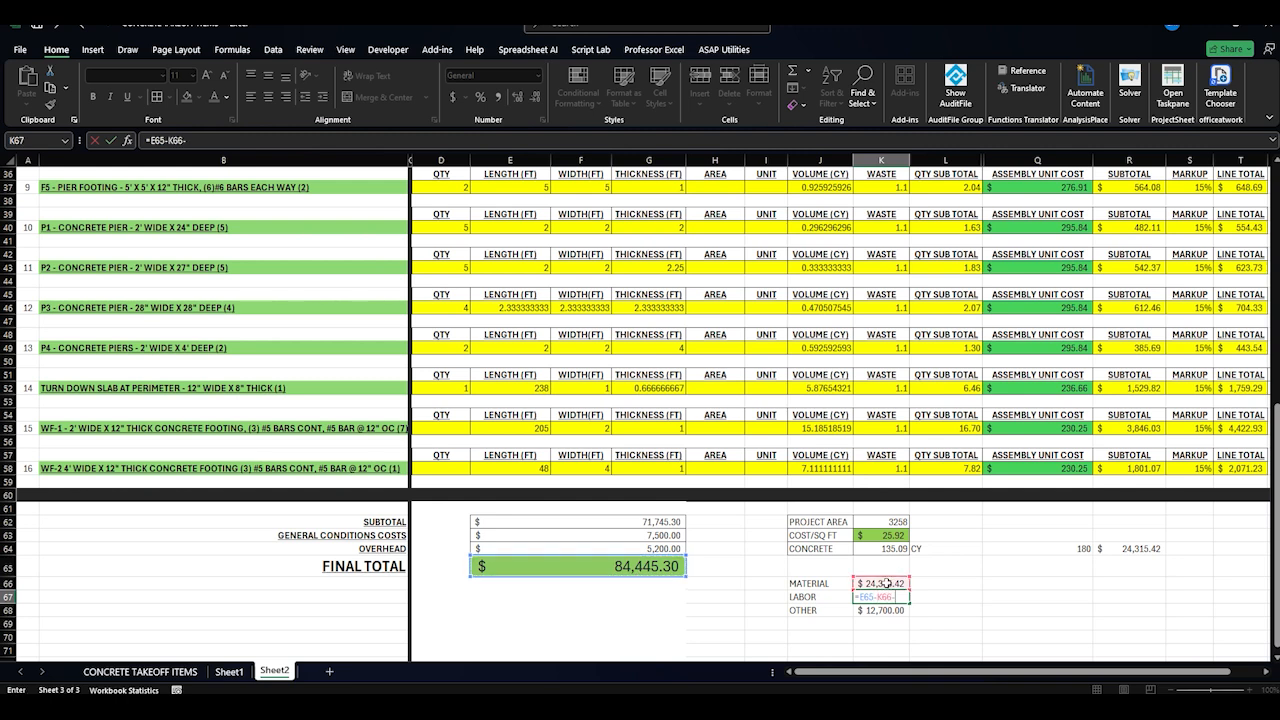
click(895, 609)
key(Return)
click(911, 587)
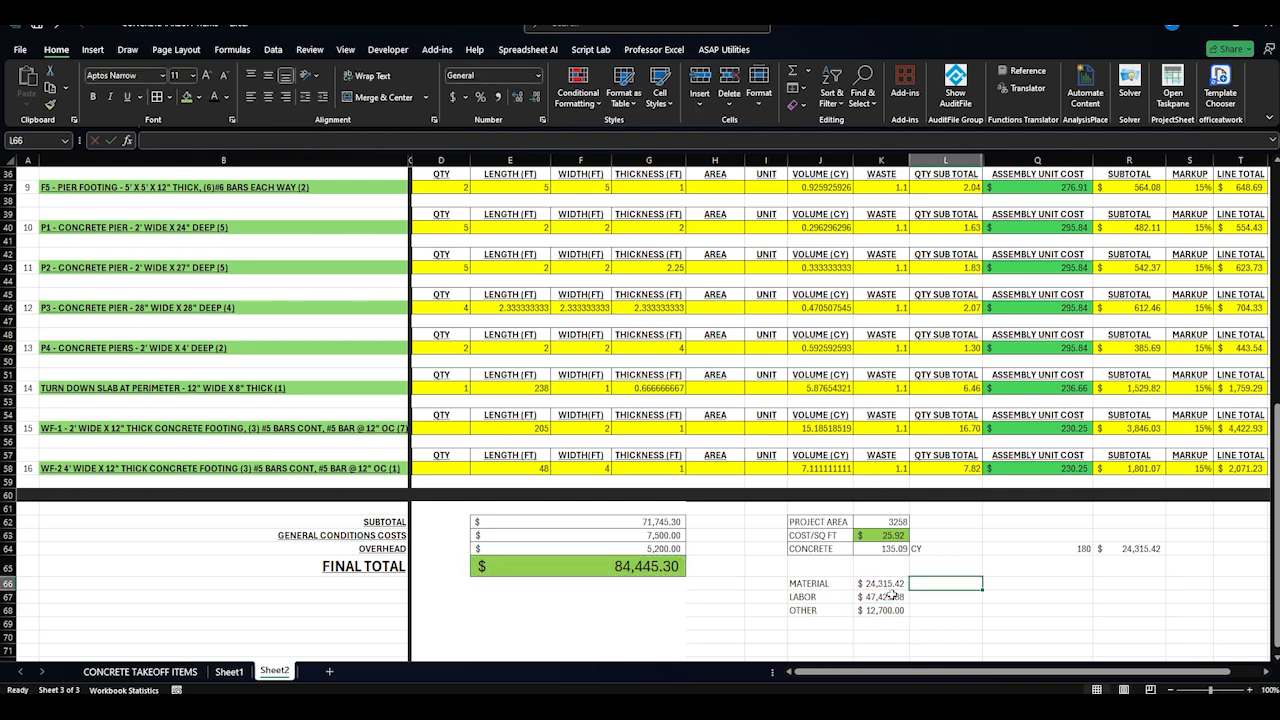
click(890, 592)
Total the material, labor and other amounts in K69 with =SUM(K66:K68)
click(880, 624)
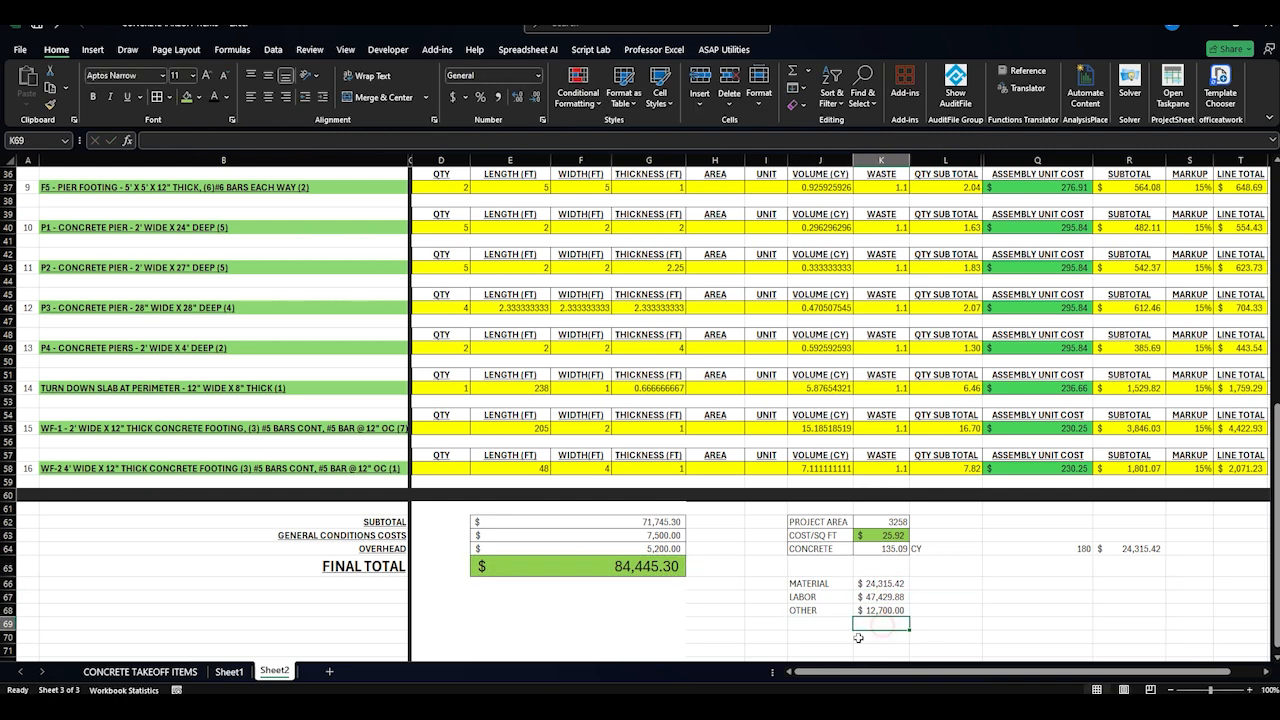
text(=SUM()
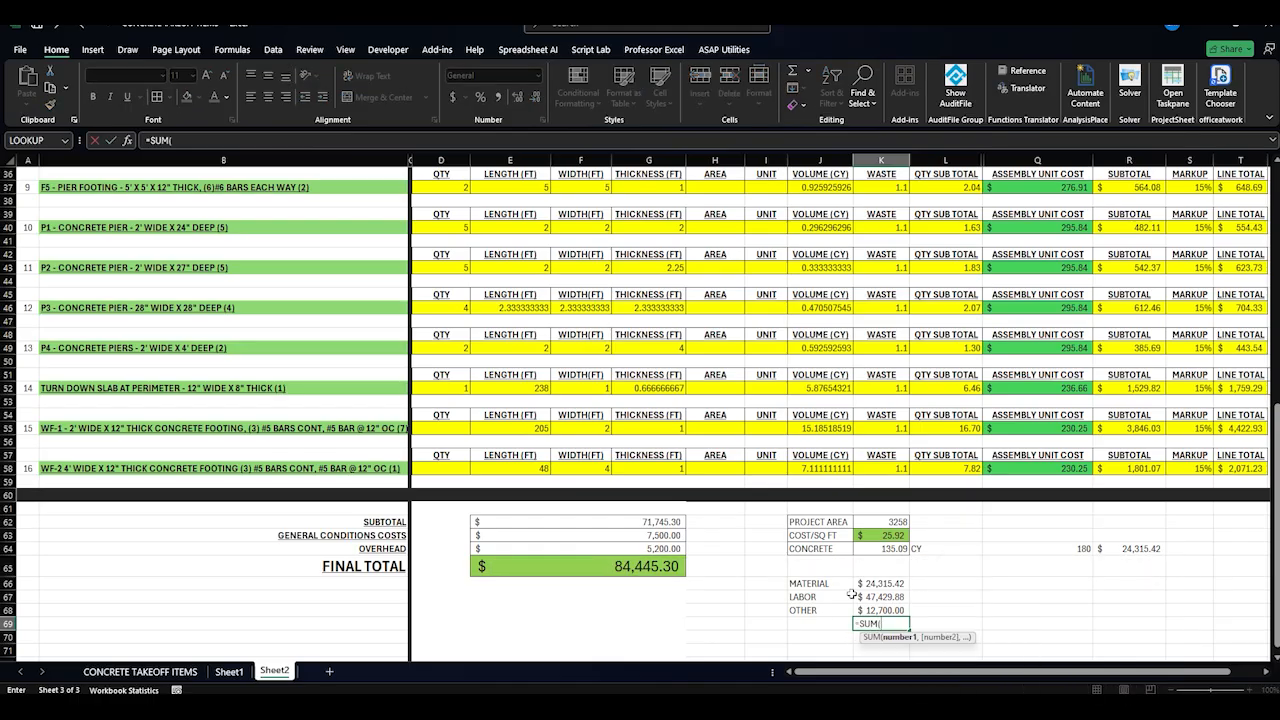
drag(880, 583, 882, 609)
key(Return)
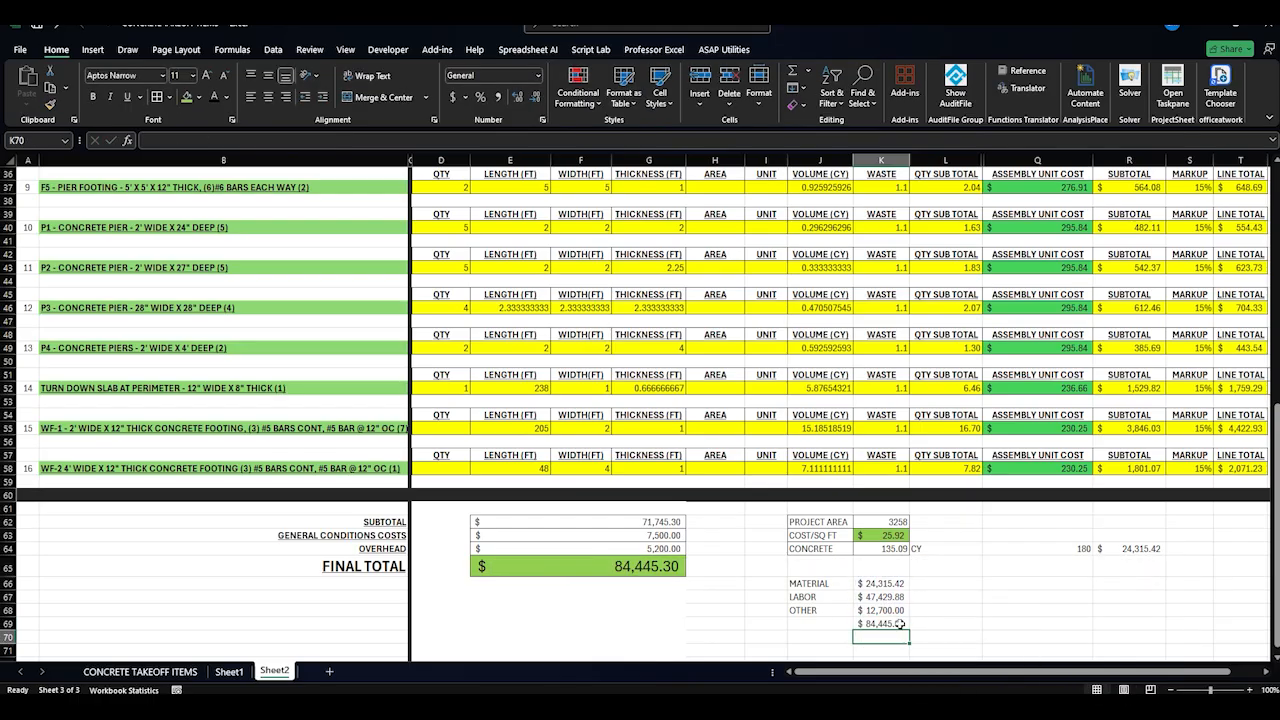
Add cell borders to the MATERIAL, LABOR and OTHER rows in J66:K68
click(766, 622)
drag(810, 583, 872, 609)
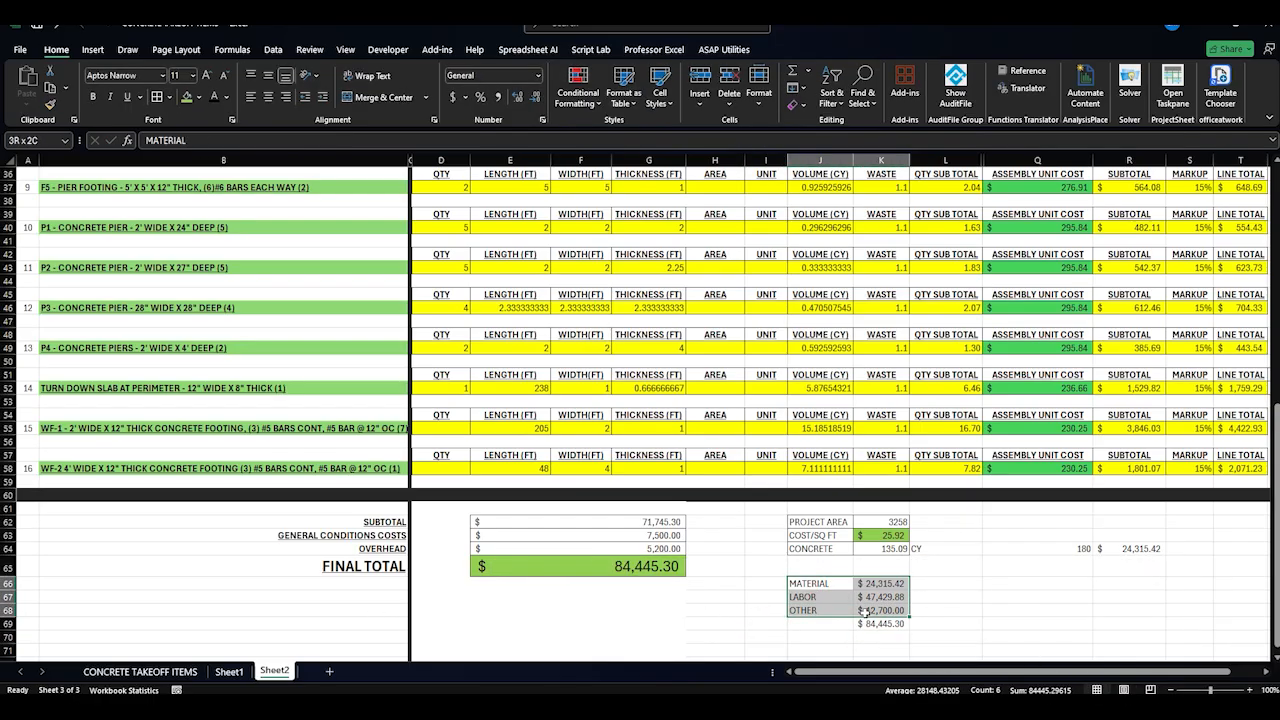
click(874, 622)
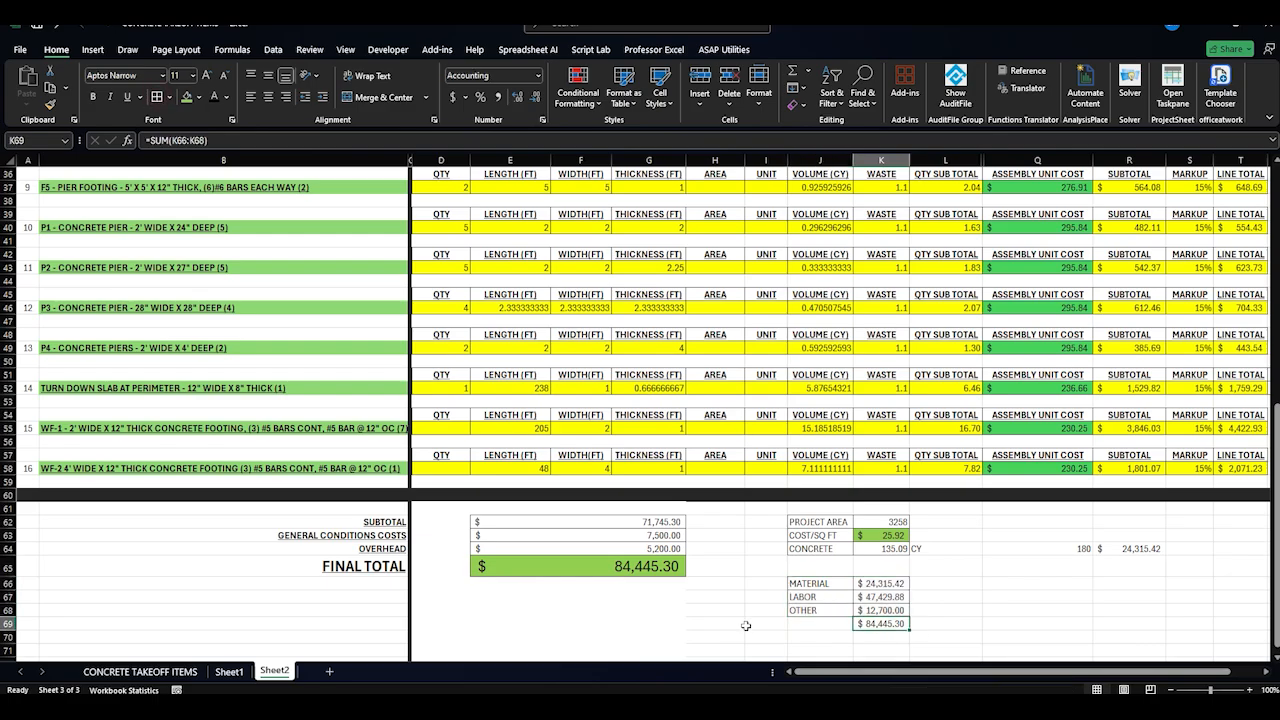
Change the concrete unit price in Q64 to 200 and format the cell as dollar currency
click(1040, 597)
click(1070, 548)
text(200)
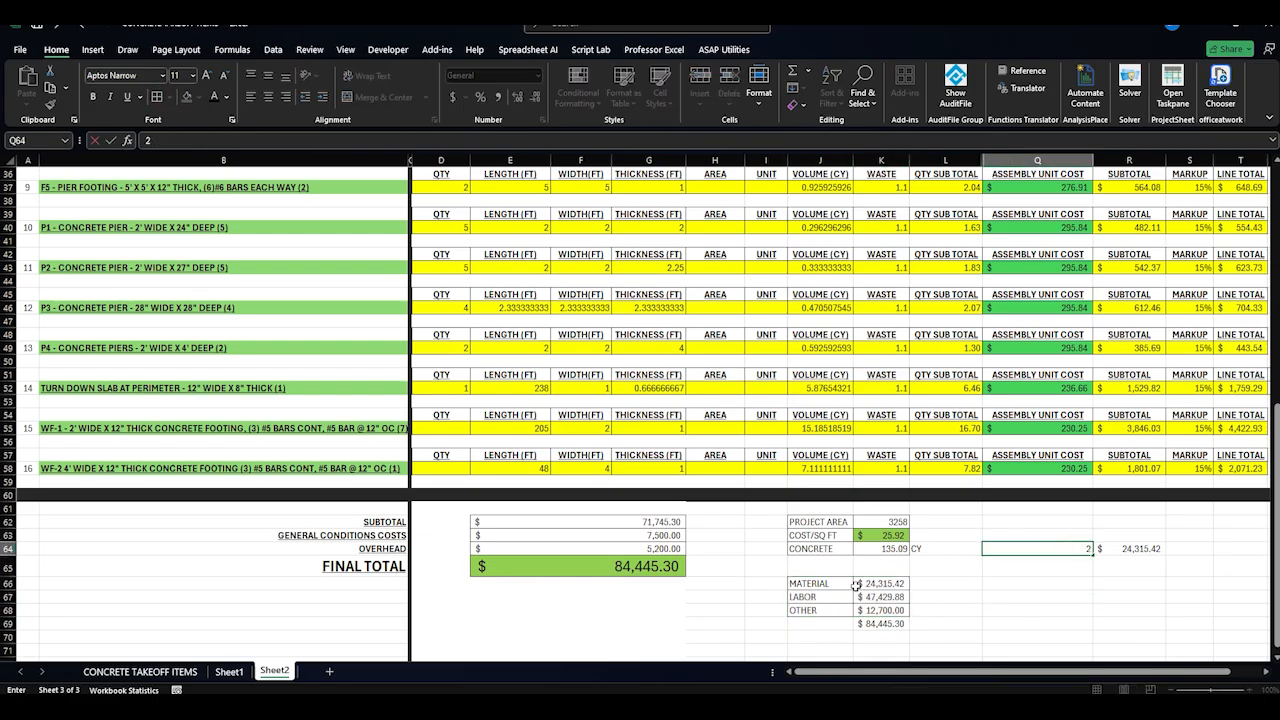
key(Return)
click(886, 625)
click(898, 598)
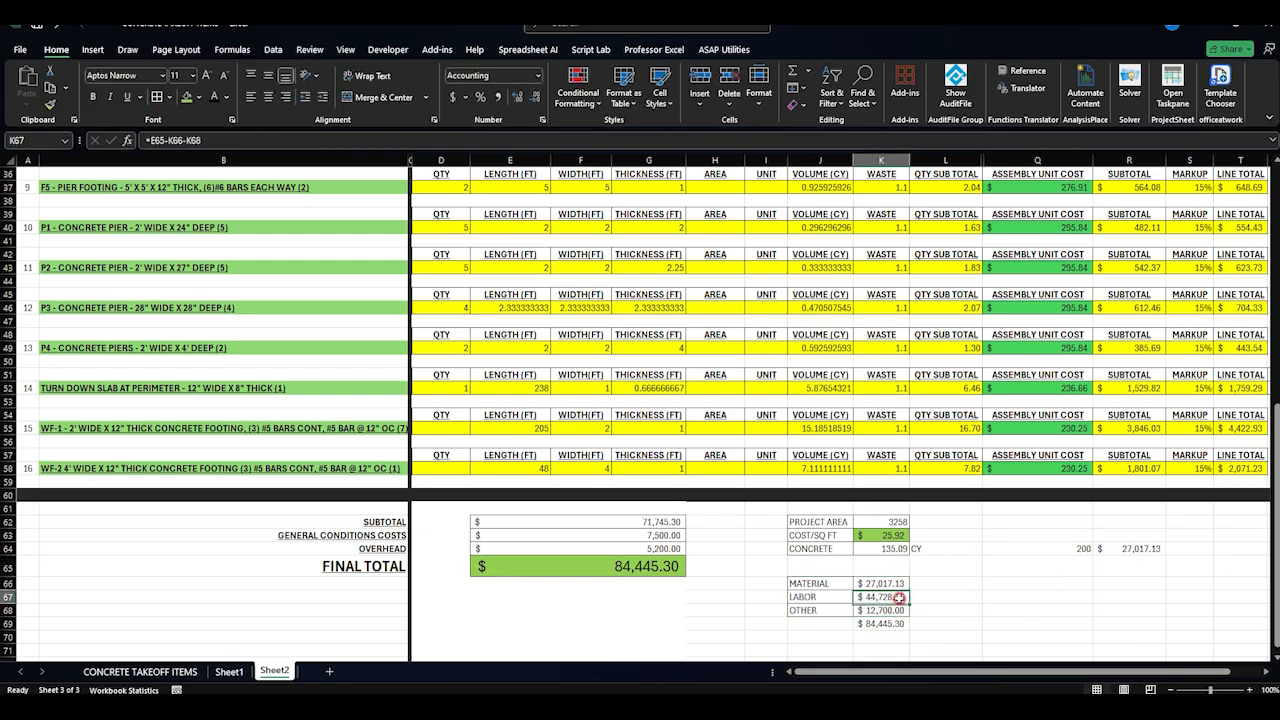
click(904, 583)
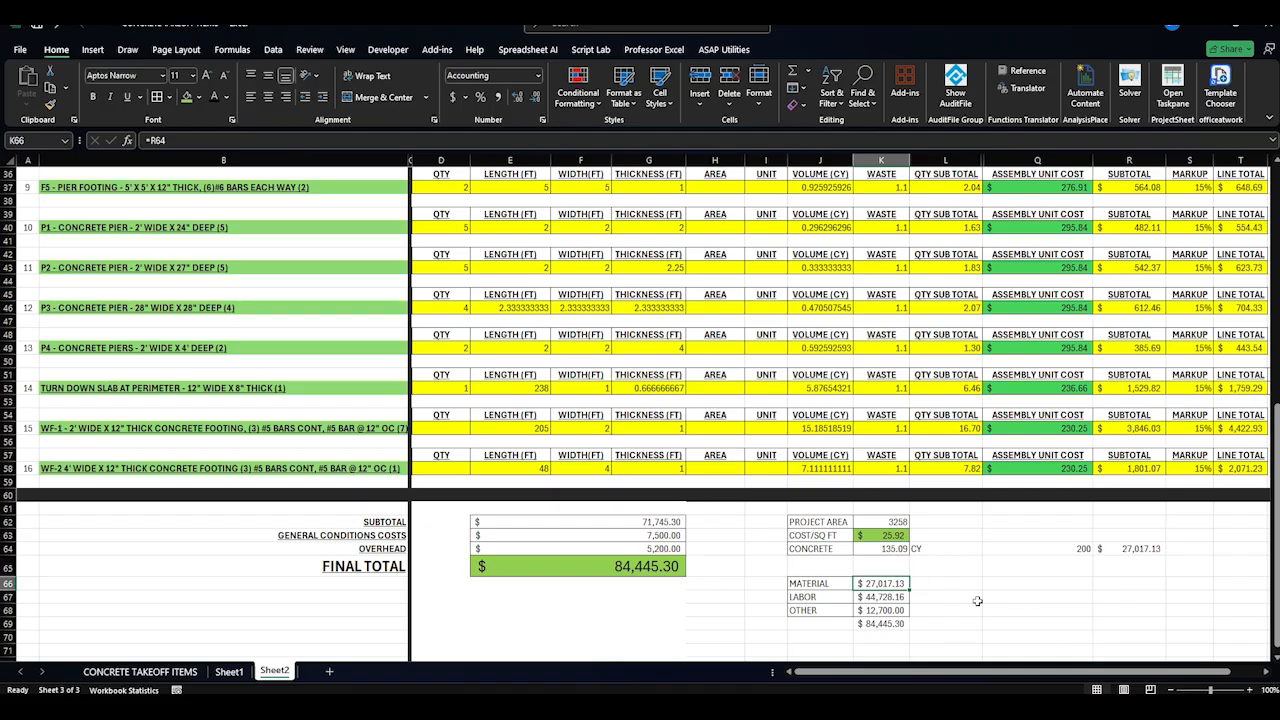
click(1037, 548)
click(453, 97)
click(1040, 606)
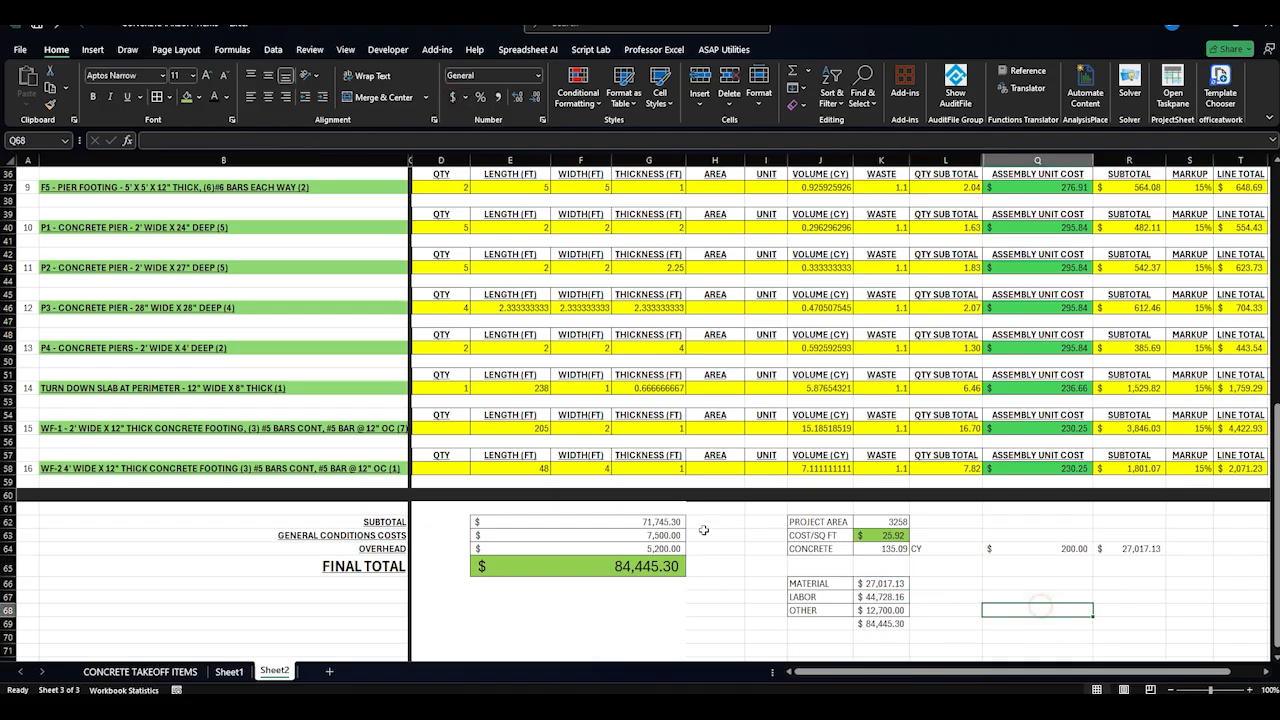
Enter the unit SF in L62 beside the project area
click(846, 524)
click(957, 530)
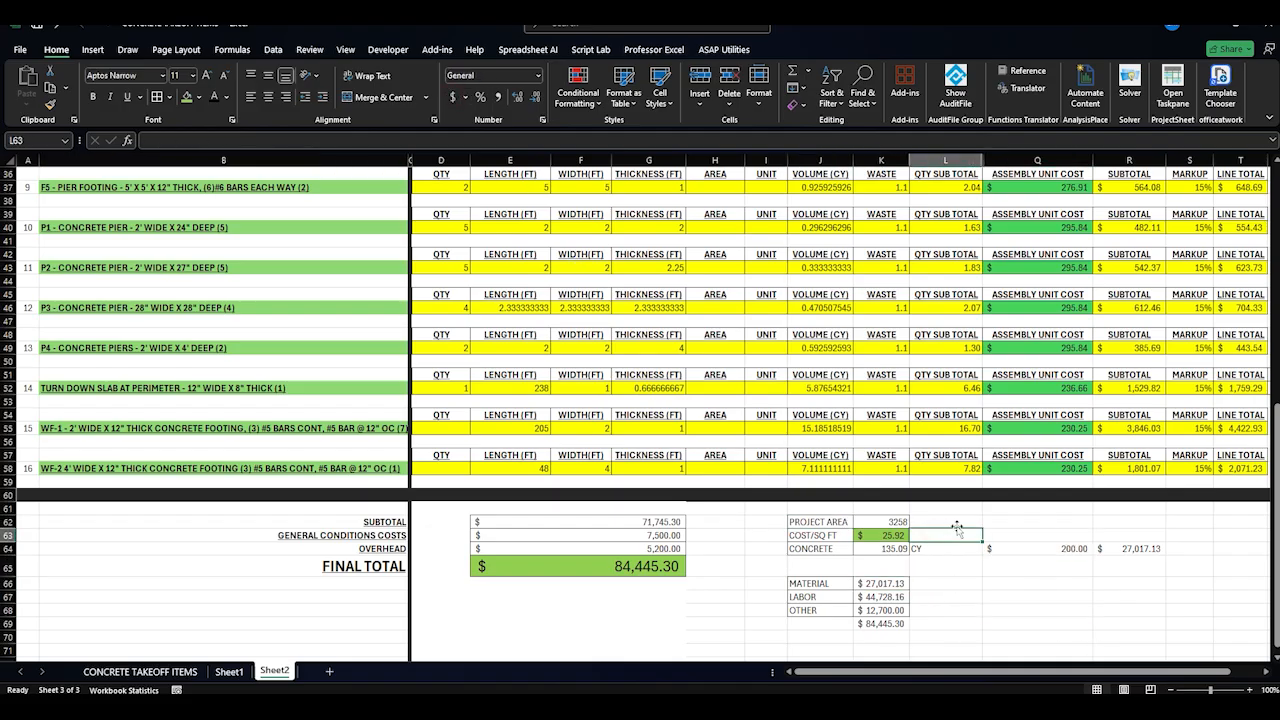
click(947, 523)
text(SF)
click(960, 586)
click(772, 597)
Add cell borders around the SF unit in L62 and the CY unit in L64
click(946, 522)
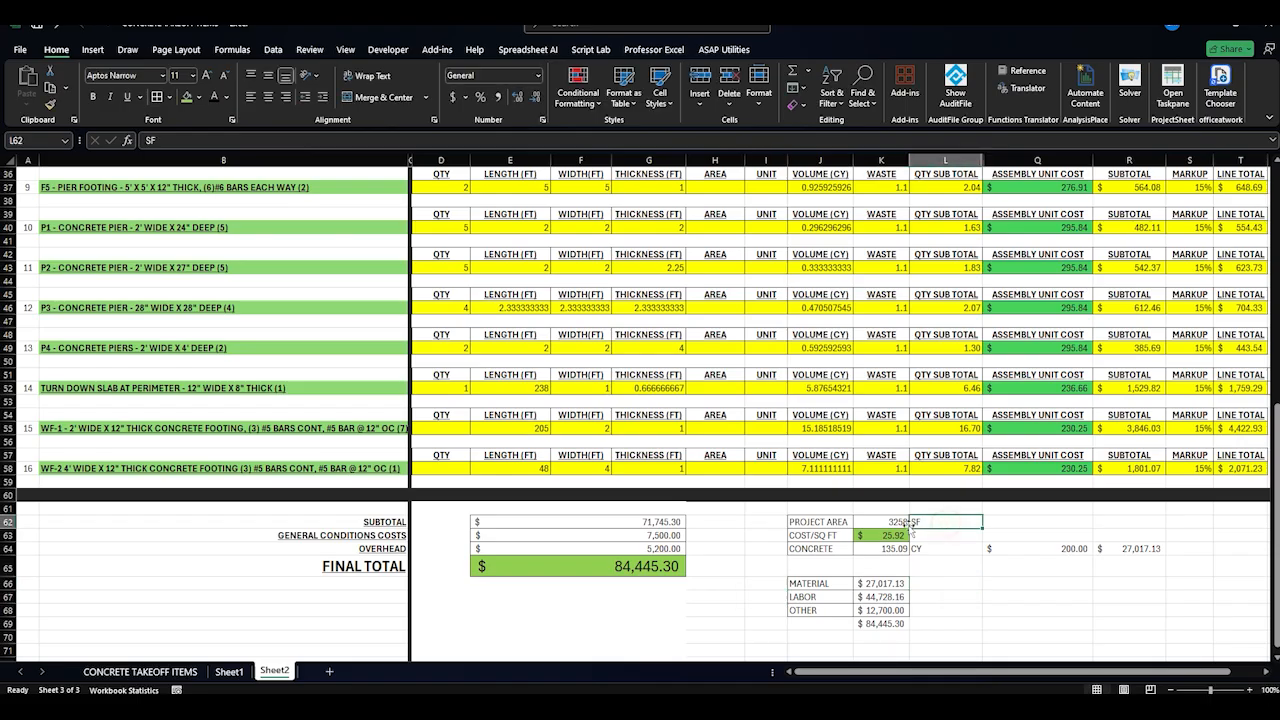
click(918, 550)
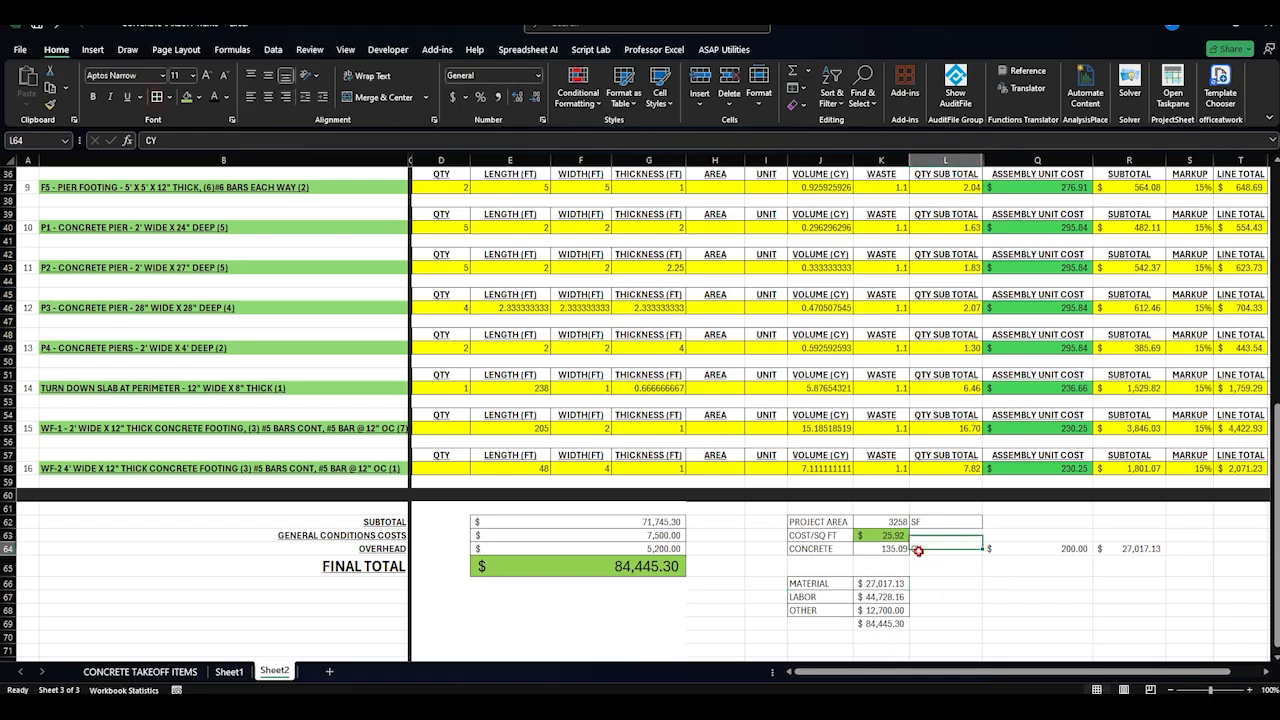
click(767, 564)
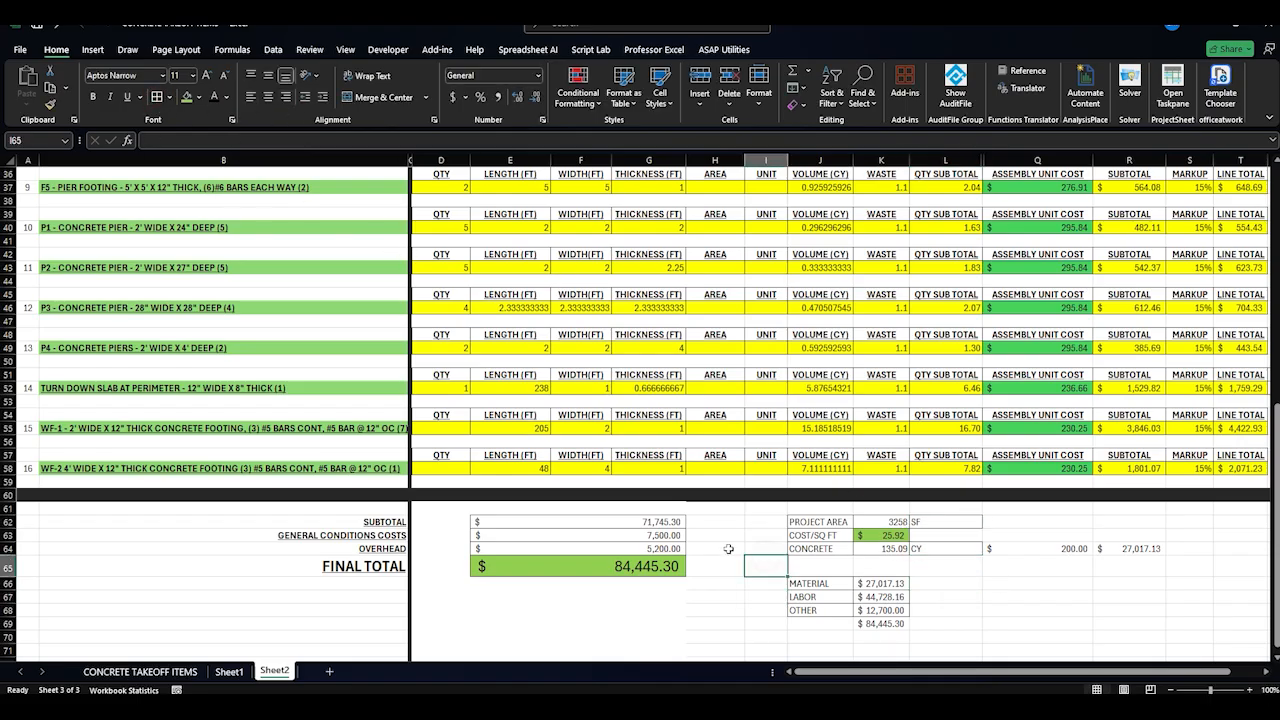
scroll(802, 600, down, 1)
click(872, 585)
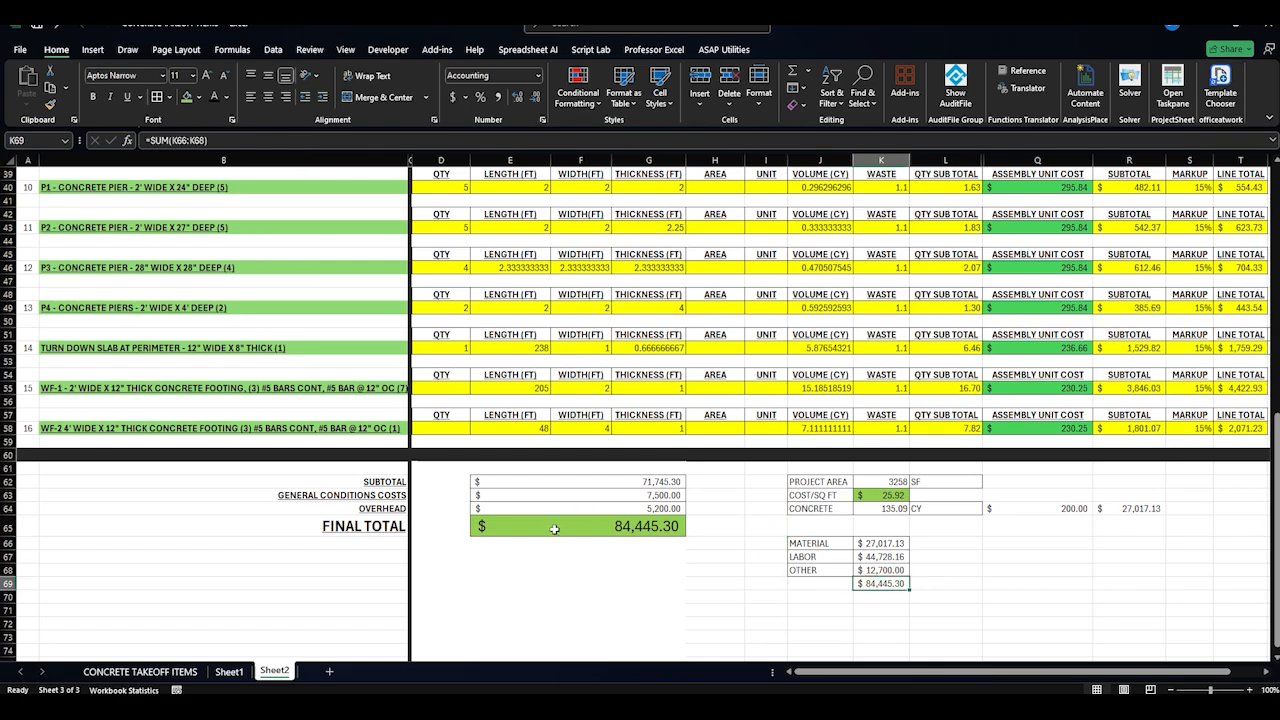